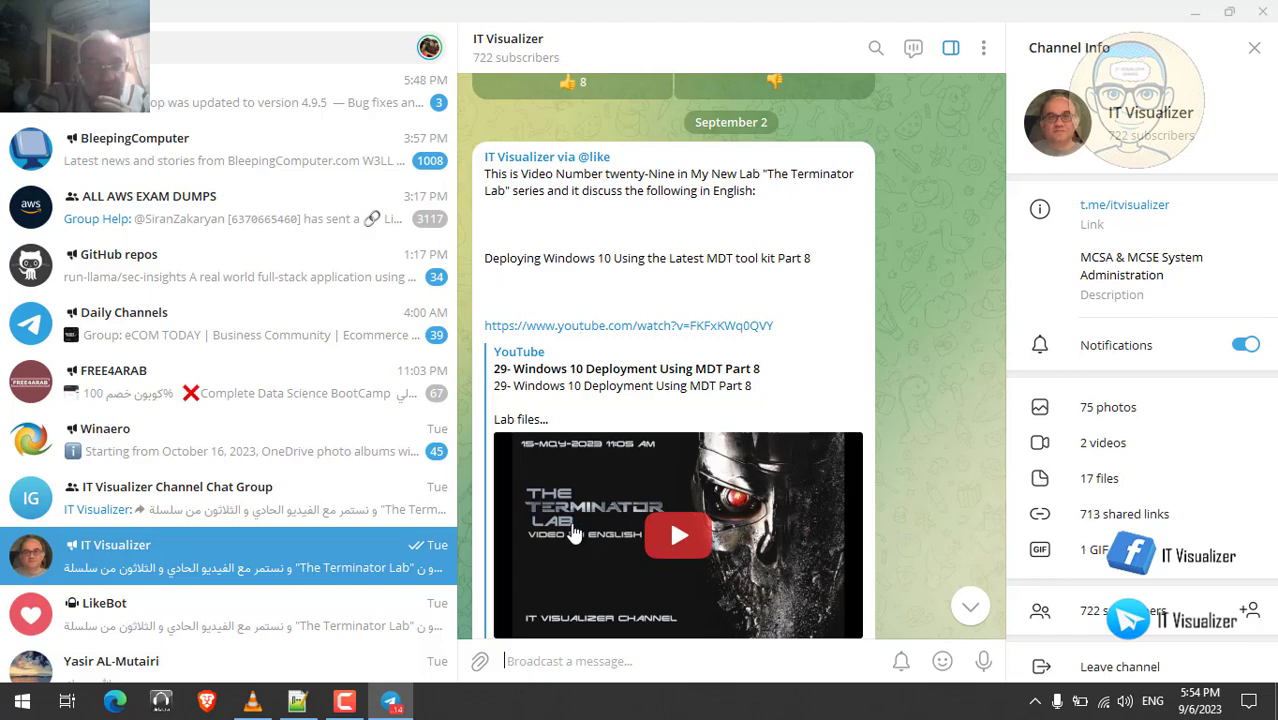
- Restore Steps.txt in Notepad++ and step through its SQL Server 2019 Express checklist lines
left_click(298, 703)
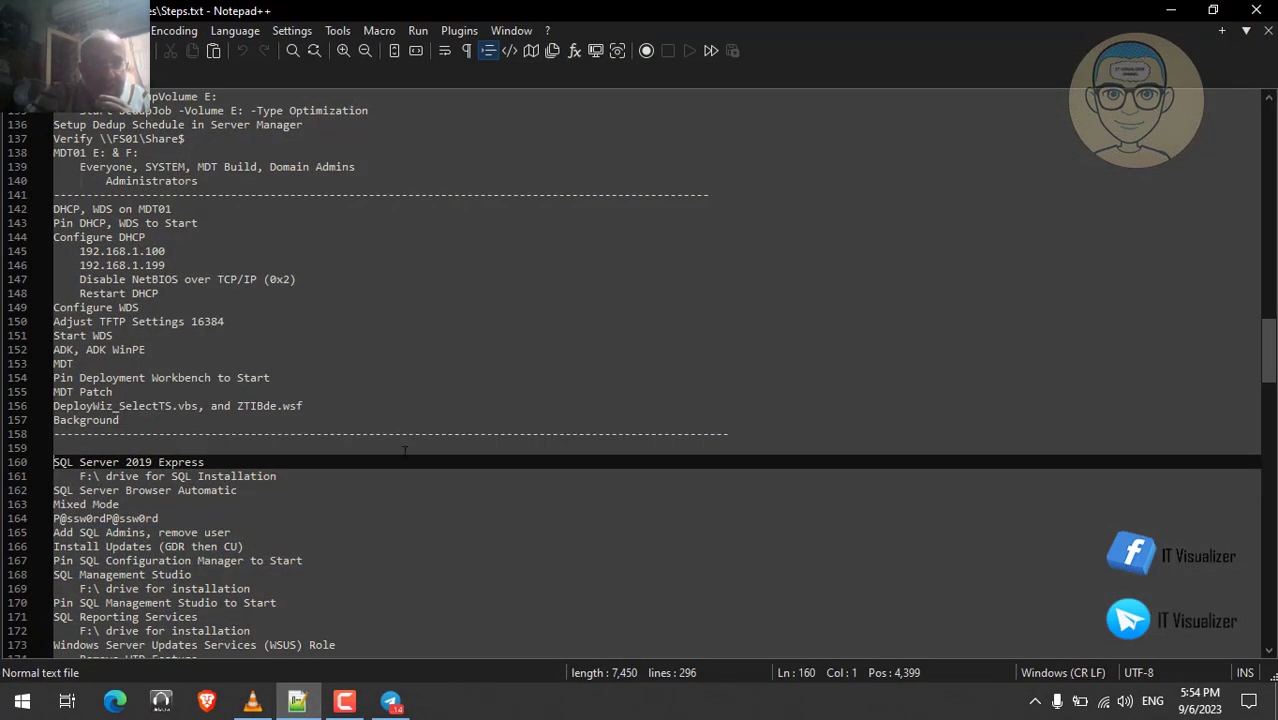
key("Down")
key("Down")
key("Down")
key("Down")
key("Down")
key("Down")
key("Down")
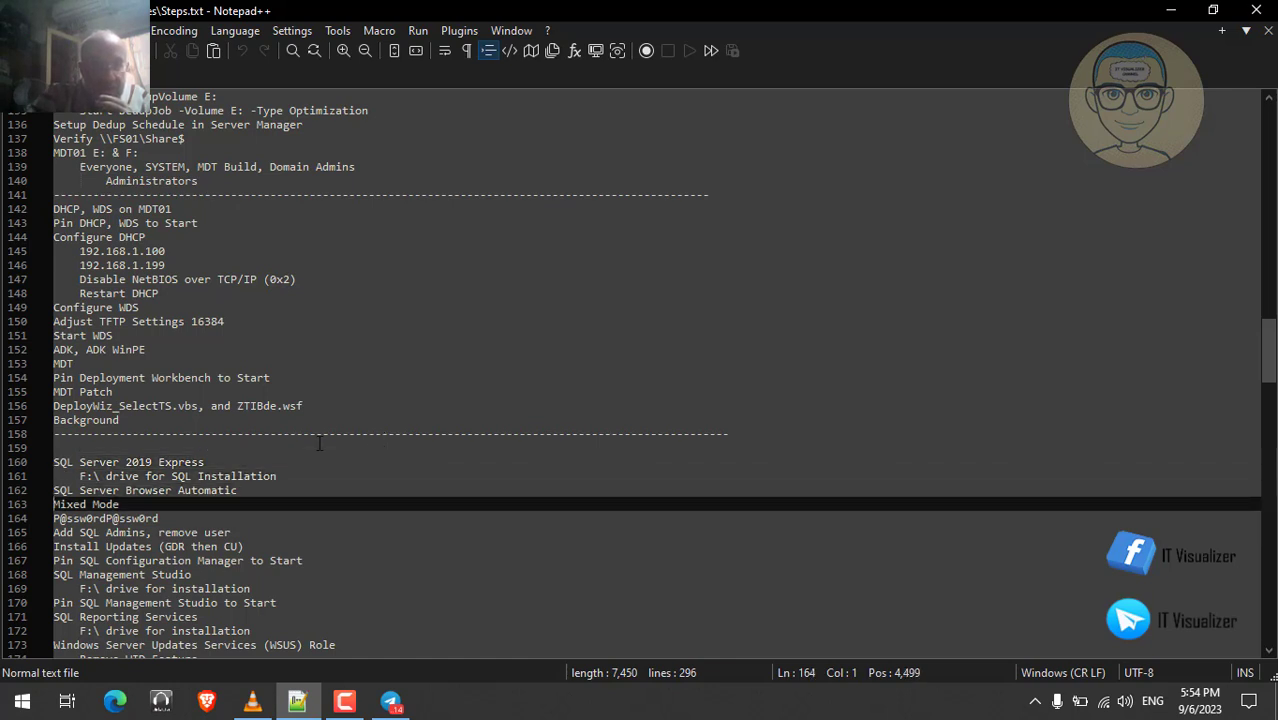
key("Up")
key("Up")
key("Up")
key("Up")
key("Up")
key("Up")
key("Up")
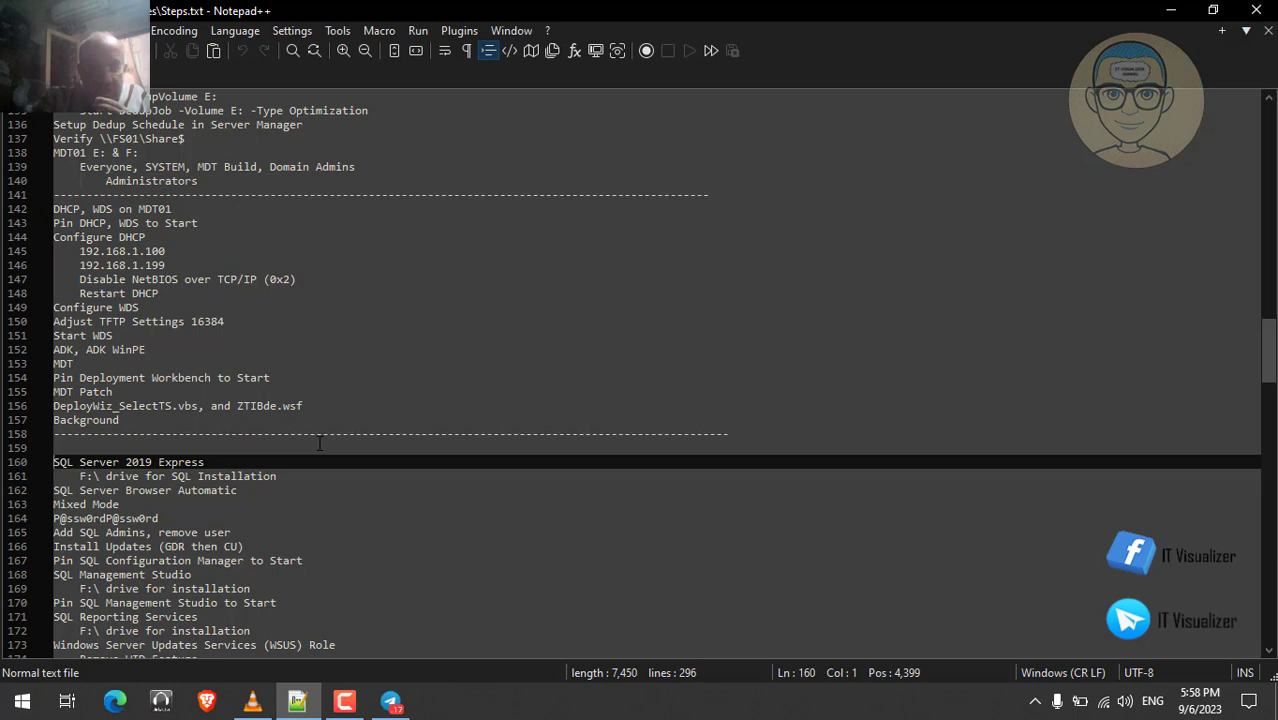
key("Down")
key("Down")
key("Down")
key("Down")
key("Down")
key("Down")
key("Down")
key("Down")
key("Down")
key("Down")
key("Down")
key("Down")
key("Down")
key("Down")
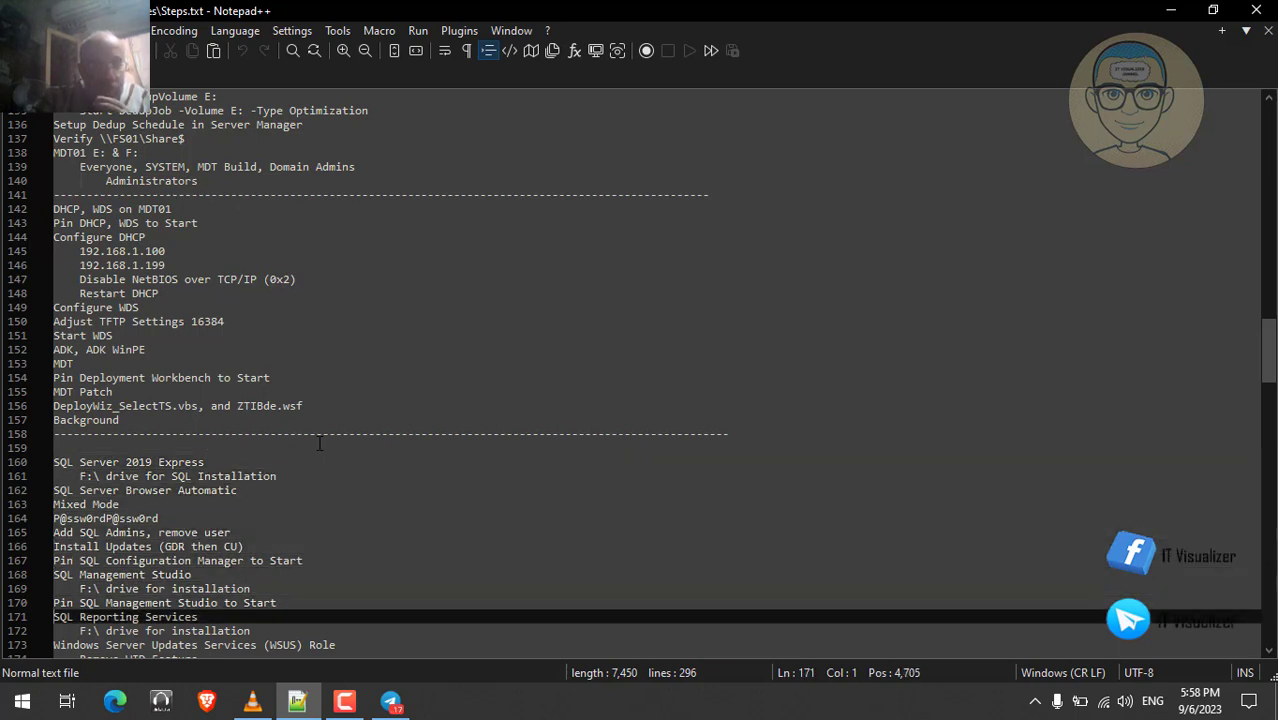
key("Down")
key("Down")
key("Down")
key("Up")
key("Up")
key("Up")
key("Up")
key("Up")
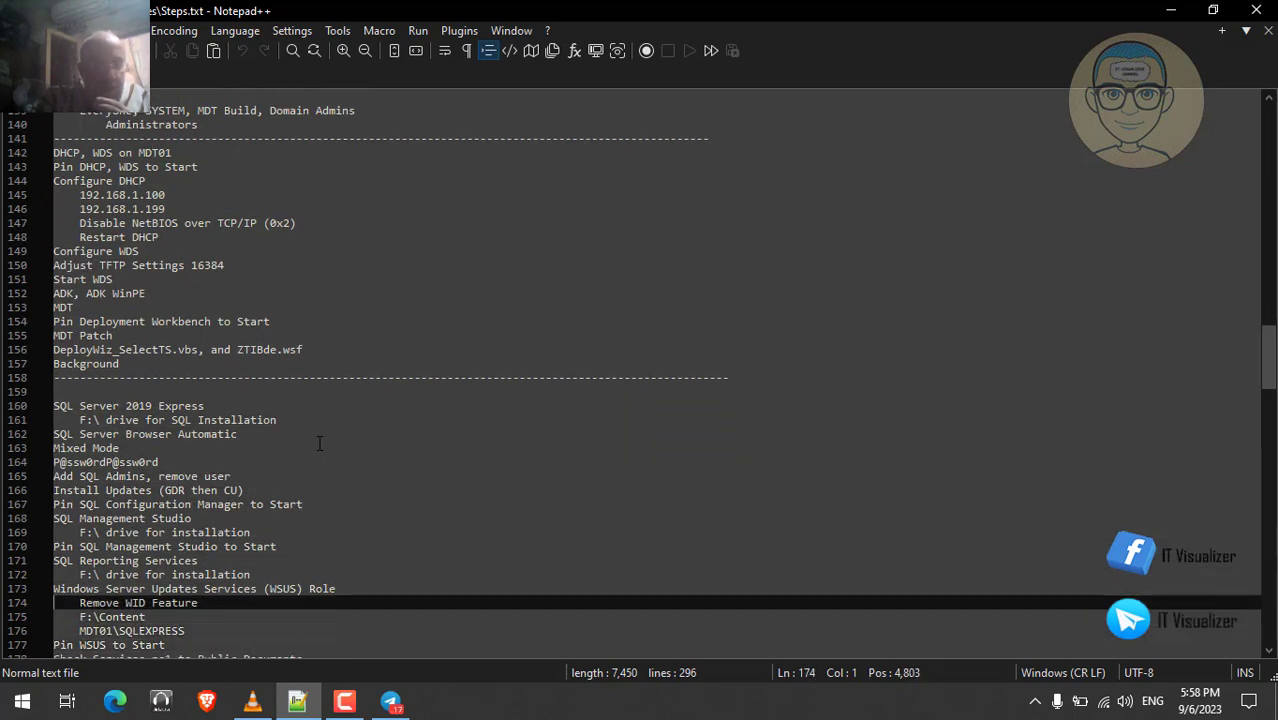
key("Up")
key("Up")
key("Up")
key("Up")
key("Up")
key("Up")
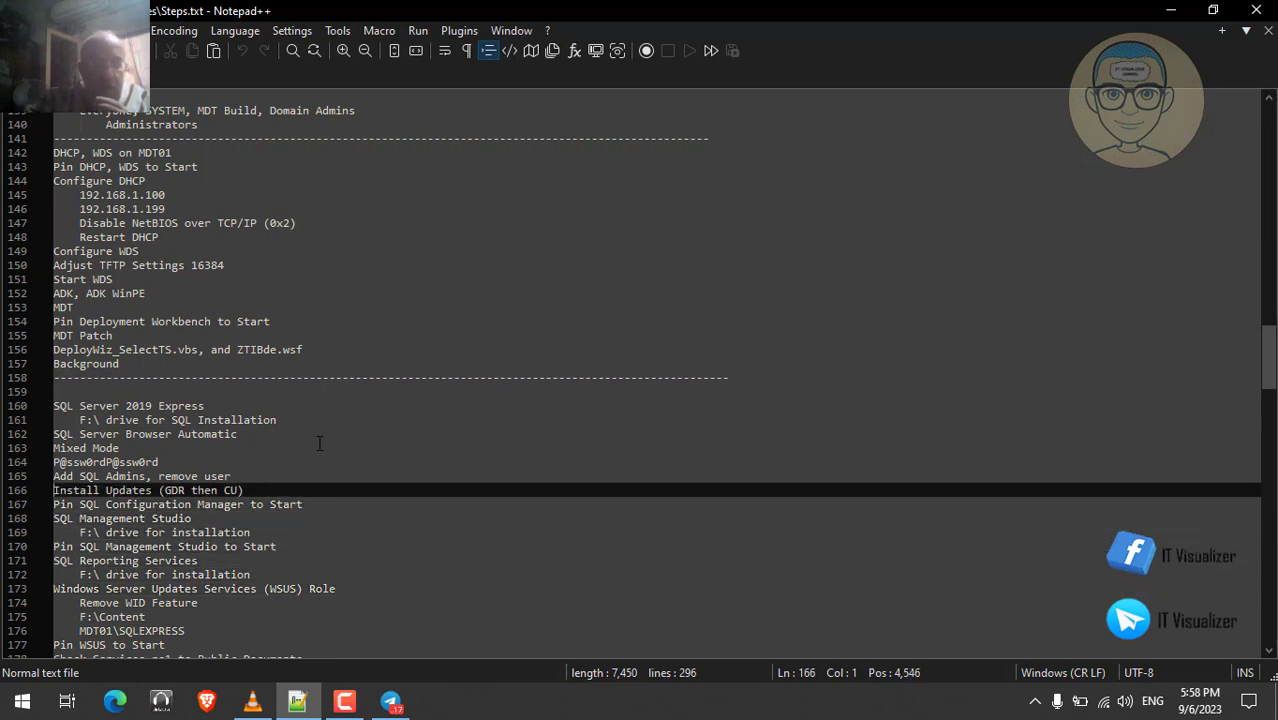
key("Down")
key("Down")
key("Down")
key("Down")
key("Down")
key("Down")
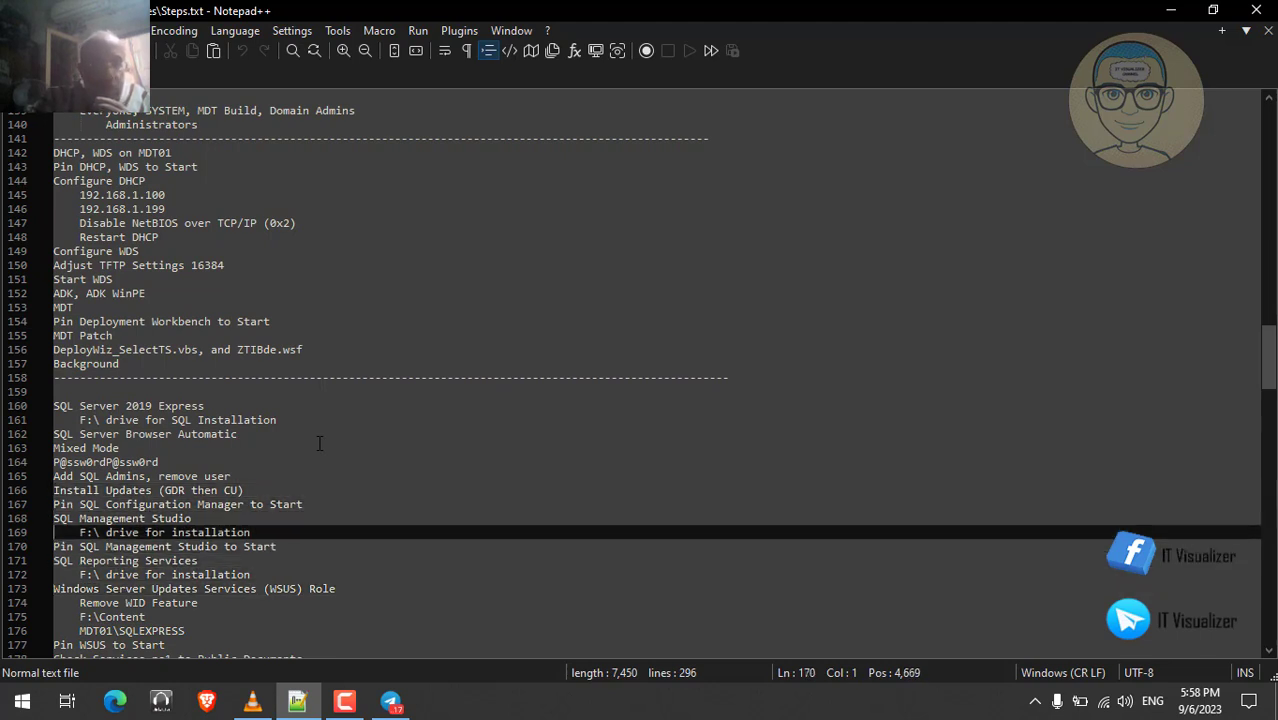
key("Down")
key("Down")
key("Down")
key("Down")
key("Down")
key("Down")
key("Down")
key("Down")
key("Down")
key("Down")
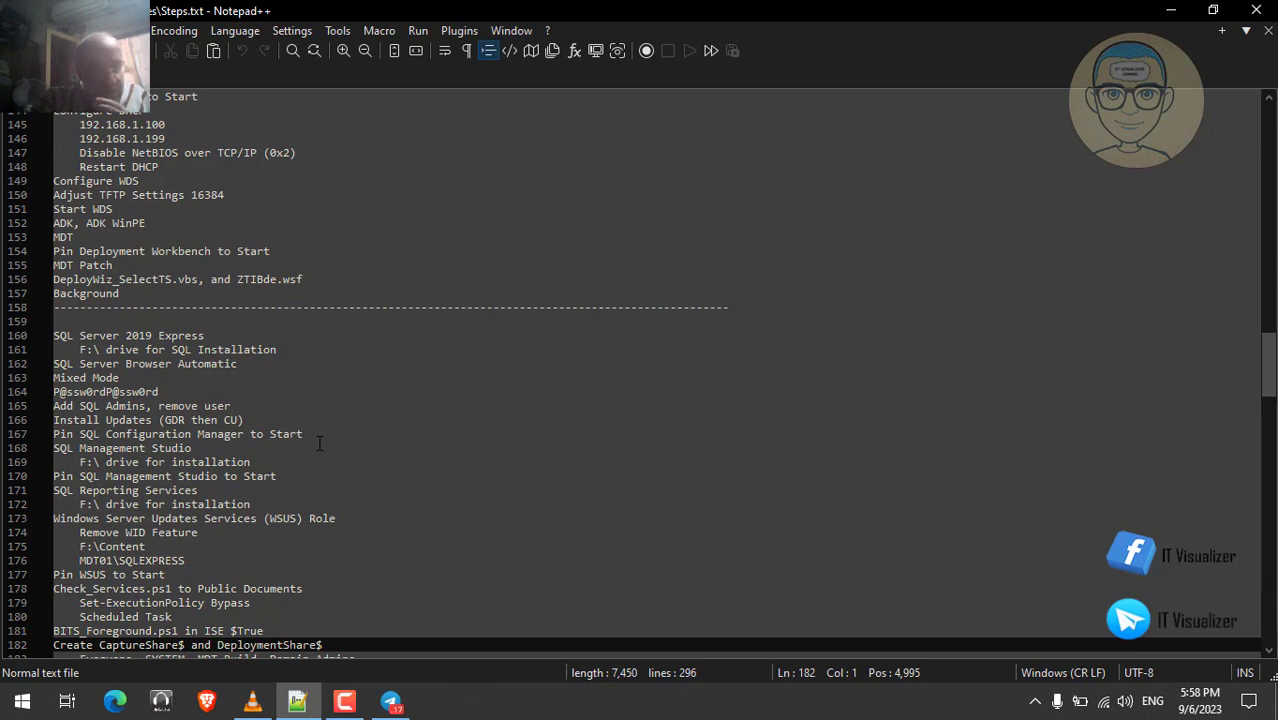
key("Down")
key("Down")
key("Down")
key("Down")
key("Down")
key("Down")
key("Down")
key("Down")
key("Down")
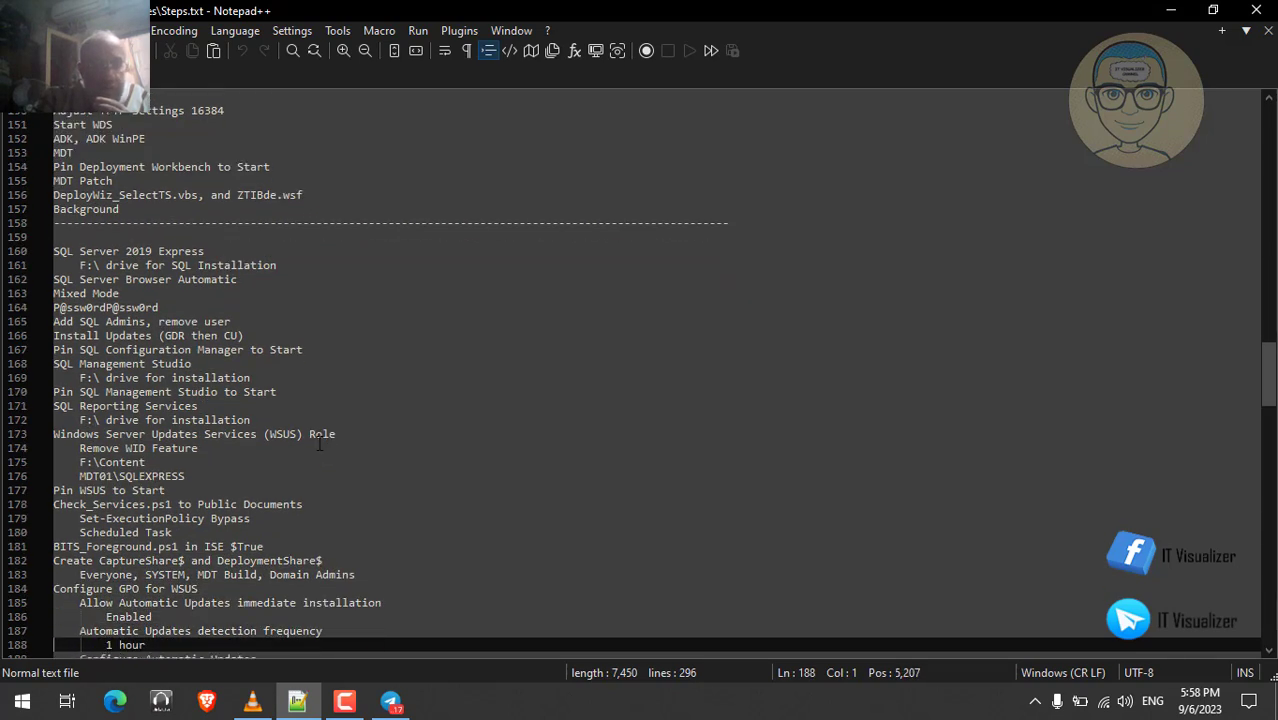
key("Down")
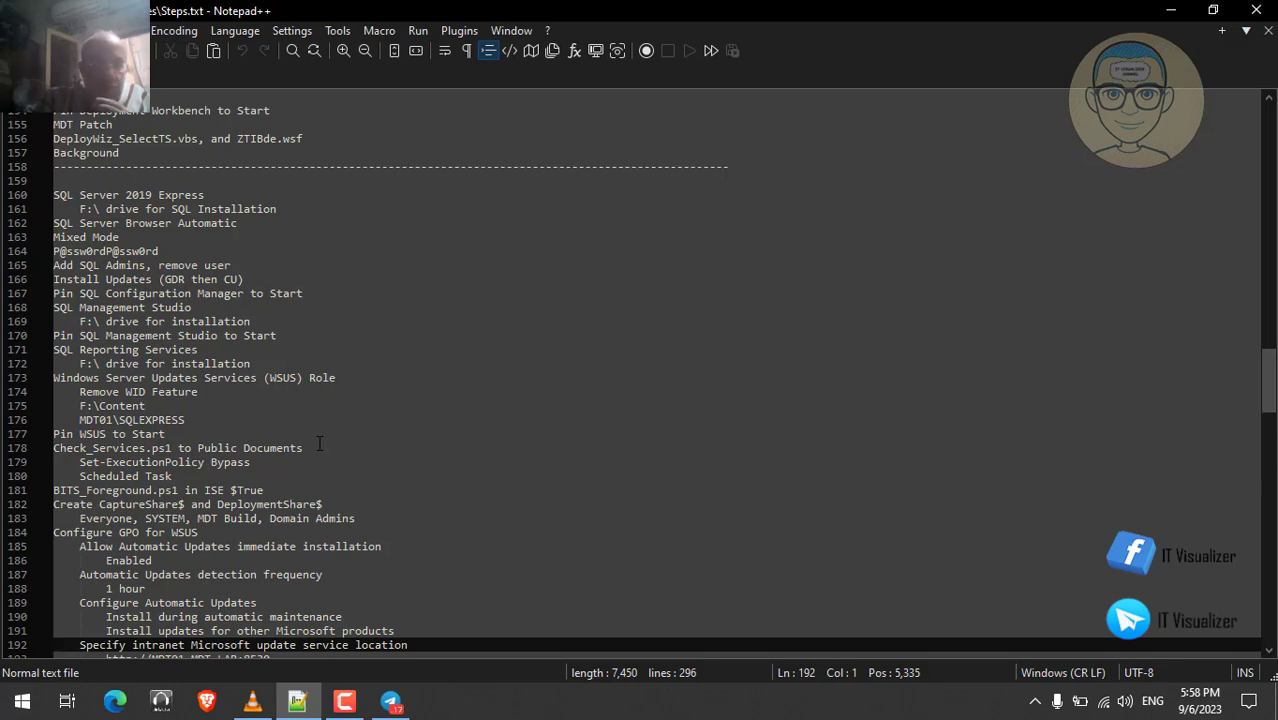
key("Up")
key("Up")
key("Up")
key("Up")
key("Up")
key("Up")
key("Up")
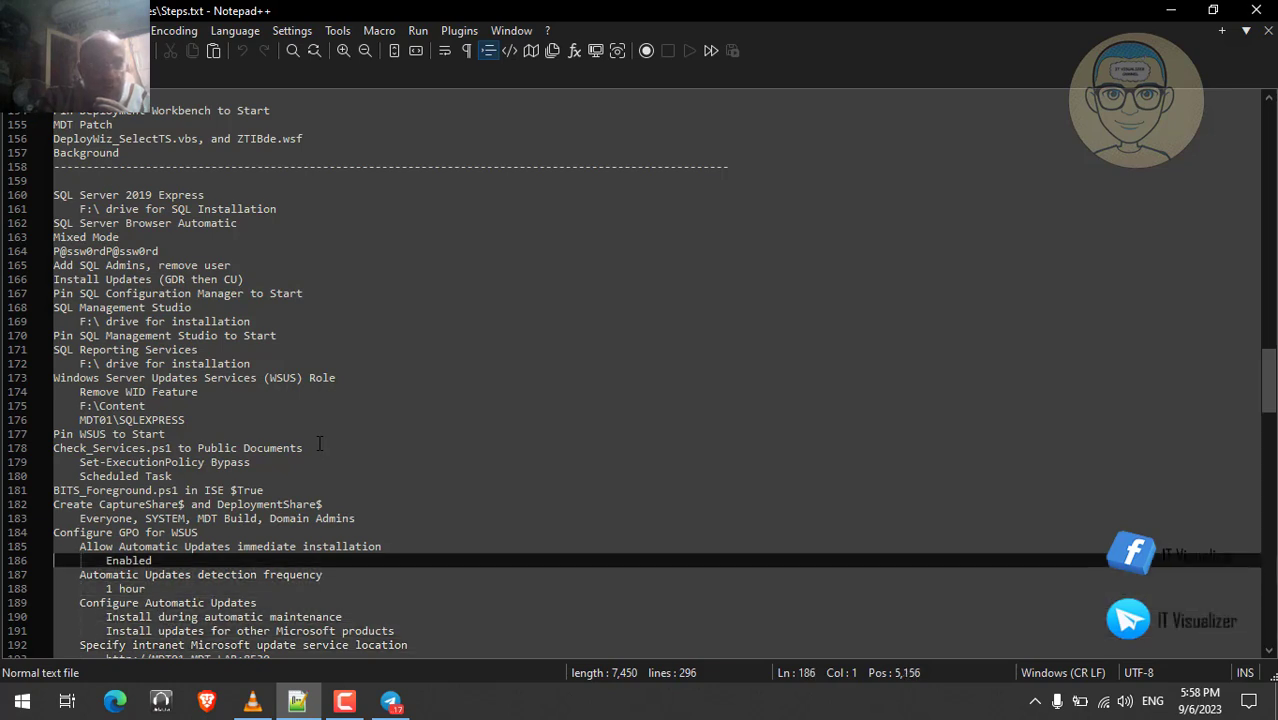
key("Down")
key("Down")
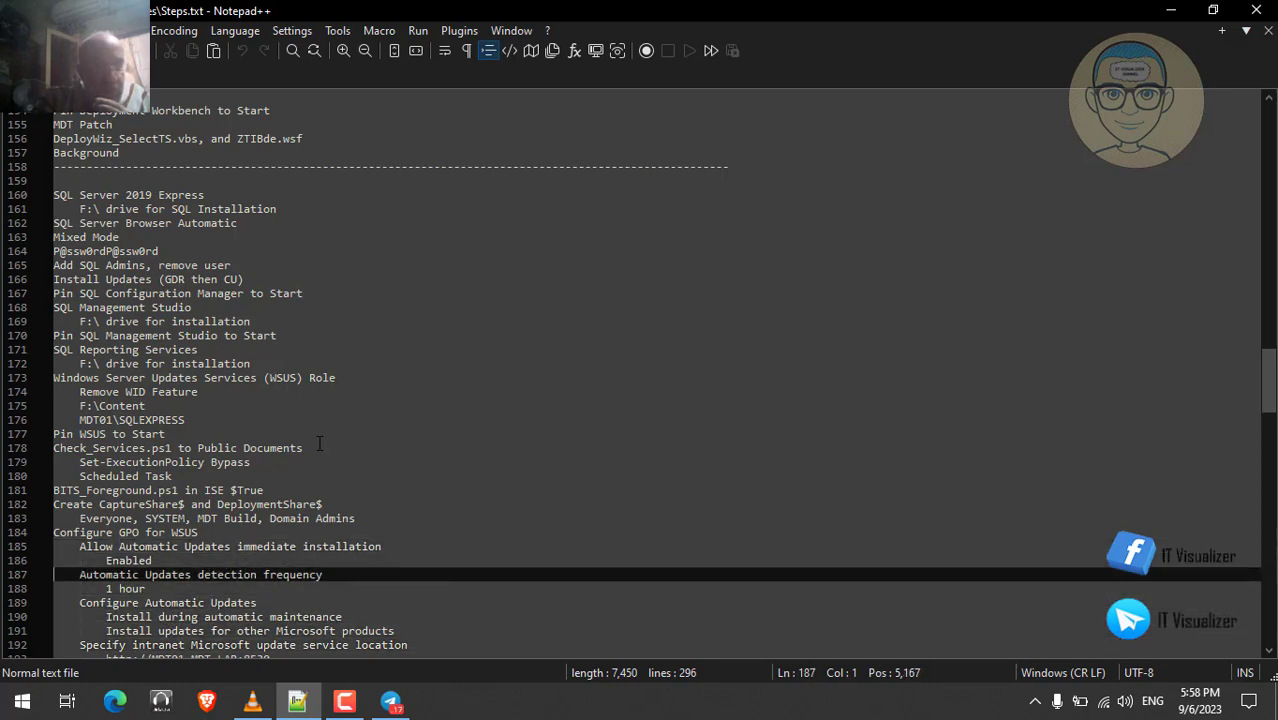
key("Down")
key("Down")
key("Down")
key("Down")
key("Down")
key("Down")
key("Down")
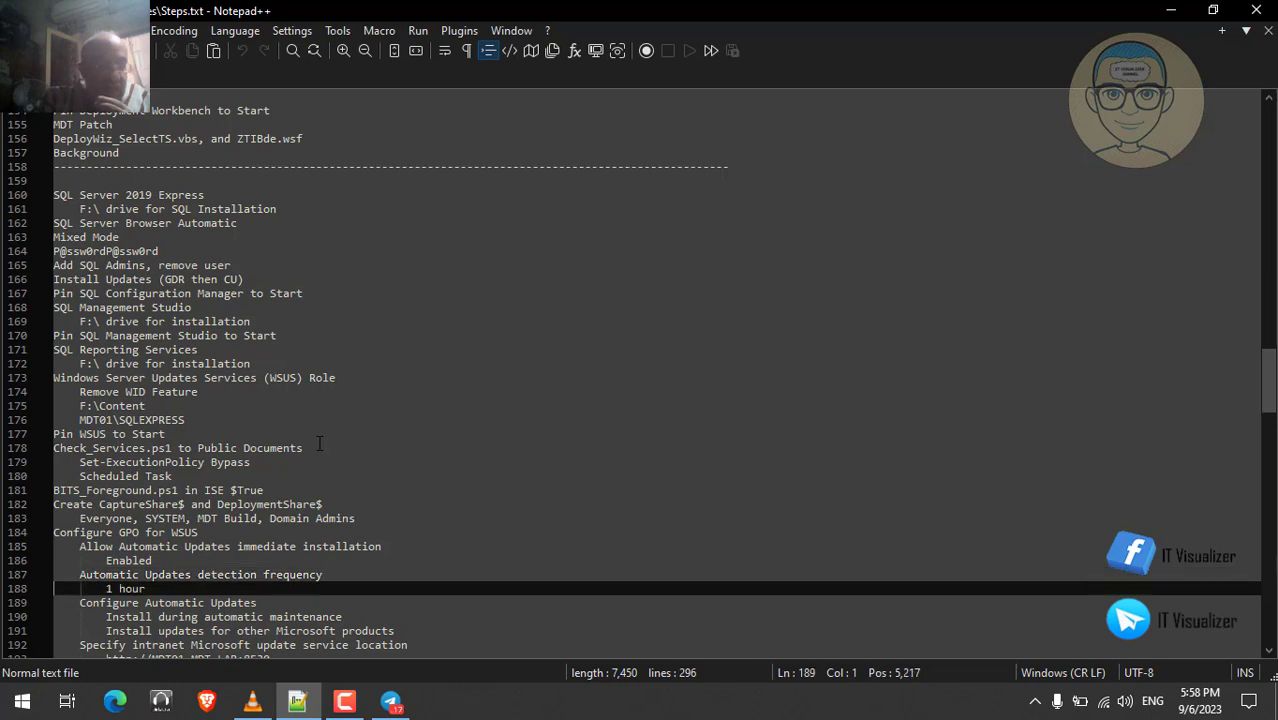
key("Down")
key("Down")
key("Down")
key("Down")
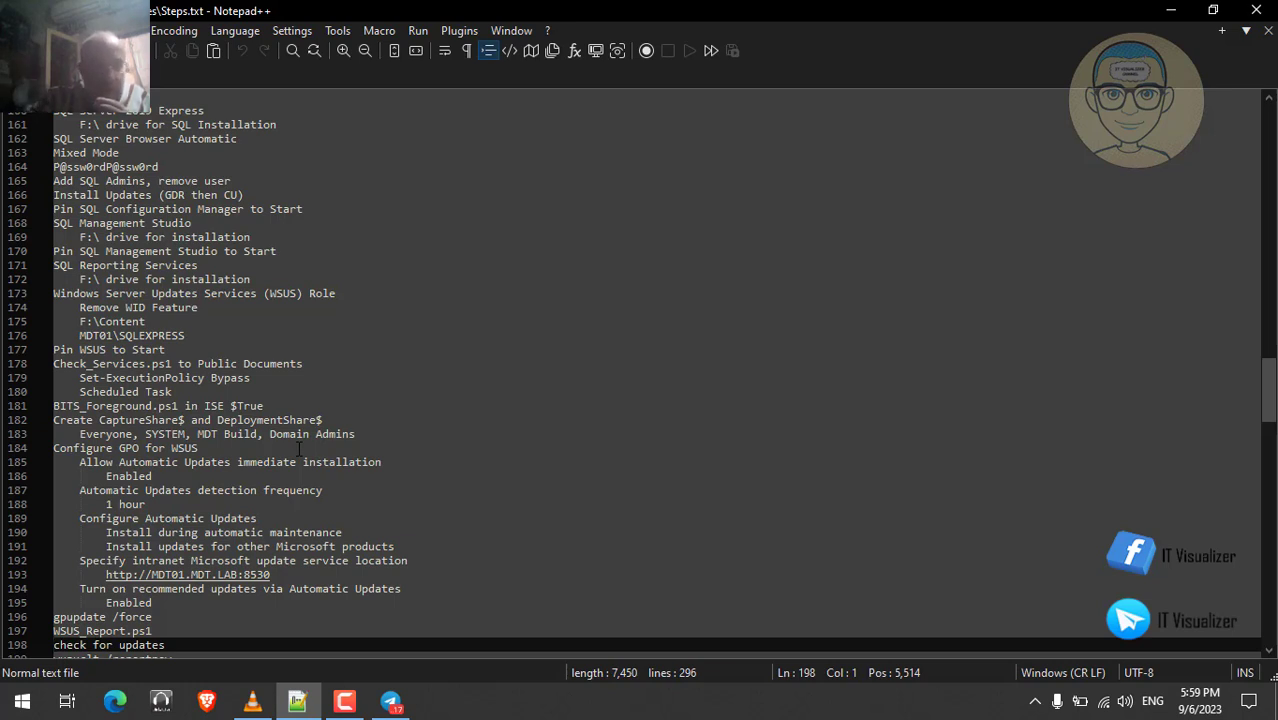
key("Down")
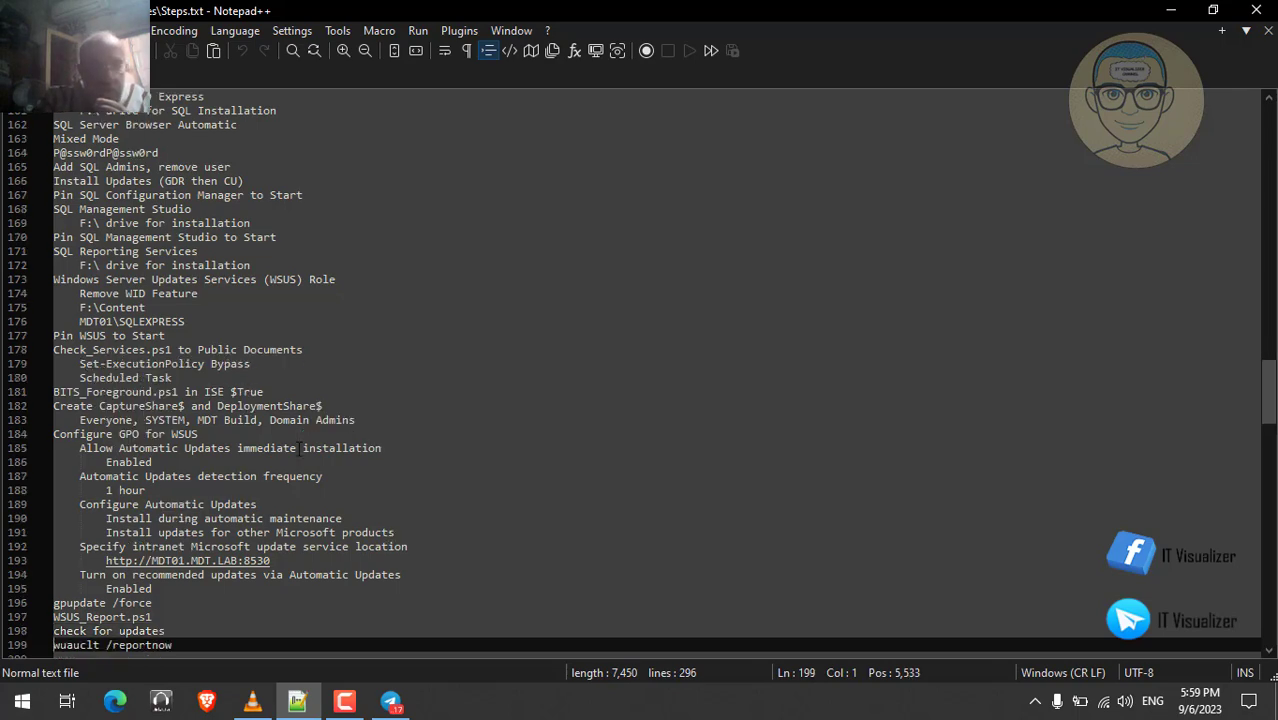
scroll(299, 448, "down", 1)
key("Up")
key("Up")
key("Up")
key("Up")
key("Up")
key("Up")
key("Up")
key("Up")
key("Up")
key("Up")
key("Up")
key("Up")
key("Up")
key("Up")
key("Up")
key("Up")
key("Up")
key("Up")
key("Up")
key("Up")
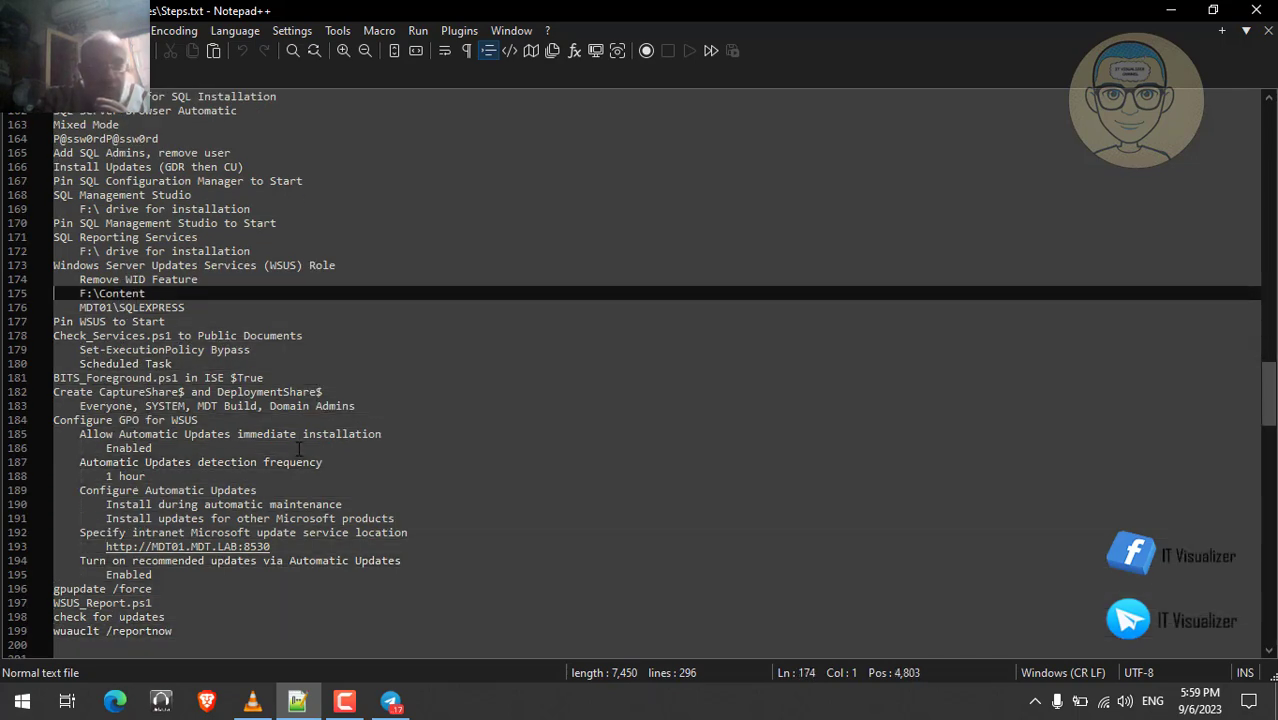
key("Down")
key("Down")
key("Down")
key("Down")
key("Down")
key("Down")
key("Down")
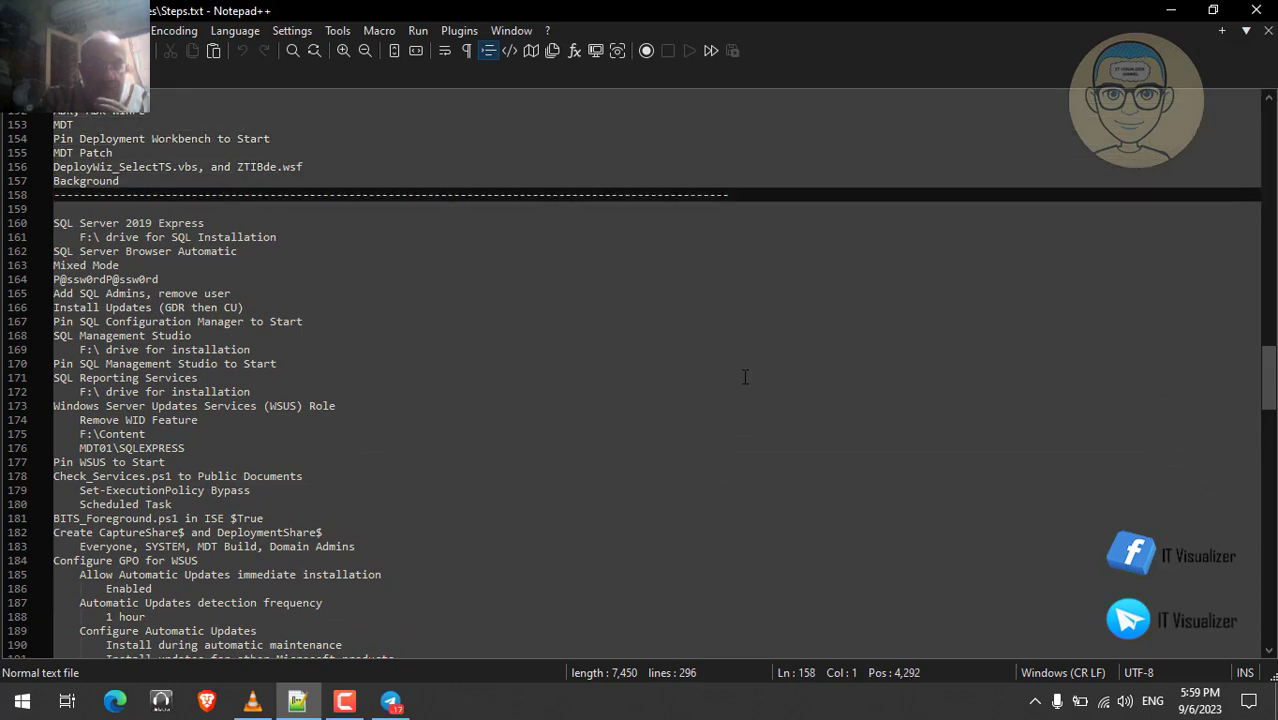
- Minimize the notes and play the earlier lab recording fullscreen in VLC
left_click(1172, 10)
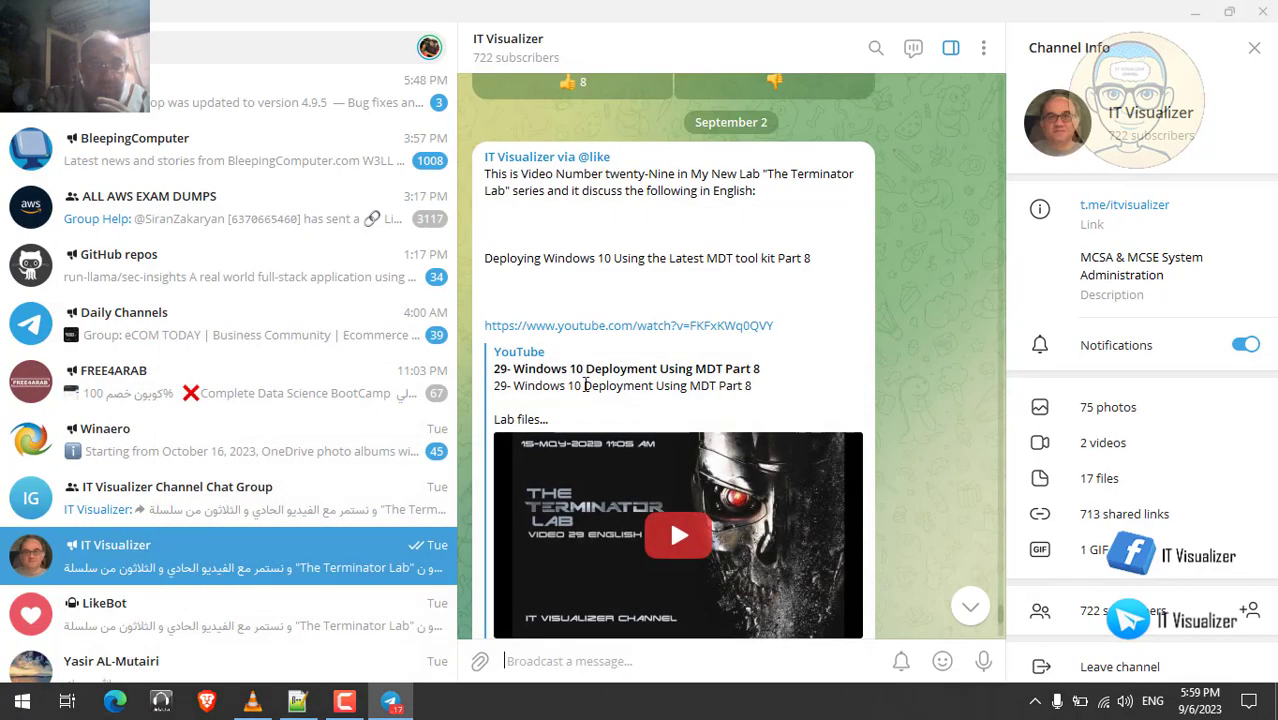
left_click(253, 704)
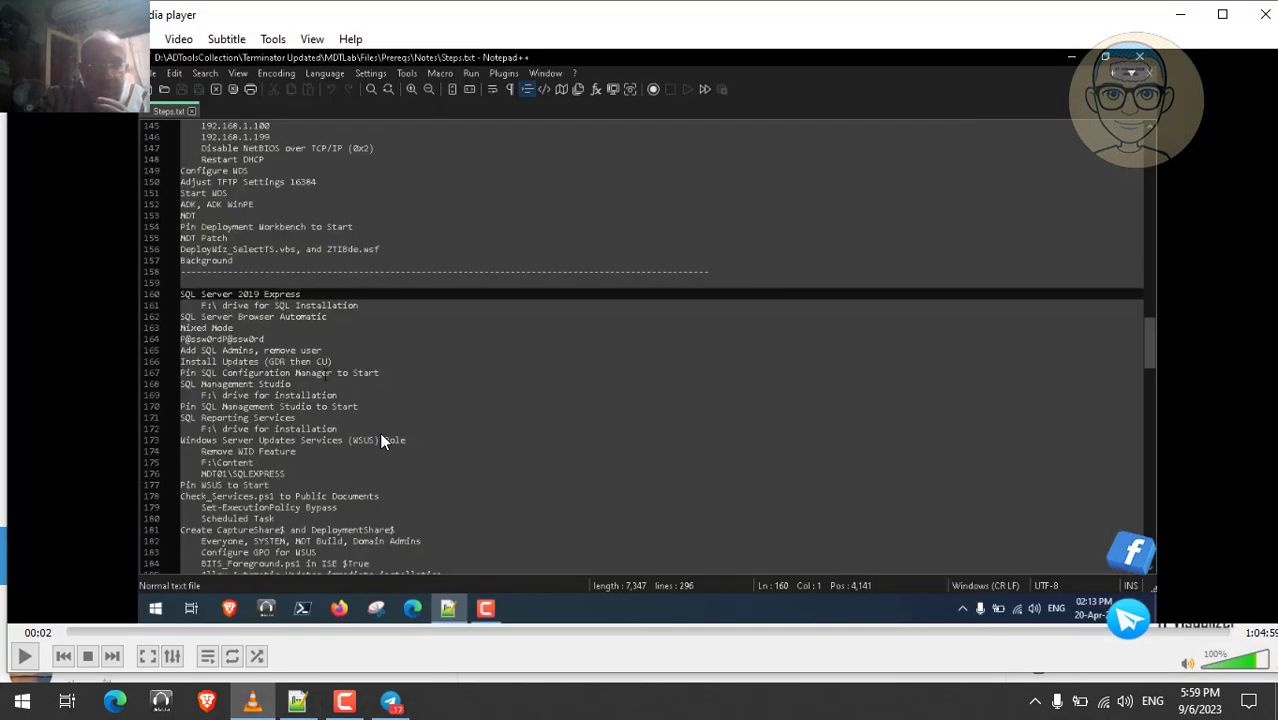
double_click(379, 432)
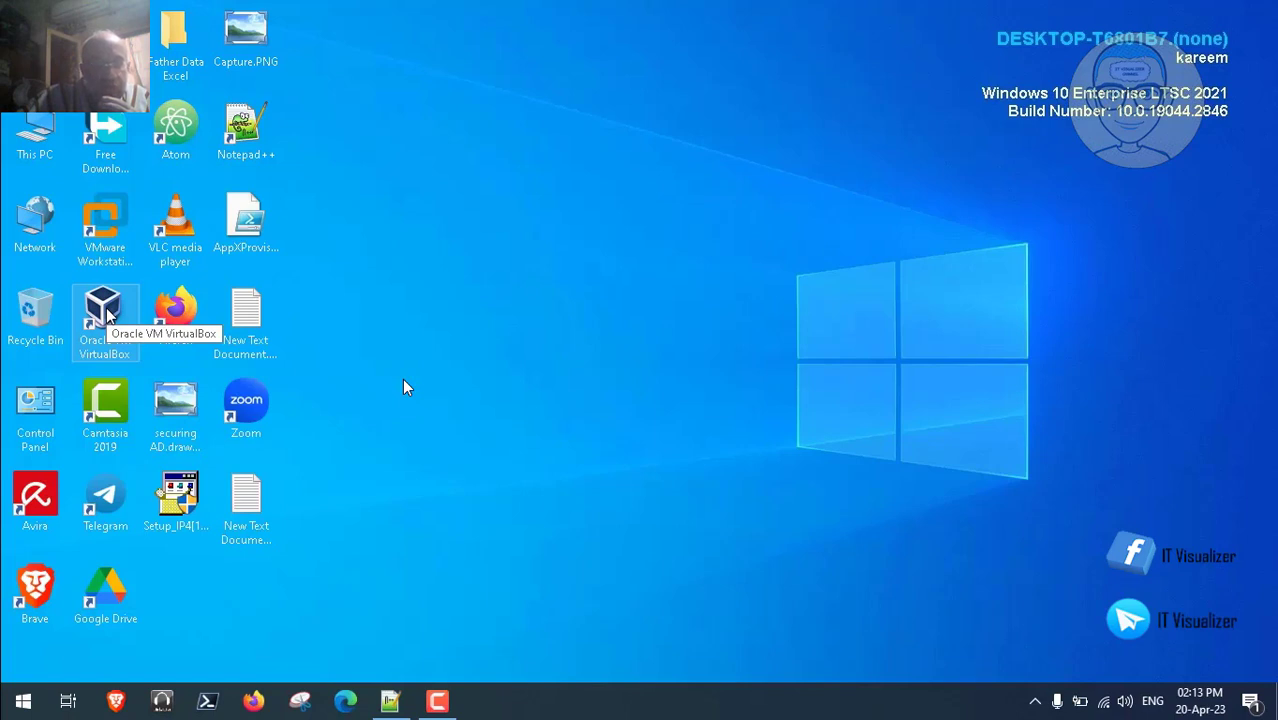
- Launch VirtualBox Manager and start the SKNHQDC0122 virtual machine
double_click(104, 312)
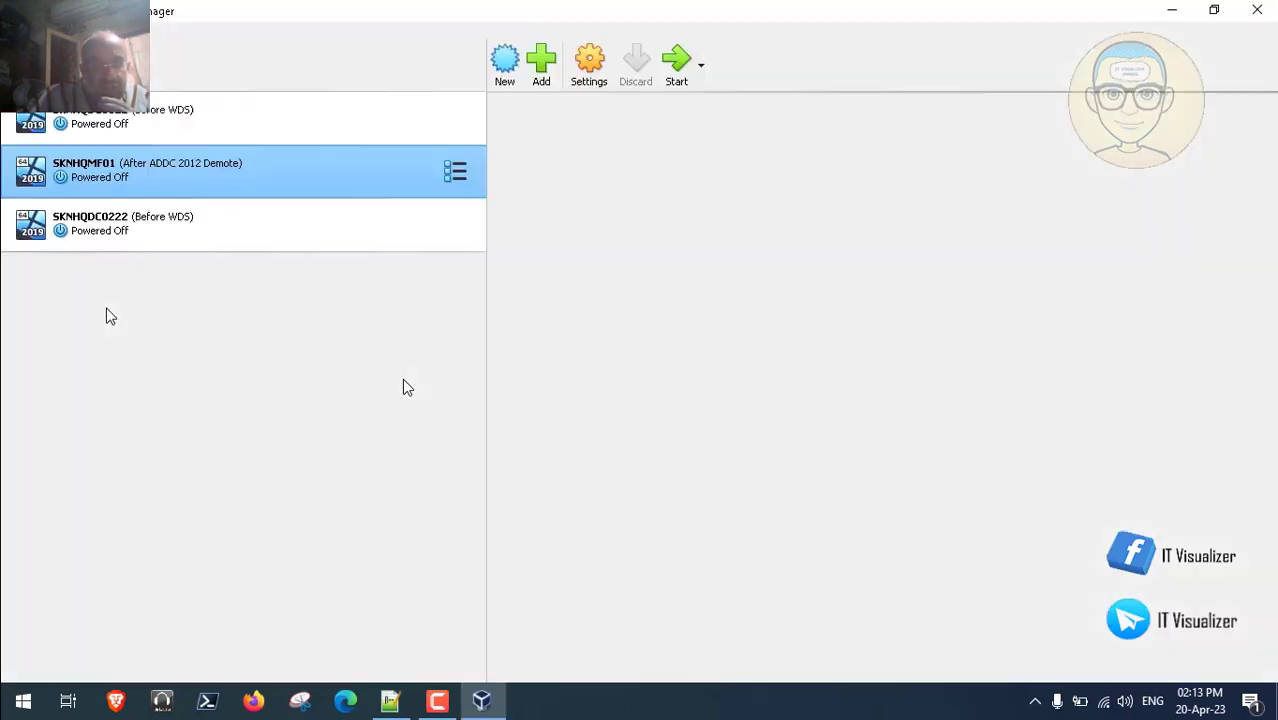
left_click(204, 119)
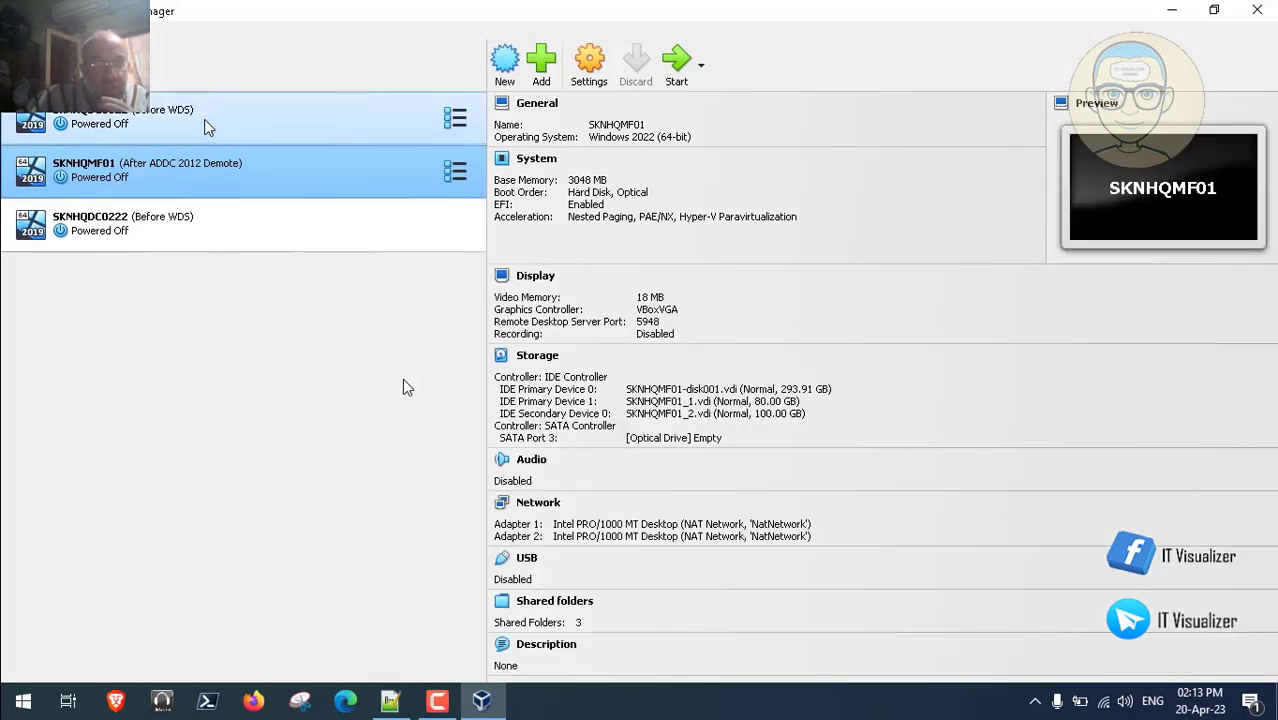
left_click(676, 68)
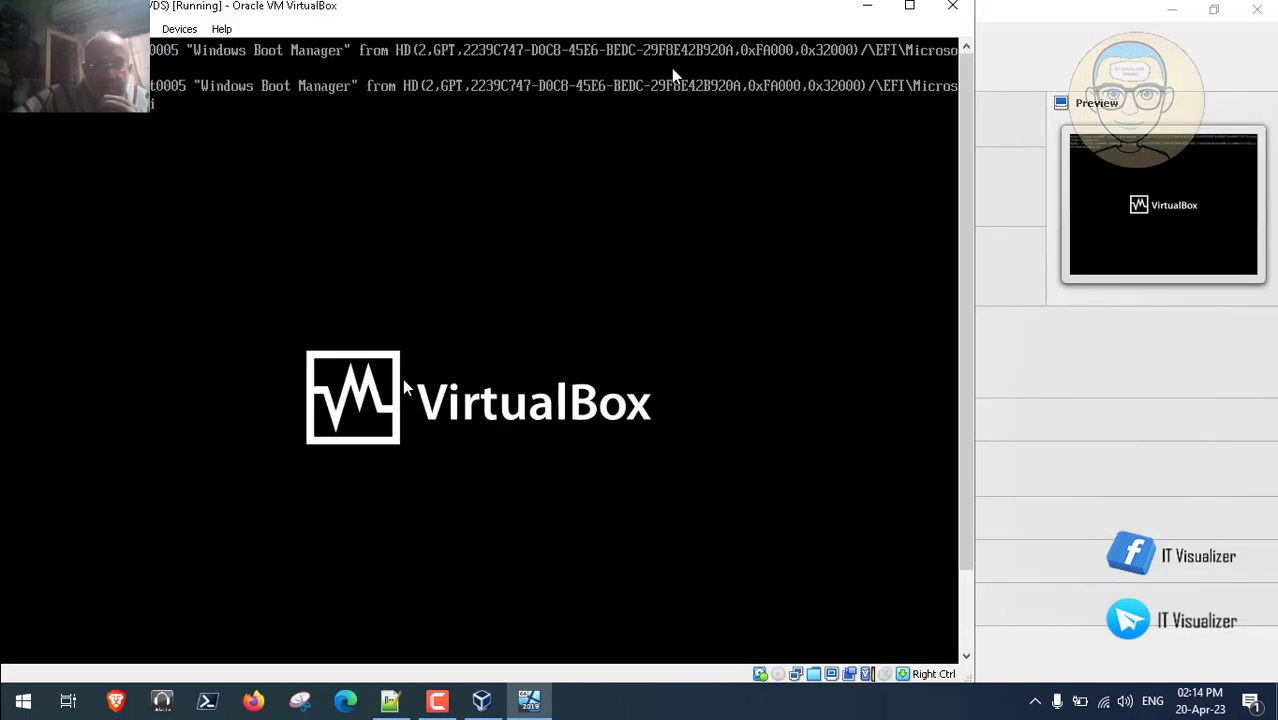
- Send Ctrl-Alt-Del to SKNHQDC0122 and dismiss the SkyNet Network legal notice
left_click(440, 695)
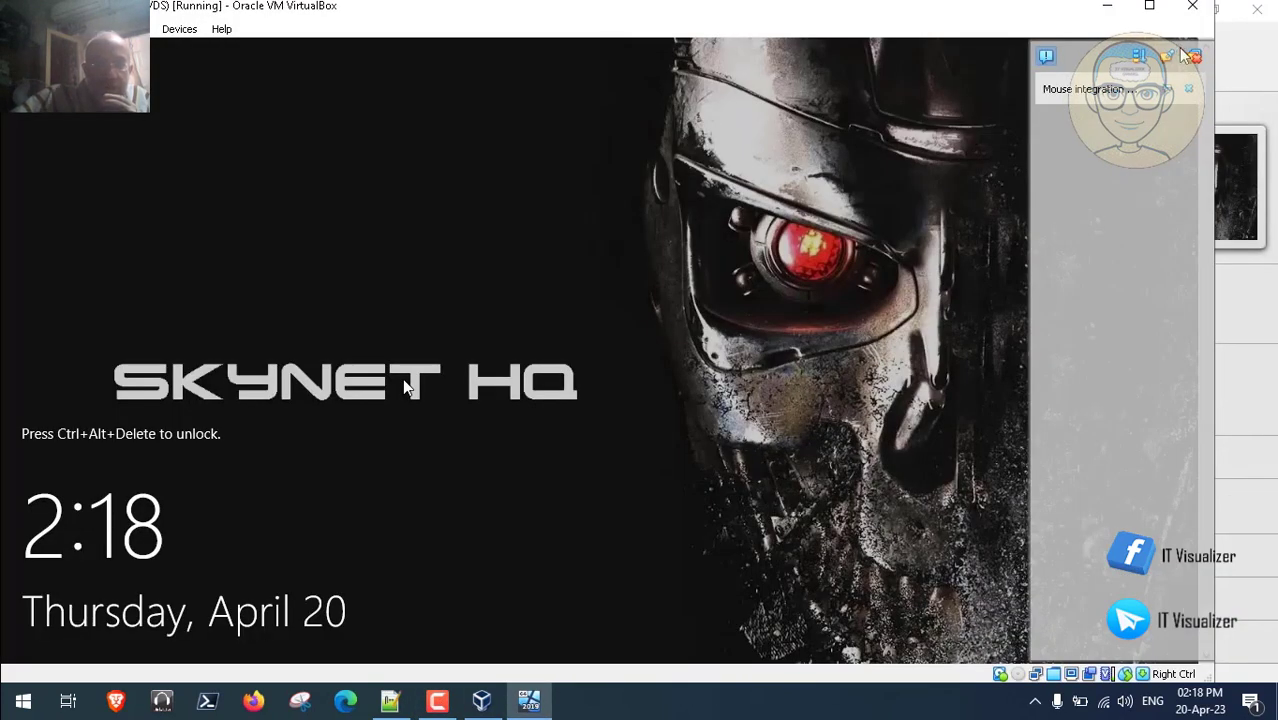
left_click(128, 28)
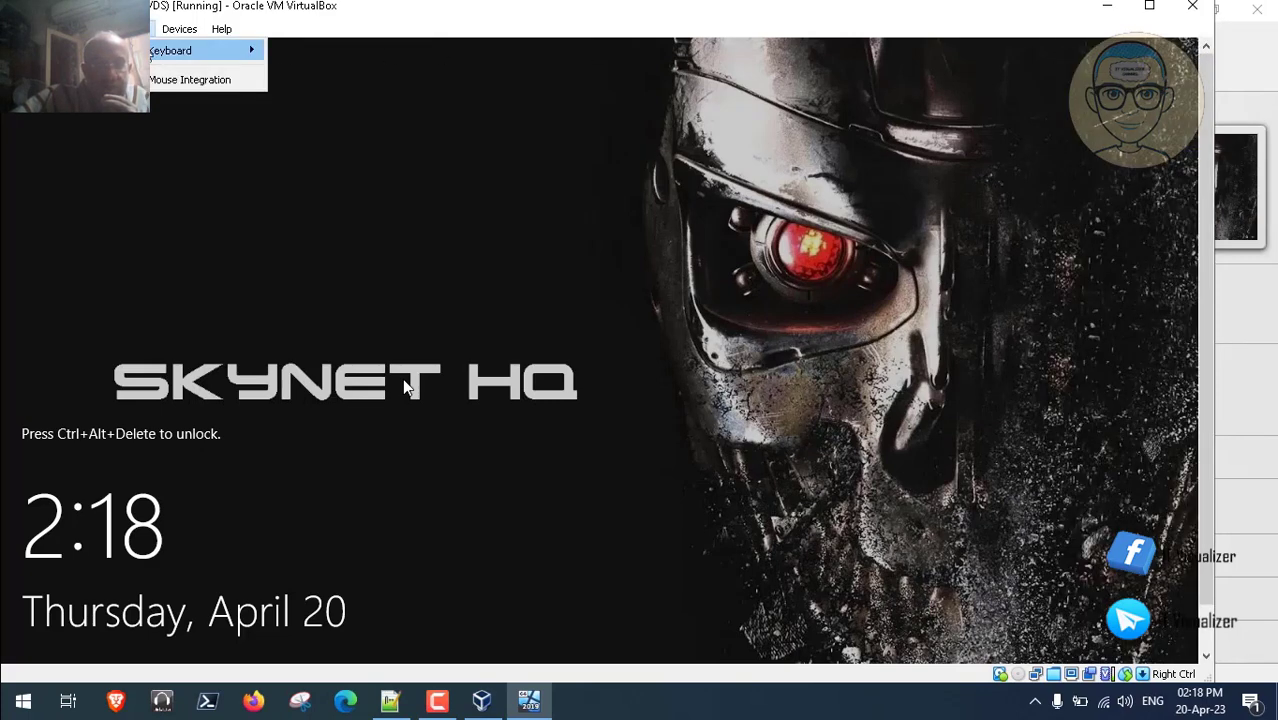
mouse_move(230, 50)
left_click(330, 101)
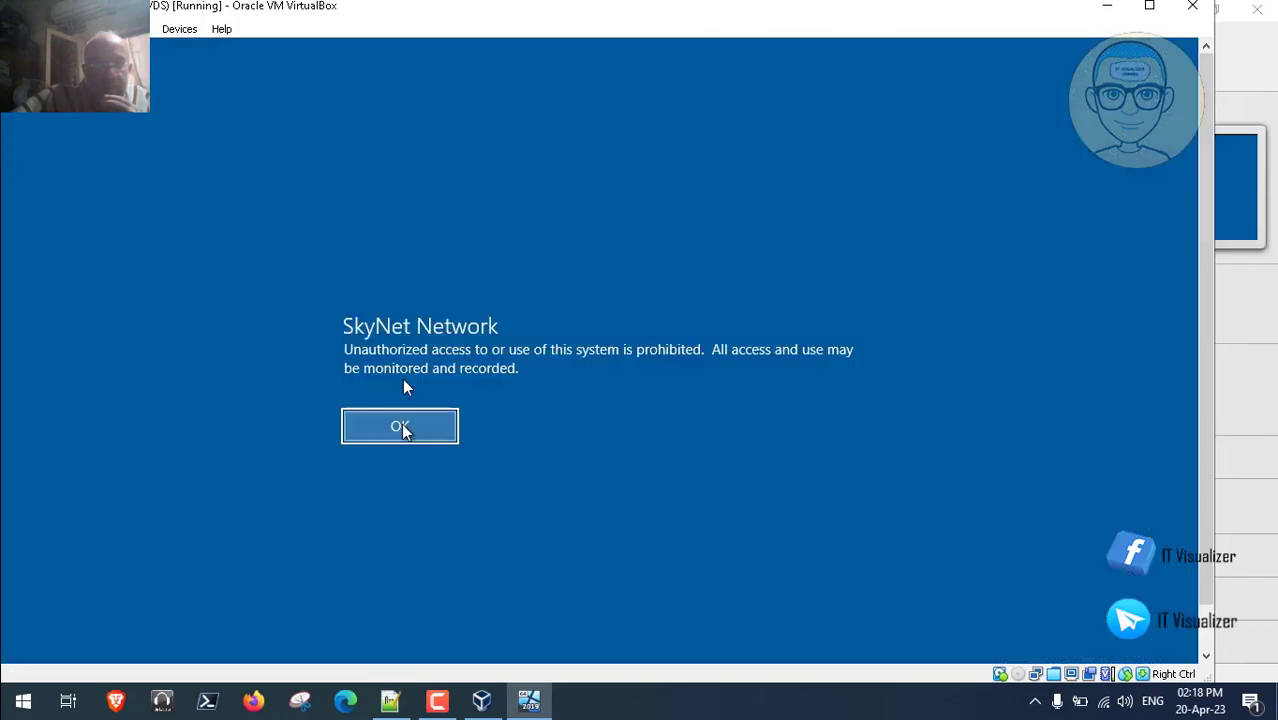
left_click(401, 426)
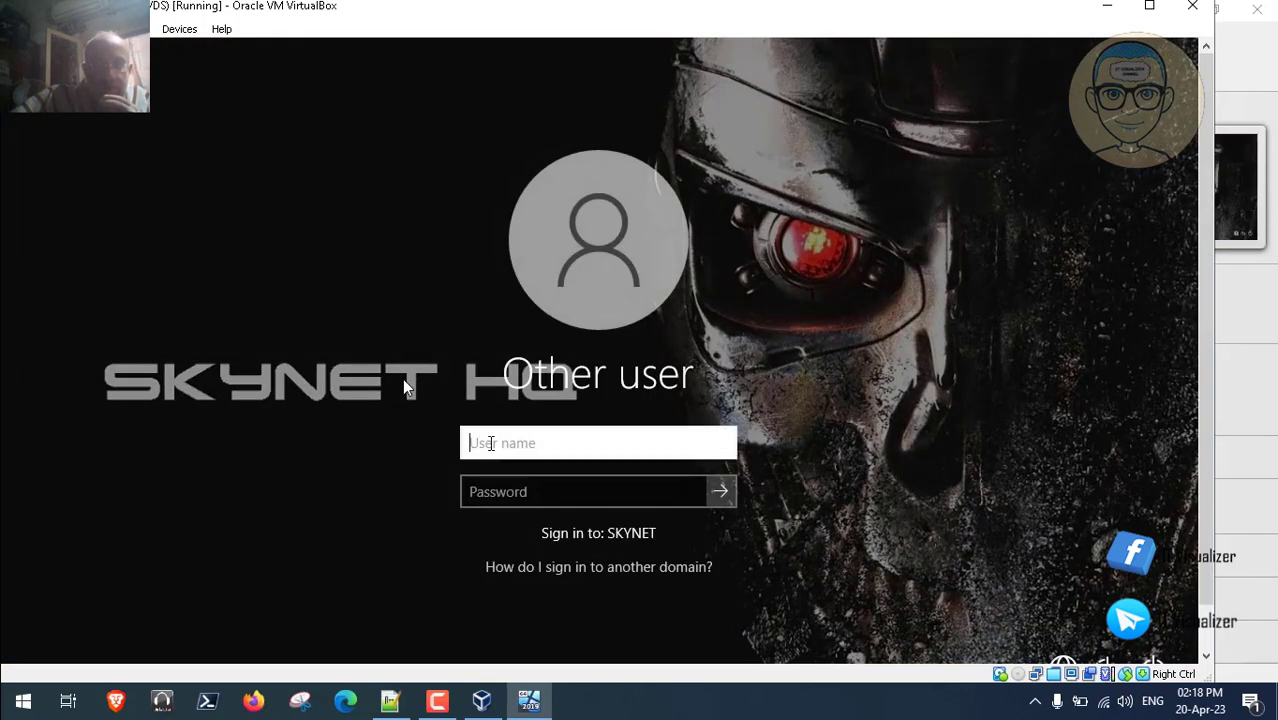
- Sign in to SKNHQDC0122 with the username and password, then return to VirtualBox Manager
type("kraouf")
key("Tab")
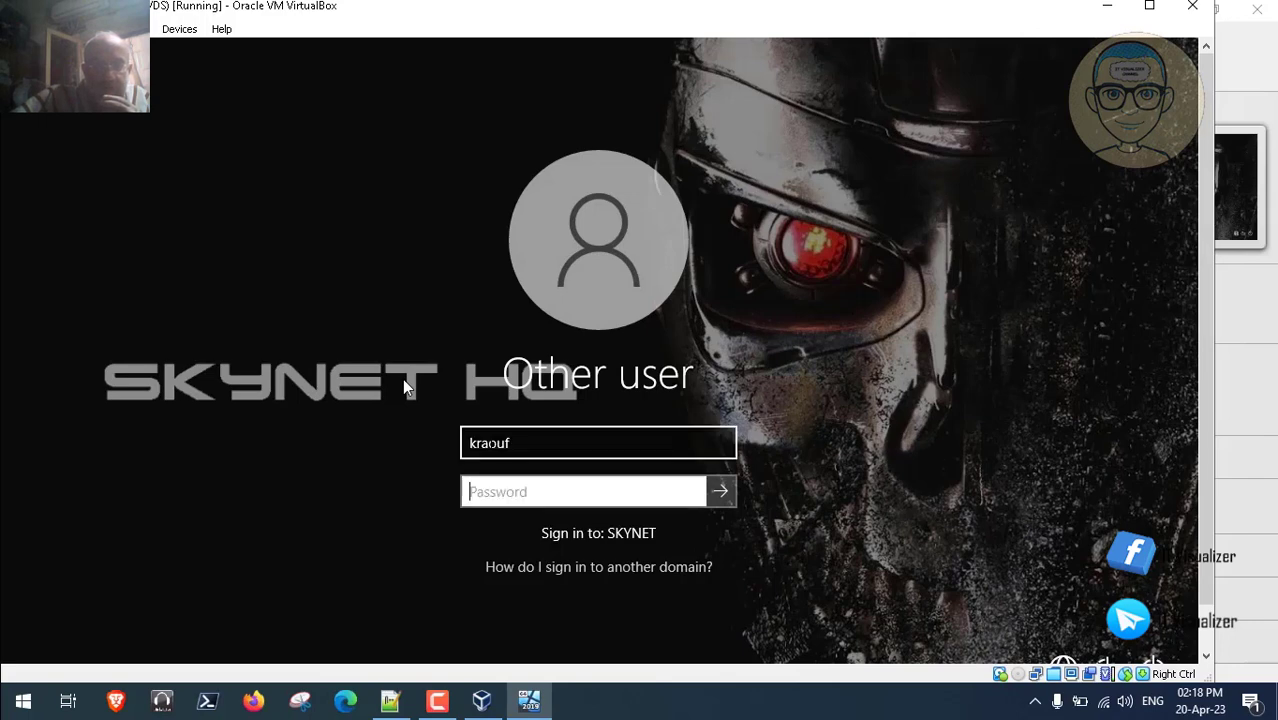
type("•••••")
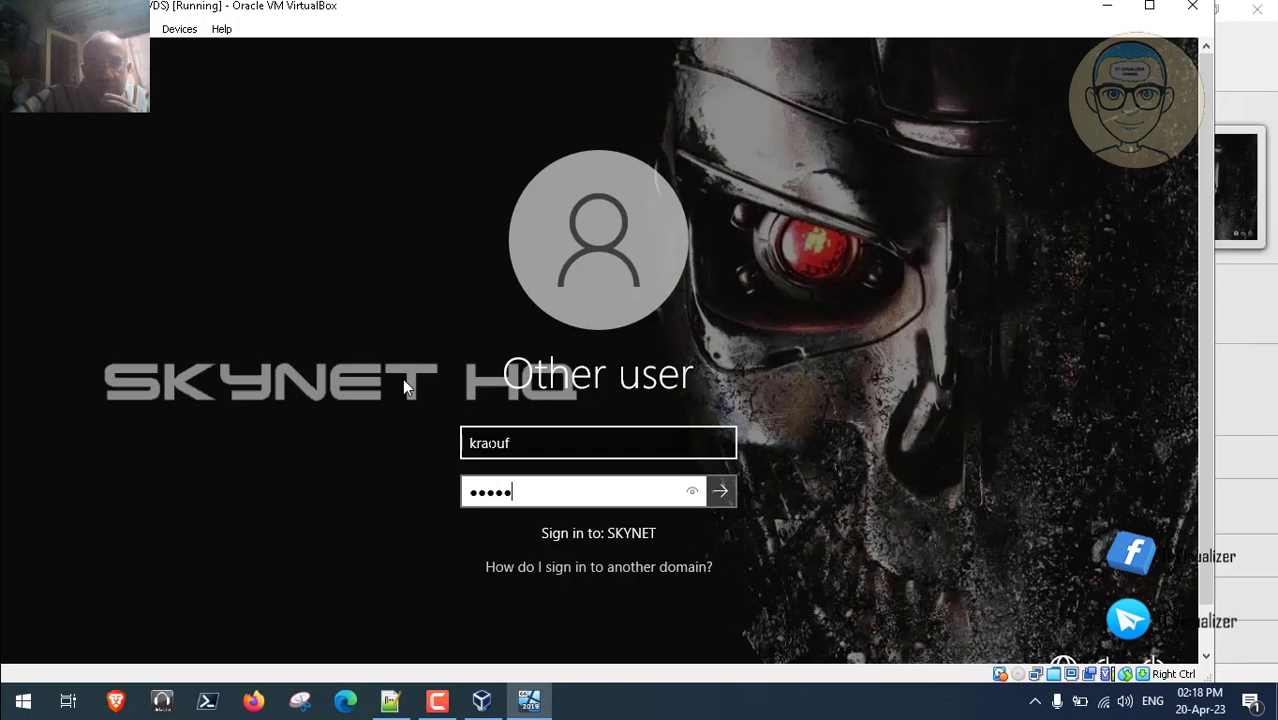
type("•••••")
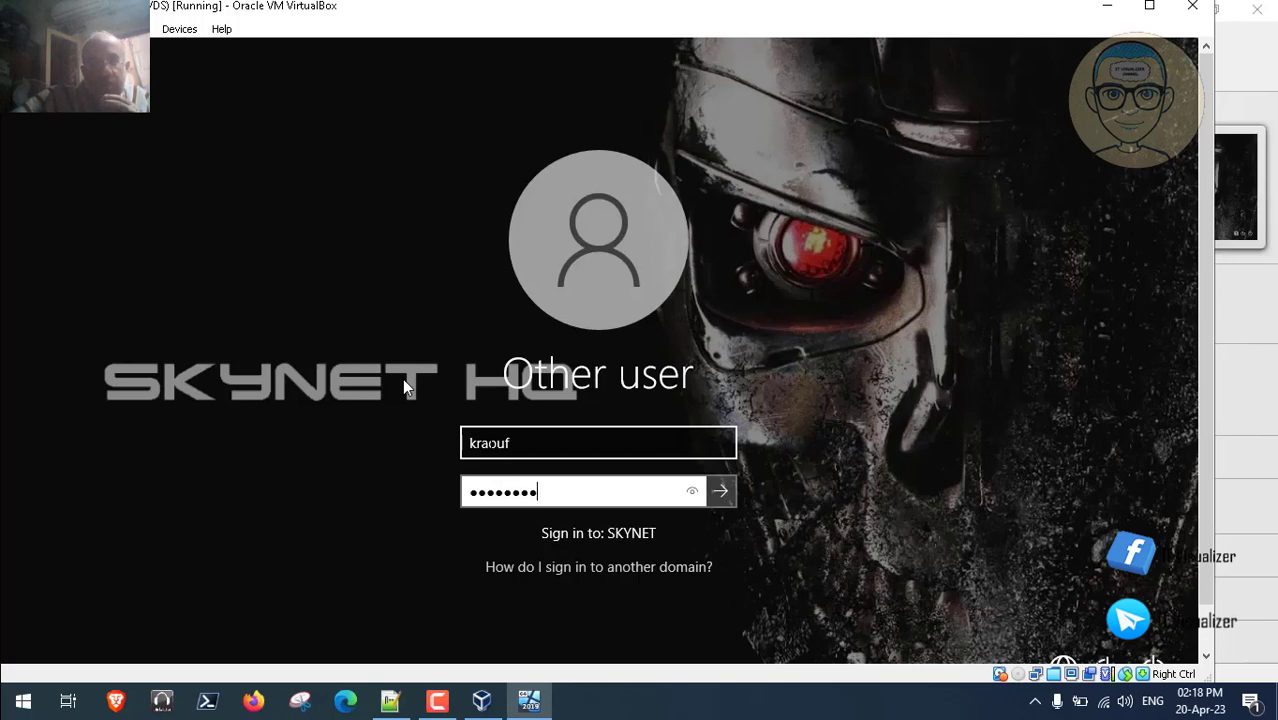
key("Return")
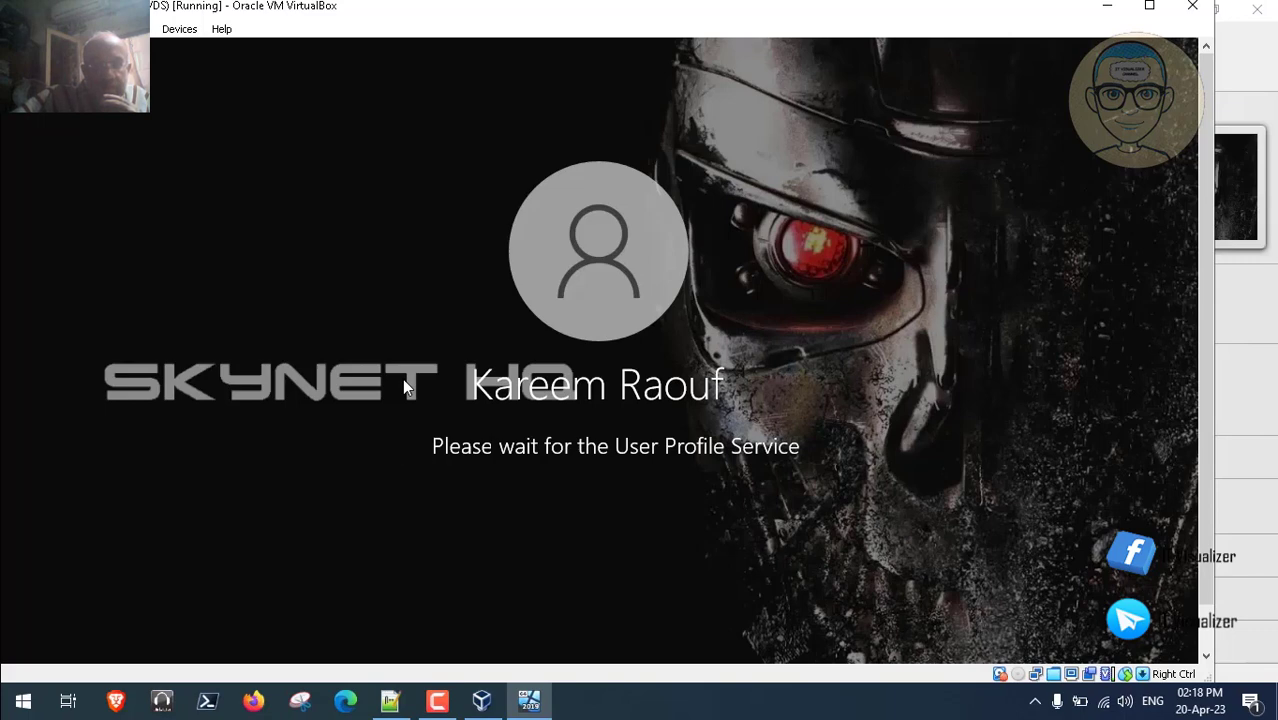
left_click(437, 703)
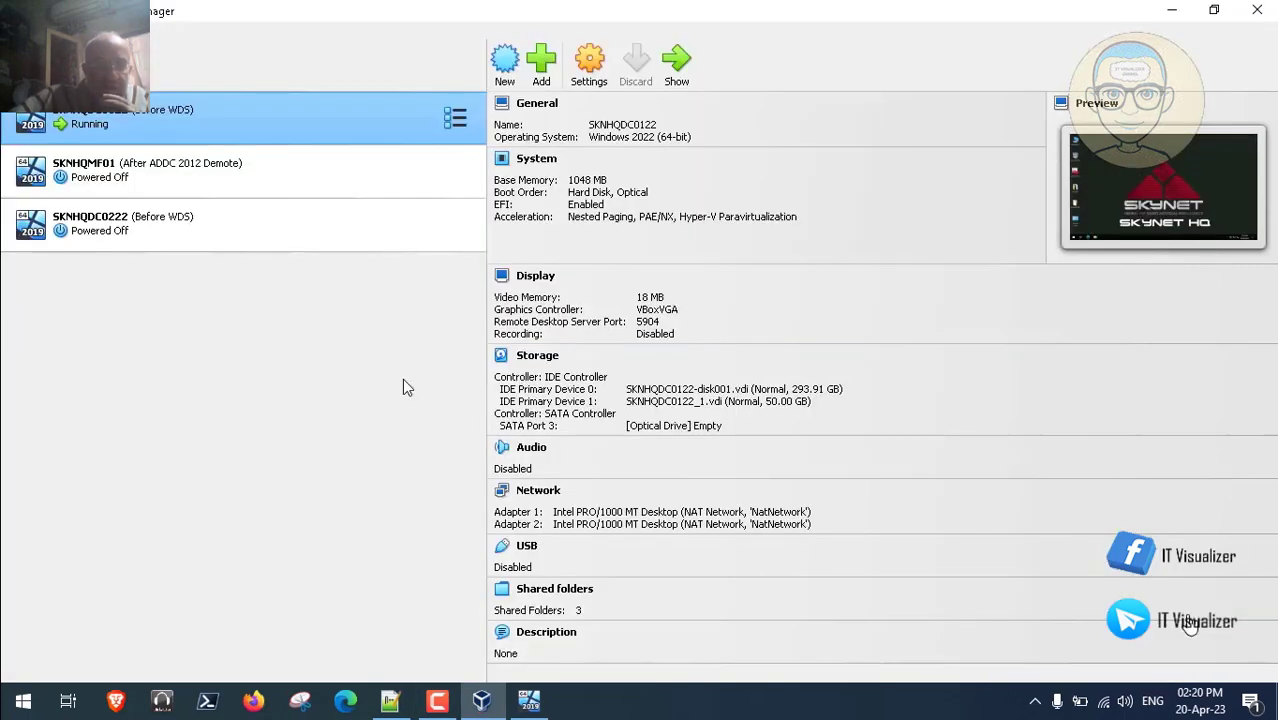
- Start the SKNHQMF01 virtual machine and clear the notifications covering its screen
left_click(335, 175)
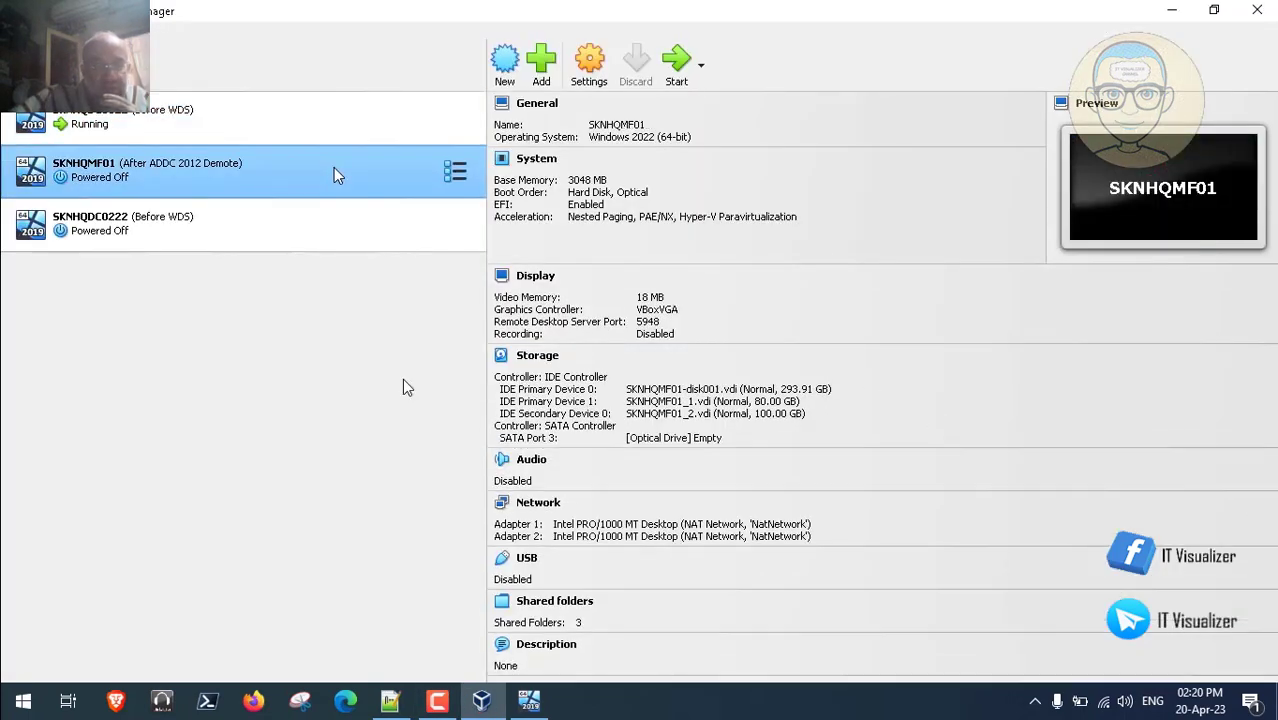
left_click(679, 63)
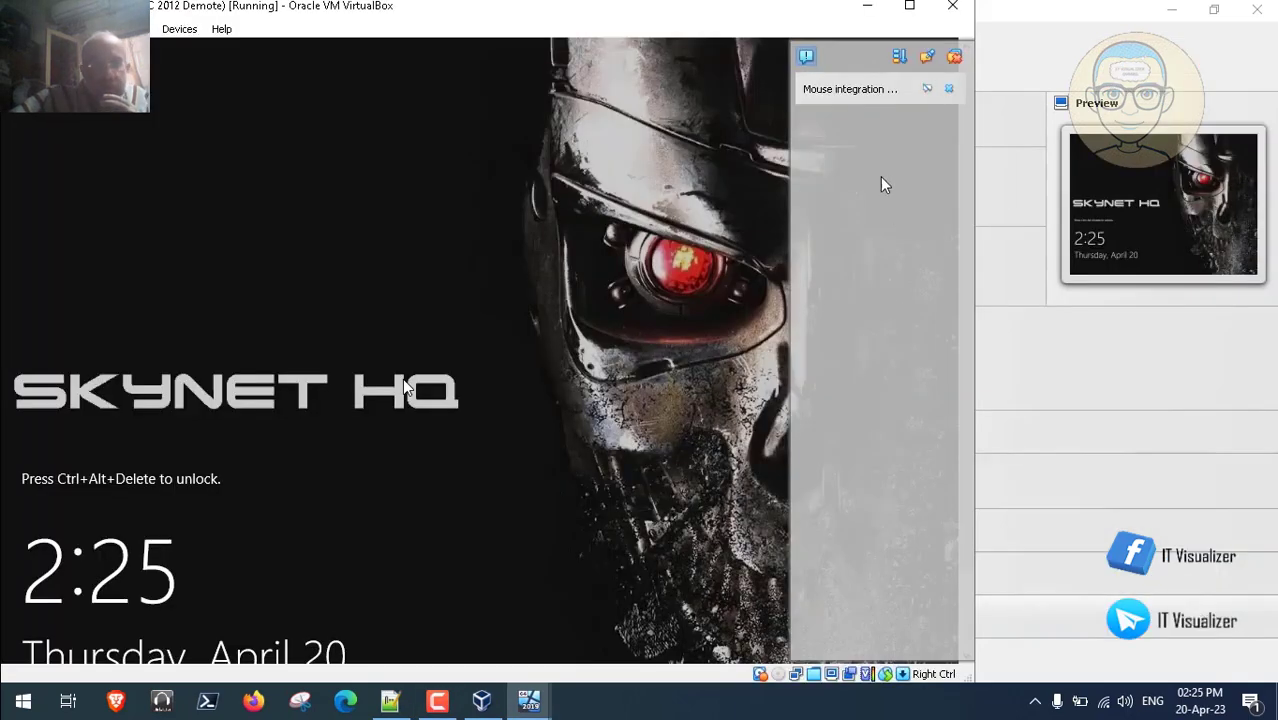
left_click(958, 58)
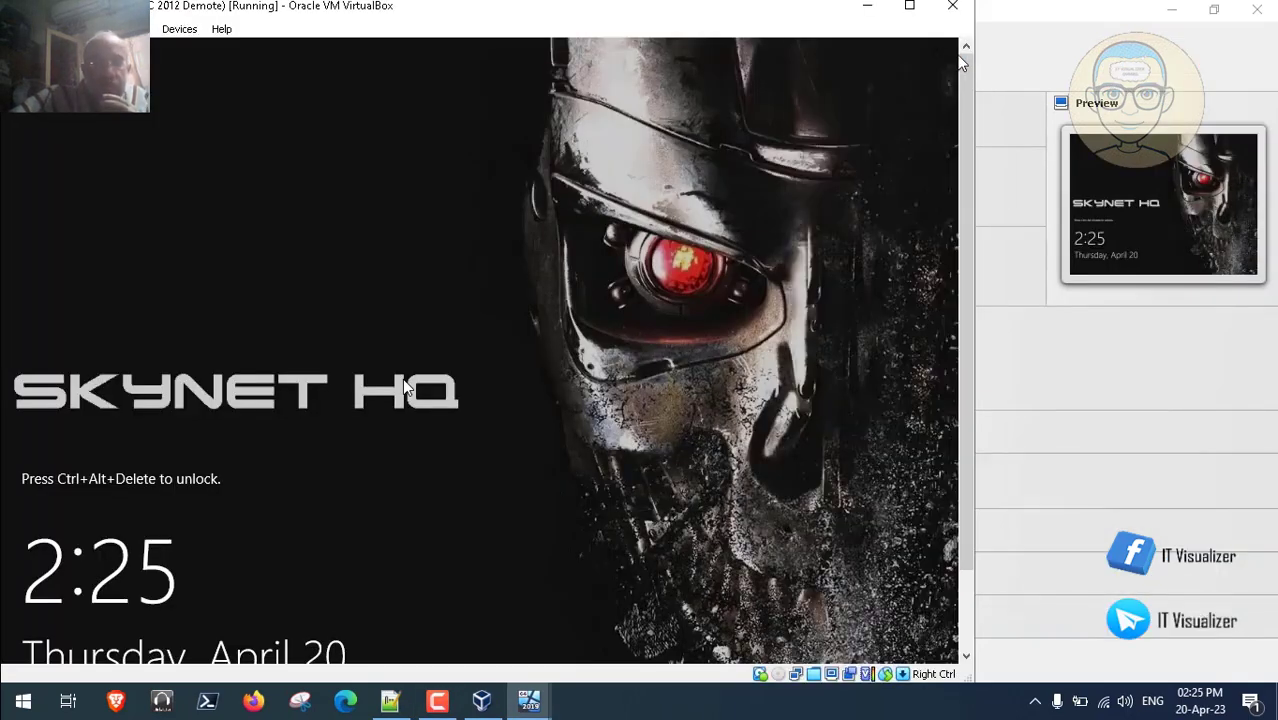
left_click(179, 29)
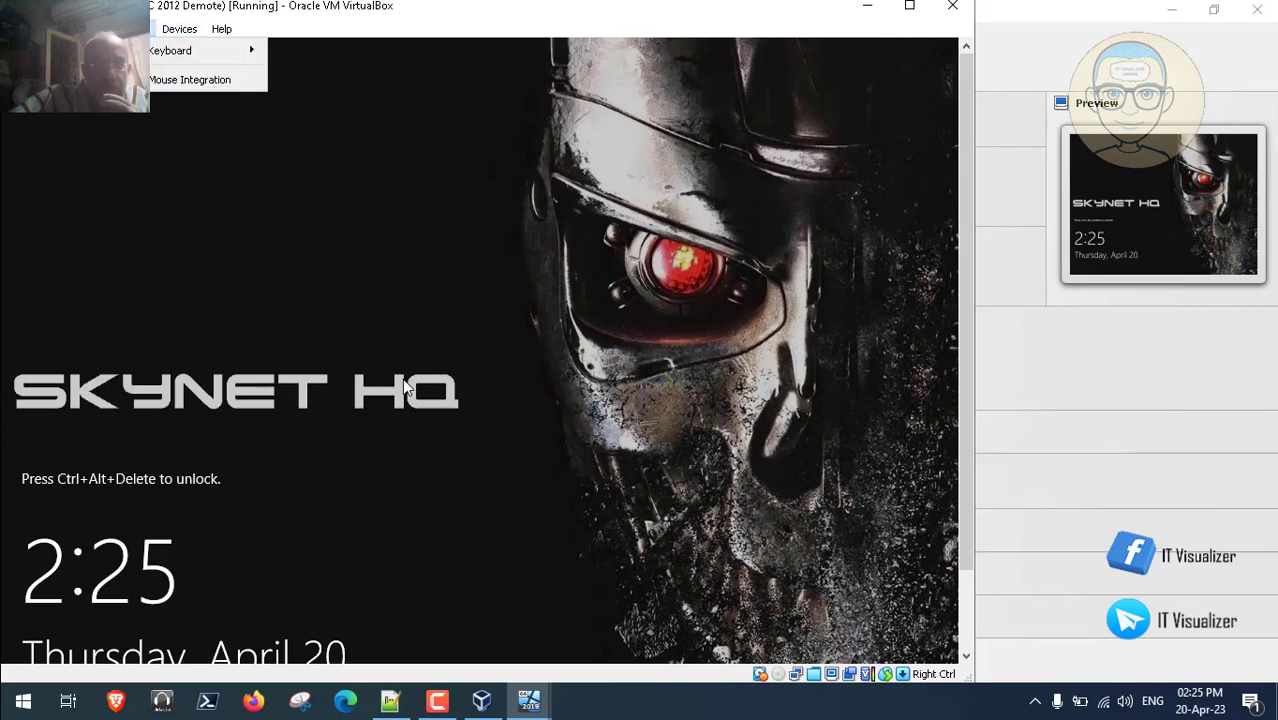
- Send Ctrl-Alt-Del to SKNHQMF01 and acknowledge the SkyNet Network legal notice
mouse_move(230, 50)
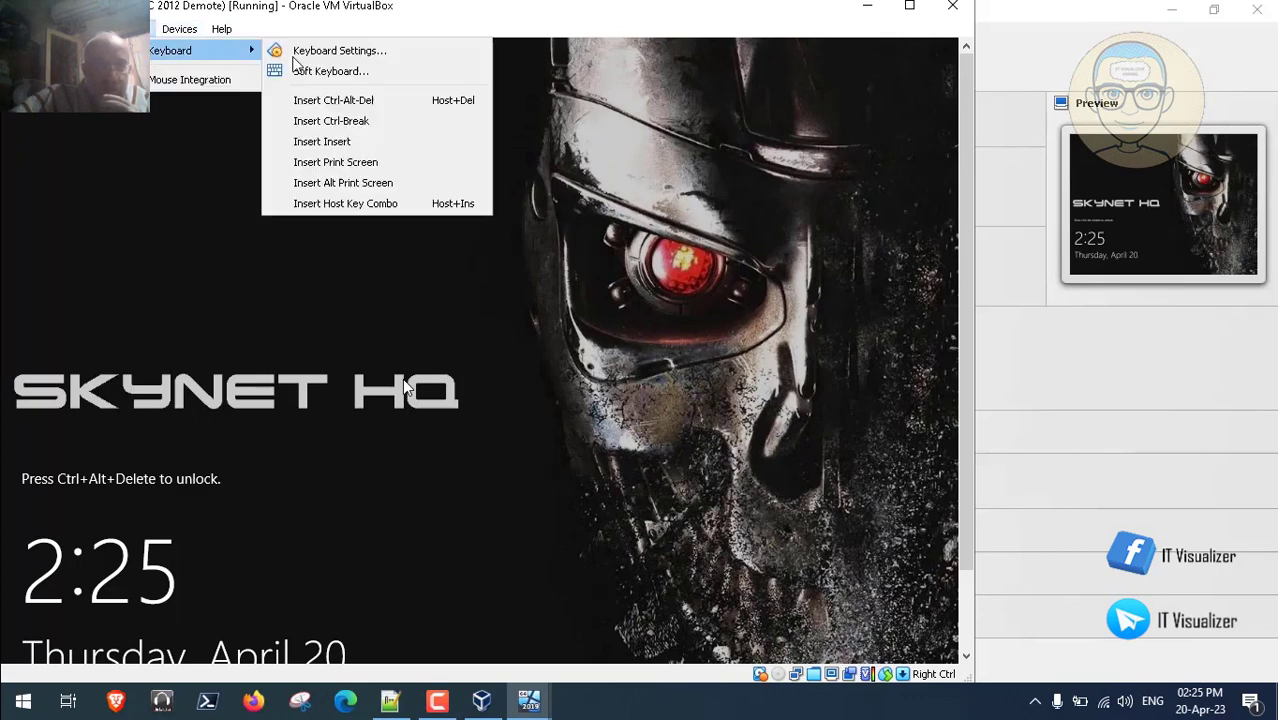
left_click(362, 100)
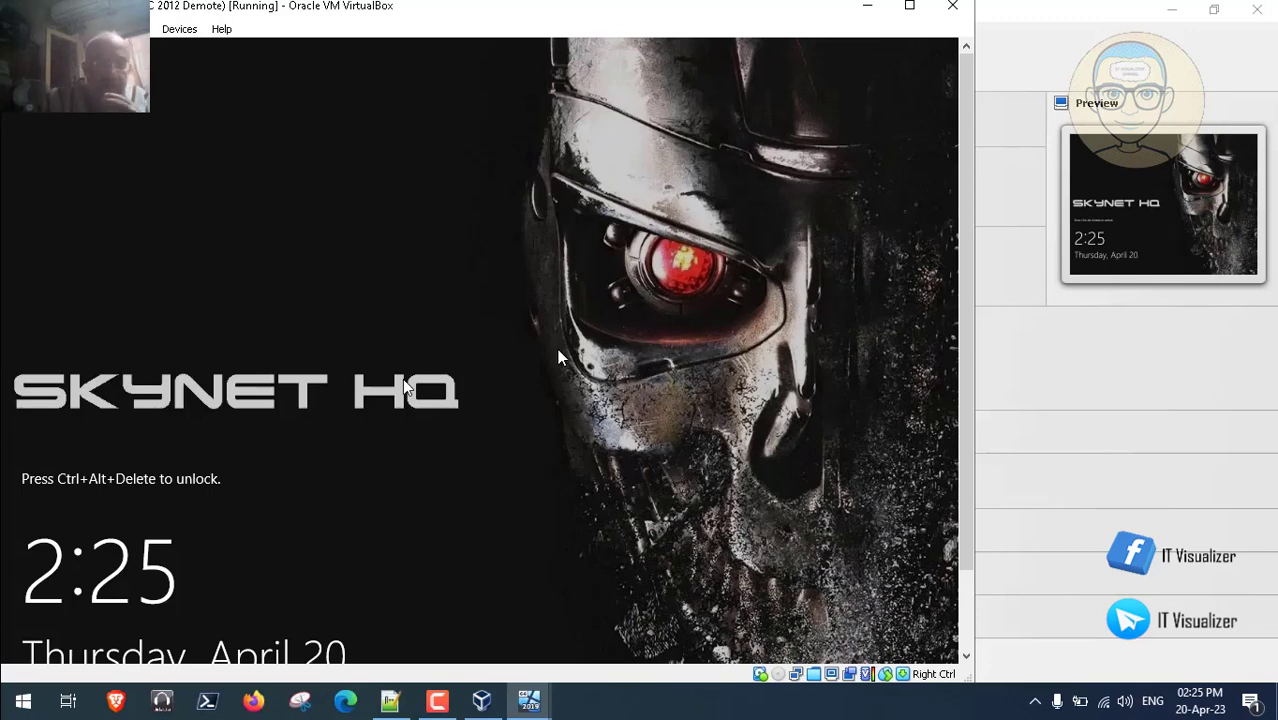
left_click(965, 610)
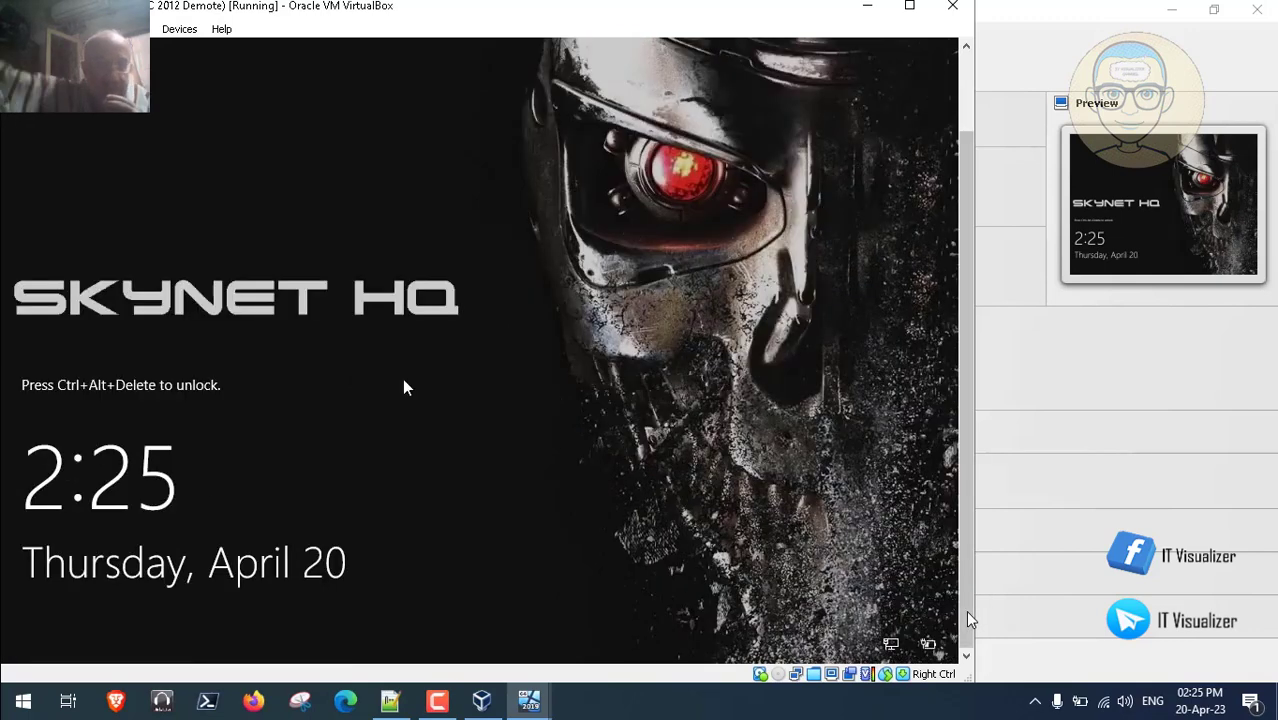
key("ctrl+alt+Delete")
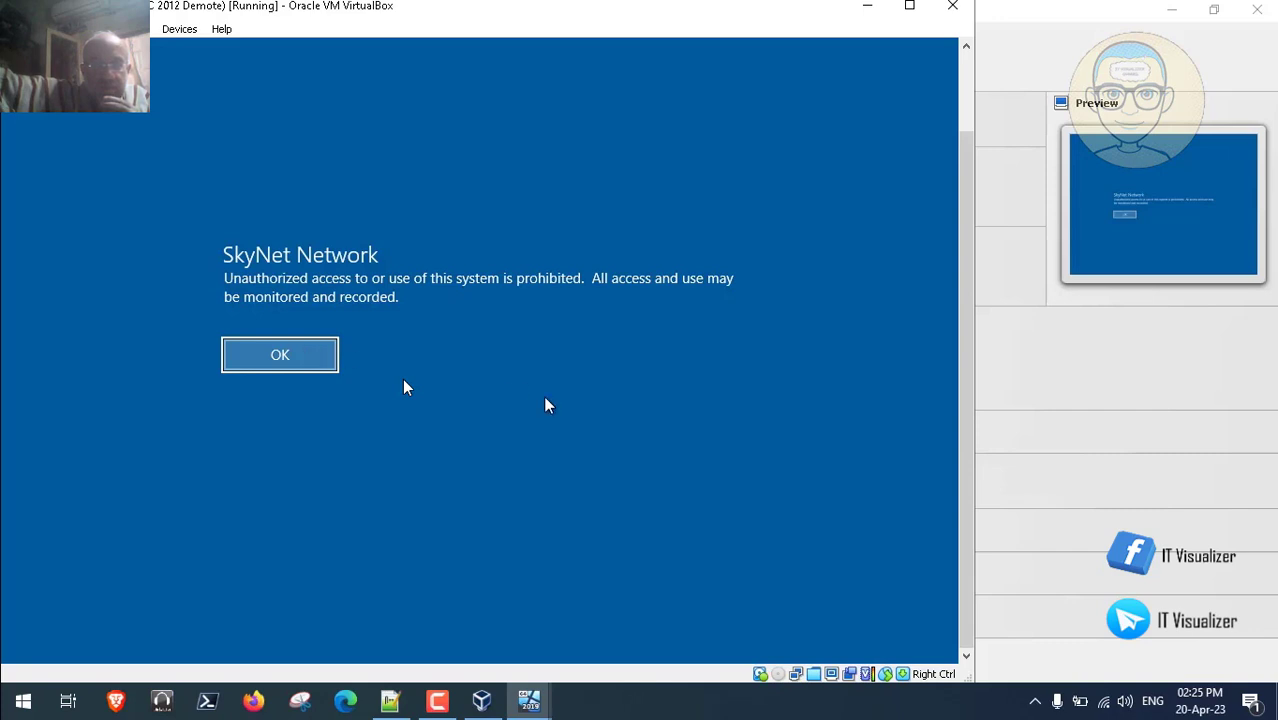
key("Return")
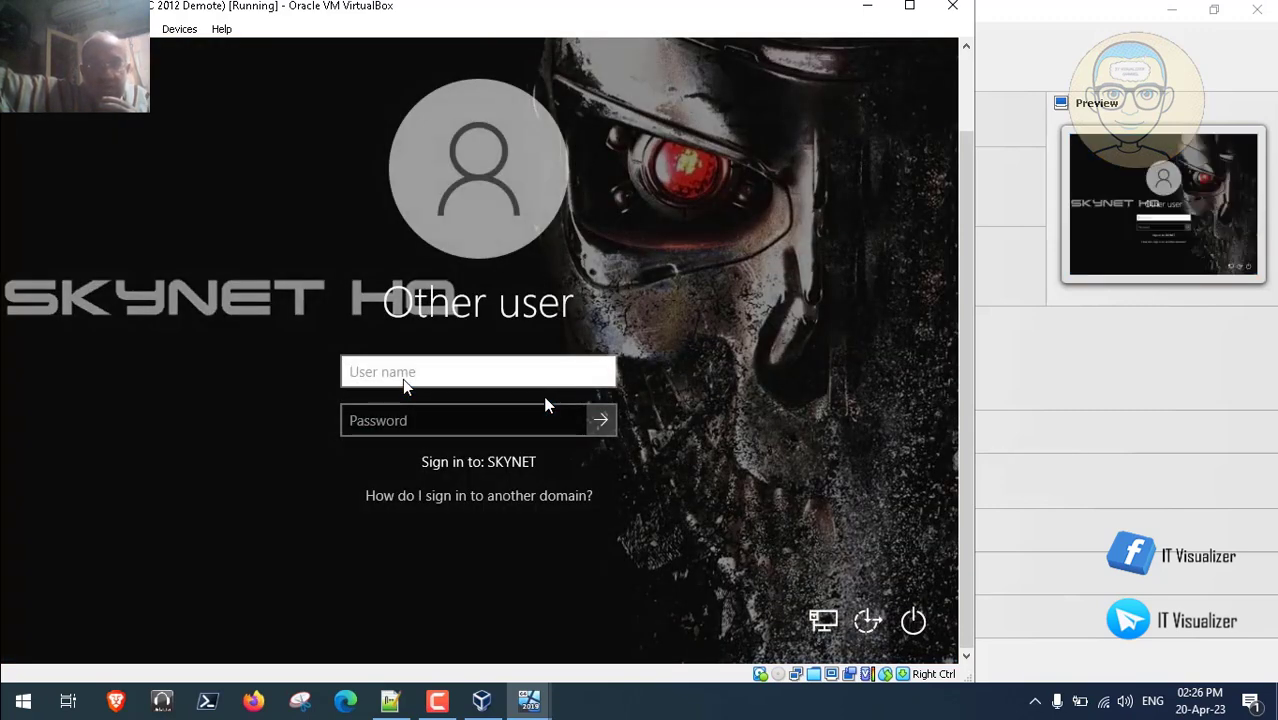
- Sign in to the SKYNET domain with the username and password
type("kraouf")
key("Tab")
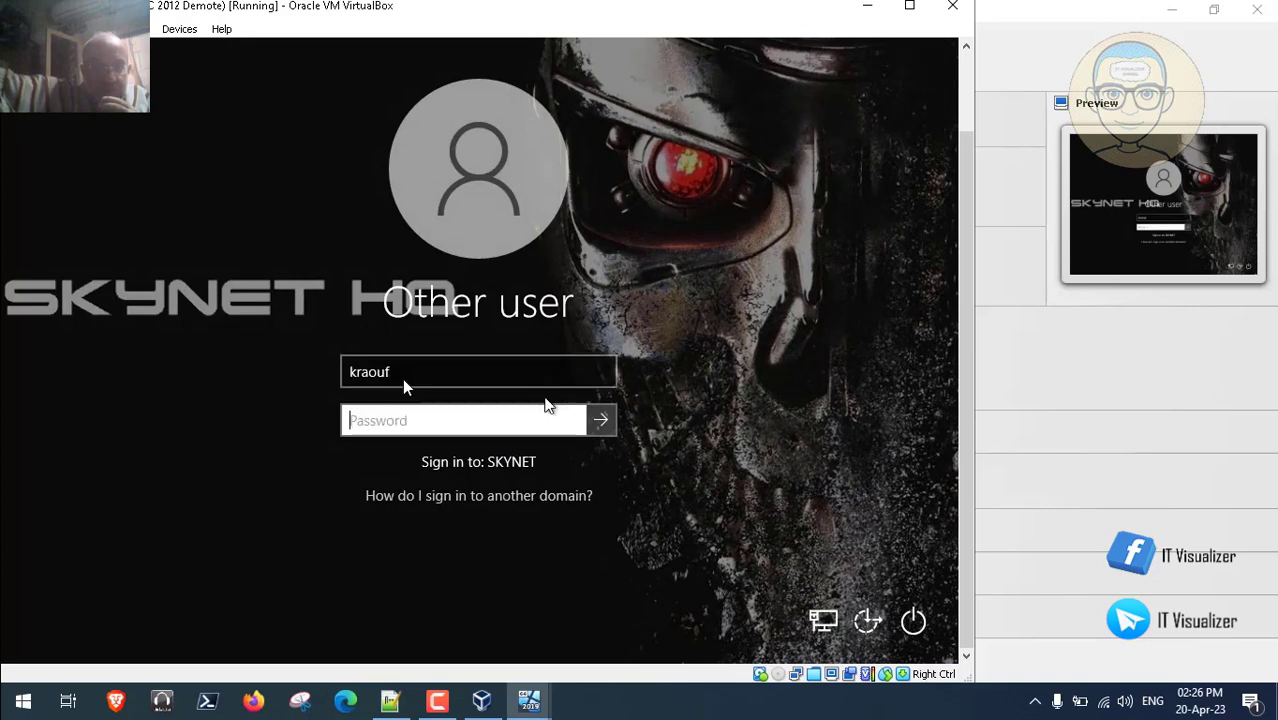
type("•••••")
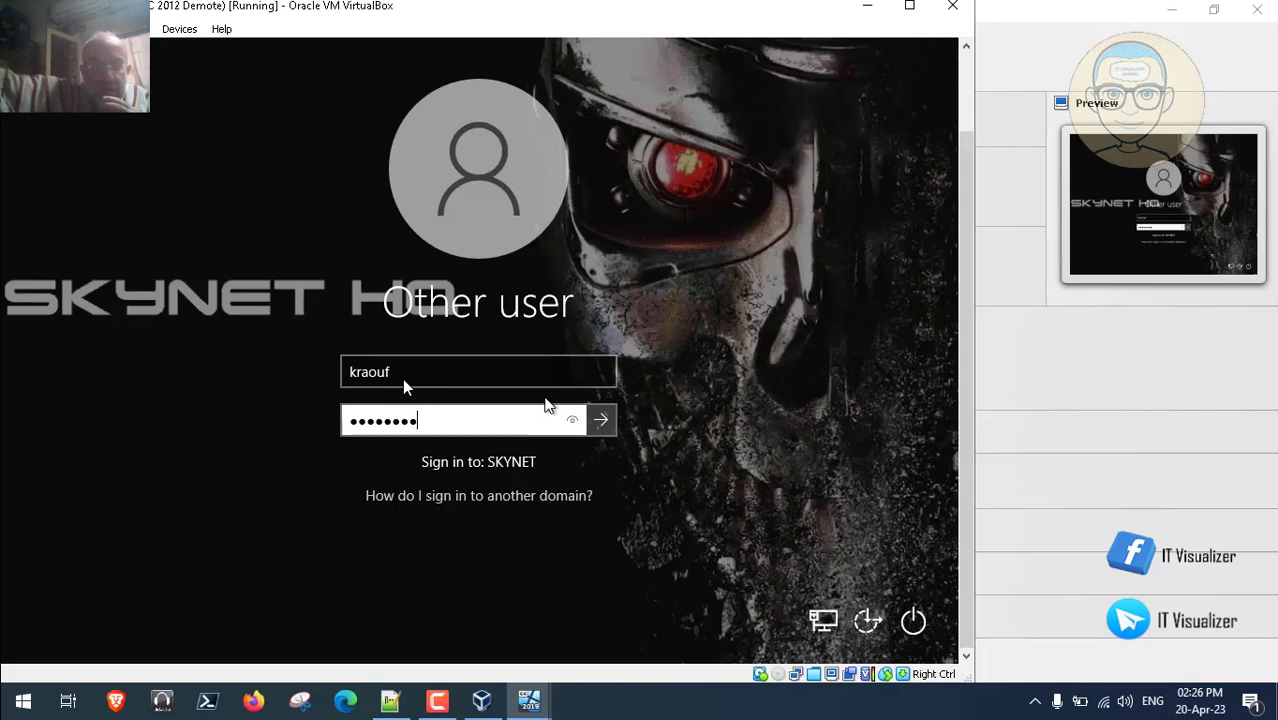
type("•")
key("Return")
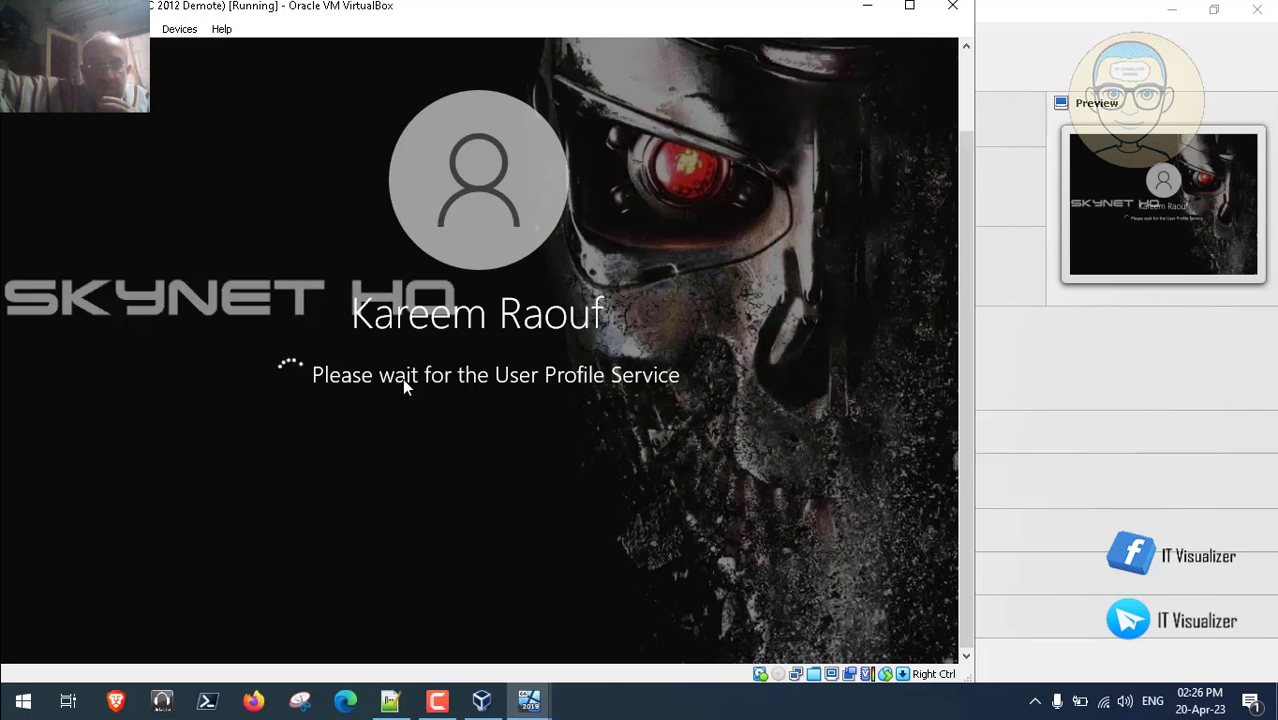
left_click(445, 702)
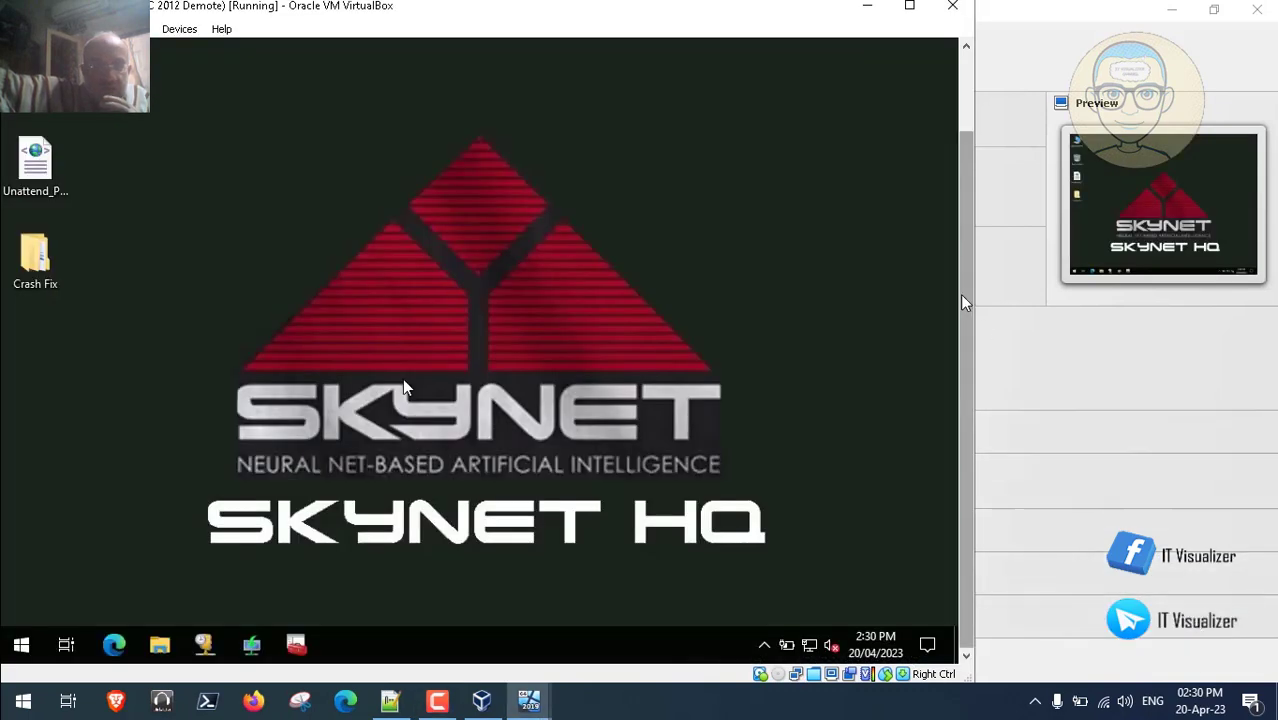
- Review the SQL Server setup notes in Notepad++, then open File Explorer in the VM with Win+E
left_click(964, 100)
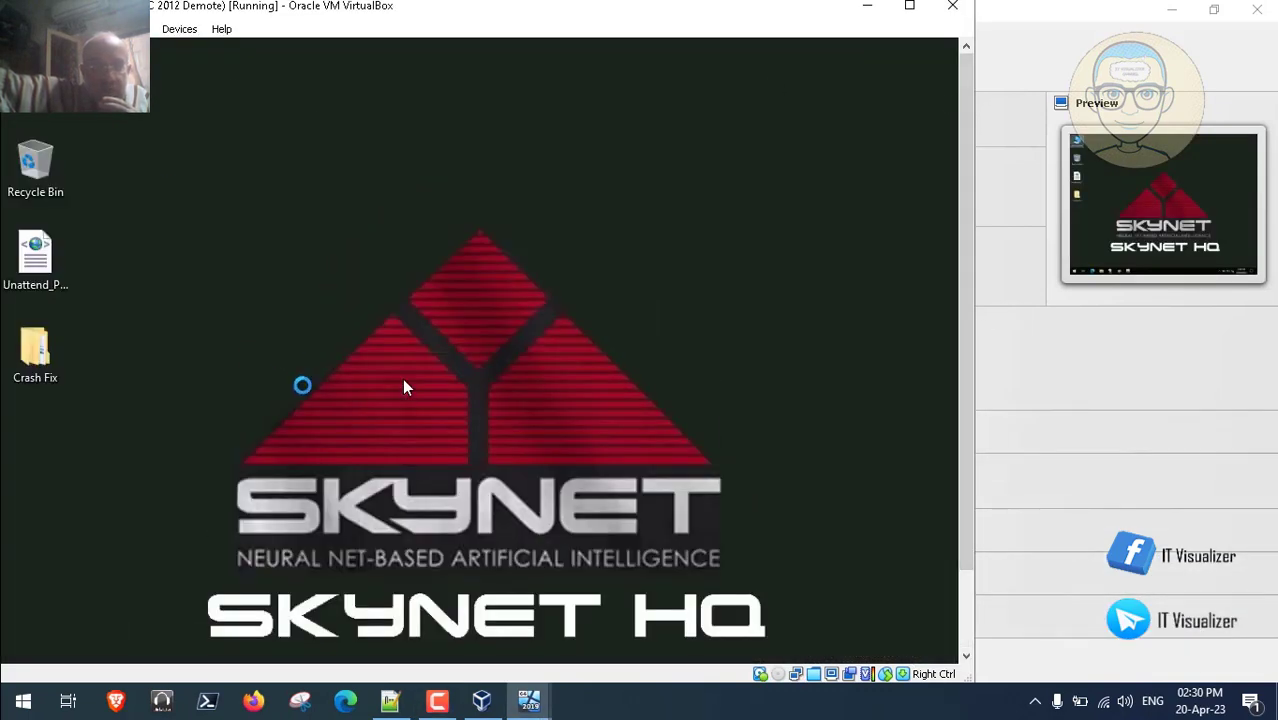
left_click(390, 703)
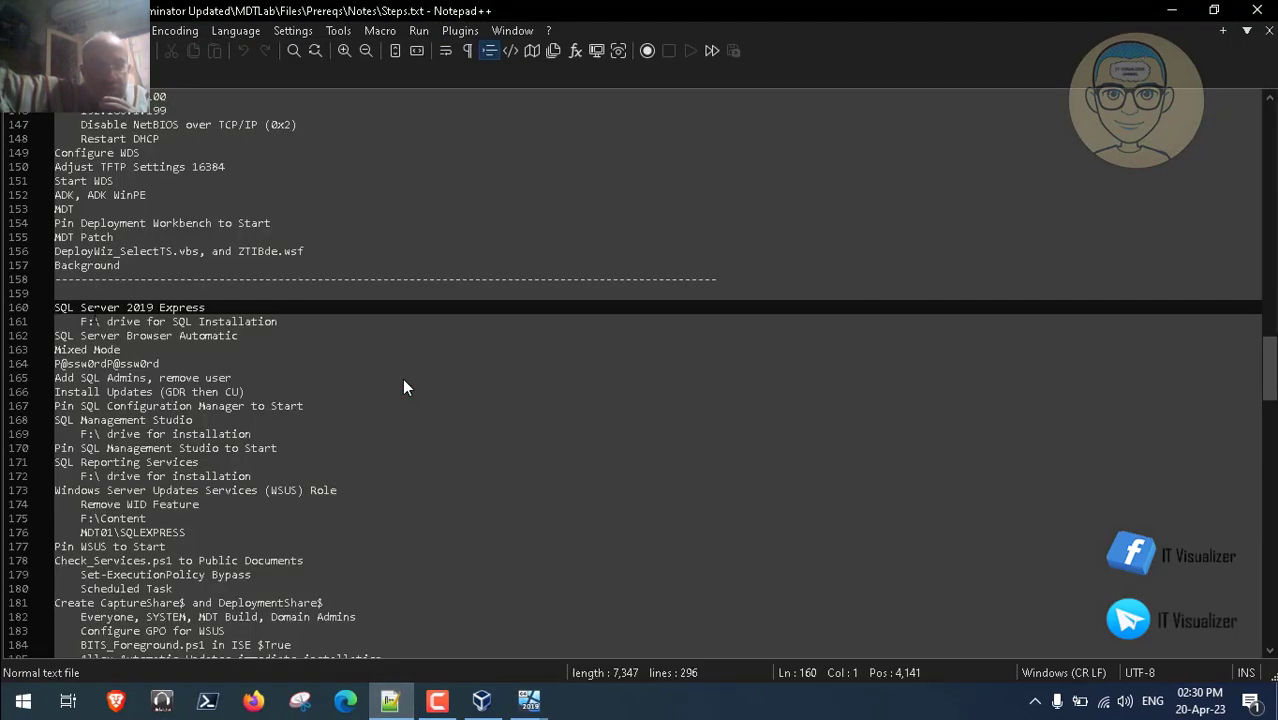
left_click(1174, 12)
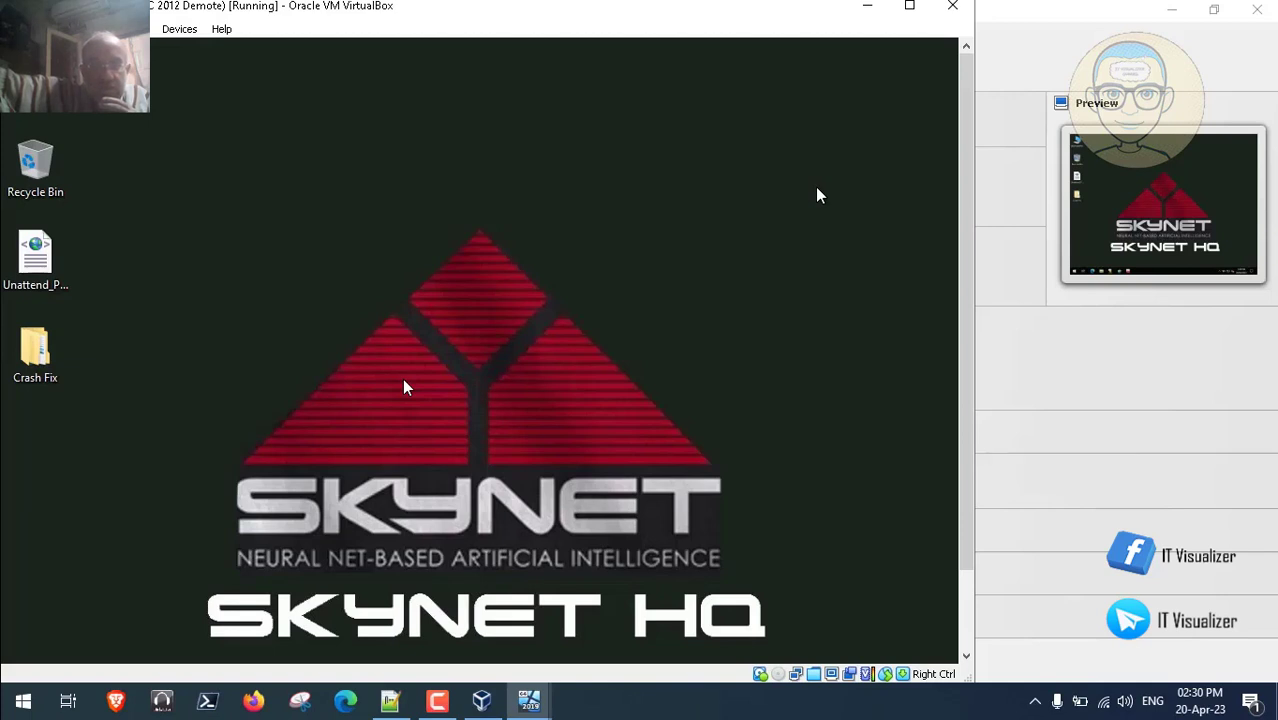
key("super+e")
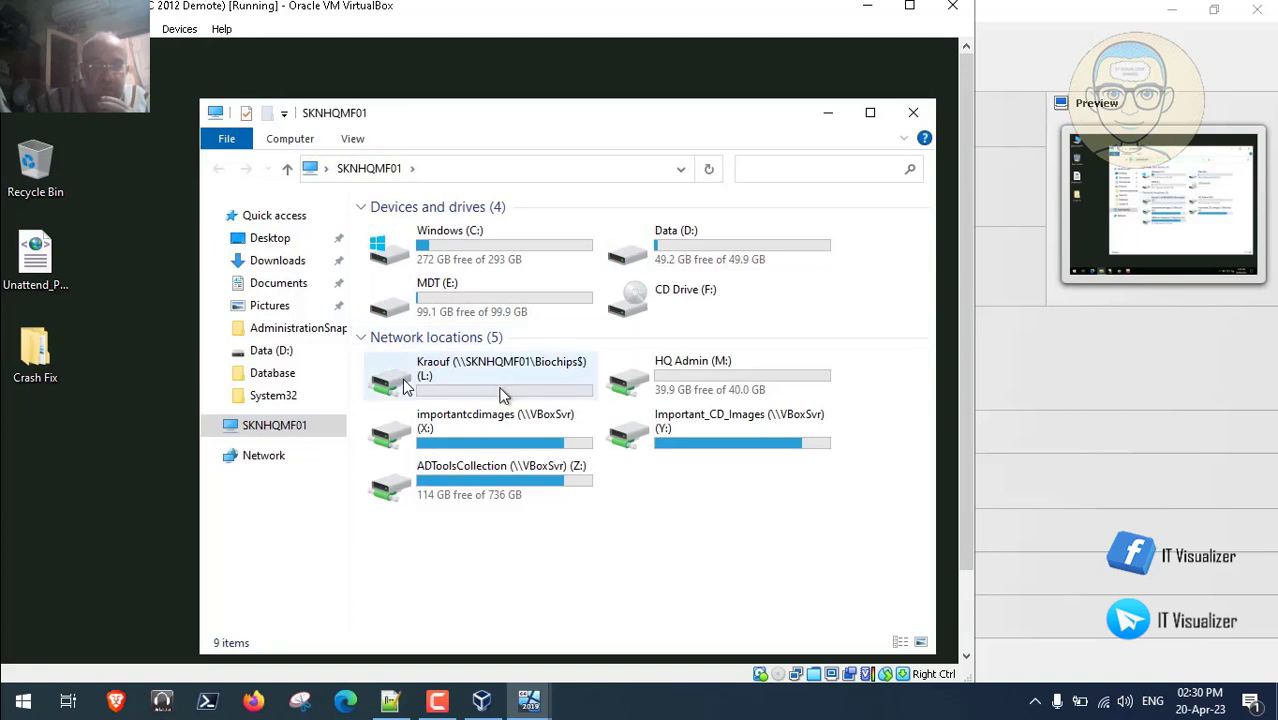
- Open the ADToolsCollection (Z:) network share and jump to the Terminator Updated folder
double_click(632, 258)
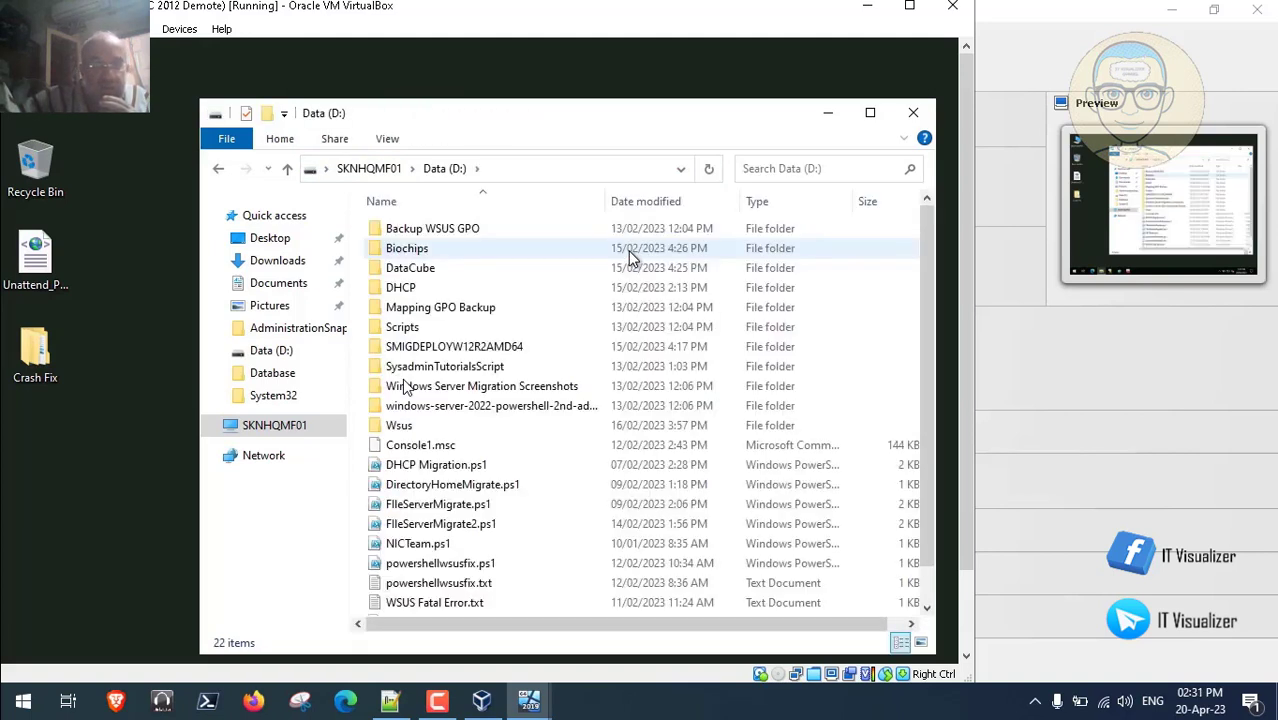
left_click(374, 168)
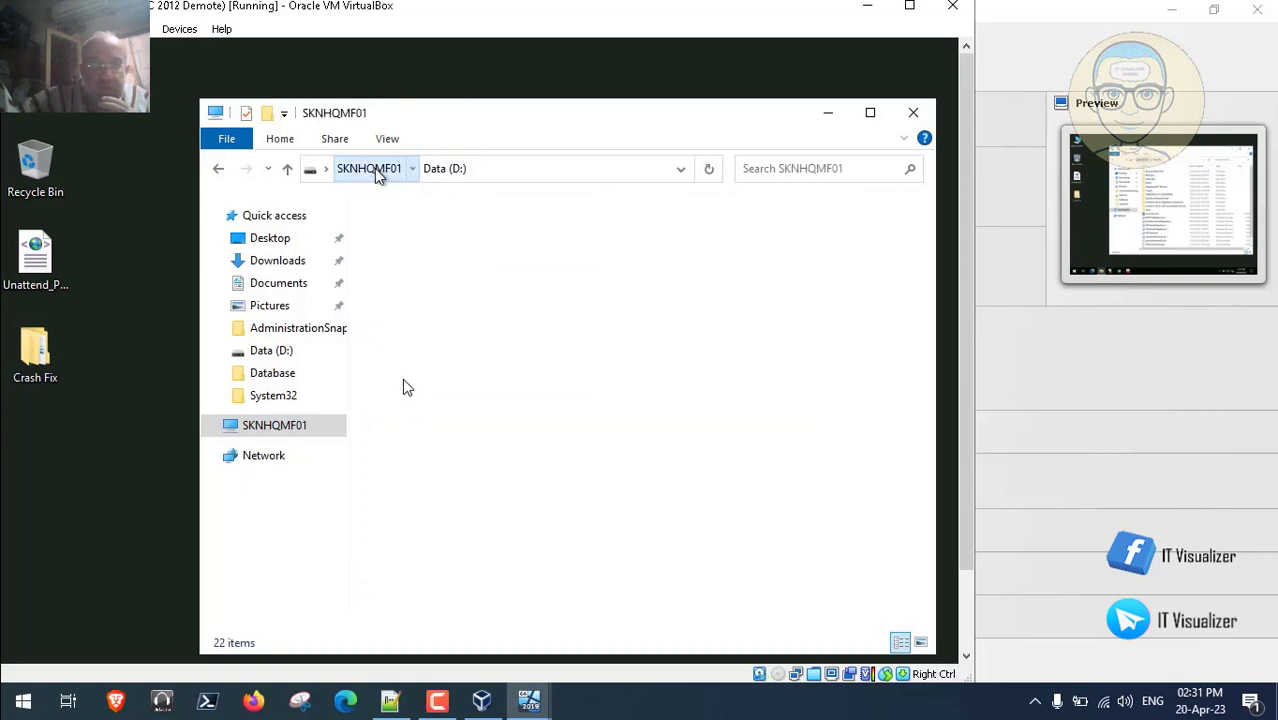
left_click(477, 494)
double_click(477, 494)
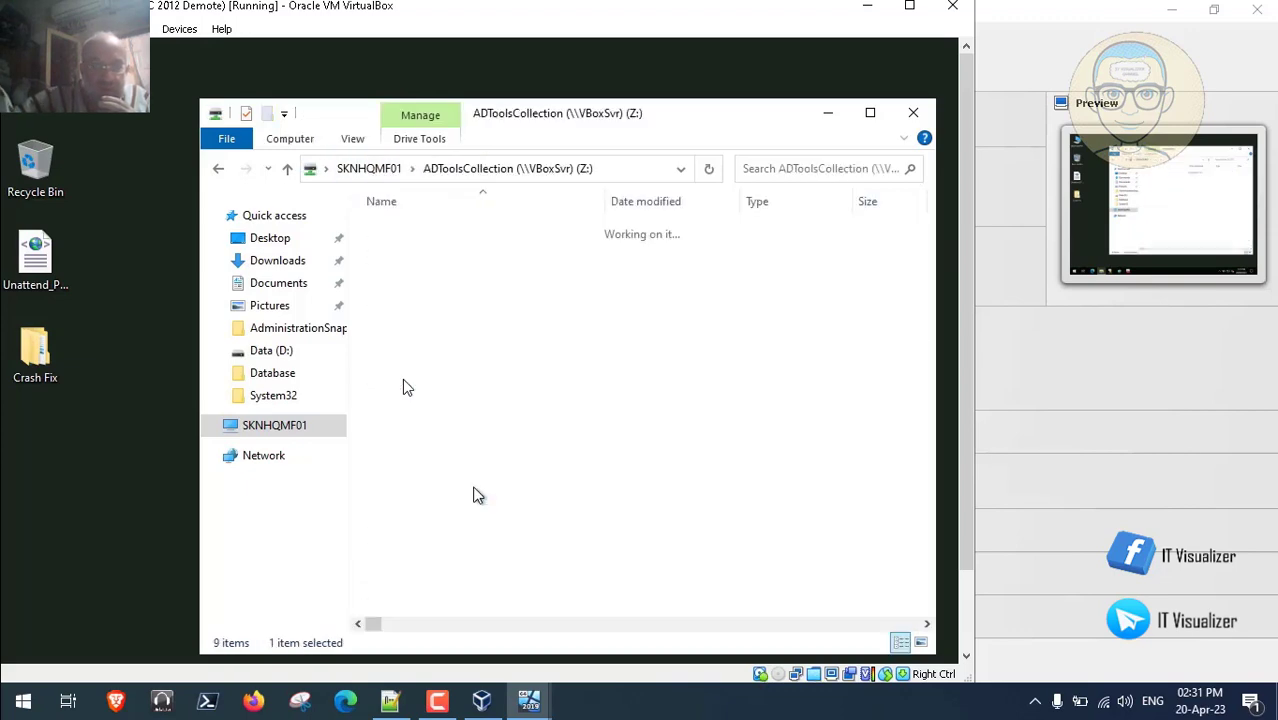
left_click(427, 346)
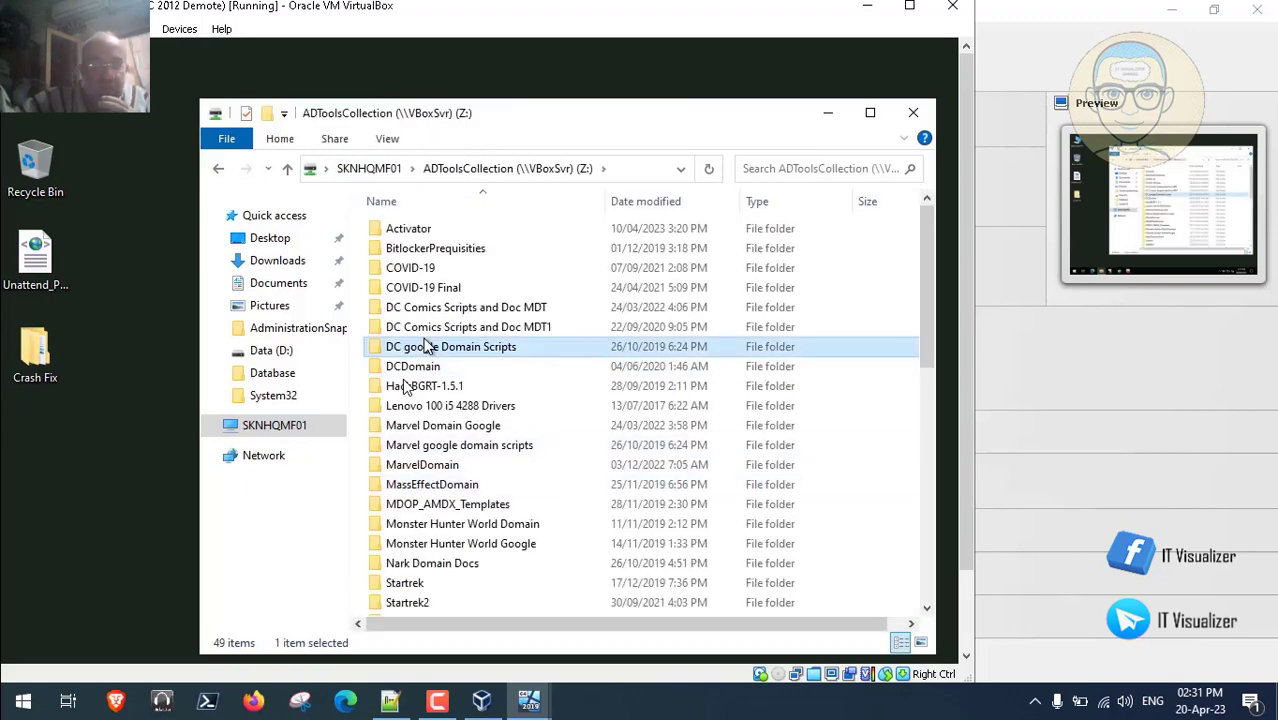
key("t")
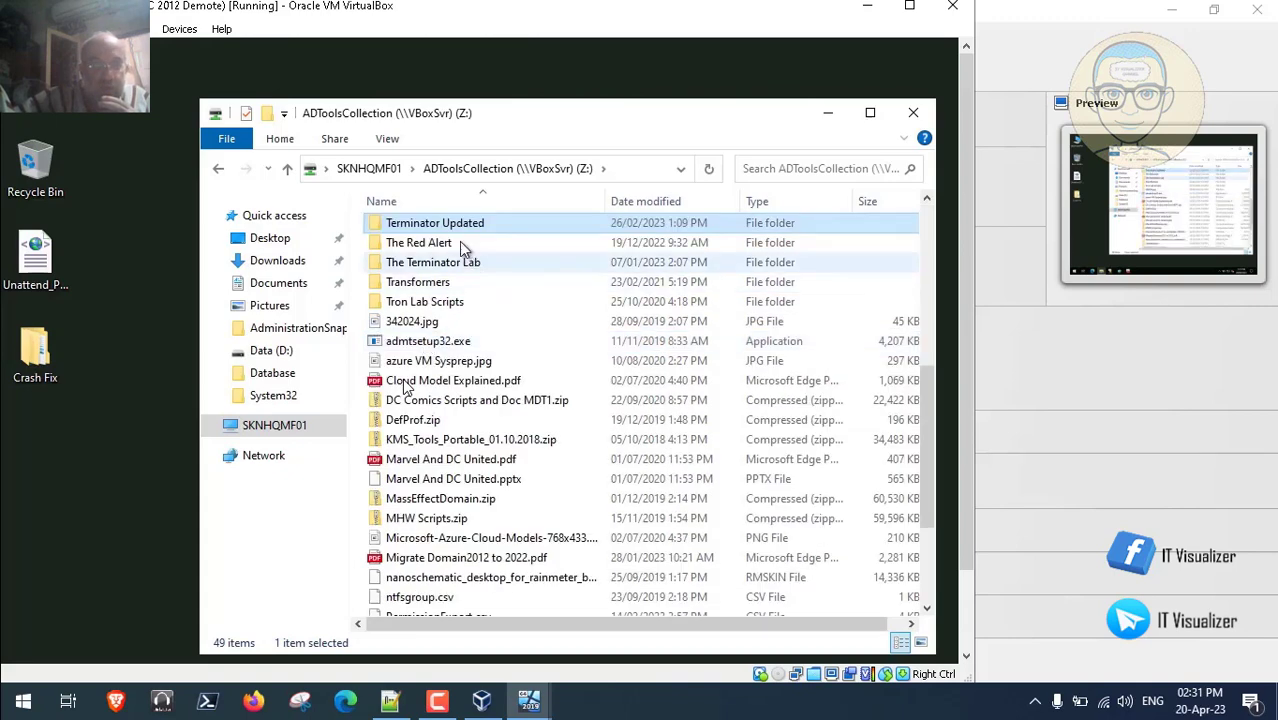
- Browse Terminator Updated > MDTLab > Files > Prereqs > SQL Server > SQLEXPRESS and run SETUP.EXE
double_click(445, 222)
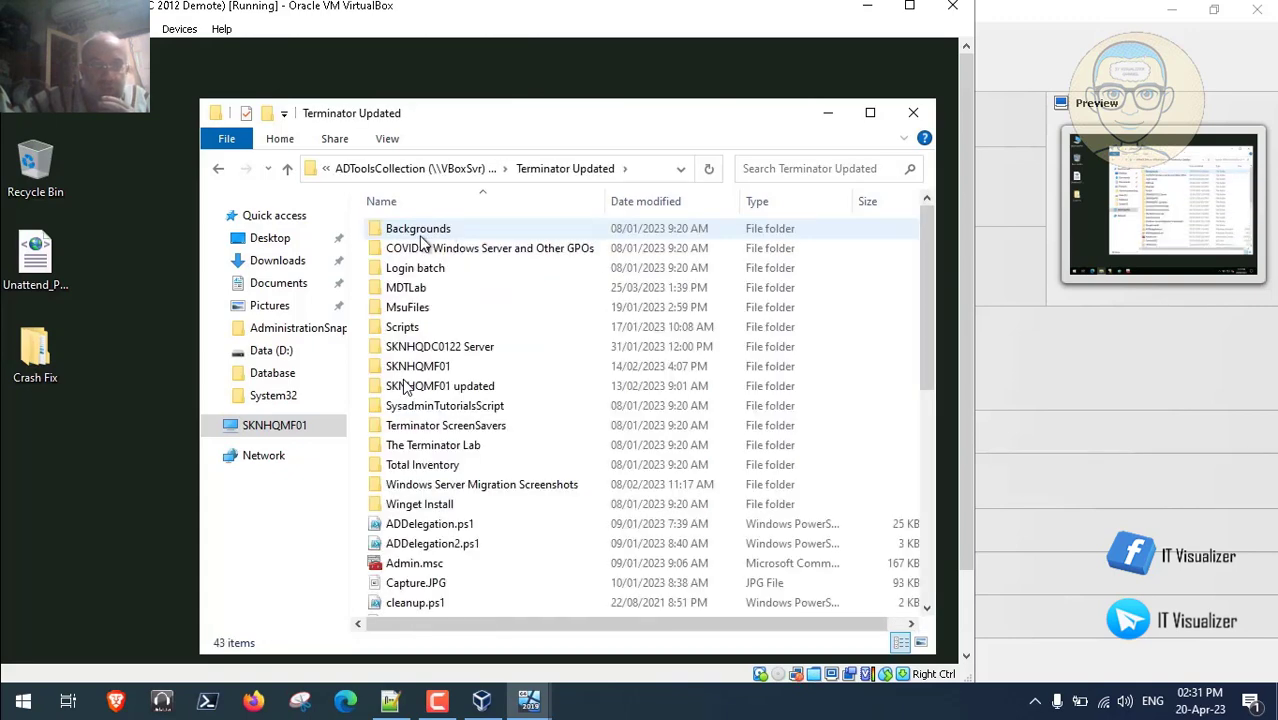
double_click(410, 290)
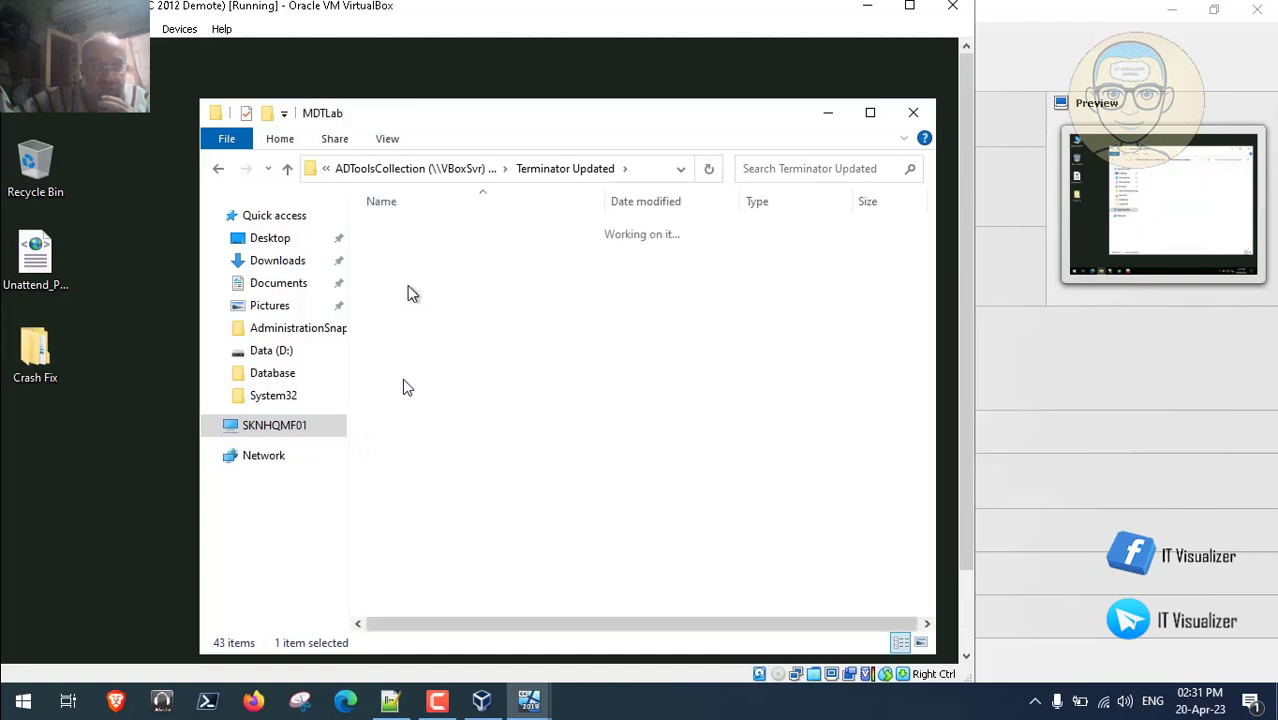
left_click(398, 232)
double_click(398, 232)
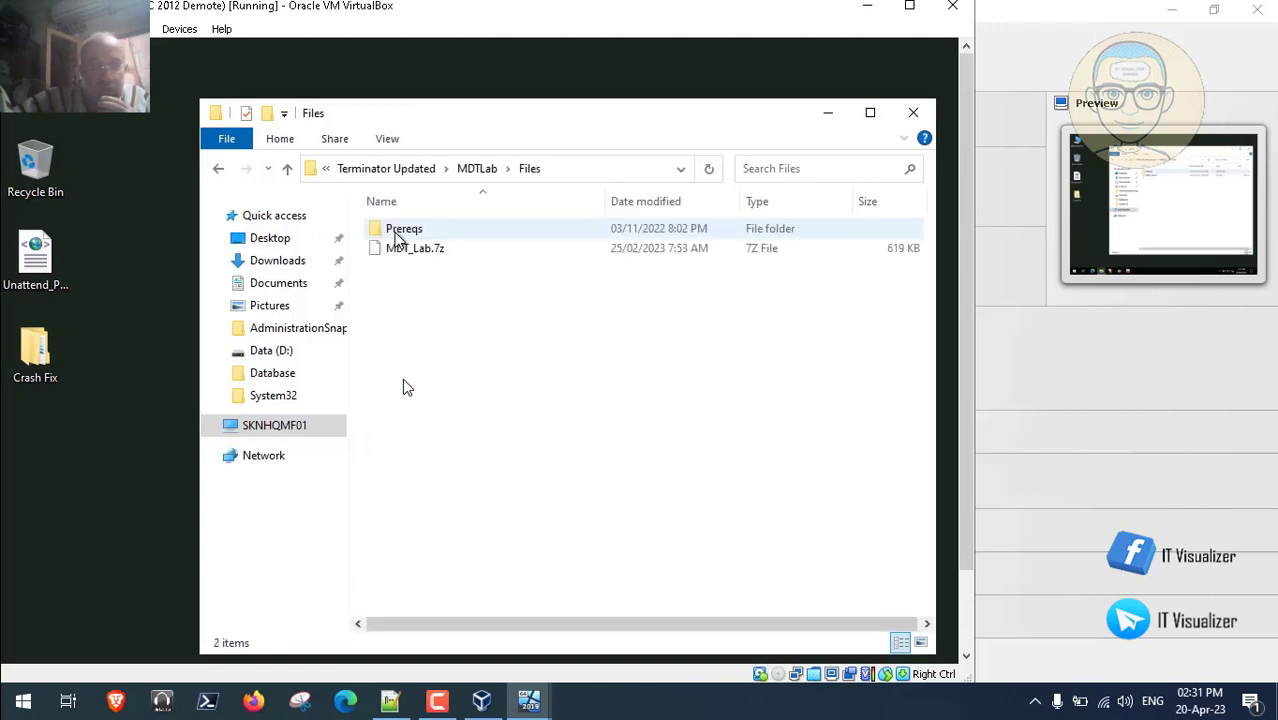
double_click(416, 240)
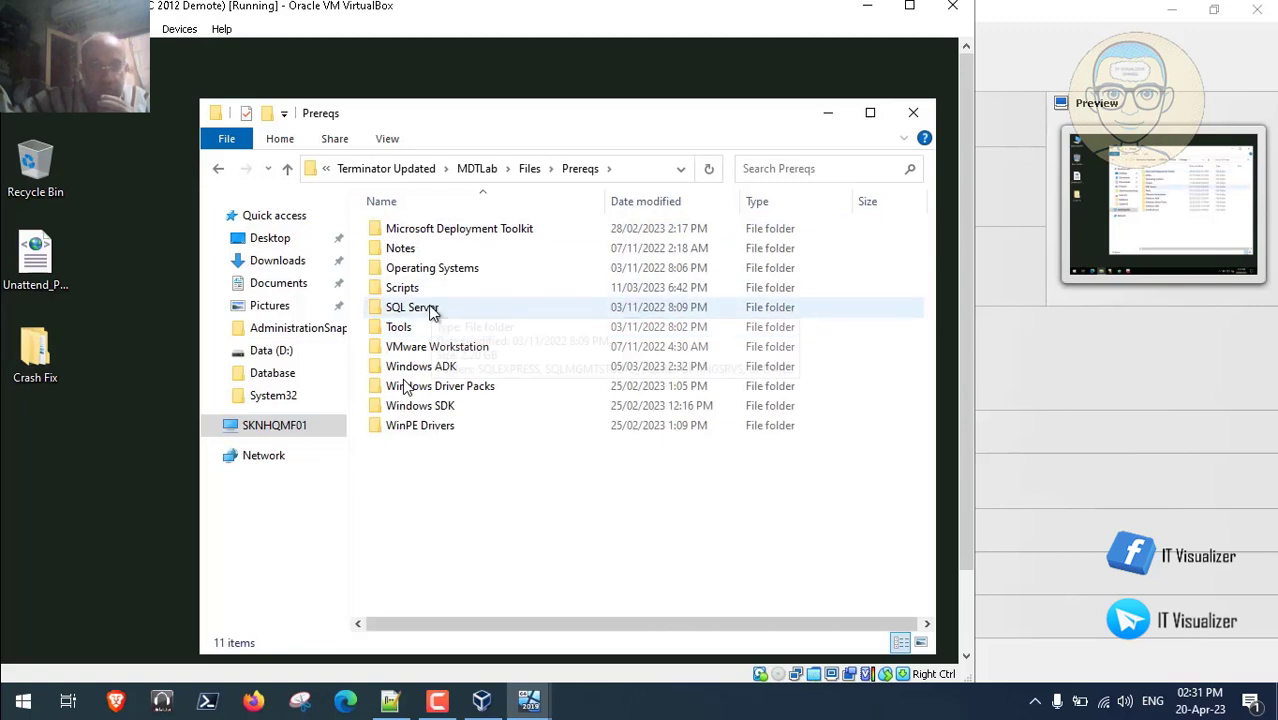
double_click(430, 309)
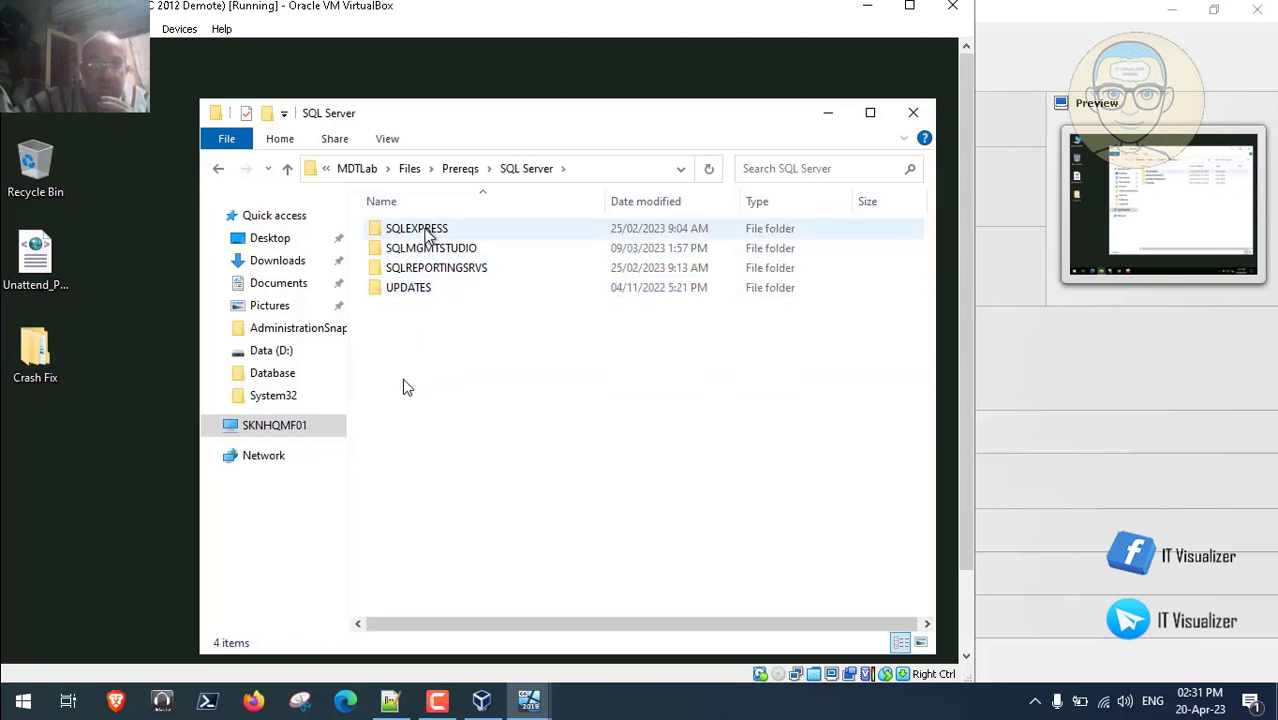
double_click(422, 228)
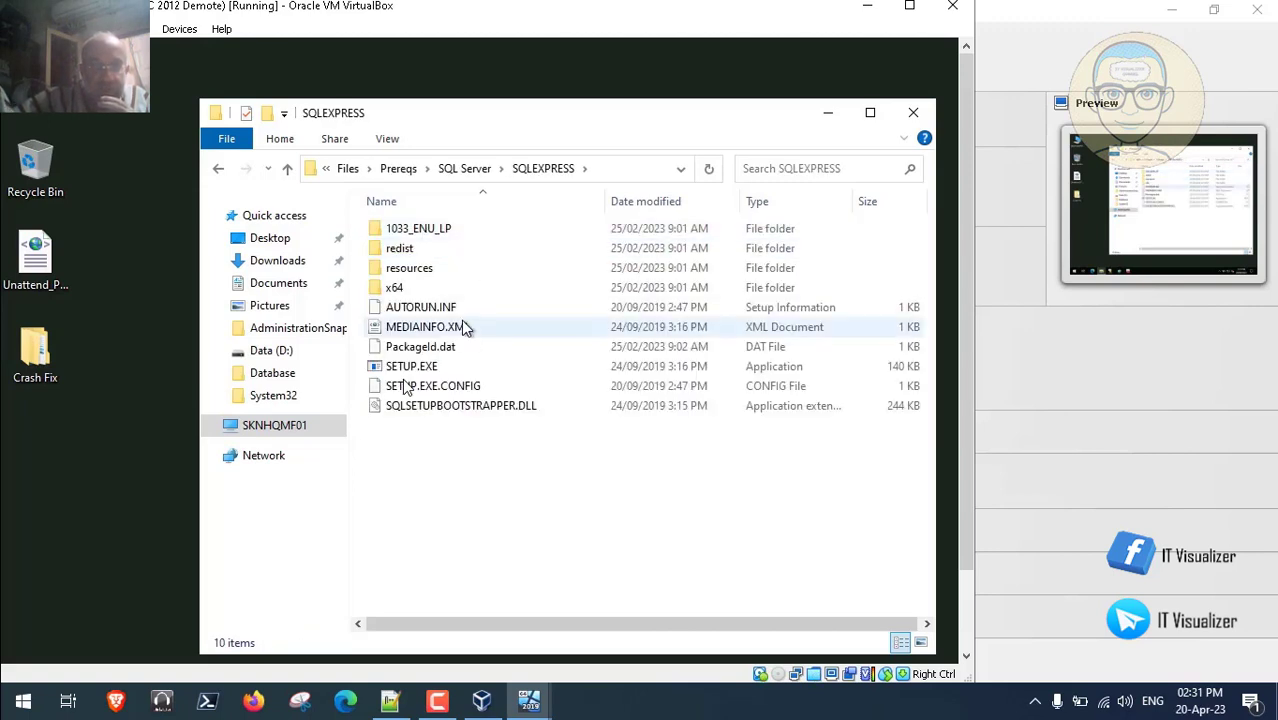
left_click(409, 372)
double_click(409, 370)
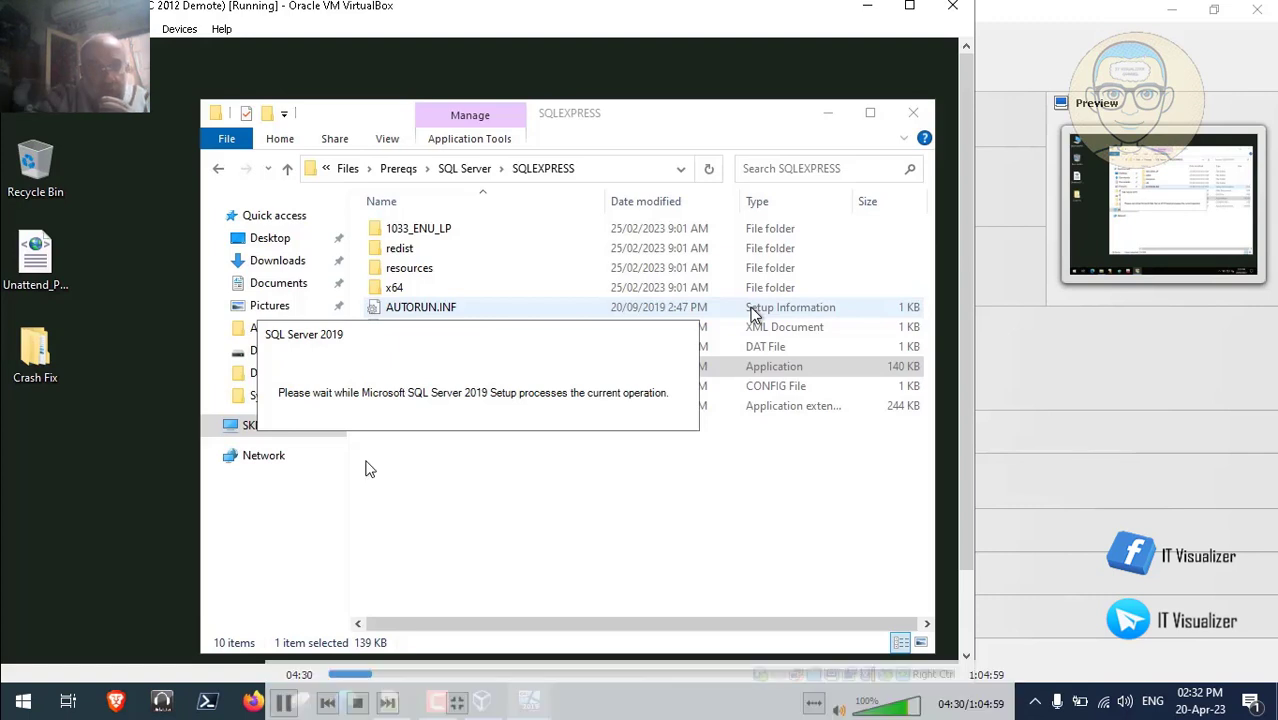
- Pause the playback video while SQL Server 2019 setup loads toward its license terms page
left_click(377, 676)
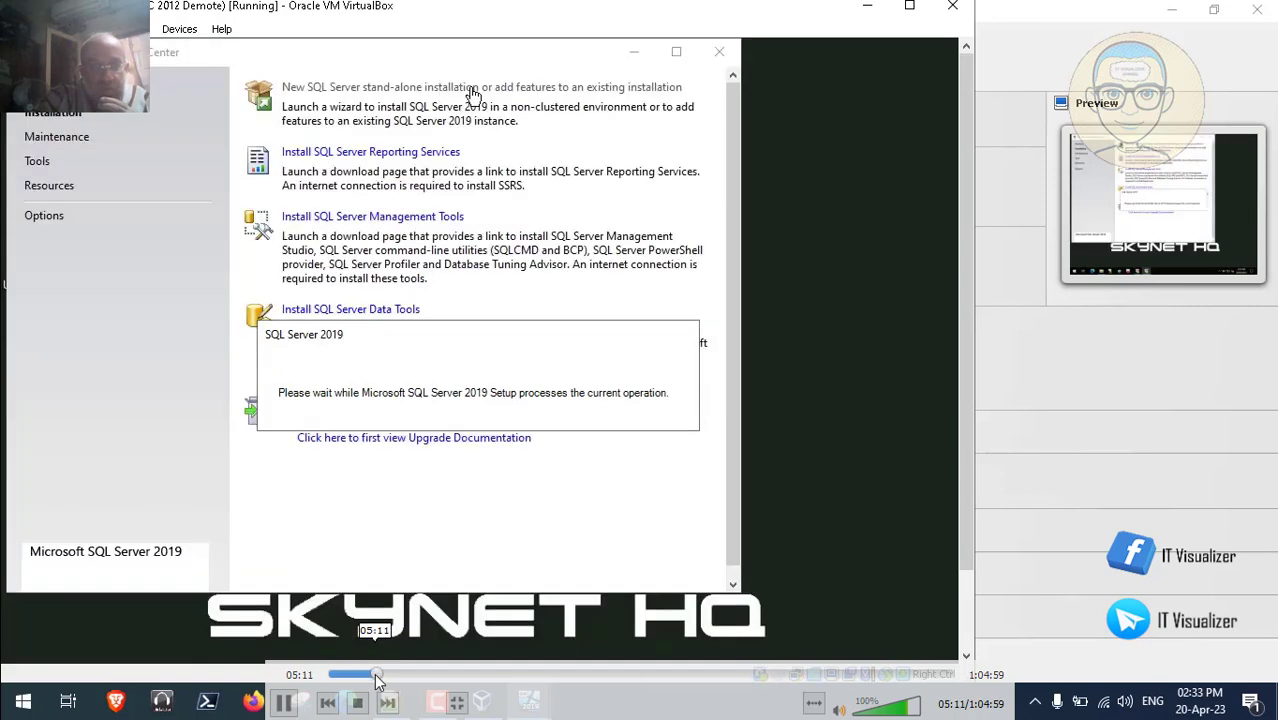
left_click(290, 703)
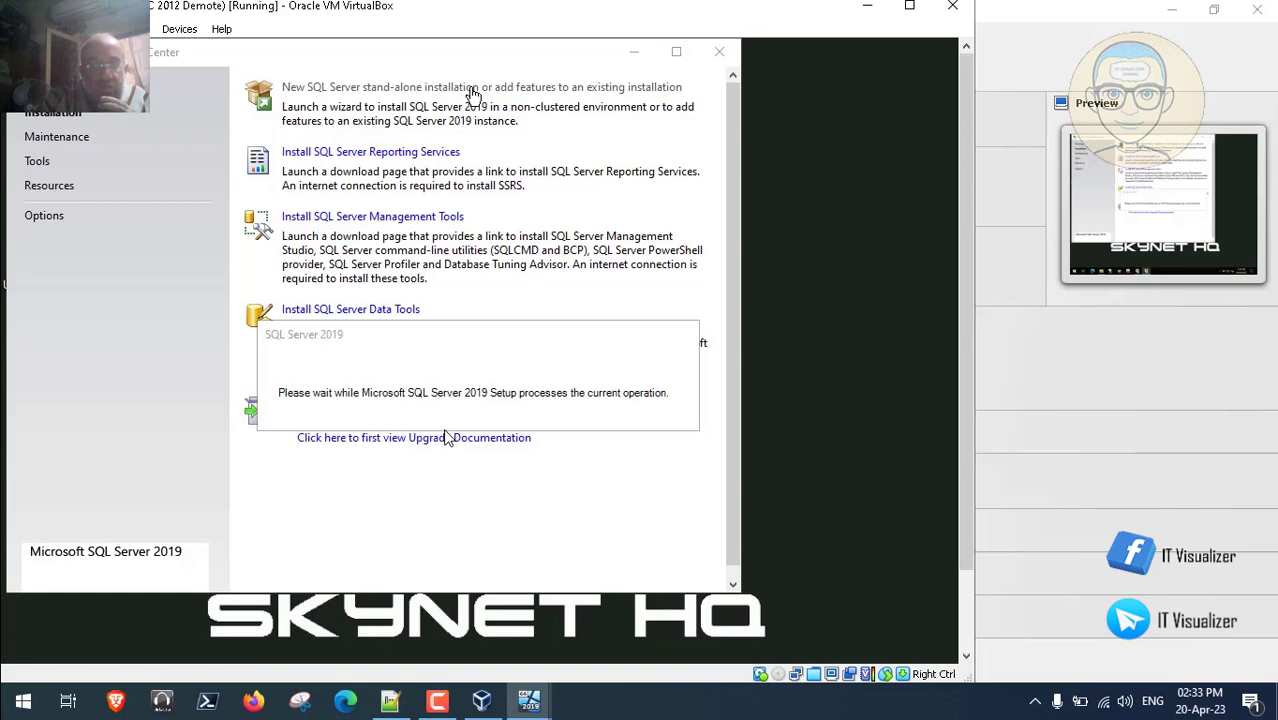
left_click(437, 700)
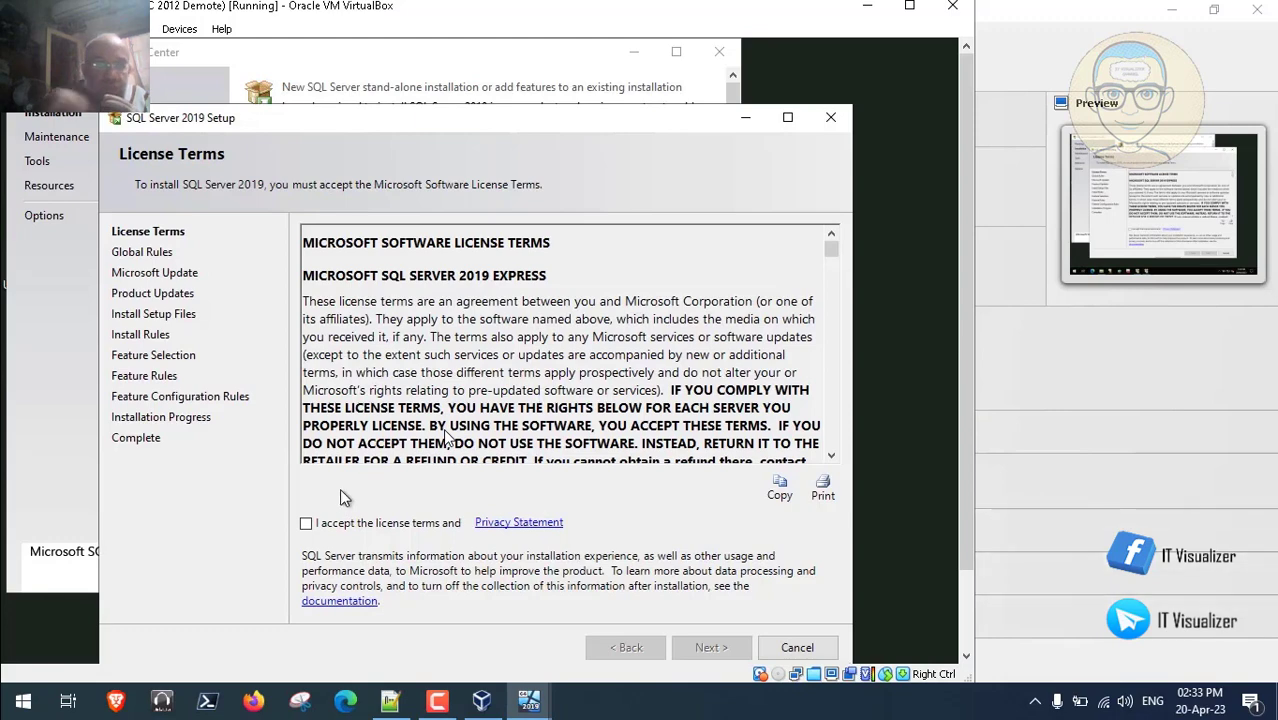
- Accept the SQL Server license terms and Privacy Statement and proceed to Global Rules
left_click(306, 524)
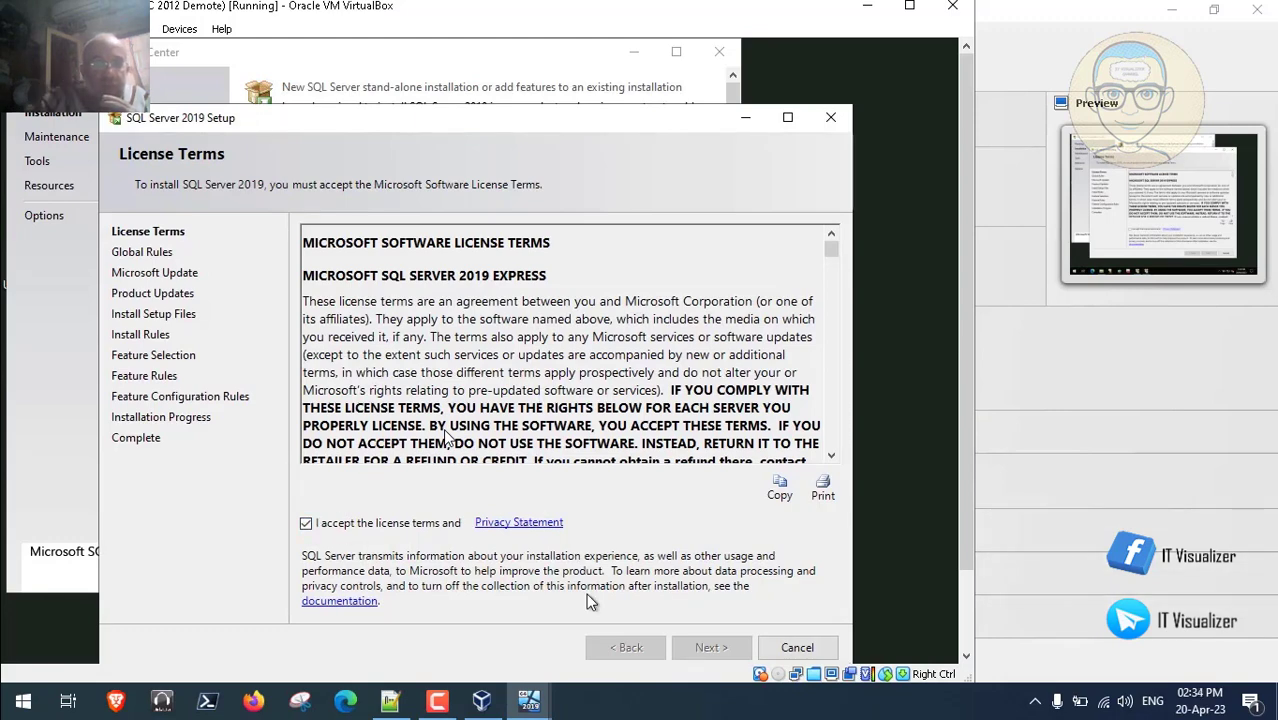
left_click(711, 648)
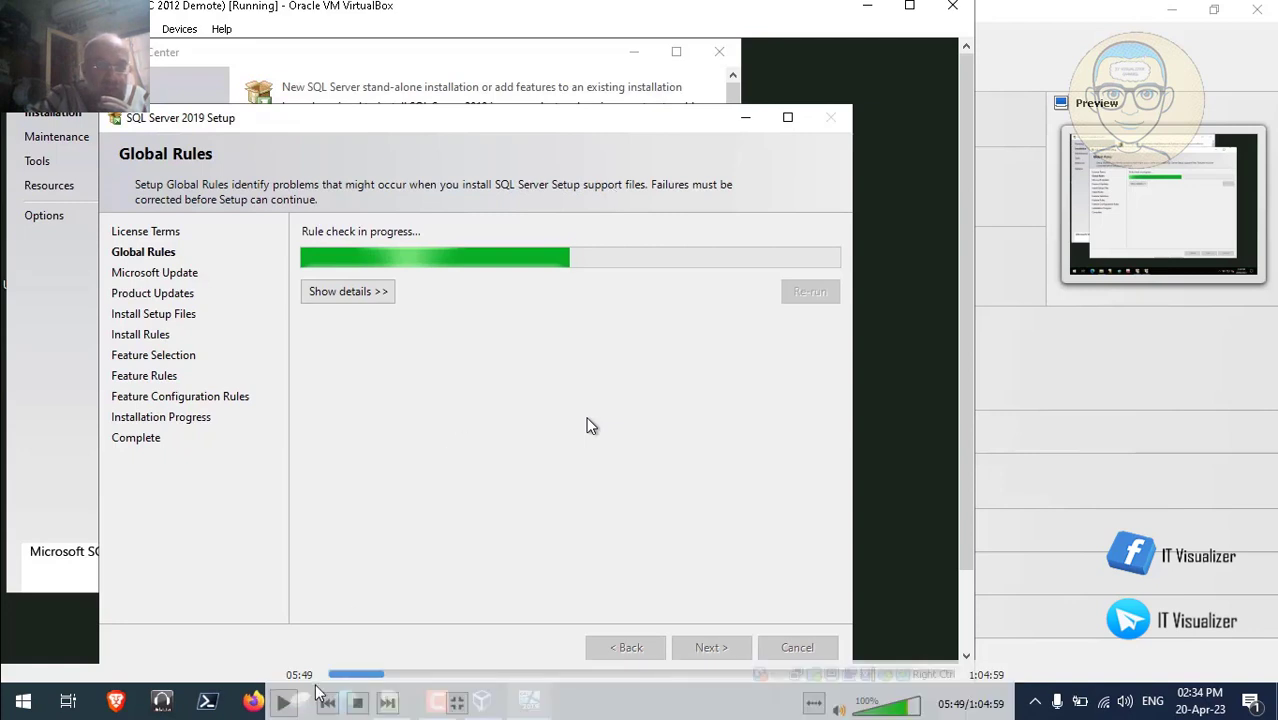
- Play and pause the tutorial video to follow the setup instructions
left_click(283, 702)
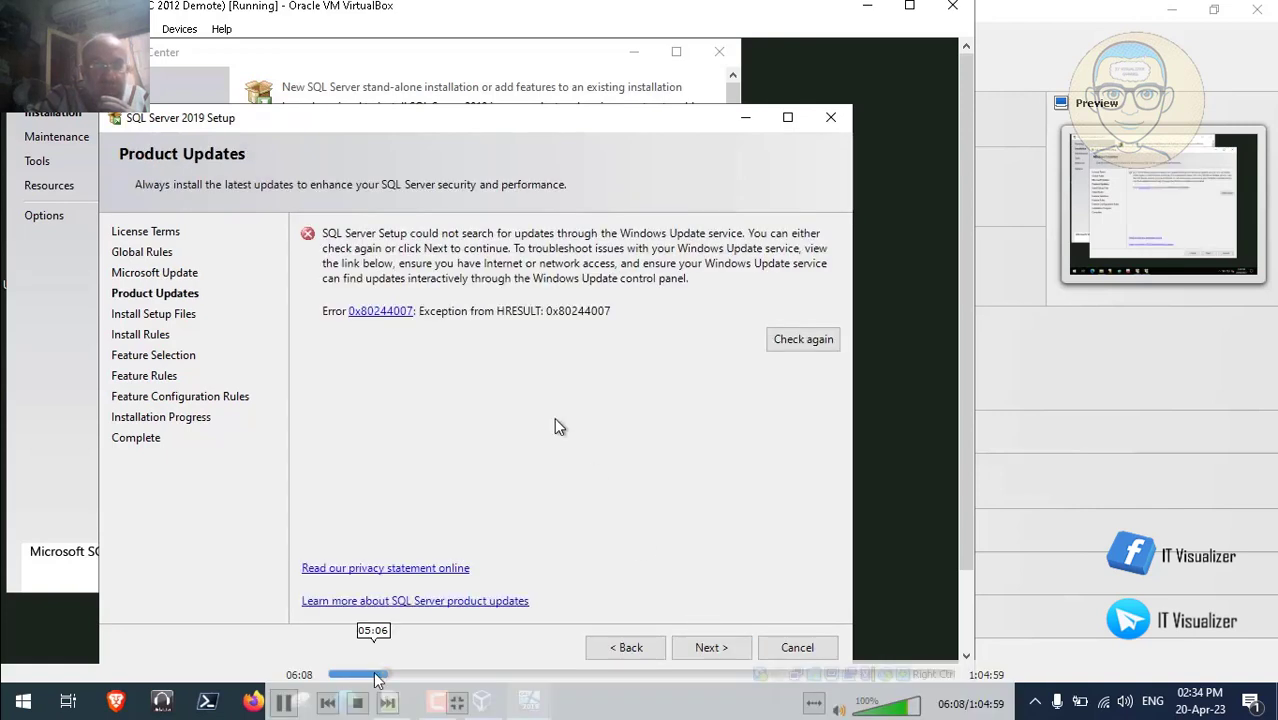
left_click(283, 703)
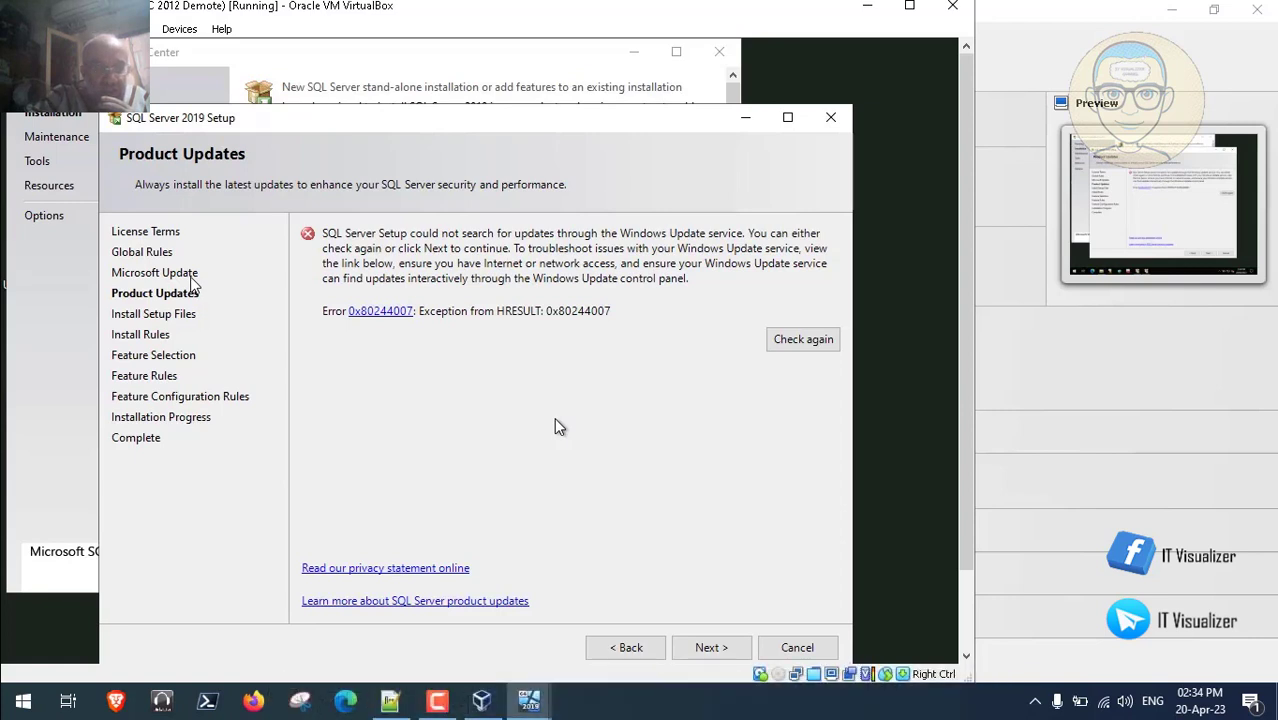
key("space")
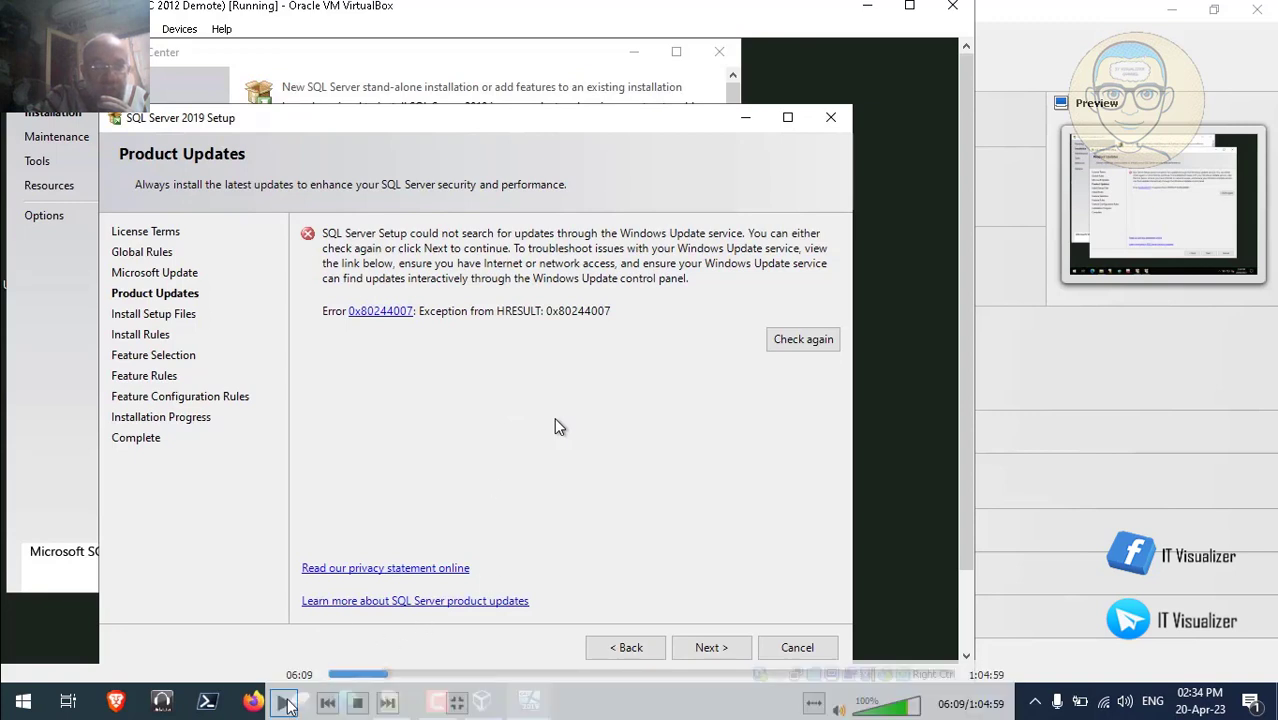
left_click(282, 704)
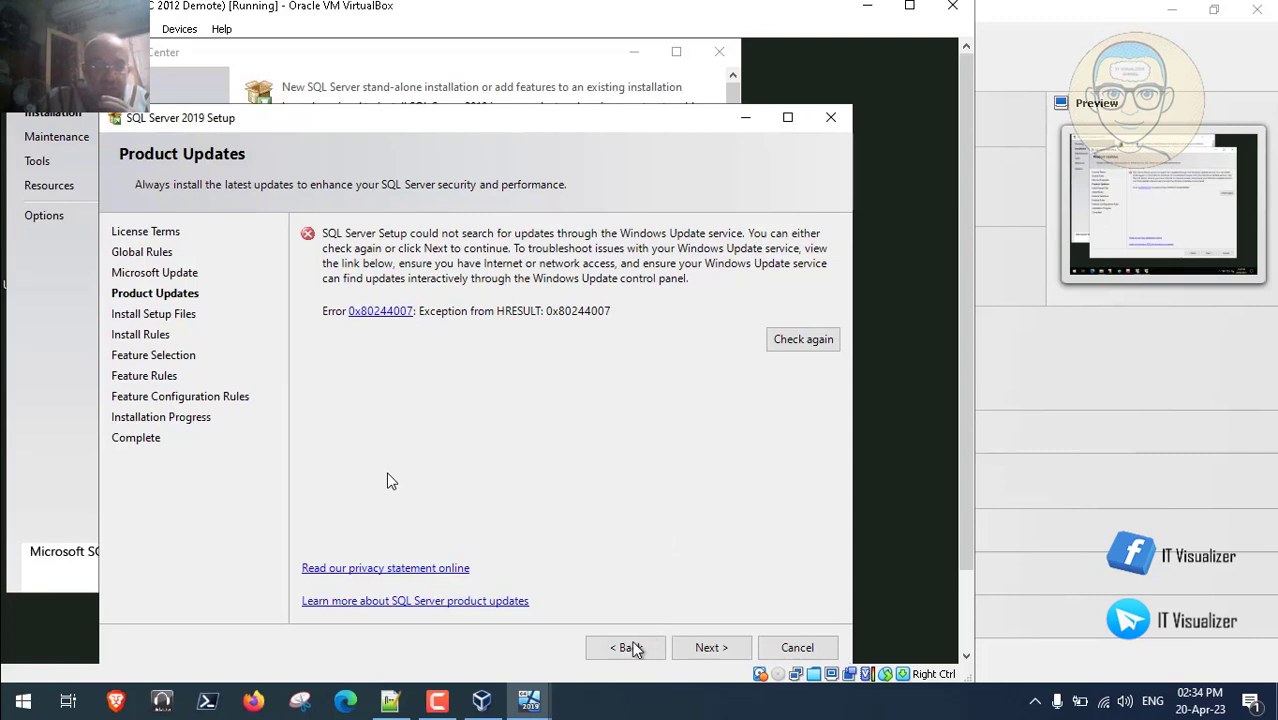
- Go back from Product Updates, leave Microsoft Update unchecked, and advance to Install Setup Files
left_click(628, 648)
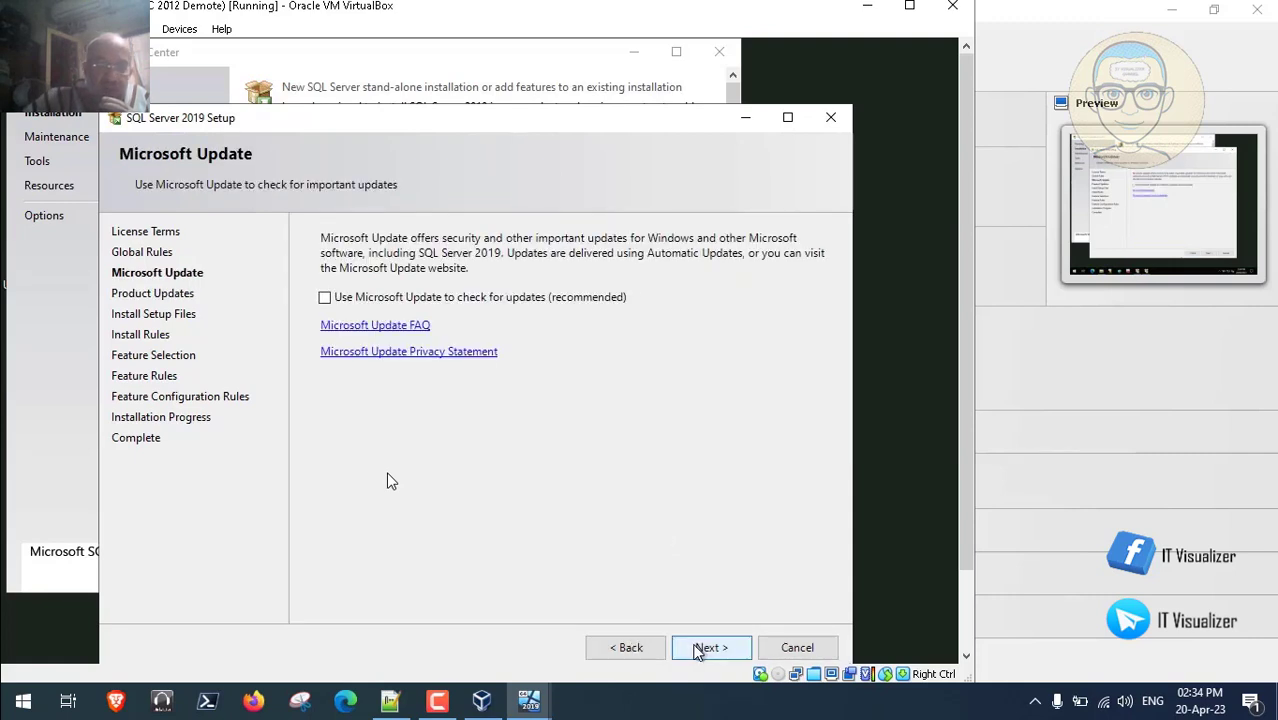
left_click(700, 649)
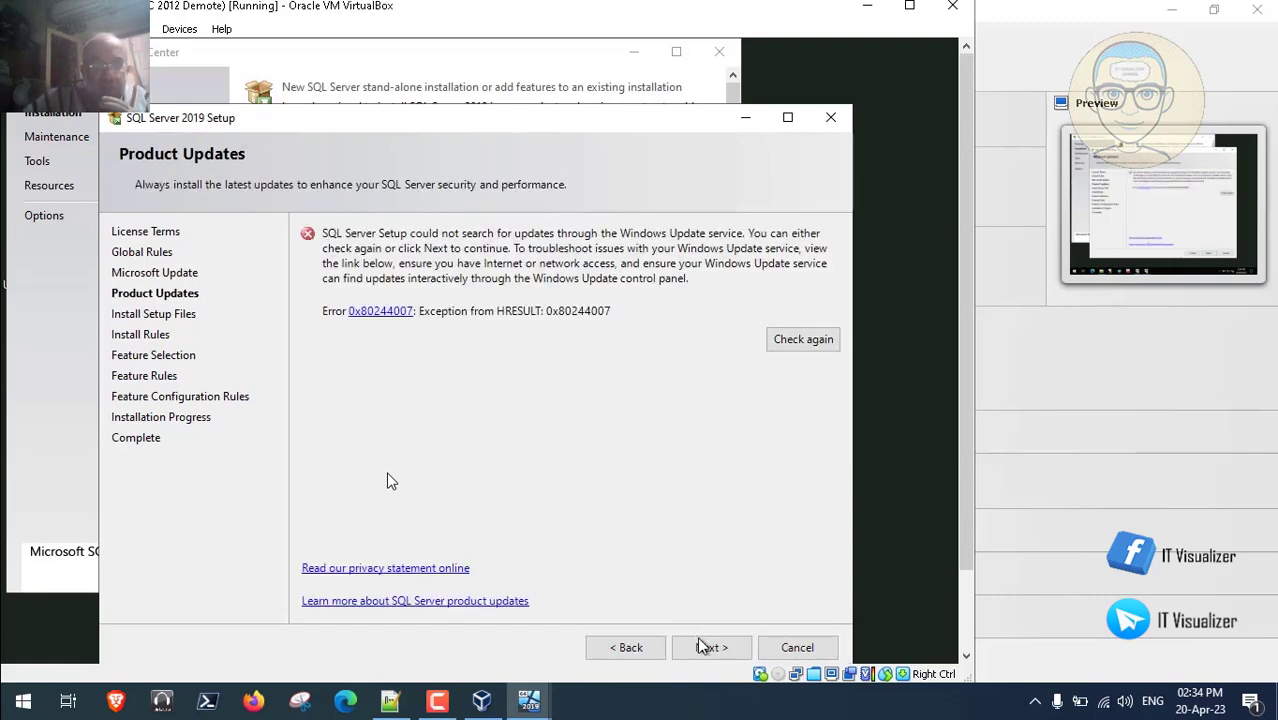
left_click(707, 649)
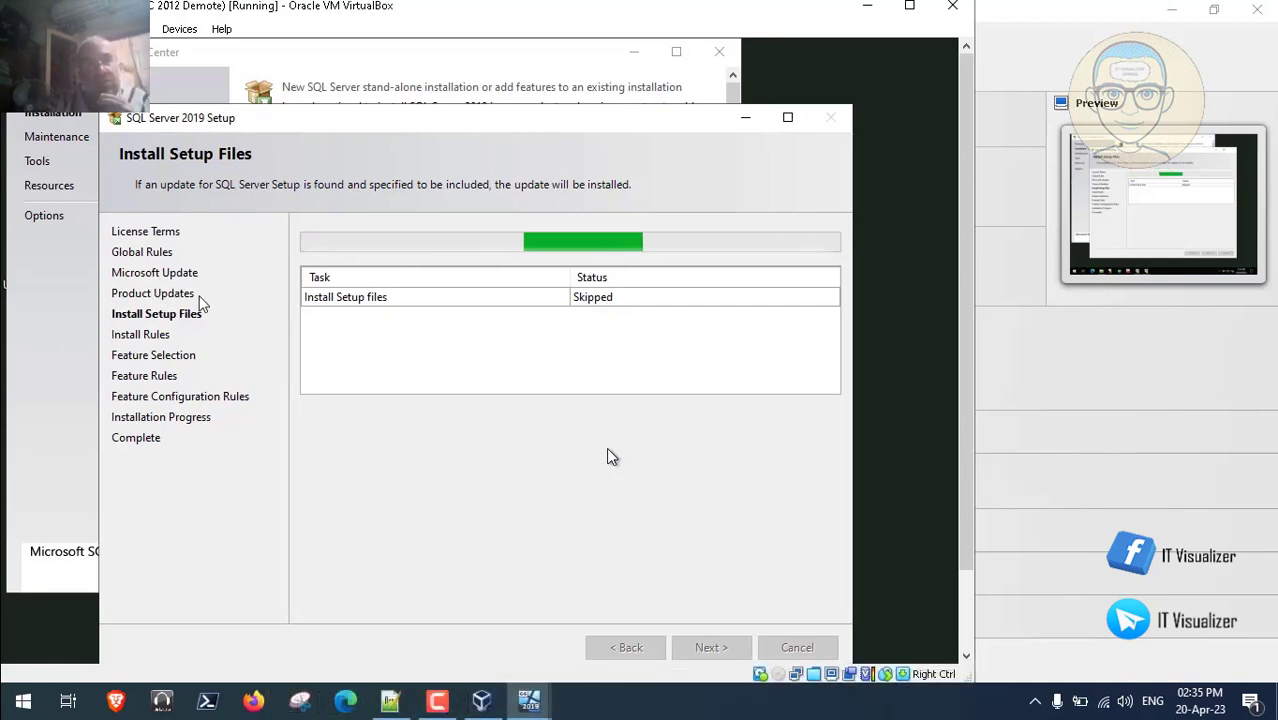
left_click(437, 700)
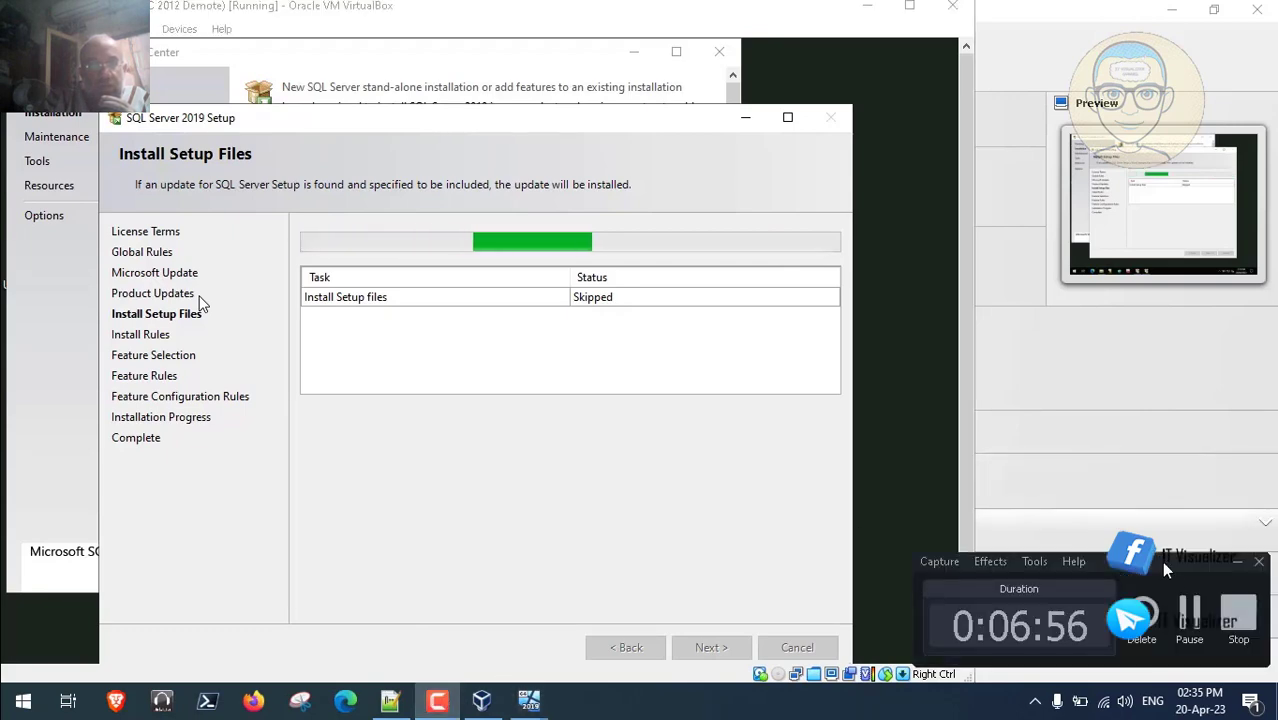
- Pause and resume the tutorial video while setup reaches Feature Selection with default features
left_click(1190, 612)
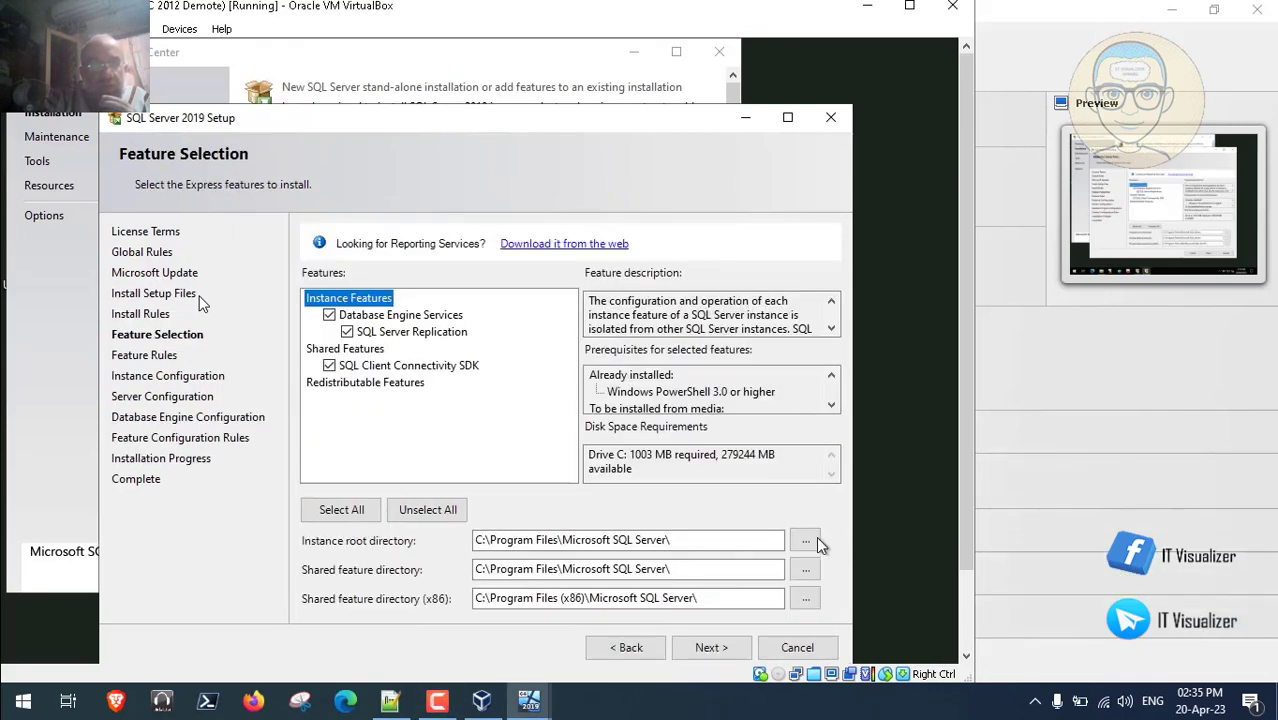
left_click(284, 703)
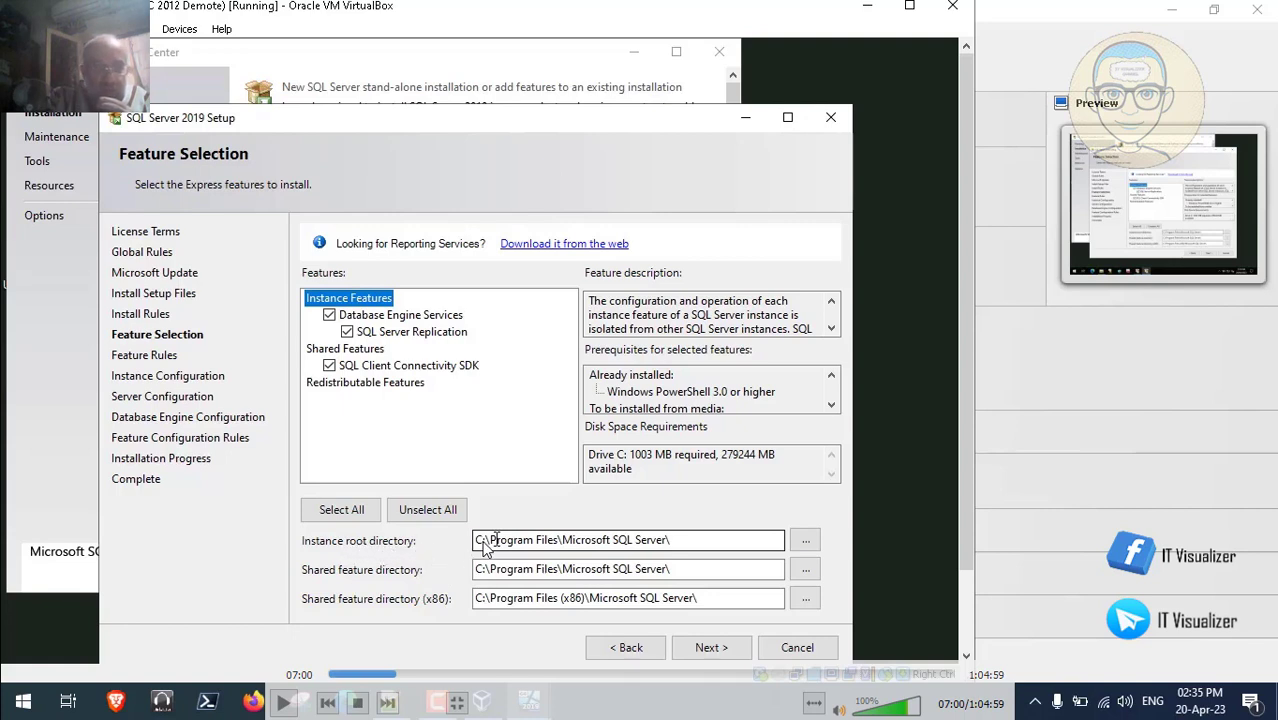
left_click(285, 705)
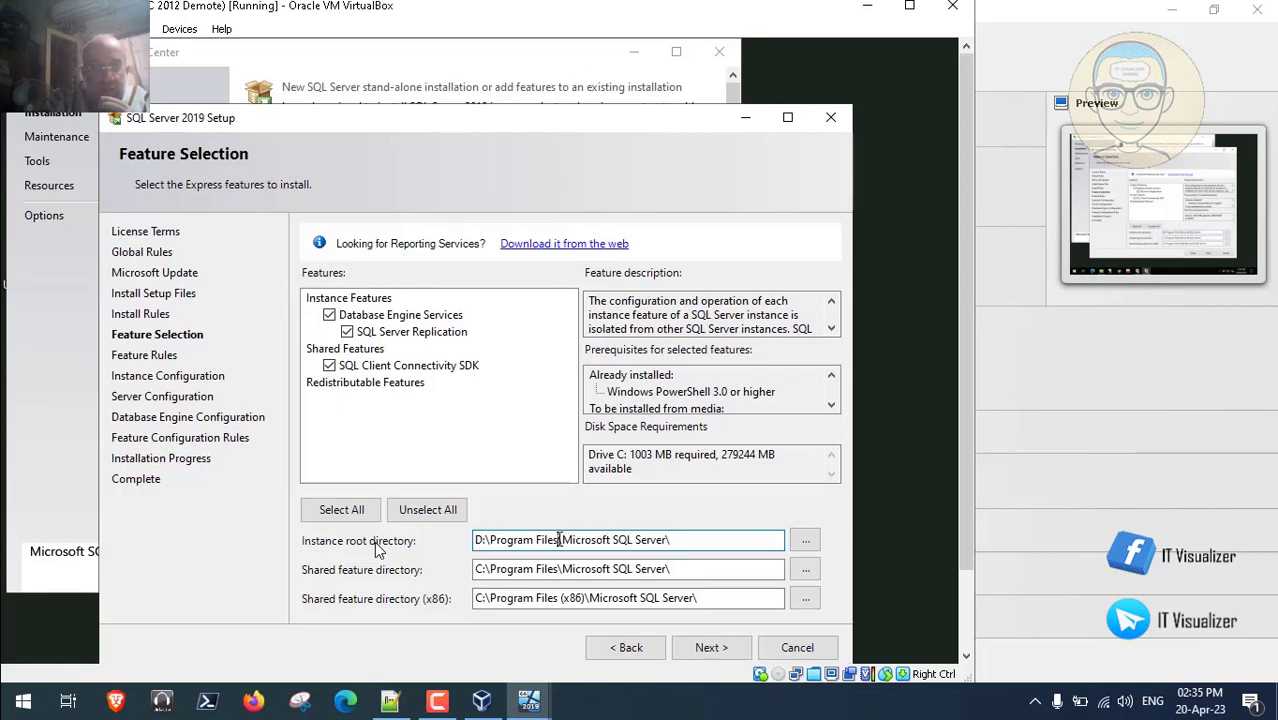
- Trim the instance root path to D:\Microsoft SQL Server\ so the space requirement refreshes to 902 MB
key("BackSpace")
key("BackSpace")
key("BackSpace")
key("BackSpace")
key("BackSpace")
key("BackSpace")
key("BackSpace")
key("BackSpace")
key("BackSpace")
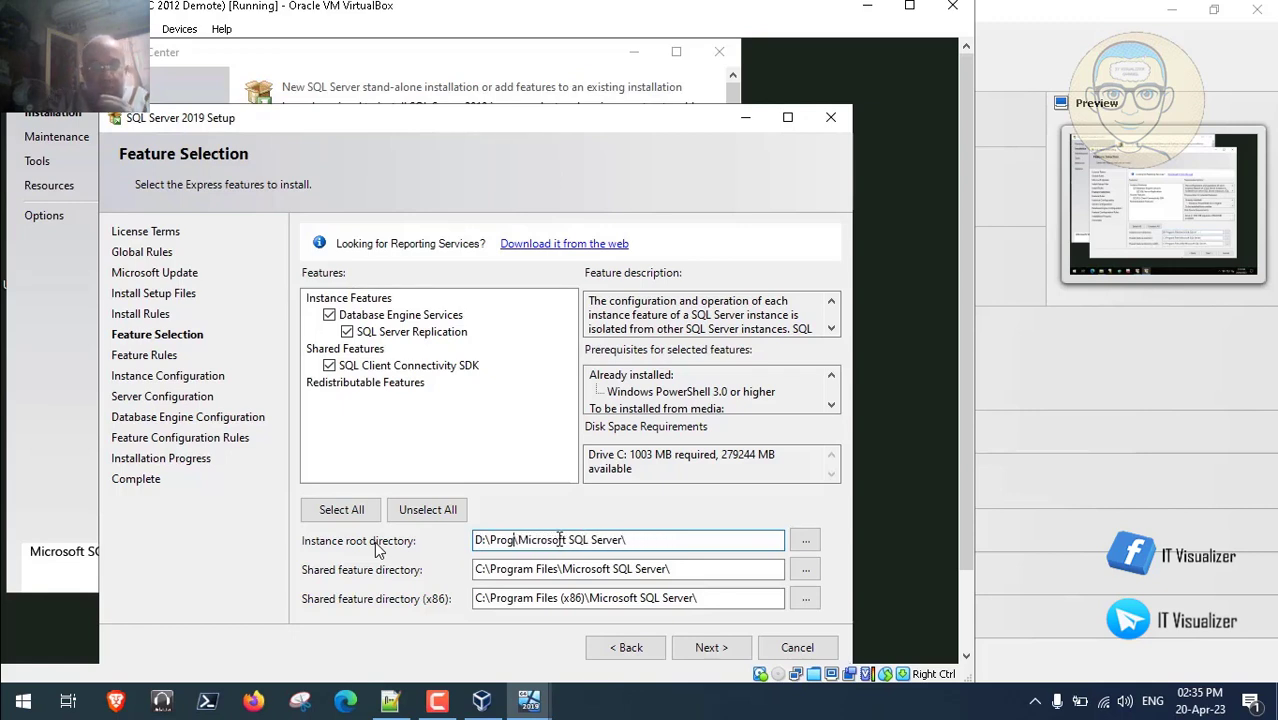
key("BackSpace")
key("BackSpace")
key("BackSpace")
key("BackSpace")
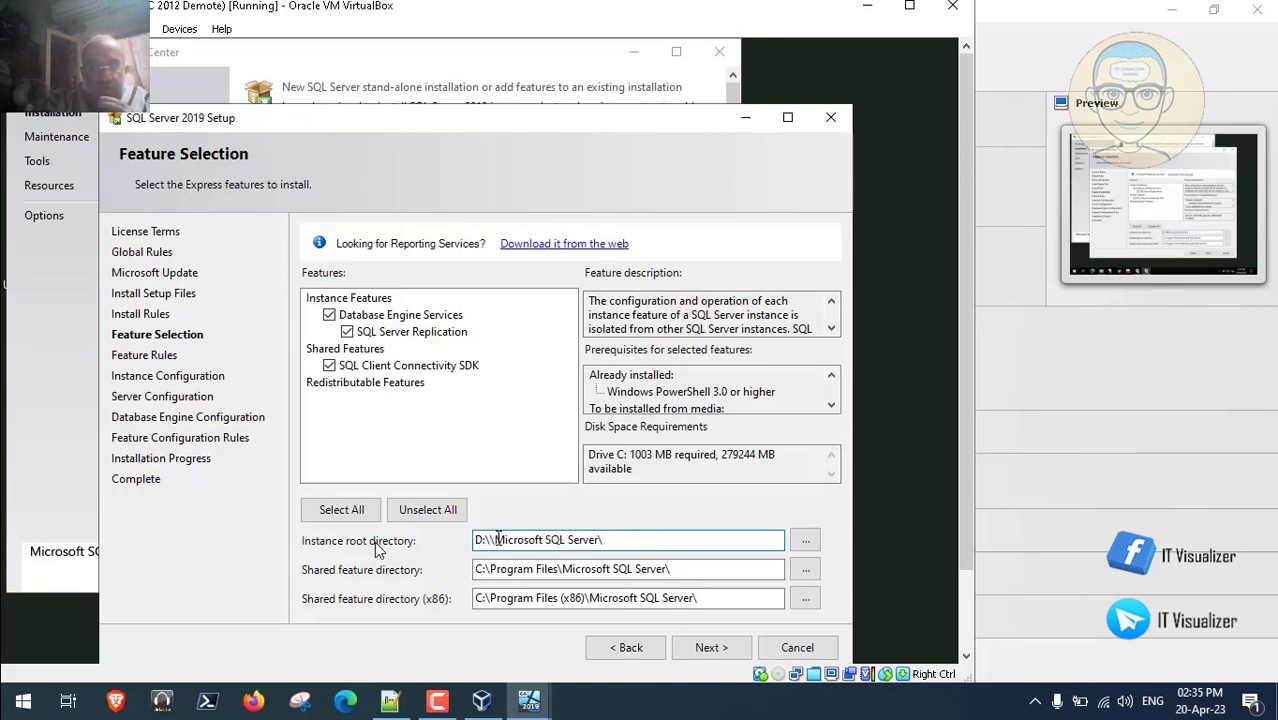
key("BackSpace")
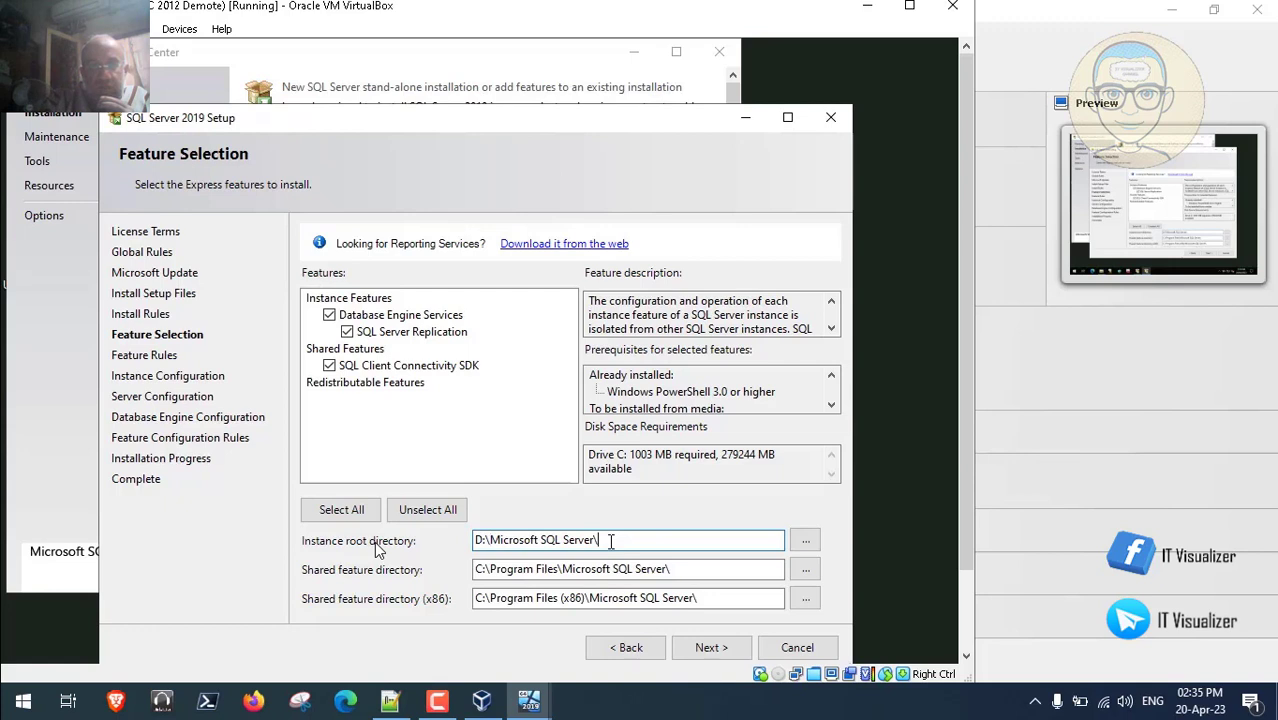
key("Tab")
key("Tab")
key("Tab")
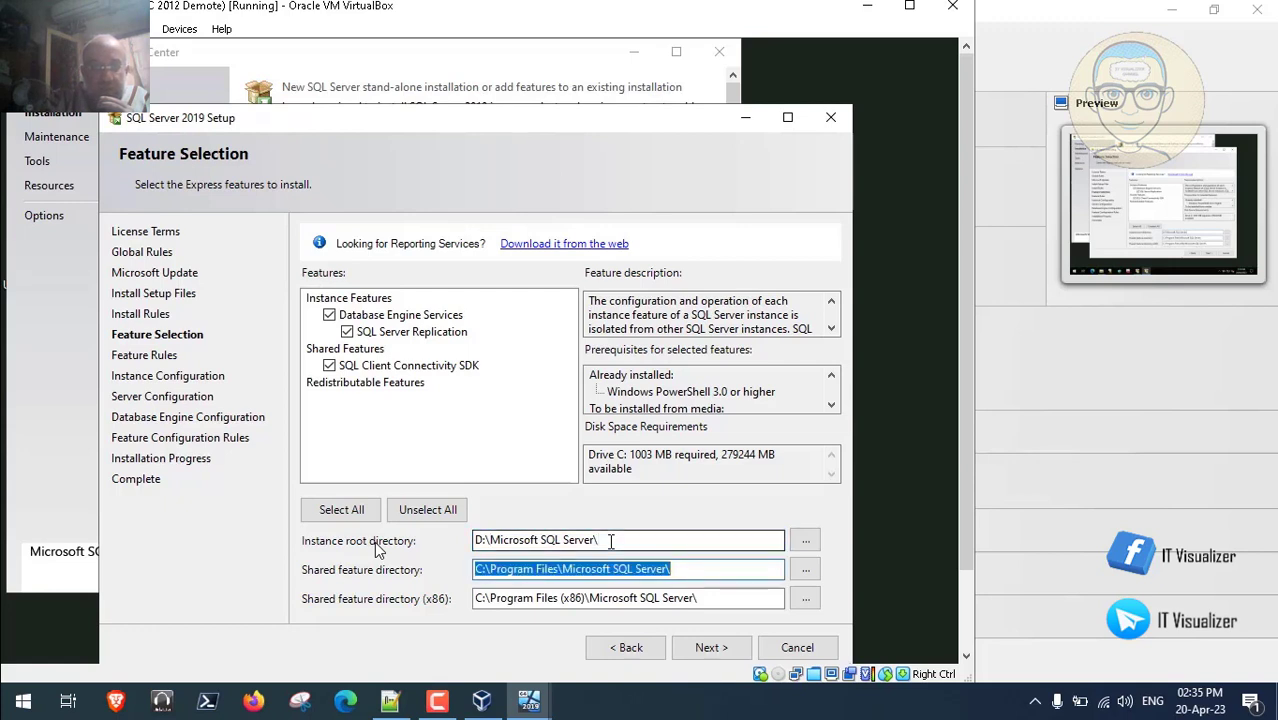
key("Tab")
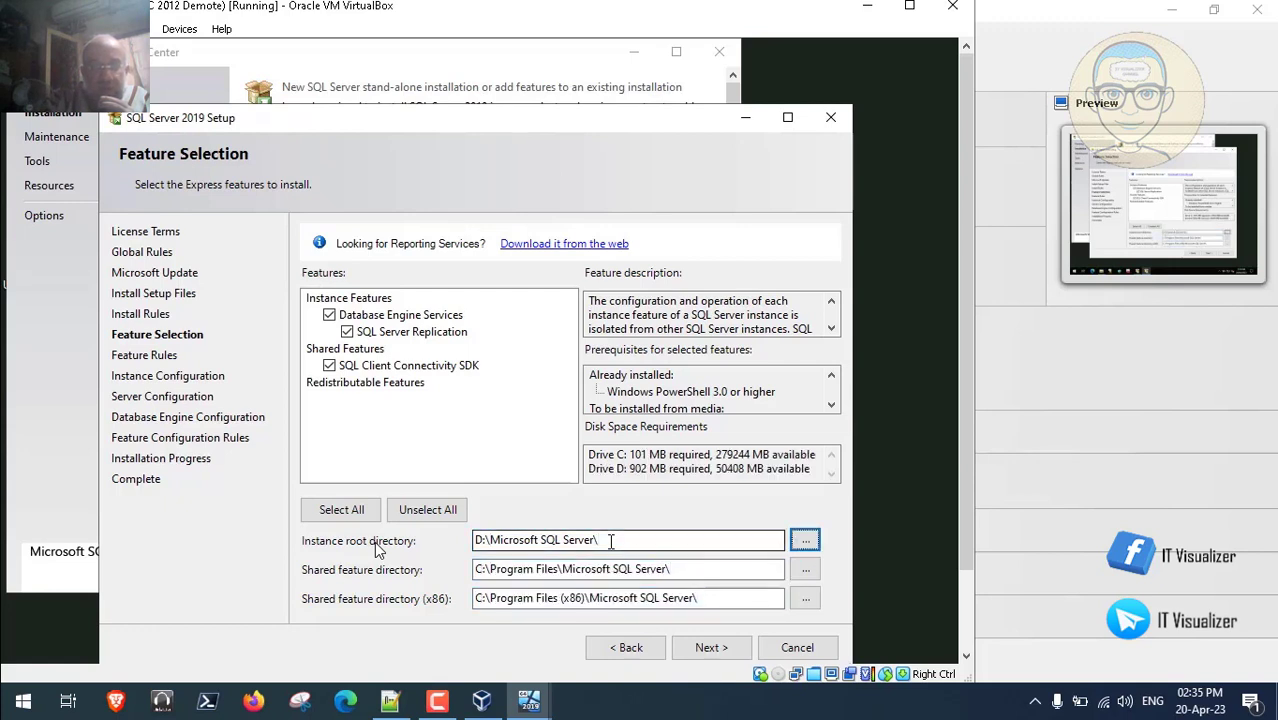
key("Tab")
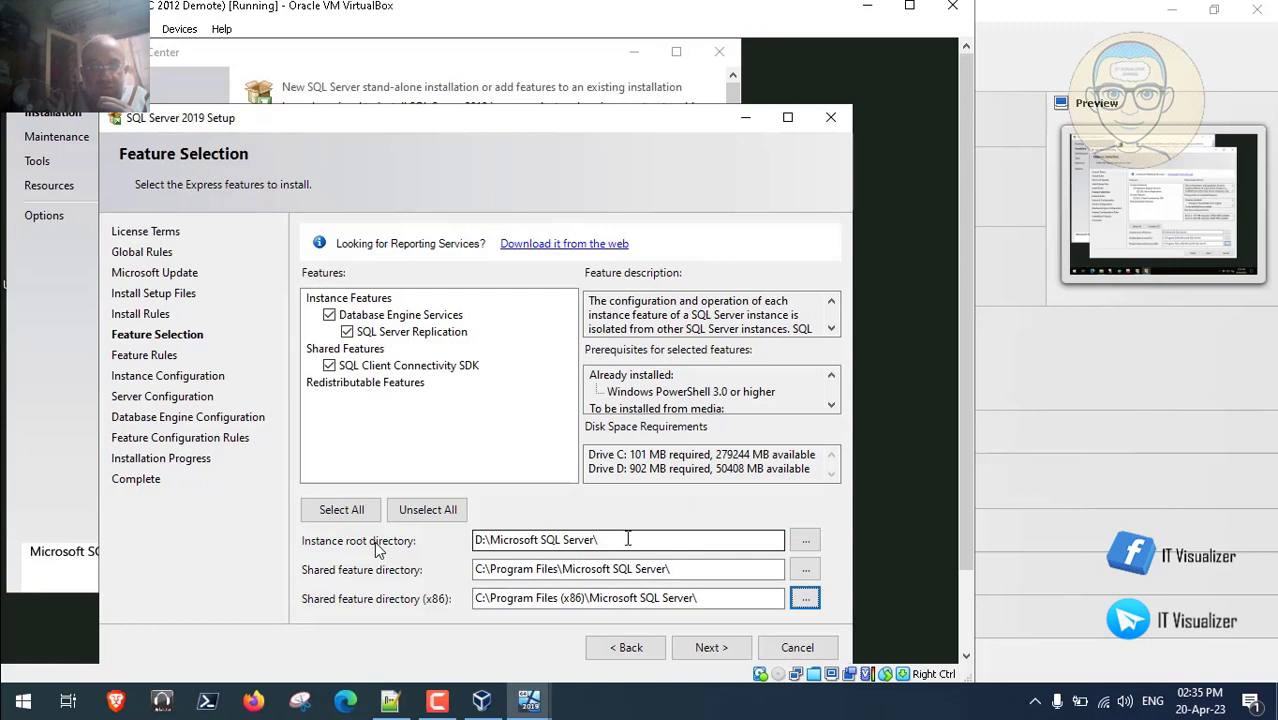
left_click(628, 540)
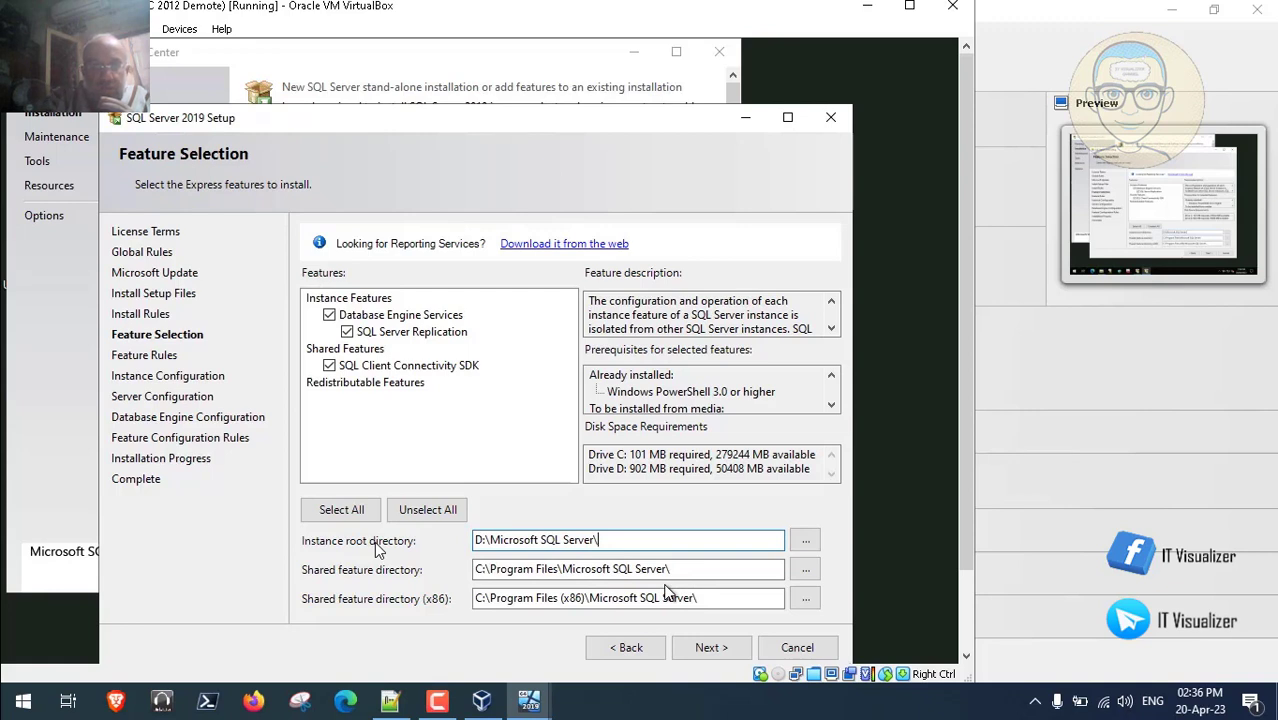
- Advance past Feature Selection and accept named instance SQLExpress on Instance Configuration
left_click(705, 648)
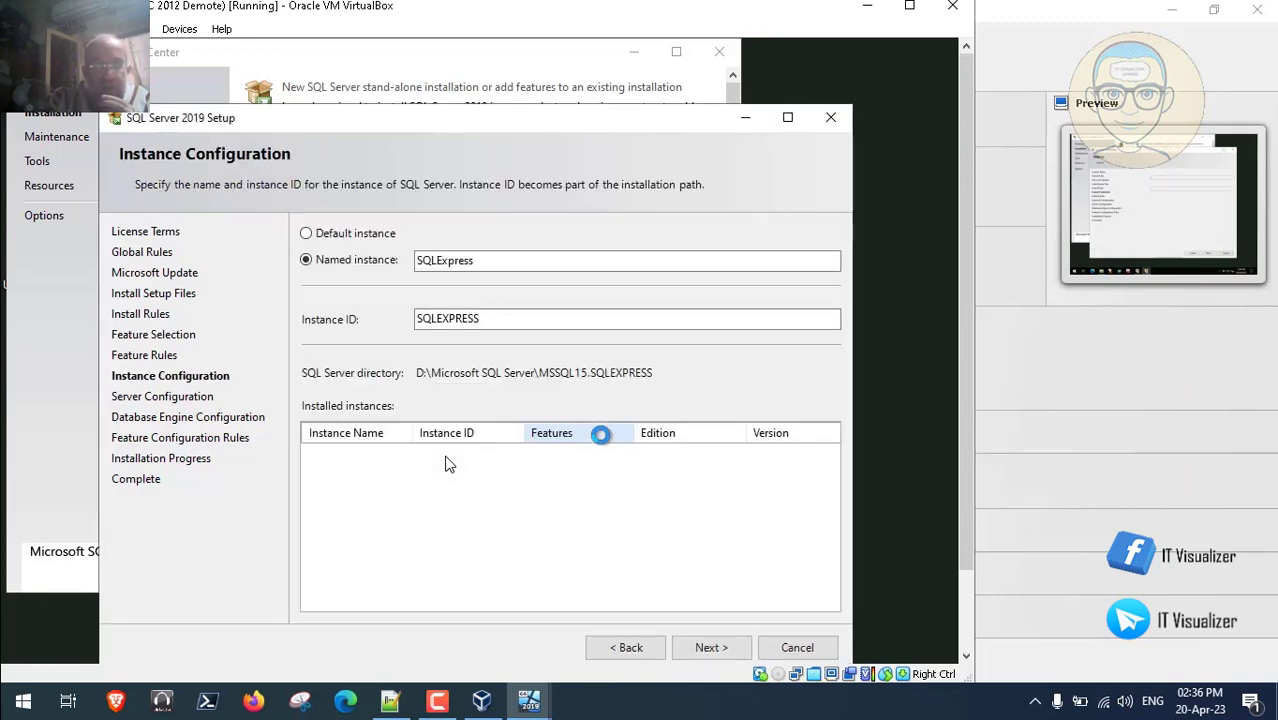
left_click(712, 647)
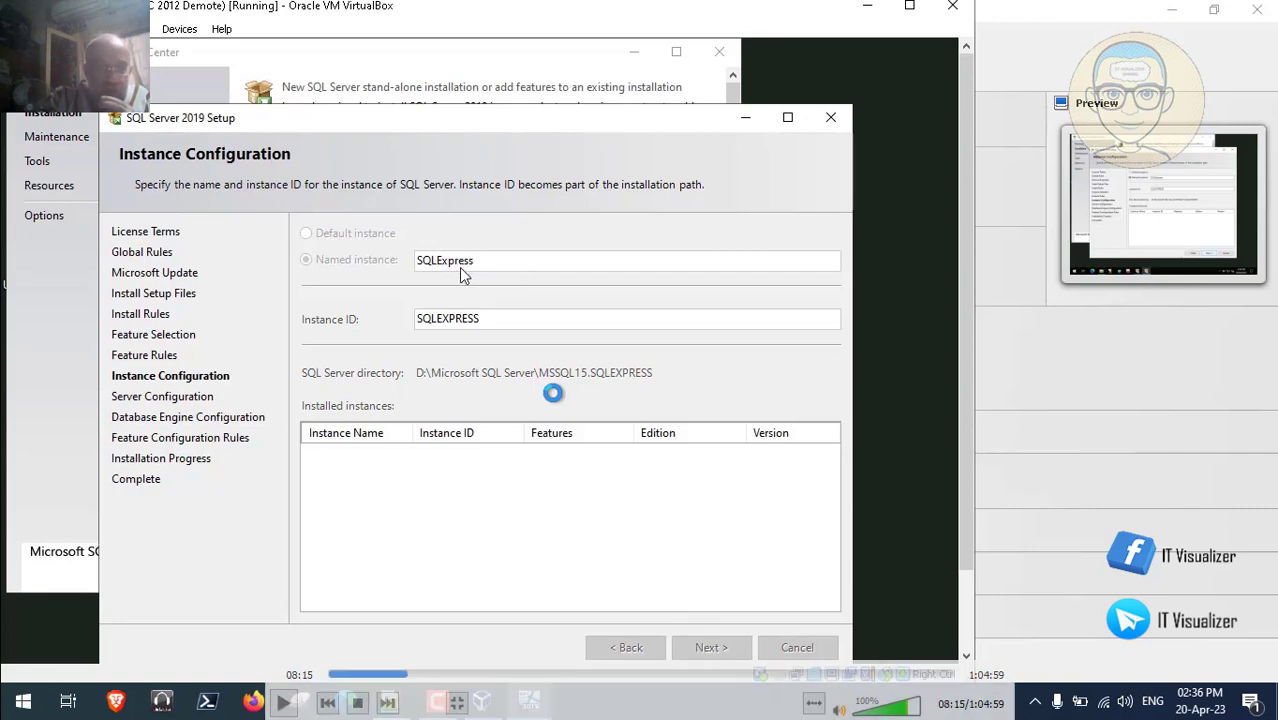
left_click(284, 702)
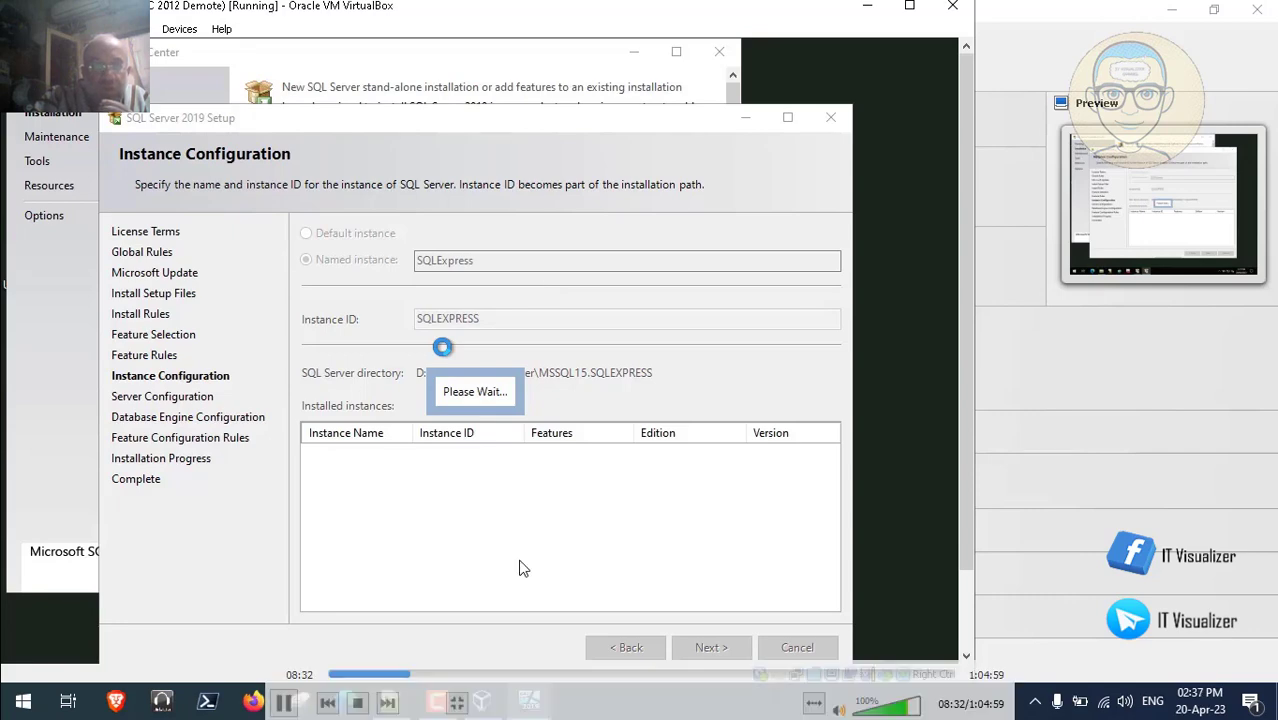
double_click(355, 464)
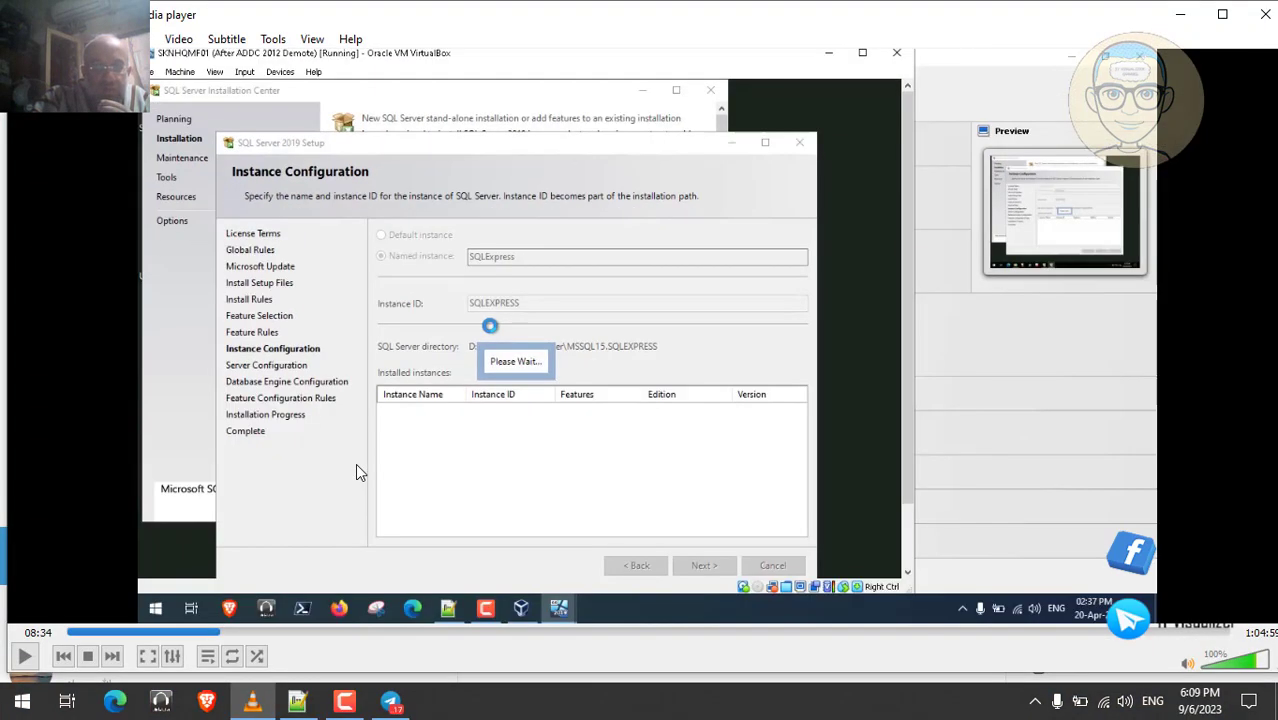
- Ask Bard 'what is the difference between sql server name and sql server instance ID?'
left_click(117, 702)
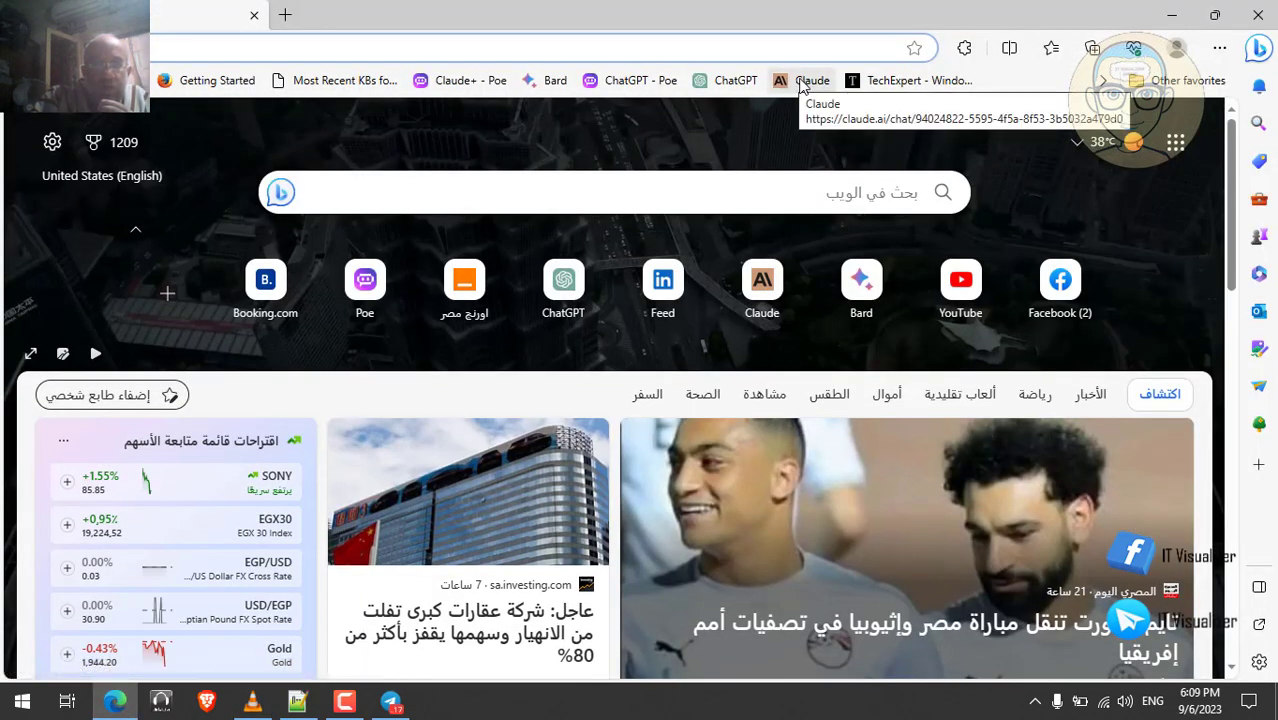
left_click(549, 82)
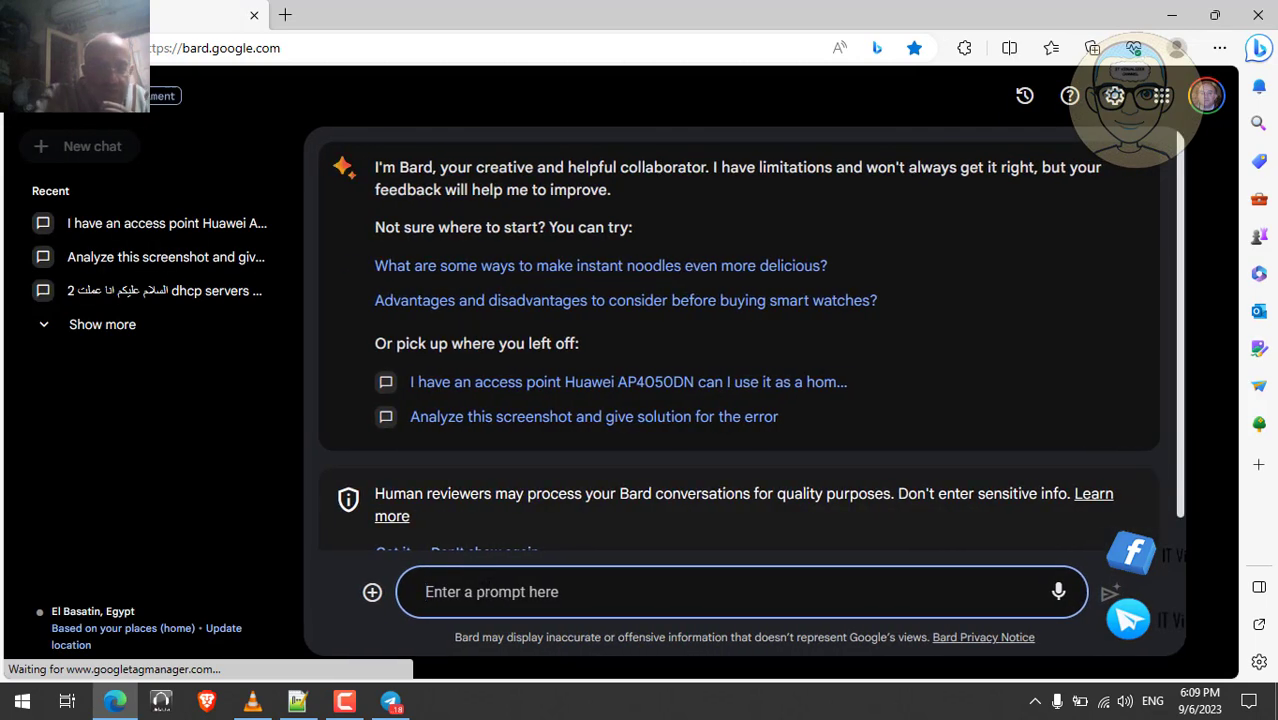
type("what")
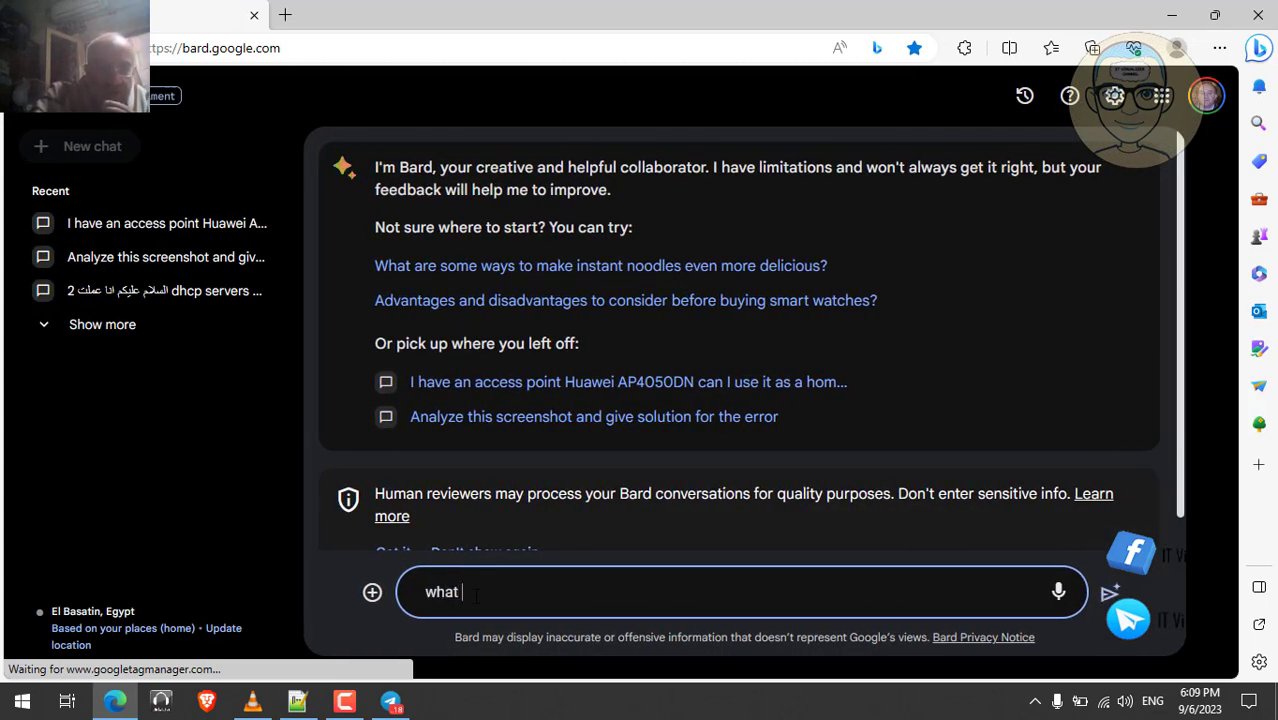
type(" is the ")
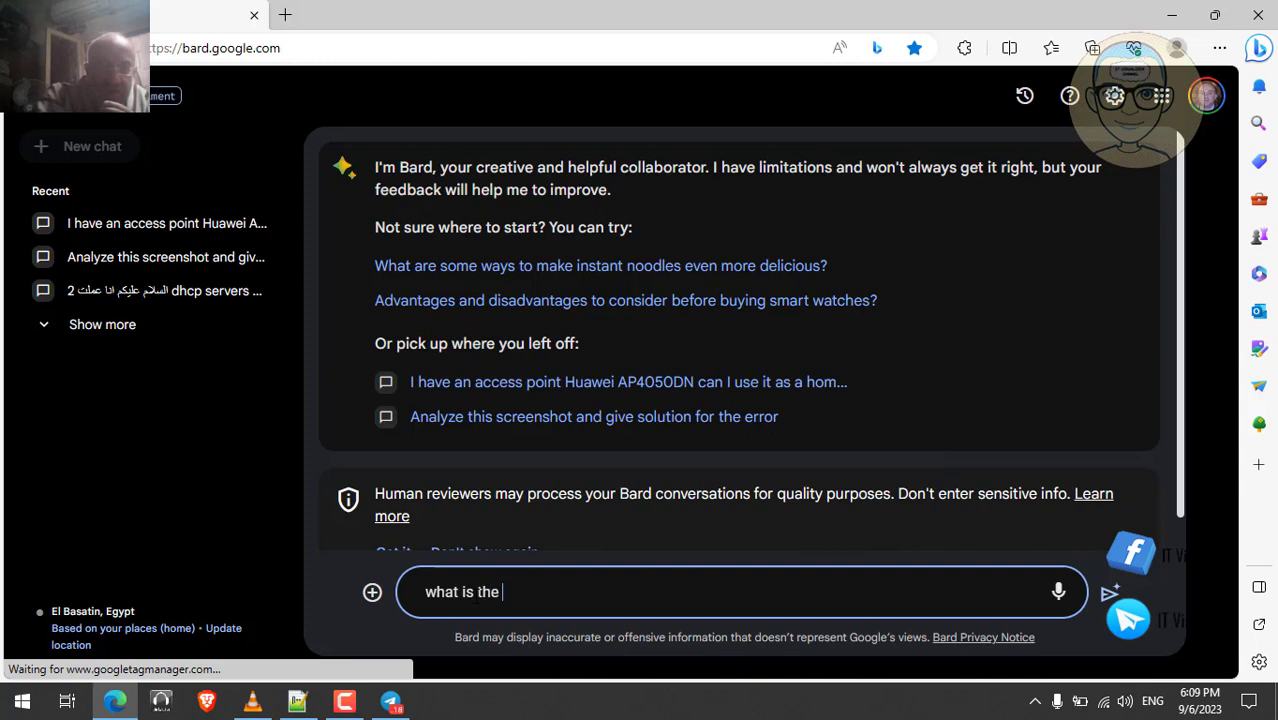
type("differe")
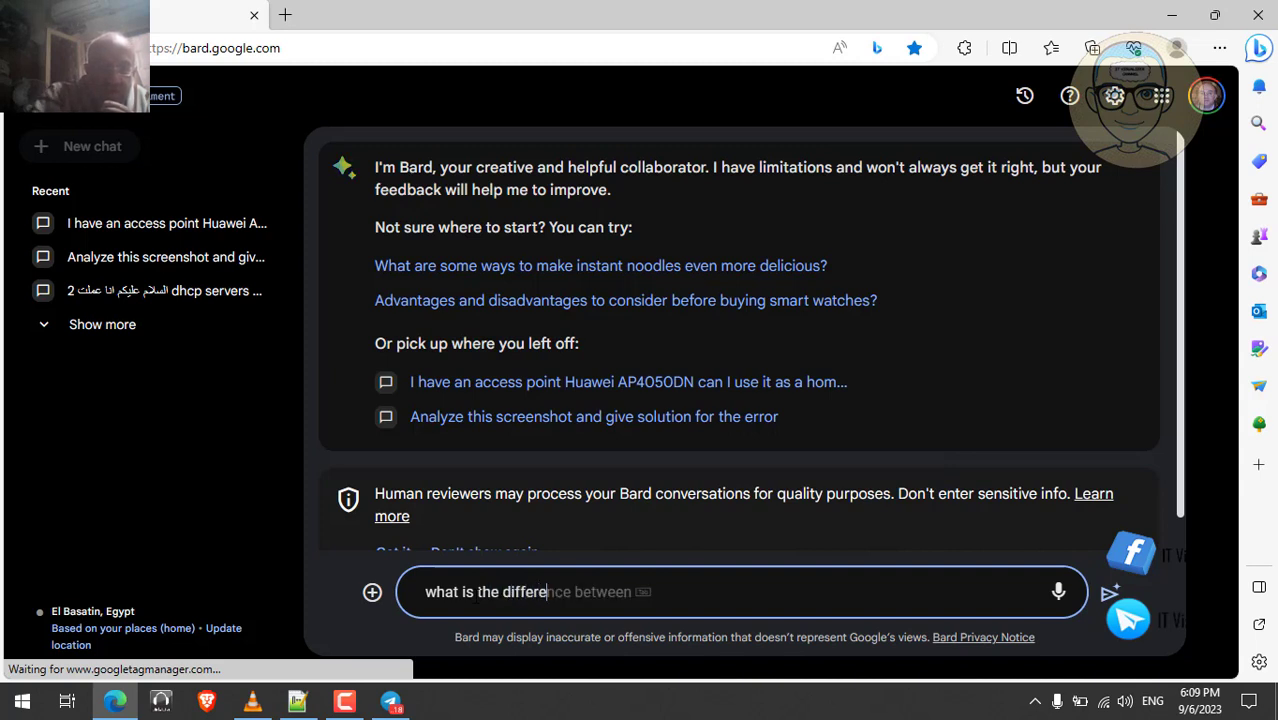
type("nce be")
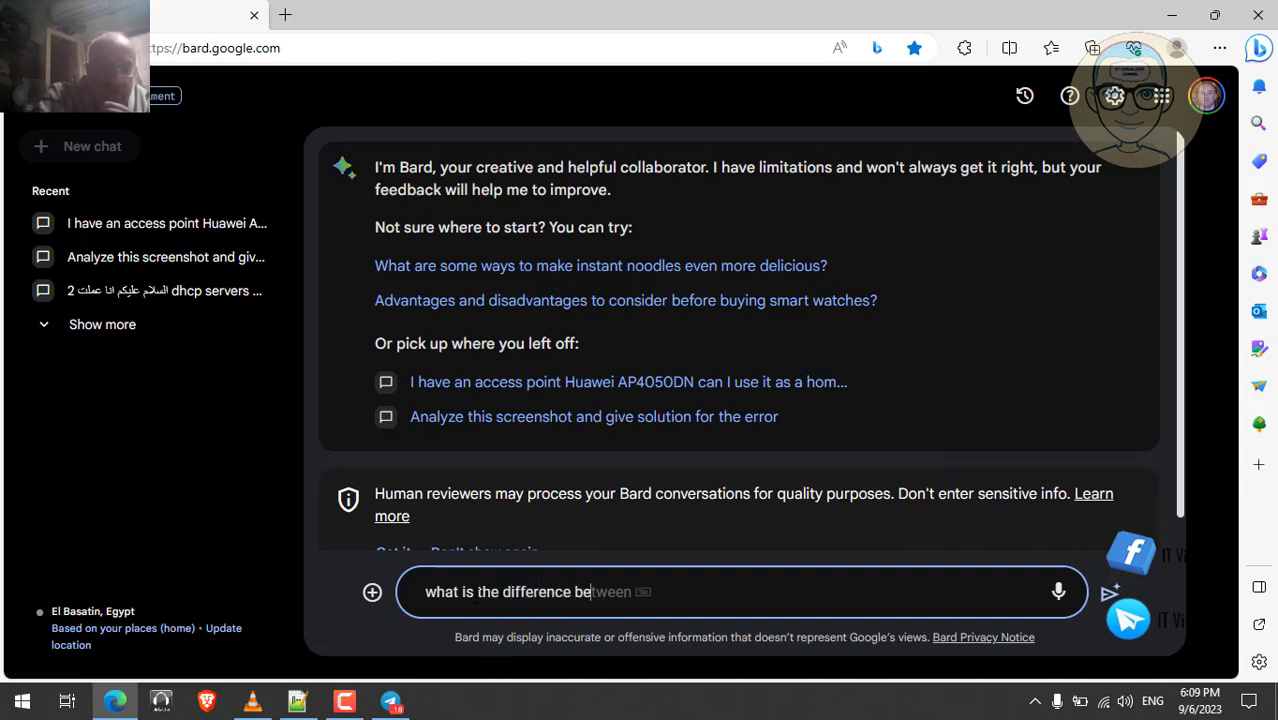
type("tween s")
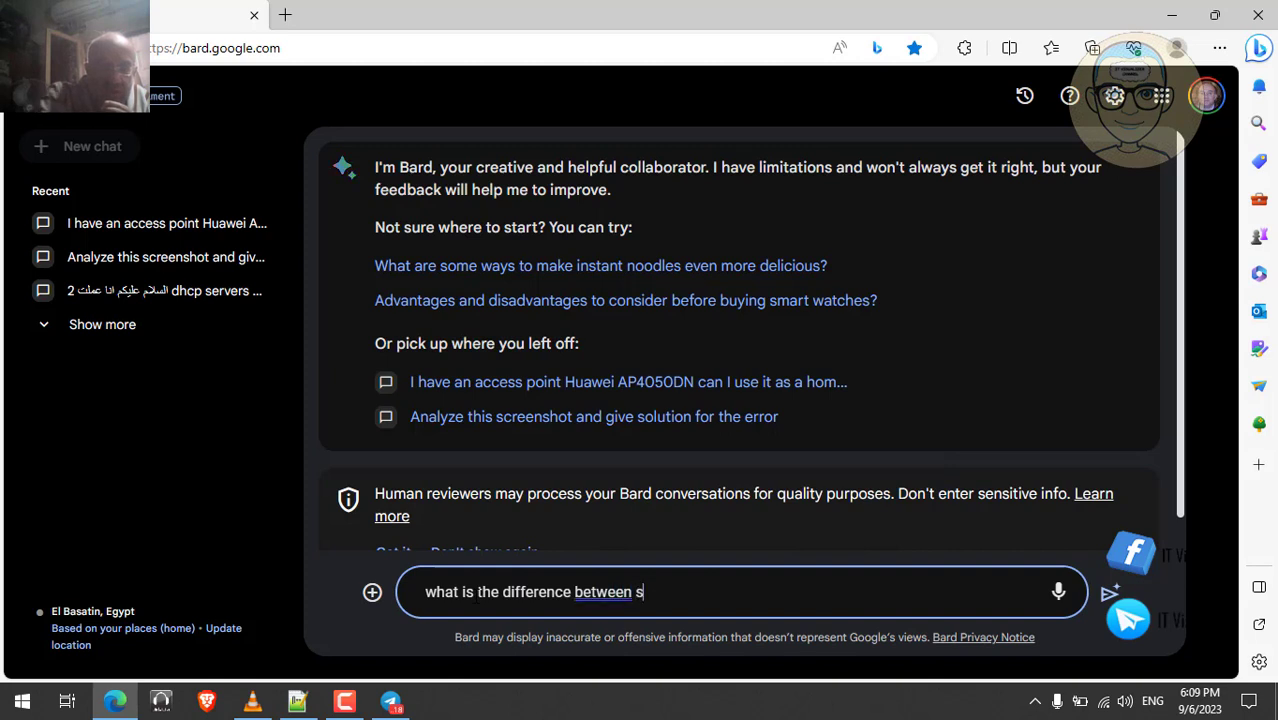
type("ql ser")
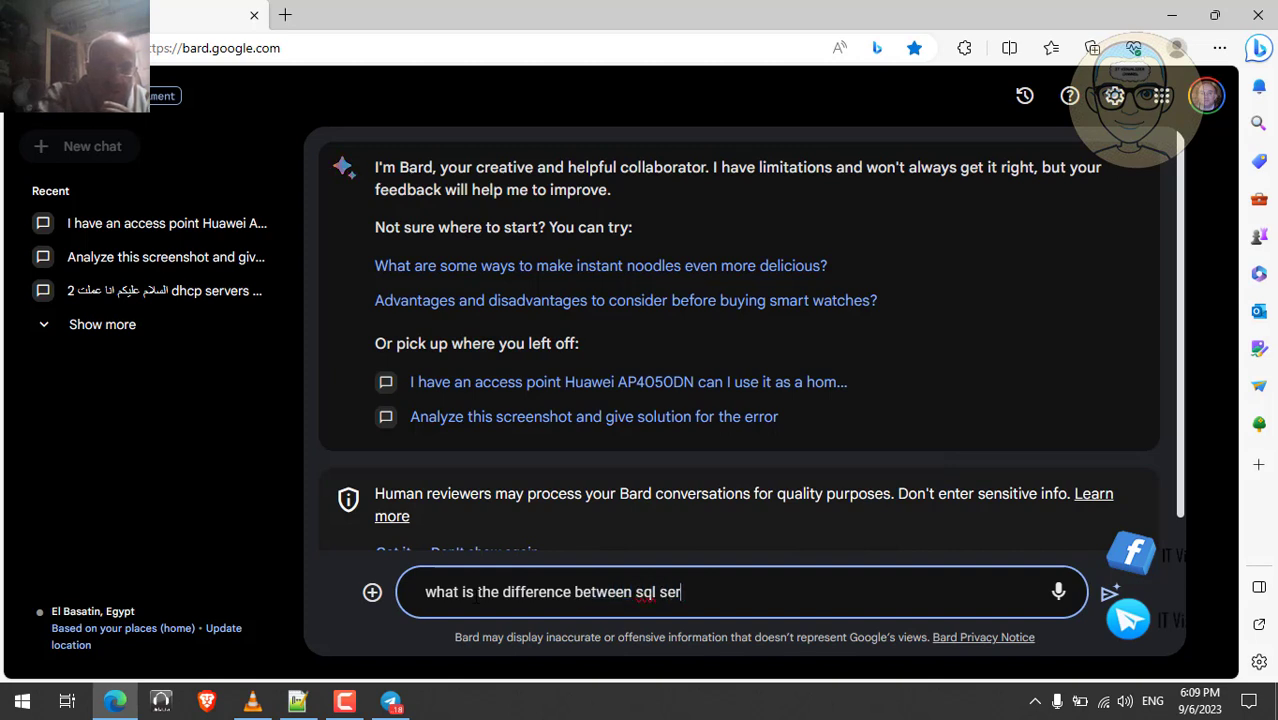
type("ver na")
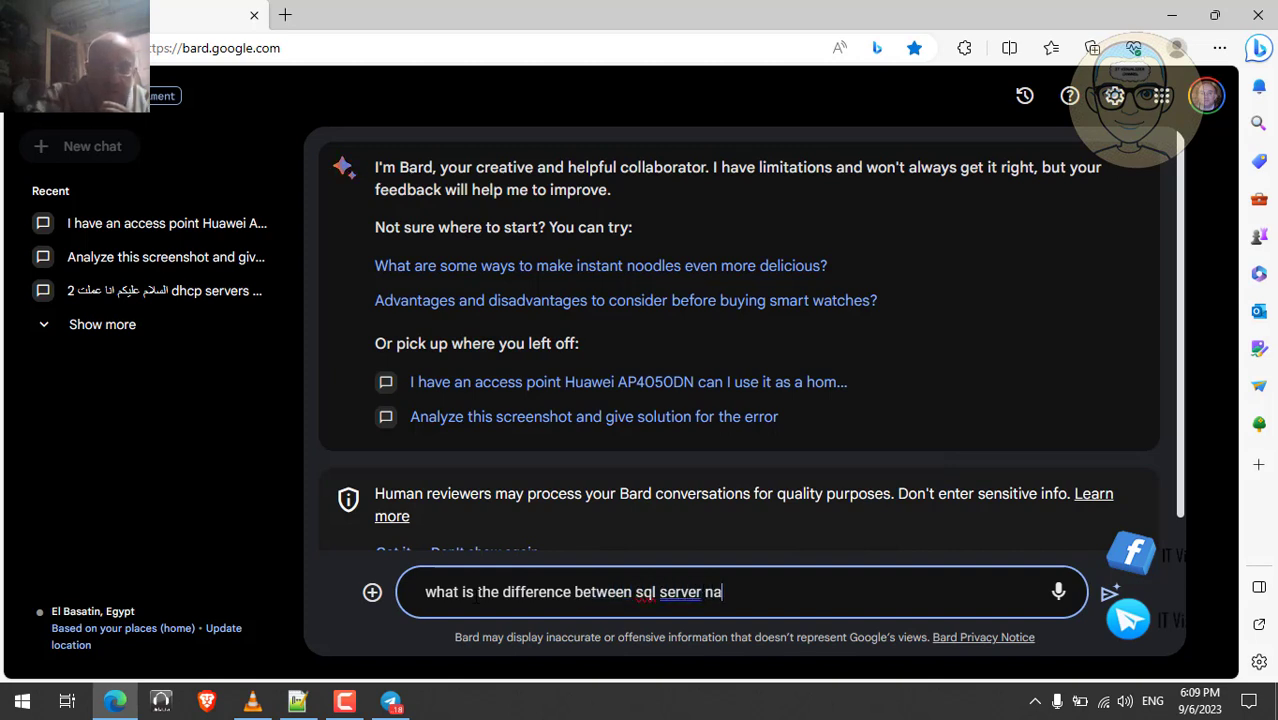
type("me an")
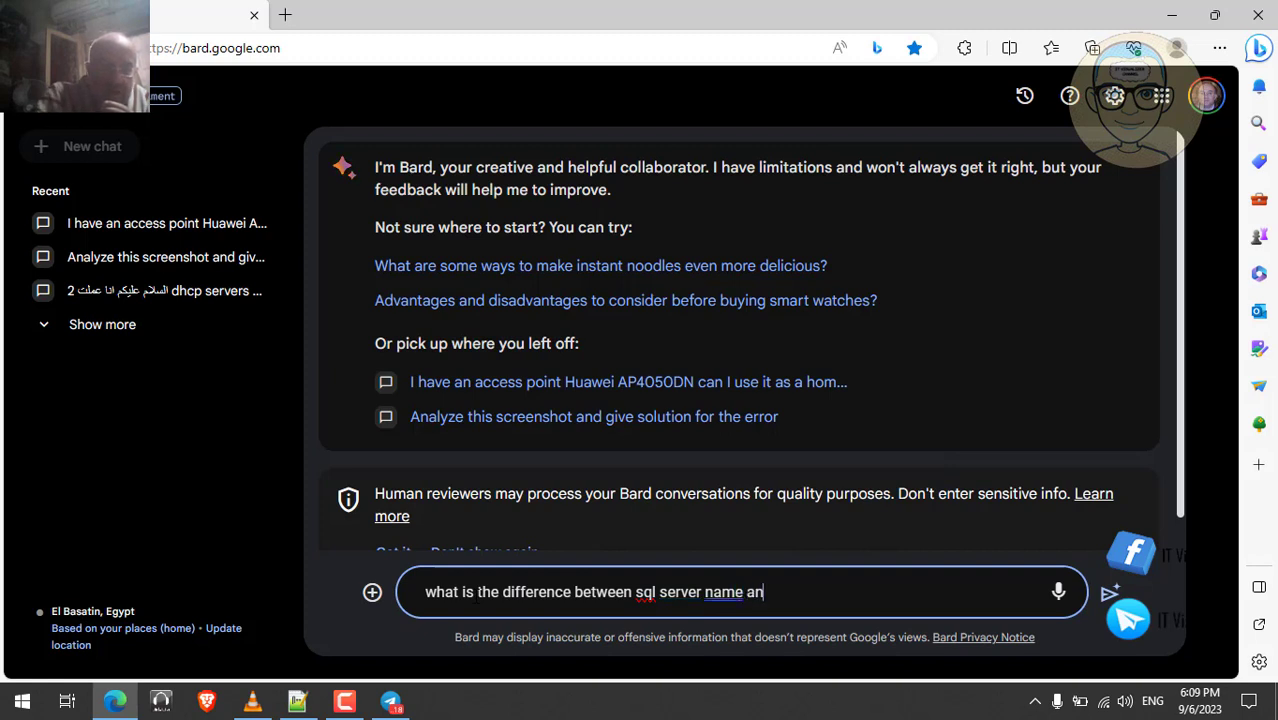
type("d sql se")
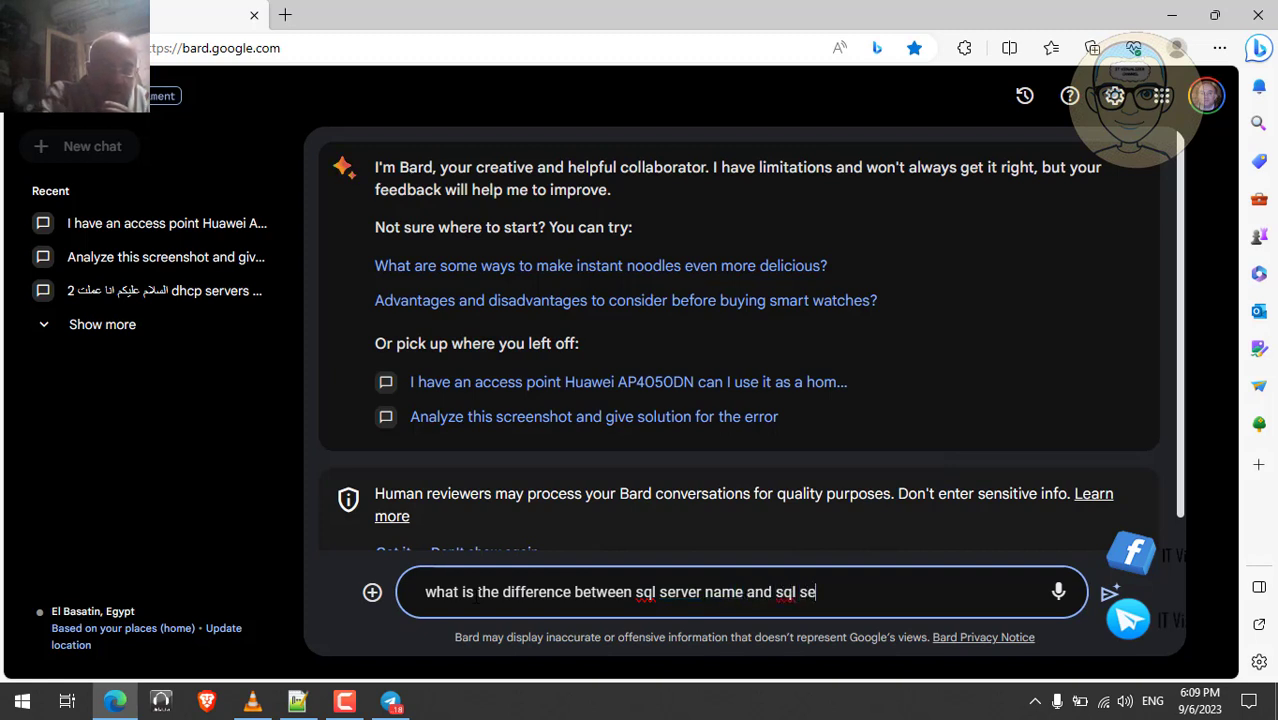
type("rver in")
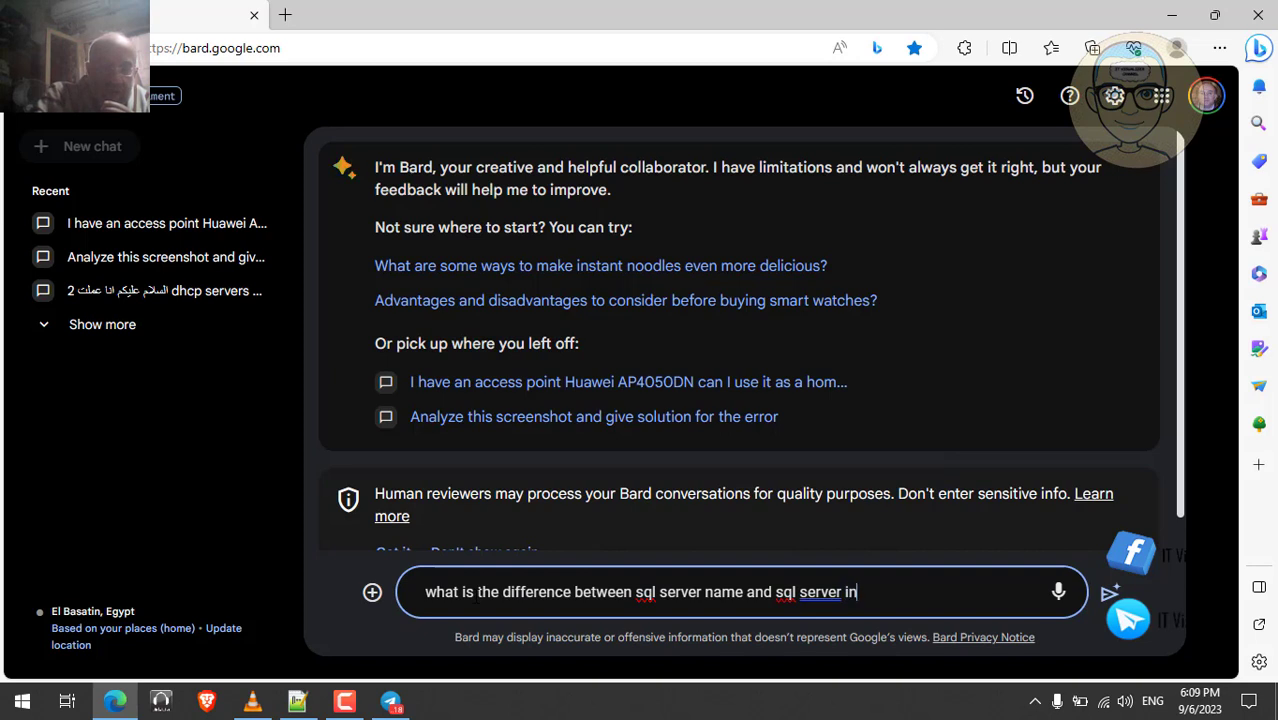
type("tsa")
key("BackSpace")
key("BackSpace")
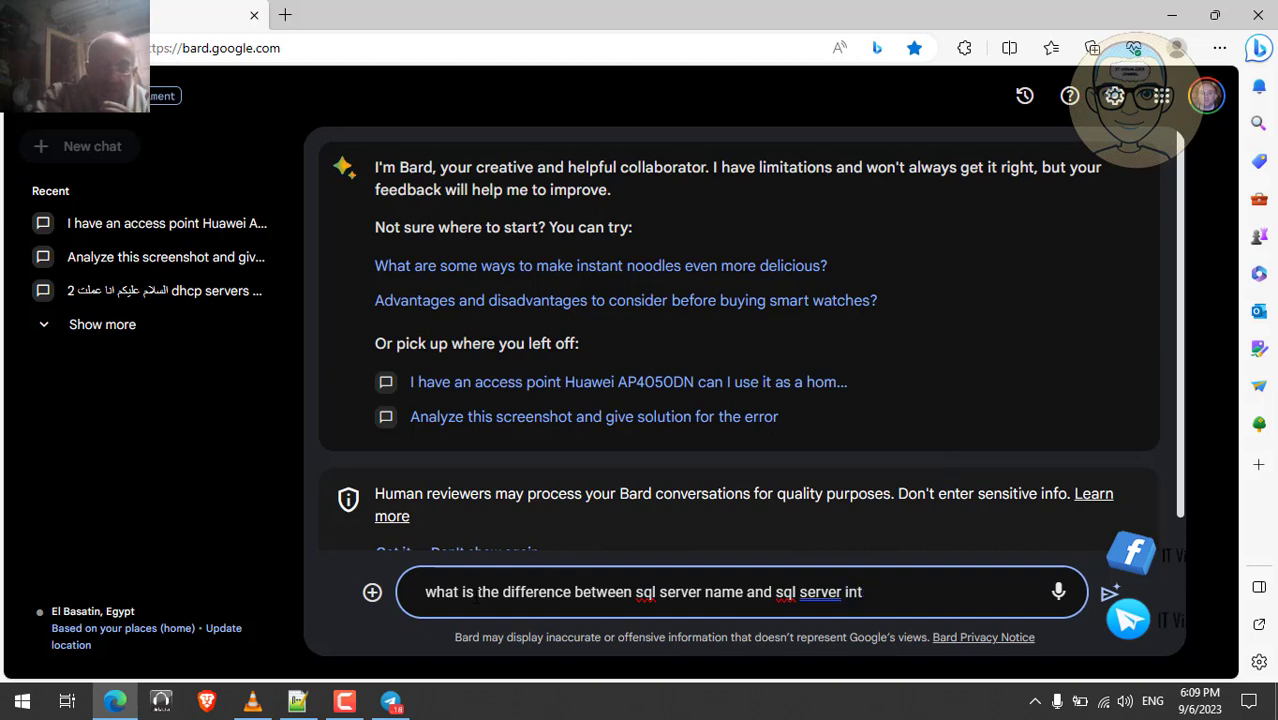
key("BackSpace")
type("sta")
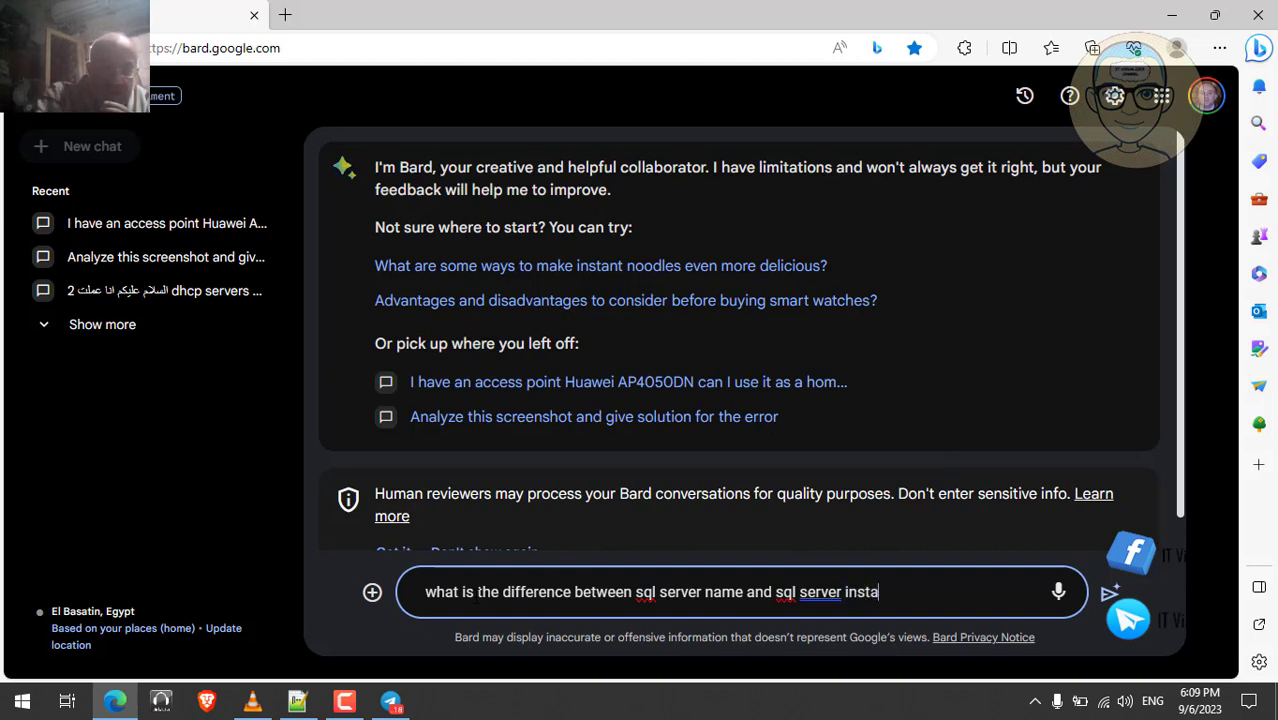
type("nce")
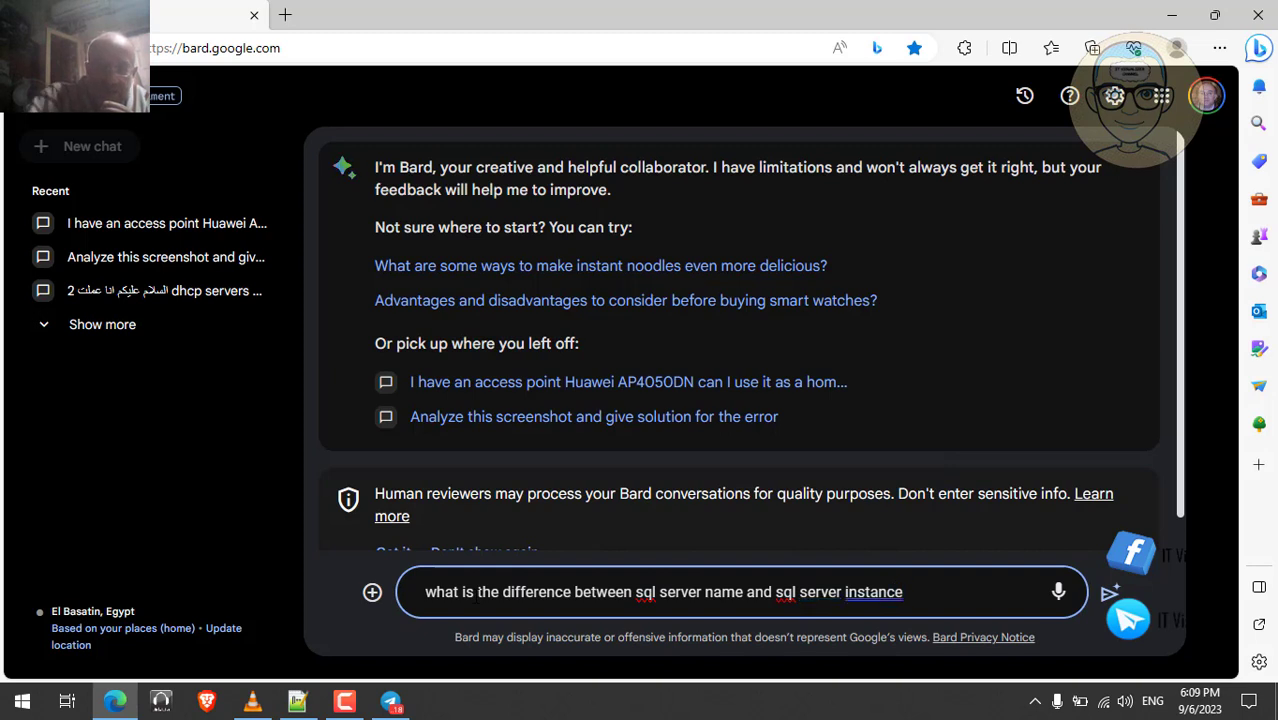
type(" ID")
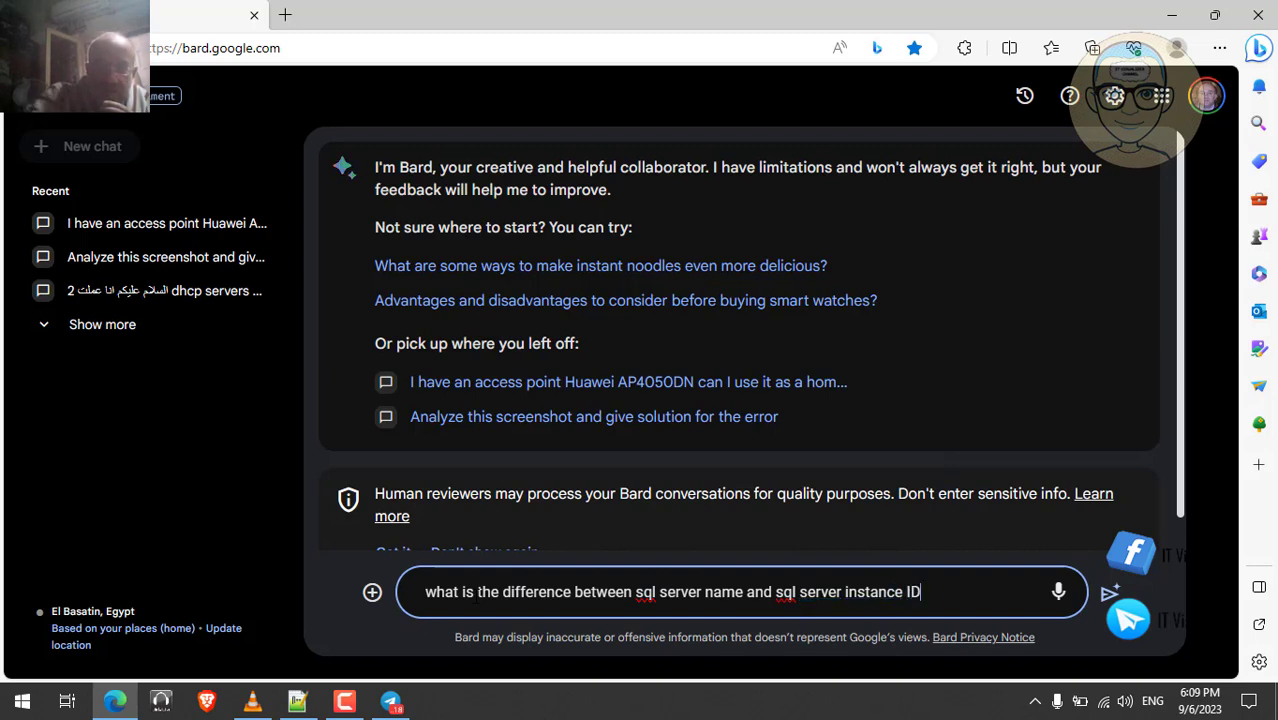
type("?")
key("Return")
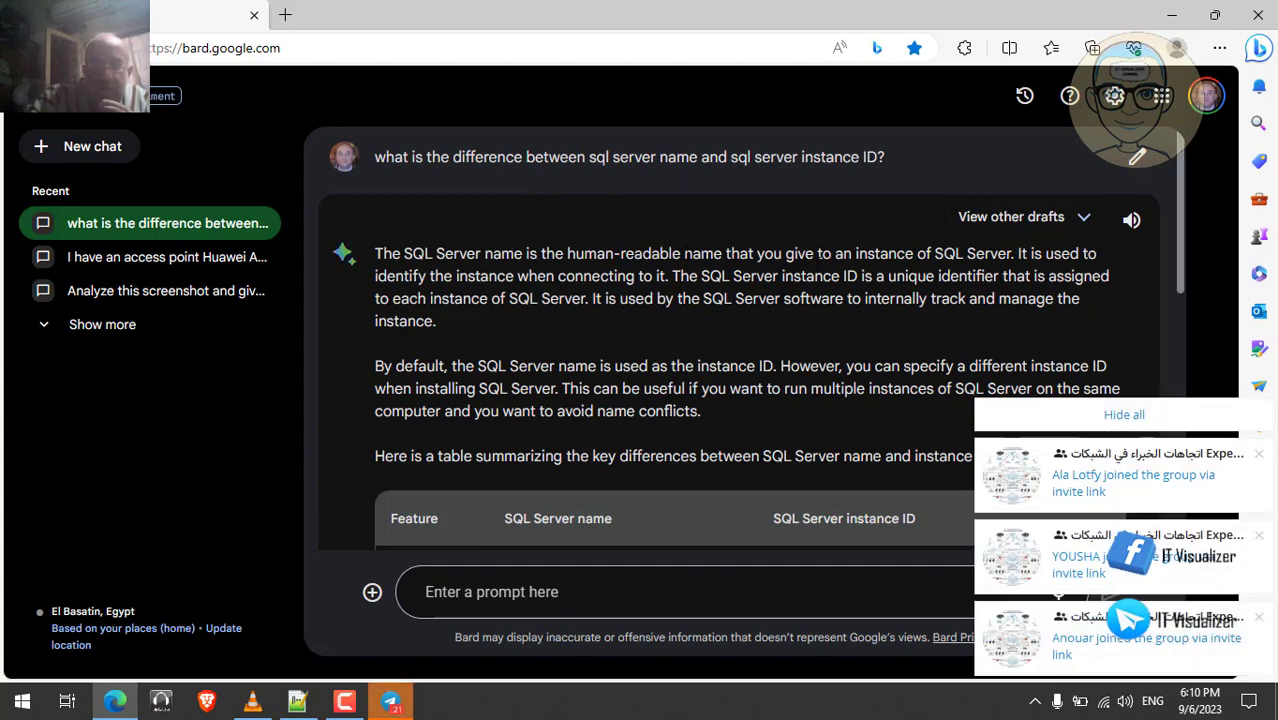
- Hide all the Telegram notifications covering Bard's reply
left_click(1113, 418)
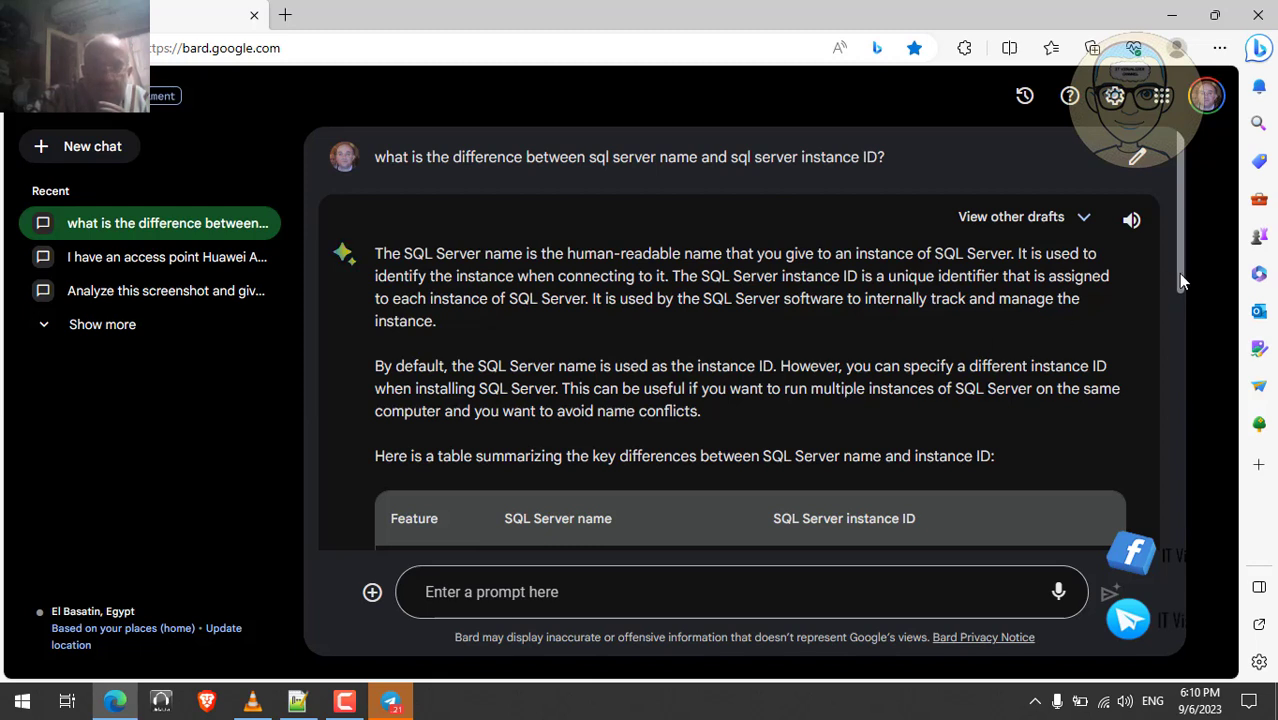
- Scroll through Bard's answer and its name-versus-instance-ID comparison table
scroll(1183, 292, "down", 1)
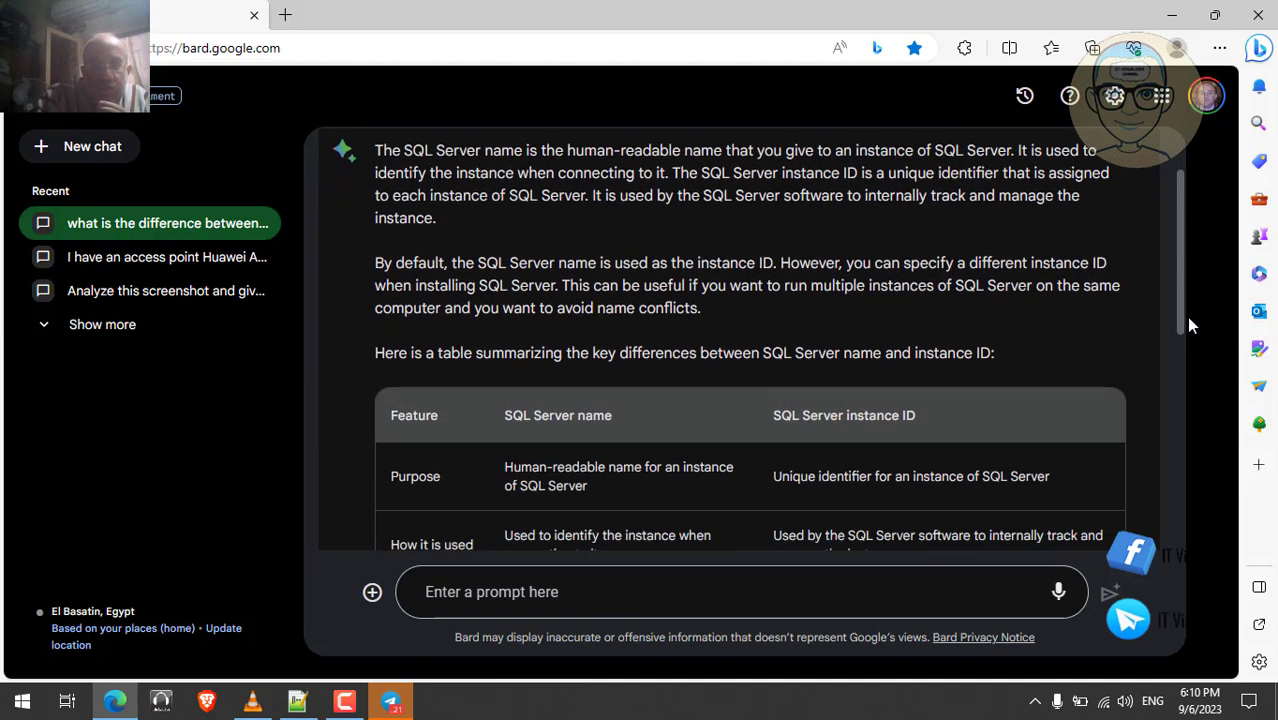
left_click_drag(1187, 321, 1186, 378)
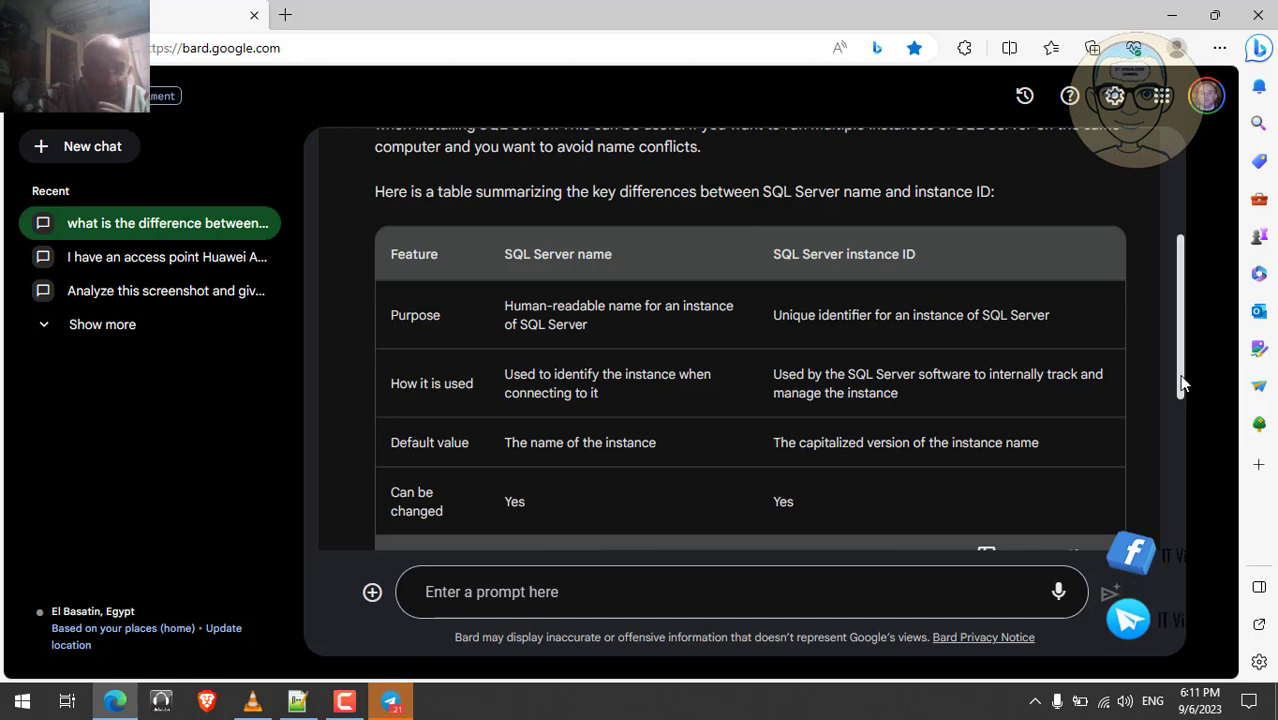
left_click_drag(1181, 388, 1184, 484)
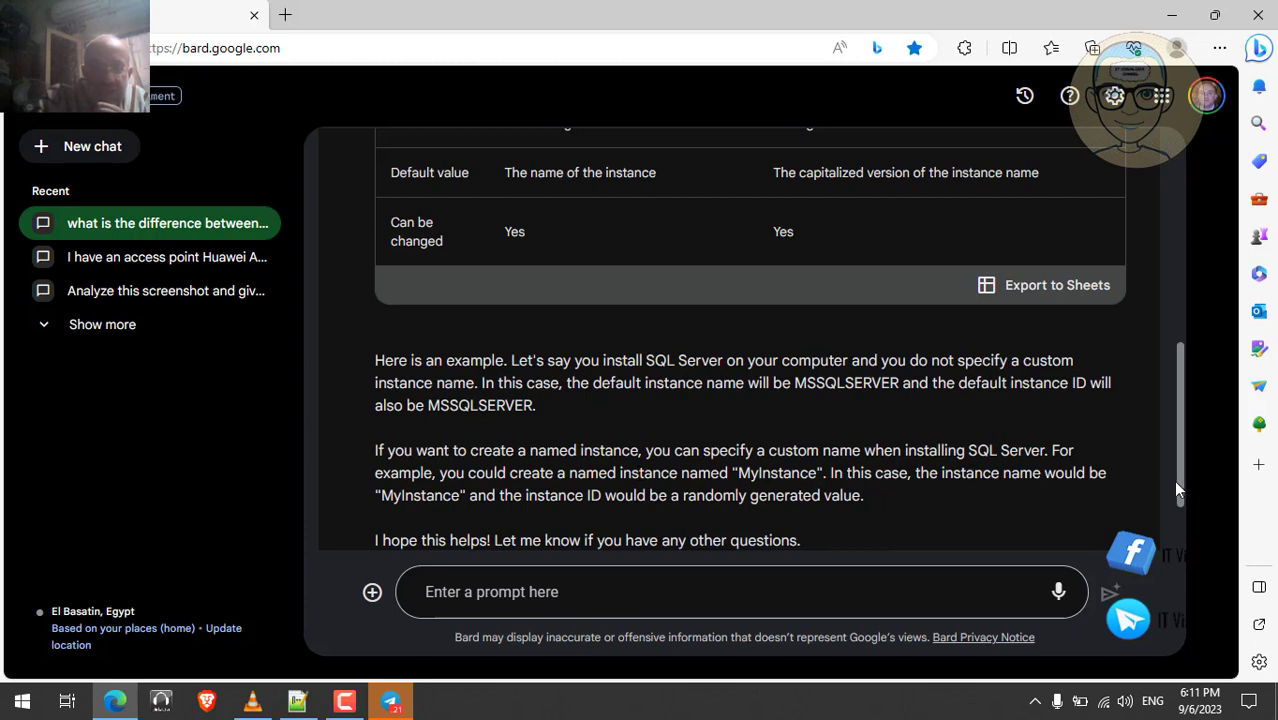
left_click_drag(1176, 484, 1175, 521)
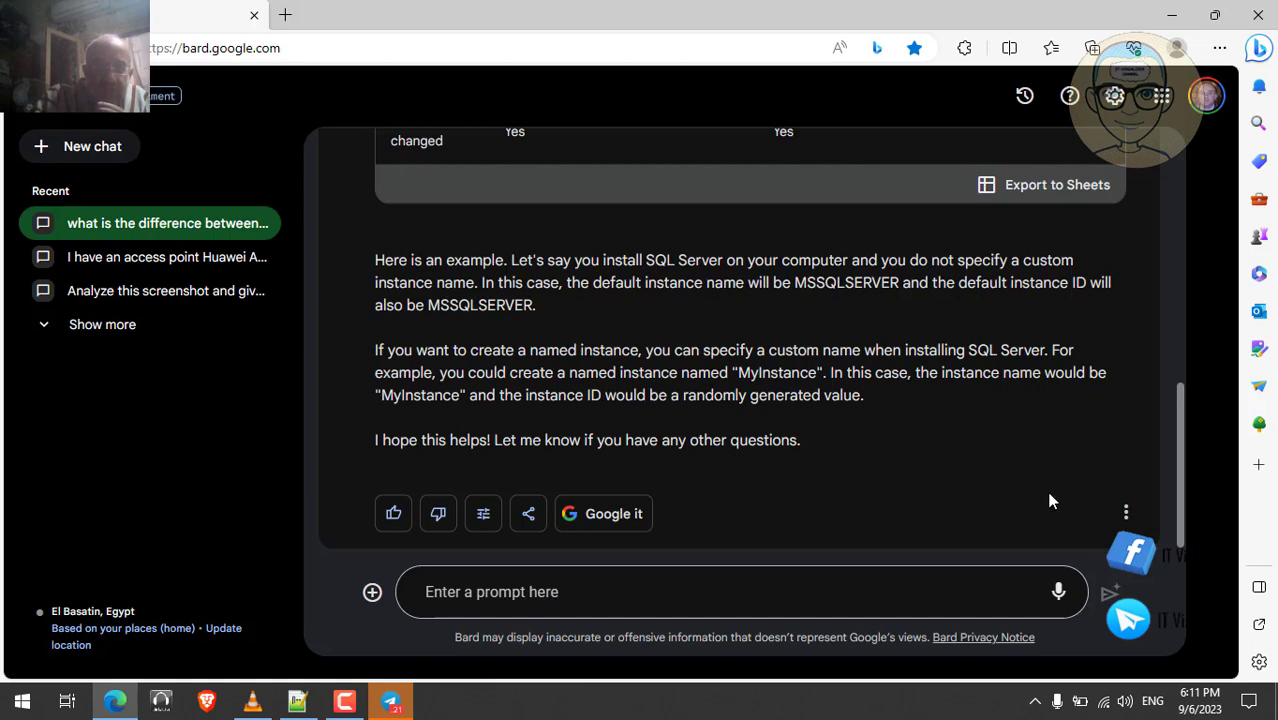
left_click_drag(1178, 498, 1268, 159)
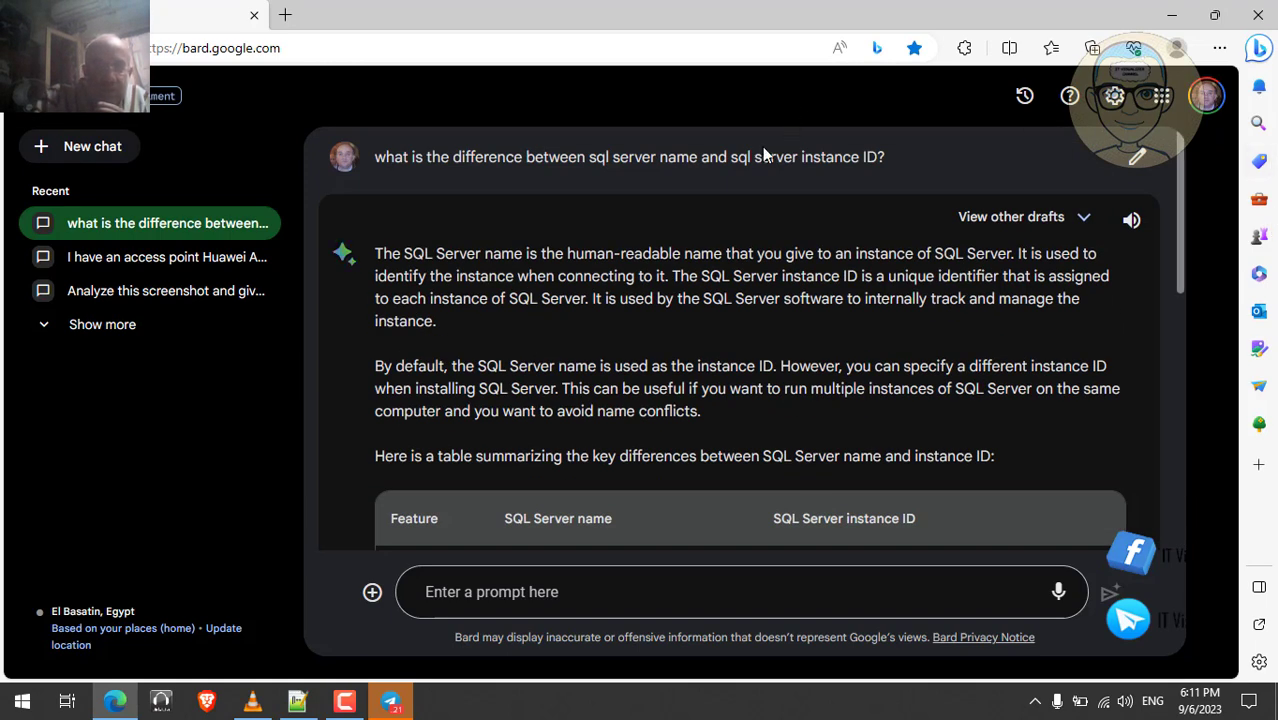
- Copy the original question text and open a new browser tab
triple_click(732, 157)
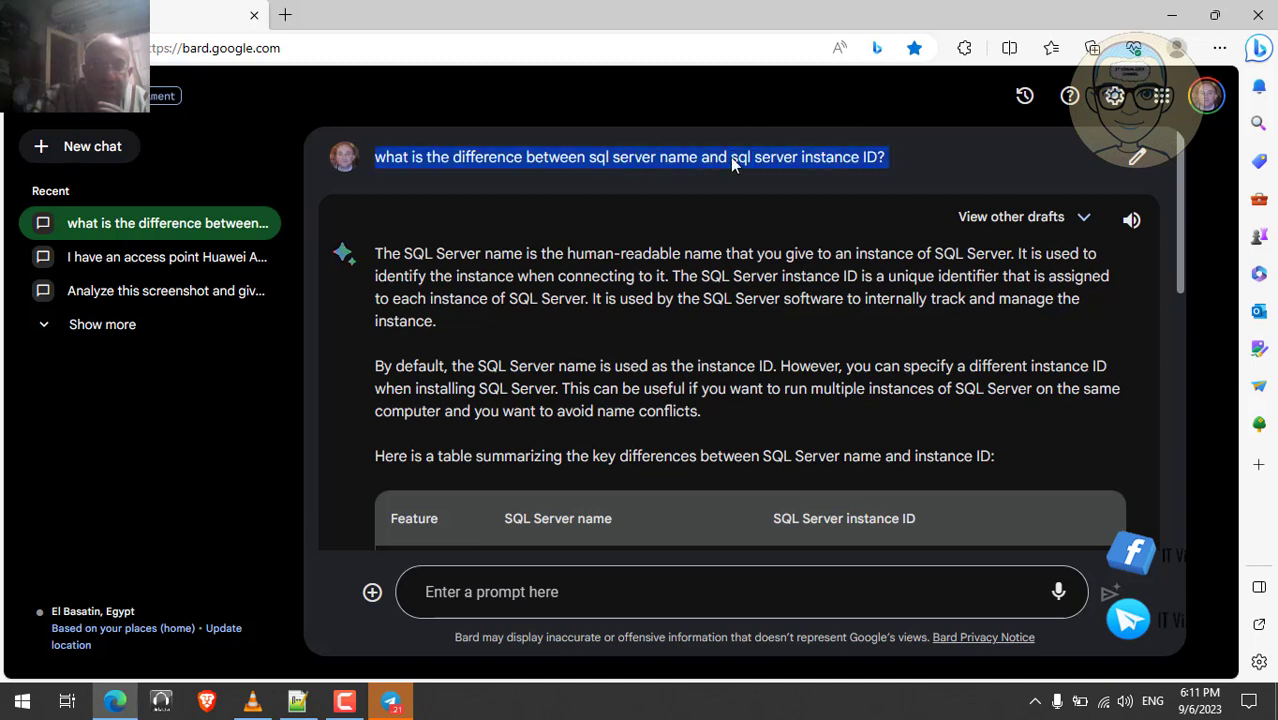
right_click(730, 157)
left_click(770, 175)
left_click(286, 15)
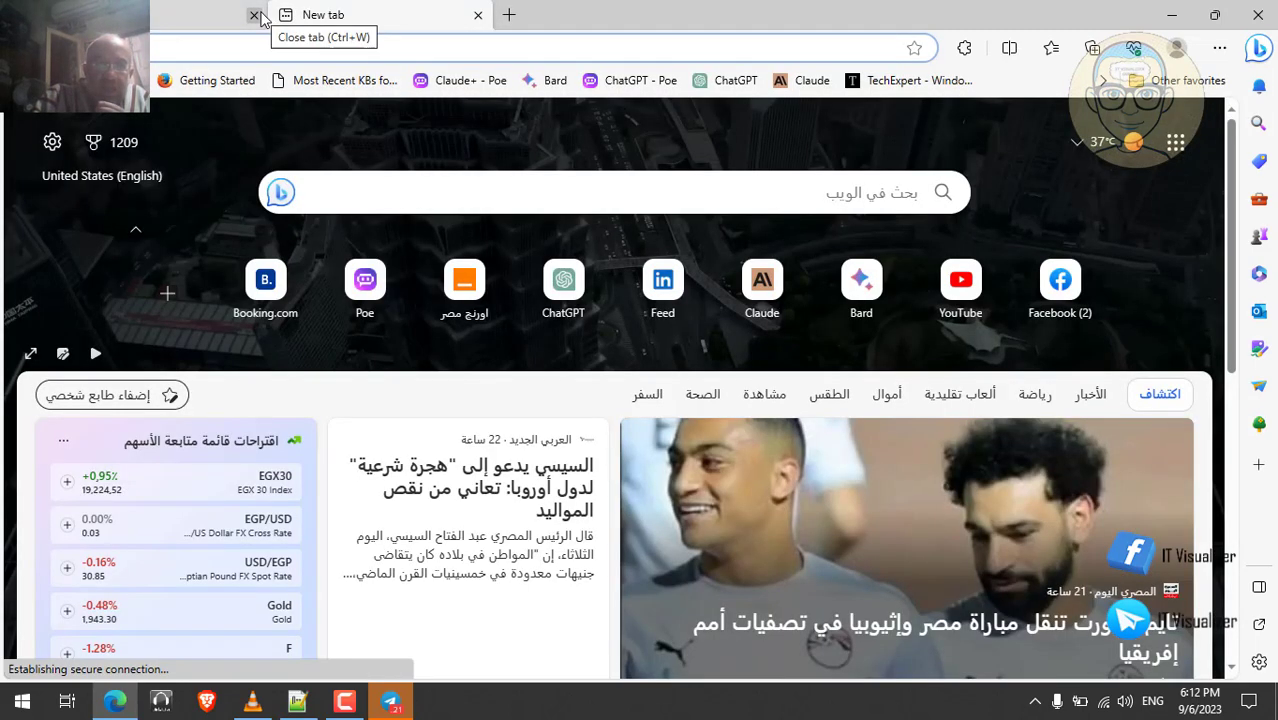
- Start a new Claude chat and dismiss the five email_blocked notices
left_click(806, 80)
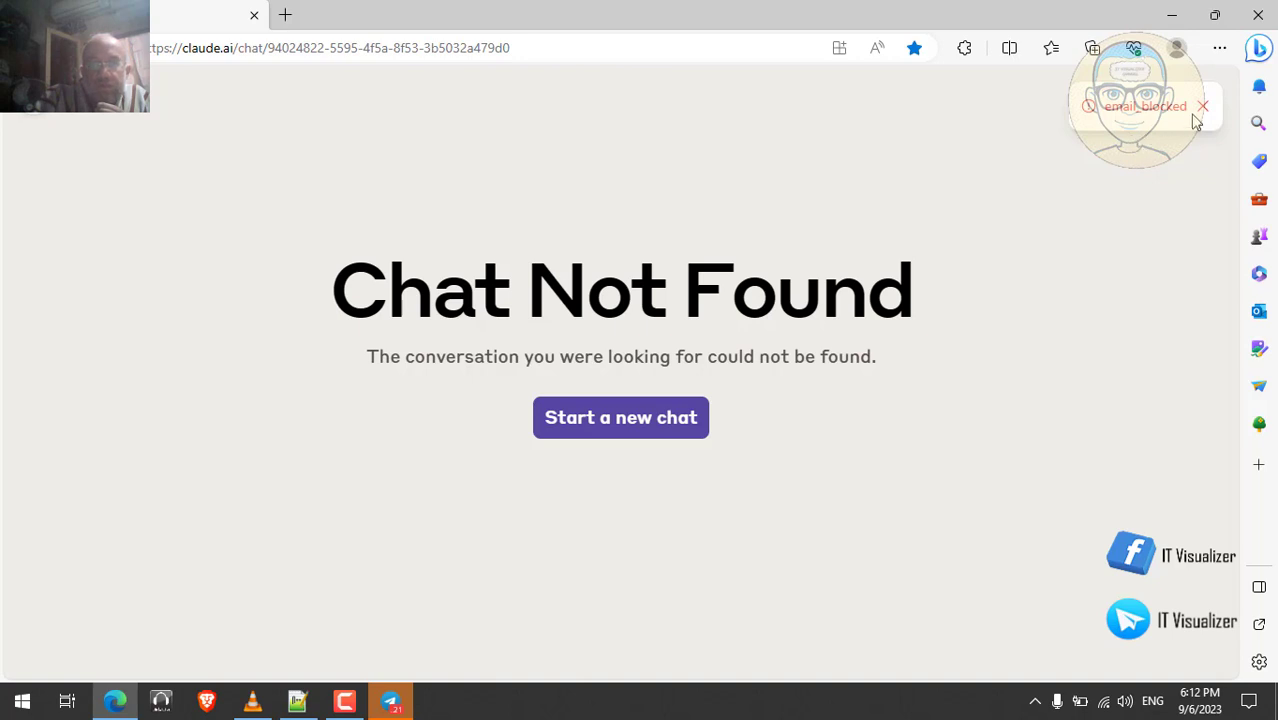
left_click(643, 425)
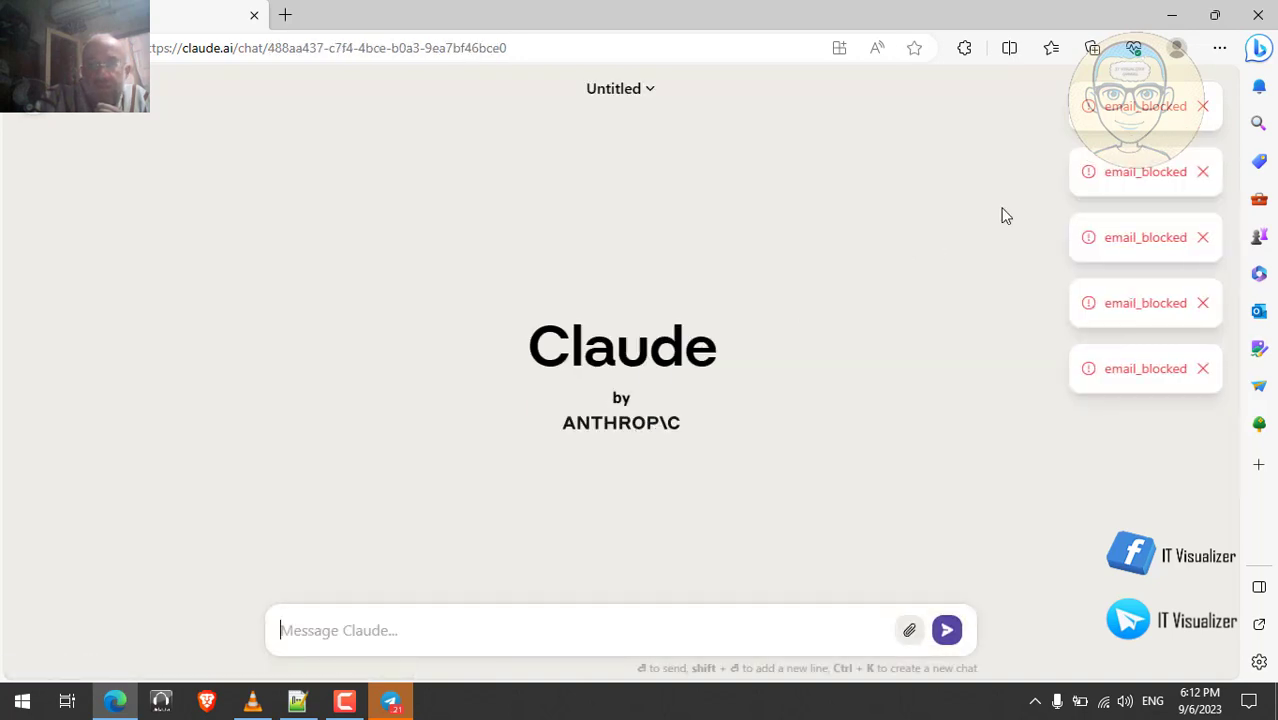
left_click(1202, 370)
left_click(1202, 304)
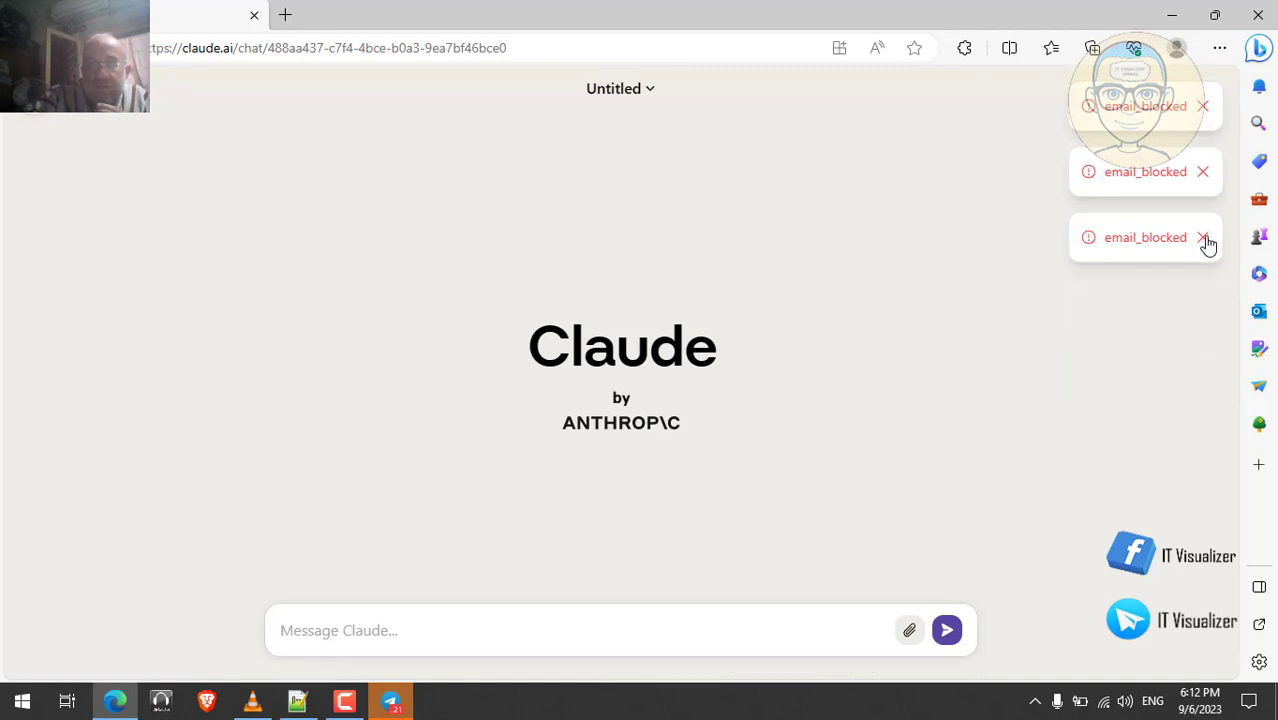
left_click(1205, 236)
left_click(1203, 171)
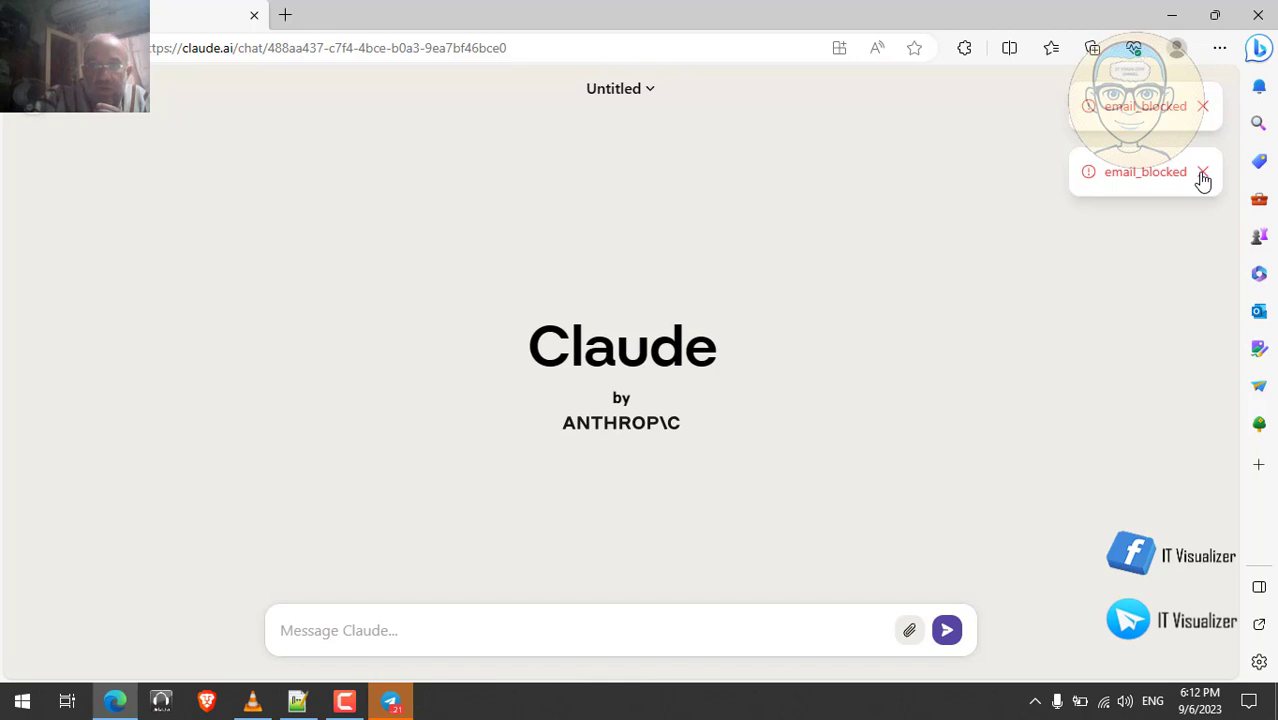
left_click(1202, 106)
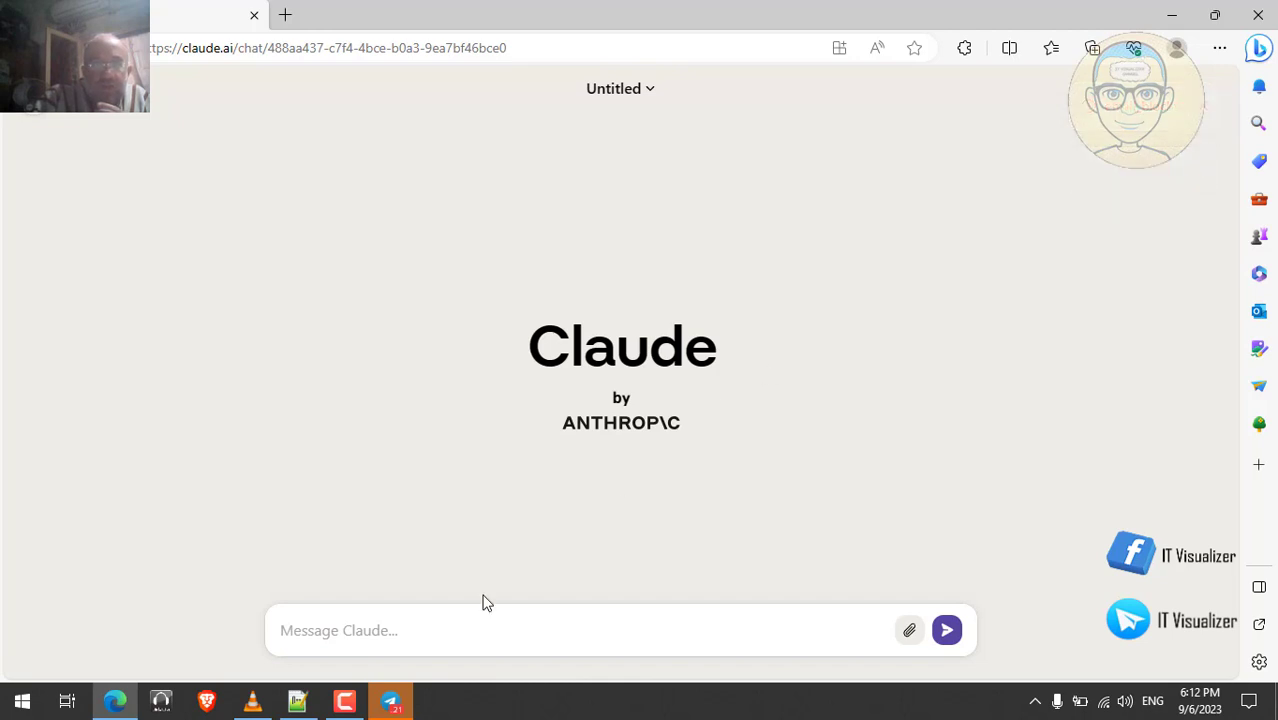
- Paste the SQL name-versus-instance-ID question into Claude, send it, and open a new tab
left_click(406, 632)
key("ctrl+v")
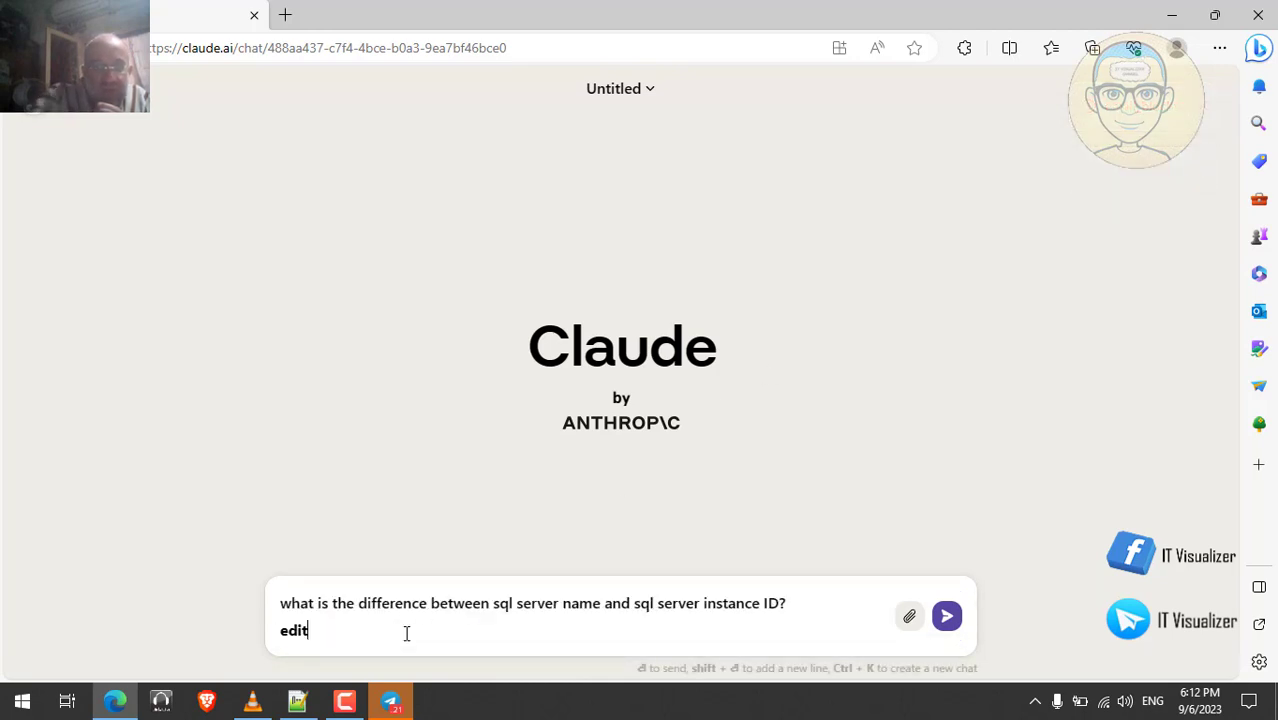
left_click(945, 620)
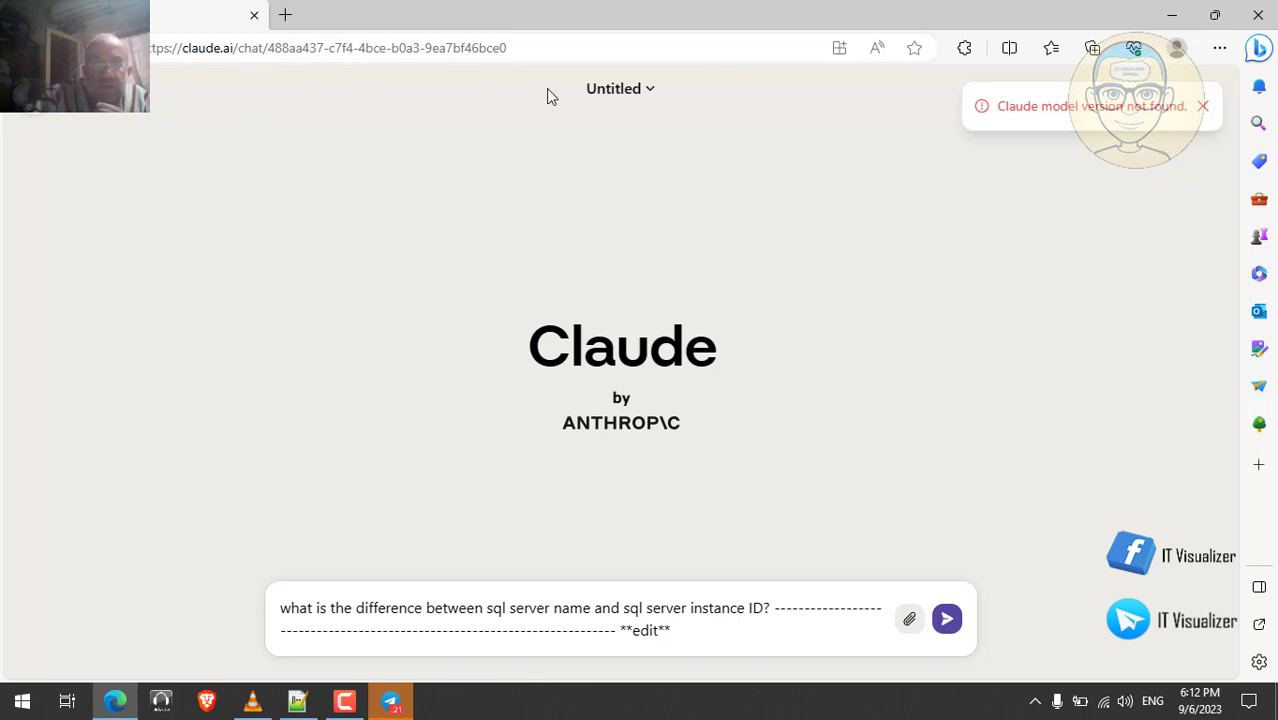
left_click(286, 16)
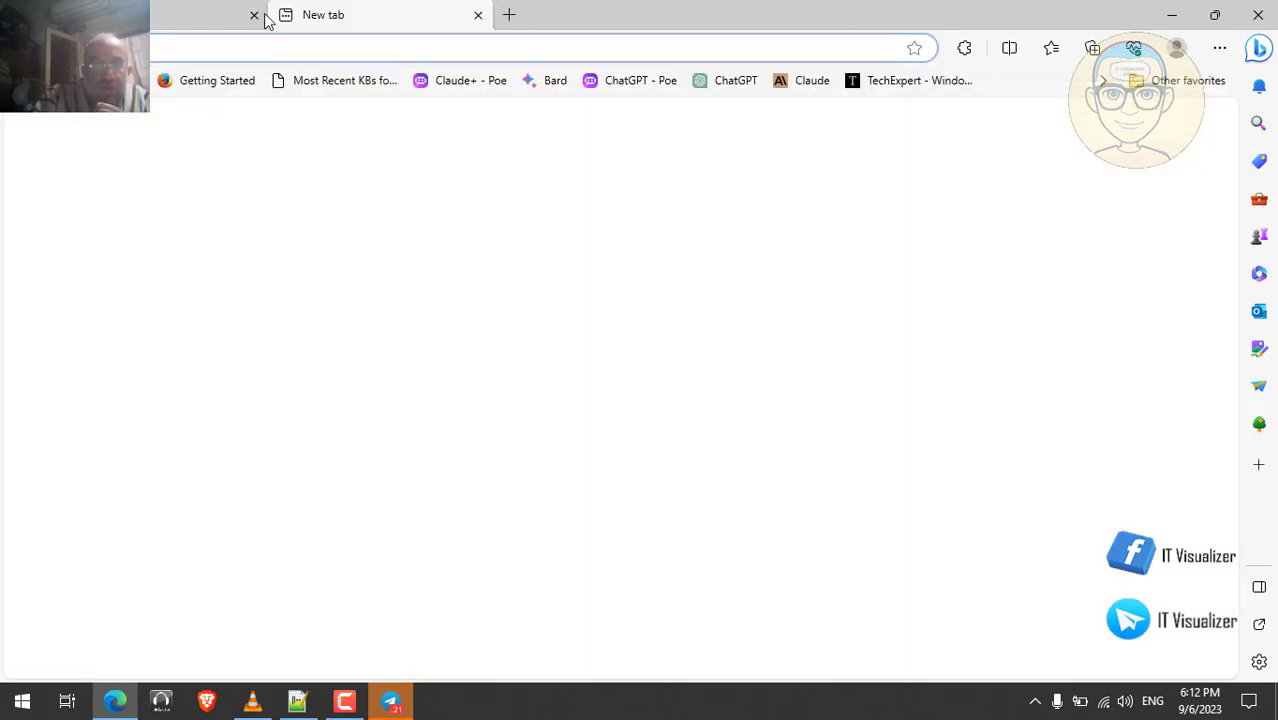
- Close the Claude tab and send the pasted SQL question to ChatGPT
left_click(254, 17)
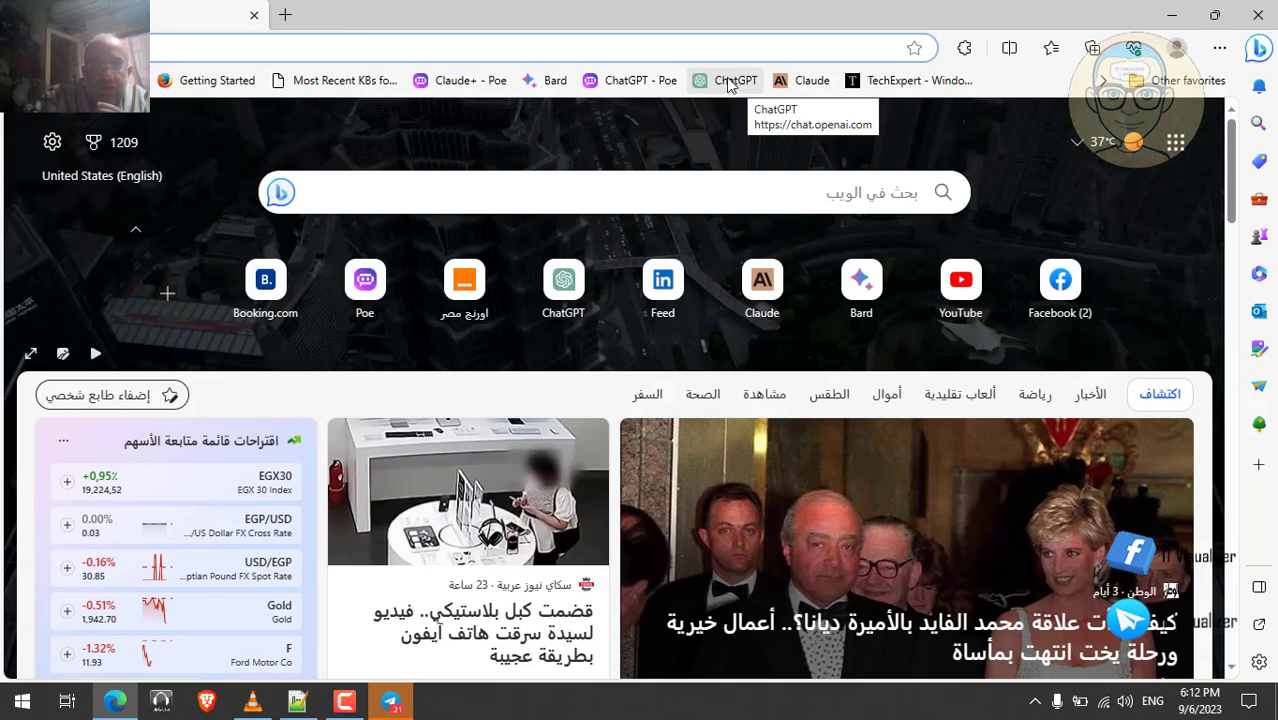
left_click(730, 85)
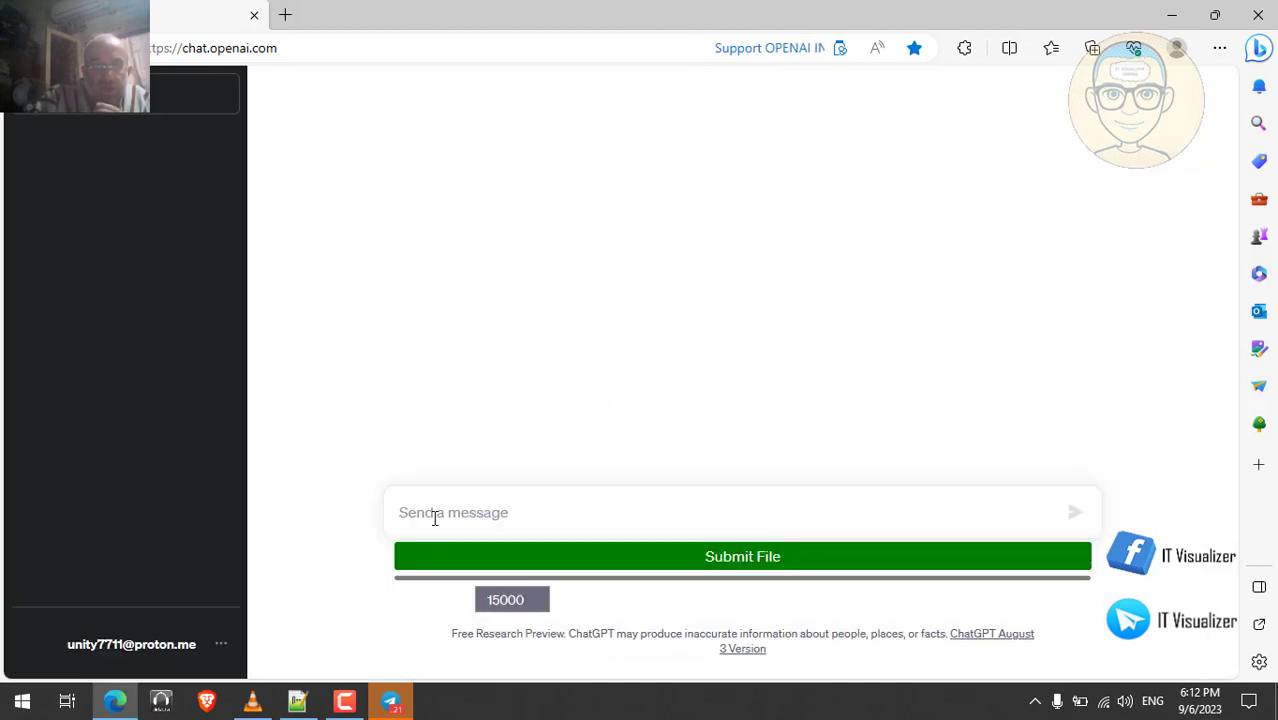
key("ctrl+v")
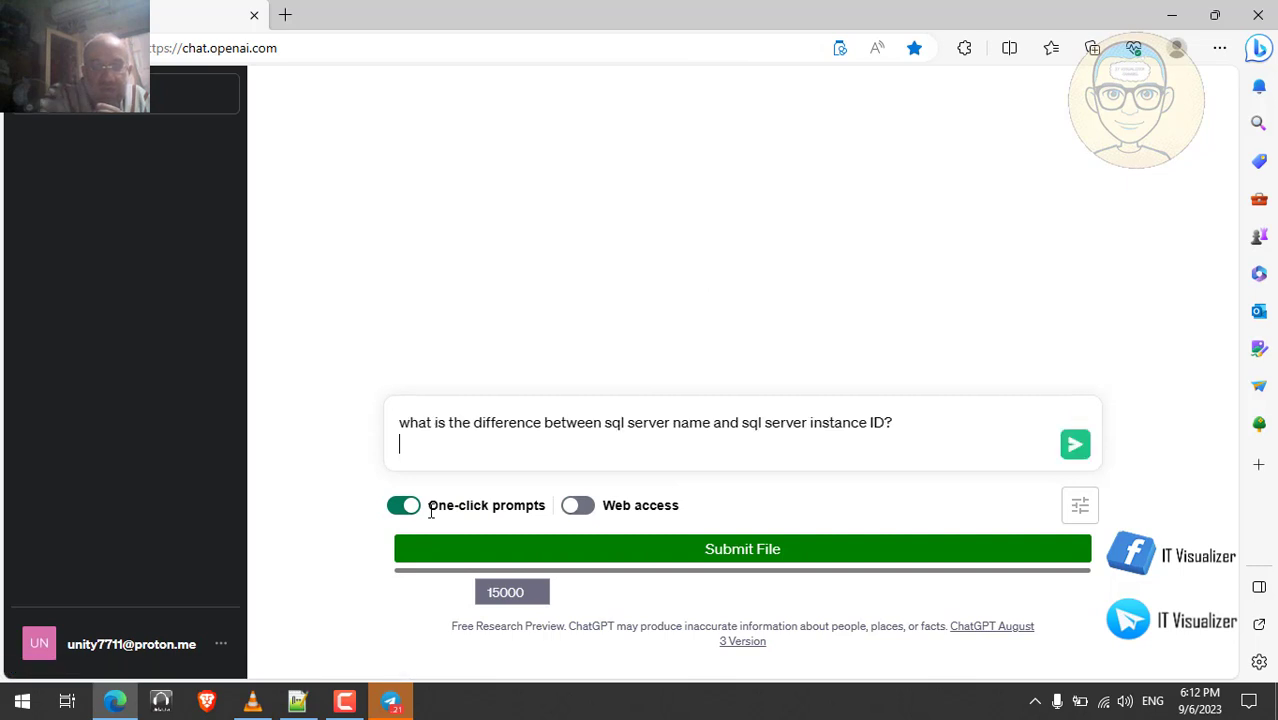
left_click(1075, 446)
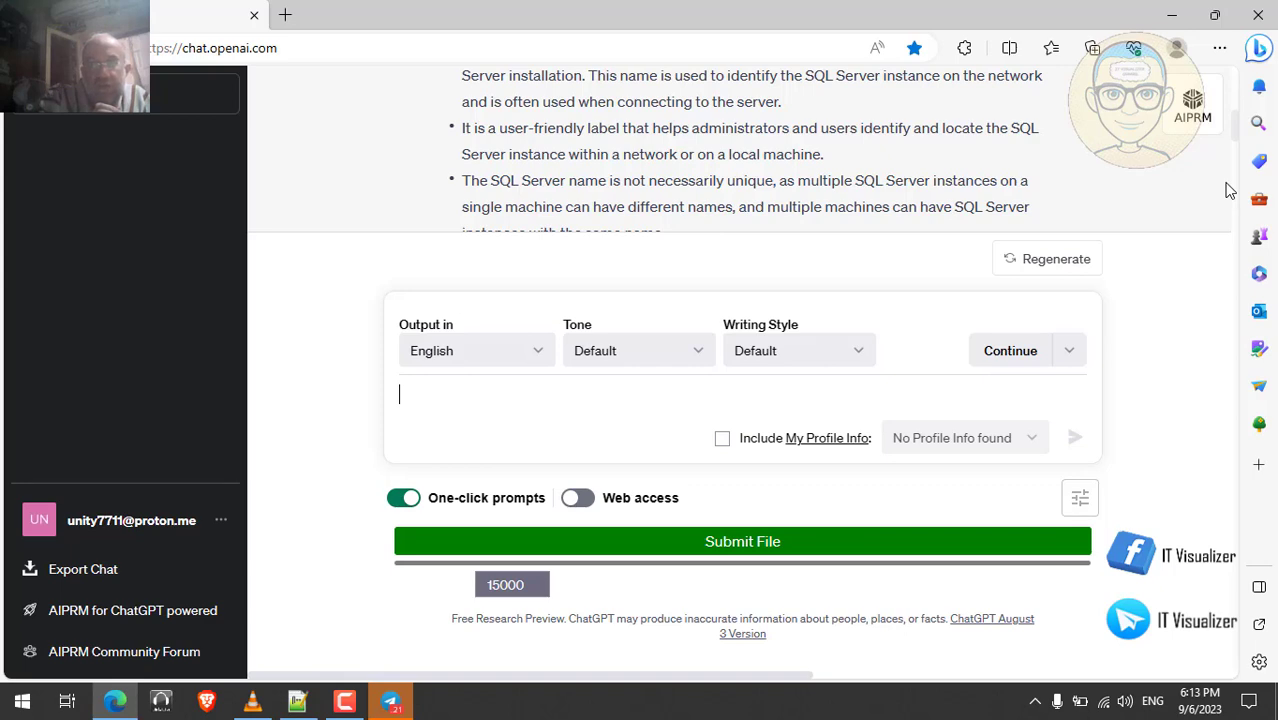
- Scroll through ChatGPT's reply, then open a new browser tab
scroll(1230, 190, "down", 3)
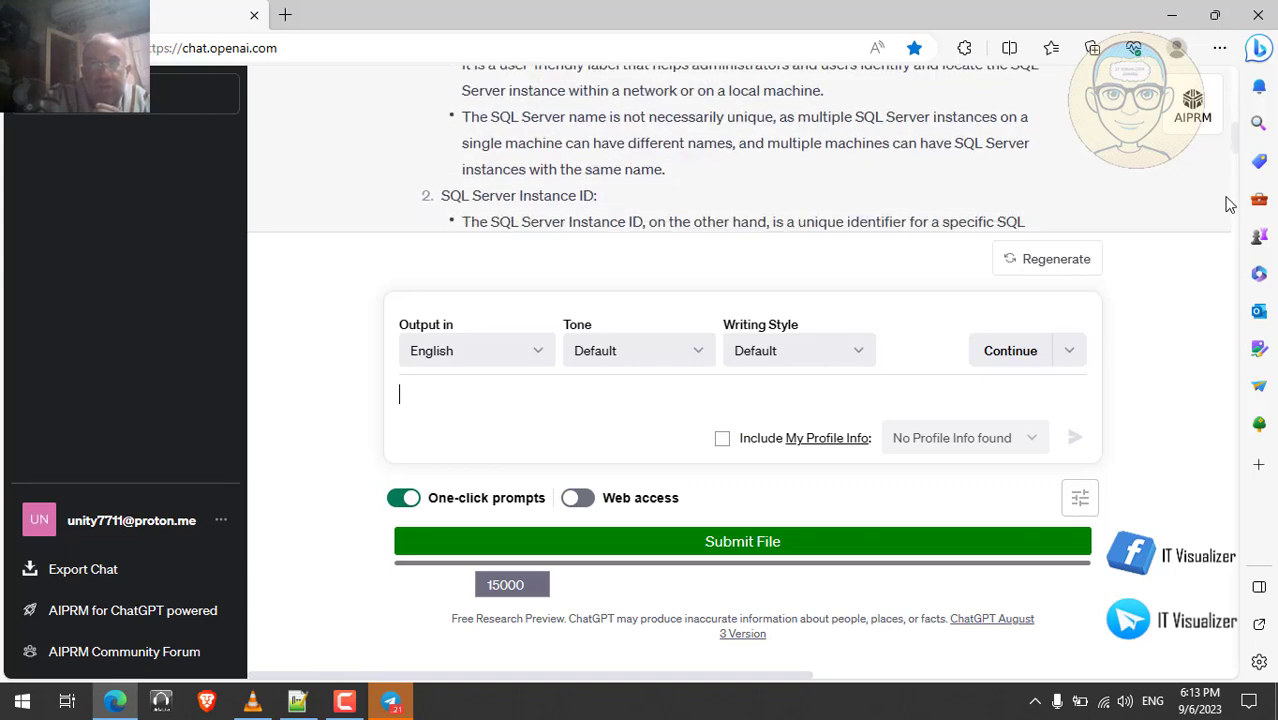
scroll(1230, 205, "down", 1)
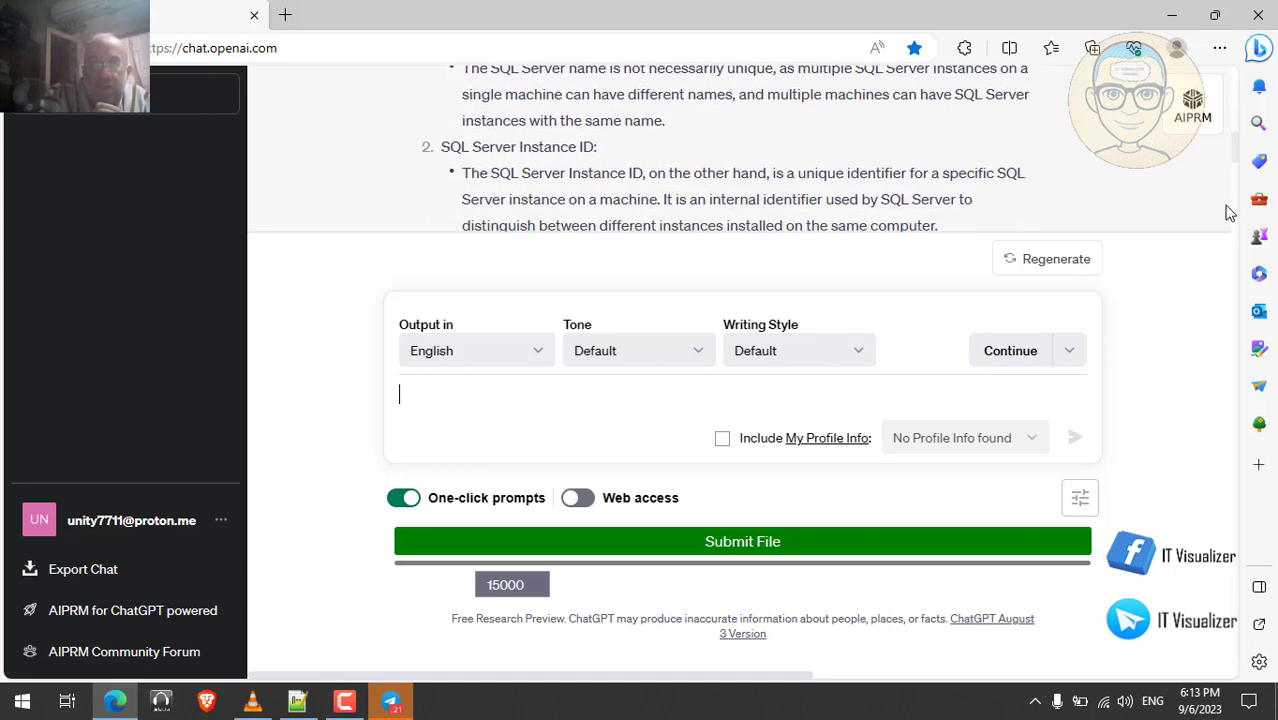
scroll(1230, 215, "down", 2)
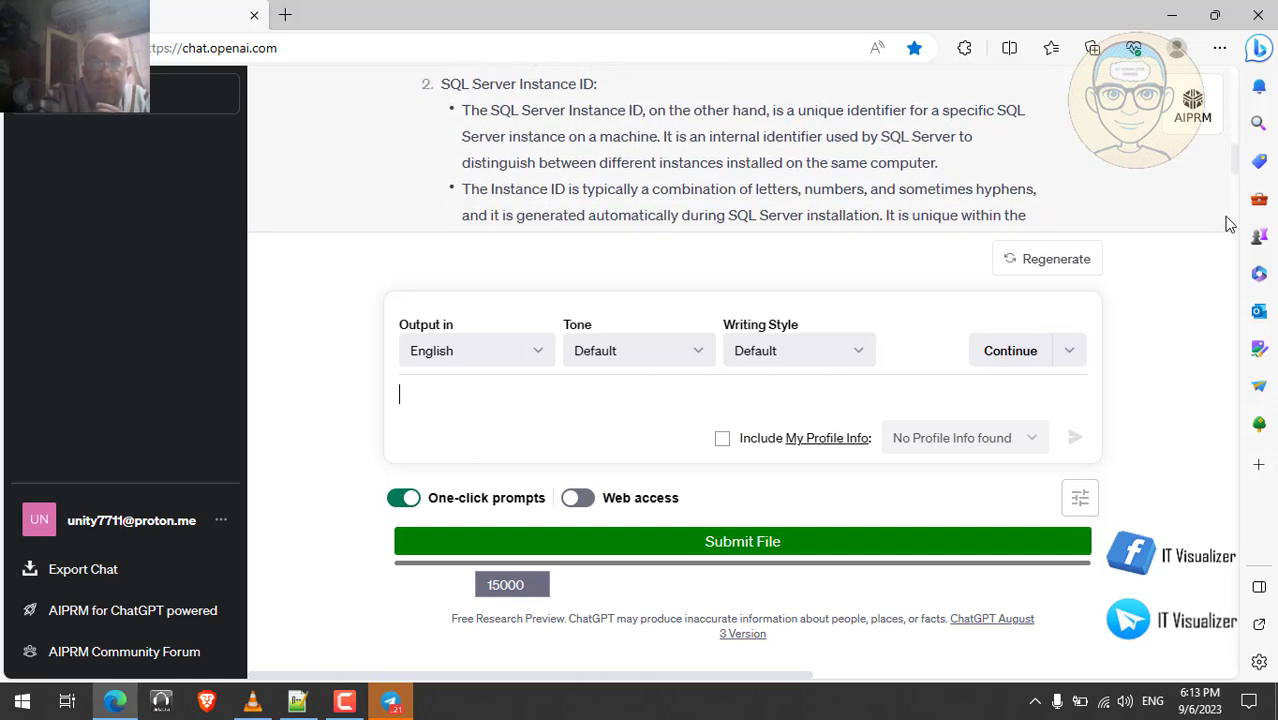
scroll(1230, 228, "down", 3)
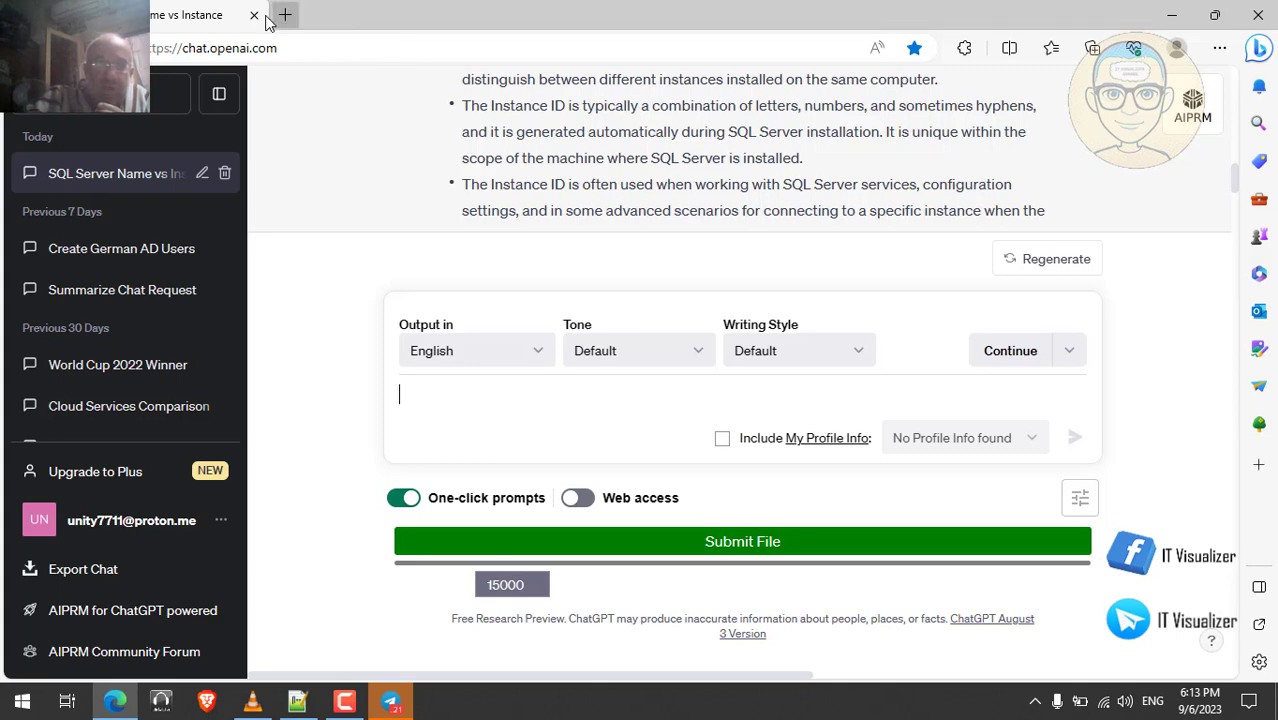
left_click(286, 17)
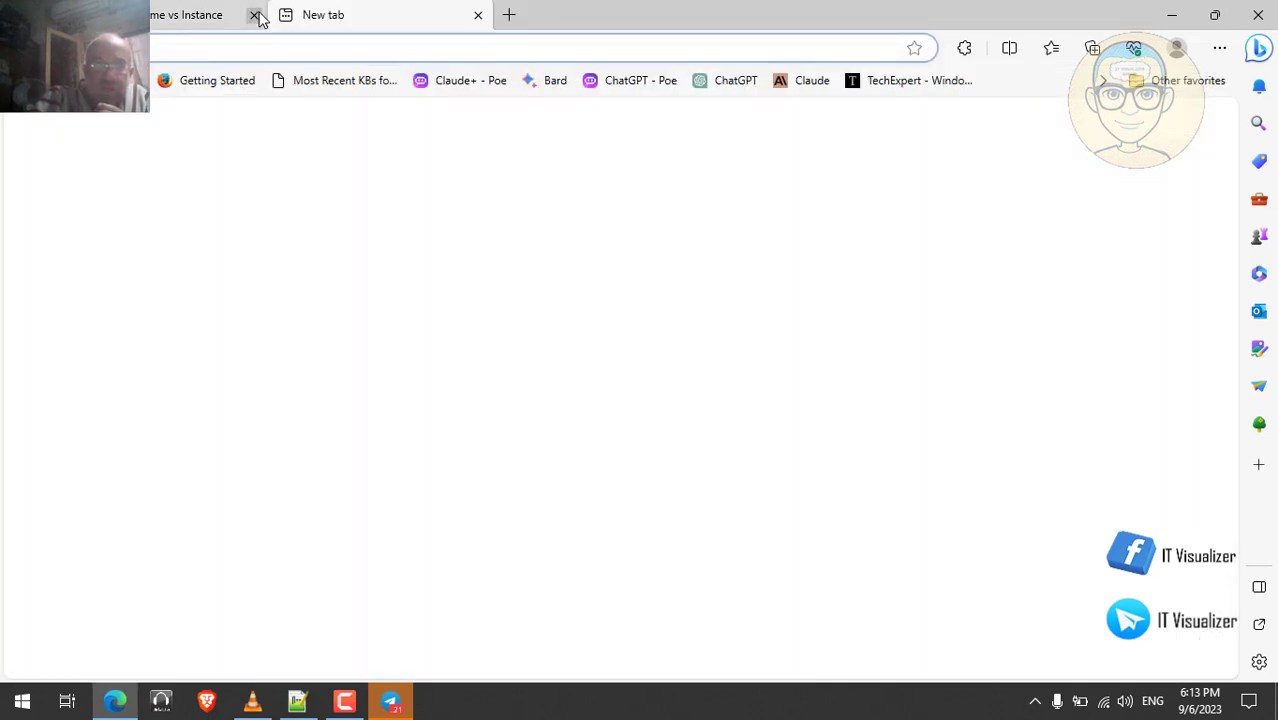
- Open the Claude bookmark and dismiss the three email_blocked error notices
left_click(806, 80)
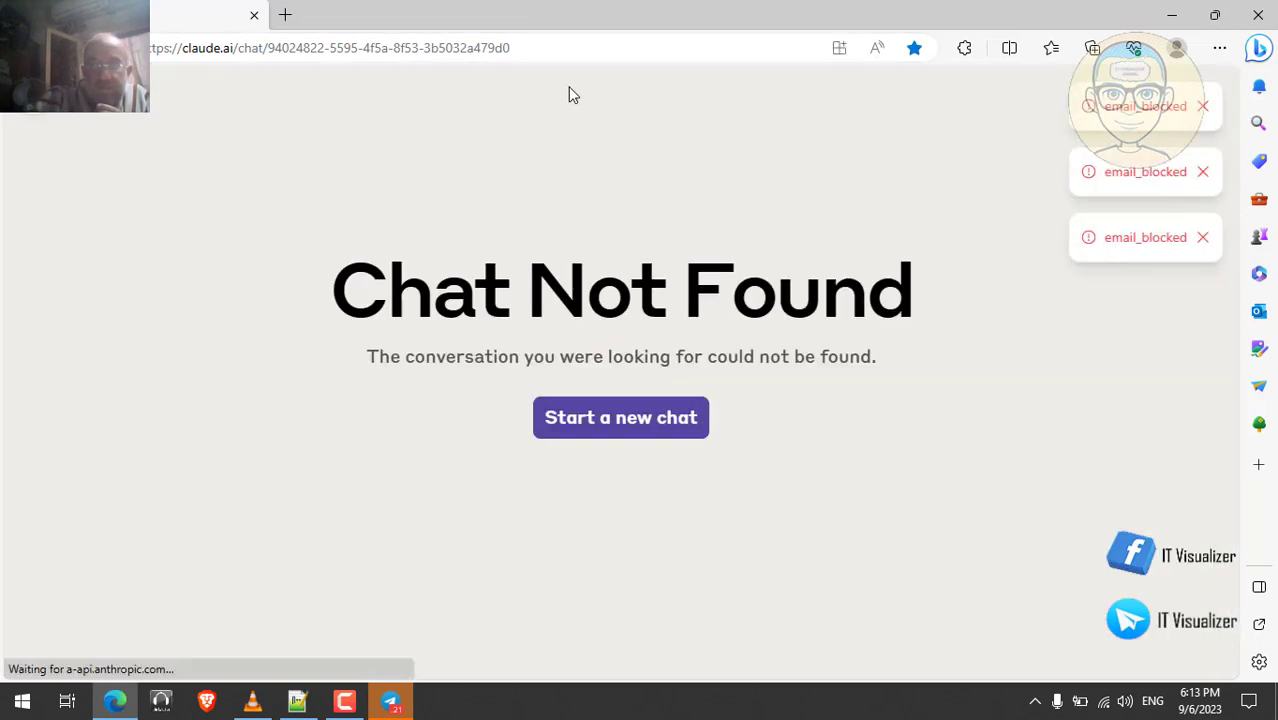
left_click(1203, 173)
left_click(1202, 172)
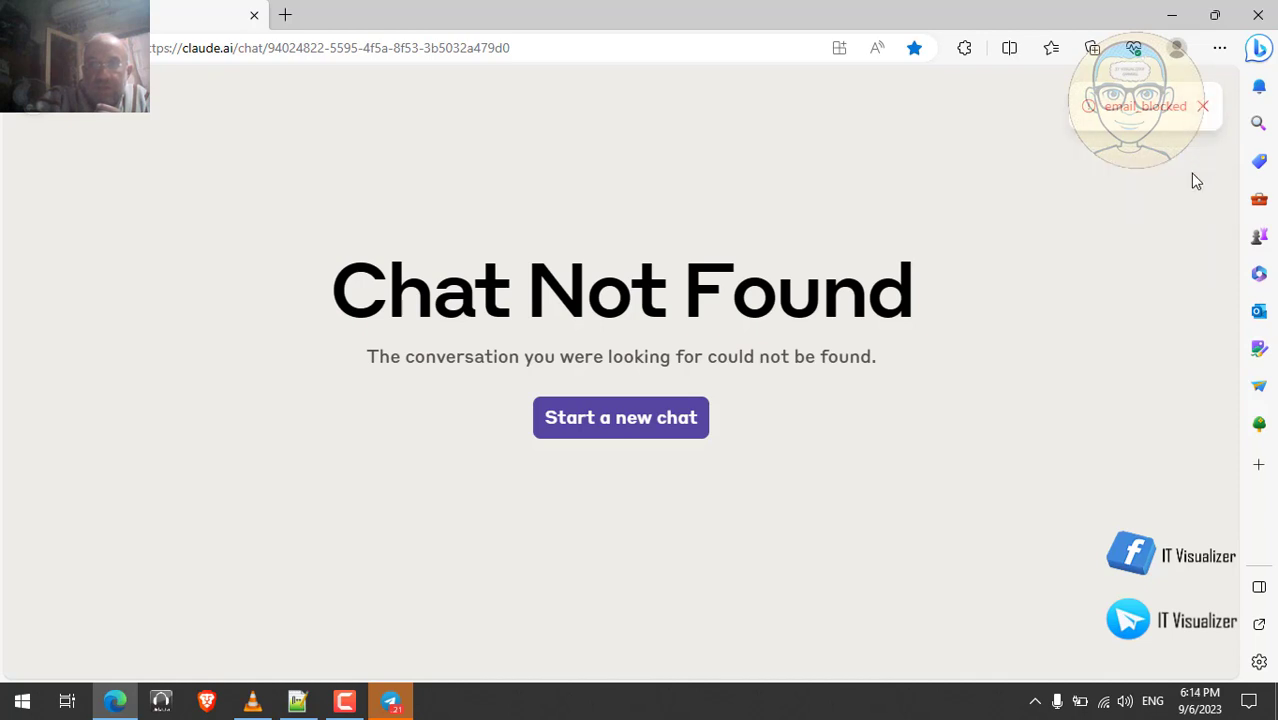
left_click(1204, 107)
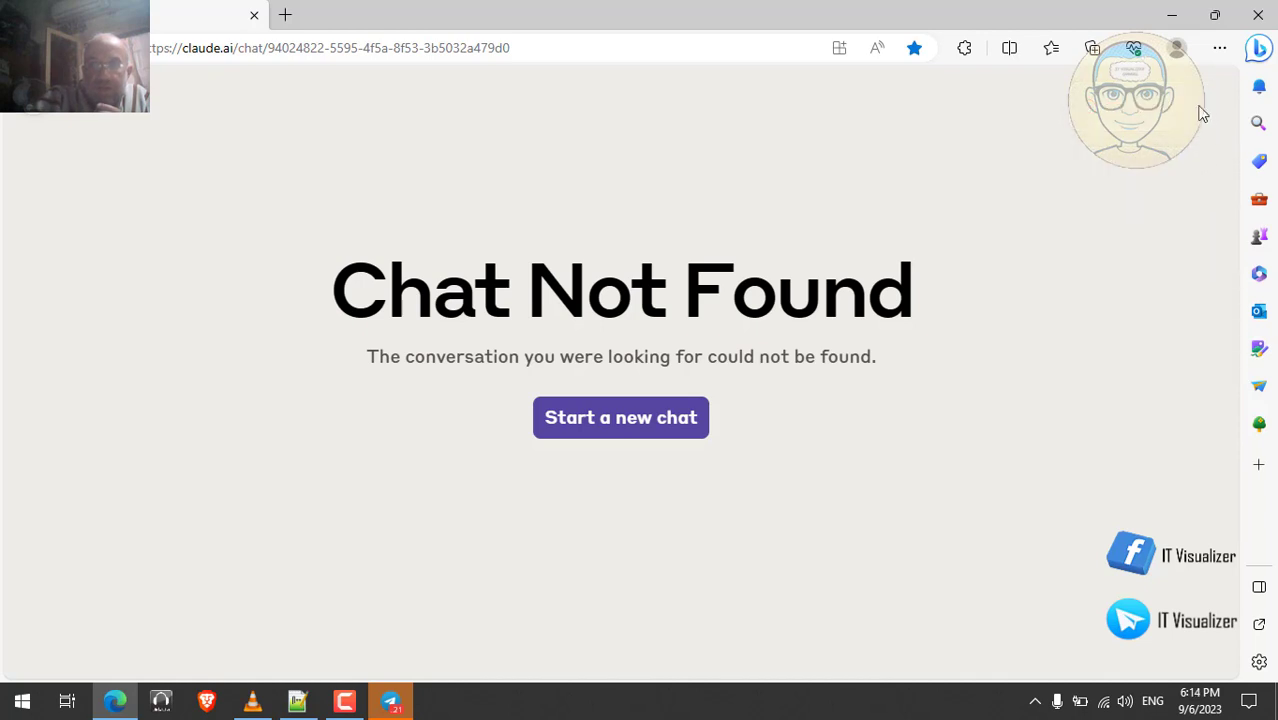
- Paste the server name versus instance ID question into the Bing Chat sidebar and send it
left_click(1258, 49)
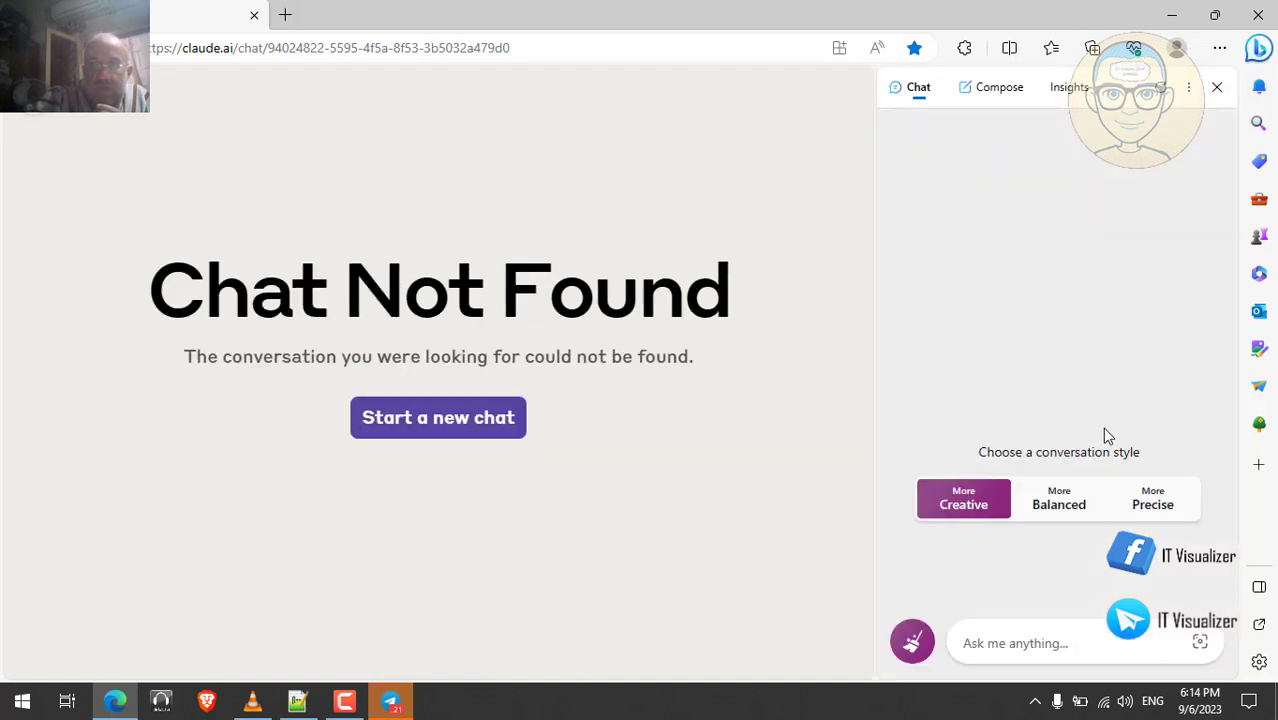
left_click(1050, 640)
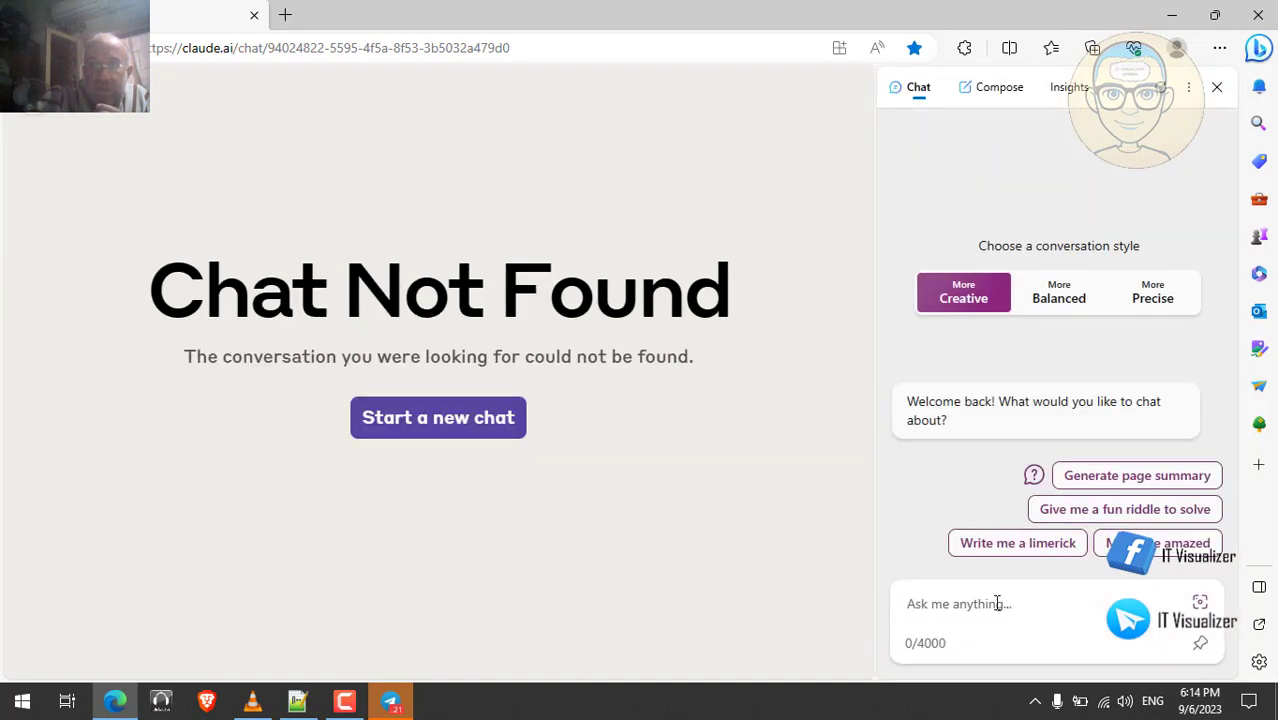
key("ctrl+v")
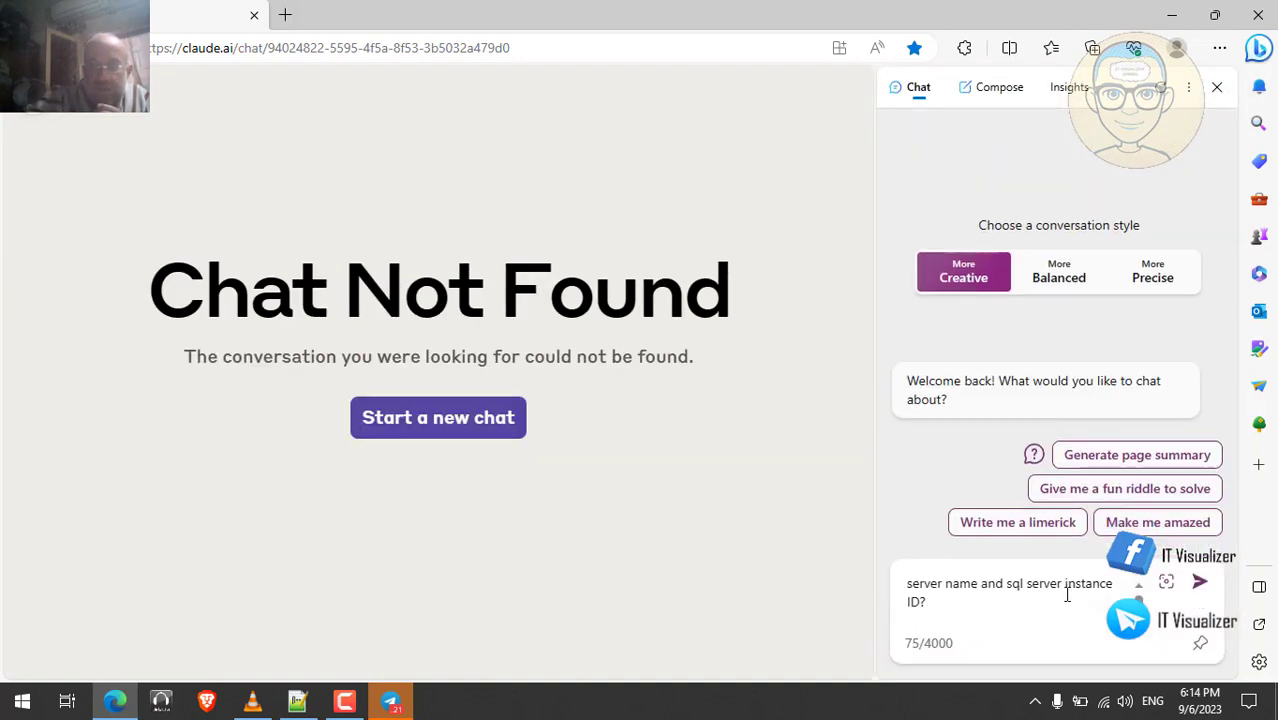
left_click(1200, 584)
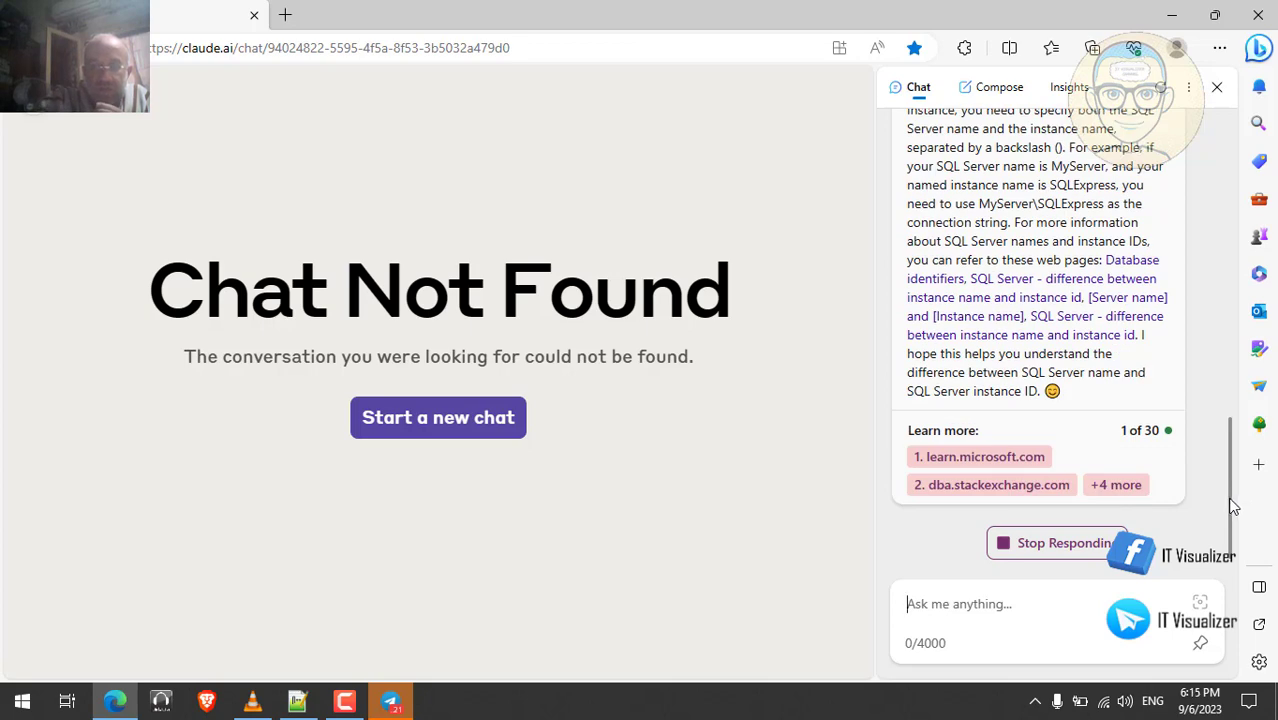
- Scroll up through Bing's answer covering MSSQLSERVER and SQLExpress instances
scroll(1235, 500, "up", 3)
scroll(1250, 437, "up", 5)
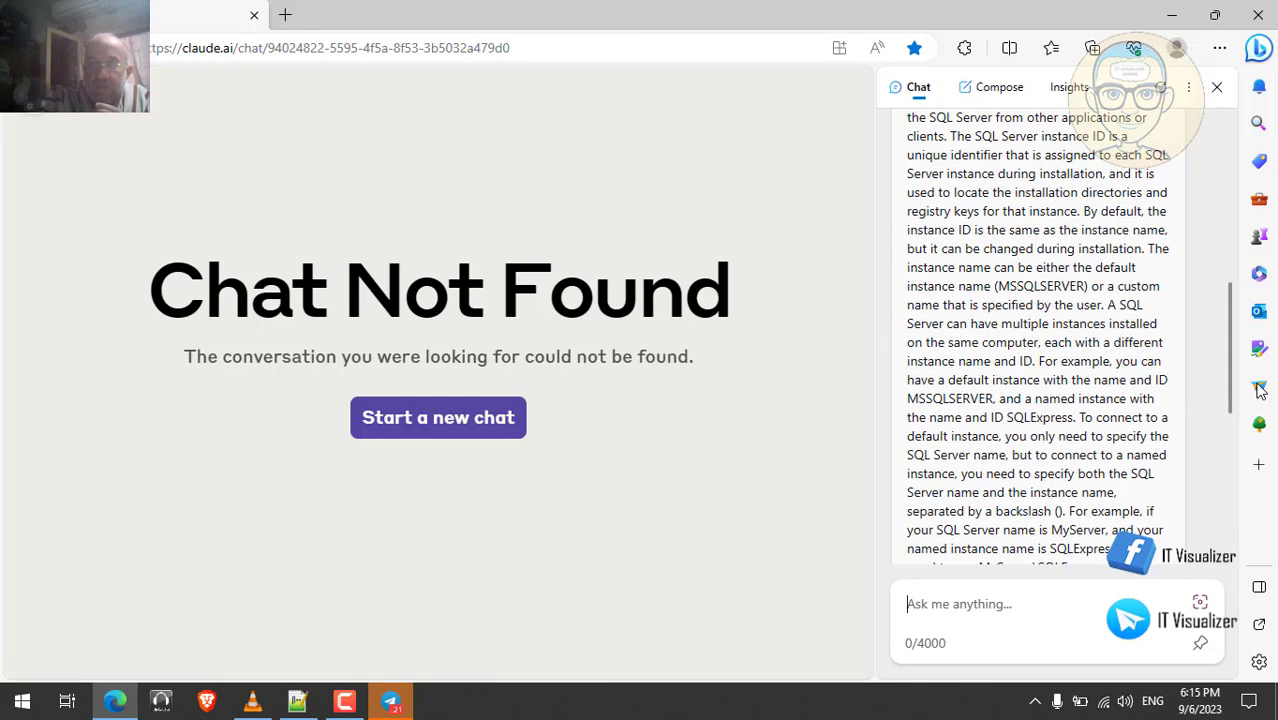
scroll(1040, 260, "up", 1)
mouse_move(1003, 234)
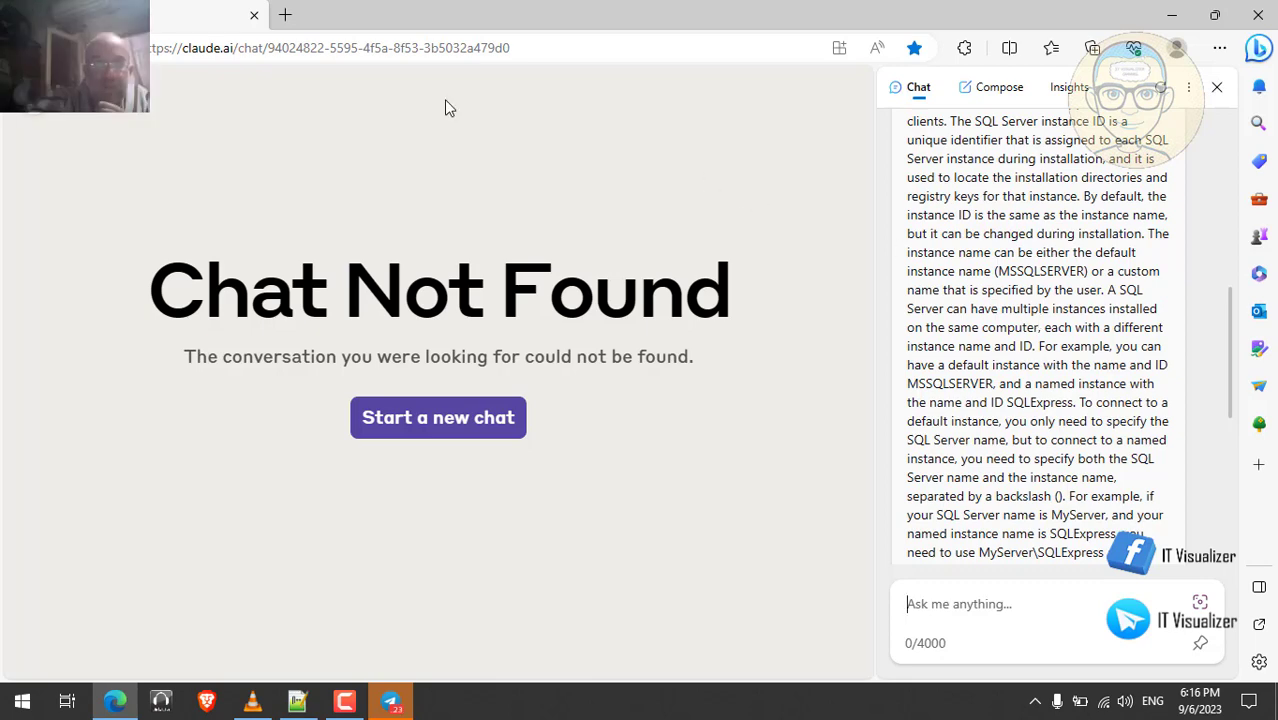
- Close Edge, show the paused SQL Server setup video full screen, and bring up the recorder controls
left_click(256, 16)
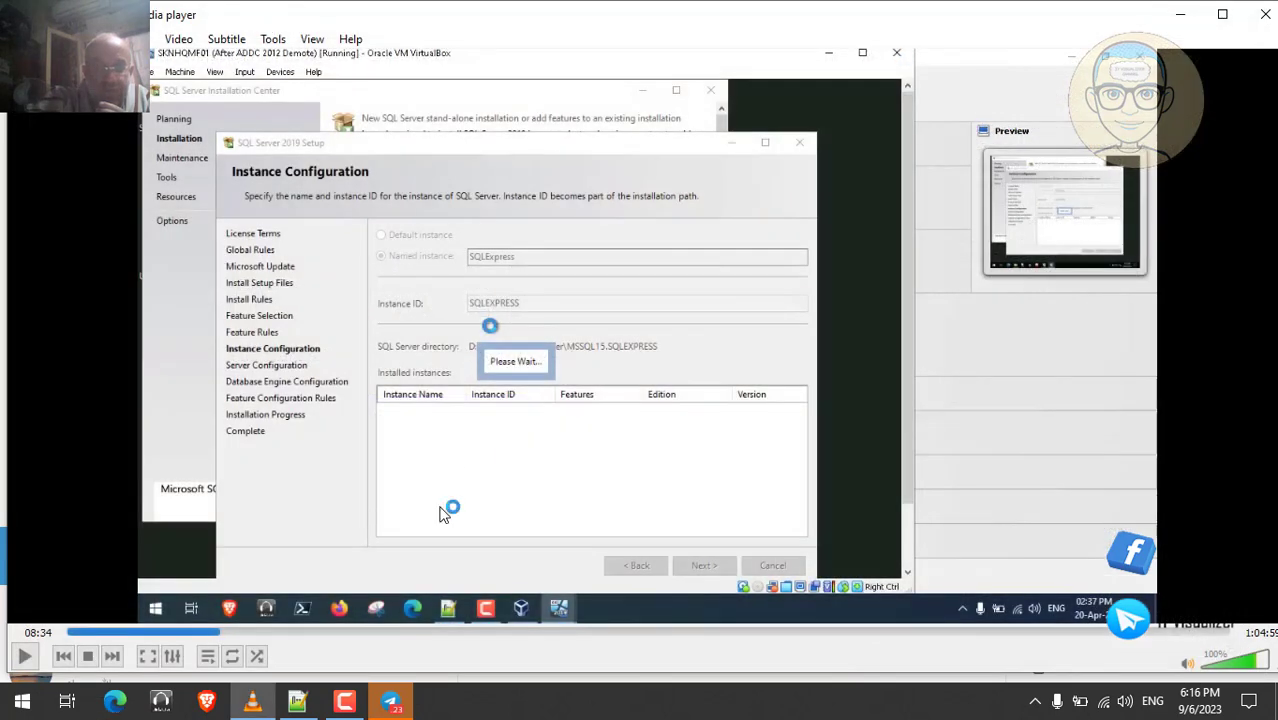
double_click(402, 545)
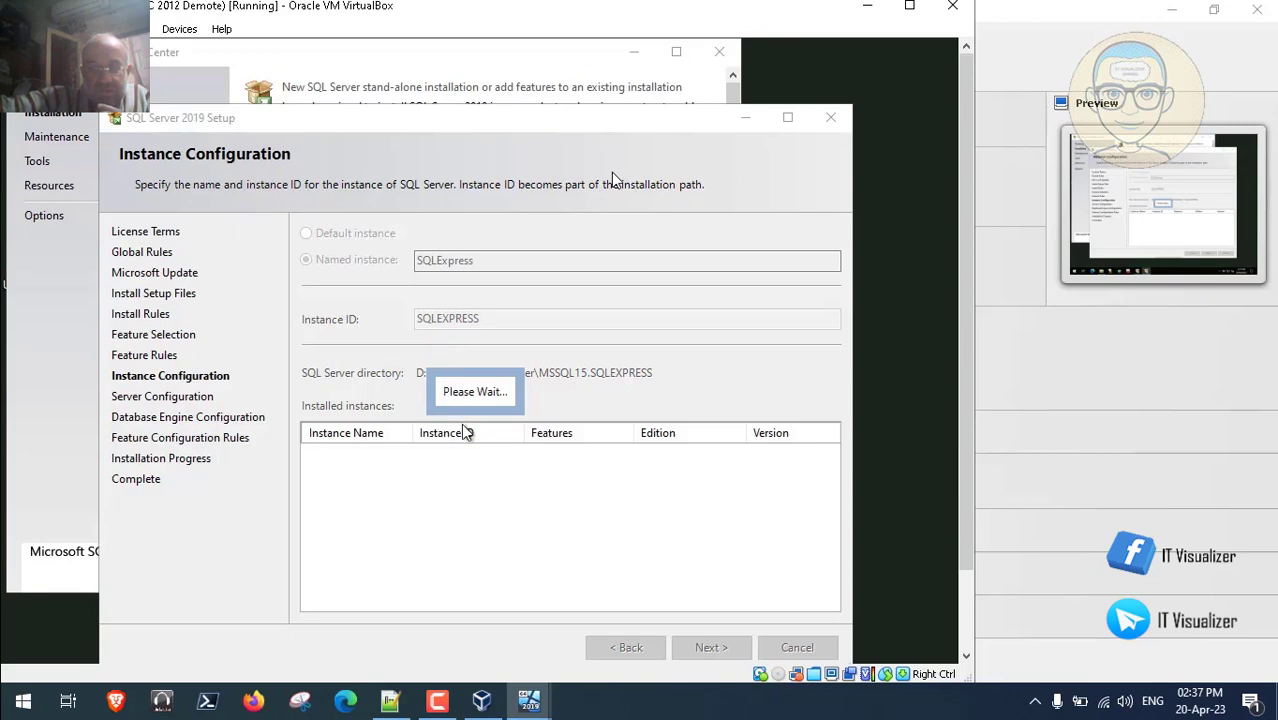
left_click(441, 706)
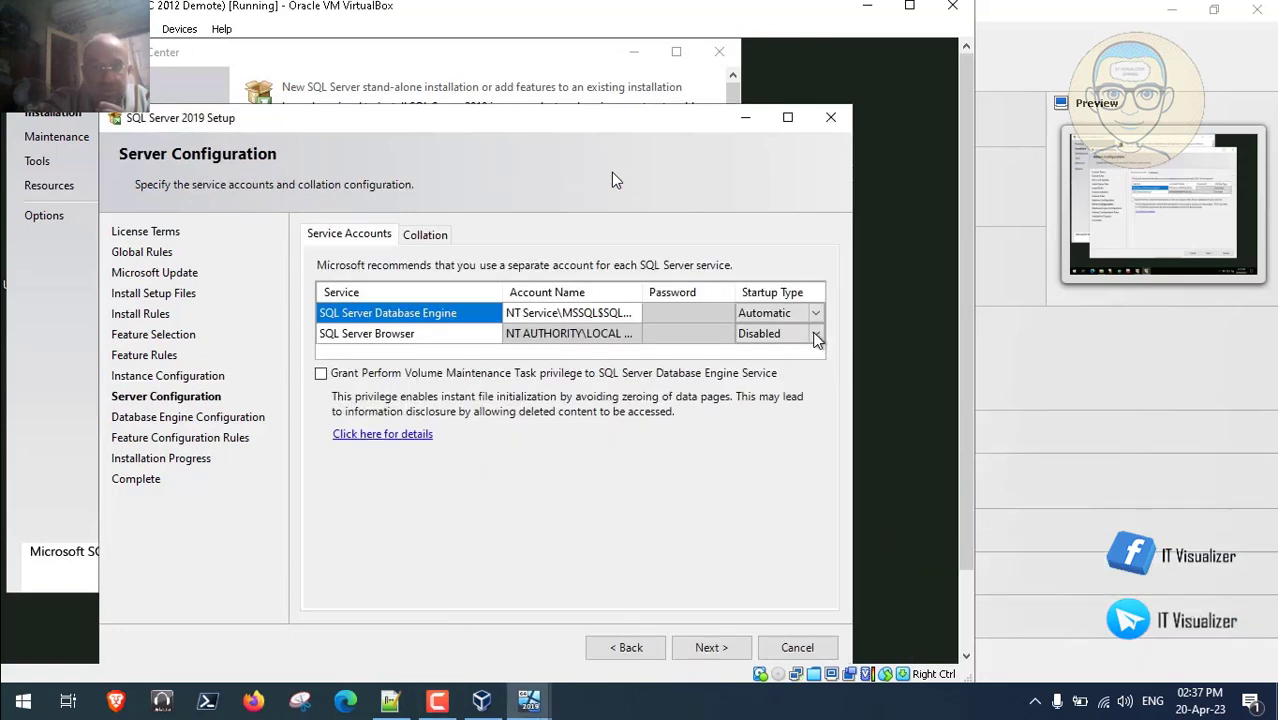
- Play the setup video, pause it on the Startup Type choices, and launch Edge
left_click(817, 337)
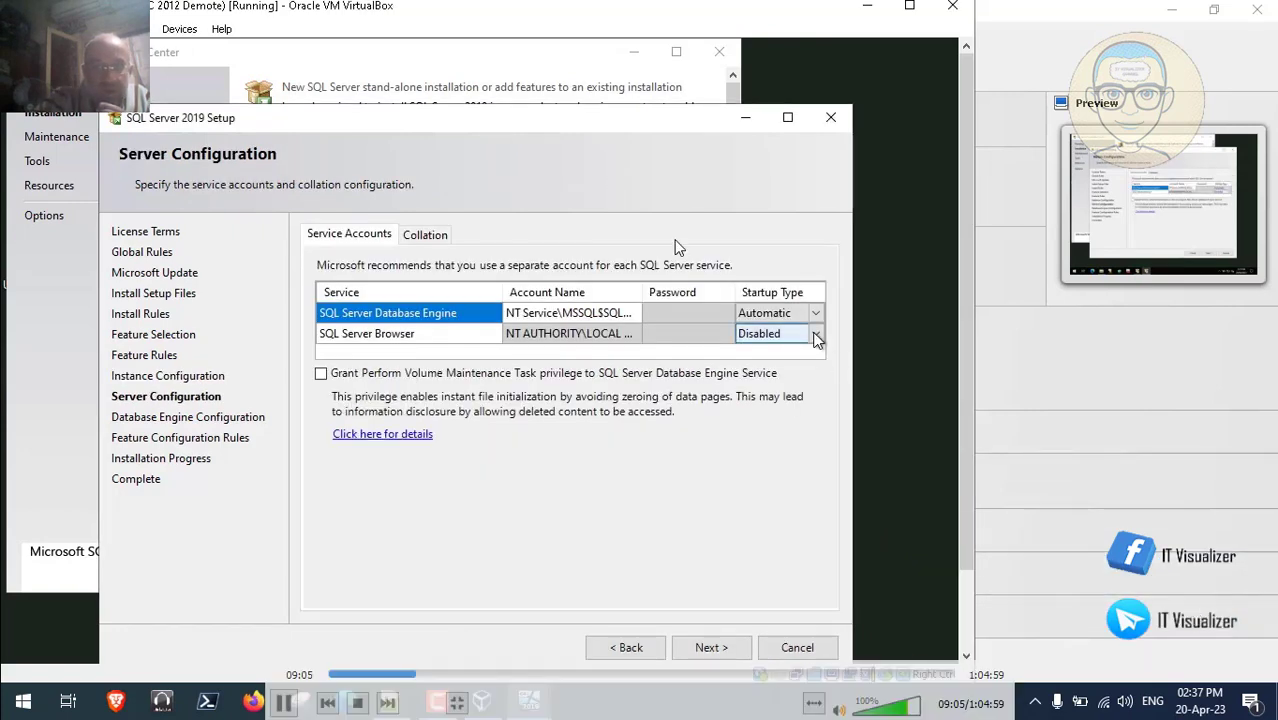
left_click(285, 706)
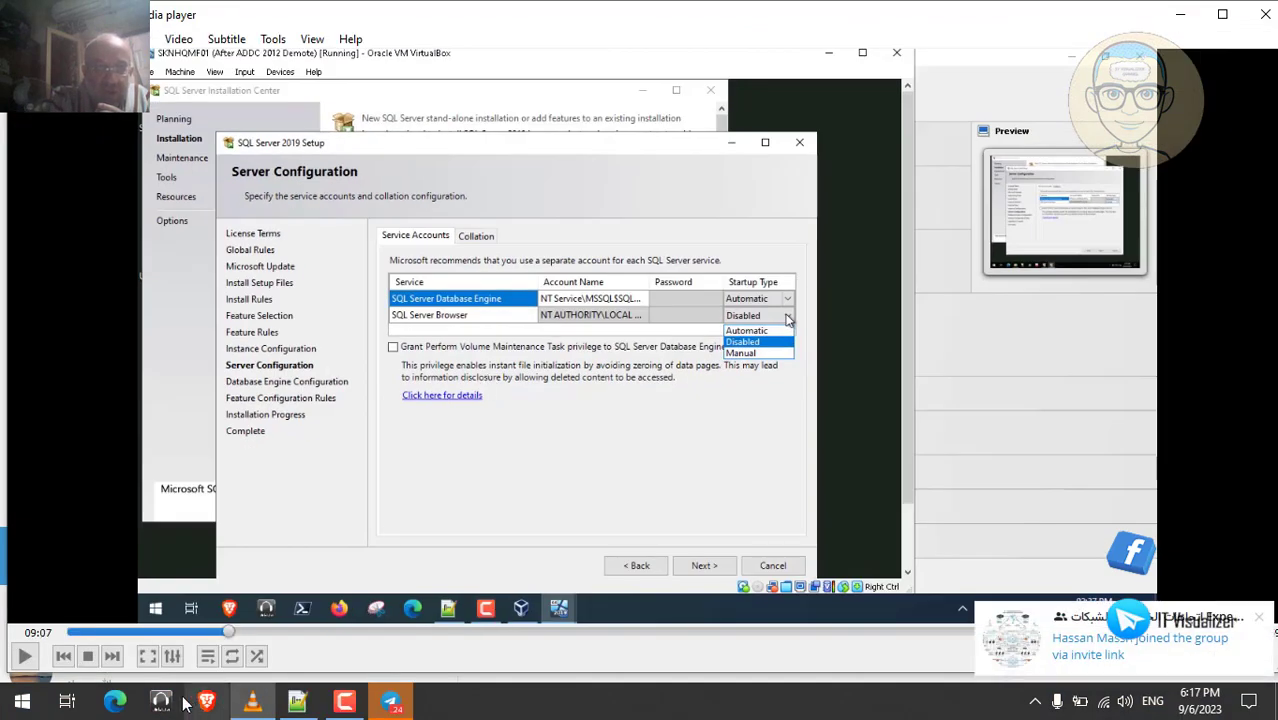
left_click(115, 701)
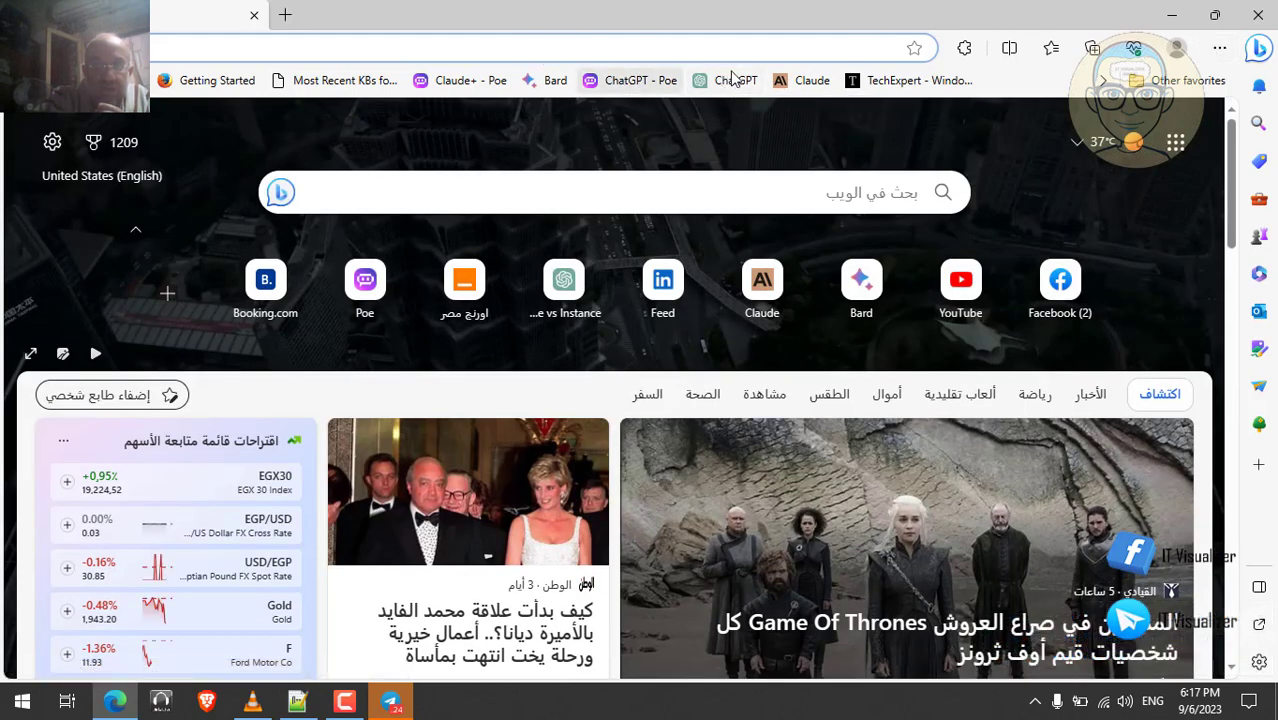
- Open Google Bard from the favorites bar, briefly showing and re-minimising the VLC video
left_click(546, 80)
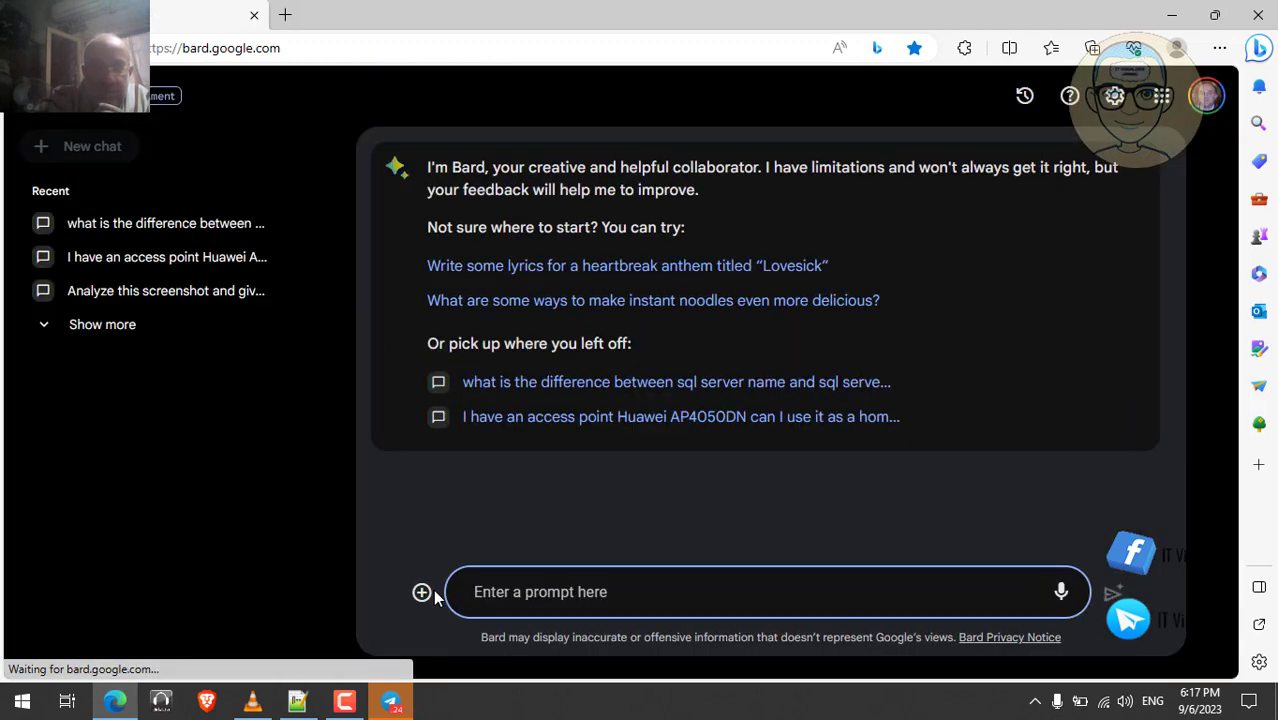
left_click(253, 703)
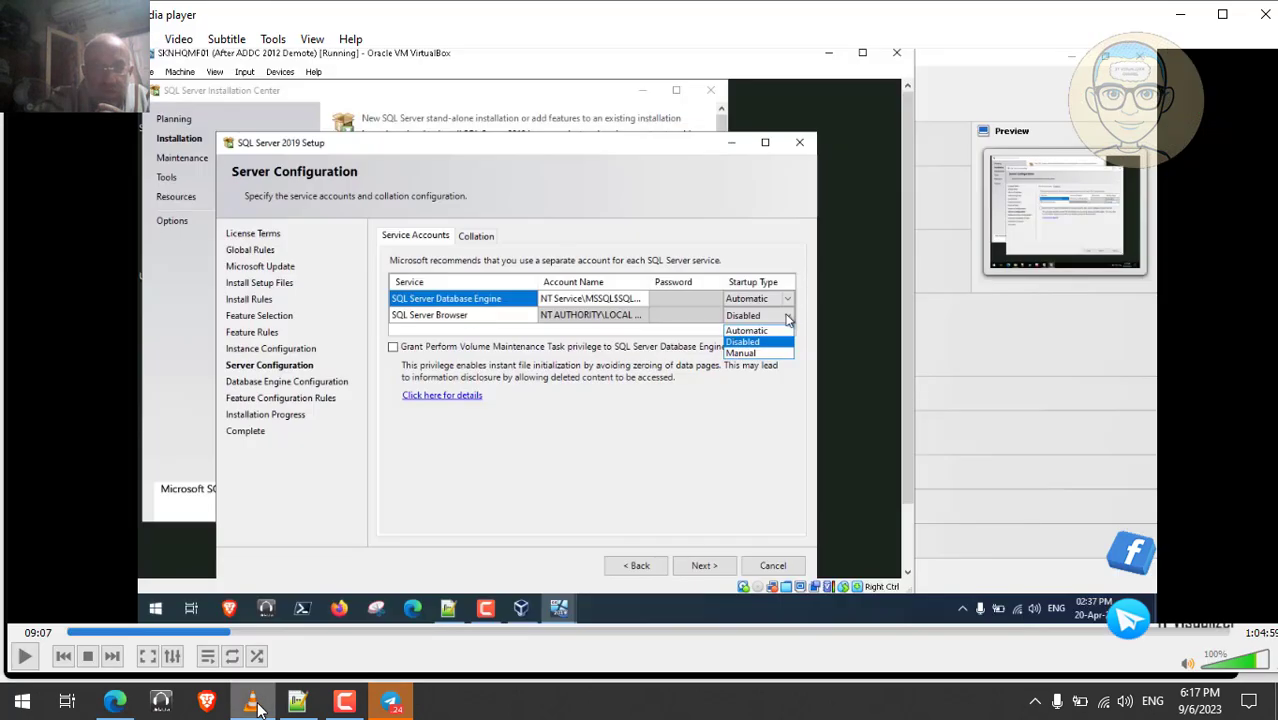
left_click(253, 703)
- Type 'what is sql serverr database engine service and what does it do ?' into Bard's prompt, then show VLC
left_click(505, 592)
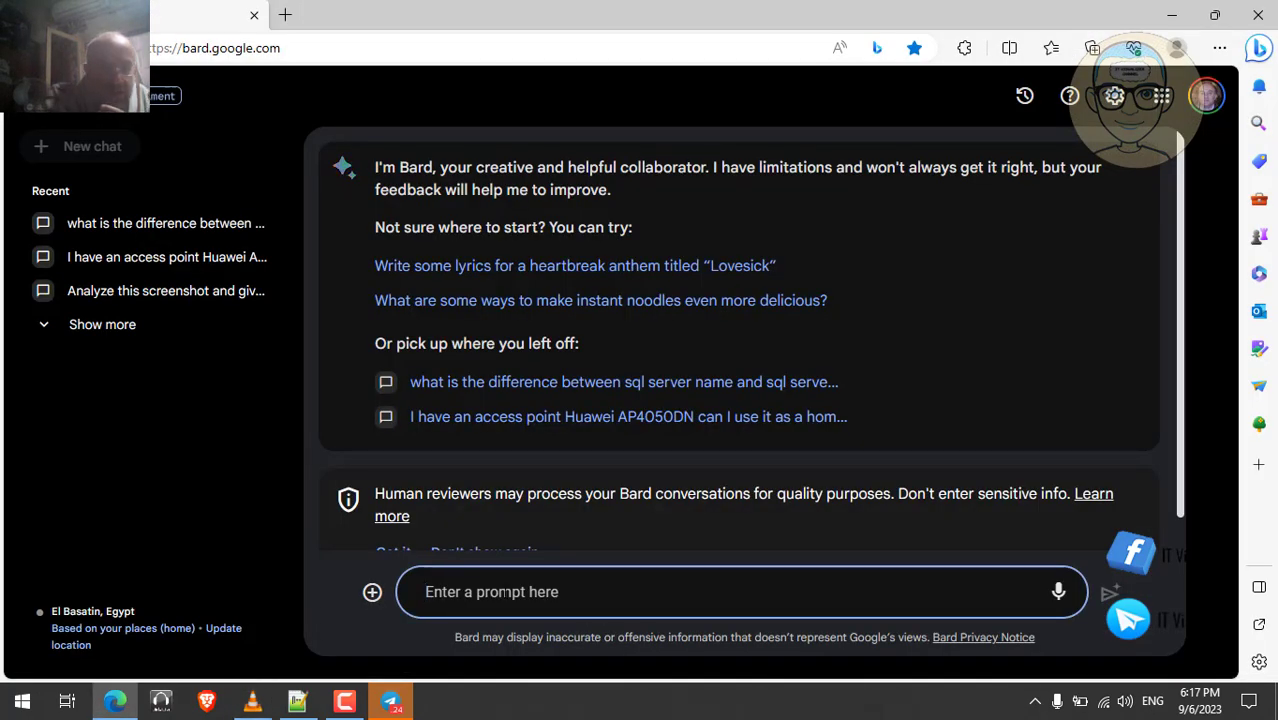
type("what")
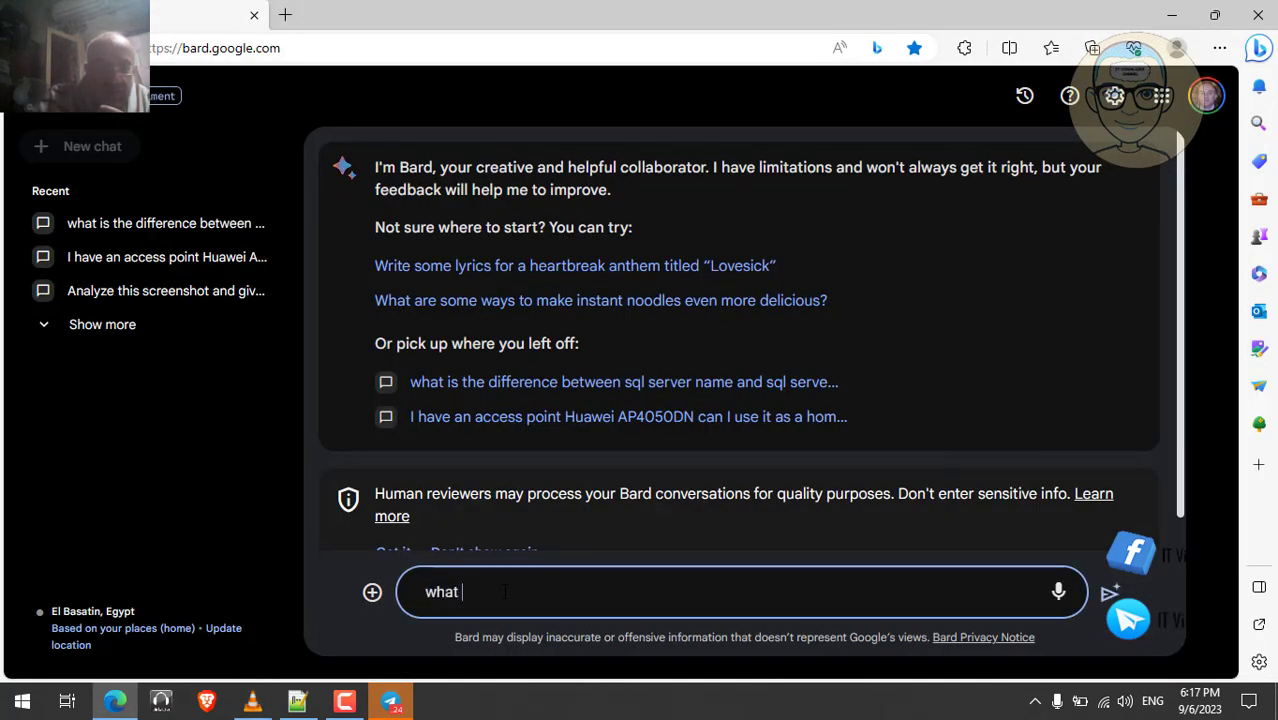
type(" is sql serve")
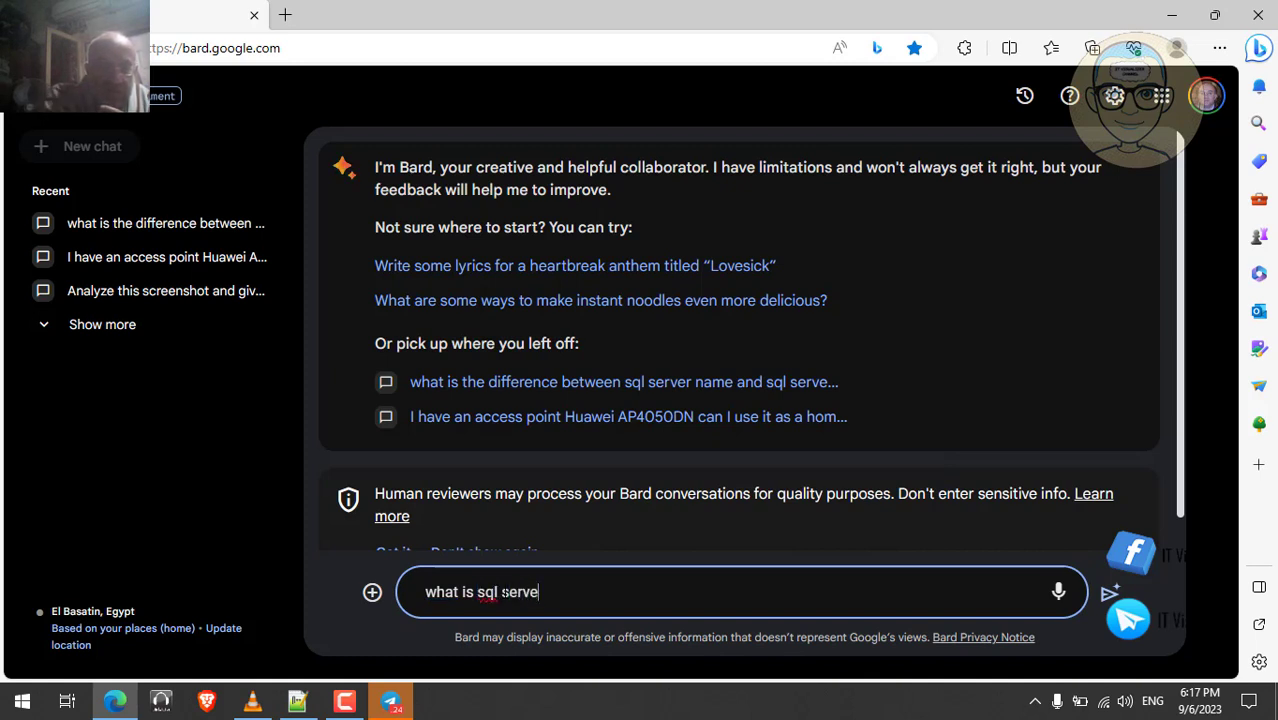
type("rr")
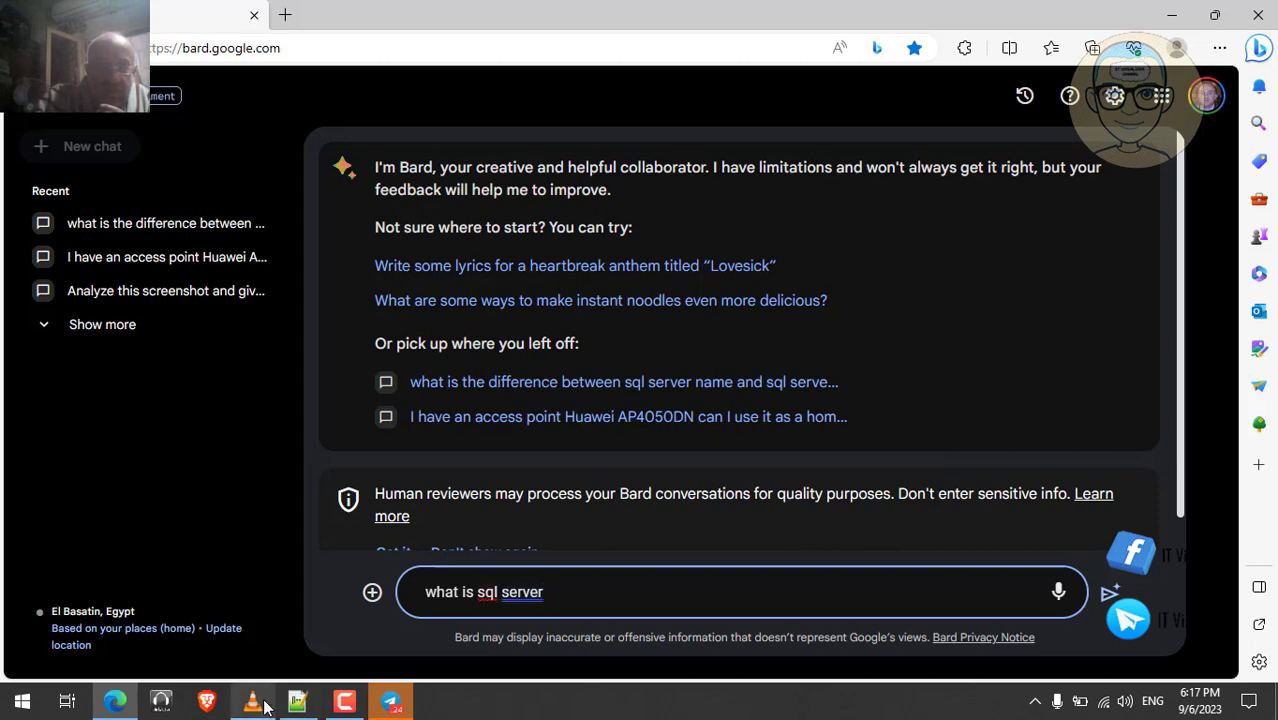
left_click(265, 705)
left_click(265, 705)
type("data")
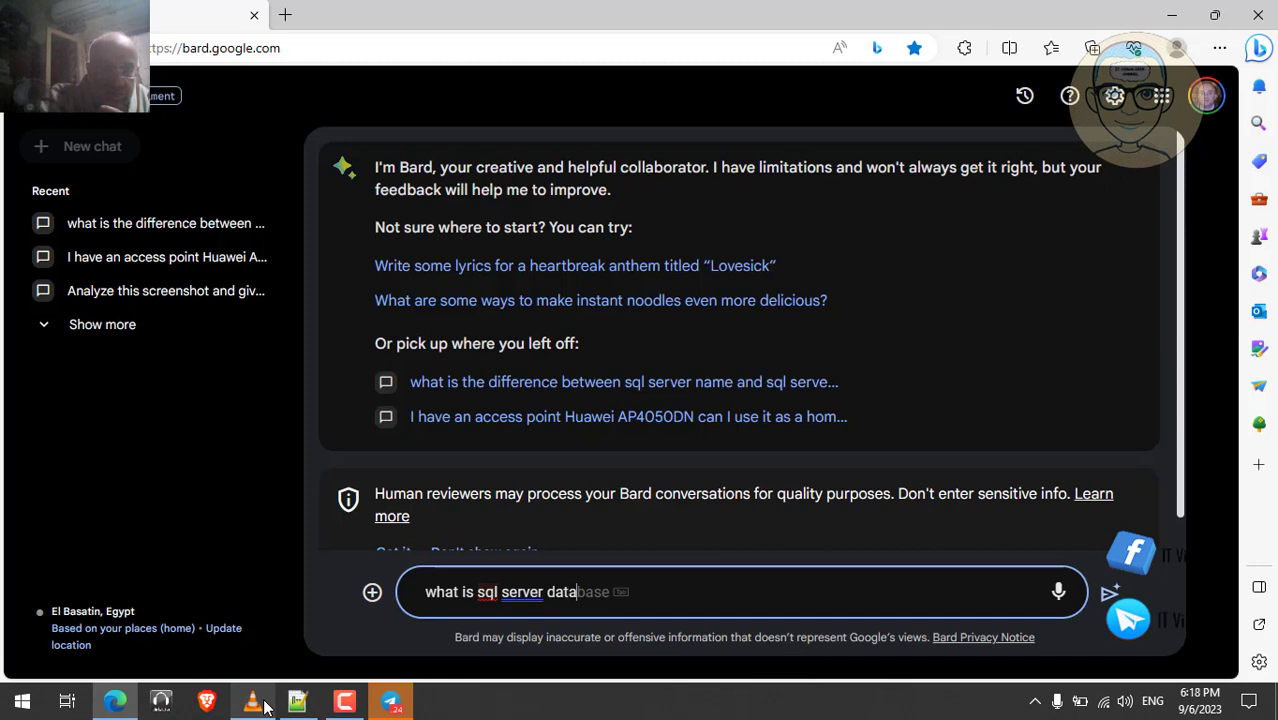
type("base e")
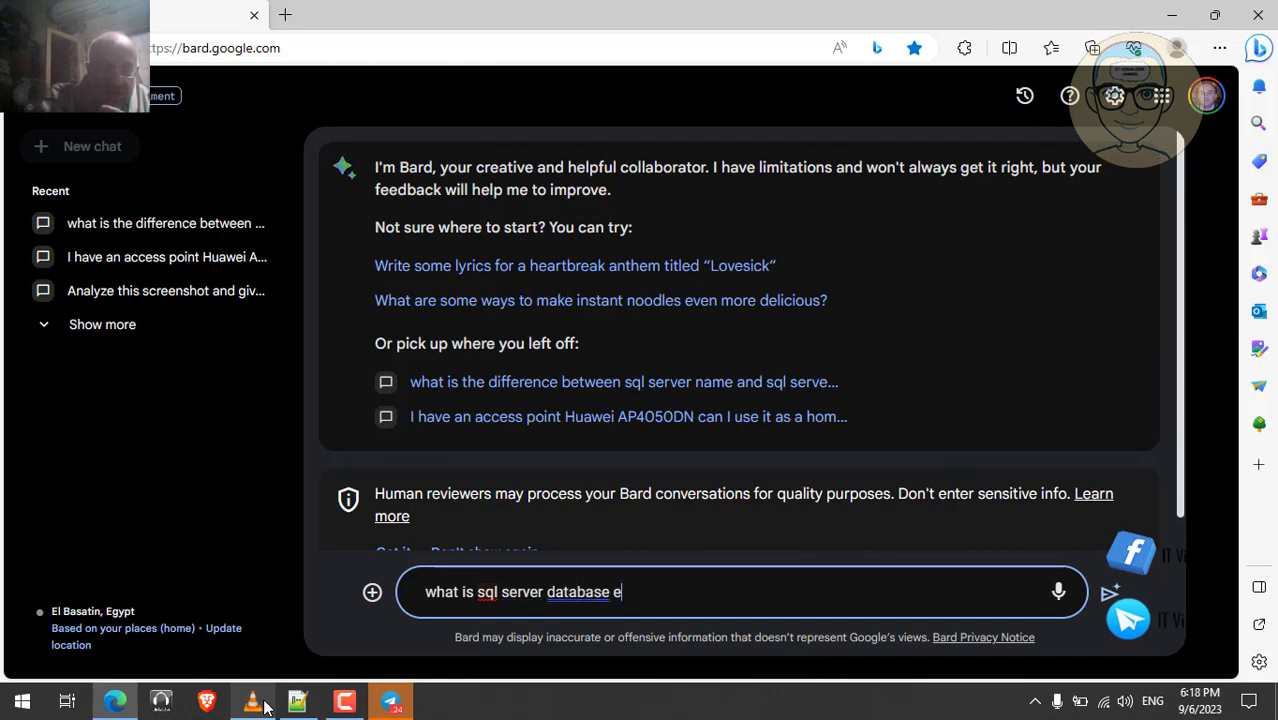
type("ngine s")
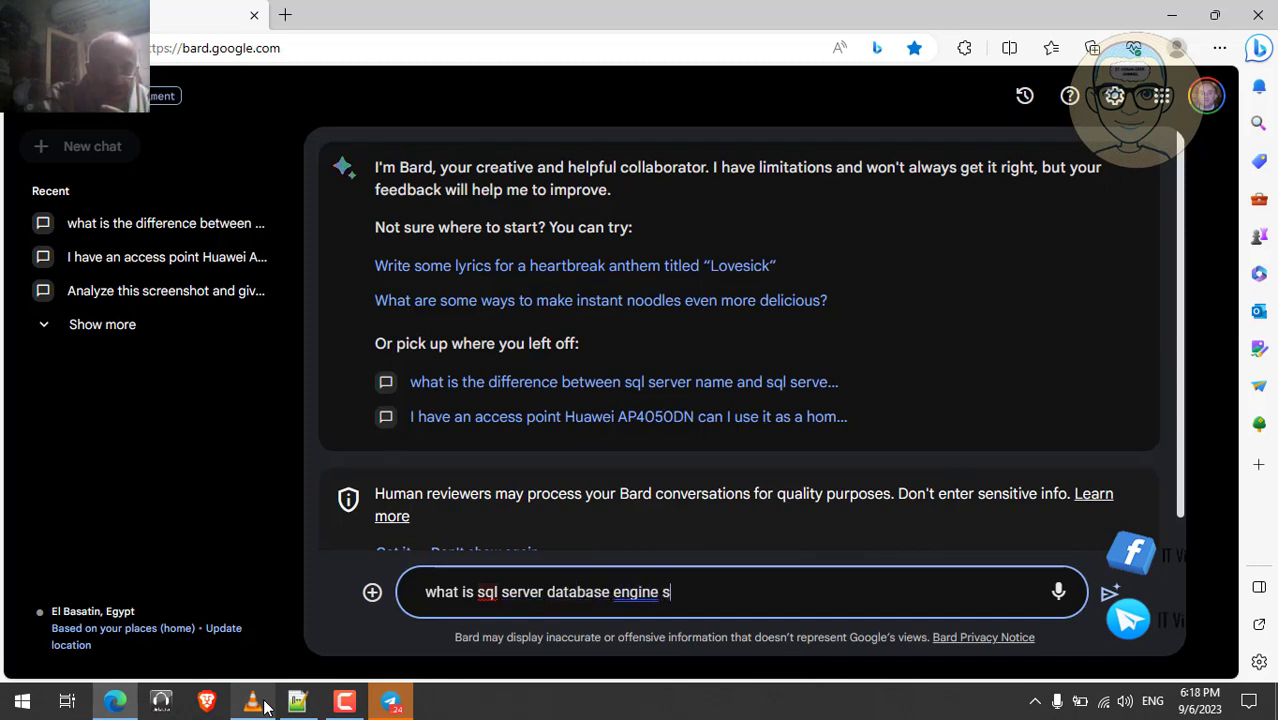
type("ervice and what")
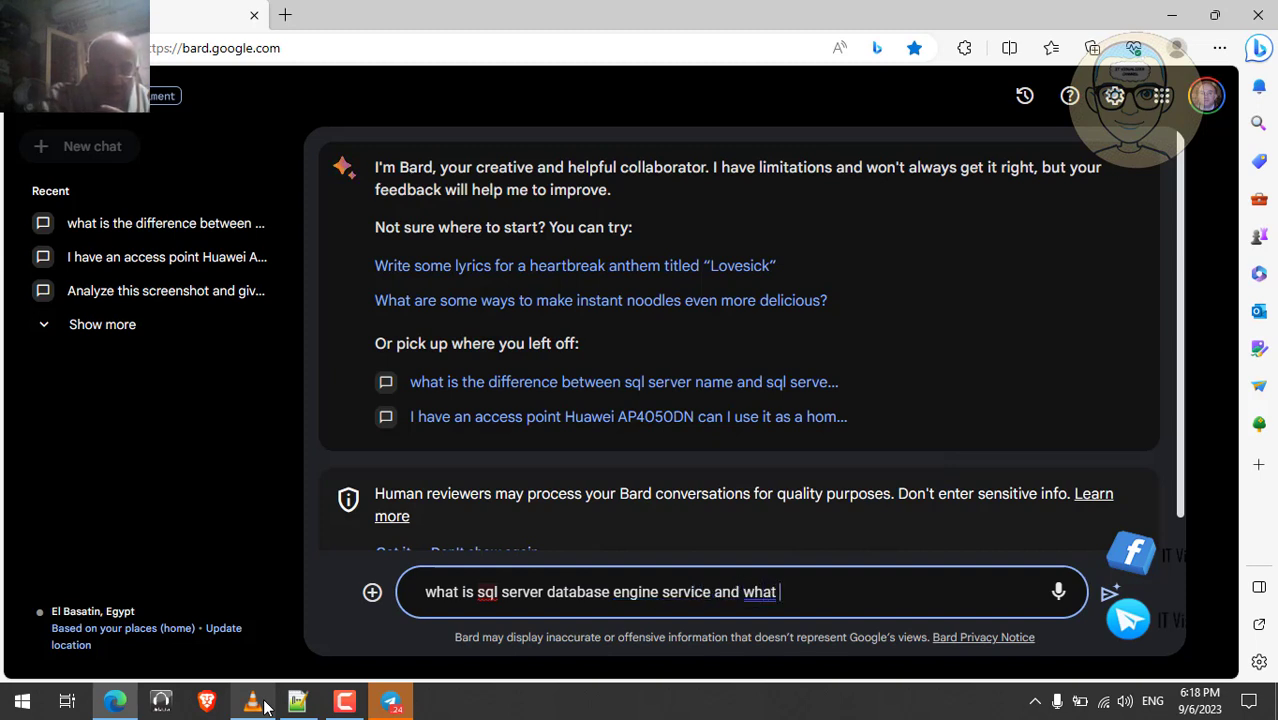
type(" does it do")
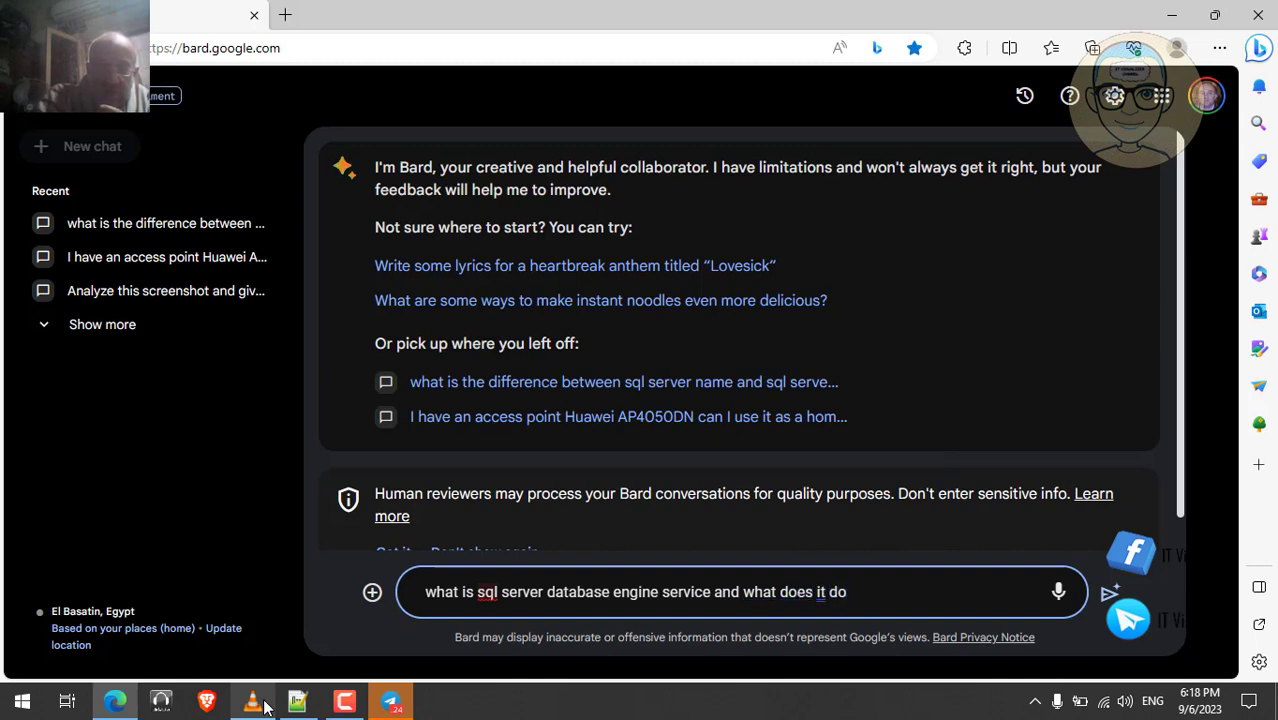
type(" ?")
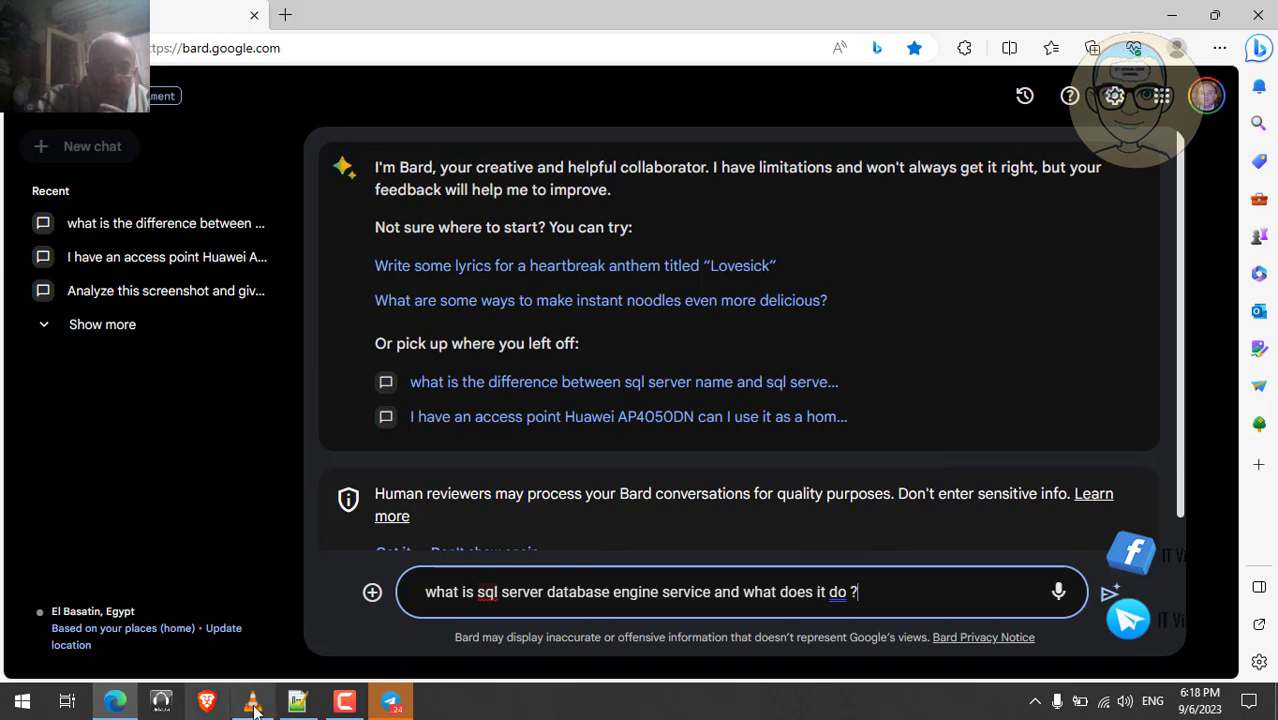
left_click(253, 704)
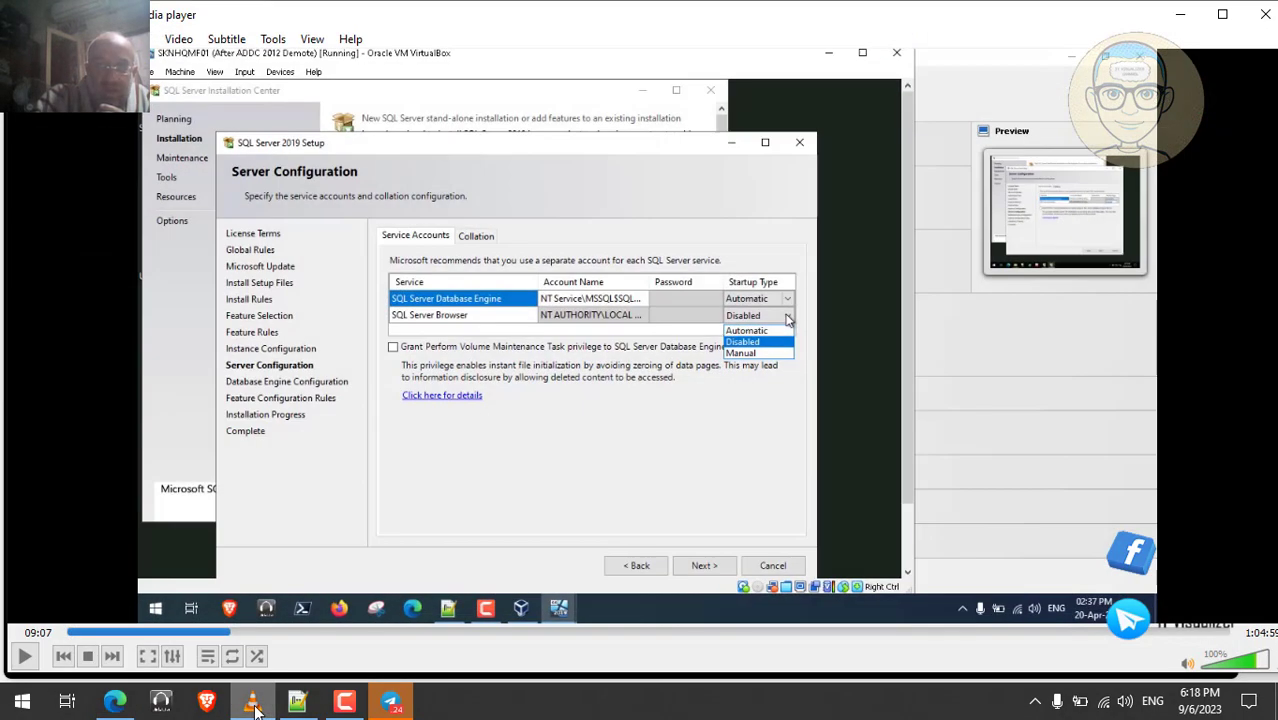
- Append 'and what id i check grant voluue maintence task priveildge to it , what does that mean?' to the prompt
left_click(253, 704)
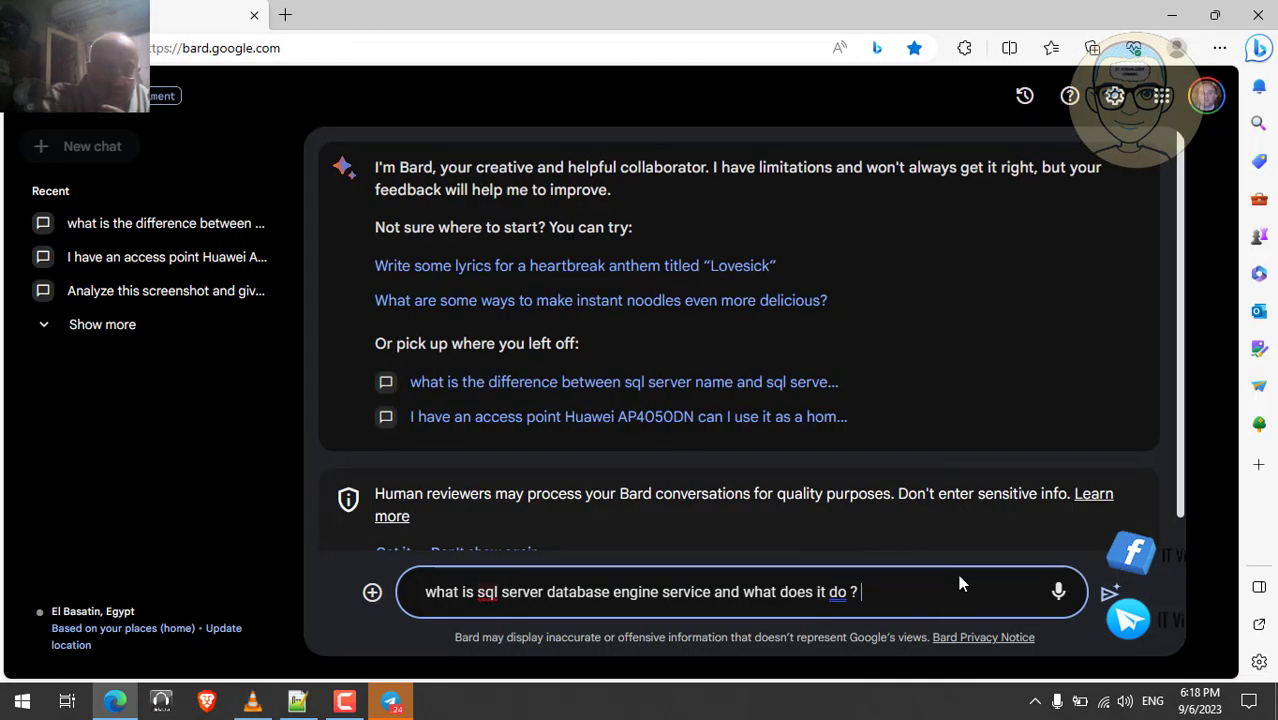
type("and ")
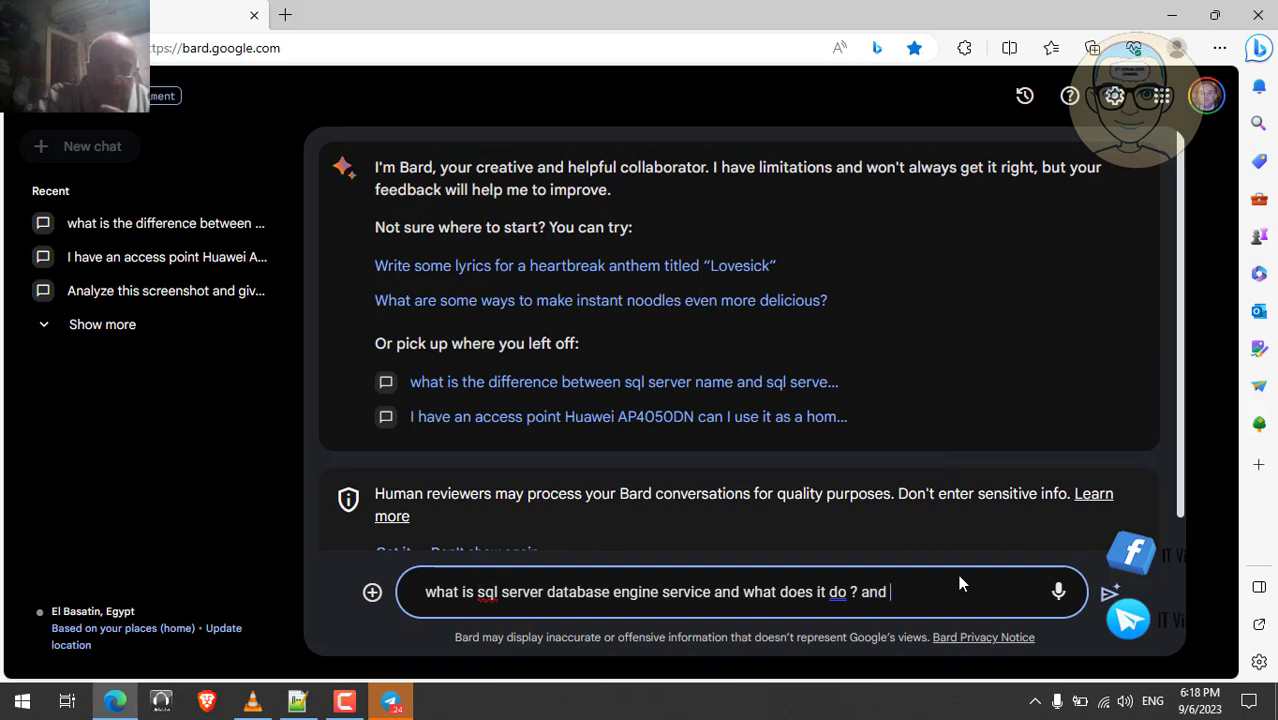
type("wha")
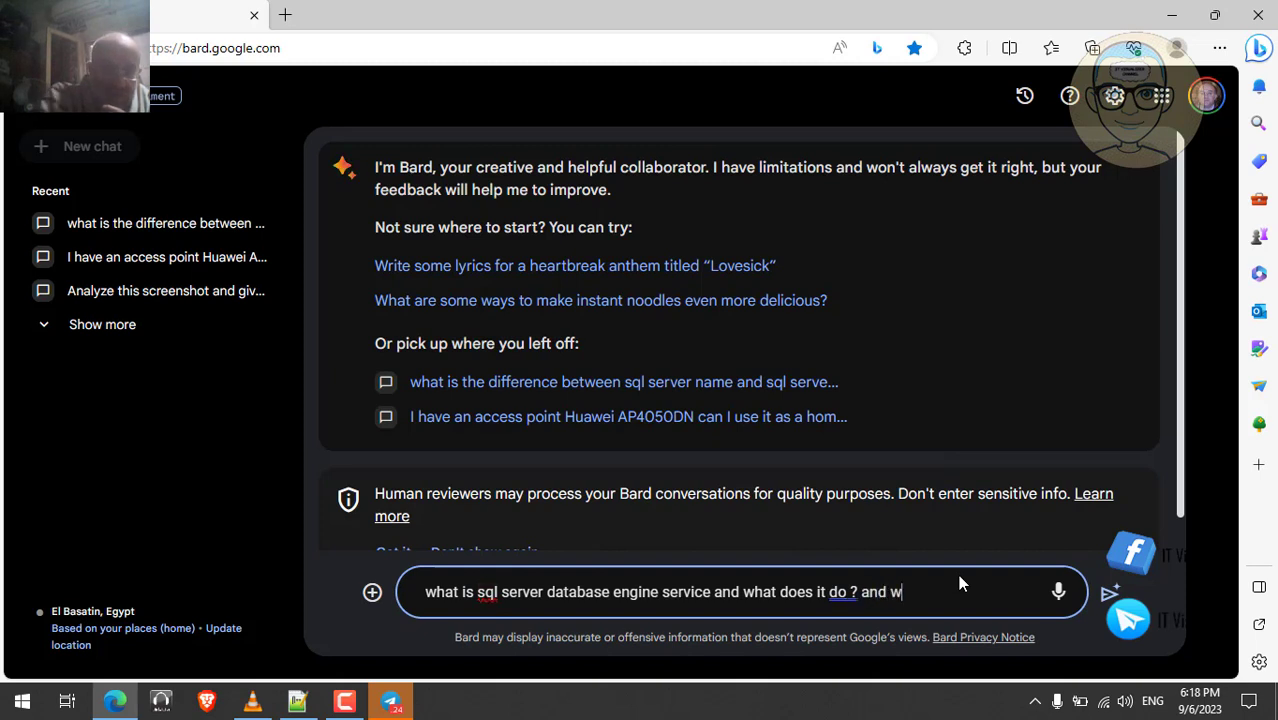
type("t i")
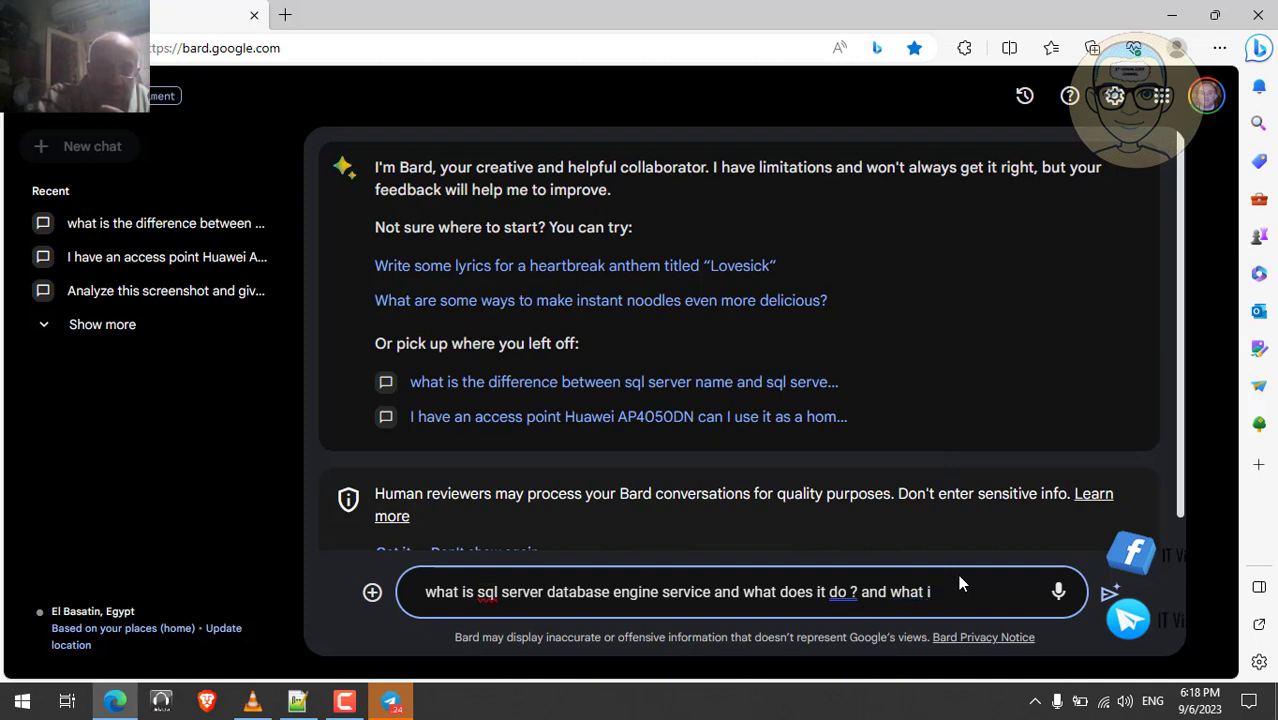
type("d i check gra")
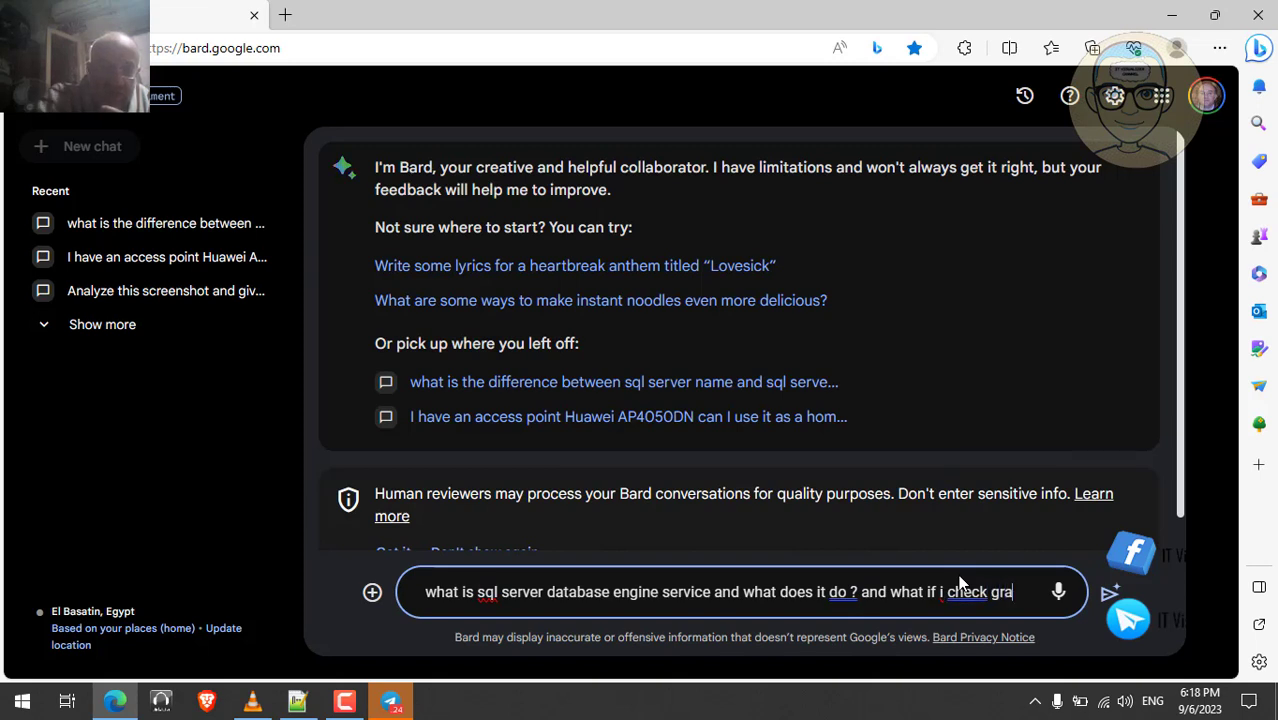
type("nt vol")
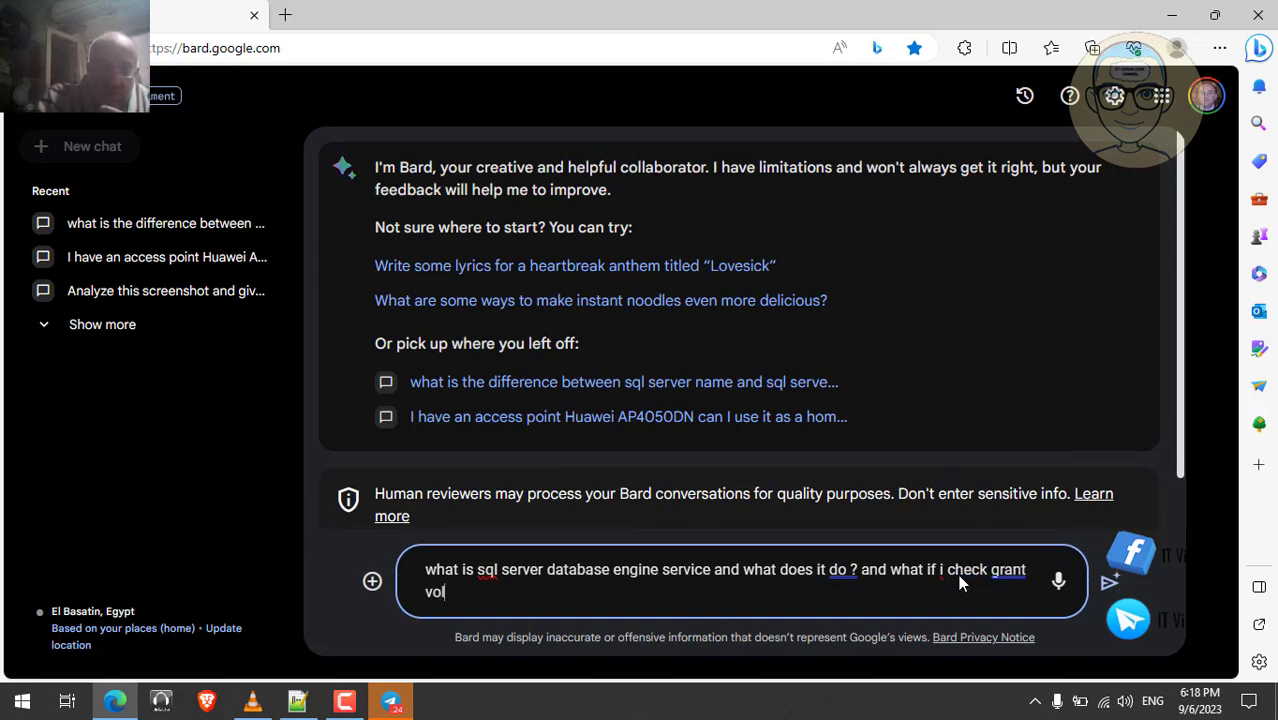
type("uu")
type("e")
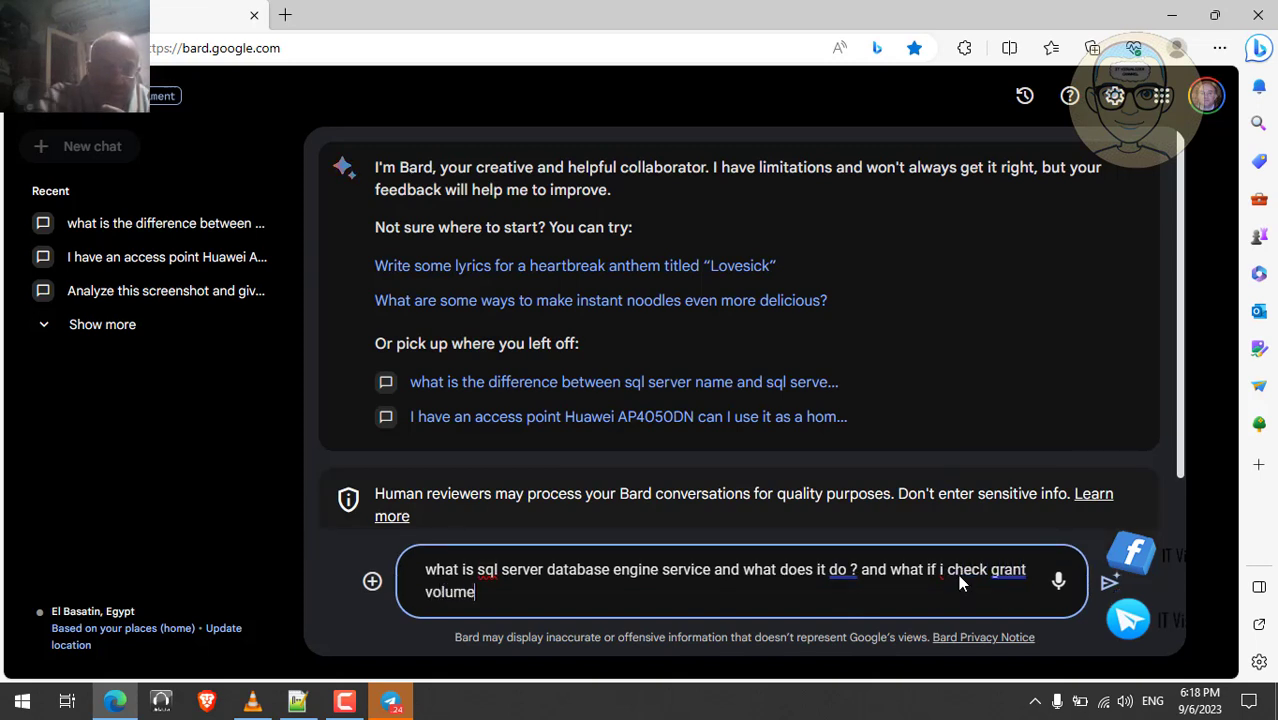
left_click(253, 703)
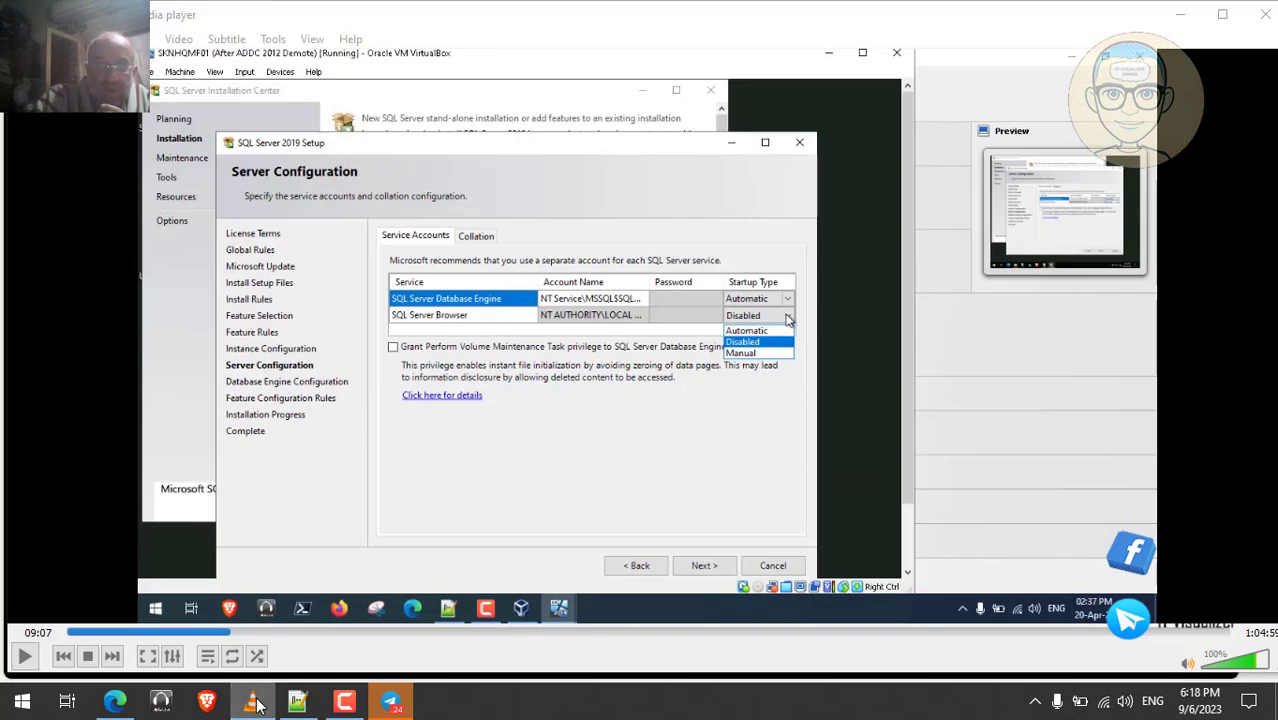
left_click(254, 703)
type("ma")
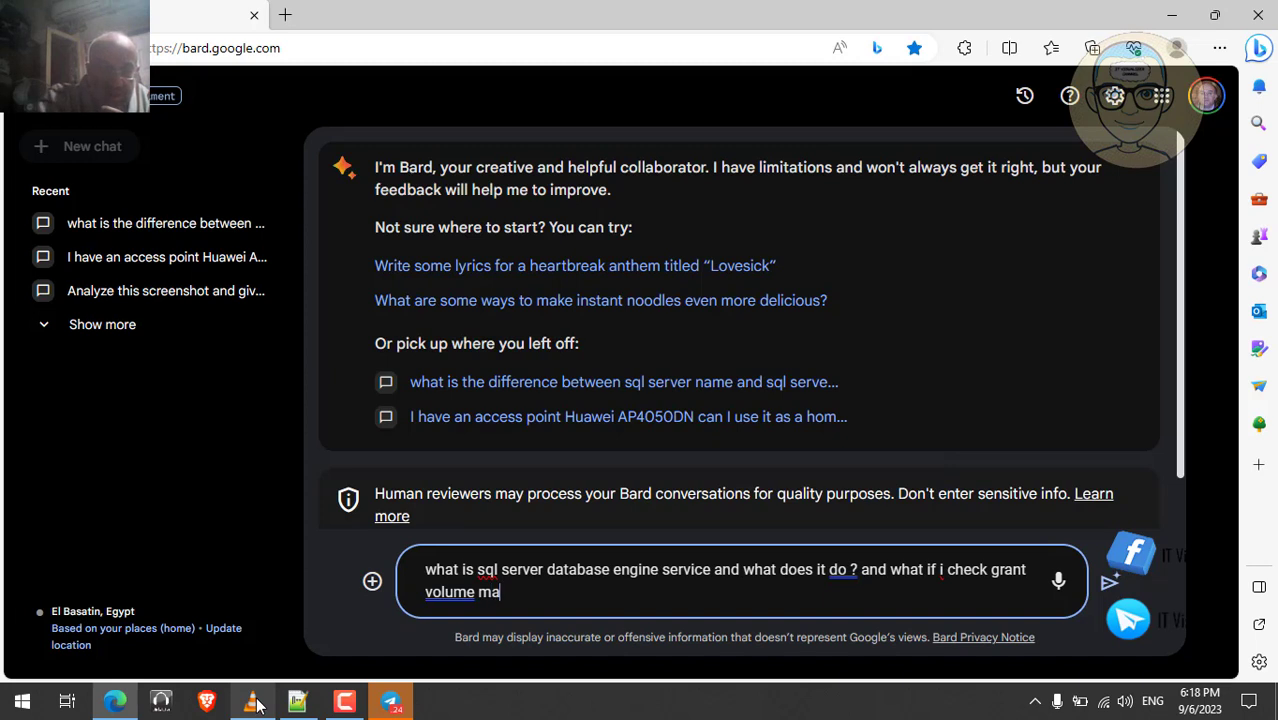
type("intence ")
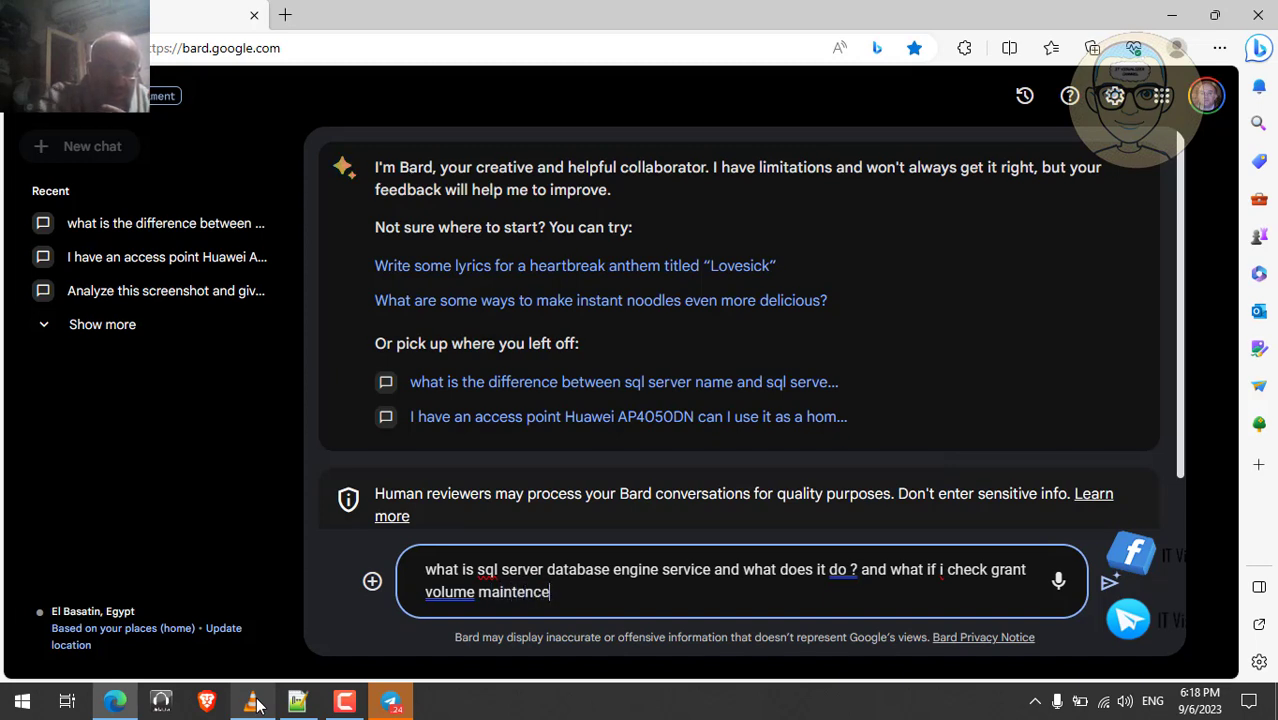
type("task ")
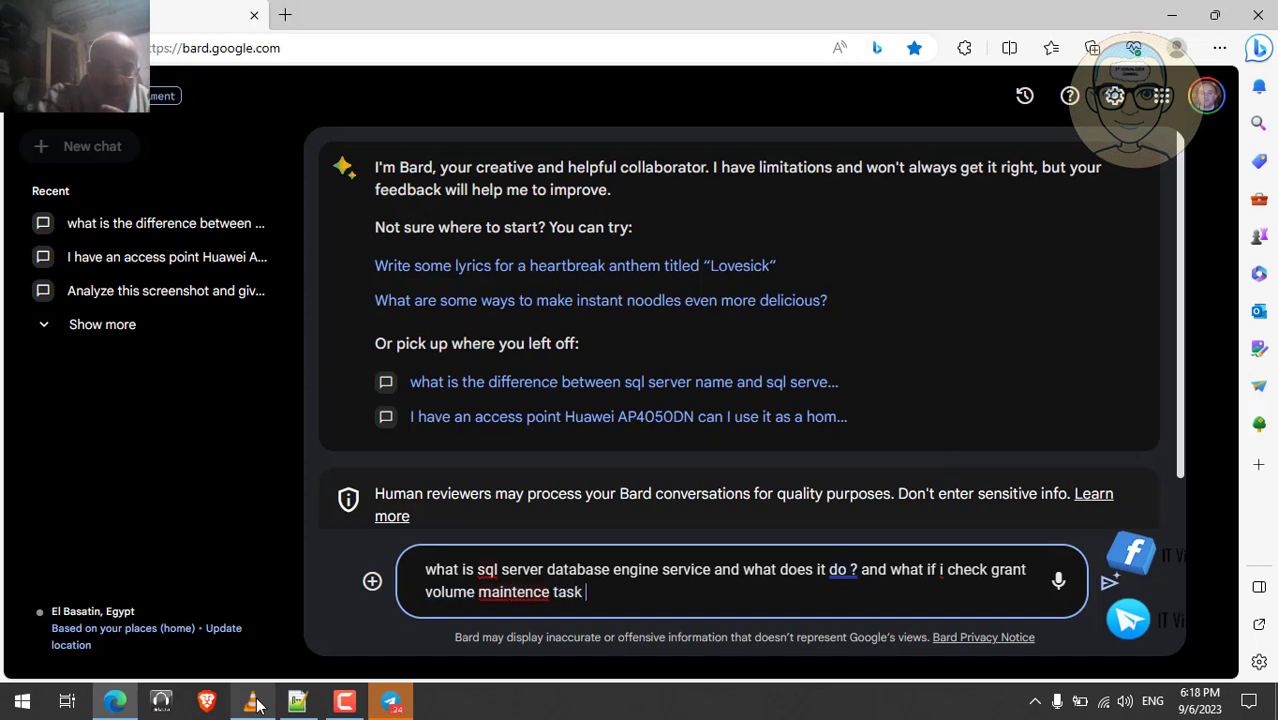
type("pre")
key("BackSpace")
type("iveildge")
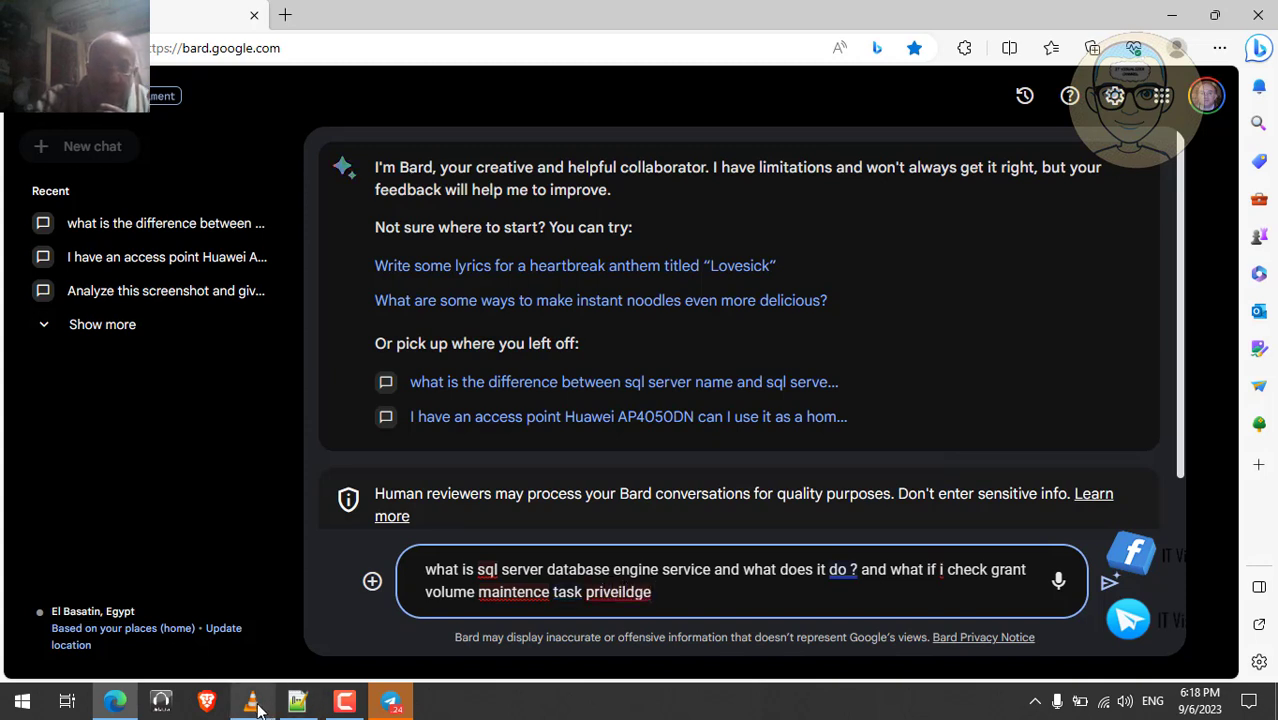
left_click(257, 707)
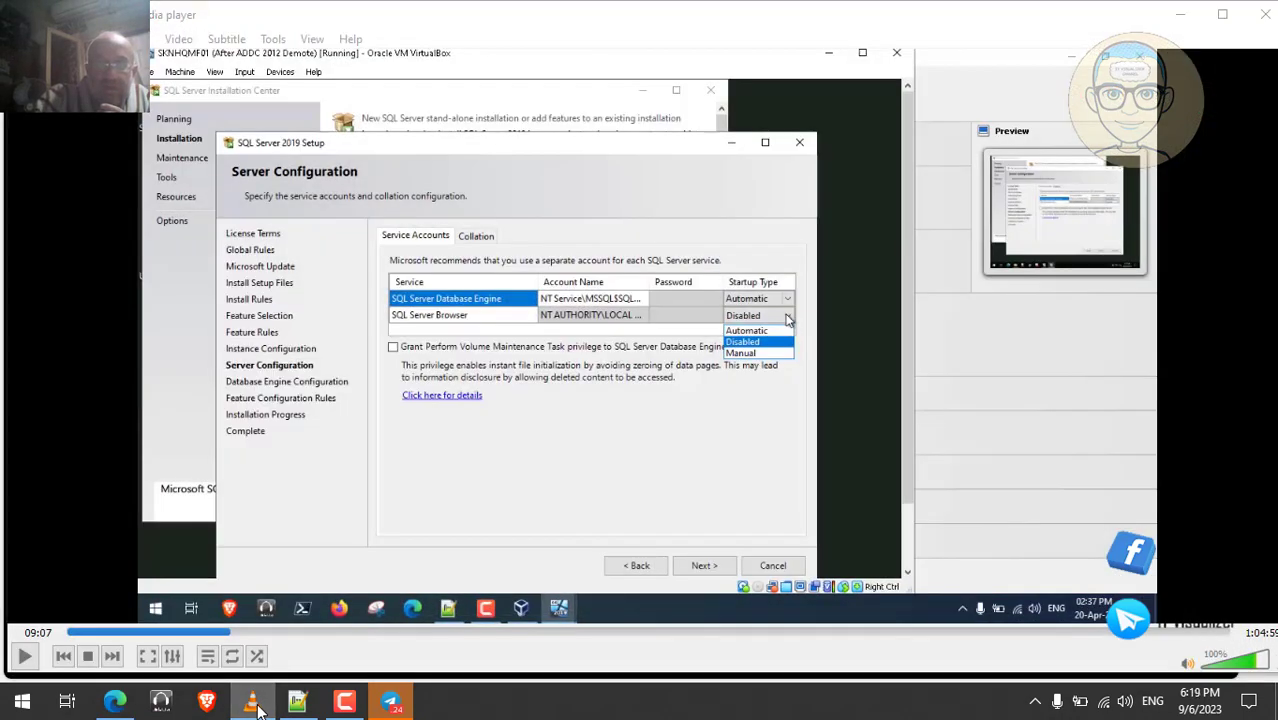
left_click(257, 707)
type("to it")
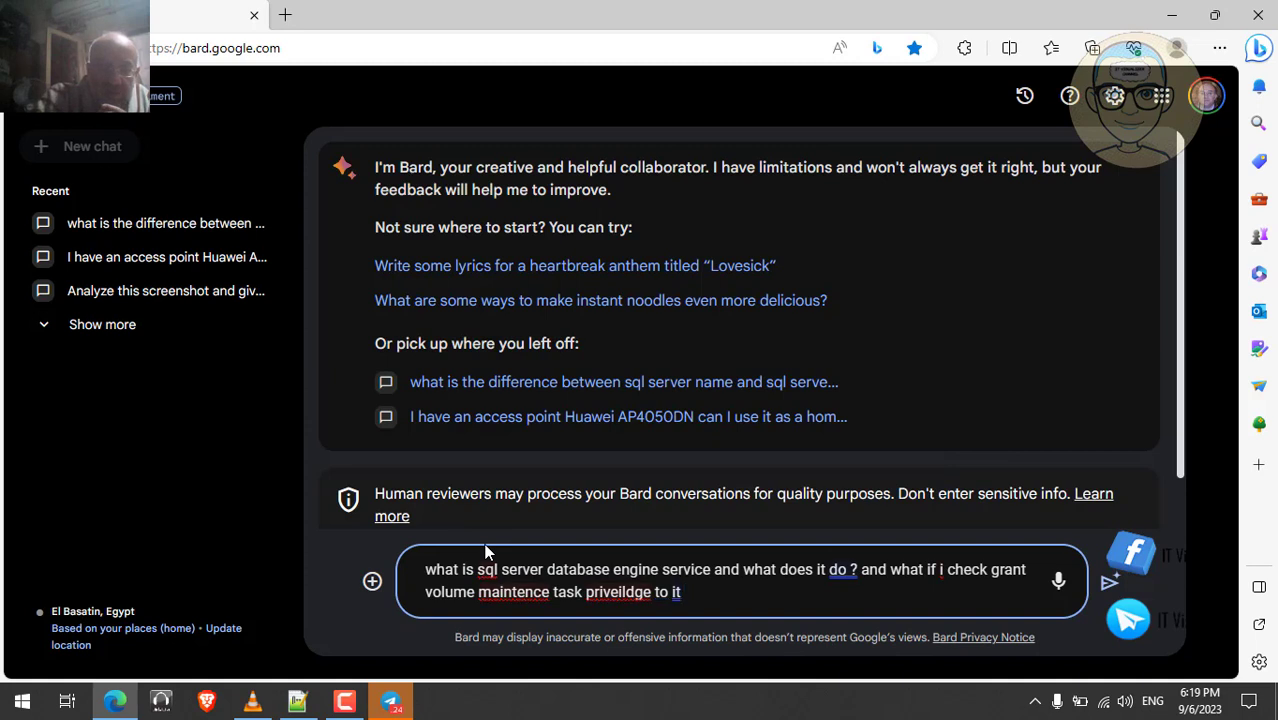
type(" , what ")
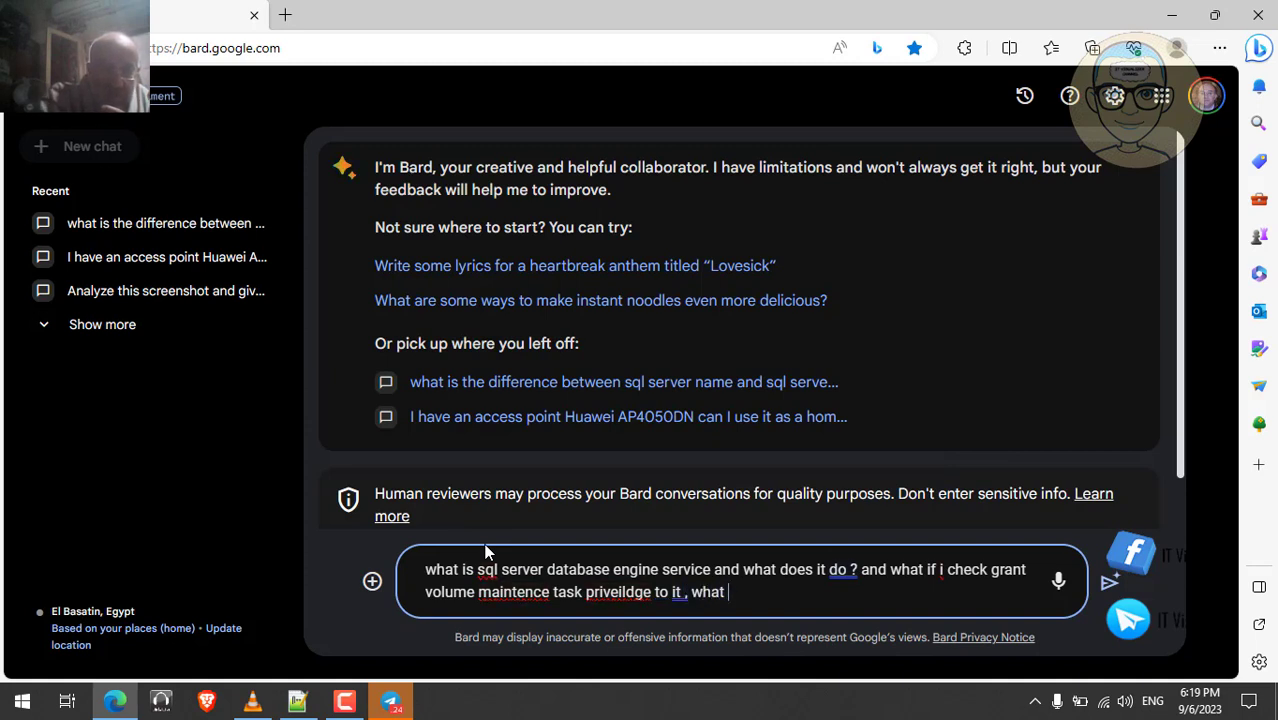
type("does t")
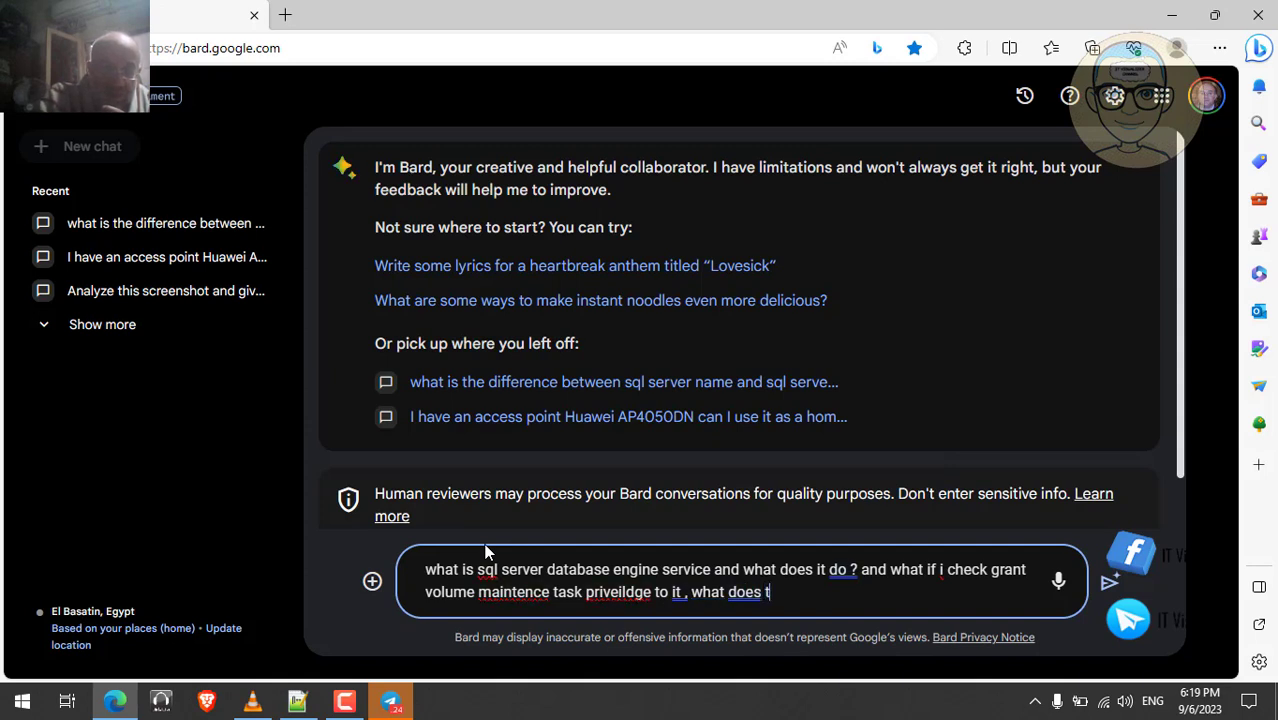
type("hat me")
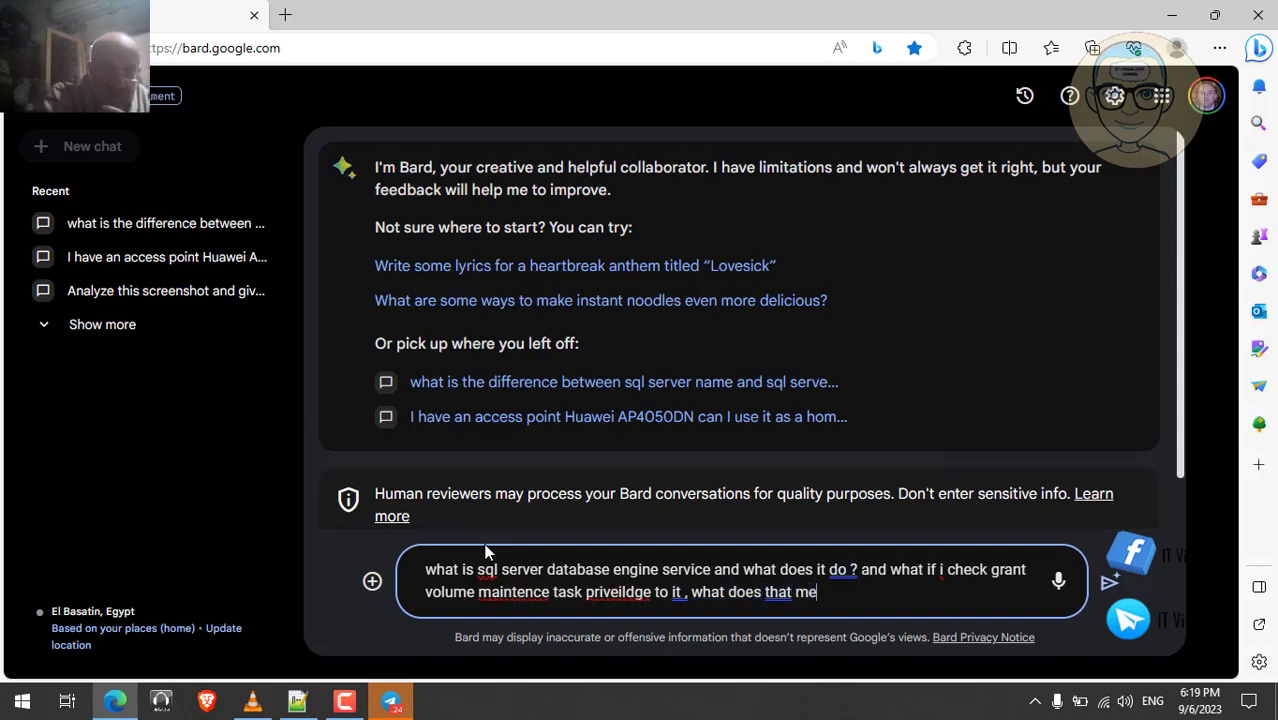
type("an?")
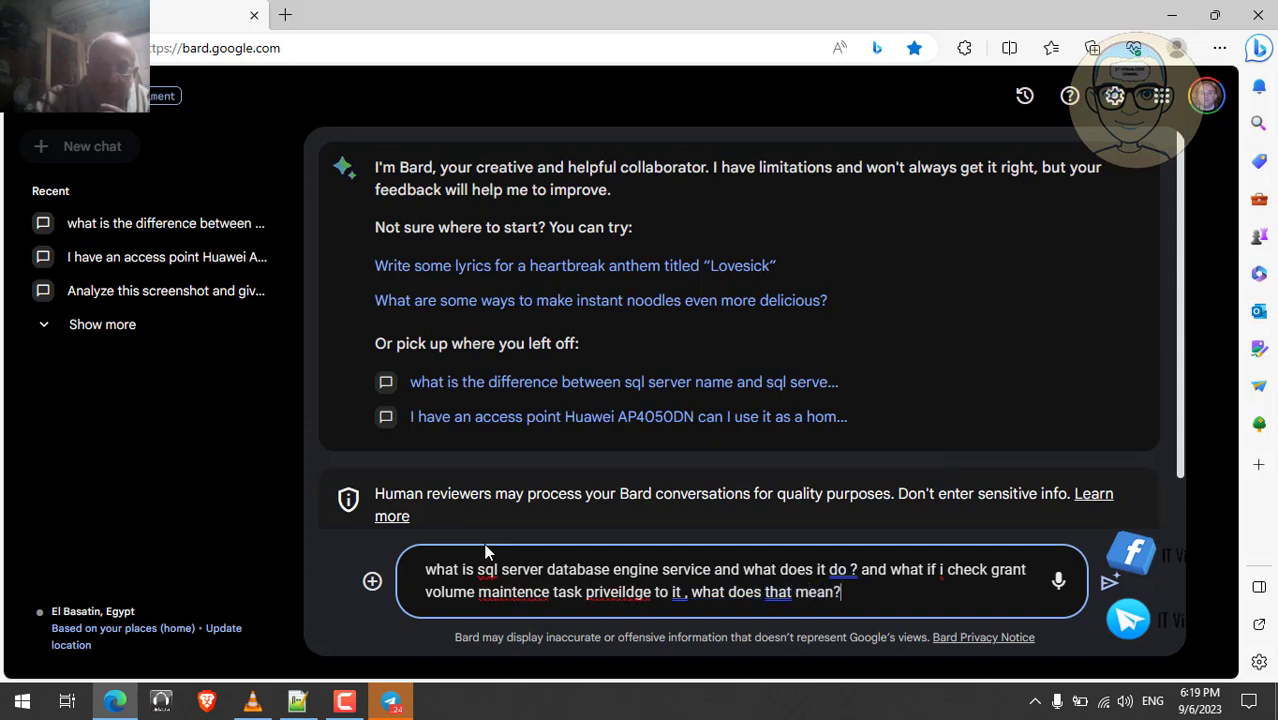
- Correct 'maintence' and 'priveildge' using spelling suggestions, then submit the question to Bard
right_click(513, 591)
mouse_move(470, 374)
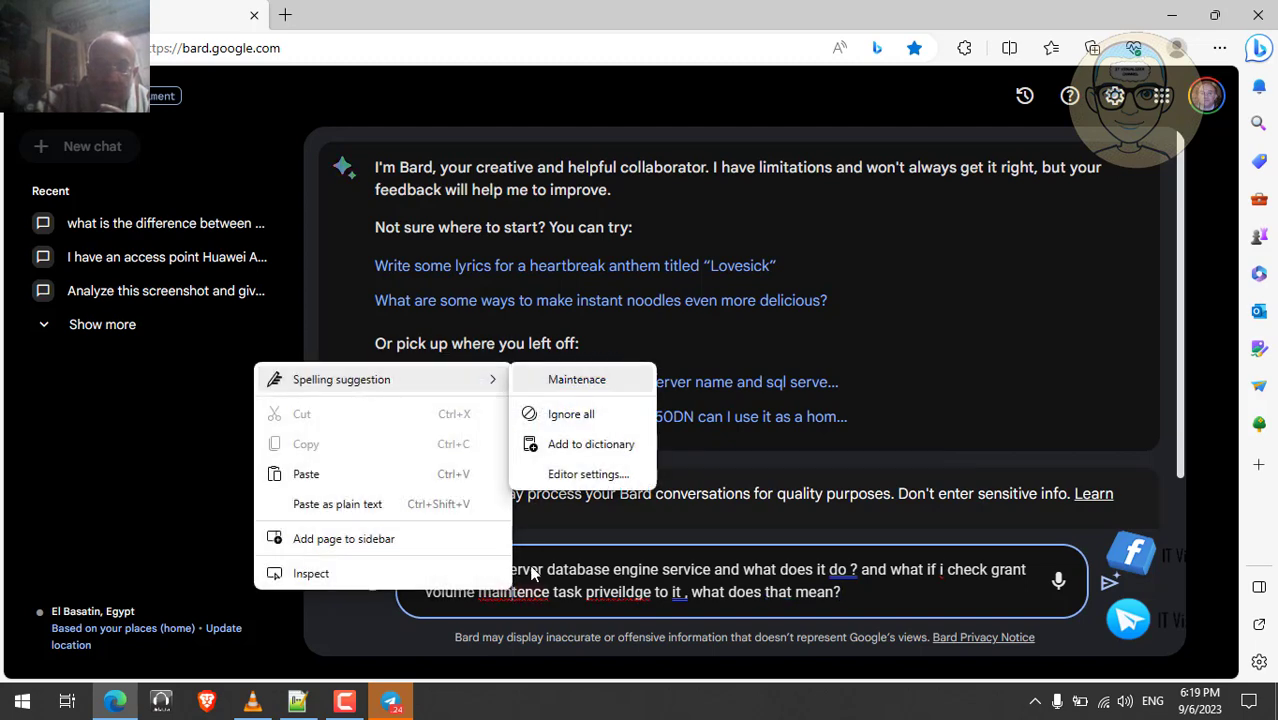
left_click(575, 375)
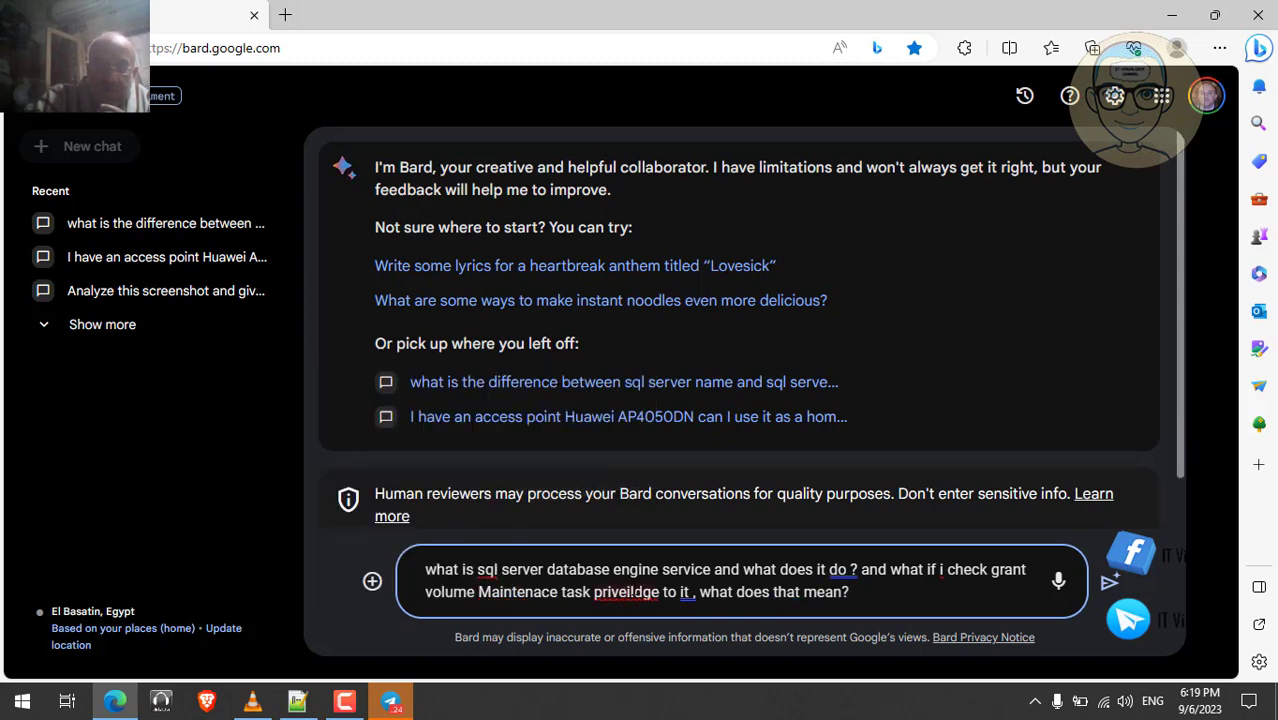
right_click(636, 591)
left_click(689, 377)
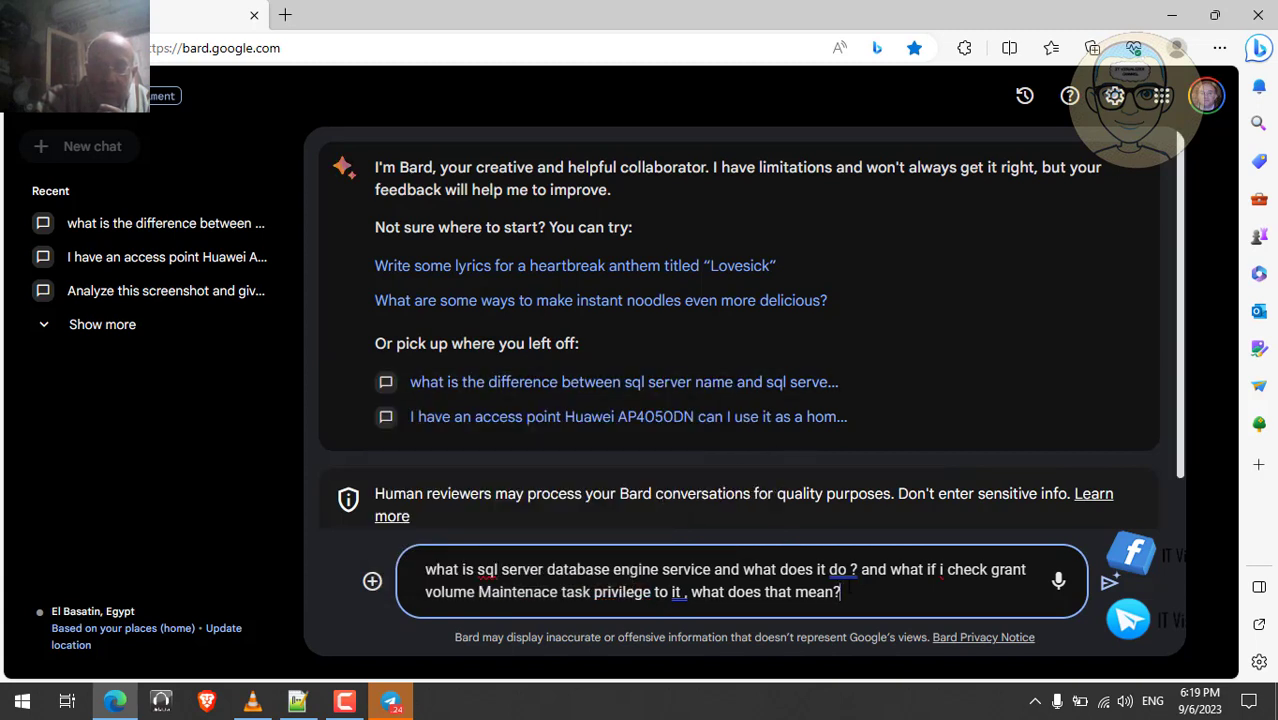
key("Return")
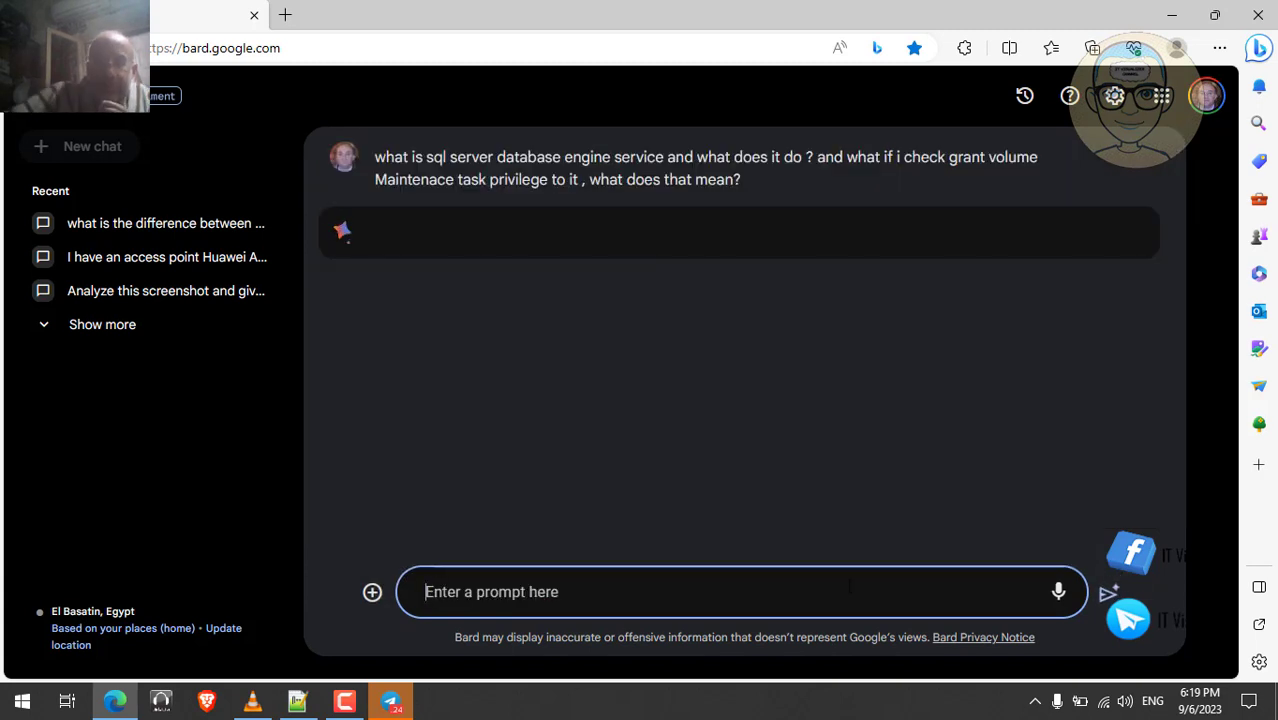
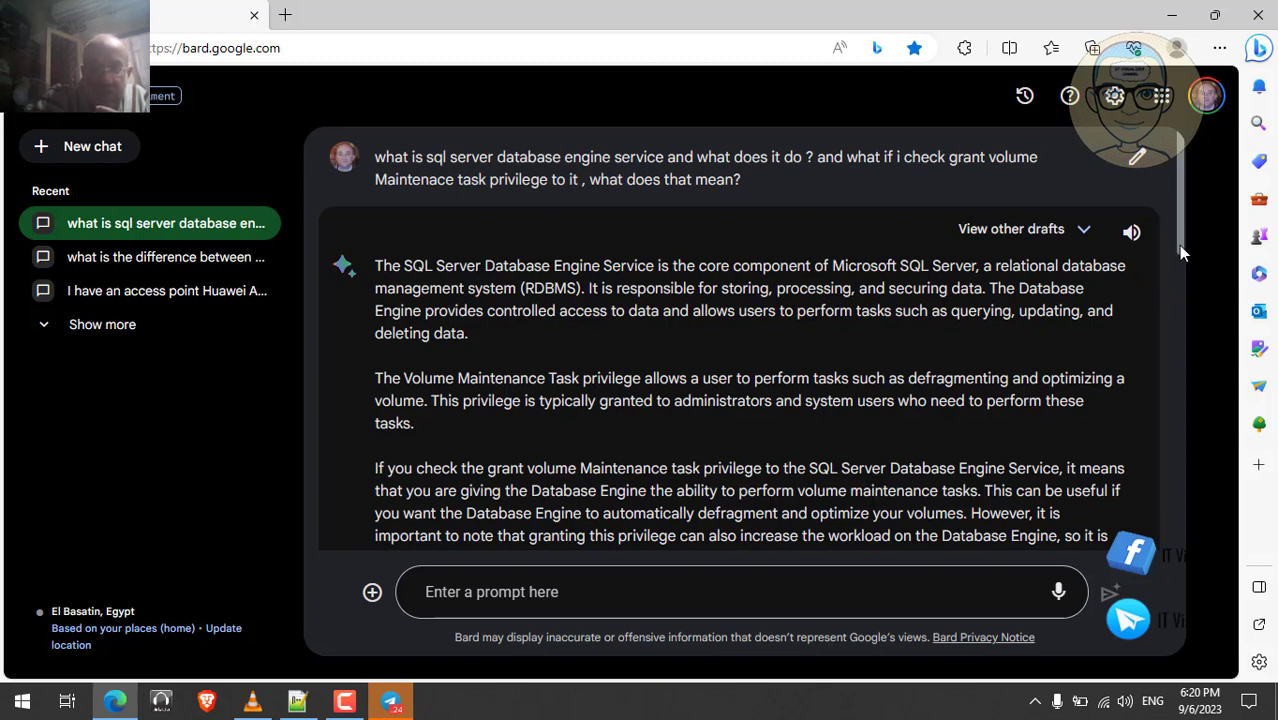
- Read through Bard's full answer on the Database Engine service and Volume Maintenance privilege
left_click_drag(1180, 252, 1180, 296)
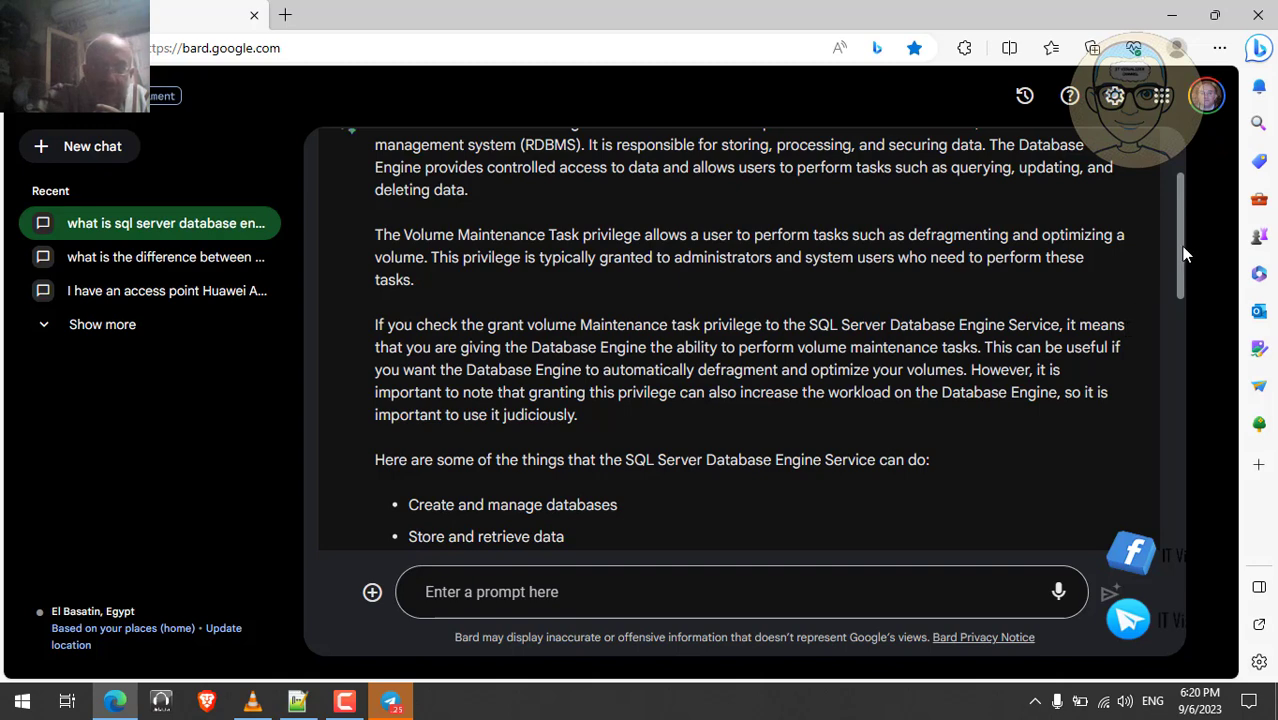
left_click_drag(1183, 250, 1184, 313)
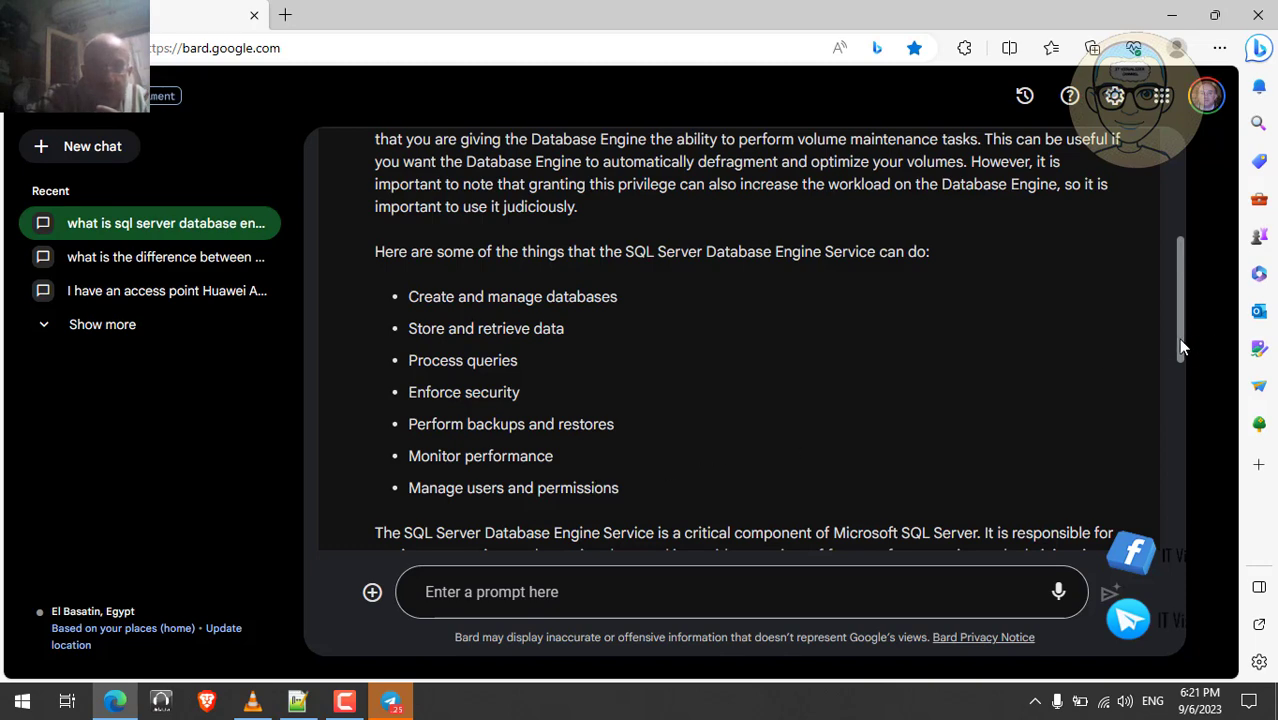
left_click_drag(1179, 340, 1177, 398)
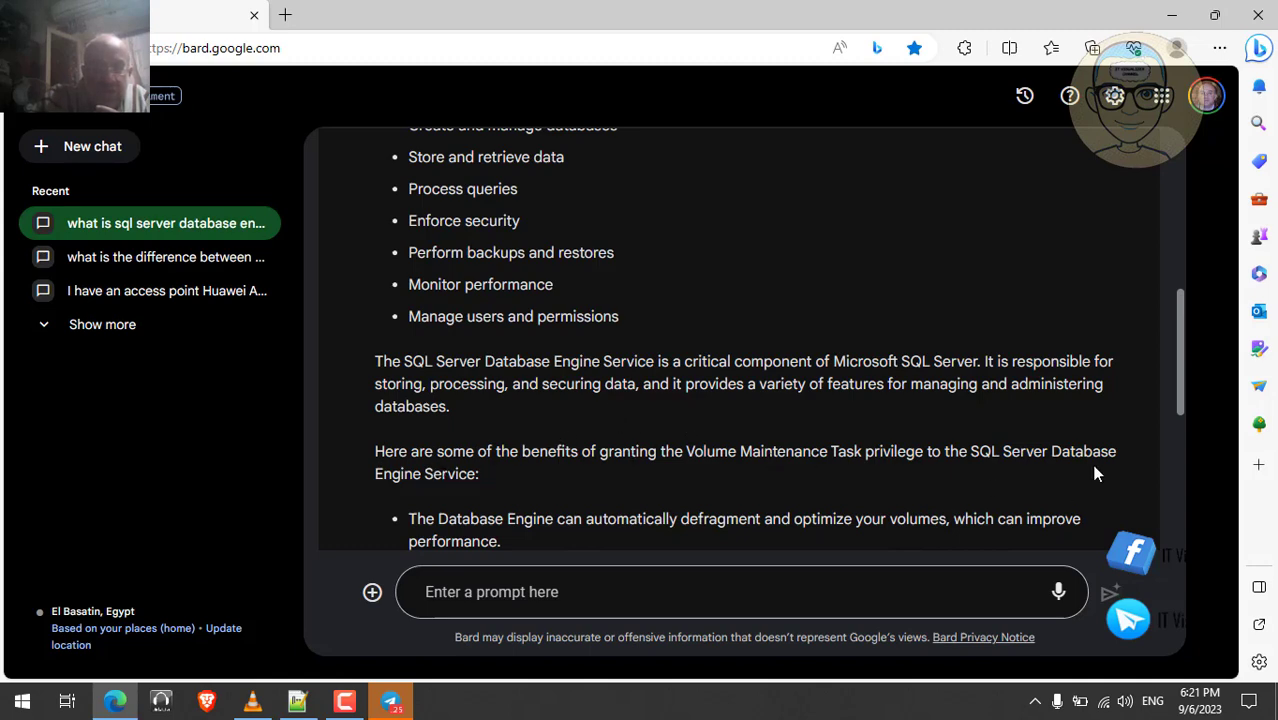
left_click_drag(1180, 403, 1181, 505)
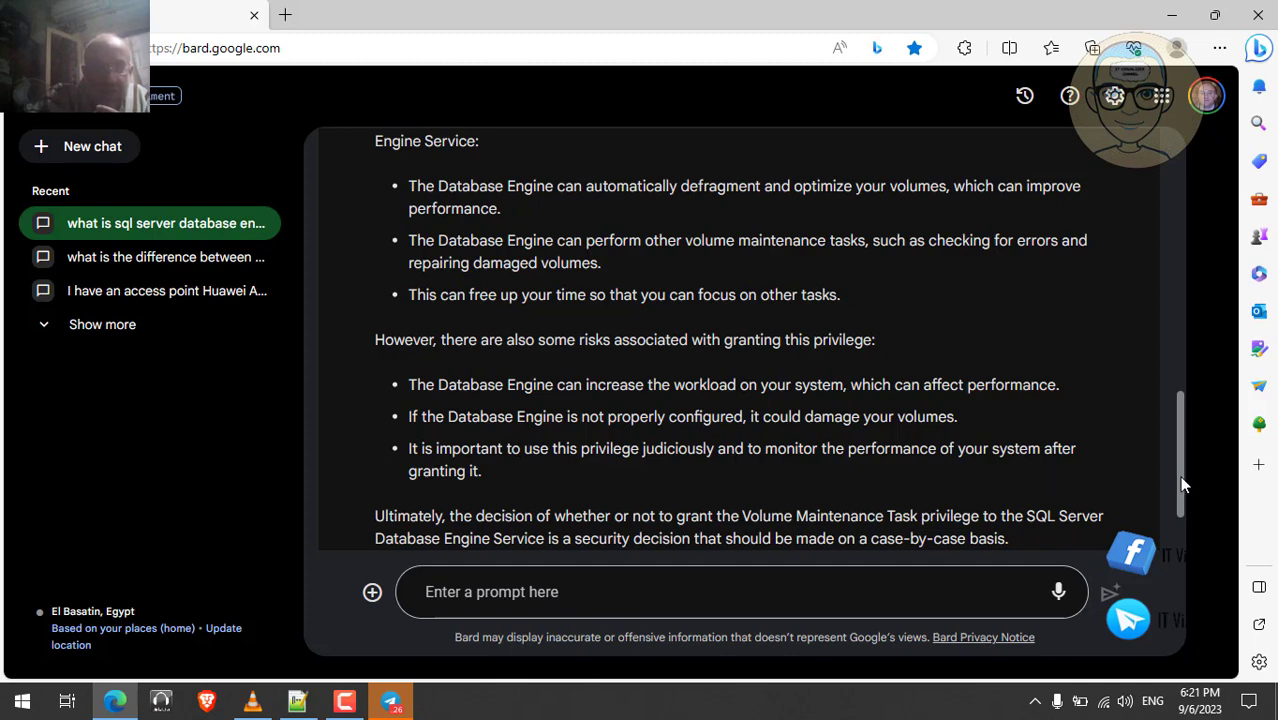
left_click_drag(1182, 479, 1184, 523)
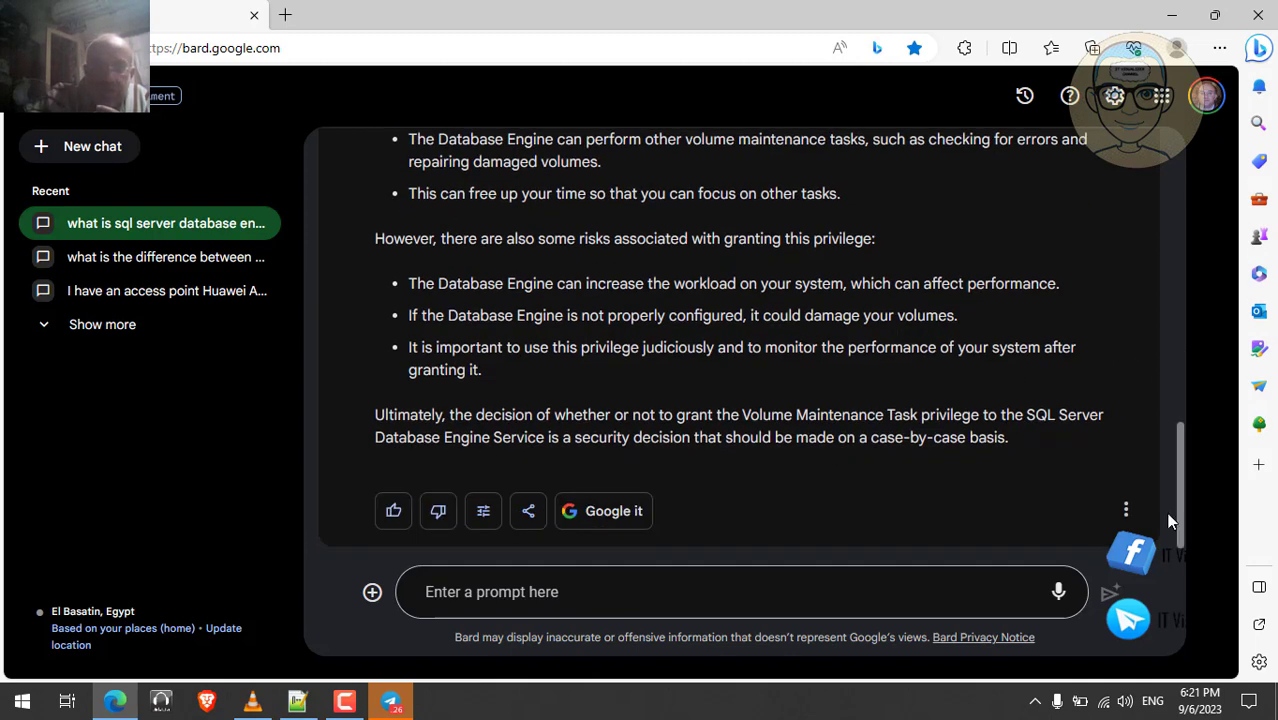
- Rate the answer as a good response, briefly checking the SQL Server setup video in VLC
left_click(393, 511)
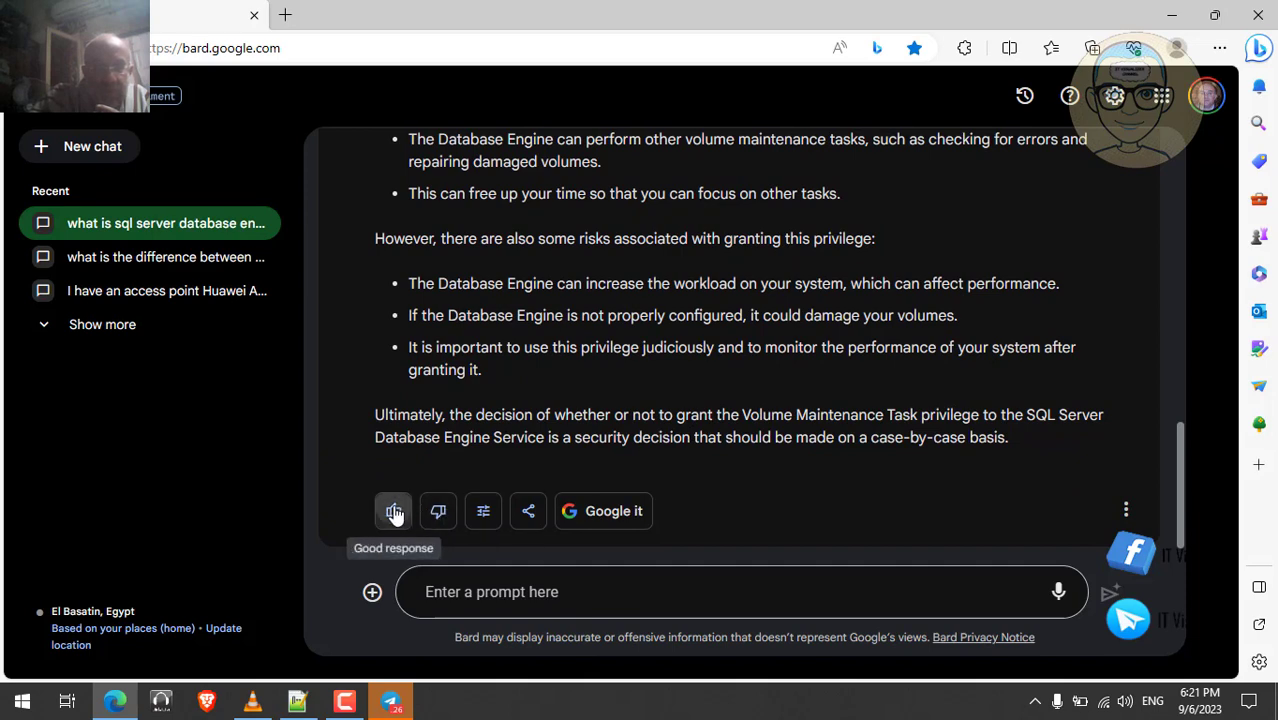
left_click(253, 703)
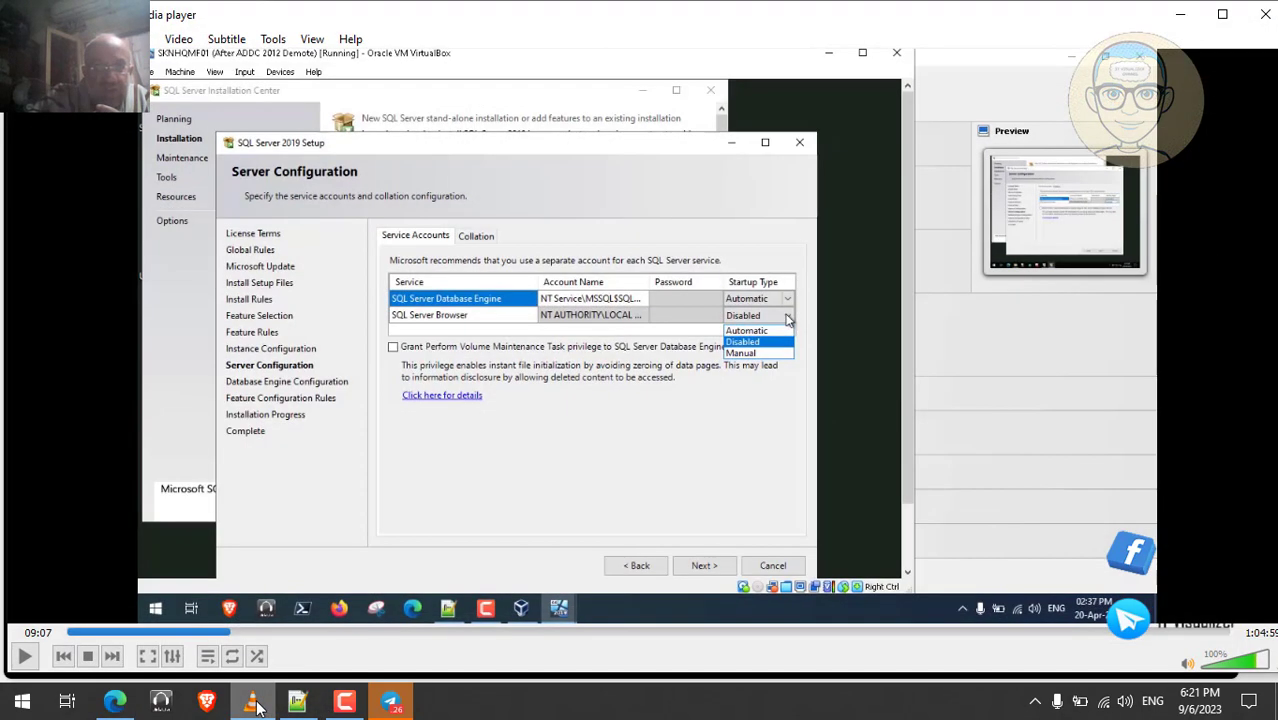
left_click(253, 703)
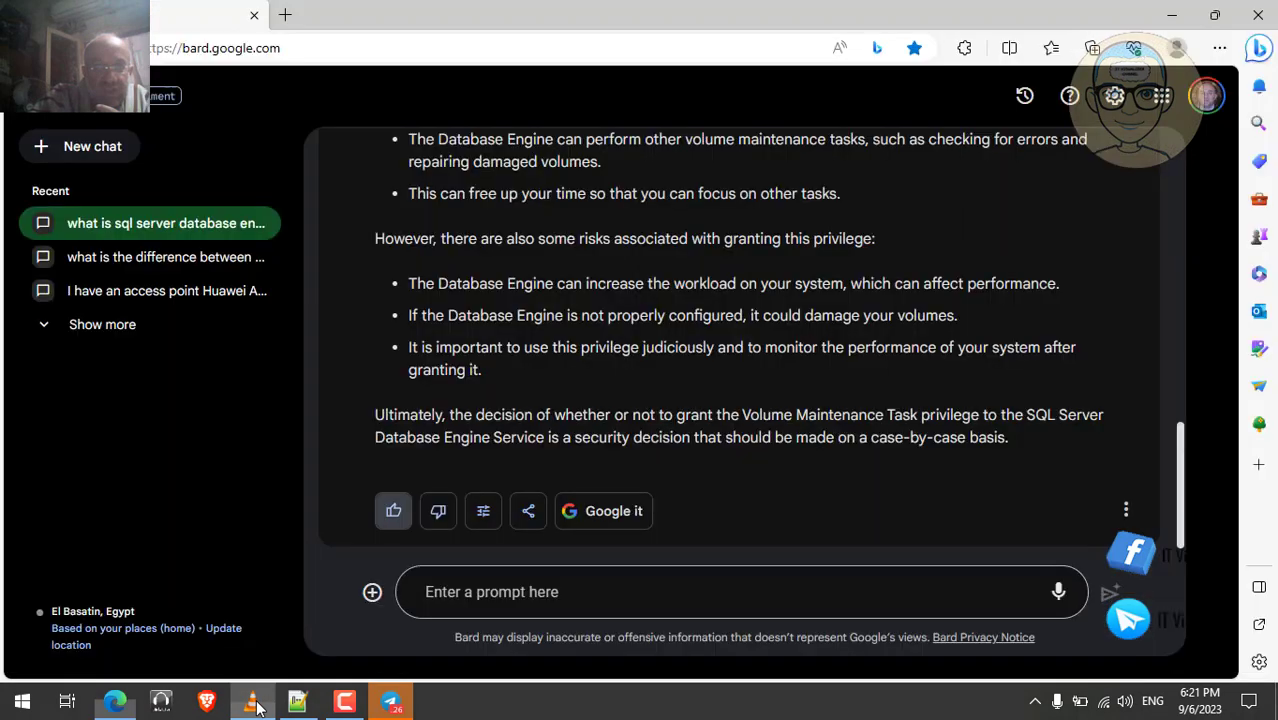
- Ask Bard what the SQL Server Browser service does and what changing it to automatic means
left_click(557, 586)
type("wha")
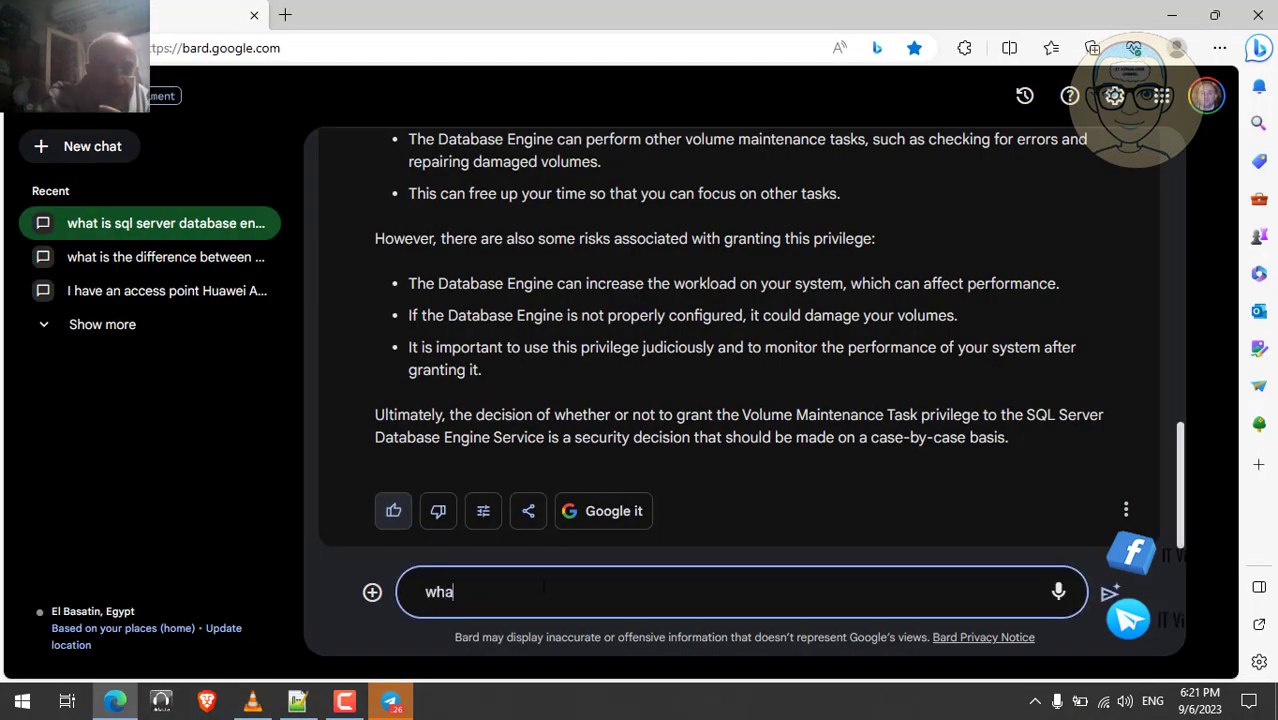
type("t is ")
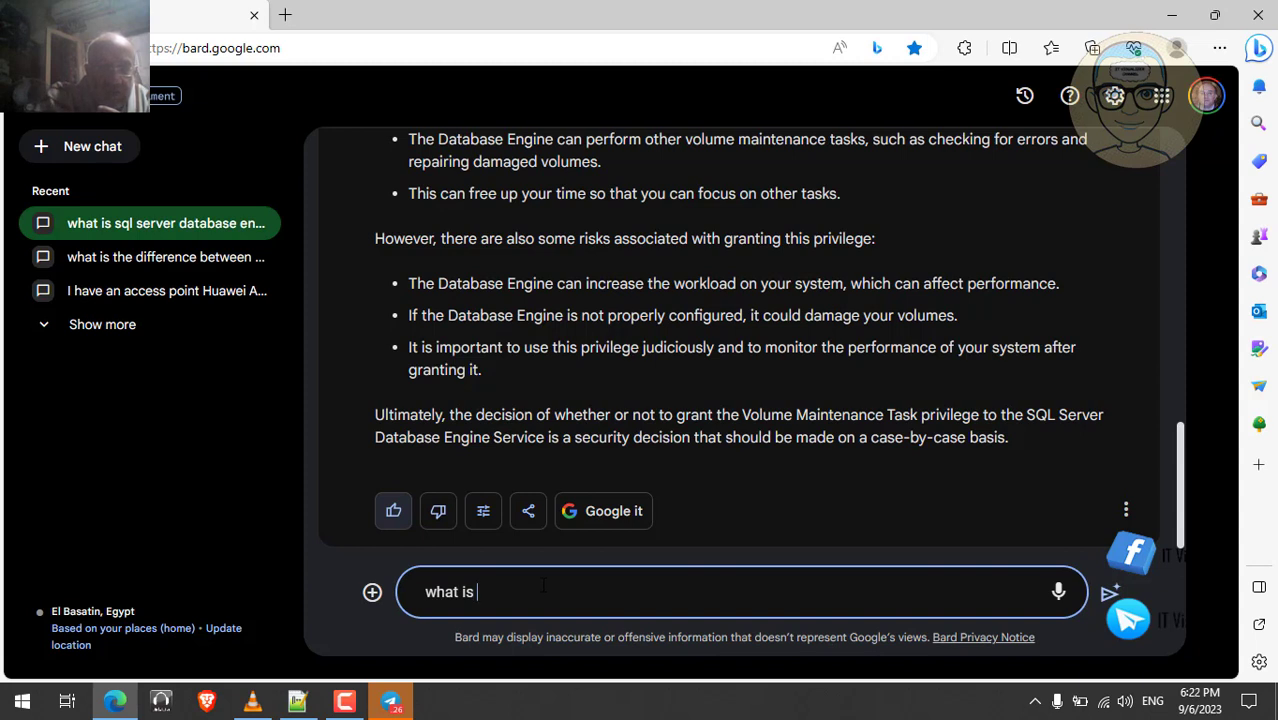
type("the sq")
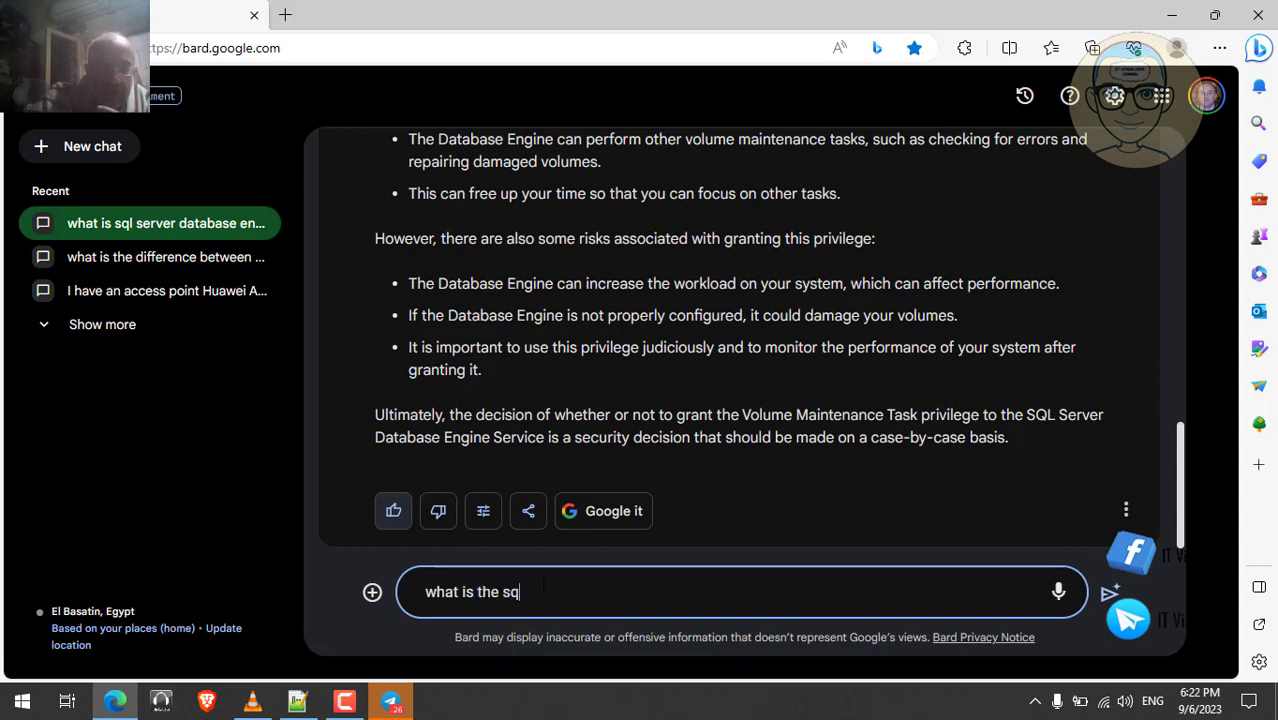
type("l server")
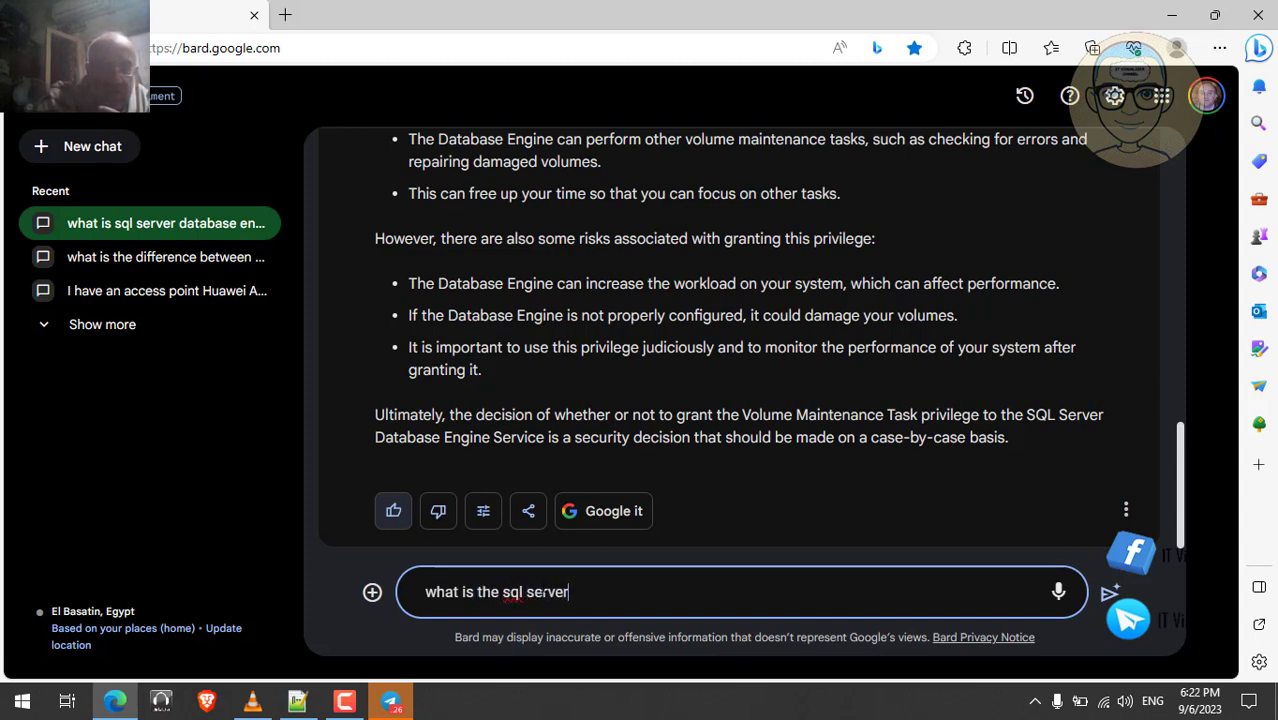
type(" brow")
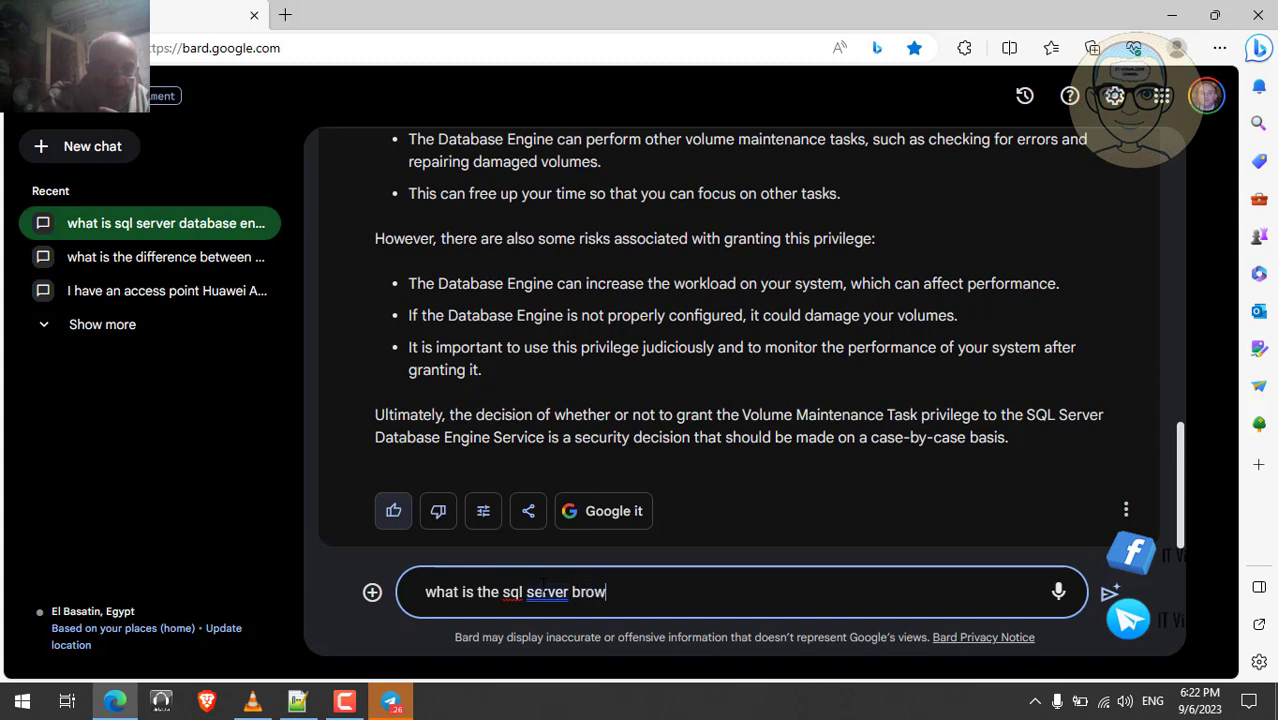
type("ser ser")
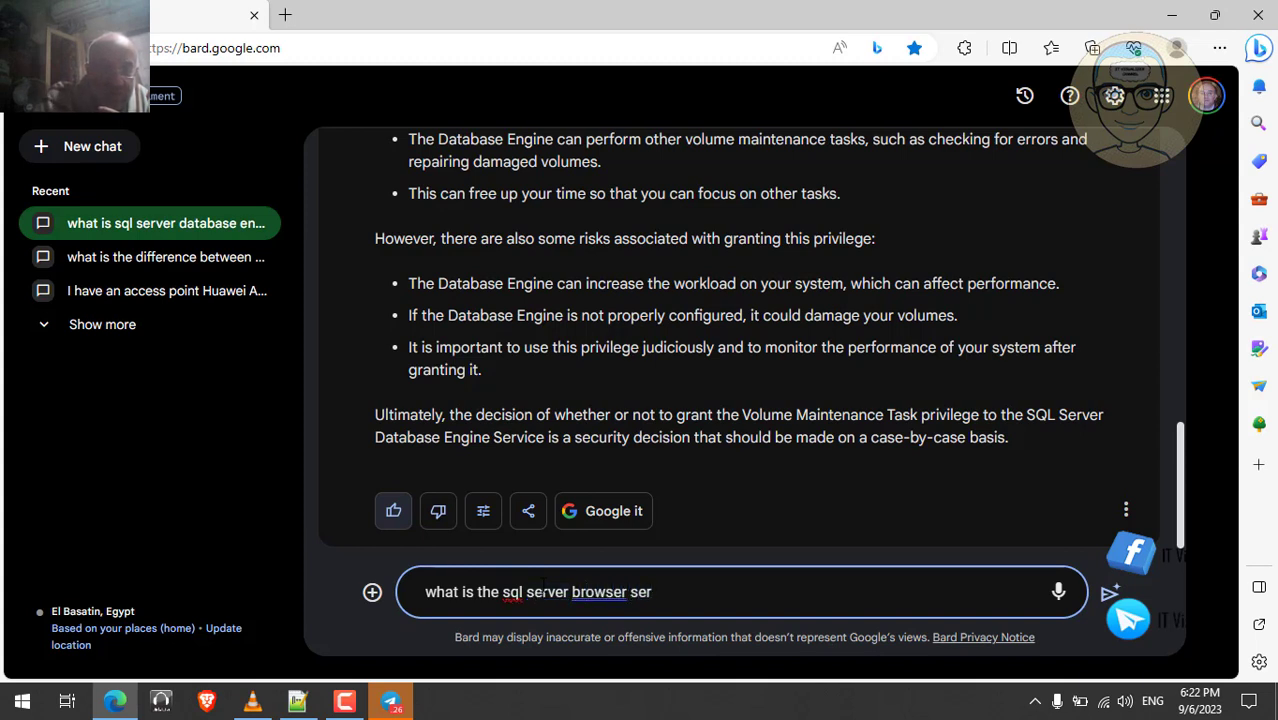
type("vice")
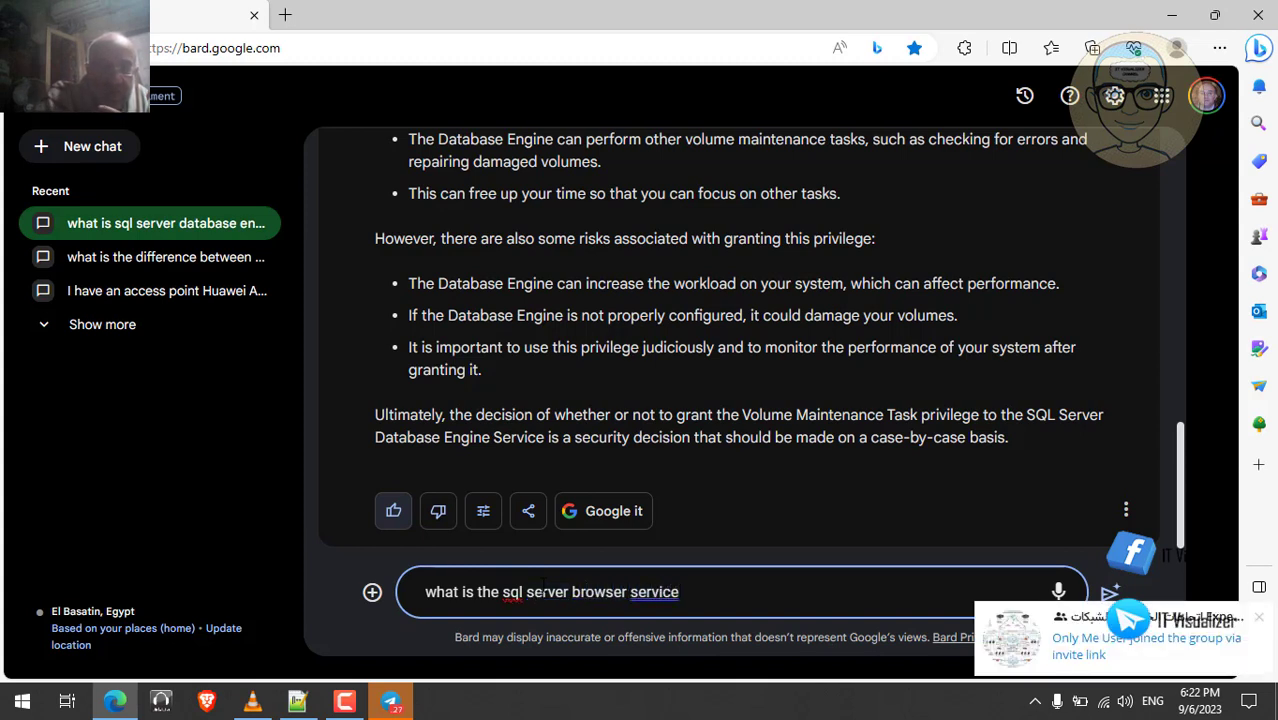
type(" and w")
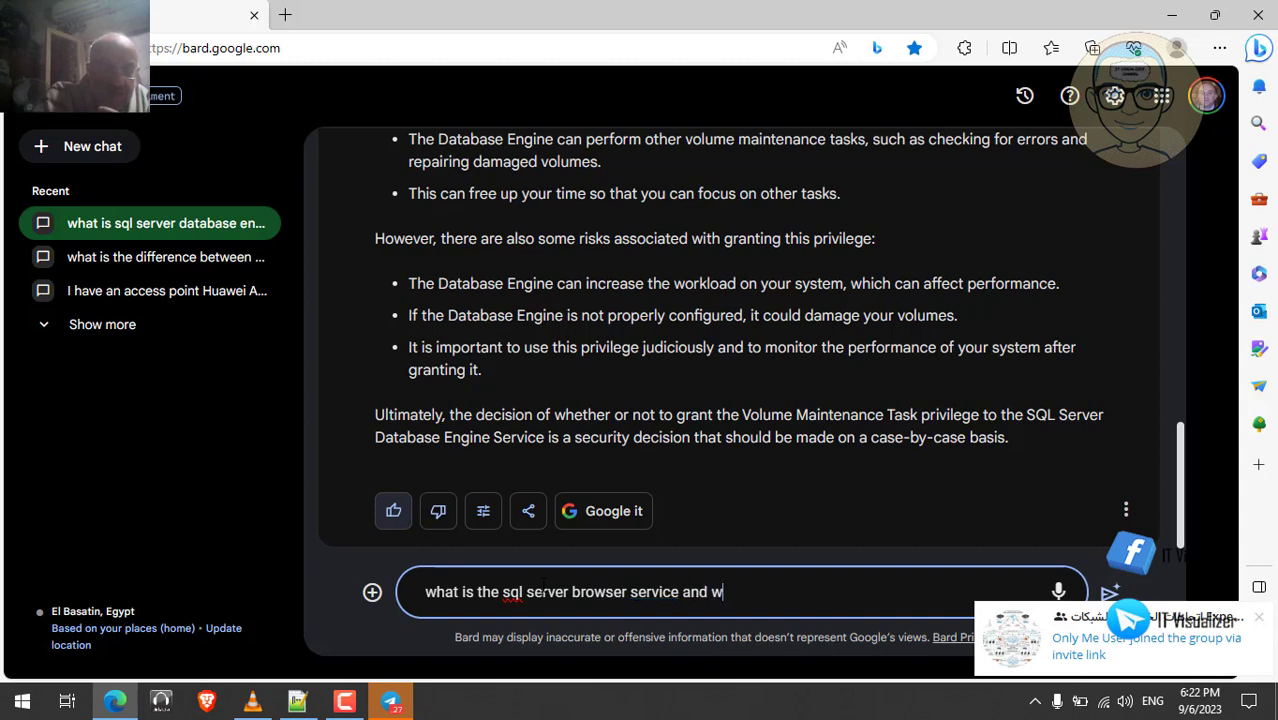
type("hat do")
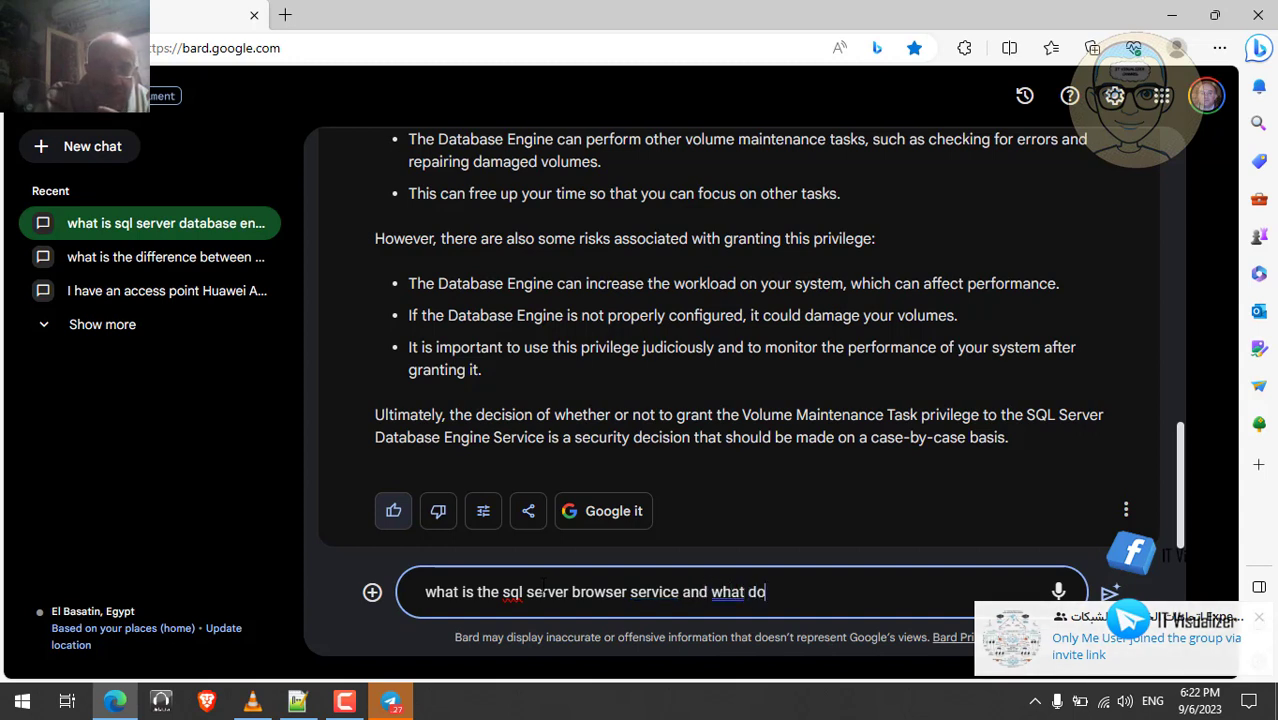
type("es it ")
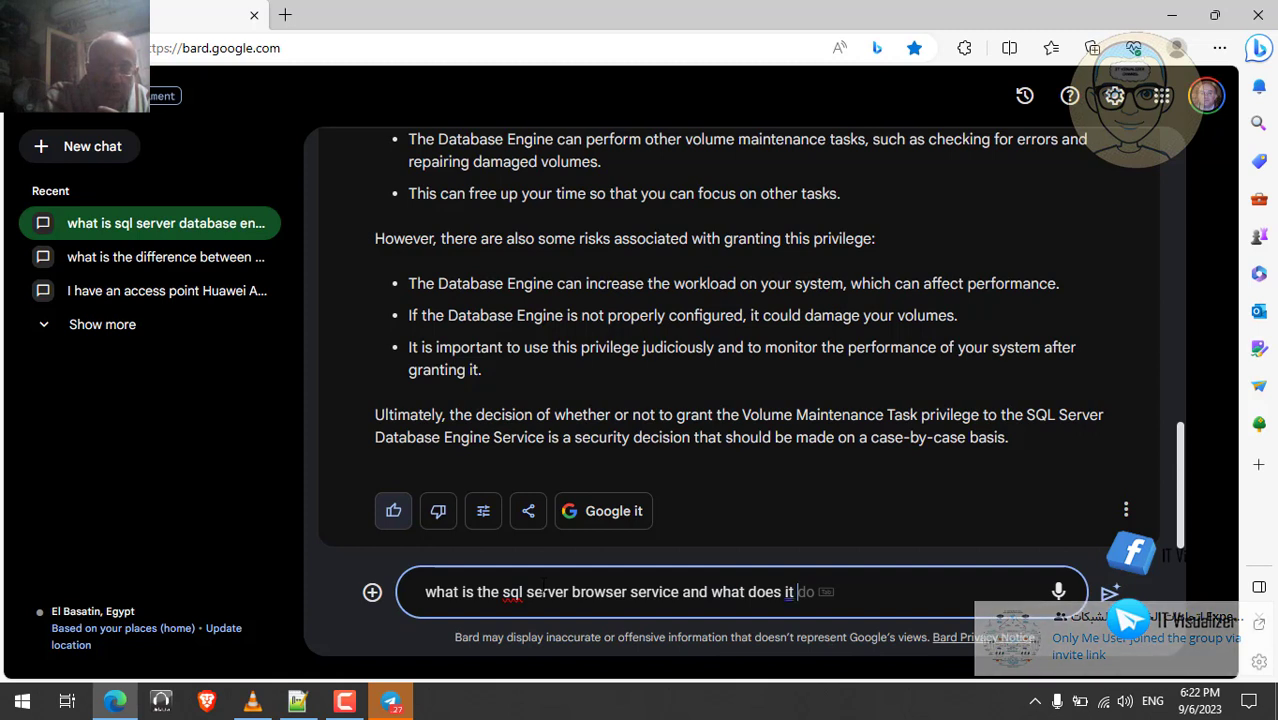
type("do ?")
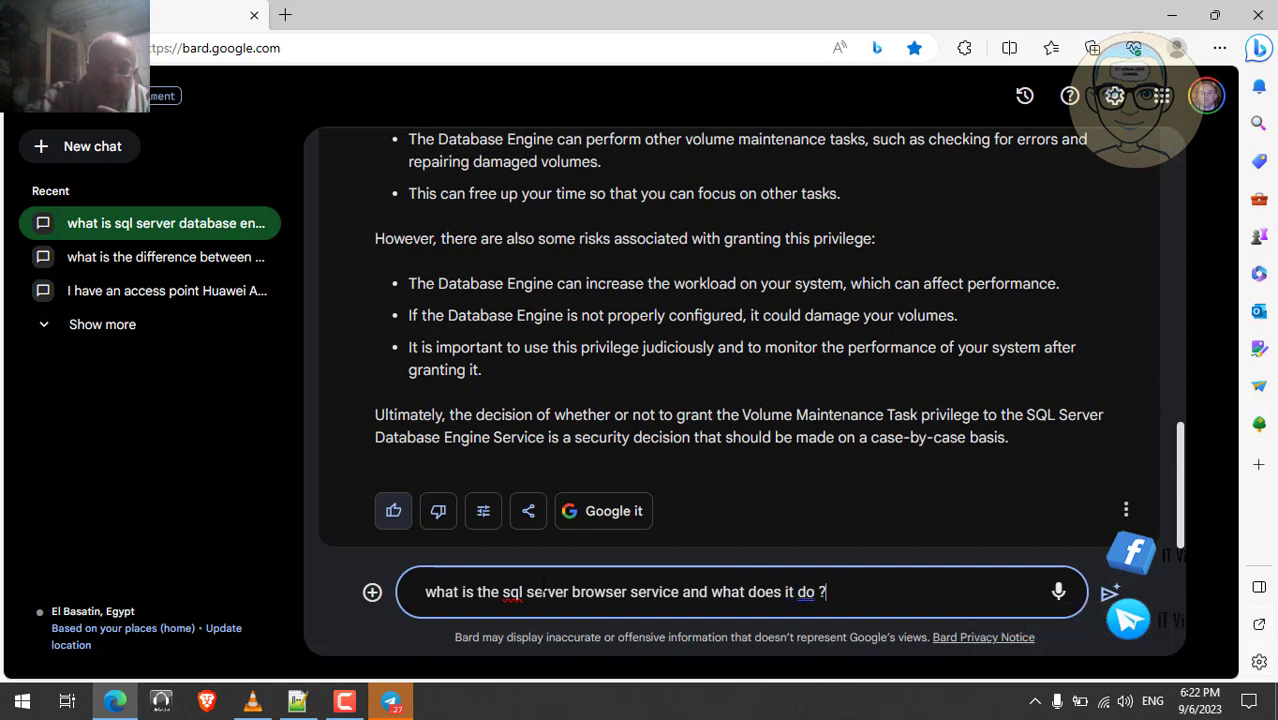
type(" and ")
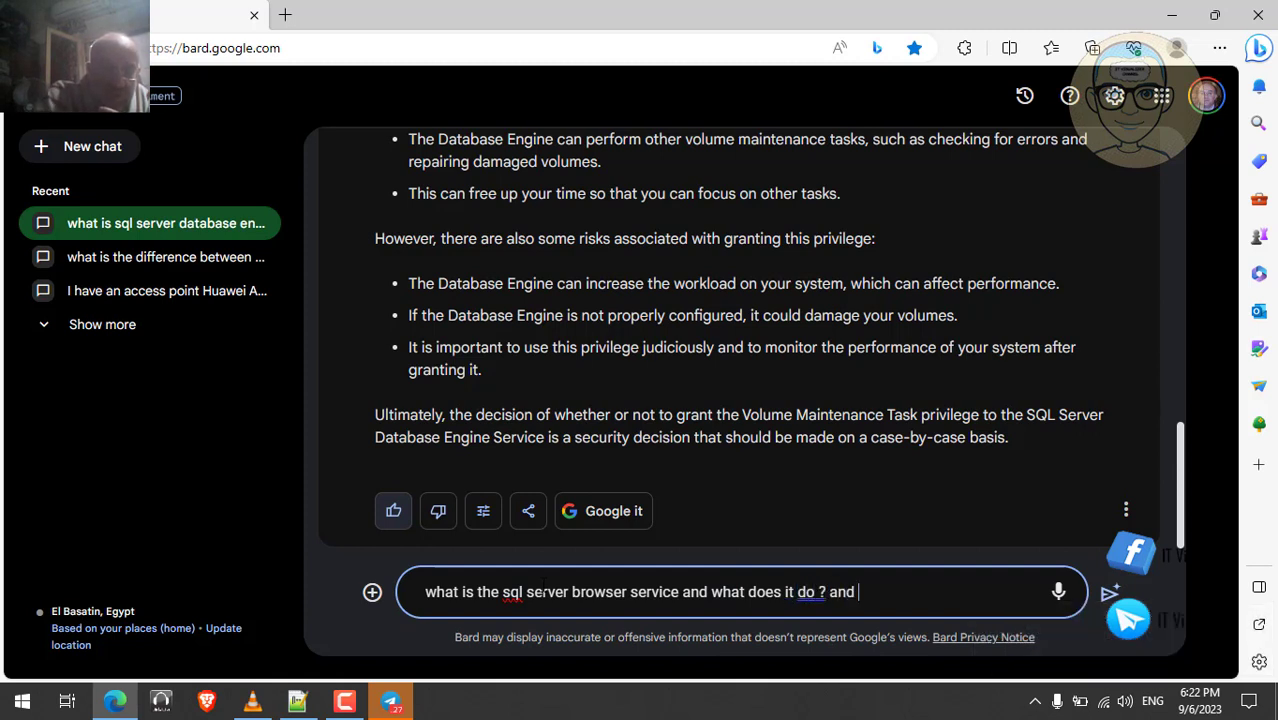
type("what ")
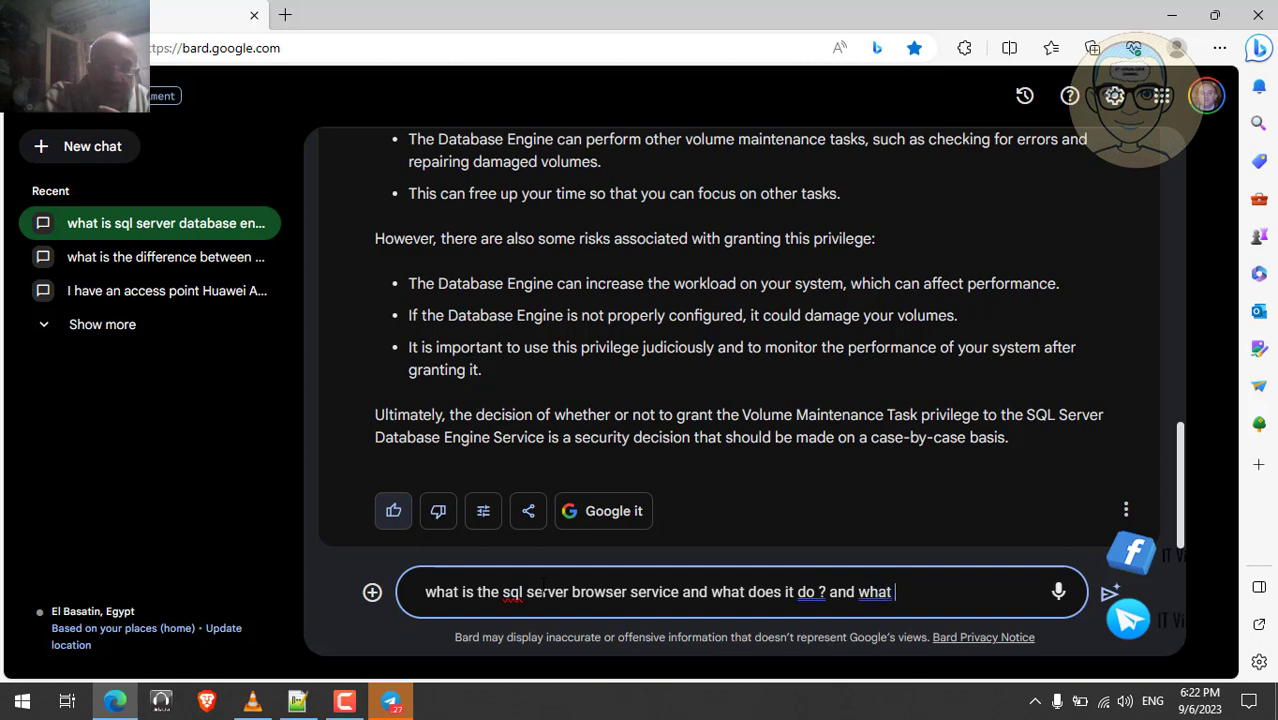
type("if it is ")
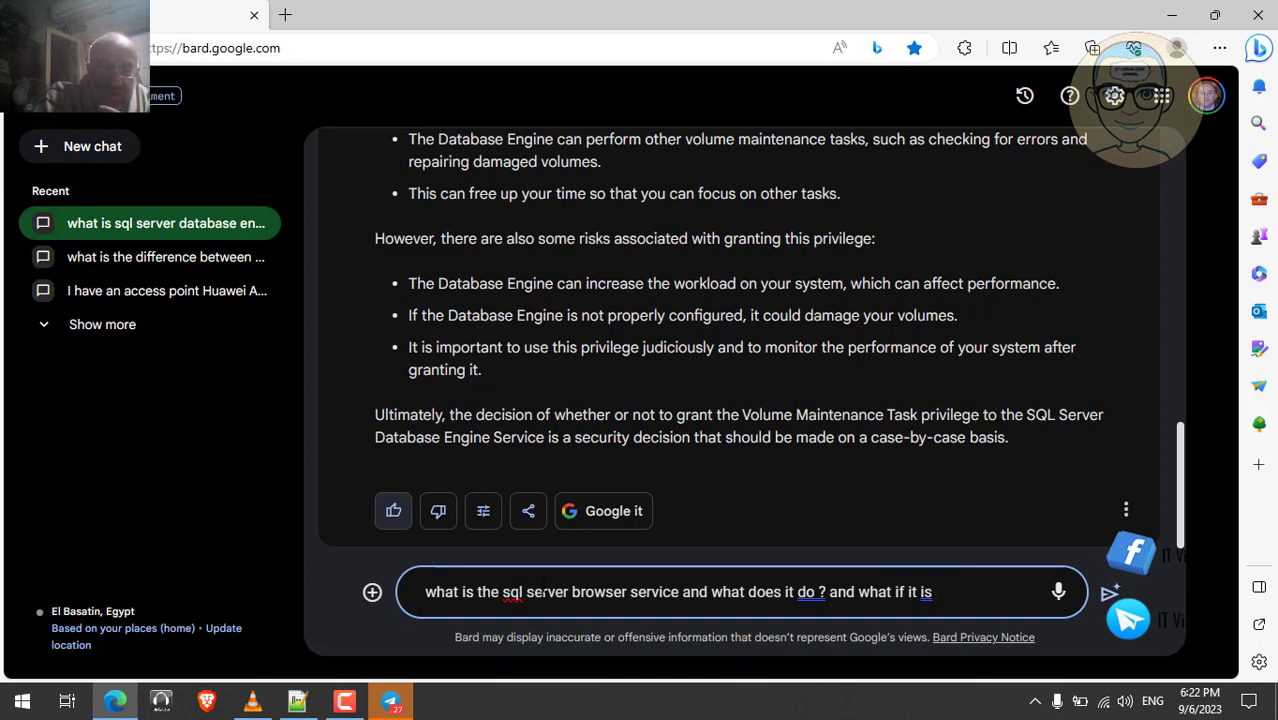
type("cha")
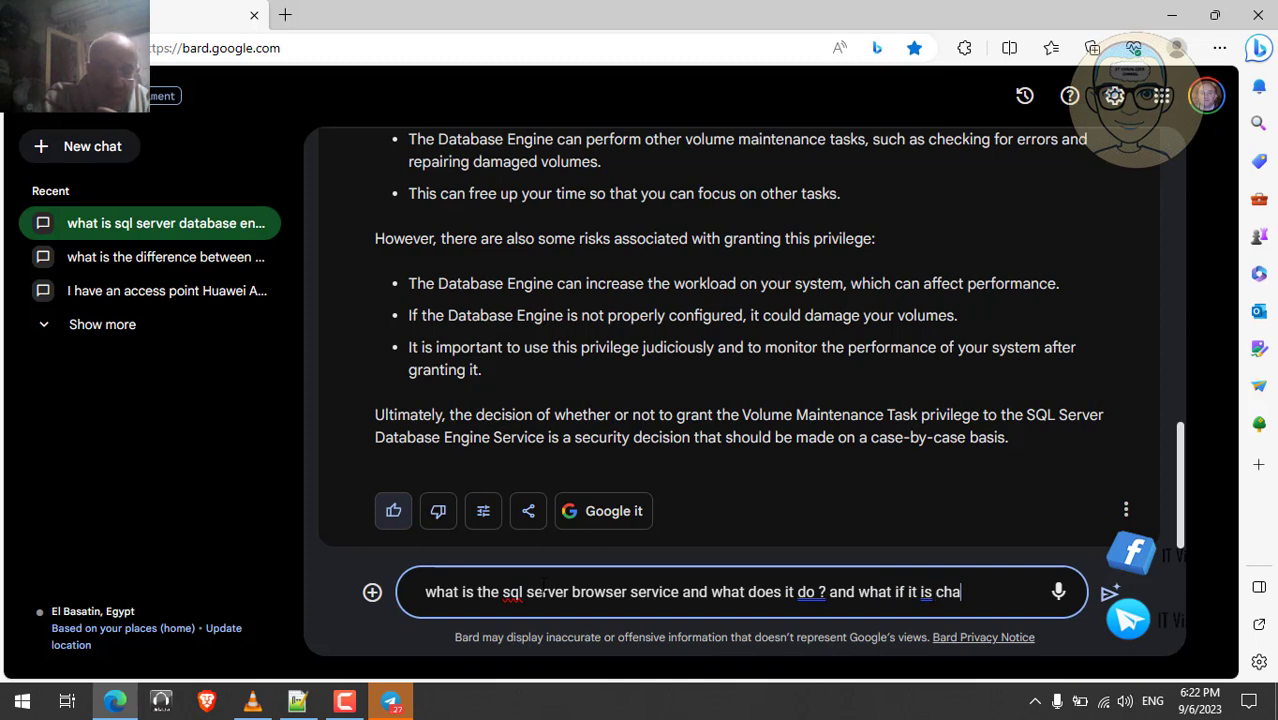
type("nged")
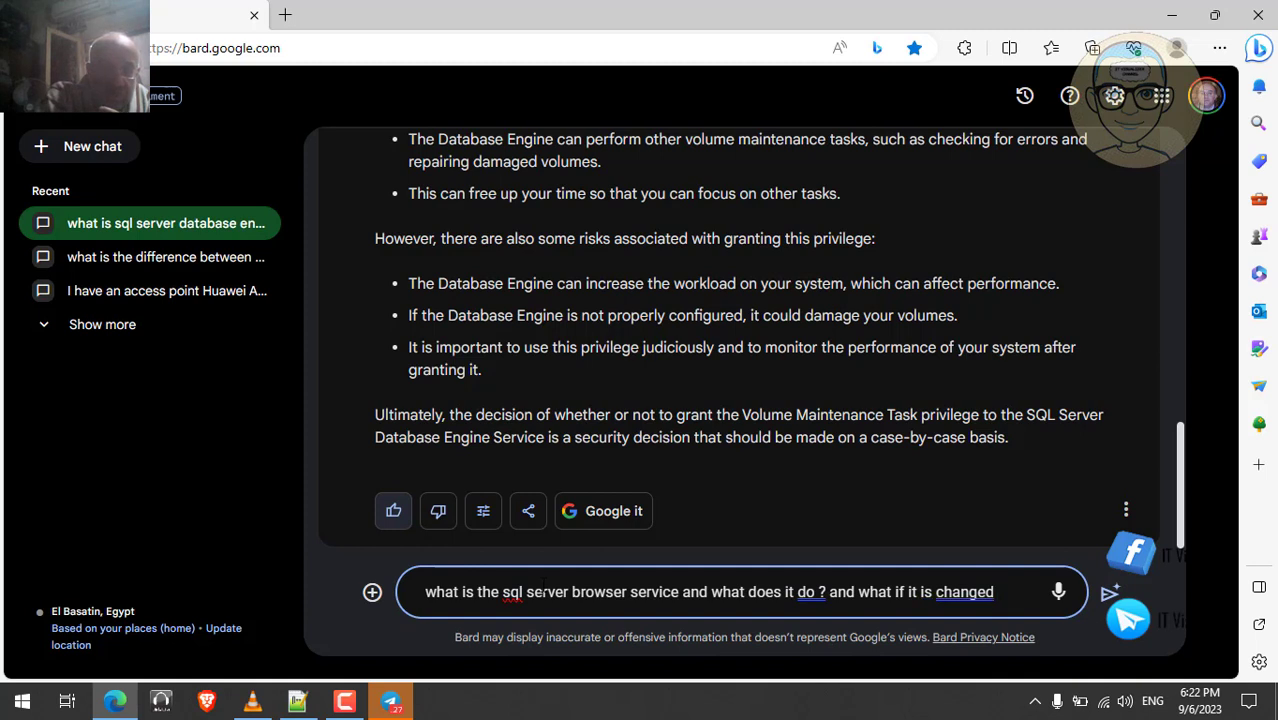
type(" from di")
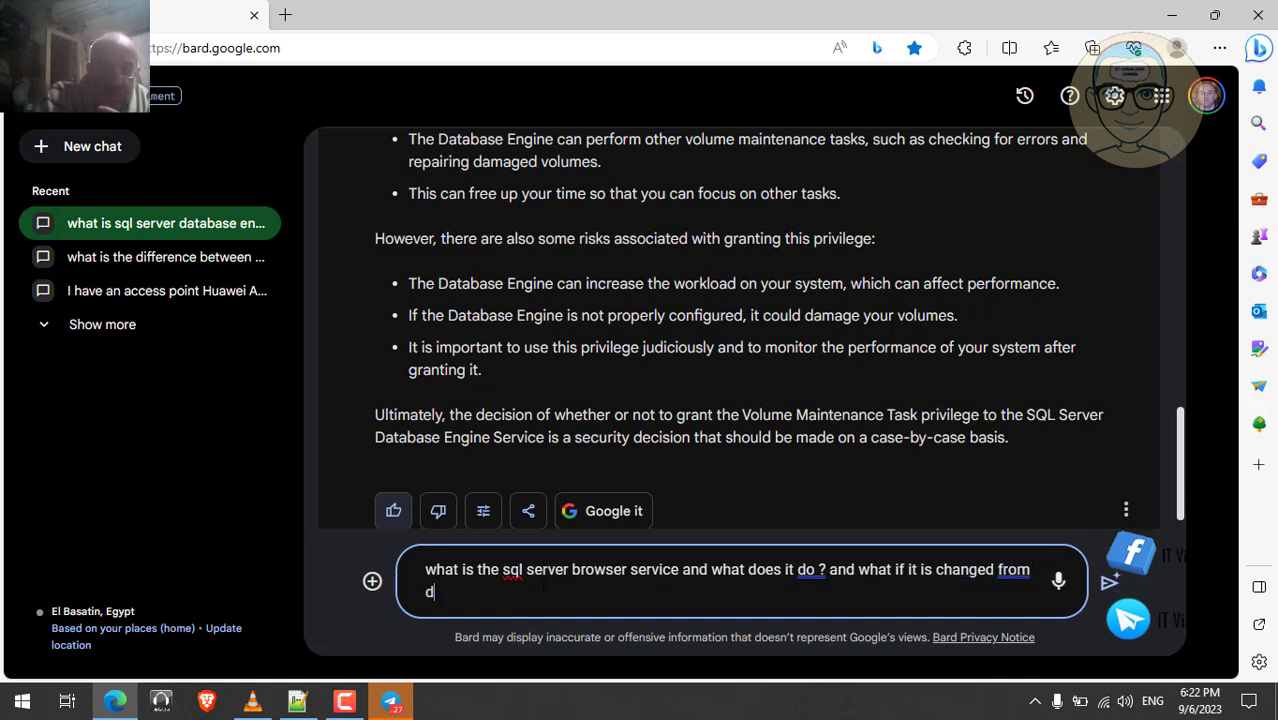
type("sable to ")
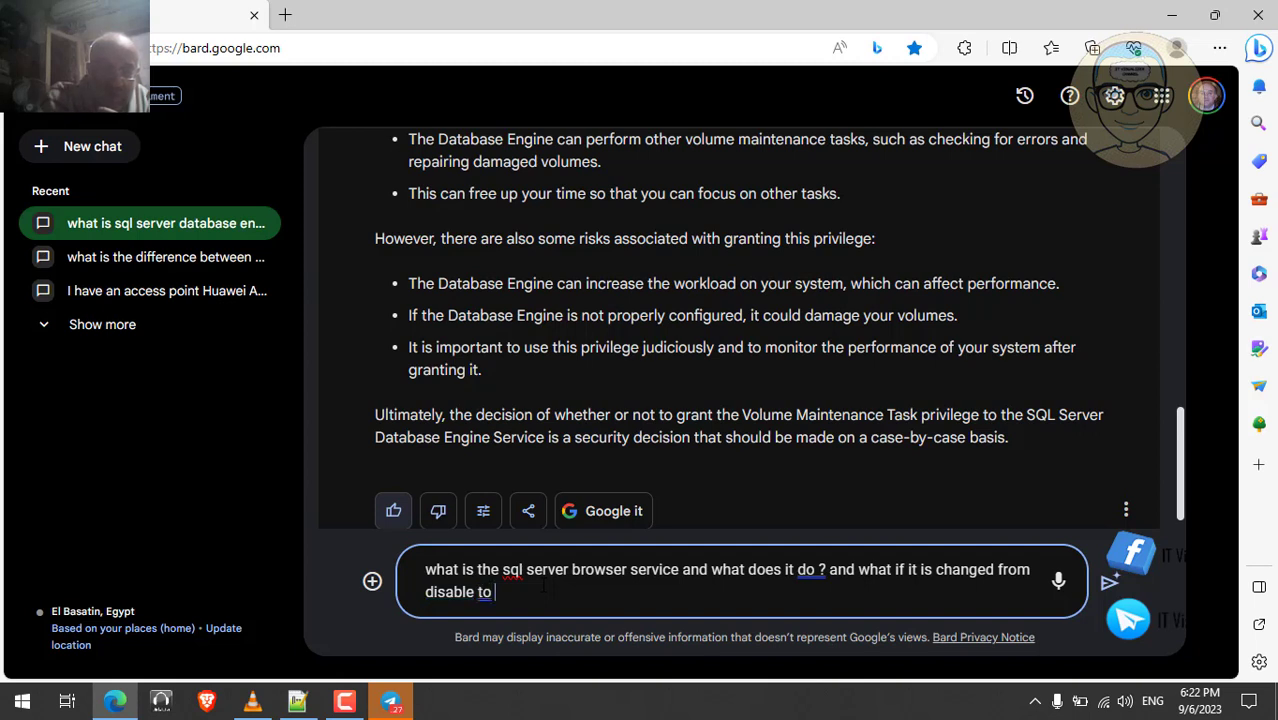
type("auto")
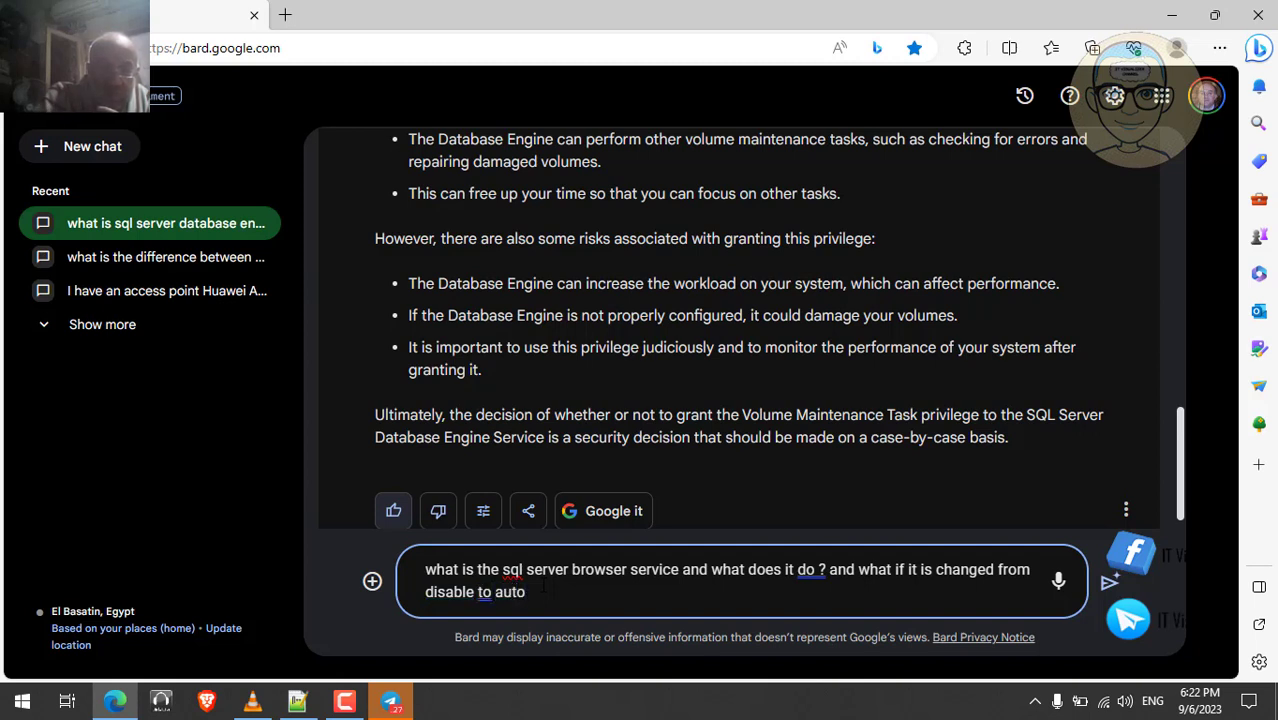
type("mat")
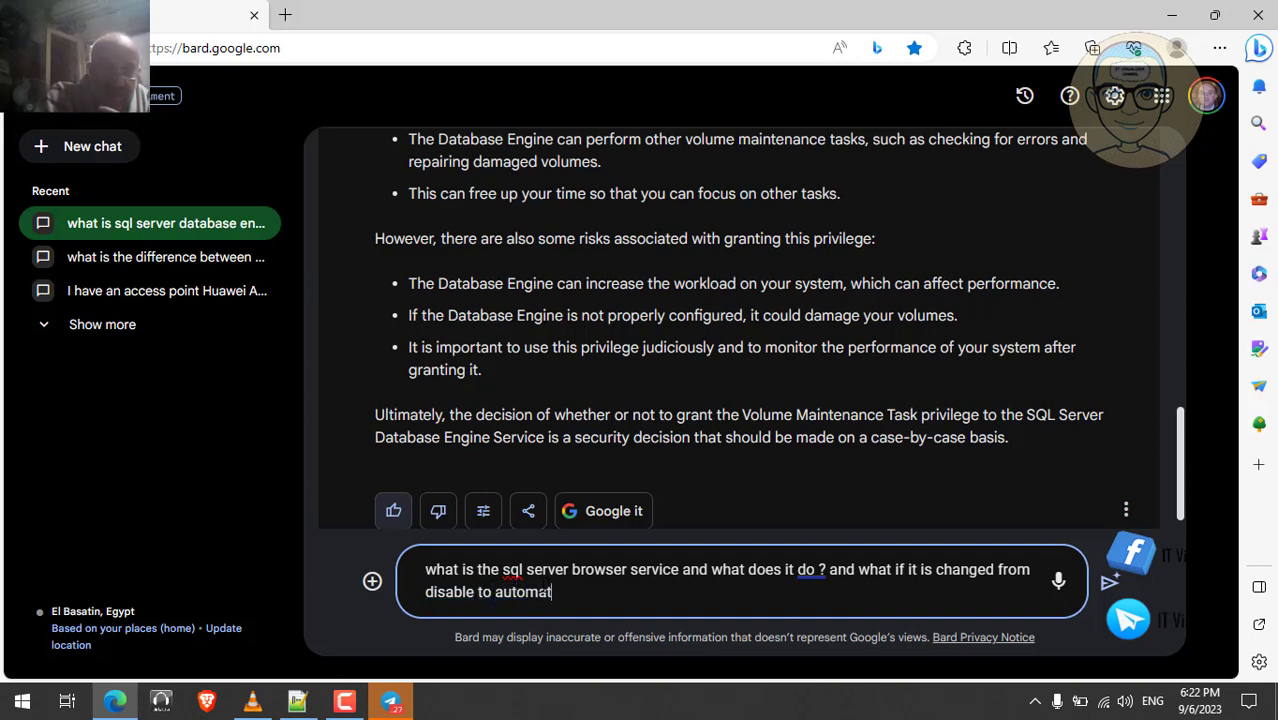
type("ic ")
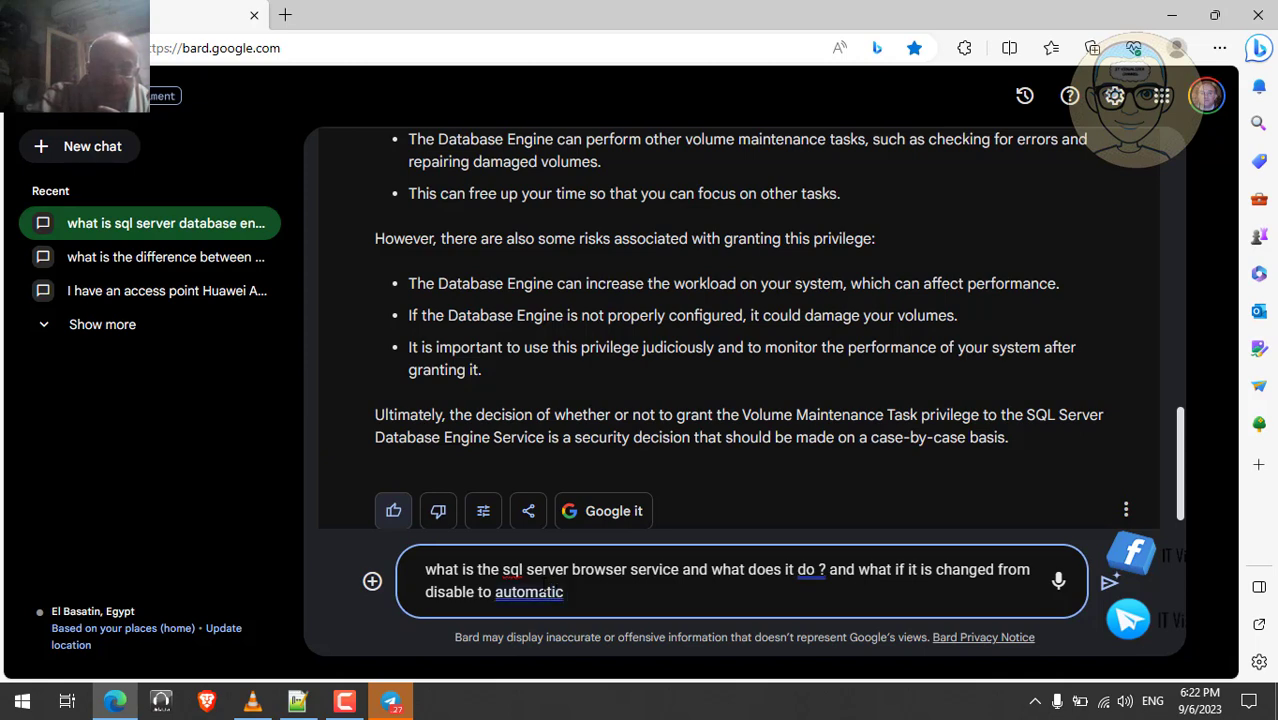
type("?")
key("Return")
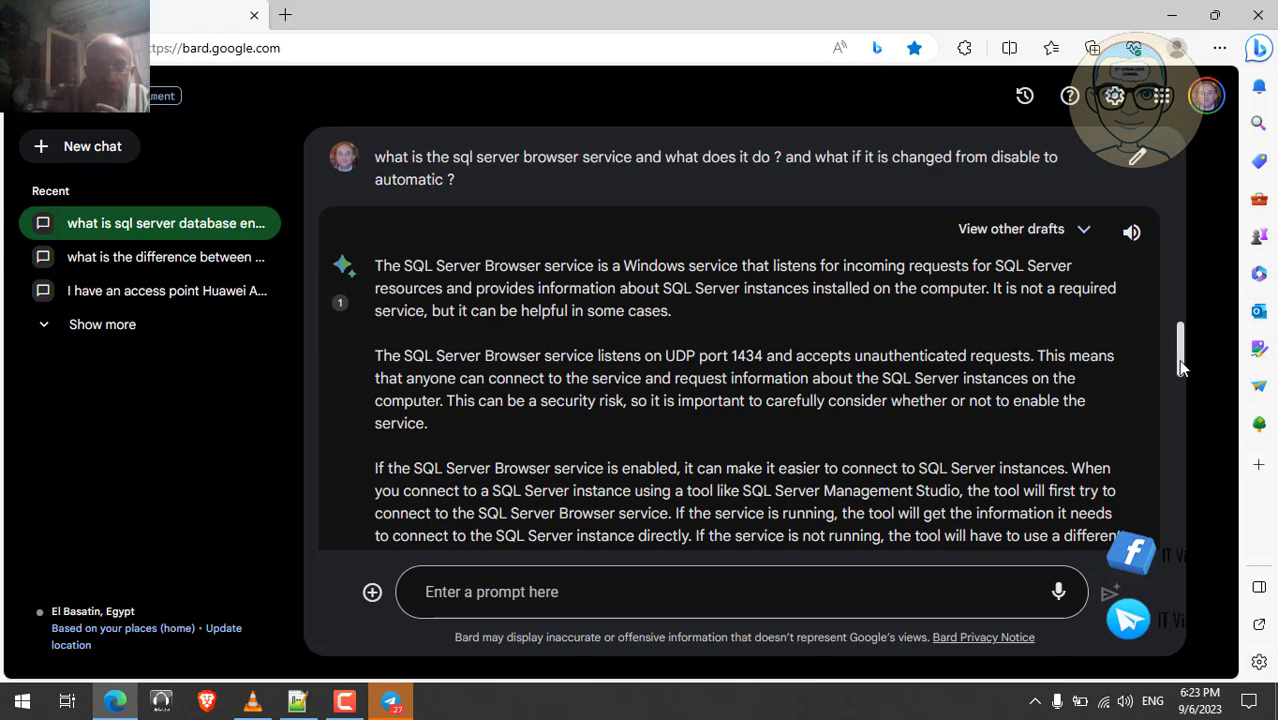
left_click_drag(1178, 356, 1178, 372)
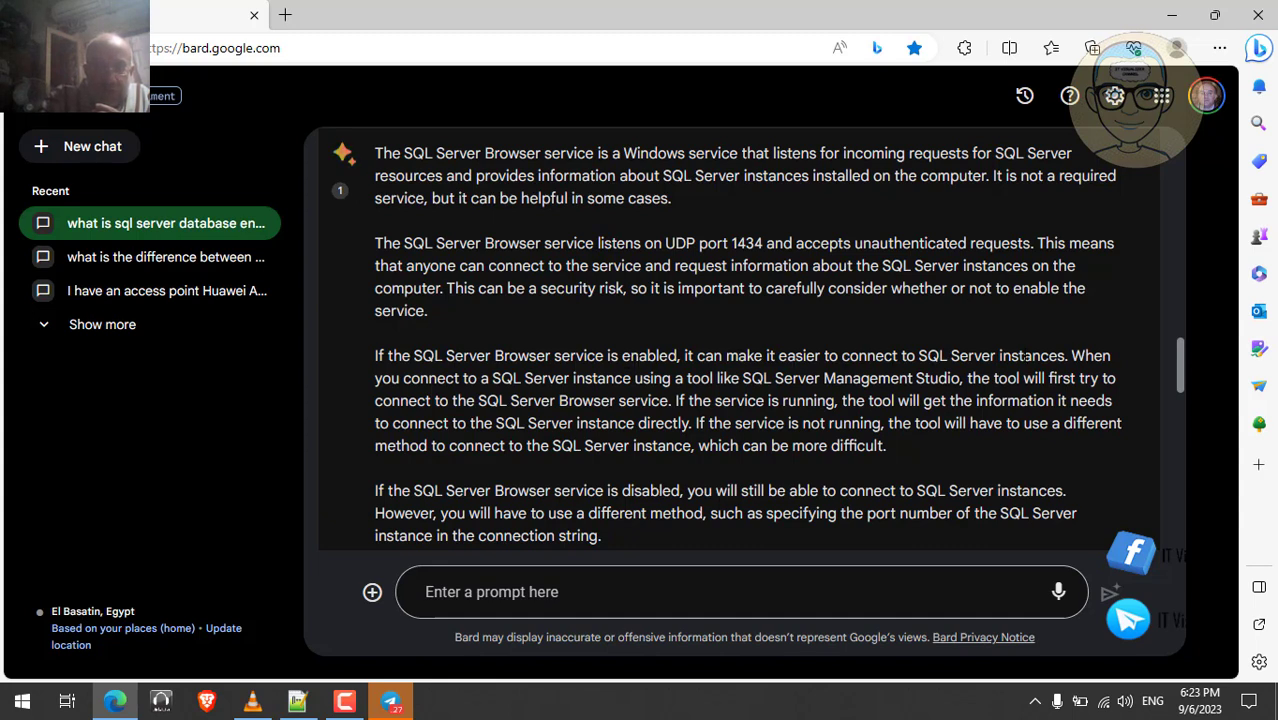
- Read the SQL Server Browser answer, give it a thumbs-up, and minimize the browser
double_click(1025, 357)
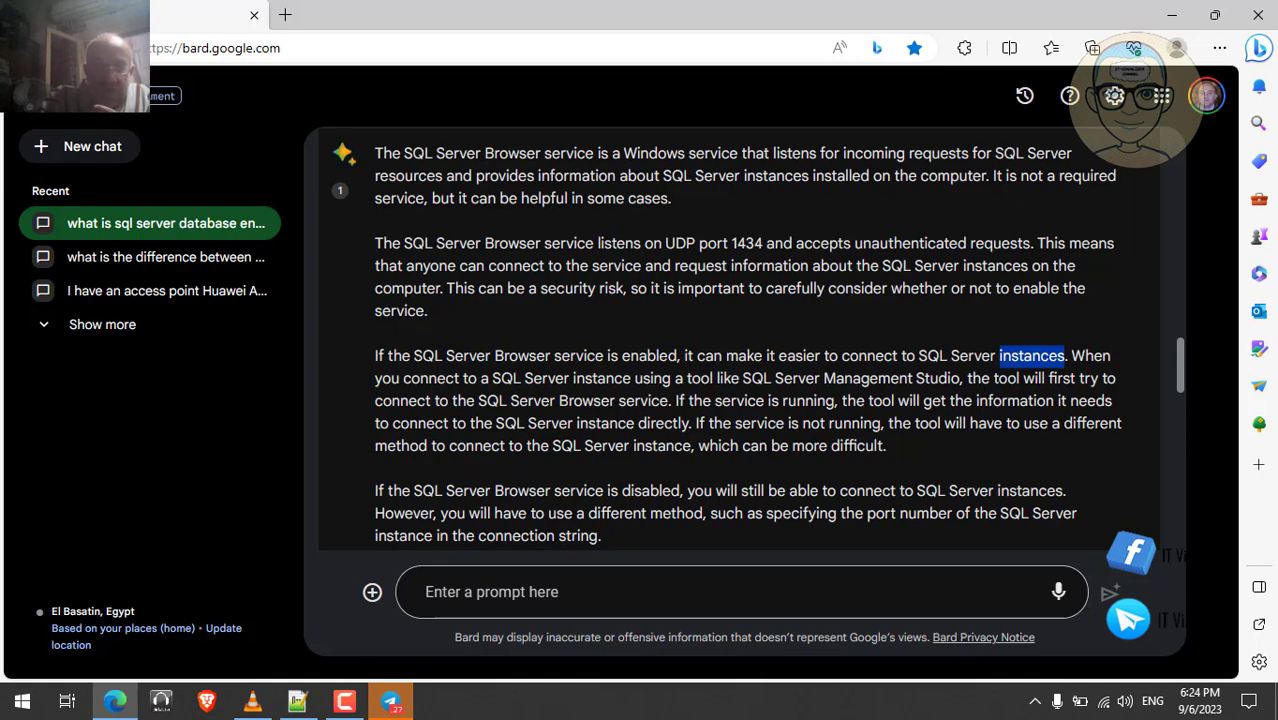
scroll(891, 455, "down", 3)
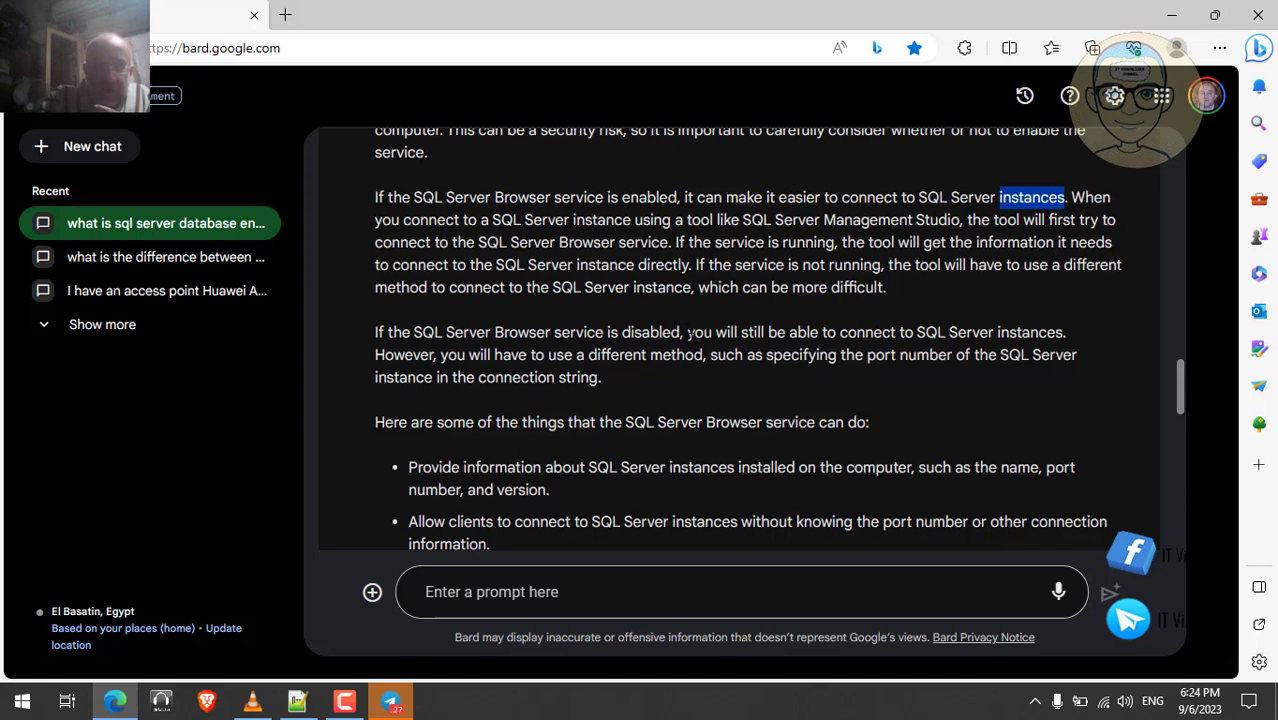
scroll(652, 342, "down", 2)
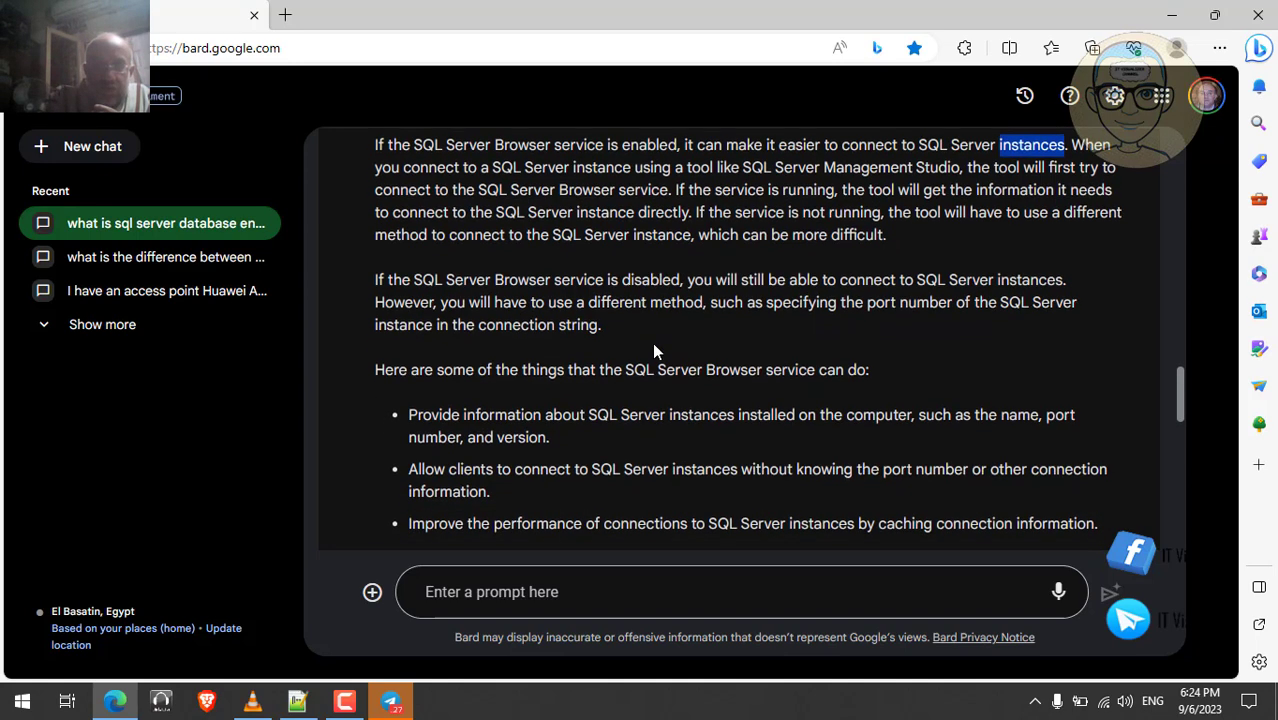
scroll(654, 350, "down", 5)
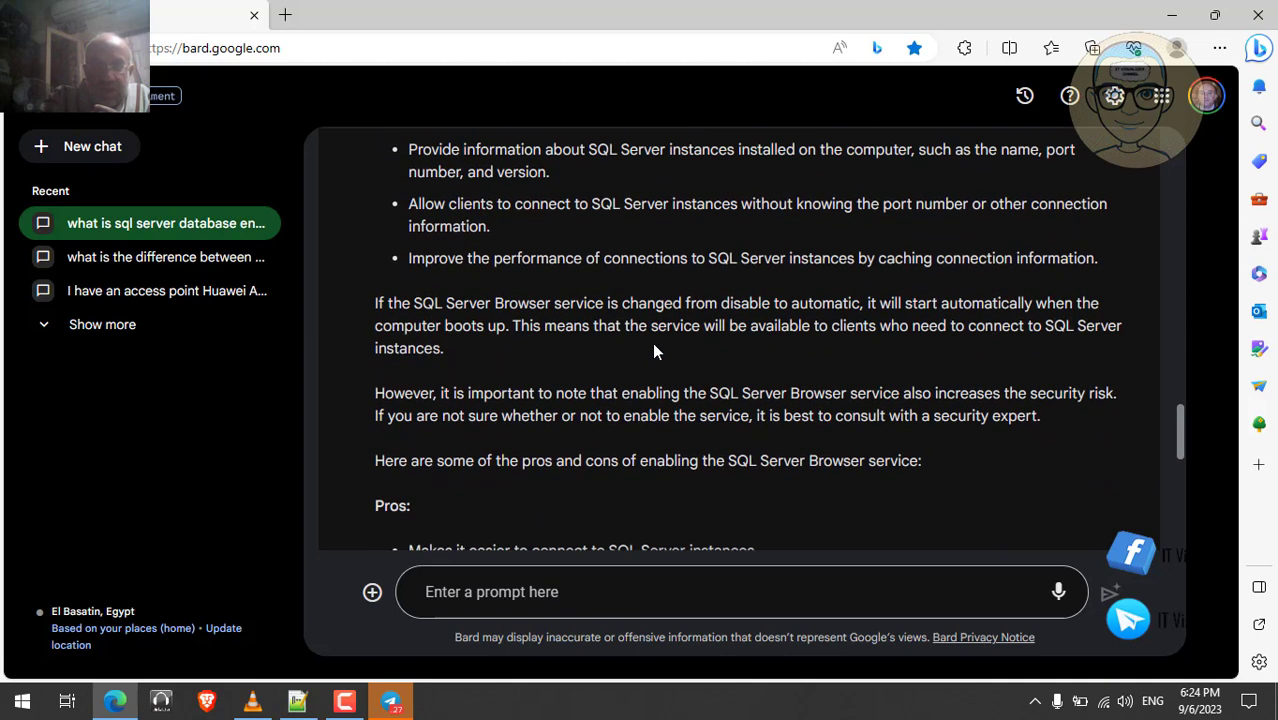
scroll(654, 350, "down", 3)
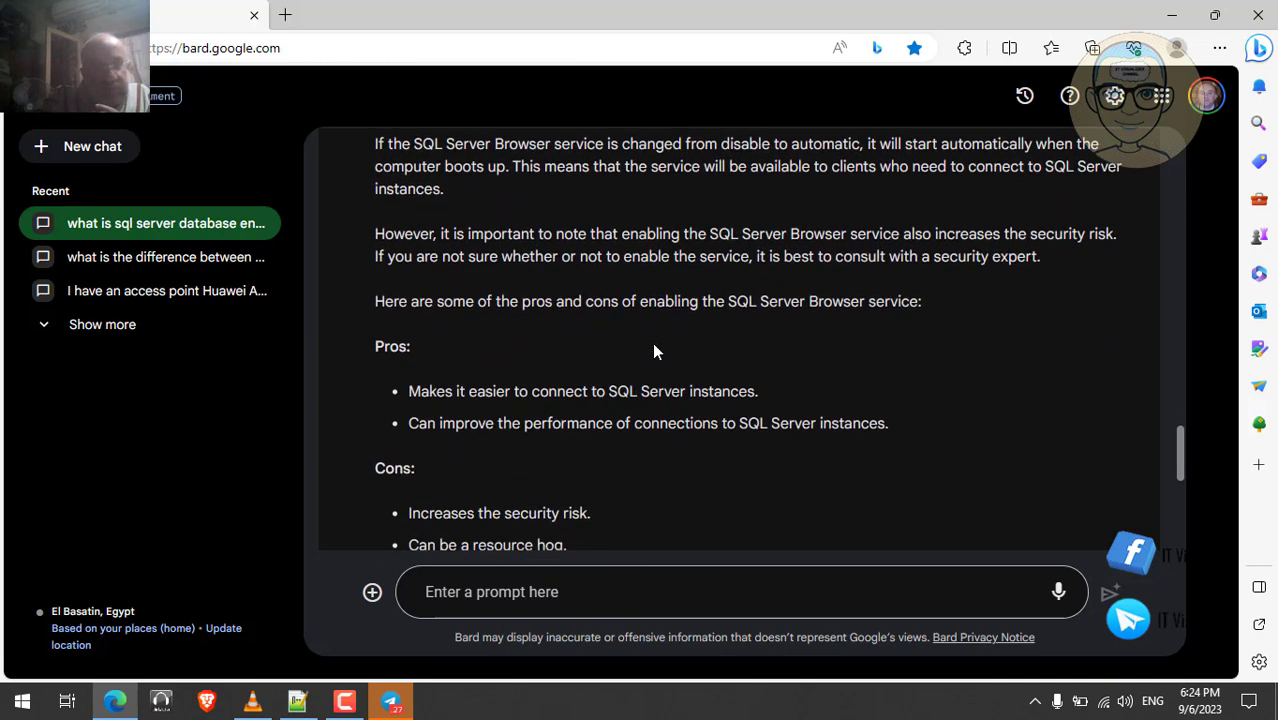
scroll(654, 350, "down", 1)
scroll(654, 350, "down", 1)
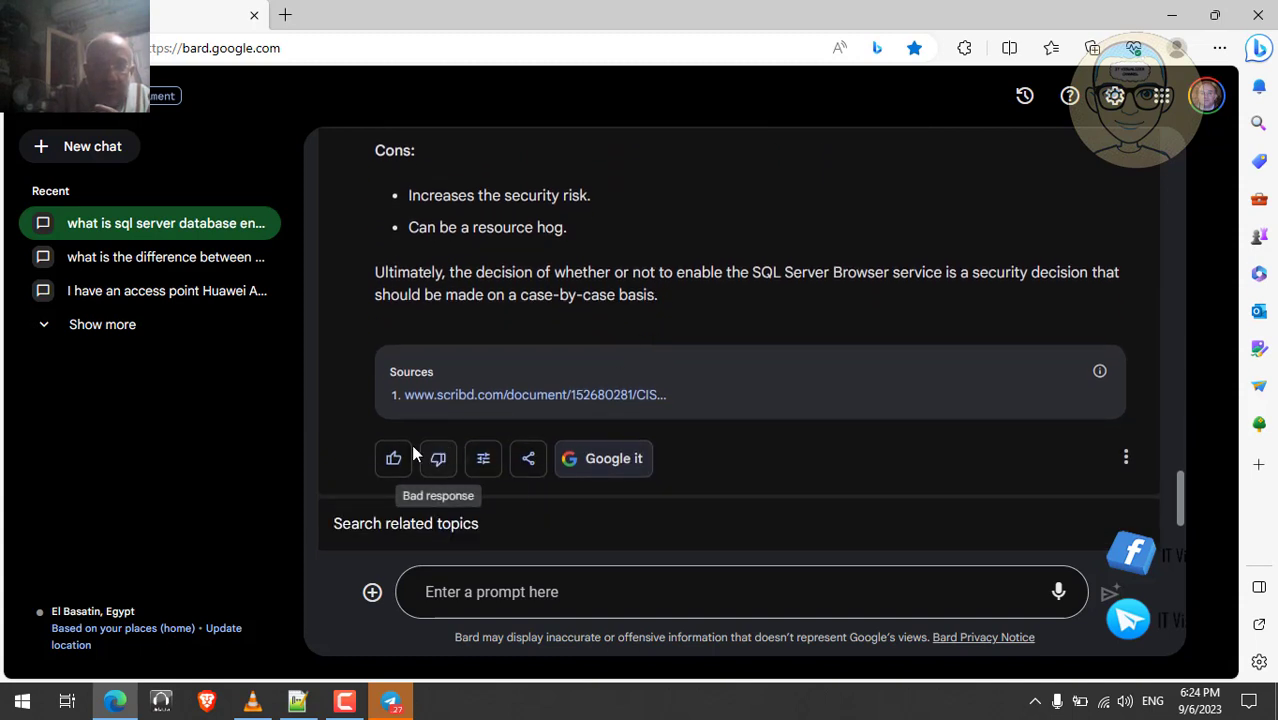
left_click(398, 459)
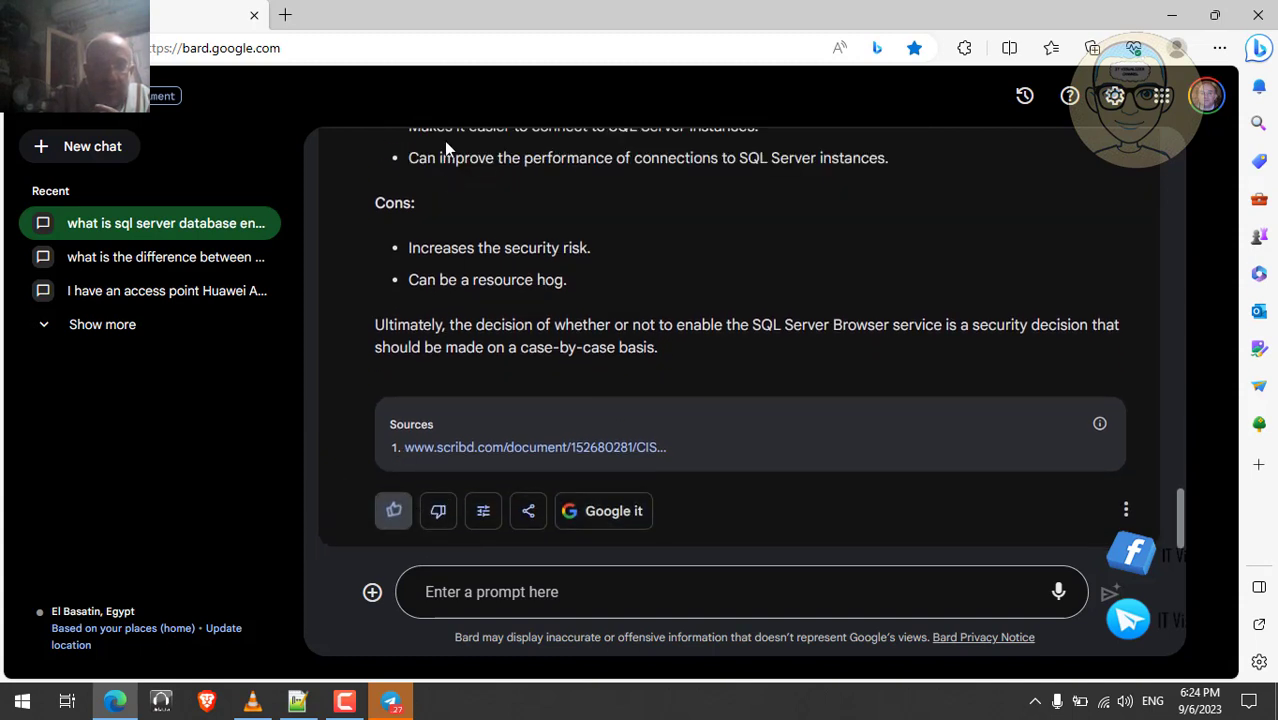
left_click(1174, 18)
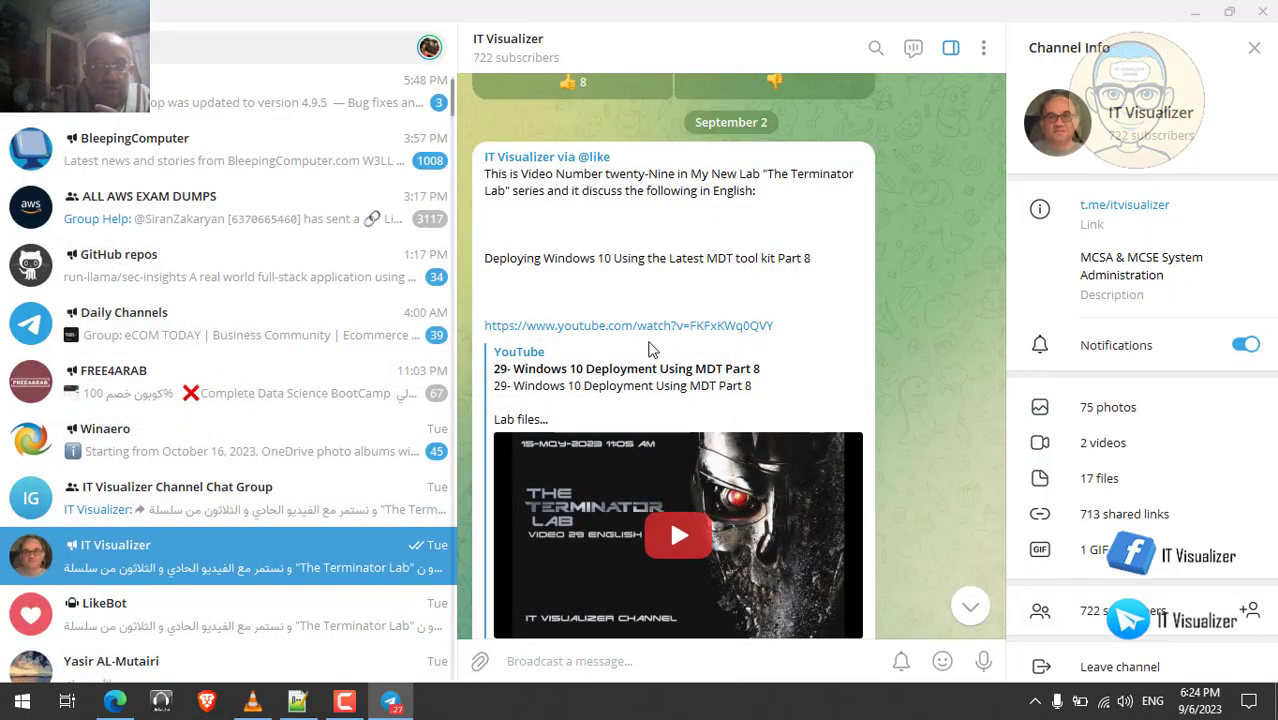
- Minimize Telegram and resume the SQL Server setup recording in VLC
left_click(1195, 11)
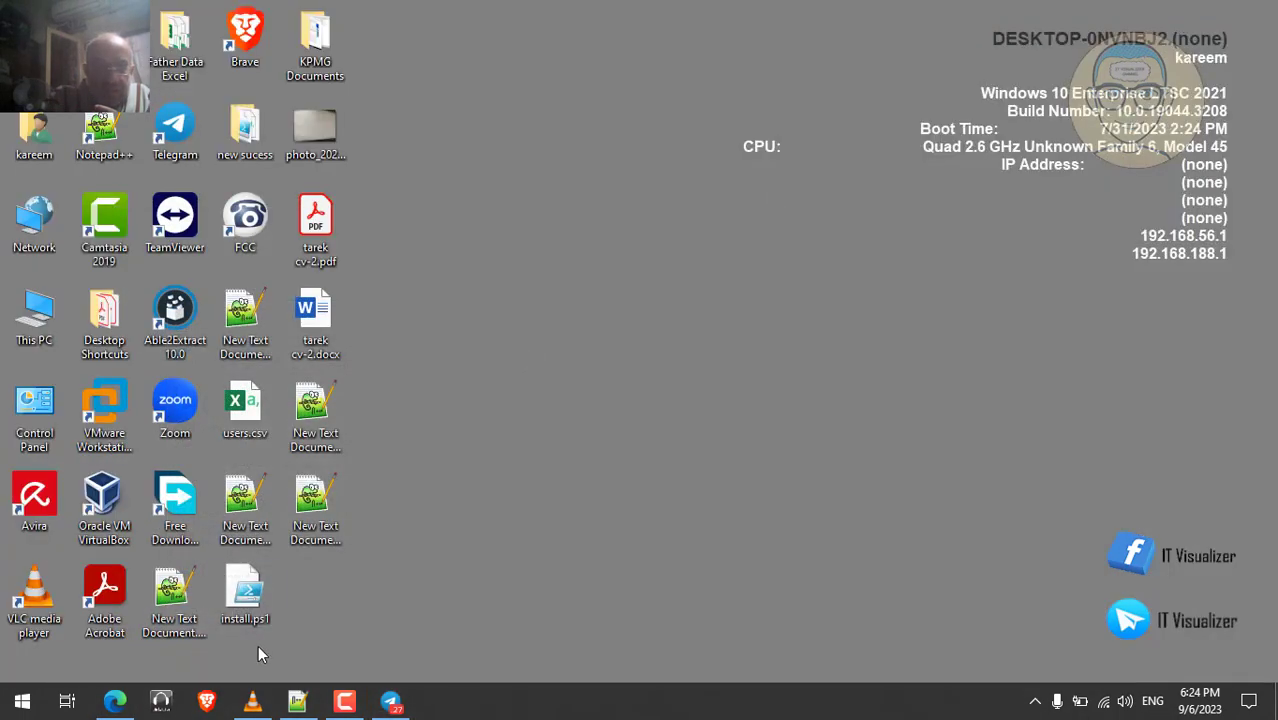
left_click(255, 704)
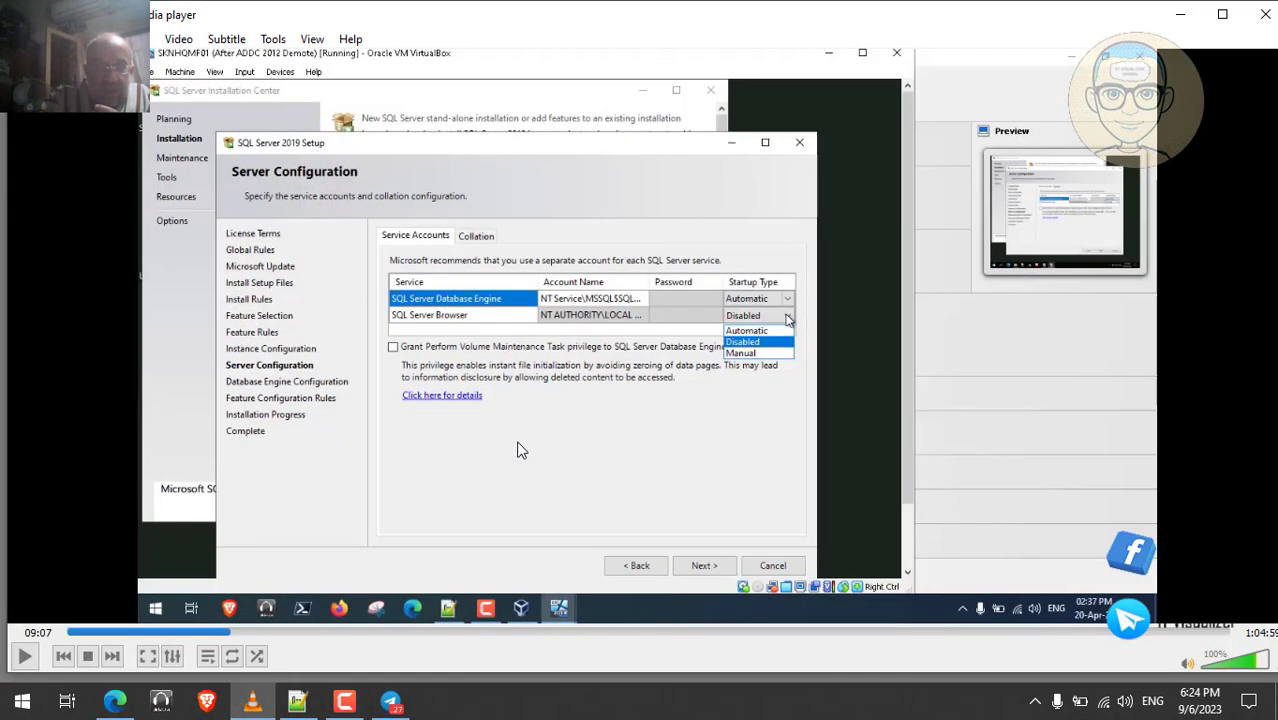
left_click(285, 704)
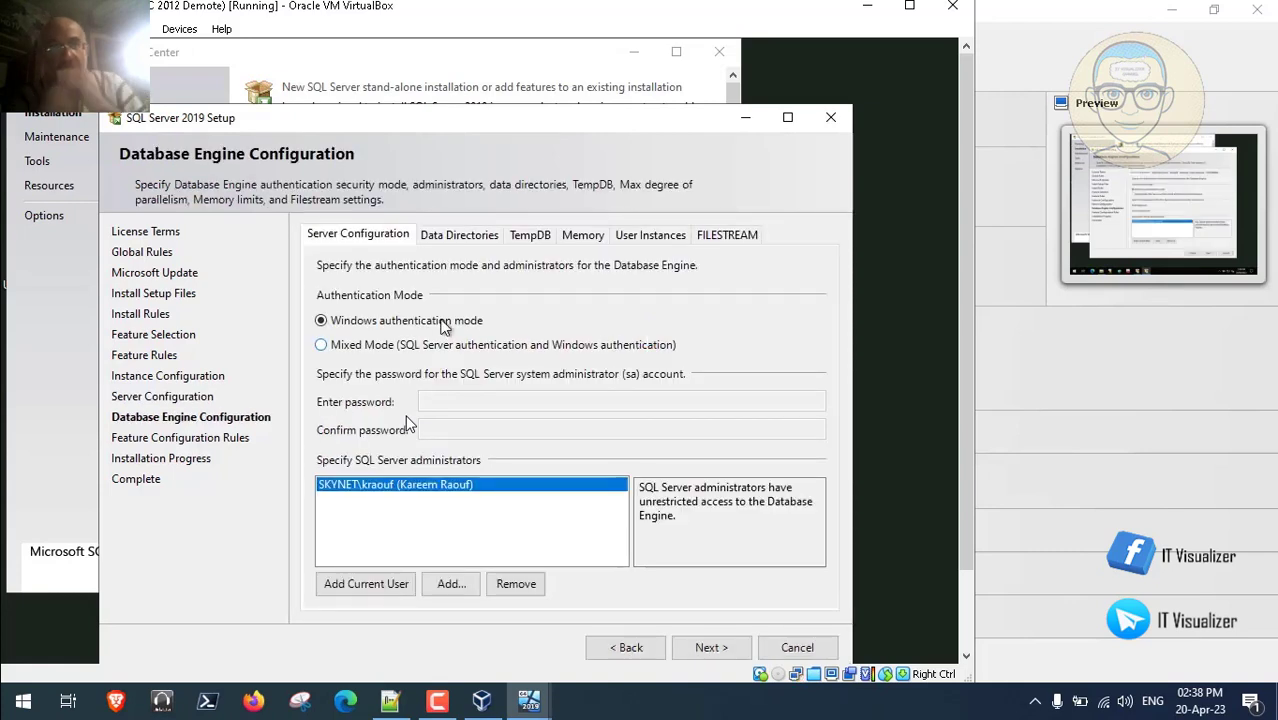
- Pause the setup recording for commentary, then resume it until Mixed Mode authentication appears
left_click(357, 345)
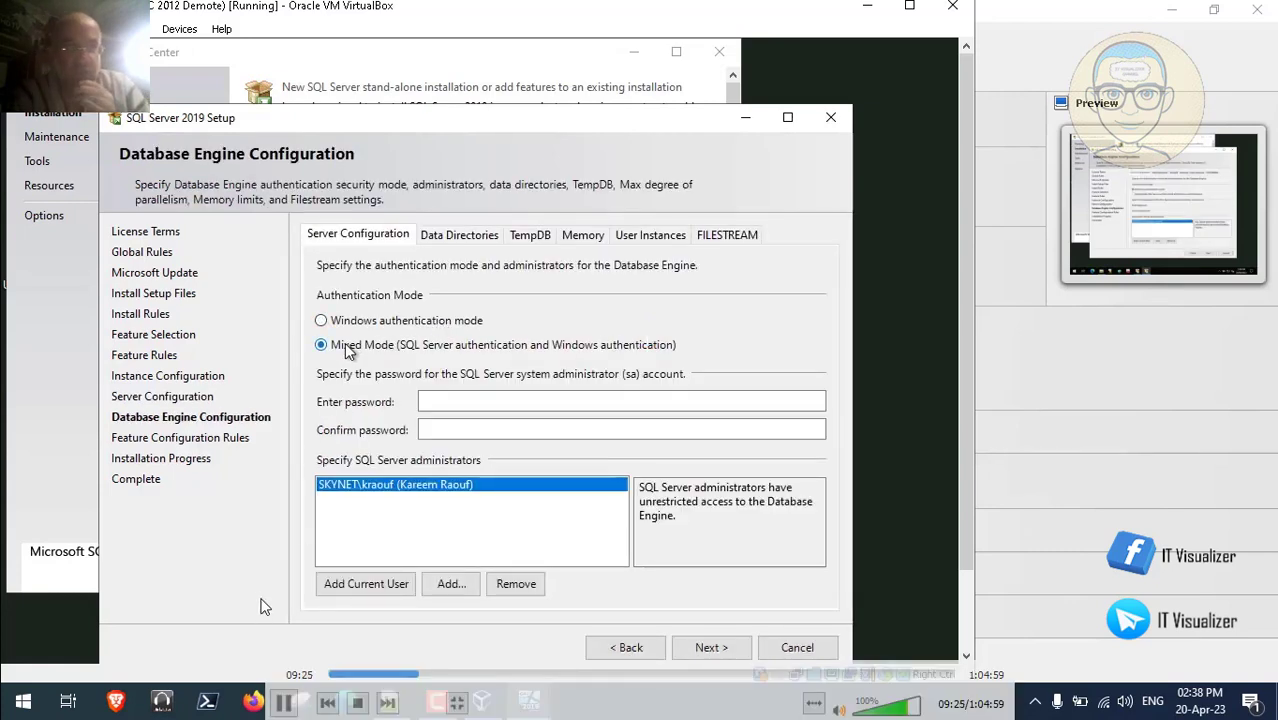
left_click(430, 401)
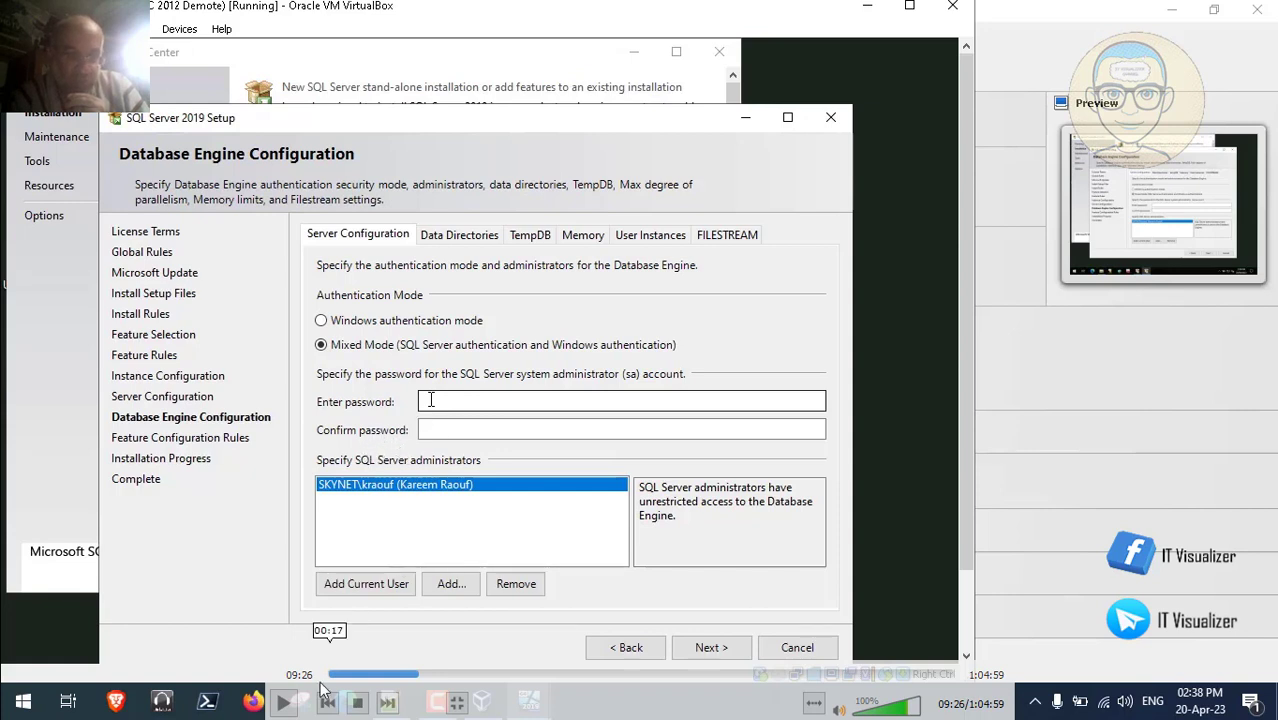
left_click(283, 702)
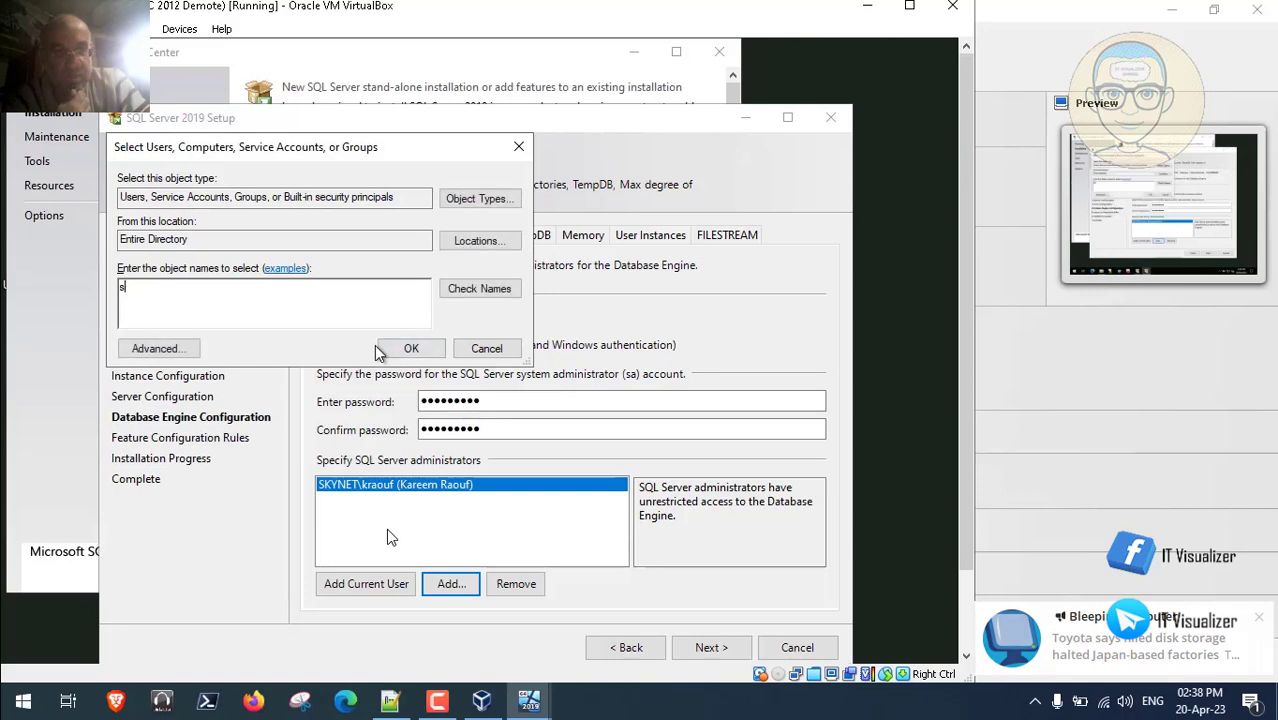
- Resolve 'SKNHQ' with Check Names and pick the SKNHQ_AI_SQL_Admins group as administrator
type("SKNHQ")
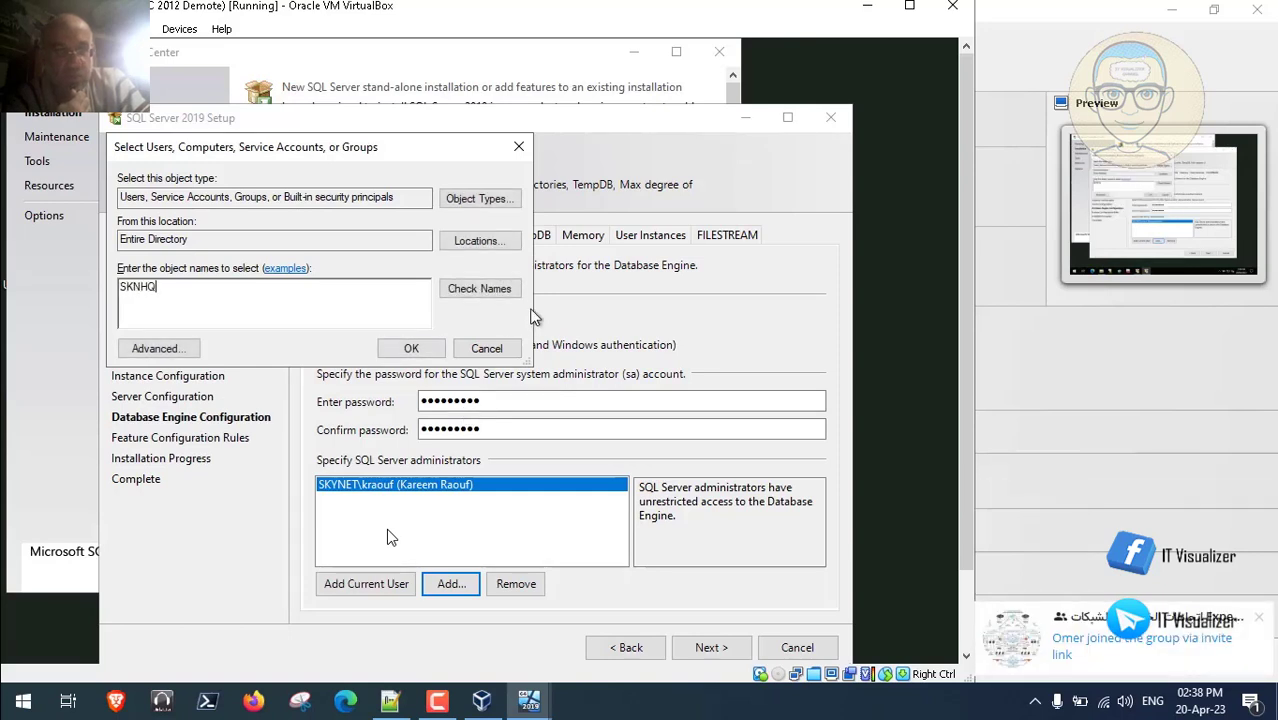
left_click(503, 290)
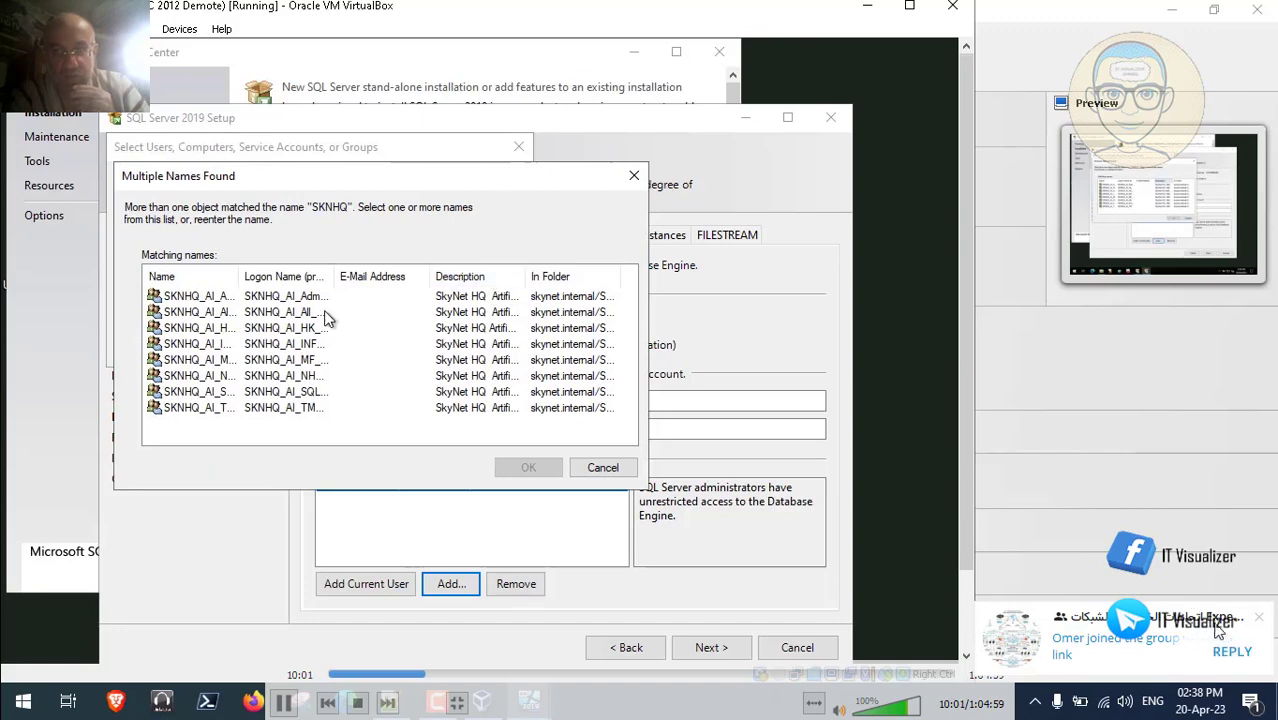
left_click_drag(241, 277, 347, 276)
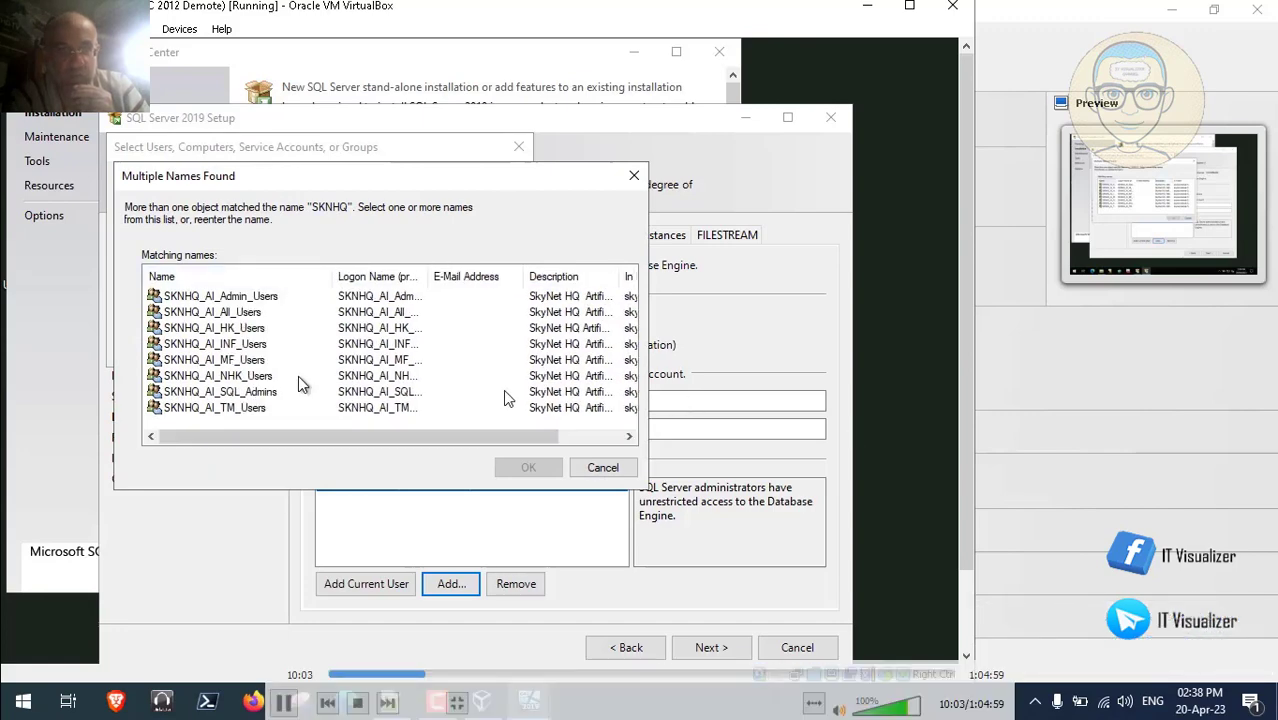
left_click(330, 392)
- Quit Telegram from the system tray, then resume the setup video in full screen
double_click(337, 379)
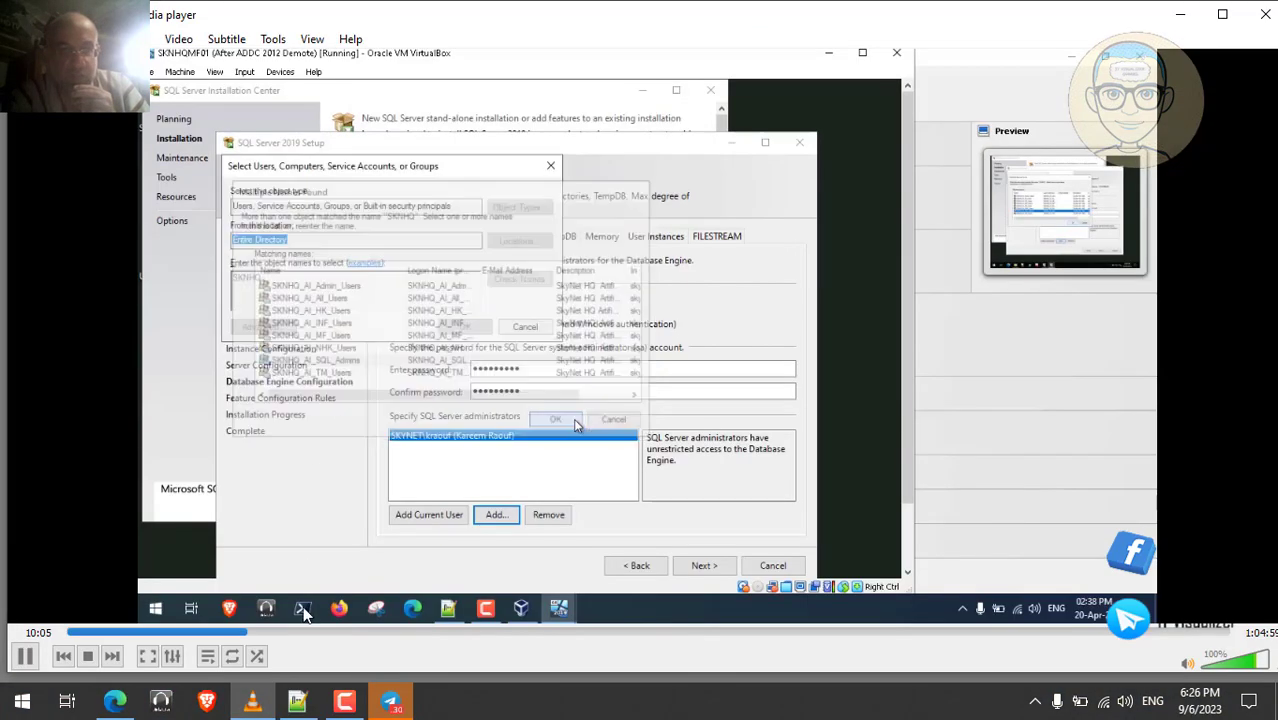
left_click(25, 656)
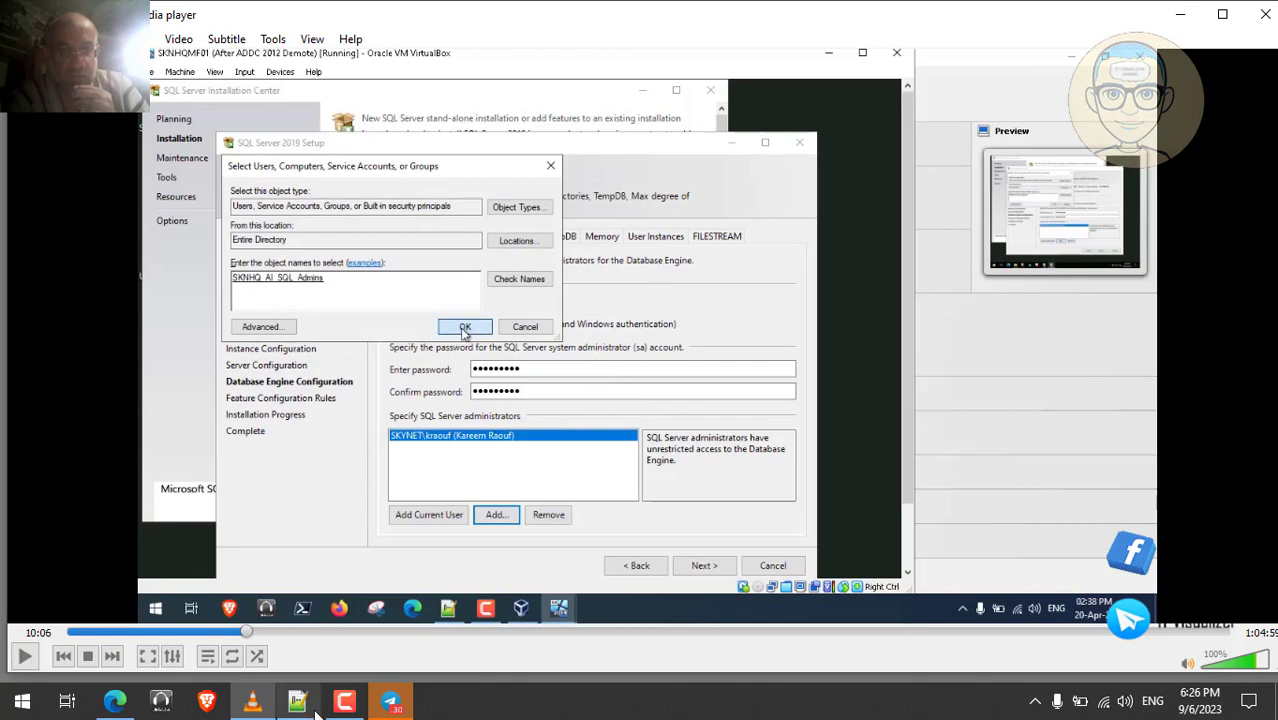
left_click(390, 701)
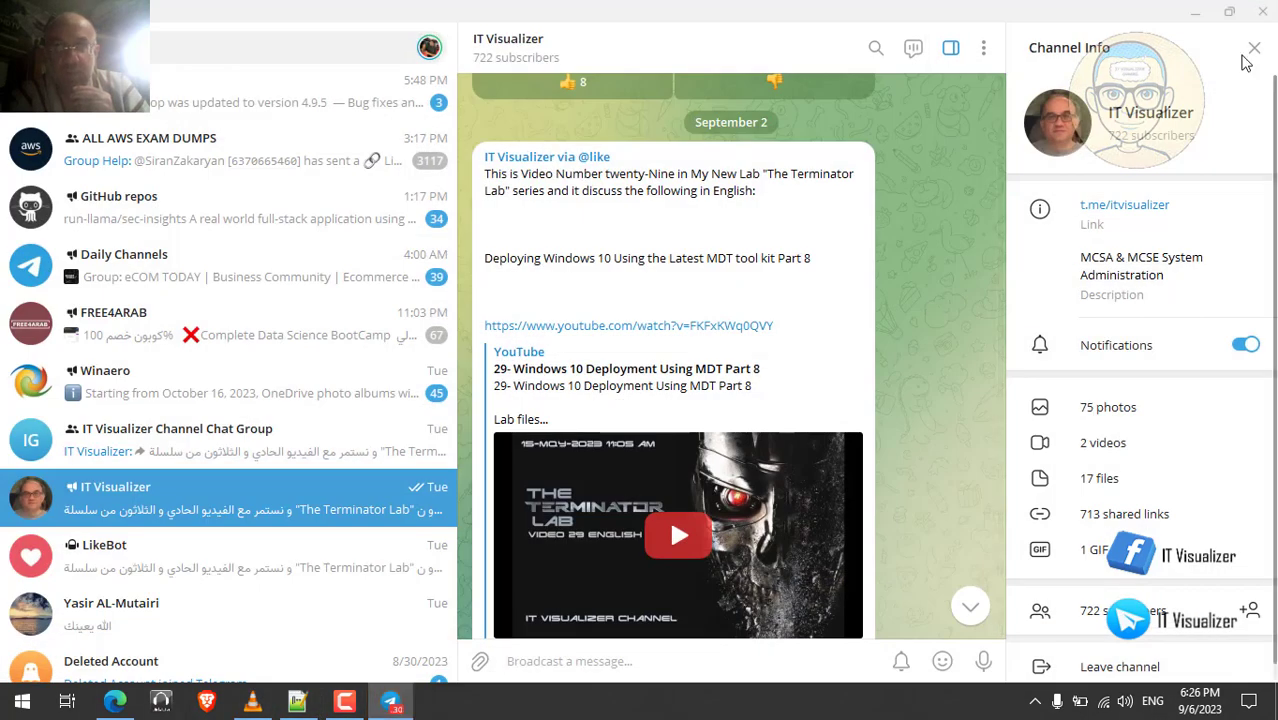
left_click(1264, 14)
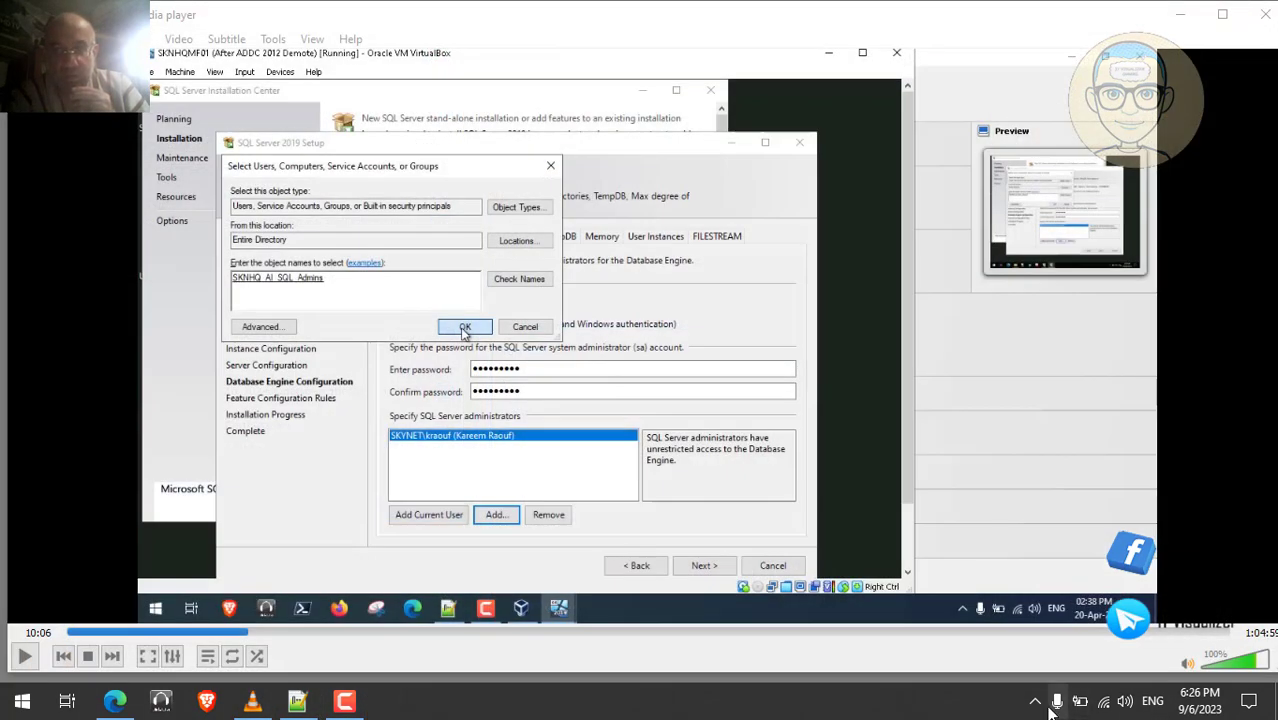
left_click(1035, 701)
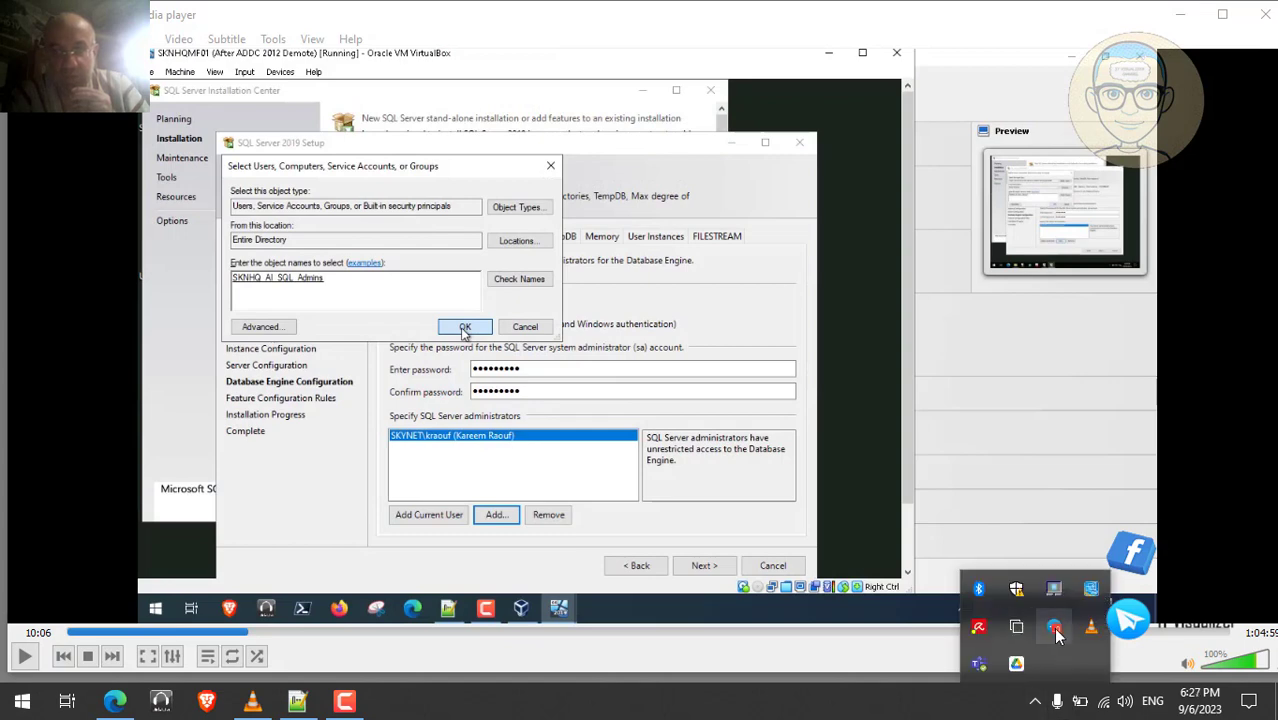
right_click(1054, 626)
left_click(1100, 608)
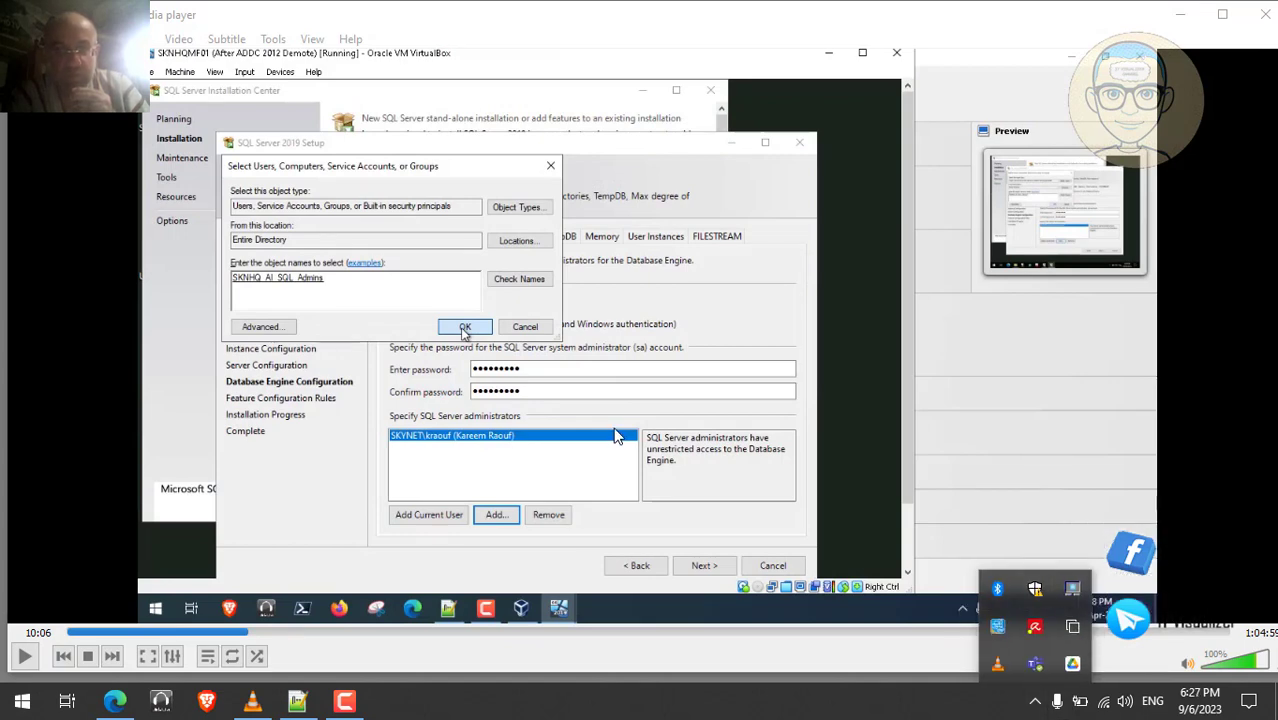
double_click(613, 427)
left_click(283, 705)
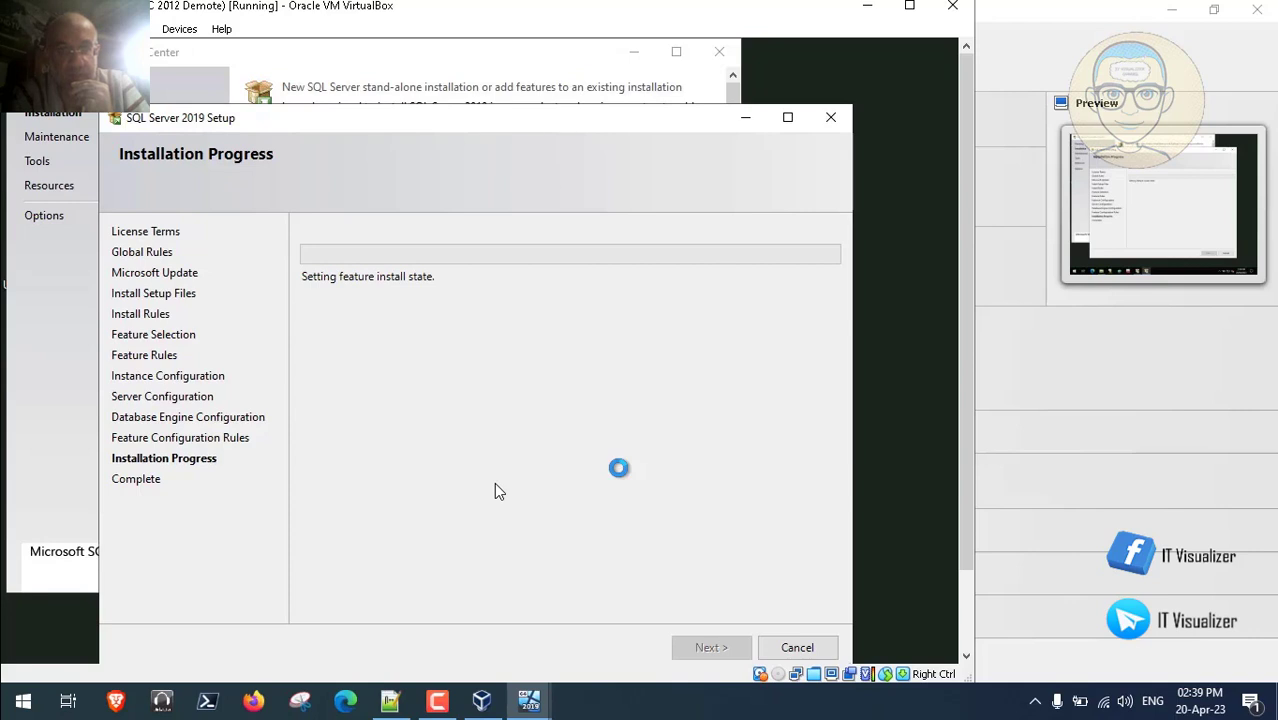
- Let the SQL Server 2019 installation complete, review the succeeded features, and close Setup
left_click(437, 701)
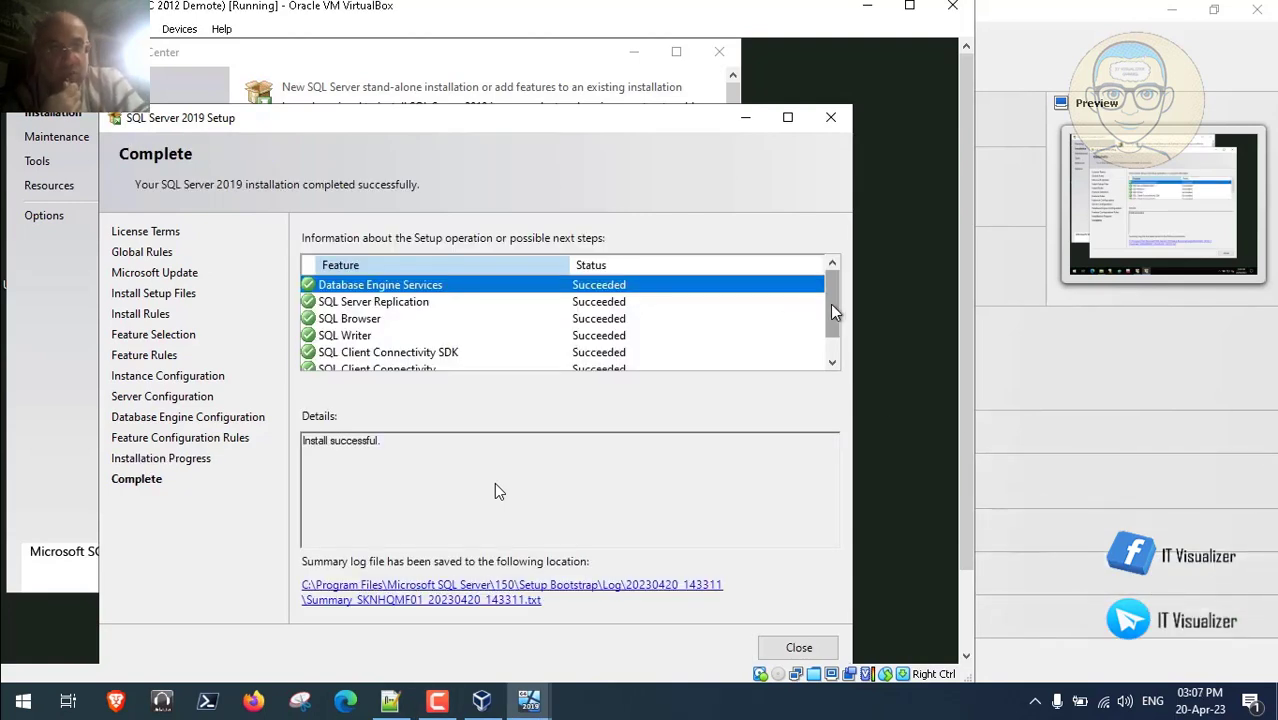
left_click_drag(834, 312, 832, 338)
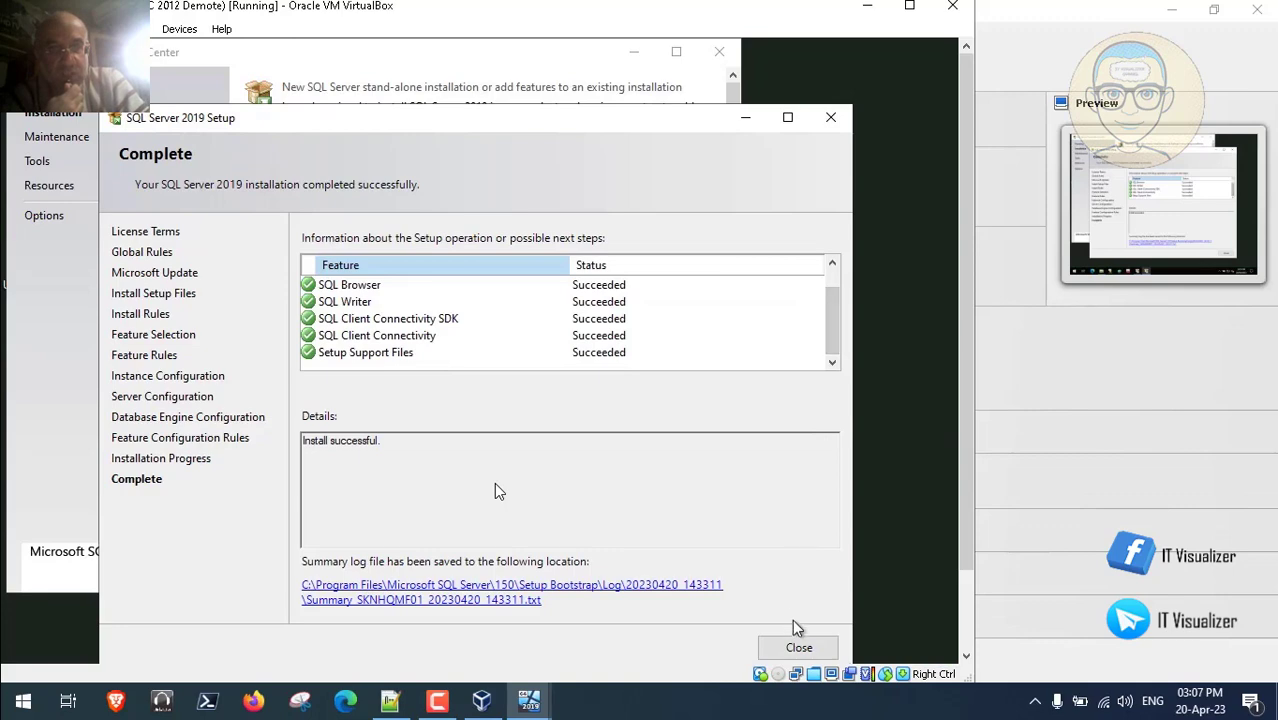
left_click(798, 648)
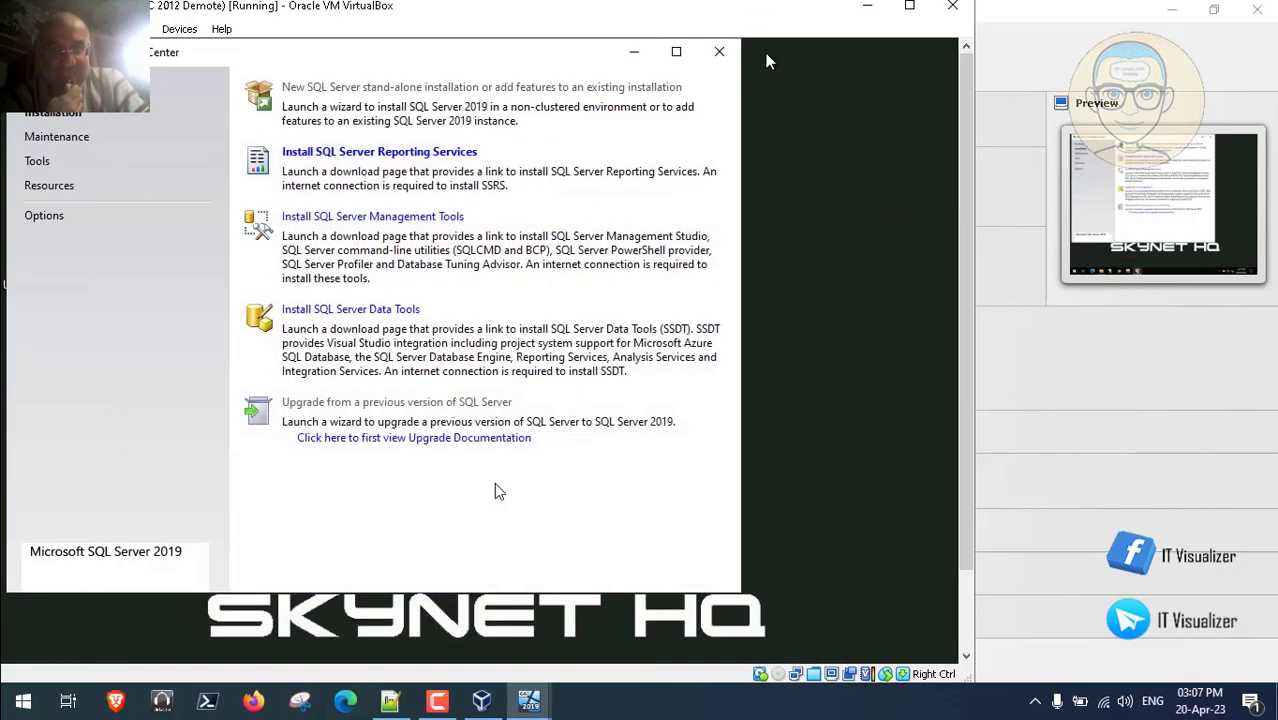
- Close the Installation Center and choose Personalize from the guest desktop's context menu
left_click(719, 52)
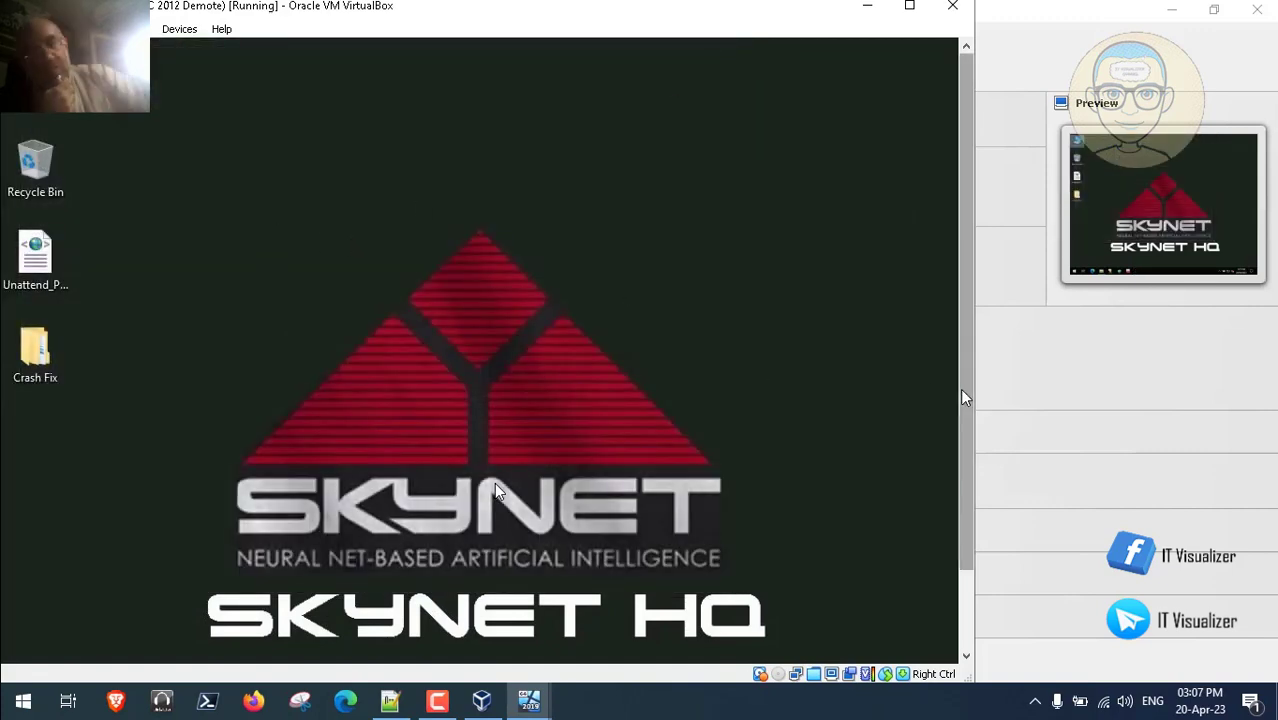
left_click_drag(959, 390, 963, 514)
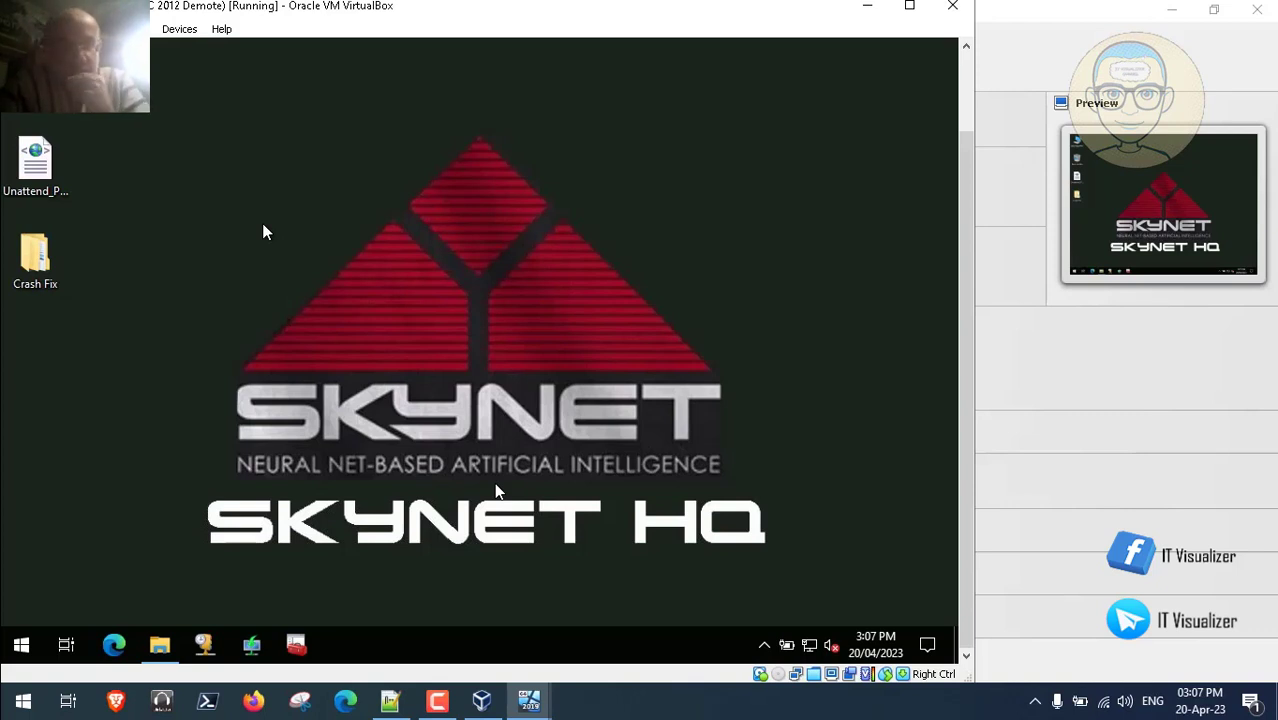
right_click(263, 227)
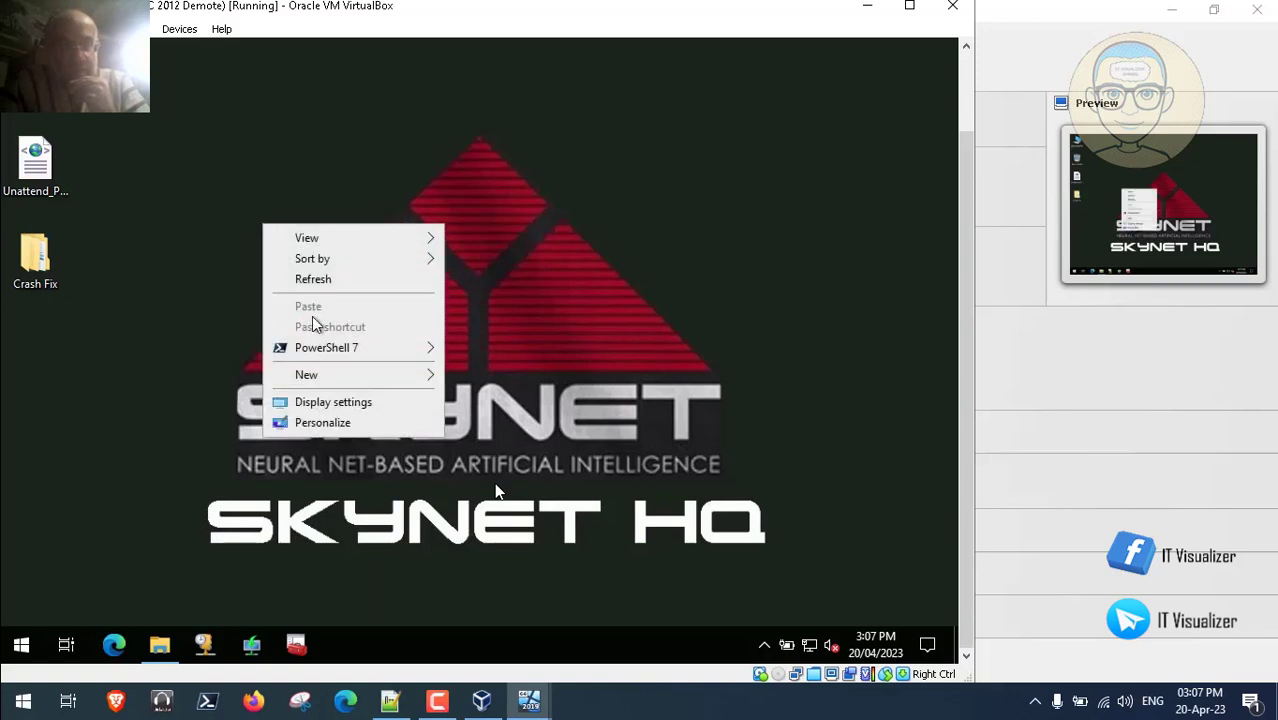
left_click(352, 424)
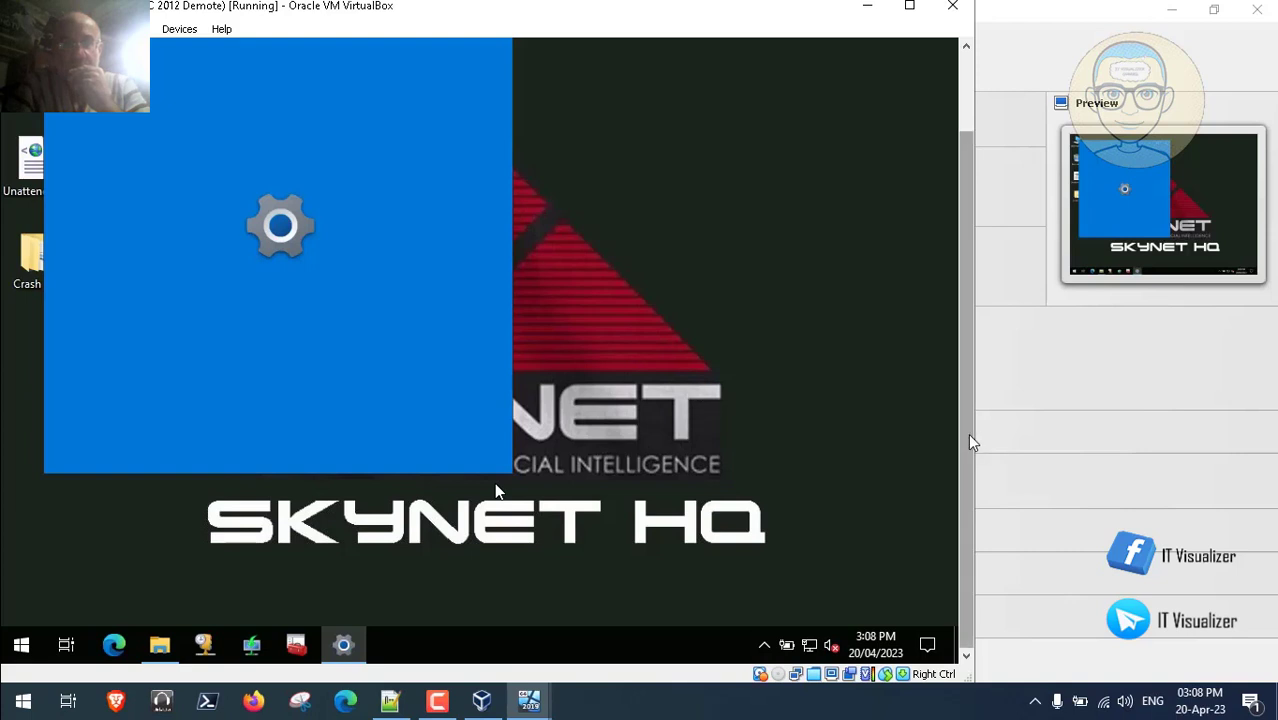
- Go to Personalization > Themes and scroll down to Desktop icon settings under Related Settings
left_click_drag(970, 441, 967, 369)
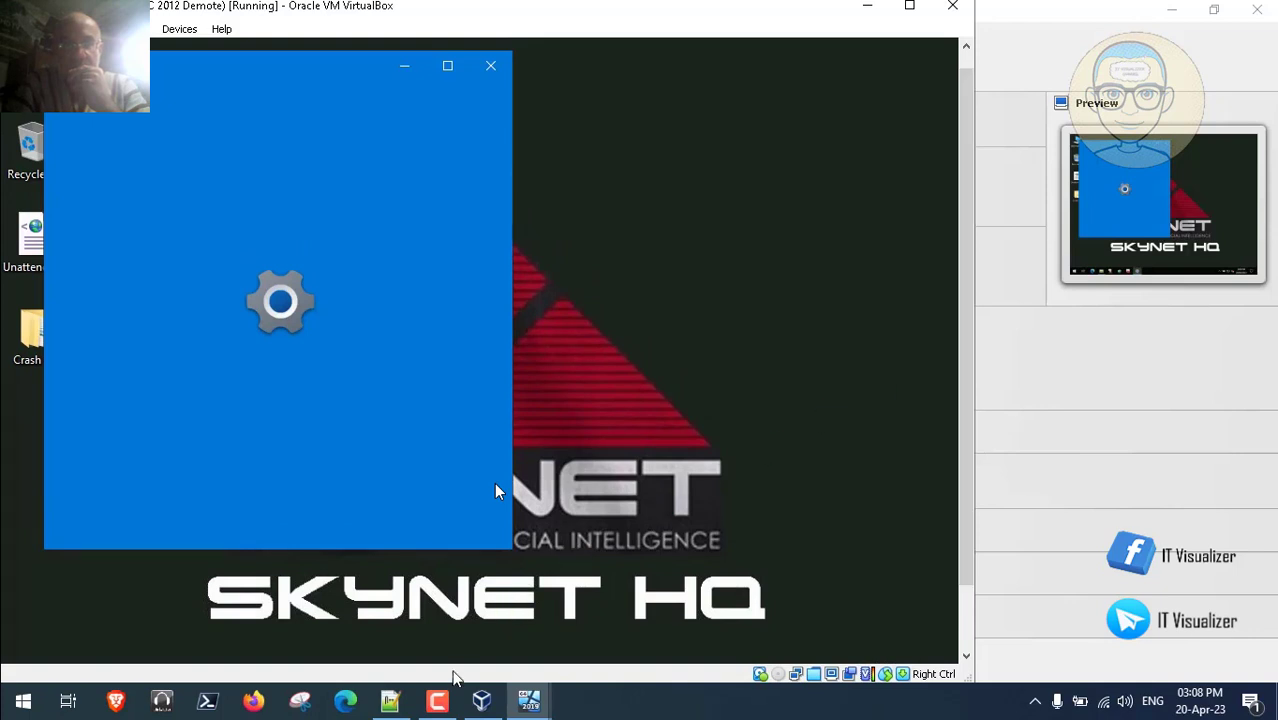
left_click(437, 701)
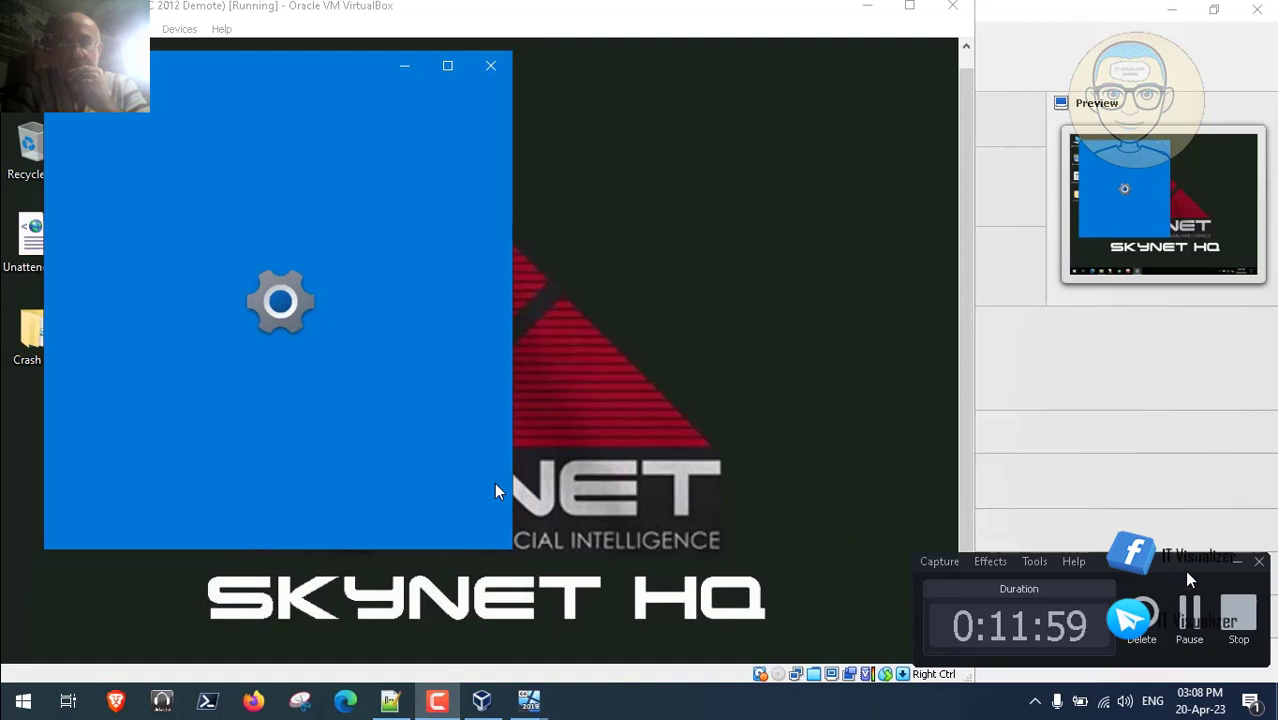
left_click(1189, 612)
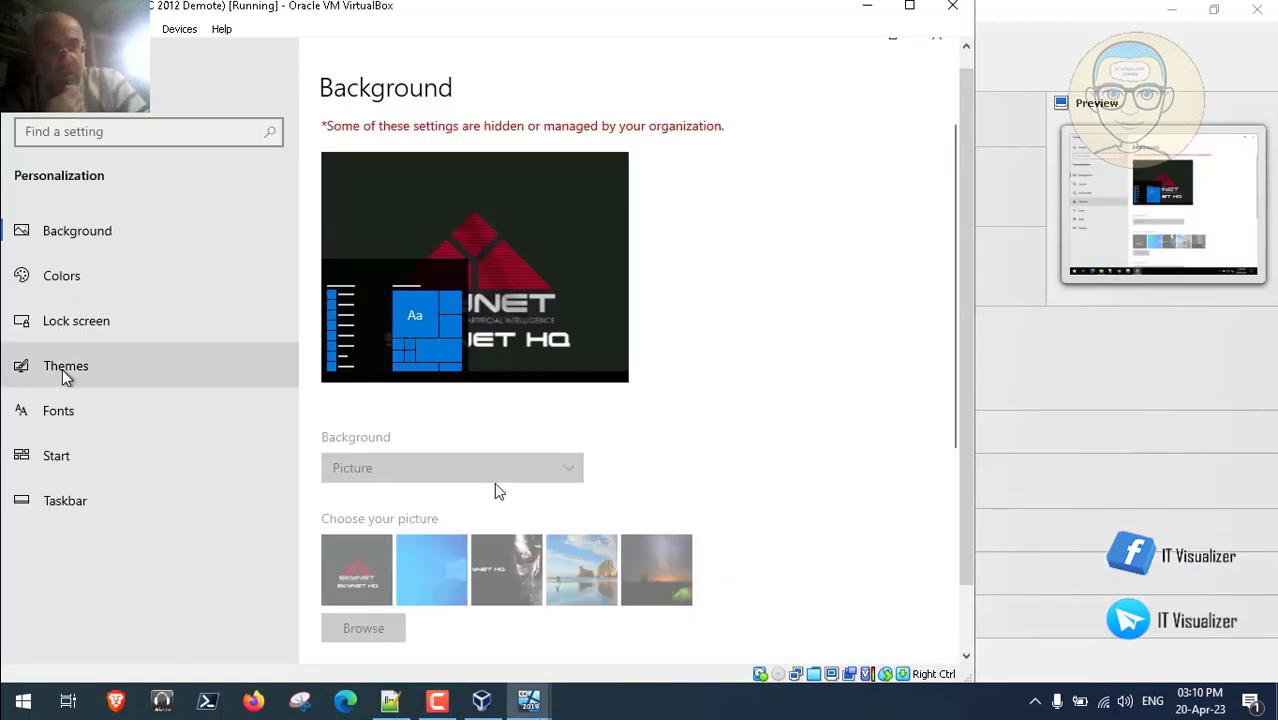
left_click(62, 369)
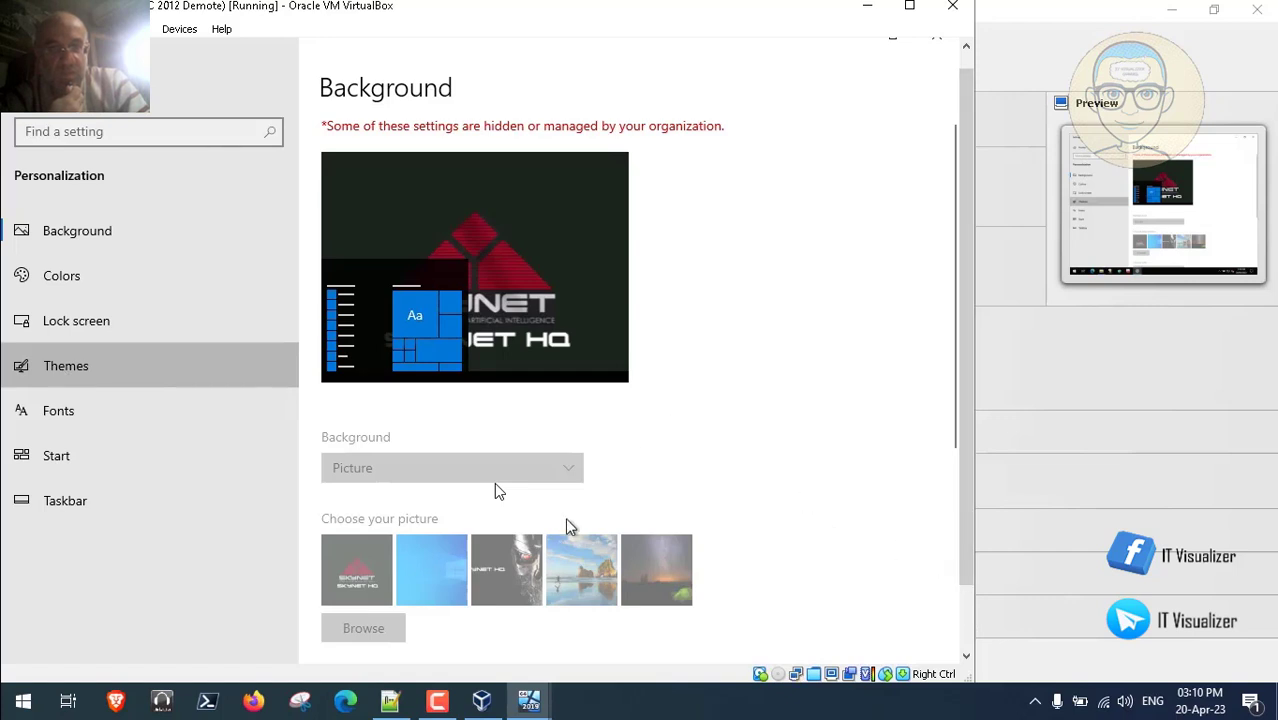
left_click(437, 700)
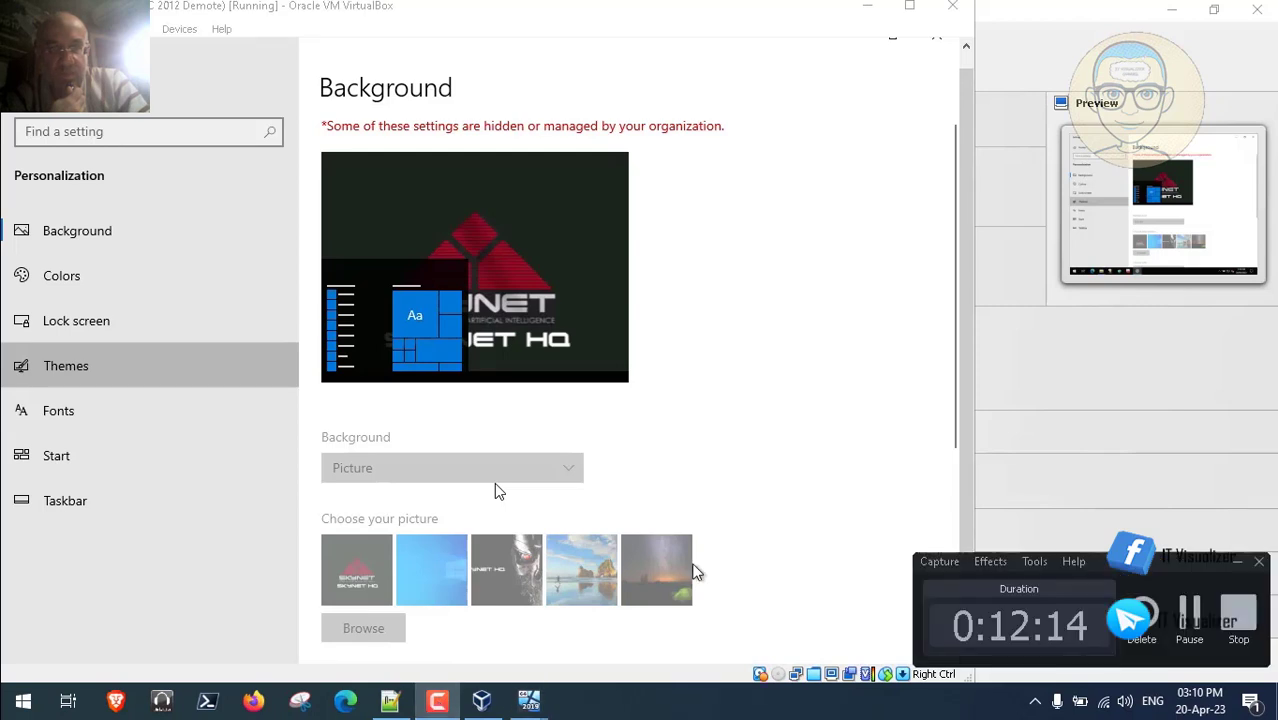
left_click(1190, 612)
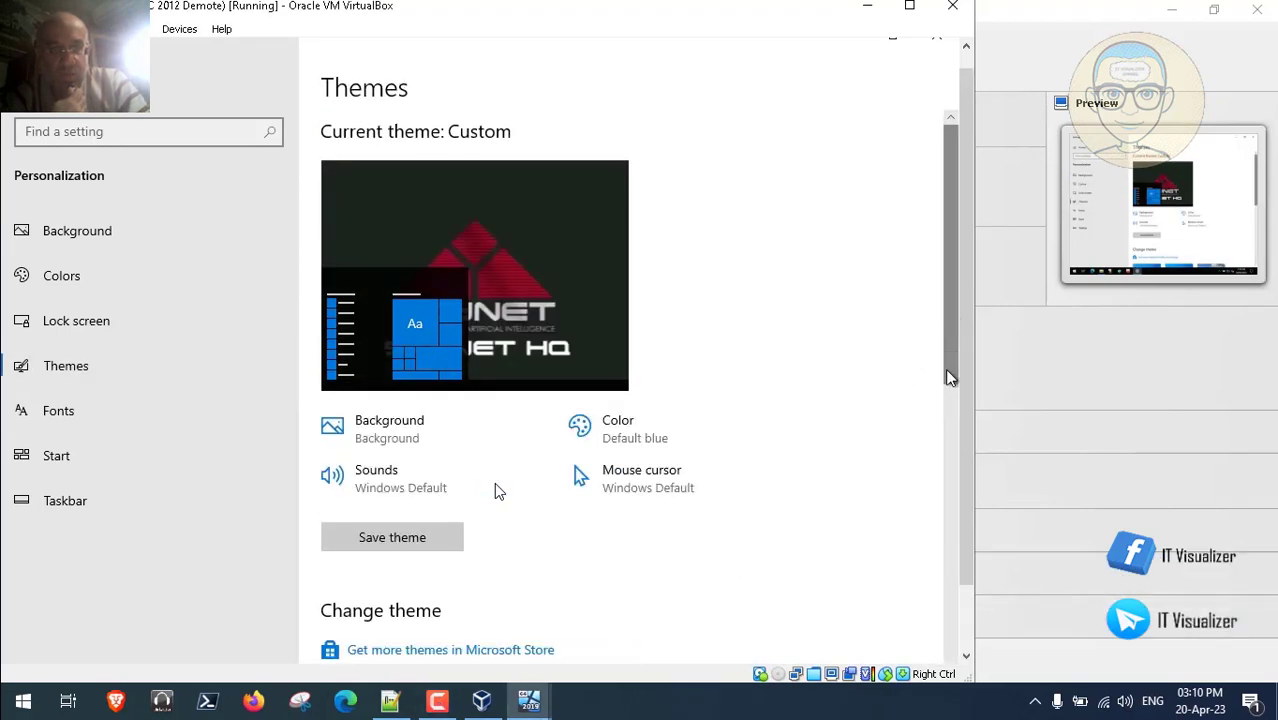
left_click_drag(950, 350, 944, 619)
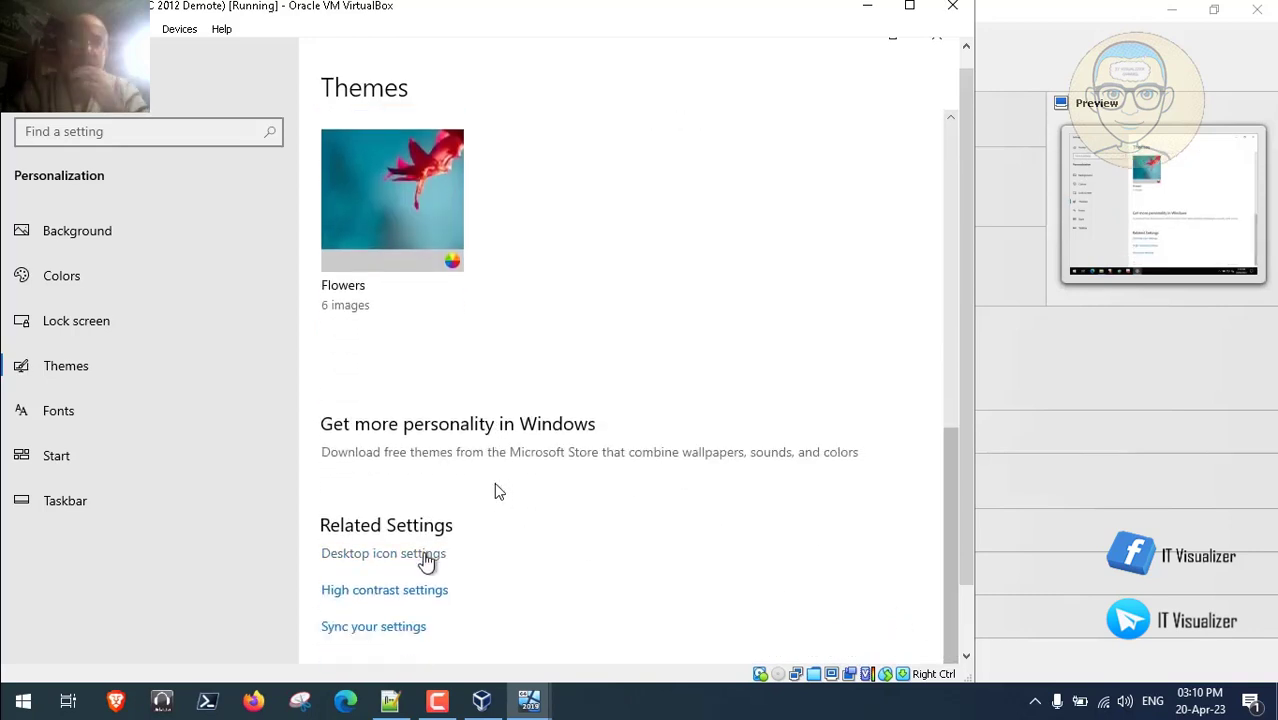
left_click(427, 560)
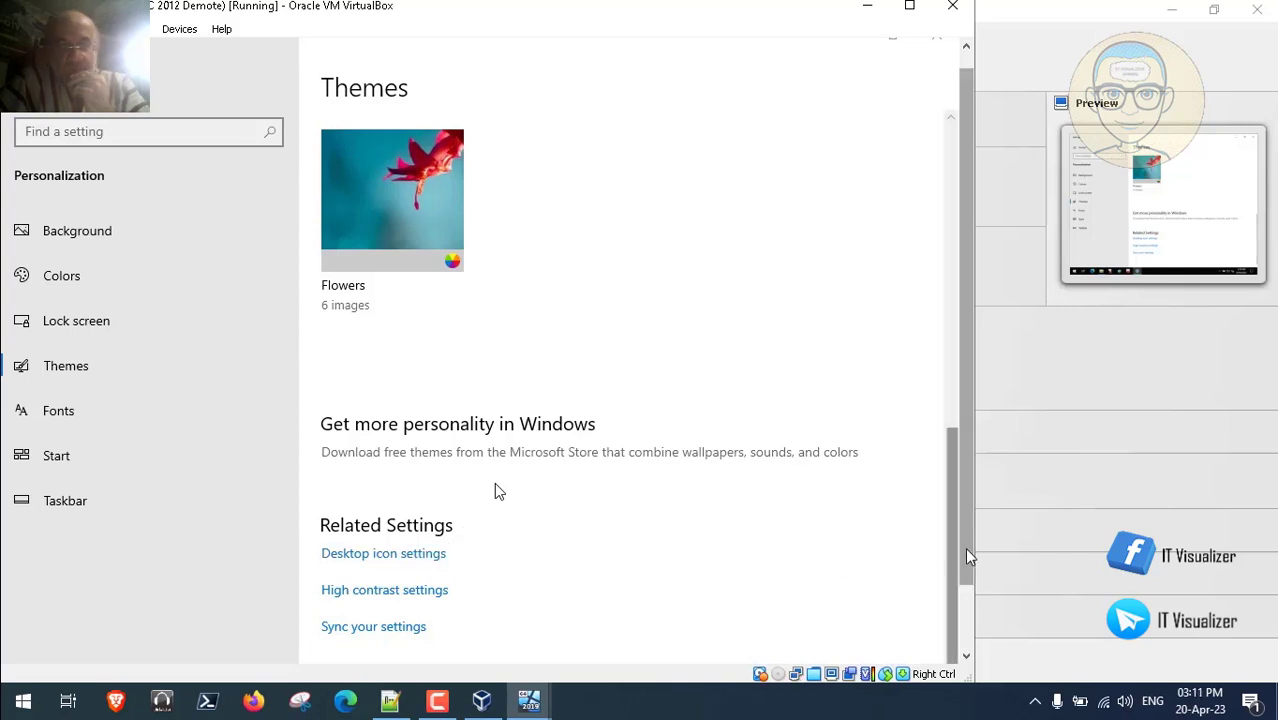
left_click_drag(967, 550, 969, 622)
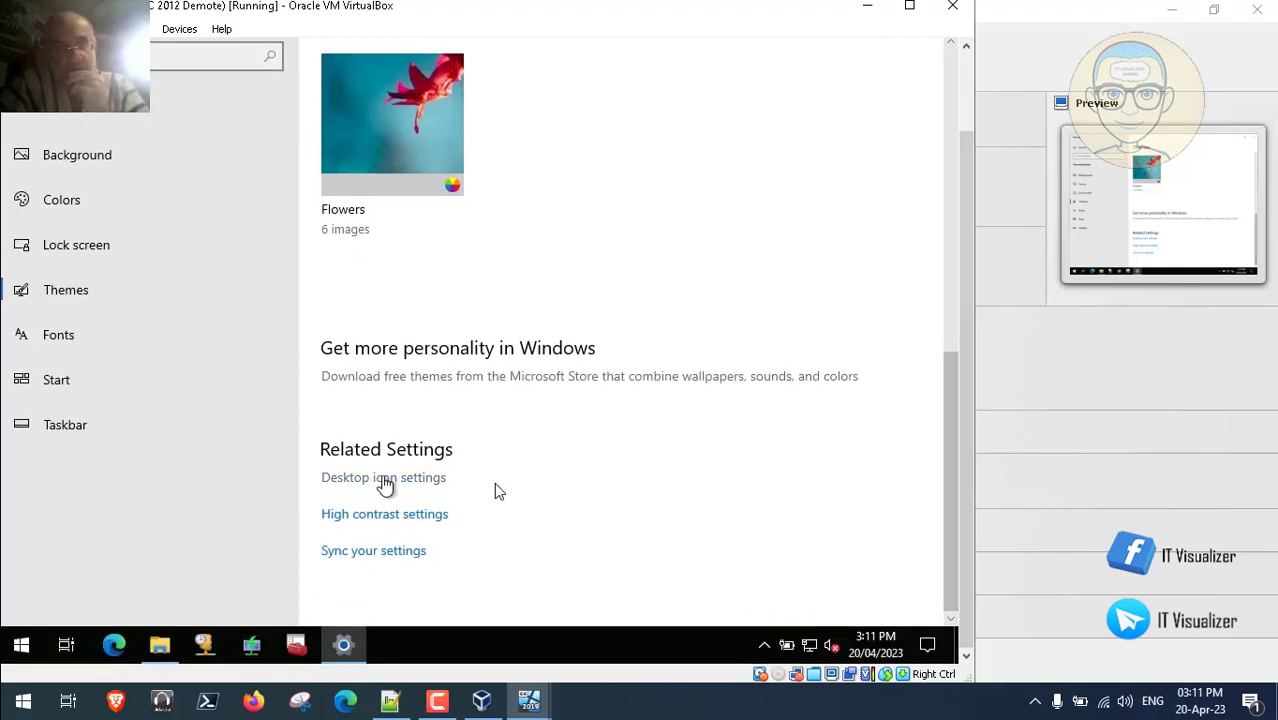
- Enable the Control Panel desktop icon, apply and confirm, then close the Settings window
left_click(384, 479)
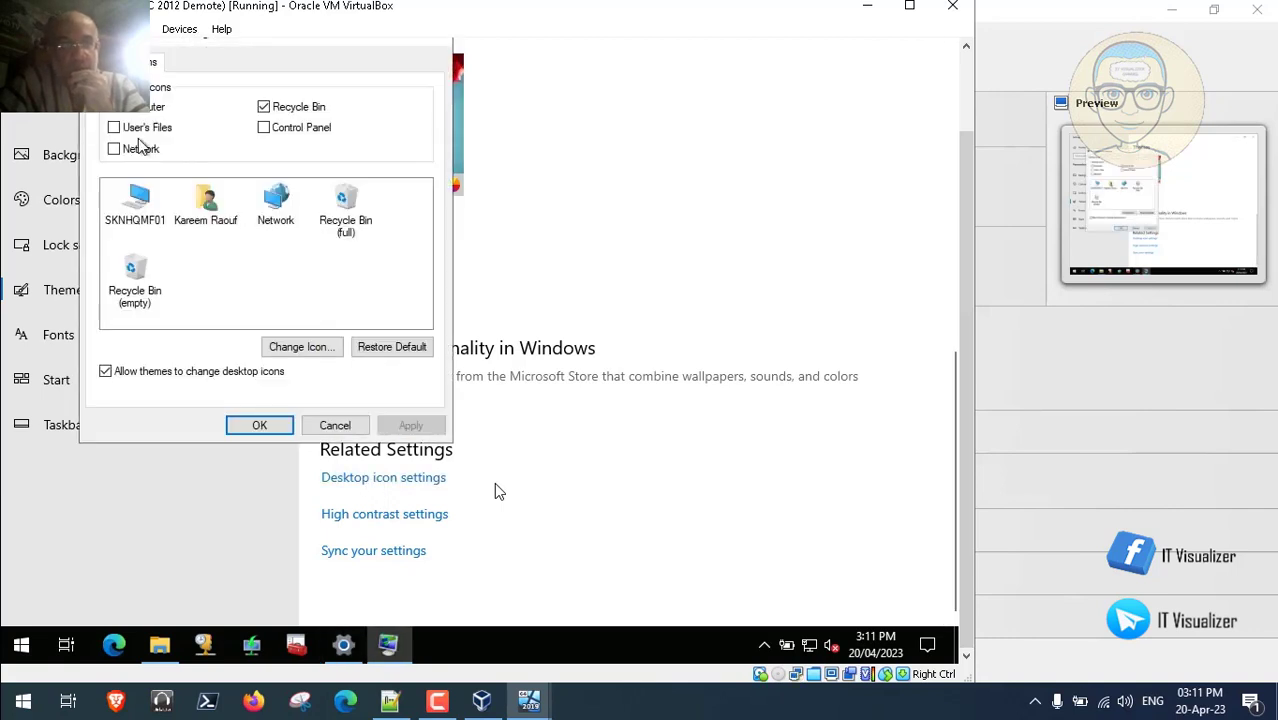
left_click(264, 128)
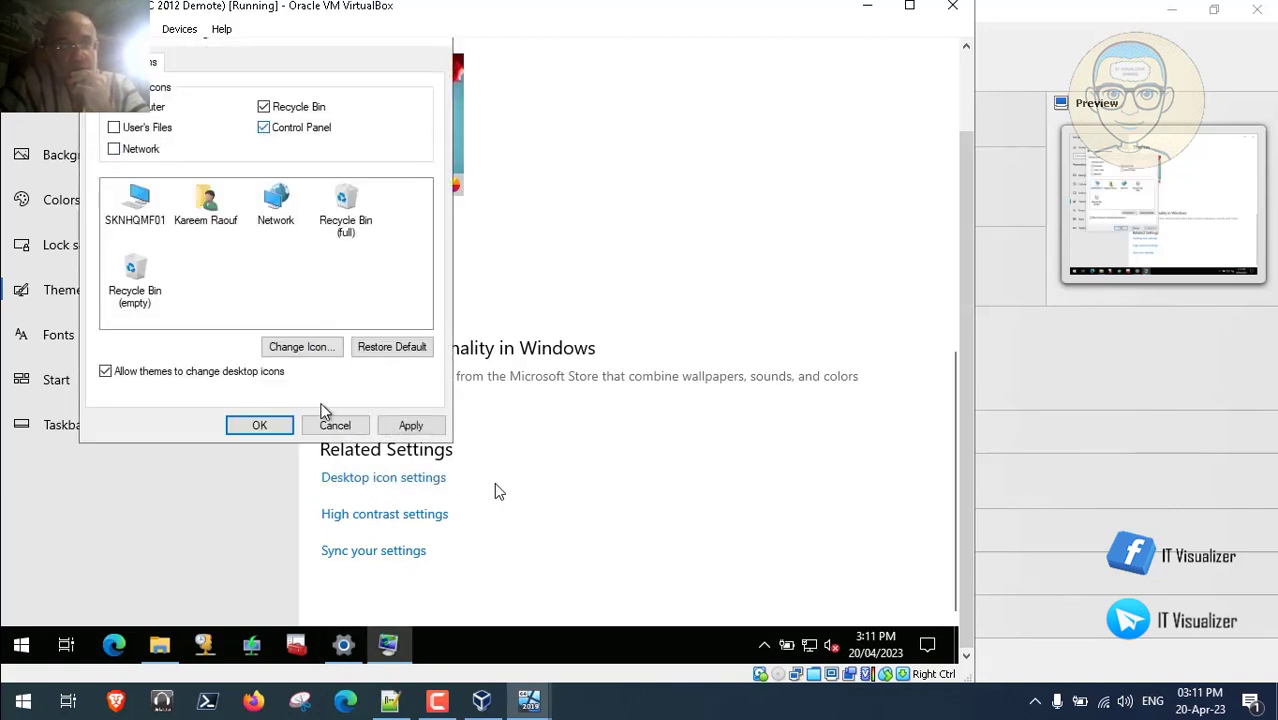
left_click(418, 427)
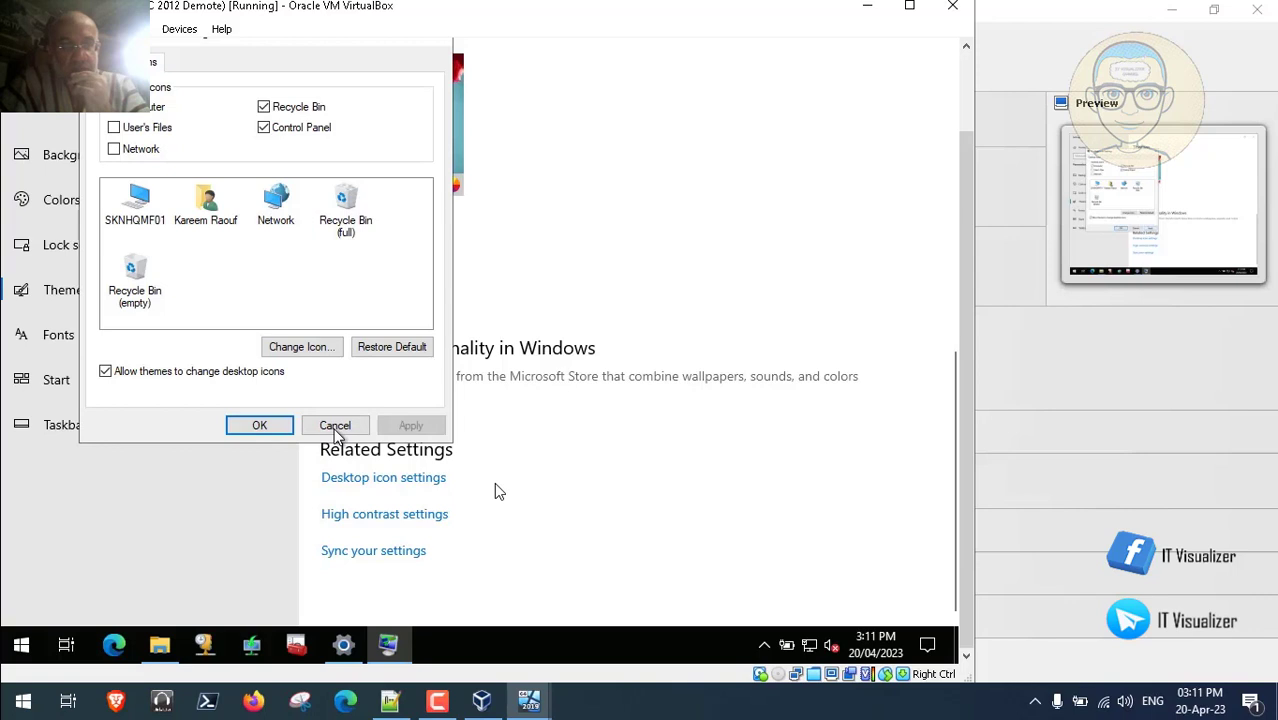
left_click(262, 427)
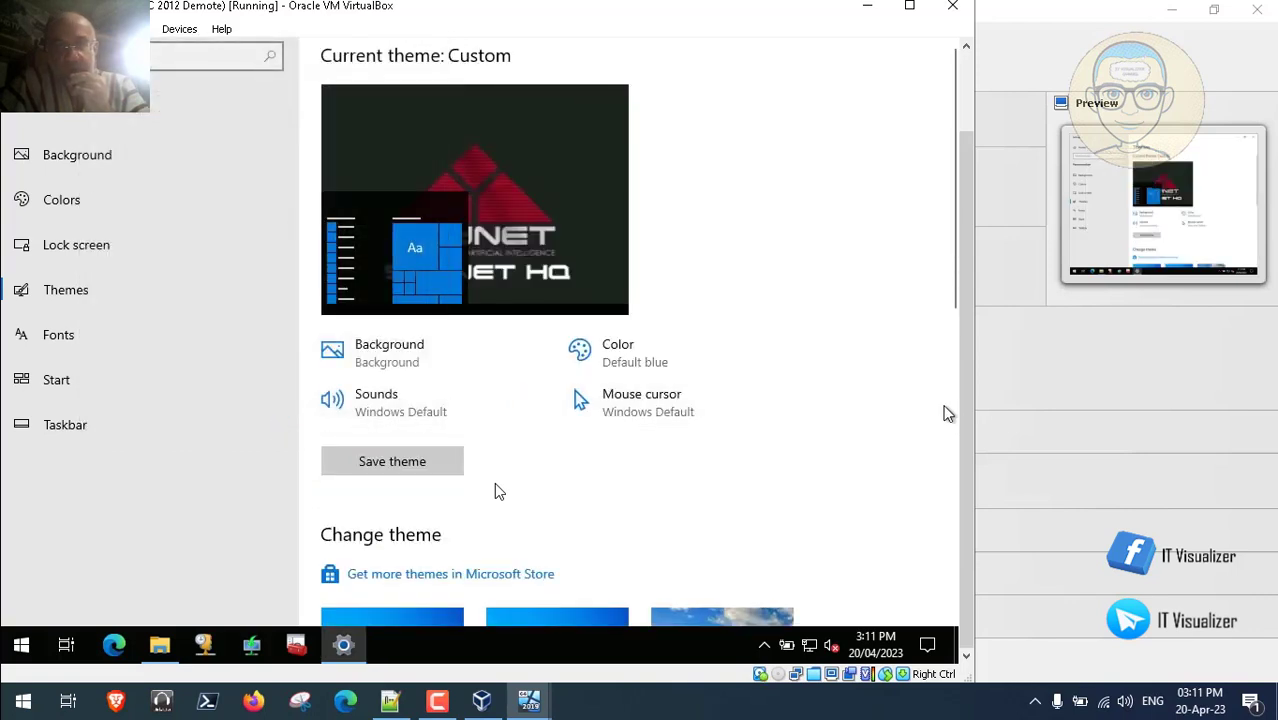
left_click_drag(967, 422, 972, 203)
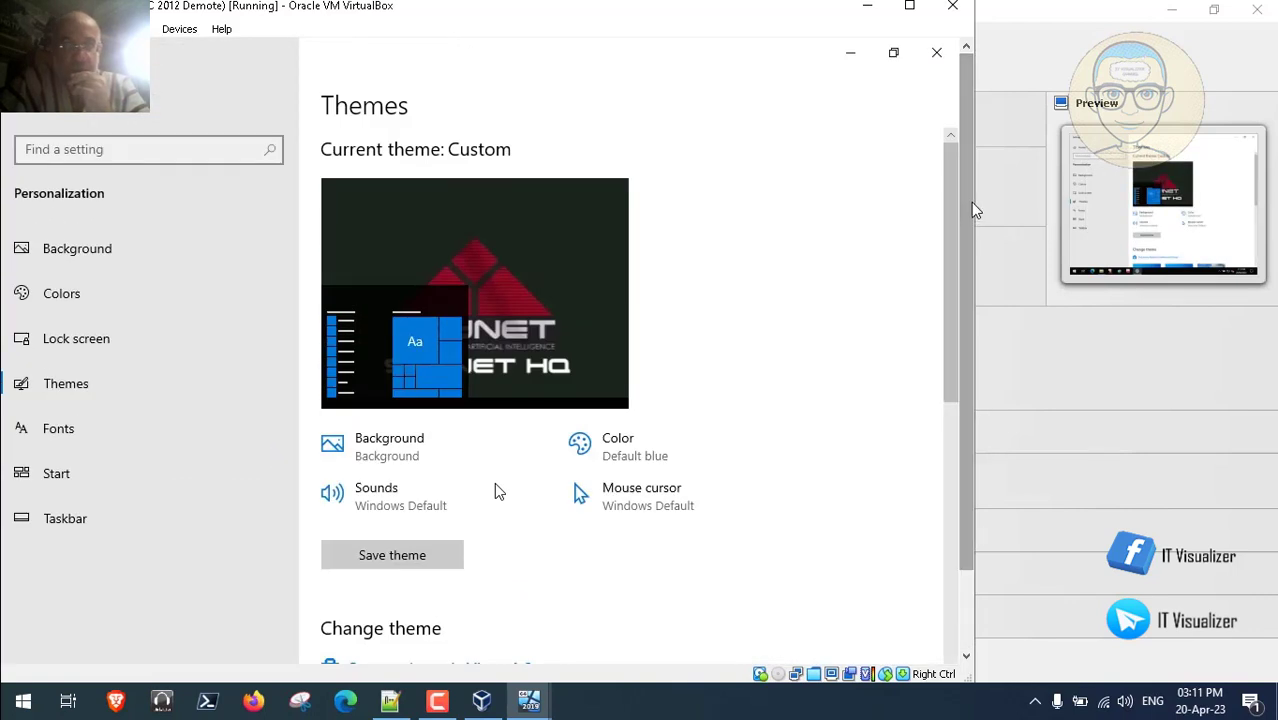
left_click(940, 61)
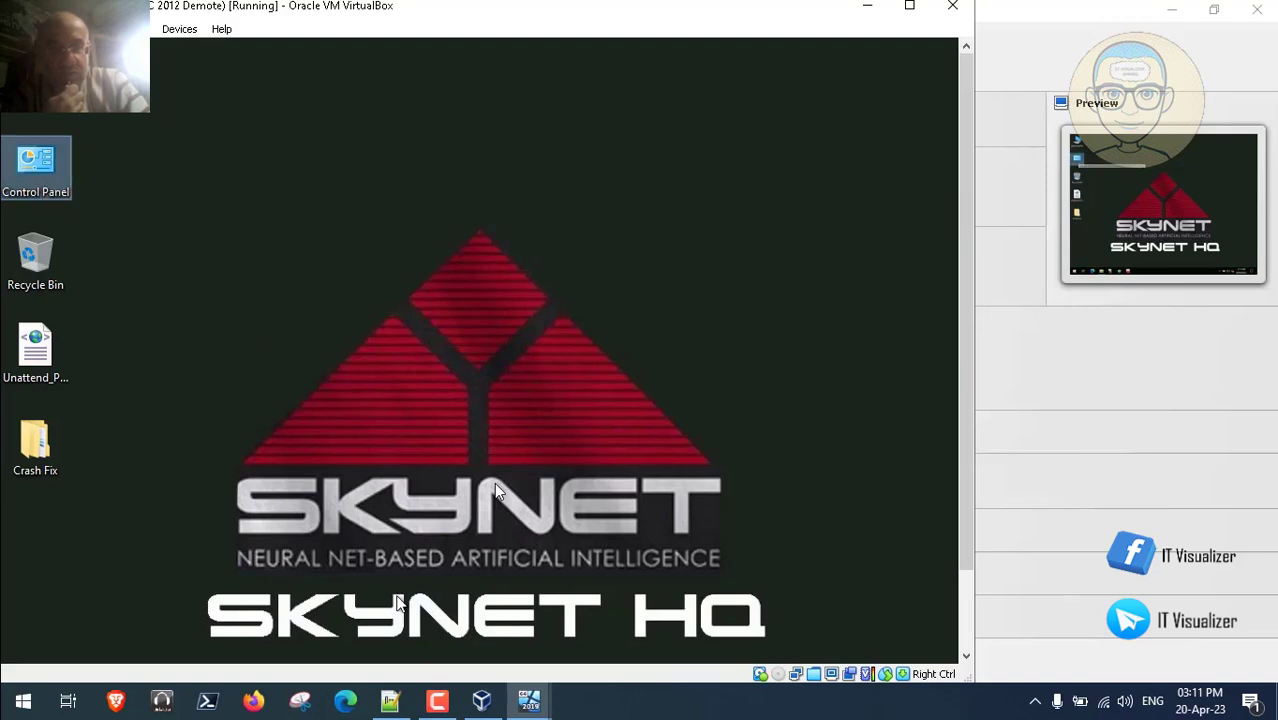
left_click(391, 702)
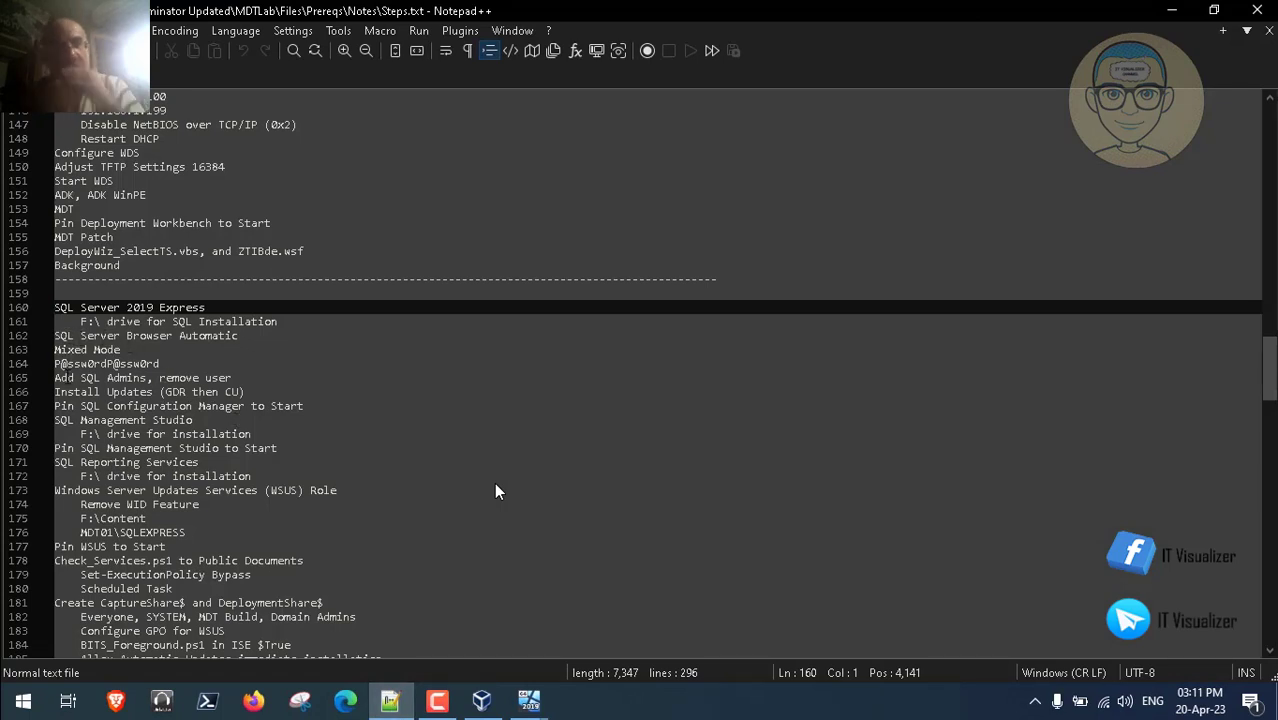
left_click(182, 390)
key("shift+Home")
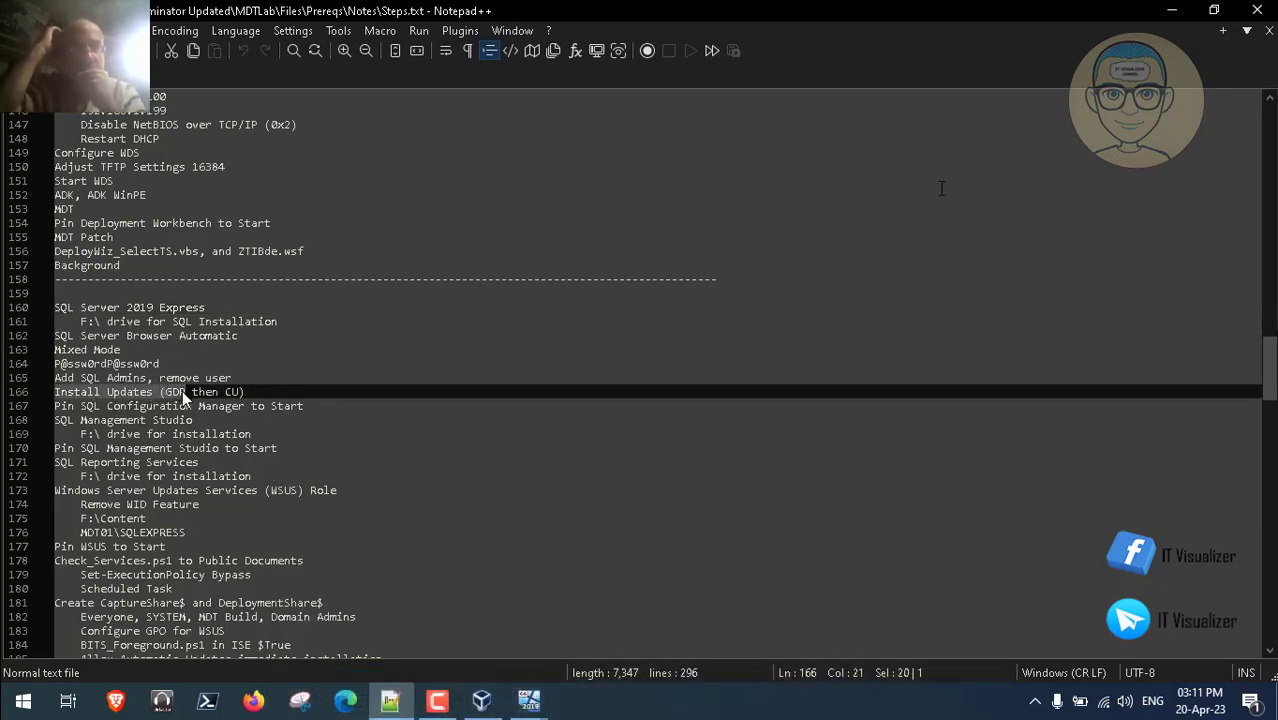
left_click(1173, 11)
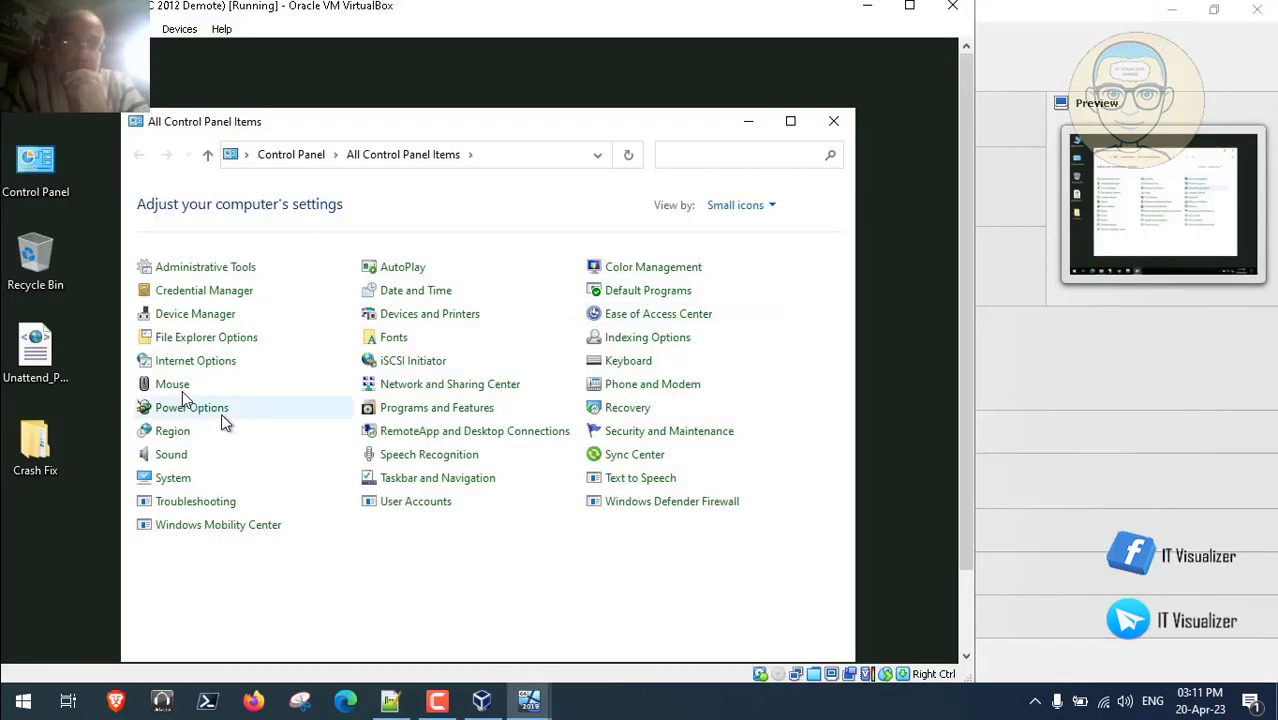
left_click(626, 512)
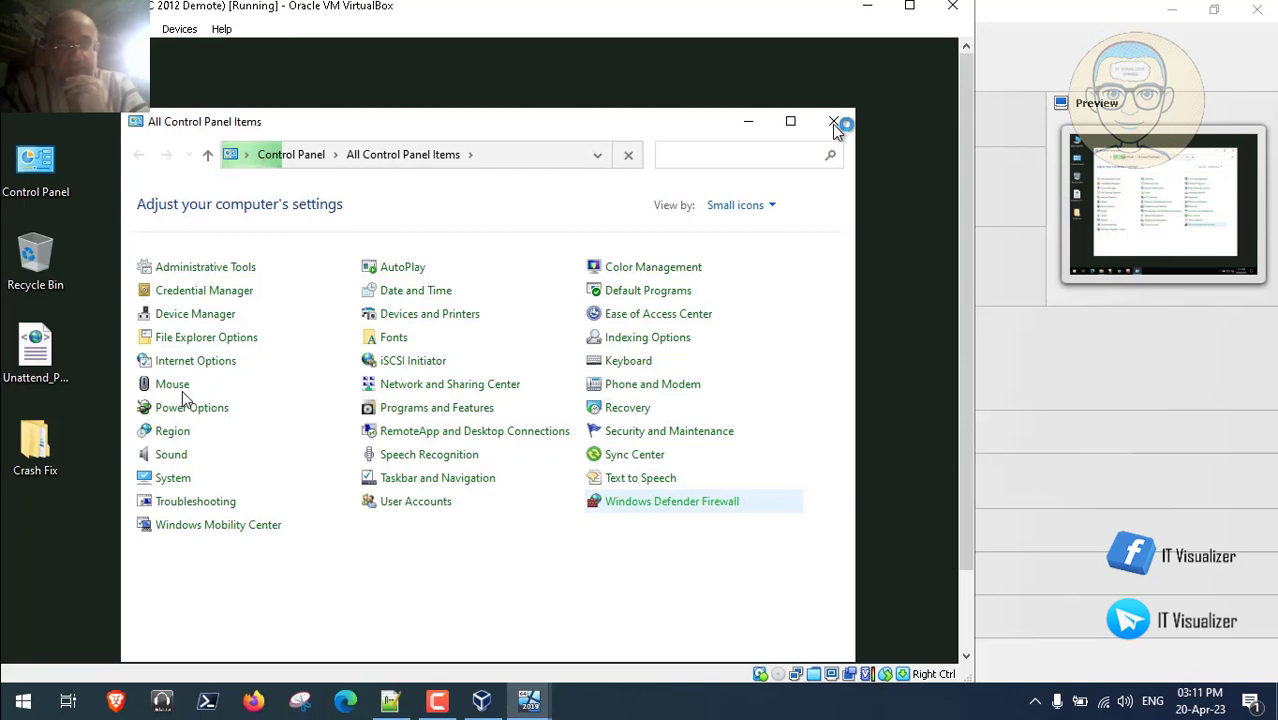
mouse_move(964, 348)
left_mouse_down()
mouse_move(963, 475)
mouse_move(958, 371)
left_mouse_up()
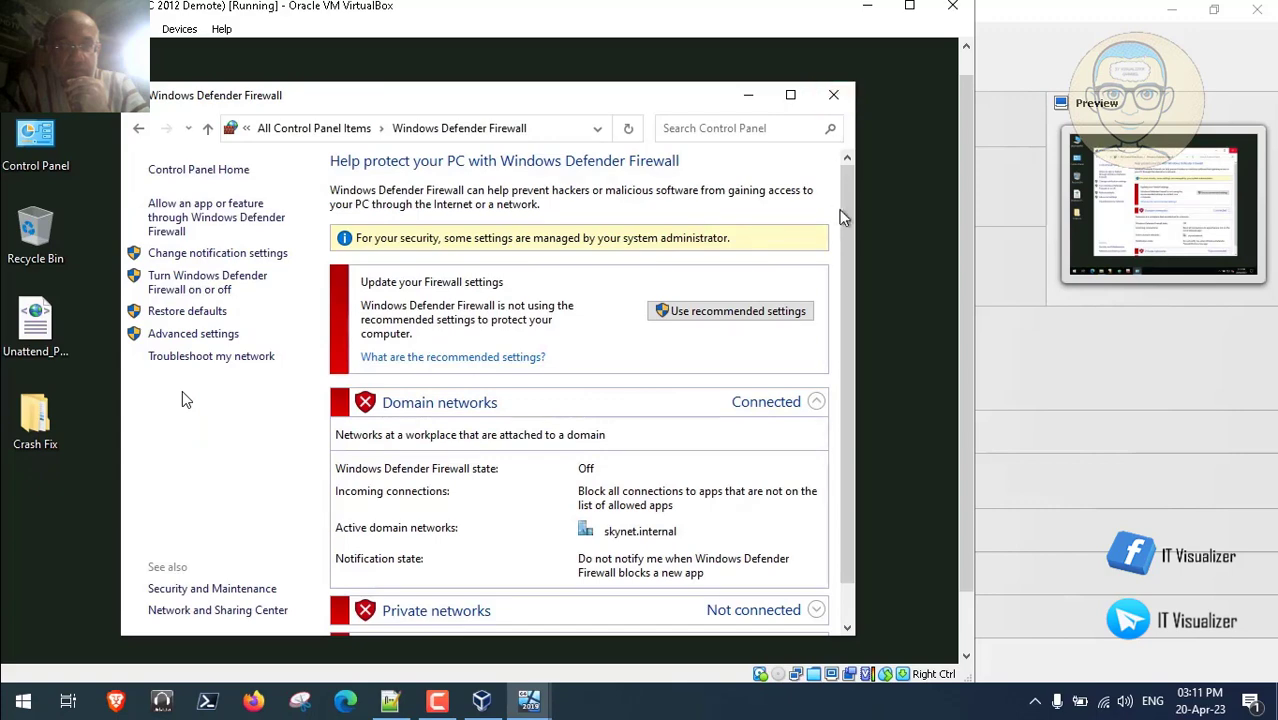
left_click_drag(849, 223, 842, 378)
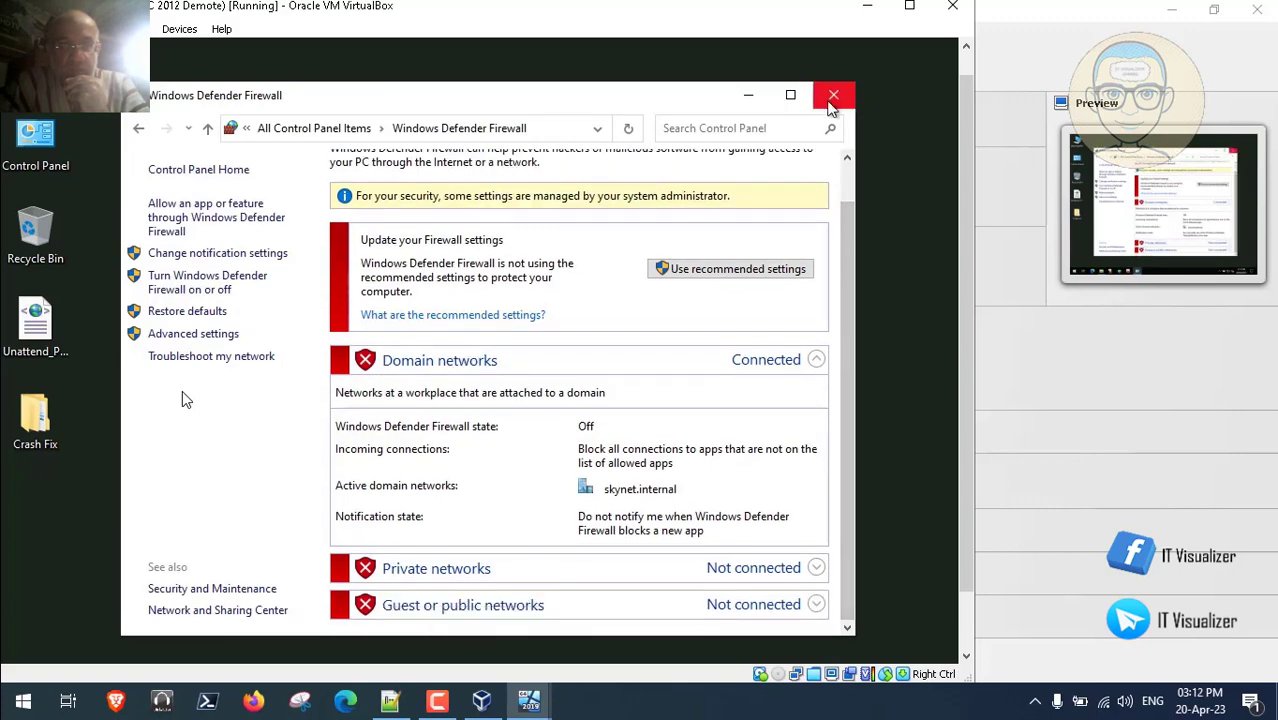
left_click(833, 95)
left_click_drag(962, 292, 947, 442)
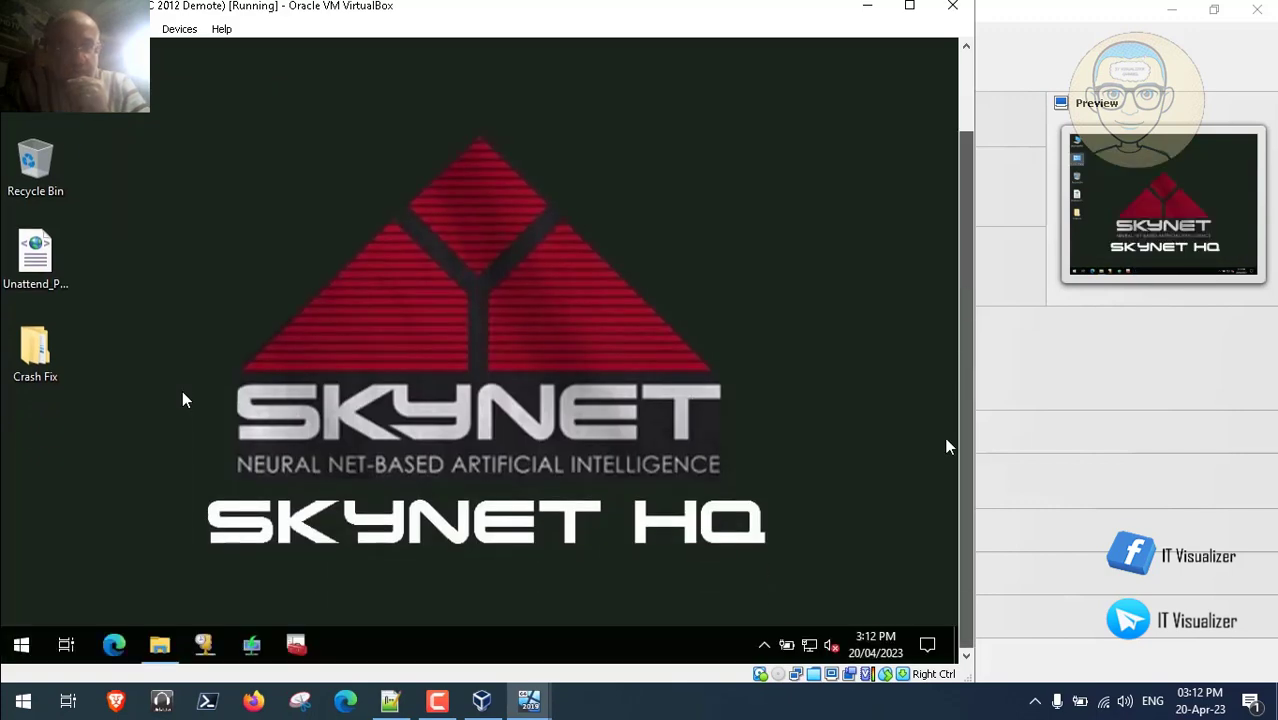
- Browse to SQL Server\UPDATES\Latest GDR and select the SQL Server 2019 update installer
left_click(160, 644)
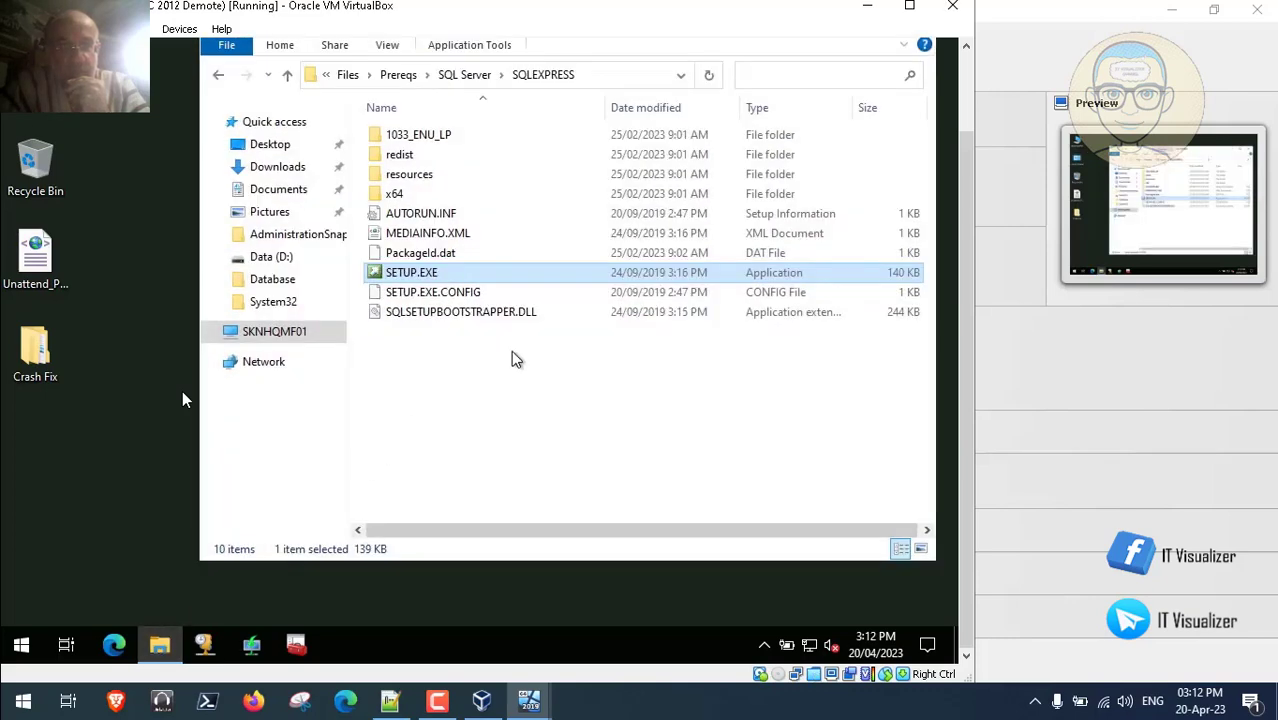
left_click(465, 76)
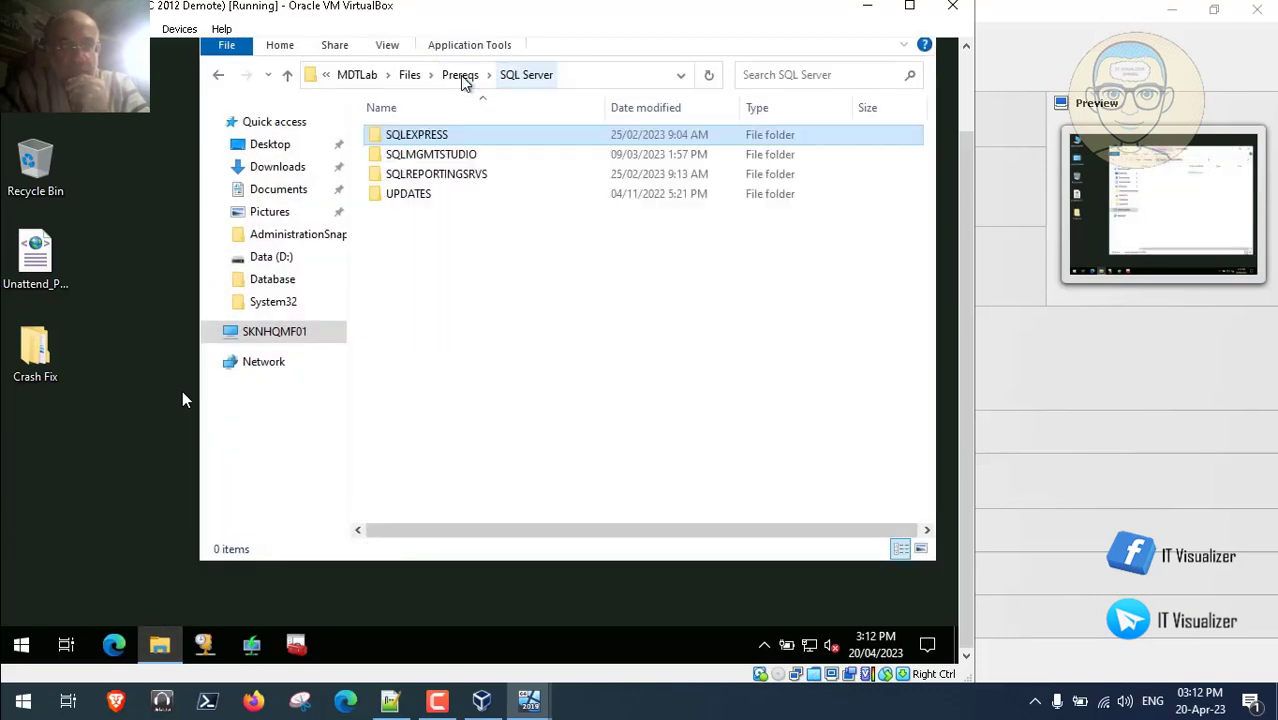
left_click(420, 195)
double_click(420, 195)
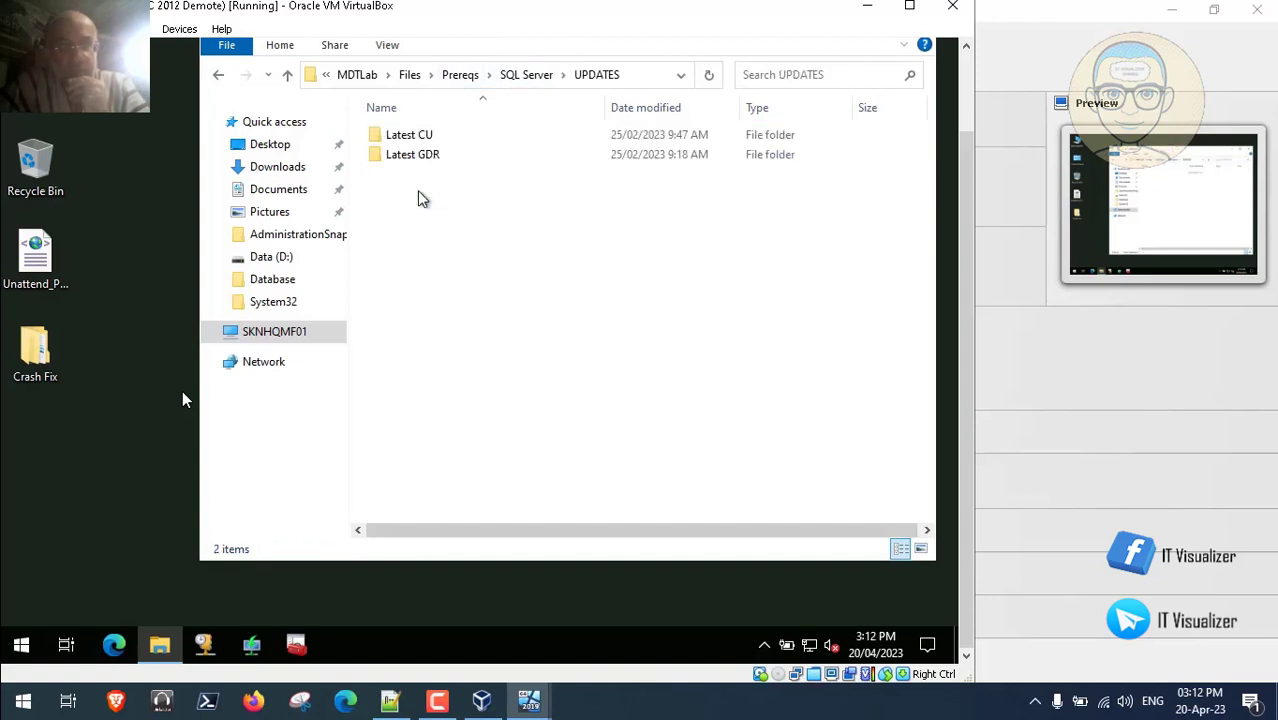
double_click(423, 158)
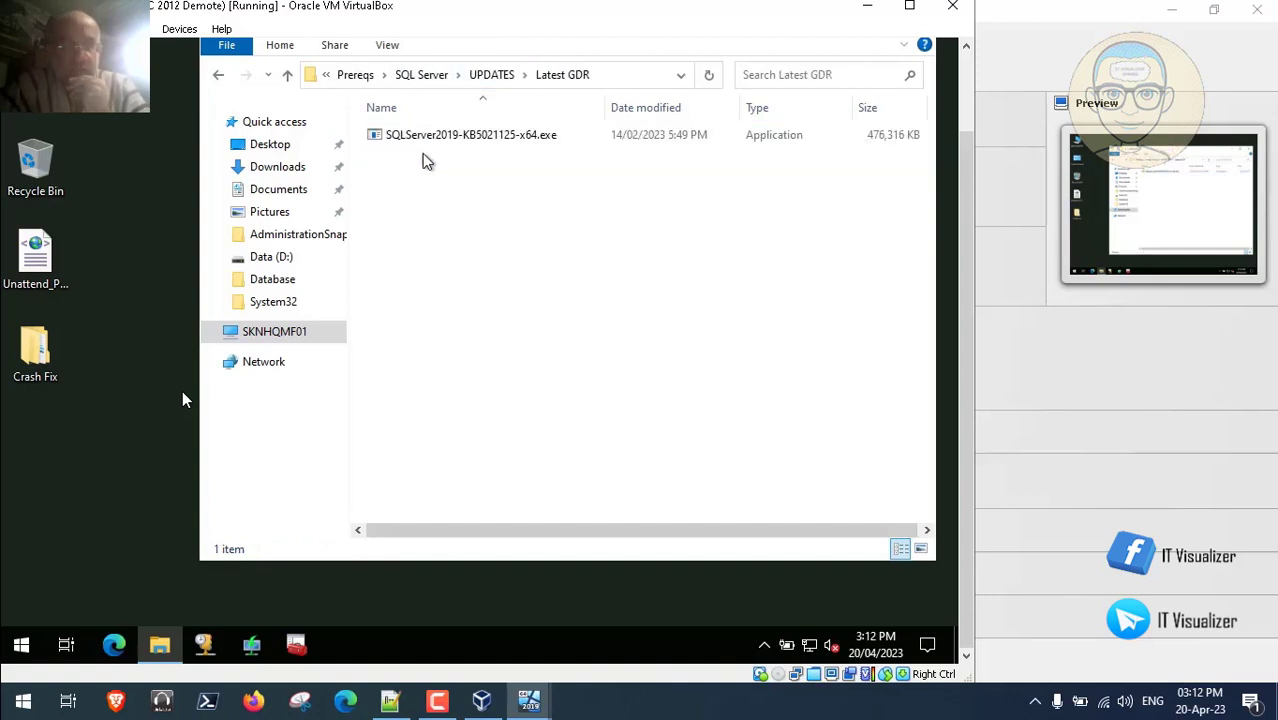
left_click(425, 137)
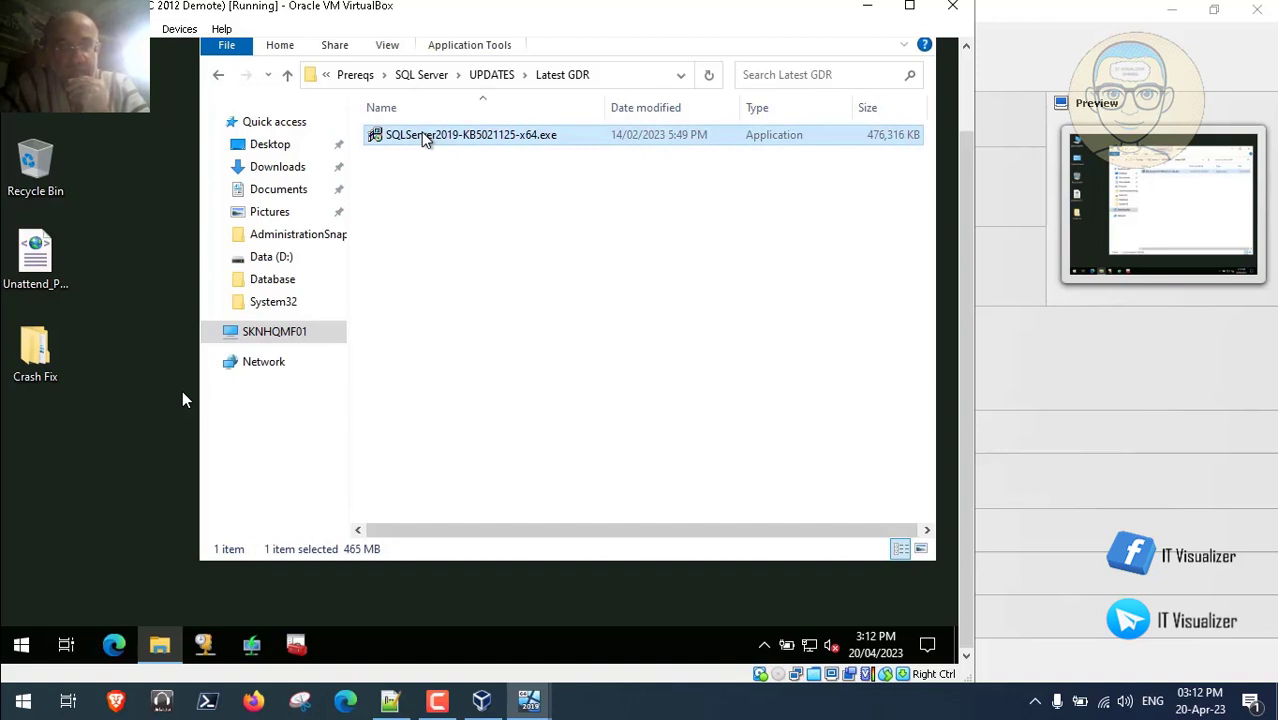
- Launch the SQL Server 2019 GDR update installer in the VM
mouse_move(305, 650)
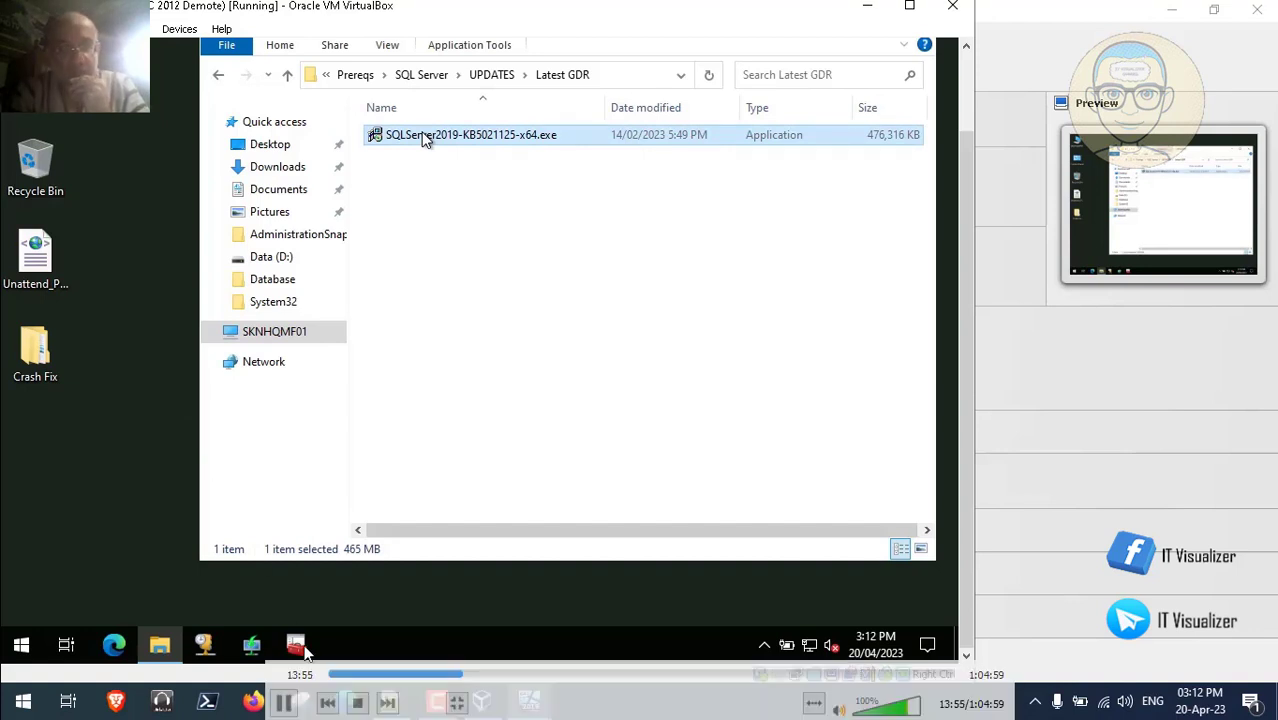
left_click(470, 676)
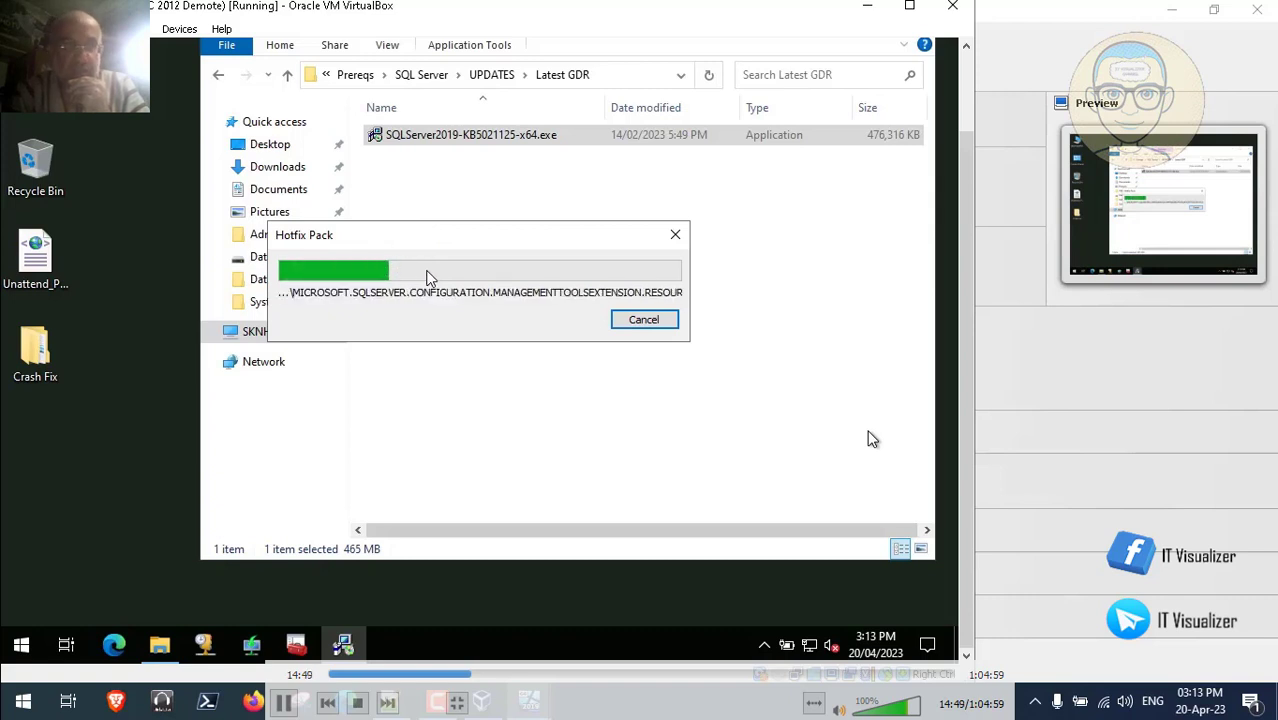
left_click(473, 673)
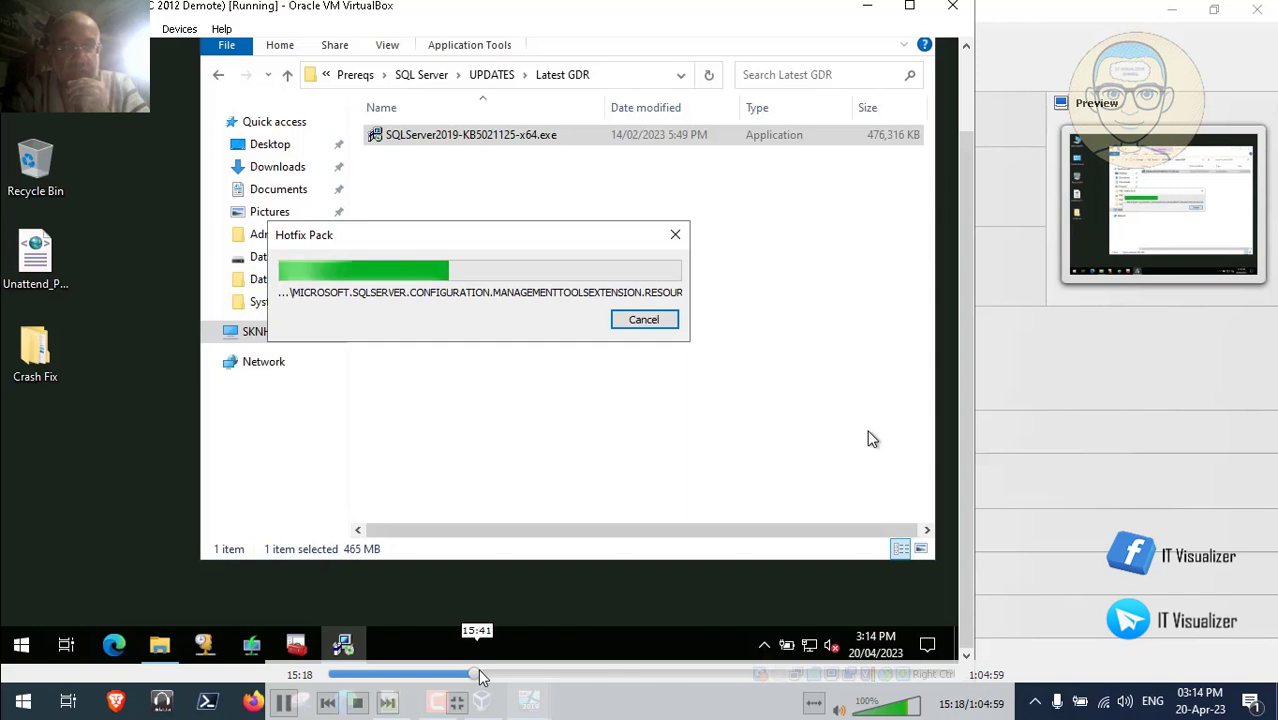
left_click(481, 673)
left_click(487, 675)
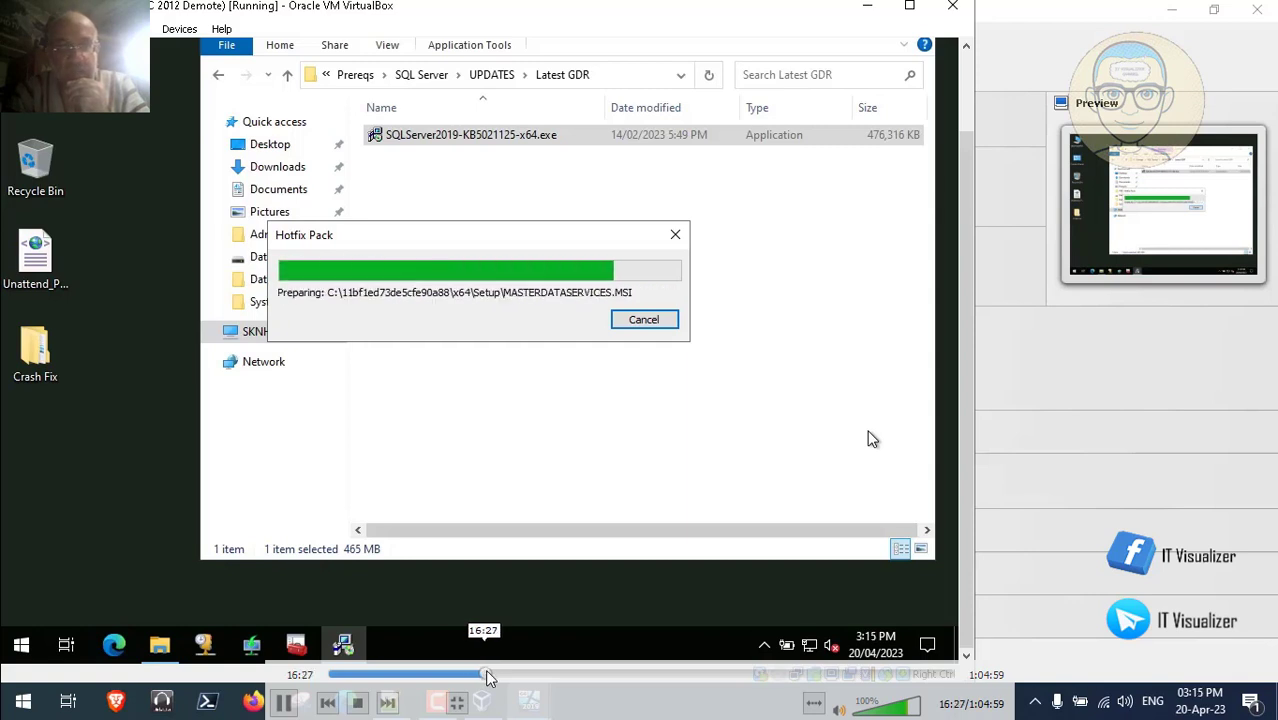
left_click(492, 675)
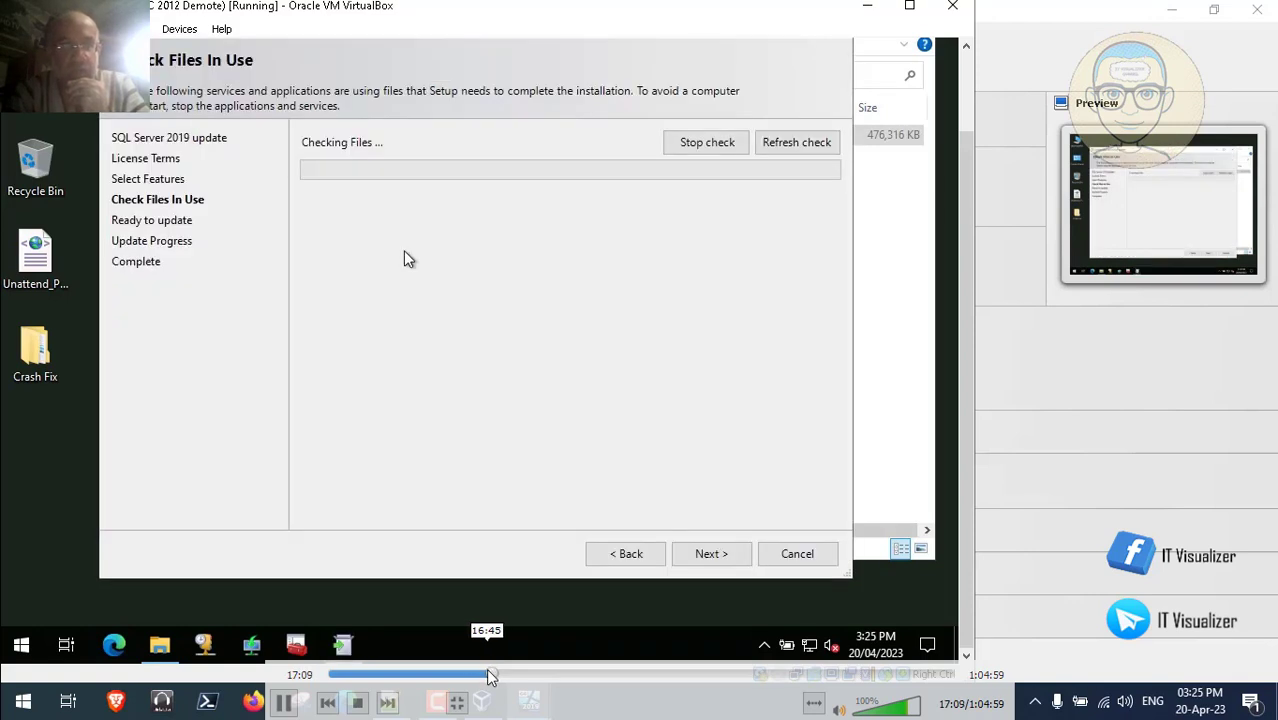
left_click(489, 675)
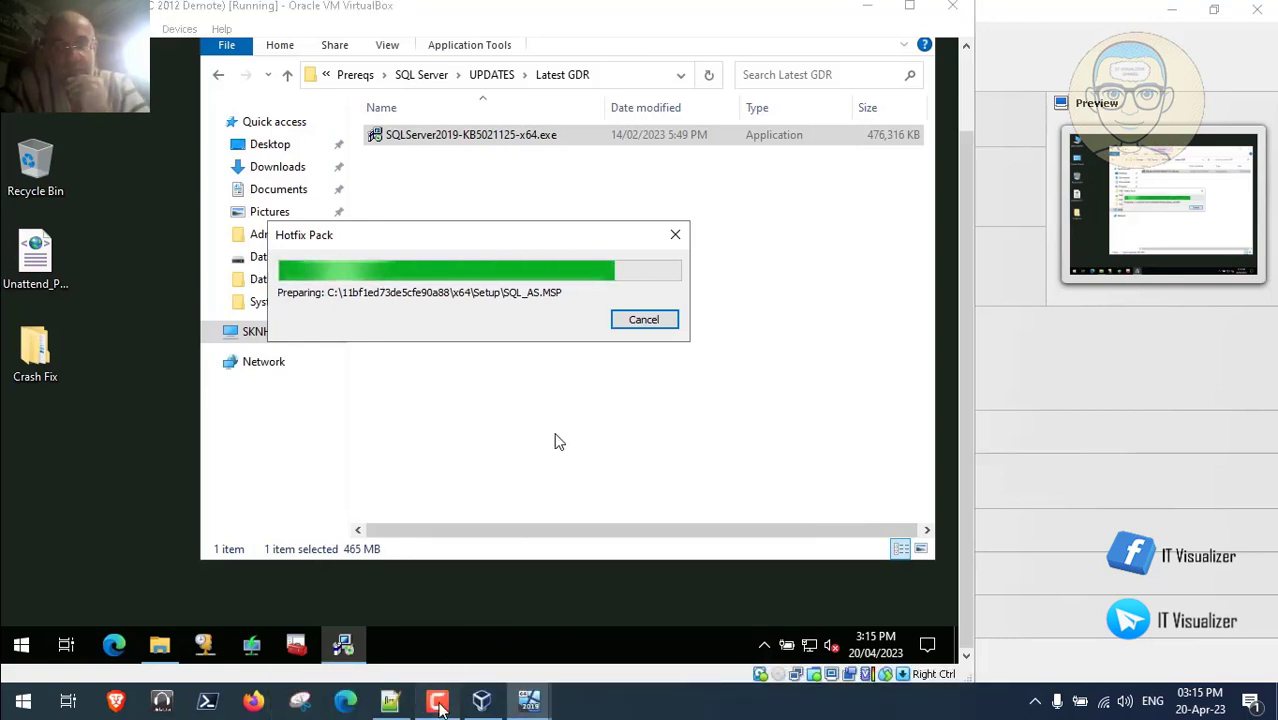
left_click(438, 700)
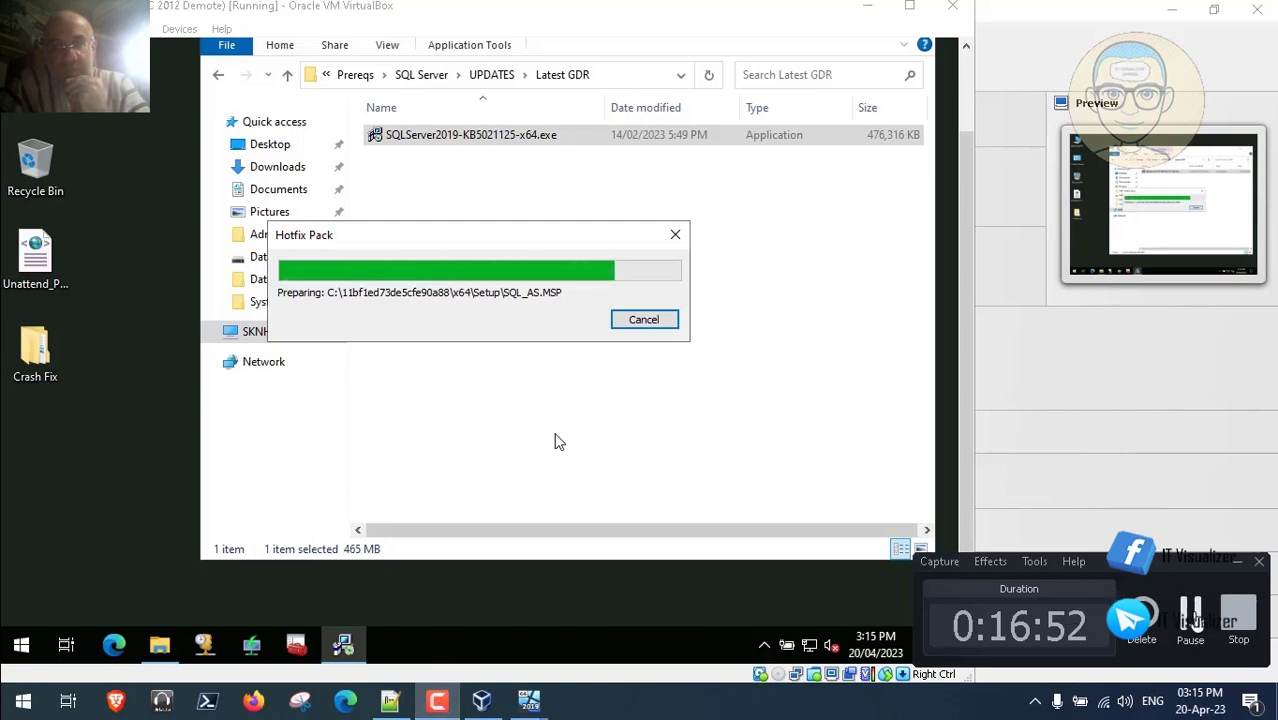
left_click(1192, 610)
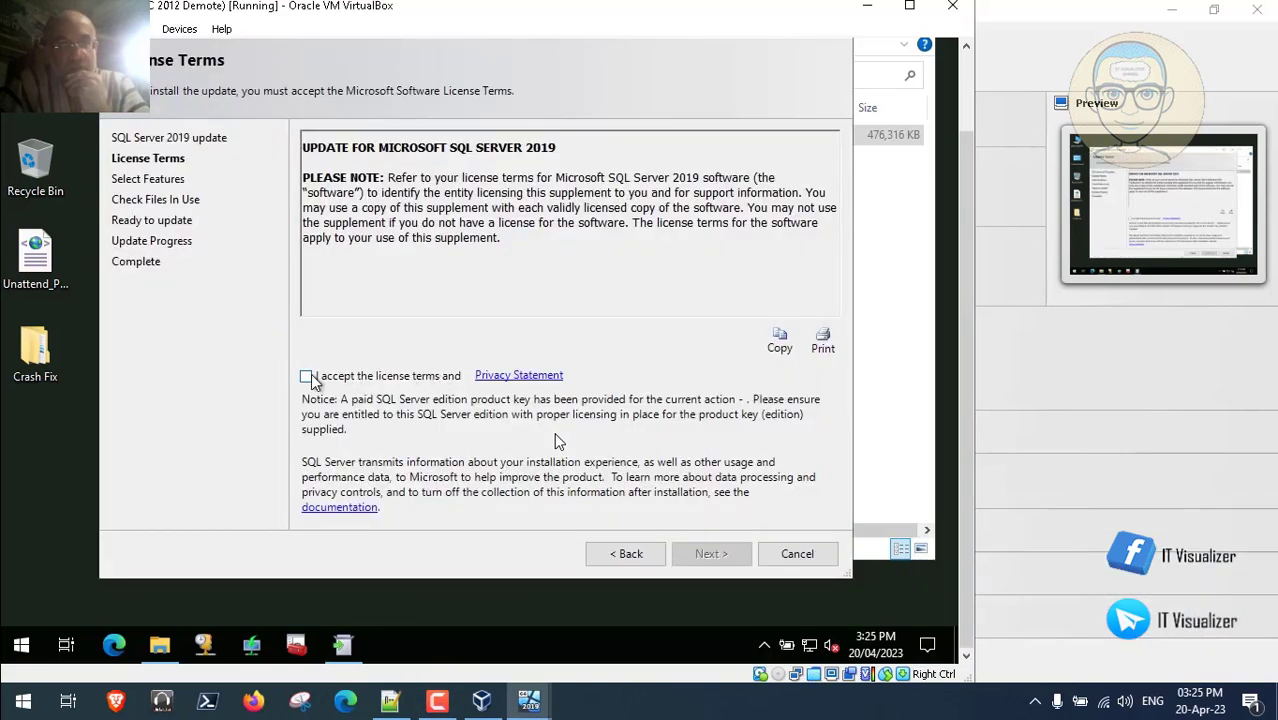
- Accept the licence terms and continue past feature selection through the files-in-use check
left_click(306, 376)
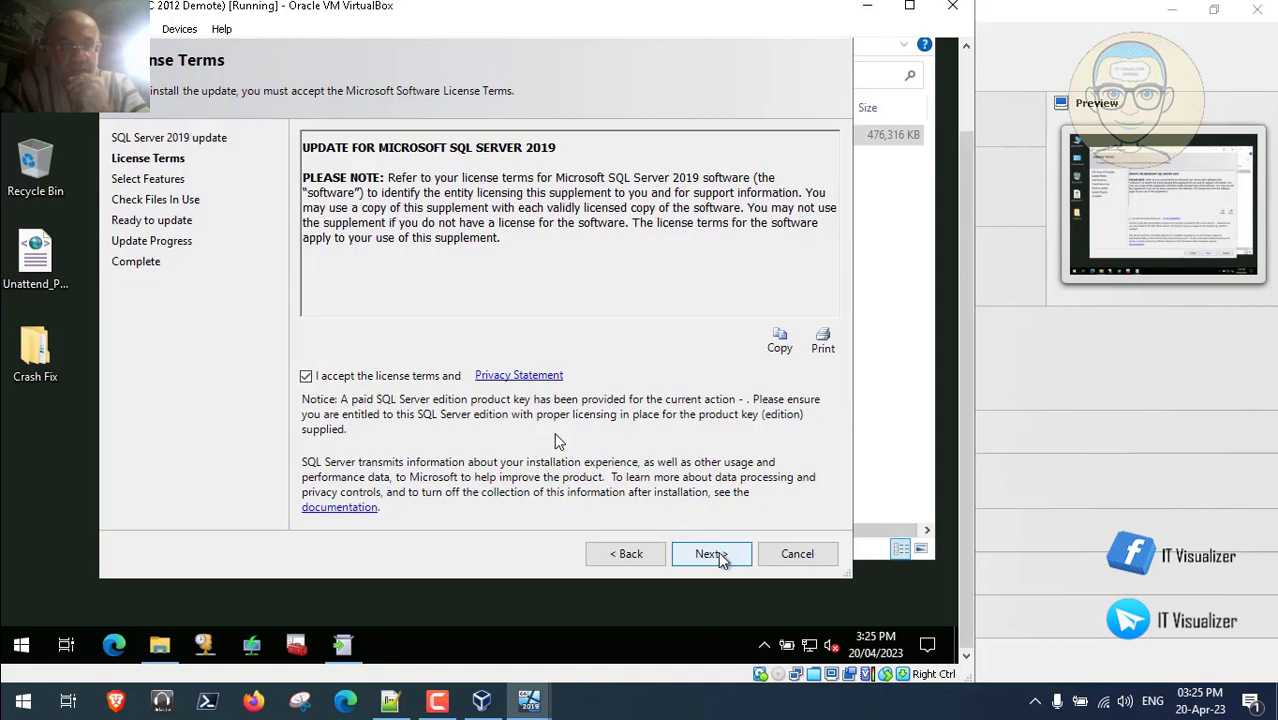
left_click(718, 553)
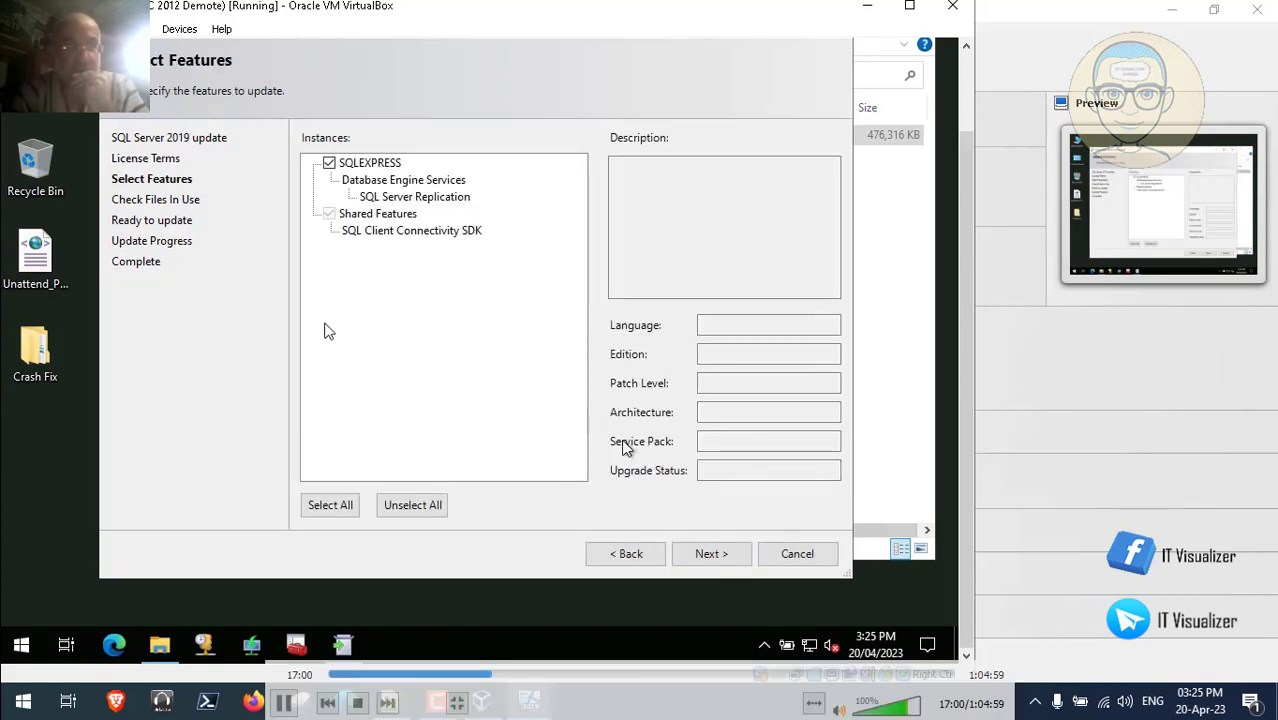
left_click(700, 556)
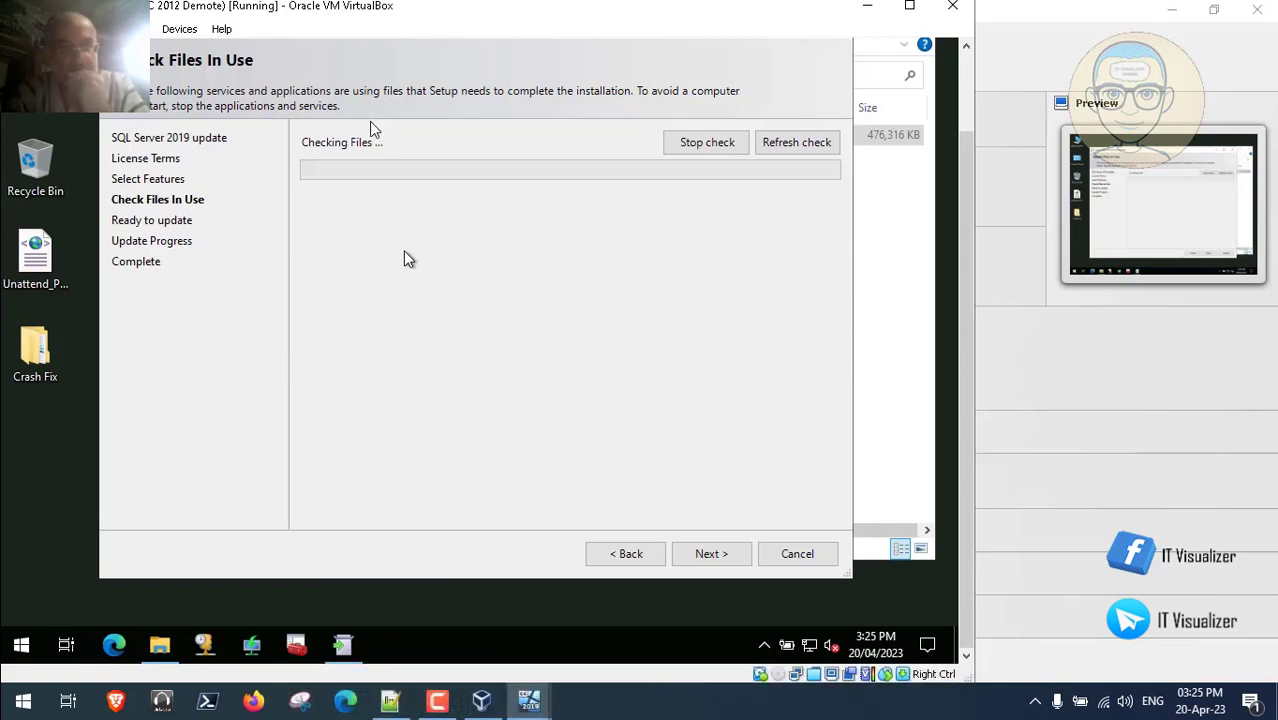
left_click(281, 708)
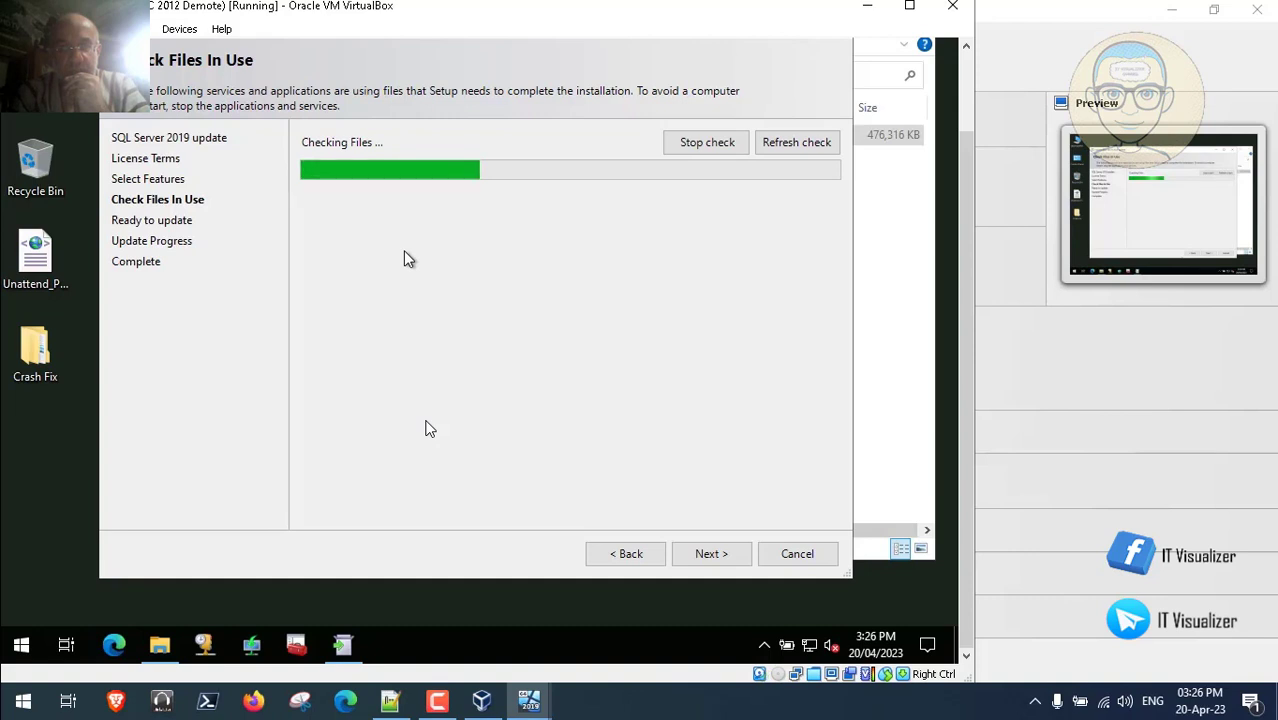
left_click(437, 702)
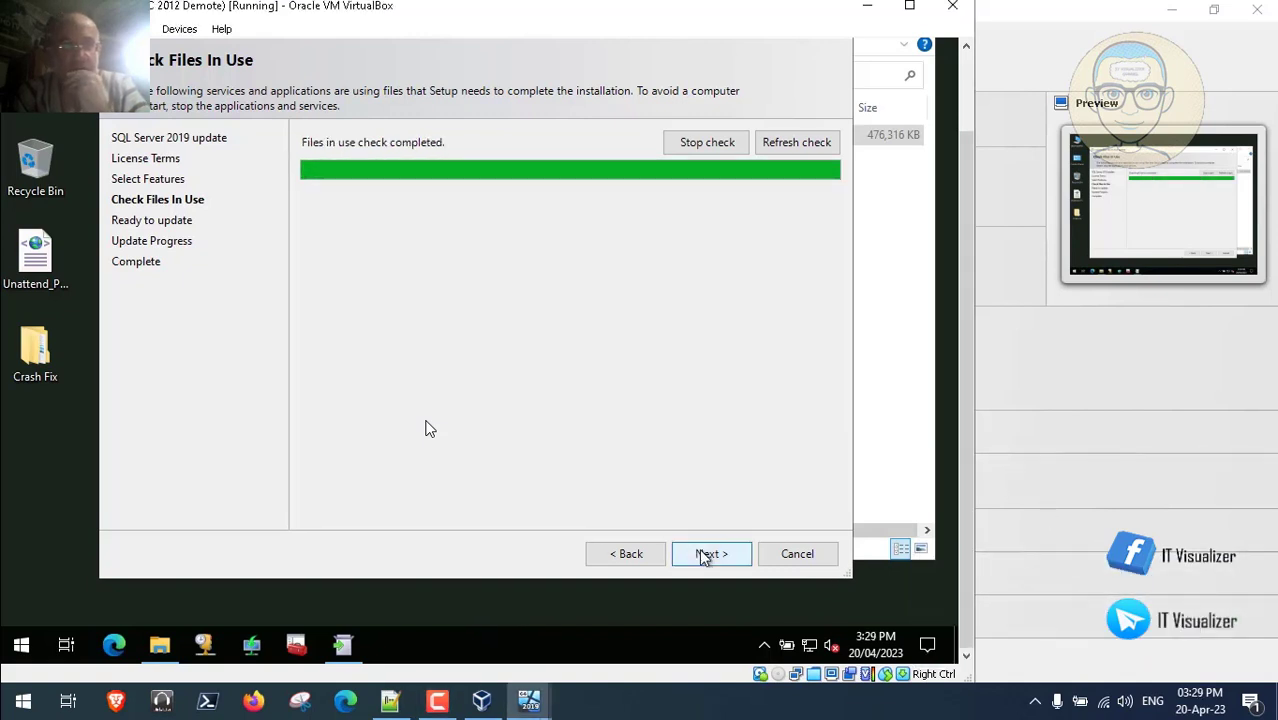
- Review the Ready to update summary, run the GDR update, and close setup once all features succeed
left_click(708, 554)
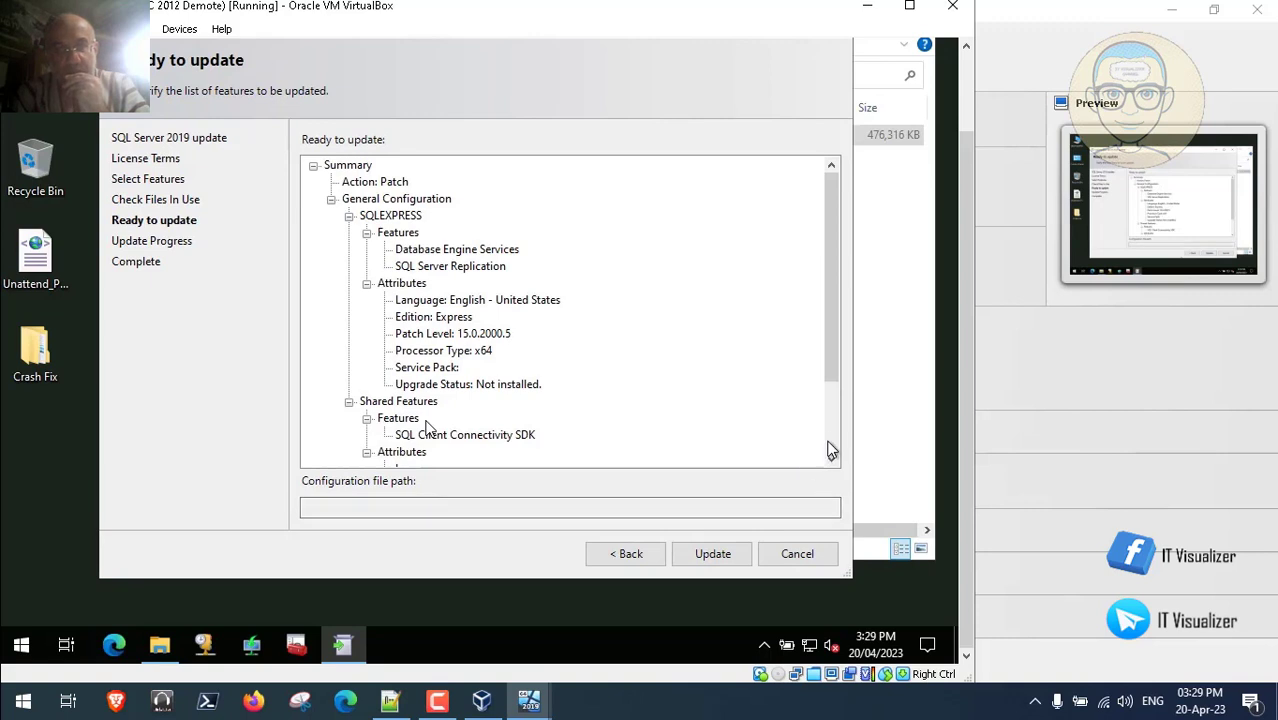
scroll(806, 462, "down", 3)
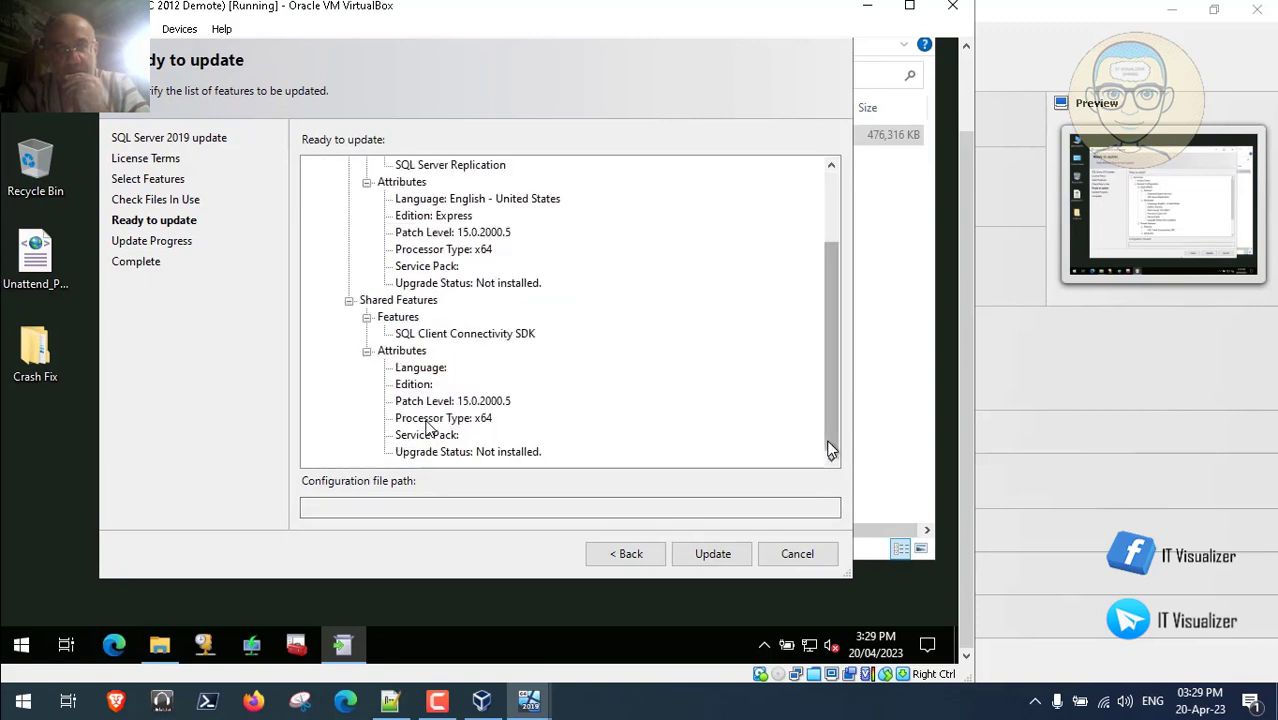
left_click(719, 555)
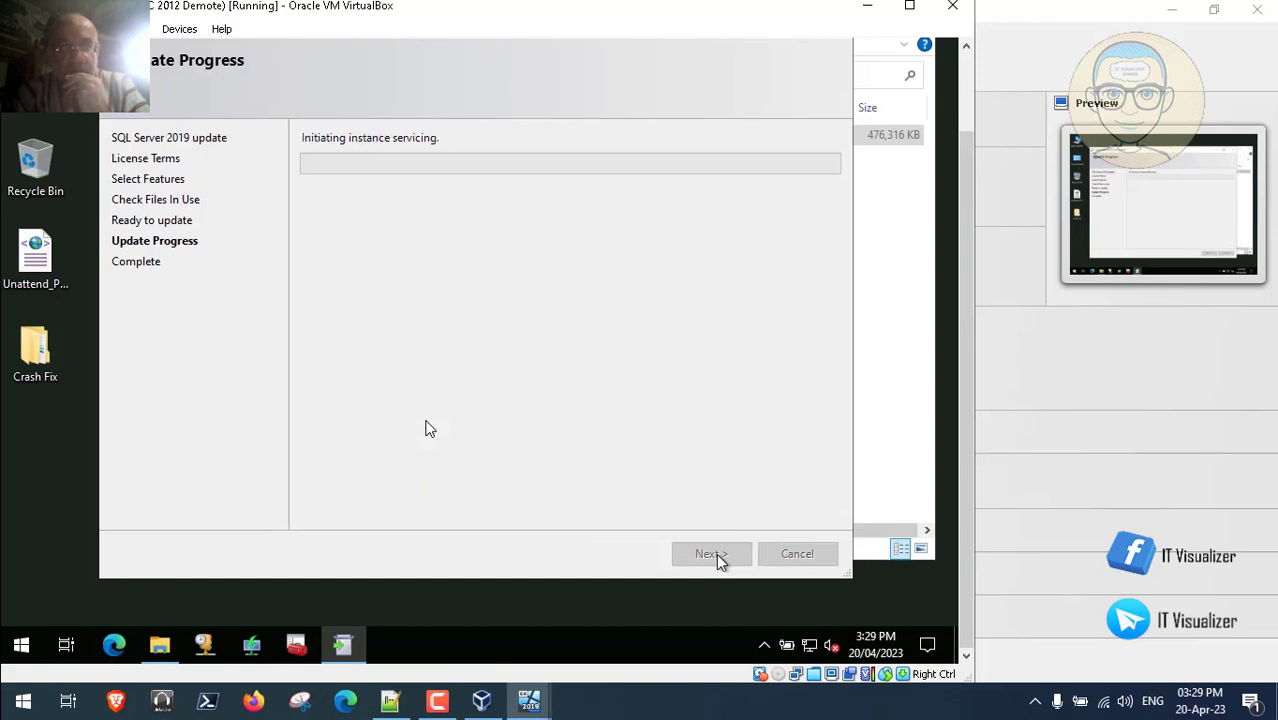
left_click(437, 701)
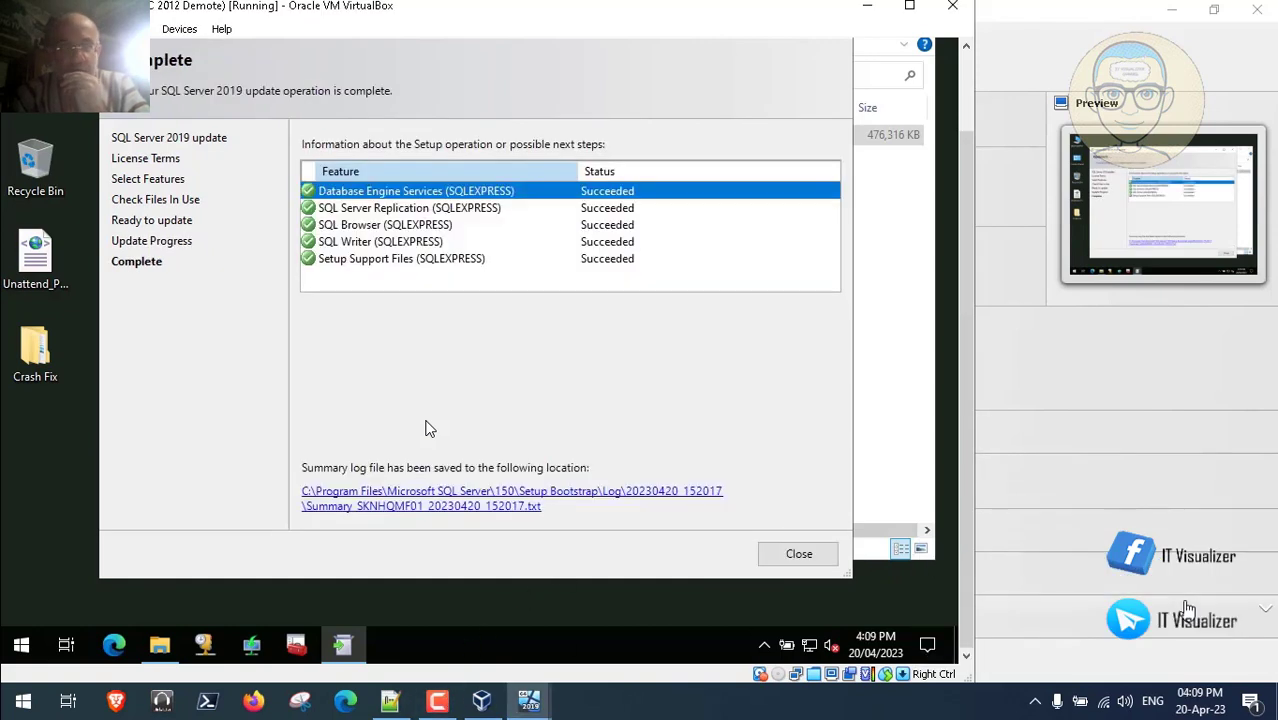
left_click(797, 555)
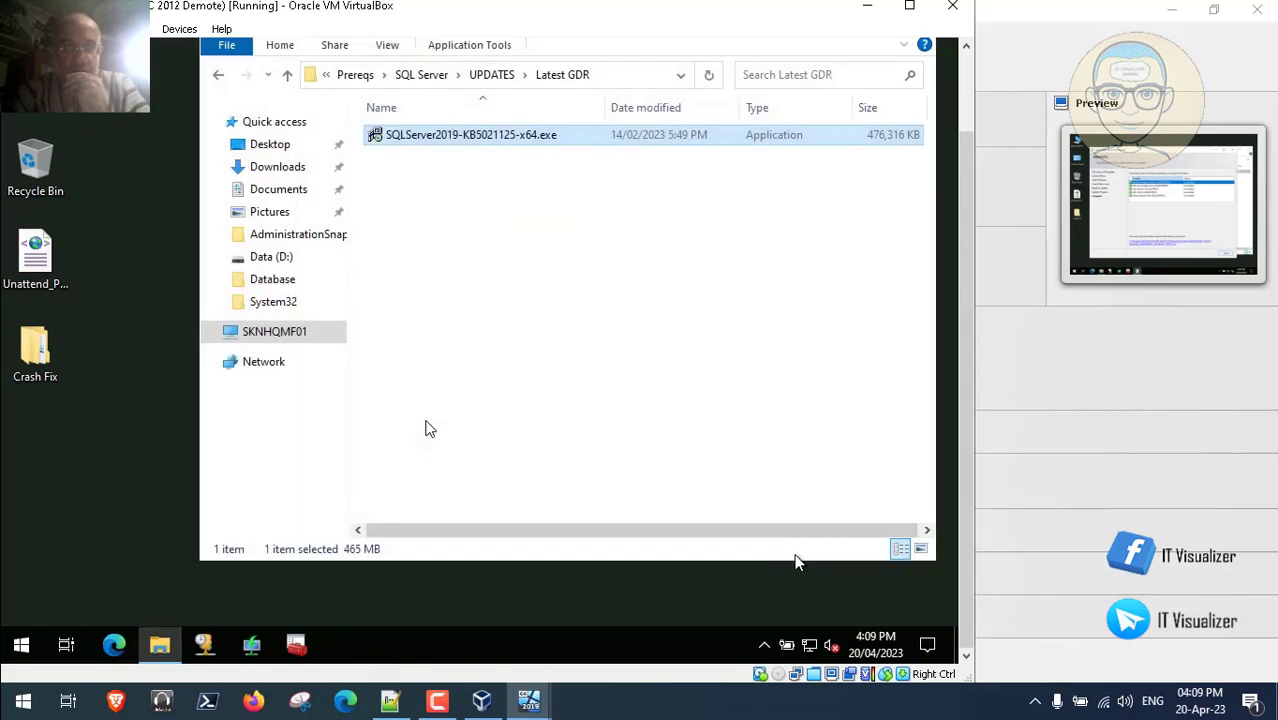
- Open UPDATES\Latest CU and launch the SQL Server 2019 cumulative update KB5023049 installer
left_click(484, 78)
double_click(428, 134)
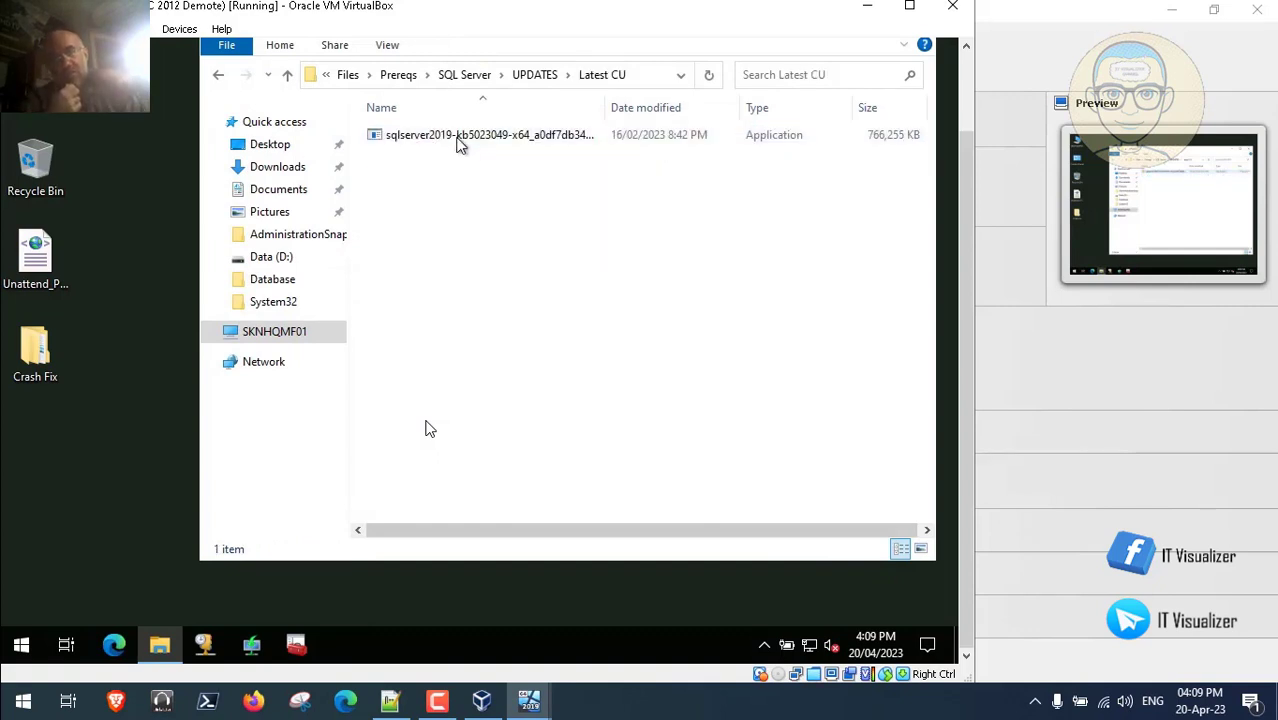
left_click(449, 135)
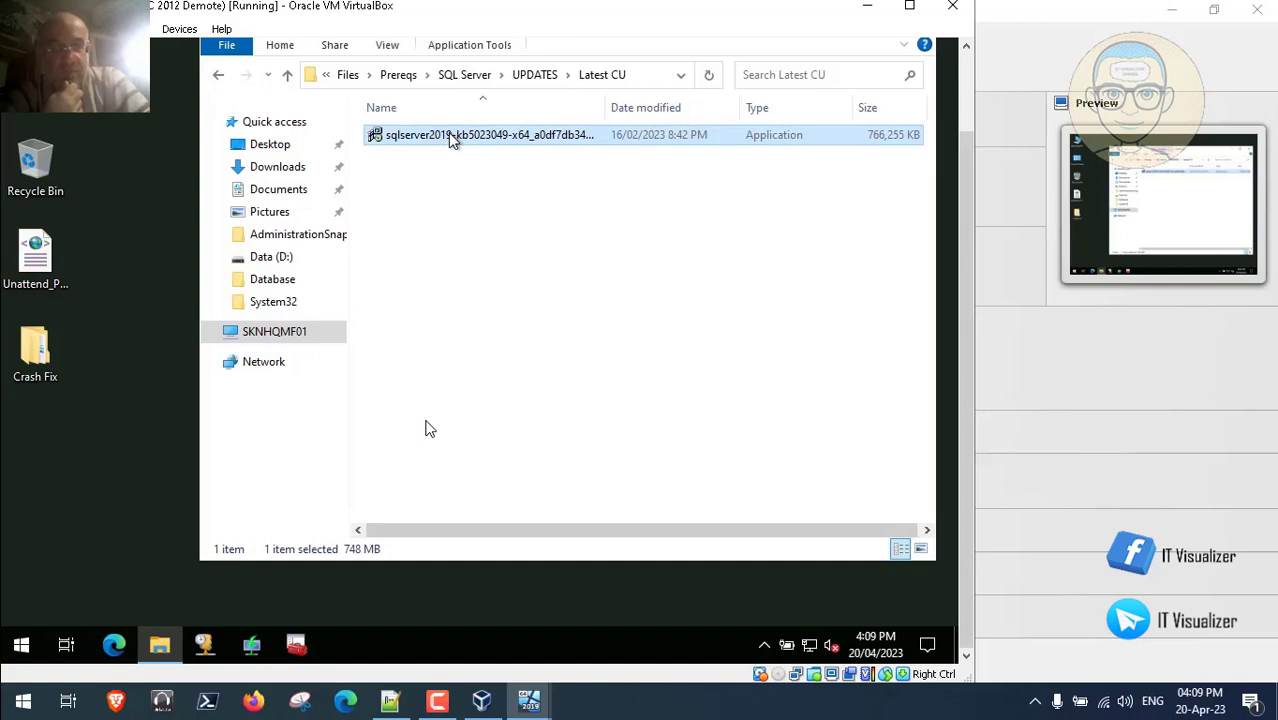
double_click(448, 135)
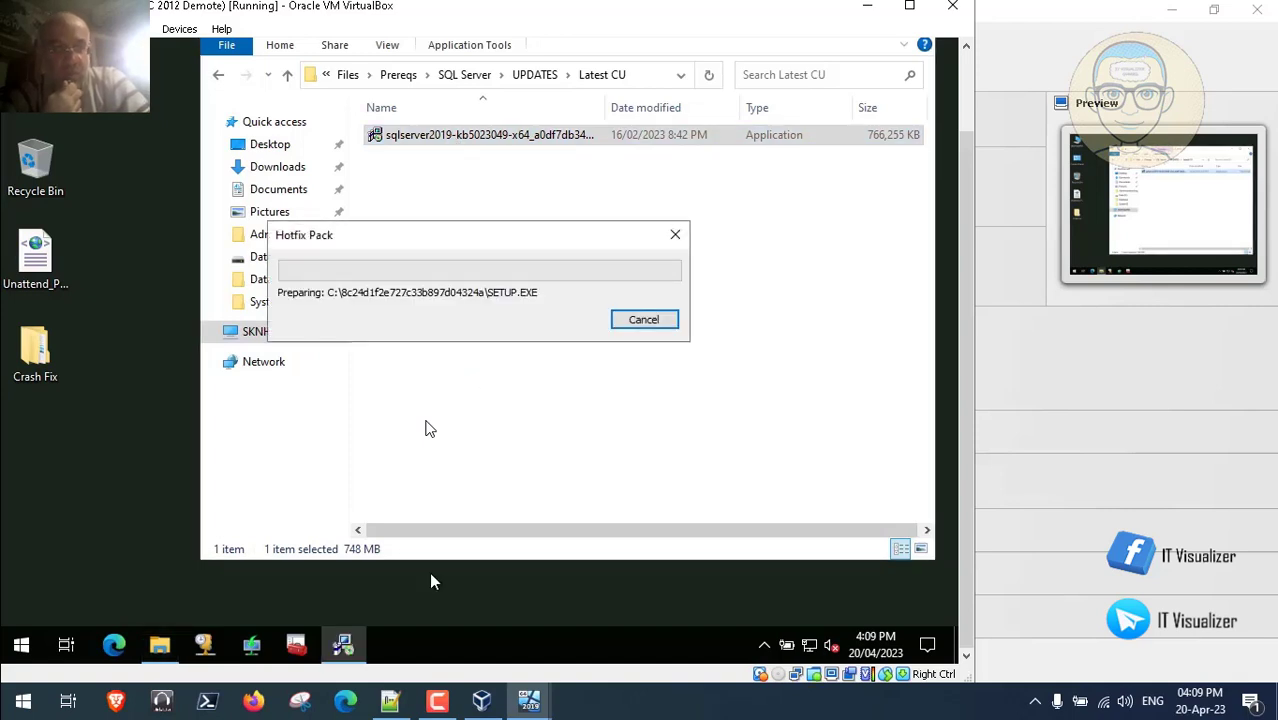
left_click(390, 702)
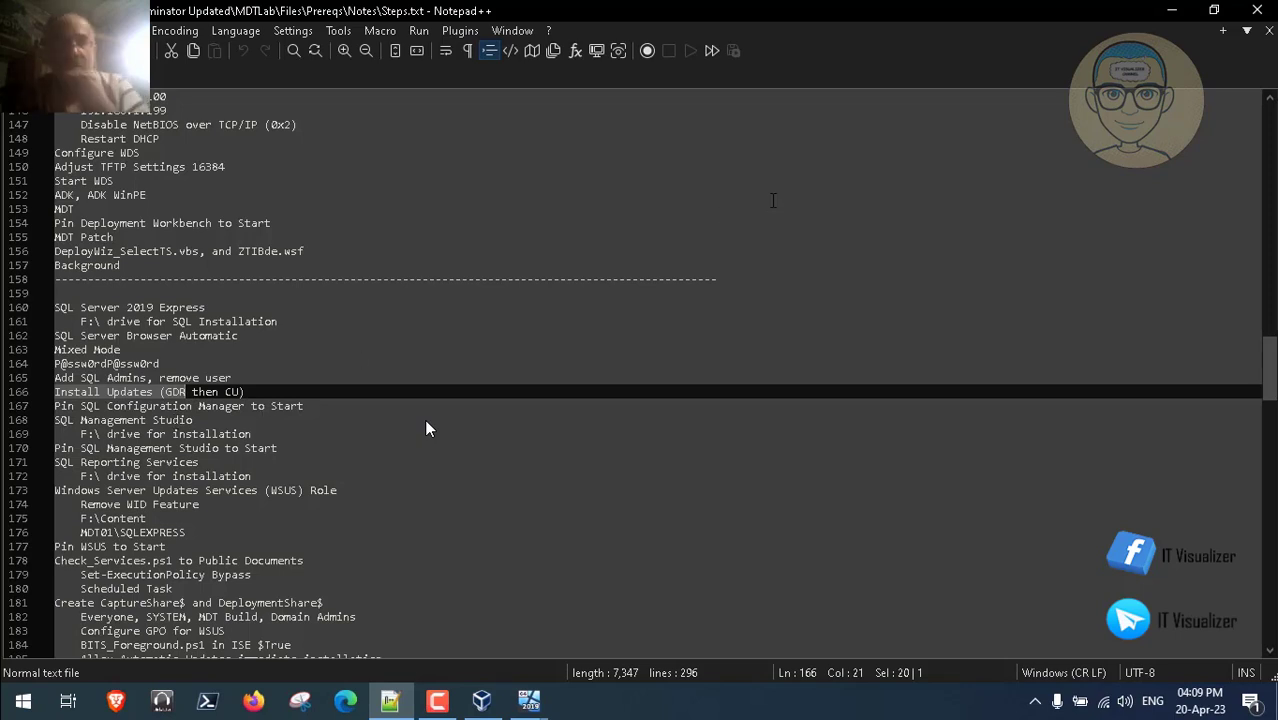
left_click(1172, 14)
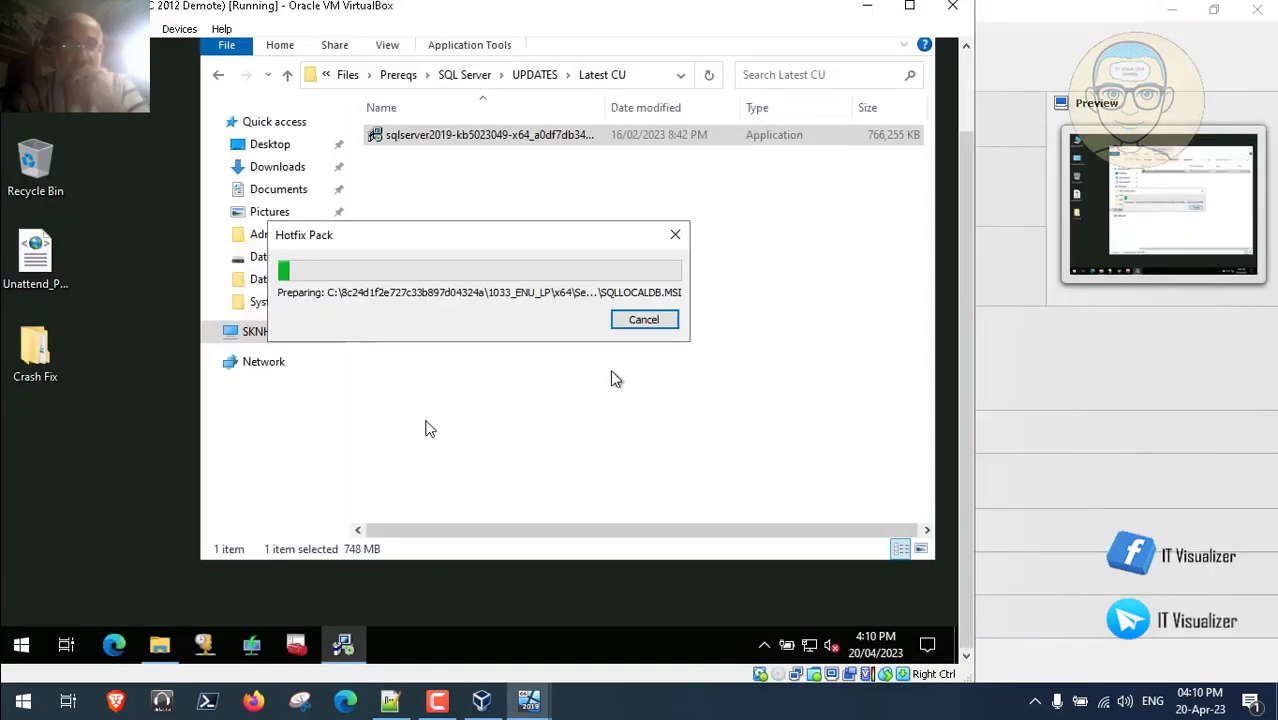
left_click(437, 703)
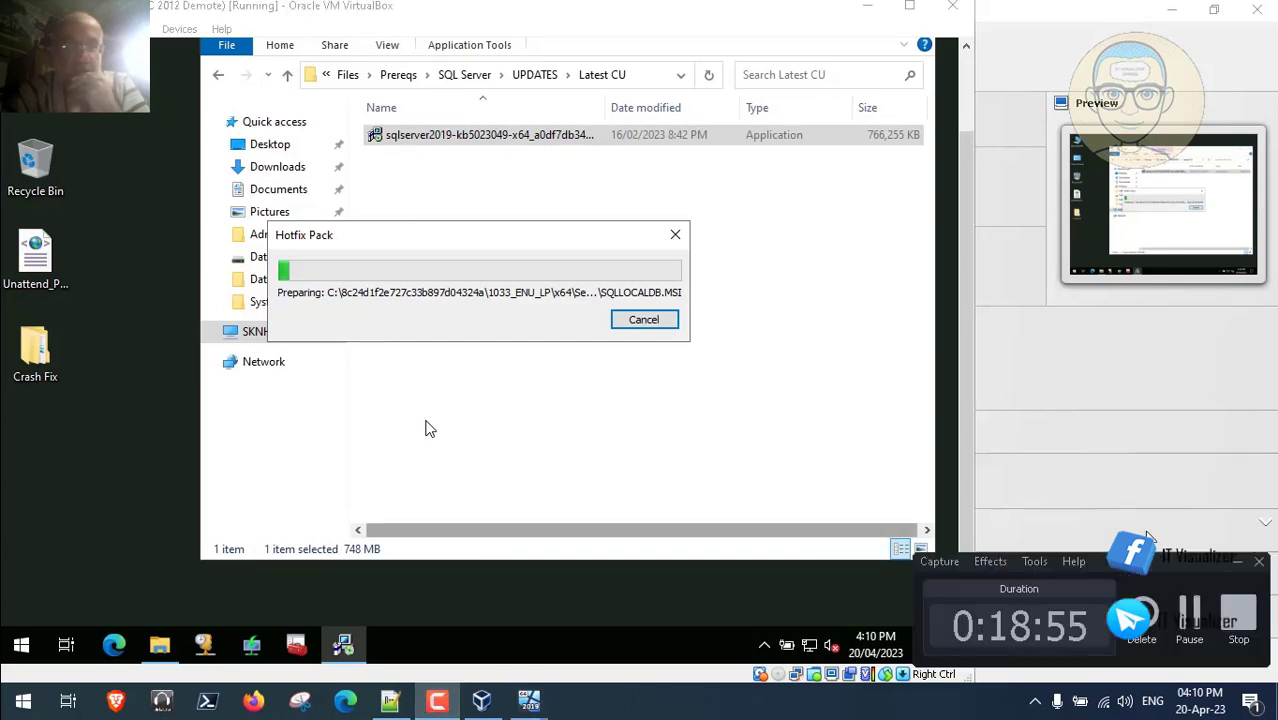
- Accept the cumulative update's licence terms and continue through feature selection and the files-in-use check
left_click(1189, 612)
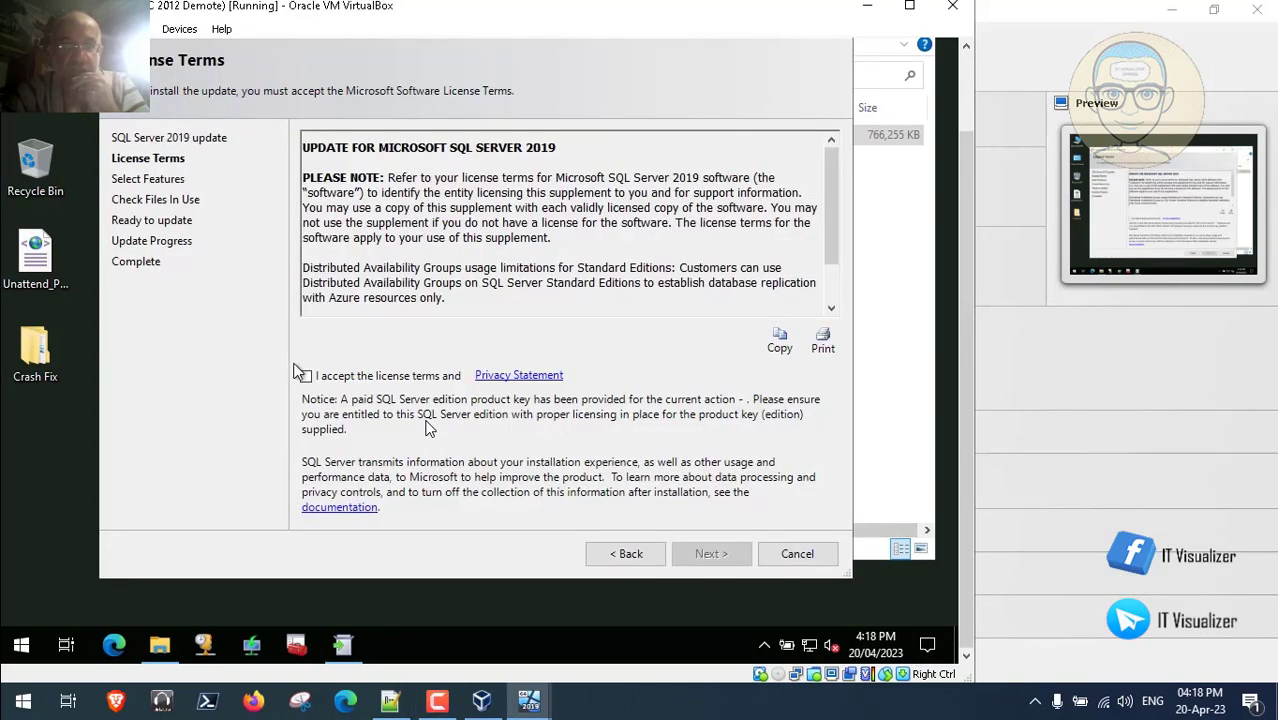
left_click(305, 375)
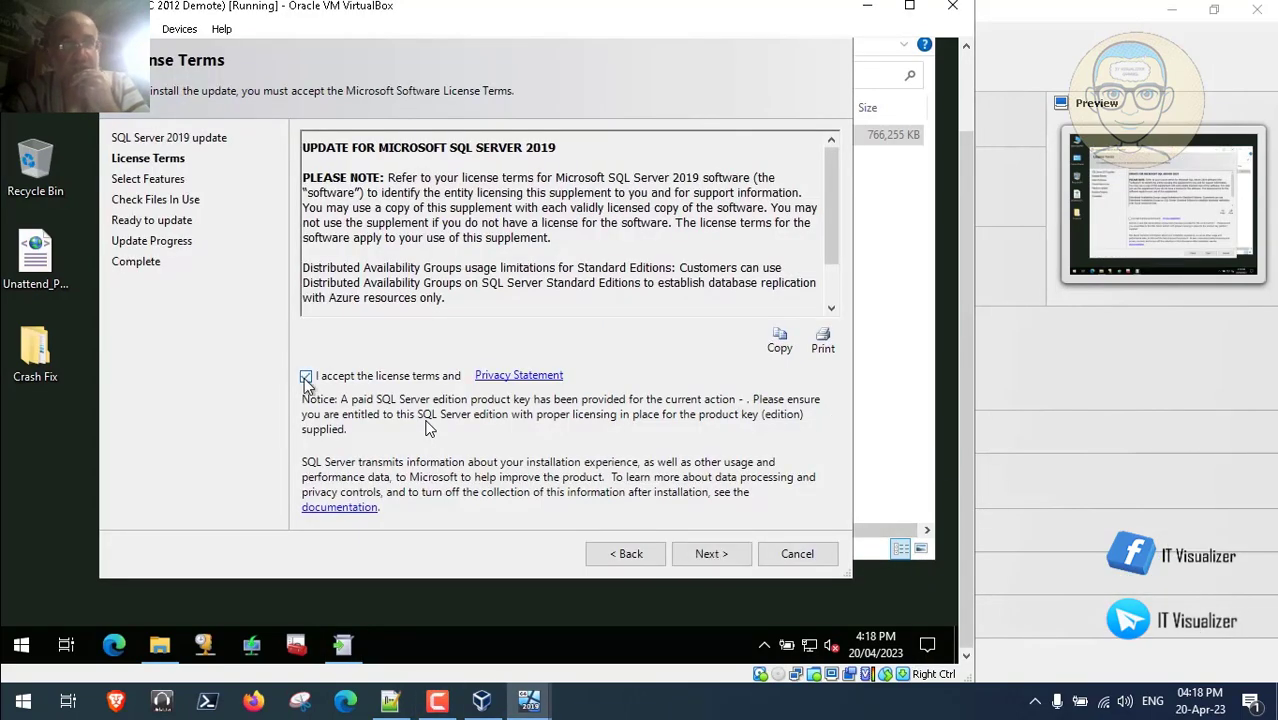
left_click(708, 553)
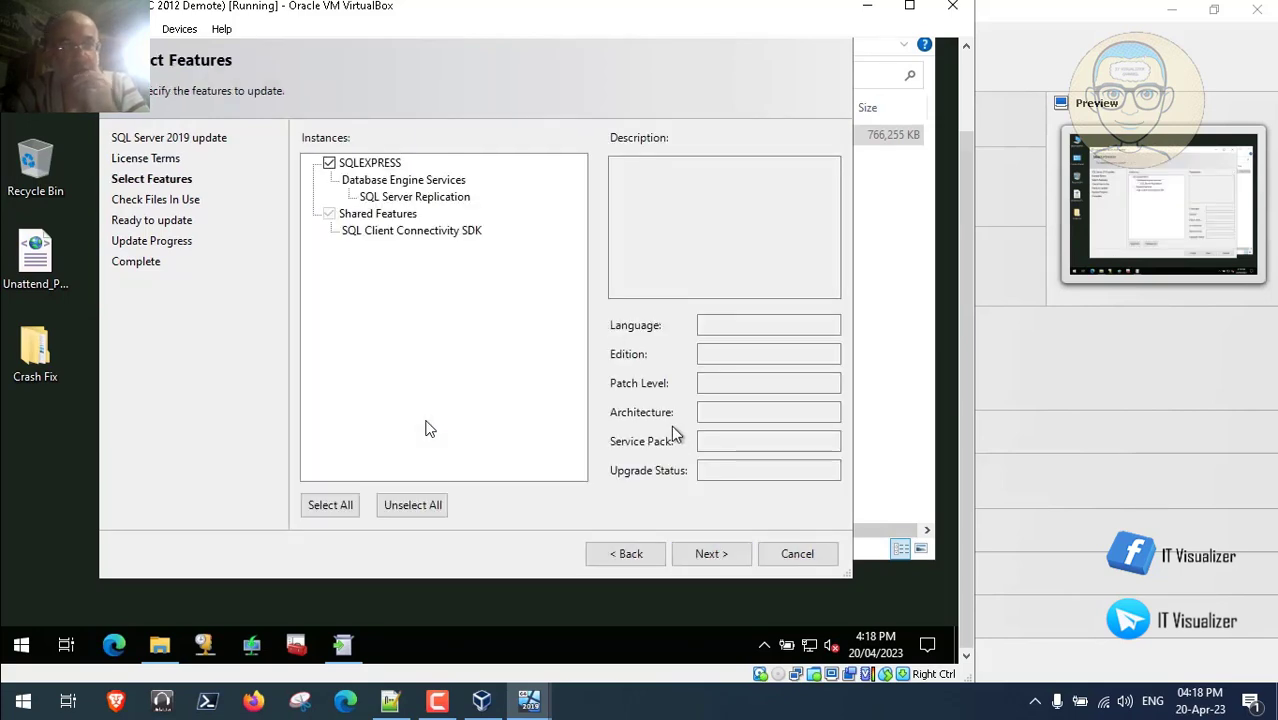
left_click(712, 553)
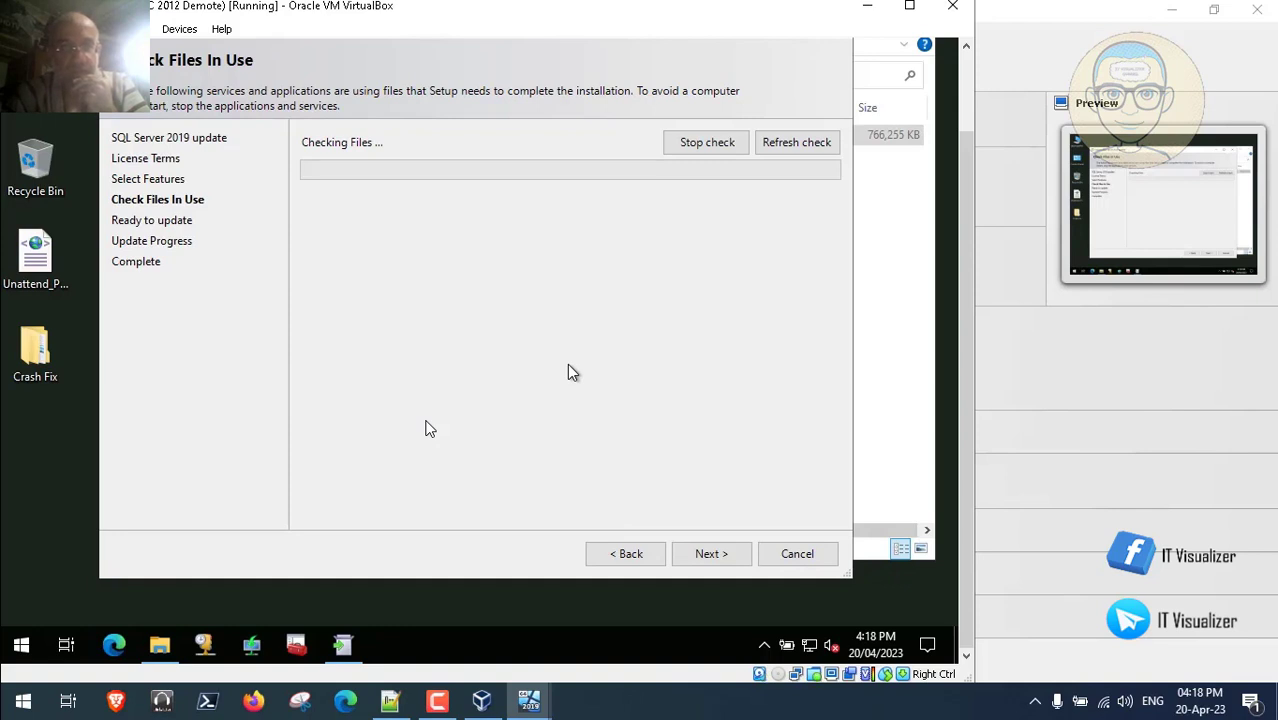
left_click(440, 704)
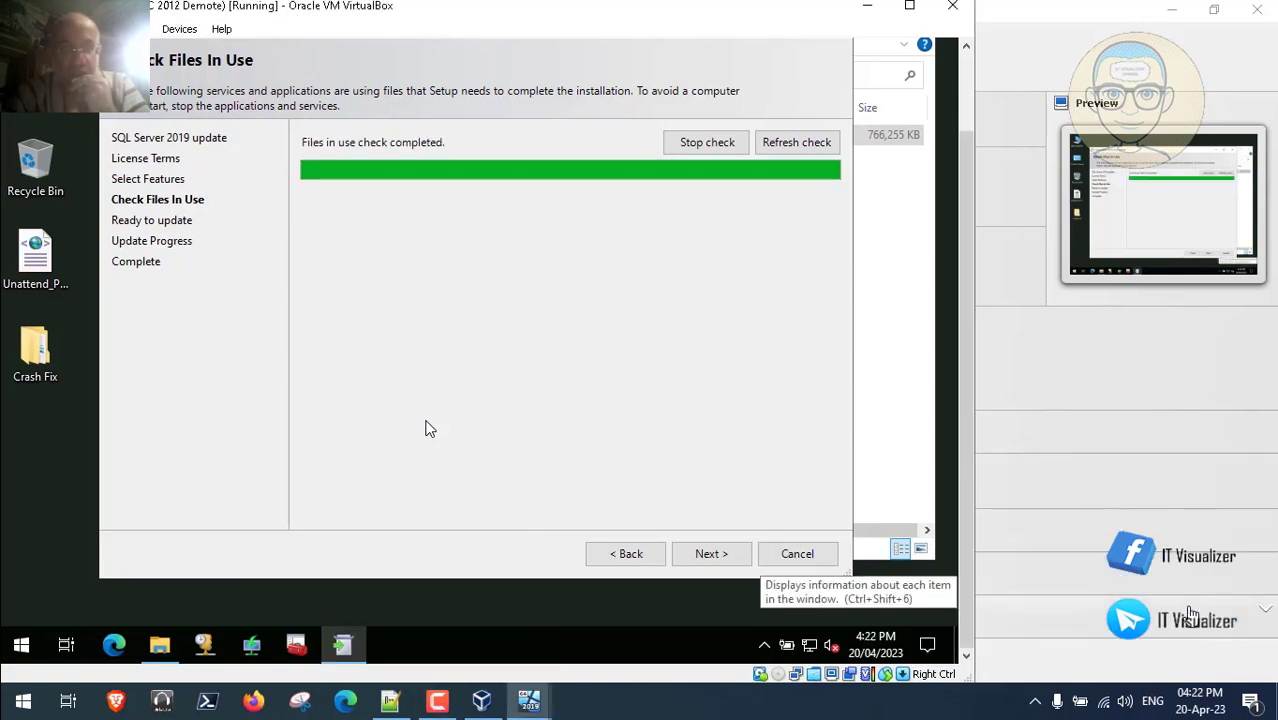
- Apply the KB5023049 update to SQLEXPRESS and close setup once all five features succeed
left_click(712, 556)
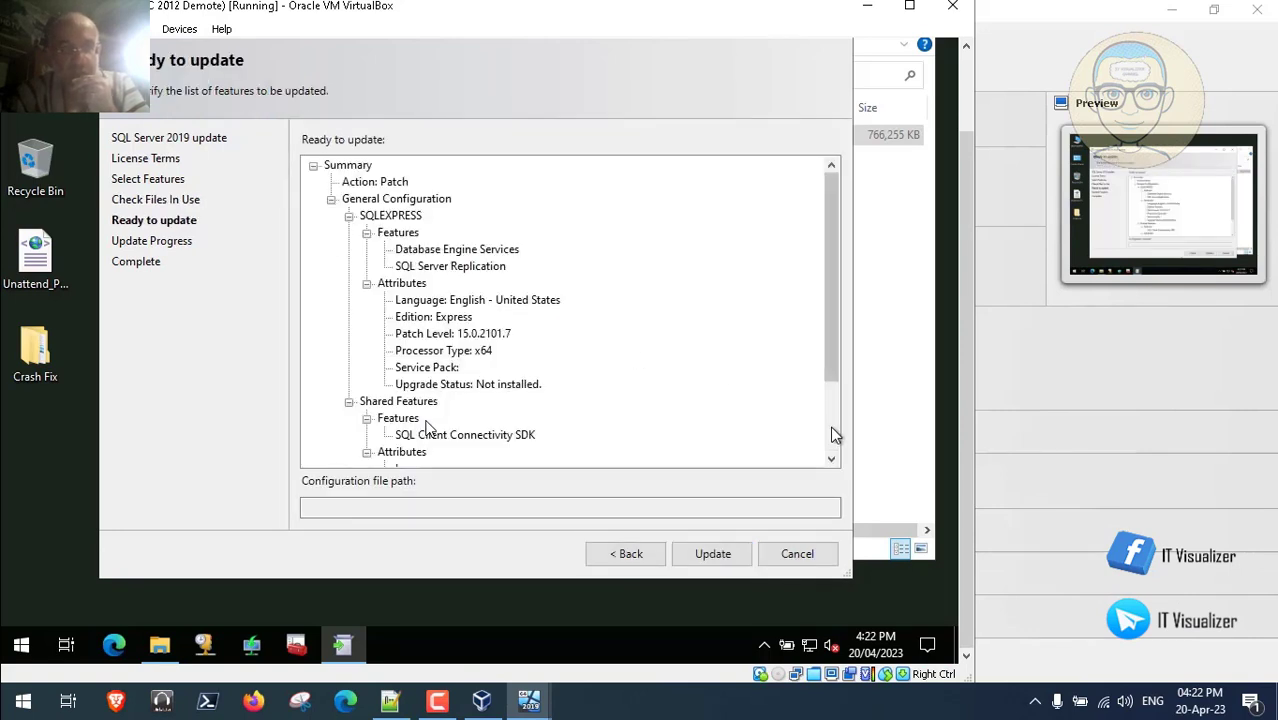
left_click(830, 425)
left_click(713, 548)
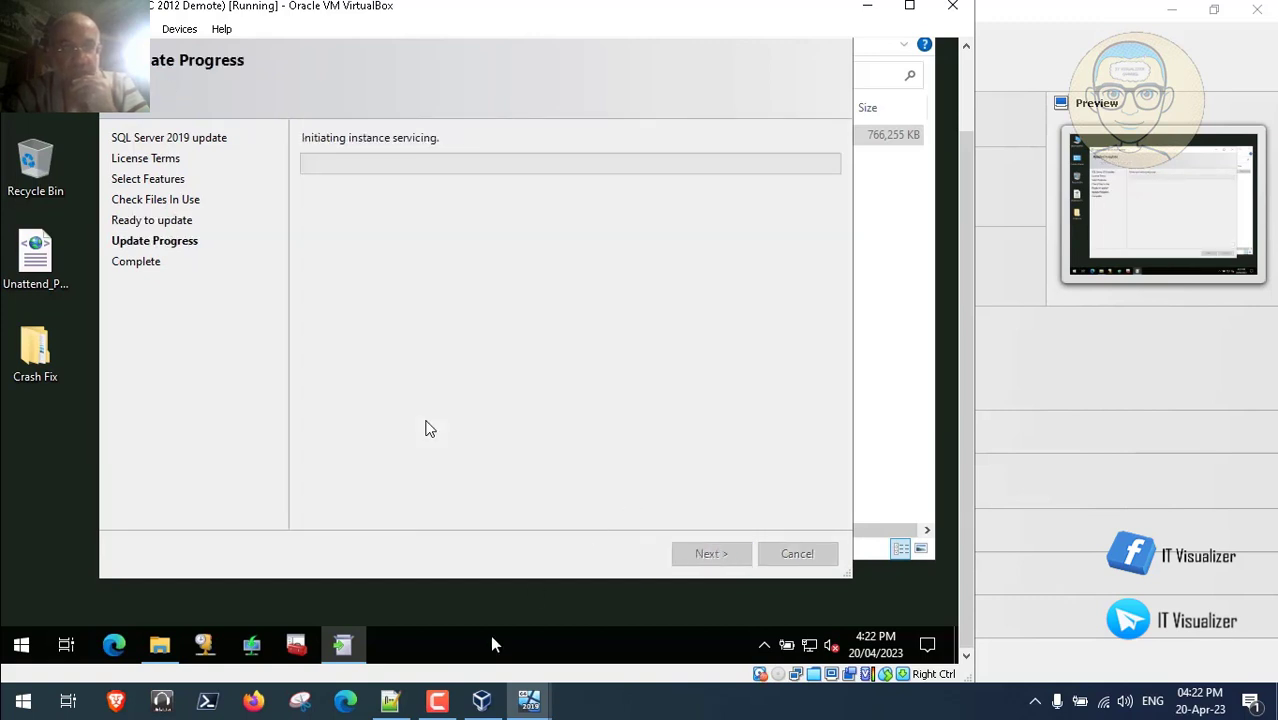
left_click(437, 700)
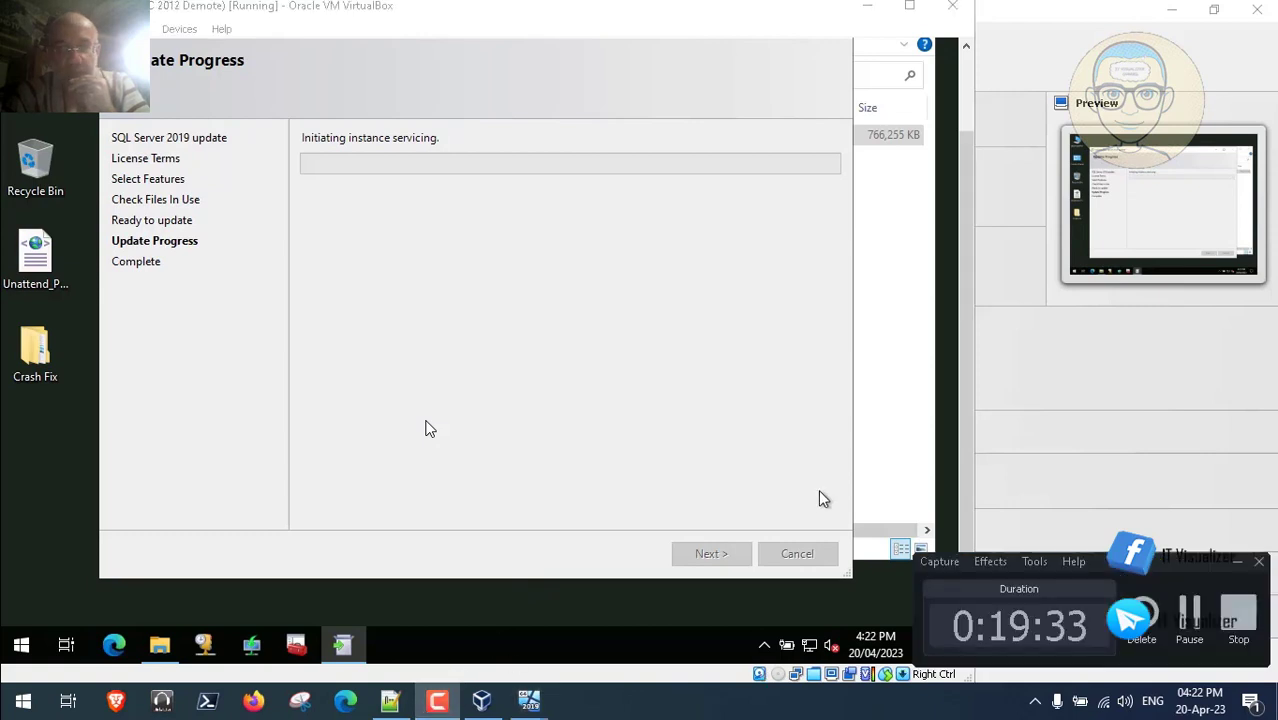
left_click(1198, 622)
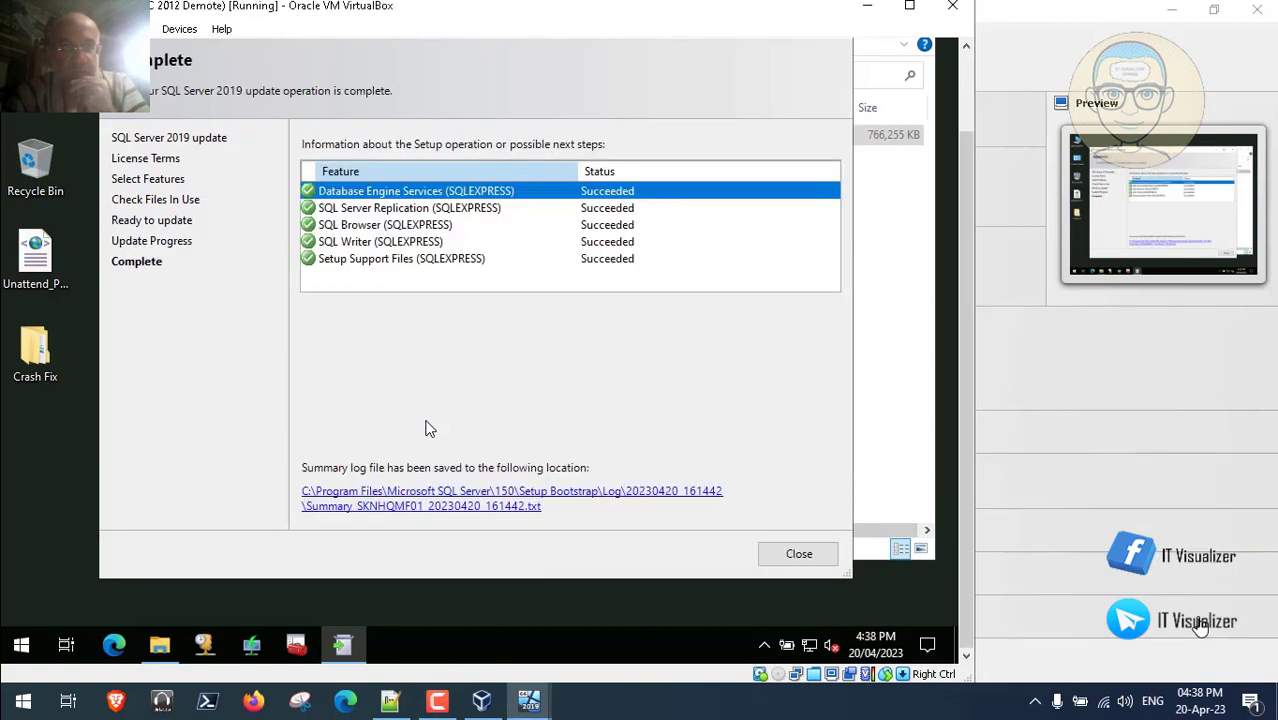
left_click(805, 553)
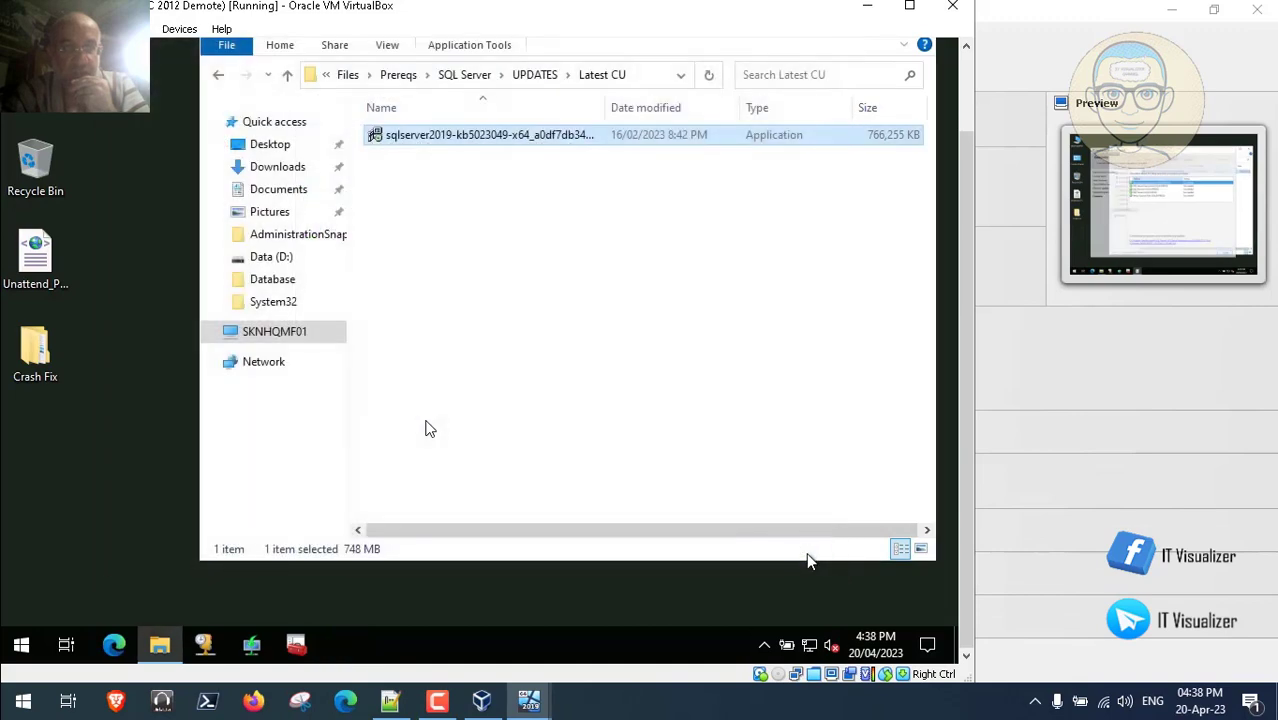
- Close the Explorer window in the VM to show the desktop
left_click(964, 116)
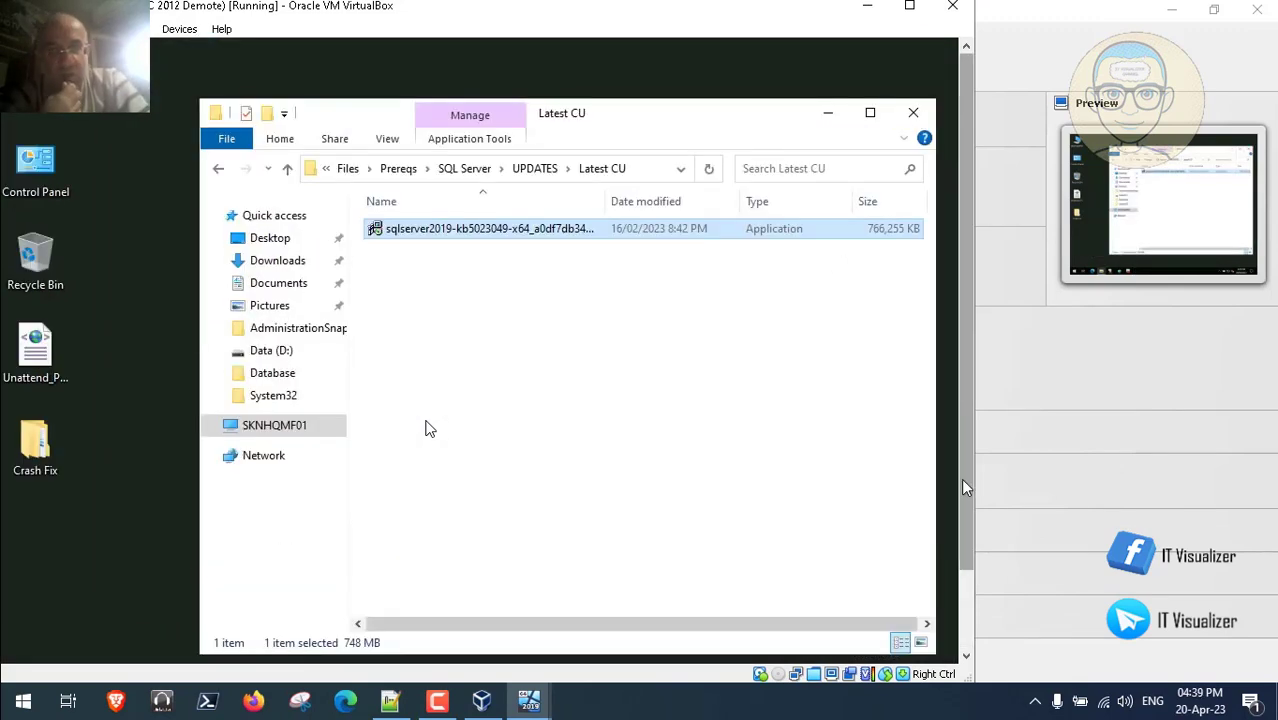
key("alt+F4")
left_click(966, 623)
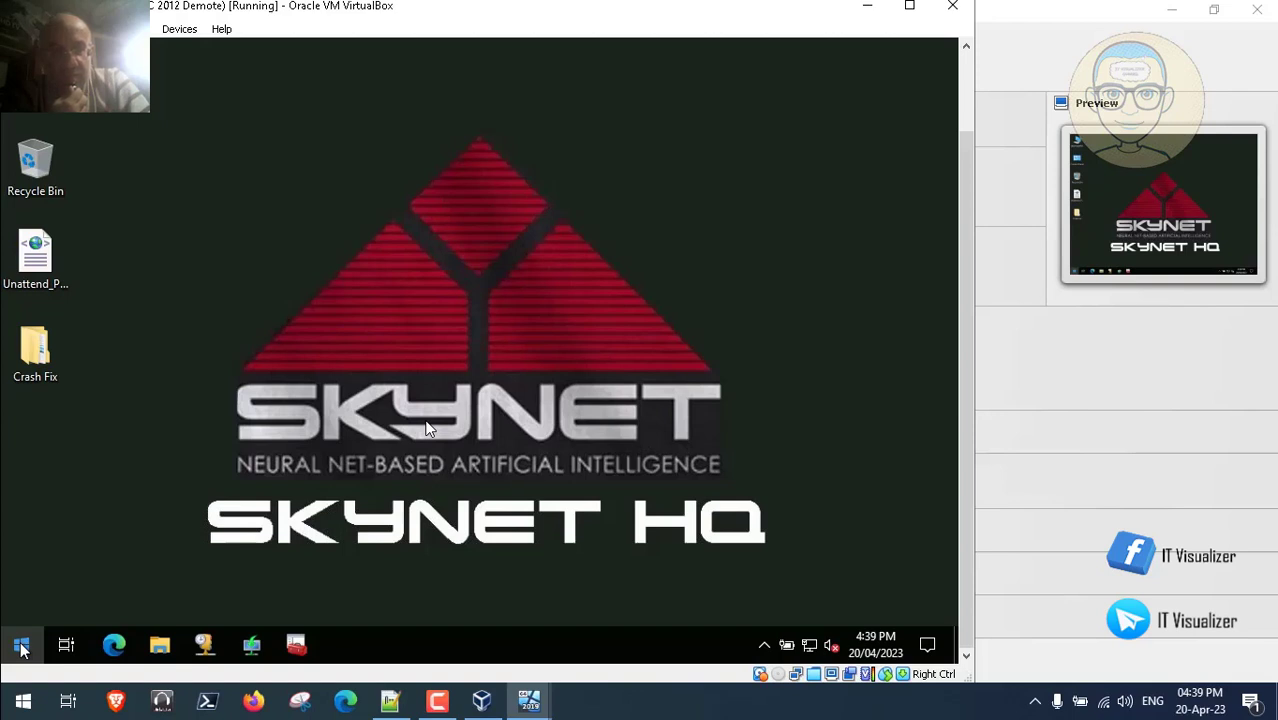
- Pin SQL Server 2019 Configuration Manager from the Start menu to the taskbar
left_click(21, 648)
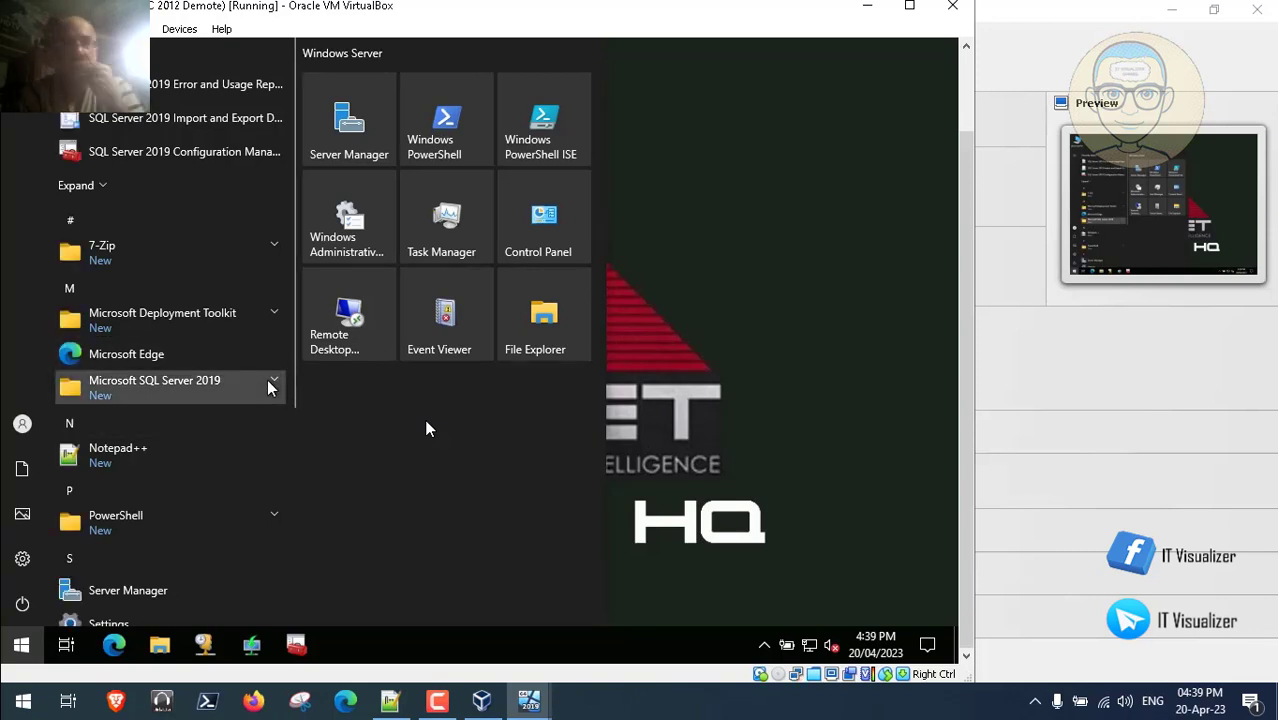
left_click(268, 388)
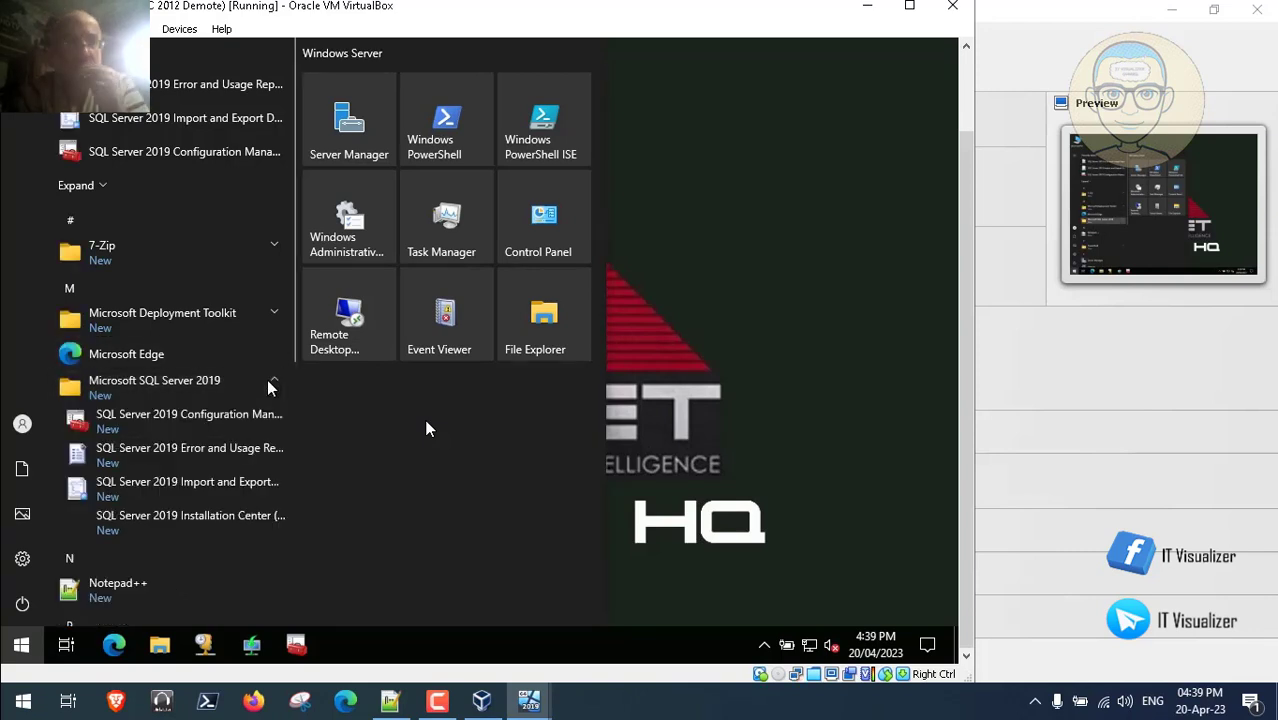
left_click(226, 422)
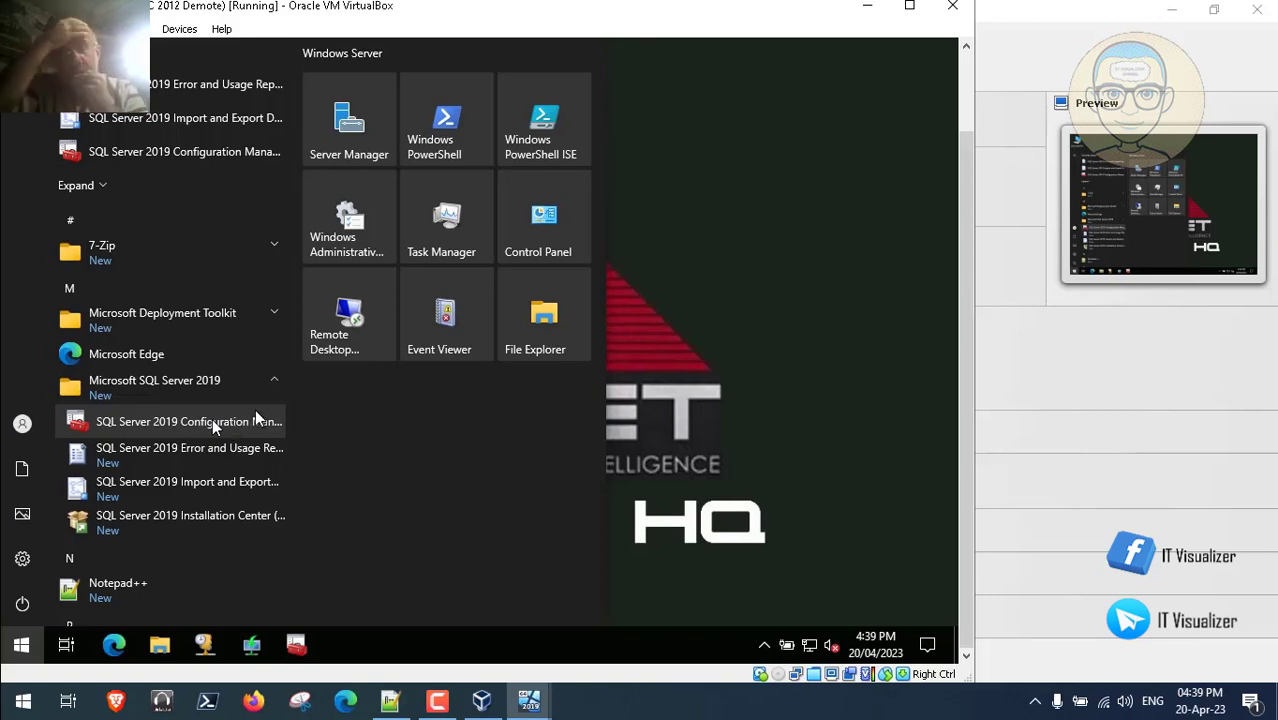
right_click(225, 419)
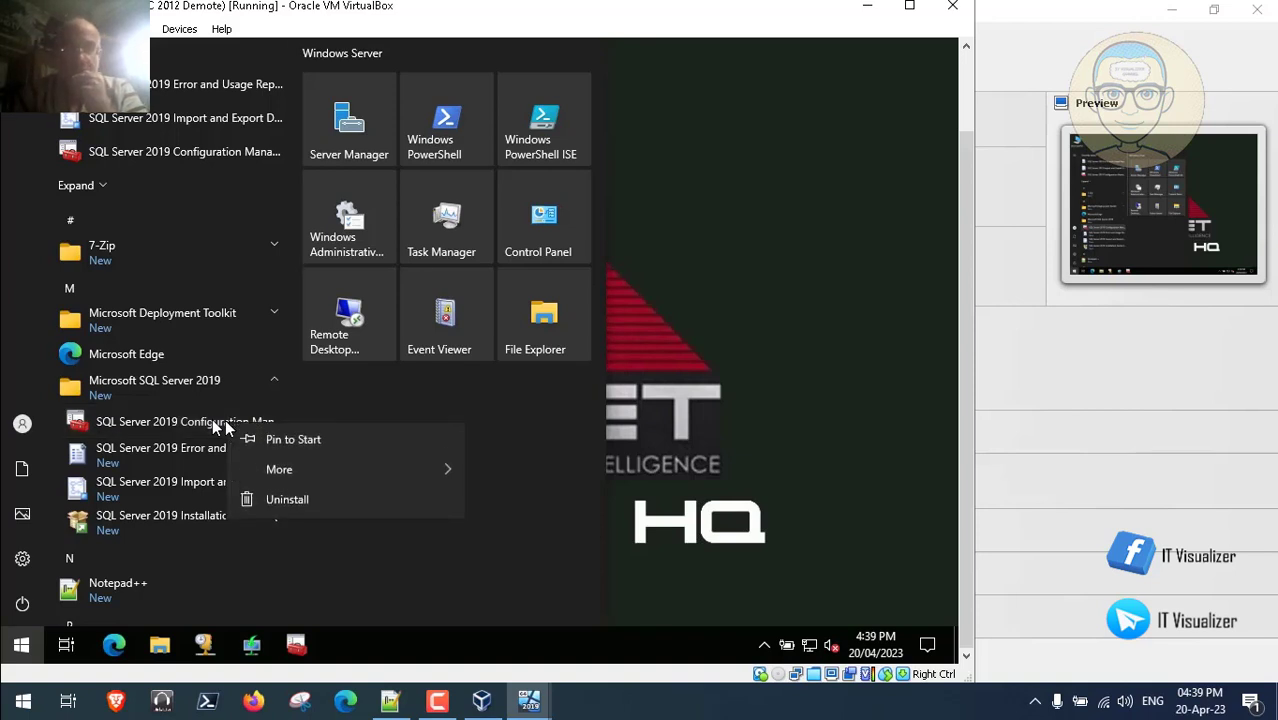
mouse_move(419, 479)
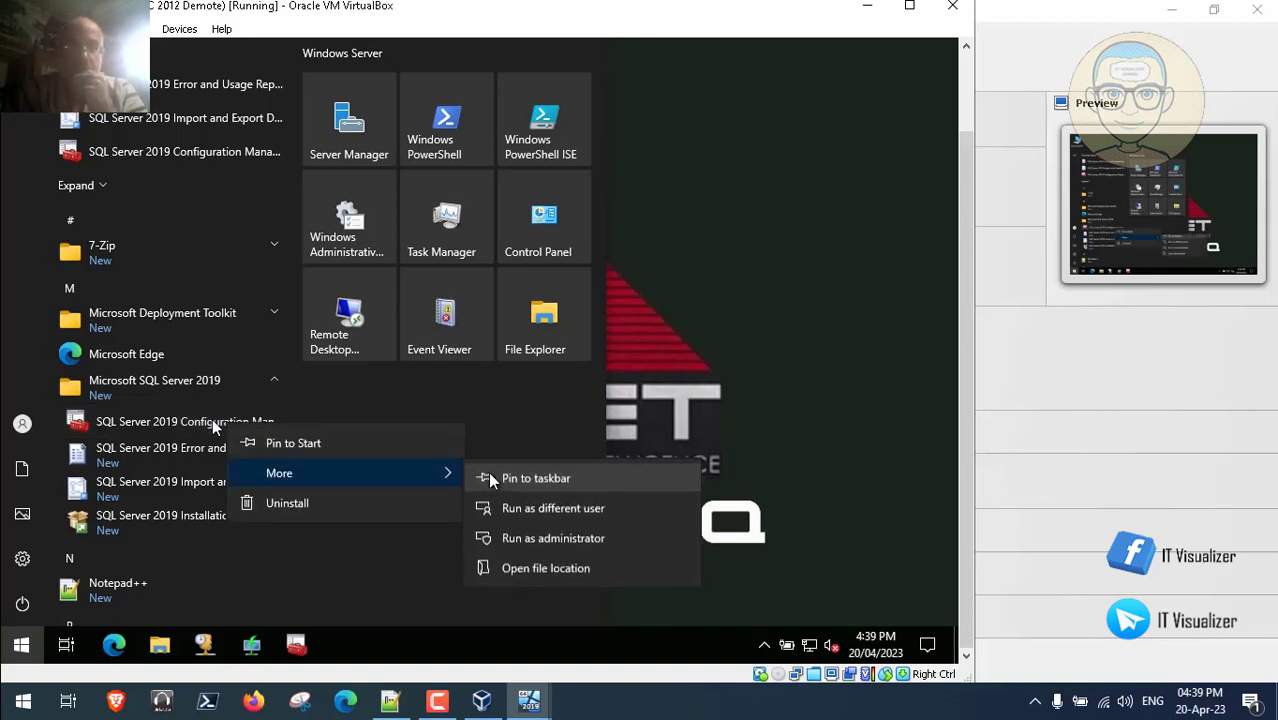
left_click(514, 477)
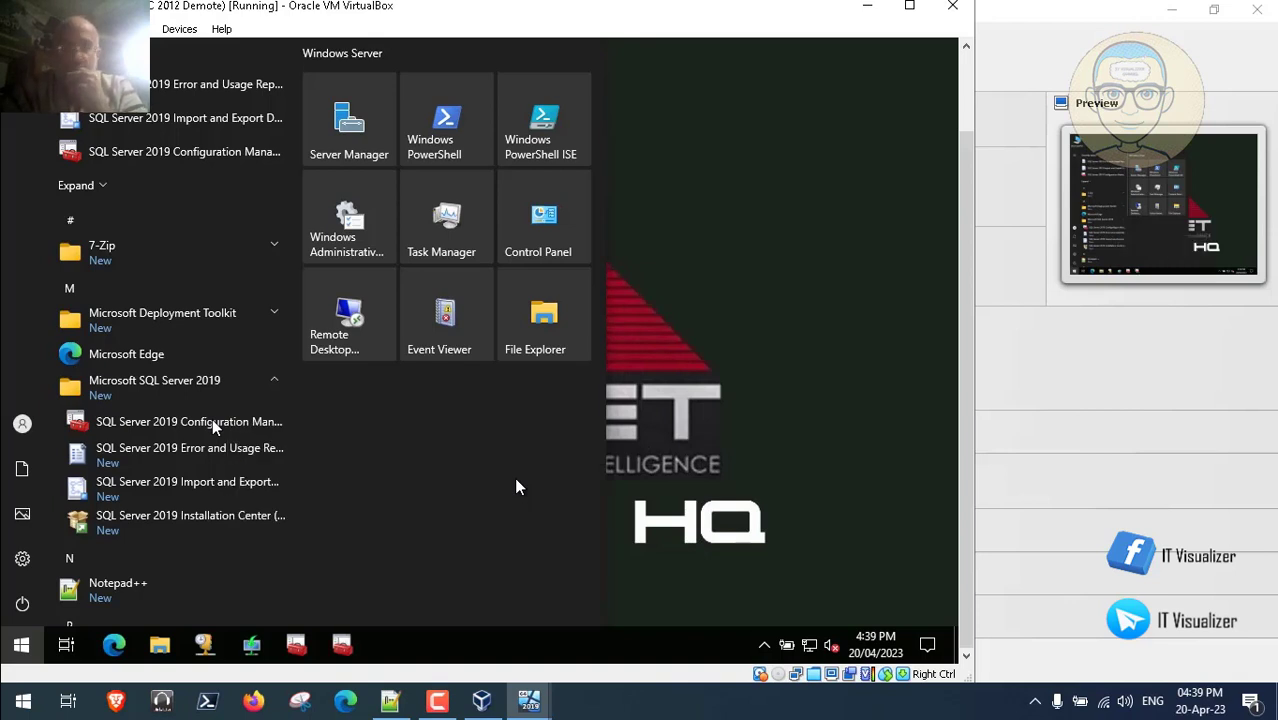
left_click(765, 368)
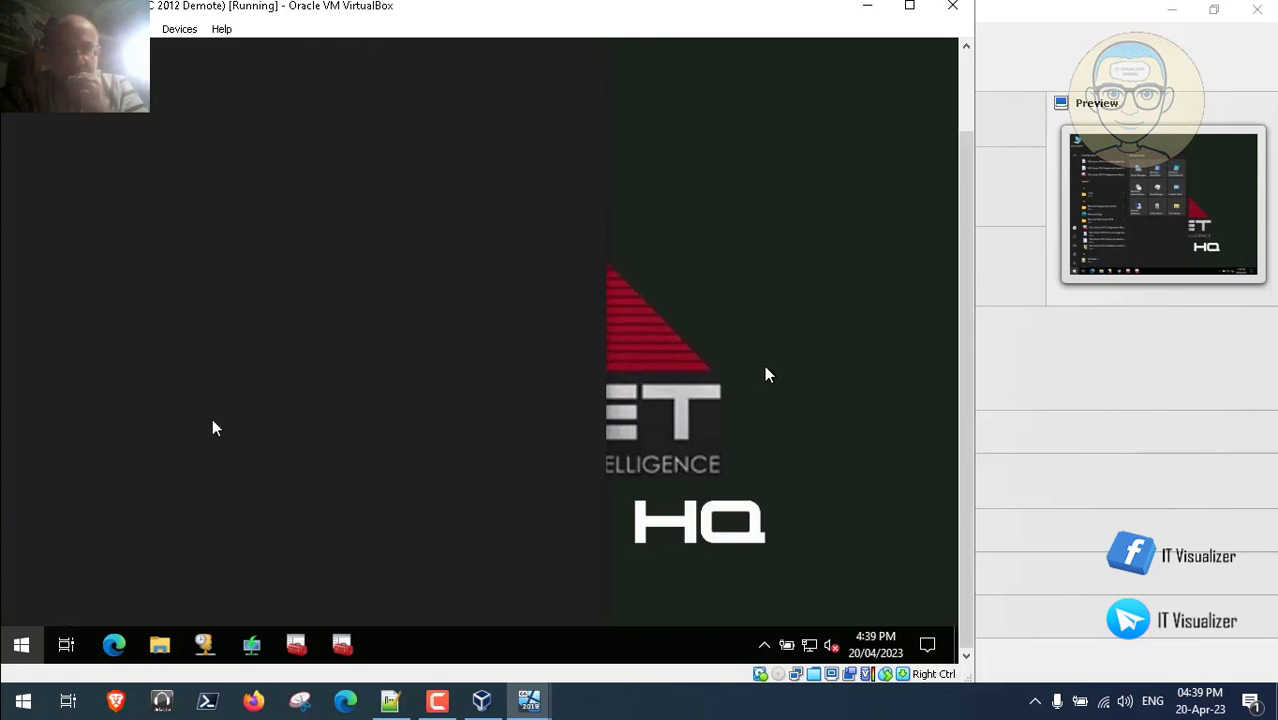
- Check the setup checklist in Steps.txt, then return to the virtual machine
left_click(965, 76)
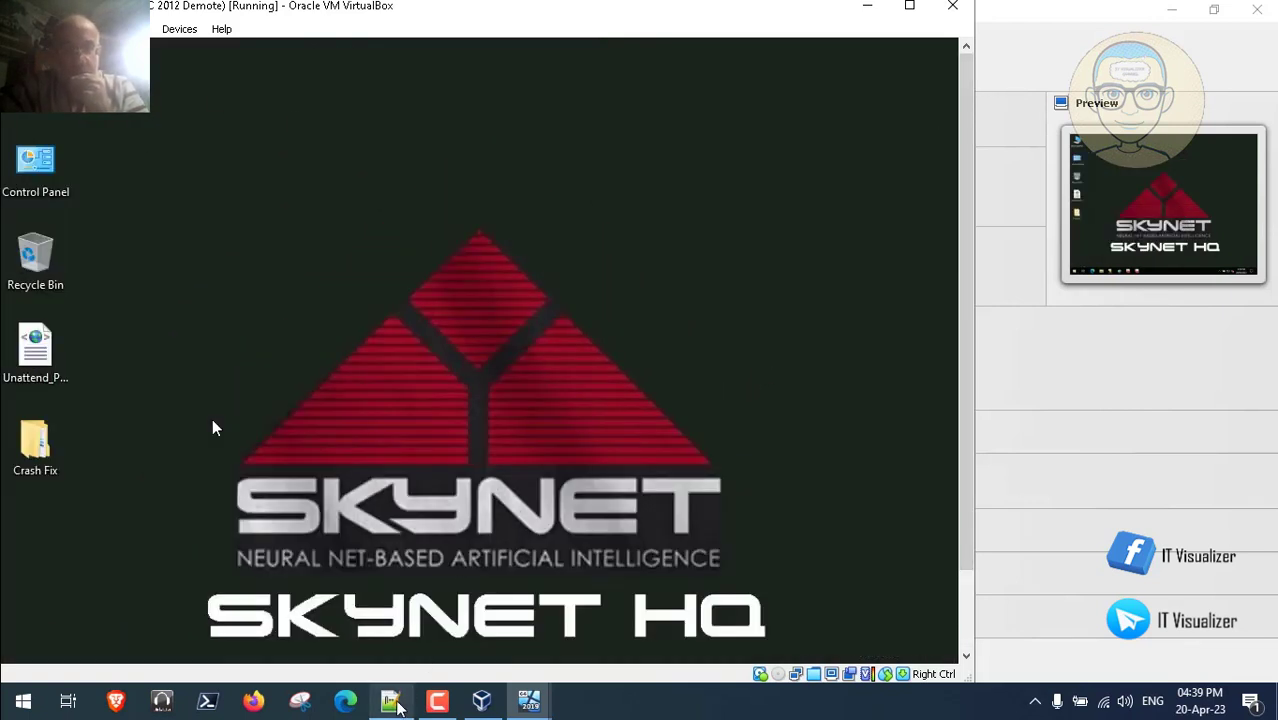
left_click(390, 702)
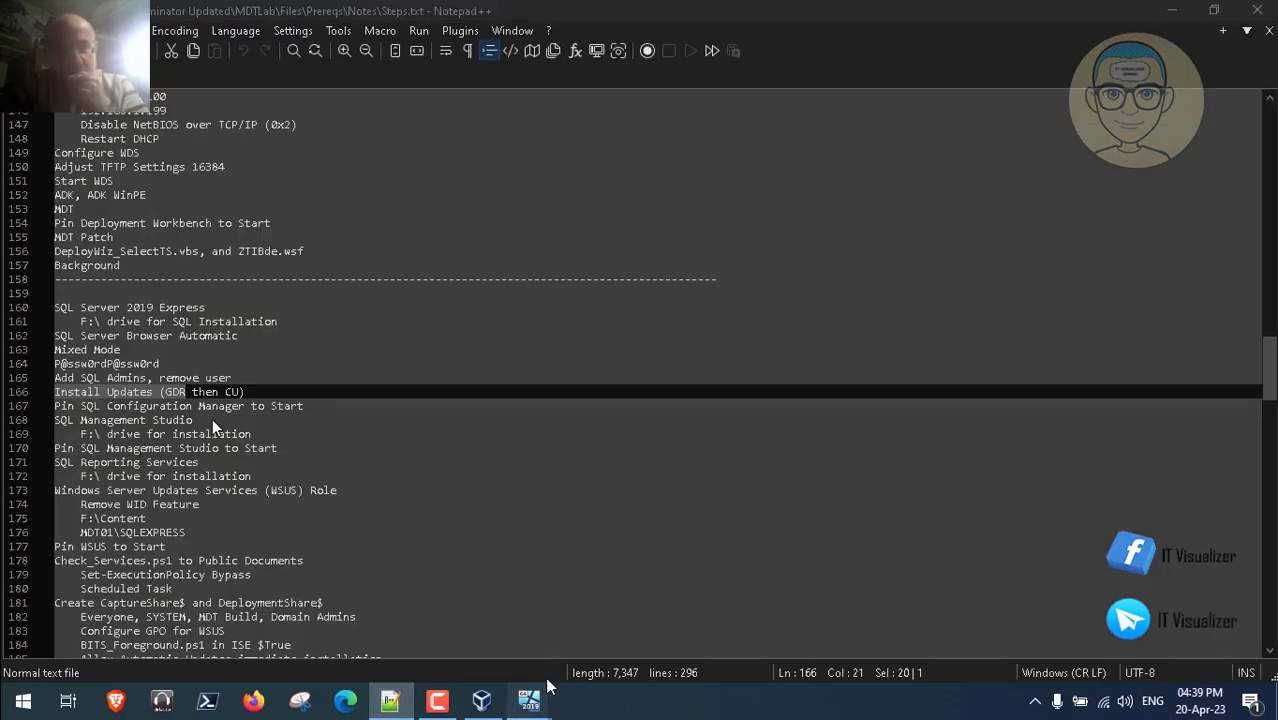
mouse_move(530, 706)
left_click(595, 652)
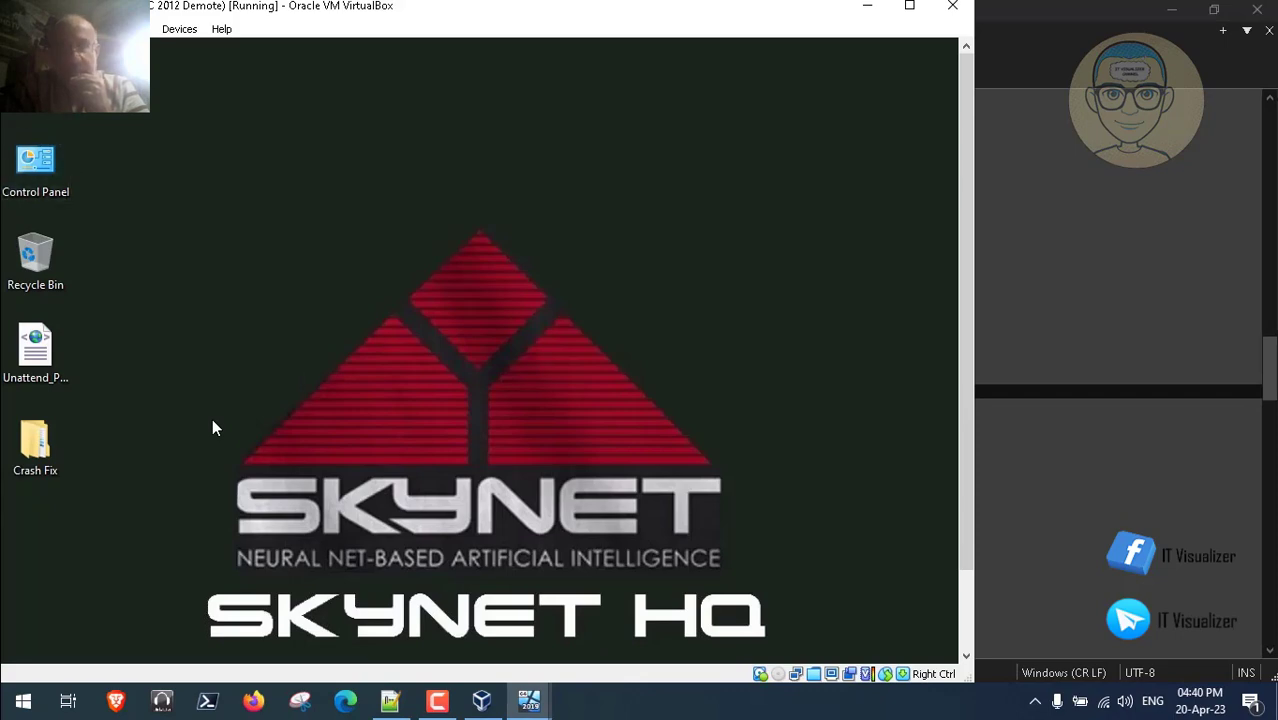
- In a new File Explorer window, open Z:\Terminator Updated\MDTLab on the ADToolsCollection drive
key("super+e")
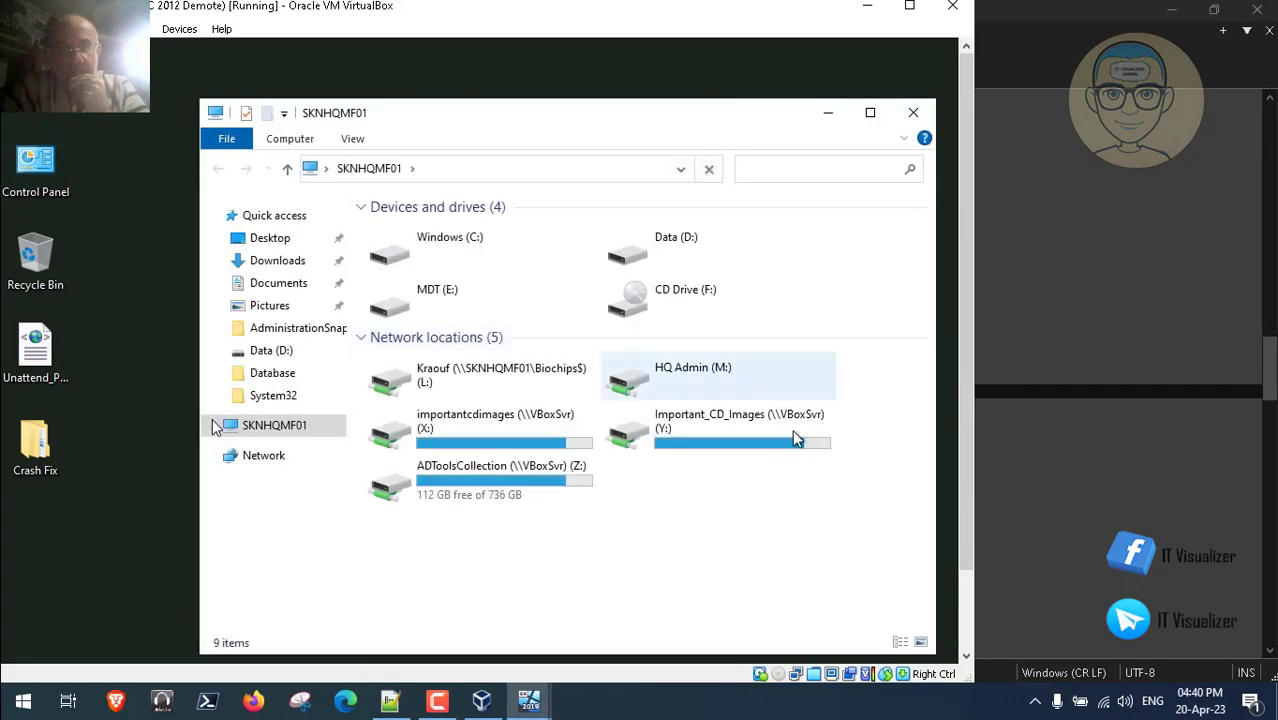
double_click(533, 500)
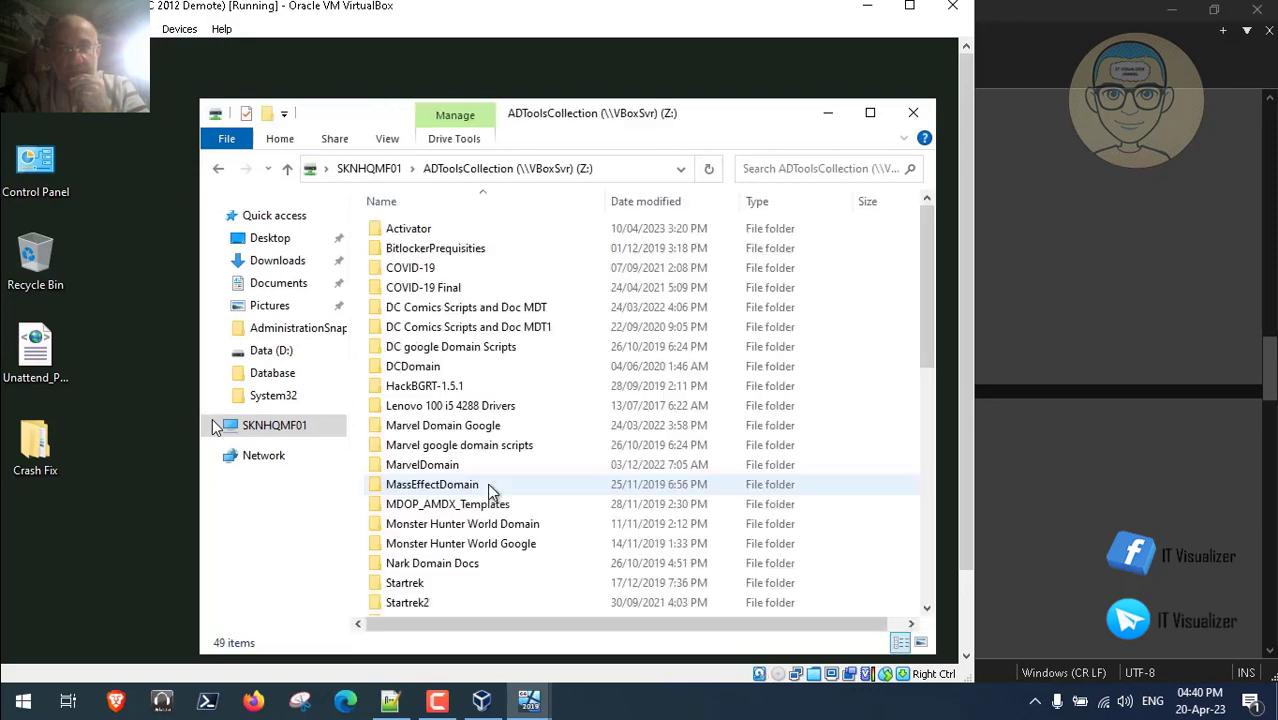
left_click(473, 372)
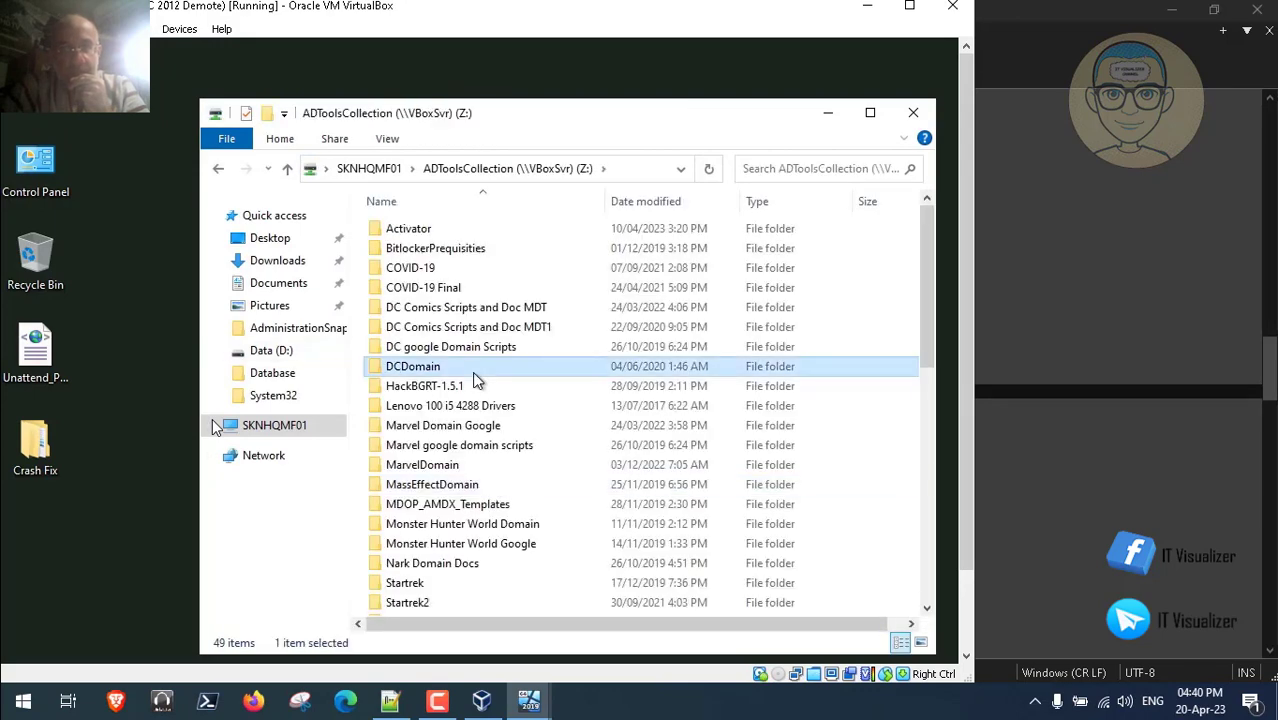
key("t")
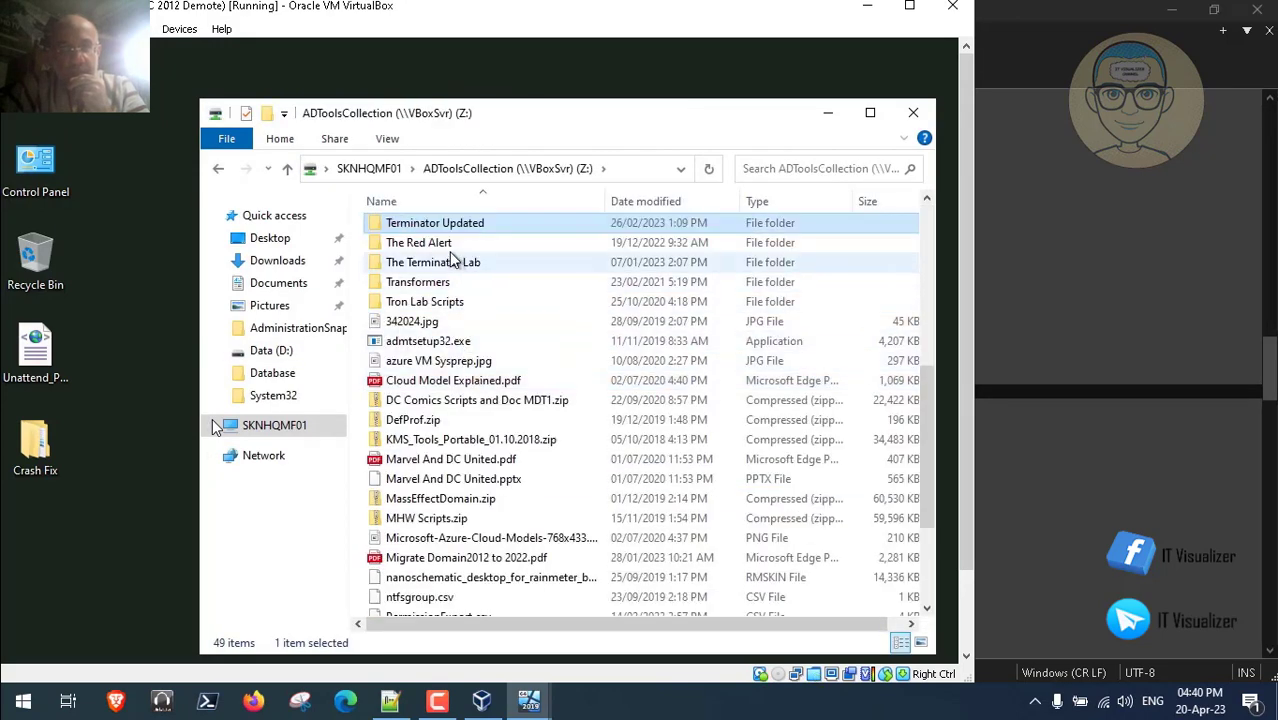
double_click(449, 230)
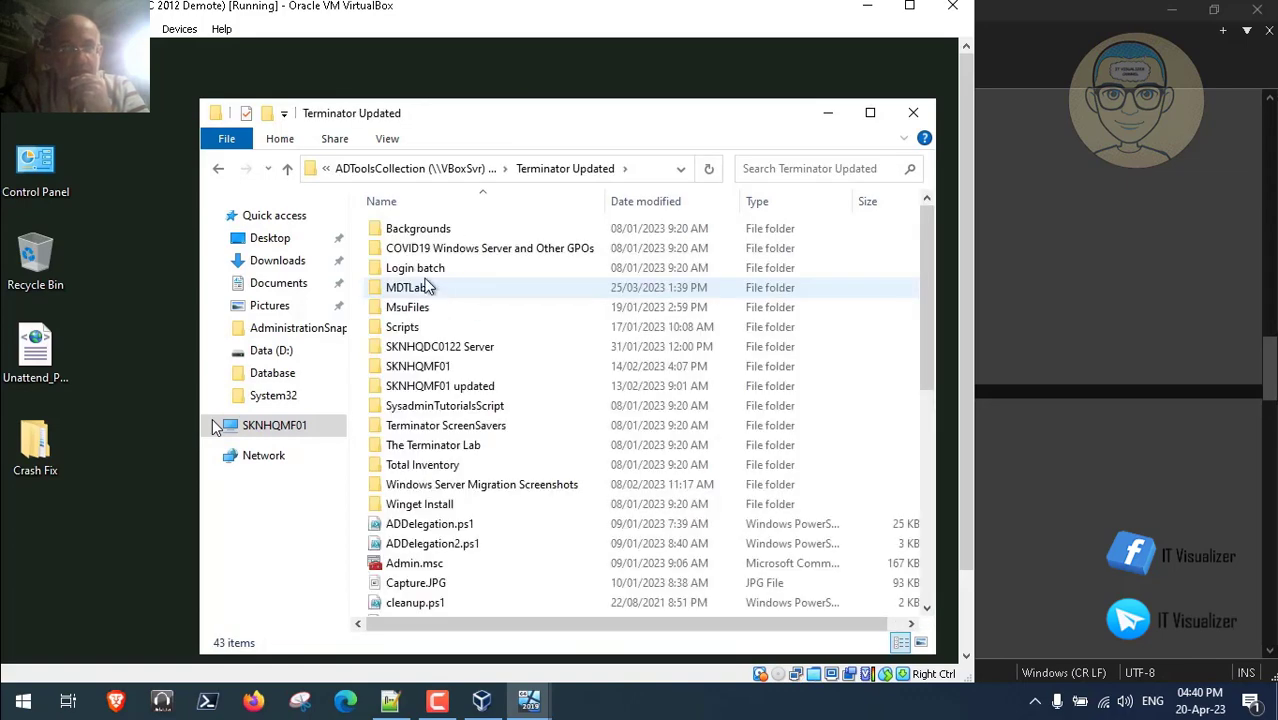
double_click(425, 289)
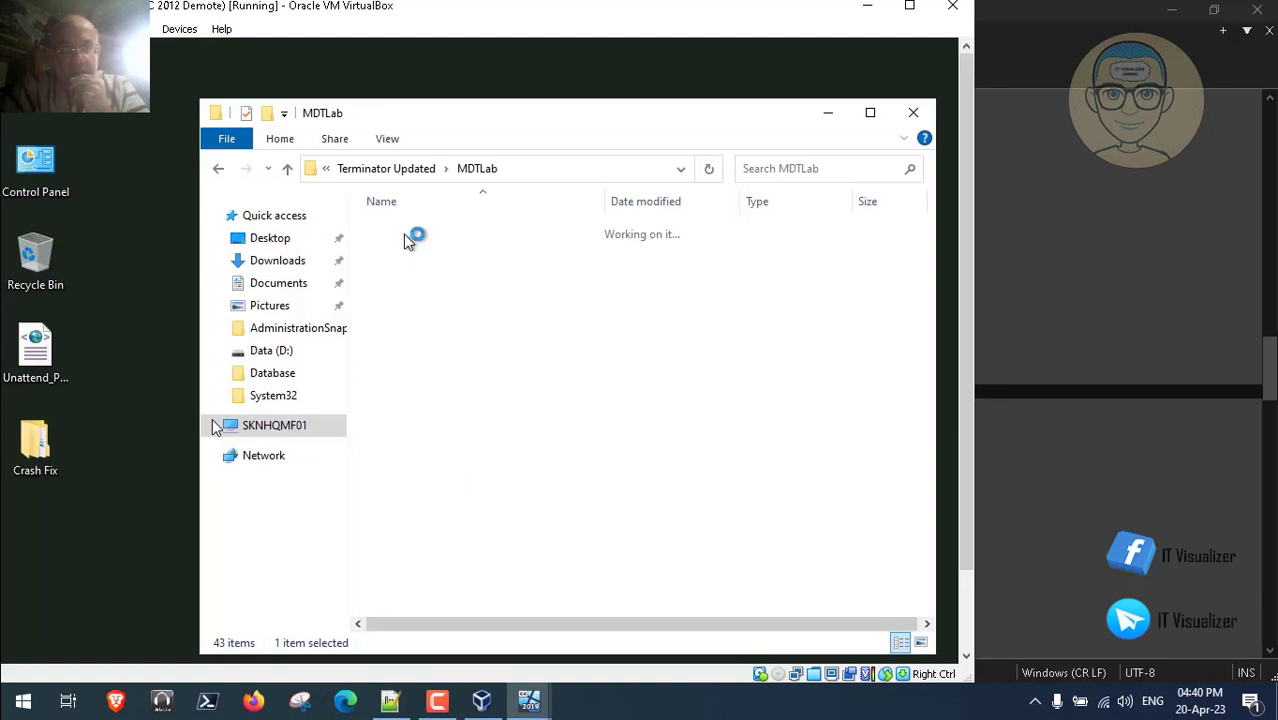
- Drill into Files > Prereqs > SQL Server > SQLMGMTSTUDIO and select SSMS-Setup-ENU.exe
double_click(400, 229)
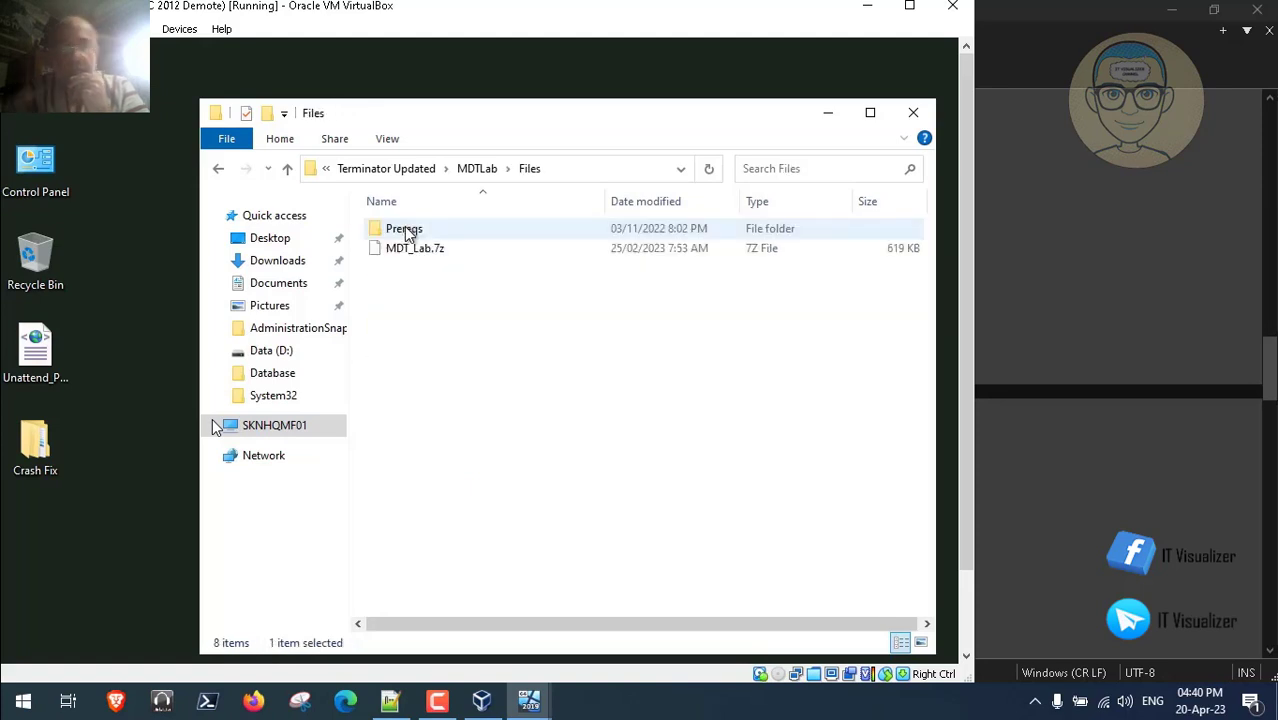
double_click(417, 236)
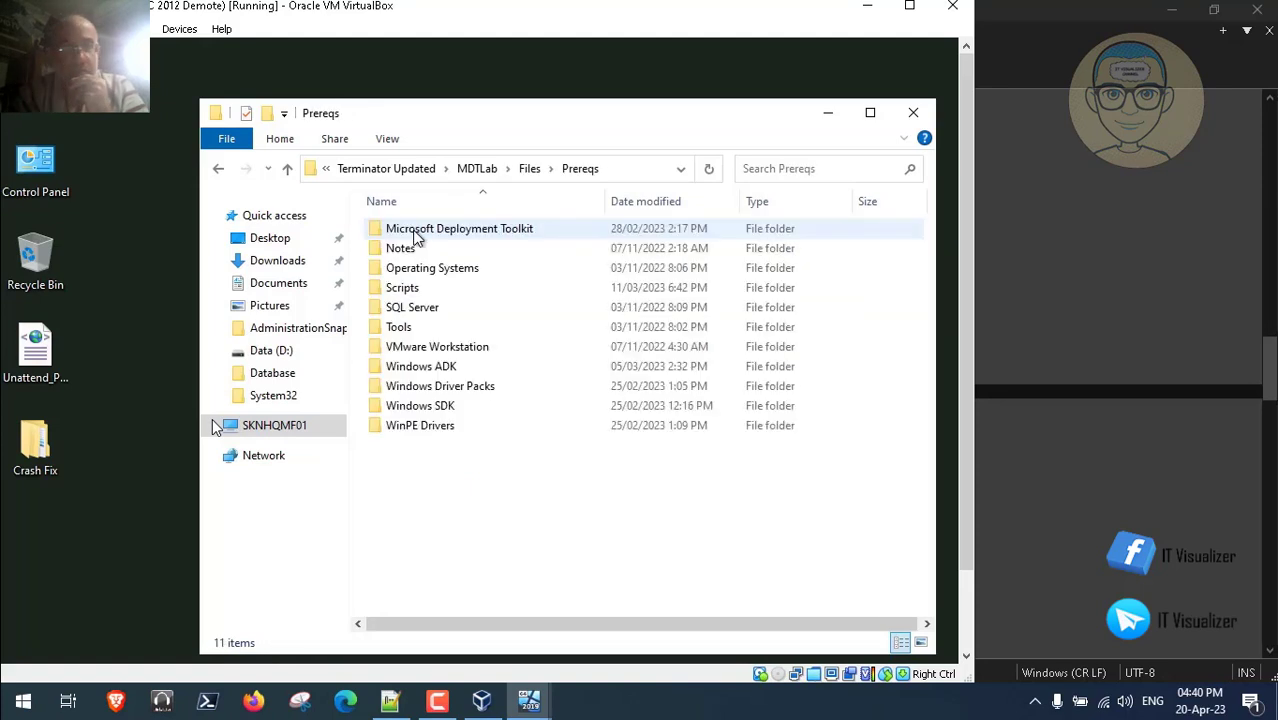
left_click(430, 311)
double_click(430, 311)
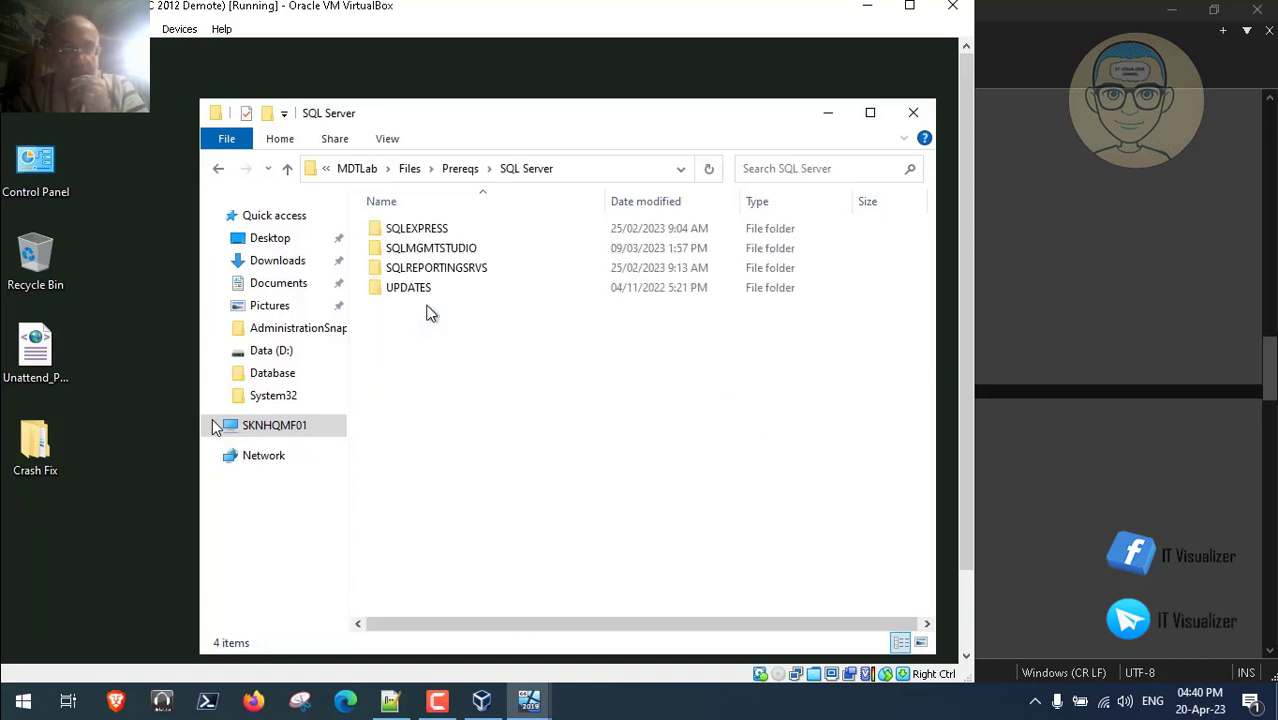
double_click(421, 250)
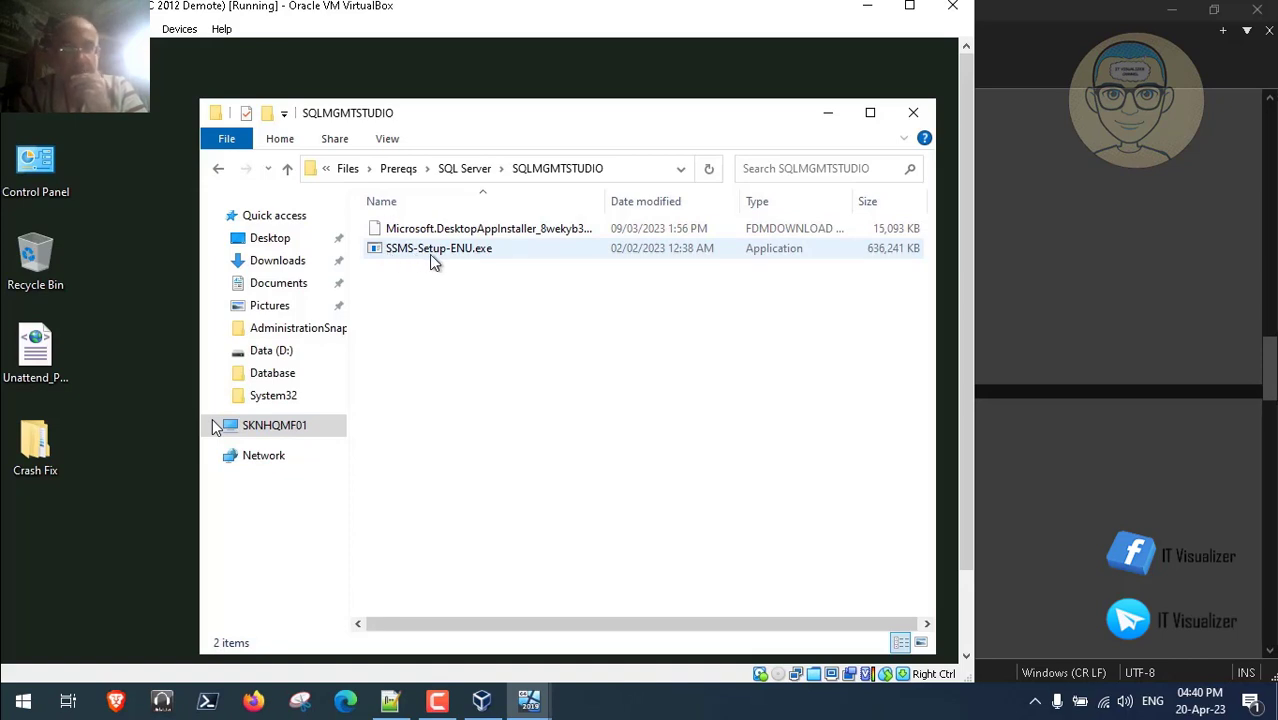
left_click(431, 258)
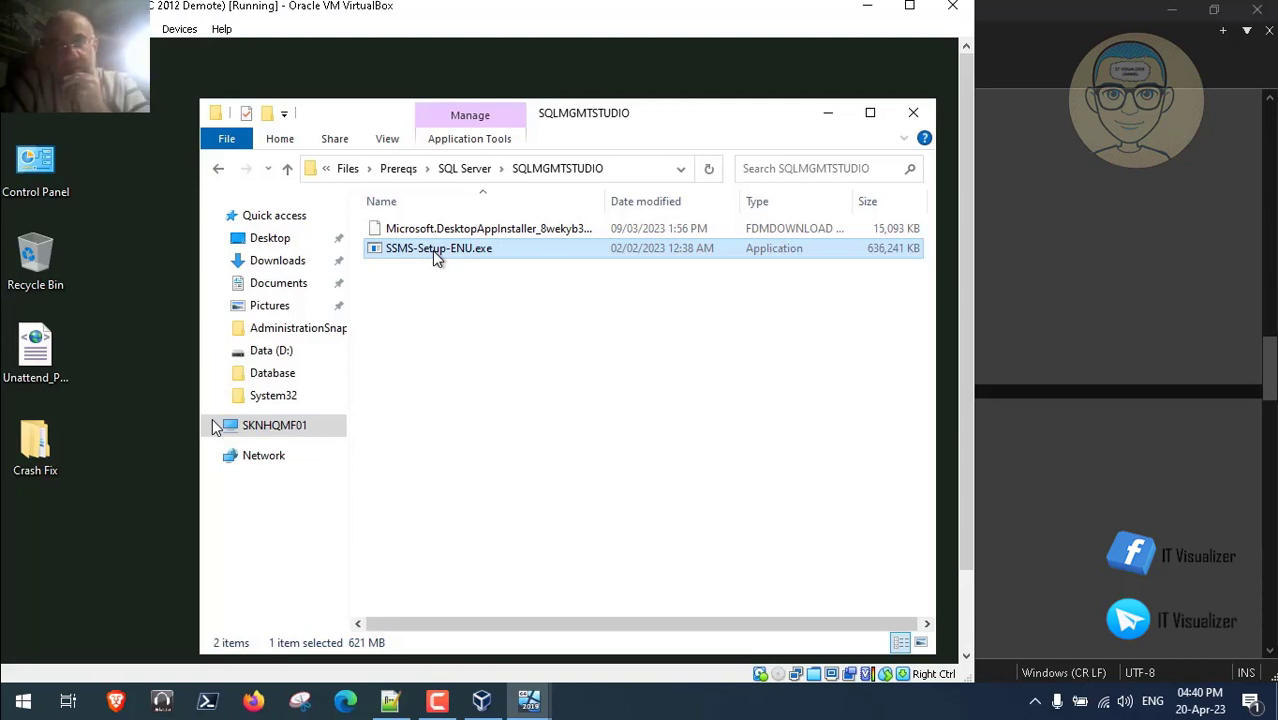
mouse_move(349, 568)
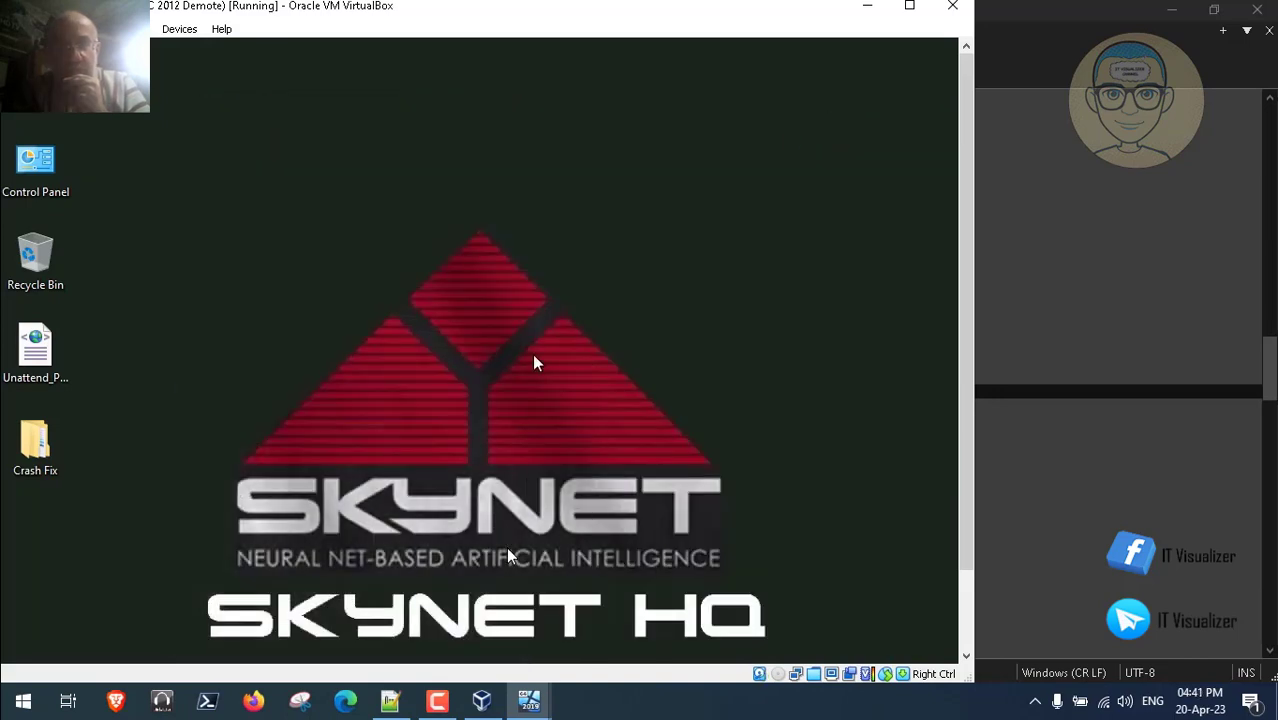
- Change the SSMS install location to D:\Microsoft SQL Server Management Studio 19 and start installing
left_click(437, 700)
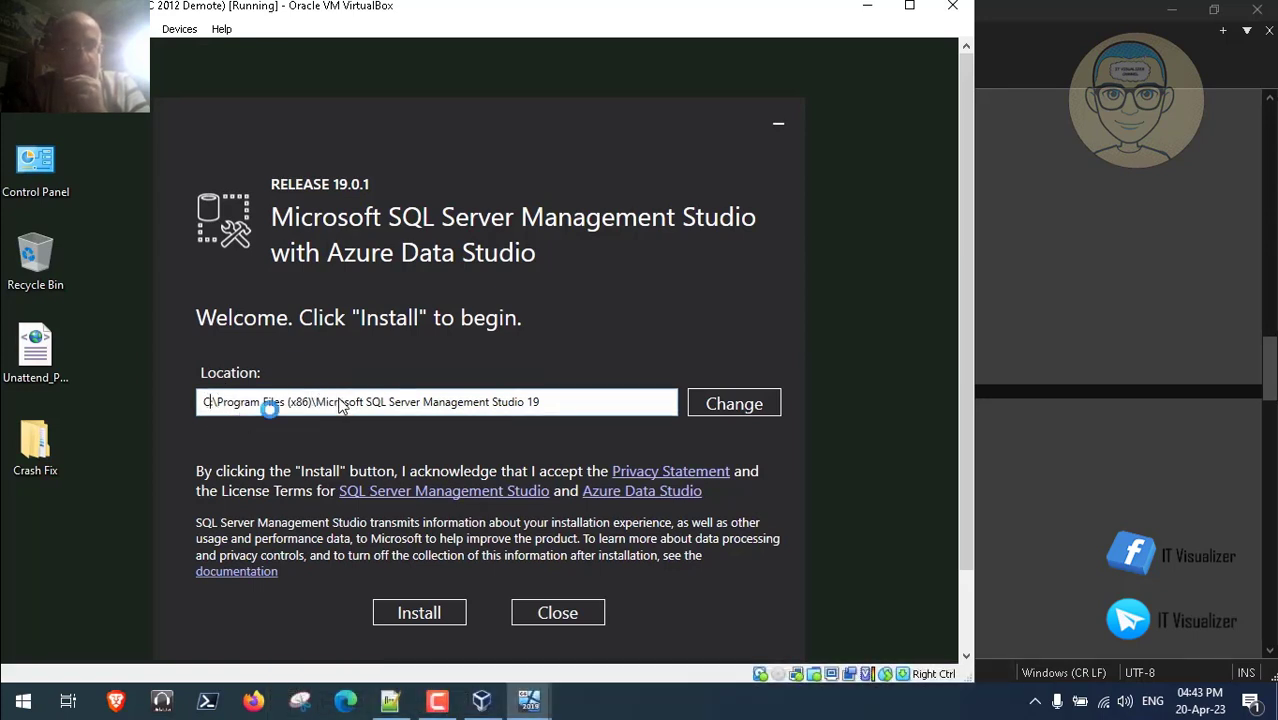
key("BackSpace")
type("D")
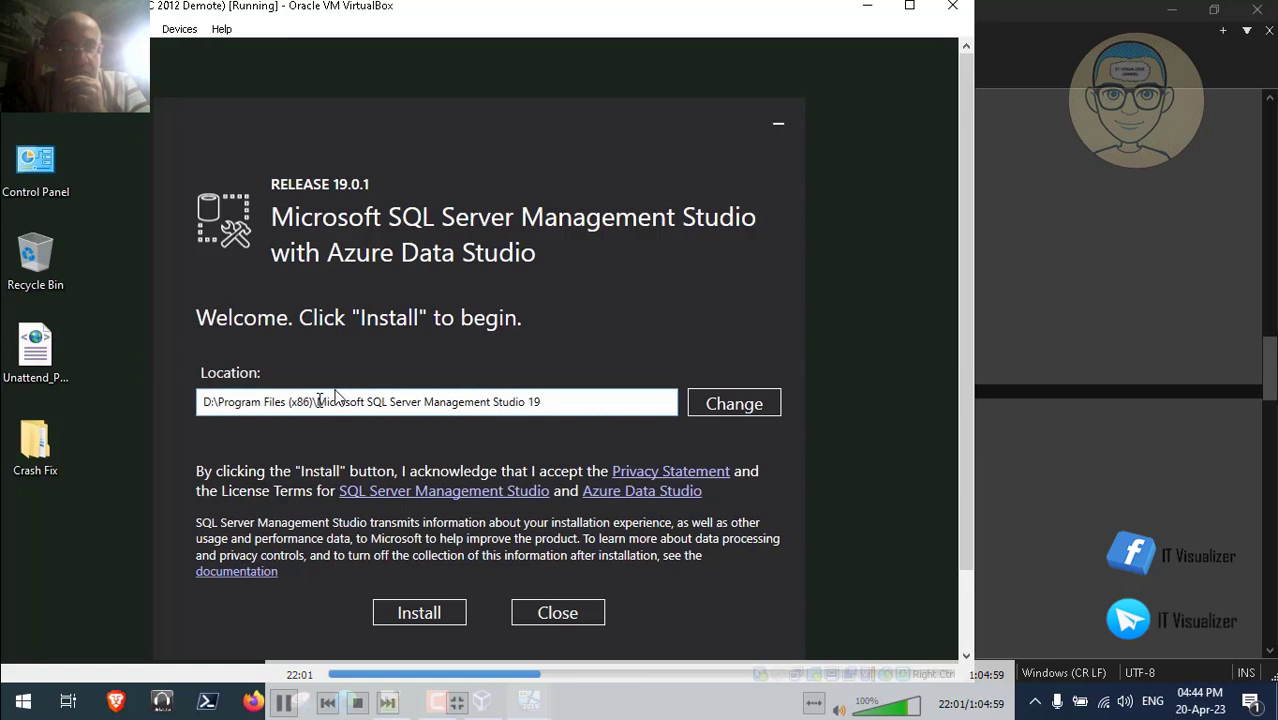
key("BackSpace")
key("BackSpace")
key("BackSpace")
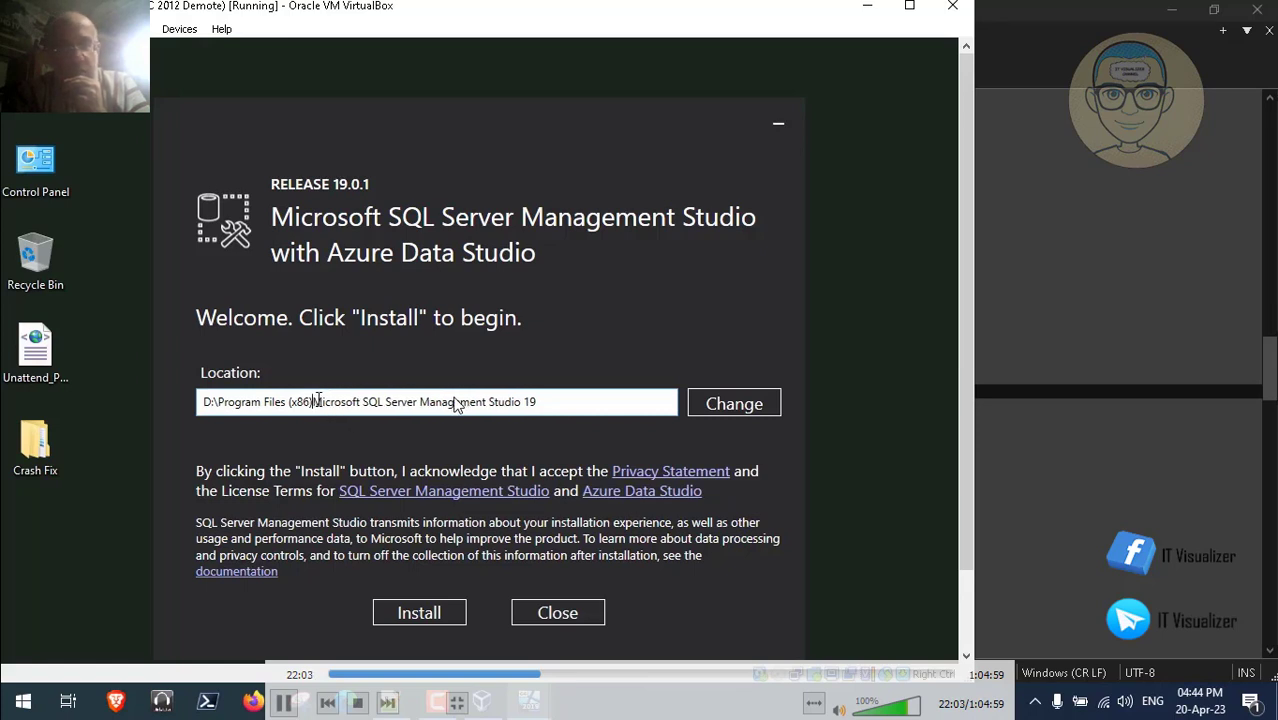
key("BackSpace")
key("BackSpace")
key("BackSpace")
key("BackSpace")
key("BackSpace")
key("BackSpace")
key("BackSpace")
key("BackSpace")
key("BackSpace")
key("BackSpace")
key("BackSpace")
key("BackSpace")
key("BackSpace")
key("BackSpace")
key("BackSpace")
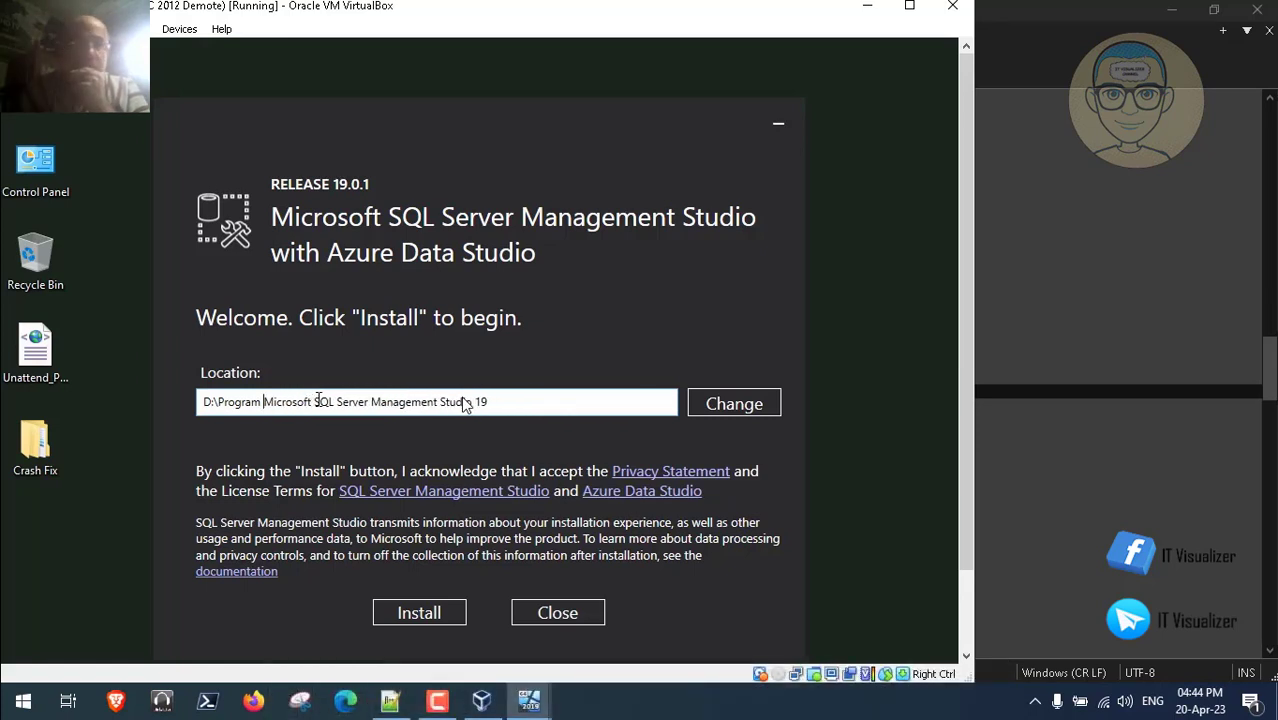
key("BackSpace")
key("BackSpace")
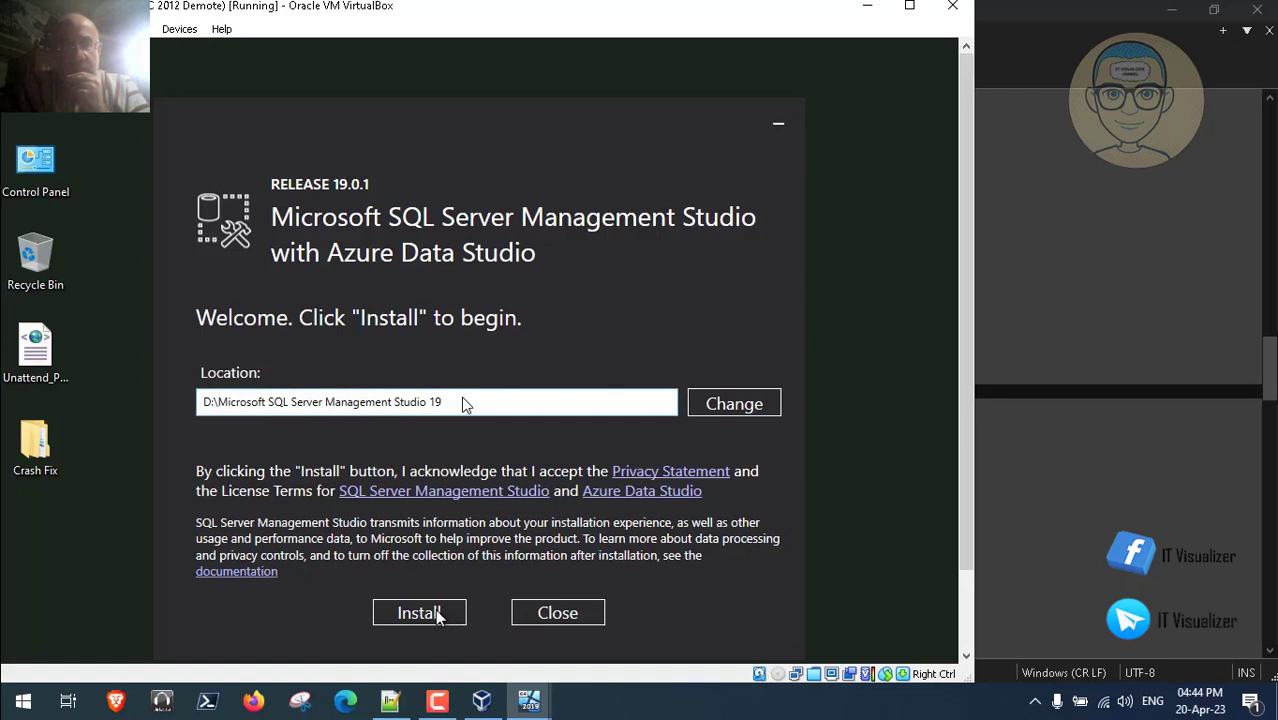
left_click(434, 614)
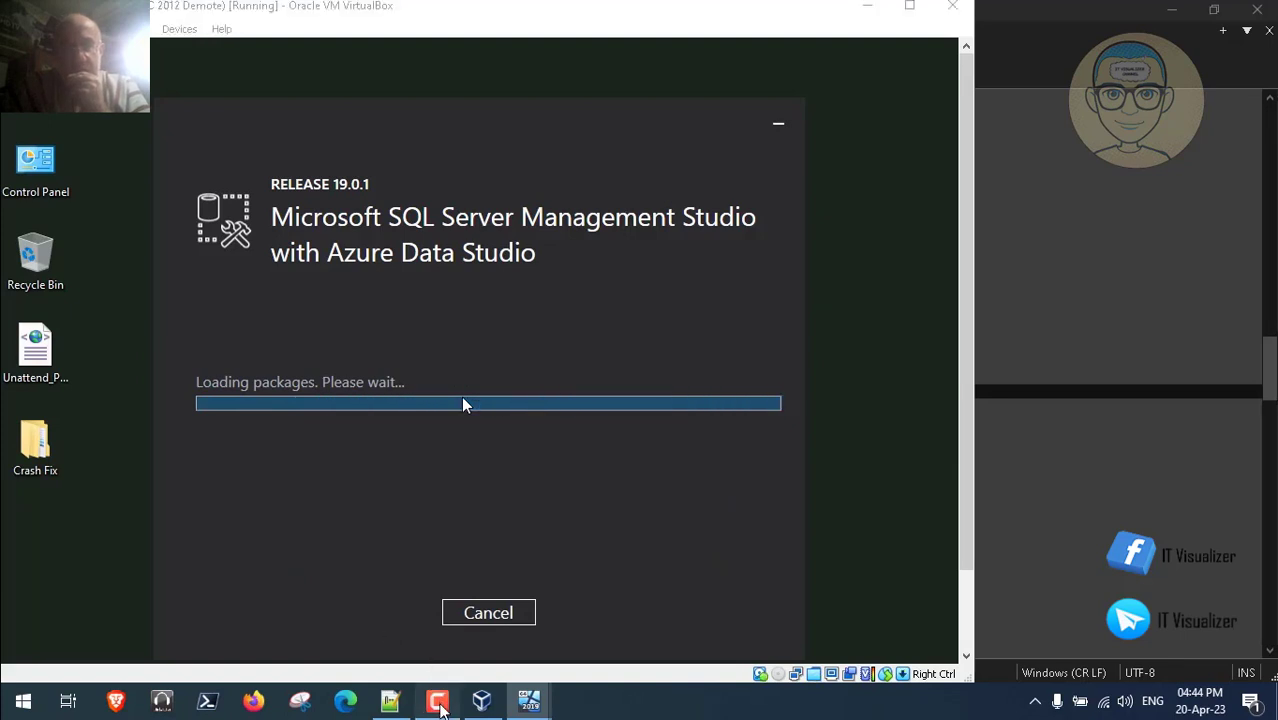
- Close the completed SSMS 19.0.1 setup dialog and bring the Steps.txt notes forward
left_click(439, 703)
left_click(451, 480)
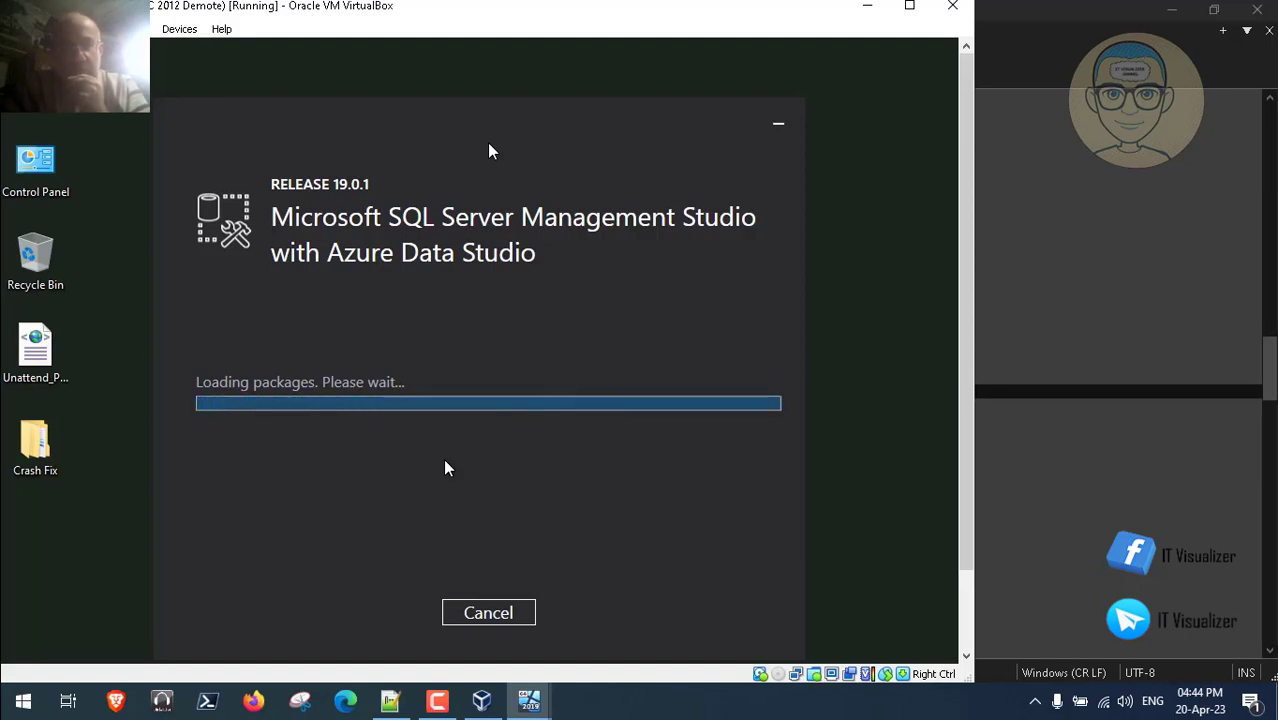
left_click(437, 700)
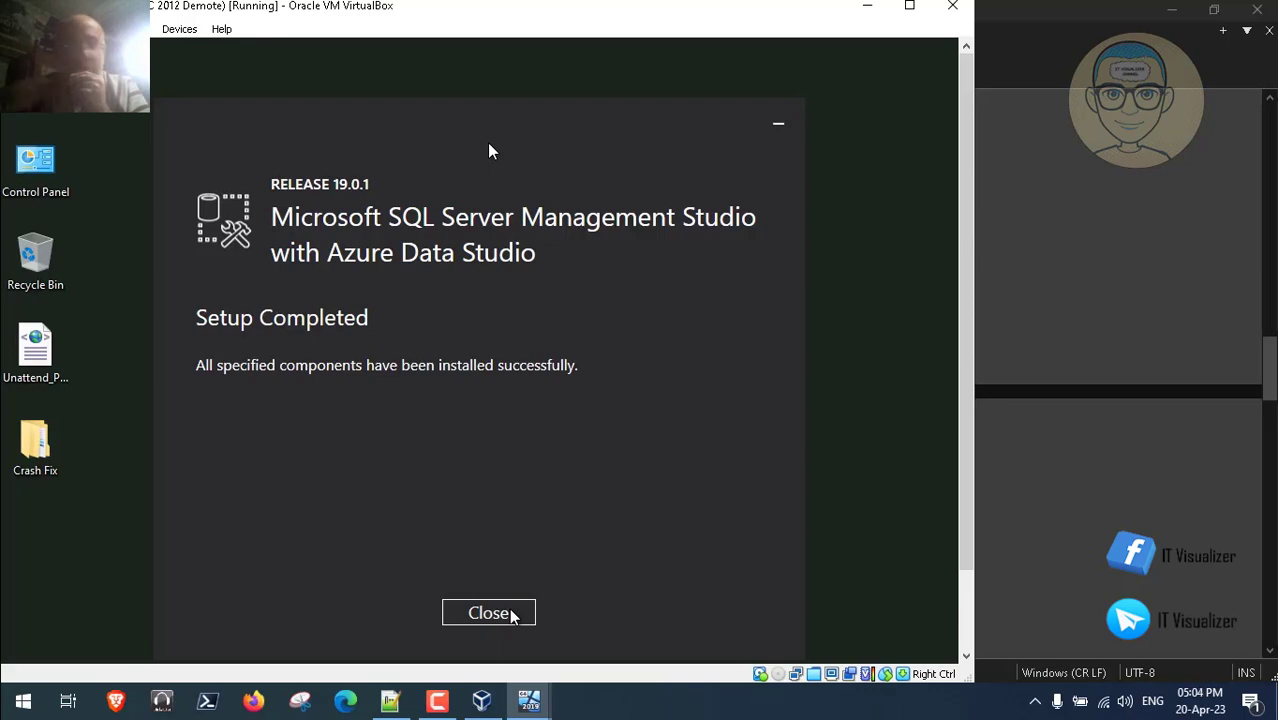
left_click(512, 614)
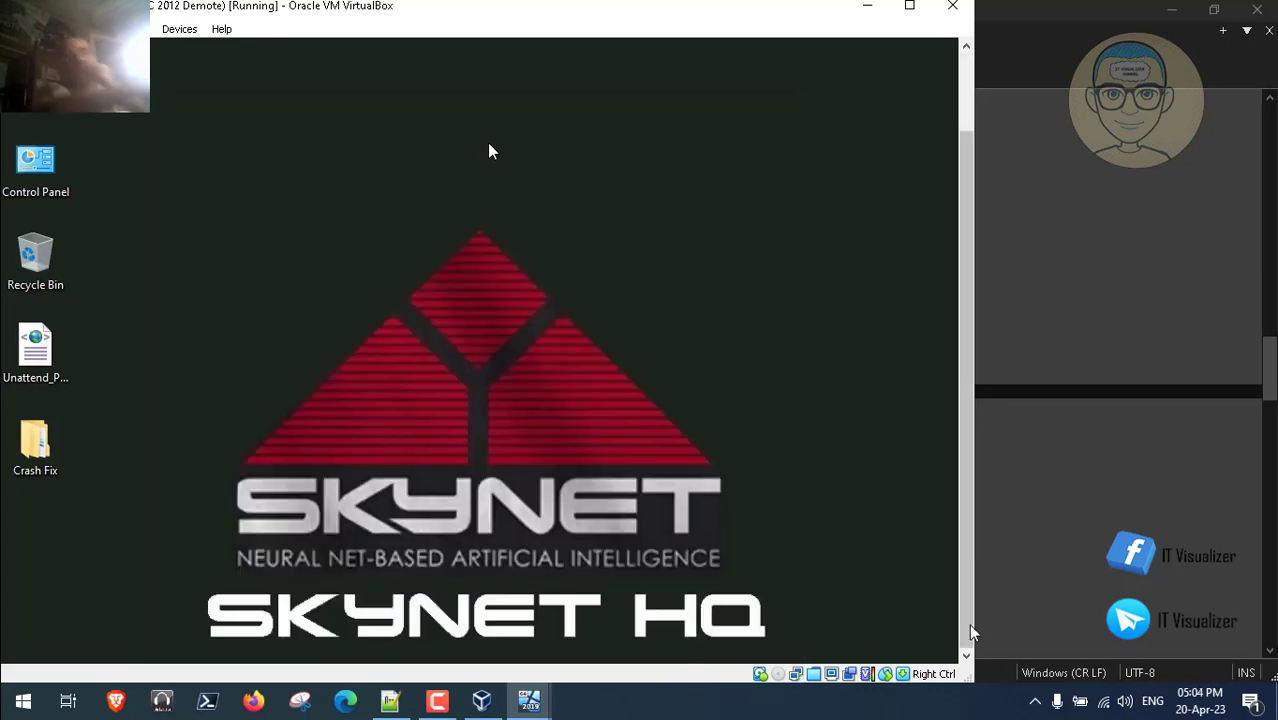
left_click(965, 625)
left_click(392, 701)
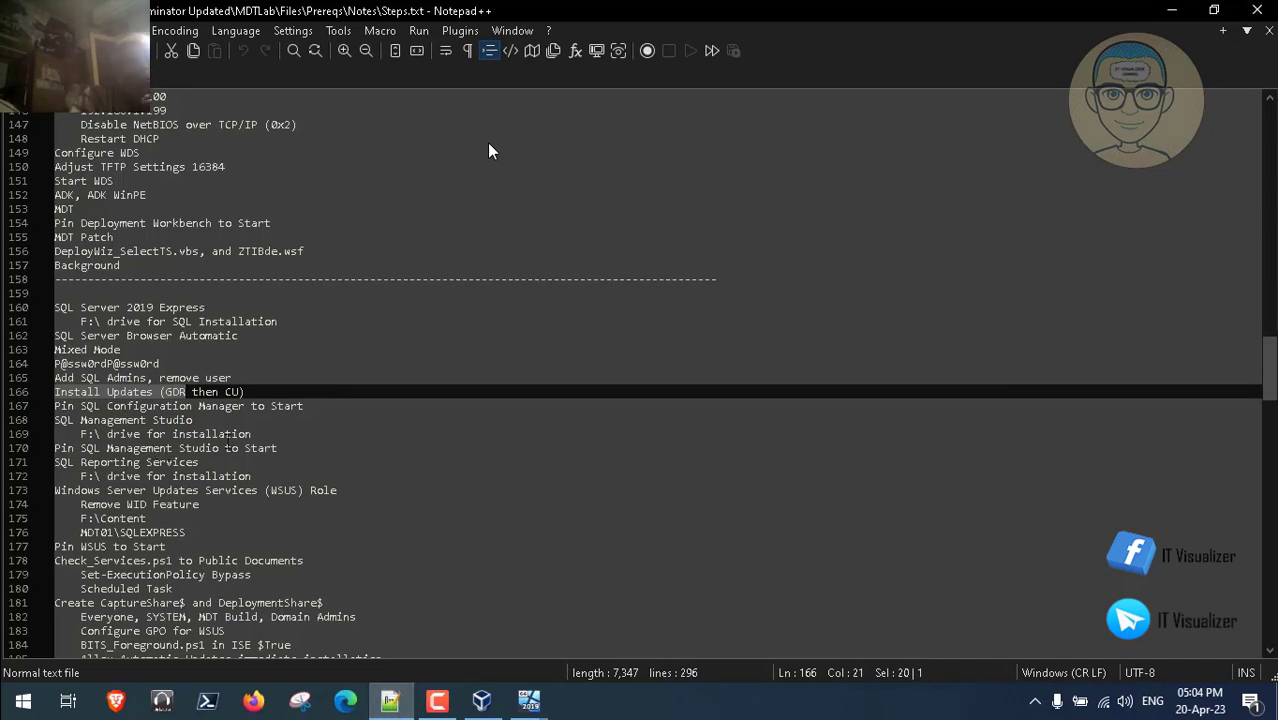
- Switch from Notepad++ back to the SKNHQMF01 virtual machine window
left_click(536, 708)
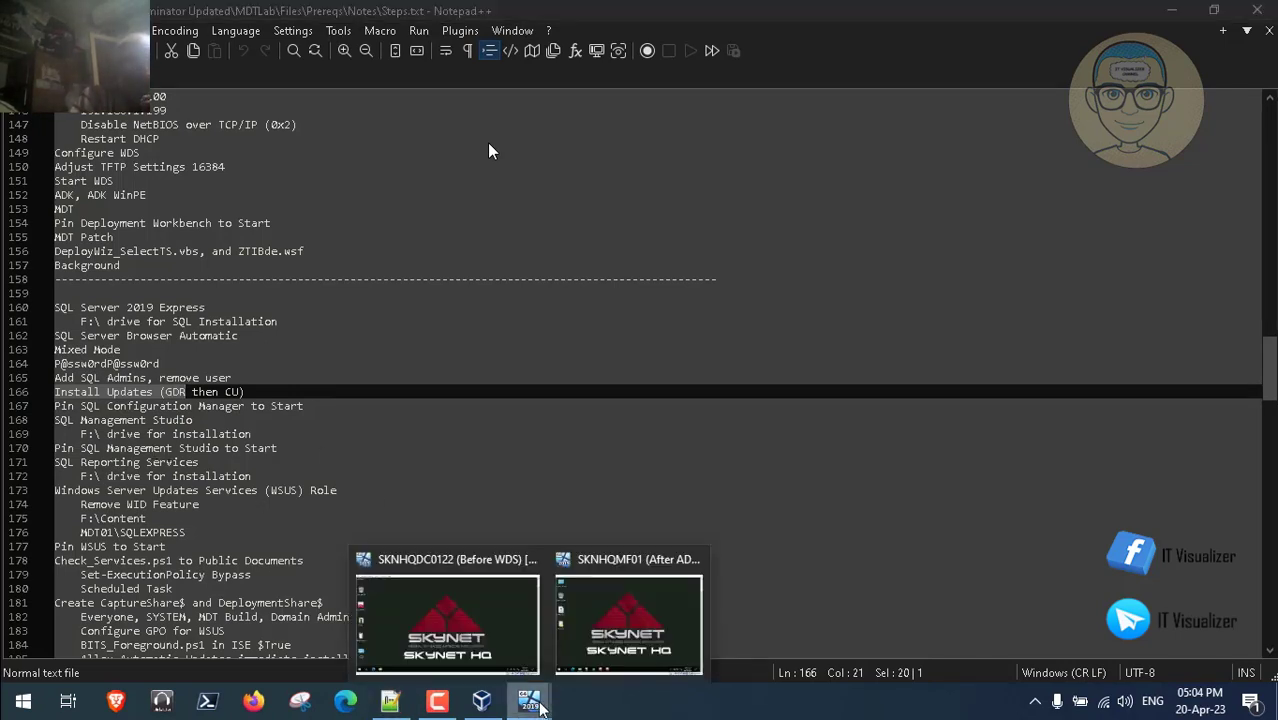
left_click(615, 652)
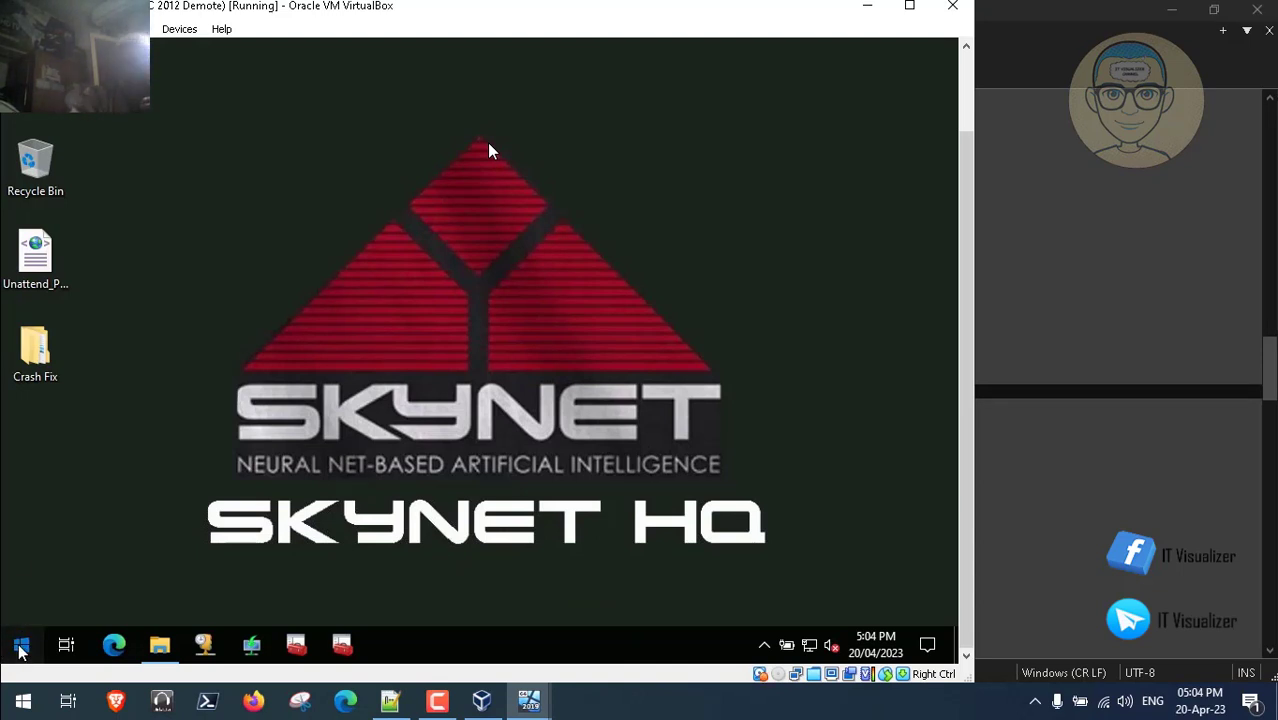
- Pin Management Studio from the Microsoft SQL Server Tools 19 group to the taskbar, then return to Steps.txt
left_click(20, 649)
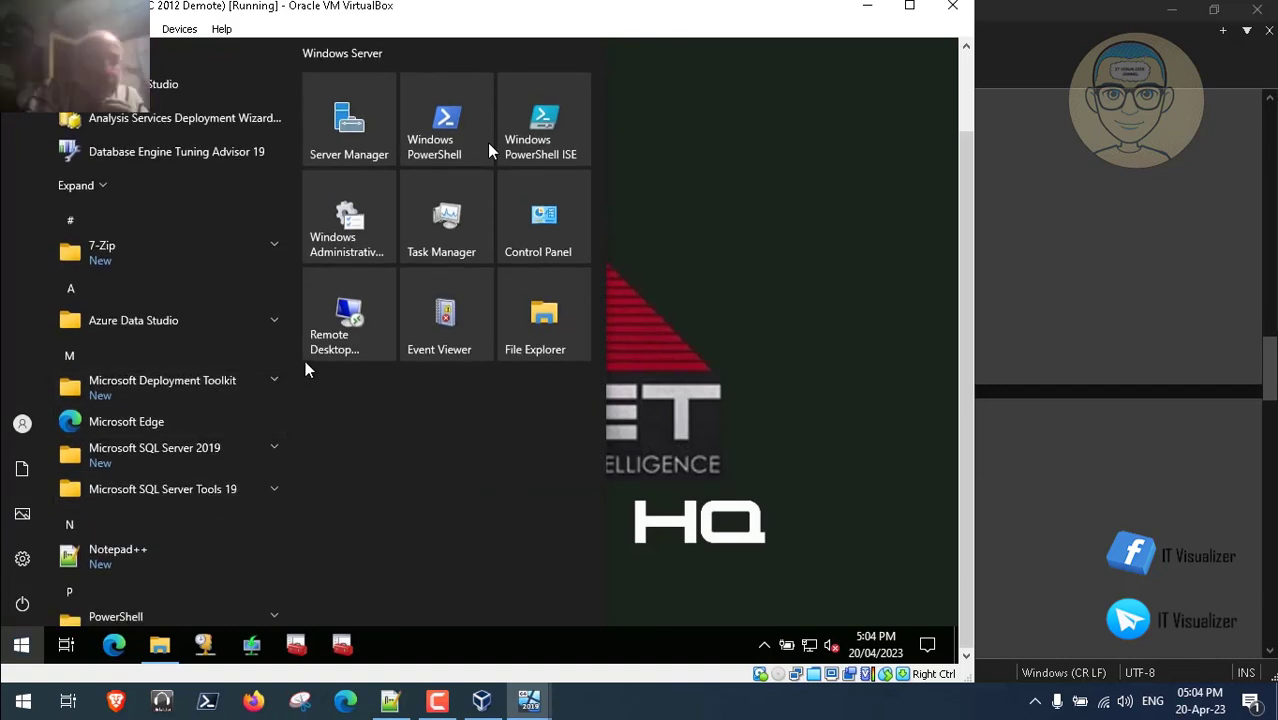
left_click(263, 457)
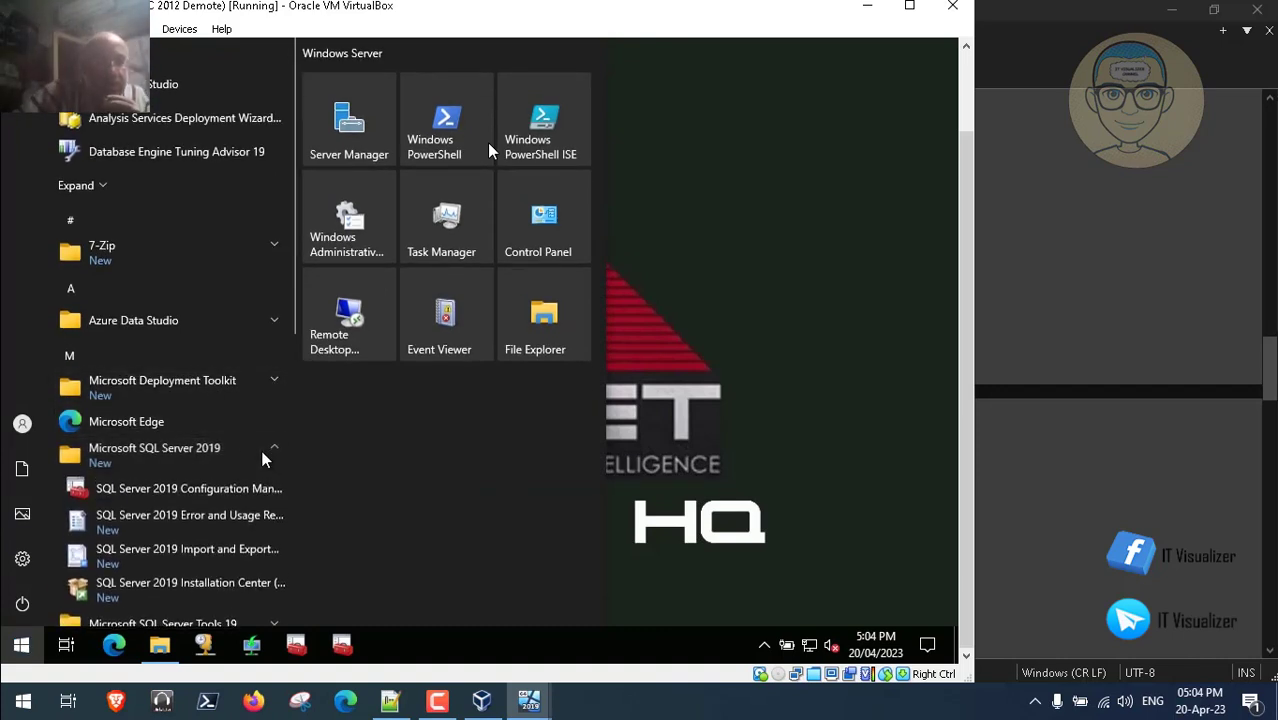
scroll(289, 379, "down", 2)
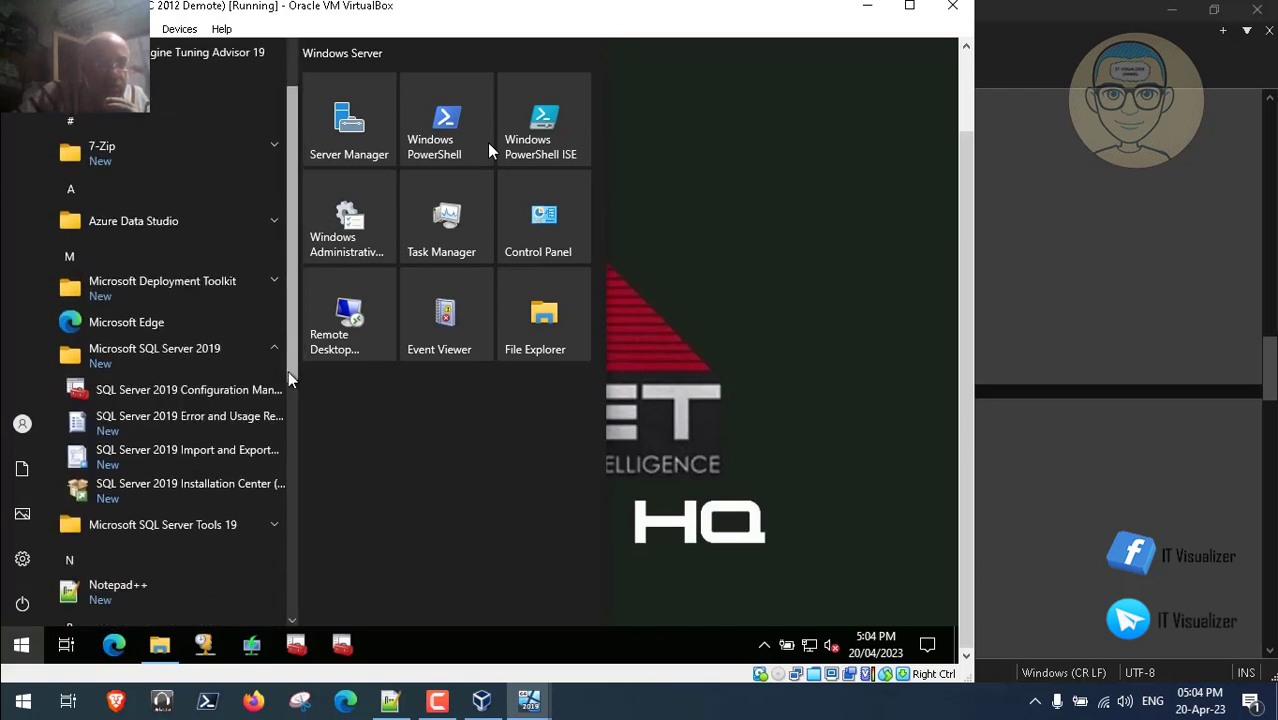
scroll(268, 430, "down", 1)
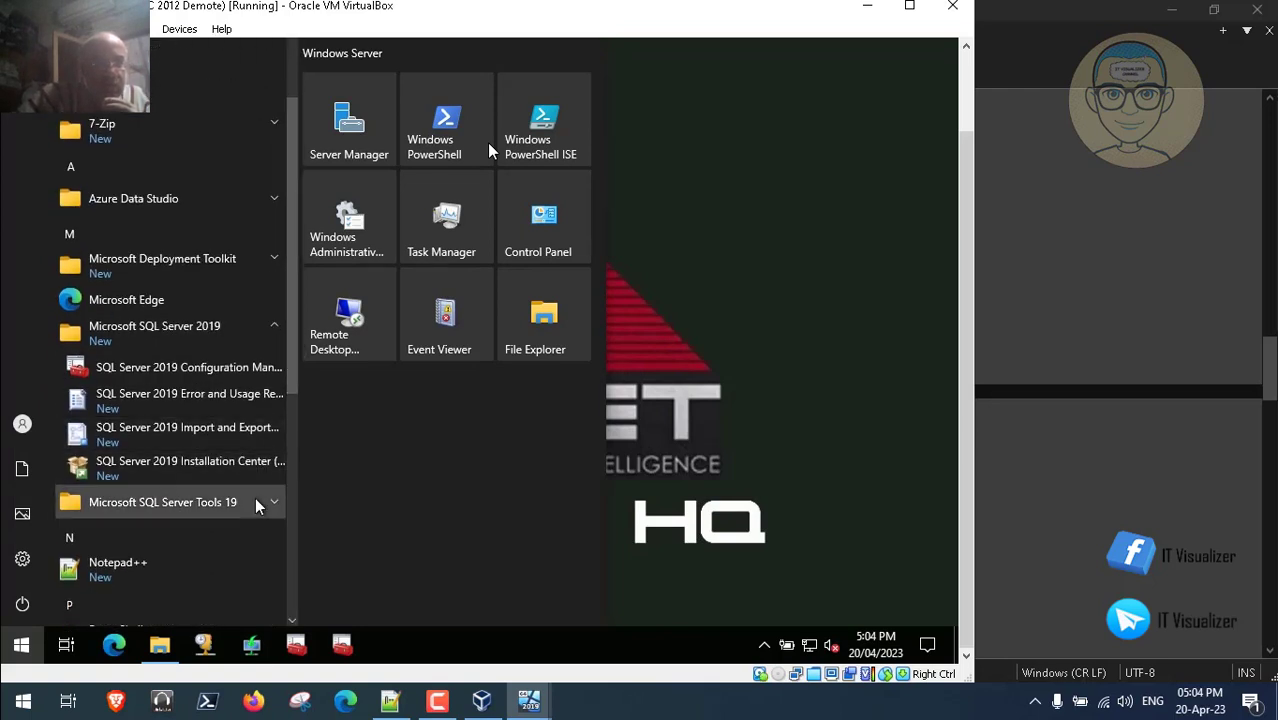
left_click(256, 506)
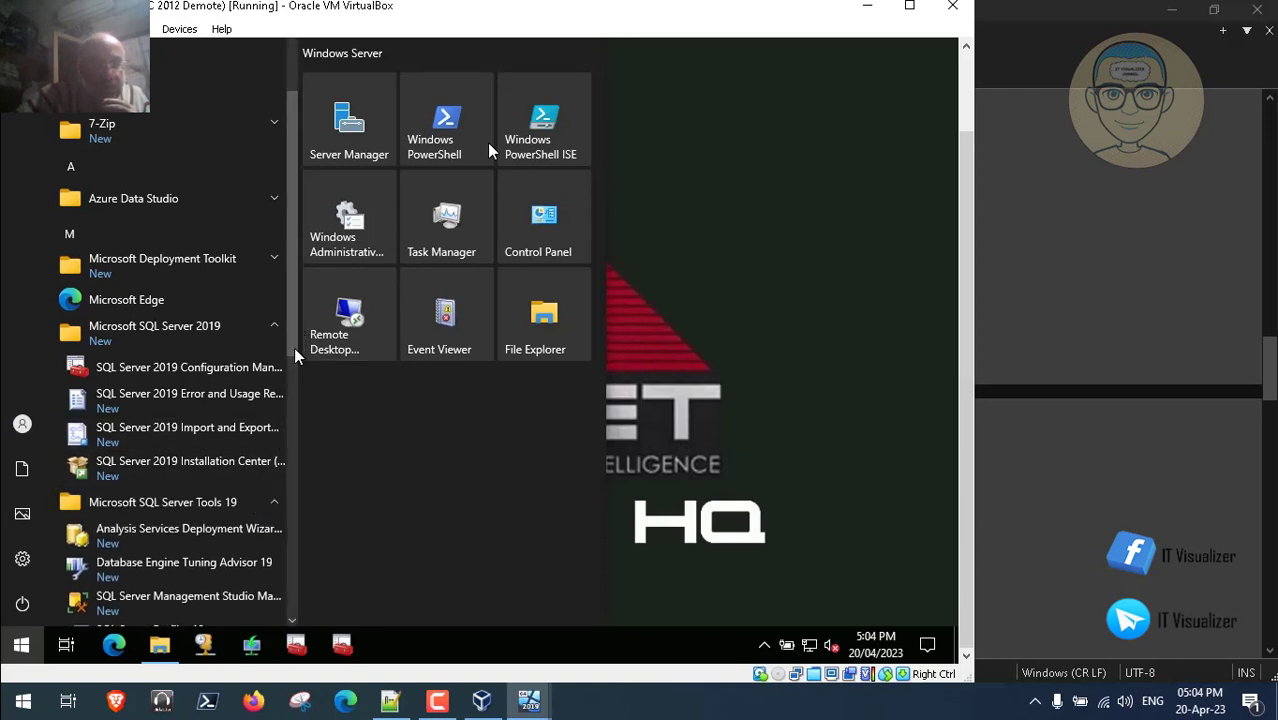
scroll(254, 487, "down", 3)
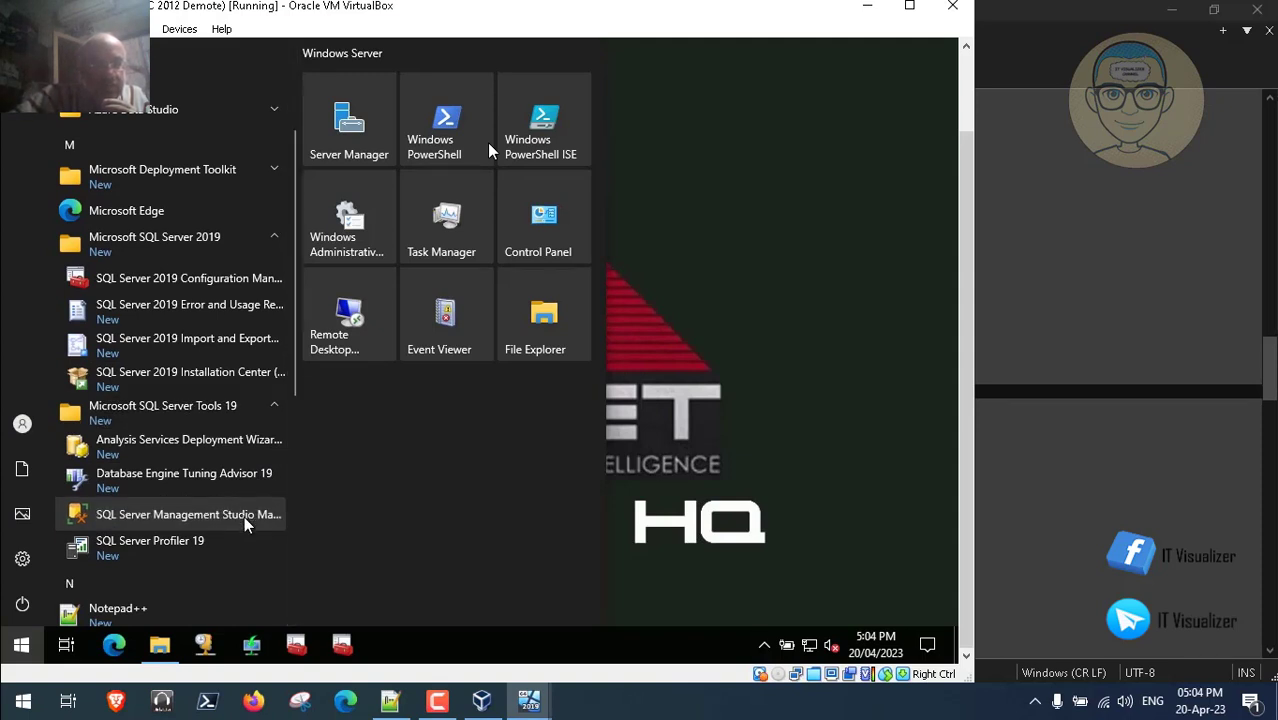
right_click(247, 524)
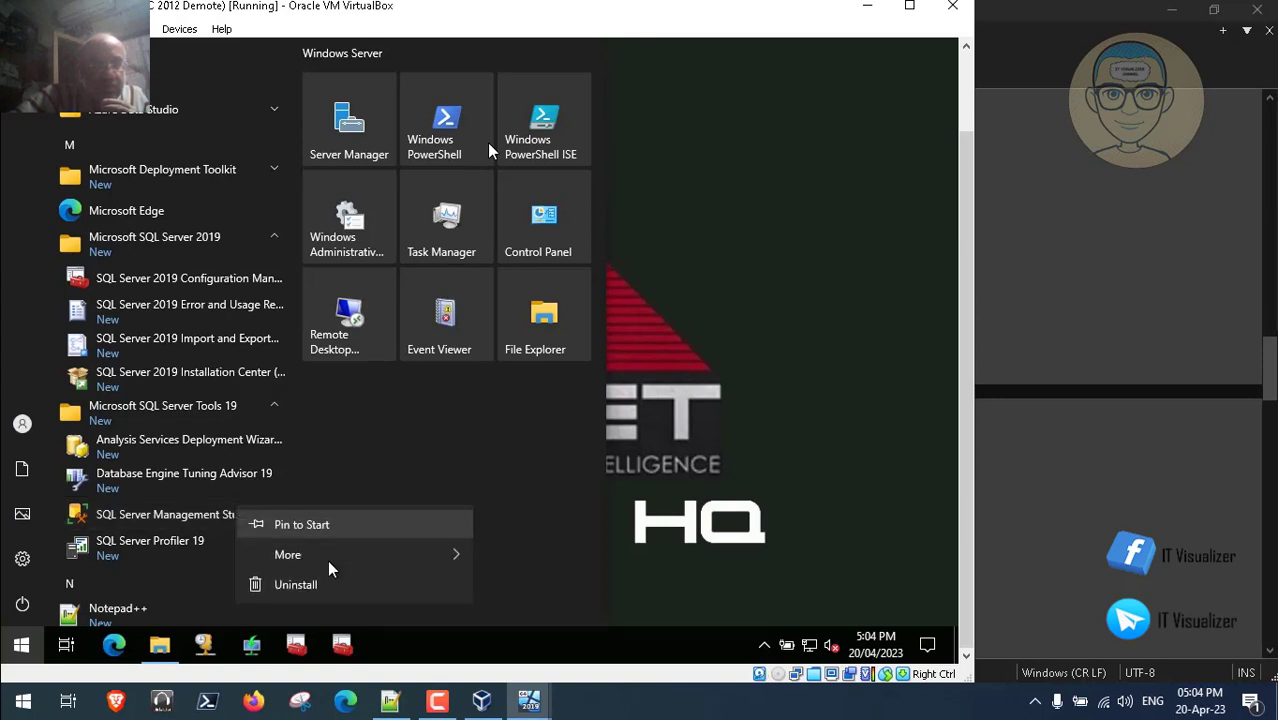
mouse_move(428, 560)
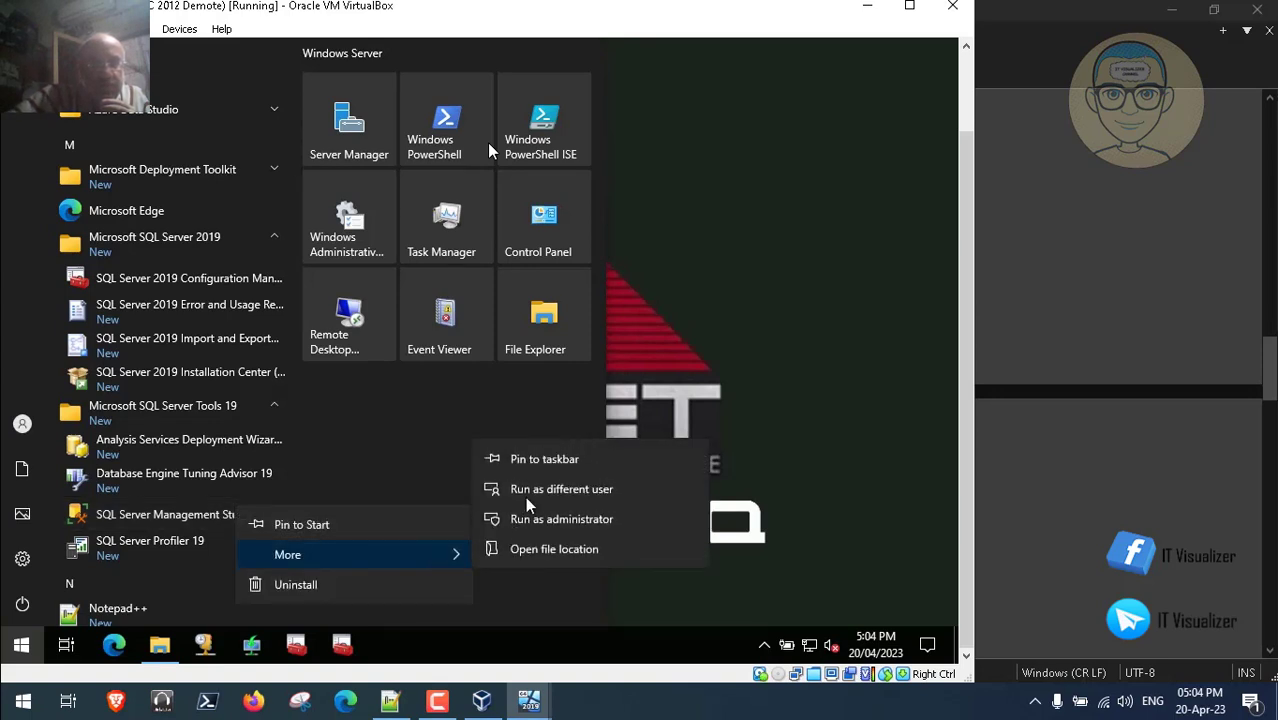
left_click(538, 462)
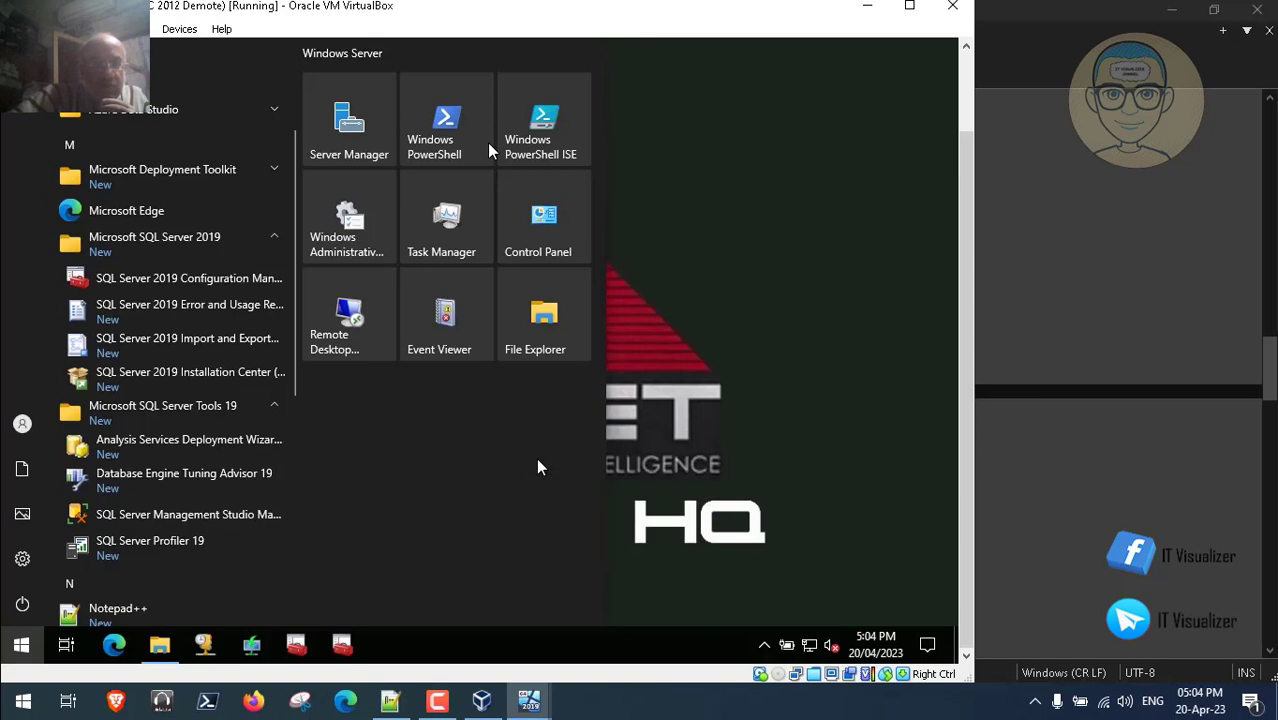
left_click(715, 355)
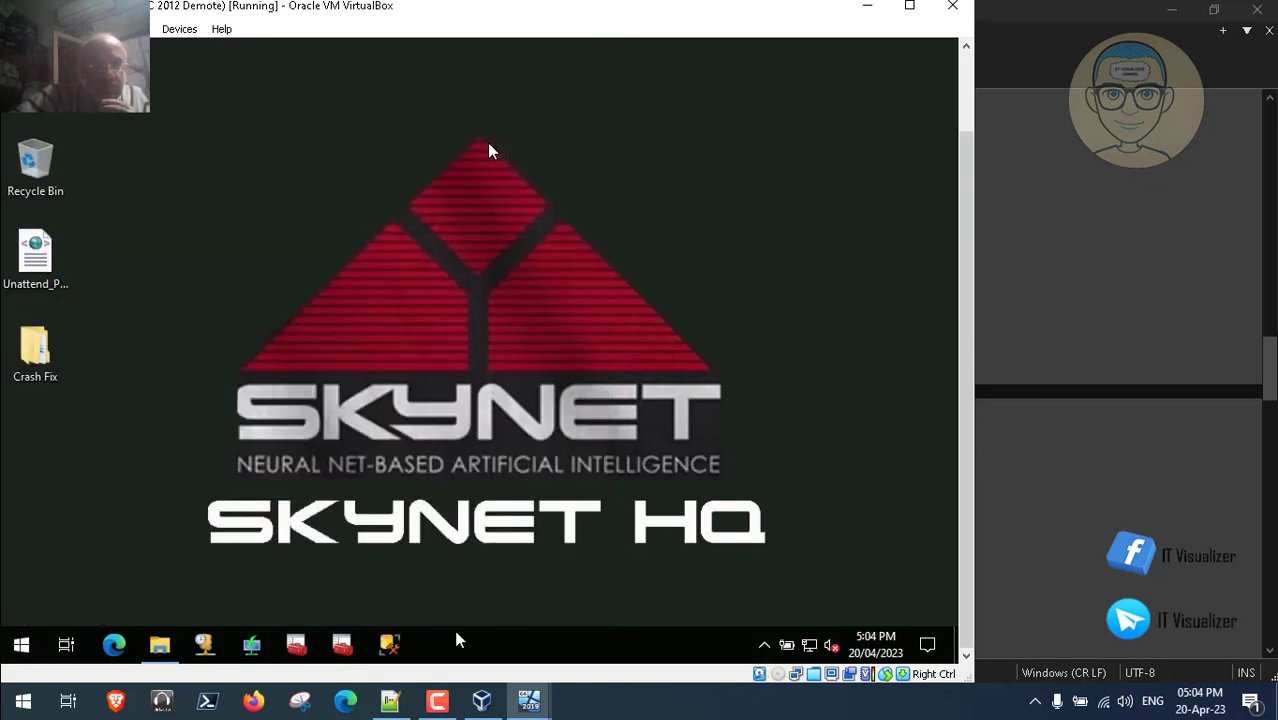
left_click(390, 703)
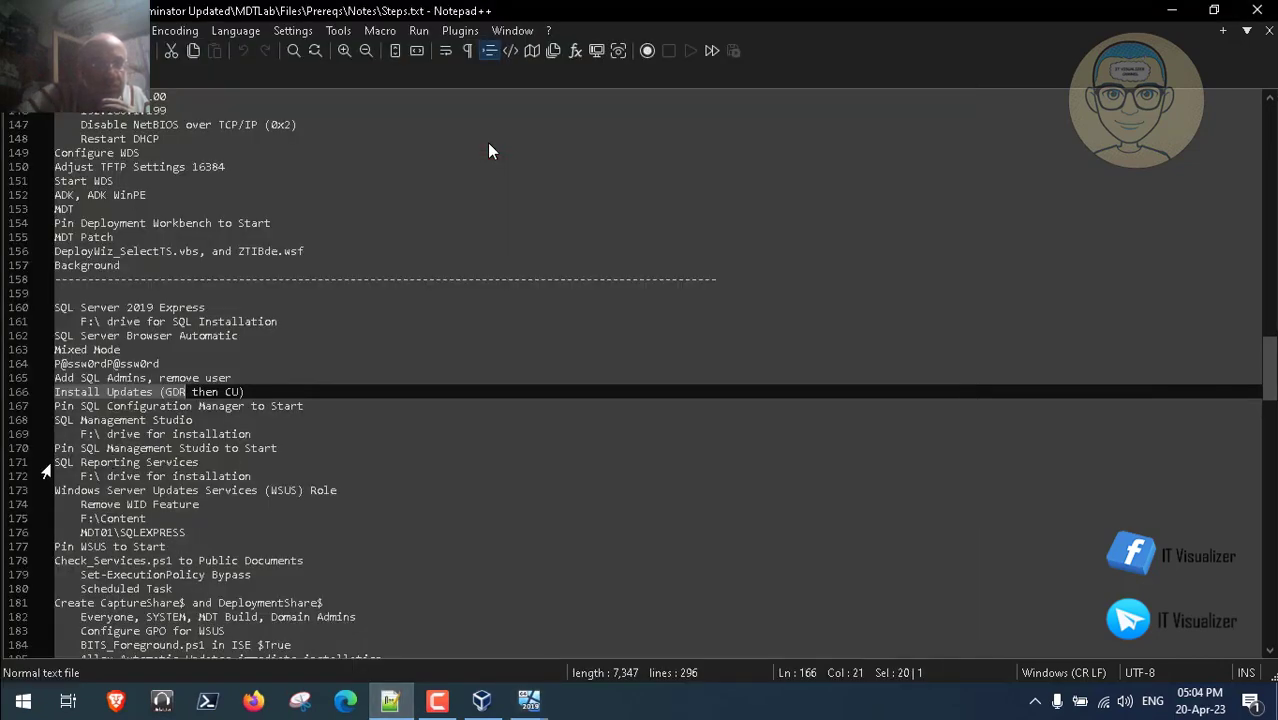
- Change line 172's Reporting Services install drive from F:\ to C:\, then bring the VM window back
left_click_drag(56, 462, 199, 462)
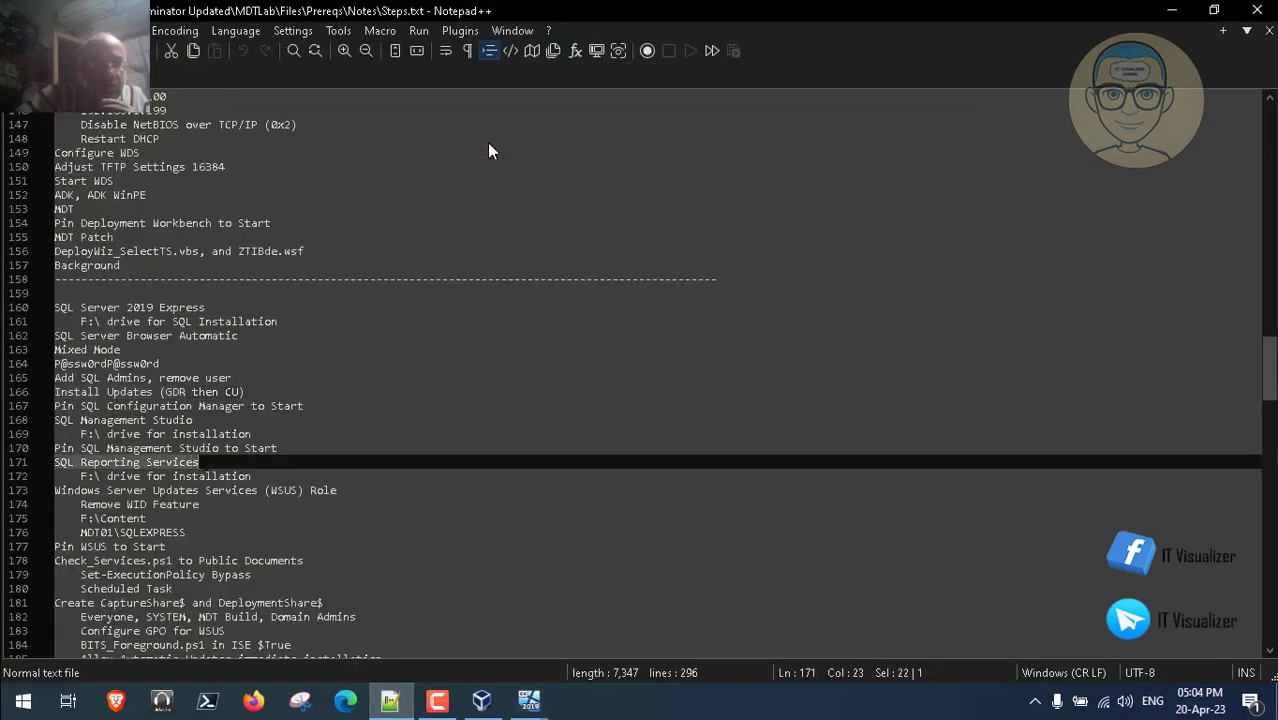
left_click(88, 477)
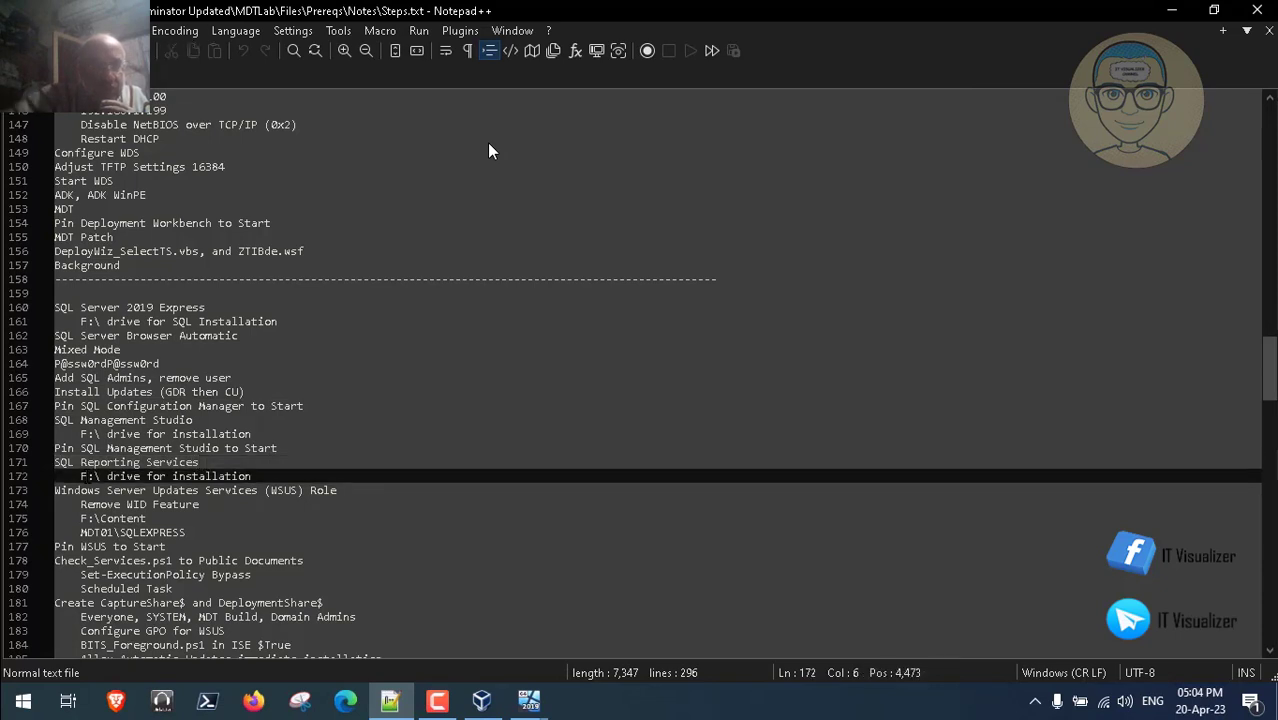
key("BackSpace")
type("C")
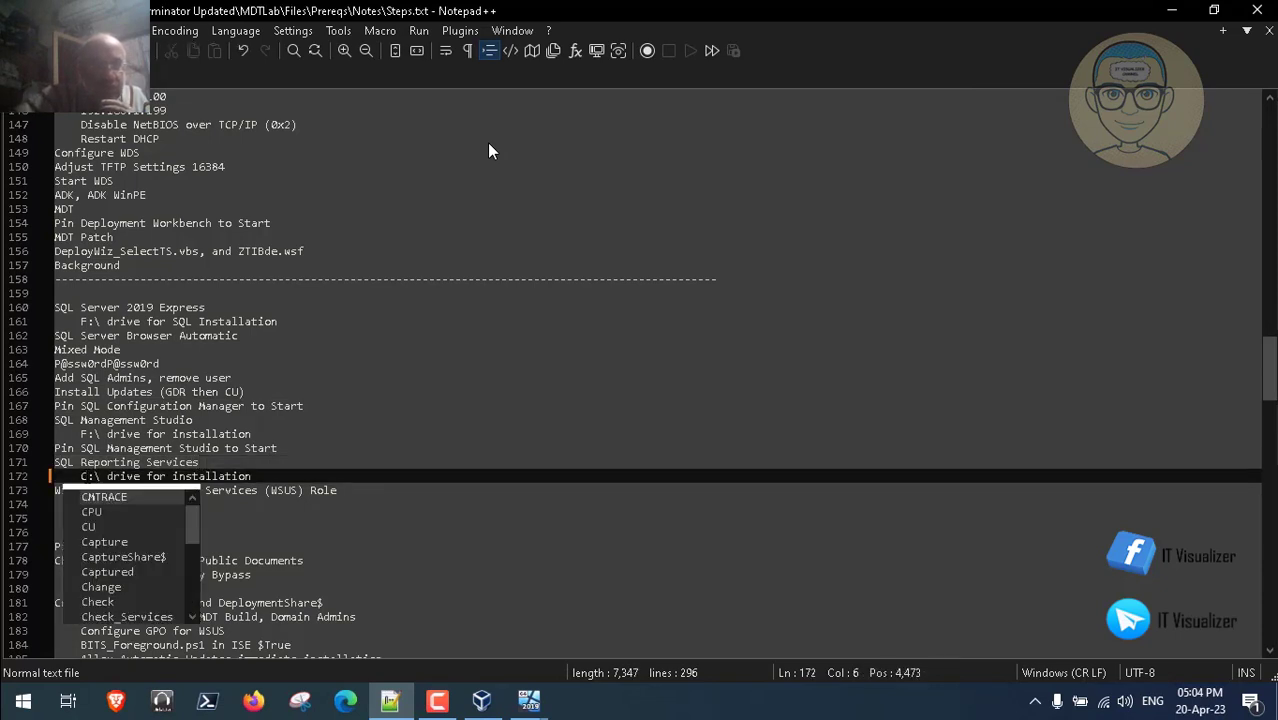
left_click(402, 449)
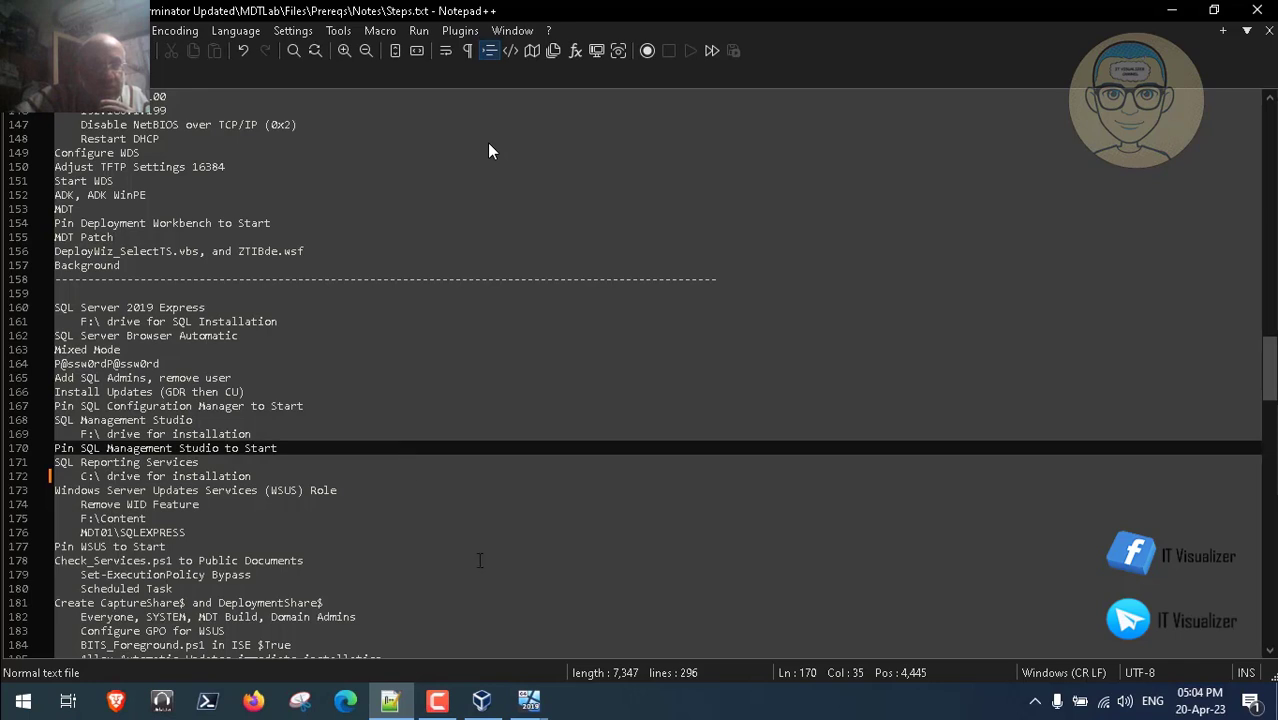
left_click(531, 705)
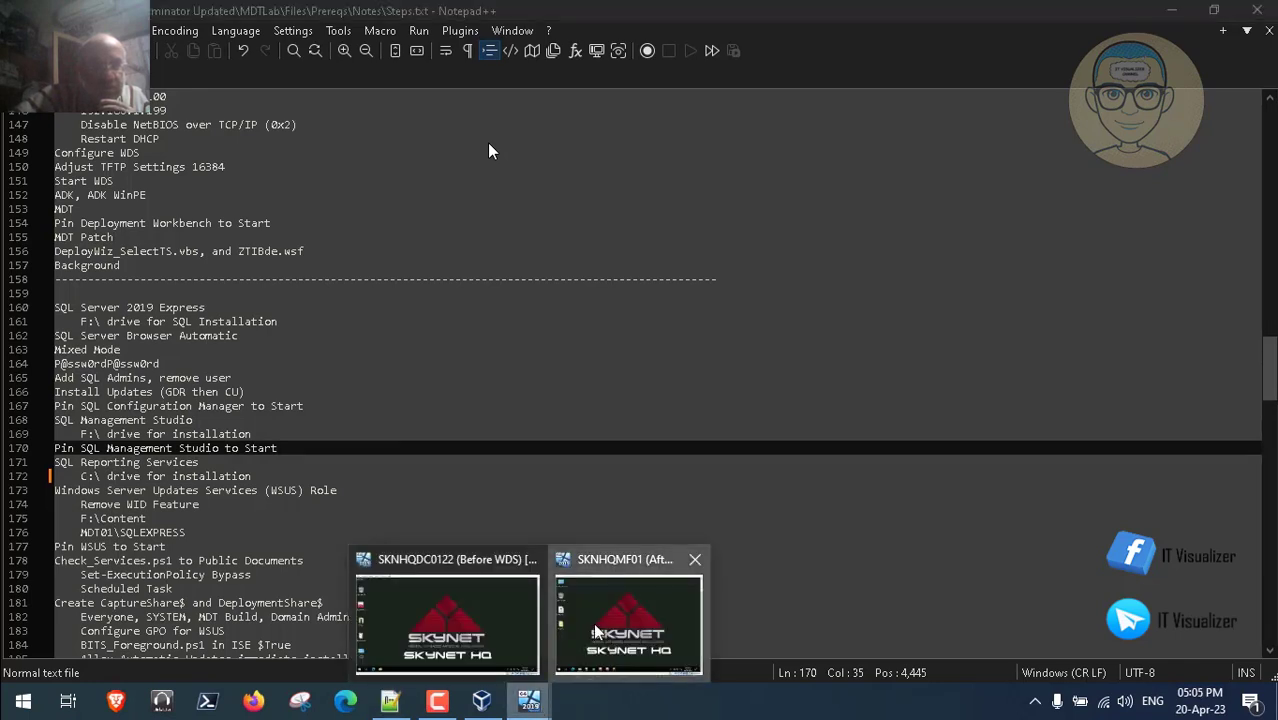
left_click(447, 566)
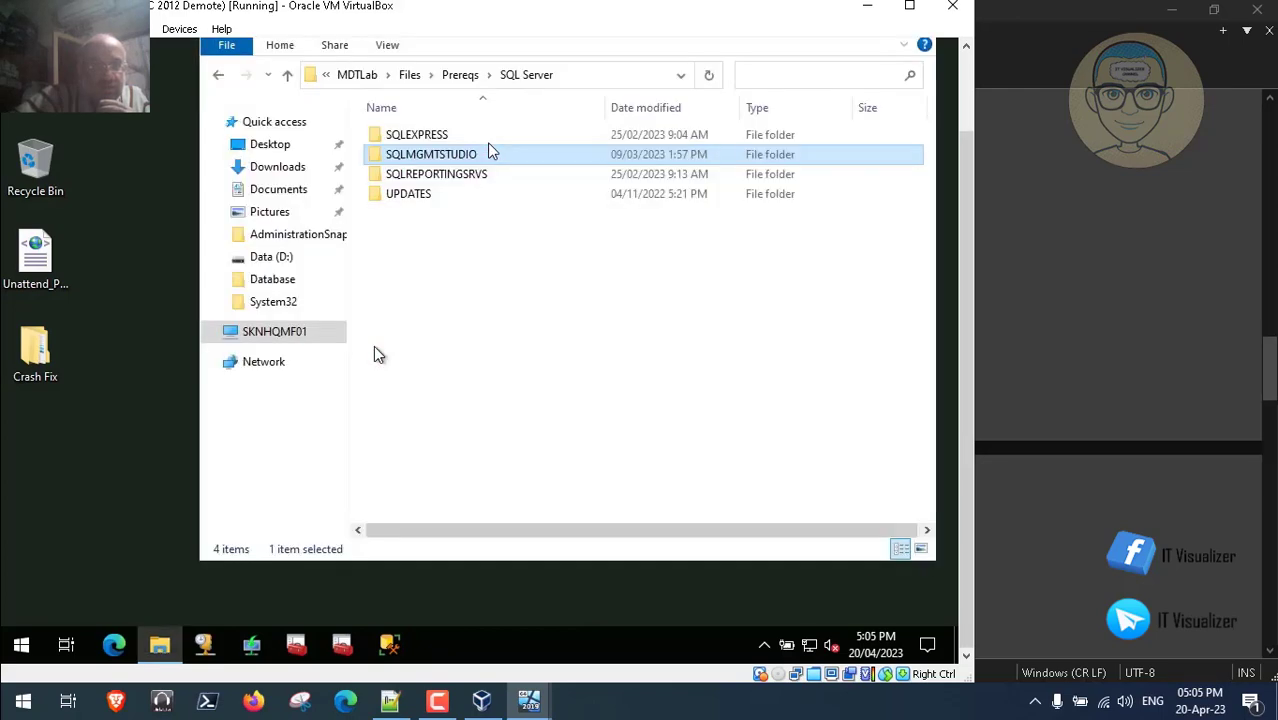
- Open the SQLREPORTINGSRVS folder and run SQLServerReportingServices.exe
left_click(452, 176)
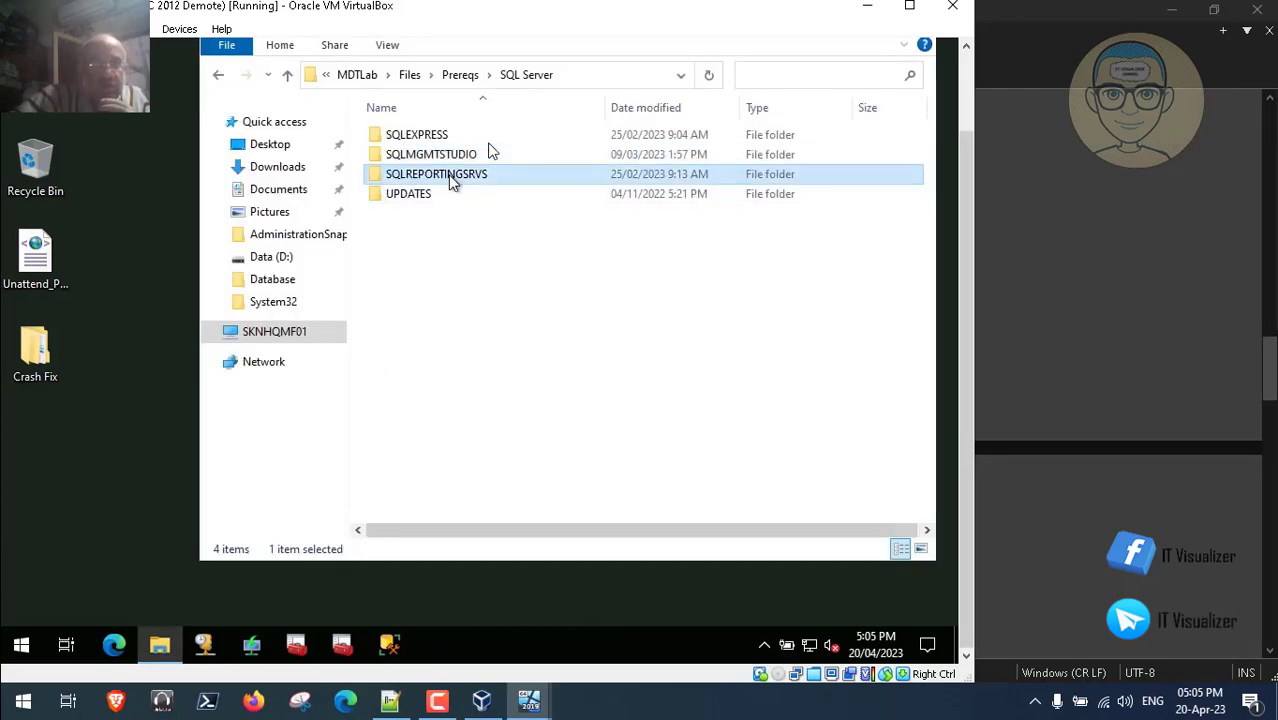
double_click(452, 176)
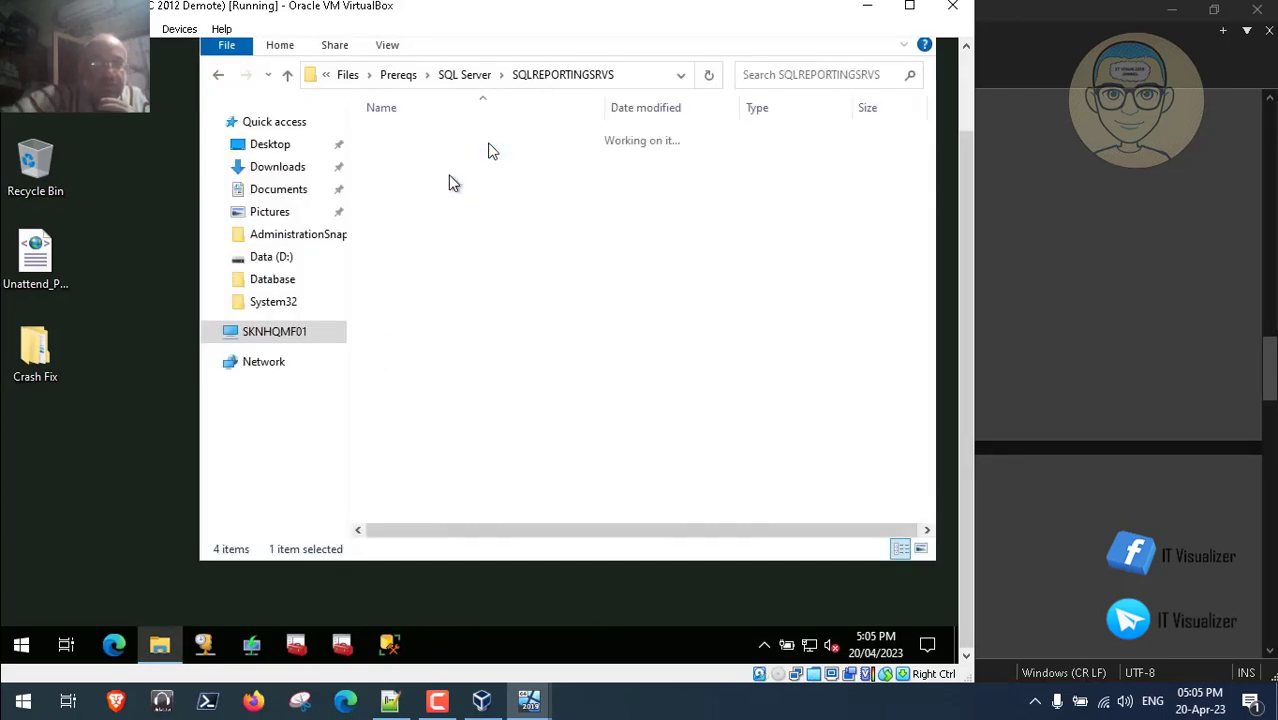
left_click(432, 142)
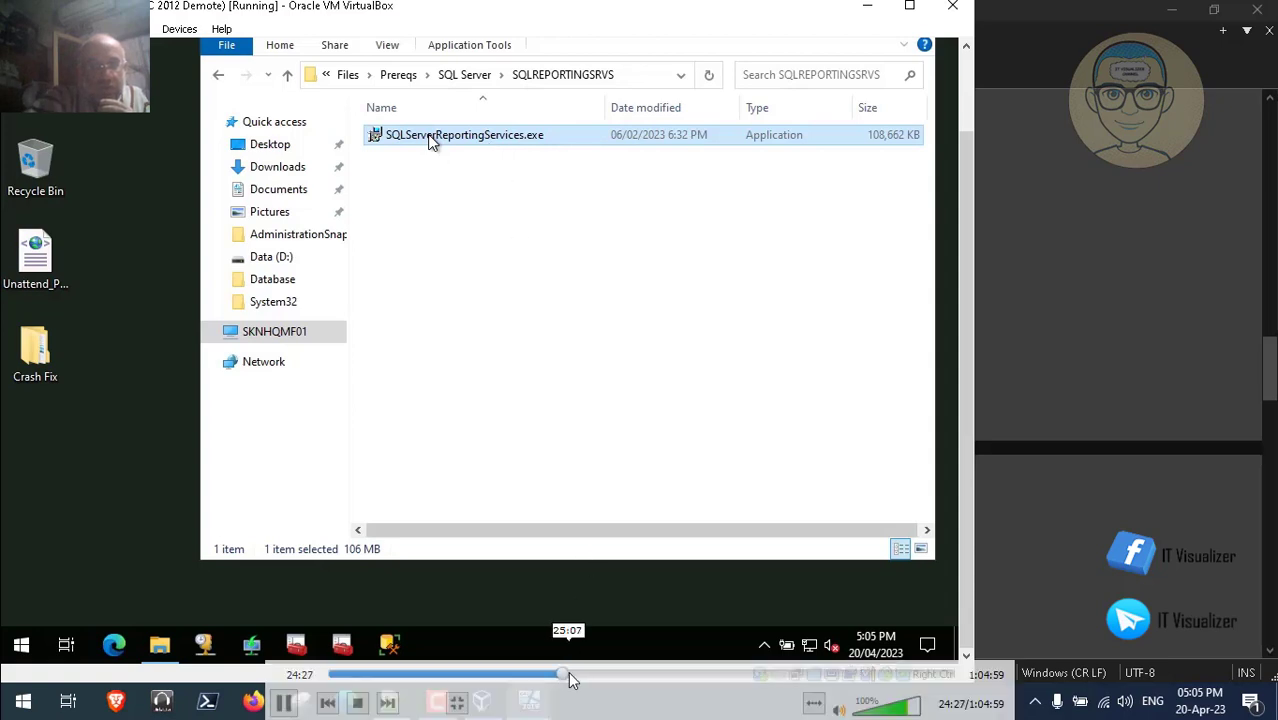
left_click(568, 675)
left_click(567, 676)
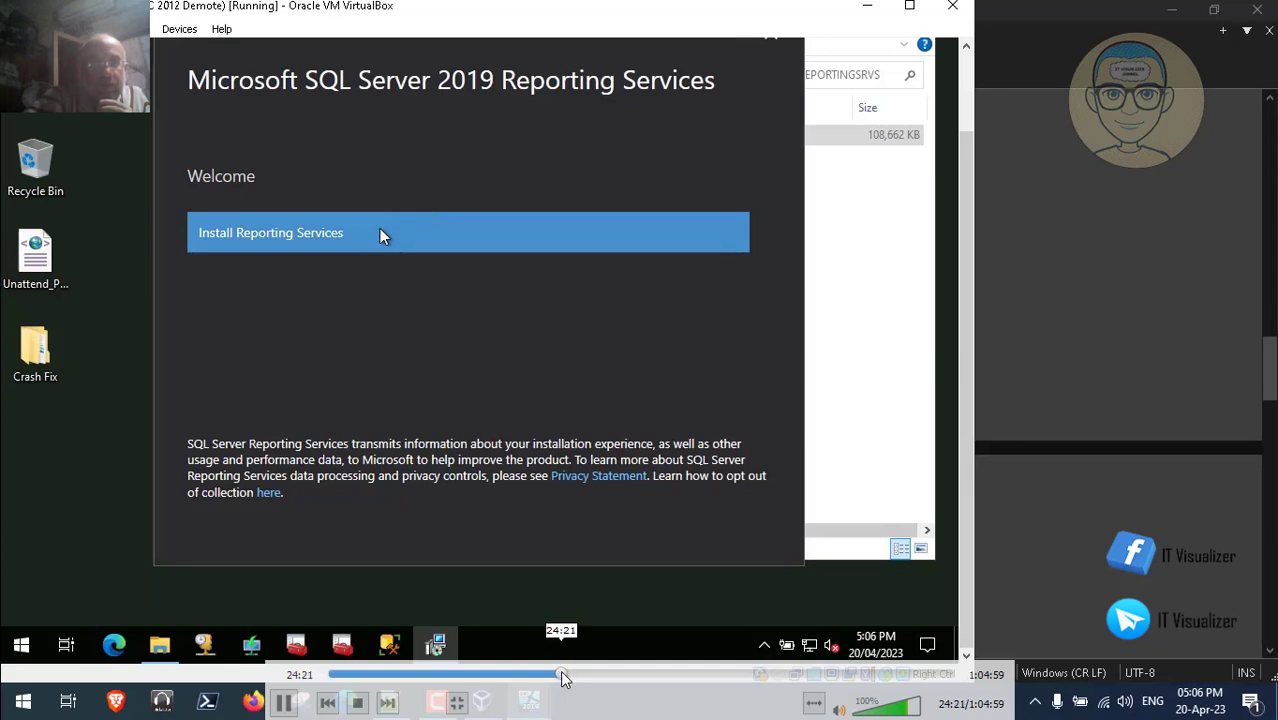
- Begin installing Reporting Services, accept the license terms, and keep the Reporting Services only option
left_click(563, 676)
left_click(566, 676)
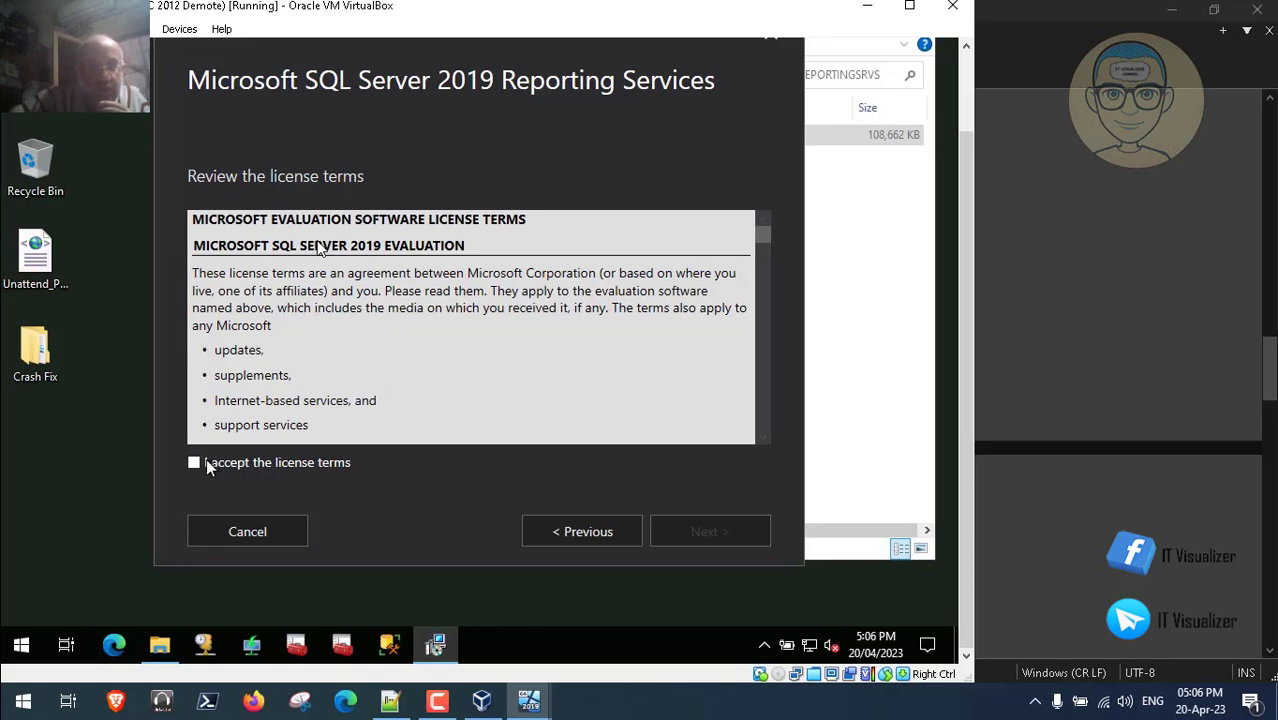
left_click(196, 462)
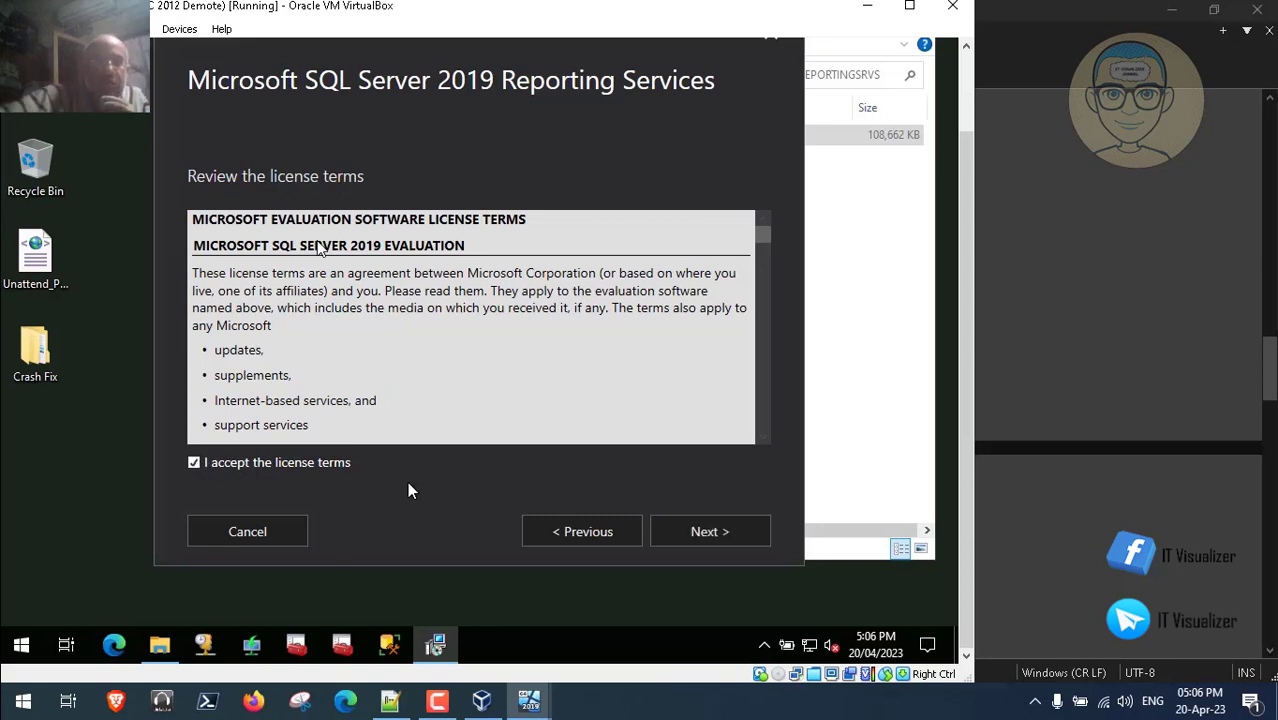
left_click(676, 531)
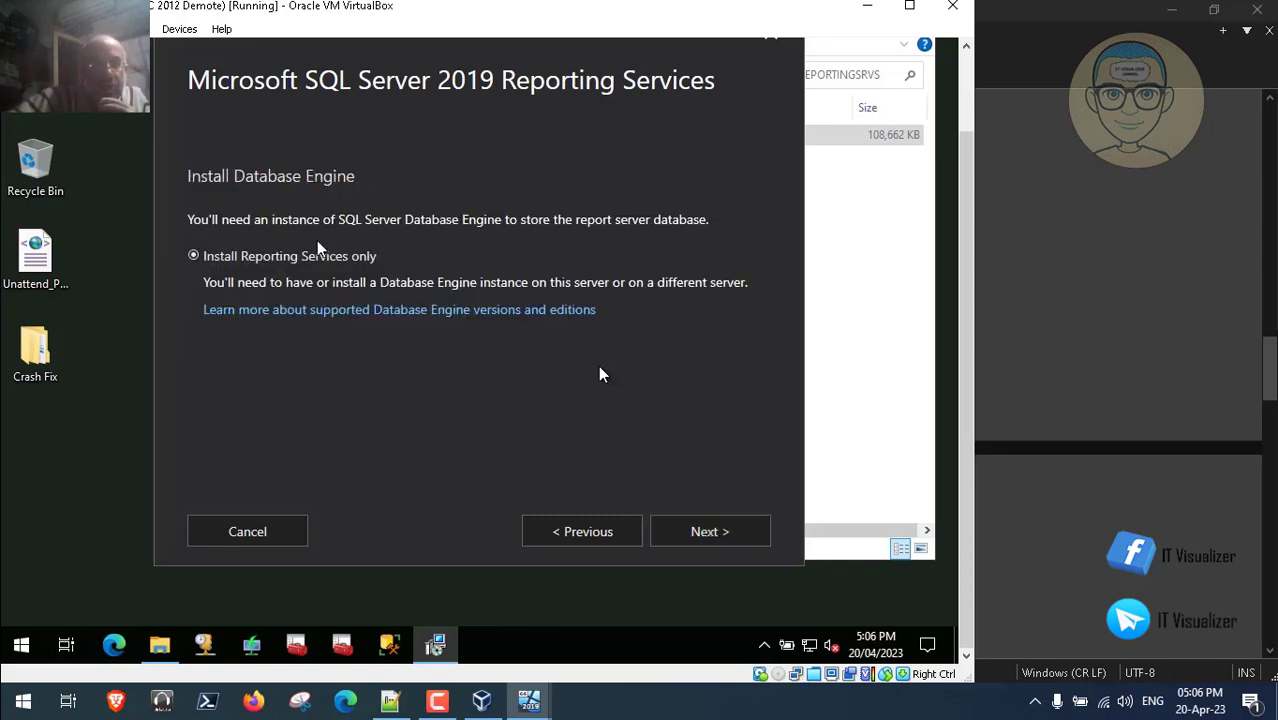
left_click(733, 531)
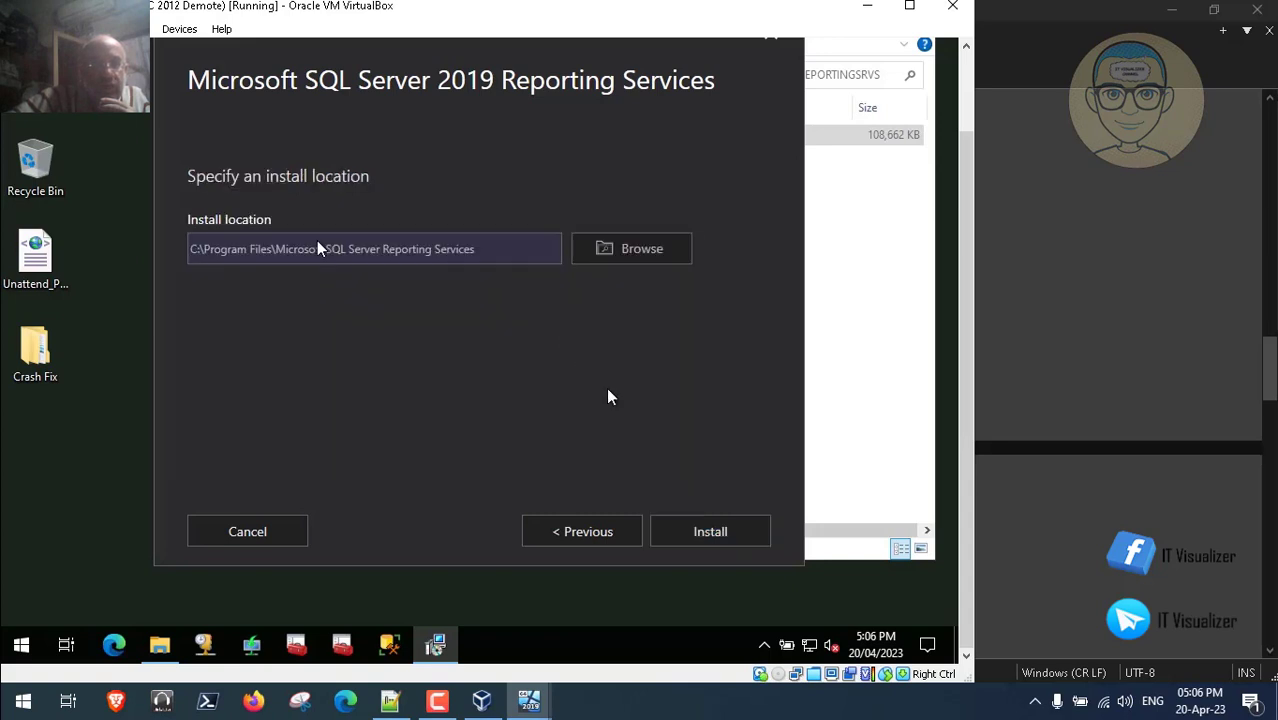
- Check the install location, run the installation, and choose Configure report server when done
left_click(195, 250)
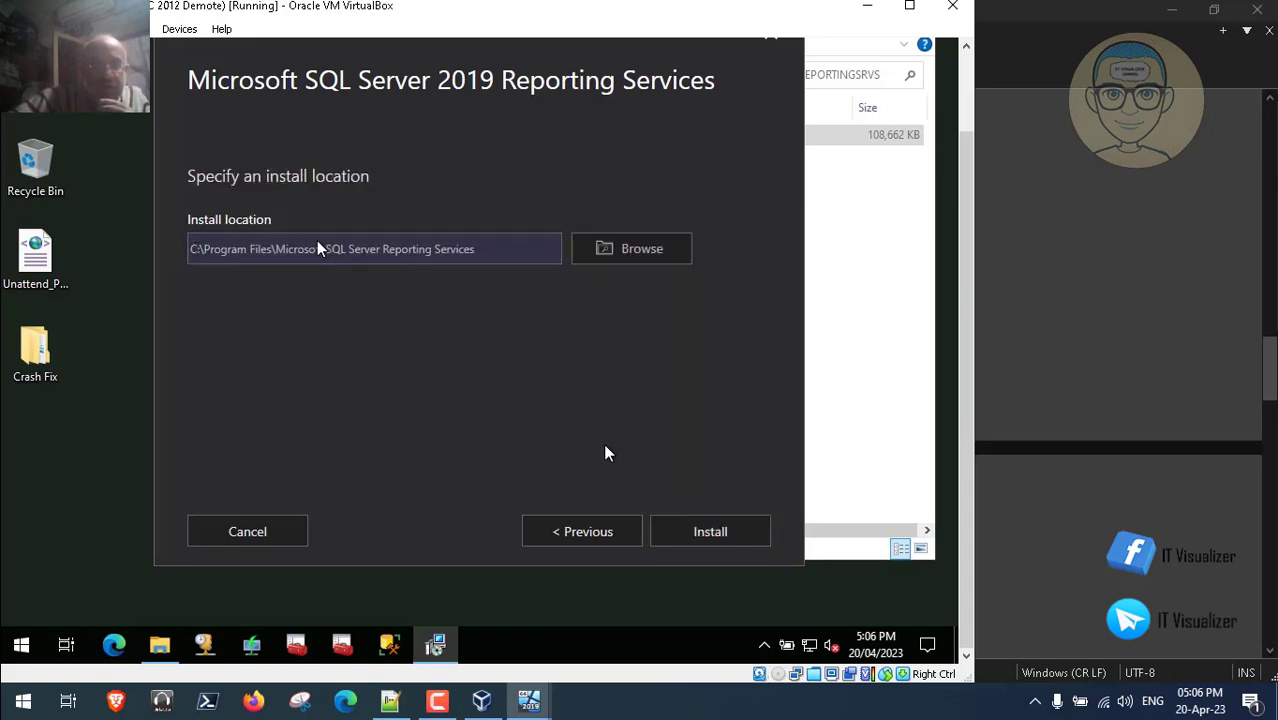
left_click(687, 535)
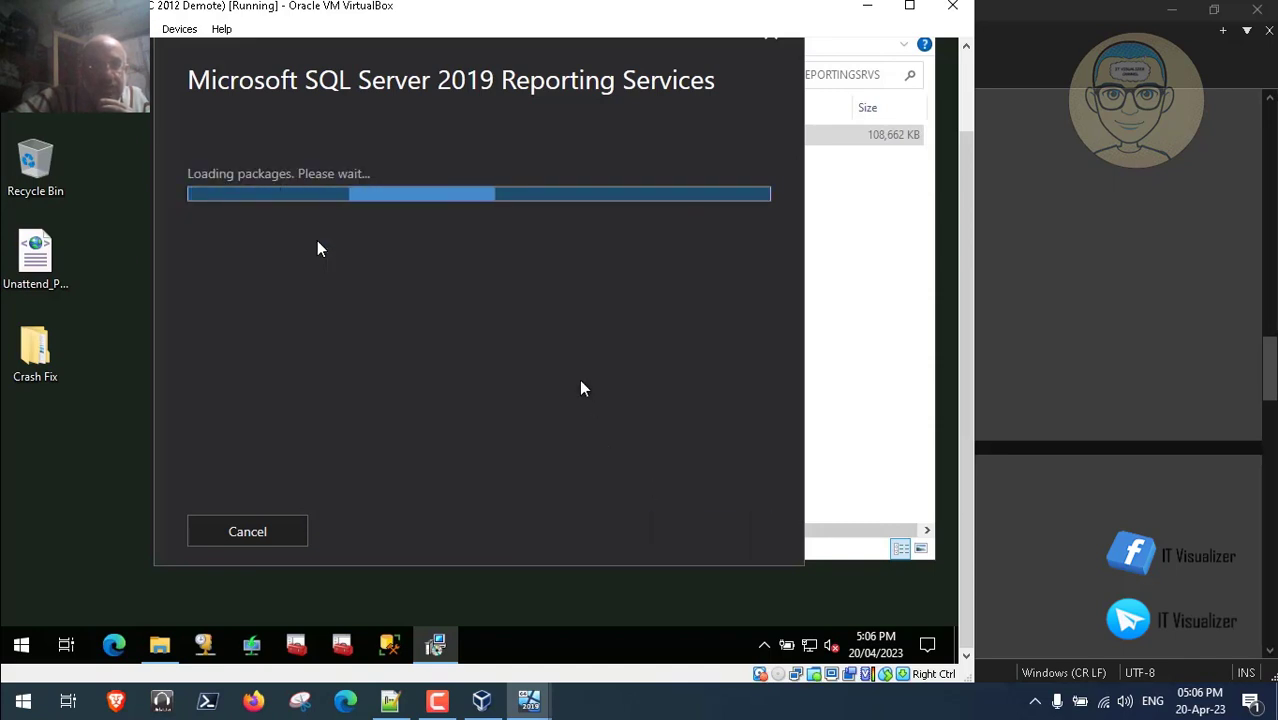
left_click(437, 700)
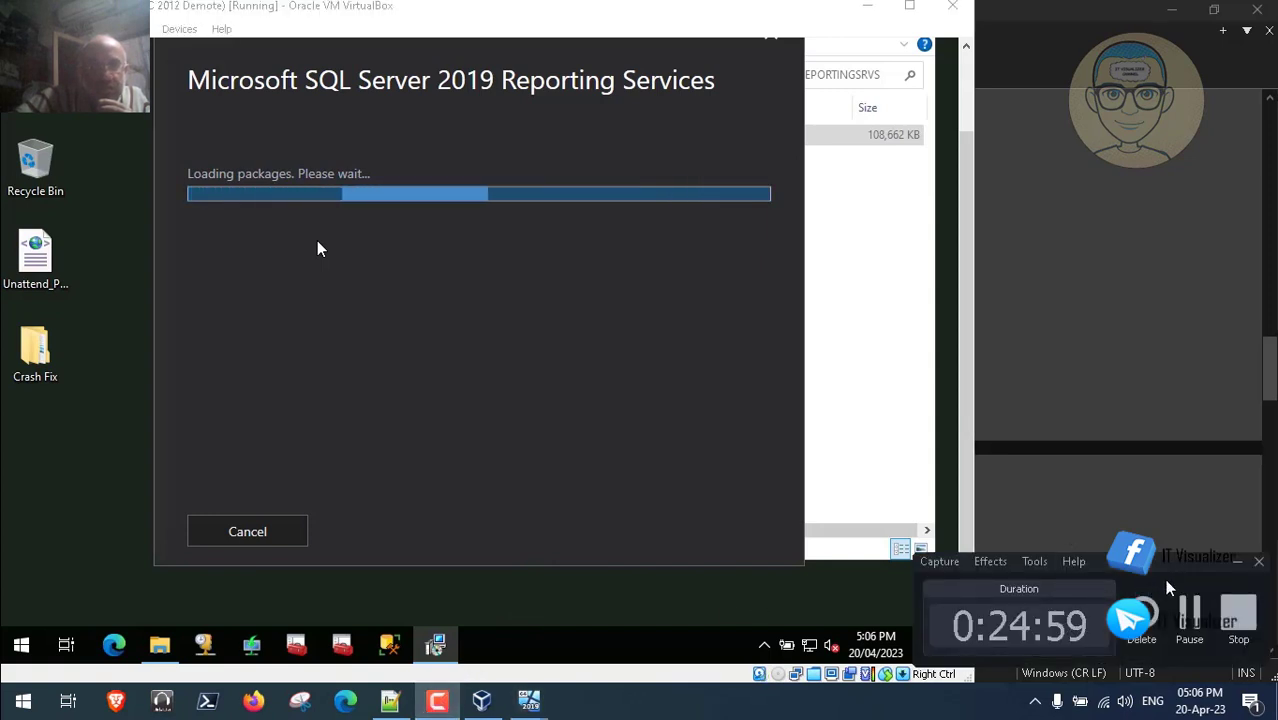
left_click(1189, 620)
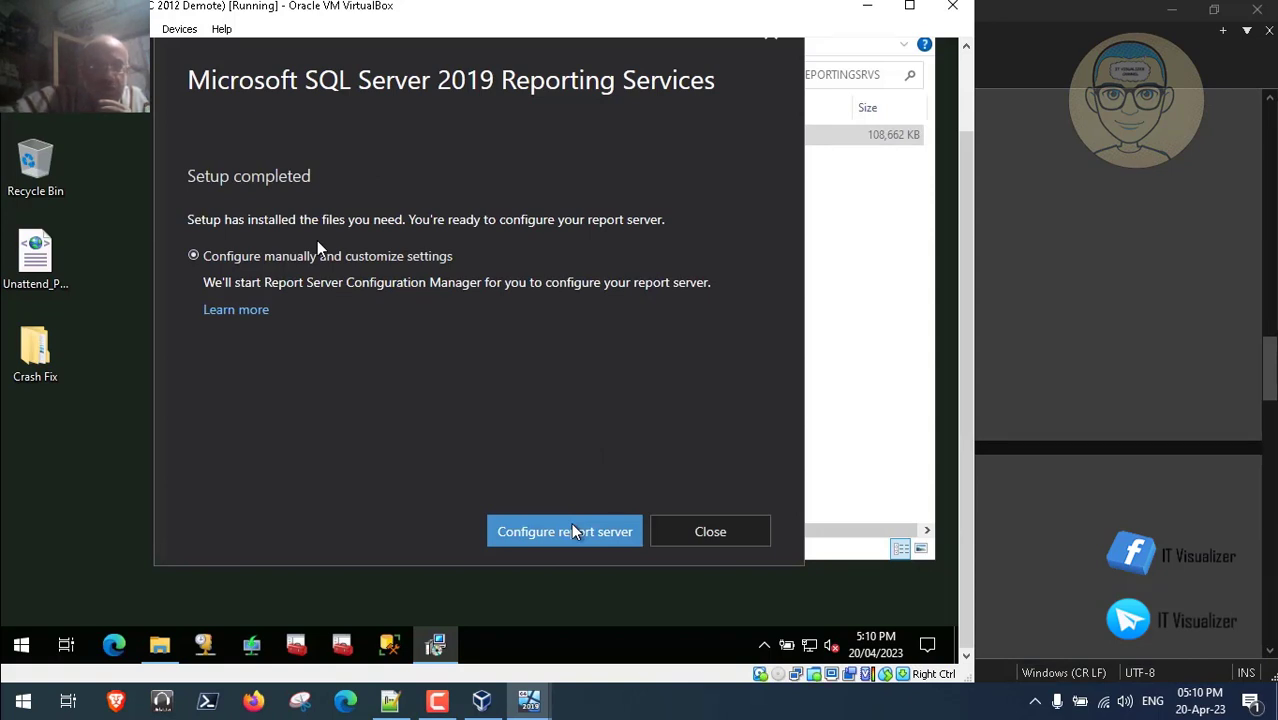
left_click(573, 531)
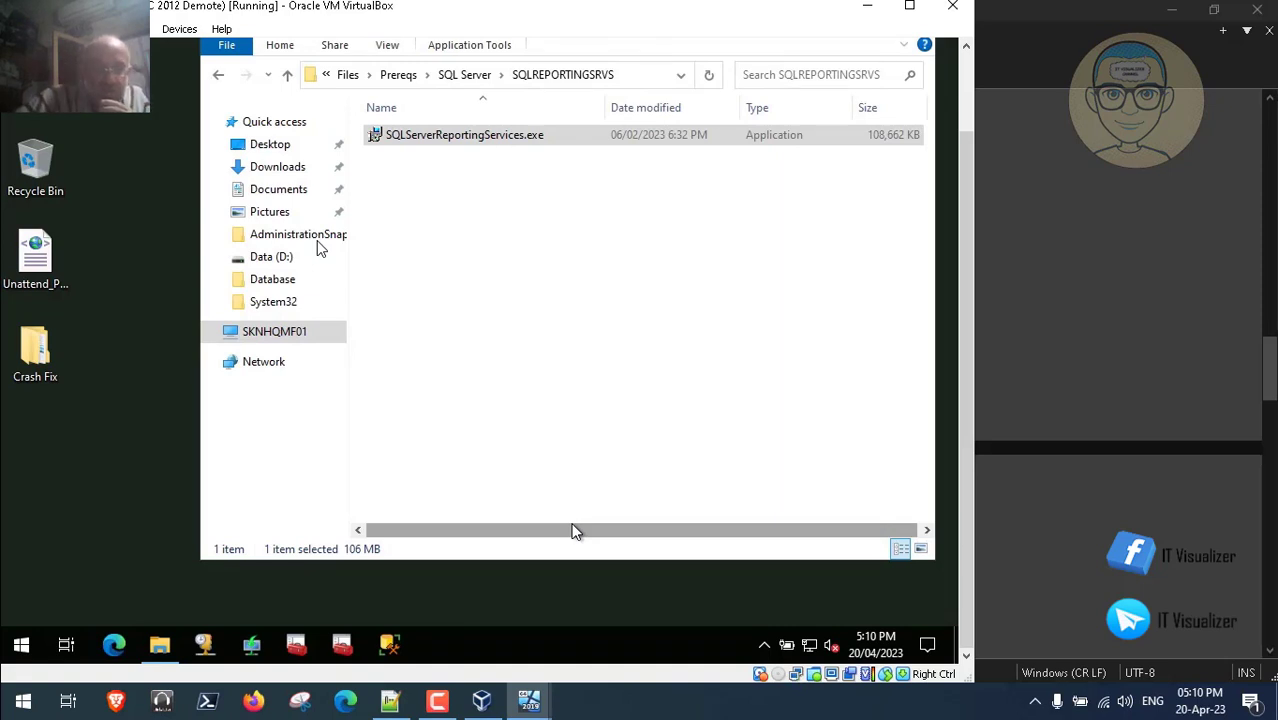
- Bring Explorer forward until the Report Server Connection prompt appears with server SKNHQMF01
left_click(573, 531)
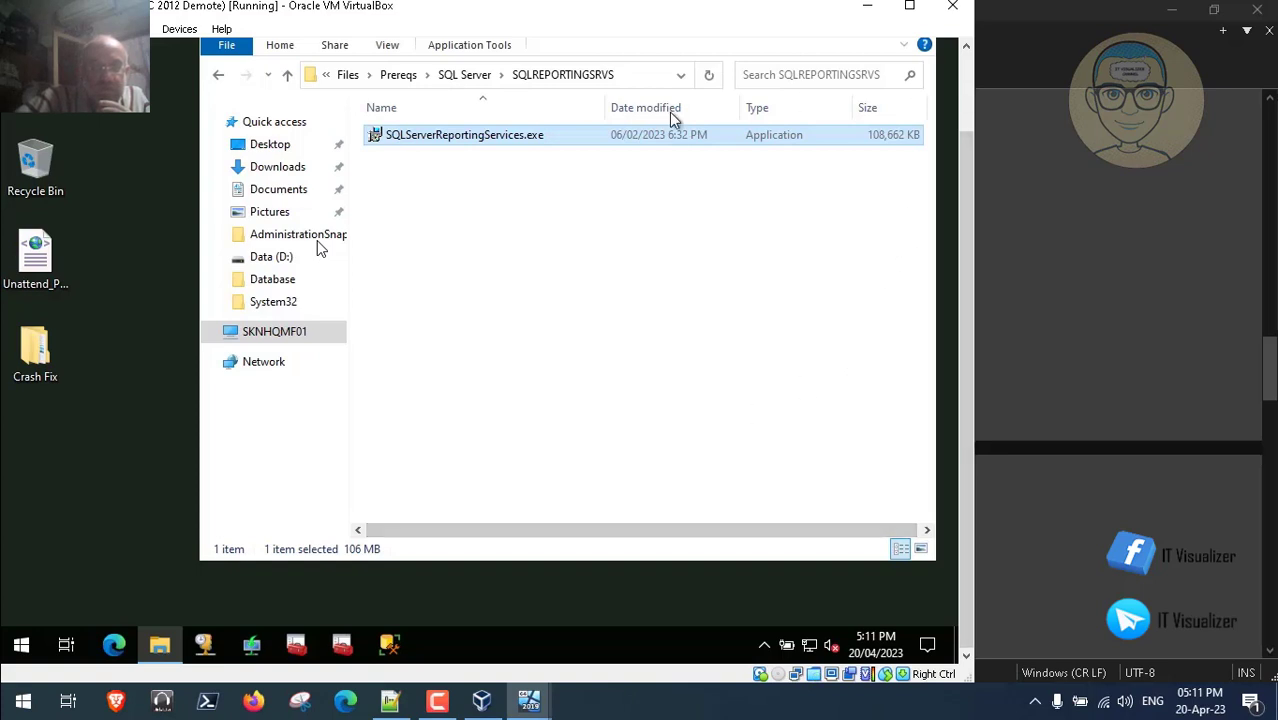
left_click(462, 77)
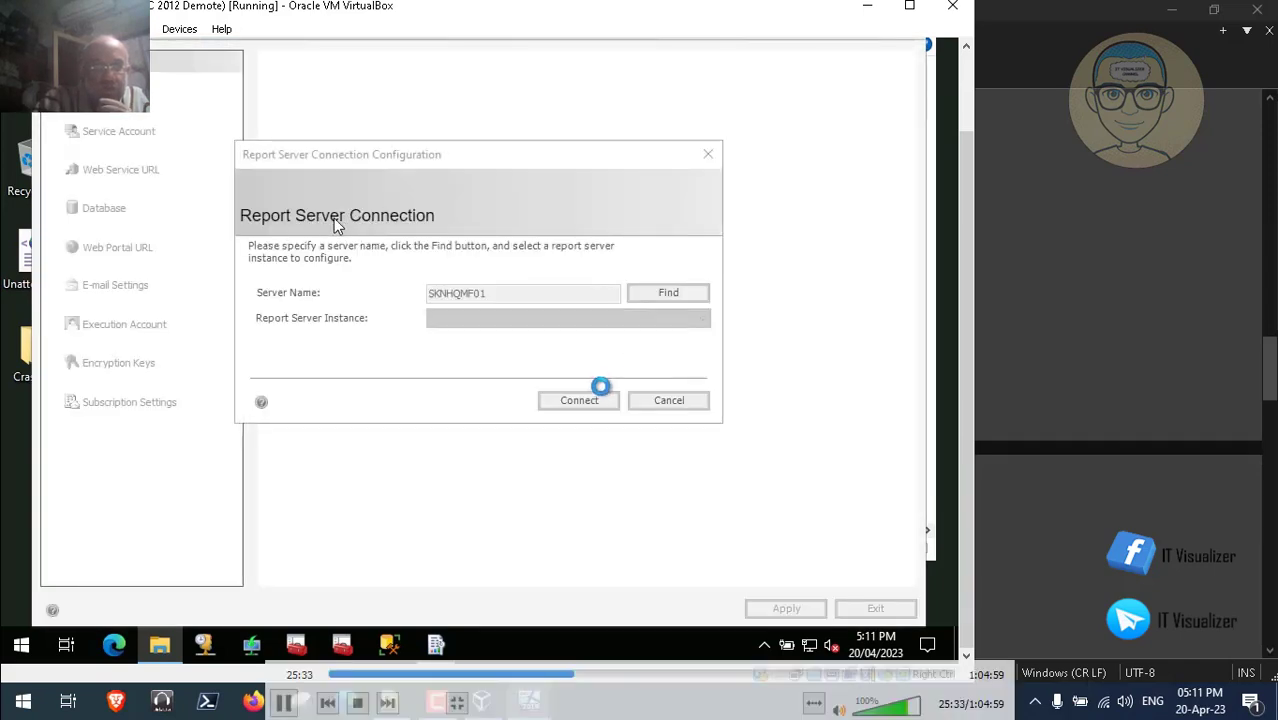
- Connect to the SSRS instance, confirm its status reads Started, and exit the configuration manager
left_click(583, 401)
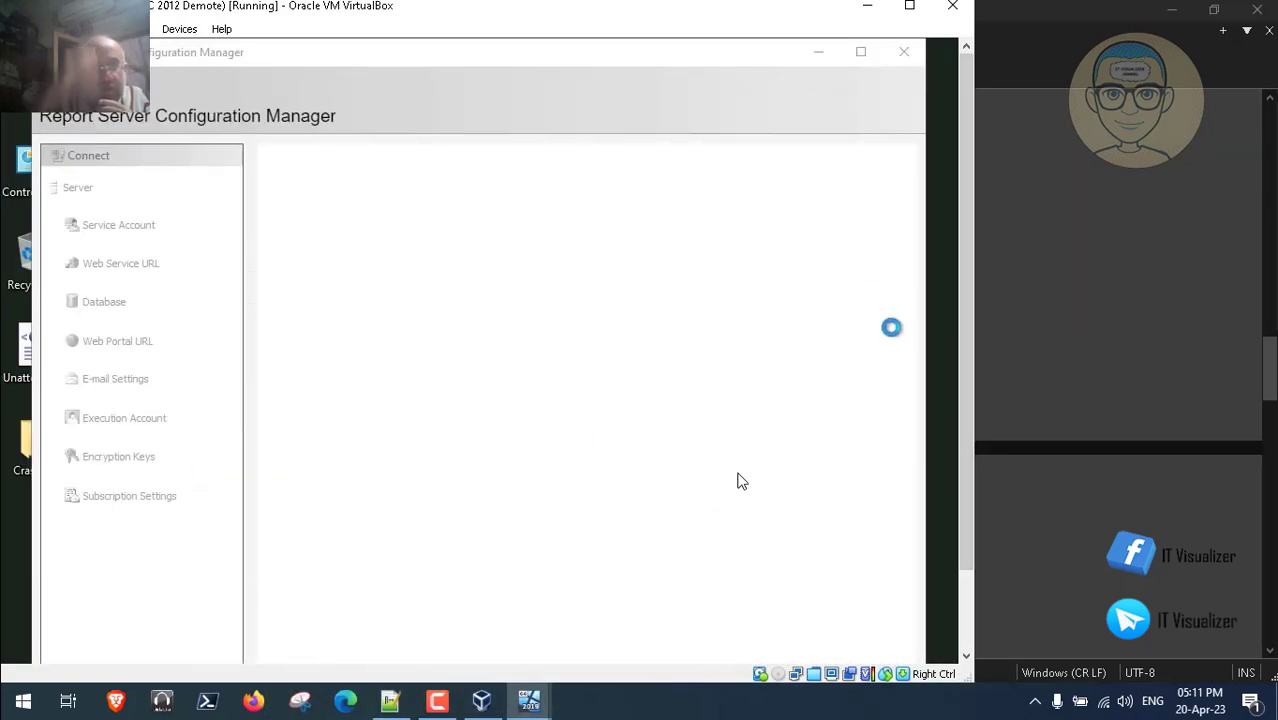
left_click_drag(955, 540, 965, 625)
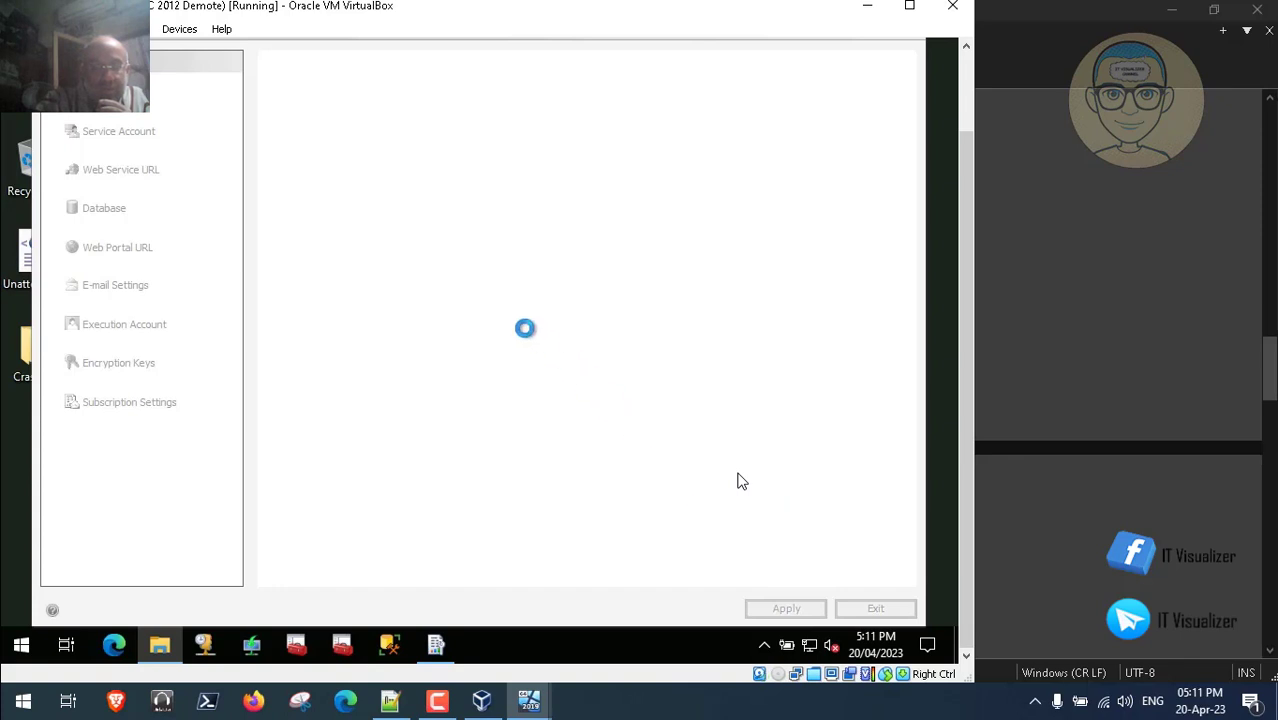
left_click(443, 709)
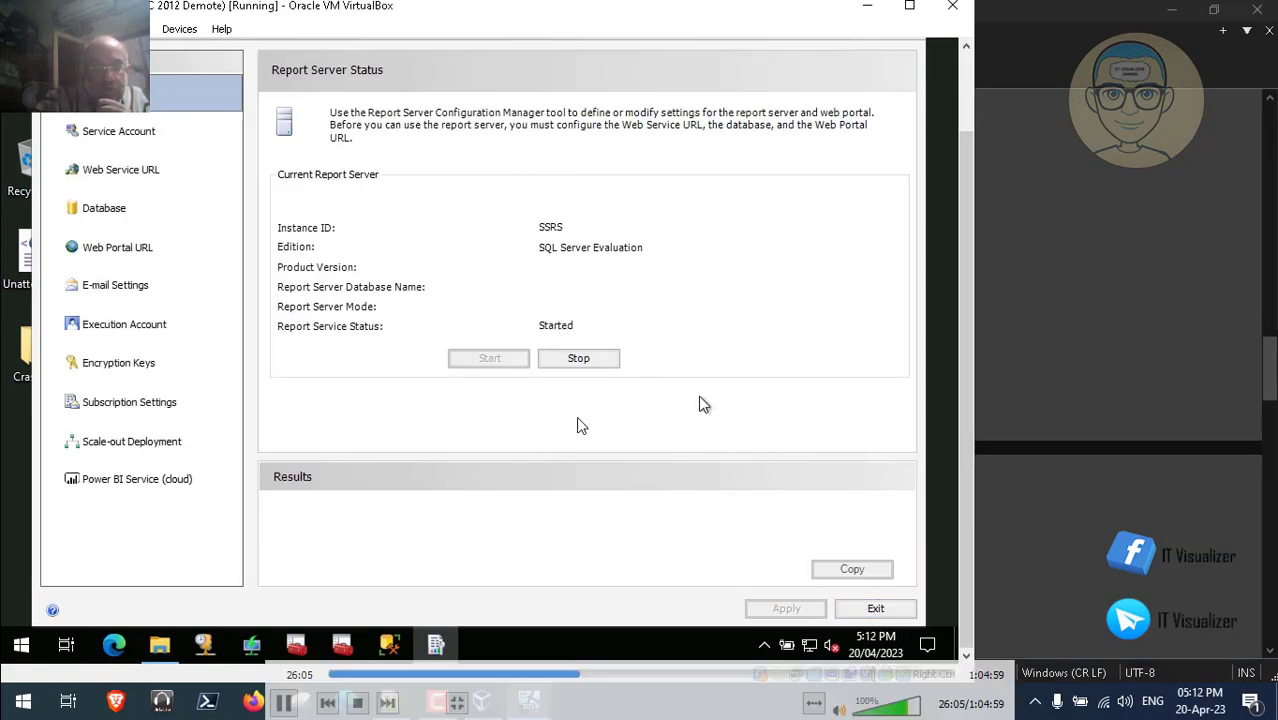
left_click(875, 608)
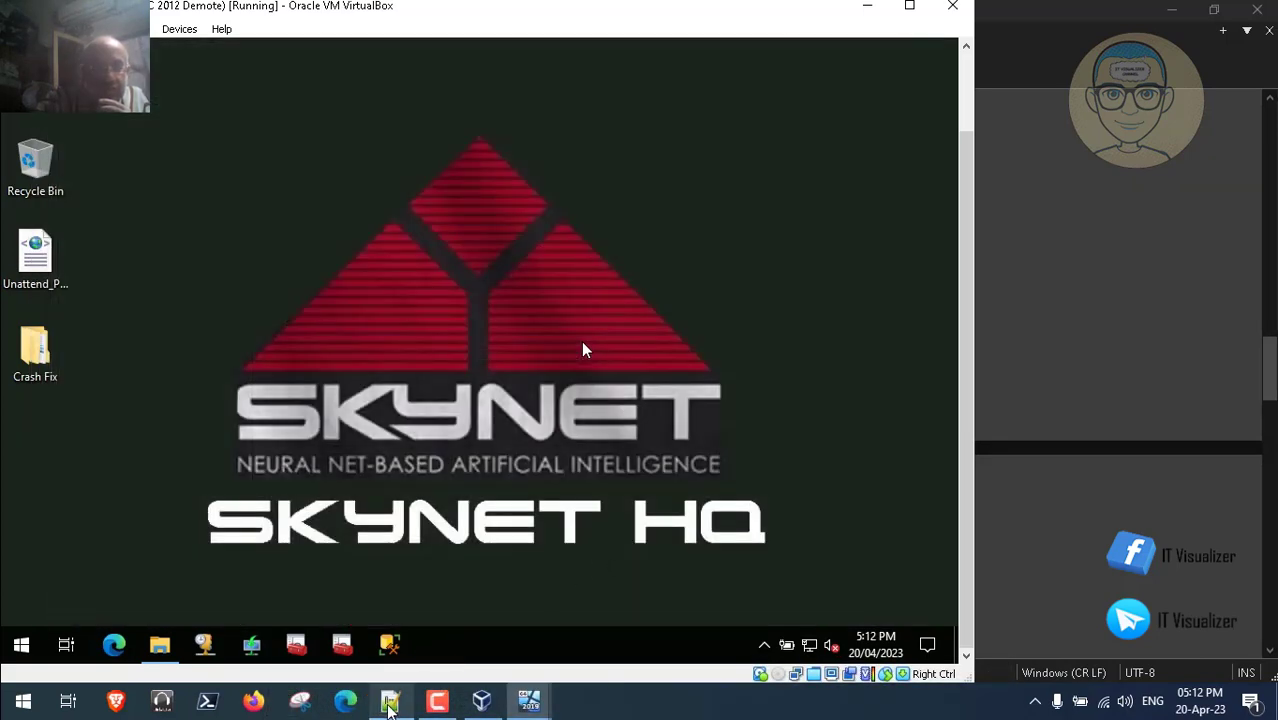
- Move through Steps.txt to line 178's Check_Services.ps1 entry, then minimize Notepad++
left_click(390, 700)
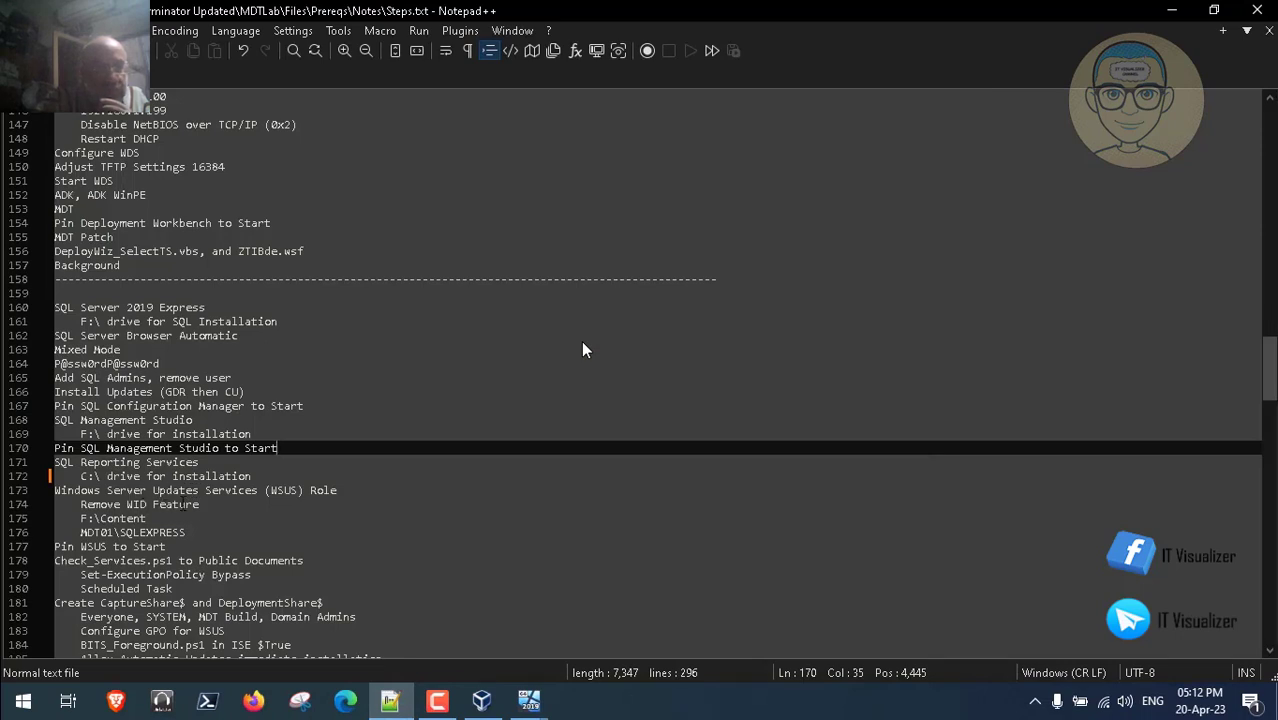
key("Down")
key("Down")
key("Down")
key("Down")
key("Down")
key("Down")
key("Down")
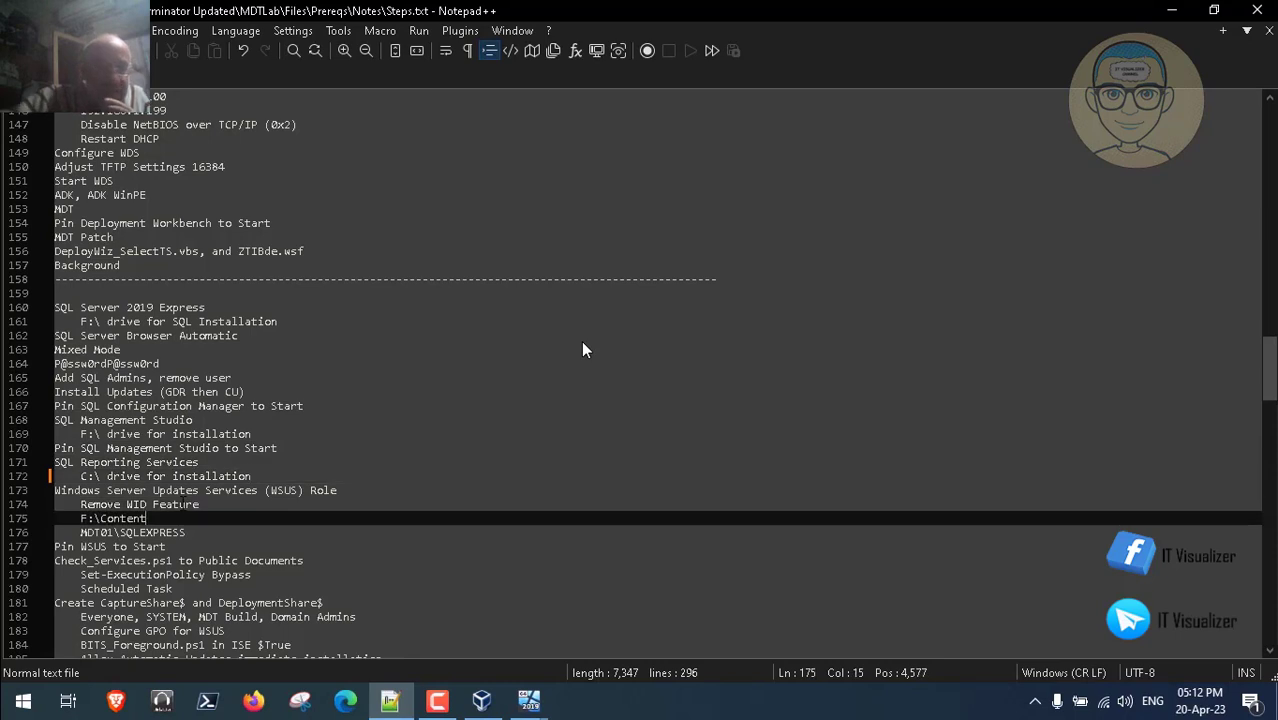
key("Down")
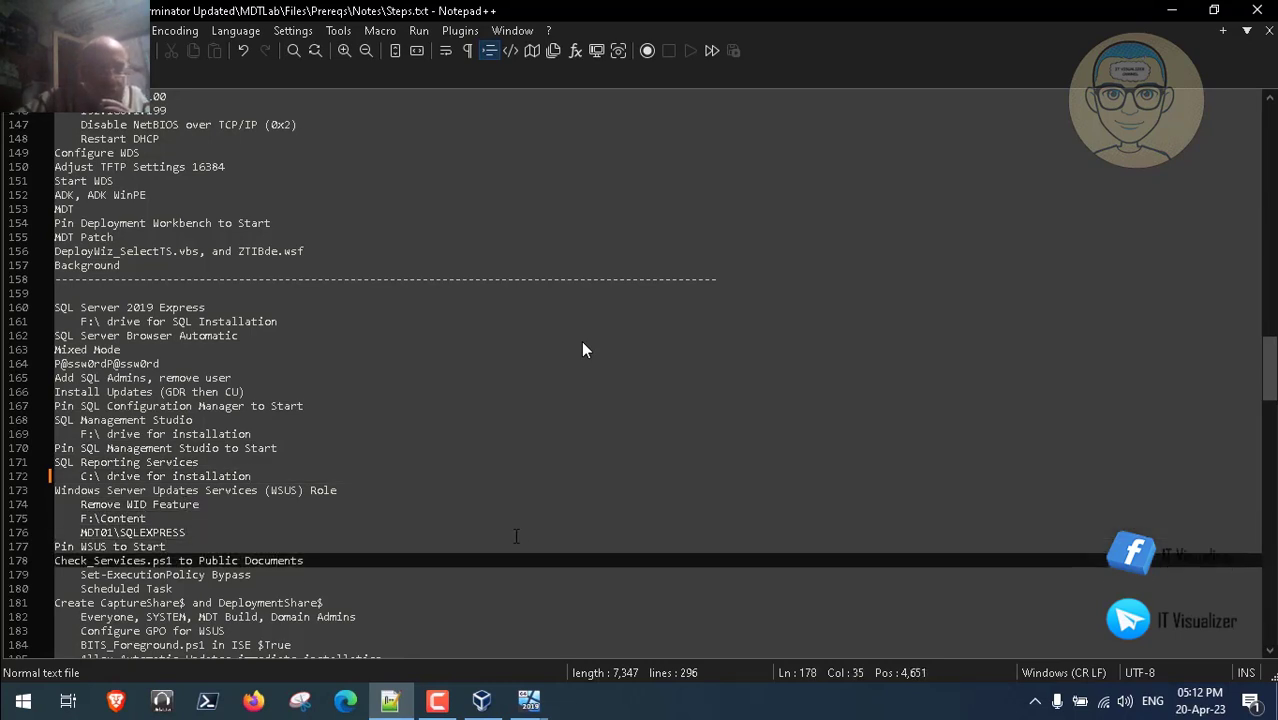
left_click(437, 700)
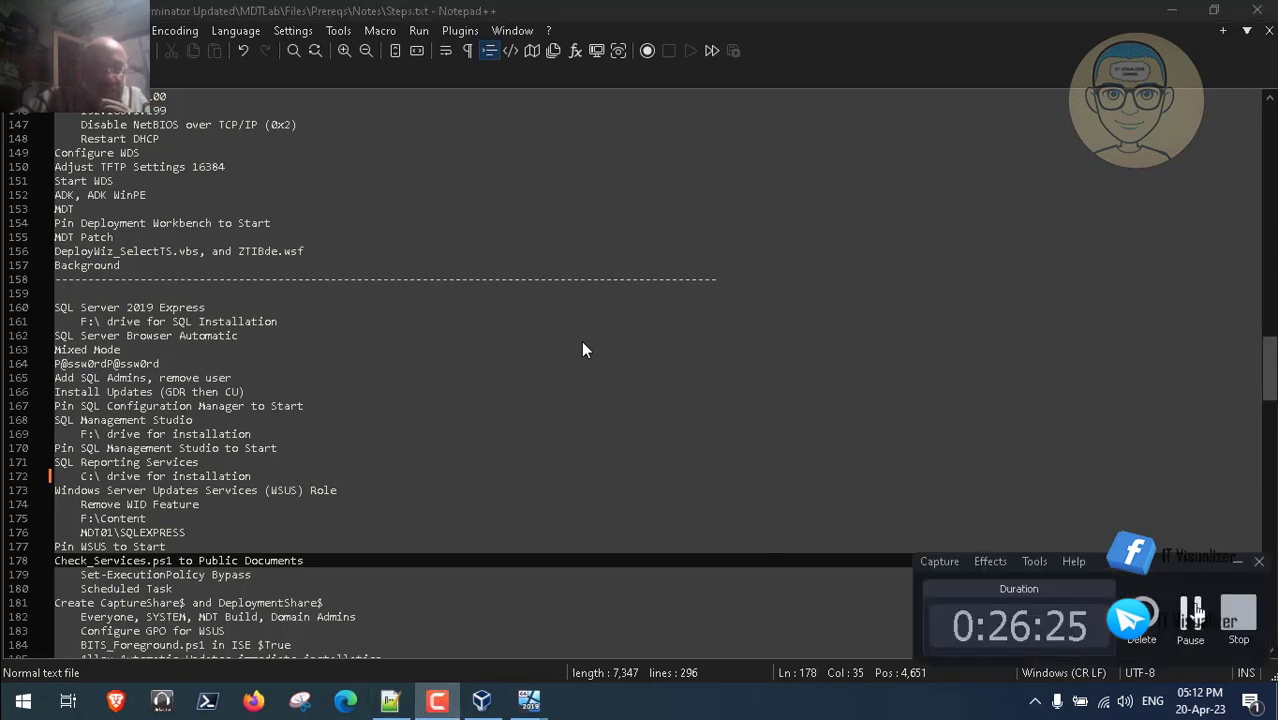
left_click(1190, 609)
left_click(1171, 10)
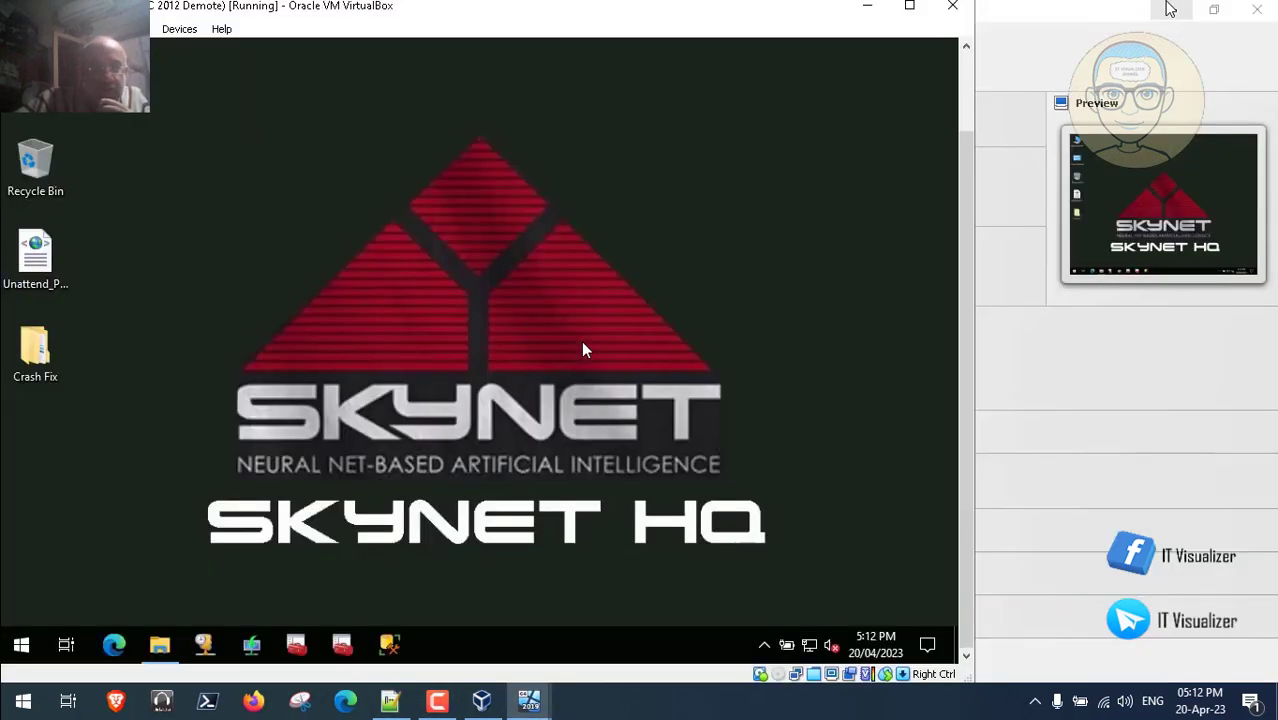
- Navigate the guest's file browser from the Files folder into Prereqs\Scripts
left_click(160, 645)
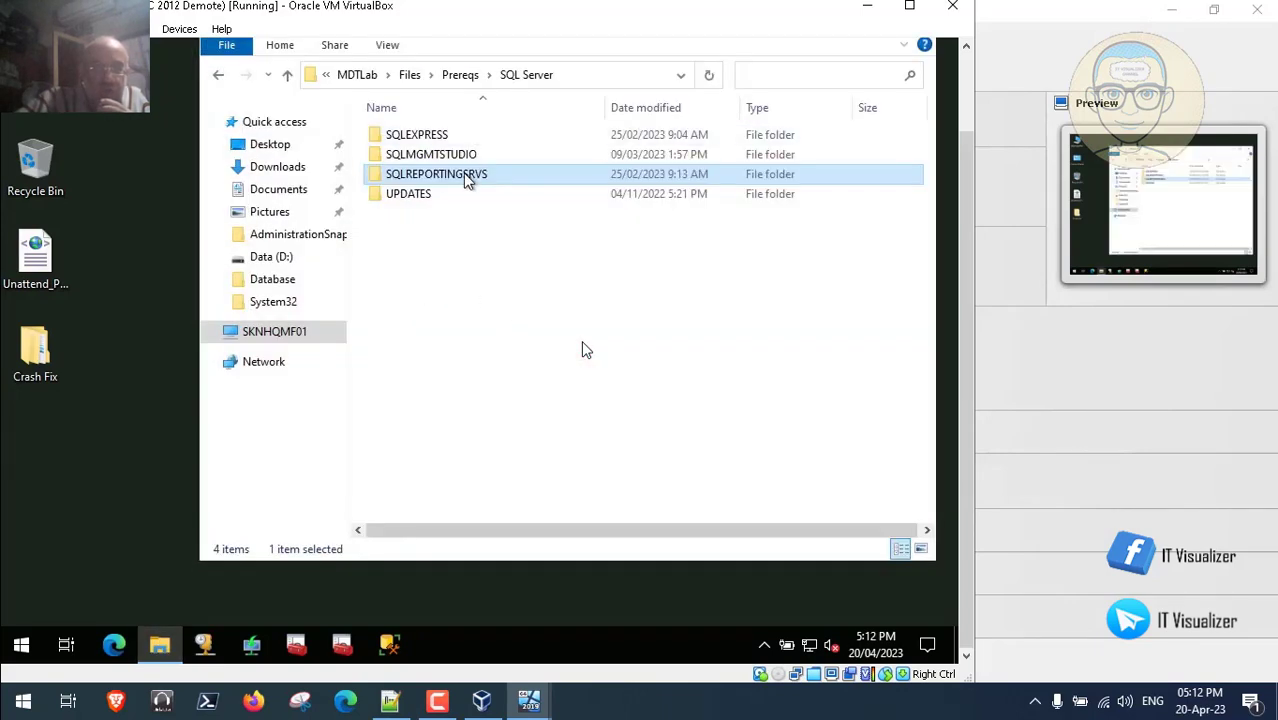
left_click(440, 704)
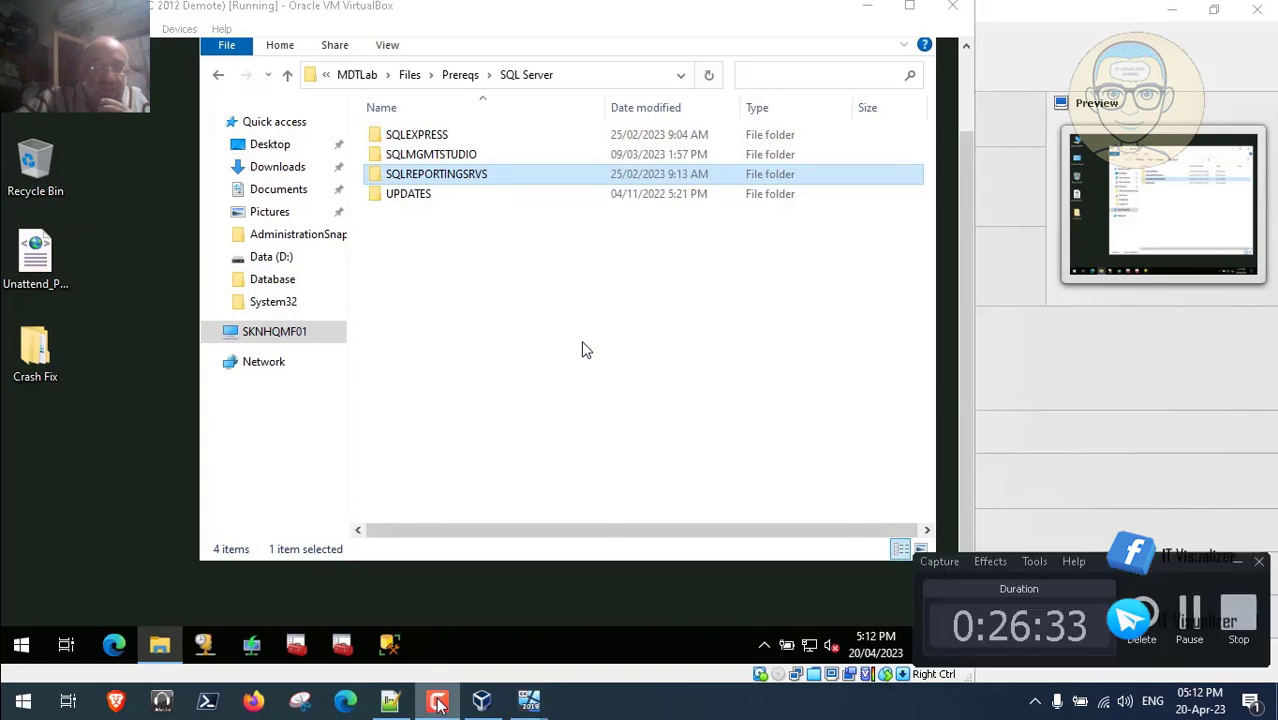
left_click(440, 704)
left_click(440, 704)
left_click(440, 704)
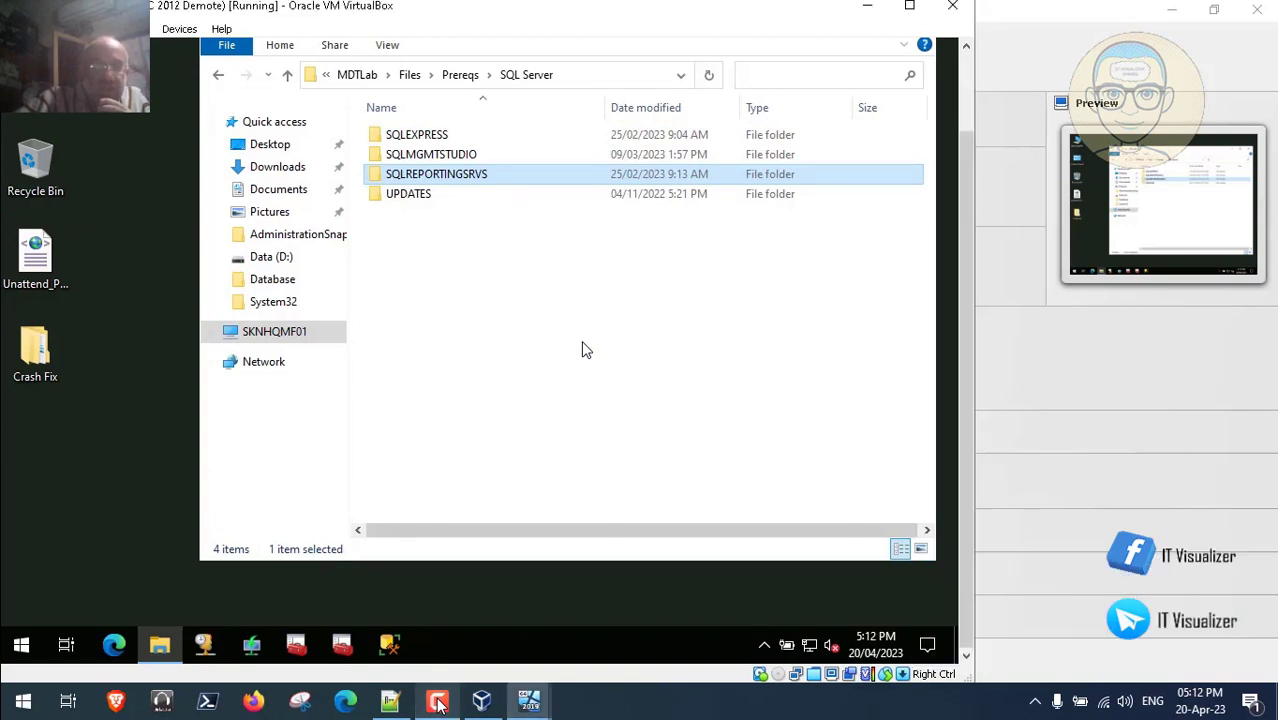
left_click(415, 77)
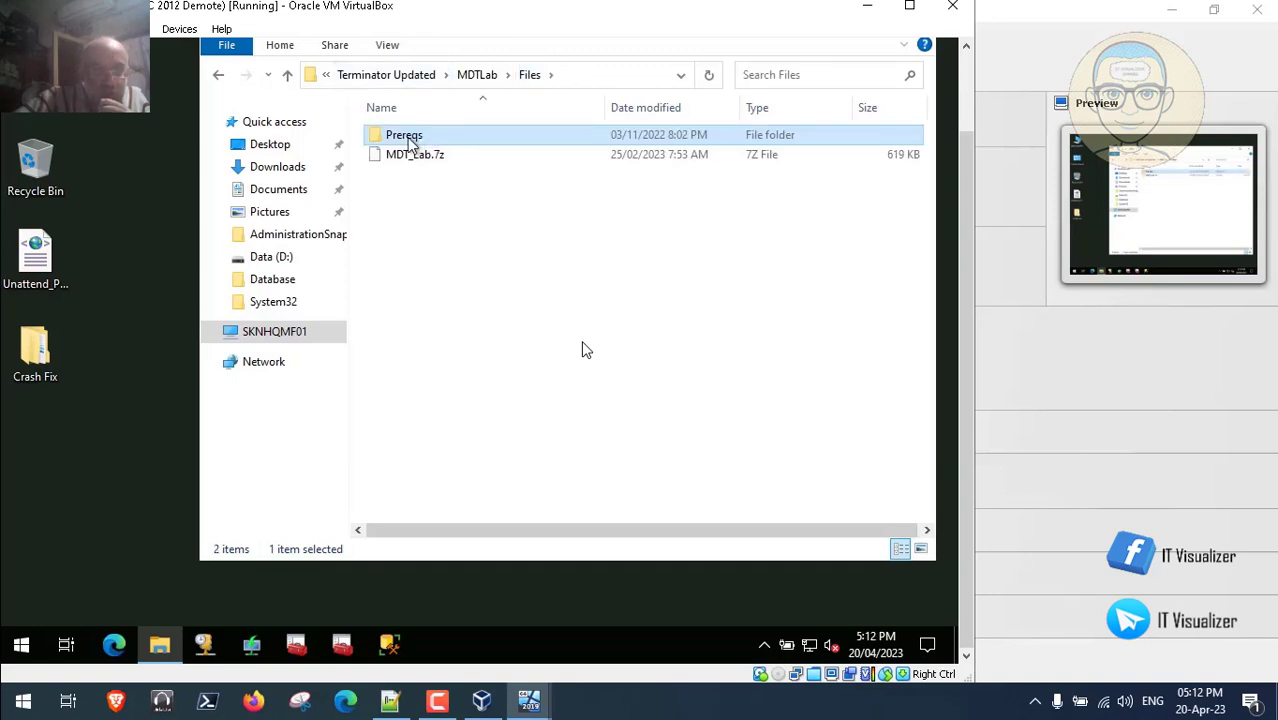
double_click(410, 142)
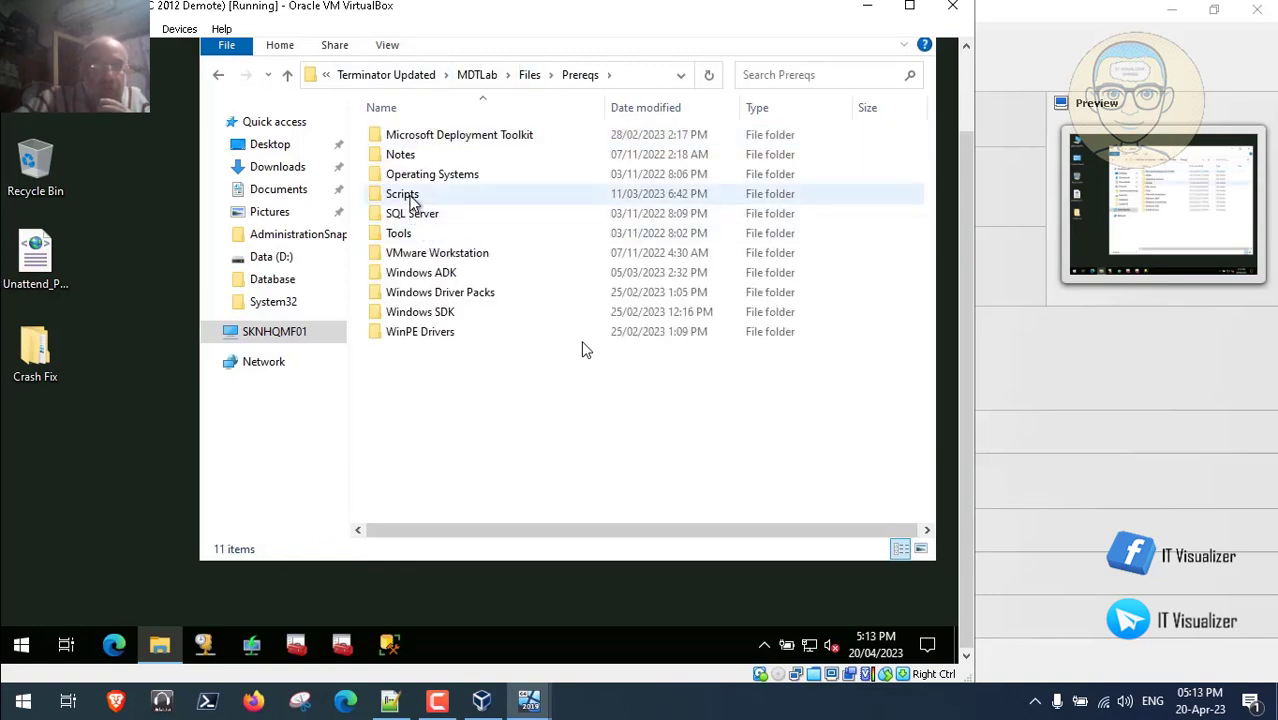
left_click(411, 199)
double_click(411, 199)
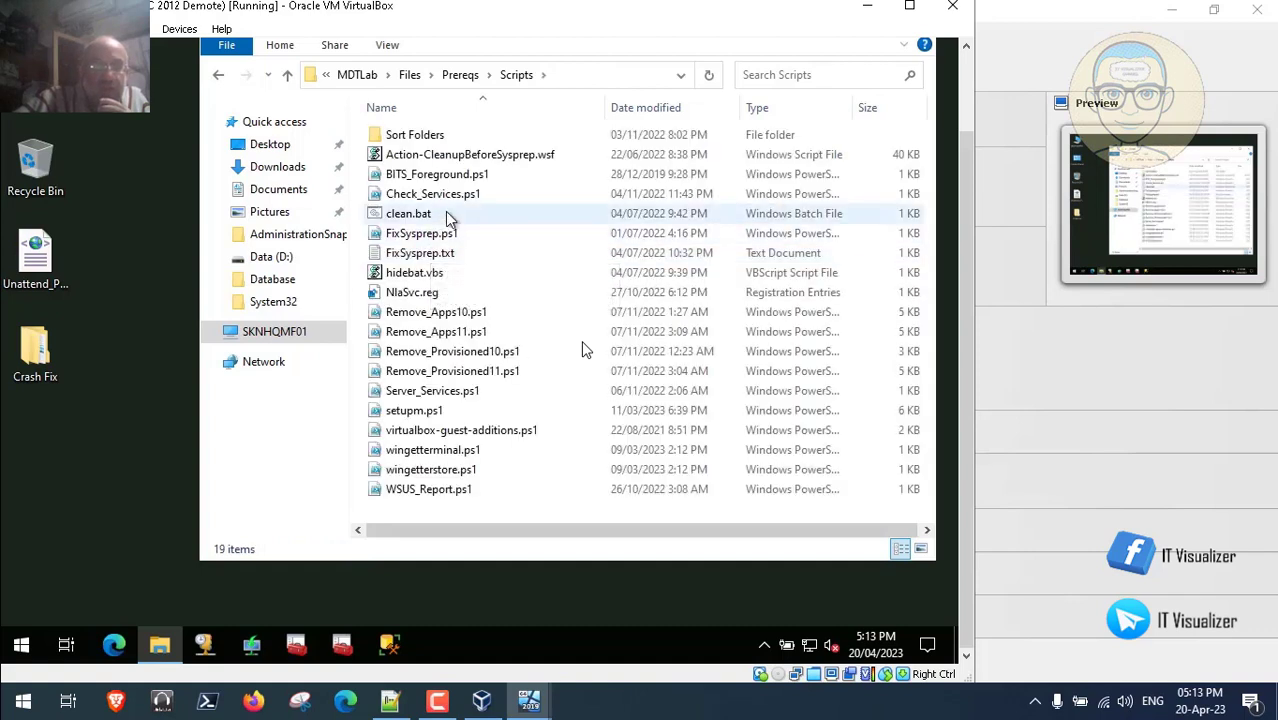
- Copy Check_Services.ps1 and open the Data (D:) drive
left_click(438, 200)
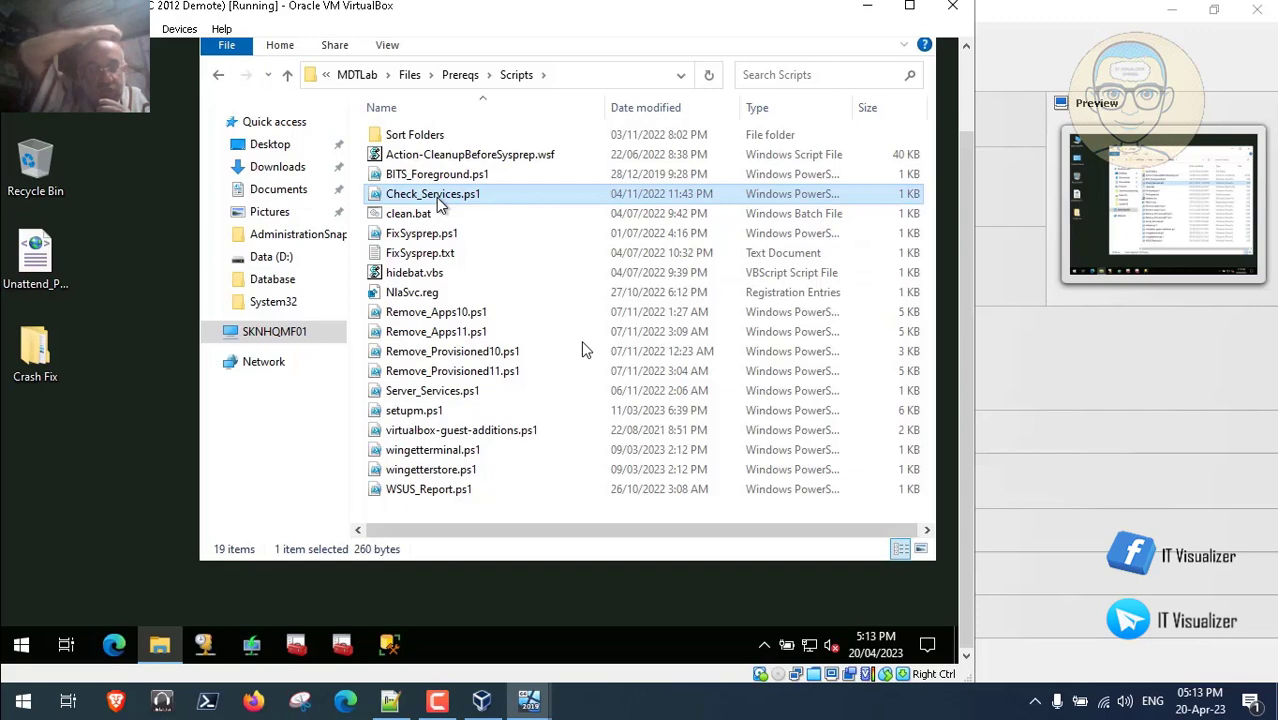
right_click(440, 203)
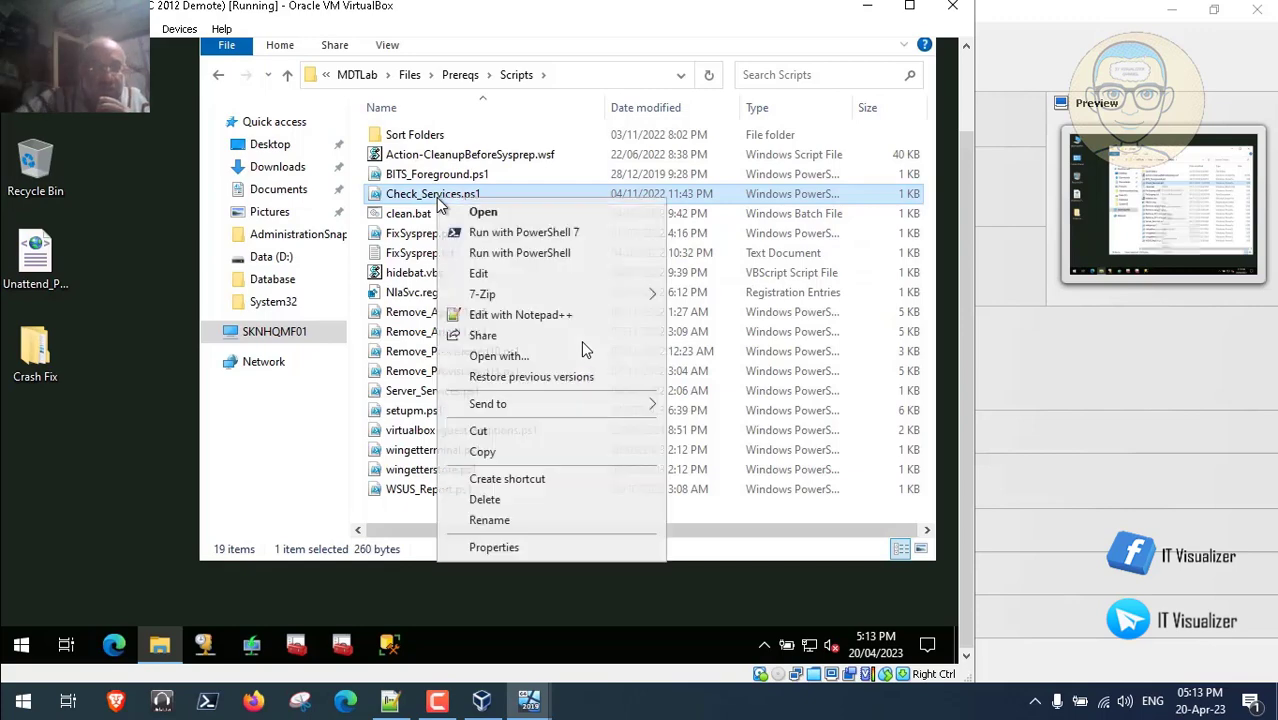
left_click(484, 451)
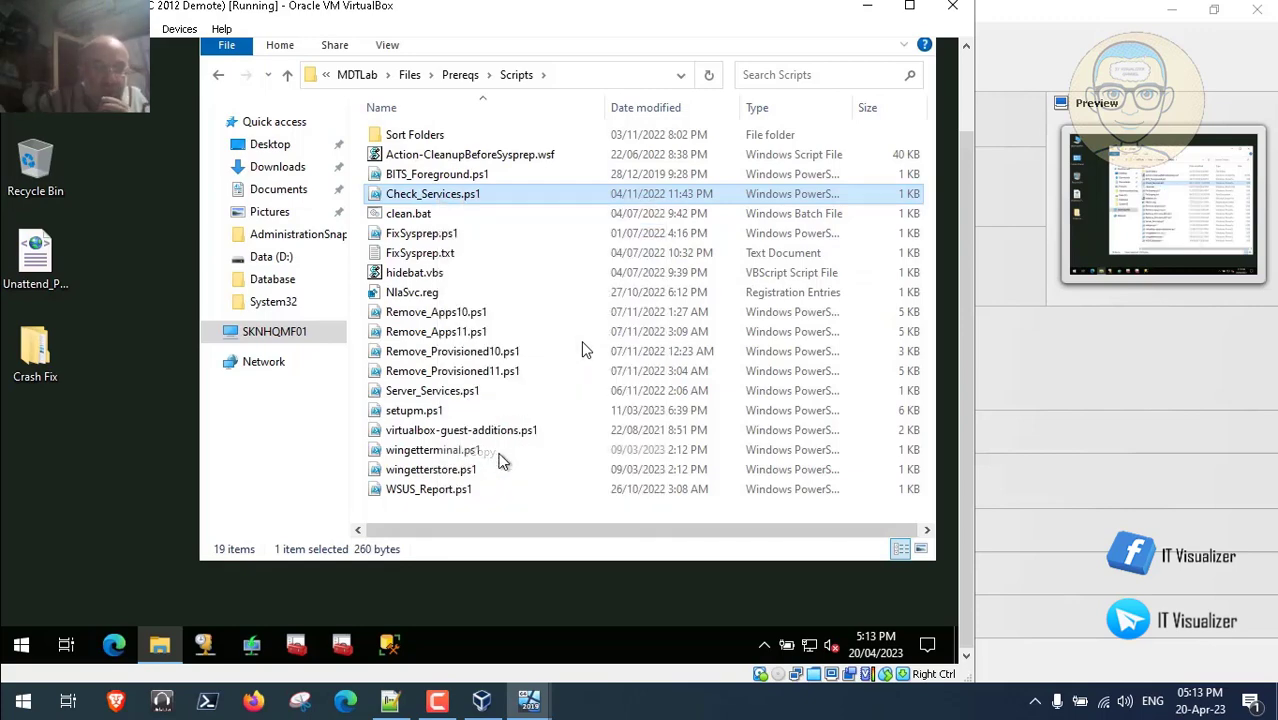
left_click(31, 434)
right_click(31, 434)
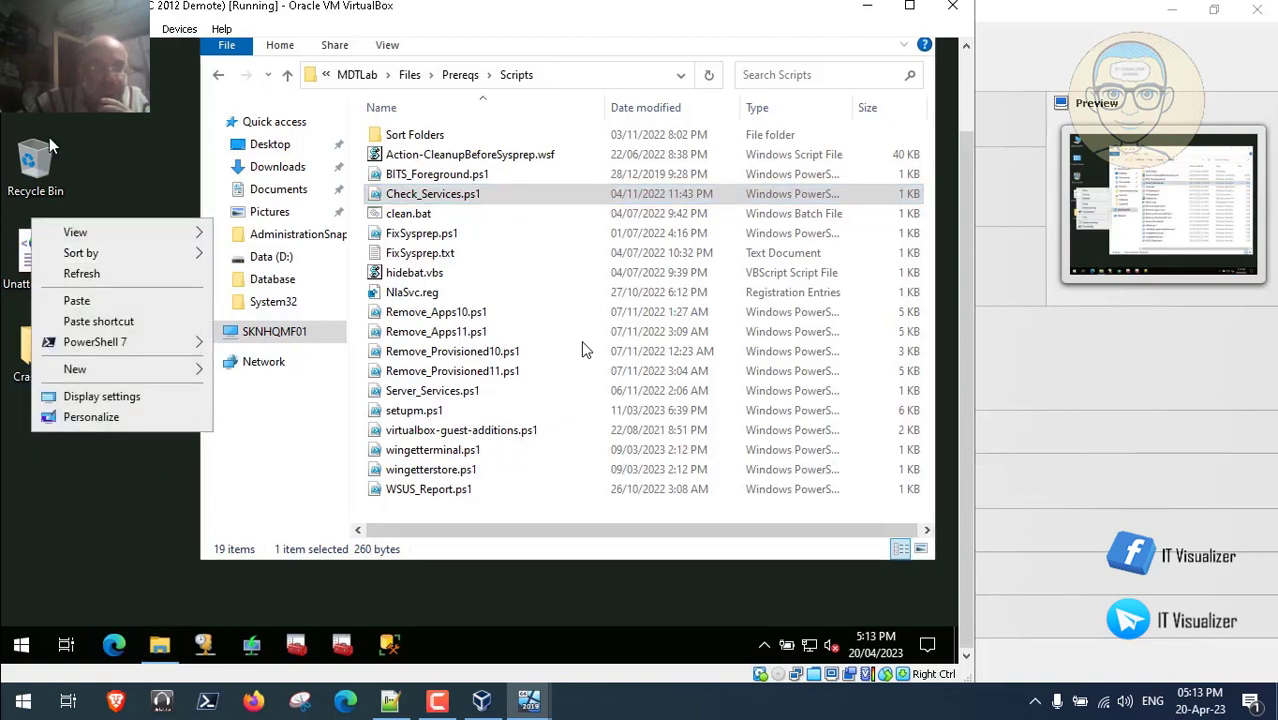
left_click(965, 94)
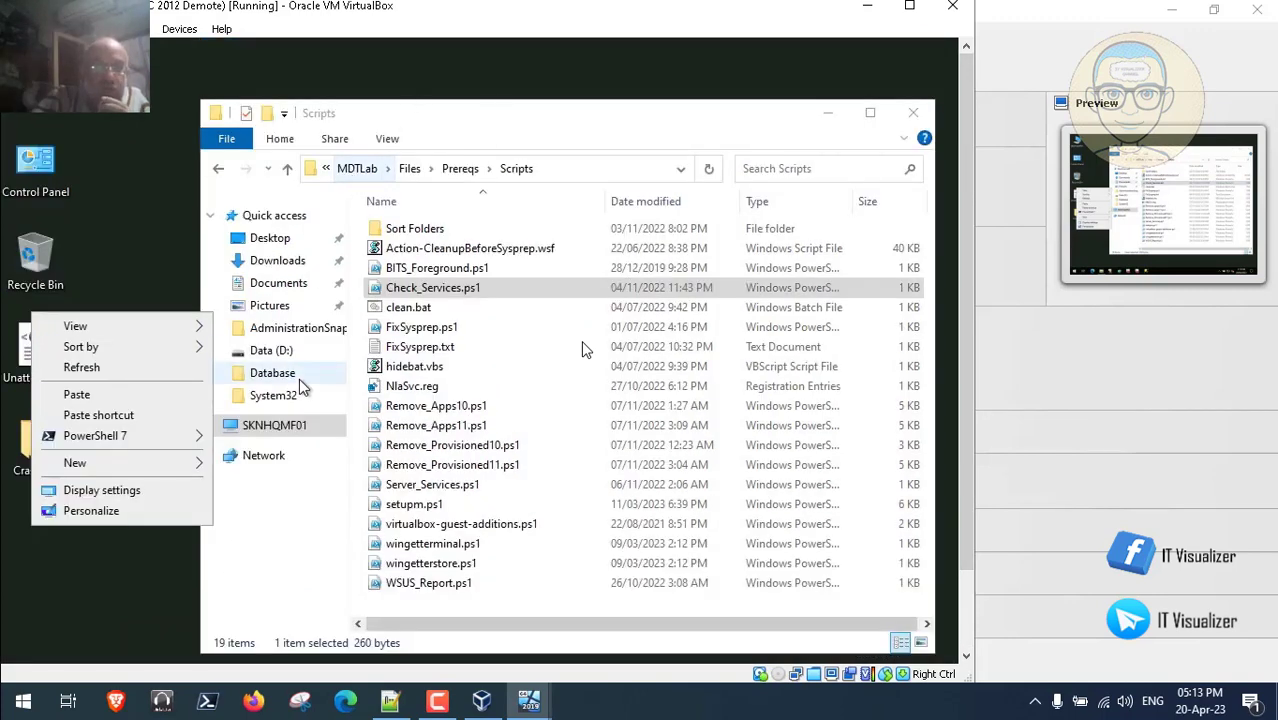
left_click(280, 352)
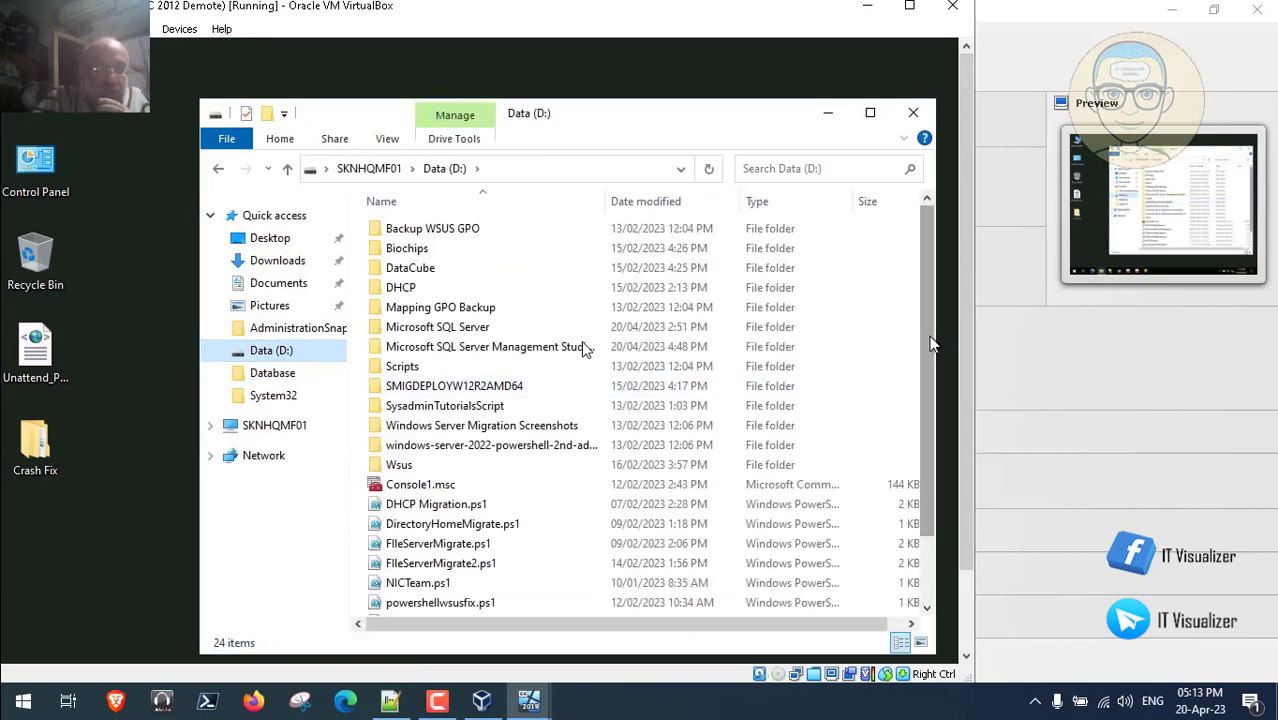
- Paste the copied Check_Services.ps1 into the Data (D:) drive
left_click_drag(930, 343, 921, 500)
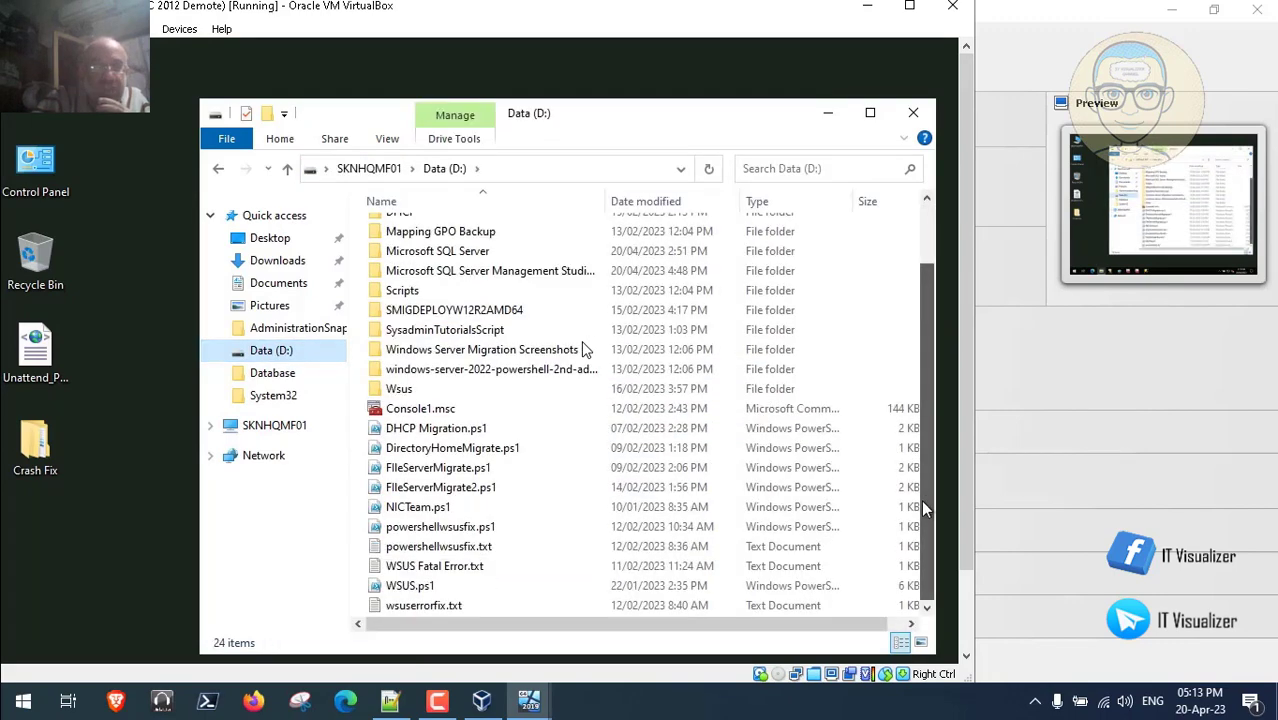
right_click(866, 288)
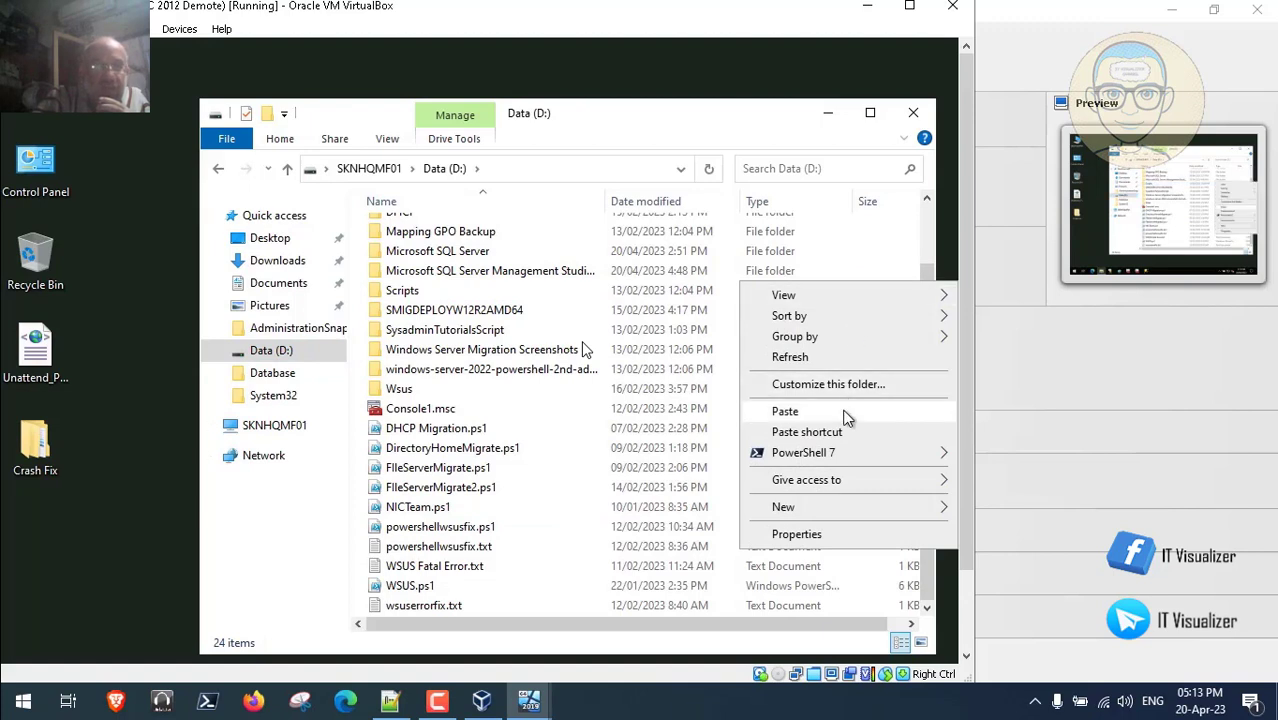
left_click(785, 411)
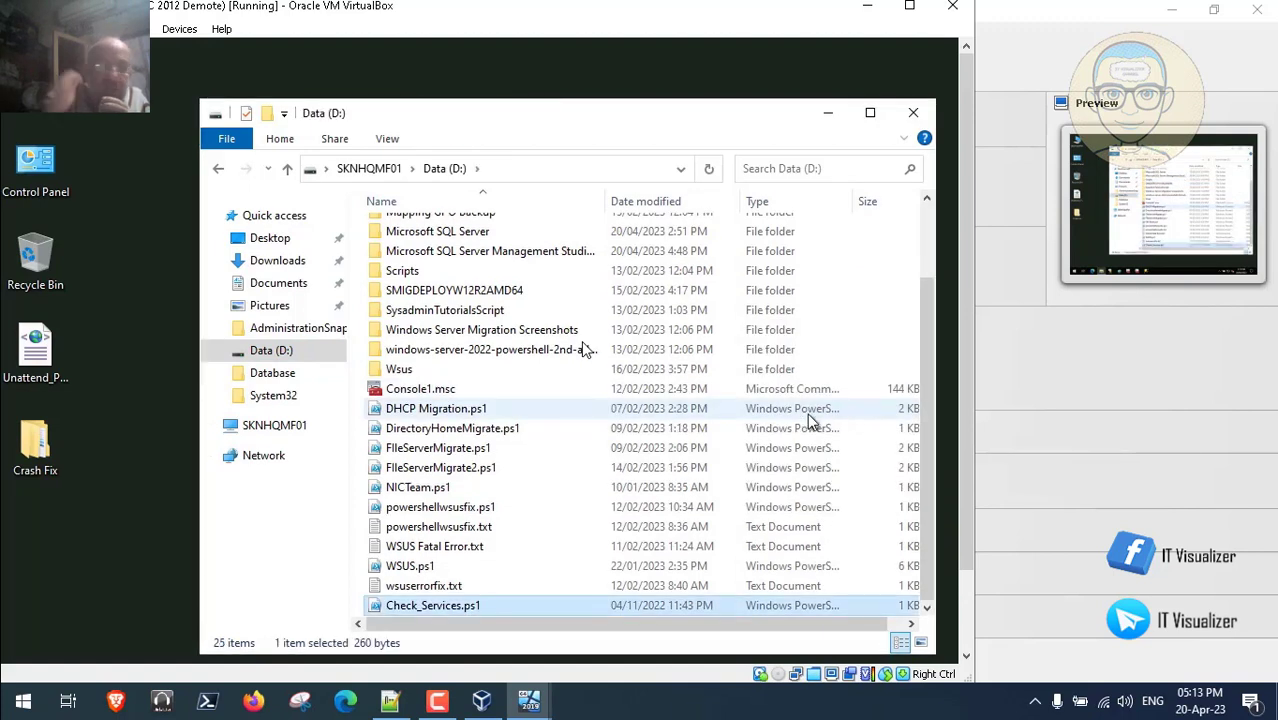
- Open Check_Services.ps1 with Notepad++ and close the Data (D:) window
right_click(440, 608)
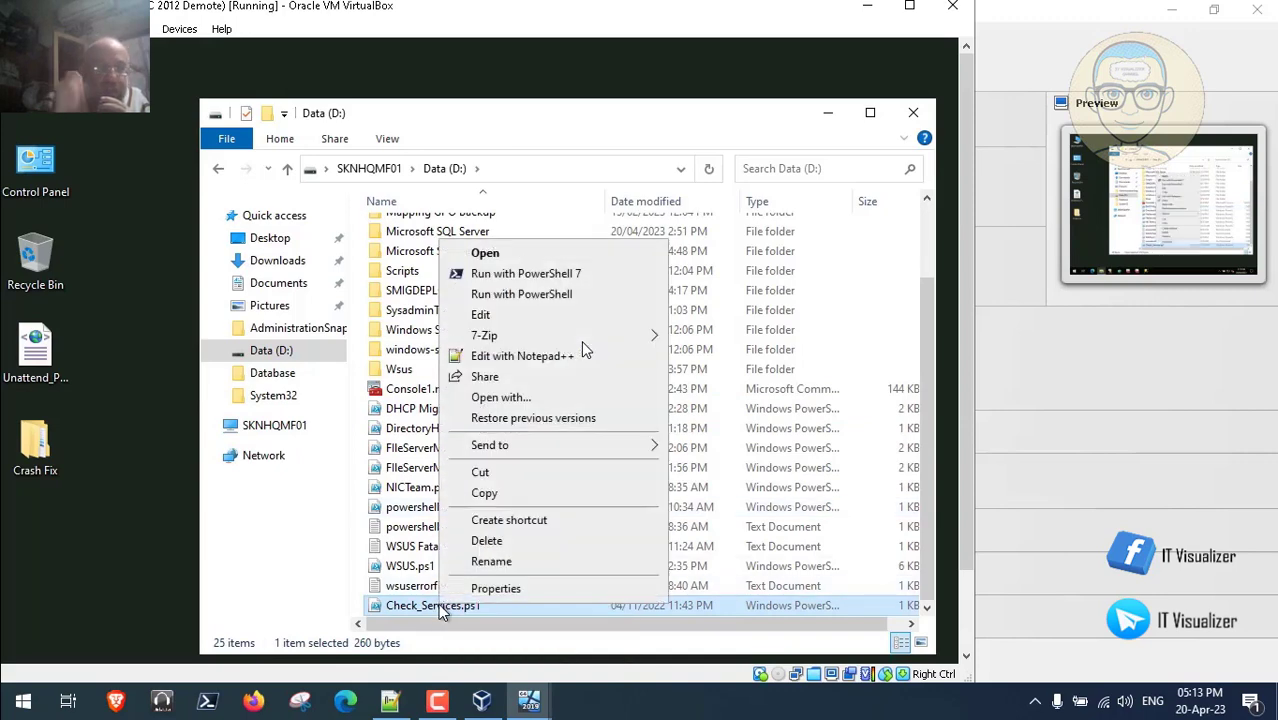
left_click(522, 362)
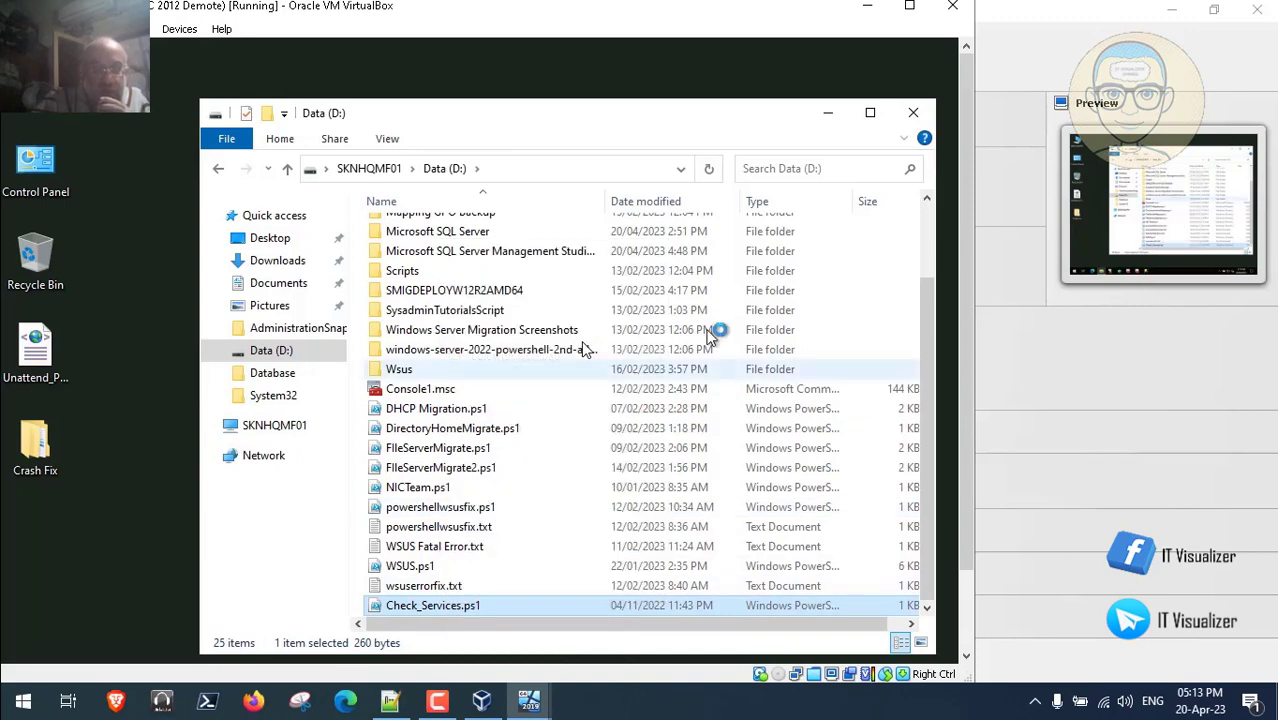
left_click(913, 114)
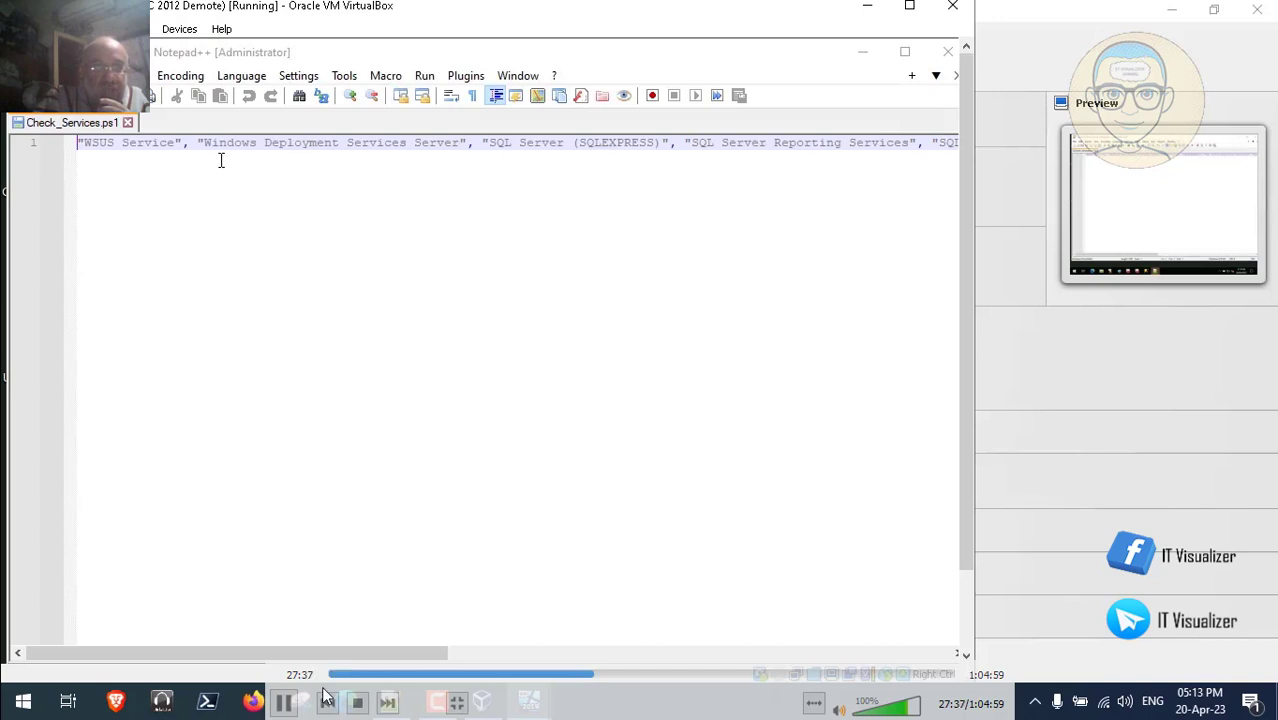
- Read the script's service list and Get-Service/Start-Service pipeline, dismiss the drag-and-drop error, then close Notepad++
left_click(285, 704)
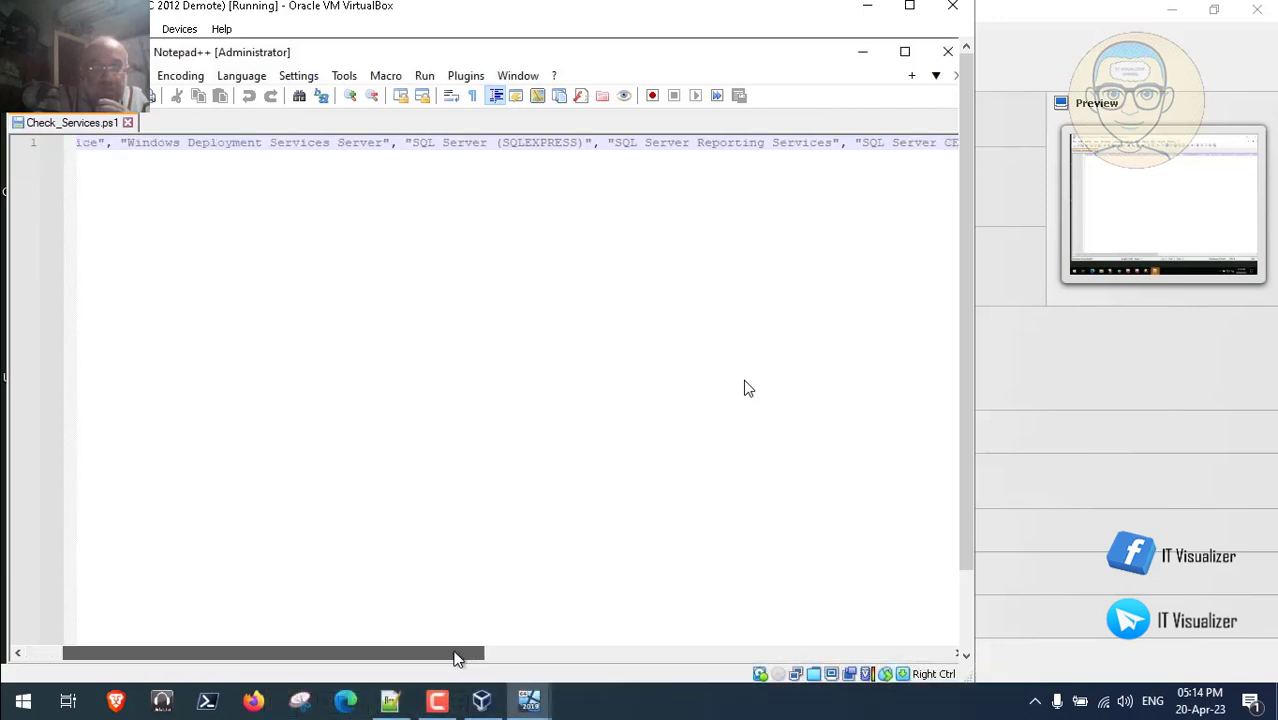
left_click_drag(625, 657, 750, 562)
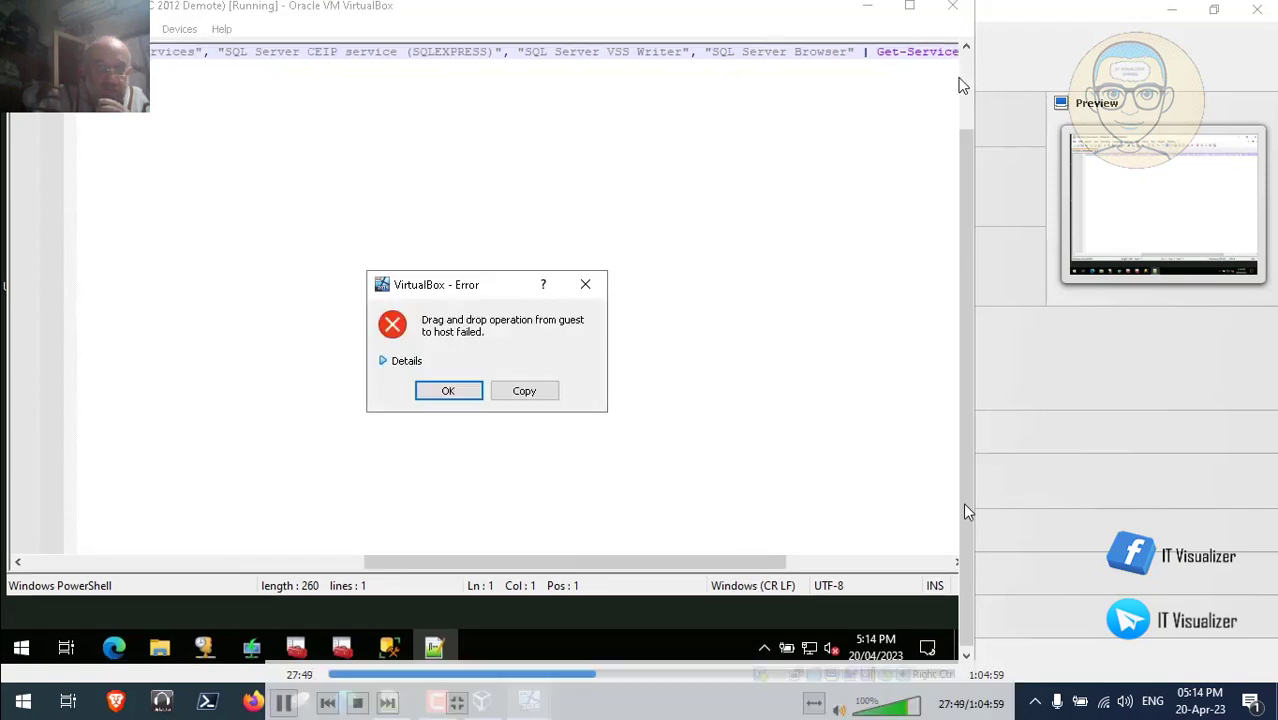
left_click(463, 394)
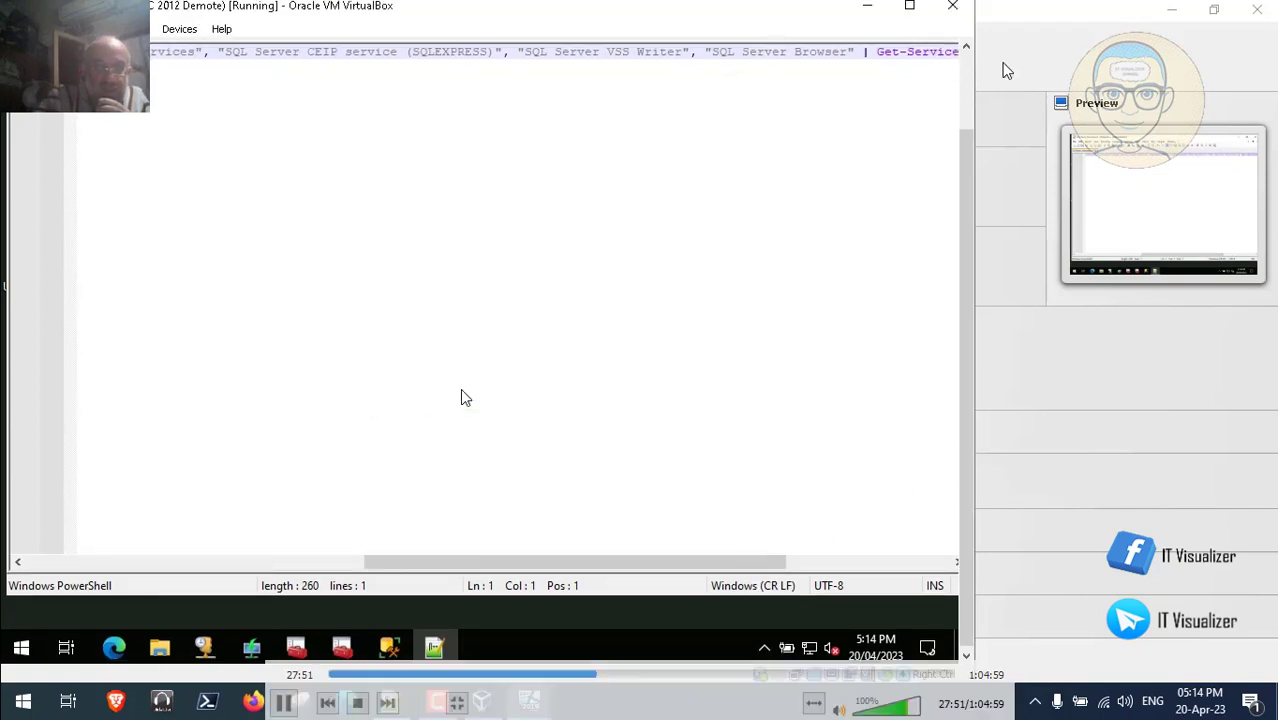
left_click_drag(967, 494, 967, 458)
left_click_drag(762, 605, 949, 616)
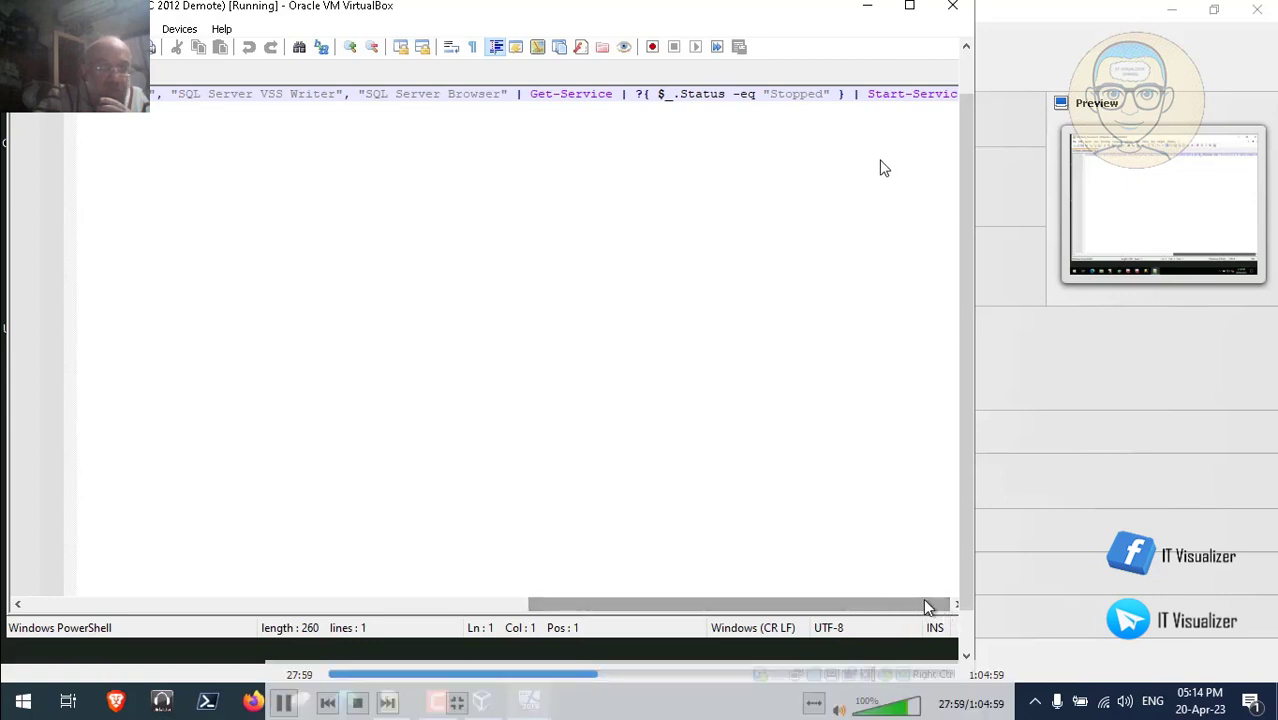
left_click(905, 96)
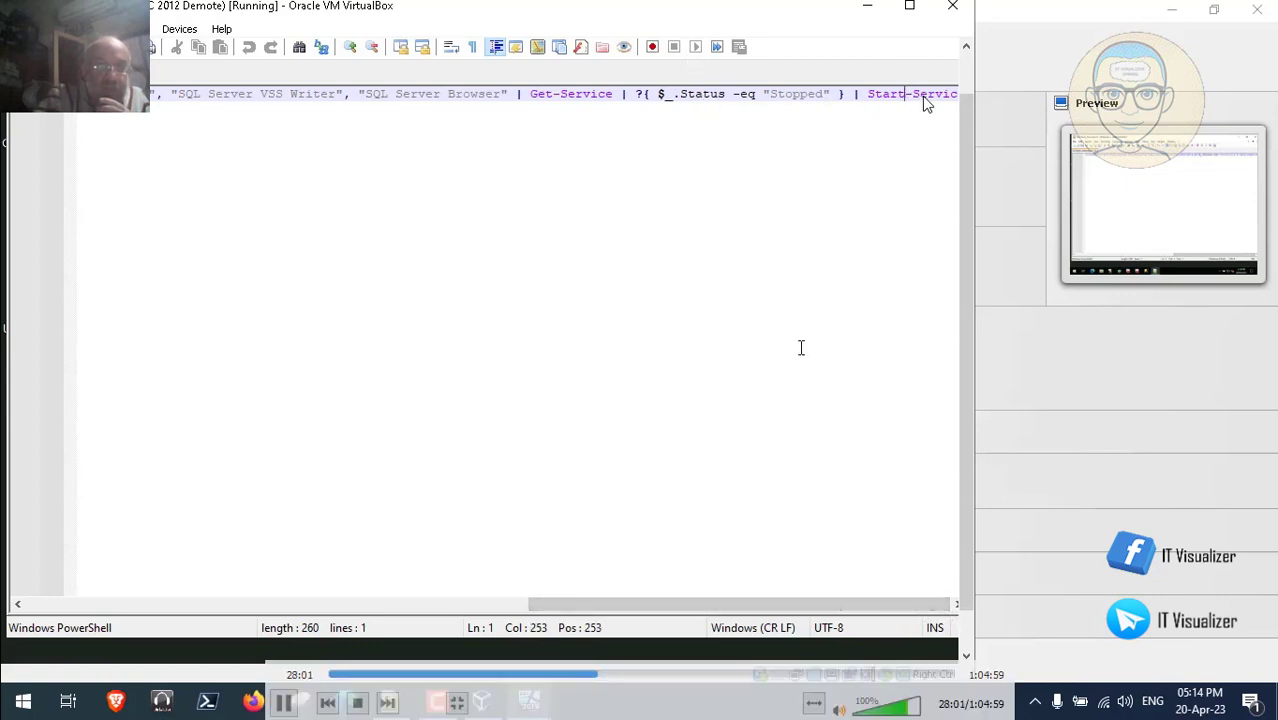
left_click_drag(714, 605, 168, 560)
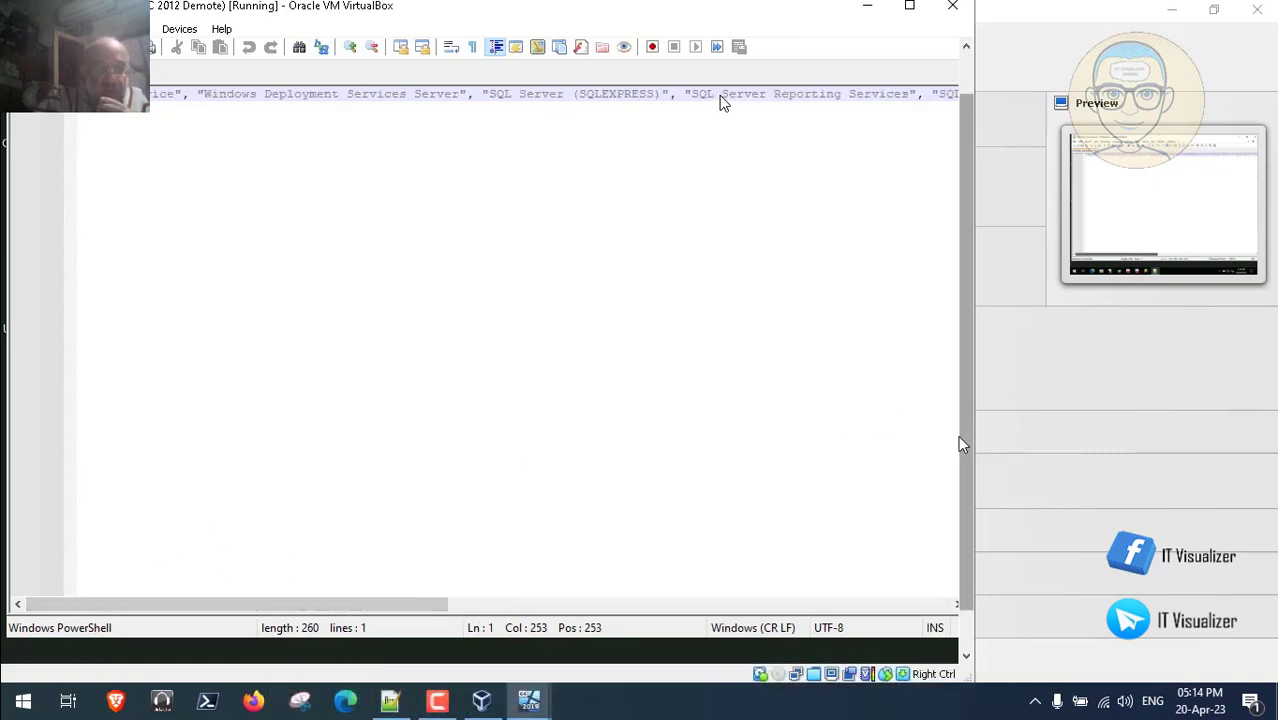
left_click_drag(972, 451, 966, 291)
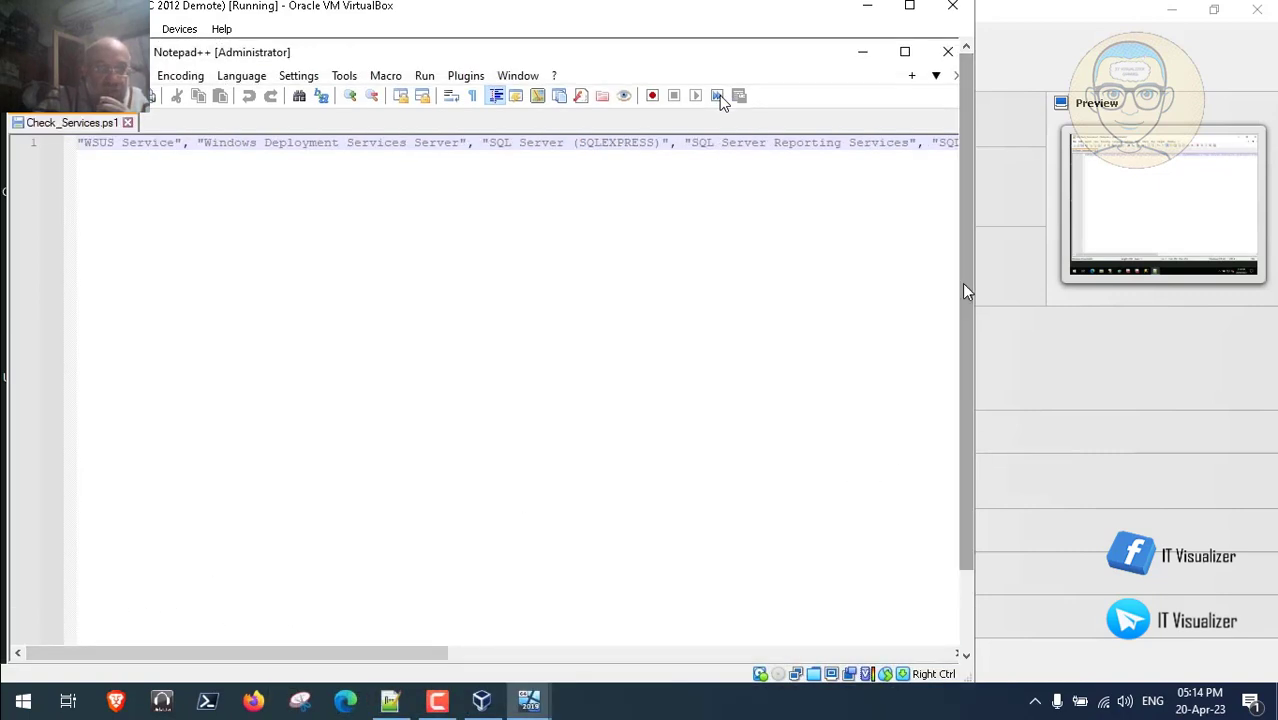
left_click(948, 53)
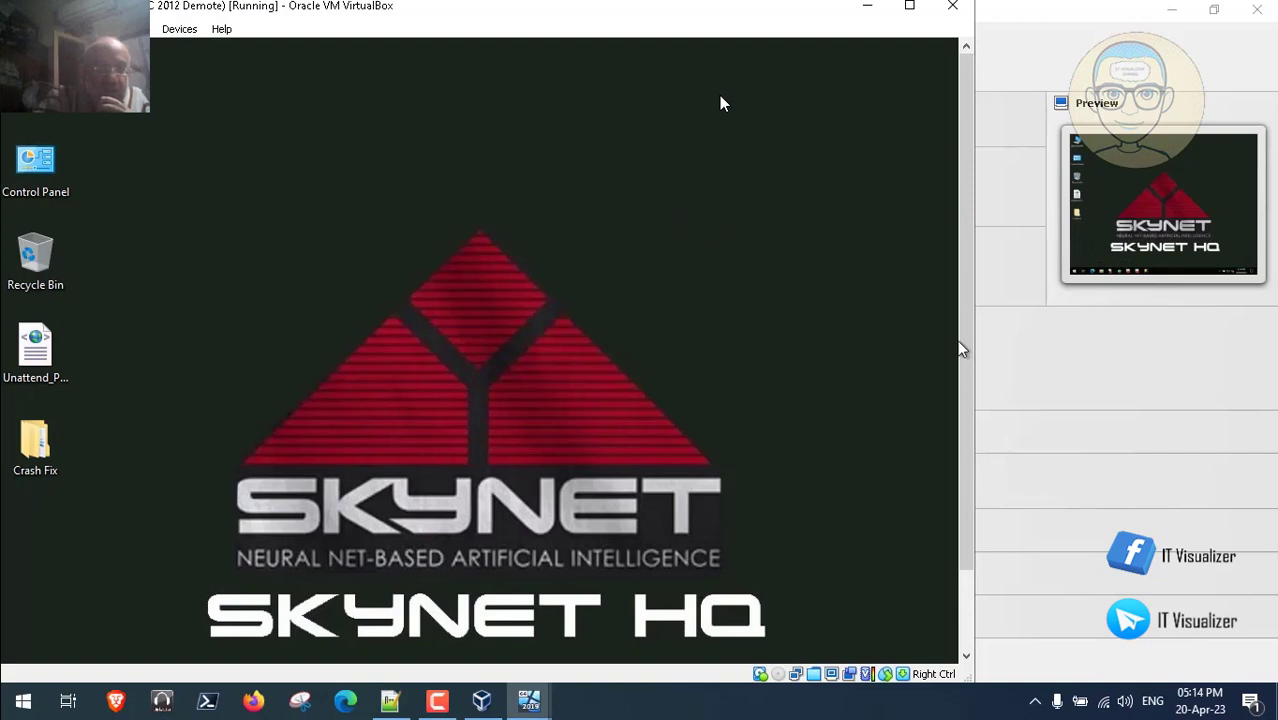
- Open a PowerShell 7 console as Administrator from the guest desktop's context menu
left_click_drag(960, 350, 962, 432)
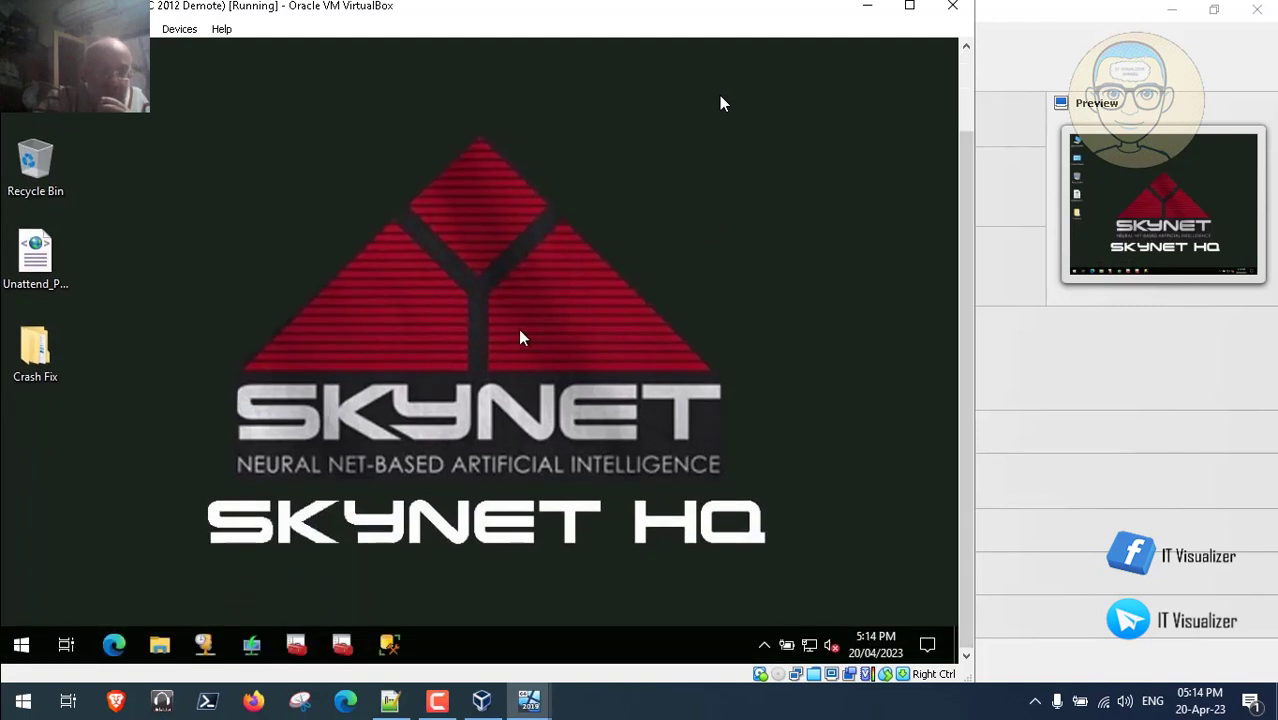
right_click(255, 238)
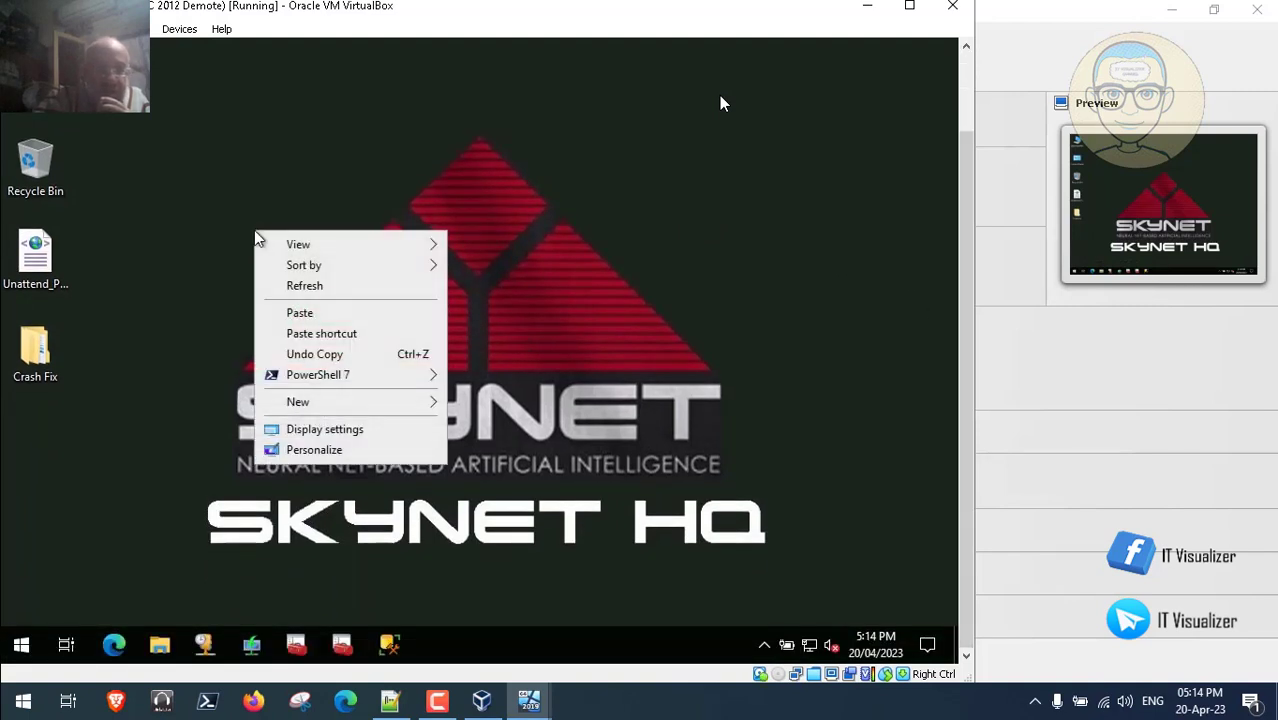
mouse_move(365, 379)
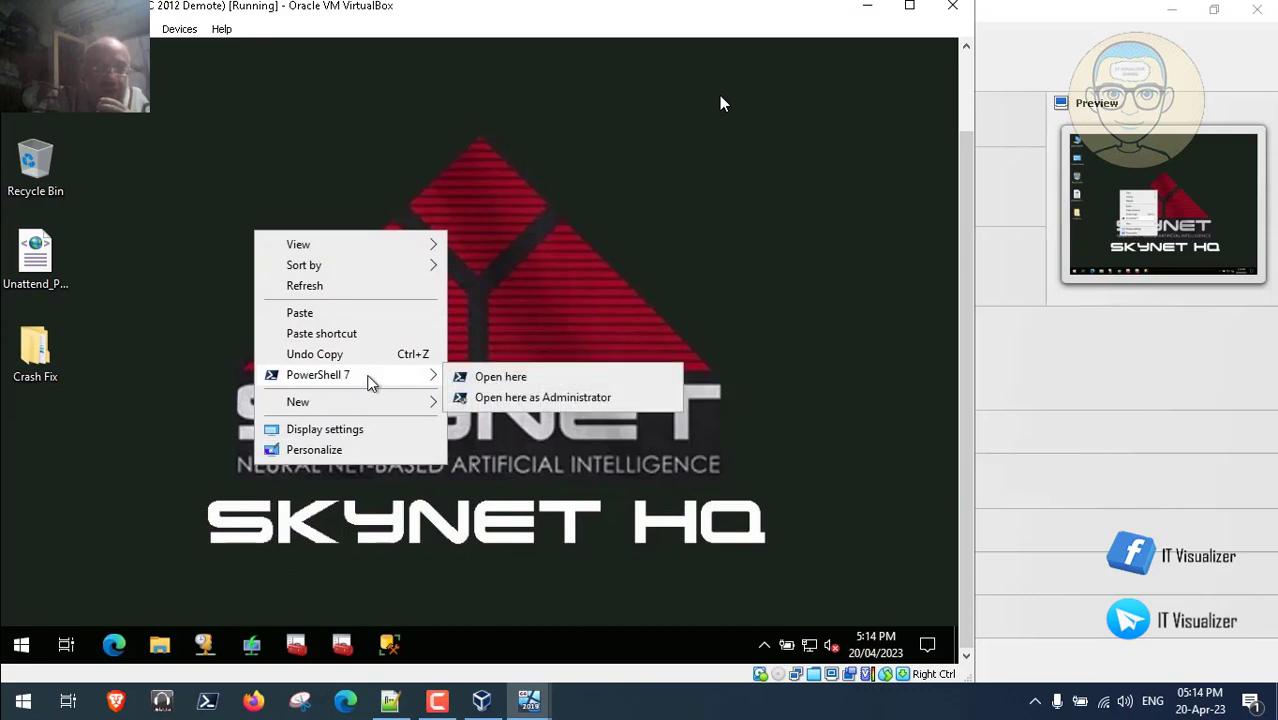
left_click(505, 400)
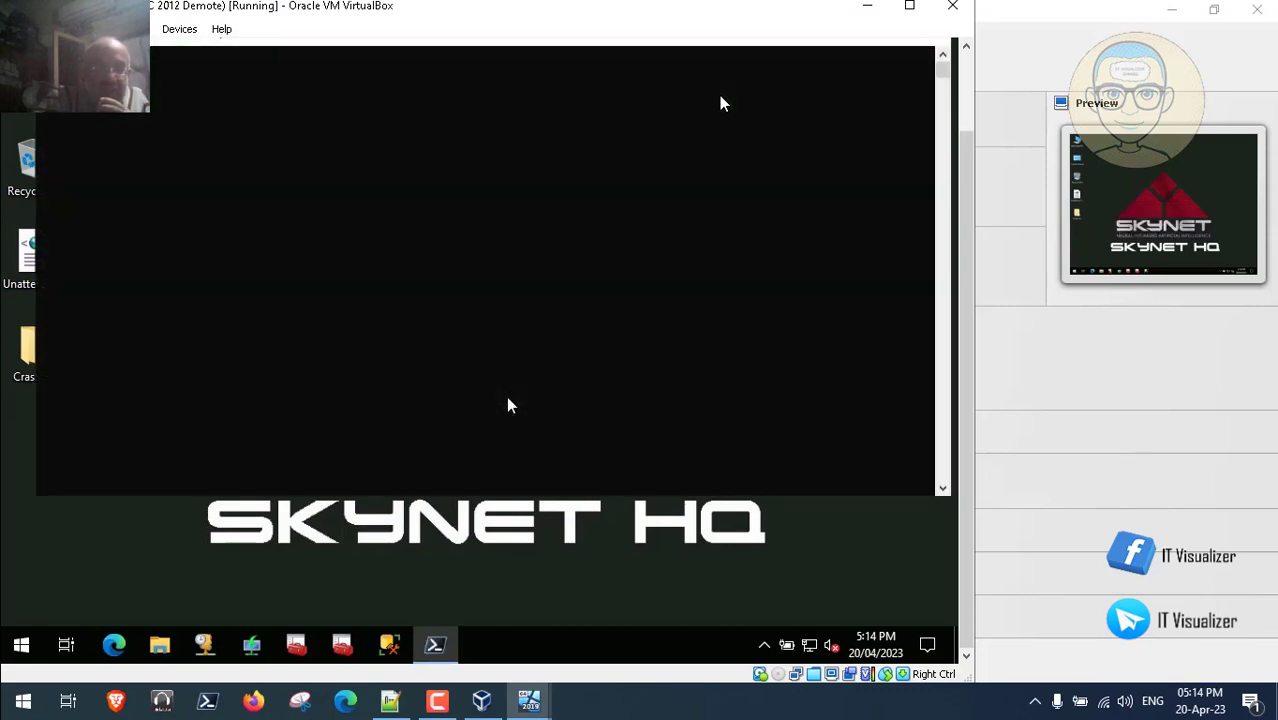
- Launch Windows Administrative Tools from the guest's Start menu
left_click_drag(966, 405, 968, 322)
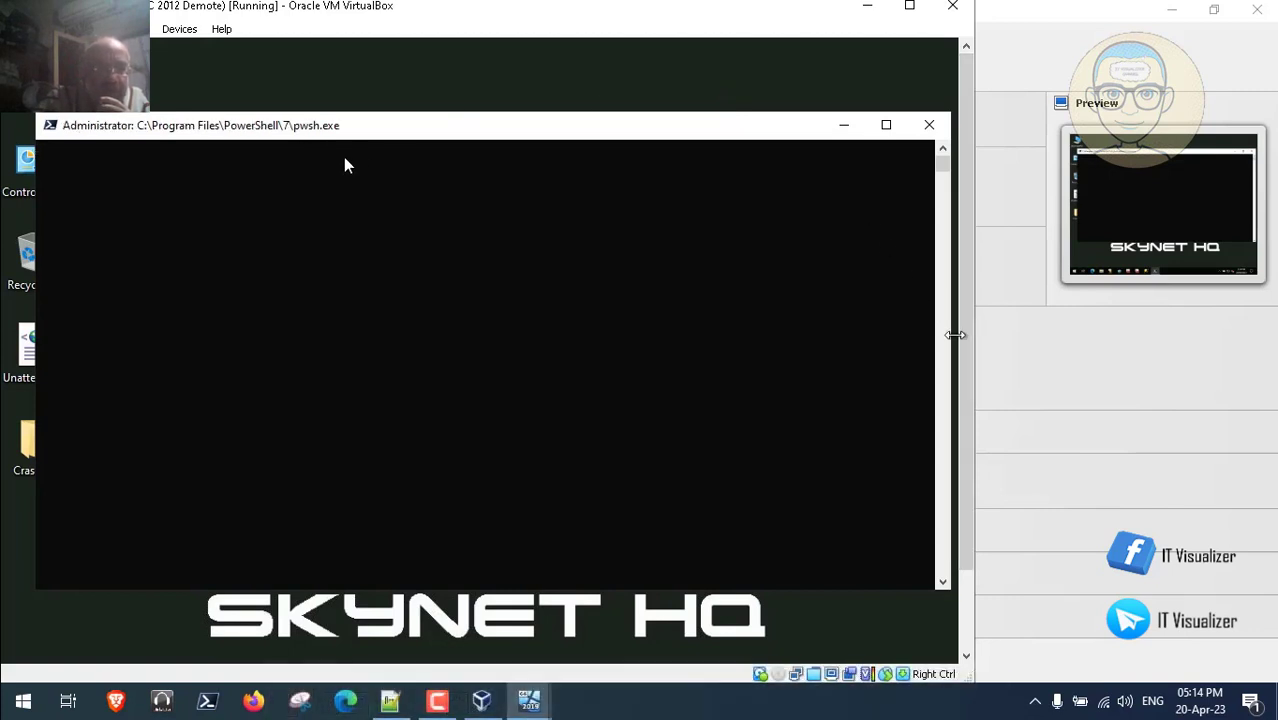
left_click_drag(967, 354, 967, 441)
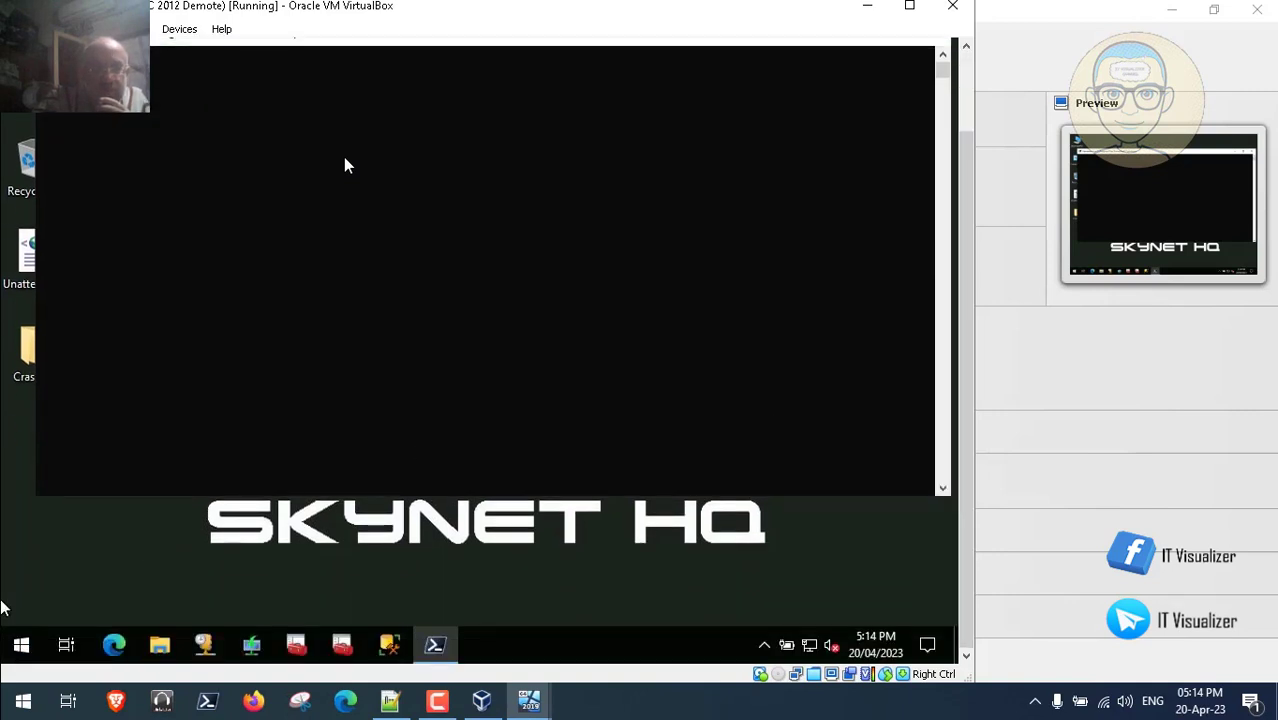
left_click(20, 648)
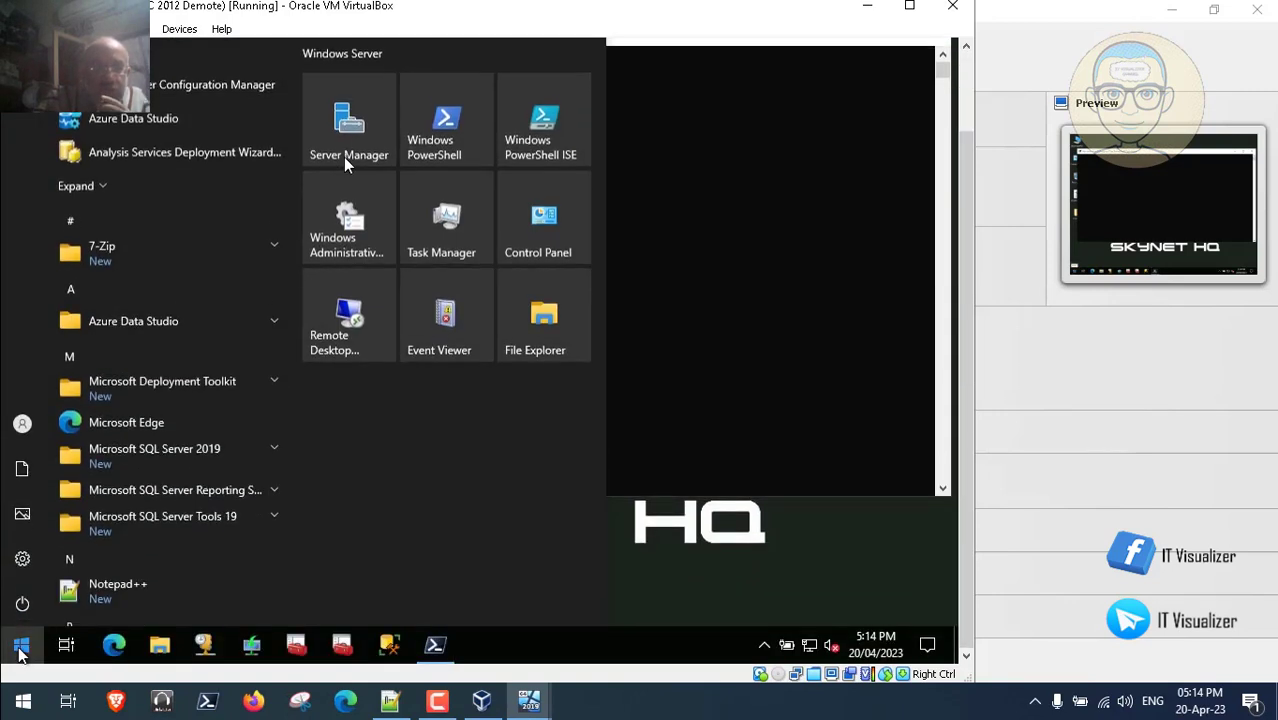
left_click(360, 227)
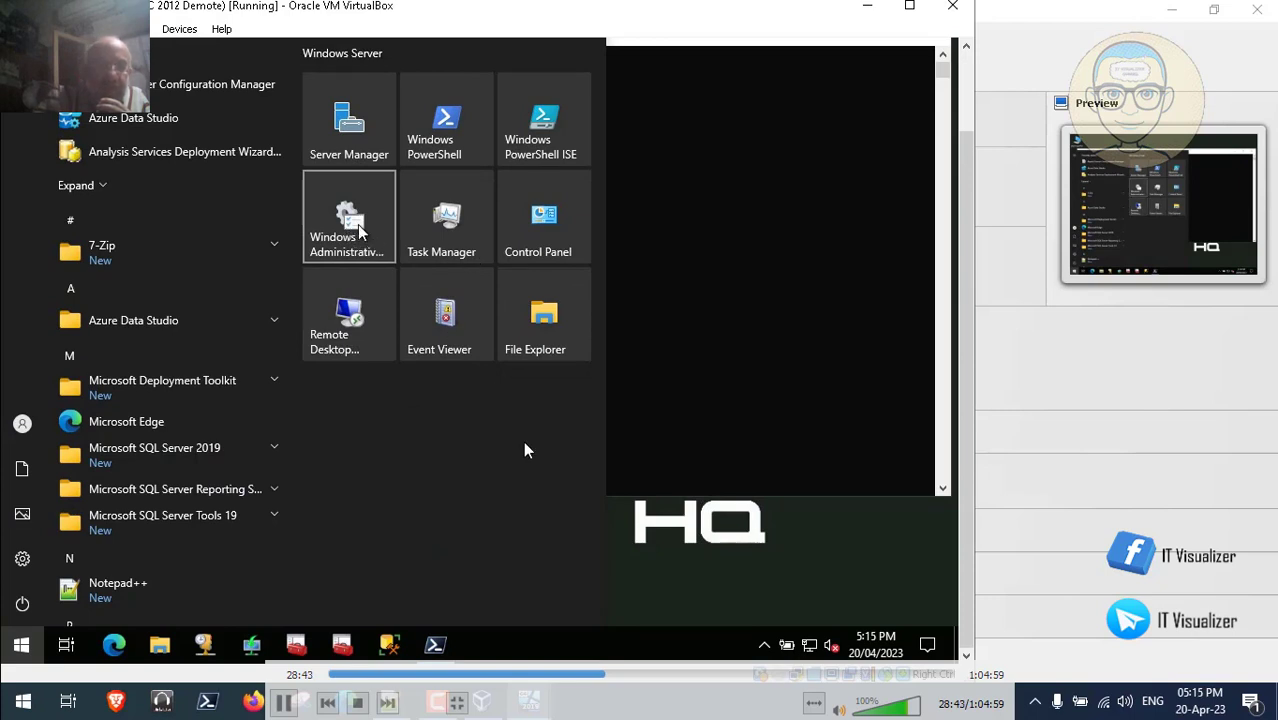
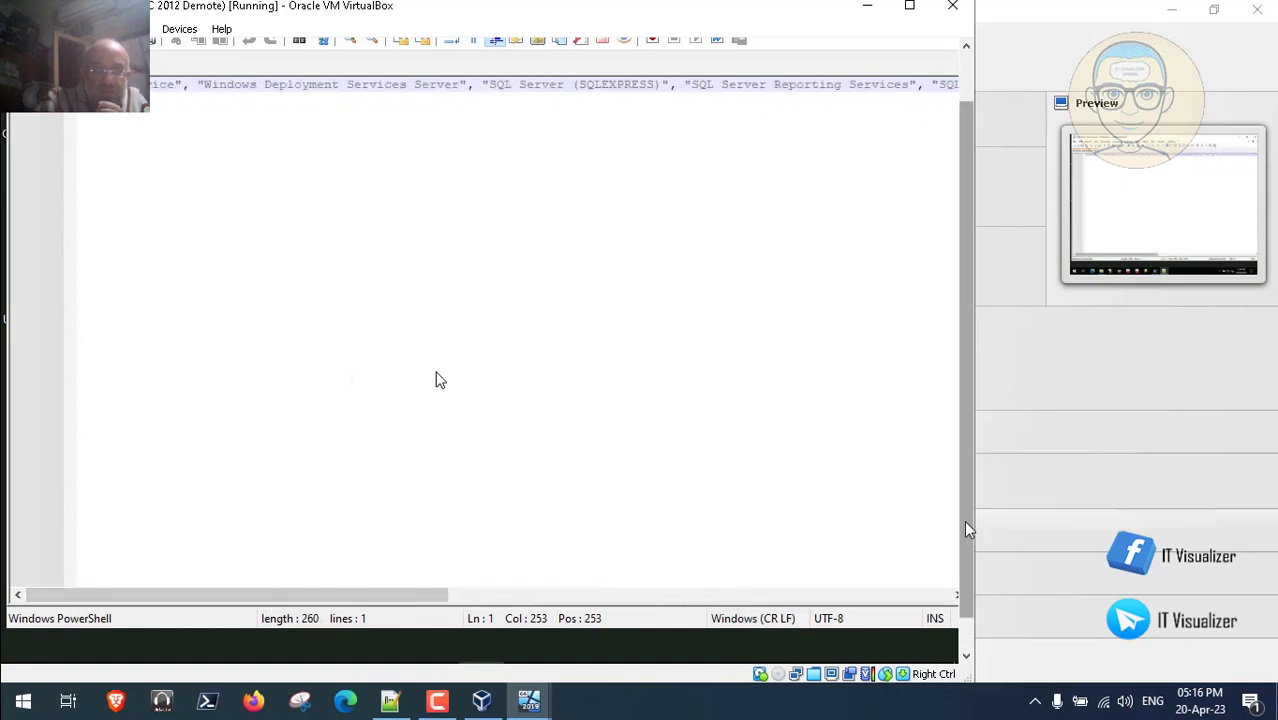
- Open the Data (D:) drive, then close it and the Check_Services.ps1 editor to show the desktop
left_click_drag(963, 520, 960, 558)
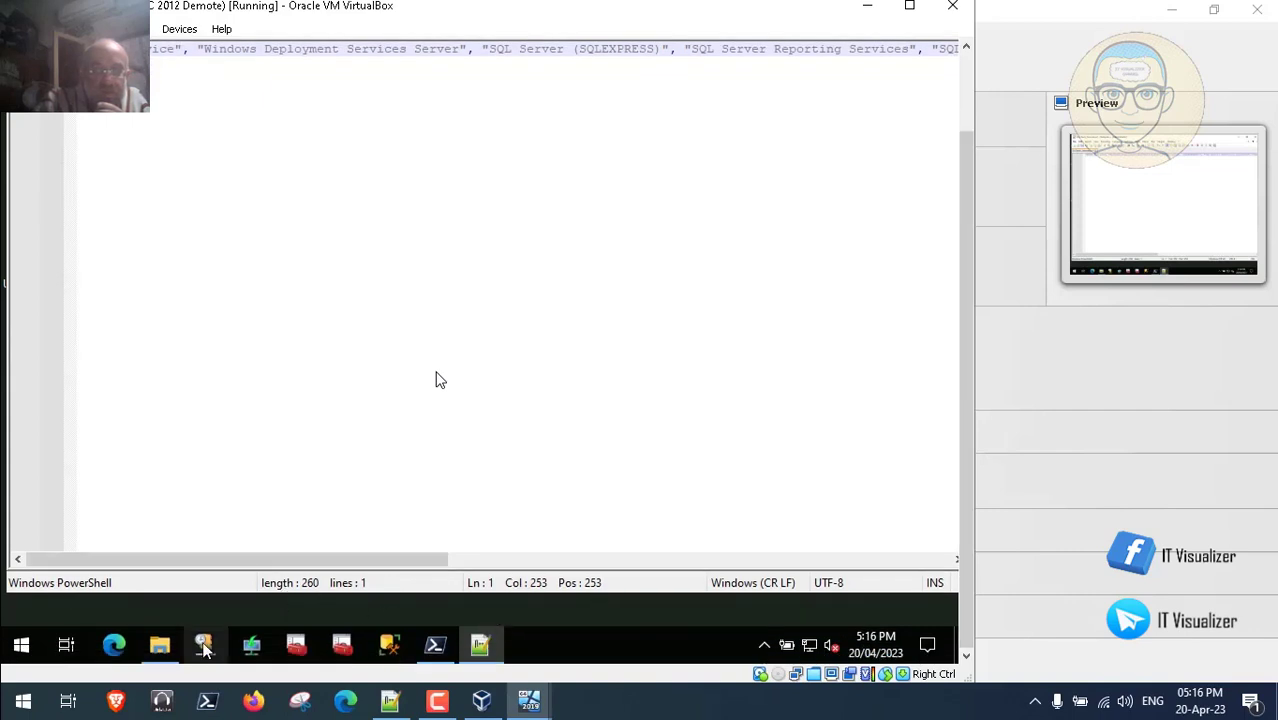
left_click(159, 645)
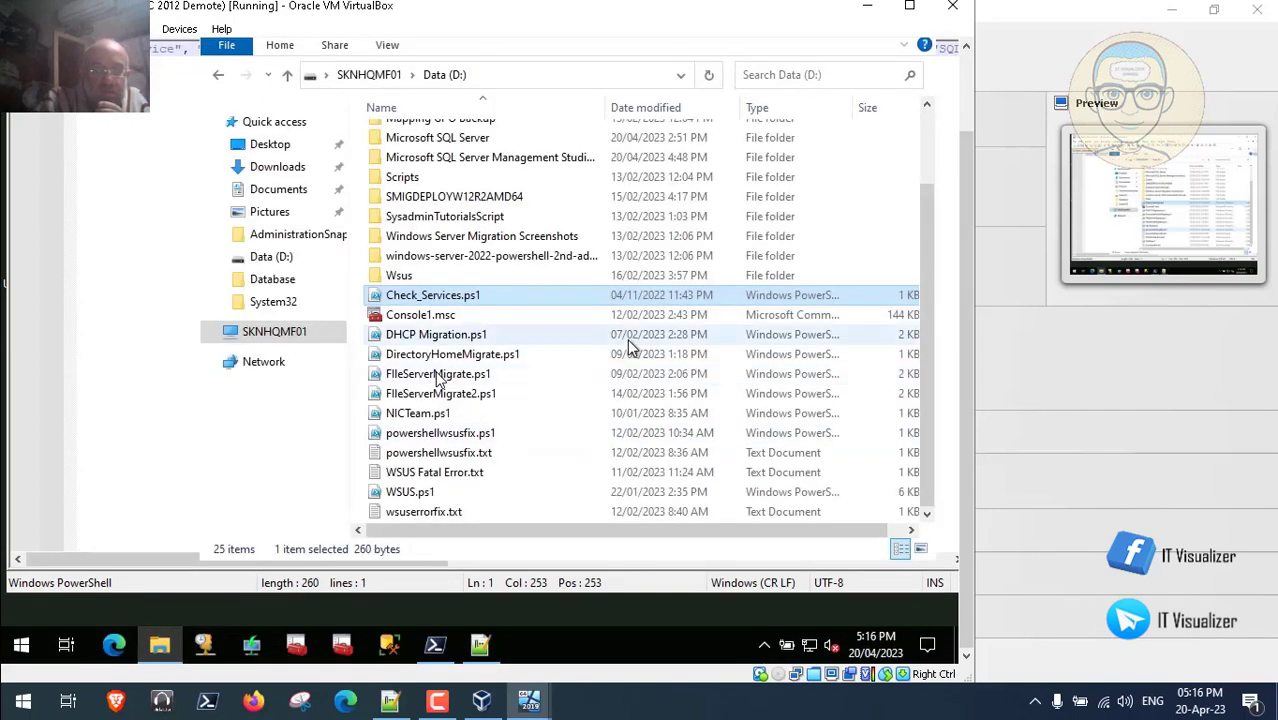
left_click_drag(969, 408, 920, 138)
left_click(913, 118)
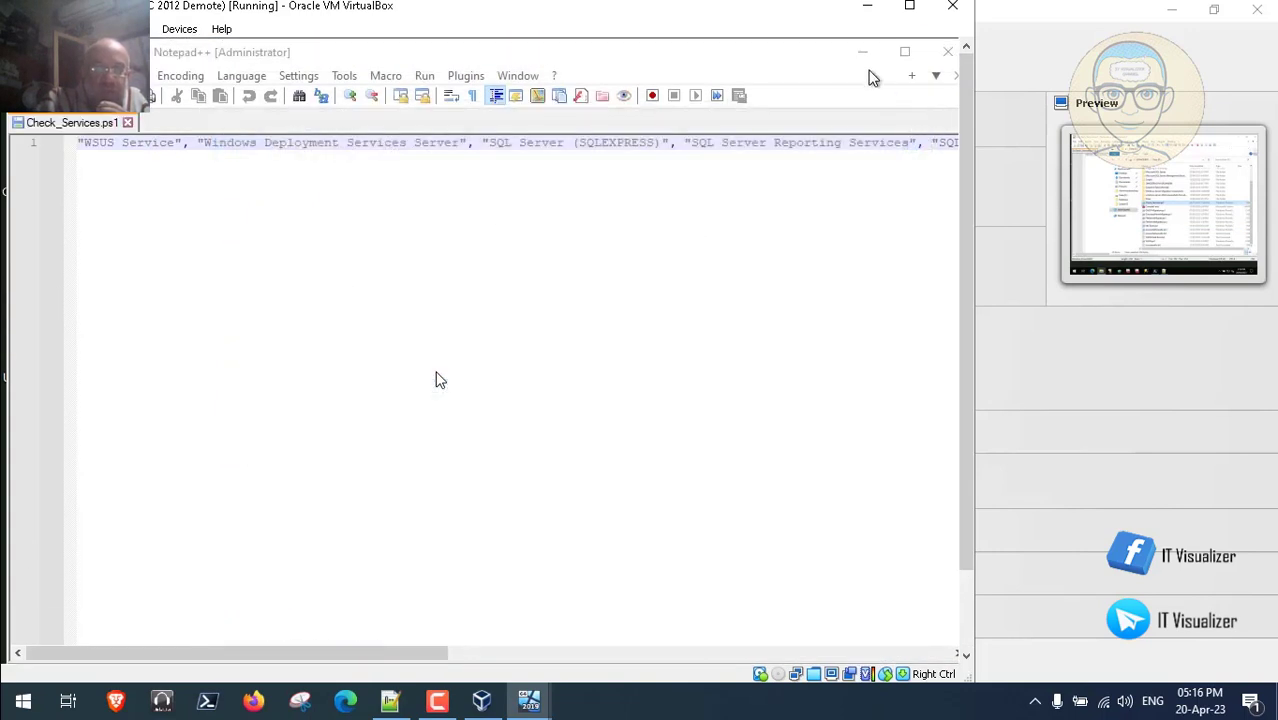
left_click(864, 55)
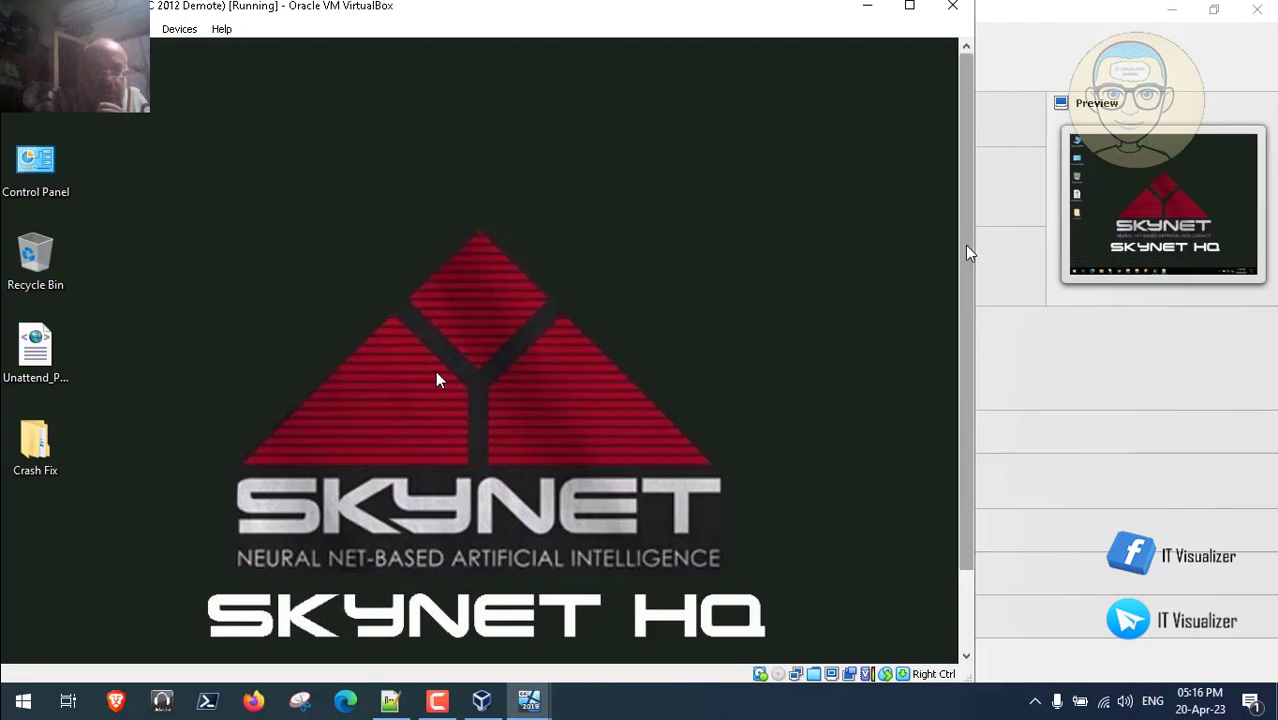
left_click_drag(965, 250, 951, 423)
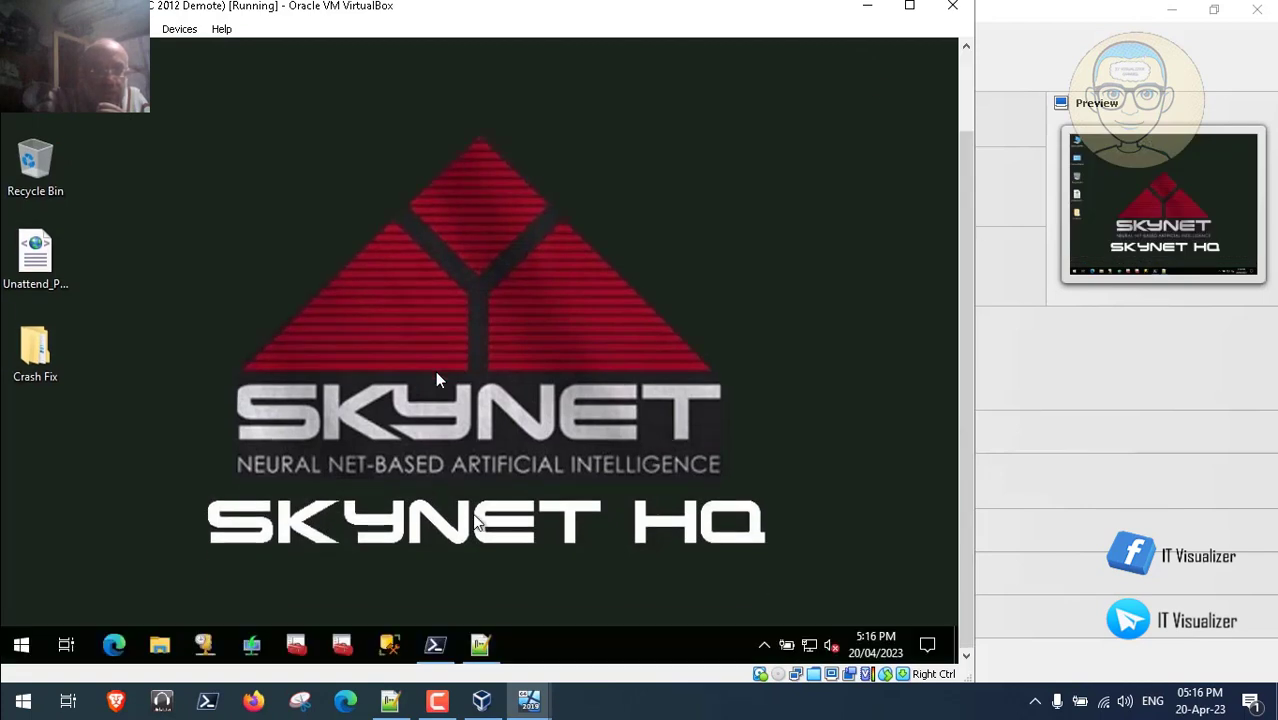
left_click(22, 645)
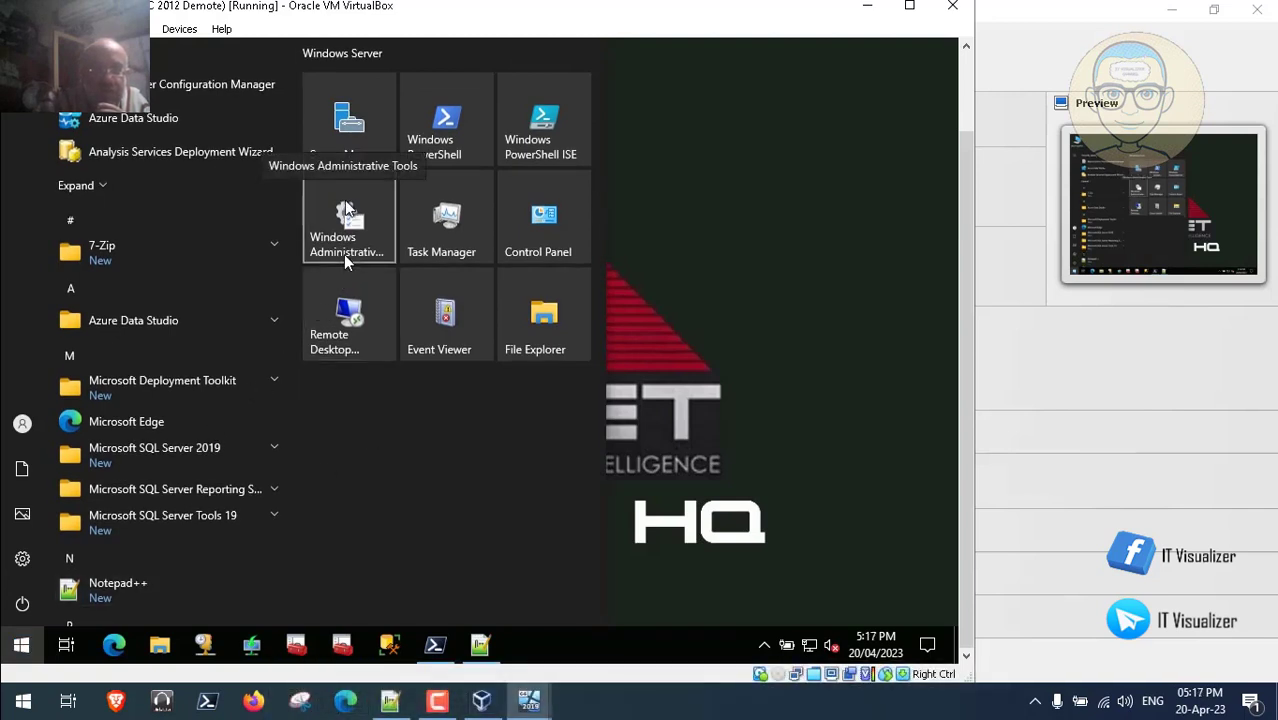
left_click(345, 258)
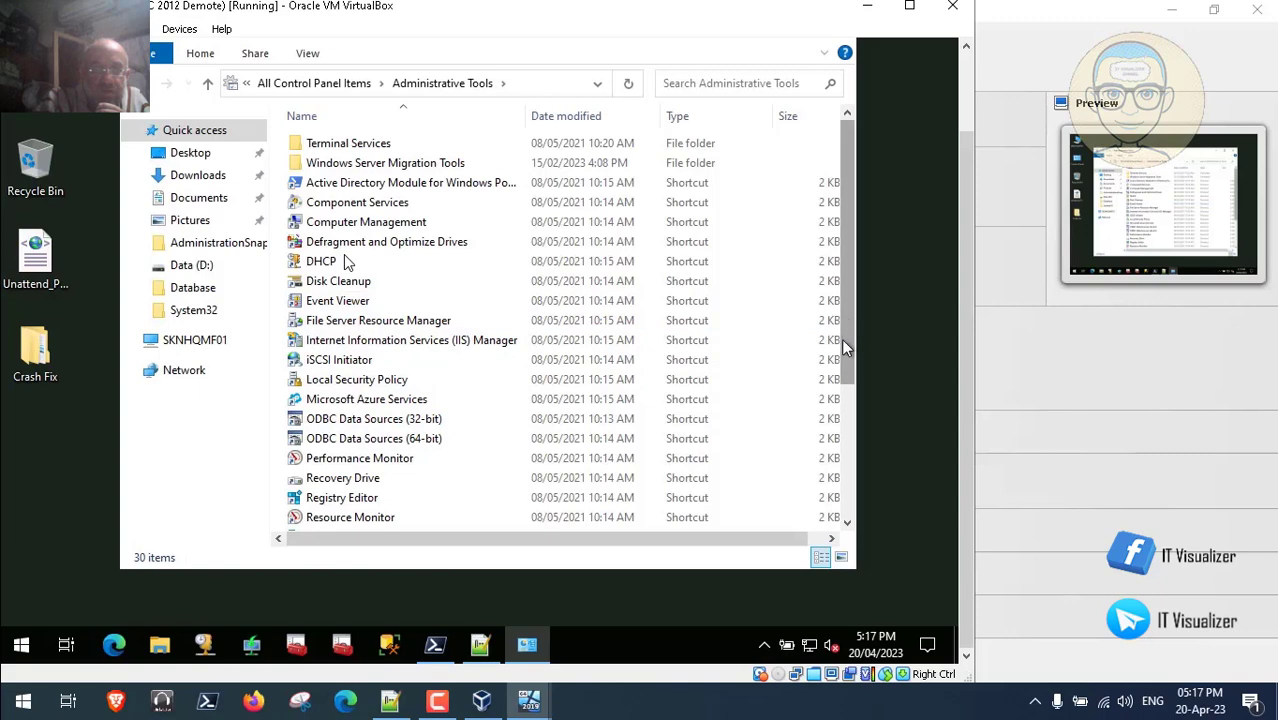
scroll(842, 347, "down", 3)
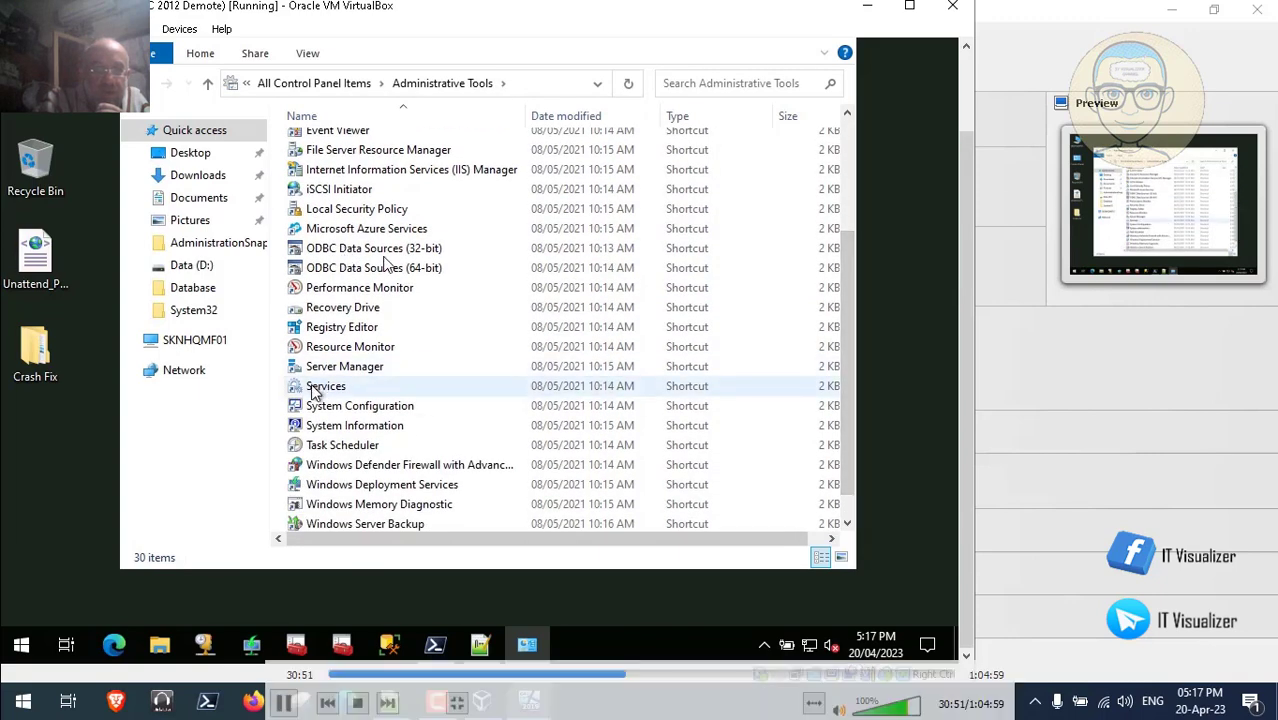
left_click(320, 386)
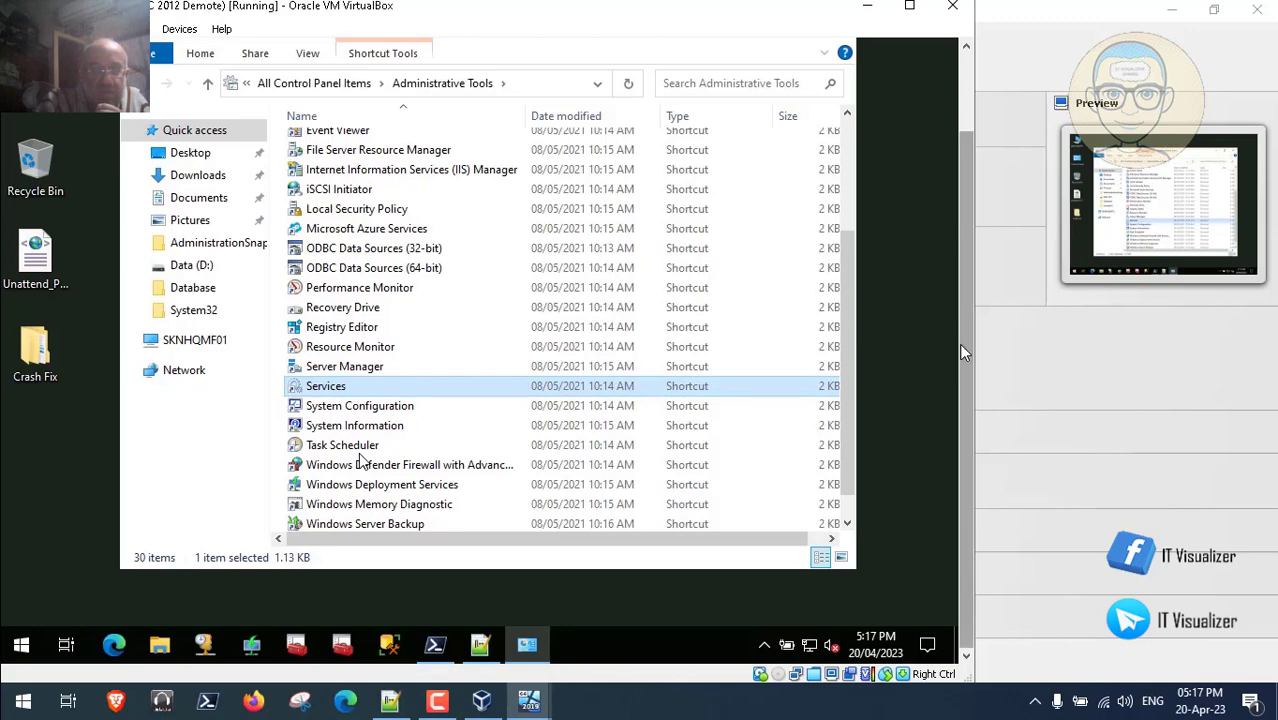
left_click_drag(961, 346, 966, 295)
left_click(838, 122)
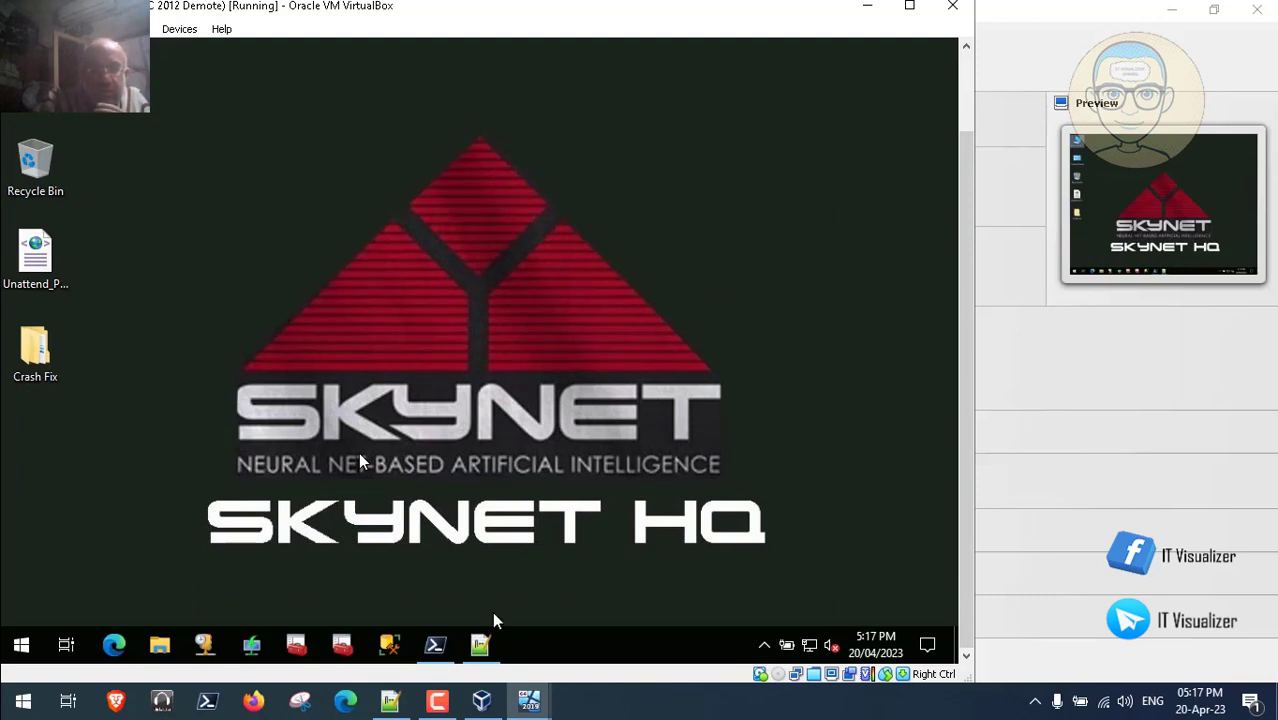
left_click(437, 701)
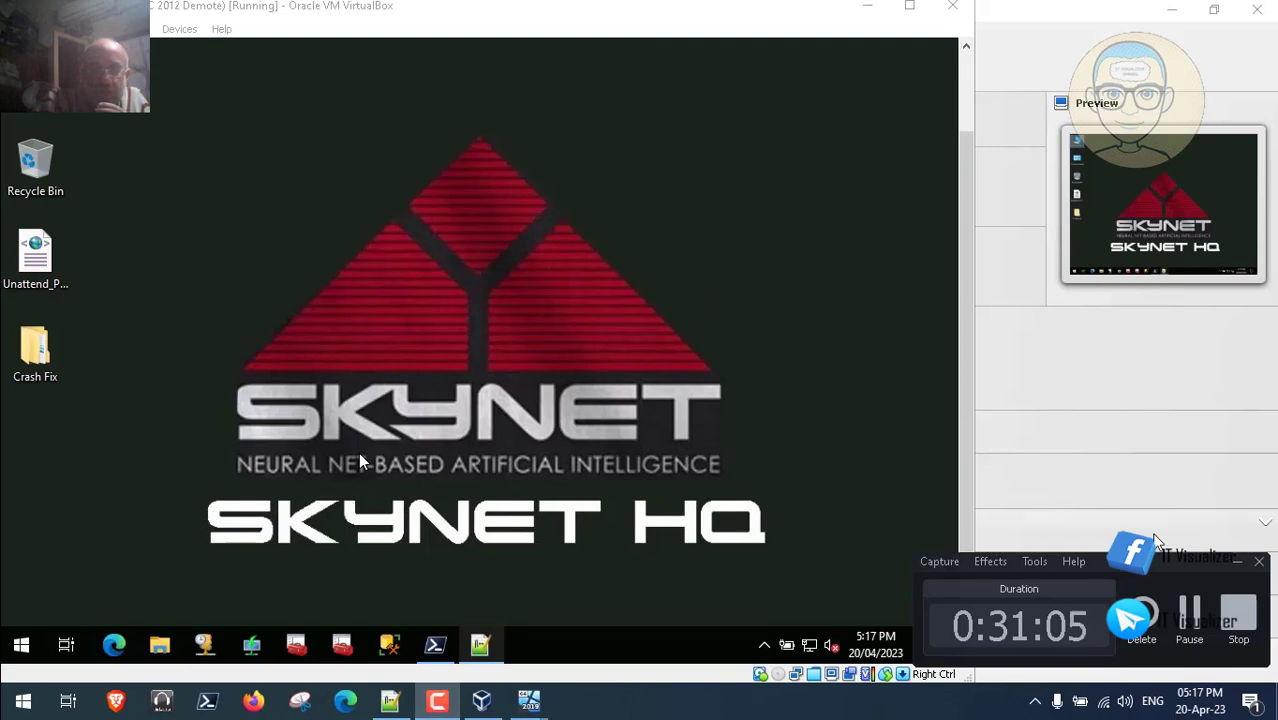
- Insert "Windows Internal Database", at the start of the script's quoted service list
left_click(1189, 612)
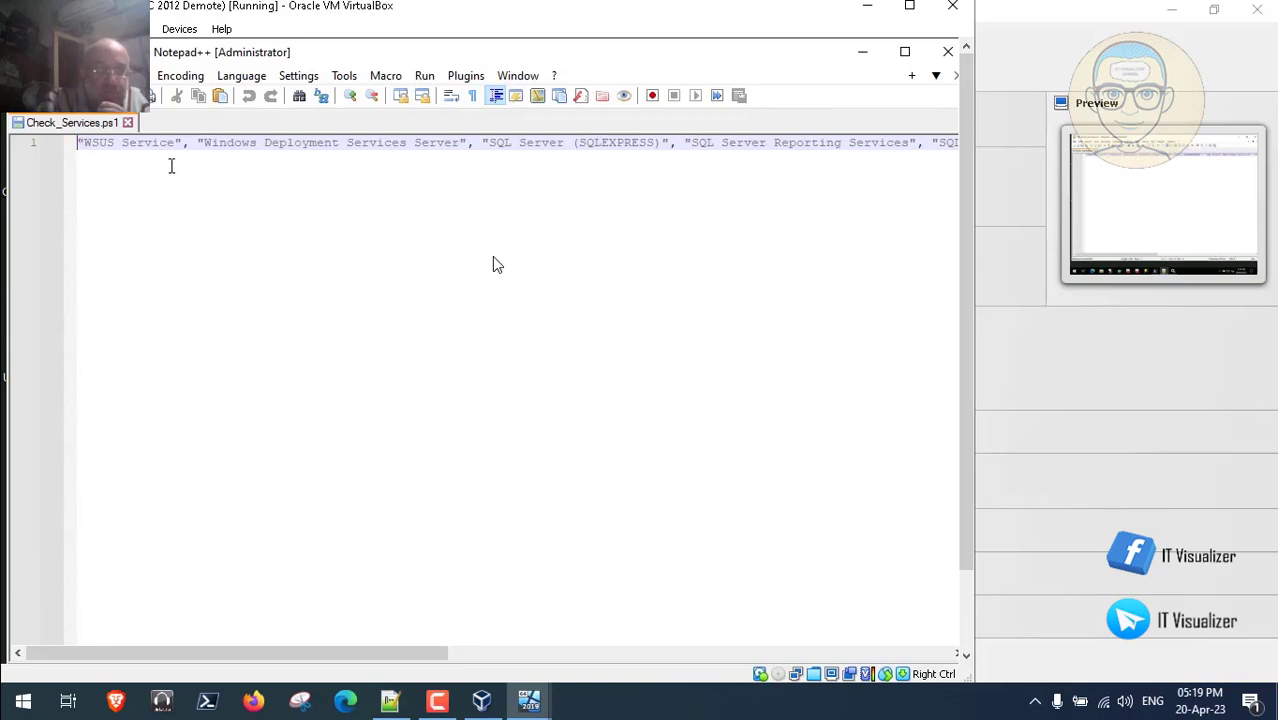
type("\"")
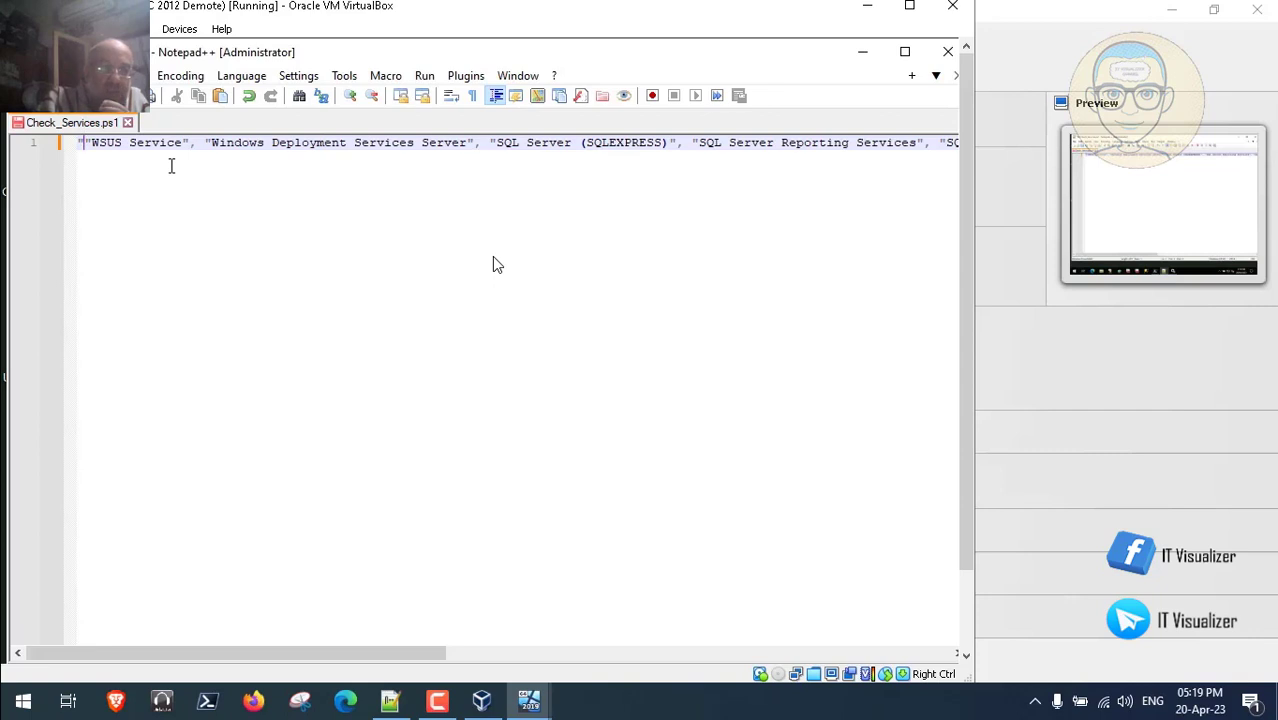
type("Windows Internal Database")
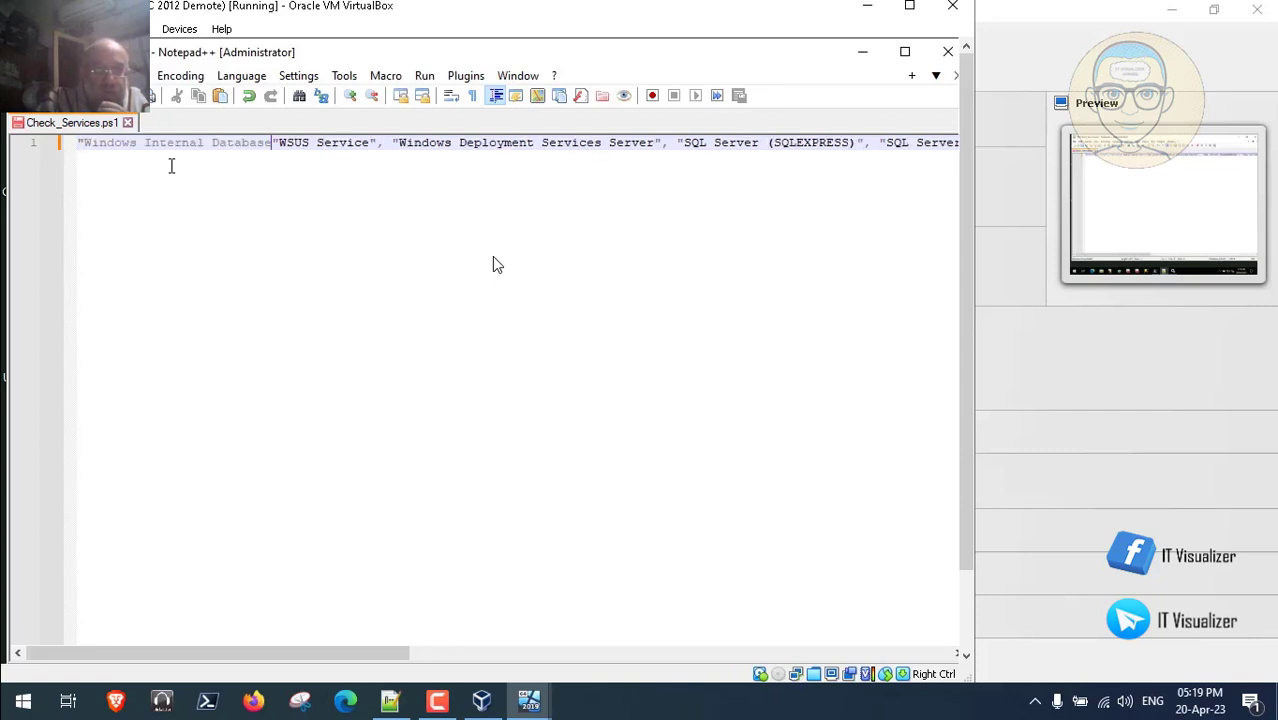
type("\"")
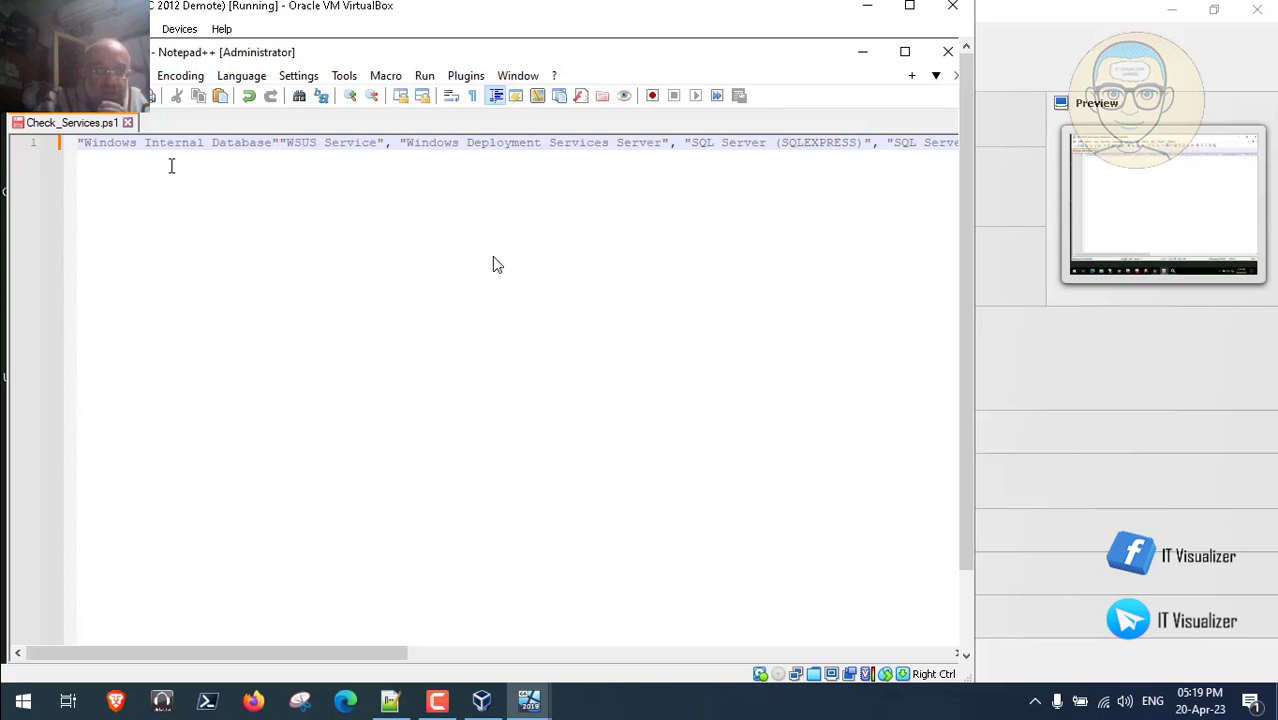
type(",")
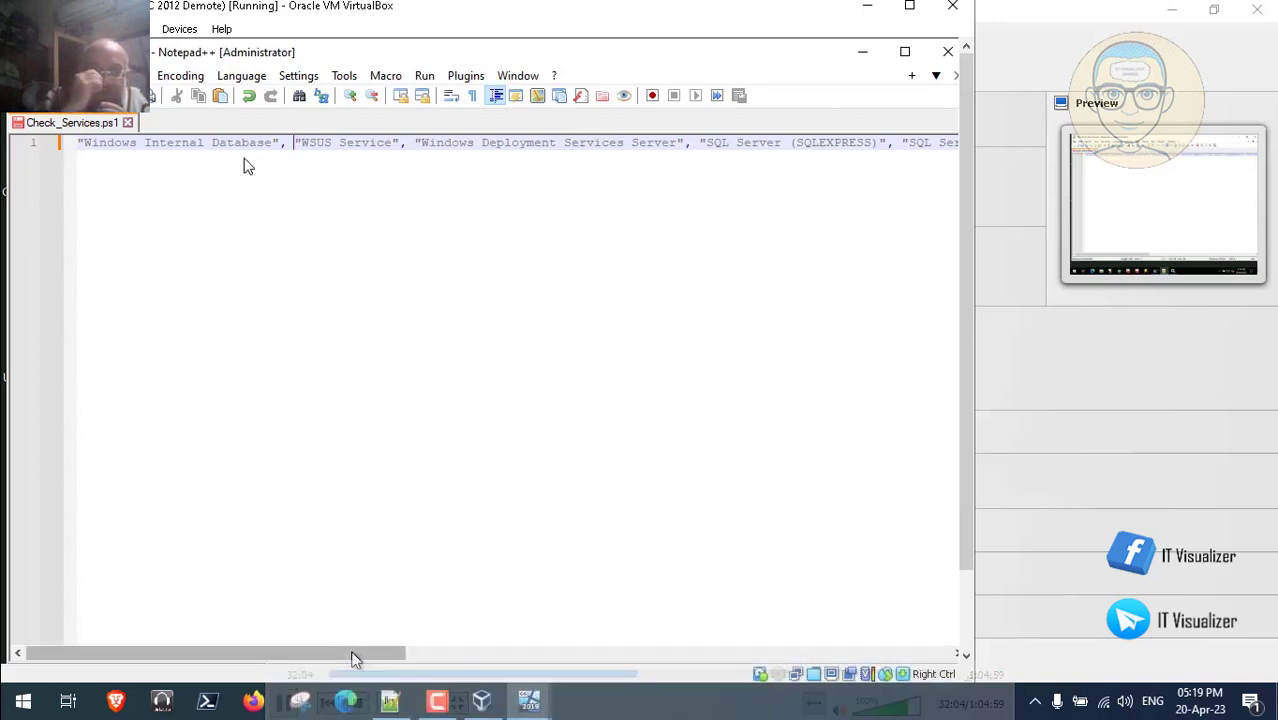
left_click_drag(418, 658, 322, 657)
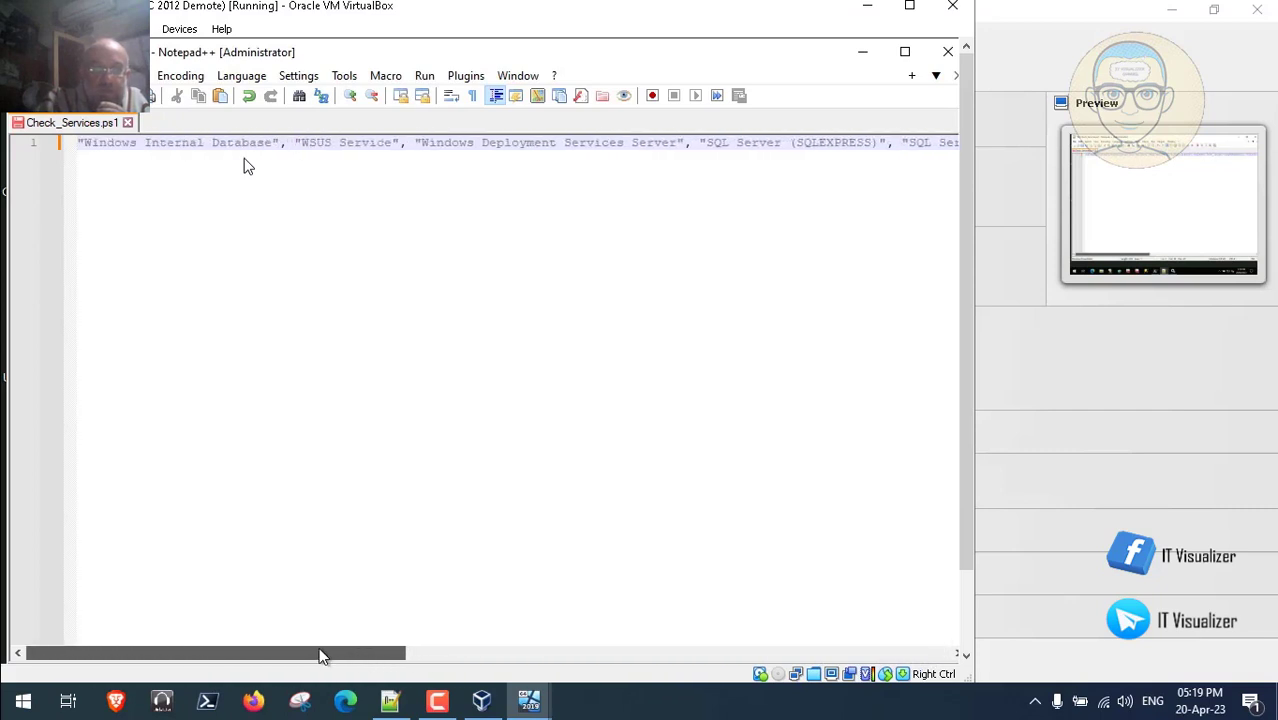
left_click_drag(970, 551, 968, 638)
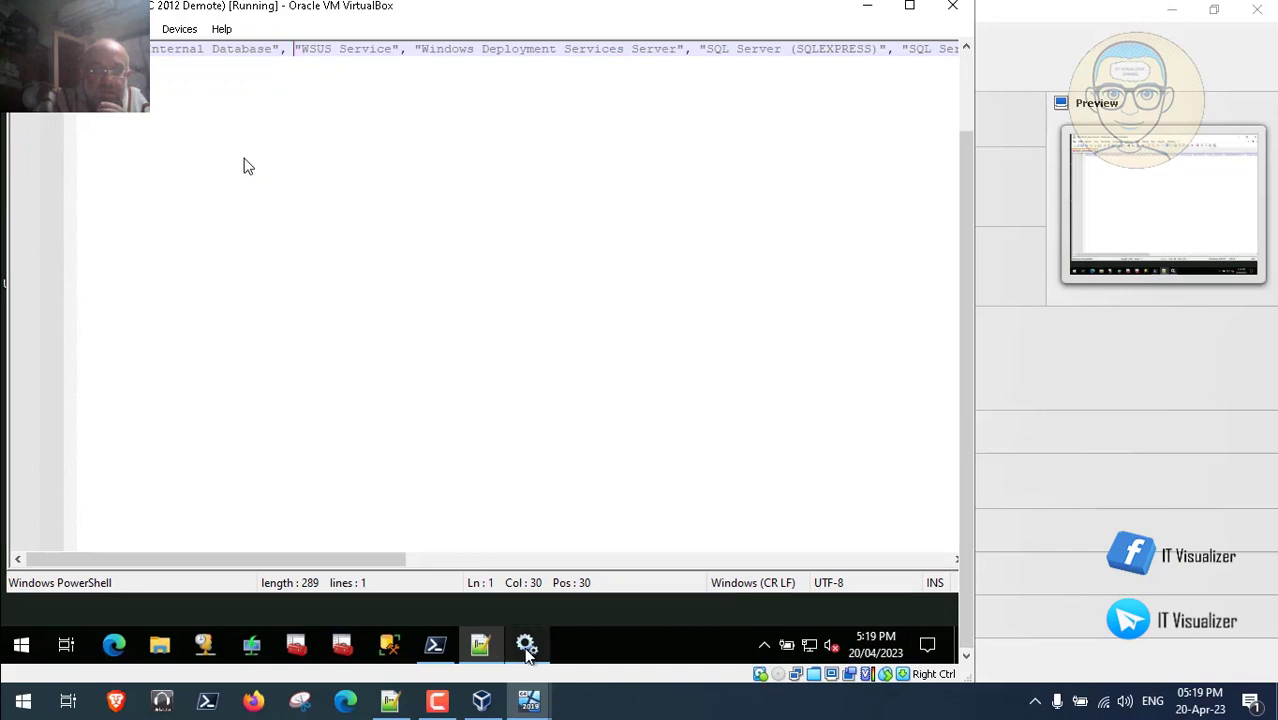
- In Services, review the SQL Server, Agent, Browser, CEIP and Reporting Services entries
left_click(527, 648)
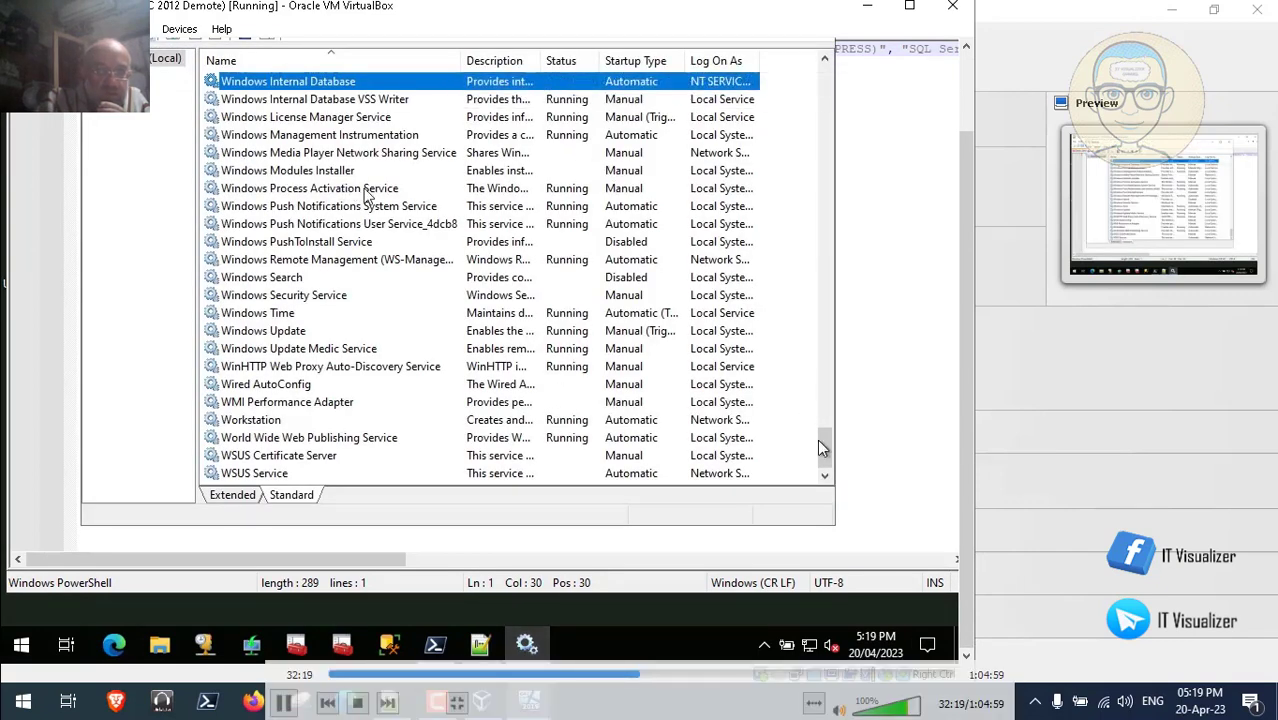
left_click_drag(822, 448, 822, 335)
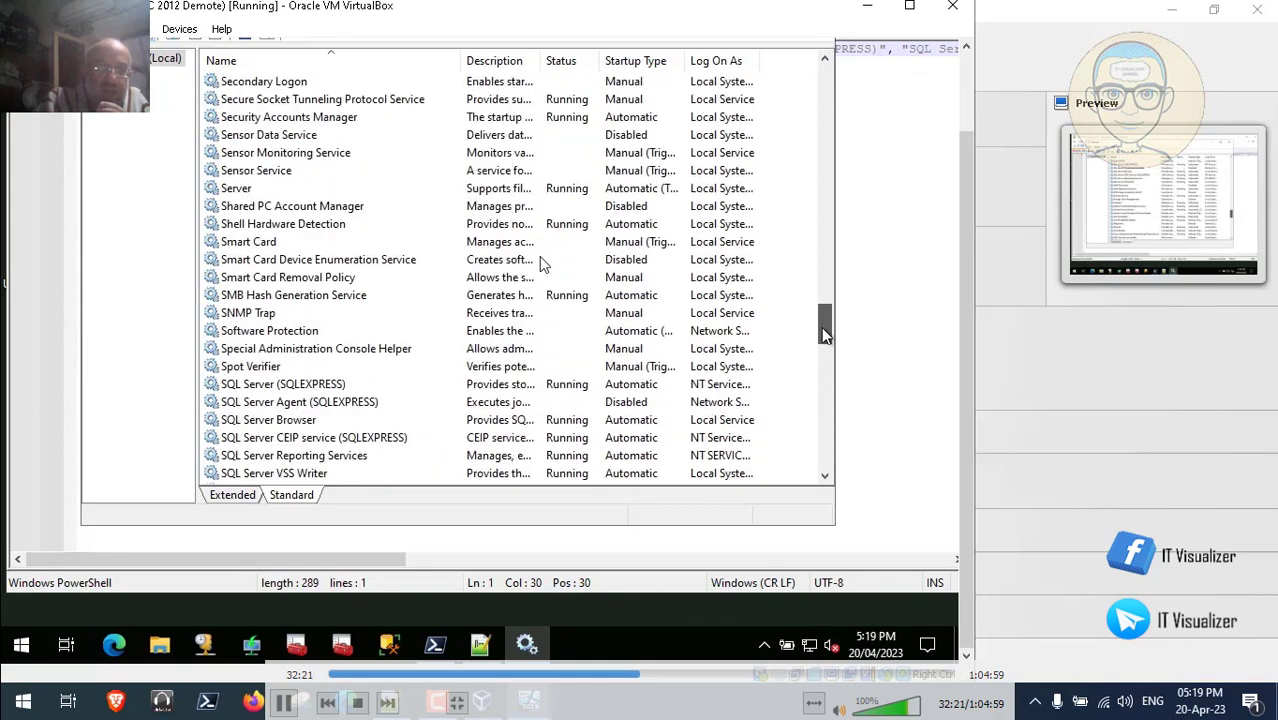
left_click(340, 390)
left_click(338, 402)
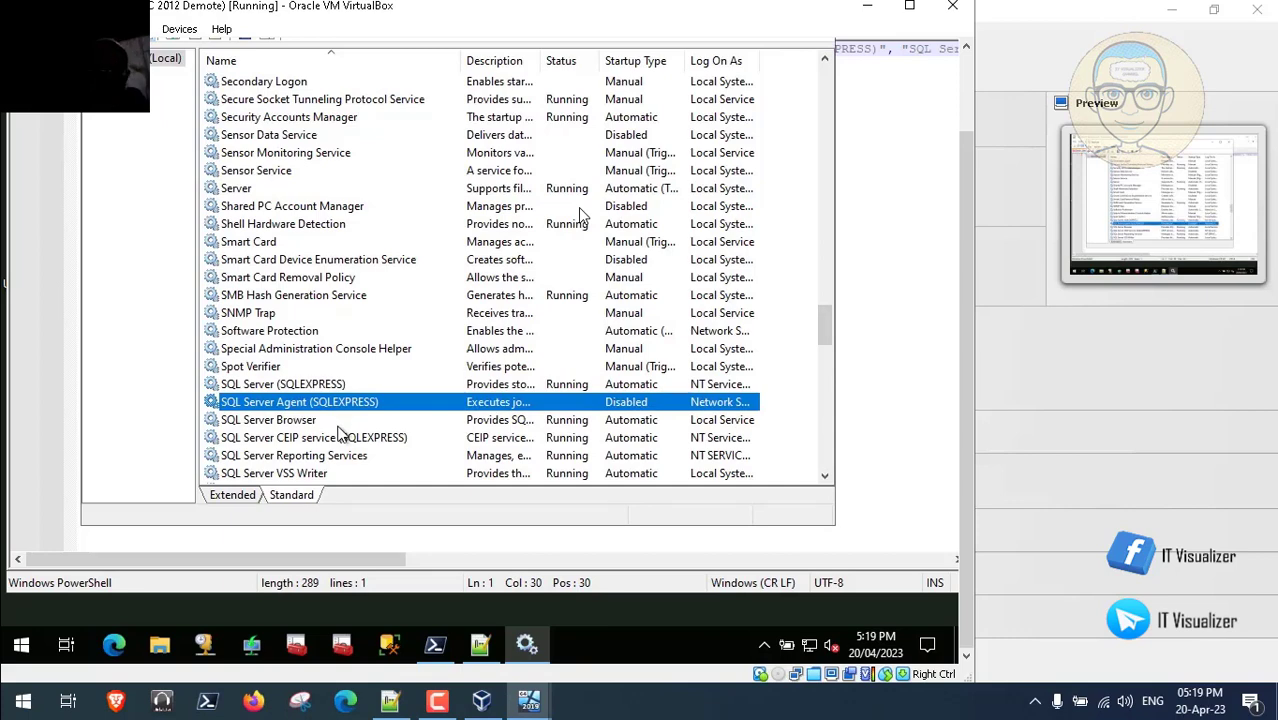
left_click(338, 423)
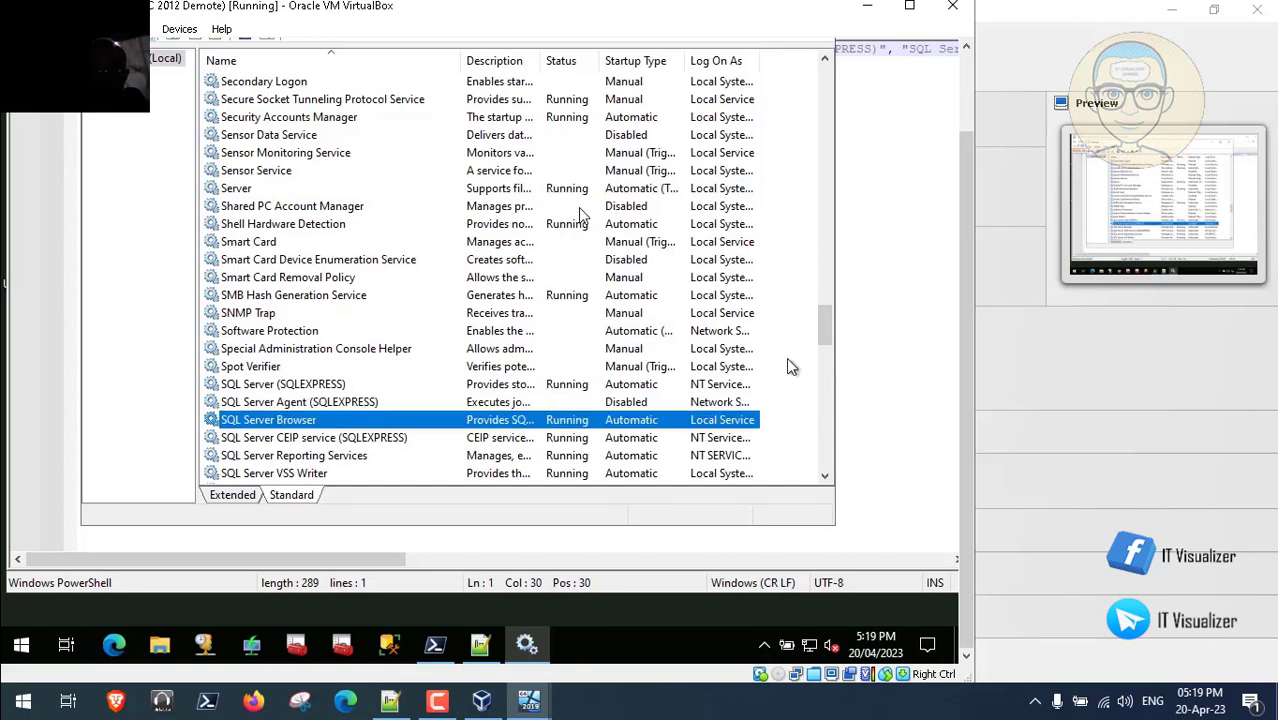
left_click(398, 440)
left_click(390, 456)
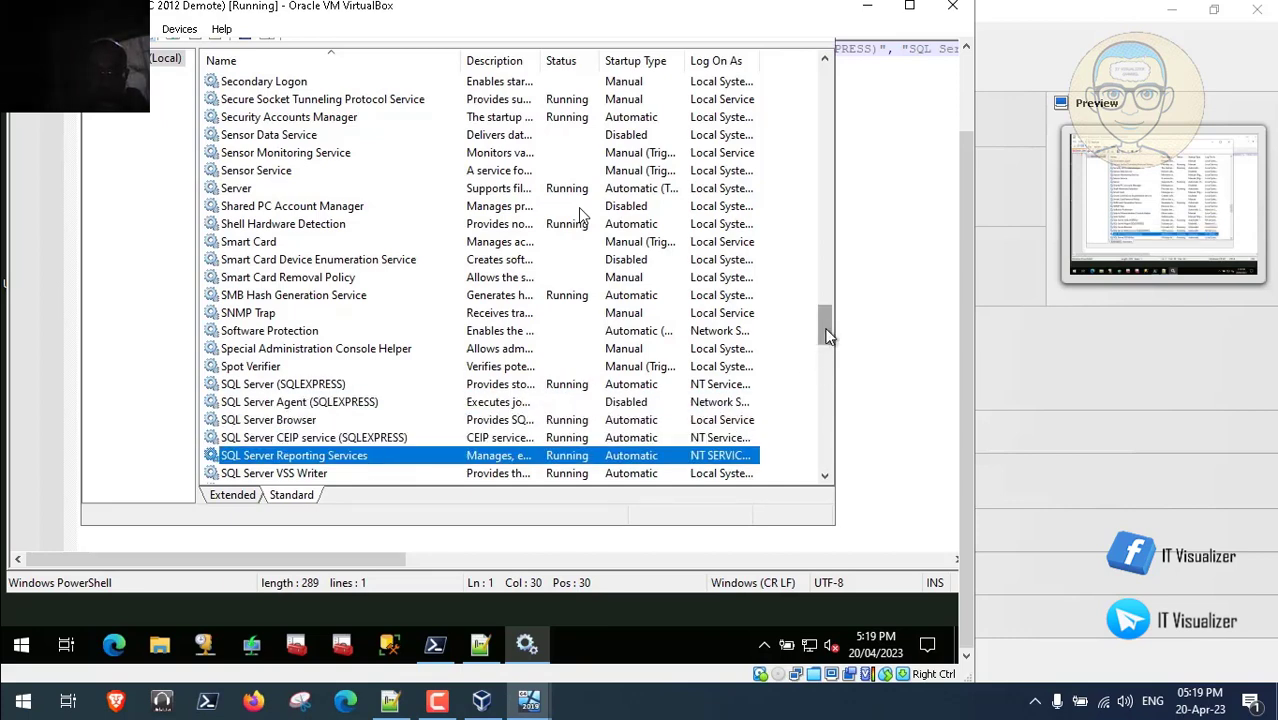
- Find Windows Deployment Services Server in the list, then close Services
left_click_drag(825, 328, 834, 104)
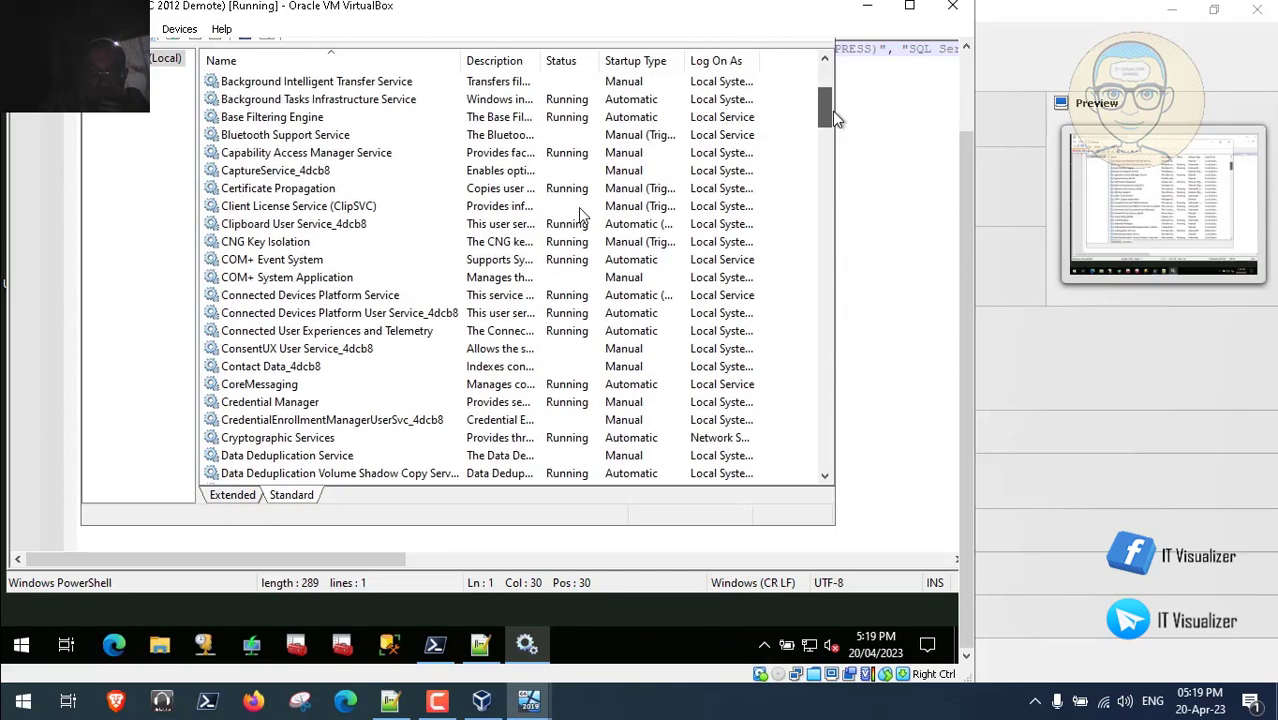
left_click(366, 226)
key("w")
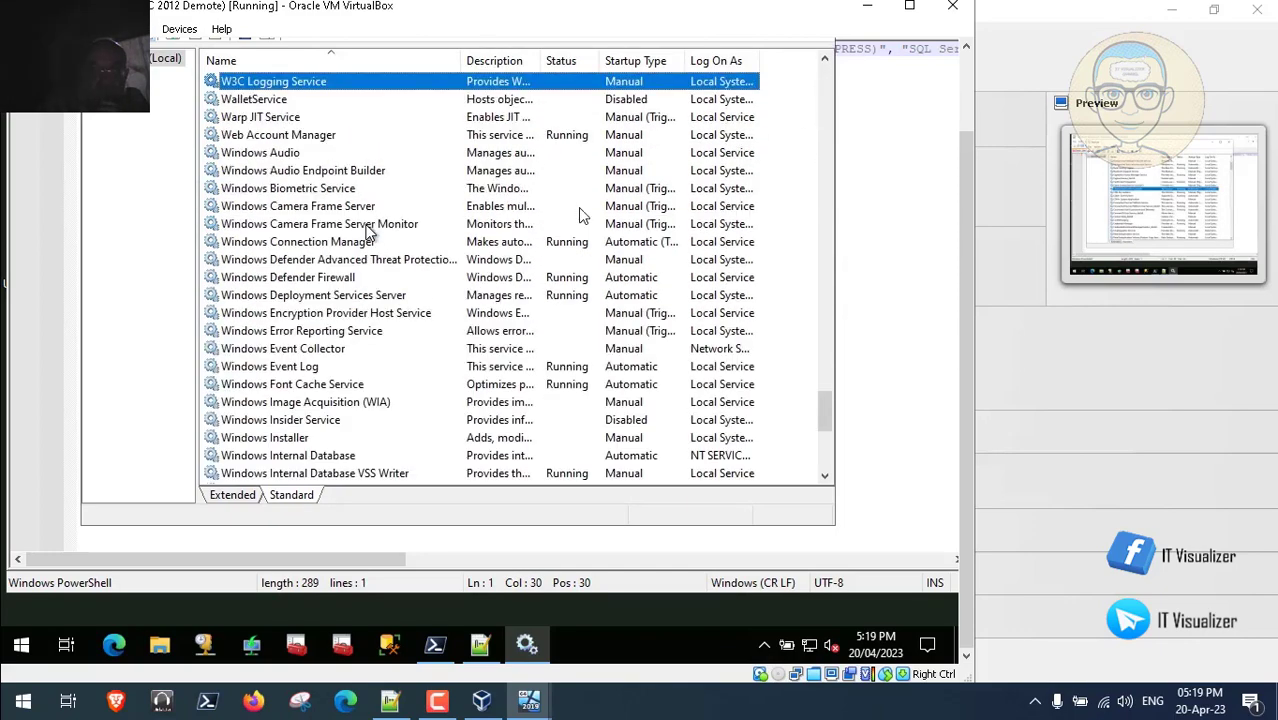
left_click(352, 296)
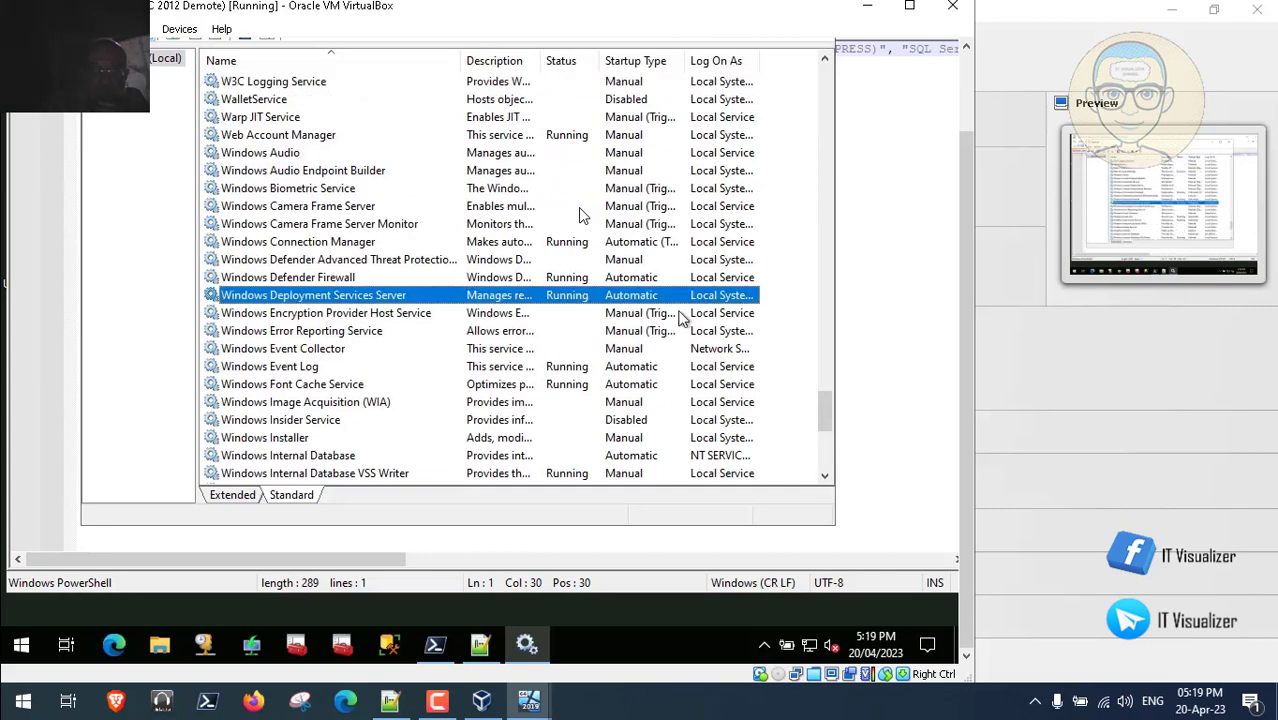
scroll(968, 360, "up", 3)
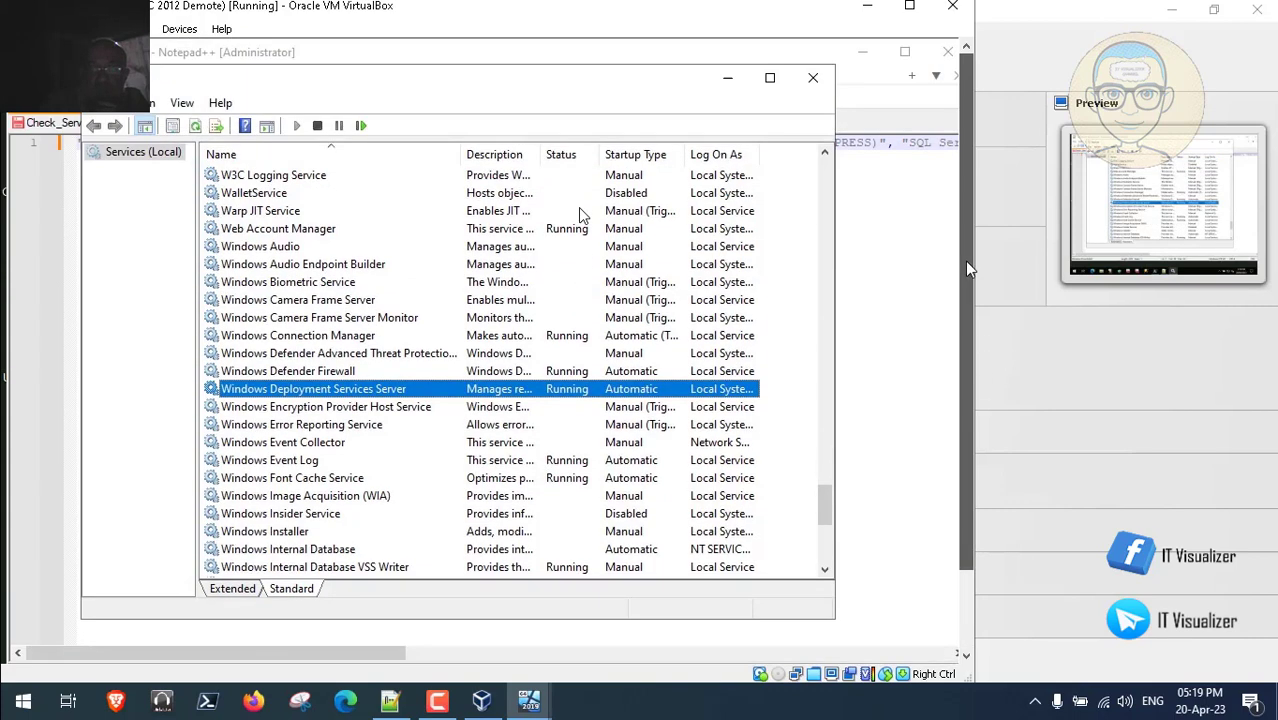
left_click(818, 88)
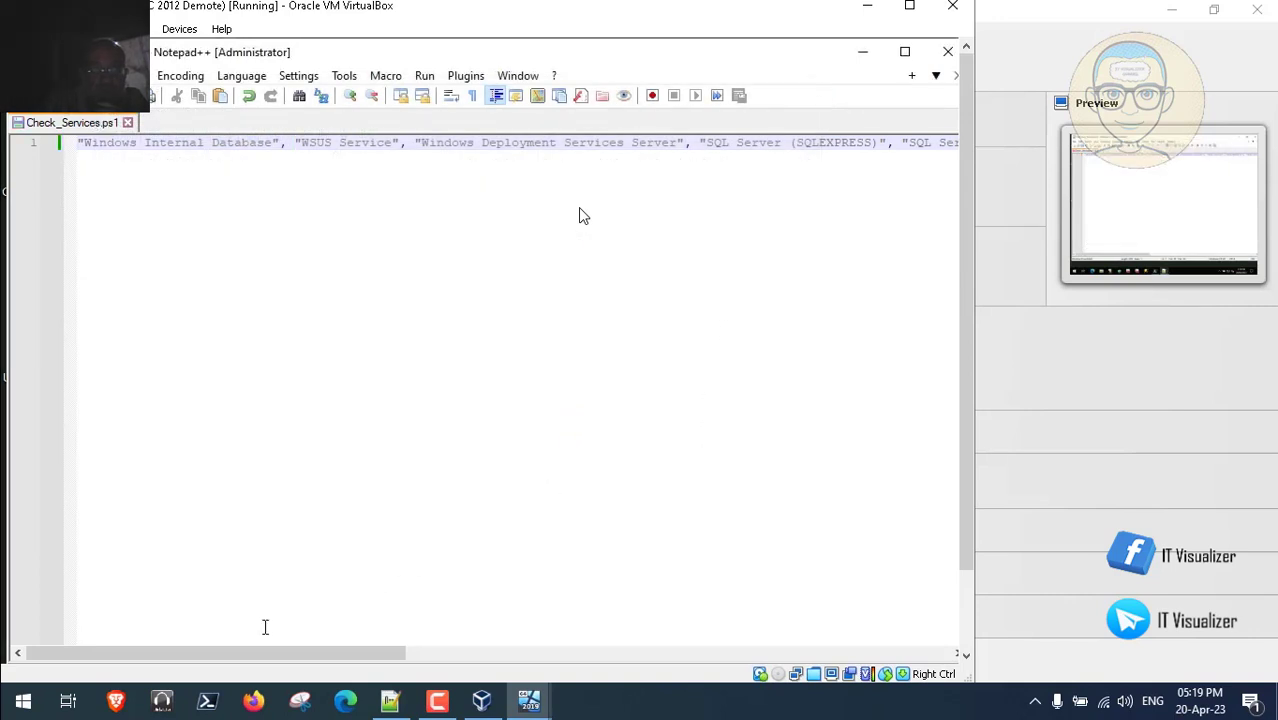
- Close the Check_Services.ps1 editor and bring the PowerShell window back
left_click_drag(285, 653, 840, 663)
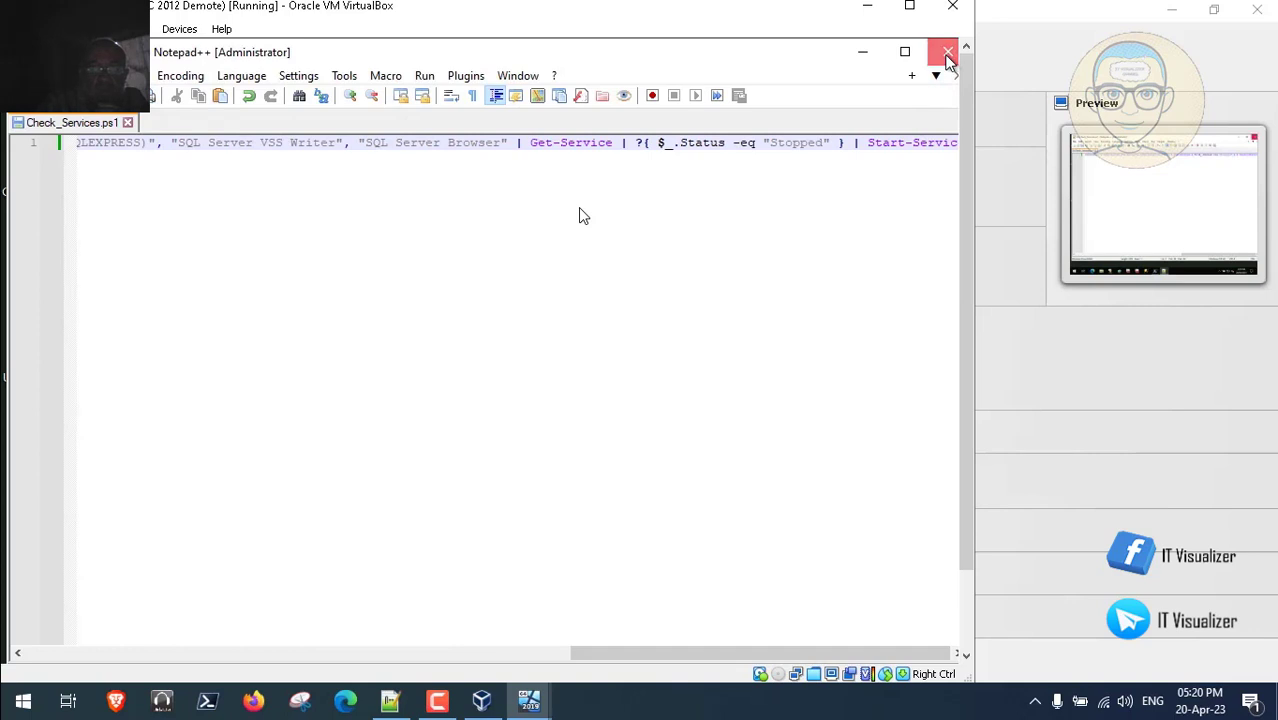
left_click(948, 52)
left_click_drag(962, 242, 807, 457)
left_click(436, 645)
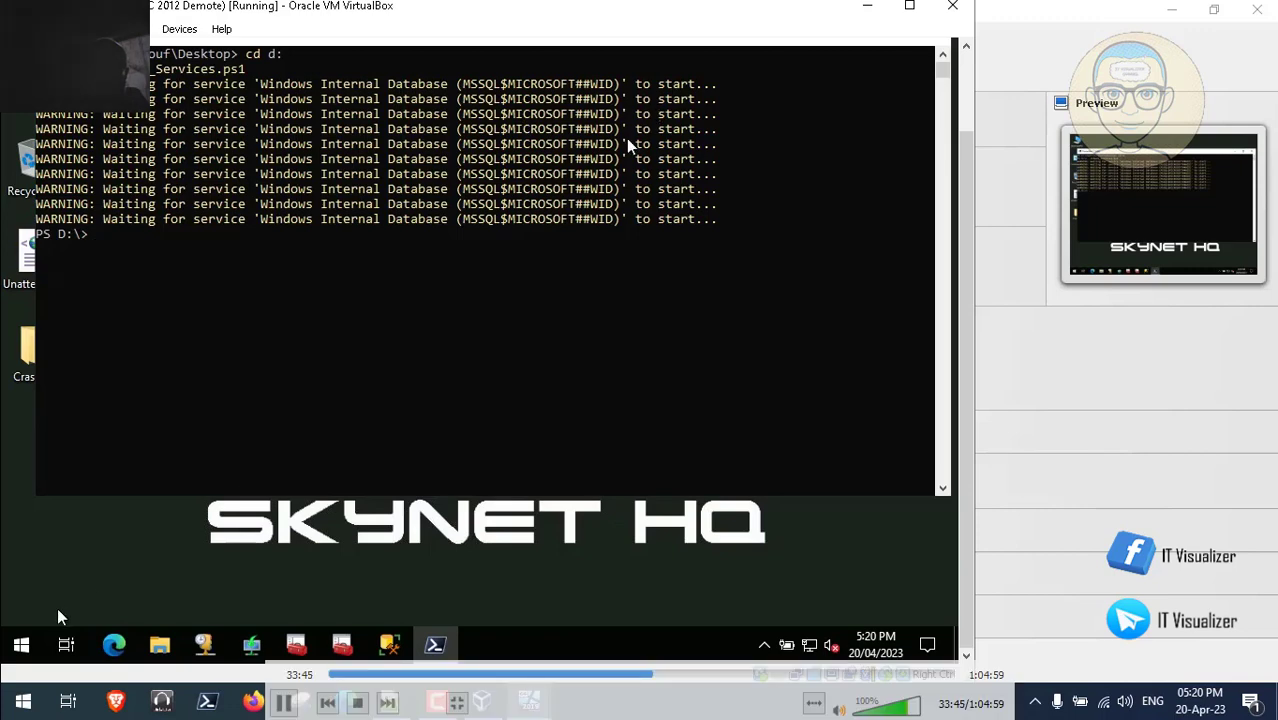
left_click(20, 645)
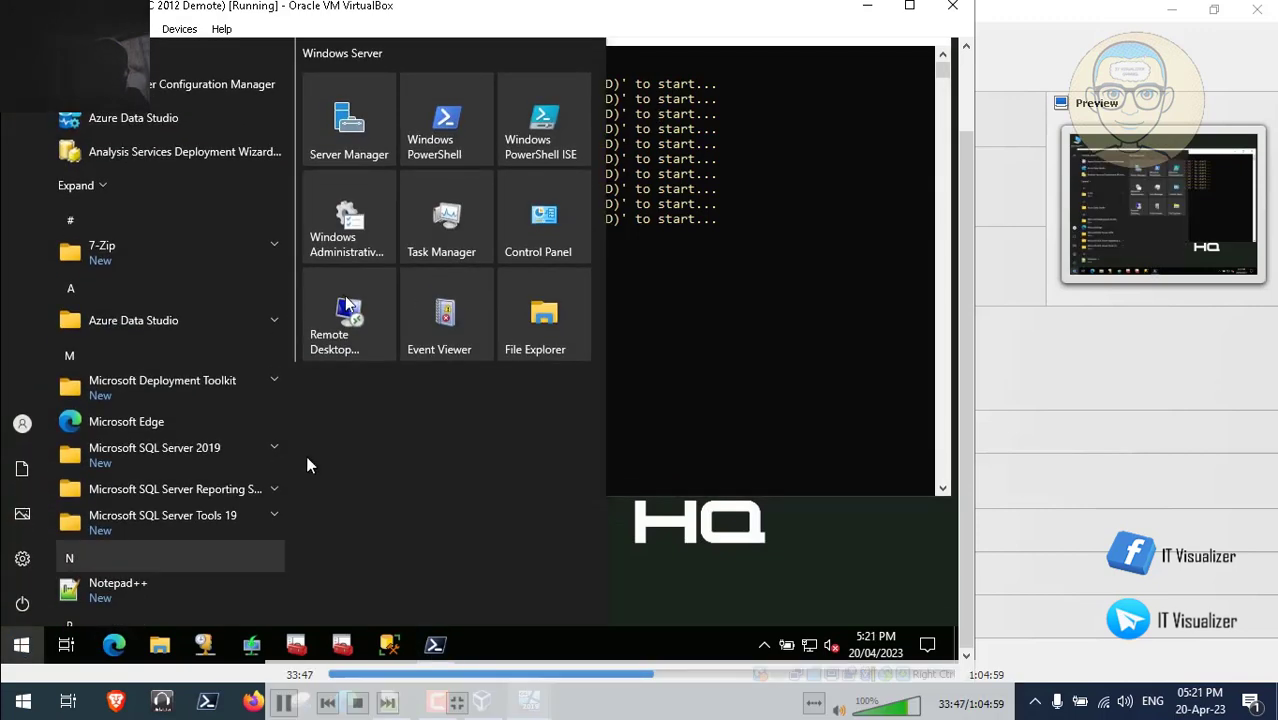
left_click(360, 222)
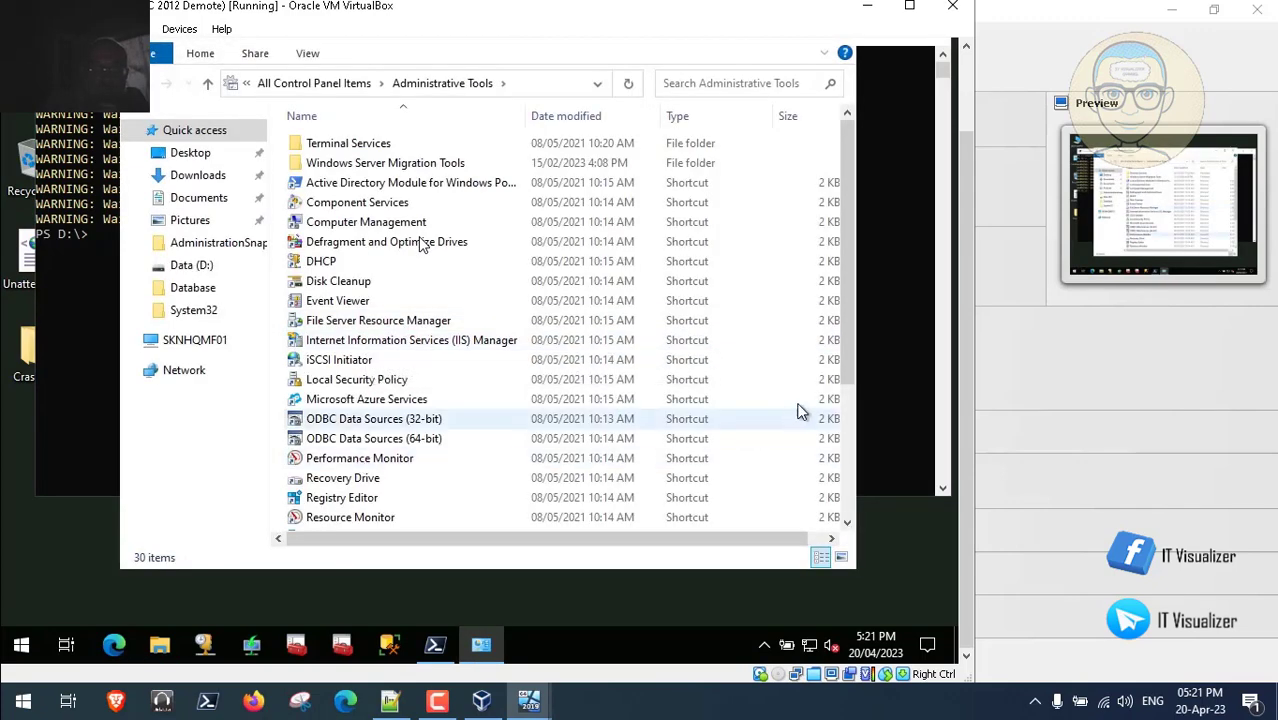
scroll(845, 418, "down", 2)
left_click_drag(845, 418, 838, 485)
left_click(324, 376)
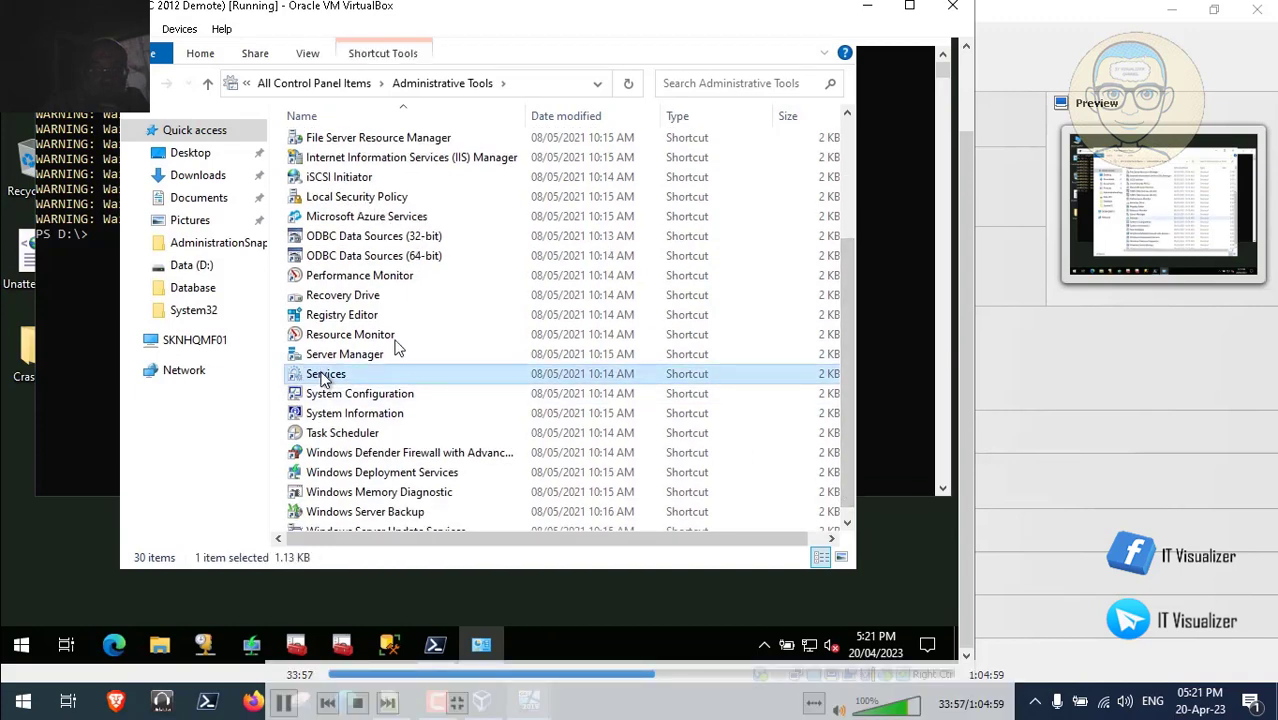
key("Return")
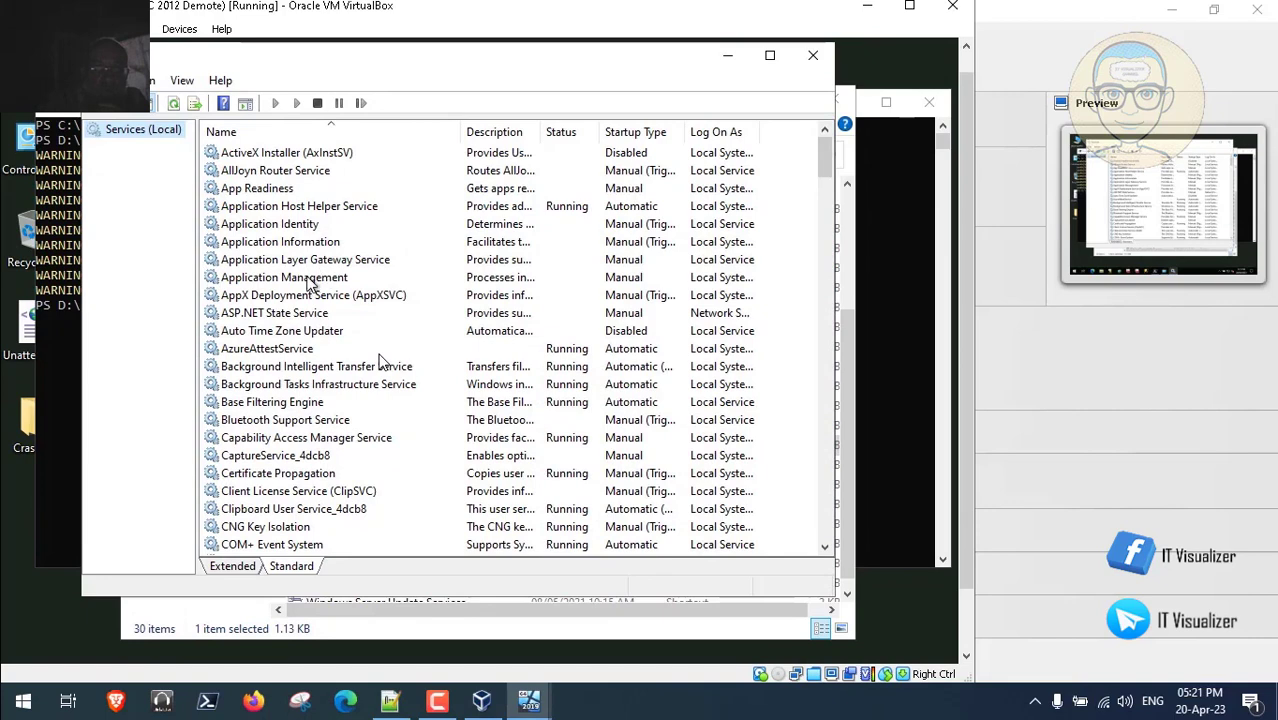
left_click(314, 280)
key("w")
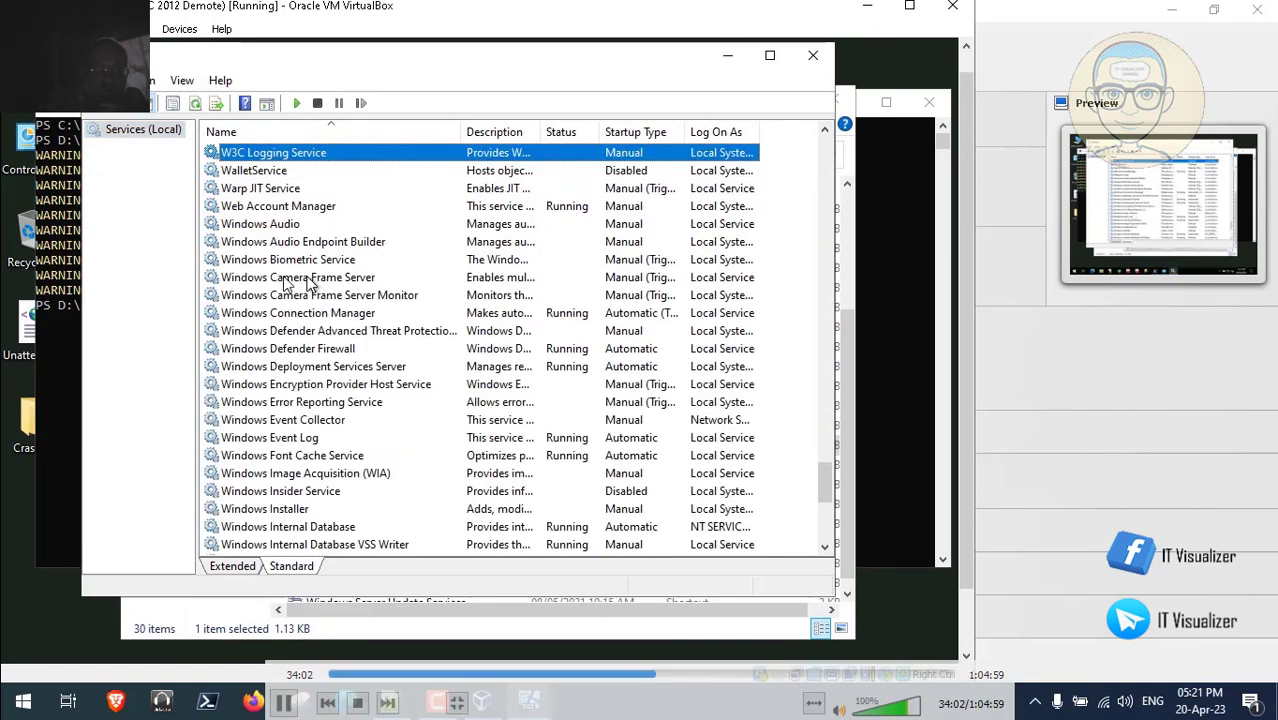
left_click(350, 527)
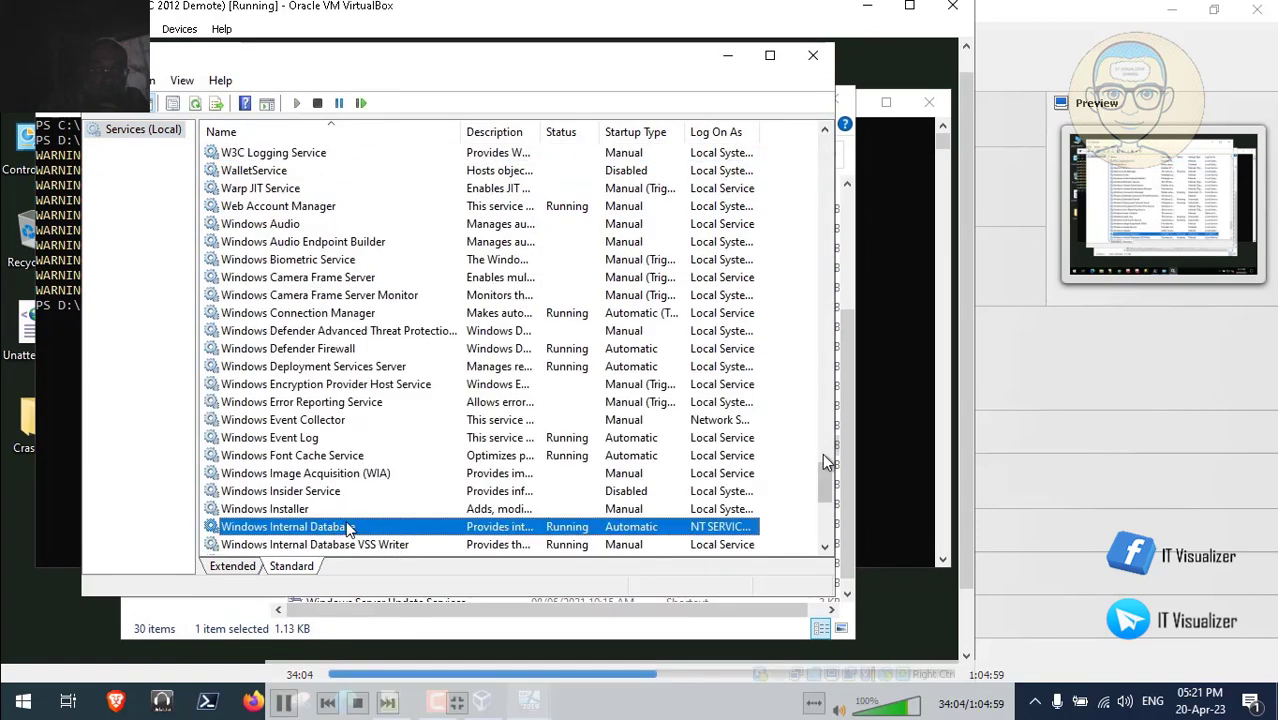
left_click_drag(822, 474, 825, 549)
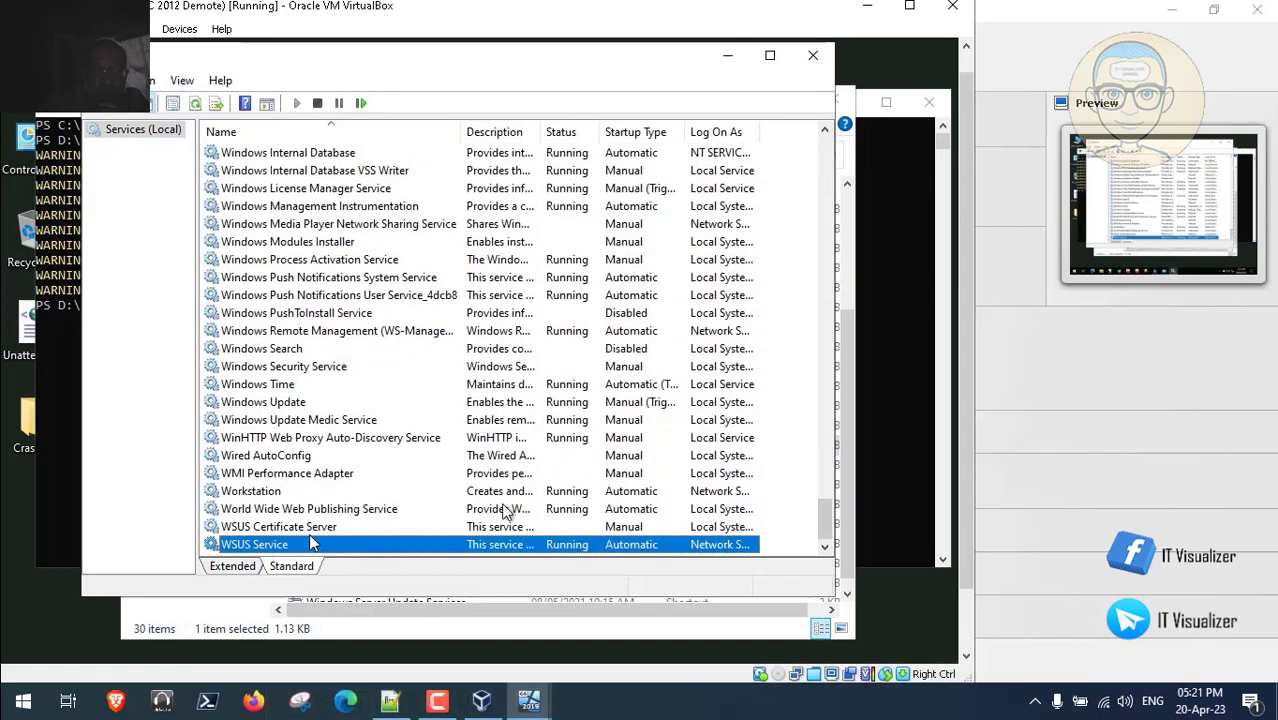
left_click(828, 465)
left_click_drag(828, 465, 830, 429)
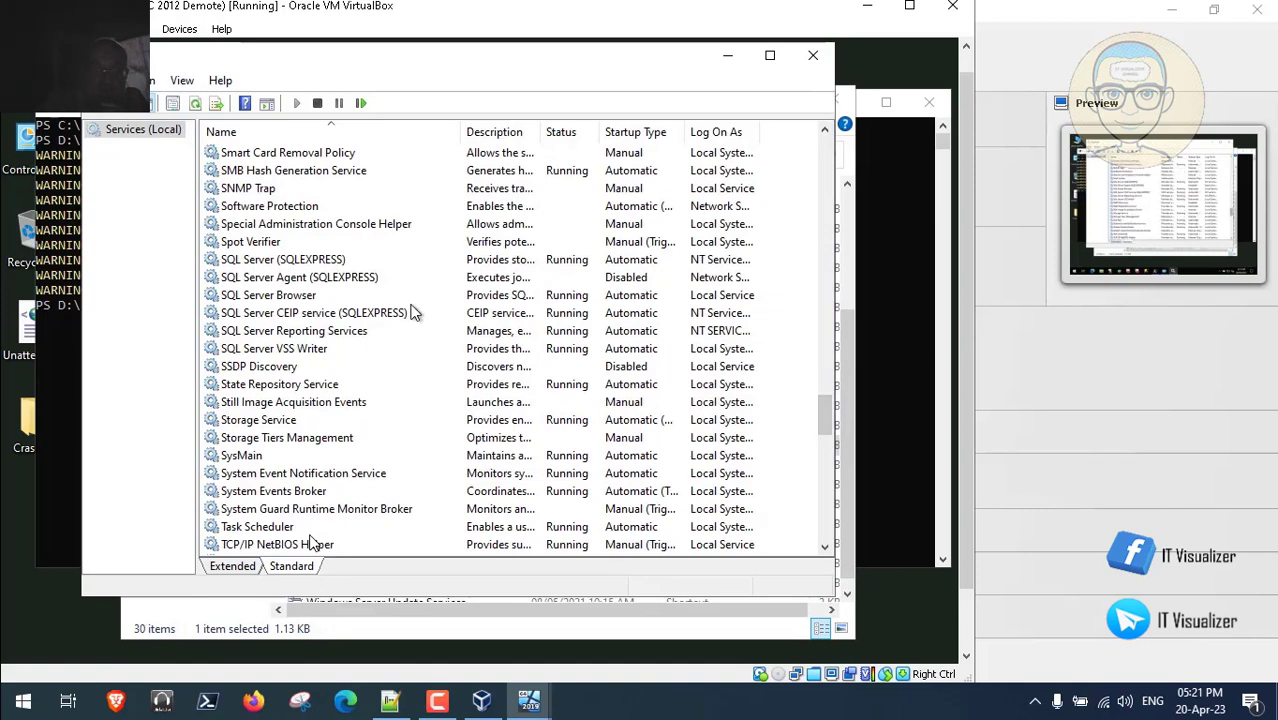
left_click(818, 62)
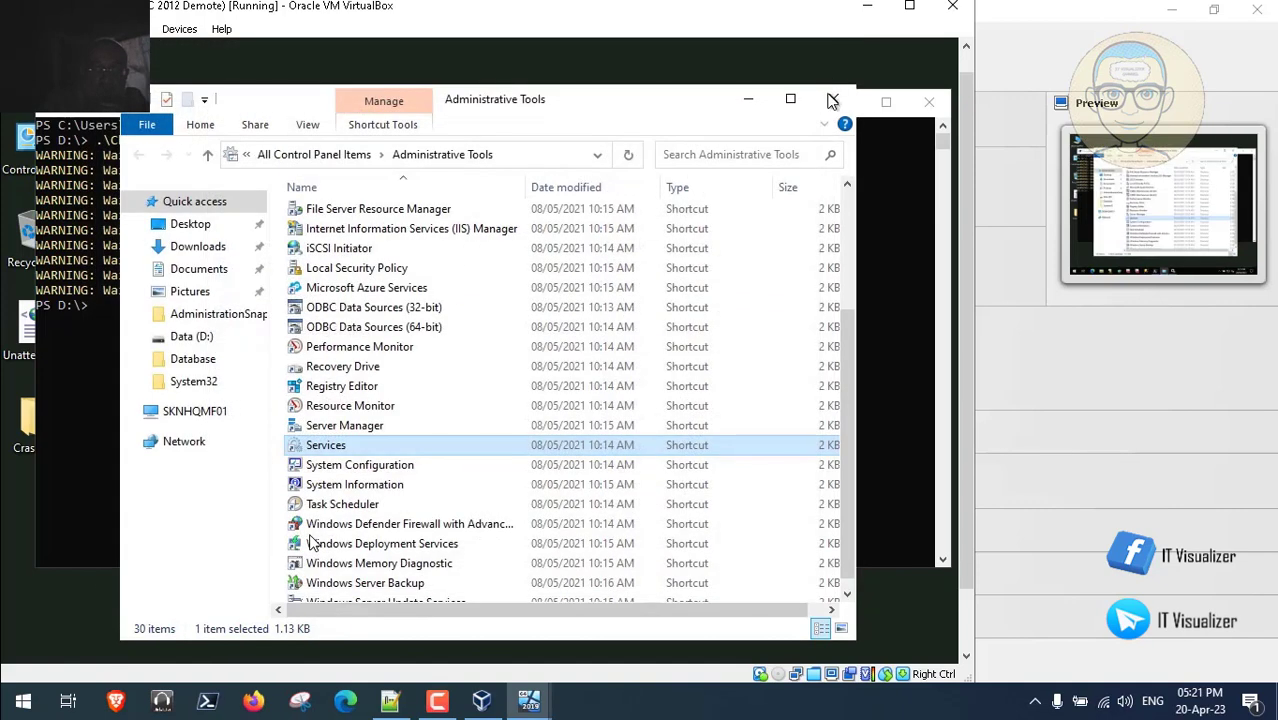
left_click(832, 102)
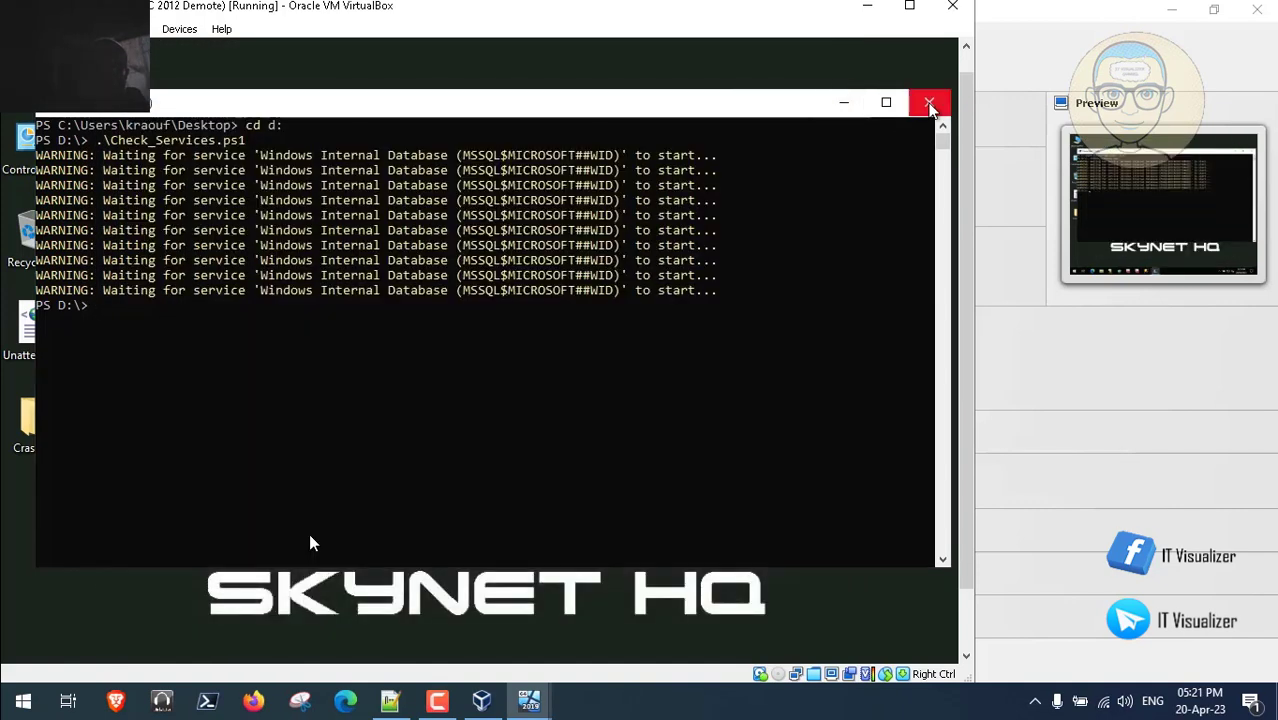
- Close PowerShell and check the Scheduled Task note in Steps.txt on the host
left_click(930, 104)
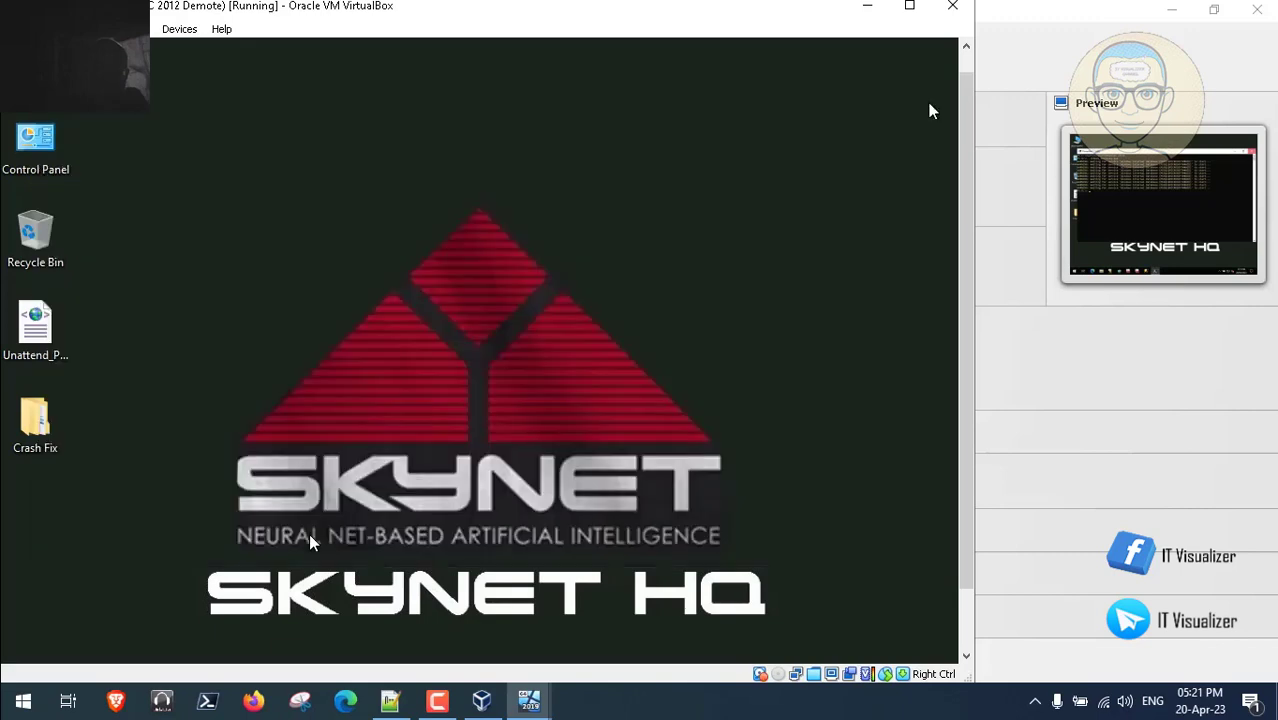
left_click(390, 700)
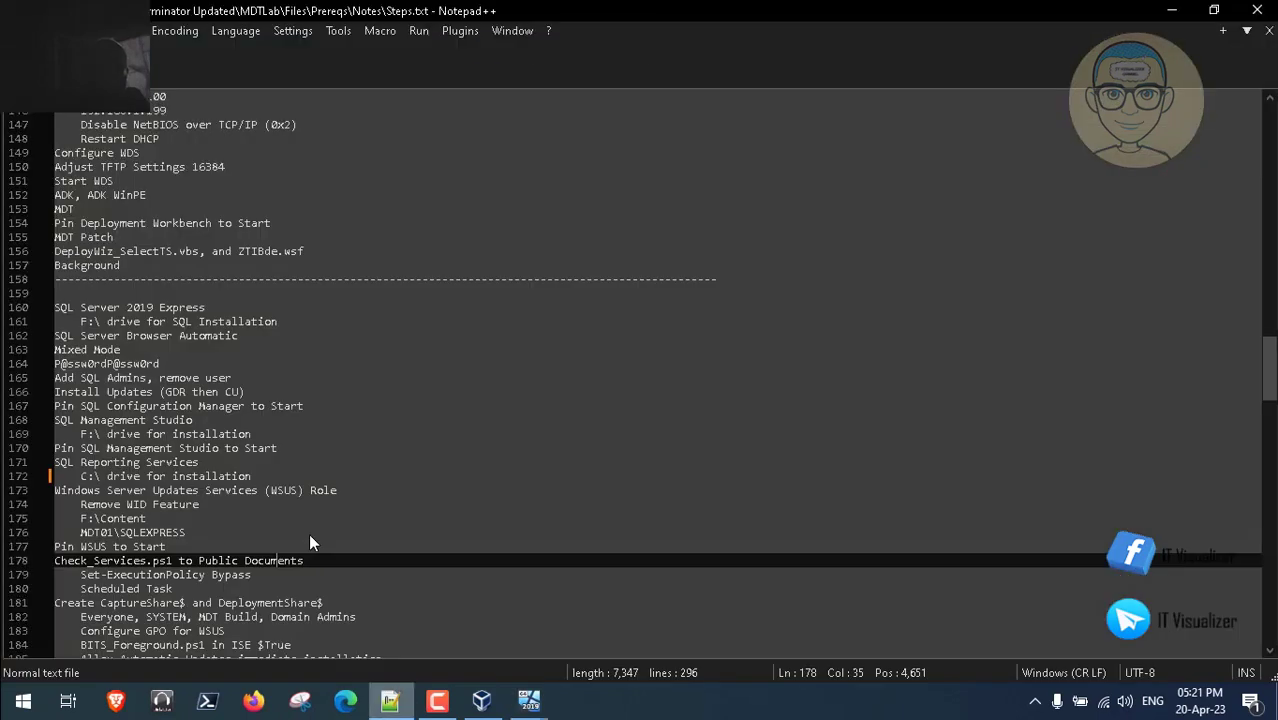
key("Down")
key("Down")
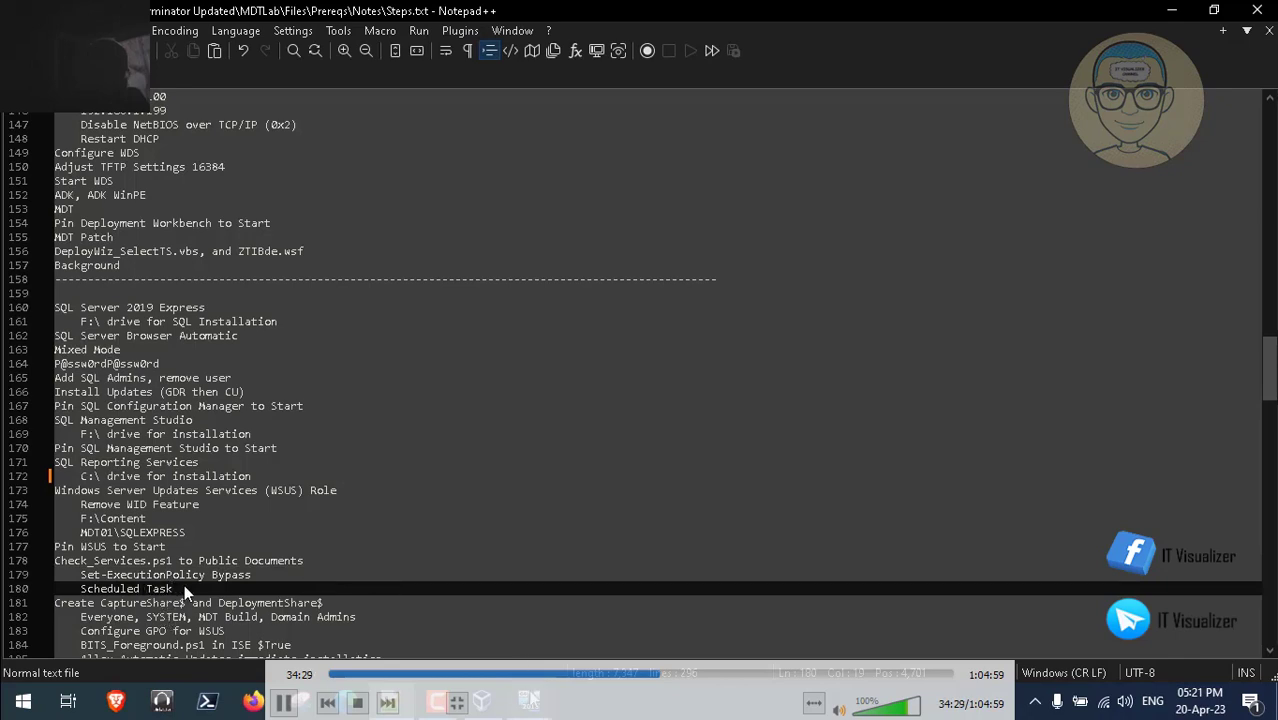
mouse_move(529, 700)
left_click(628, 609)
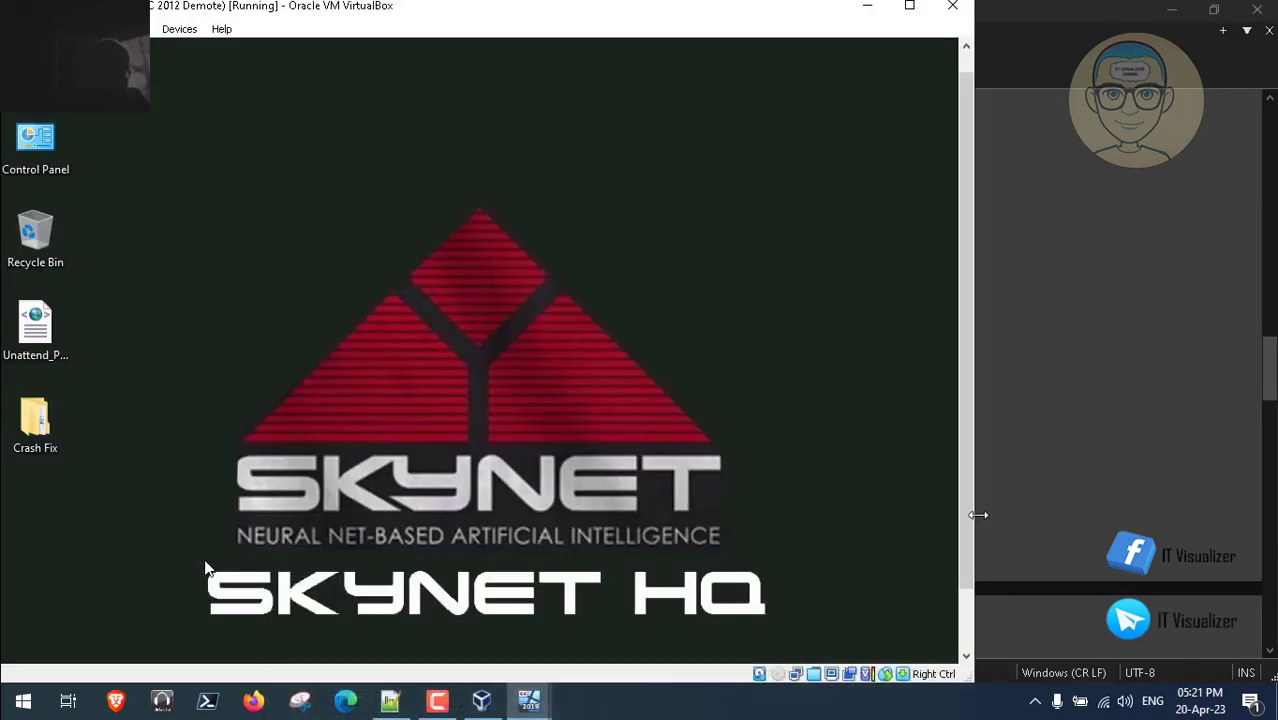
left_click_drag(965, 509, 968, 585)
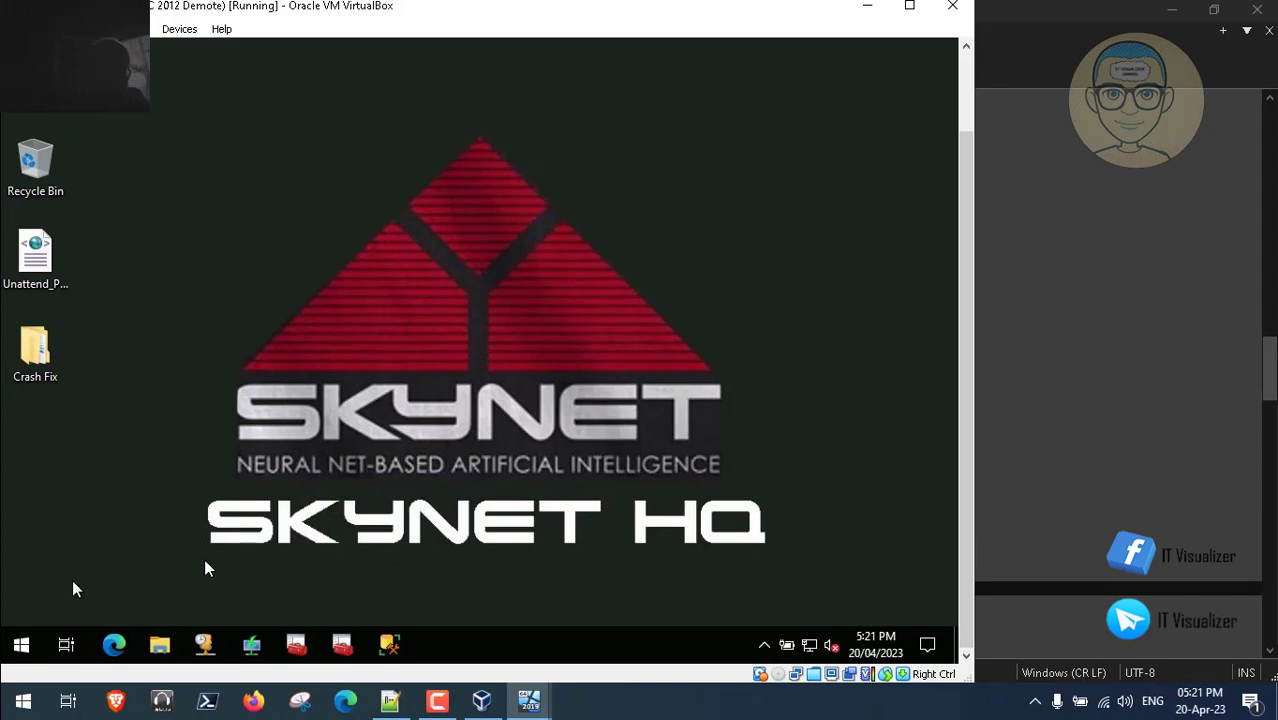
- Launch Task Scheduler from Windows Administrative Tools and maximize it
left_click(21, 645)
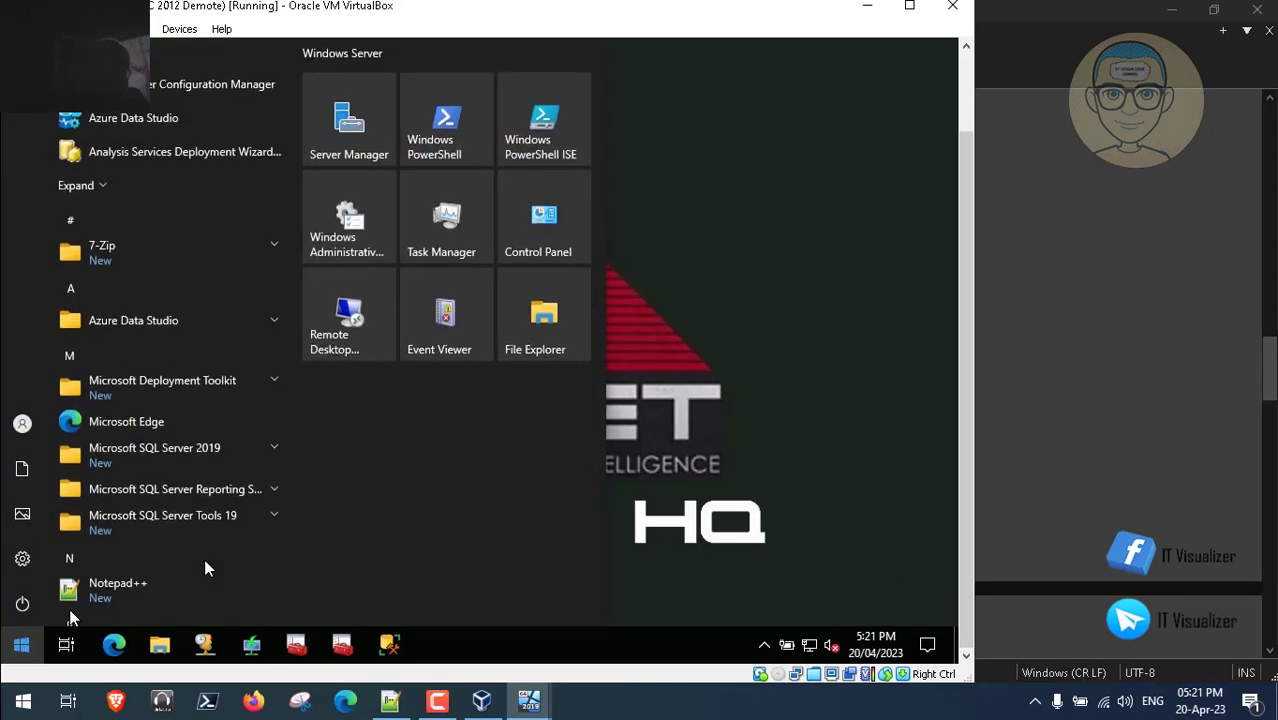
left_click(355, 238)
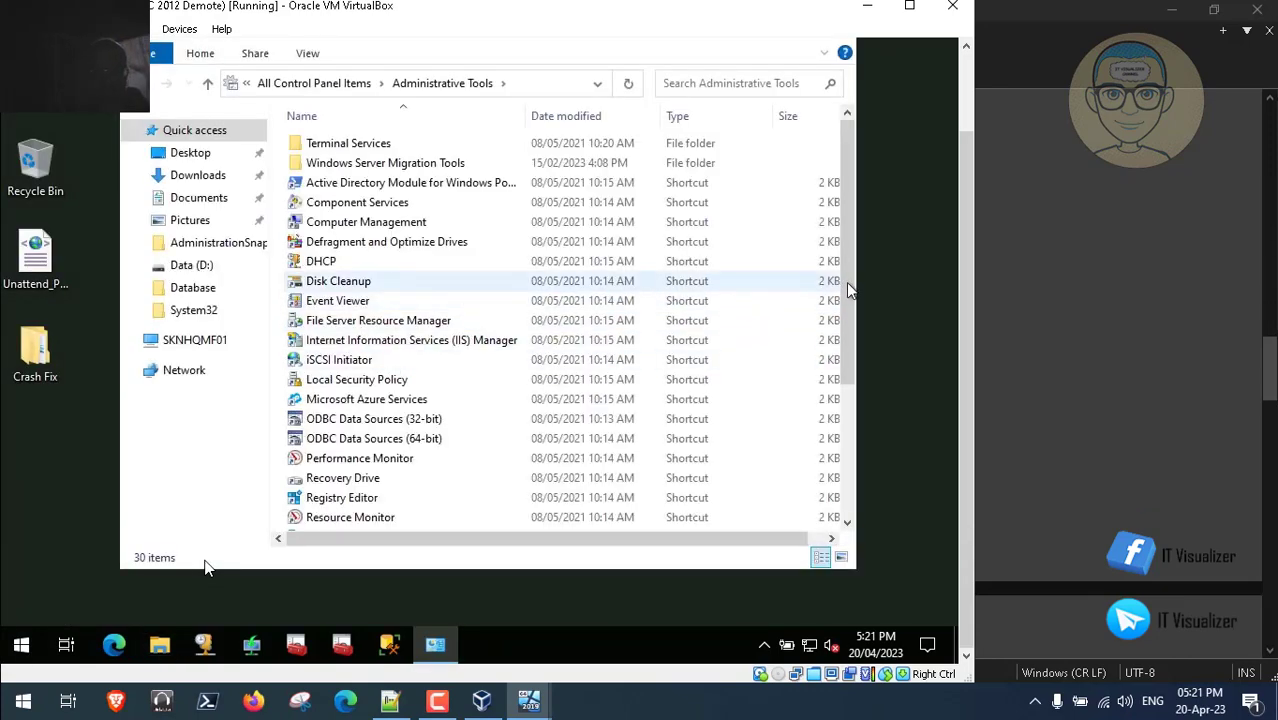
left_click_drag(847, 312, 851, 418)
left_click(365, 447)
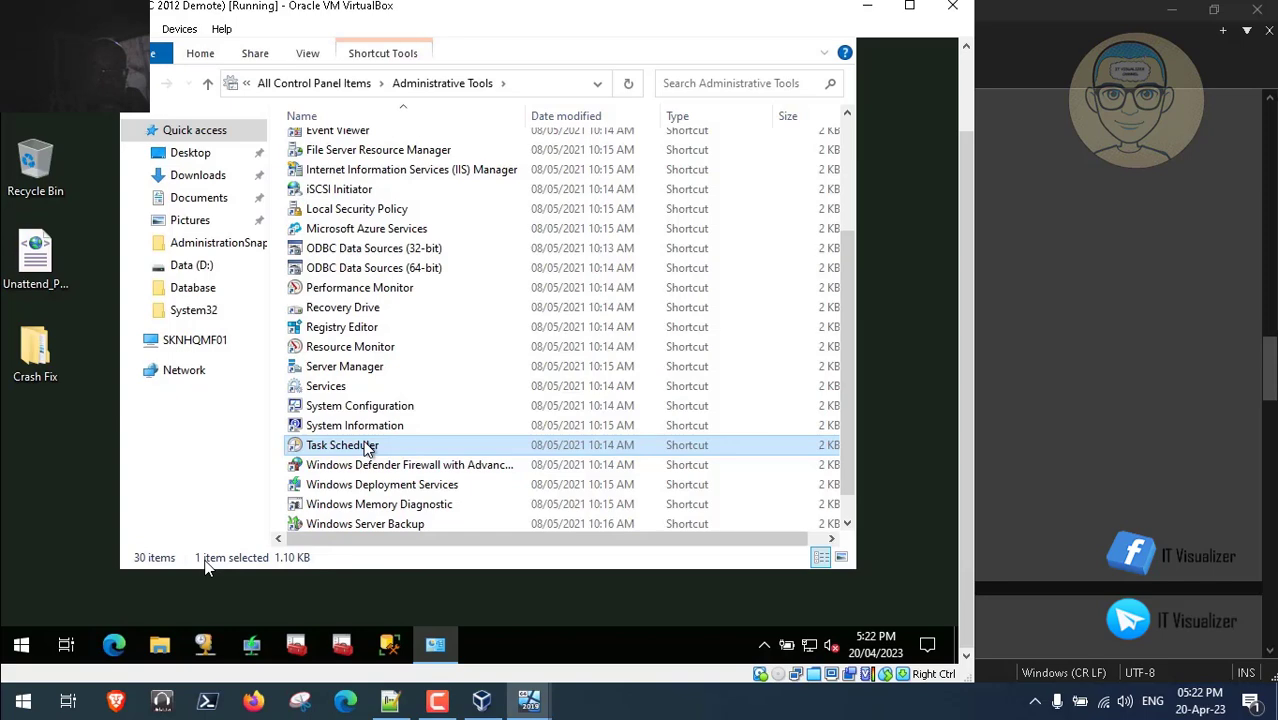
double_click(367, 448)
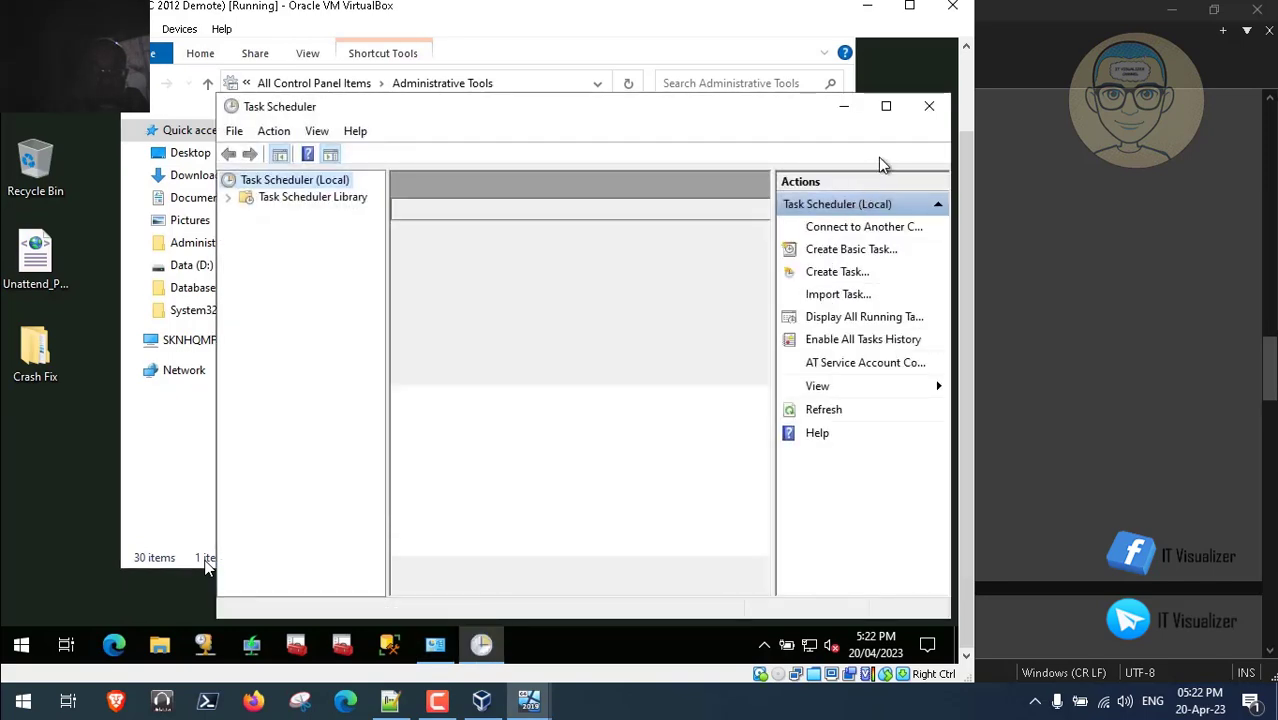
left_click(886, 106)
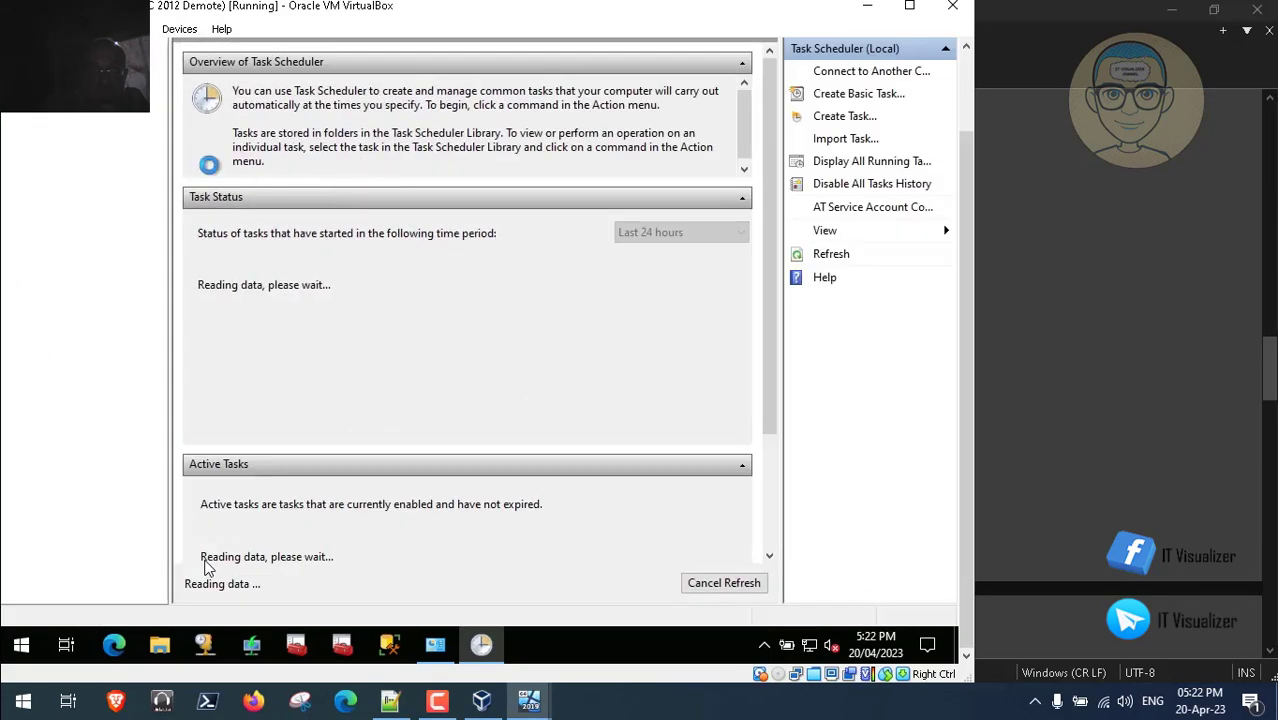
- Expand the Task Scheduler Library's Microsoft folder and bring up the task-creation menu
left_click_drag(968, 290, 970, 240)
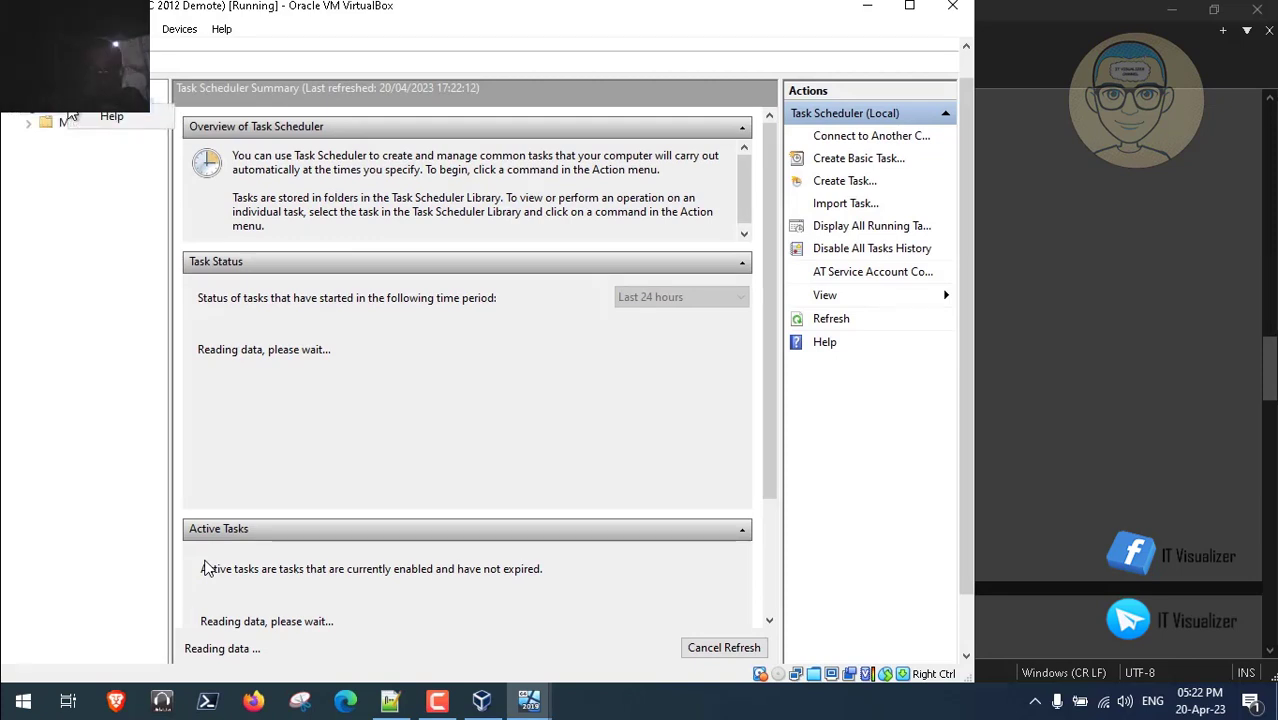
left_click(28, 124)
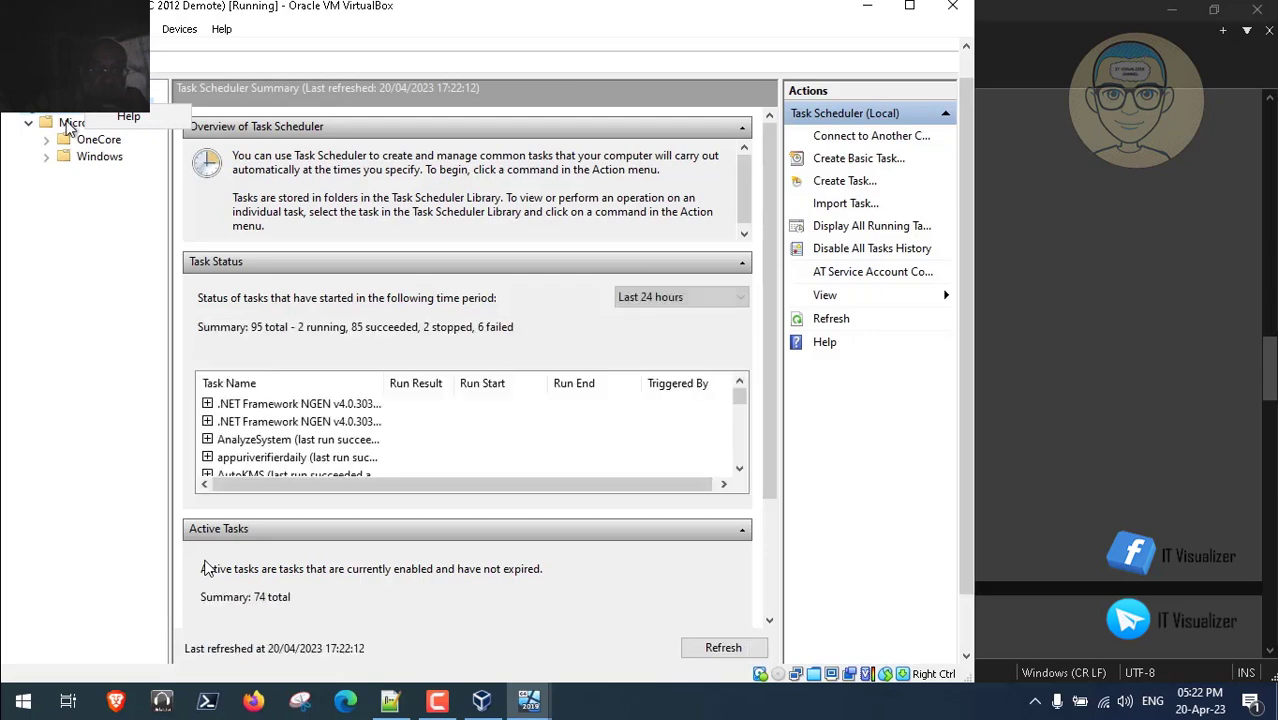
left_click(74, 124)
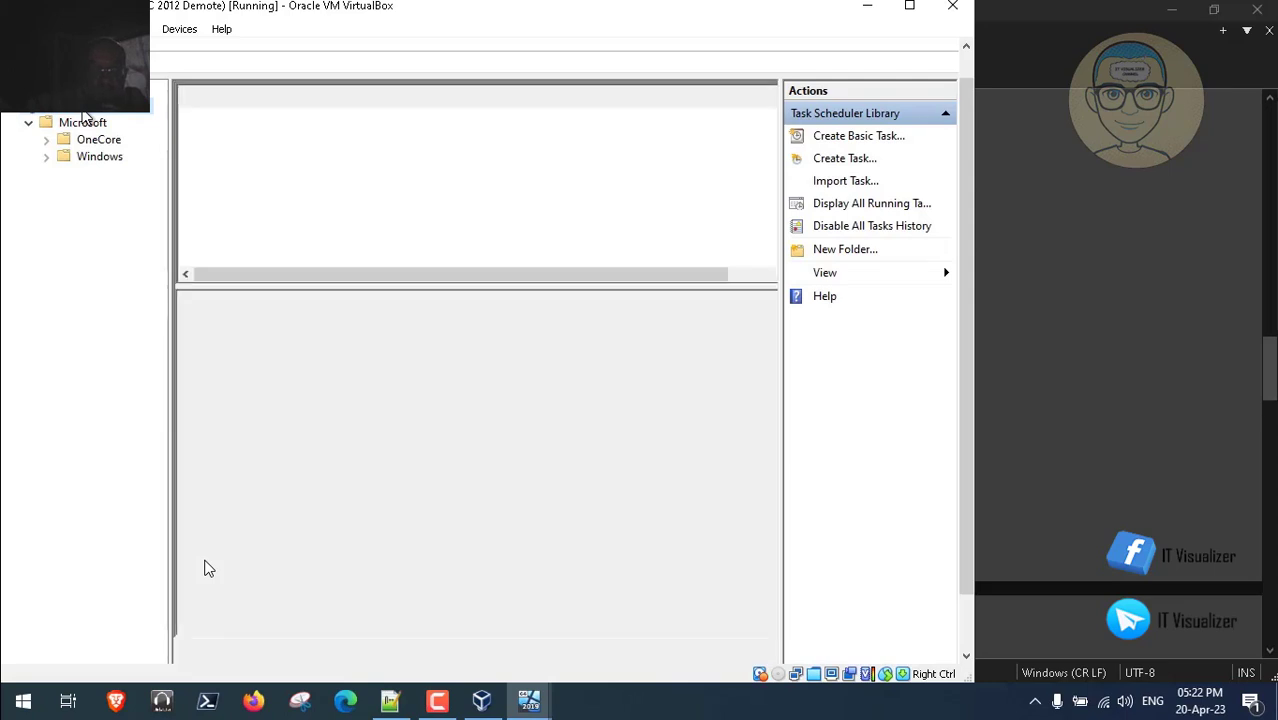
right_click(85, 118)
- Create a task named 'Check Service' that runs as the SYSTEM account
left_click(130, 142)
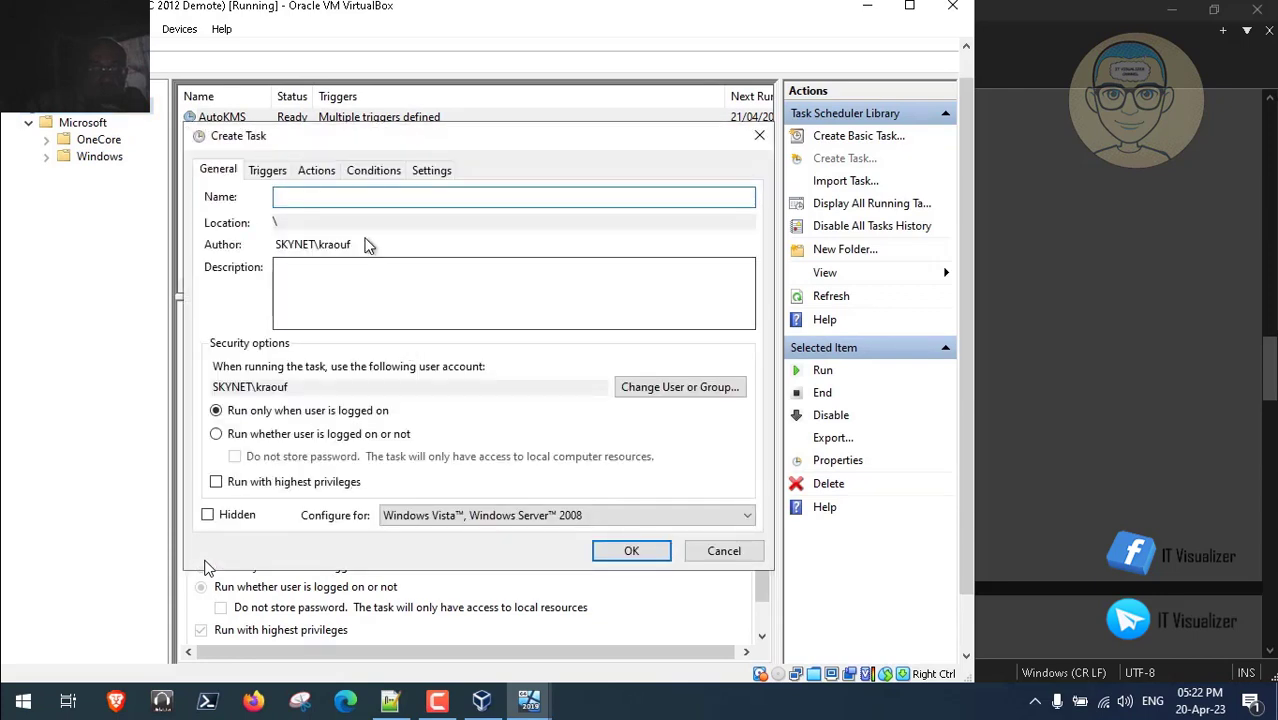
type("Check ")
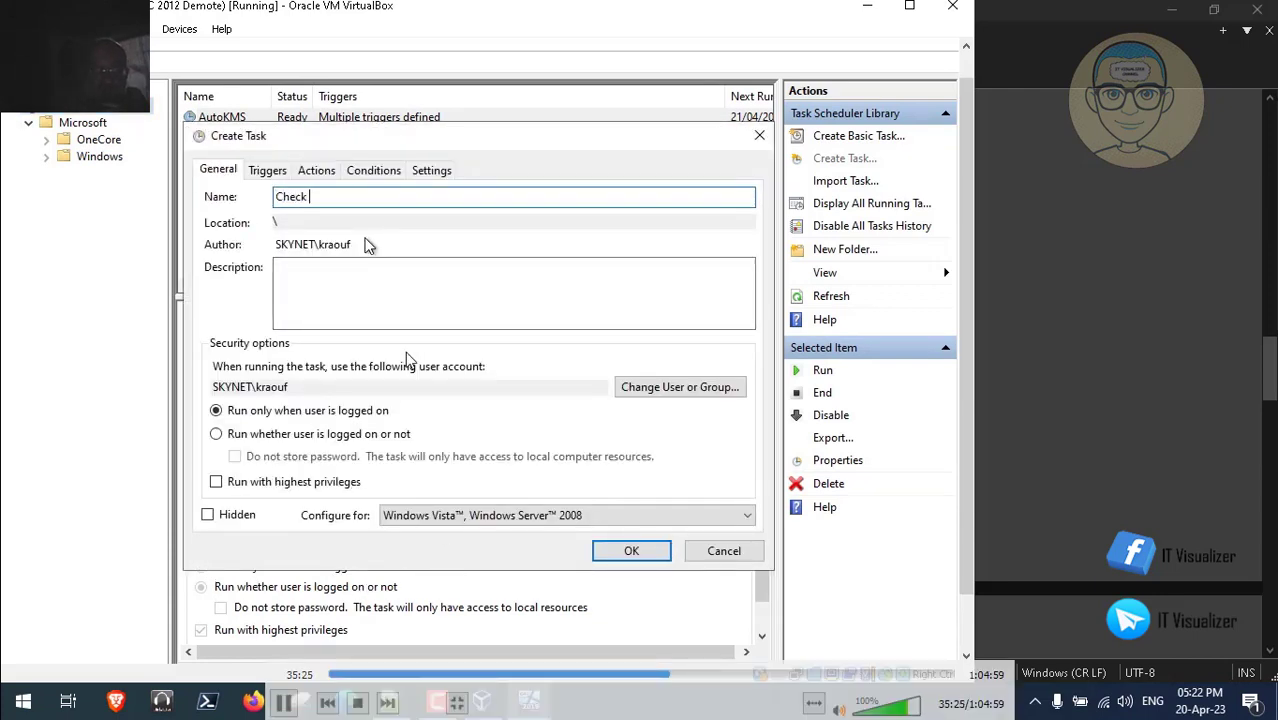
type("Services")
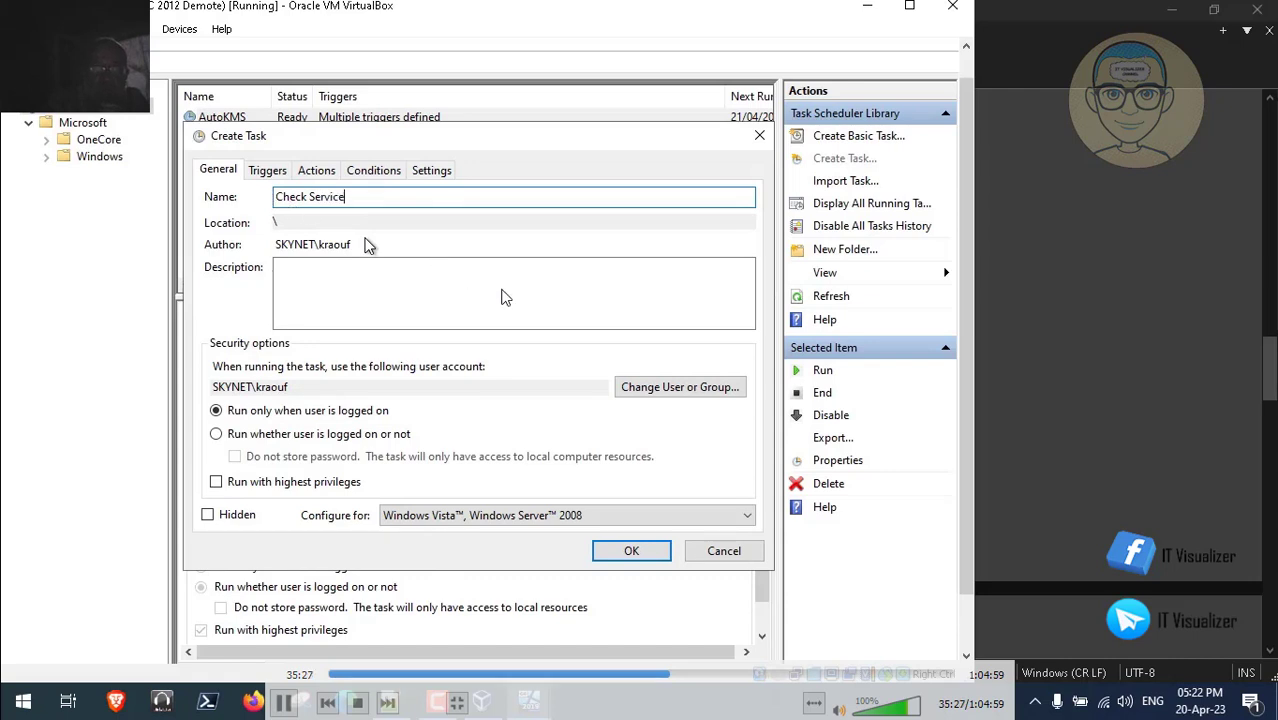
left_click(657, 396)
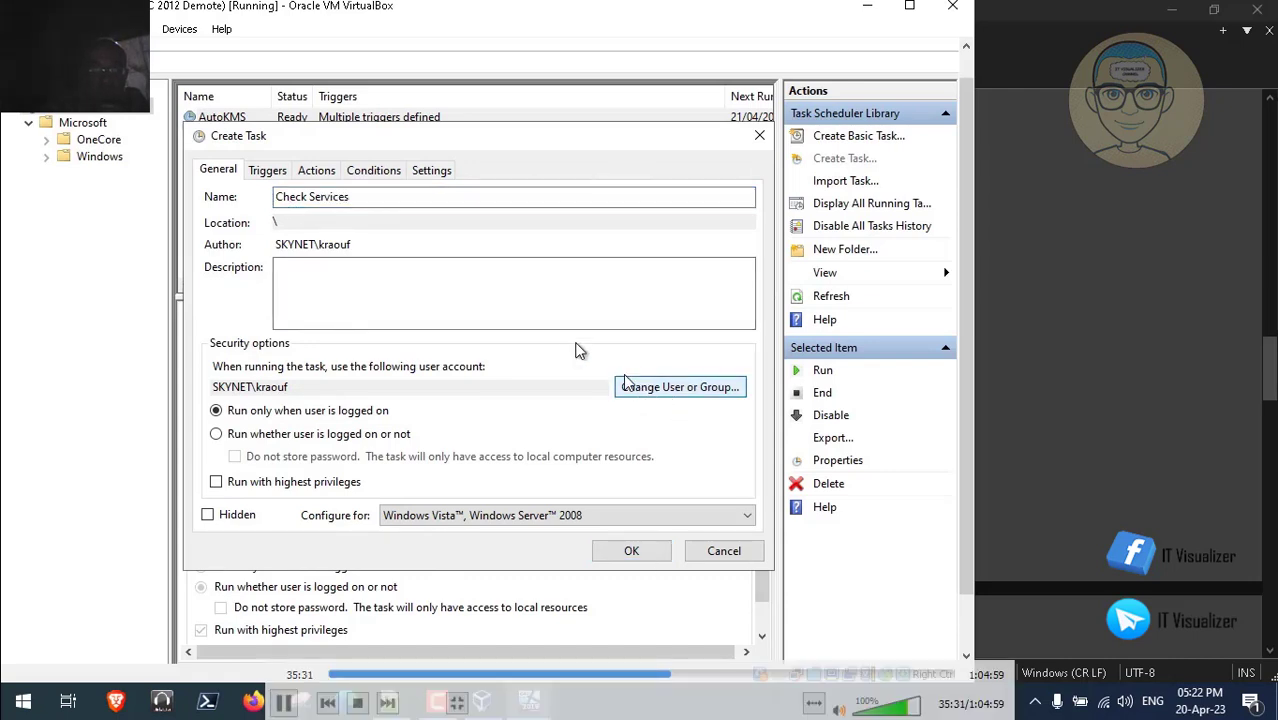
left_click(625, 387)
type("syst")
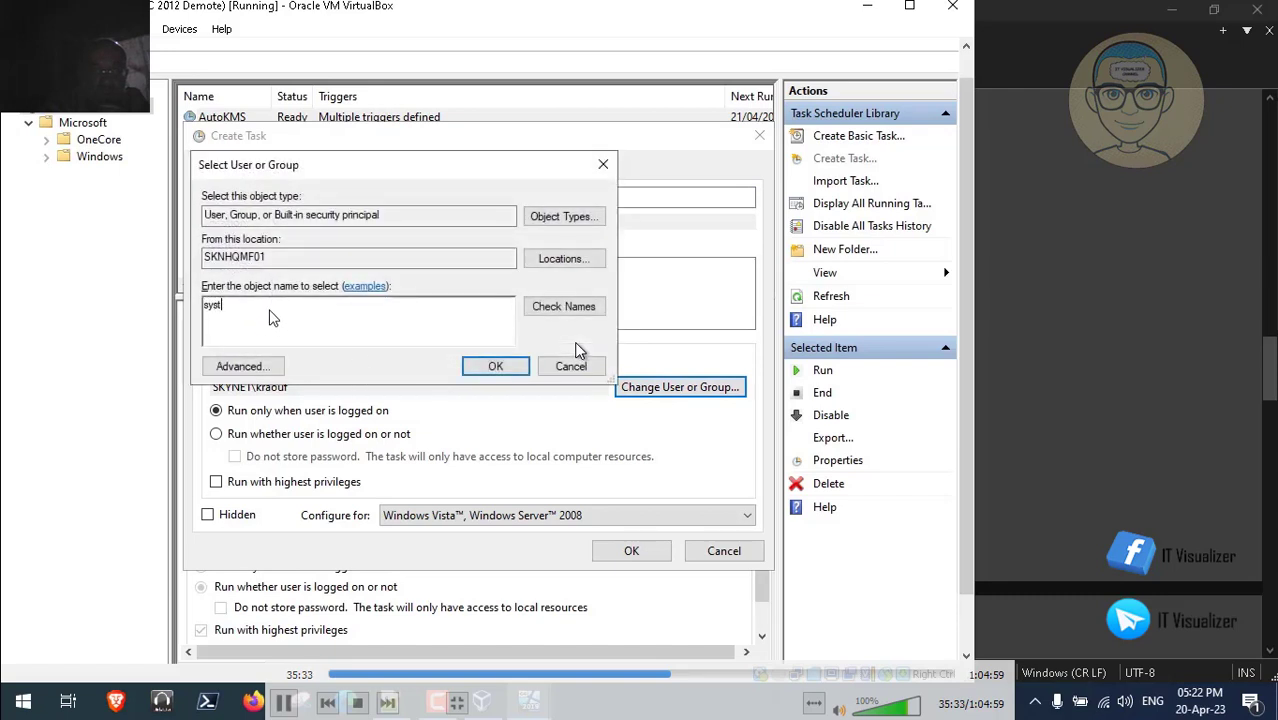
type("em")
left_click(592, 310)
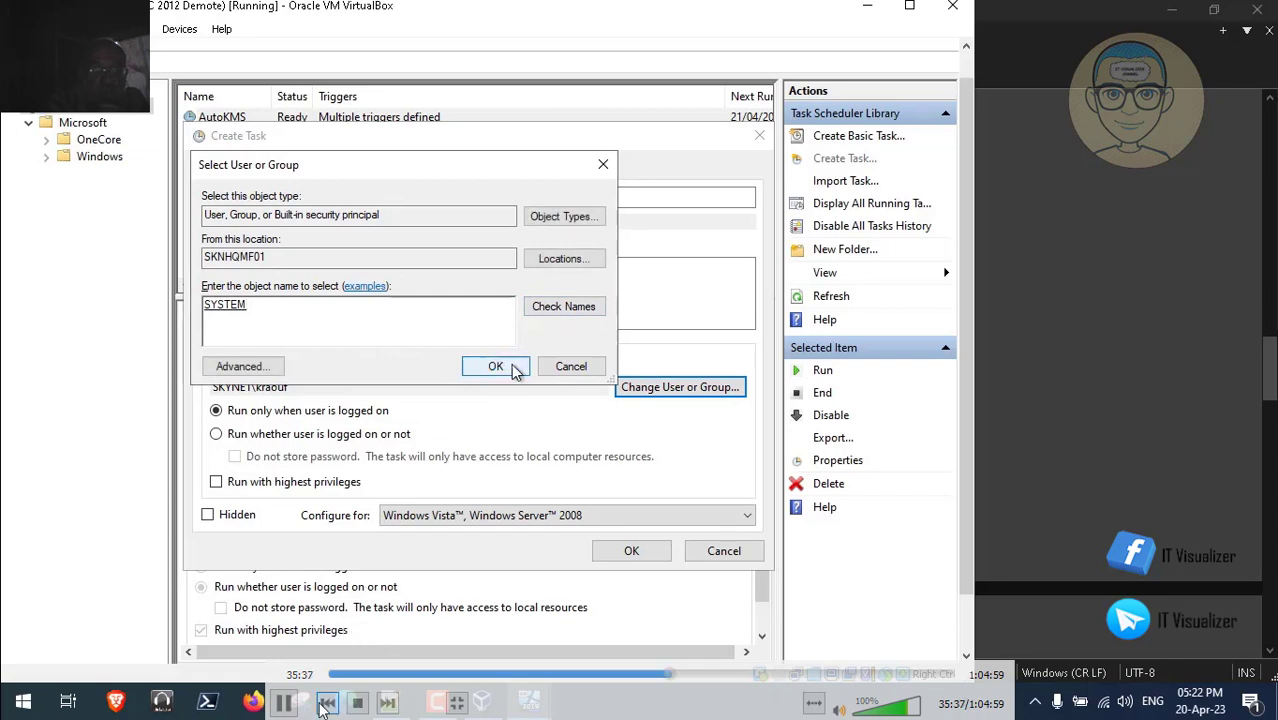
left_click(510, 366)
left_click(284, 703)
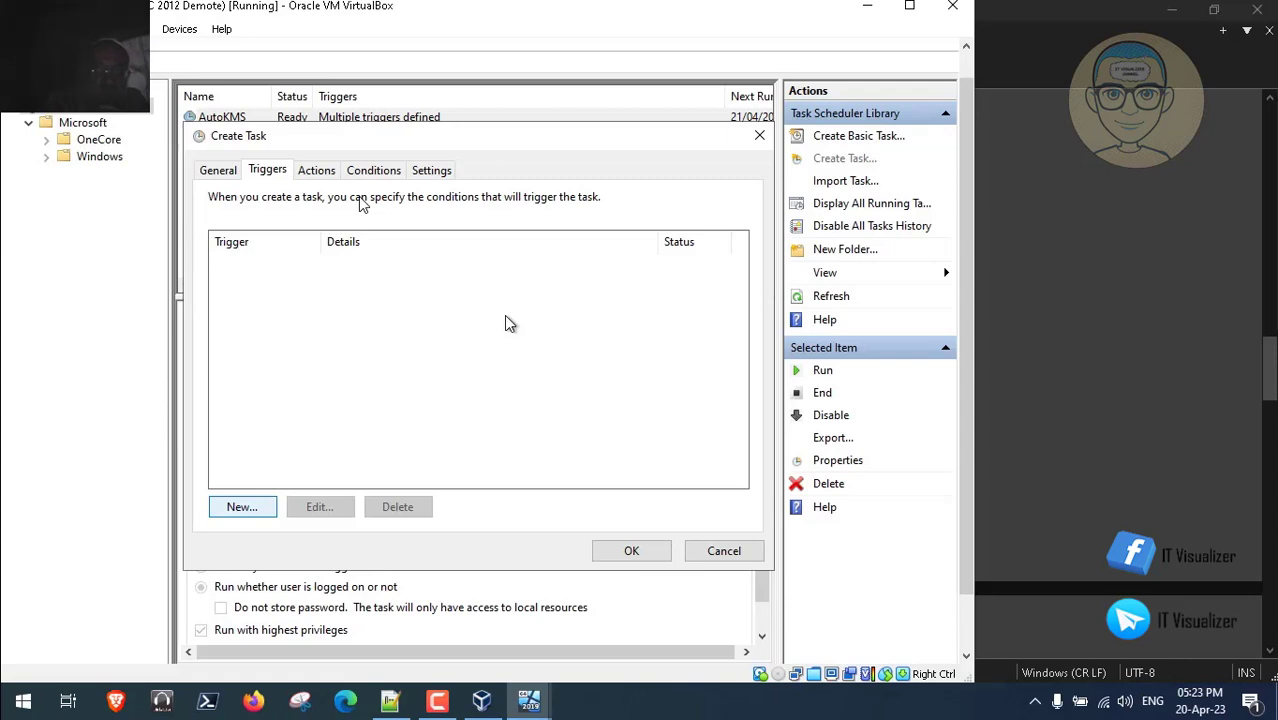
- Add a One time On a schedule trigger that repeats indefinitely
left_click(257, 507)
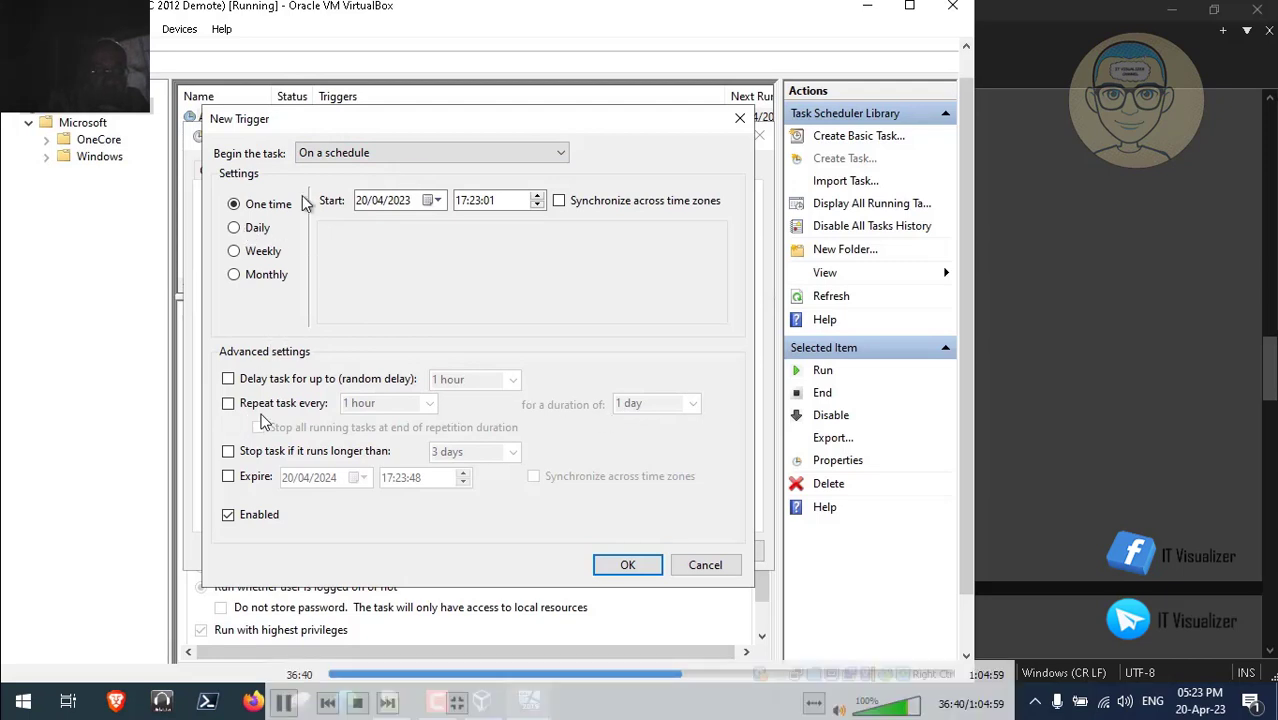
left_click(376, 154)
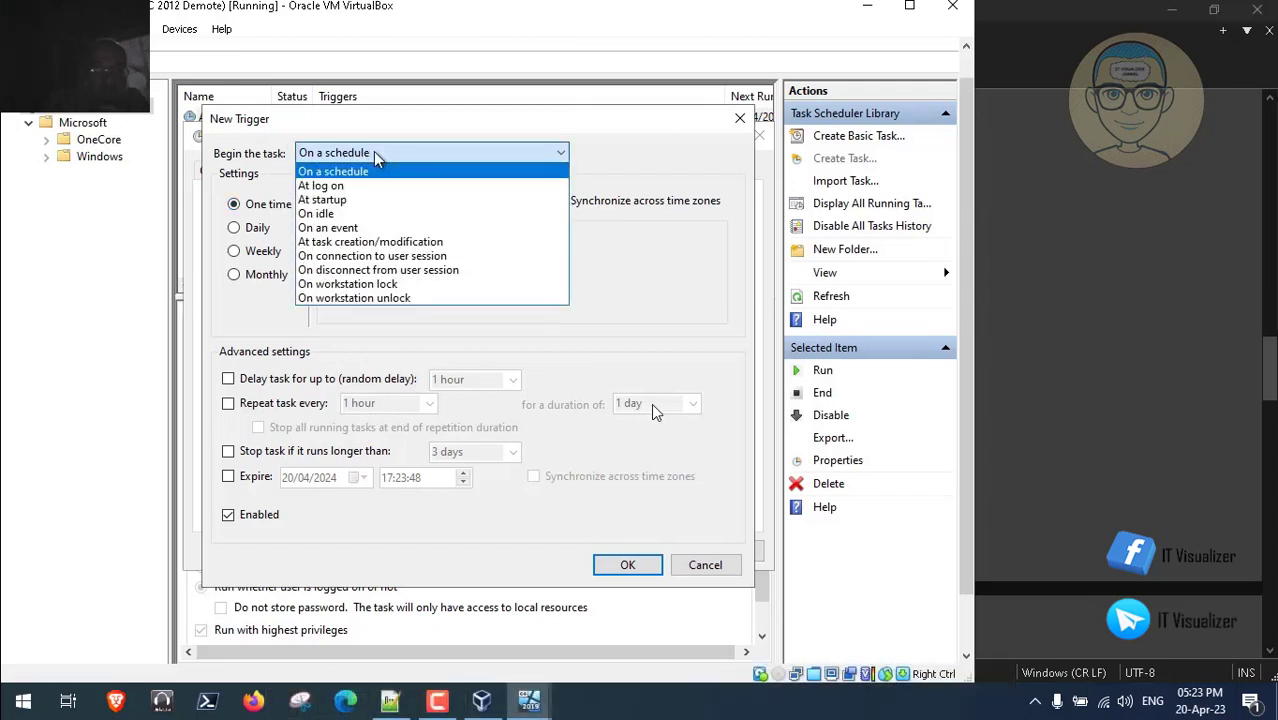
left_click(376, 154)
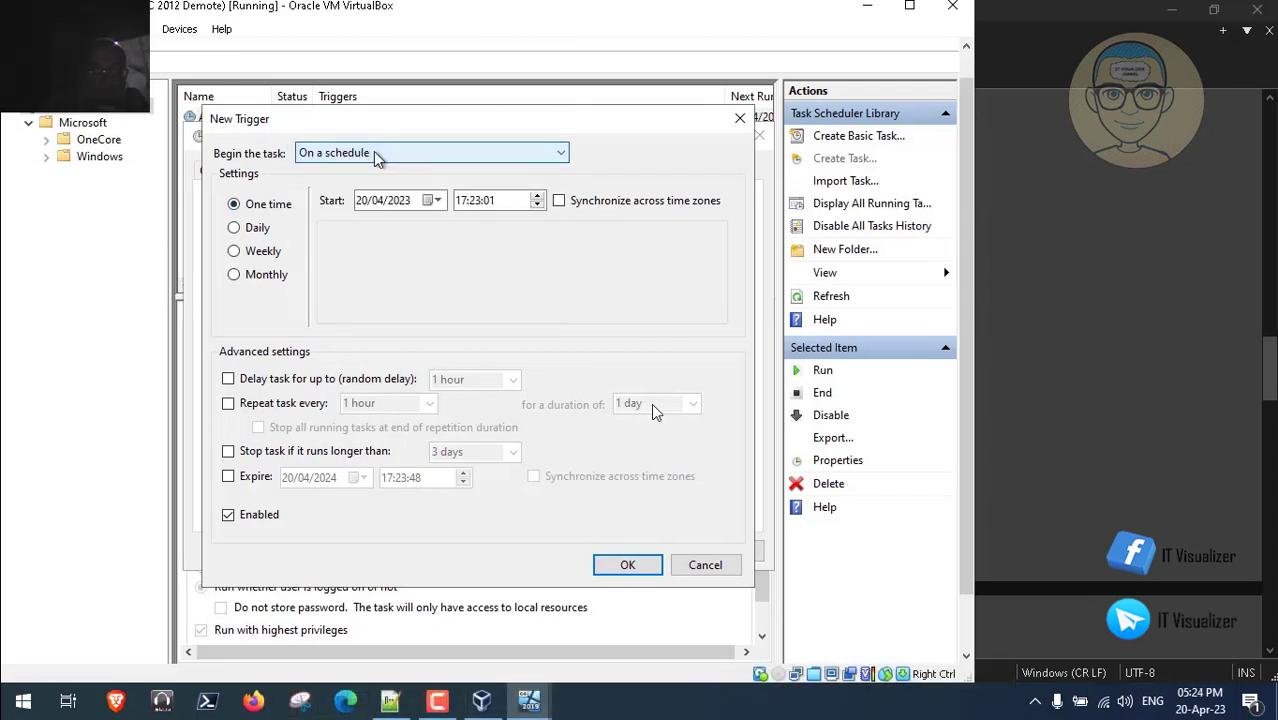
left_click(245, 229)
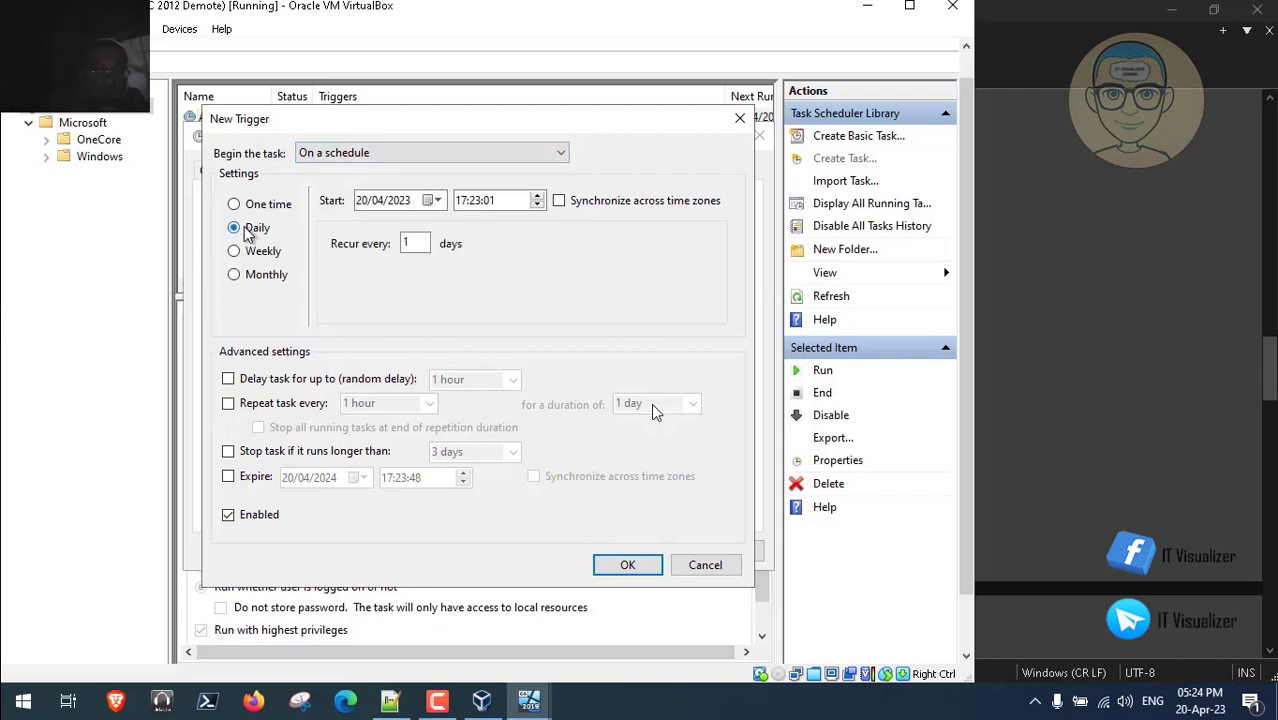
left_click(257, 206)
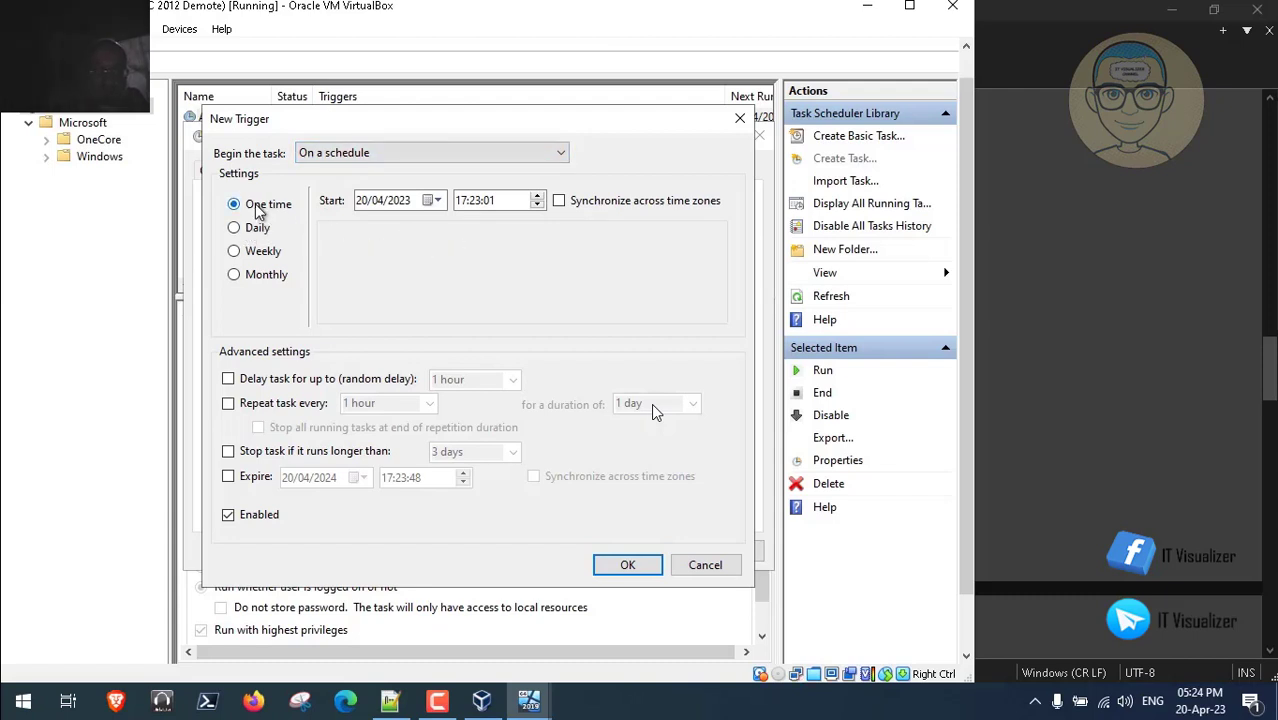
left_click(381, 155)
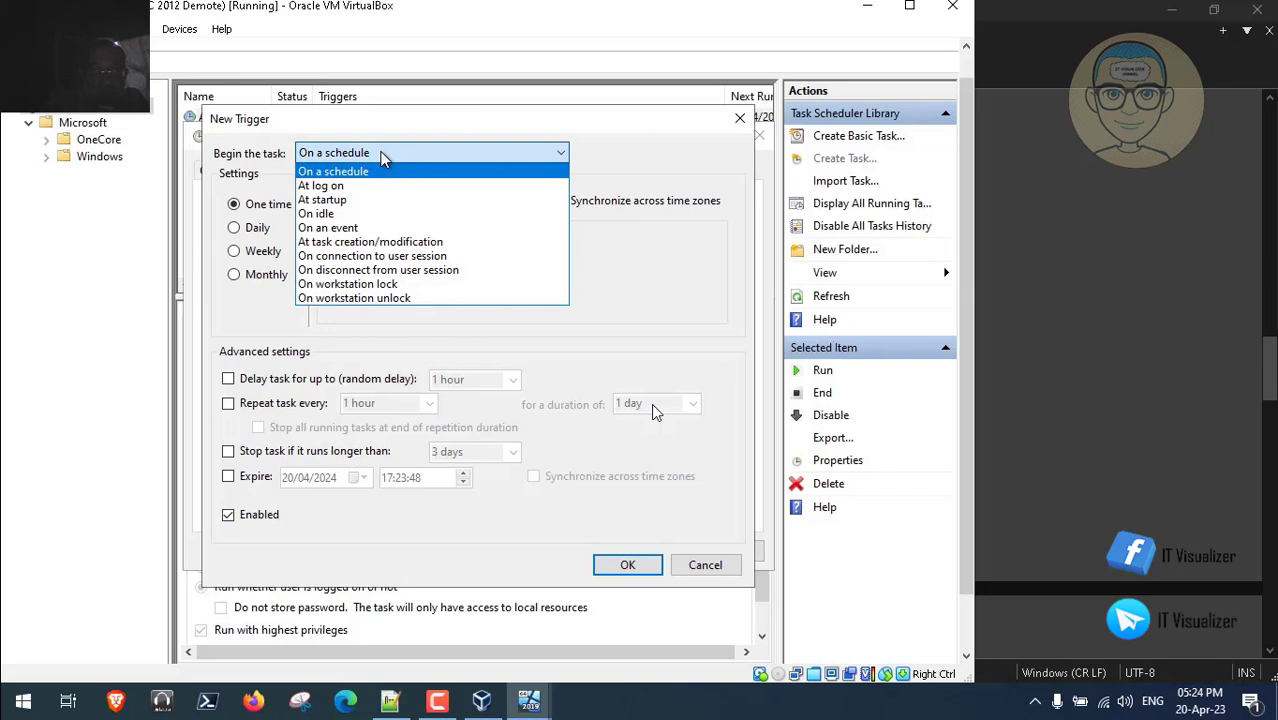
left_click(383, 160)
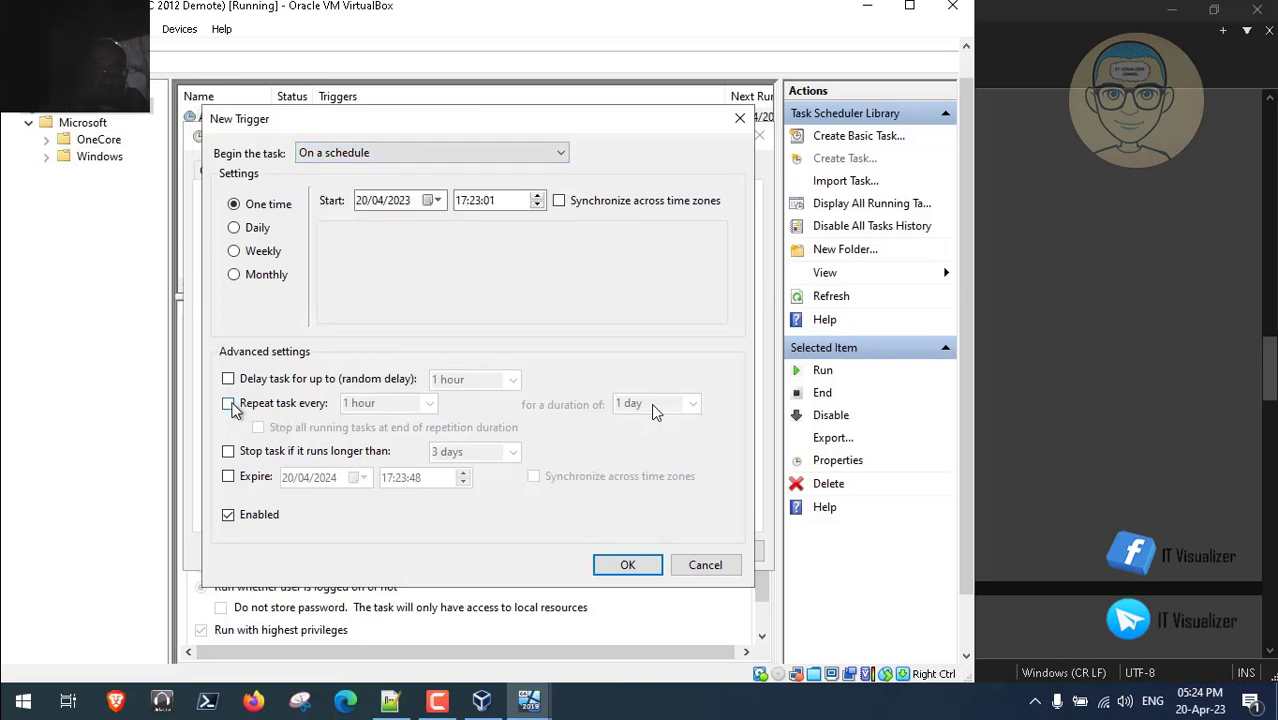
left_click(228, 404)
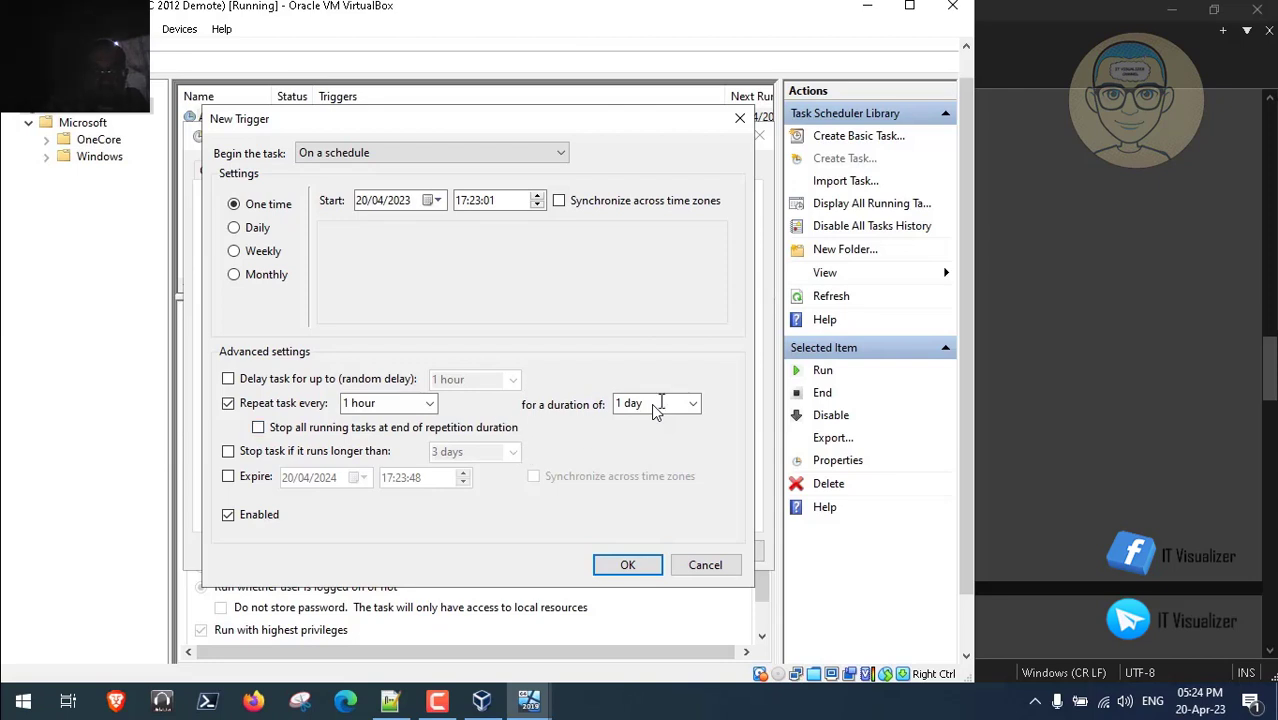
left_click(690, 406)
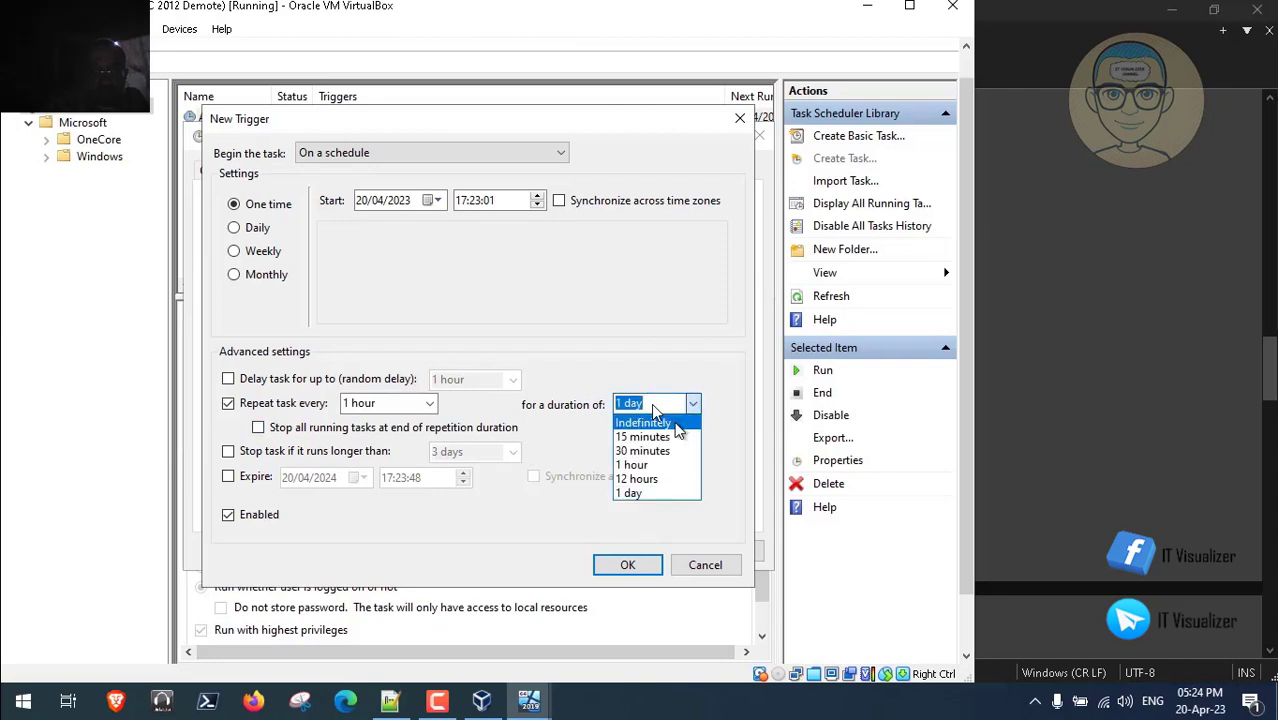
left_click(678, 425)
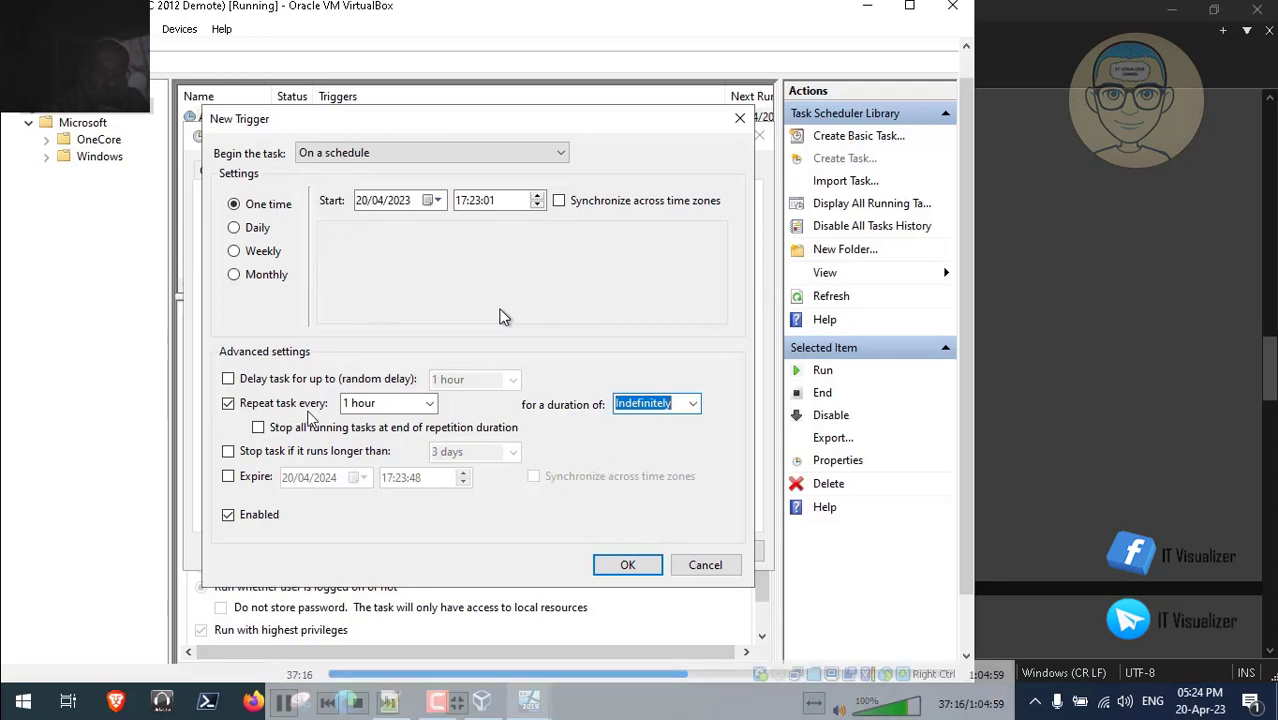
- Set the trigger's repeat interval to 1 minute and save it
left_click(437, 700)
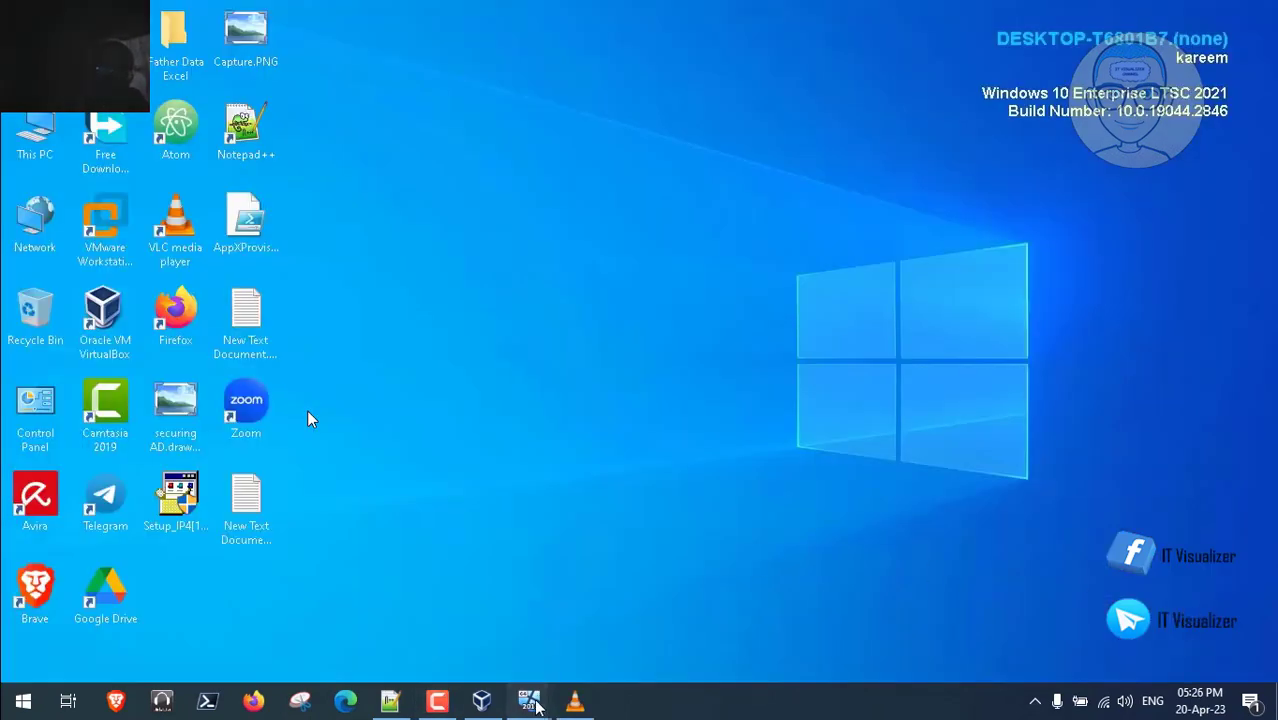
mouse_move(529, 700)
left_click(607, 631)
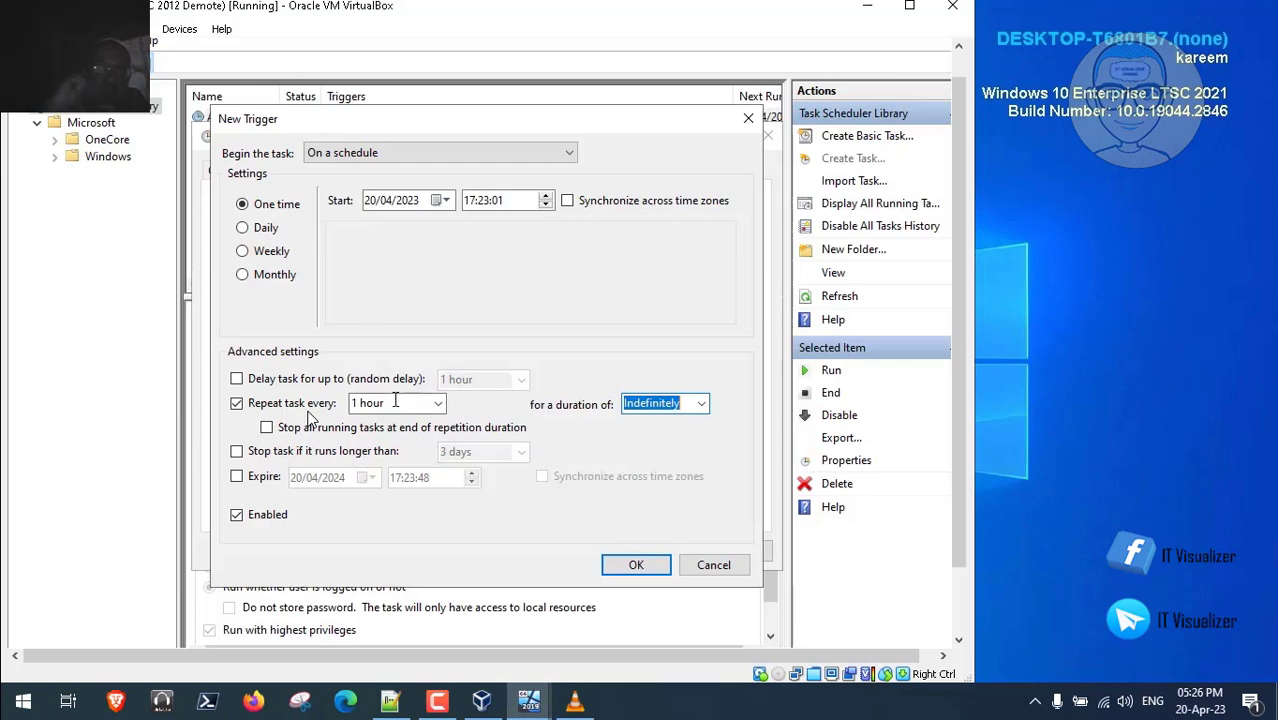
left_click(440, 405)
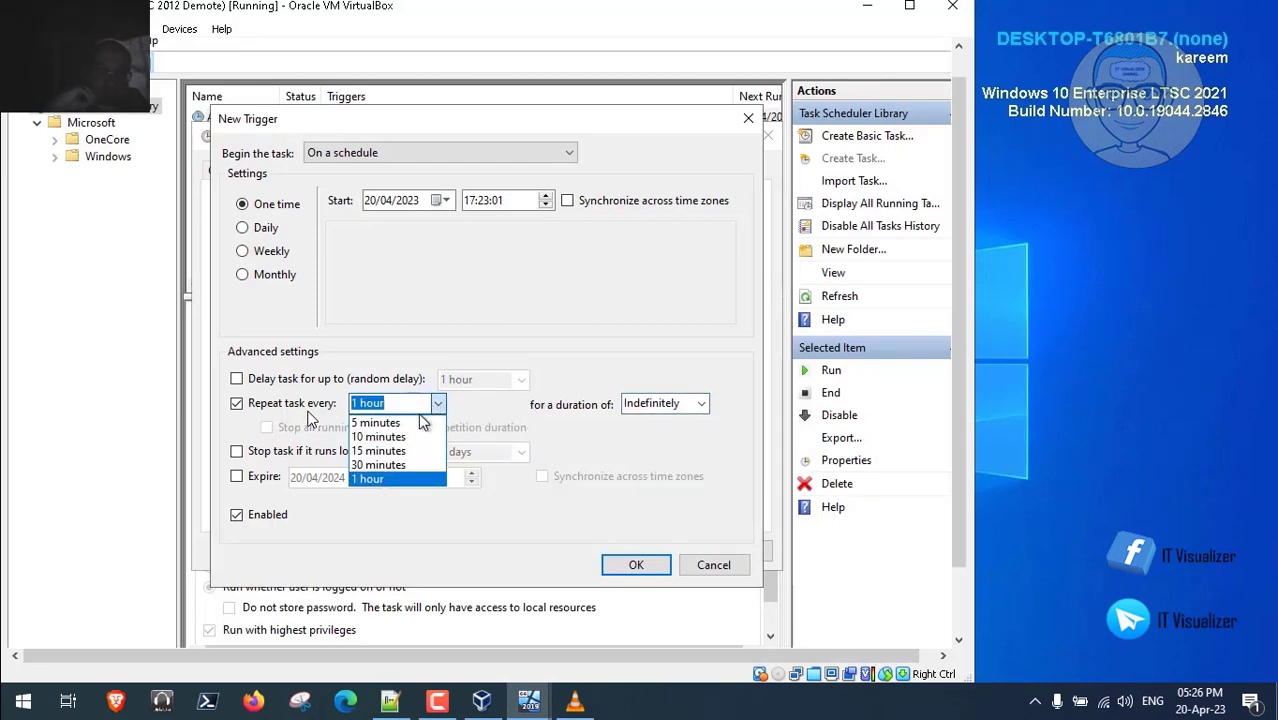
left_click(418, 421)
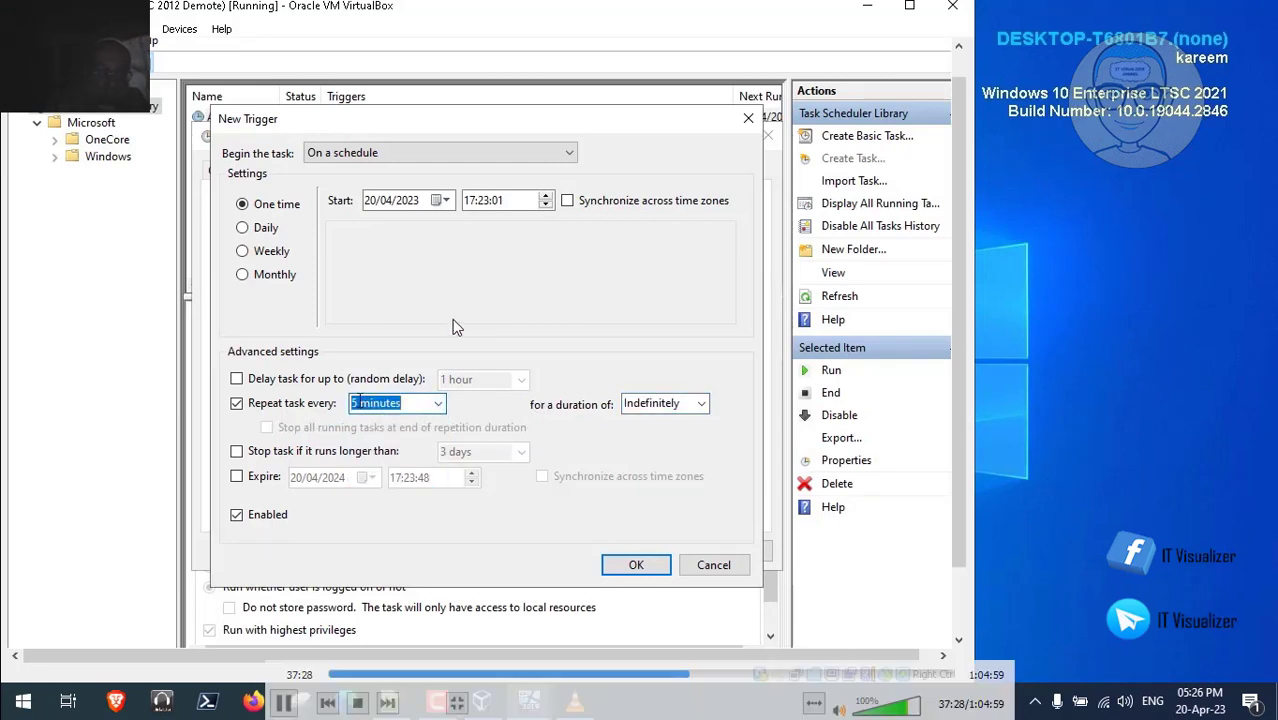
left_click(359, 402)
key("BackSpace")
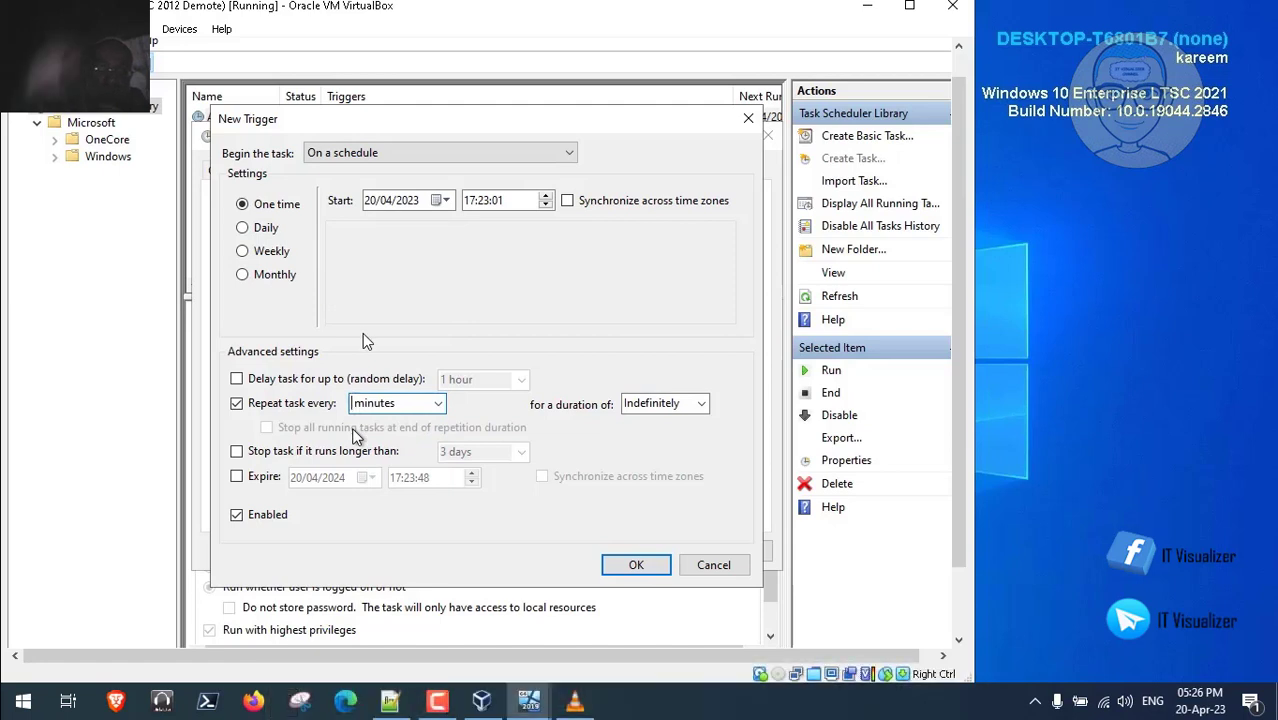
type("1")
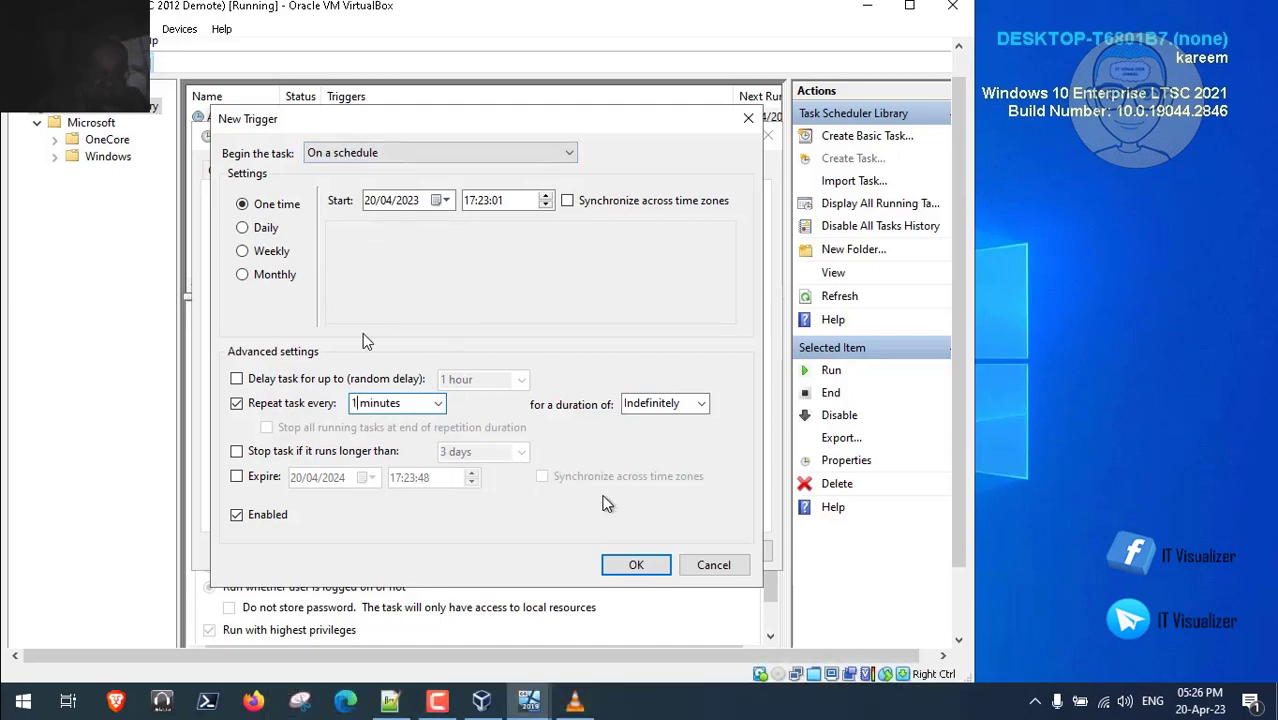
left_click(636, 565)
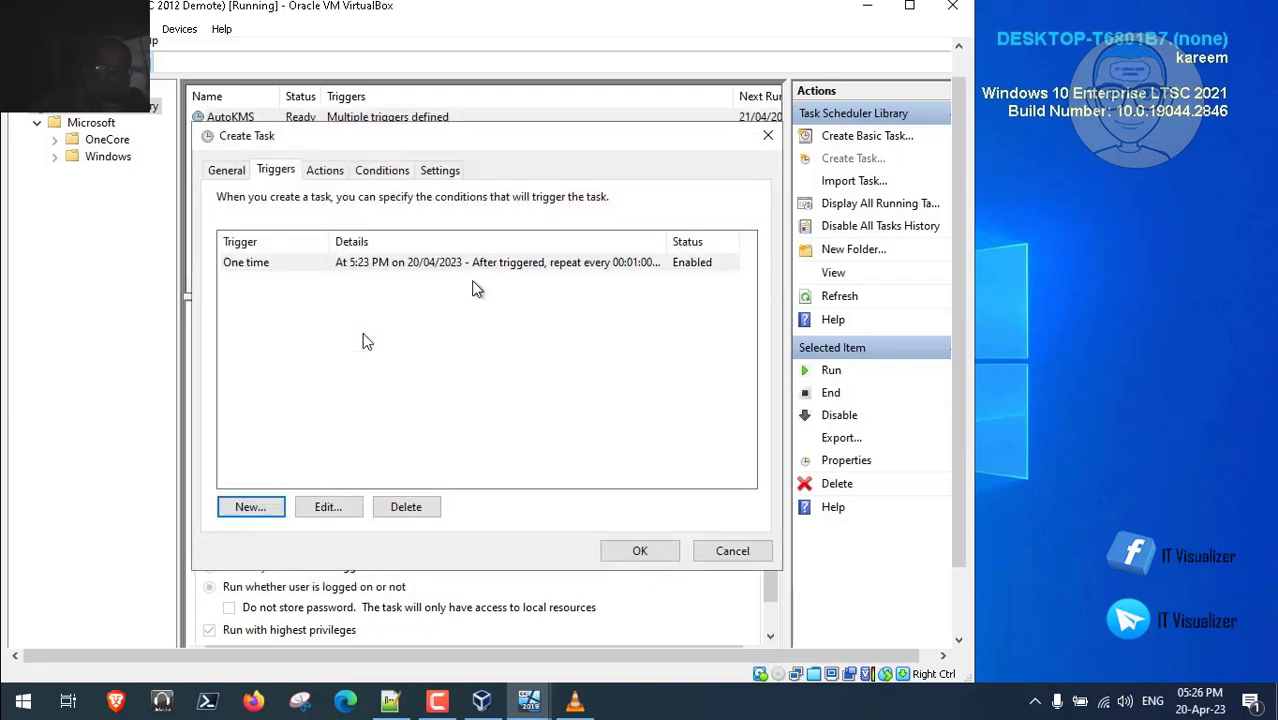
- Add a new action with powershell as the program, moving on to its arguments
left_click(335, 171)
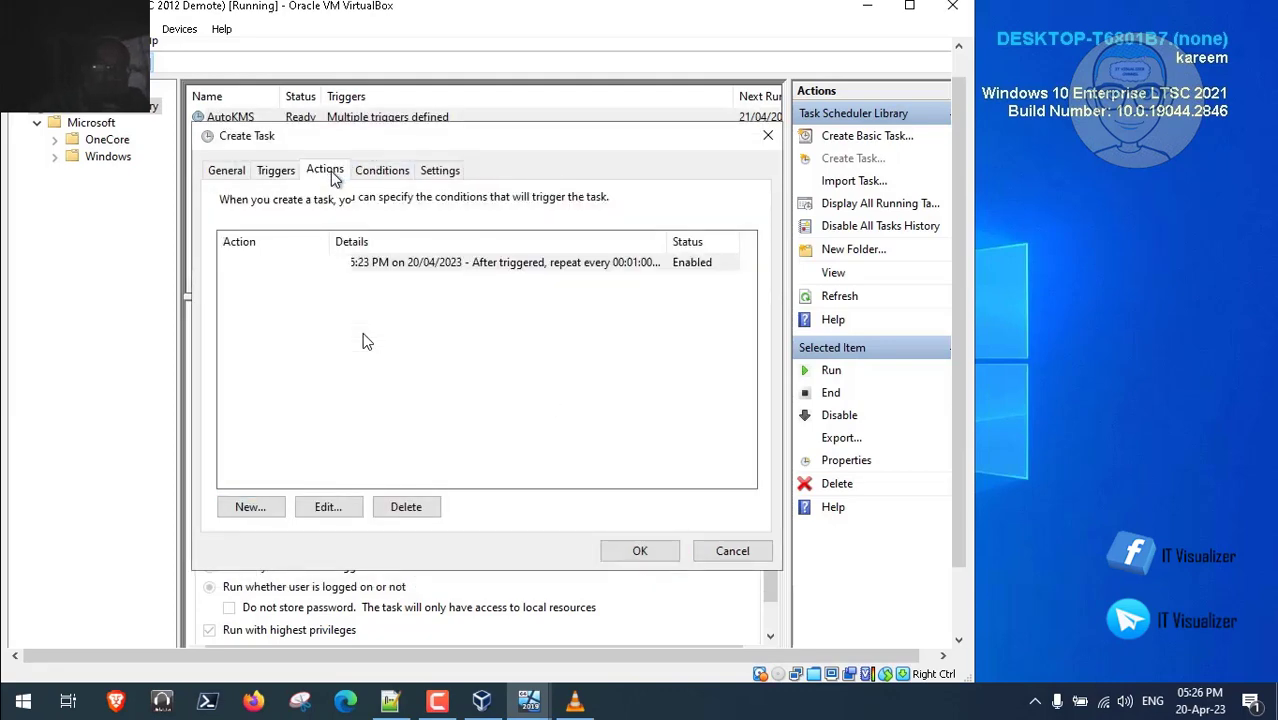
left_click(250, 507)
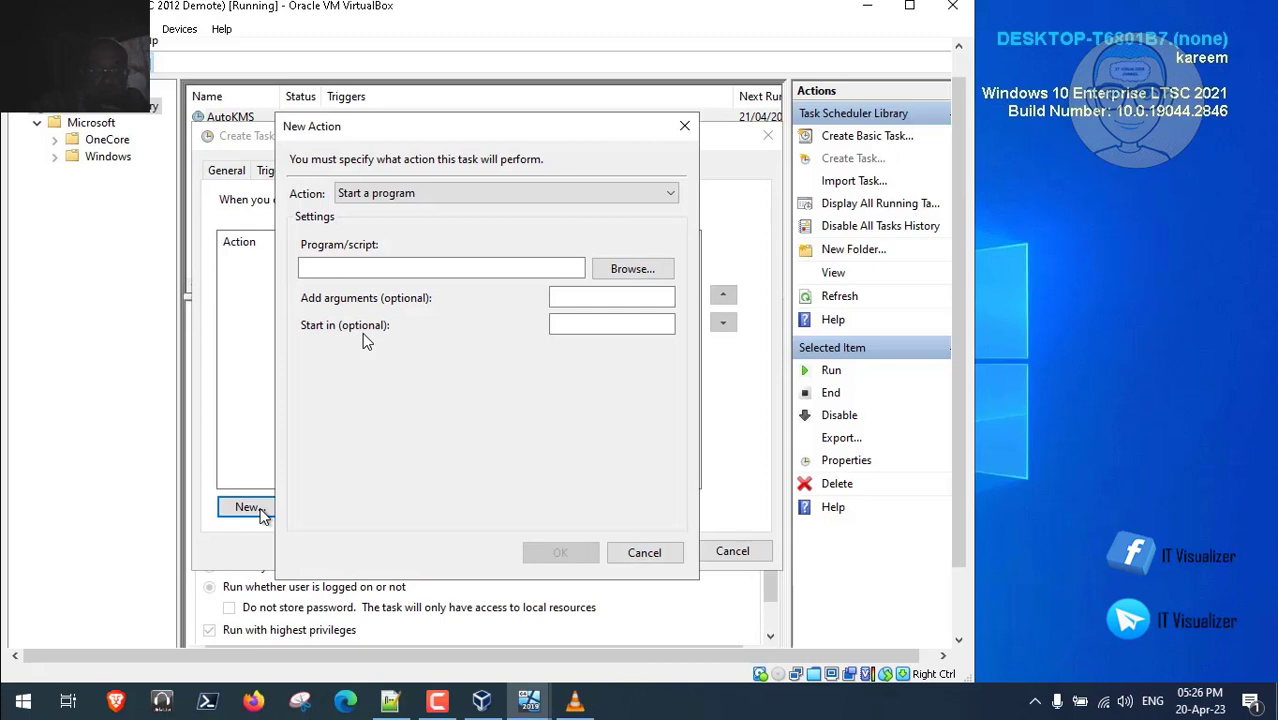
left_click(415, 266)
type("powershell")
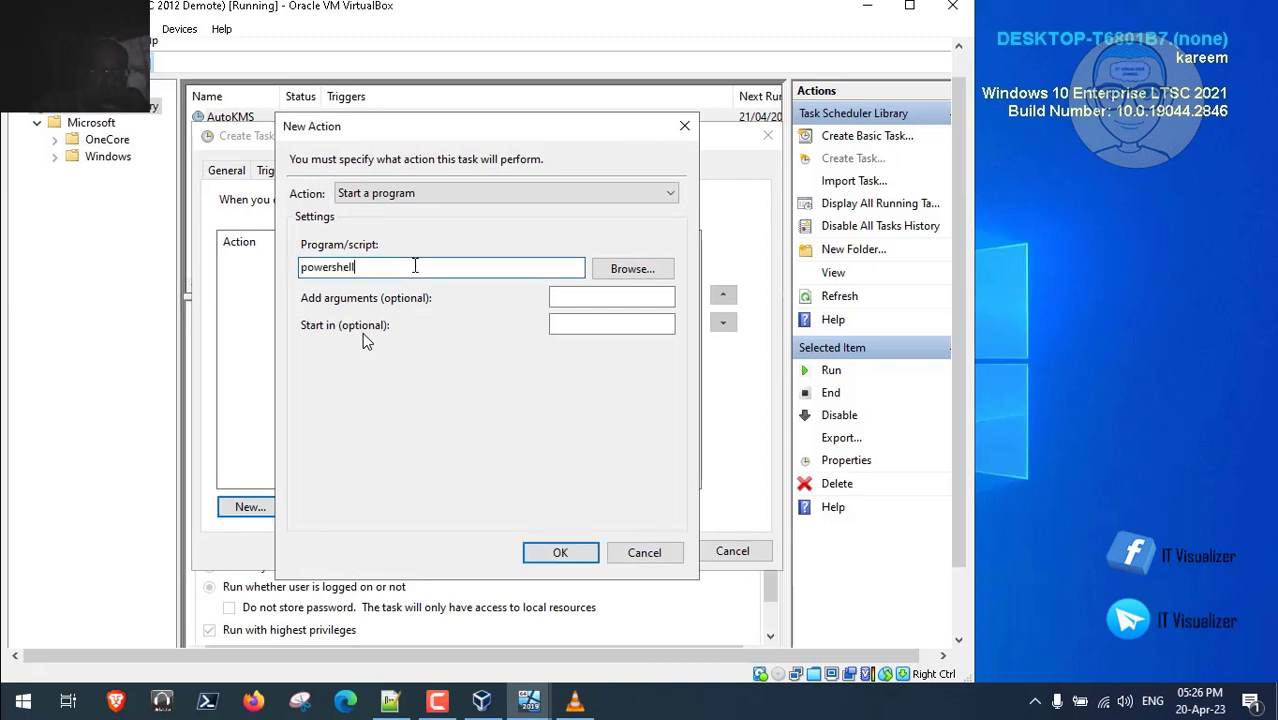
left_click(579, 297)
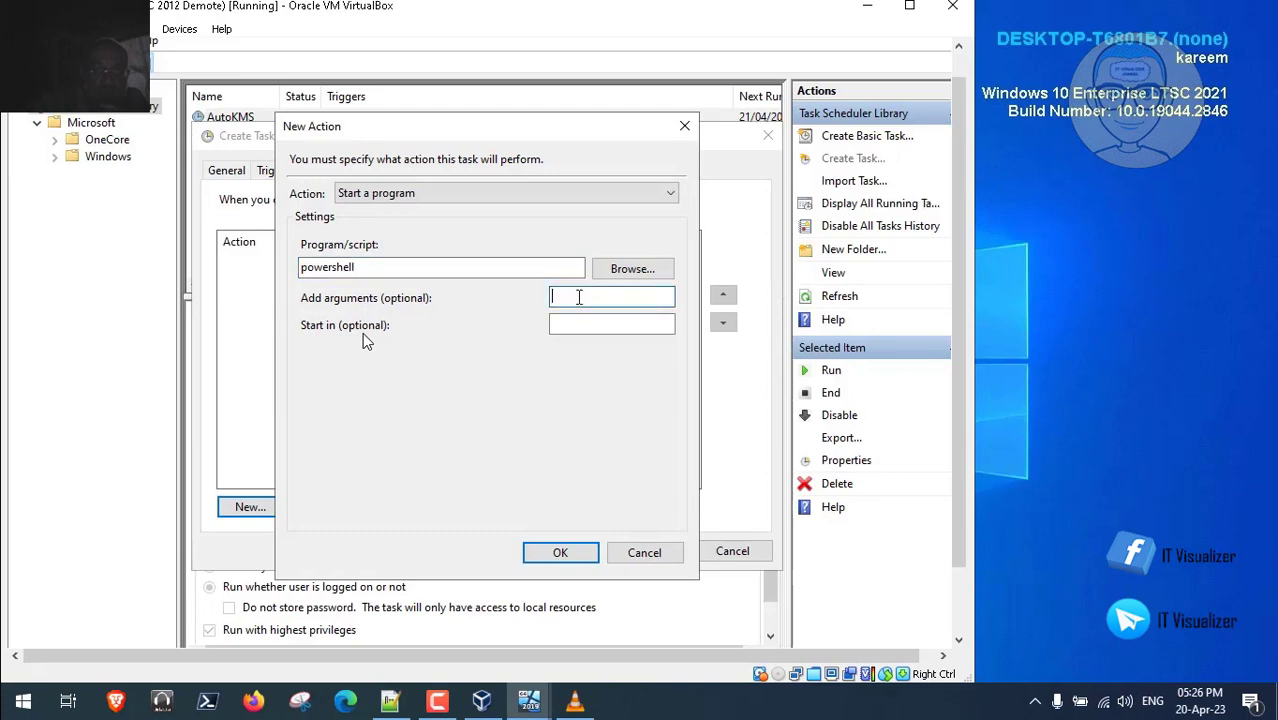
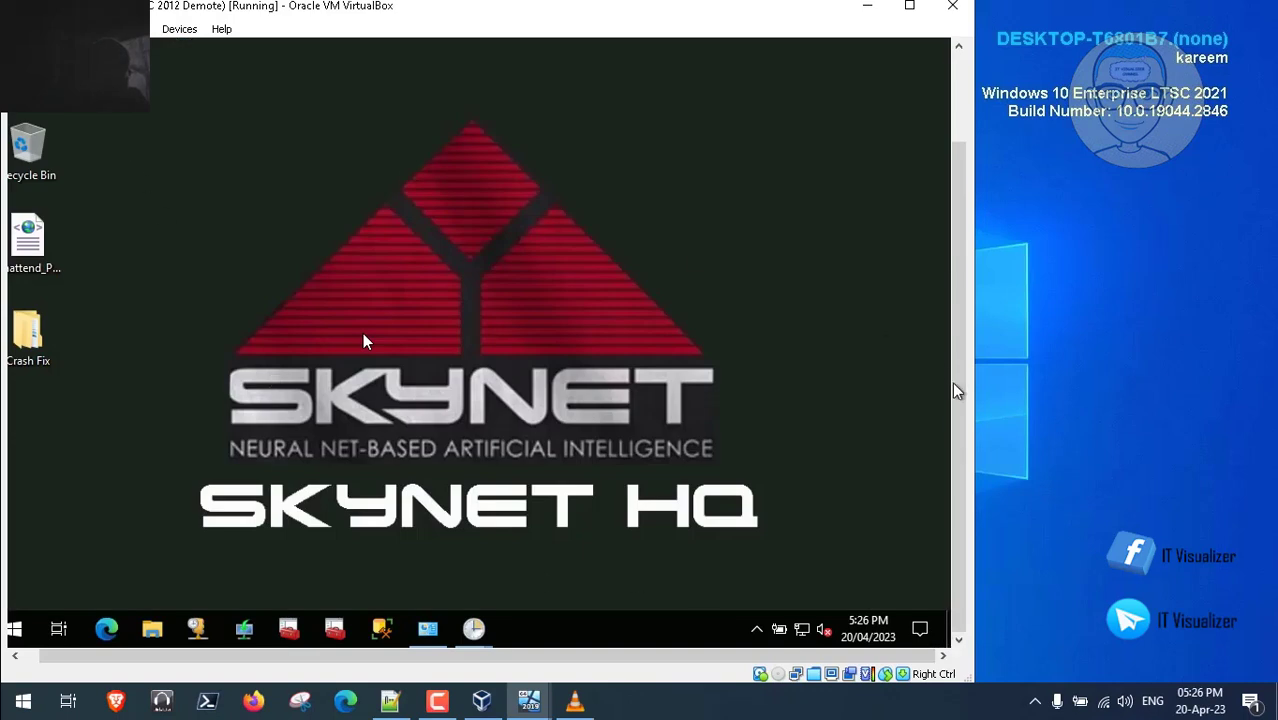
- Copy the full path of Check_Services.ps1 from the Data (D:) drive
left_click_drag(954, 300, 954, 195)
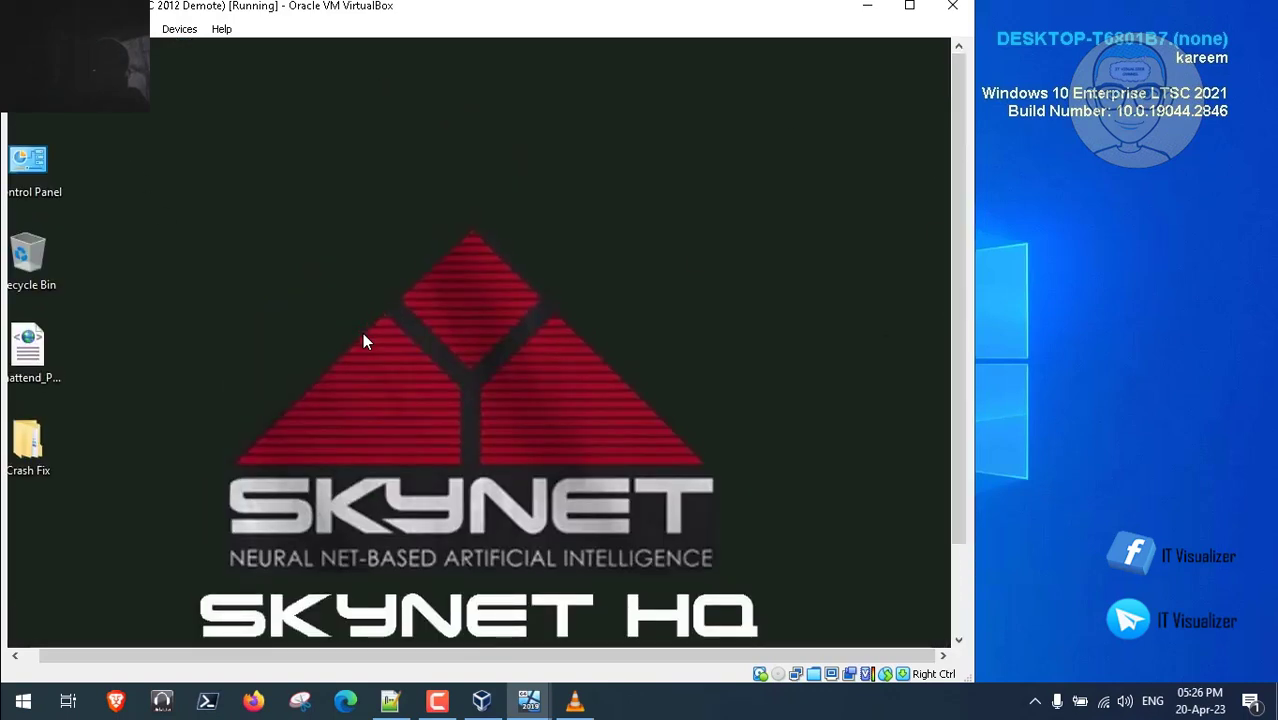
key("super+e")
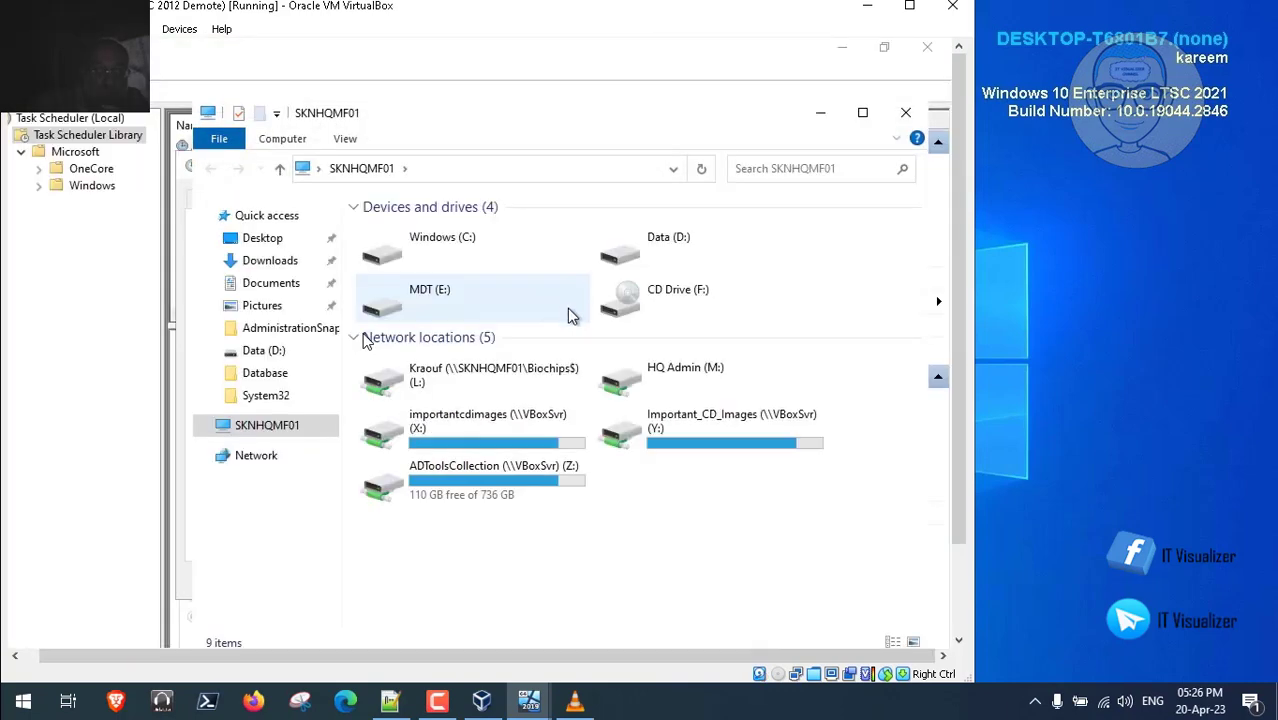
left_click(633, 255)
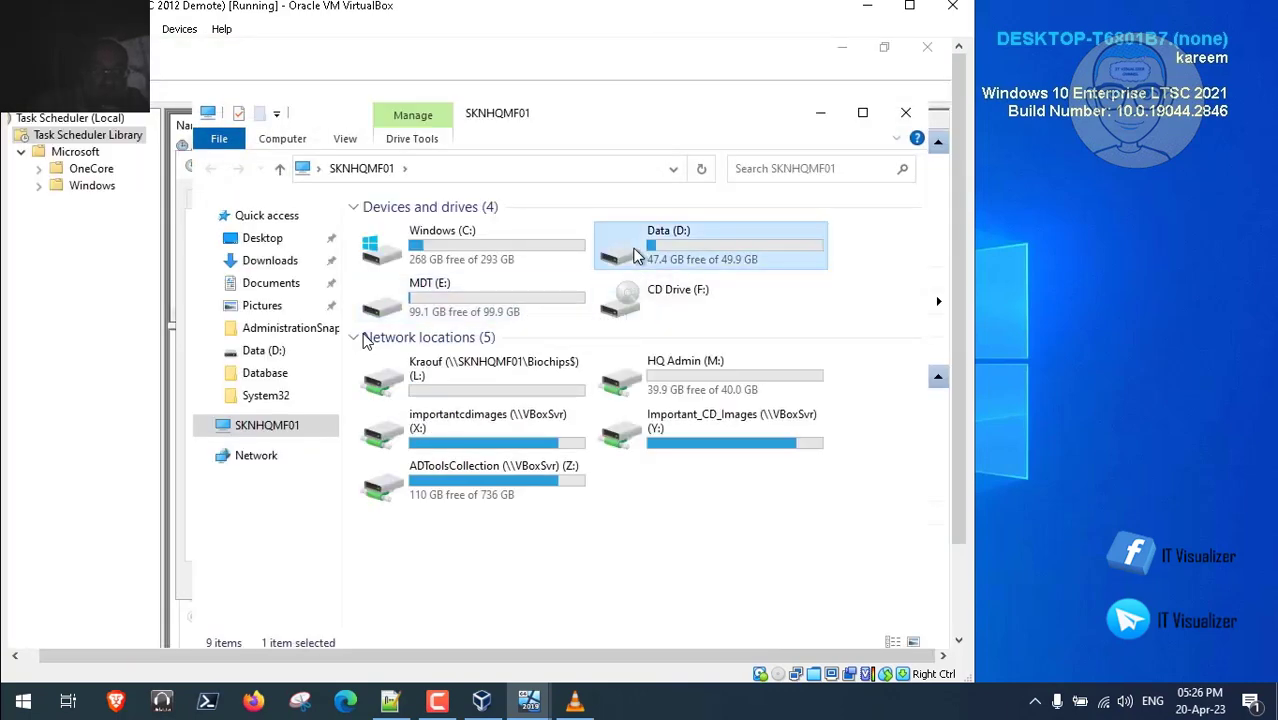
double_click(633, 255)
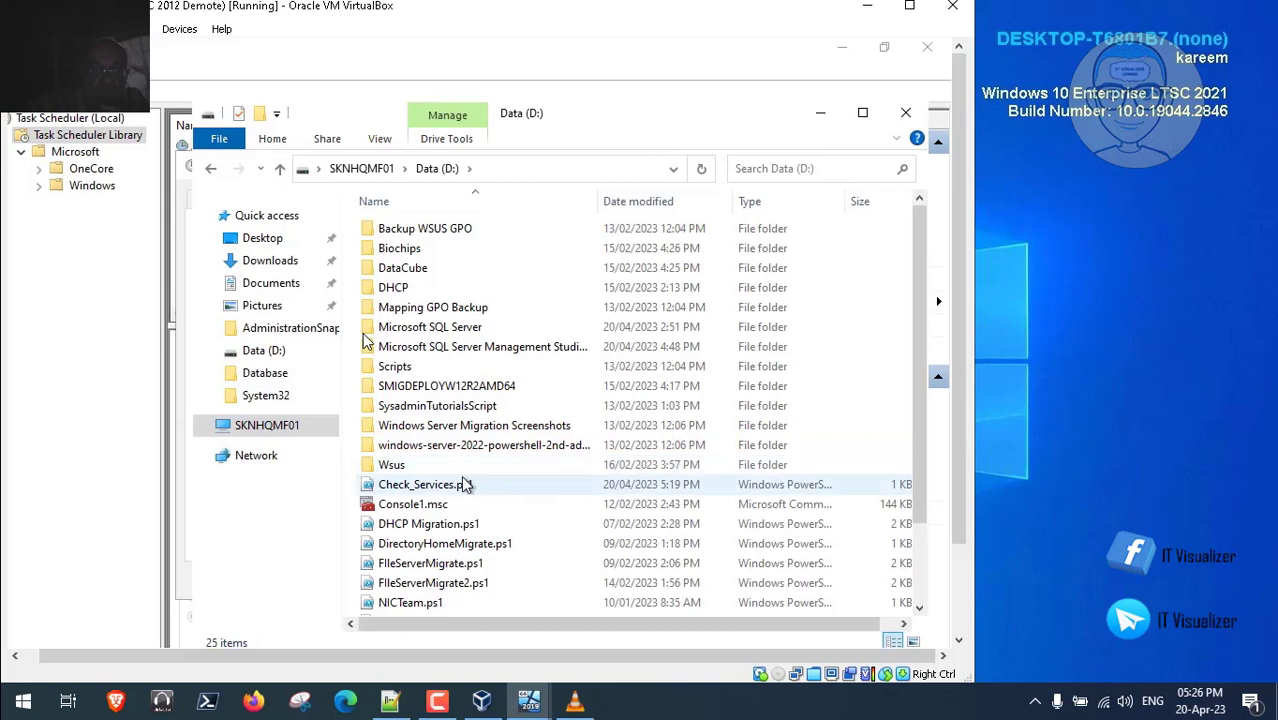
right_click(412, 490)
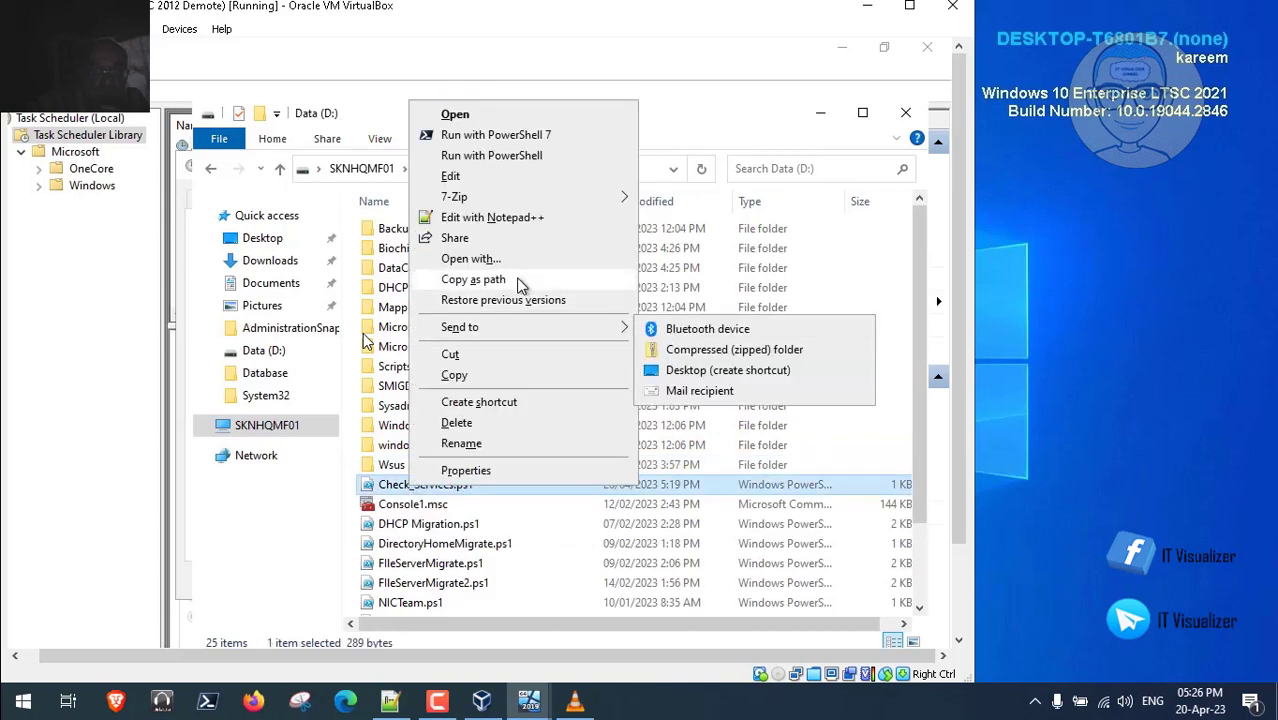
left_click(473, 279)
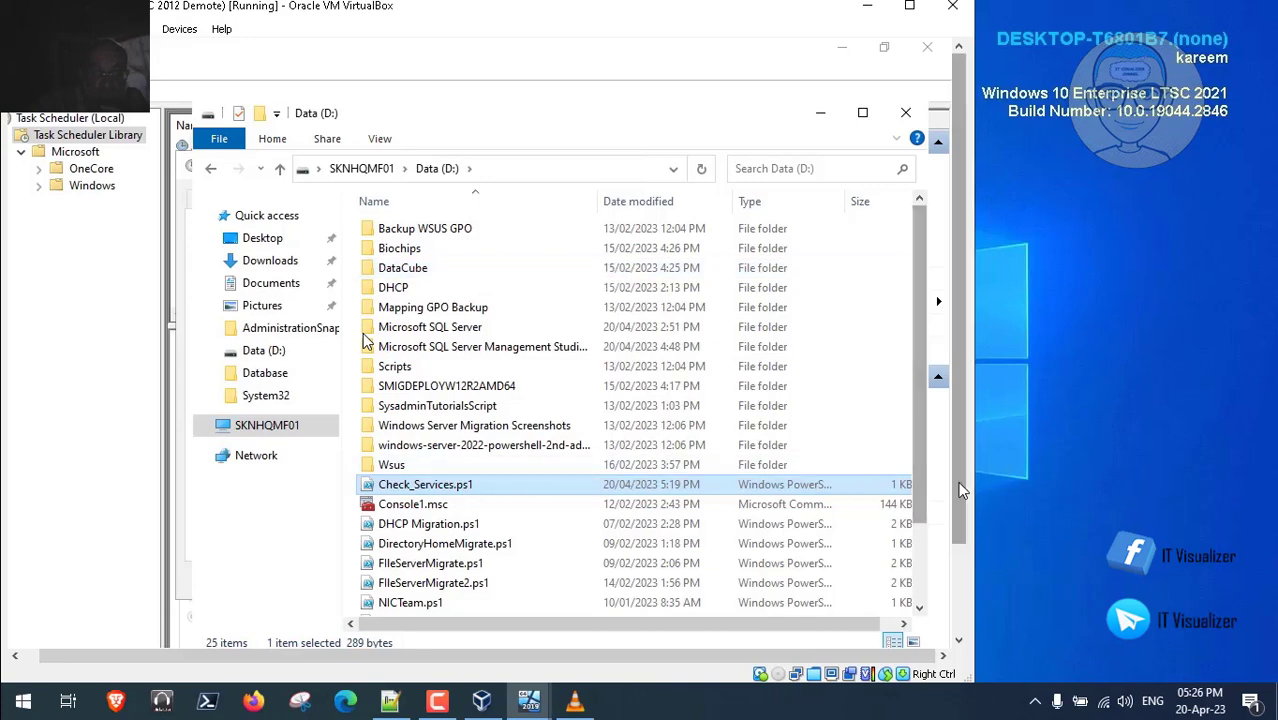
- Paste the path after -file so the action runs powershell -file "D:\Check_Services.ps1"
left_click_drag(958, 483, 958, 582)
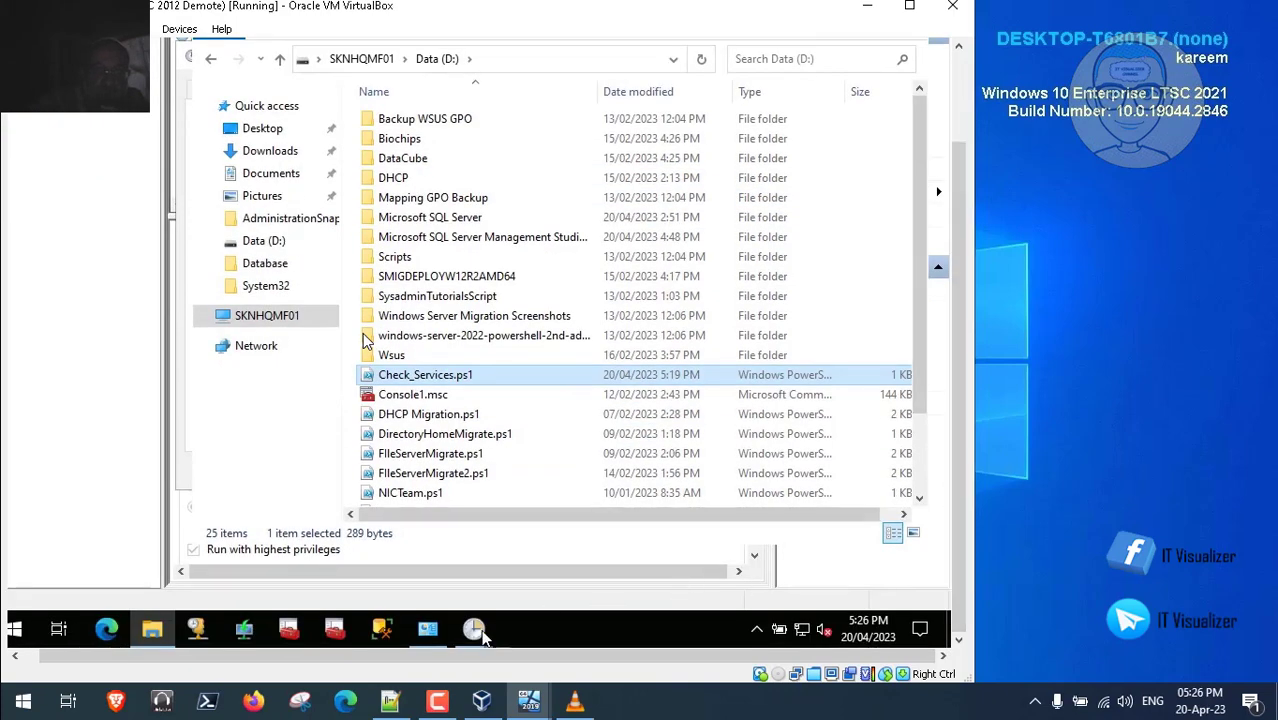
mouse_move(476, 630)
left_click(535, 578)
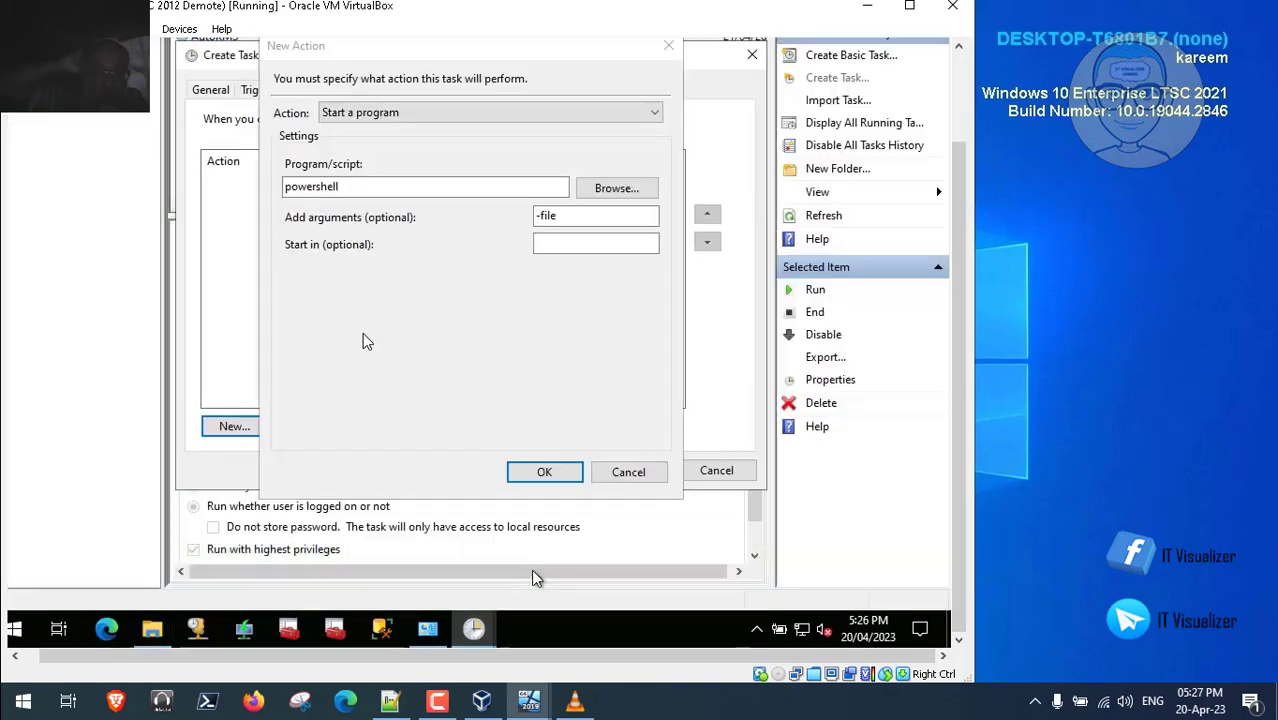
left_click(567, 218)
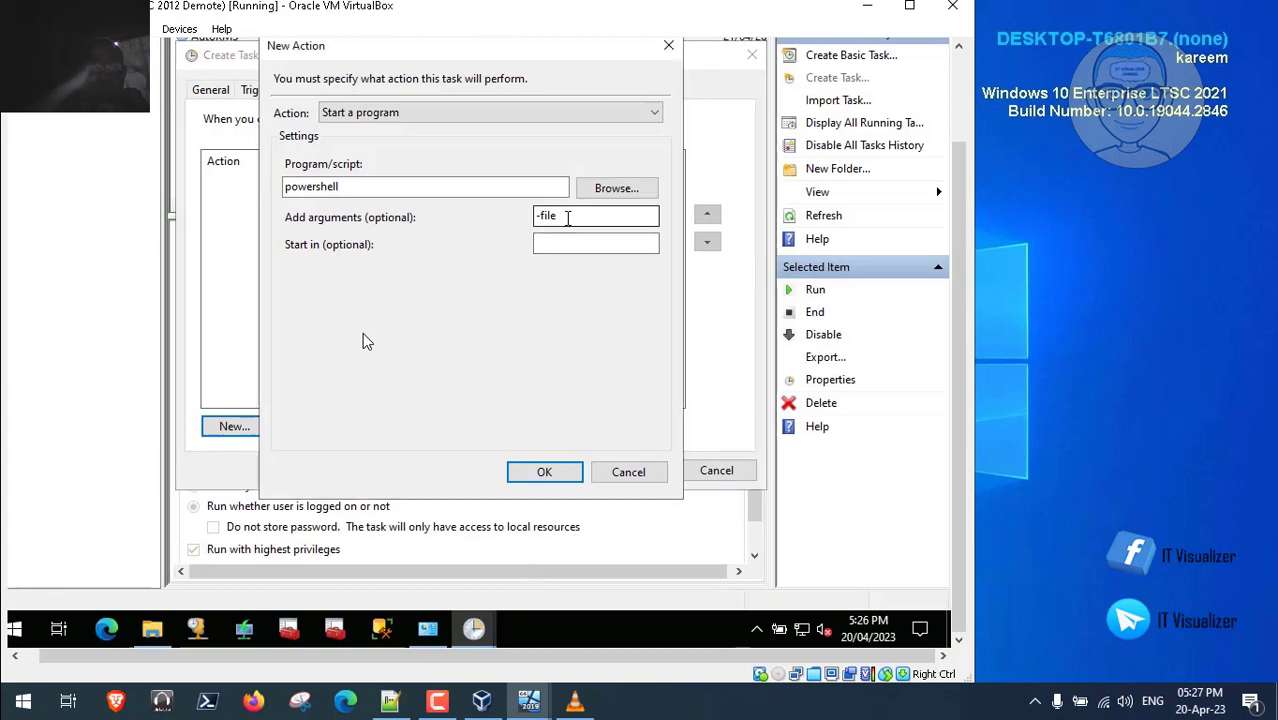
key("ctrl+v")
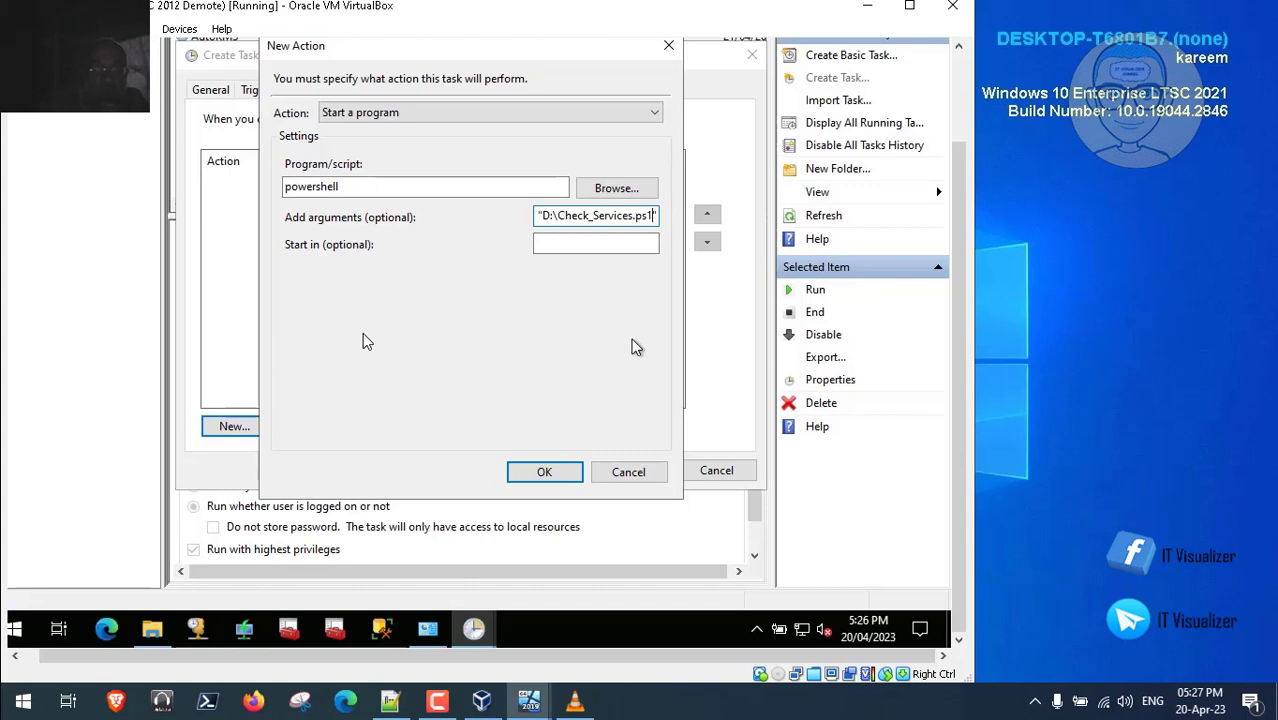
key("Left")
key("Left")
key("Left")
key("Left")
key("Left")
key("Left")
key("Left")
key("Left")
key("Left")
key("Left")
key("Left")
key("Left")
key("Left")
key("Left")
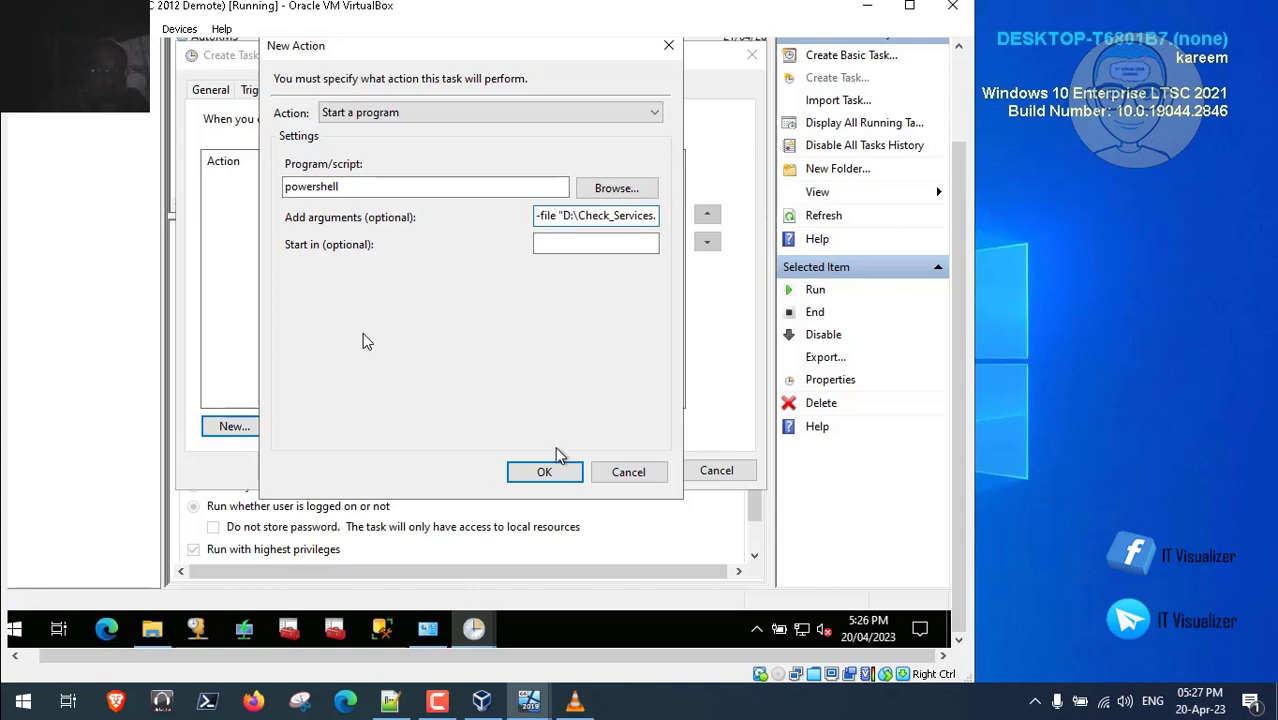
left_click(565, 474)
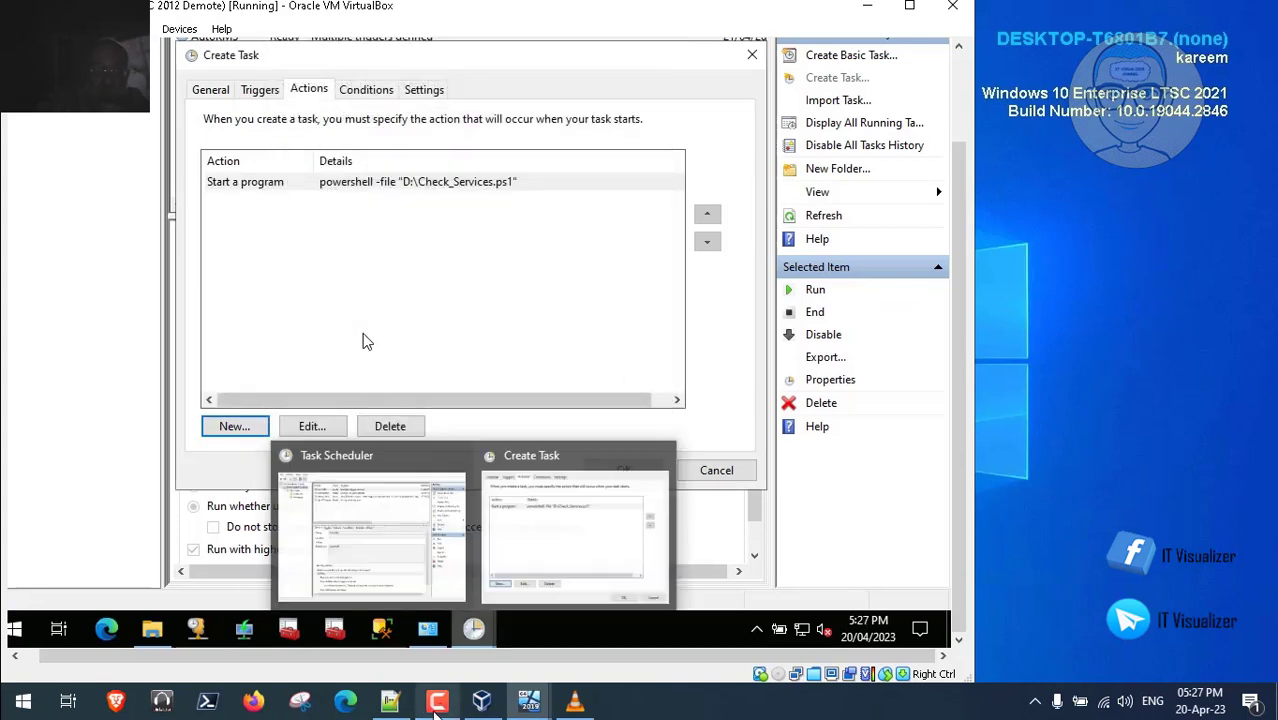
left_click(434, 708)
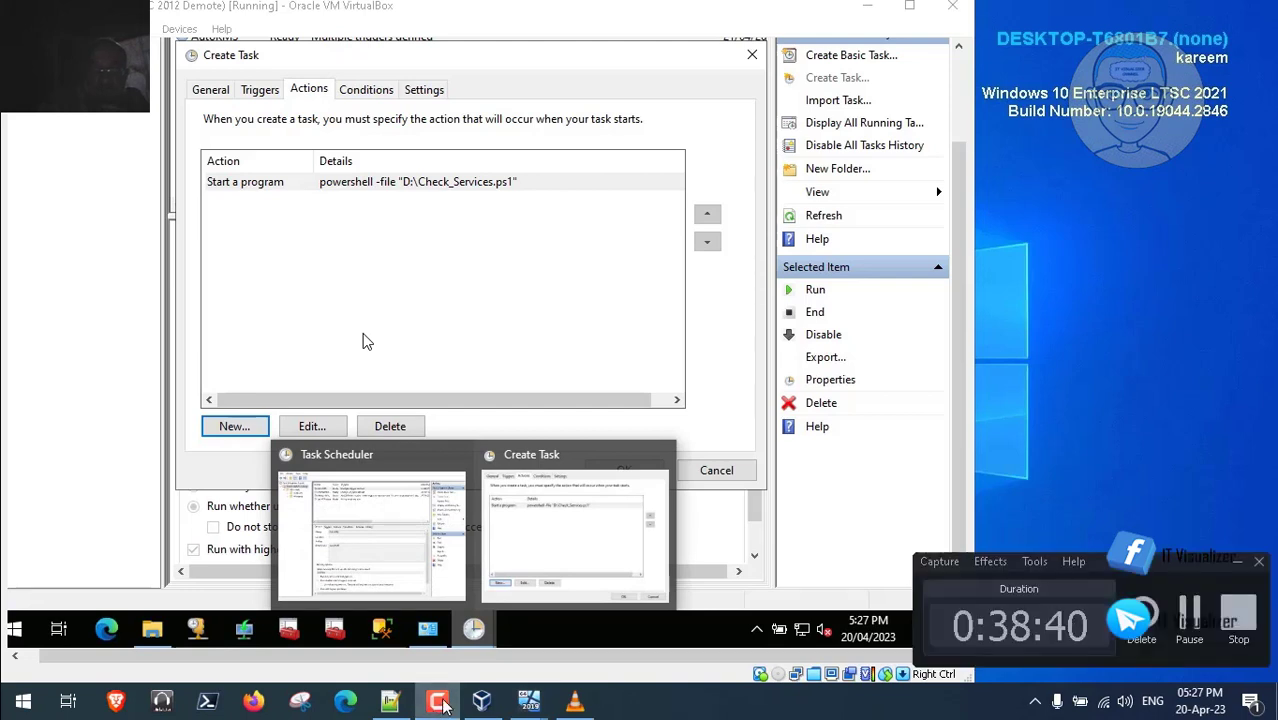
left_click(440, 705)
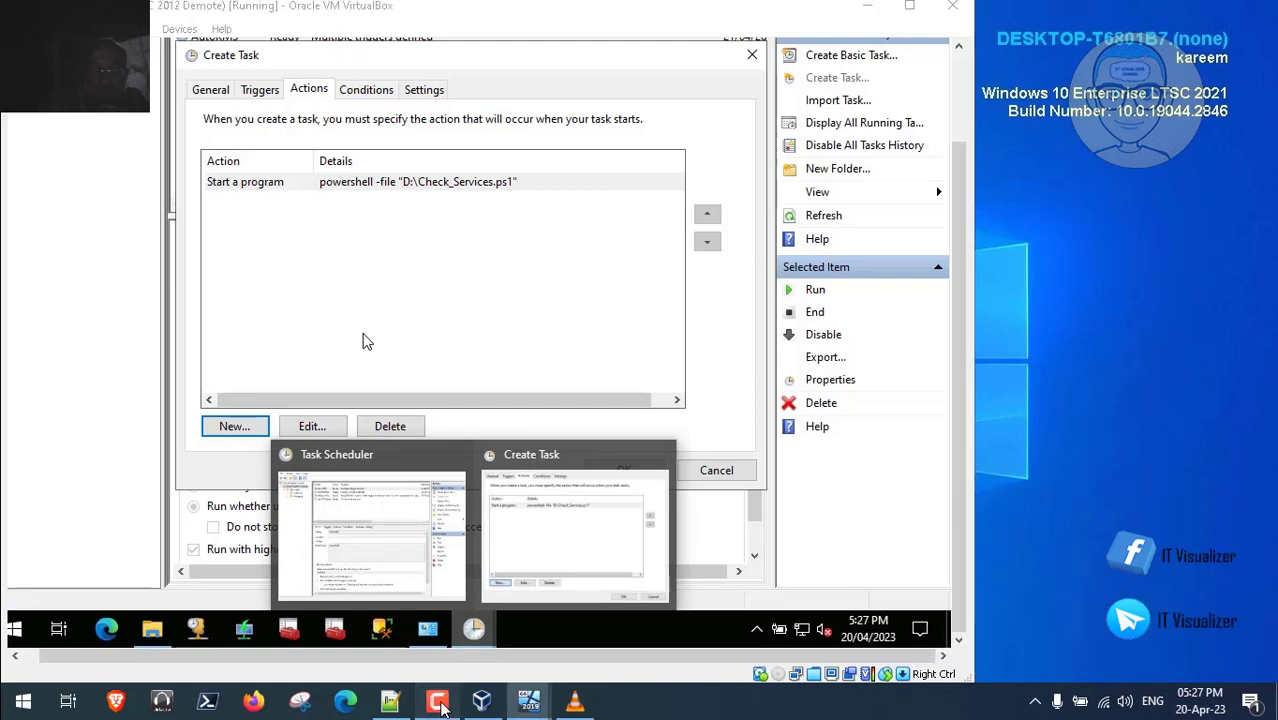
left_click(441, 705)
left_click(1194, 618)
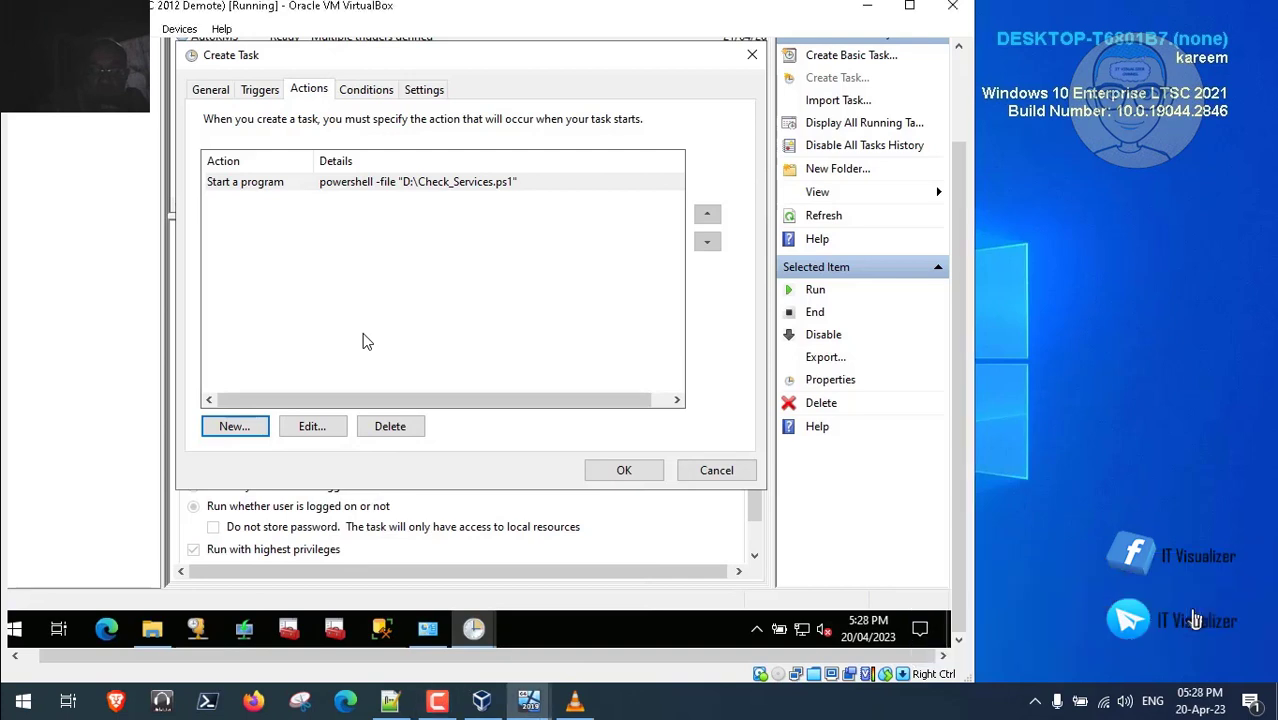
left_click(366, 89)
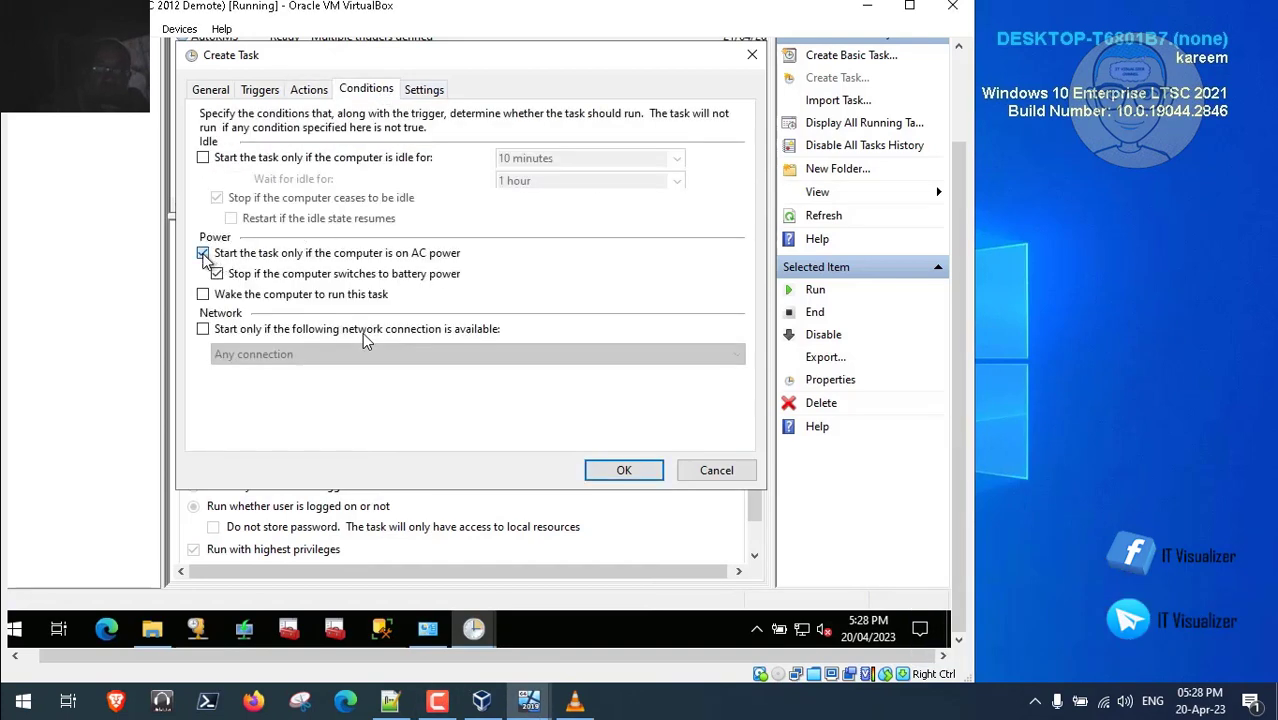
- Clear 'Start the task only if the computer is on AC power' and save the Check Services task
left_click(203, 253)
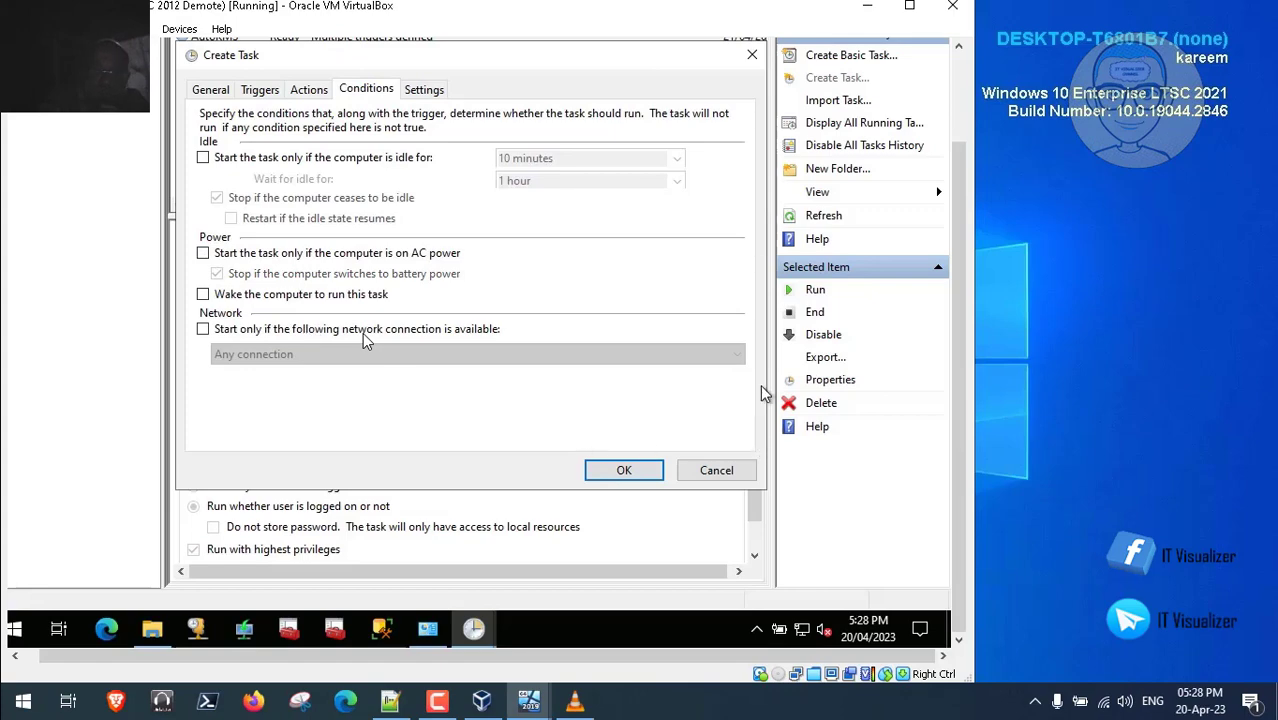
scroll(962, 154, "up", 3)
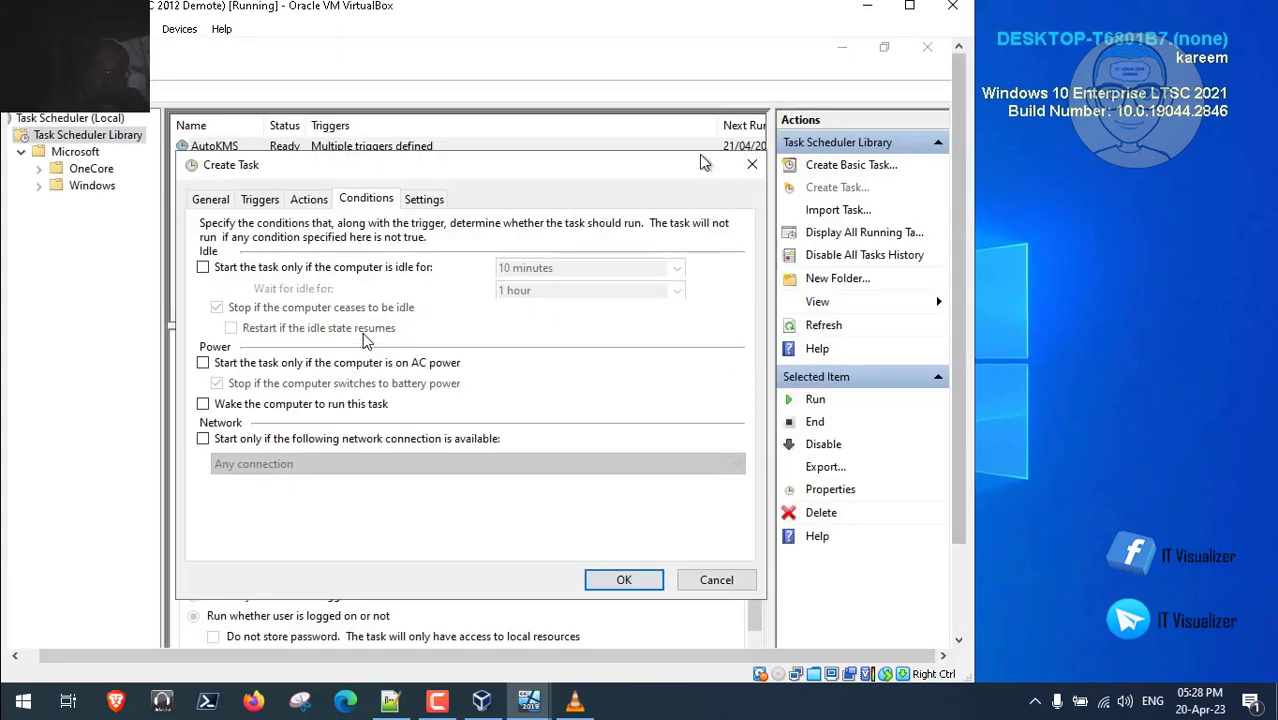
left_click(425, 203)
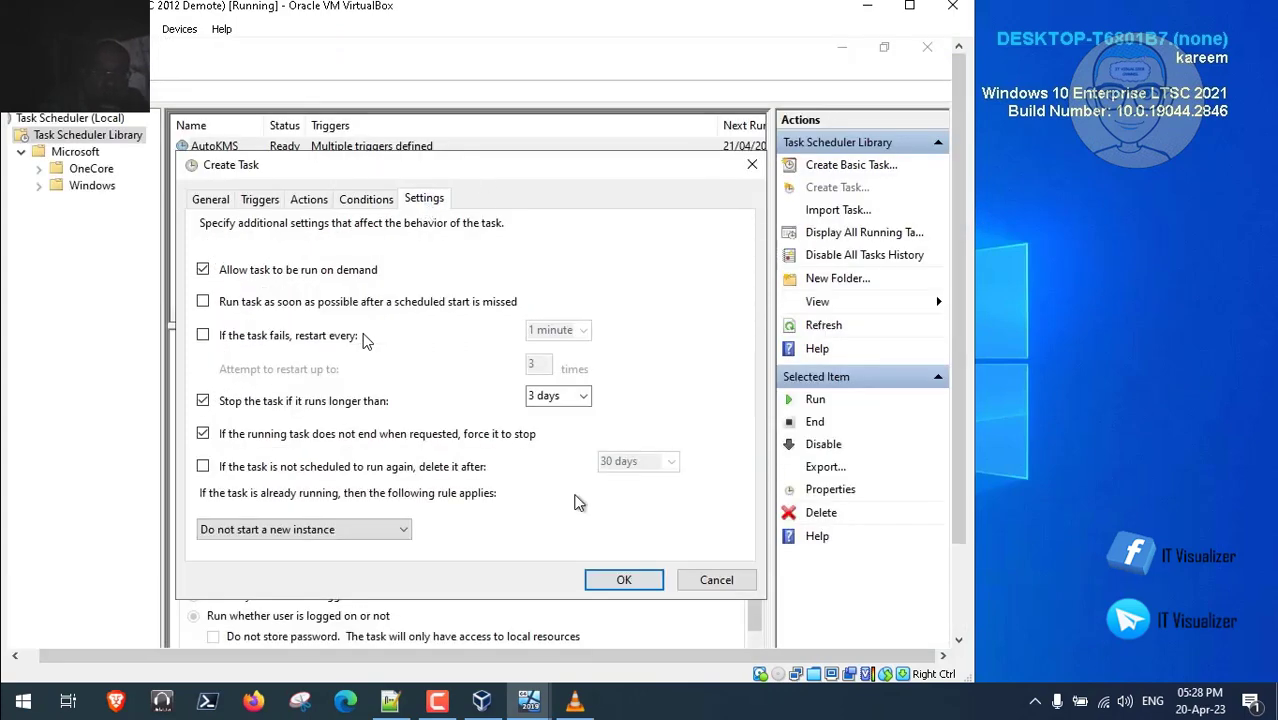
left_click(620, 582)
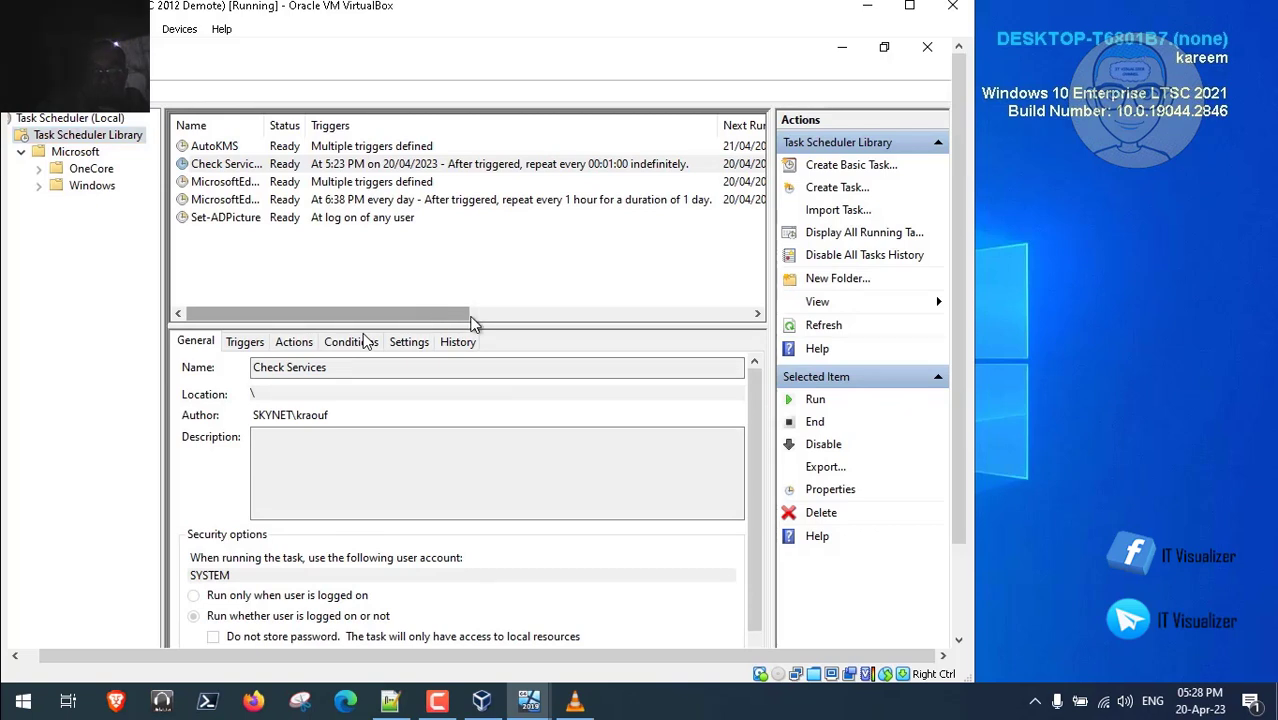
- Run the Check Services task manually, then refresh the task list
left_click_drag(471, 318, 338, 320)
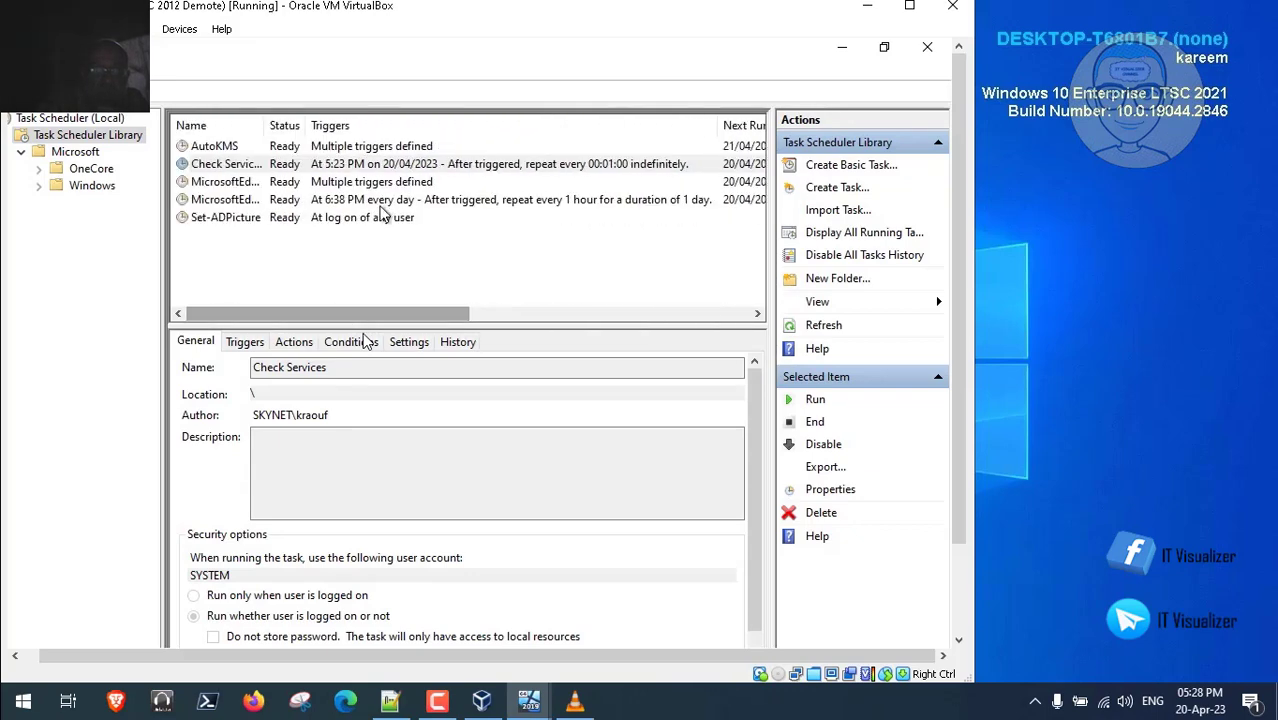
right_click(351, 166)
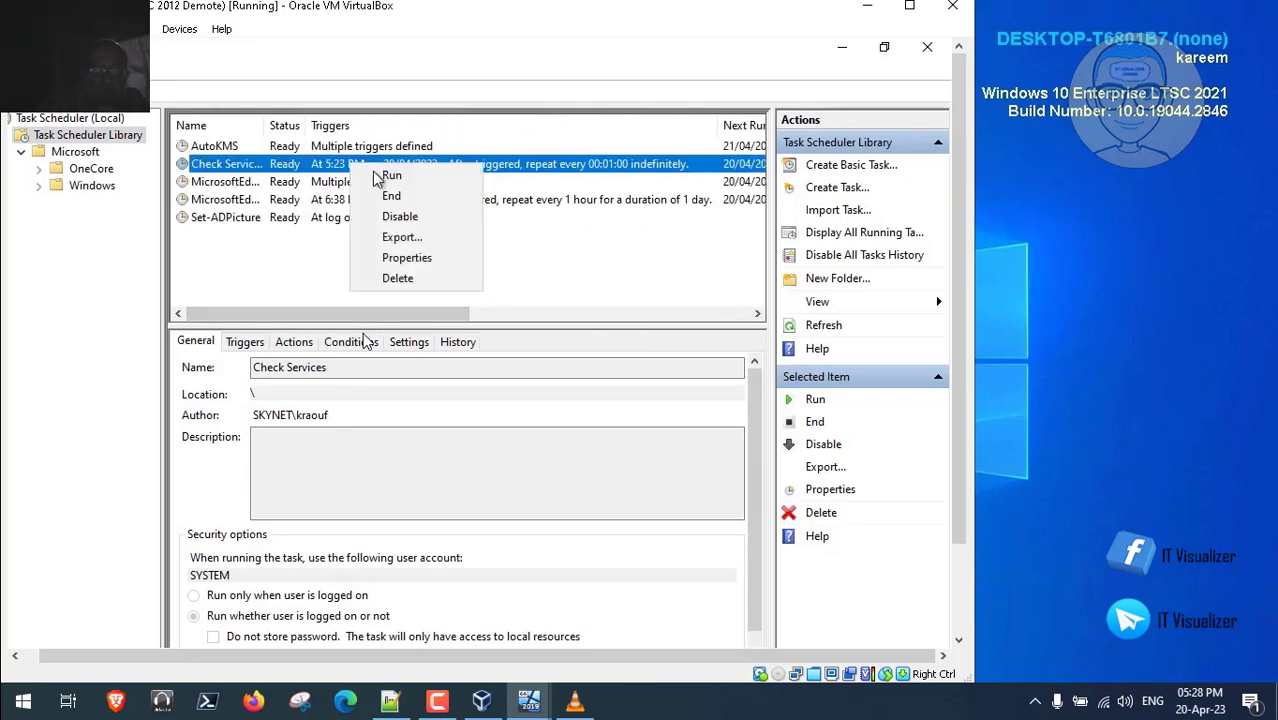
left_click(381, 178)
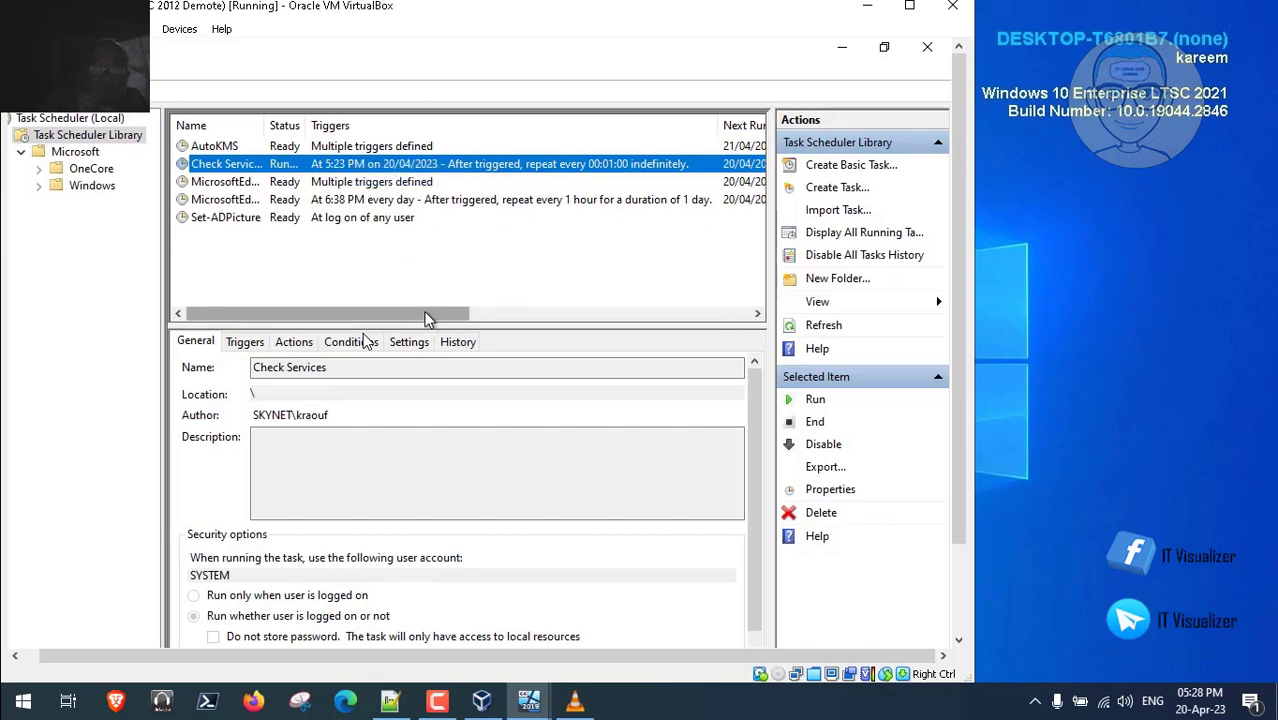
left_click(683, 315)
left_click(683, 315)
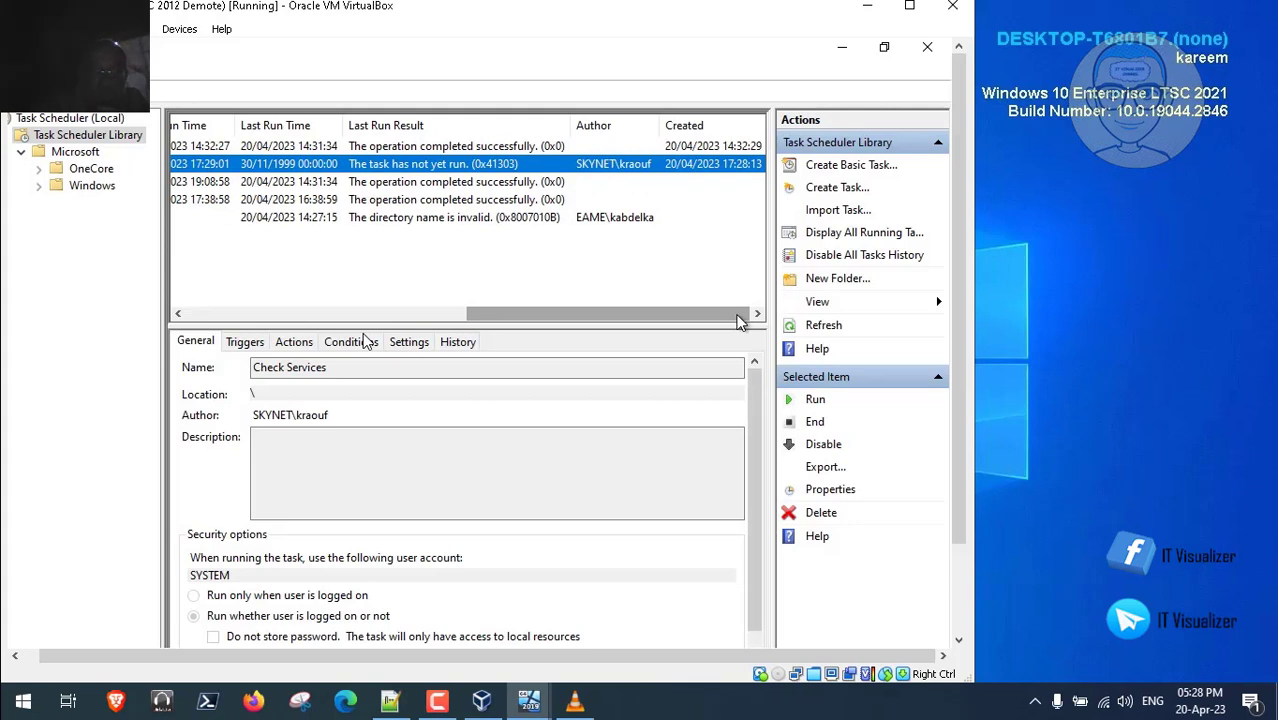
right_click(479, 280)
left_click(534, 357)
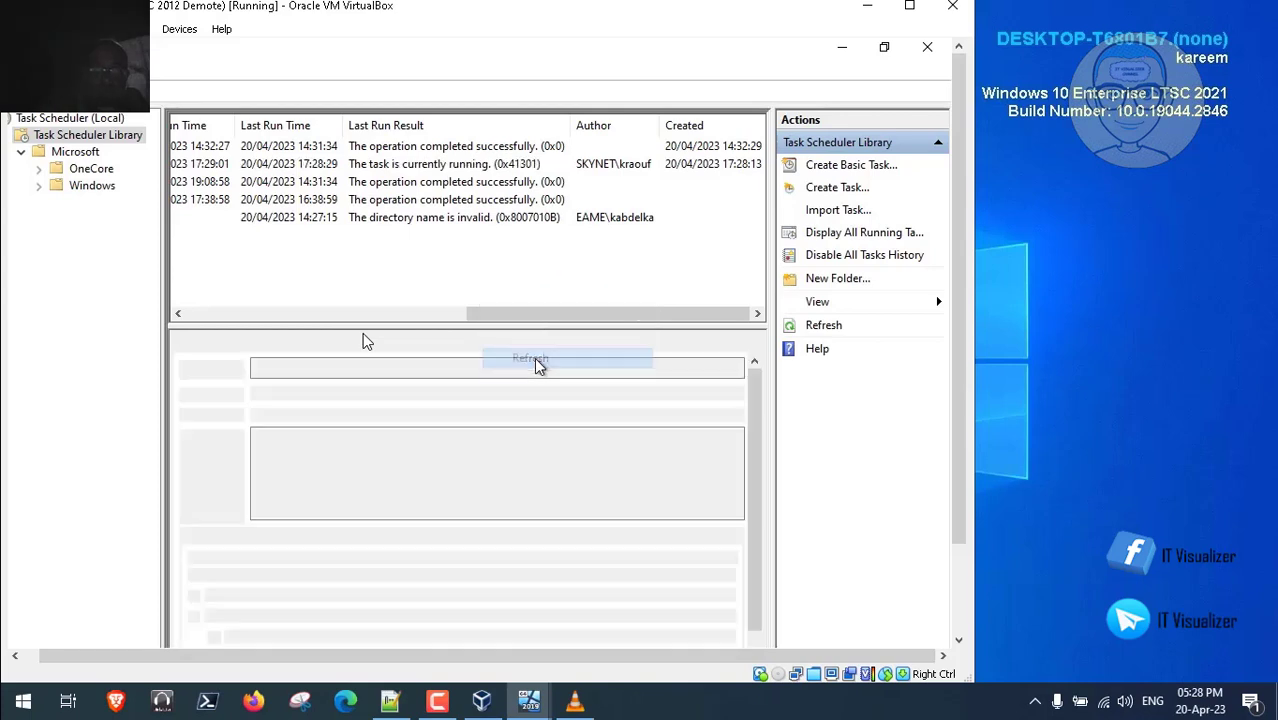
left_click(474, 165)
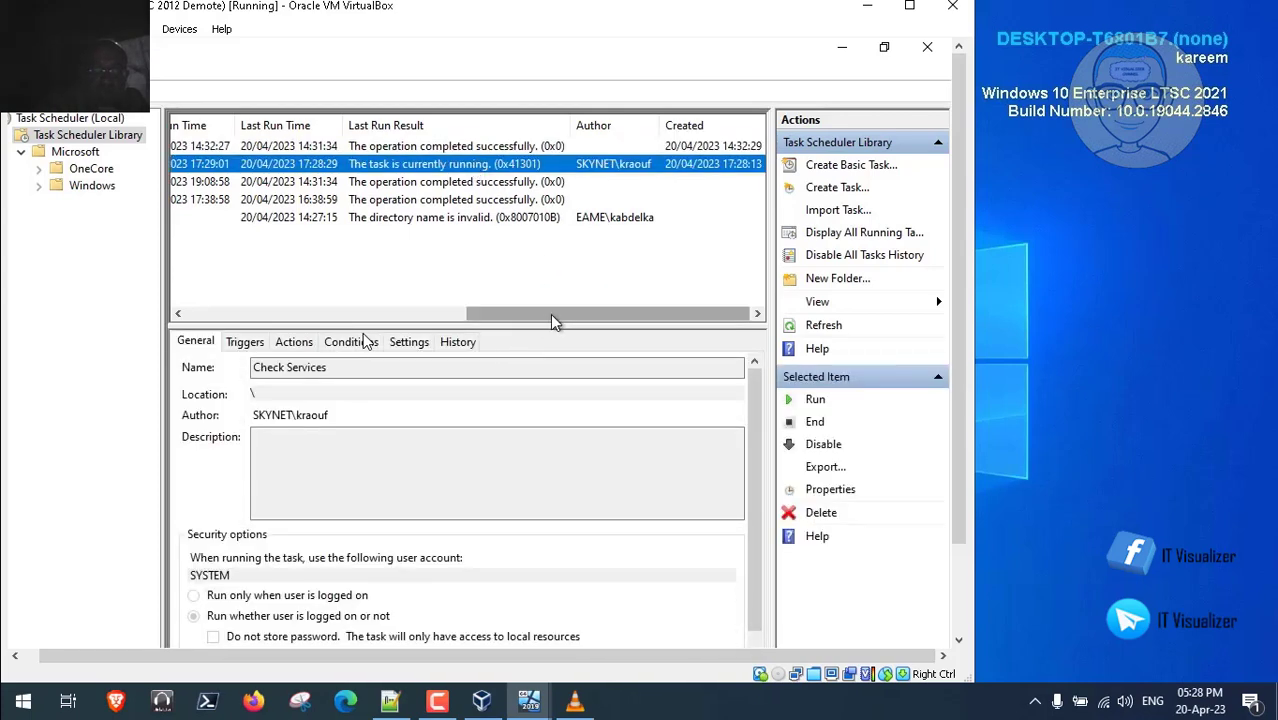
- Scroll to Last Run Result and refresh again, showing 0x800710E0 for Check Services
left_click_drag(563, 314, 237, 310)
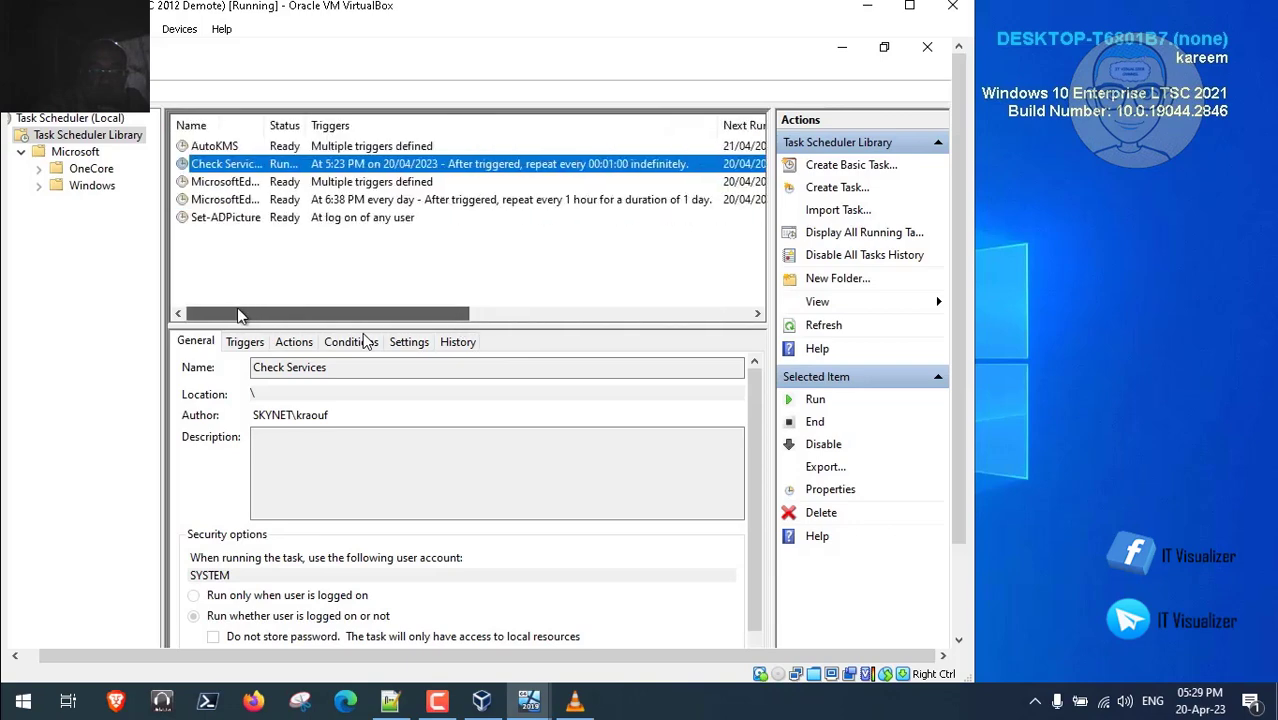
left_click(506, 317)
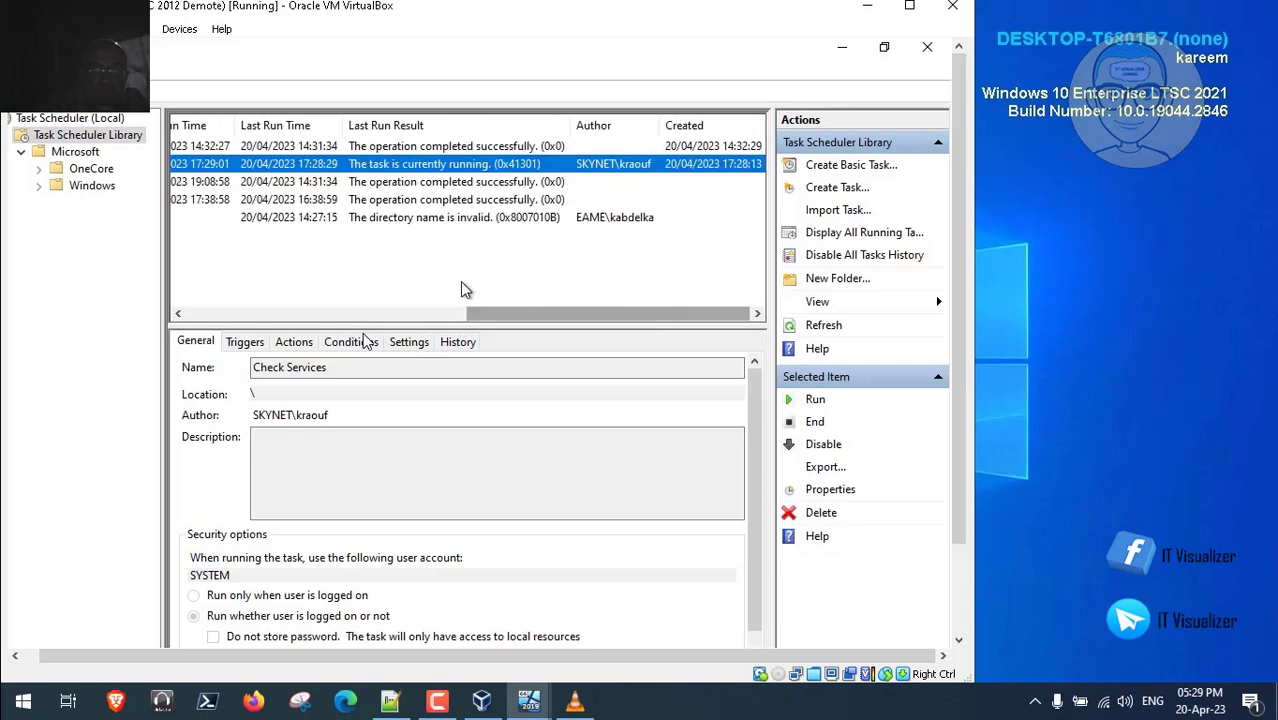
right_click(384, 254)
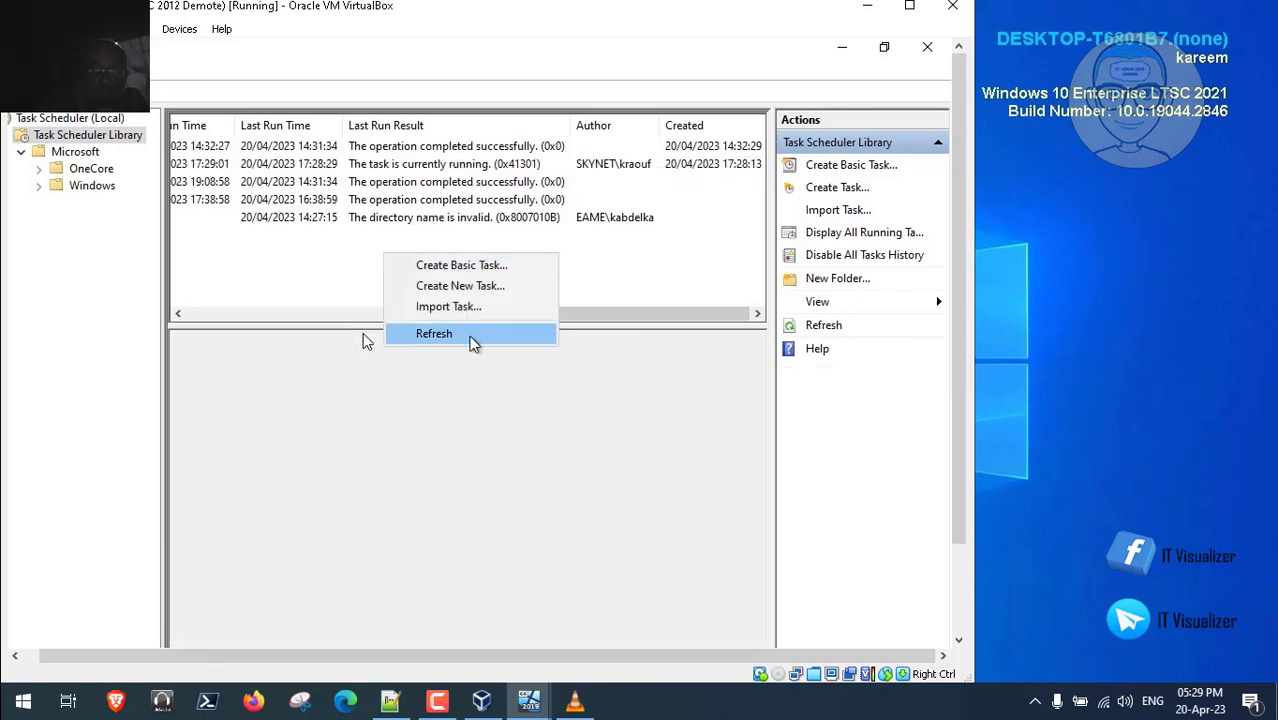
left_click(473, 338)
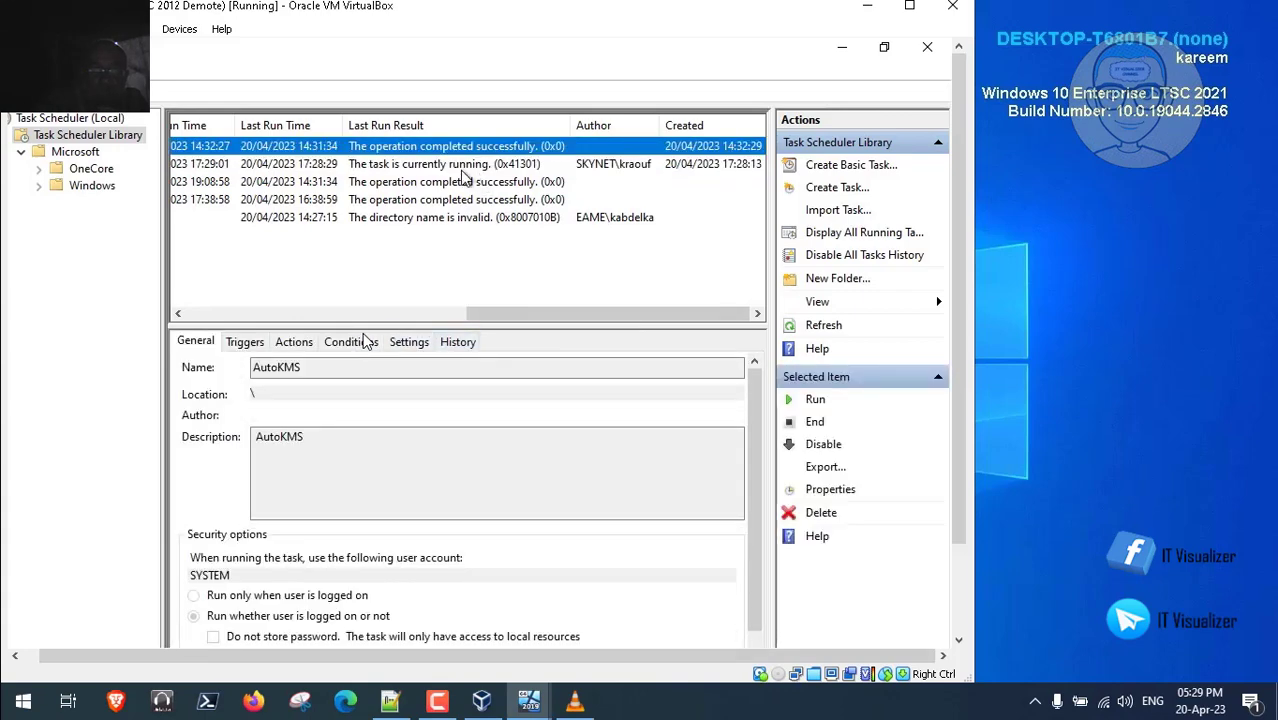
key("Down")
left_click(452, 314)
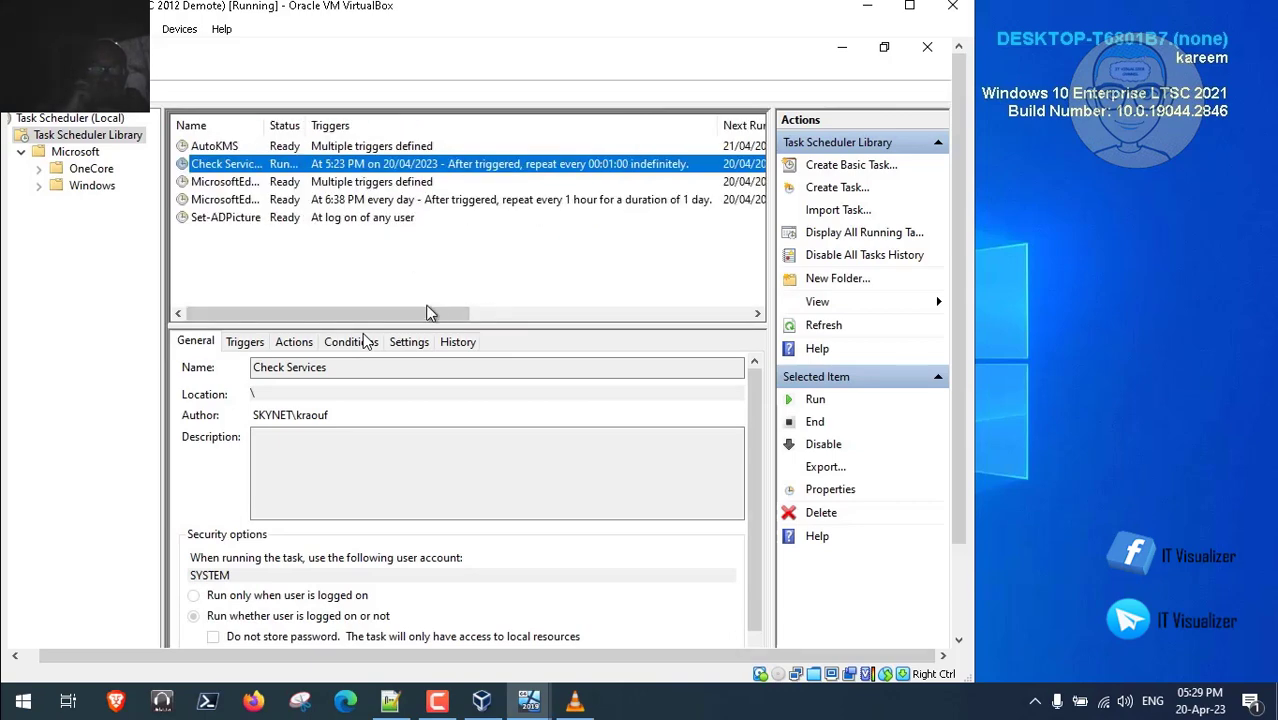
left_click_drag(428, 312, 755, 318)
right_click(446, 254)
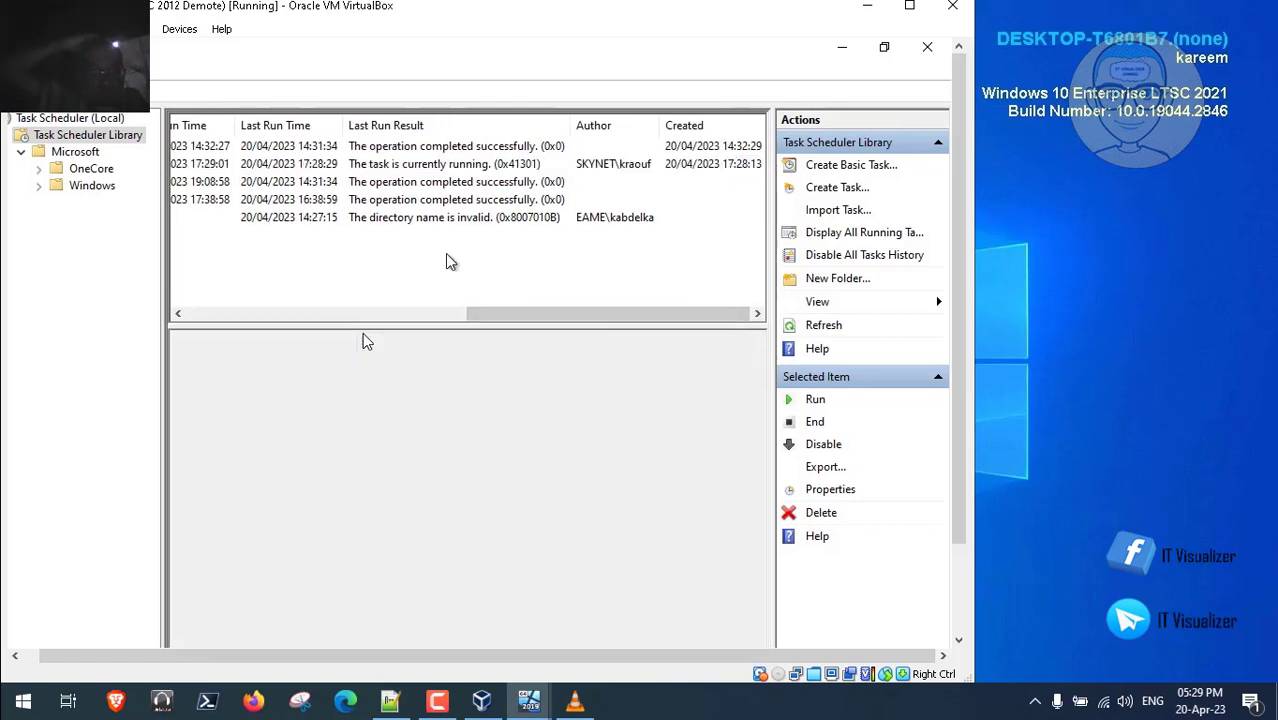
left_click(497, 335)
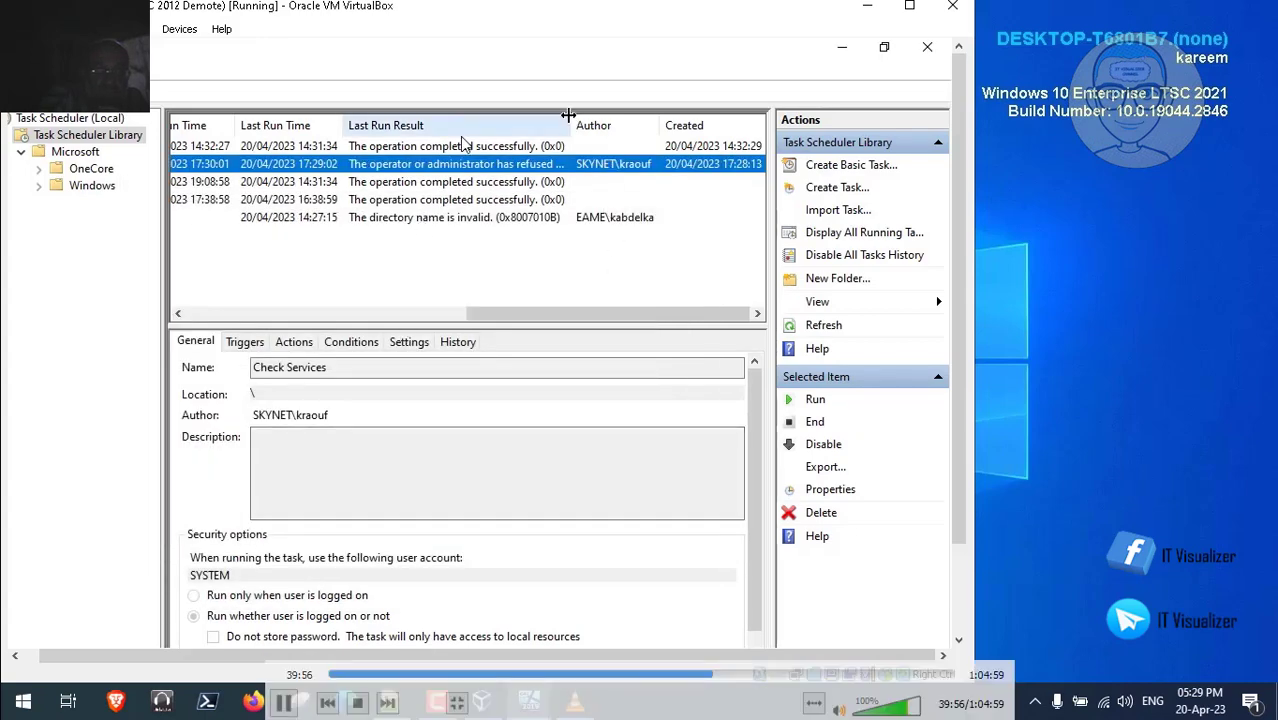
- Widen Last Run Result and refresh to confirm Check Services completed successfully (0x0)
left_click_drag(573, 120, 707, 120)
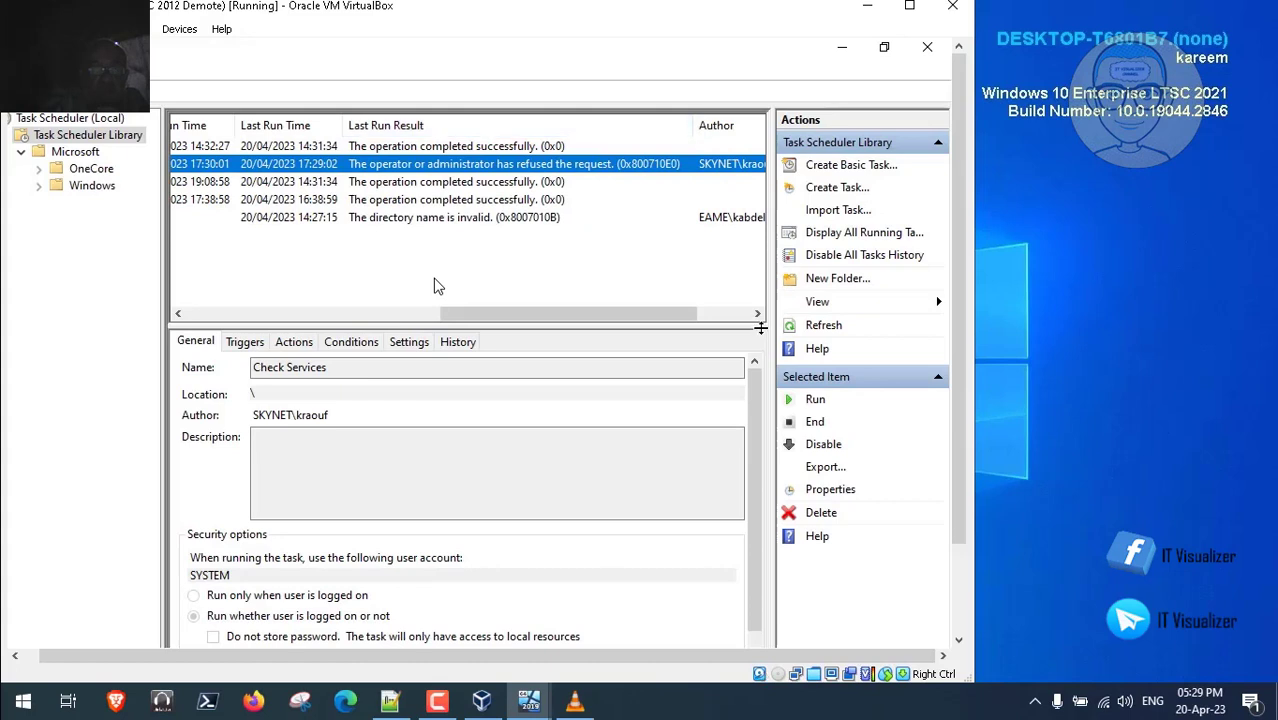
mouse_move(669, 318)
left_mouse_down()
mouse_move(620, 318)
mouse_move(660, 318)
left_mouse_up()
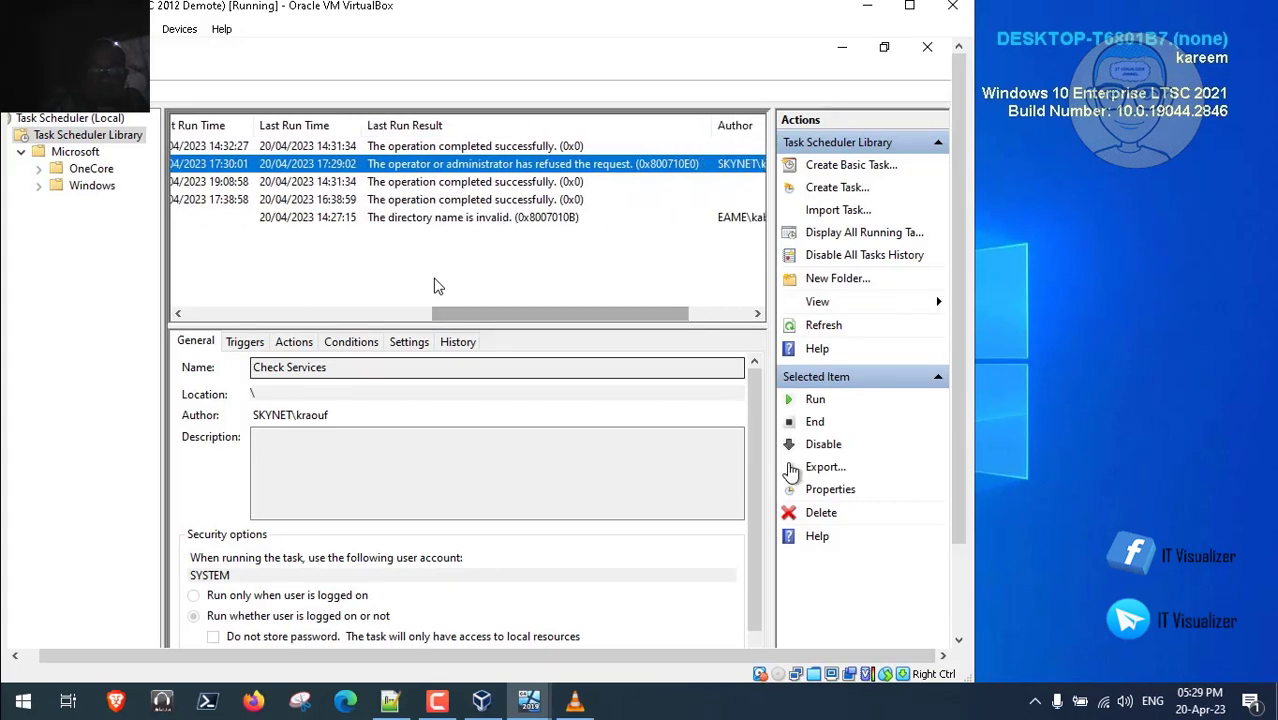
scroll(753, 576, "down", 1)
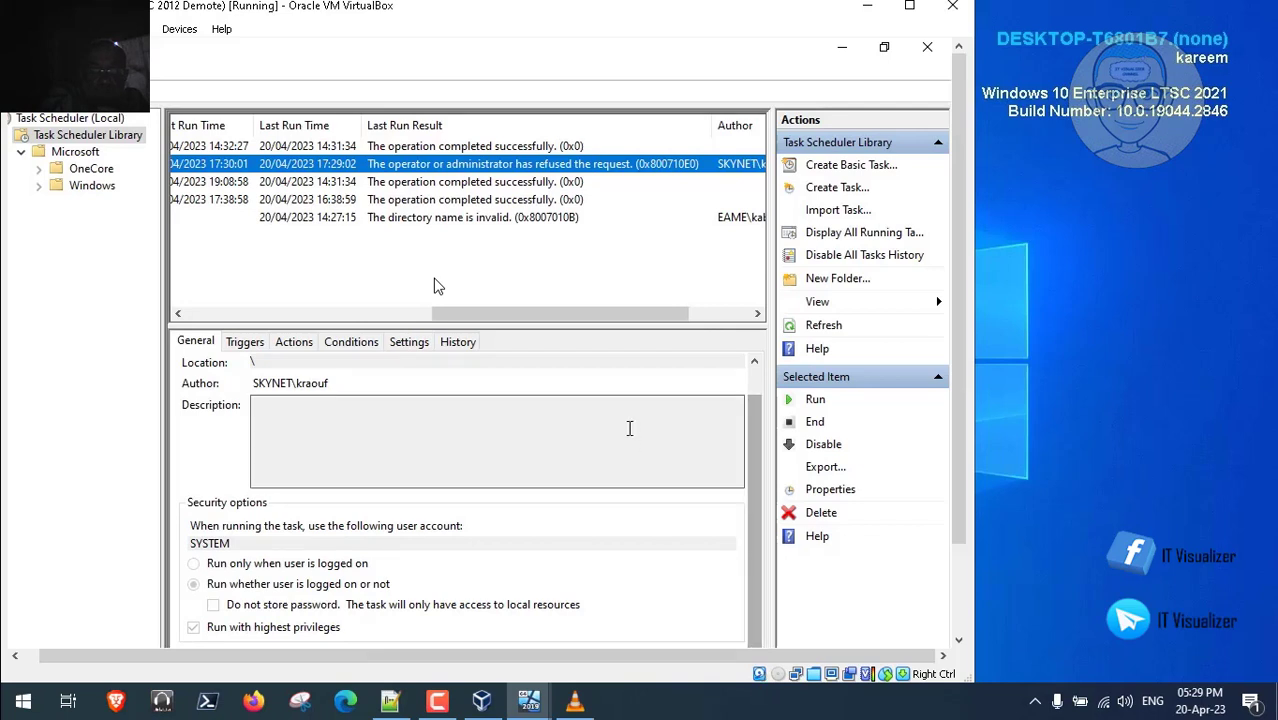
right_click(490, 265)
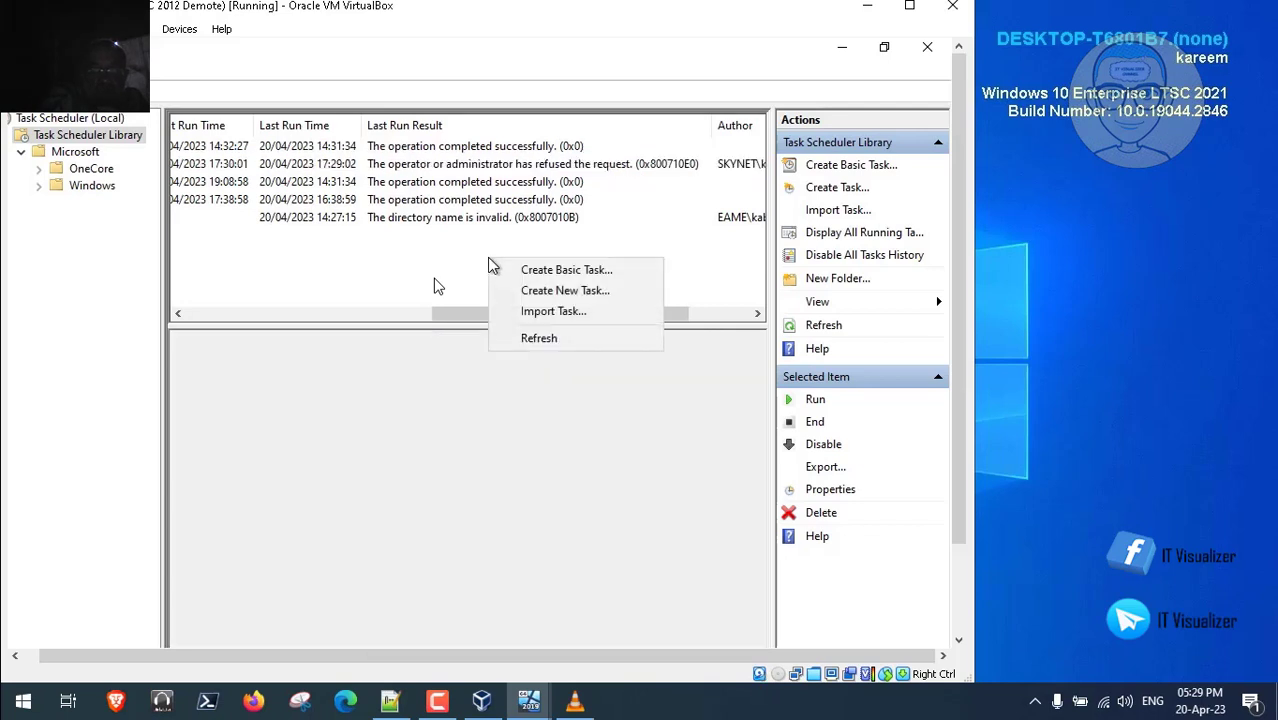
left_click(555, 343)
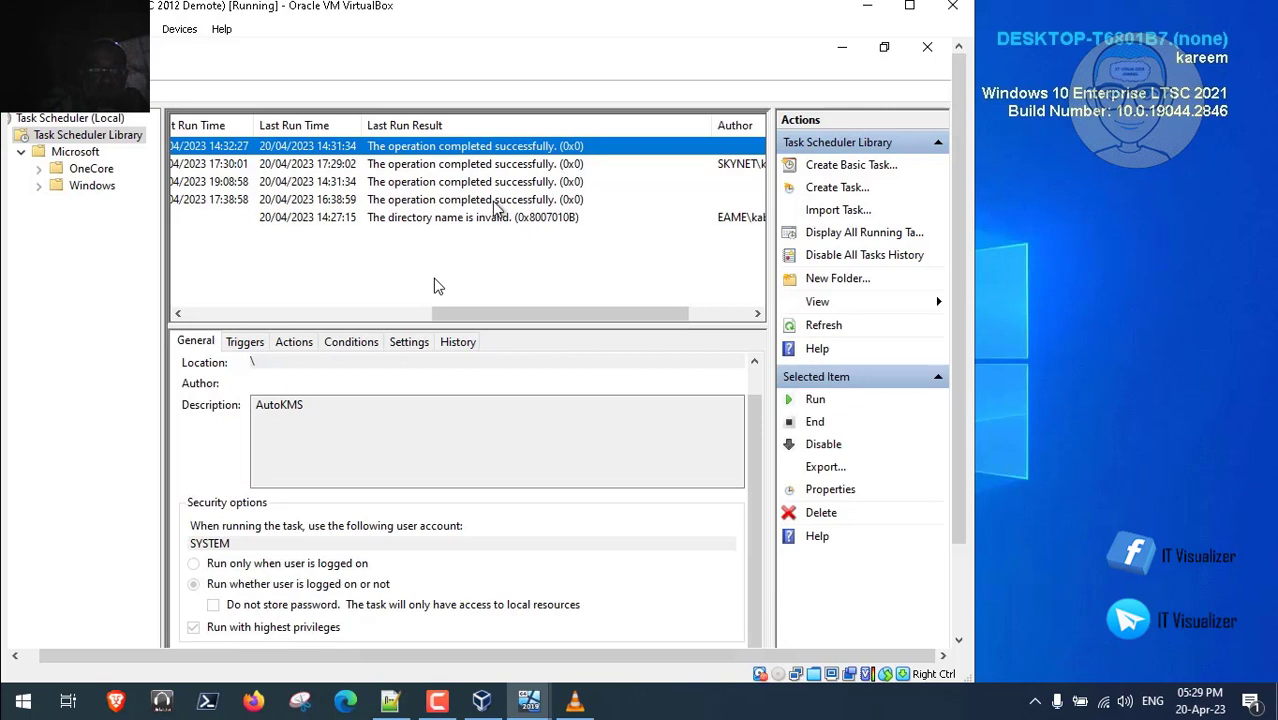
left_click_drag(560, 317, 620, 317)
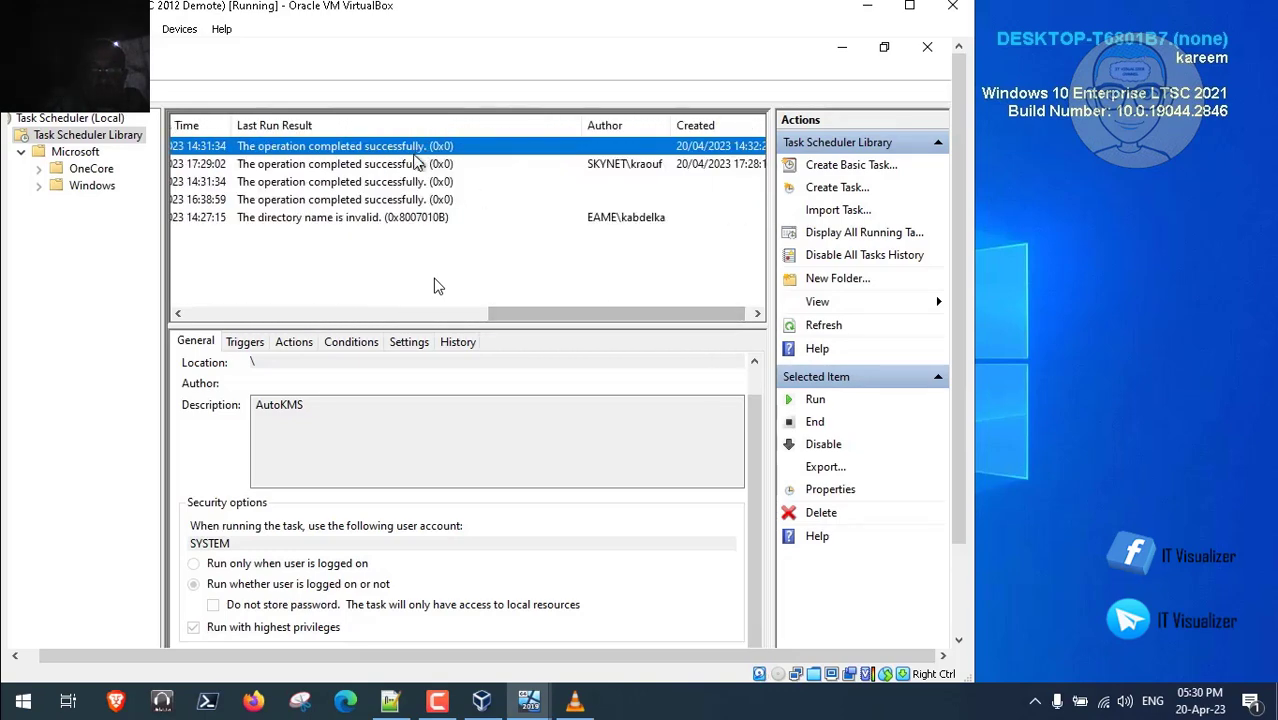
left_click(414, 165)
left_click_drag(535, 316, 588, 316)
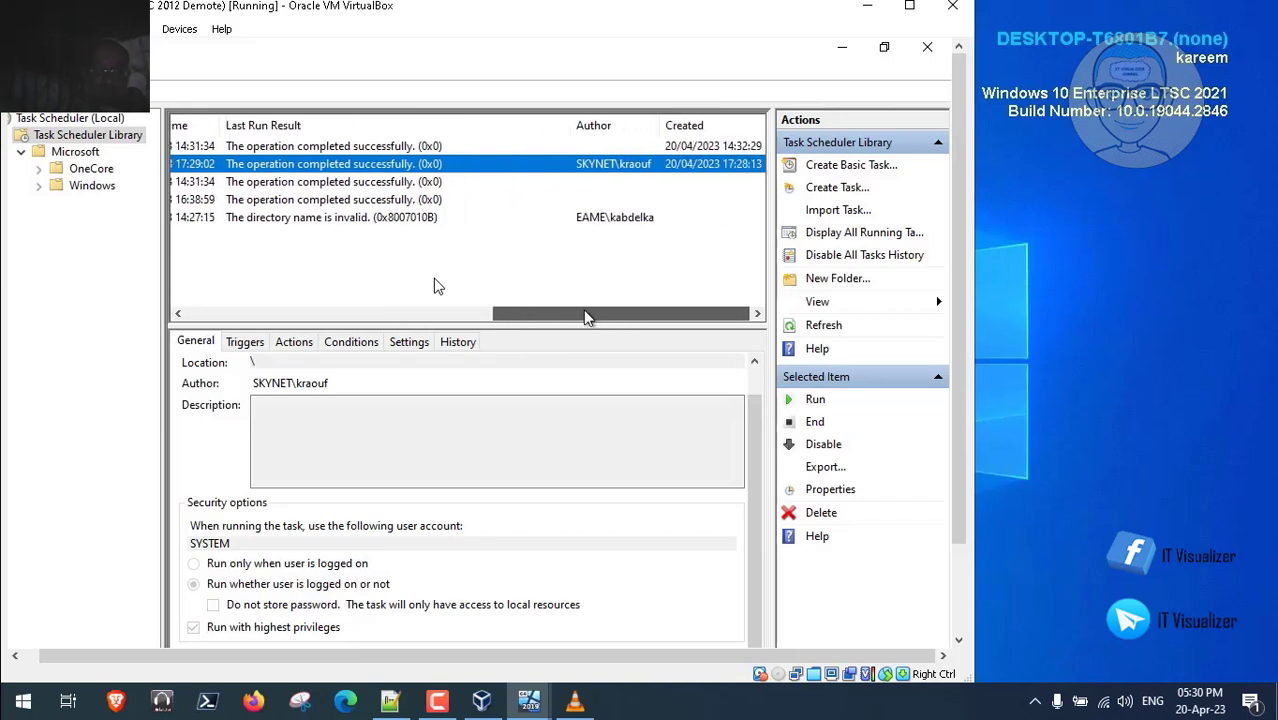
left_click_drag(588, 318, 461, 316)
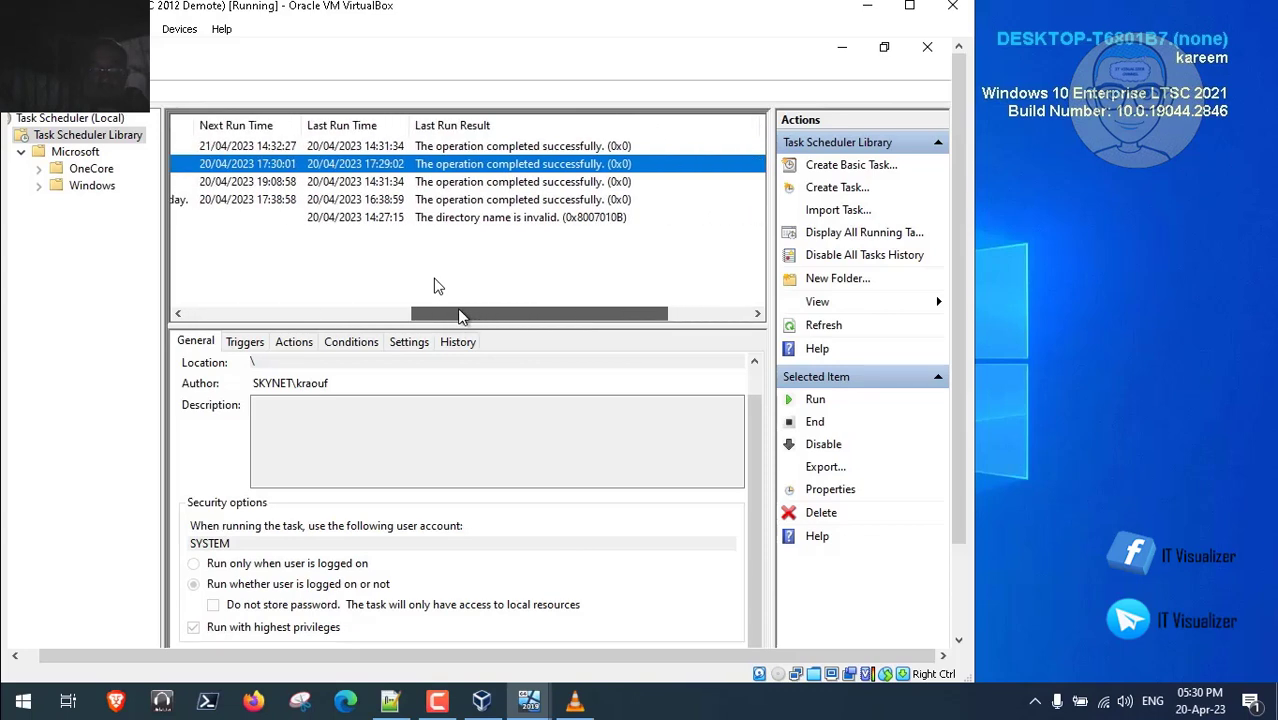
left_click_drag(461, 316, 254, 316)
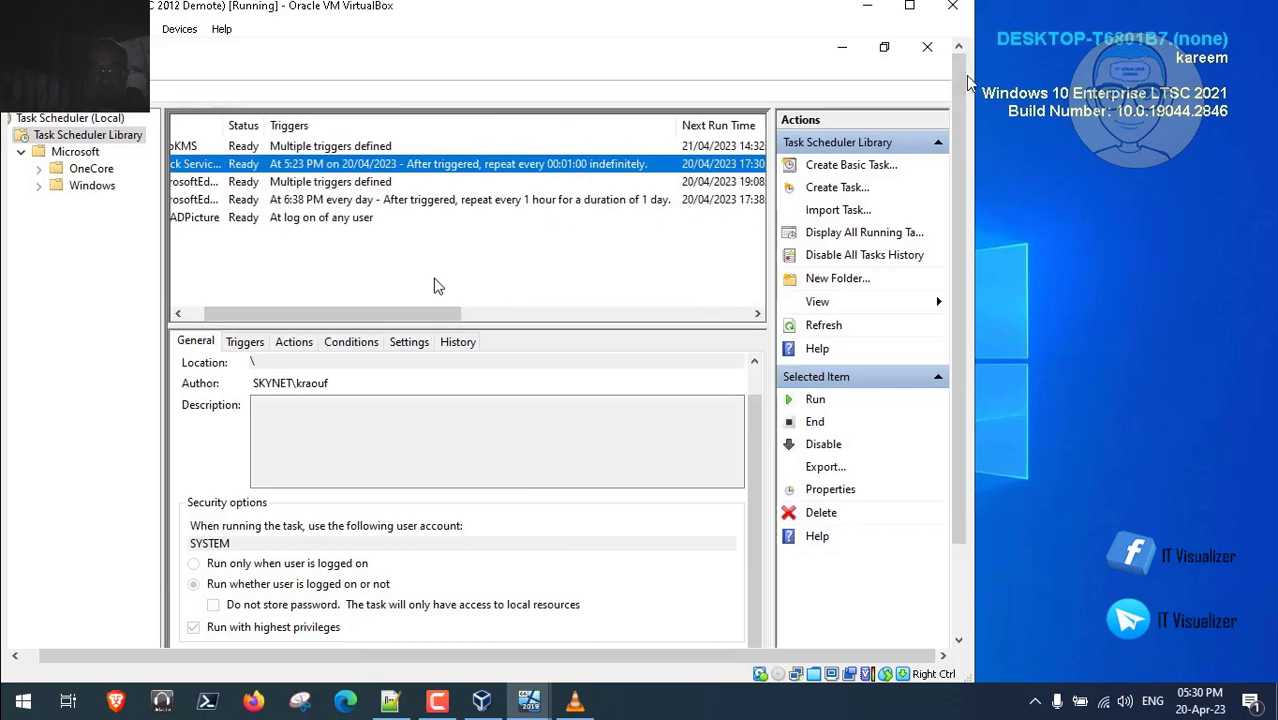
- Close Task Scheduler and the Data (D:) folder window
left_click(928, 48)
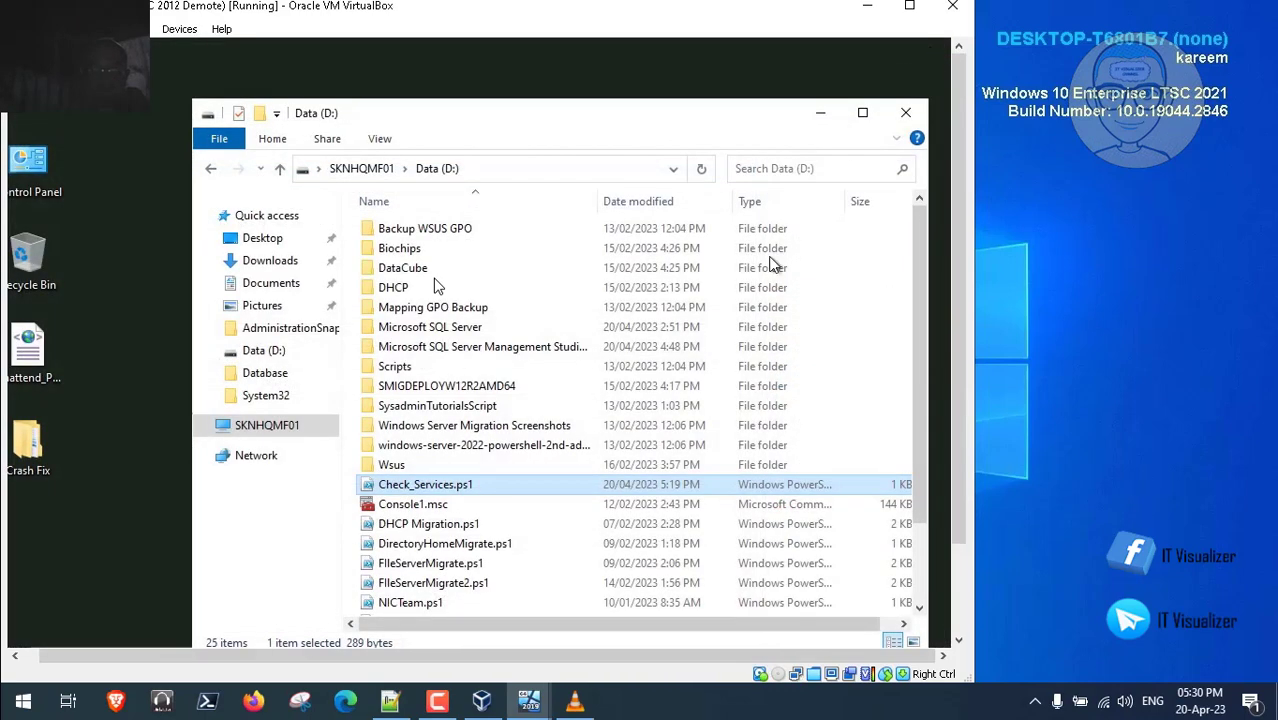
left_click(908, 115)
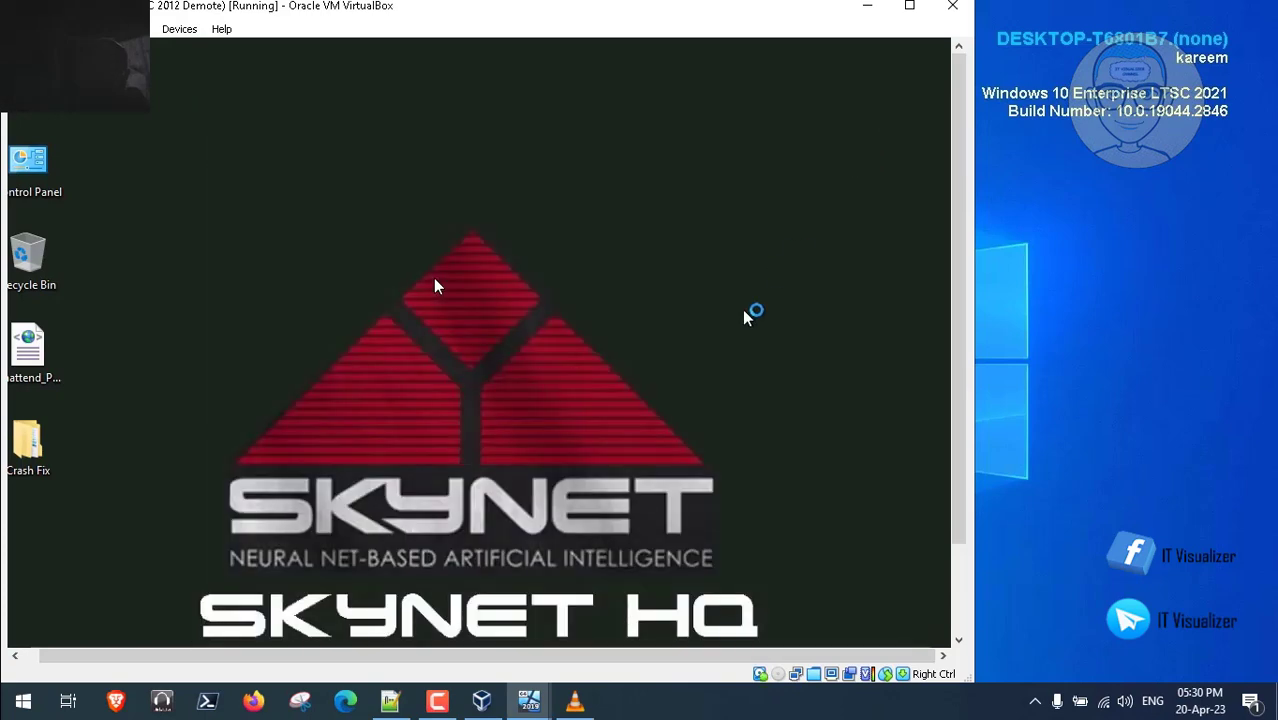
left_click_drag(960, 462, 957, 557)
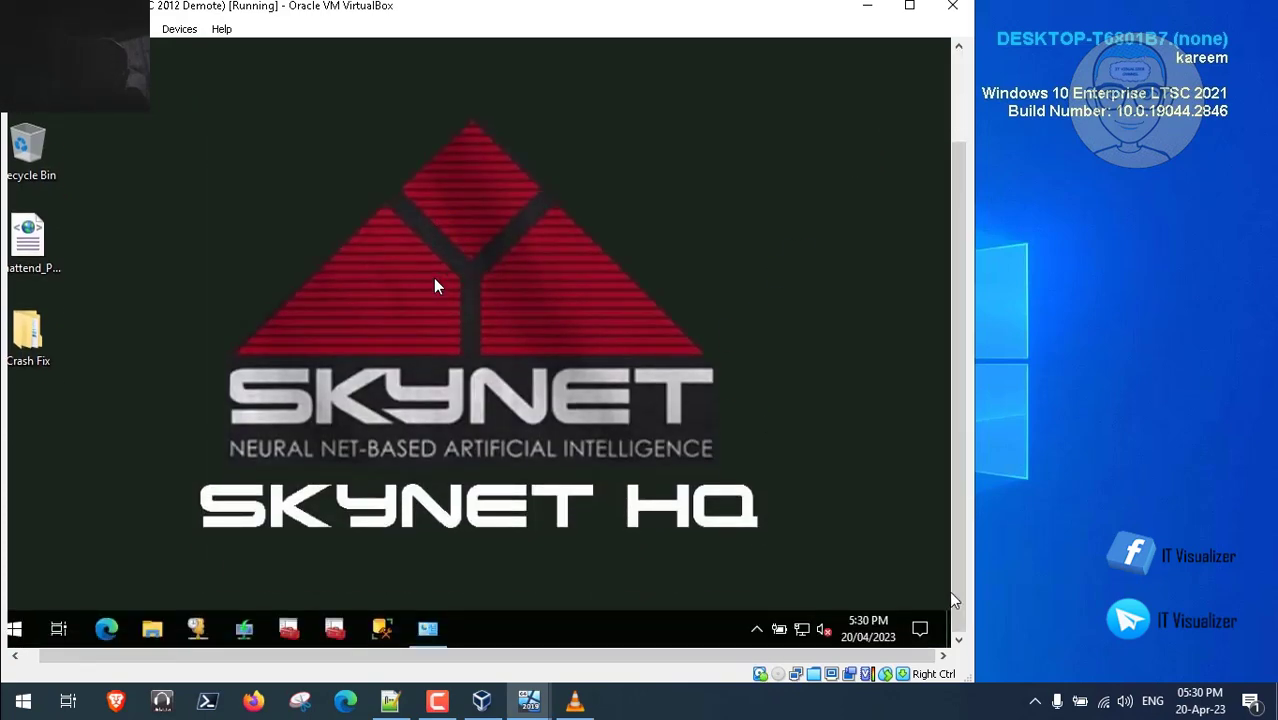
left_click(390, 702)
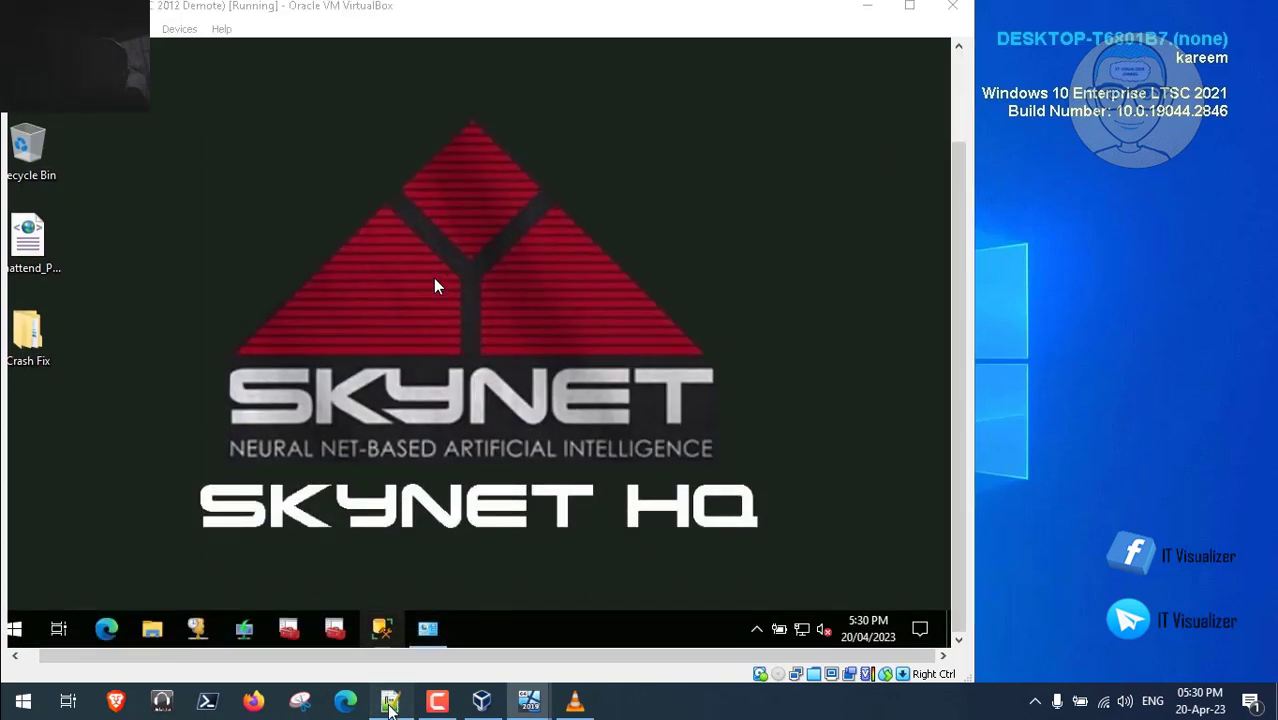
- Select the name CaptureShare on line 181 of Steps.txt and copy it
key("Down")
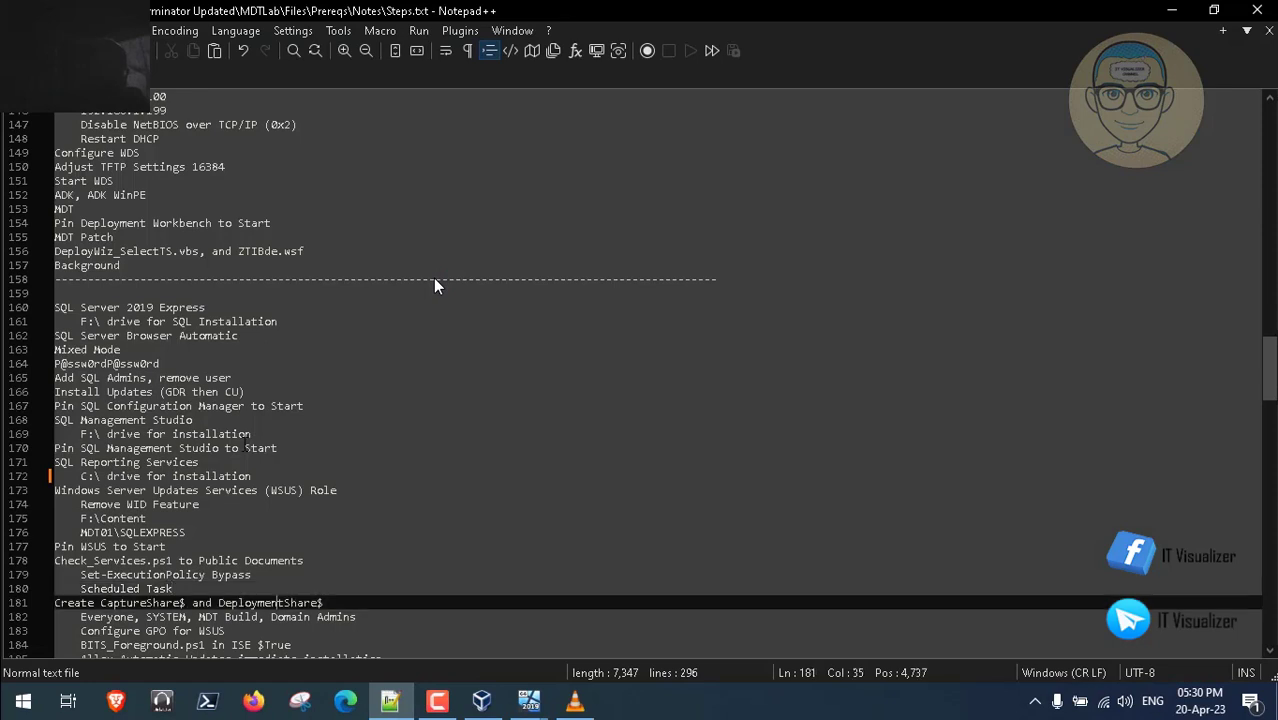
key("Down")
key("Down")
key("Down")
key("Down")
key("Down")
key("Down")
key("Down")
key("Down")
key("Up")
key("Up")
key("Up")
key("Up")
key("Up")
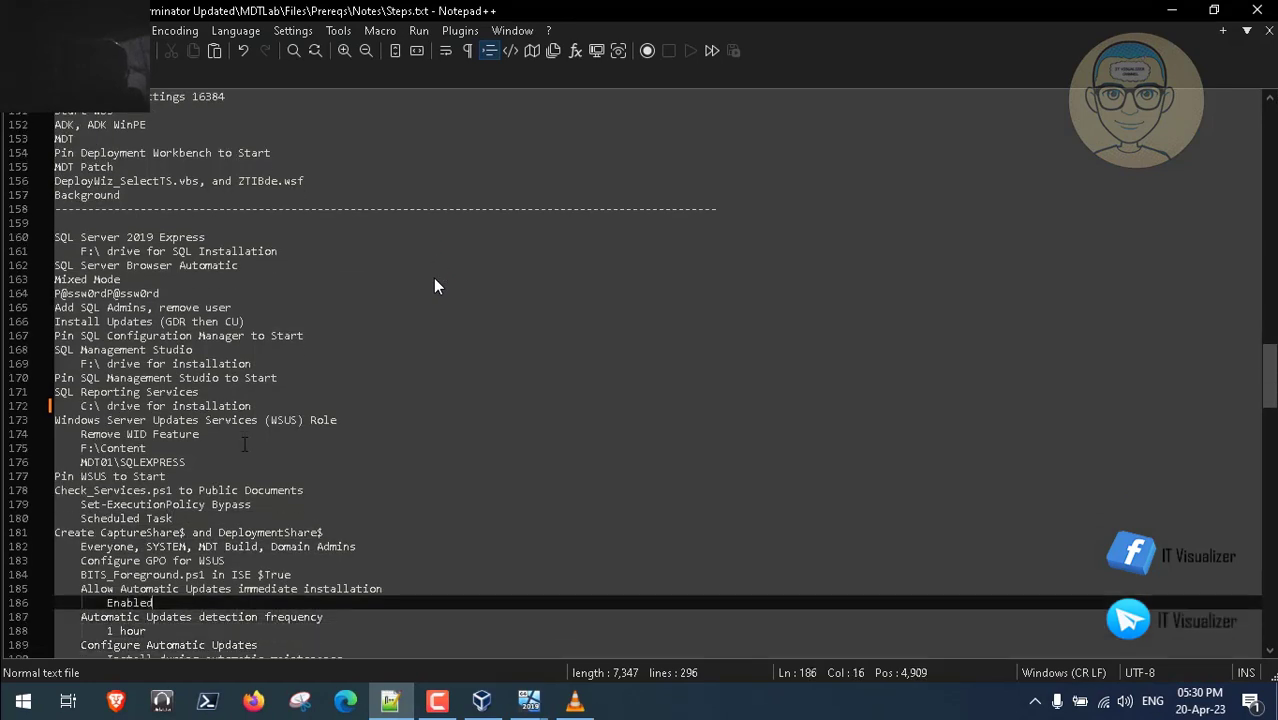
key("Up")
key("Up")
key("Up")
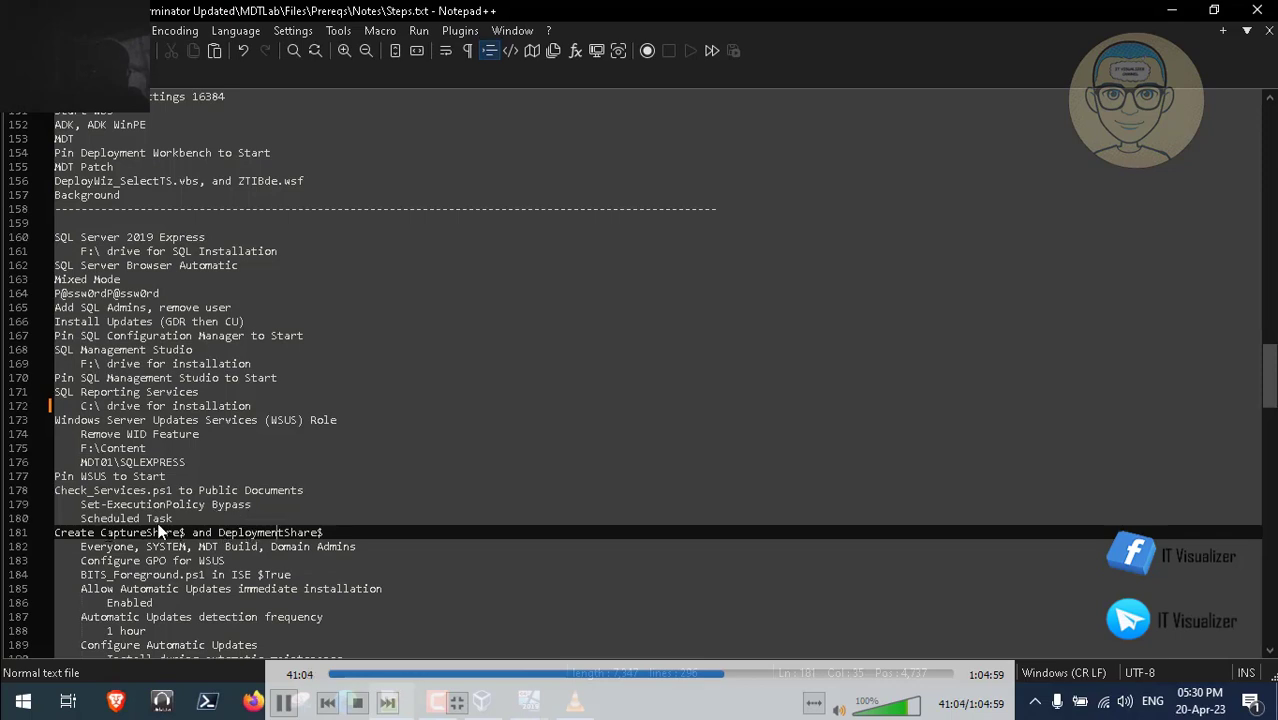
left_click_drag(101, 533, 180, 533)
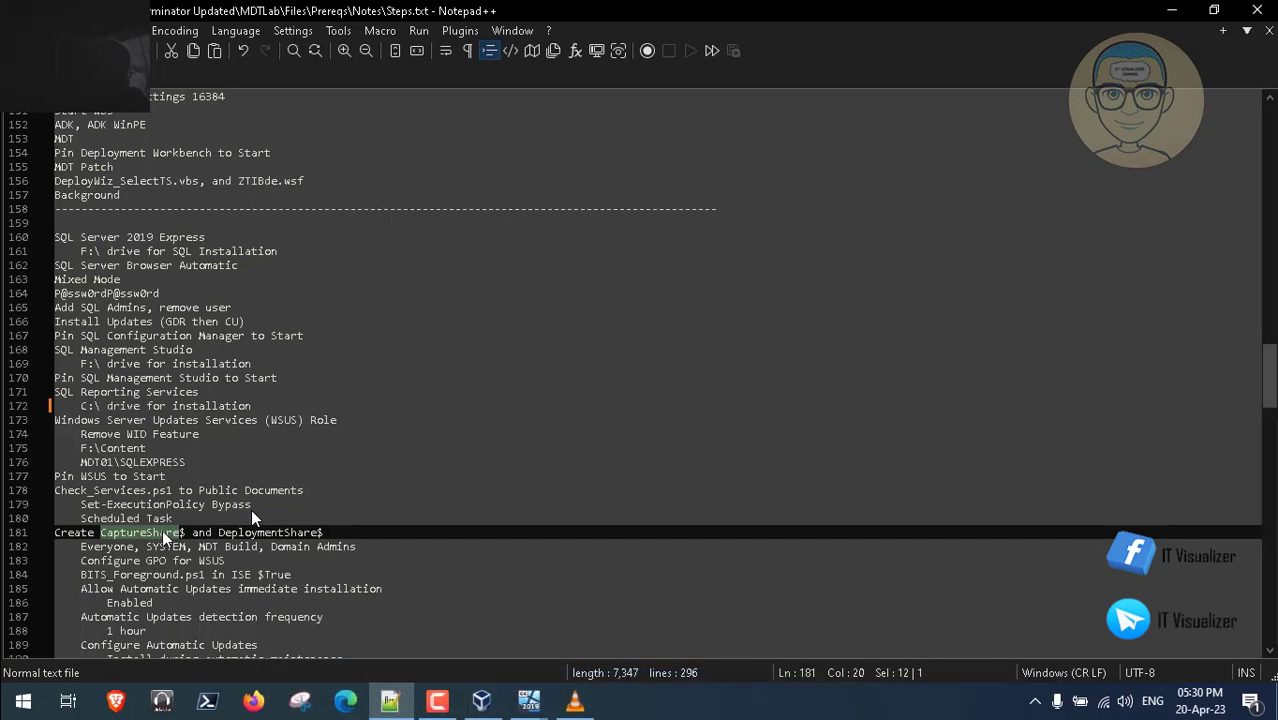
right_click(163, 533)
left_click(246, 152)
left_click(440, 700)
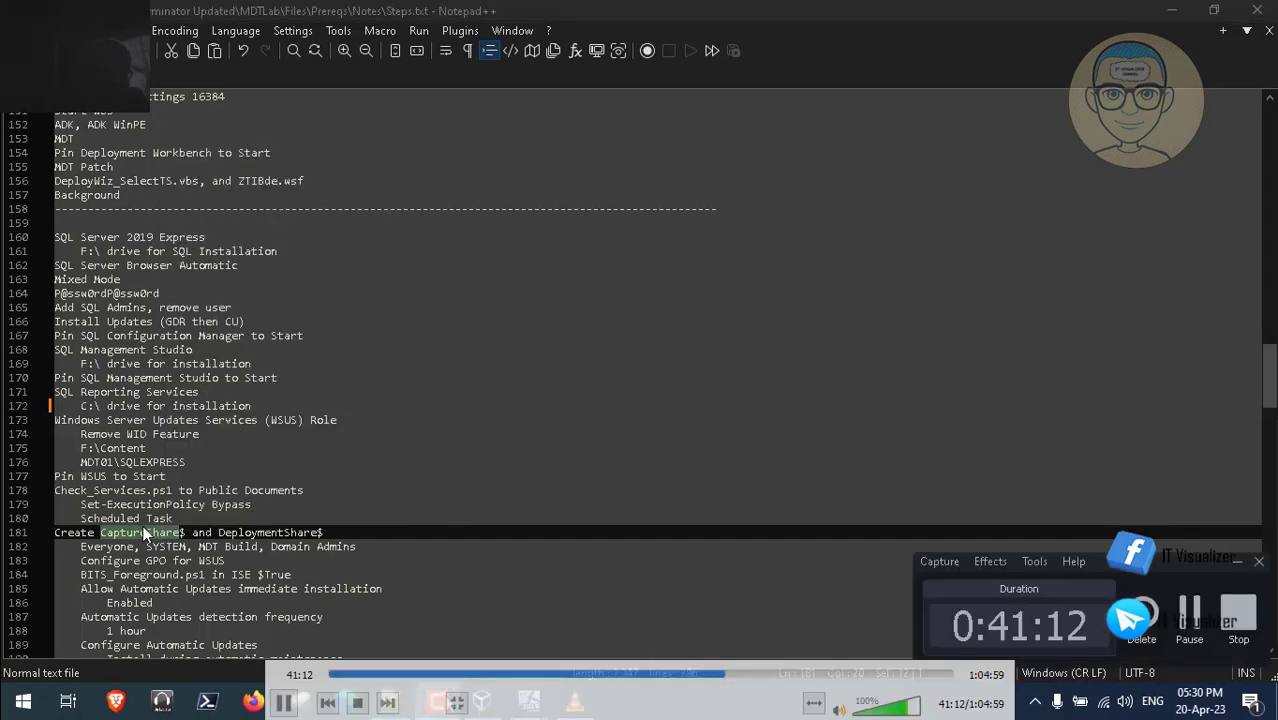
mouse_move(555, 703)
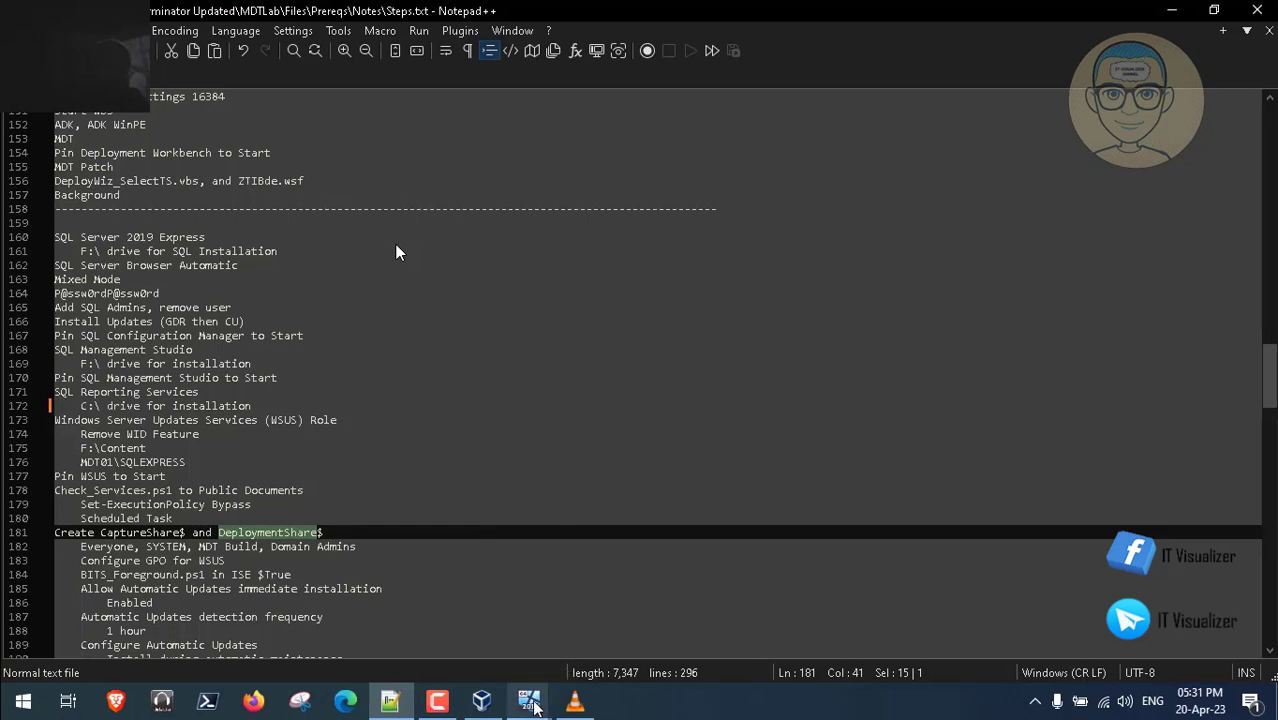
- Back in the VM, create a new folder named DeploymentShare on the MDT (E:) drive
left_click(530, 700)
left_click(607, 633)
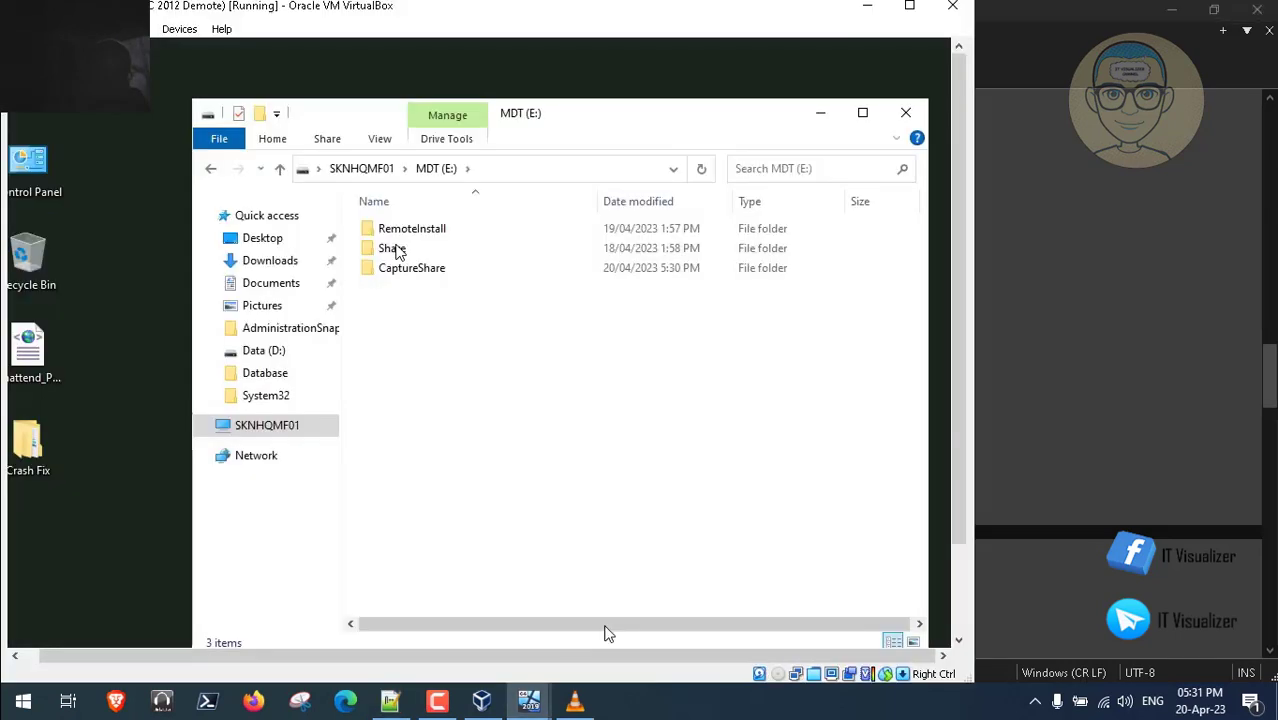
right_click(428, 333)
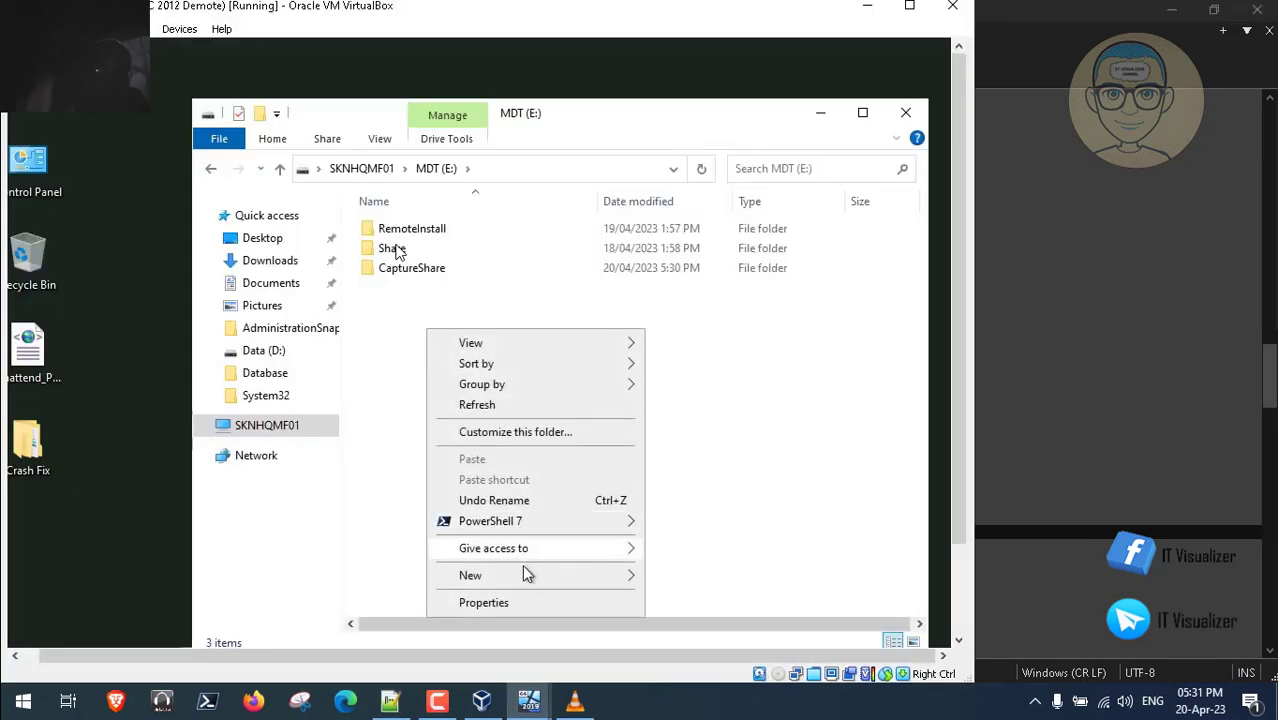
mouse_move(526, 578)
left_click(688, 578)
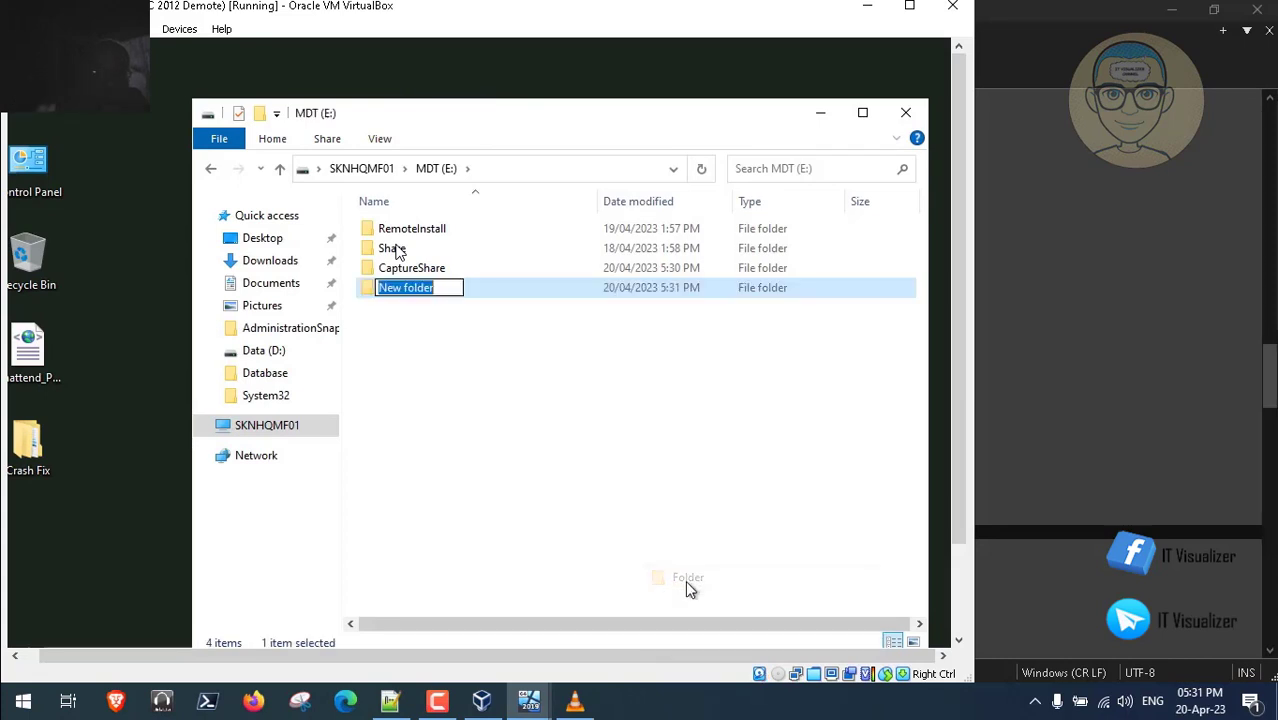
key("BackSpace")
type("DeploymentShare")
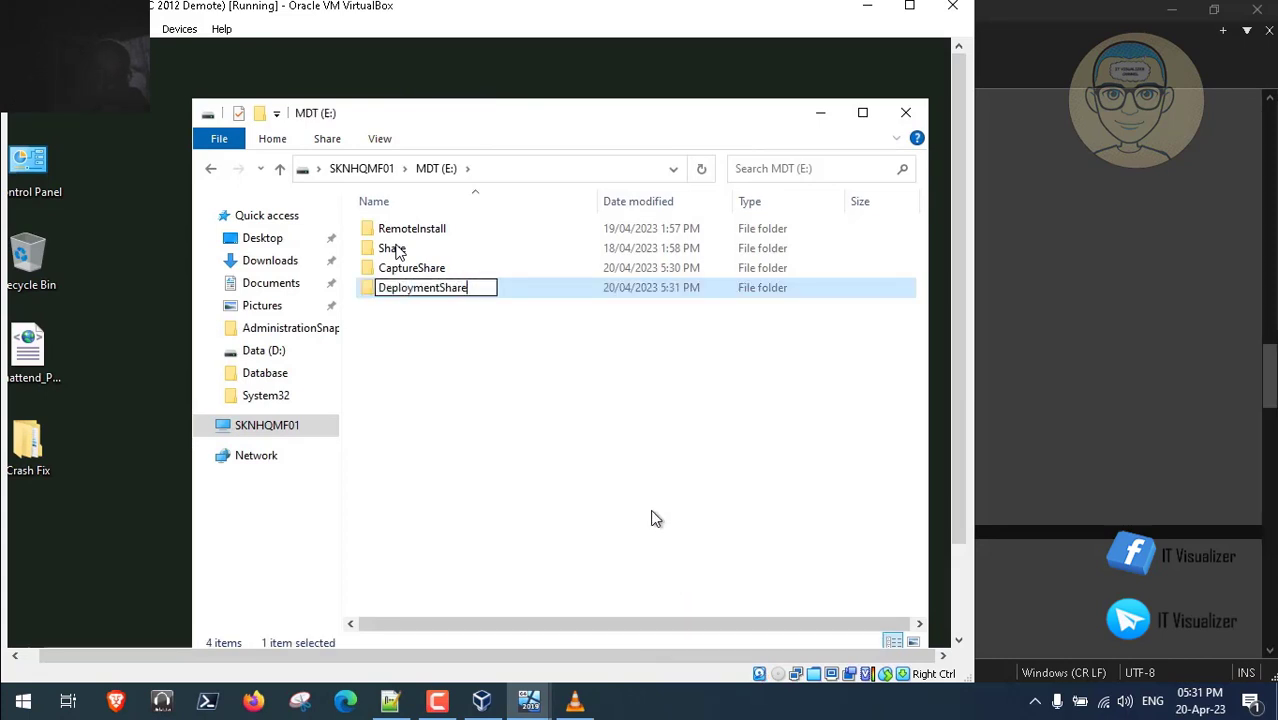
left_click(557, 476)
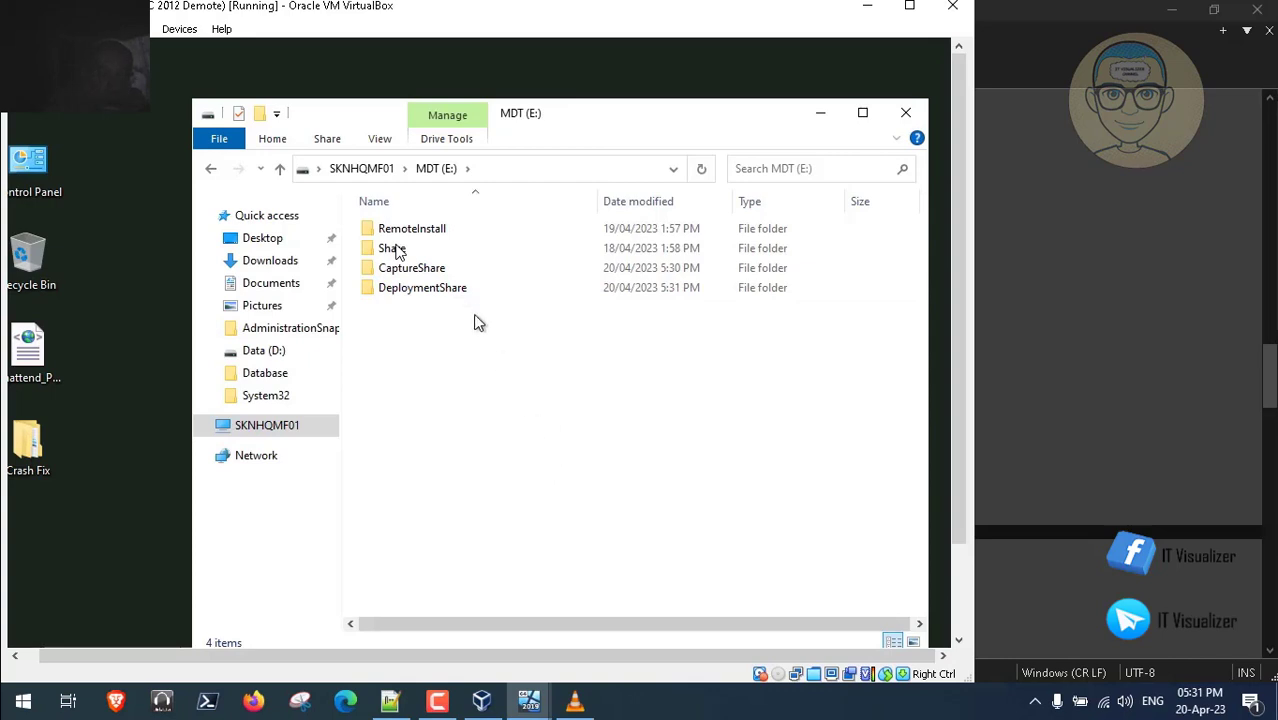
left_click(428, 272)
right_click(428, 272)
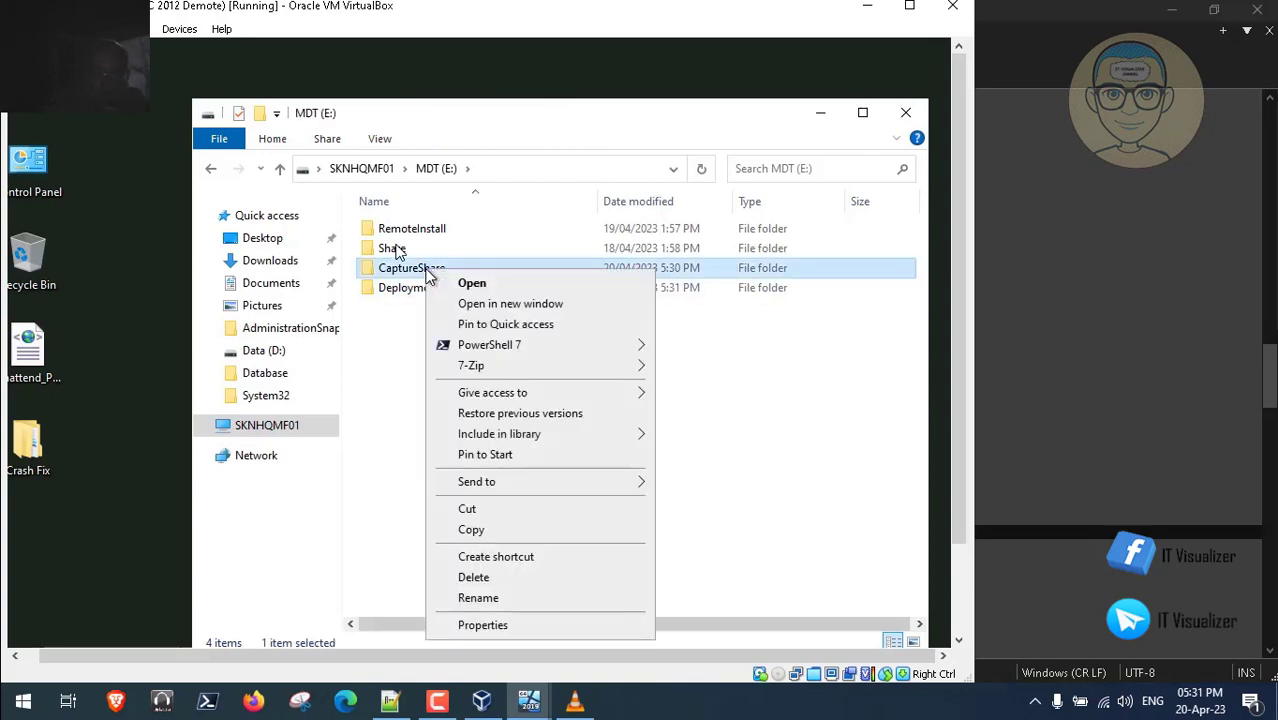
- Turn on advanced sharing for CaptureShare with the hidden share name CaptureShare$
left_click(528, 627)
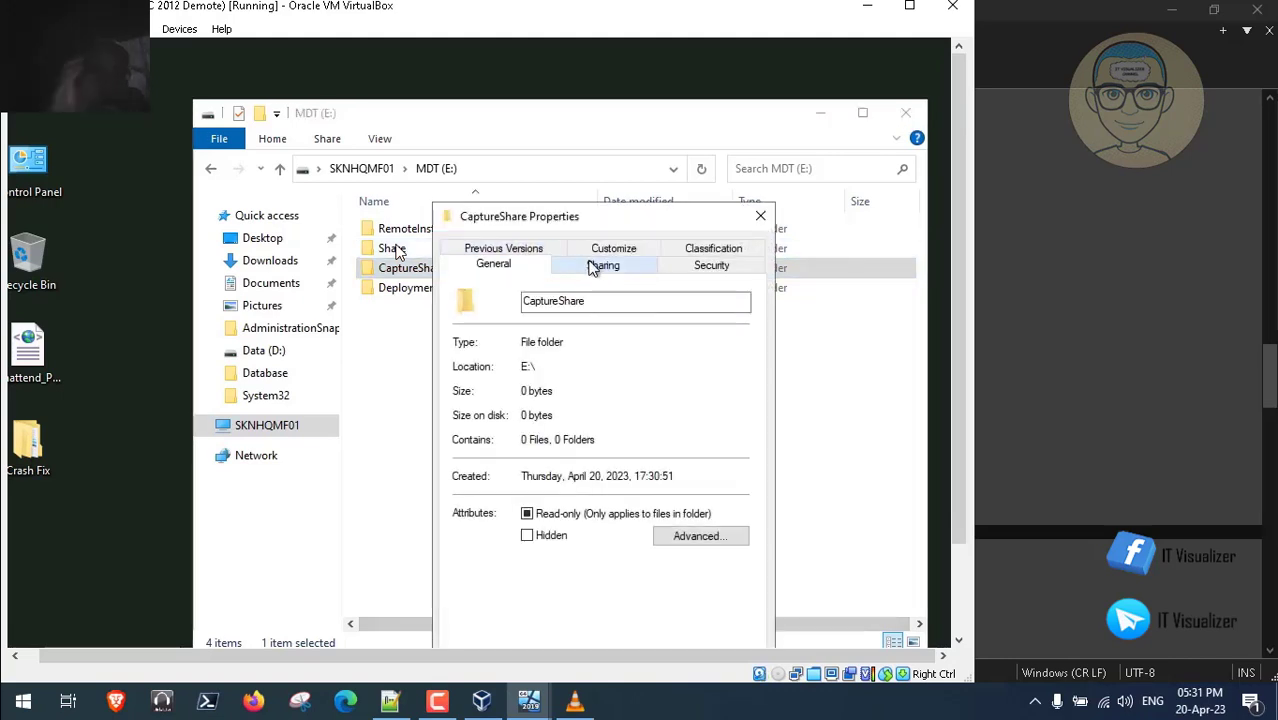
left_click(605, 266)
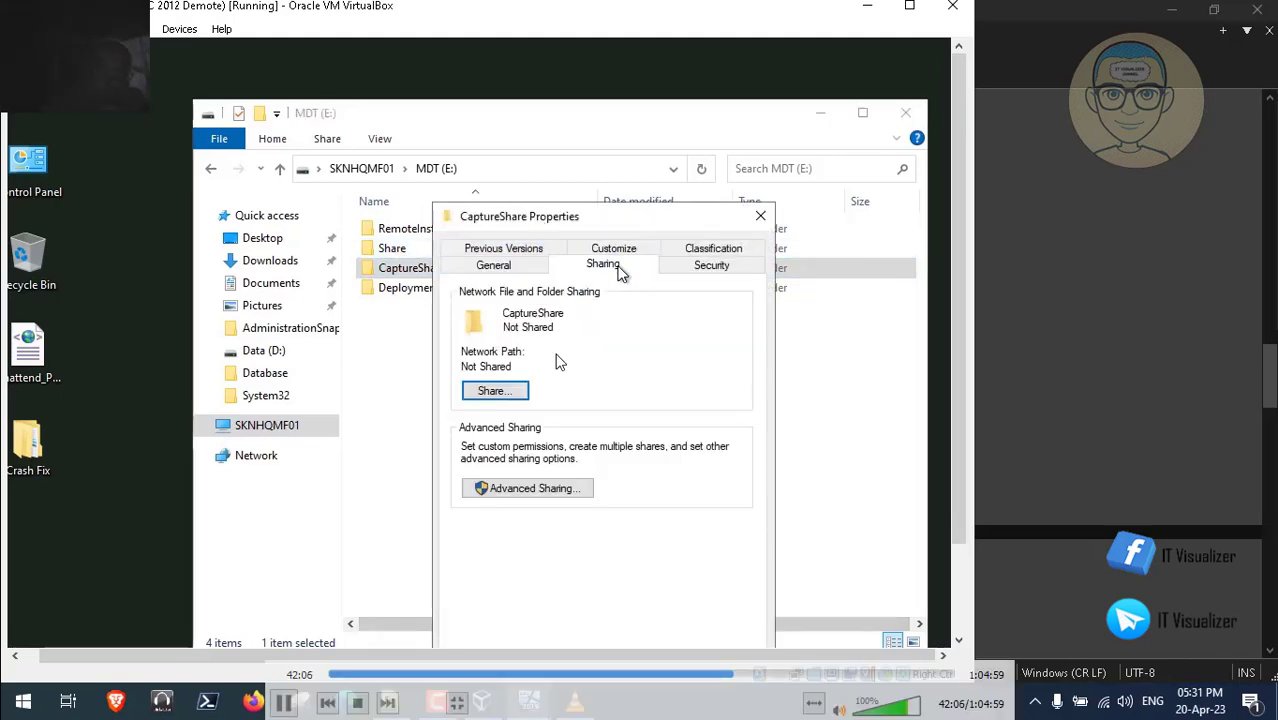
left_click(537, 489)
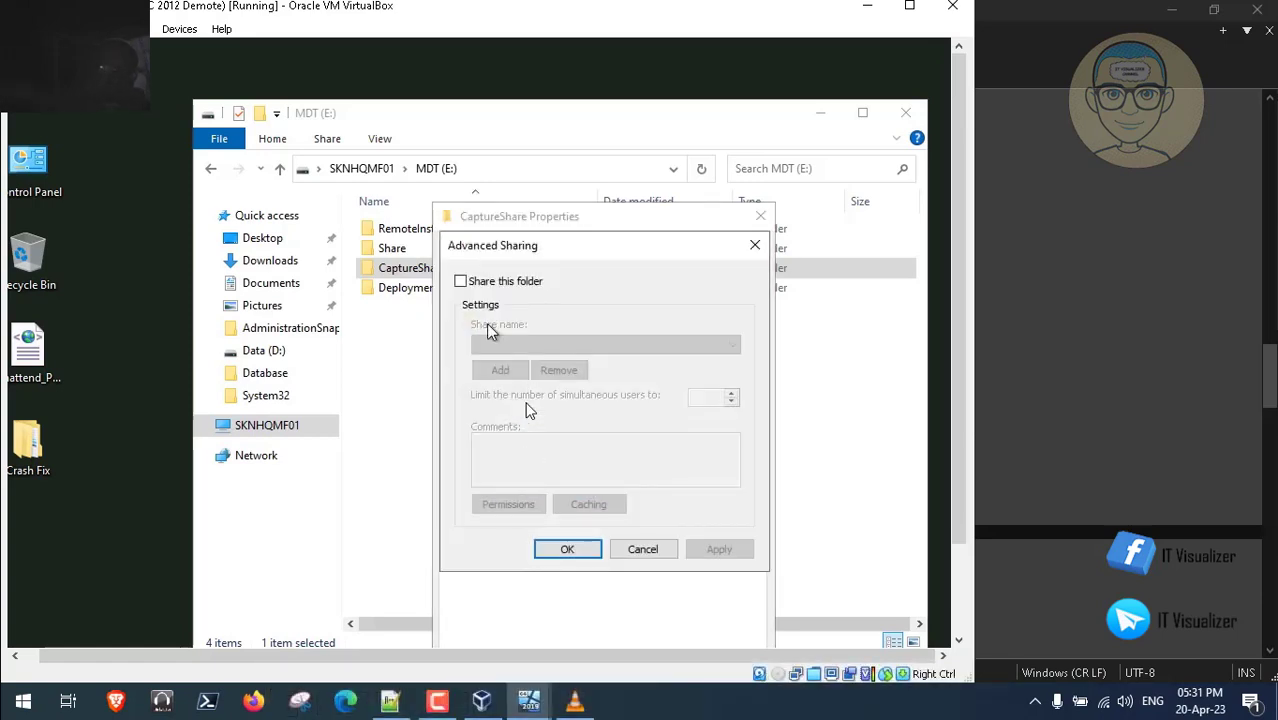
left_click(462, 280)
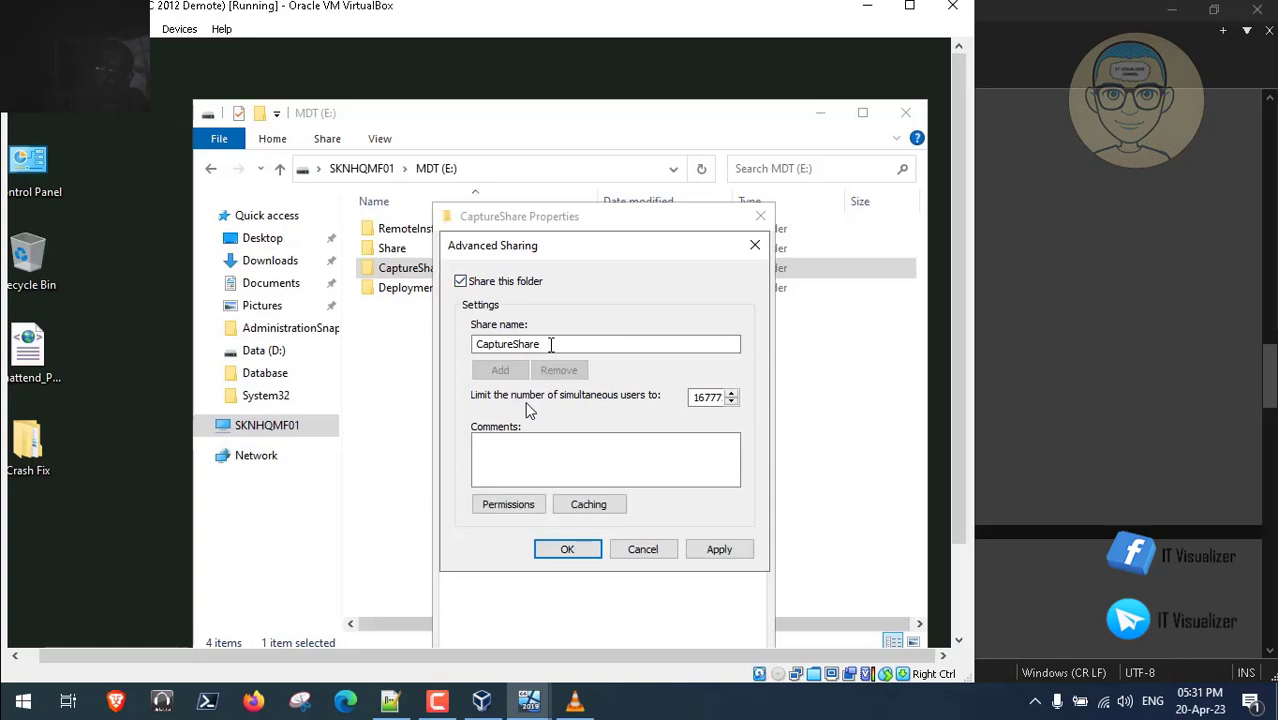
left_click(550, 344)
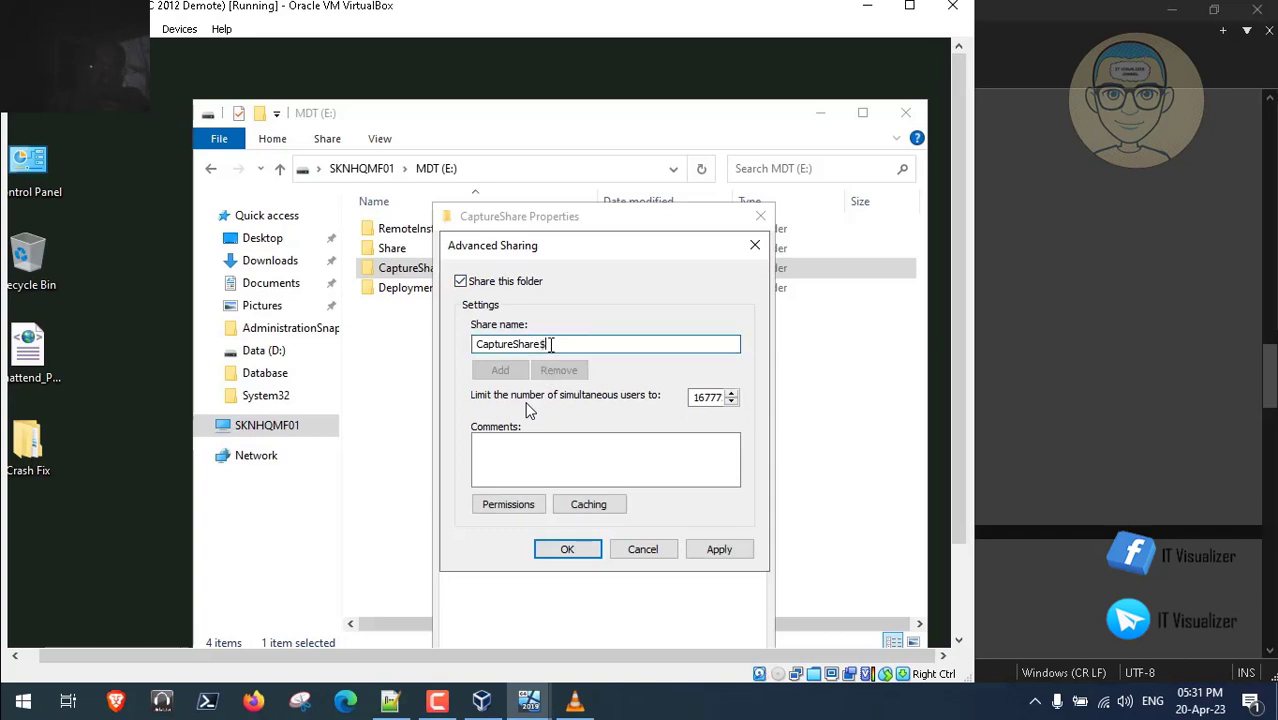
- Replace Everyone in the share permissions with SYSTEM, Domain Admins and the MDT build account
left_click(532, 507)
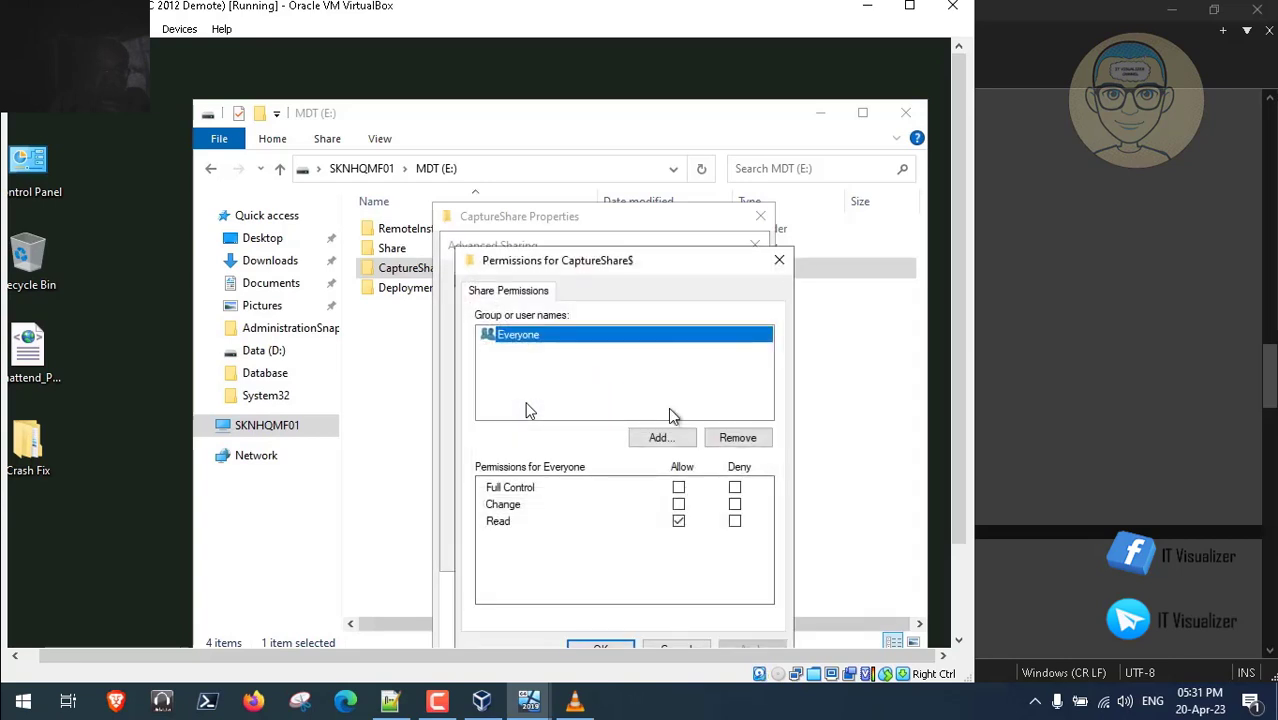
left_click(730, 440)
left_click(662, 437)
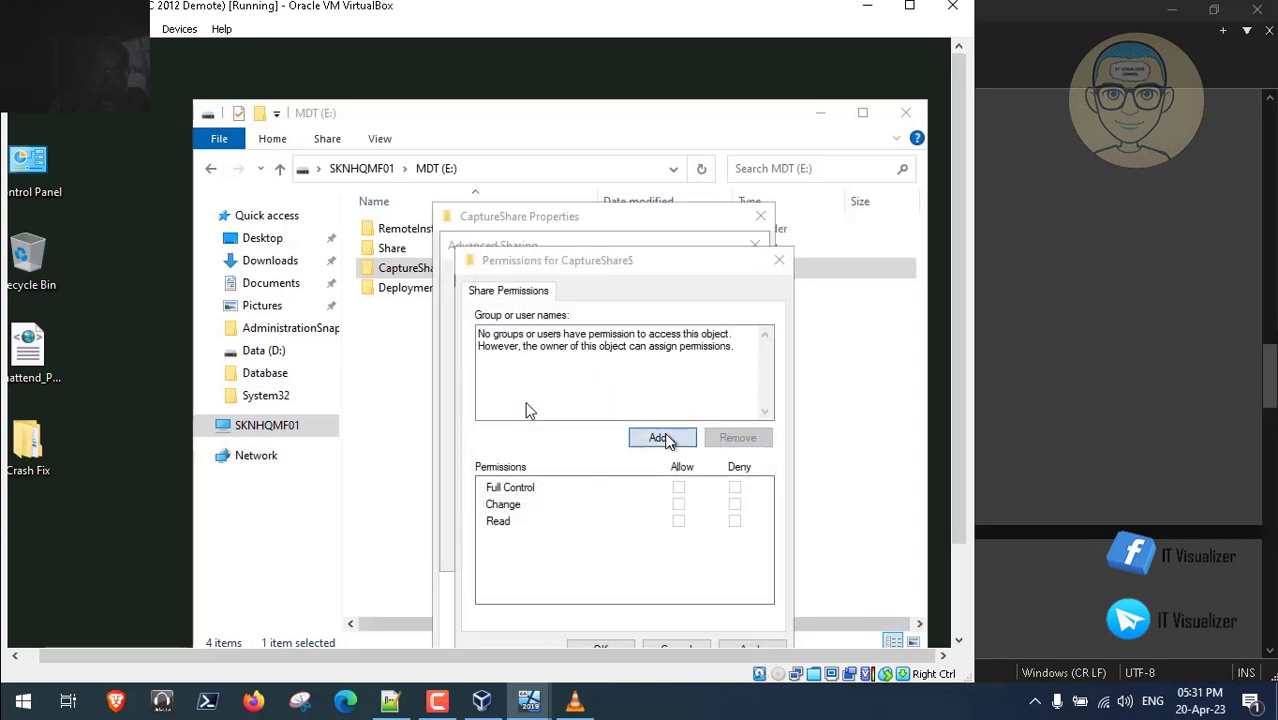
type("syste")
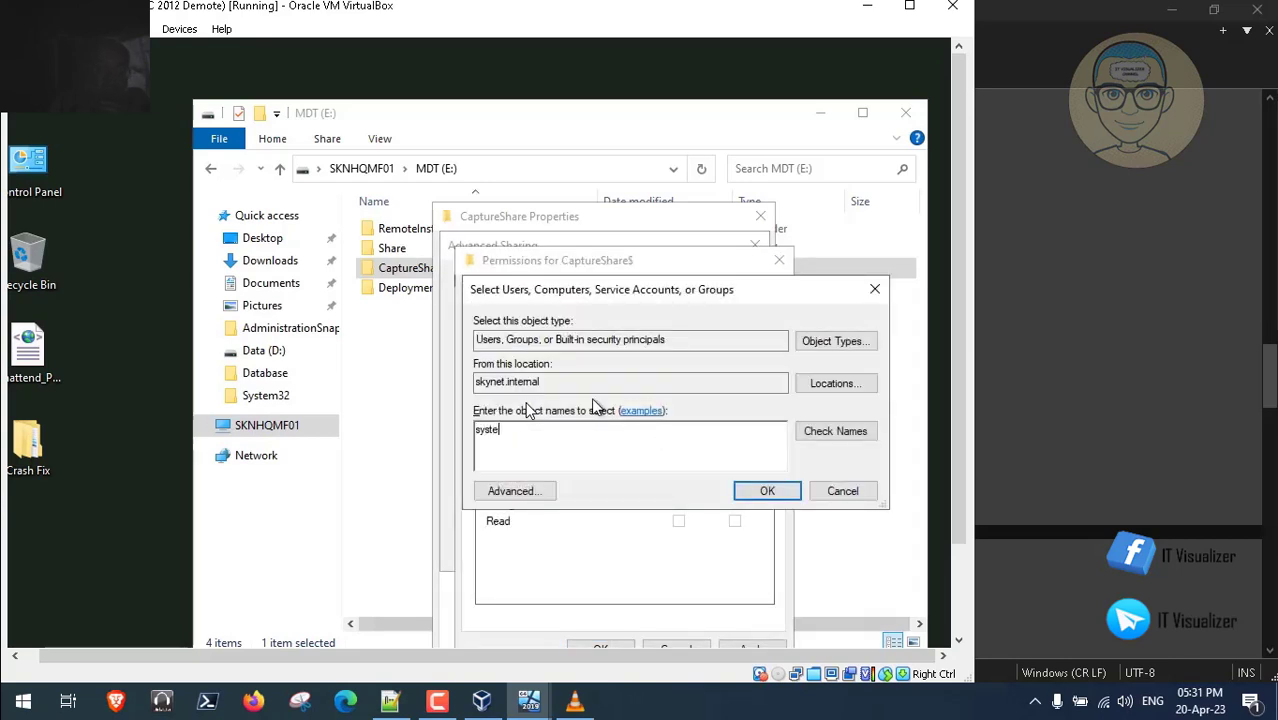
type("m")
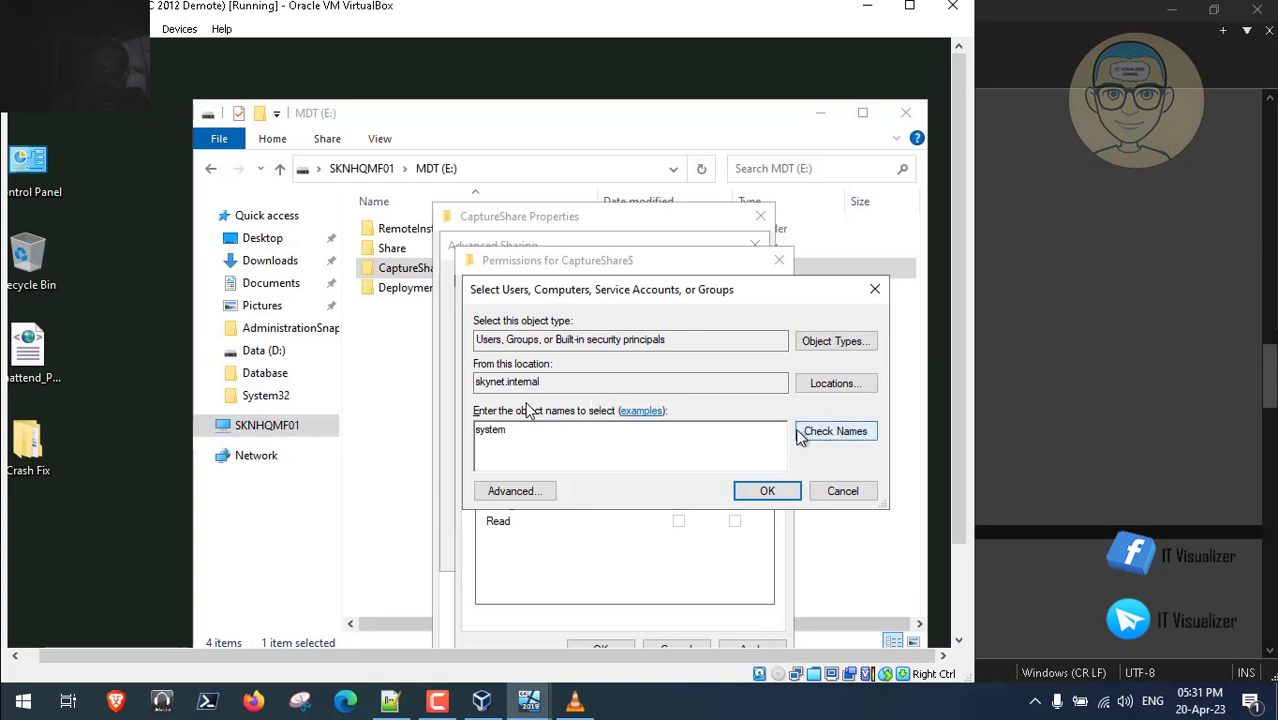
type(";mdt.build;domain admins")
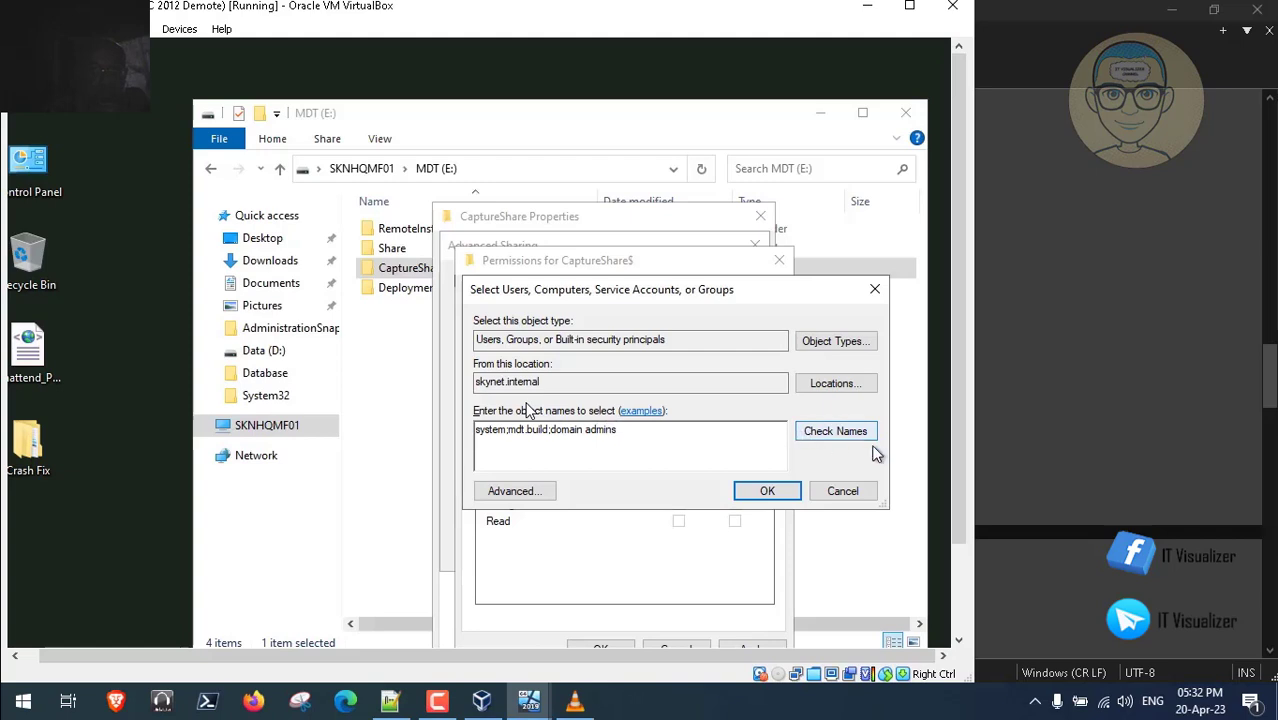
left_click(850, 431)
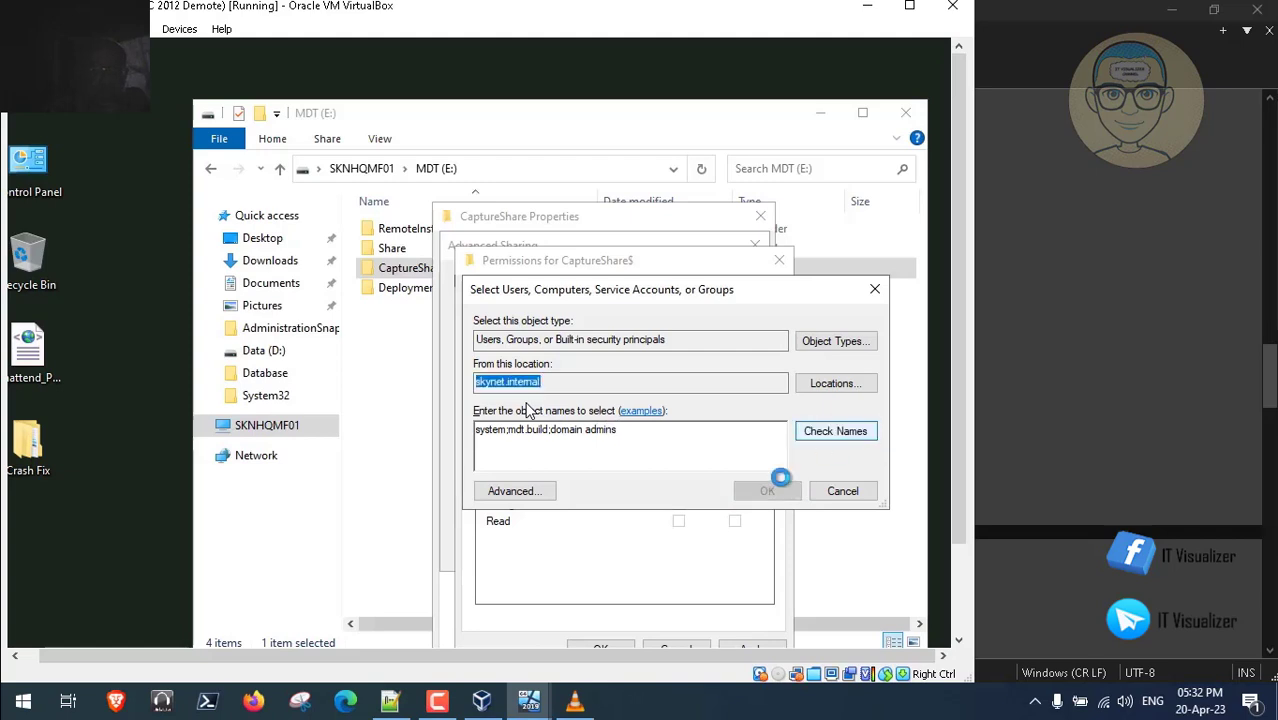
left_click(766, 491)
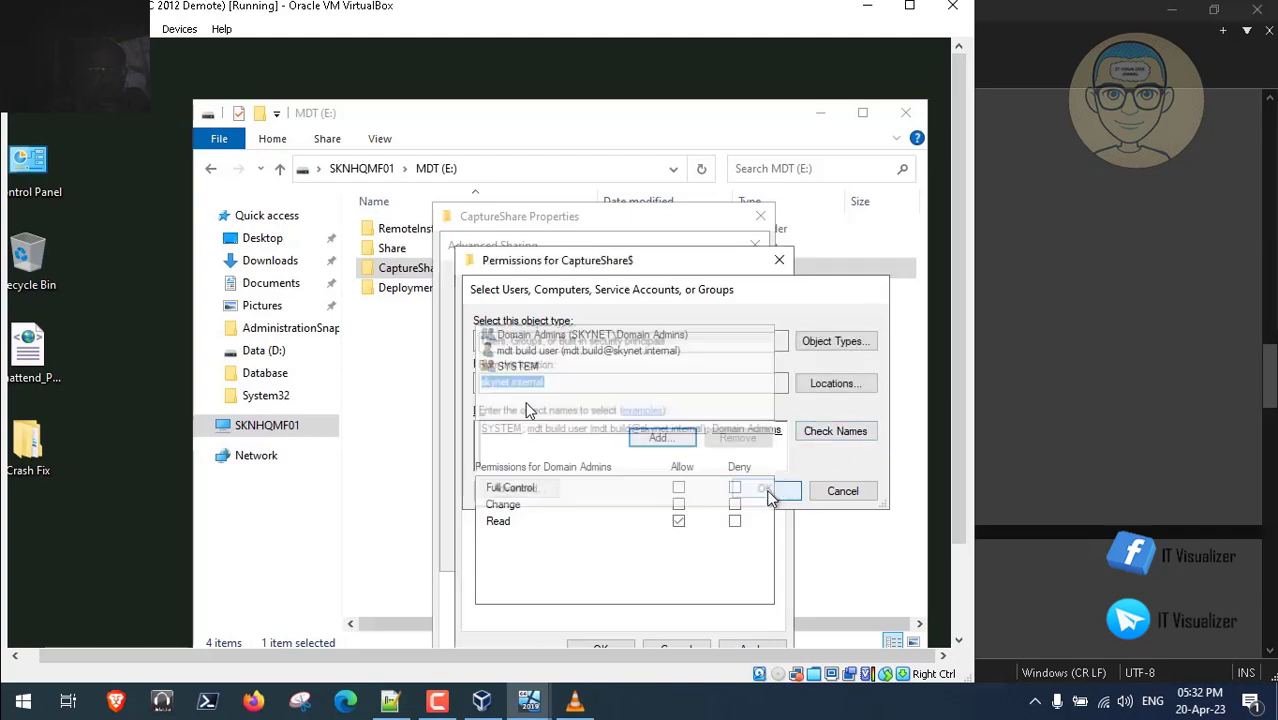
- Grant all three accounts Full Control and apply the CaptureShare$ sharing settings
left_click(679, 488)
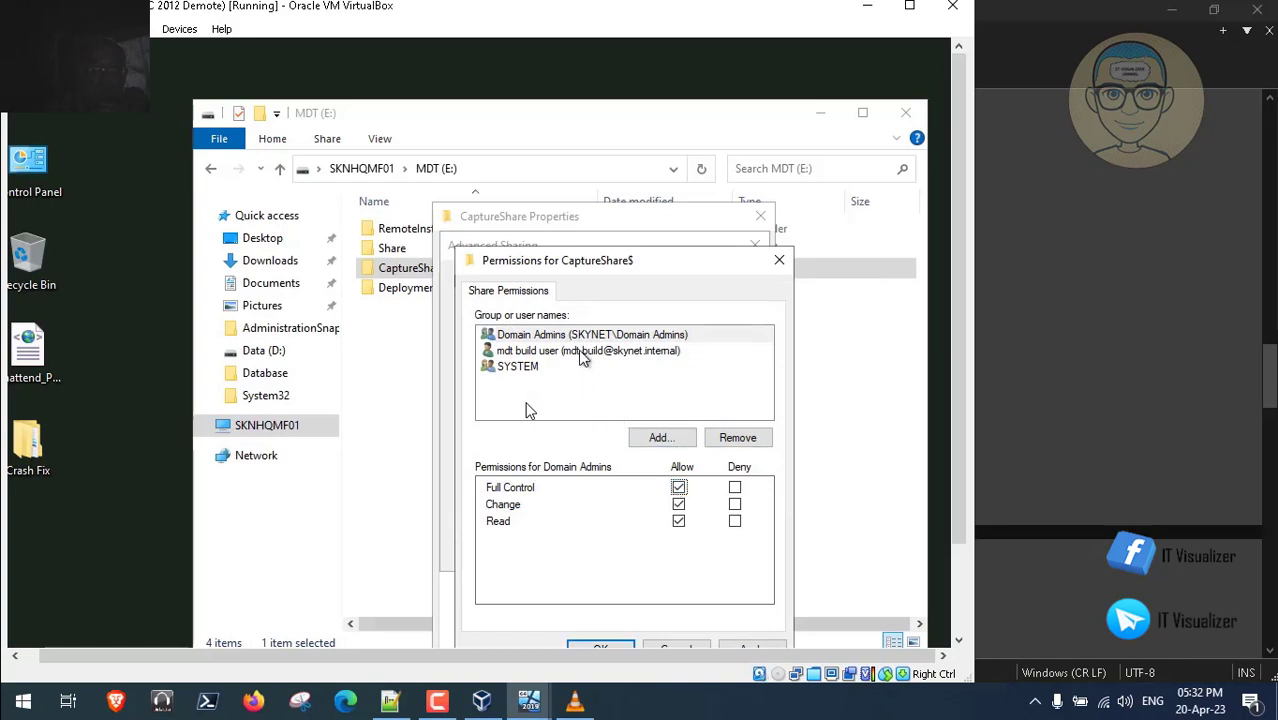
left_click(583, 353)
left_click(679, 488)
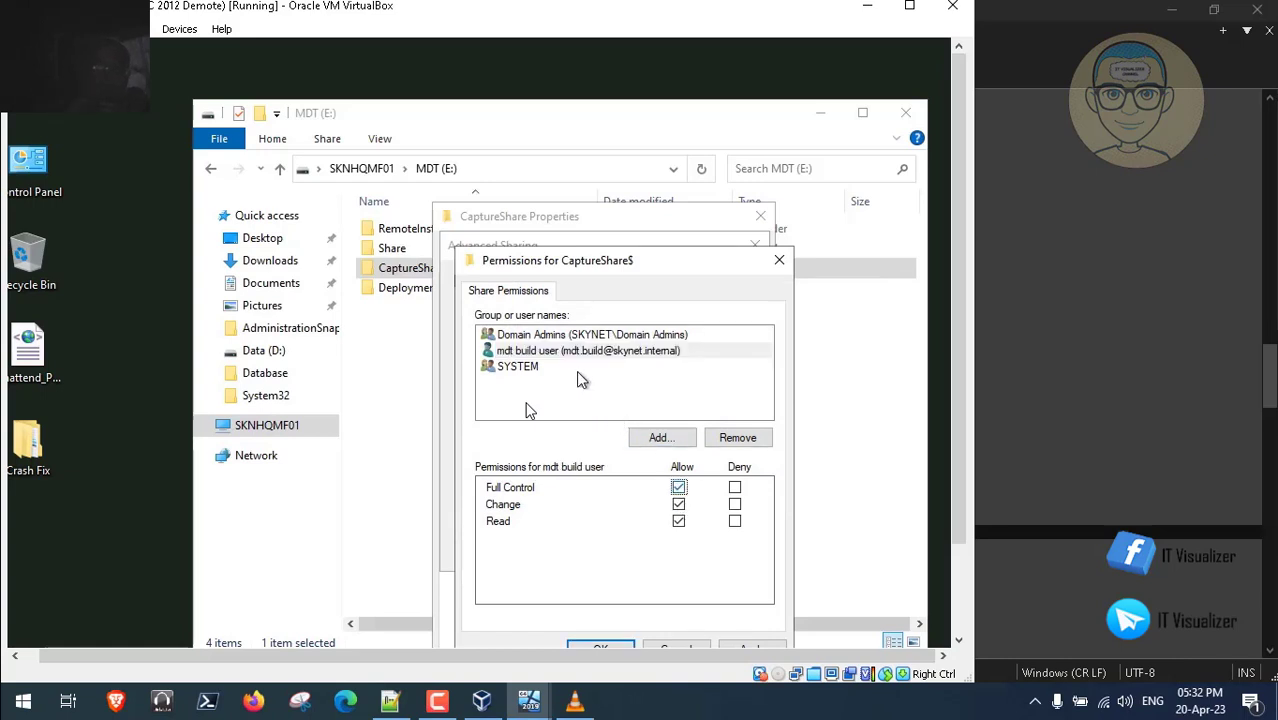
left_click(531, 368)
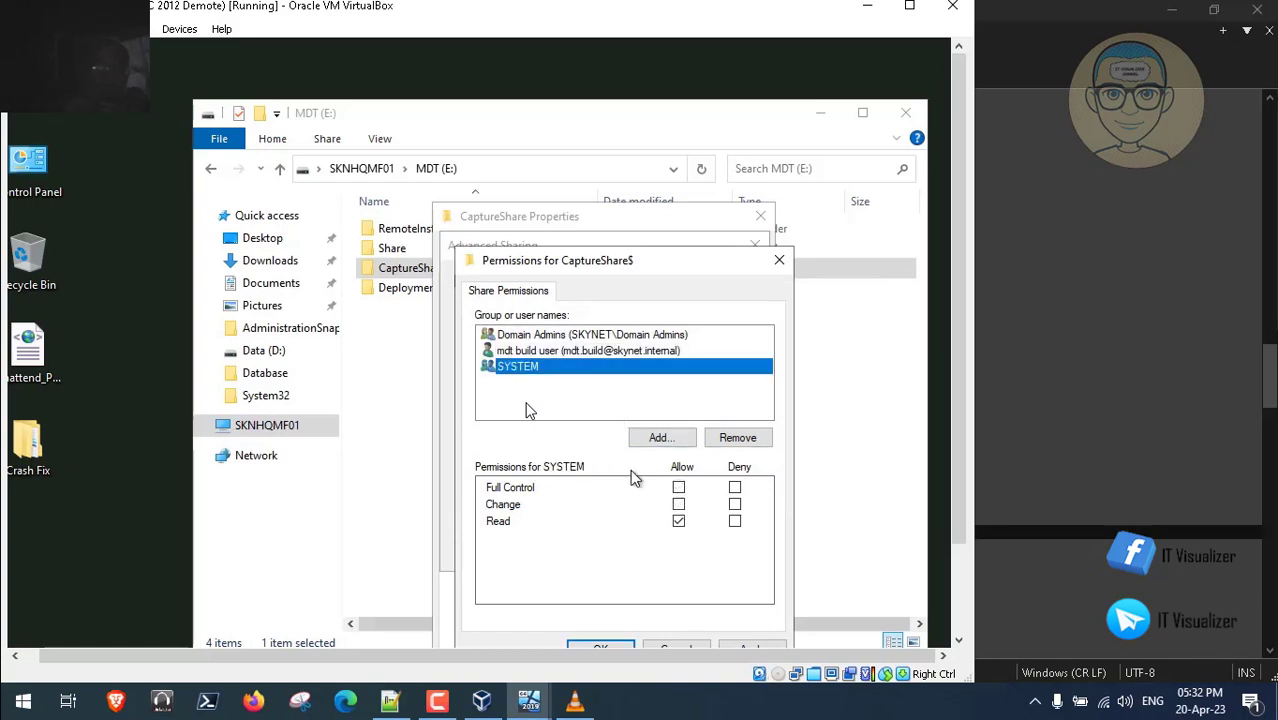
left_click(679, 488)
left_click(744, 648)
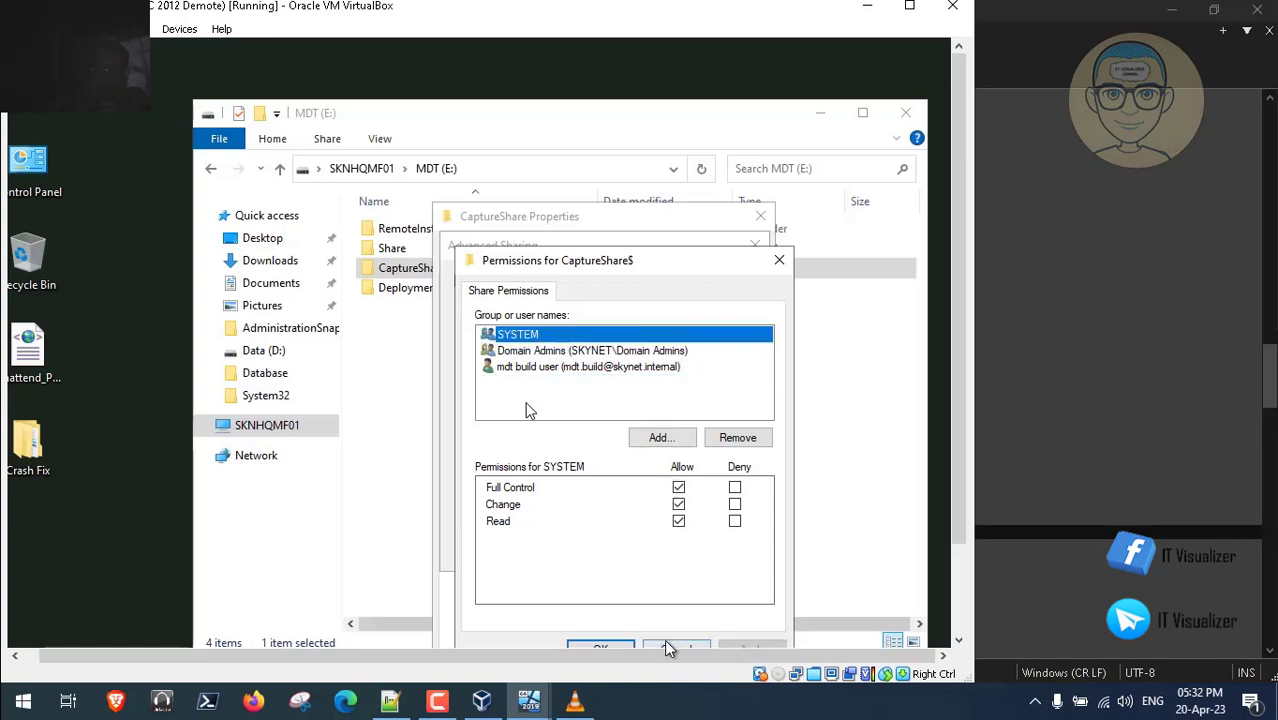
left_click(618, 651)
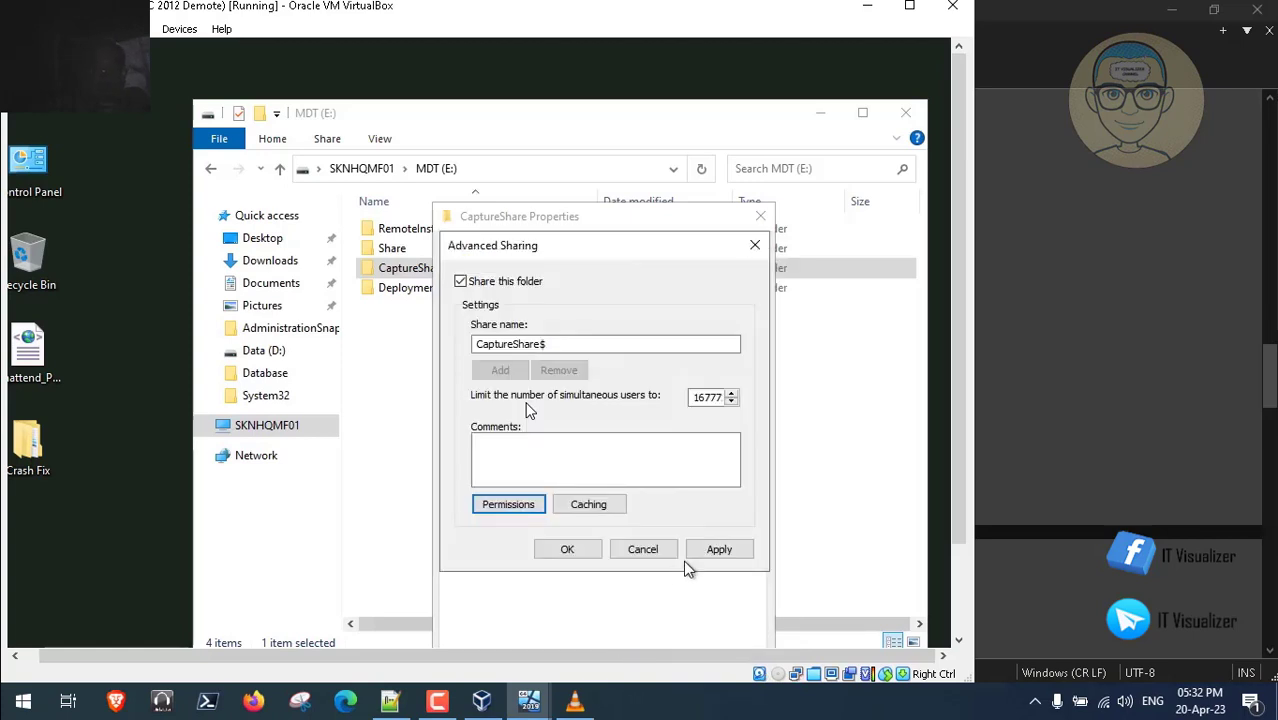
left_click(719, 551)
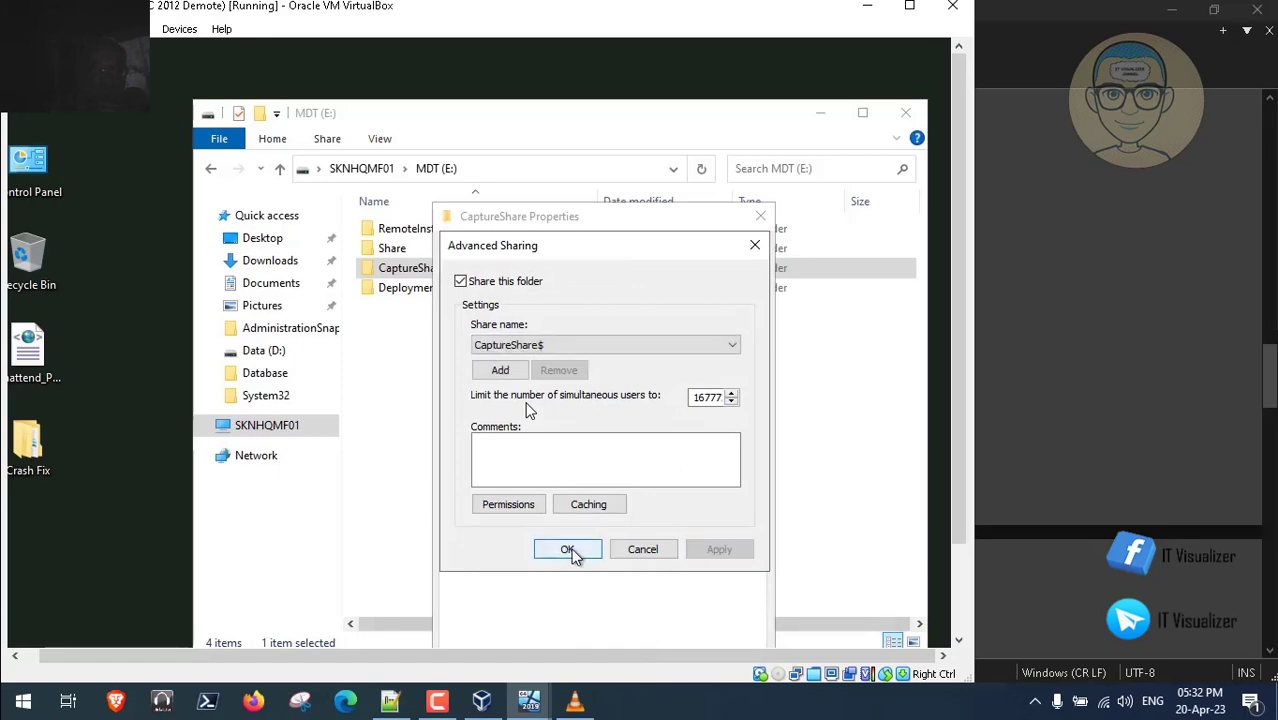
left_click(568, 552)
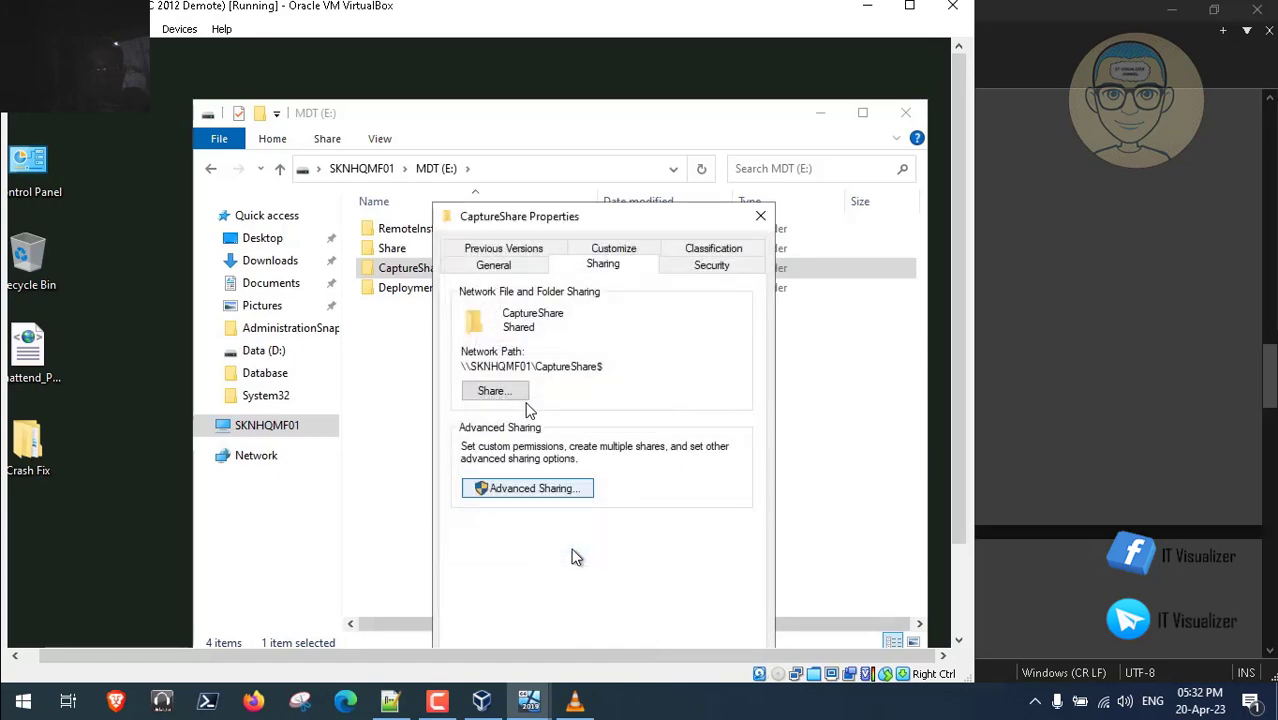
- Add SYSTEM, Domain Admins and the MDT build account to CaptureShare's folder security
left_click(709, 267)
left_click(667, 441)
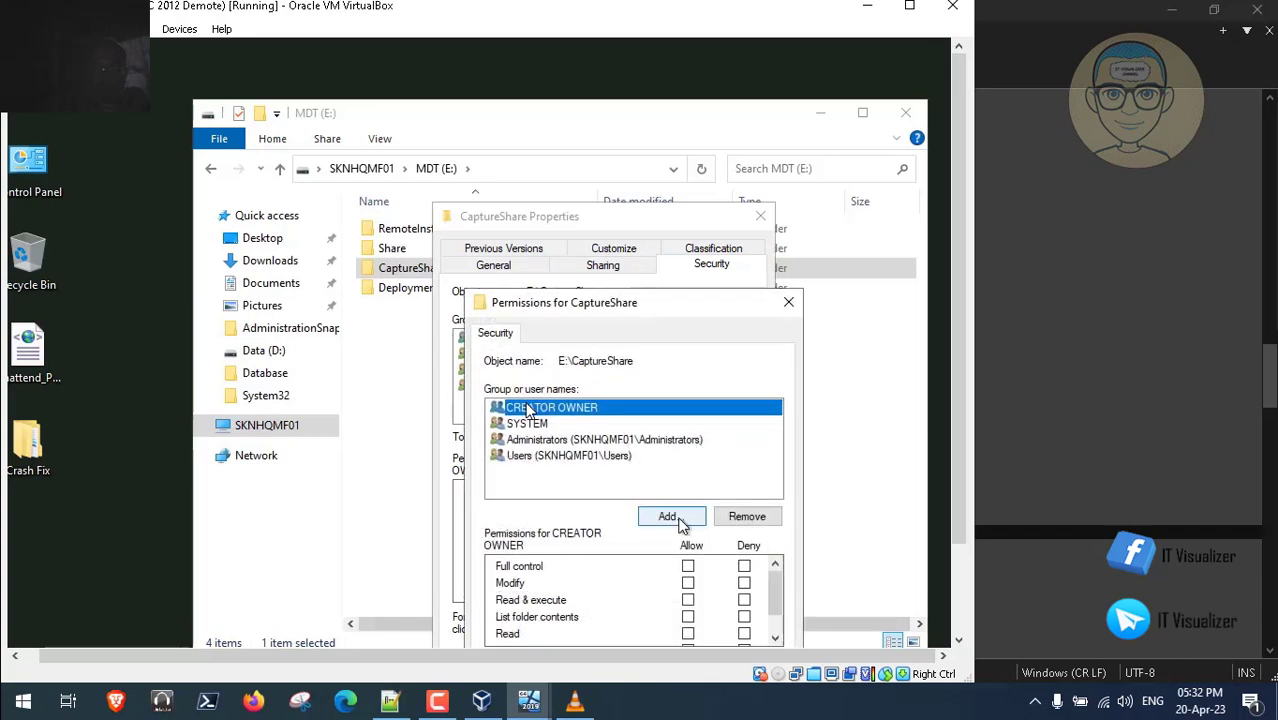
left_click(670, 516)
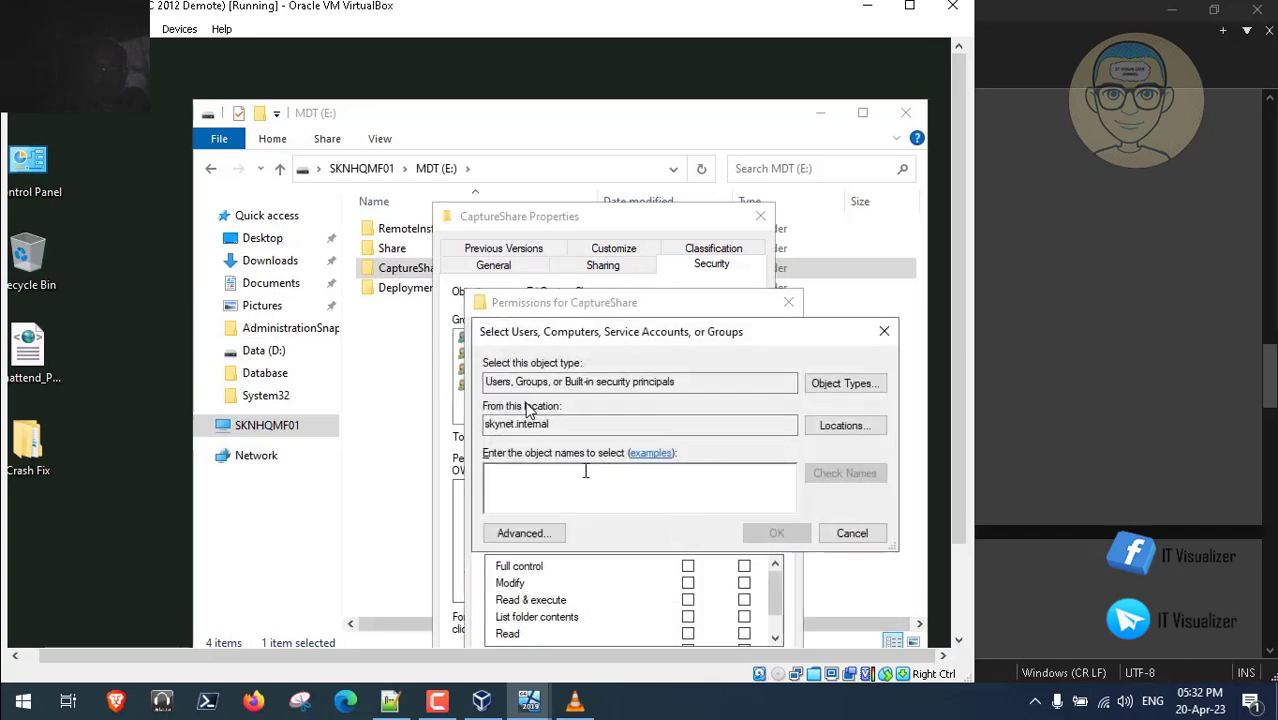
type("system;mdt.build;doma")
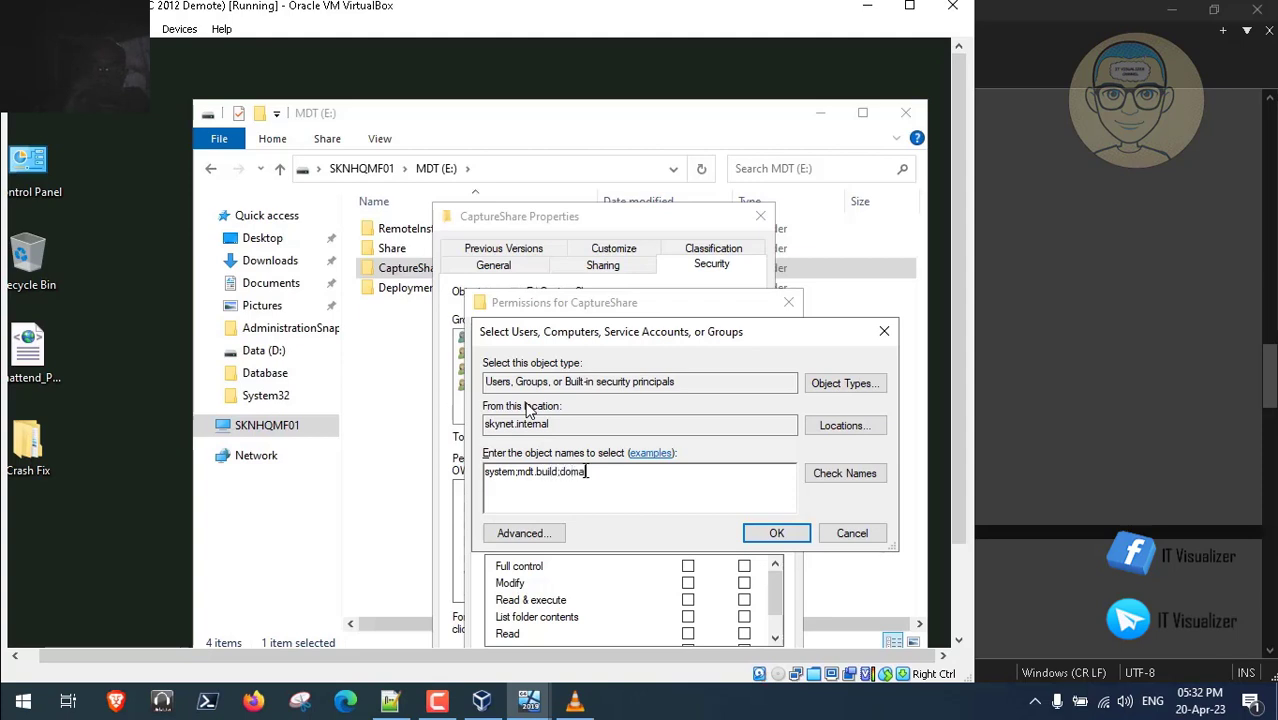
type("n admins")
left_click(845, 480)
left_click(770, 533)
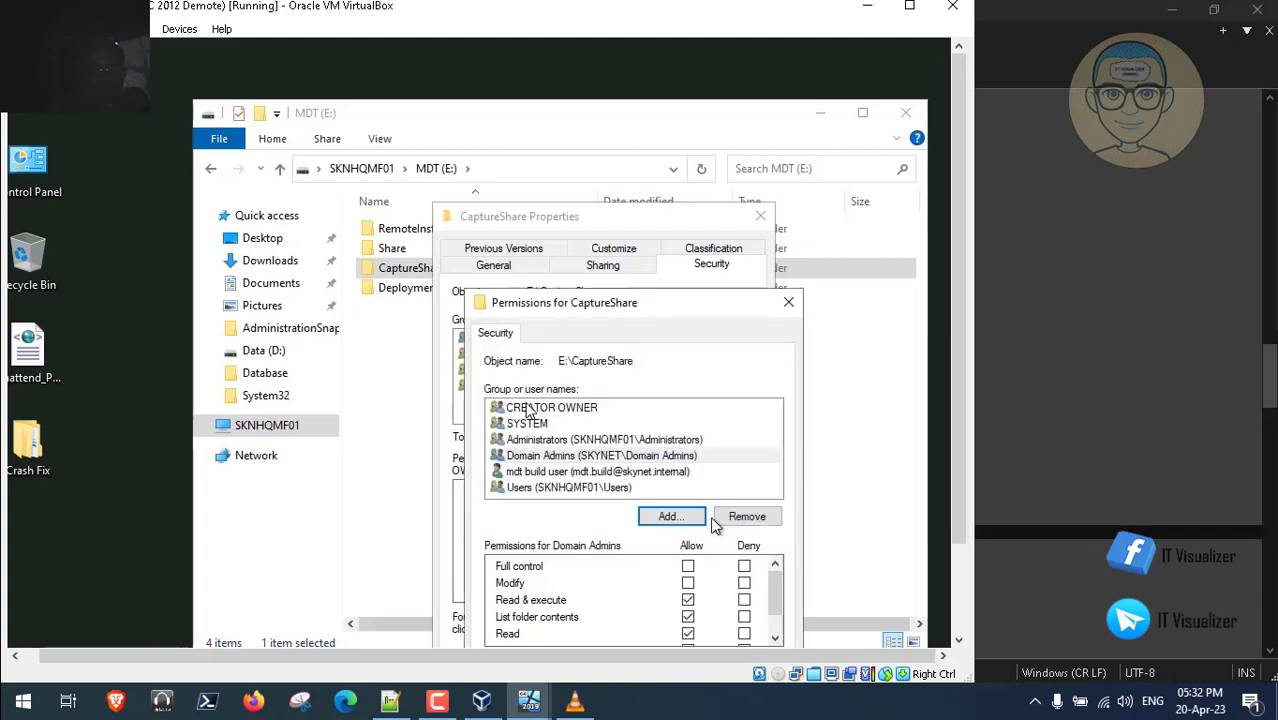
- Allow Full control for Domain Admins and the build account, apply, and close the properties
left_click(562, 428)
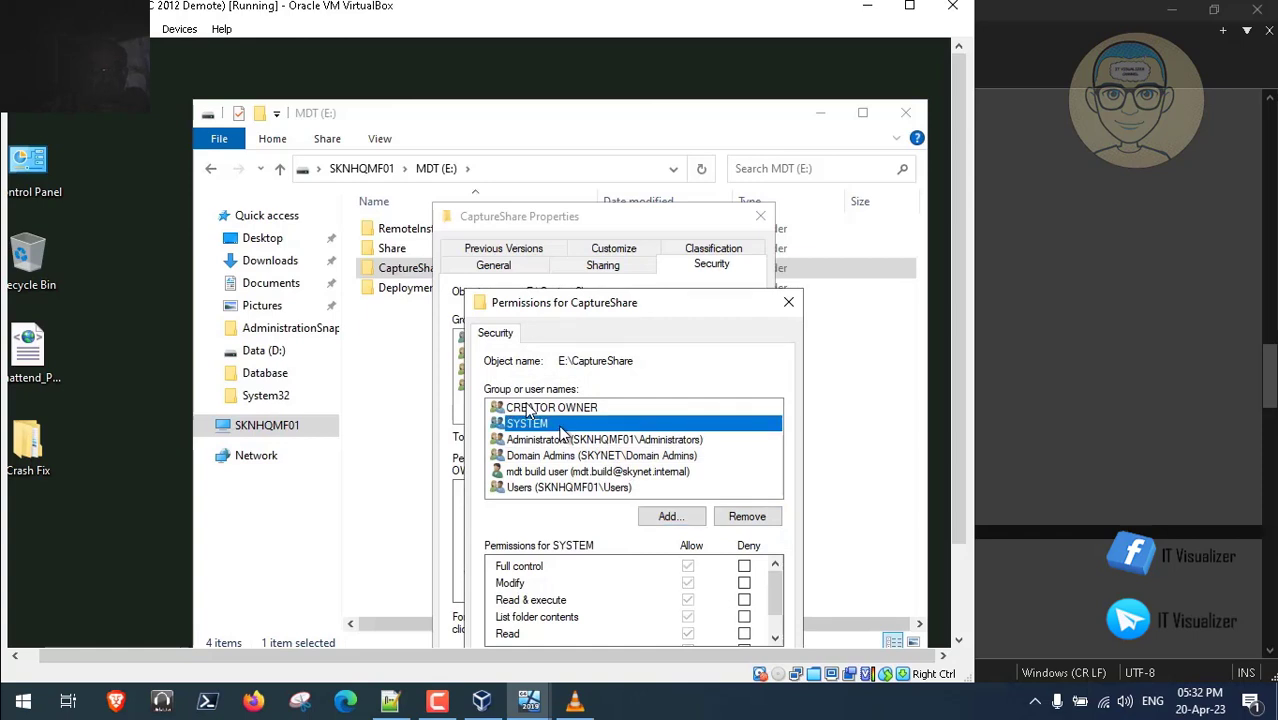
left_click(590, 442)
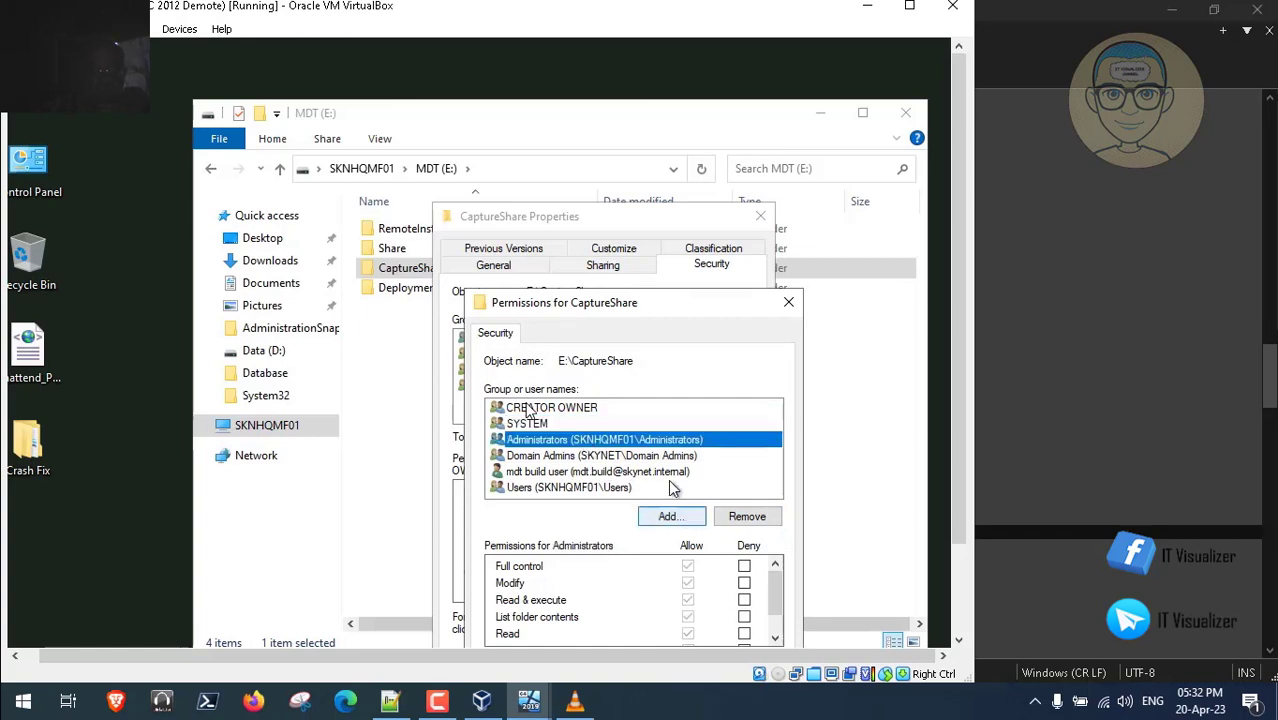
left_click(648, 456)
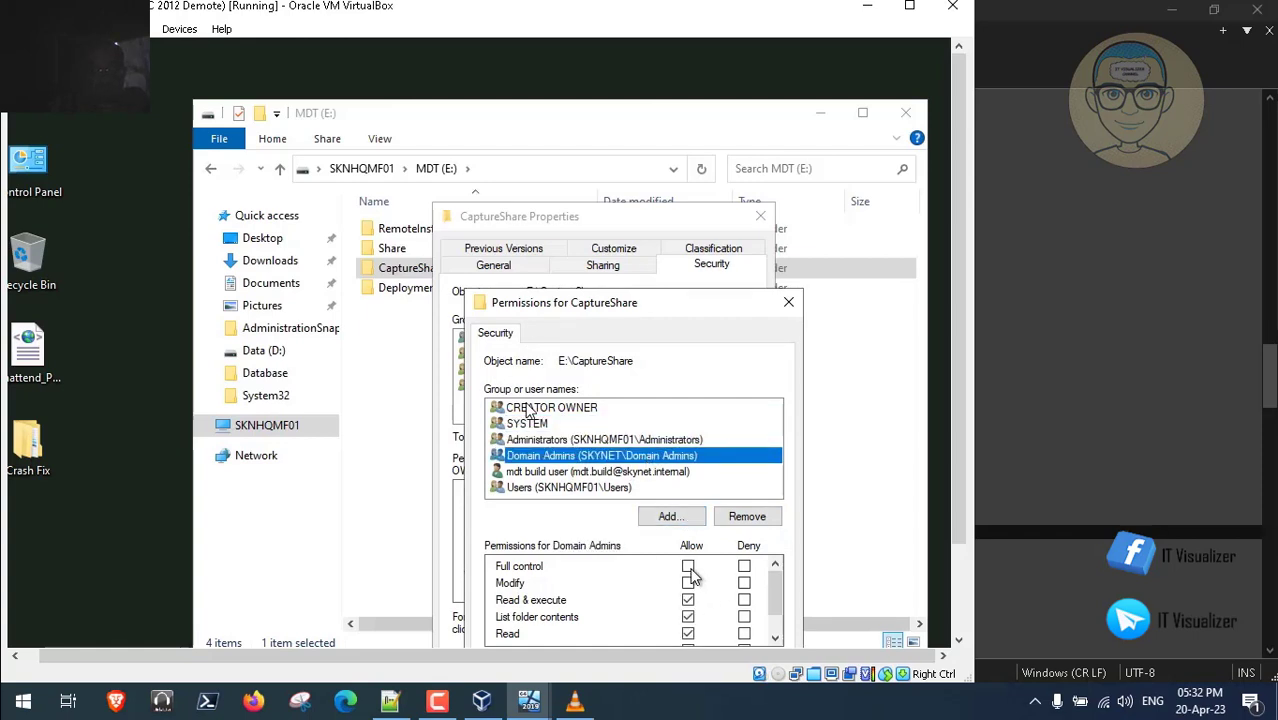
left_click(688, 567)
left_click(635, 474)
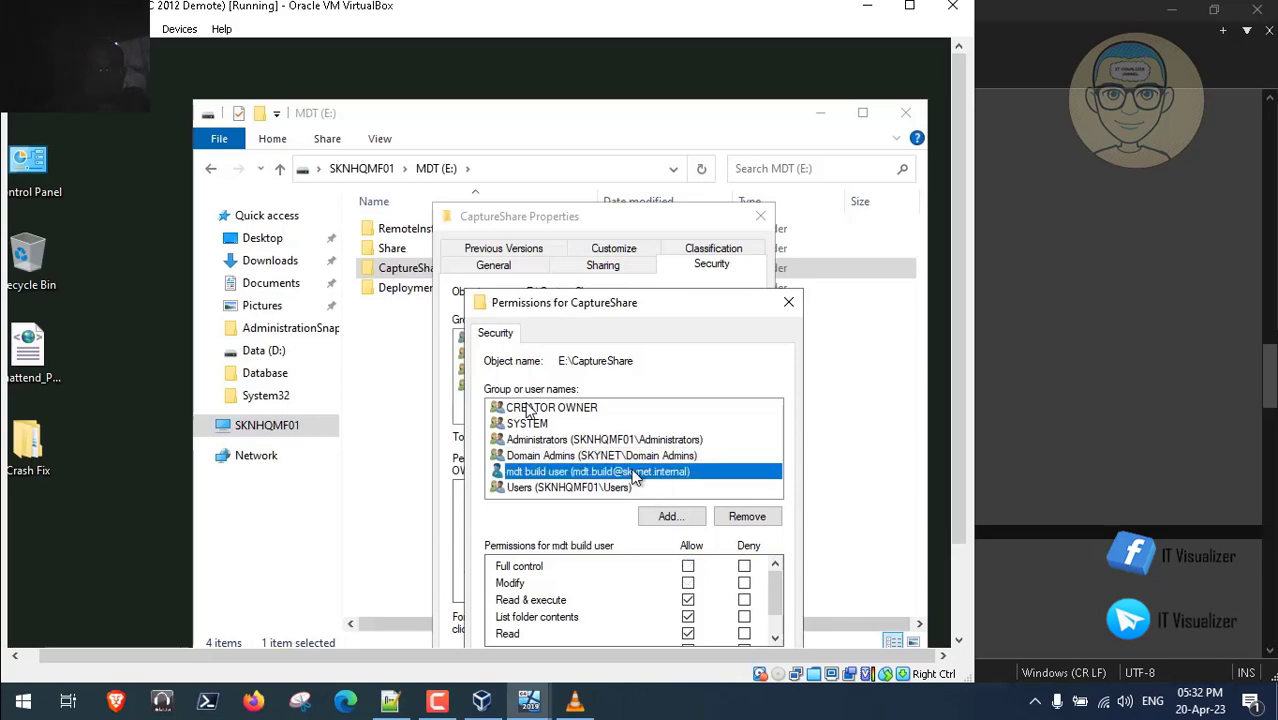
left_click(689, 567)
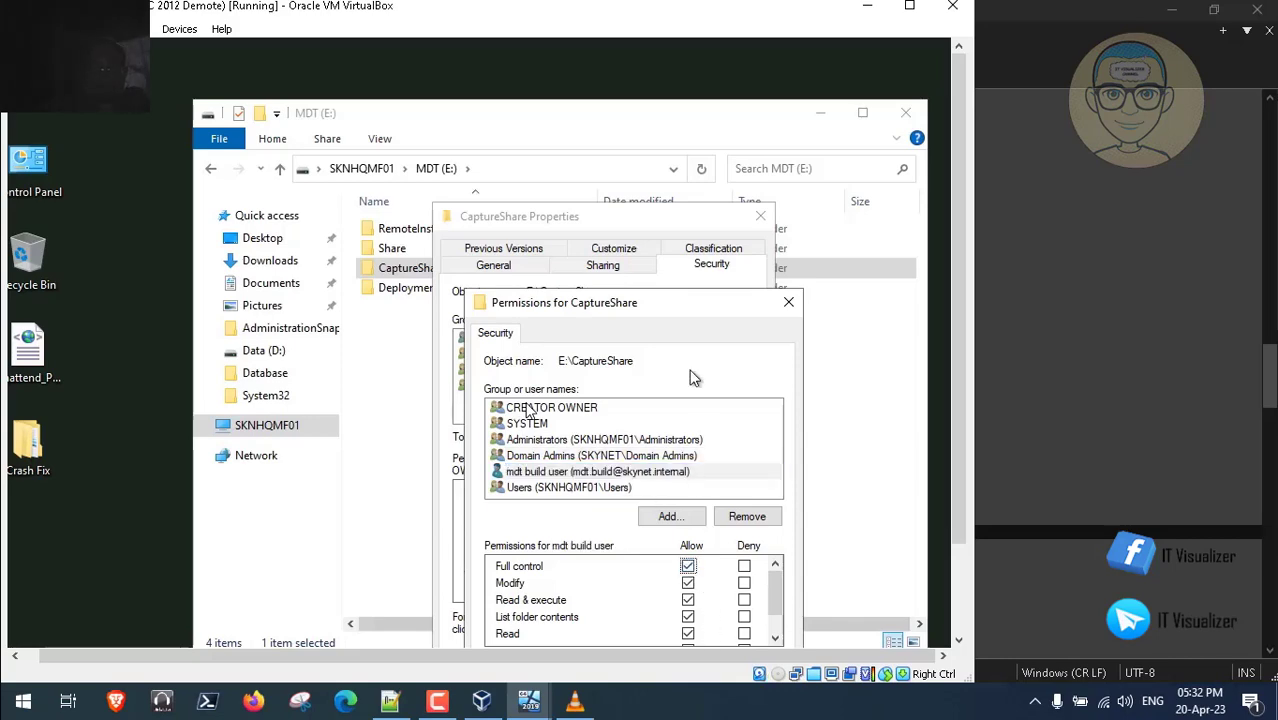
left_click_drag(666, 304, 618, 209)
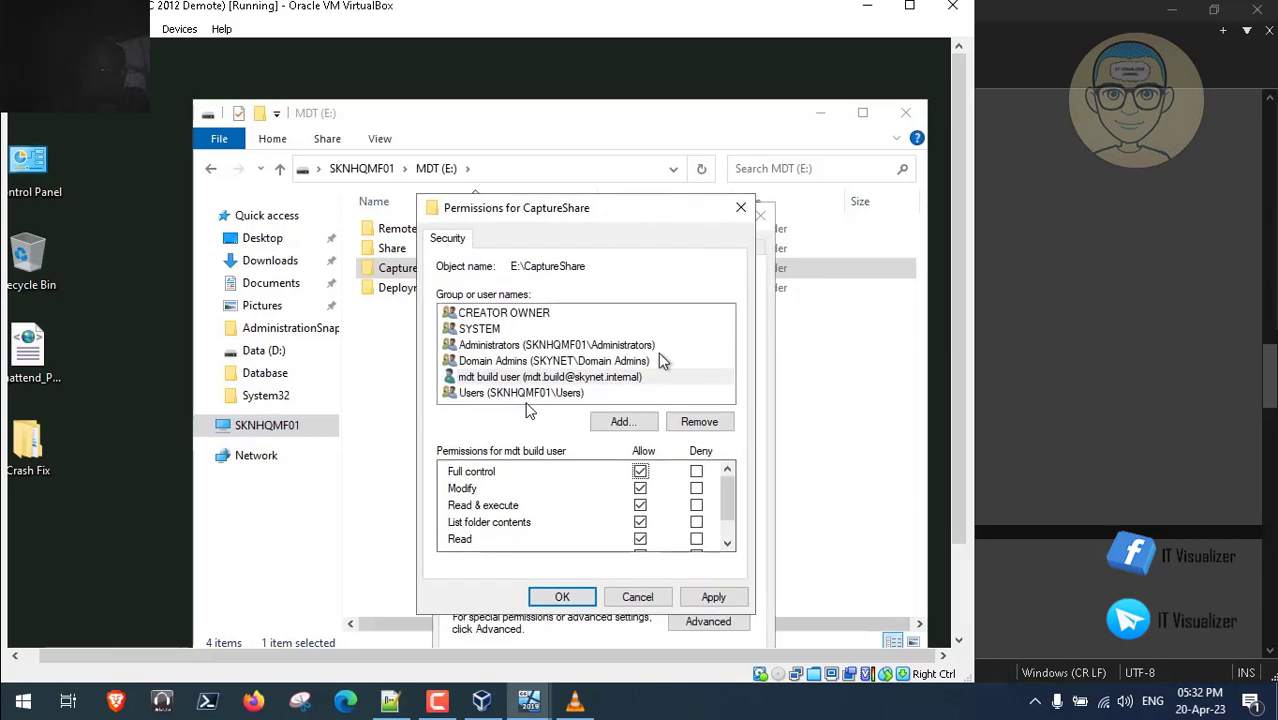
left_click(713, 597)
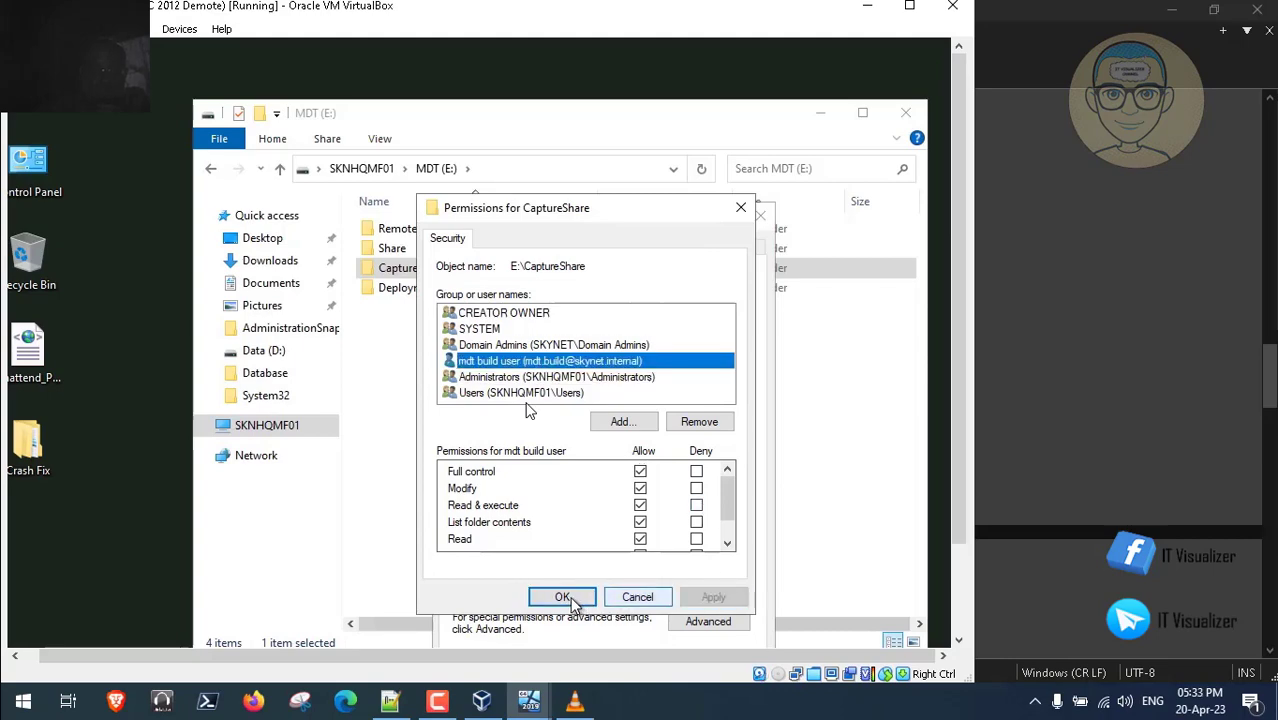
left_click(563, 597)
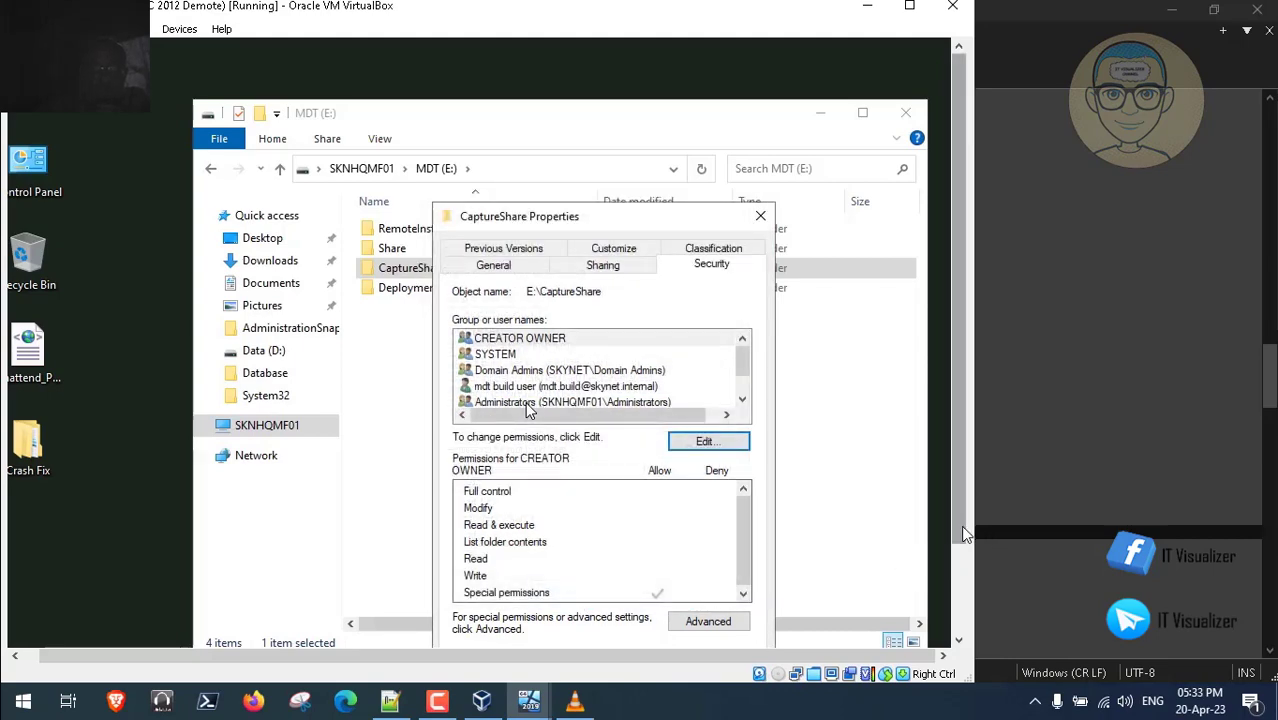
left_click_drag(960, 525, 962, 593)
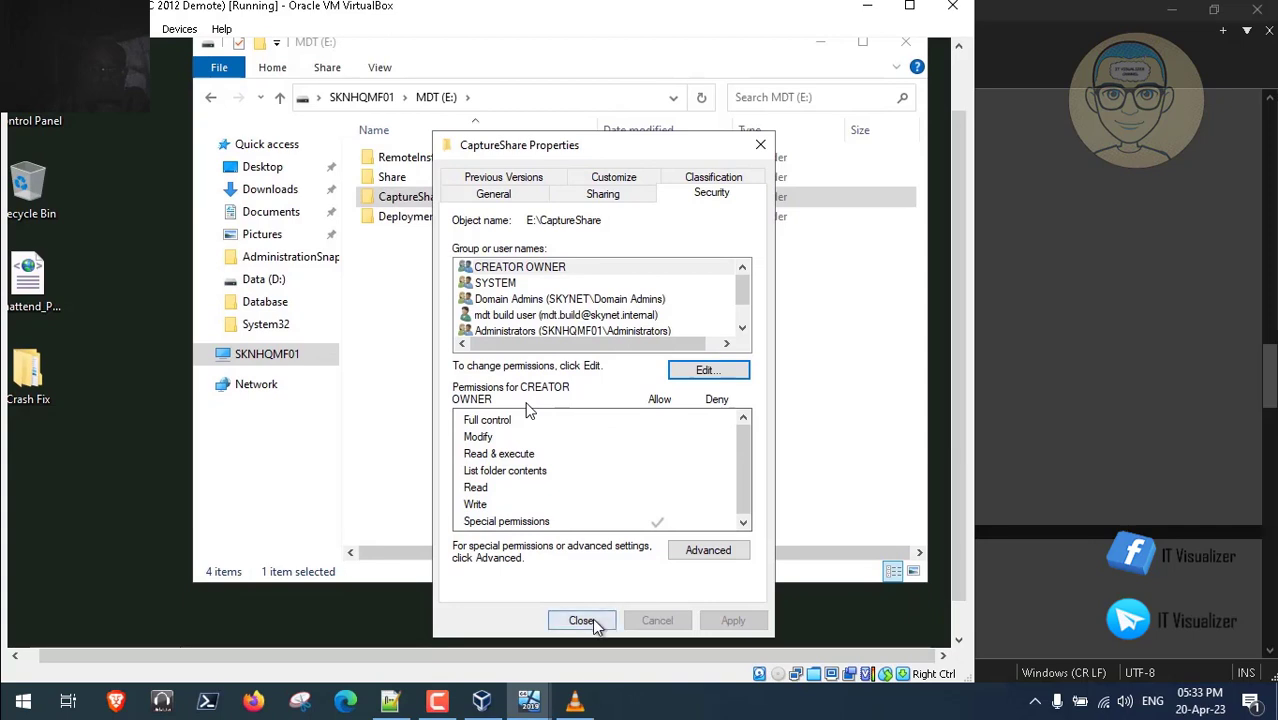
left_click(582, 620)
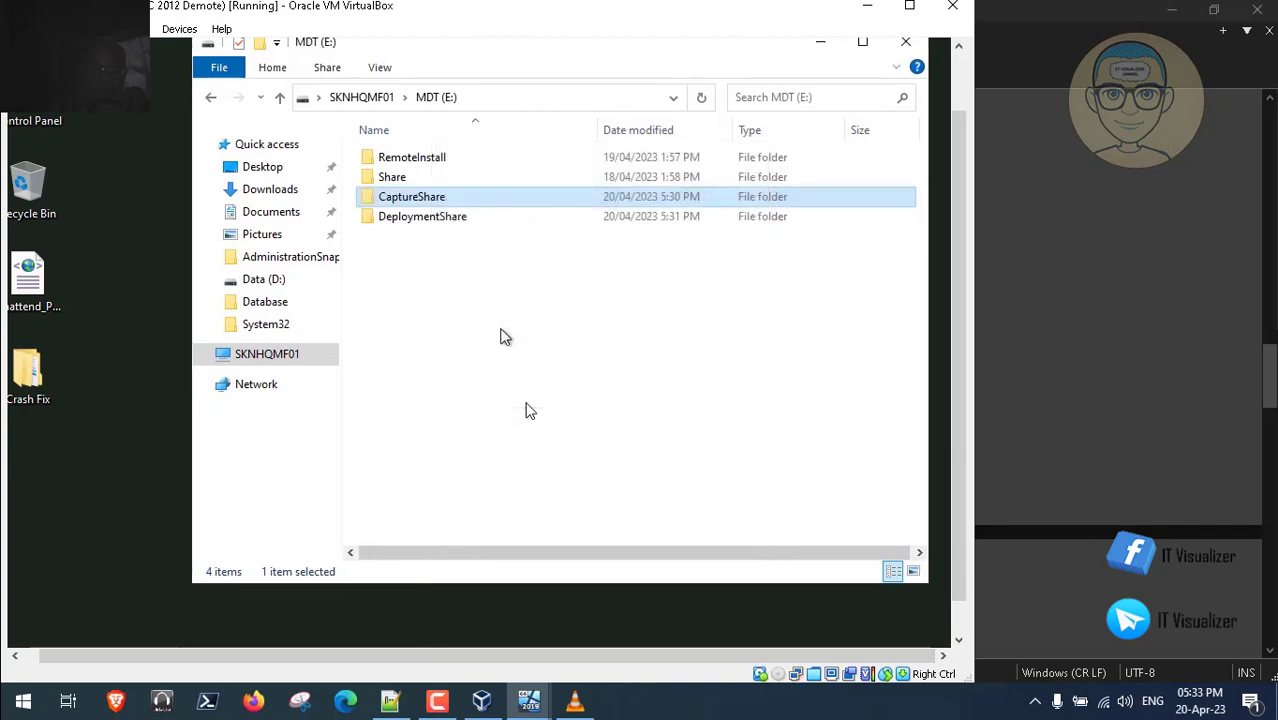
- Turn on advanced sharing for DeploymentShare with the hidden share name DeploymentShare$
left_click(441, 222)
right_click(441, 222)
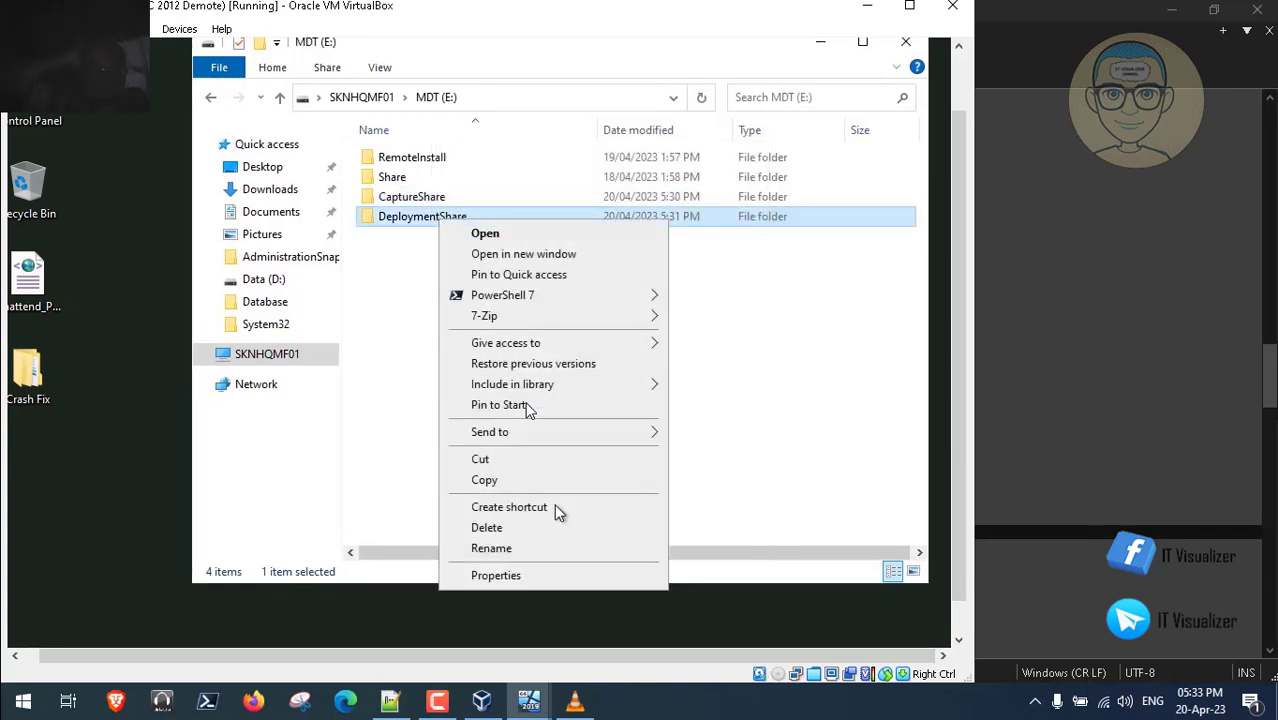
left_click(555, 575)
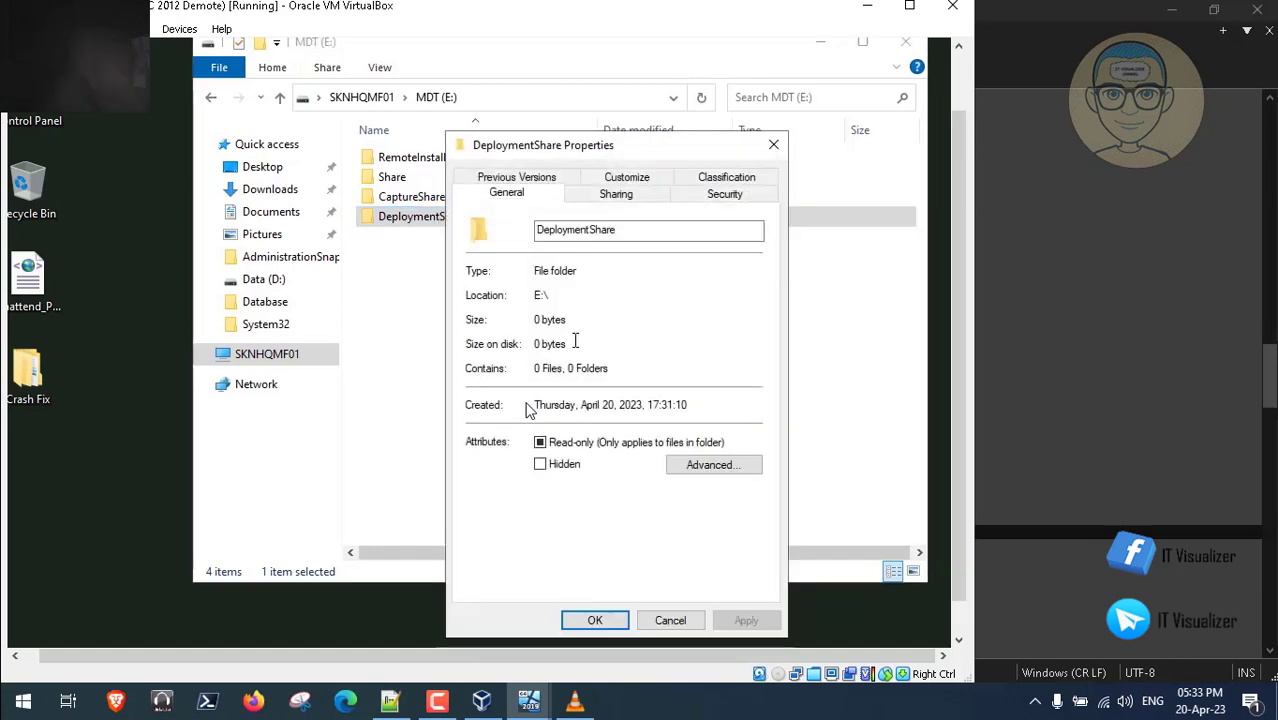
left_click(628, 196)
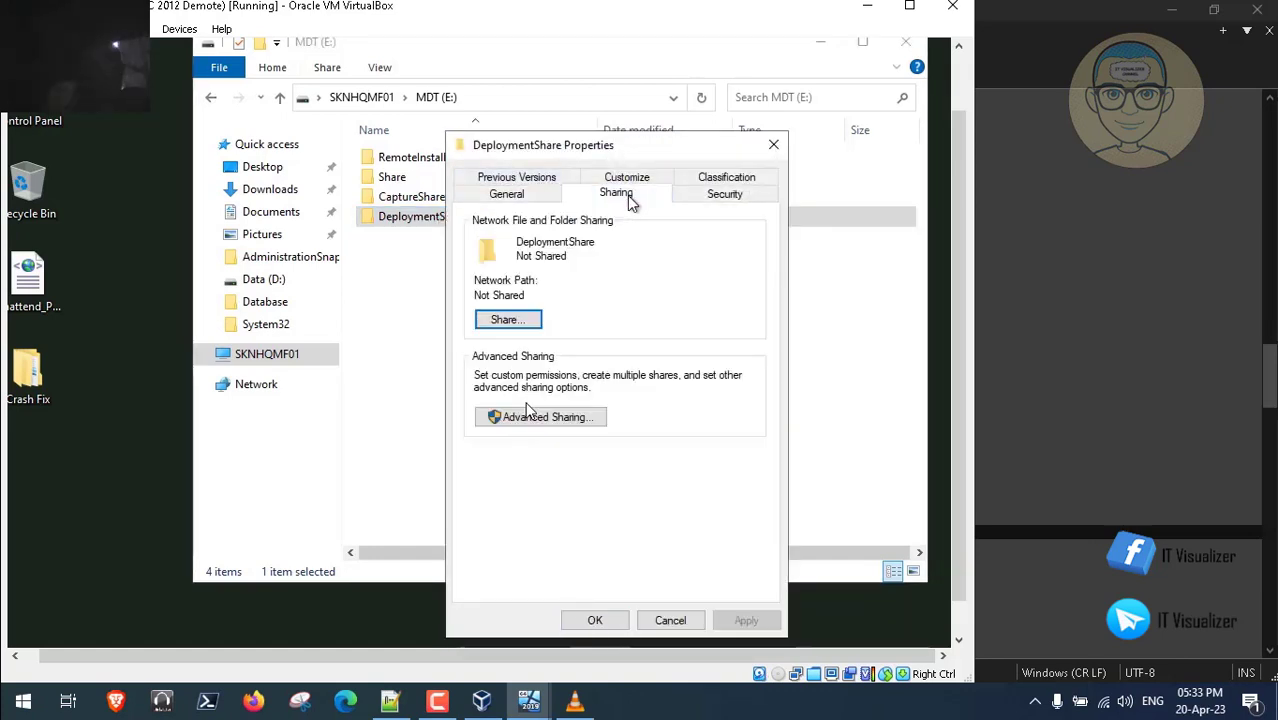
left_click(575, 420)
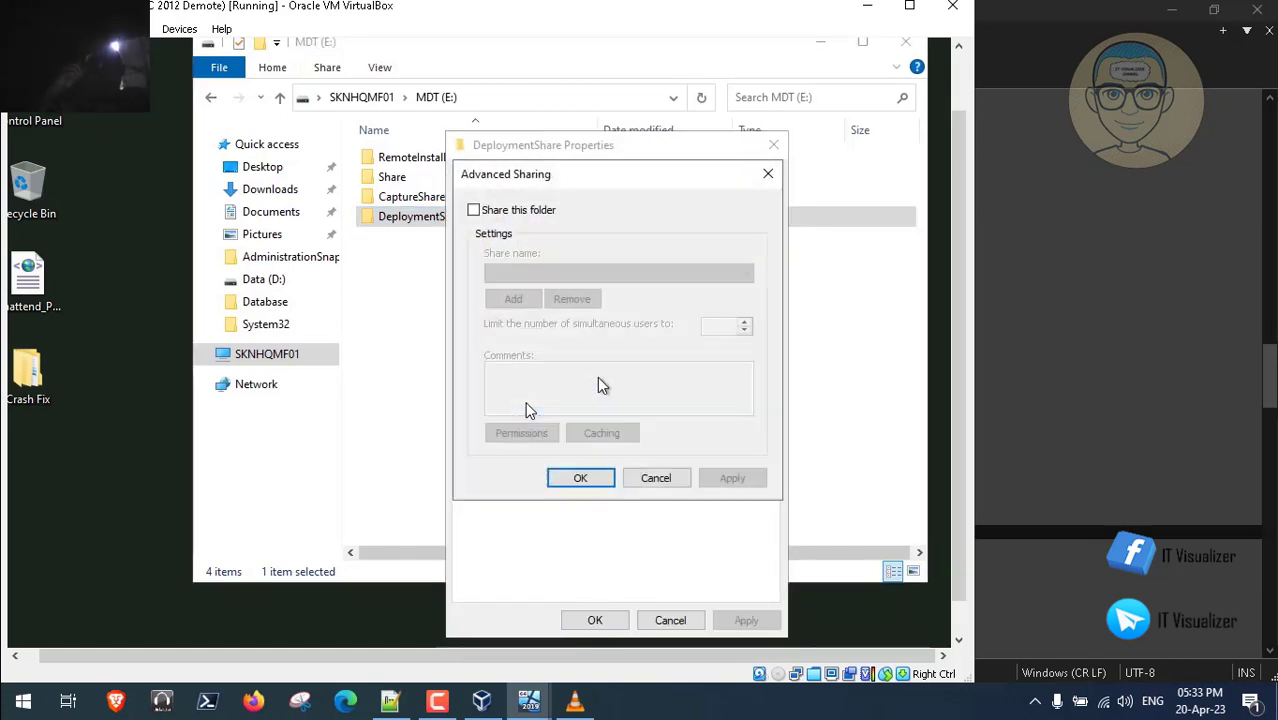
left_click(474, 210)
left_click(567, 272)
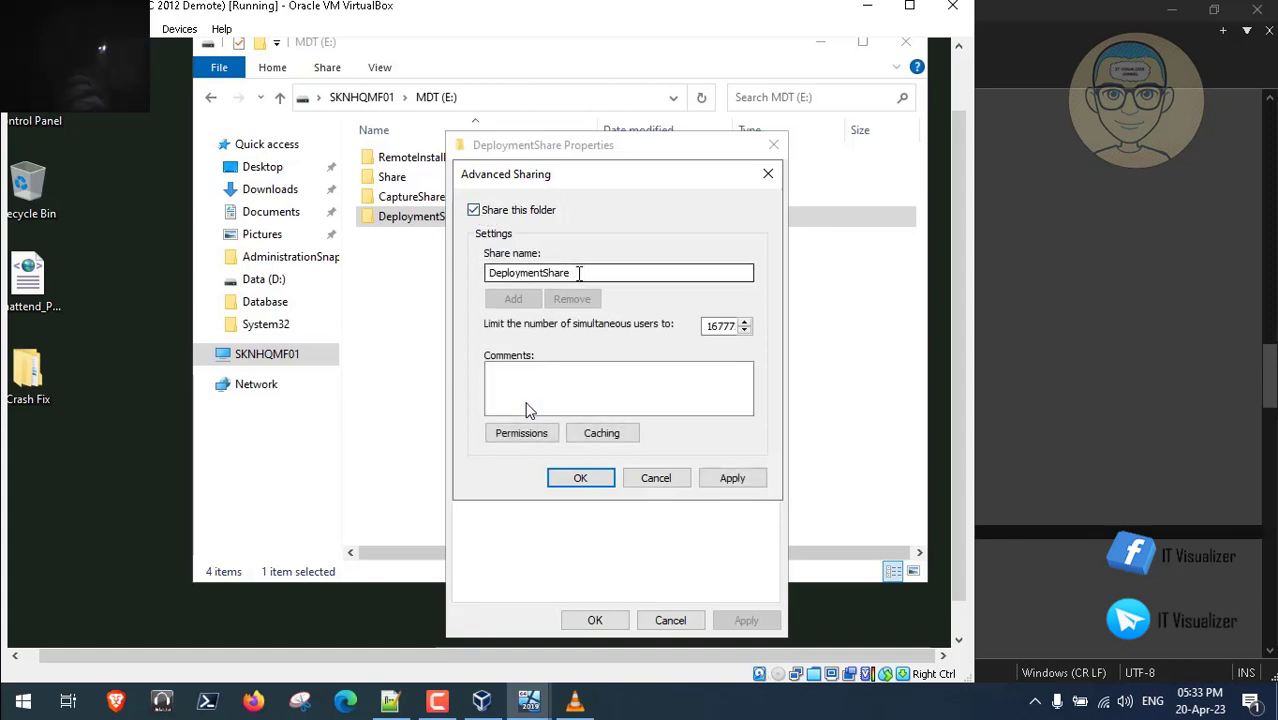
type("$")
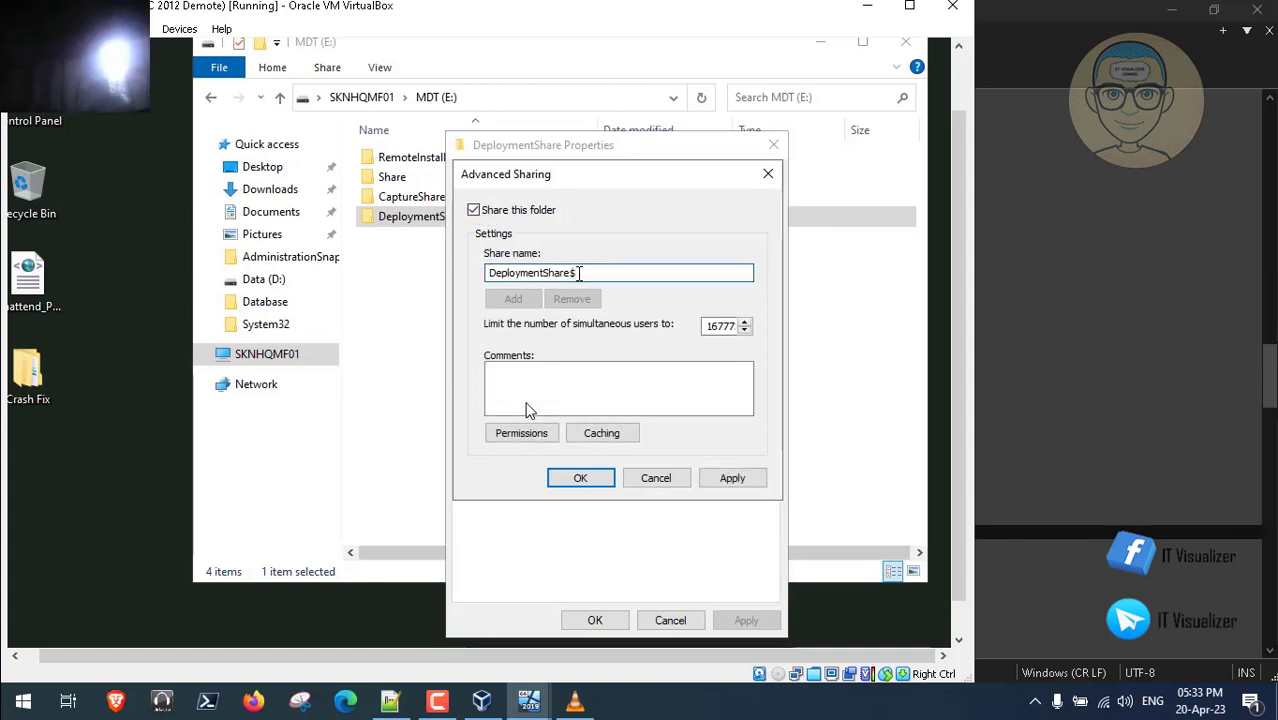
- Replace Everyone in the share permissions with SYSTEM, the MDT build account and Domain Admins
left_click(526, 437)
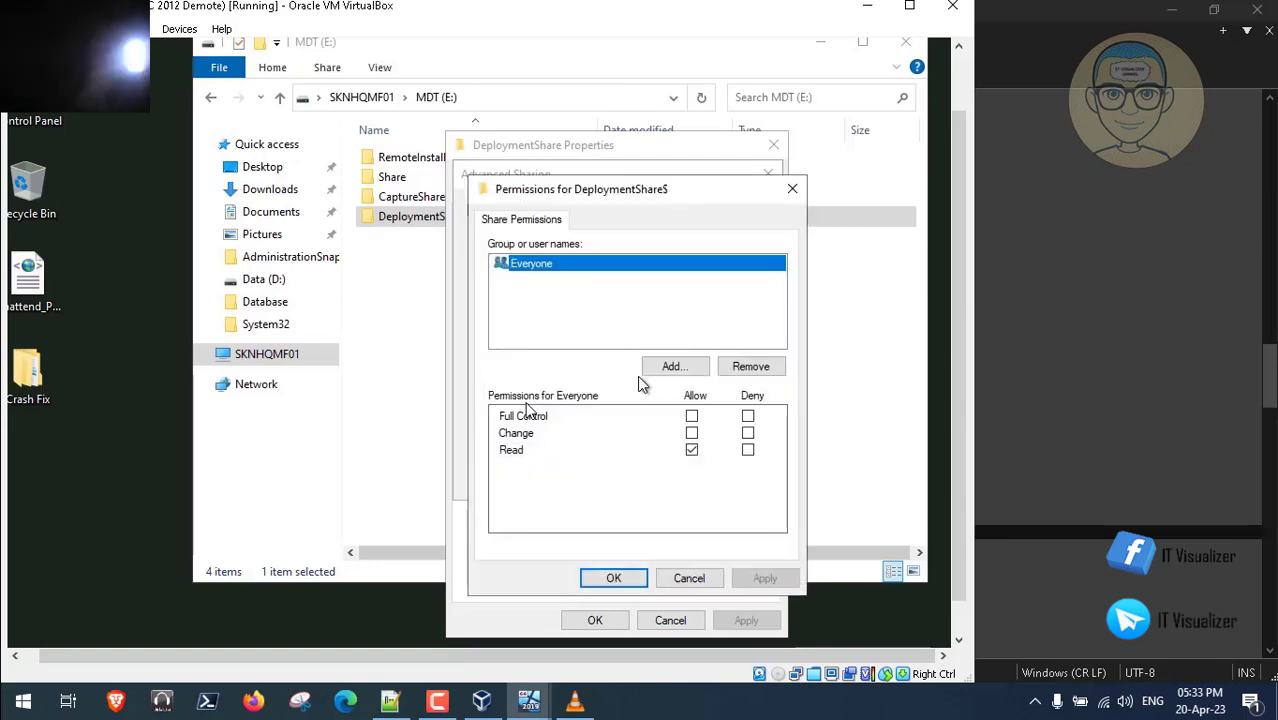
left_click(748, 368)
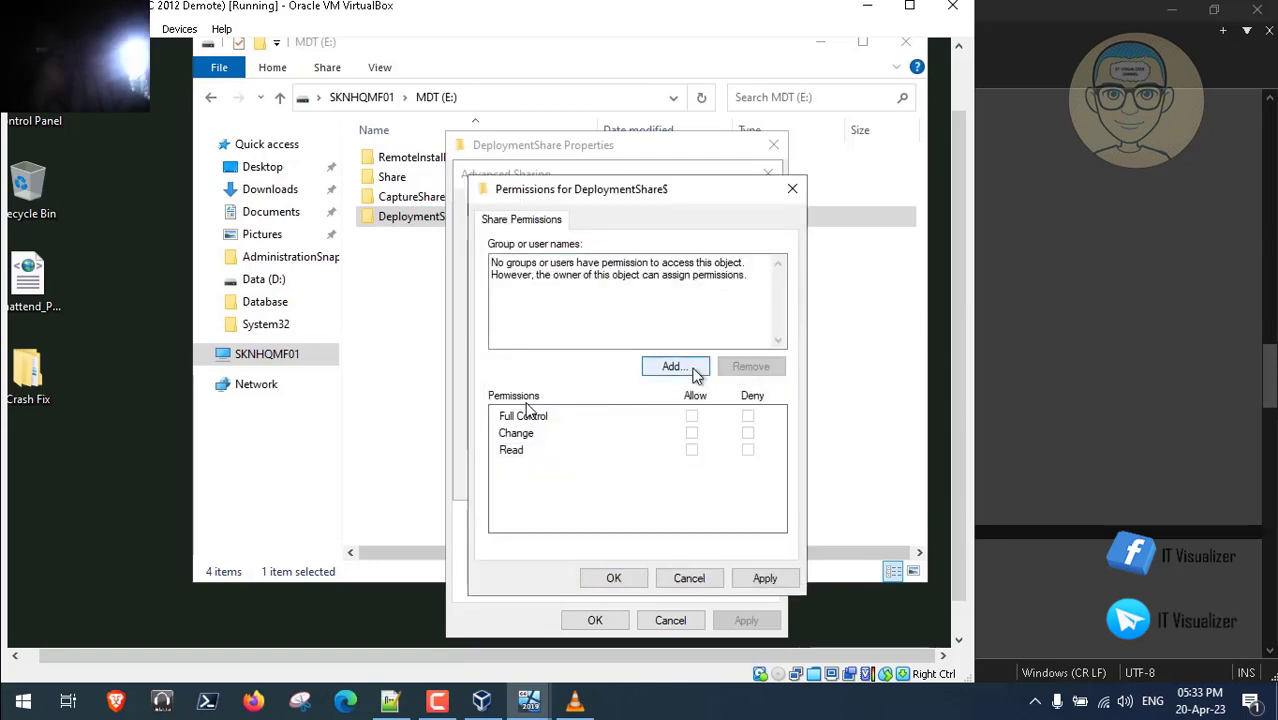
left_click(690, 368)
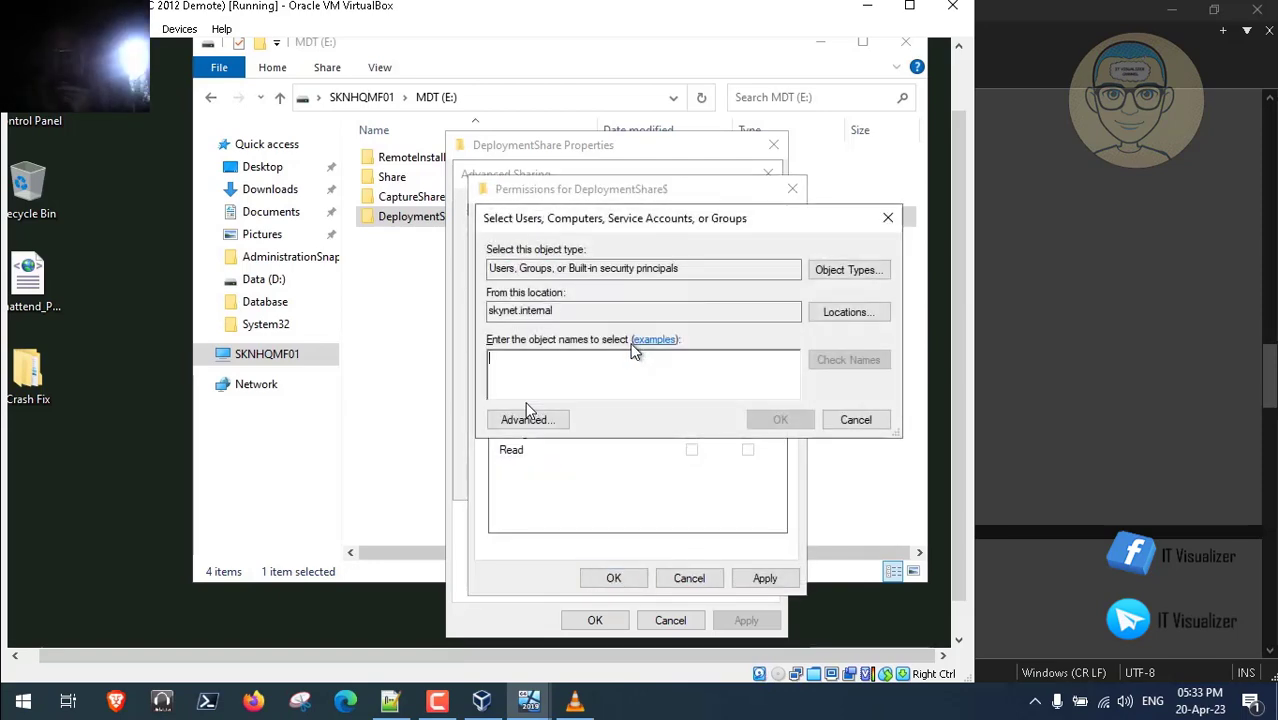
type("syste")
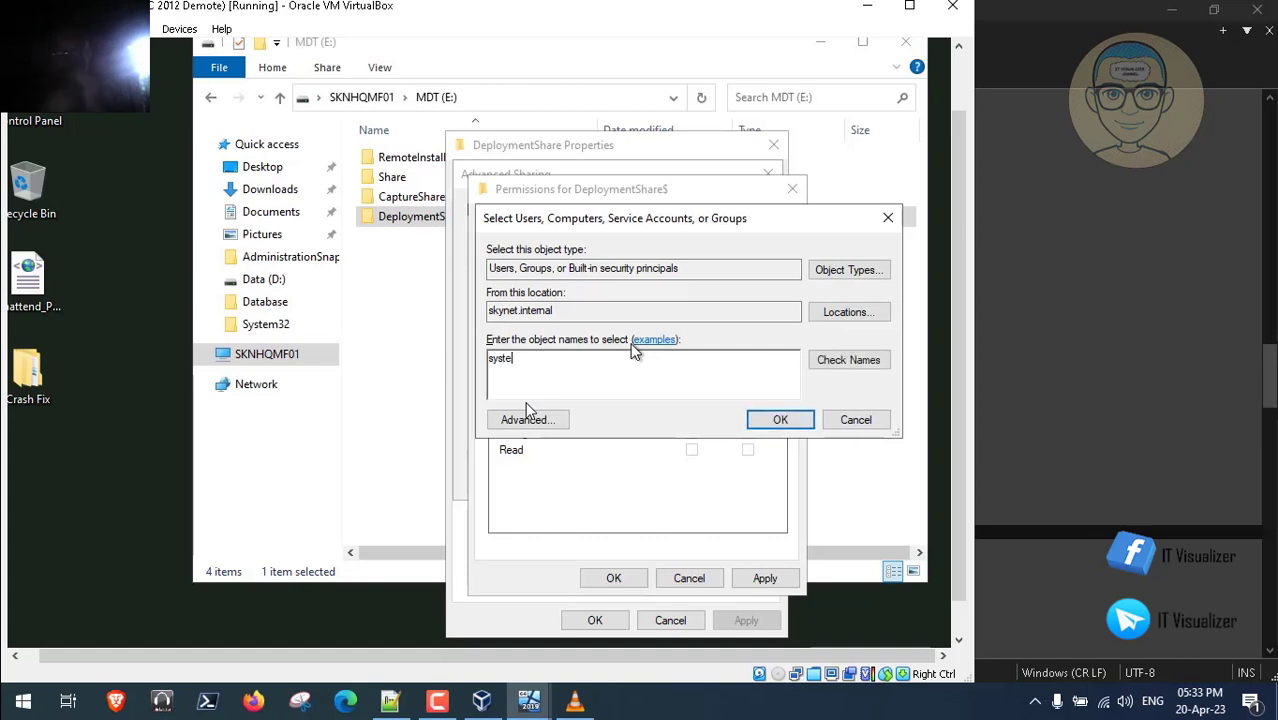
type("m;mdt.build;domain admins")
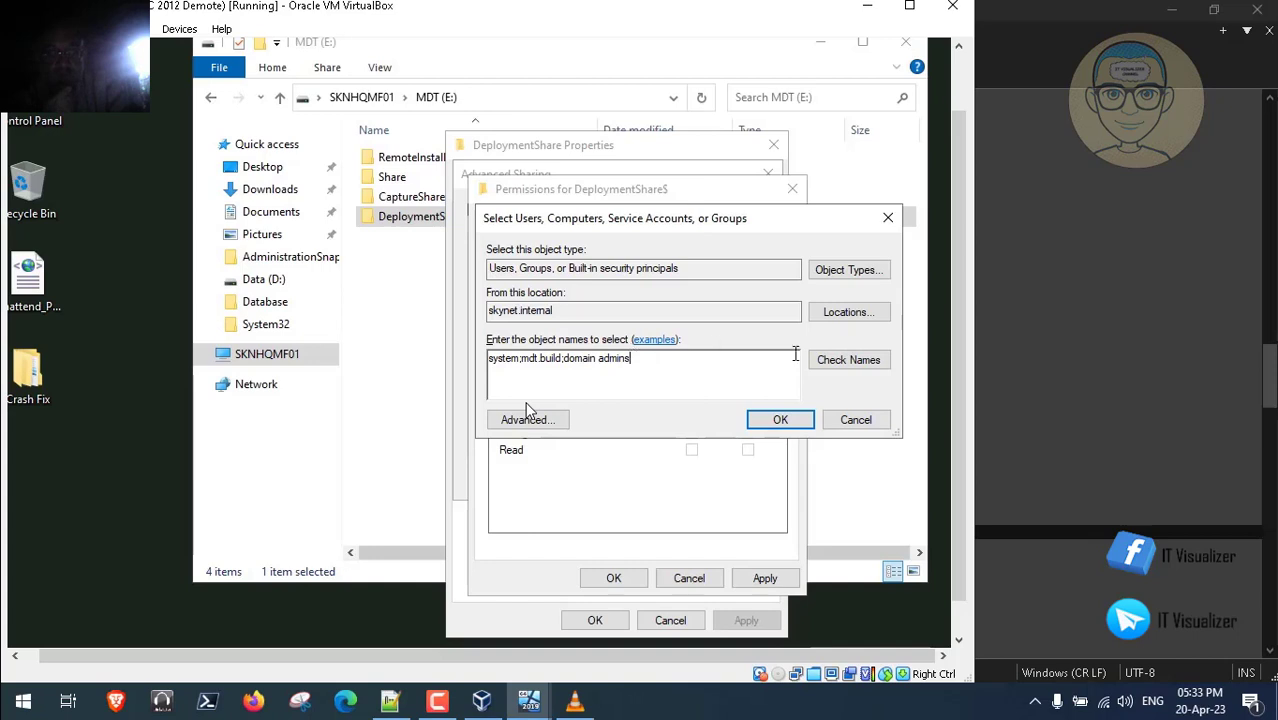
left_click(830, 362)
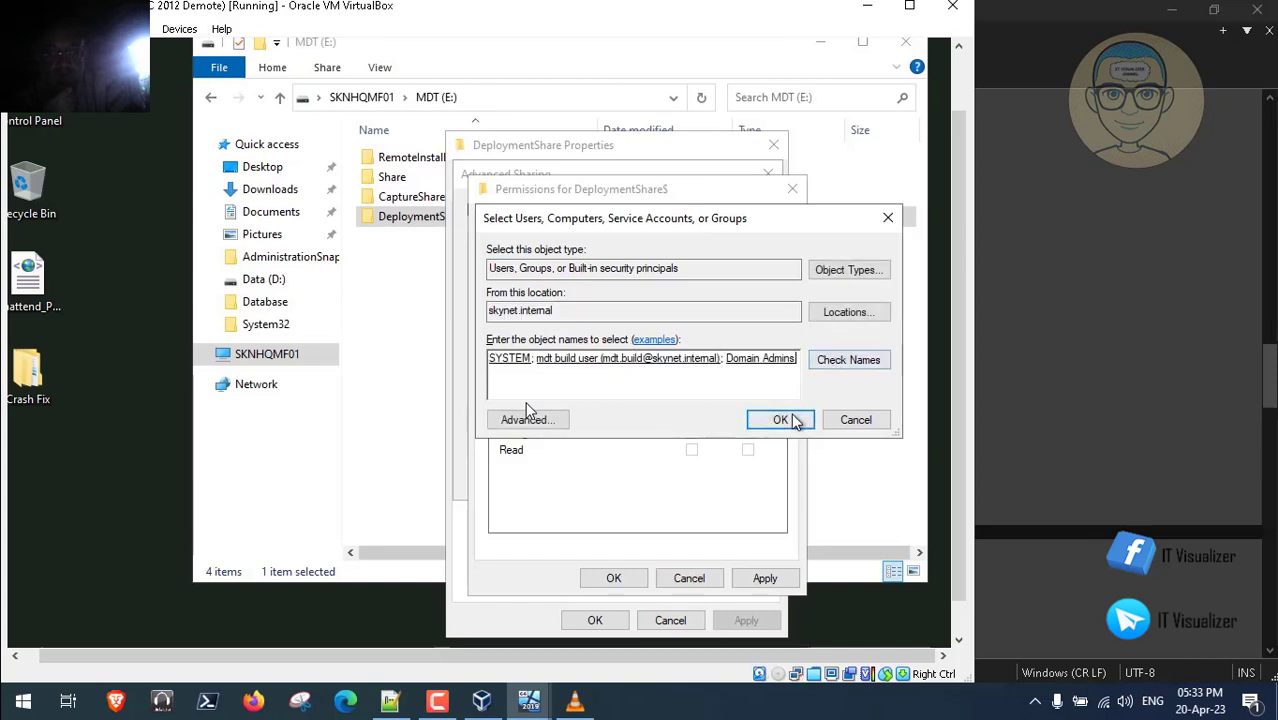
left_click(780, 420)
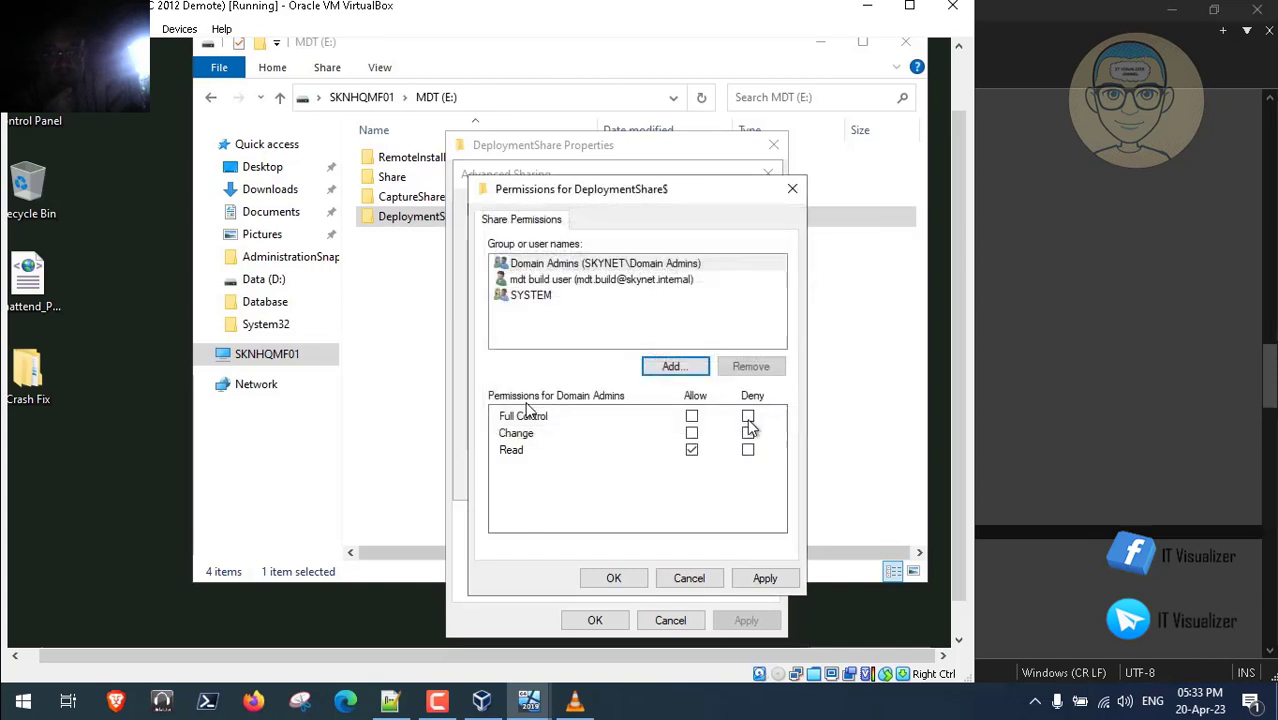
- Grant all three accounts Full Control and apply the DeploymentShare$ sharing settings
left_click(692, 416)
left_click(583, 281)
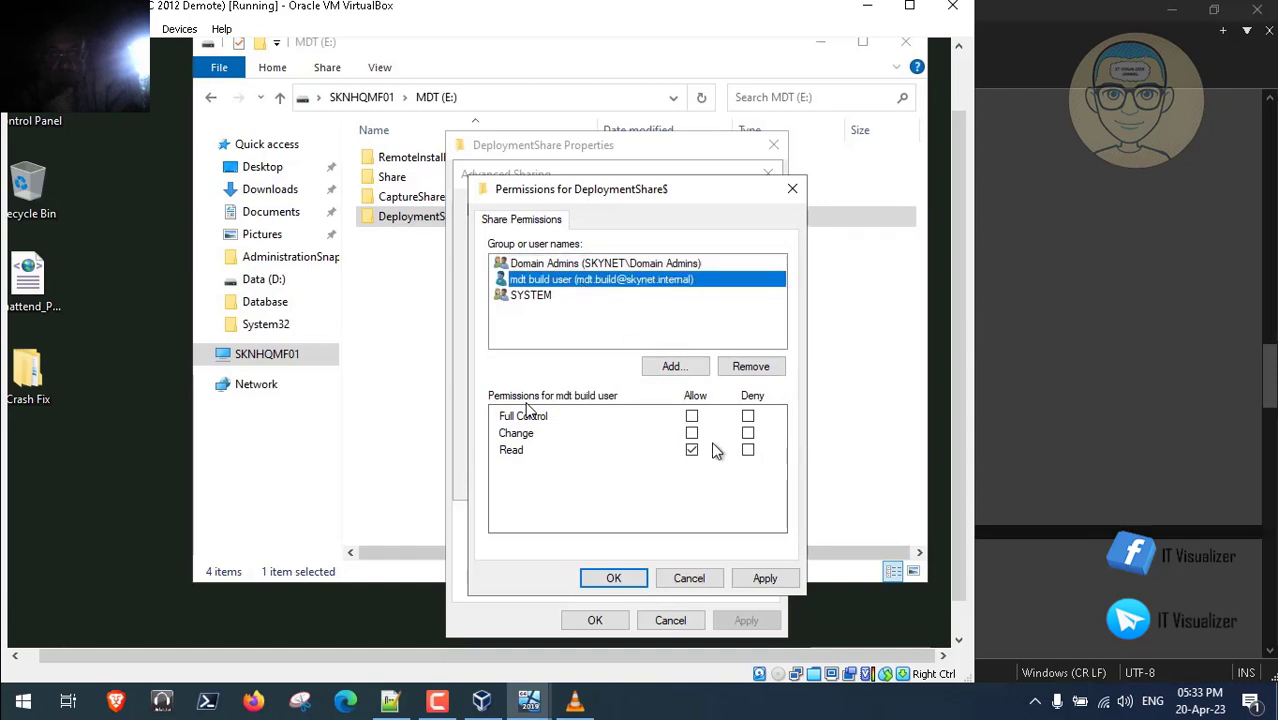
left_click(692, 416)
left_click(545, 297)
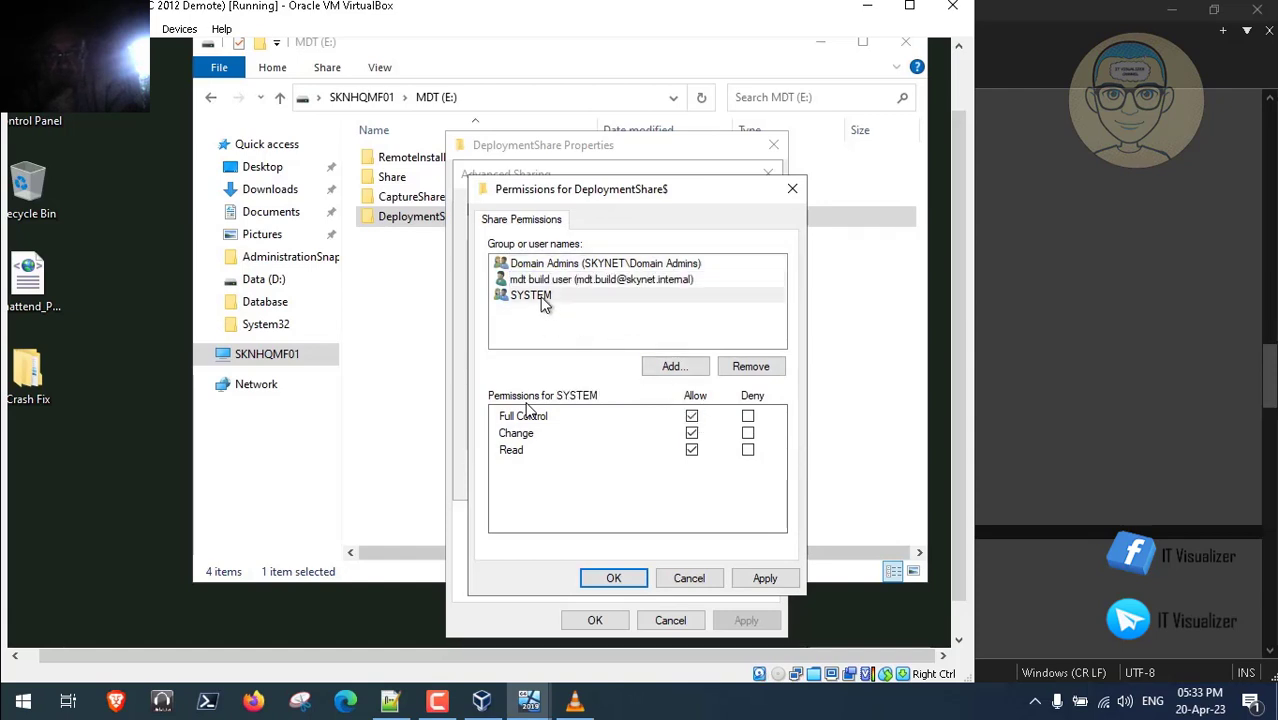
left_click(692, 416)
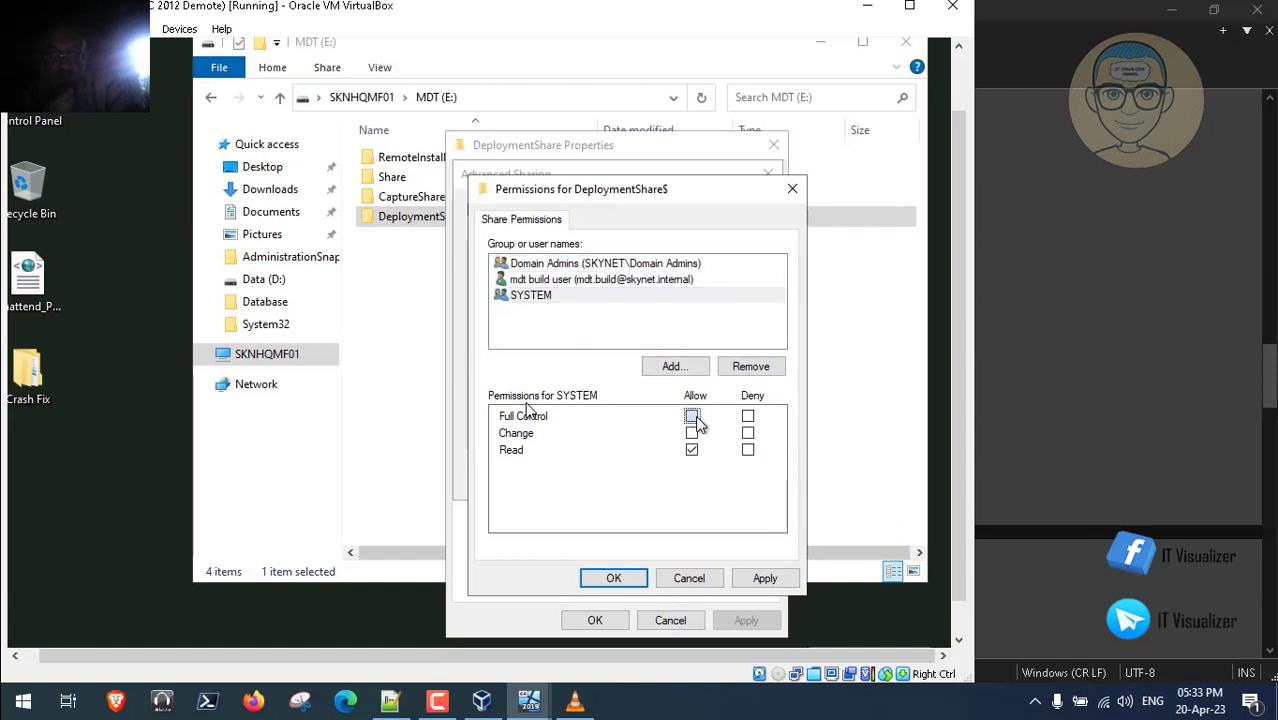
left_click(764, 580)
left_click(615, 578)
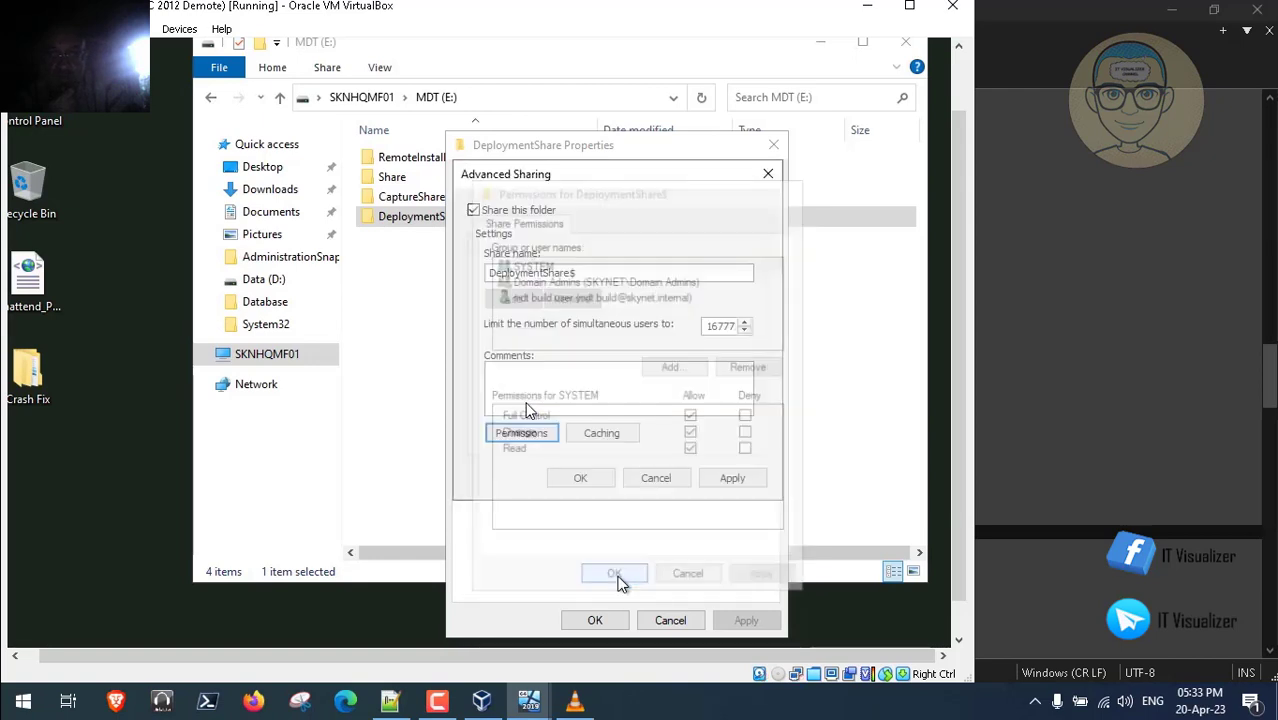
left_click(729, 477)
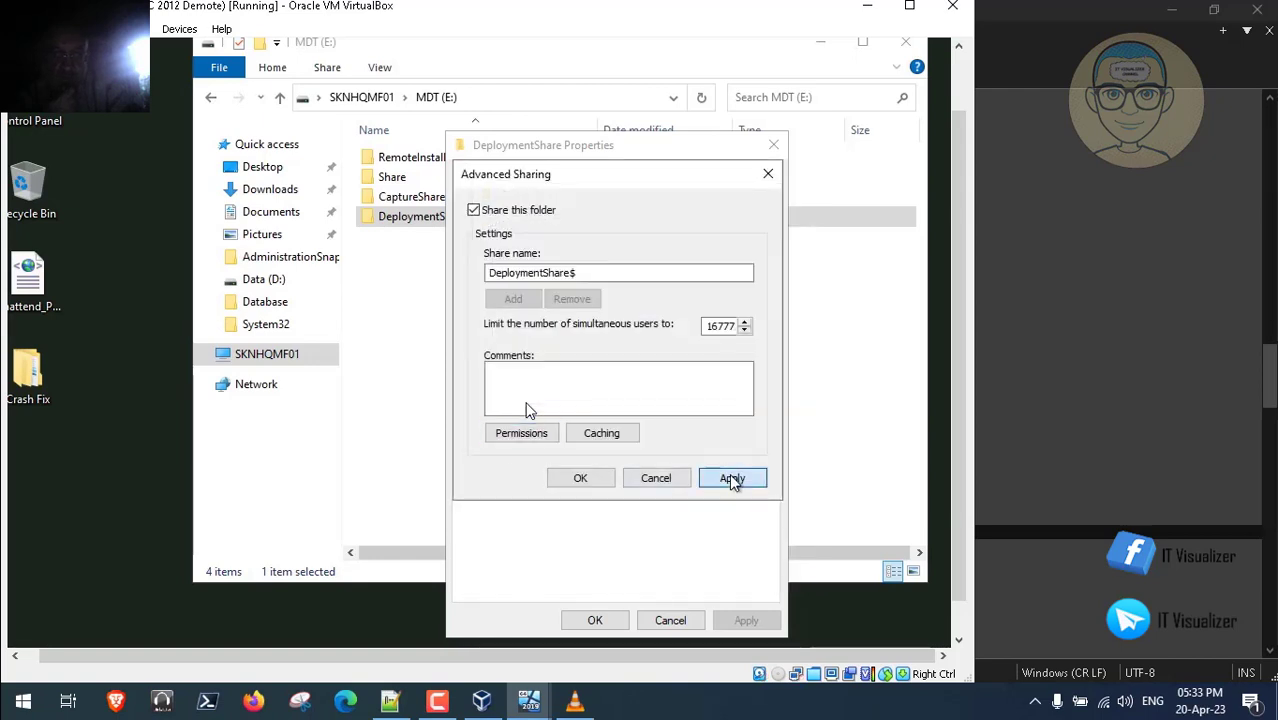
left_click(588, 479)
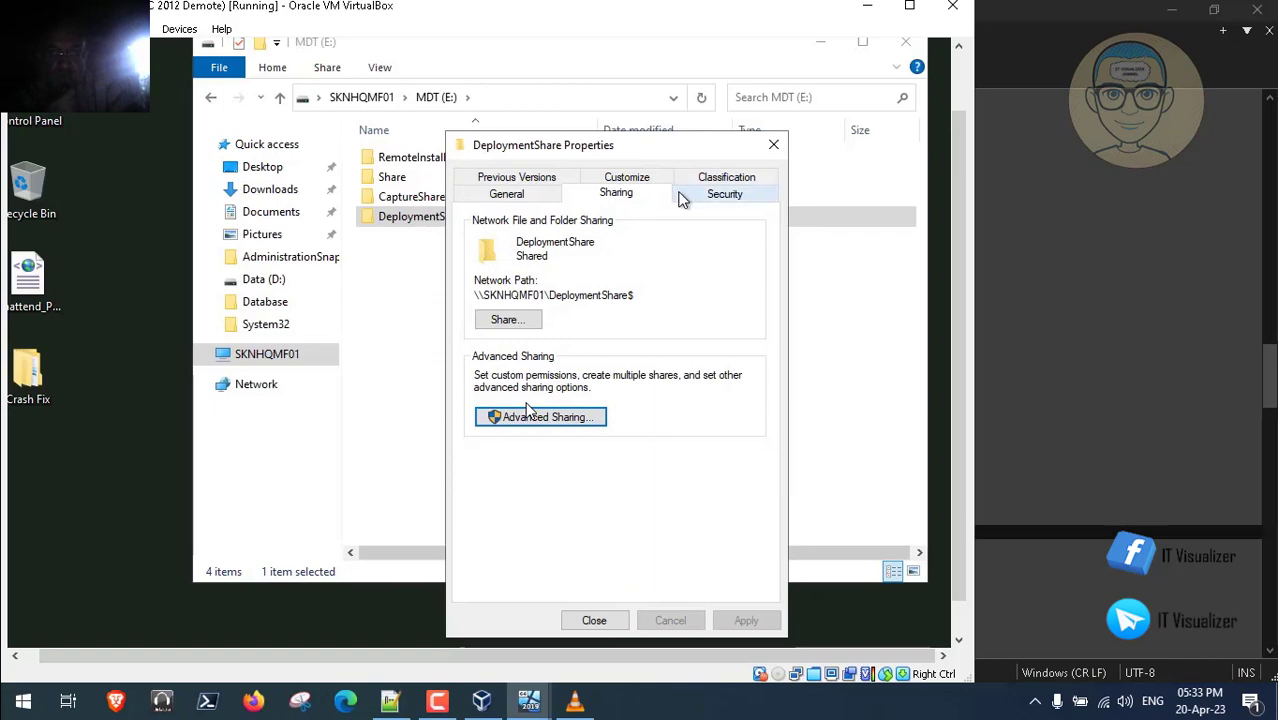
- Add SYSTEM, the MDT build account and Domain Admins to DeploymentShare's security permissions
left_click(709, 195)
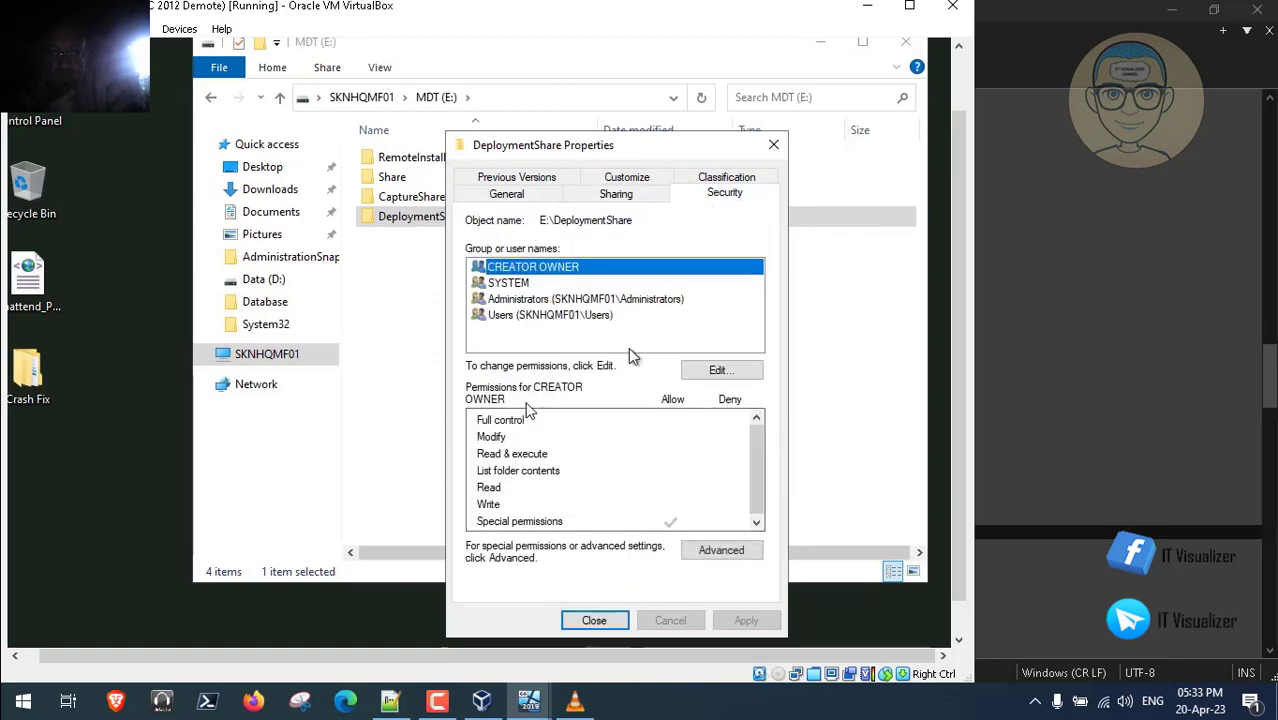
left_click(716, 371)
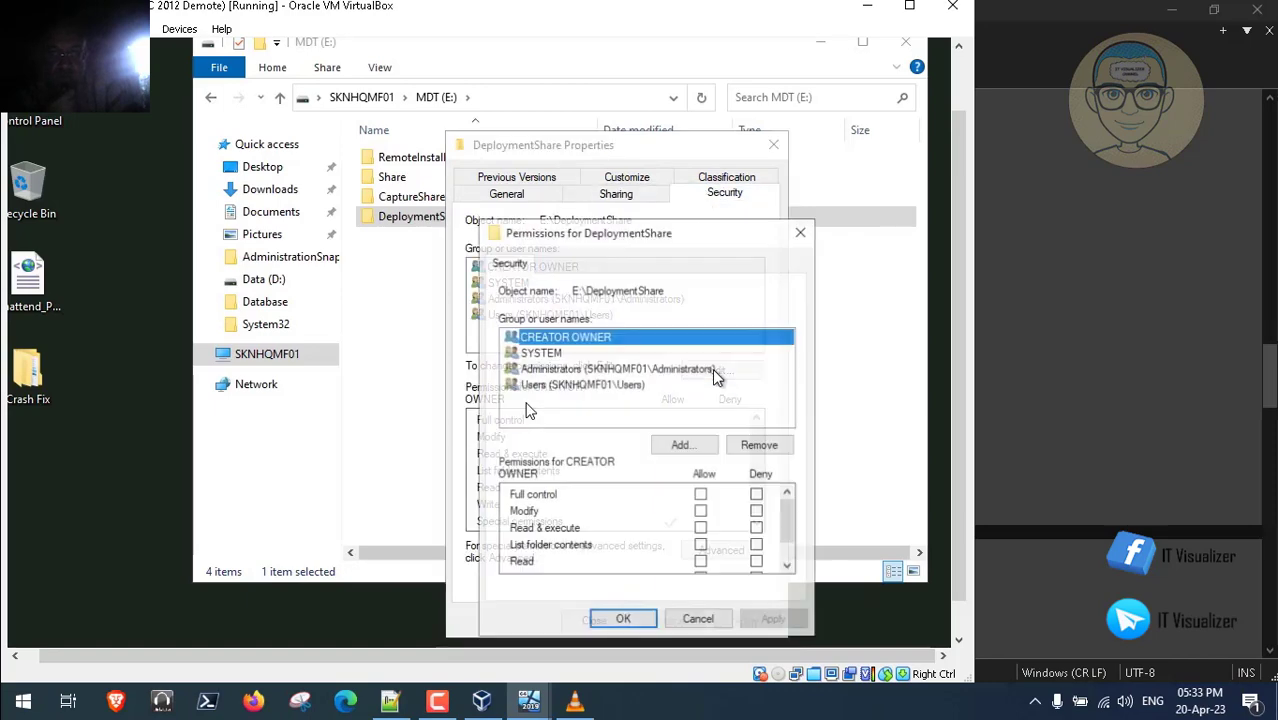
left_click(681, 446)
type("system;mdt.build;domain")
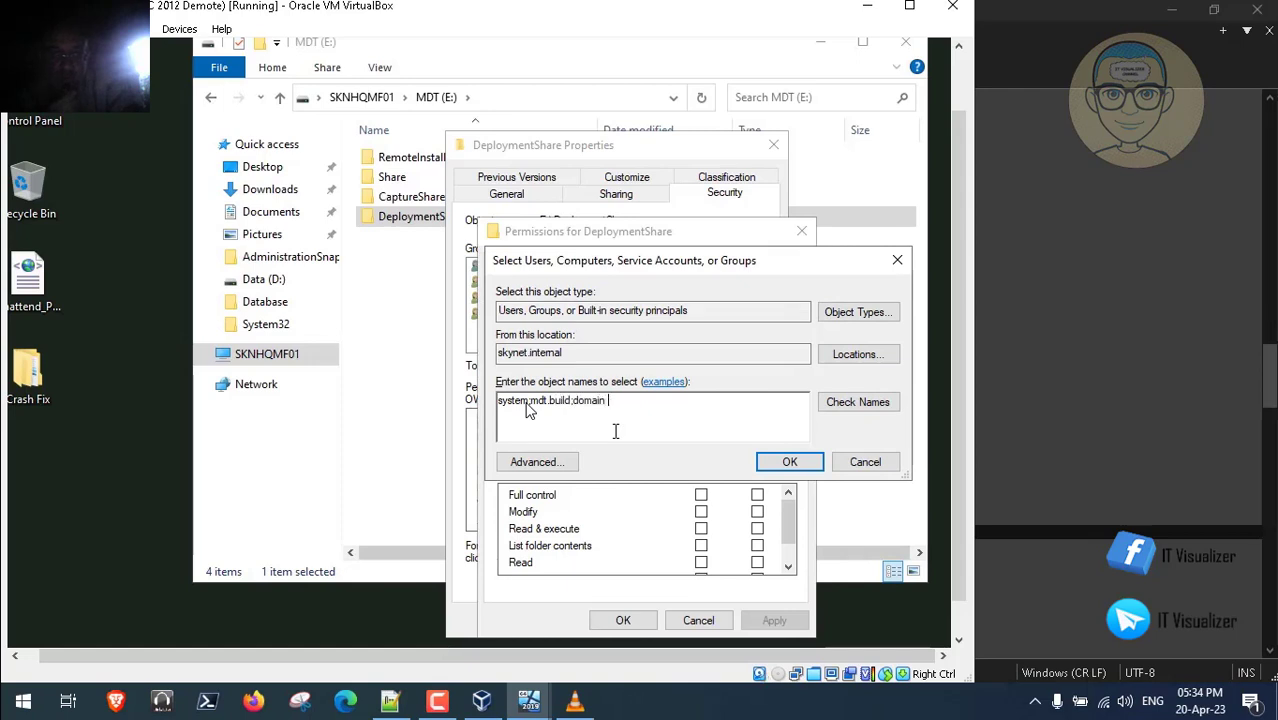
type("admins")
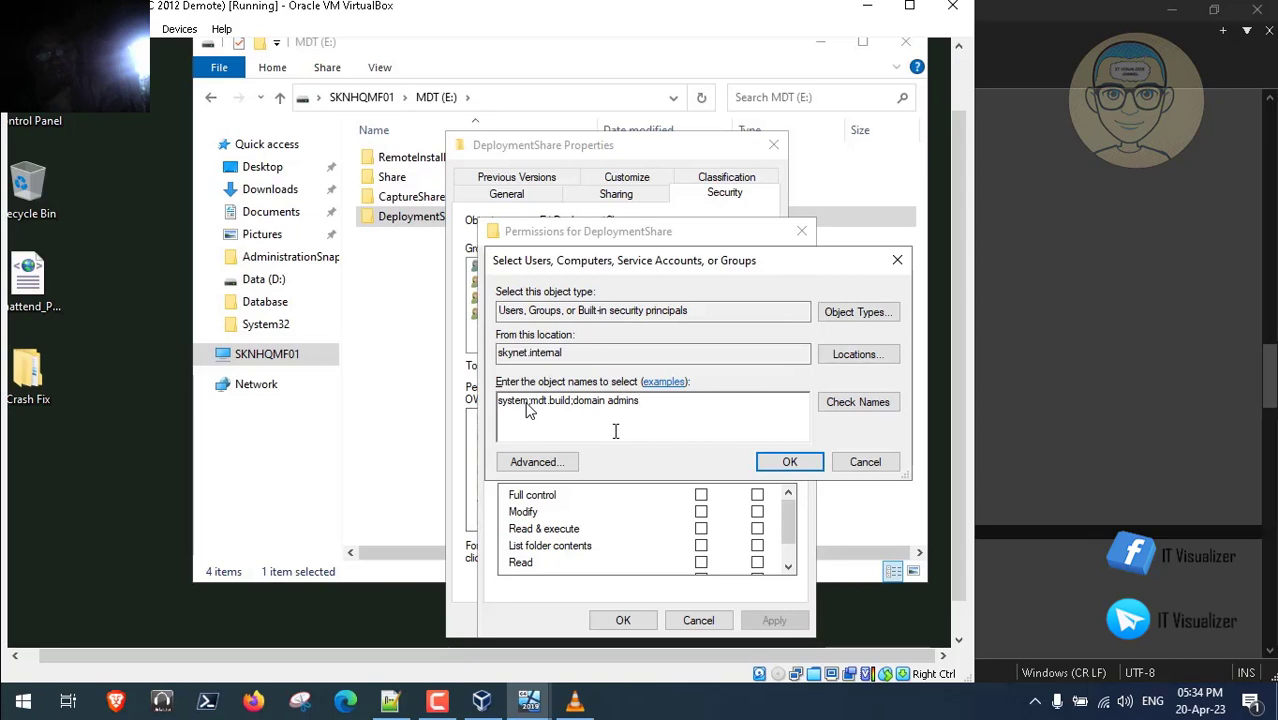
left_click(886, 402)
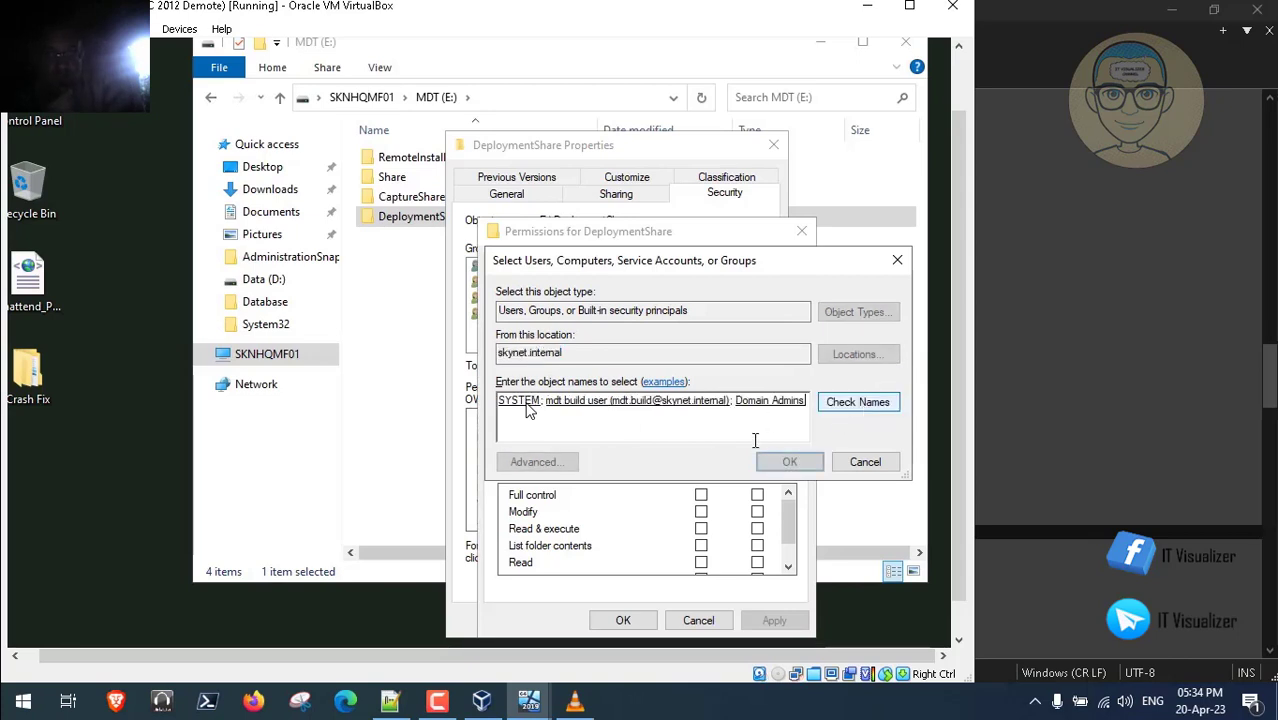
left_click(789, 465)
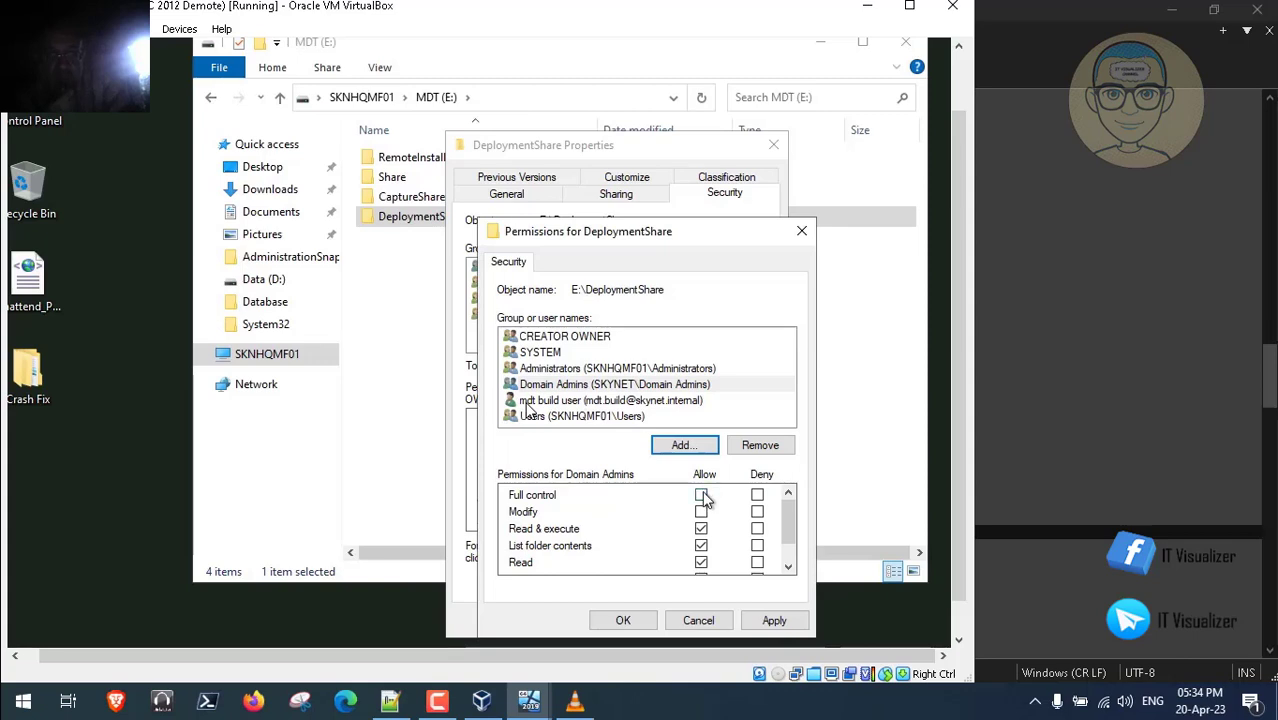
- Grant the MDT build account Full control on DeploymentShare, apply, and close the properties
left_click(620, 402)
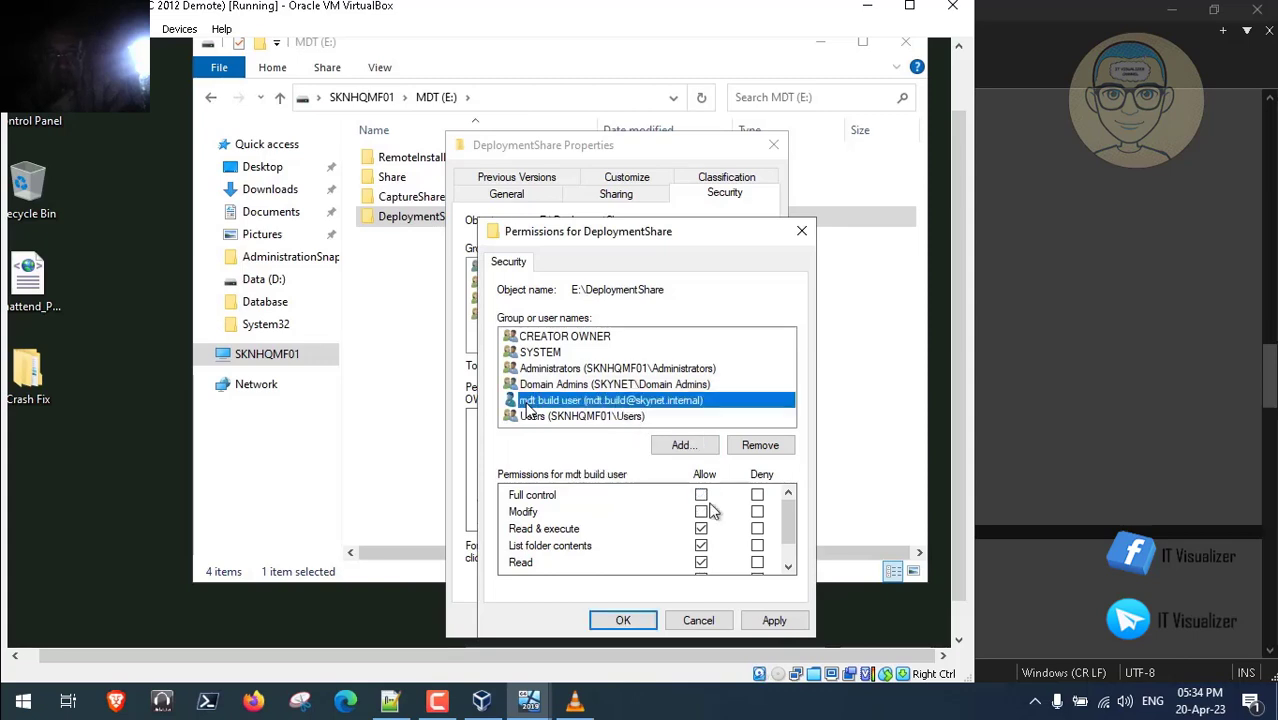
left_click(701, 495)
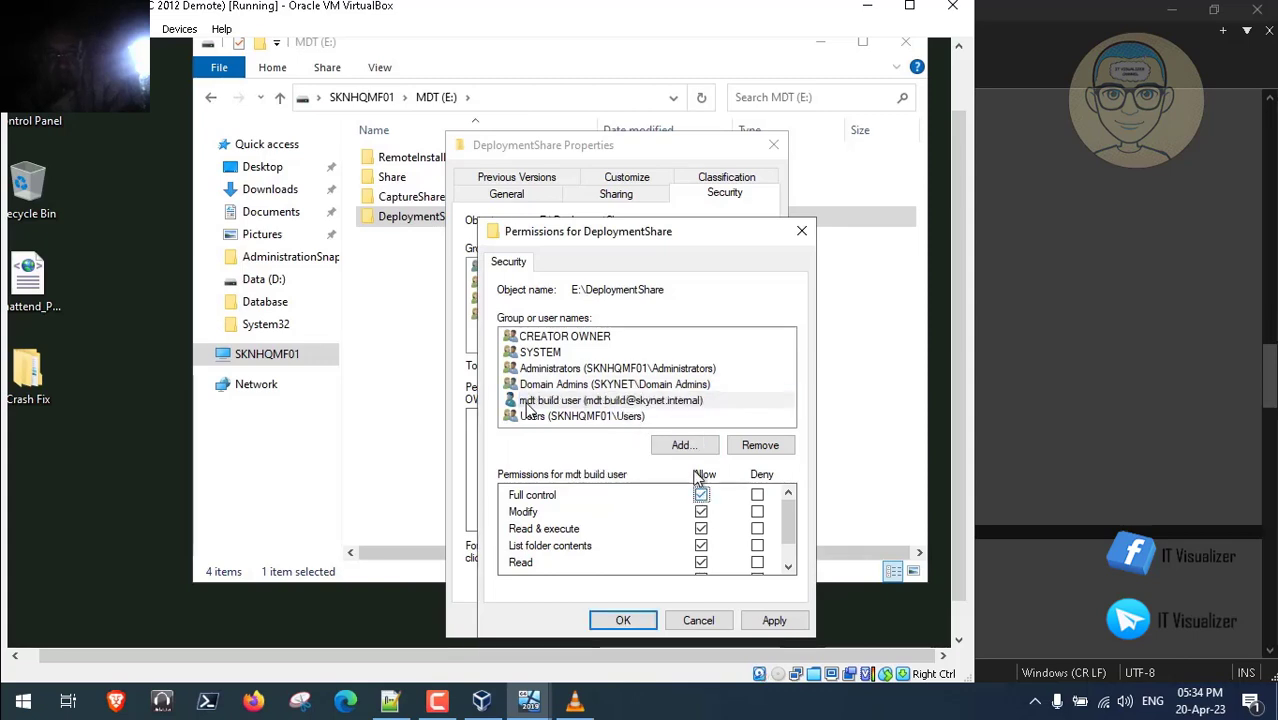
left_click(561, 355)
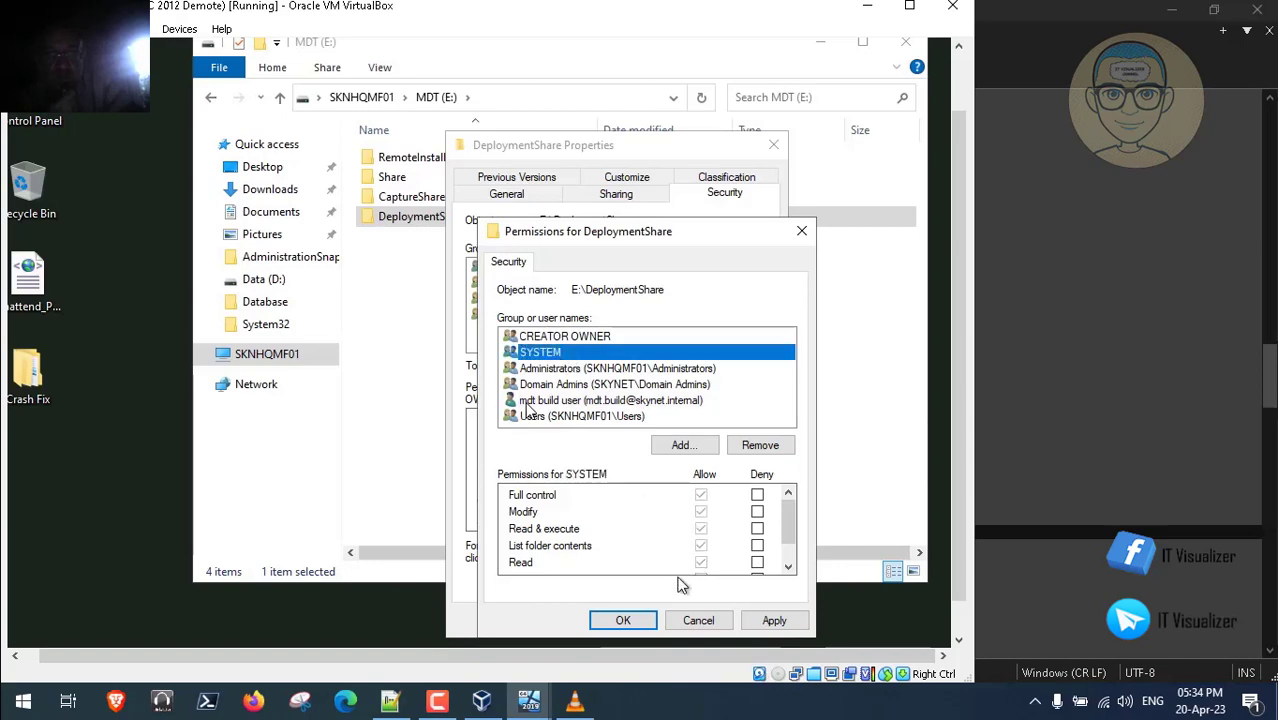
left_click(784, 621)
left_click(623, 620)
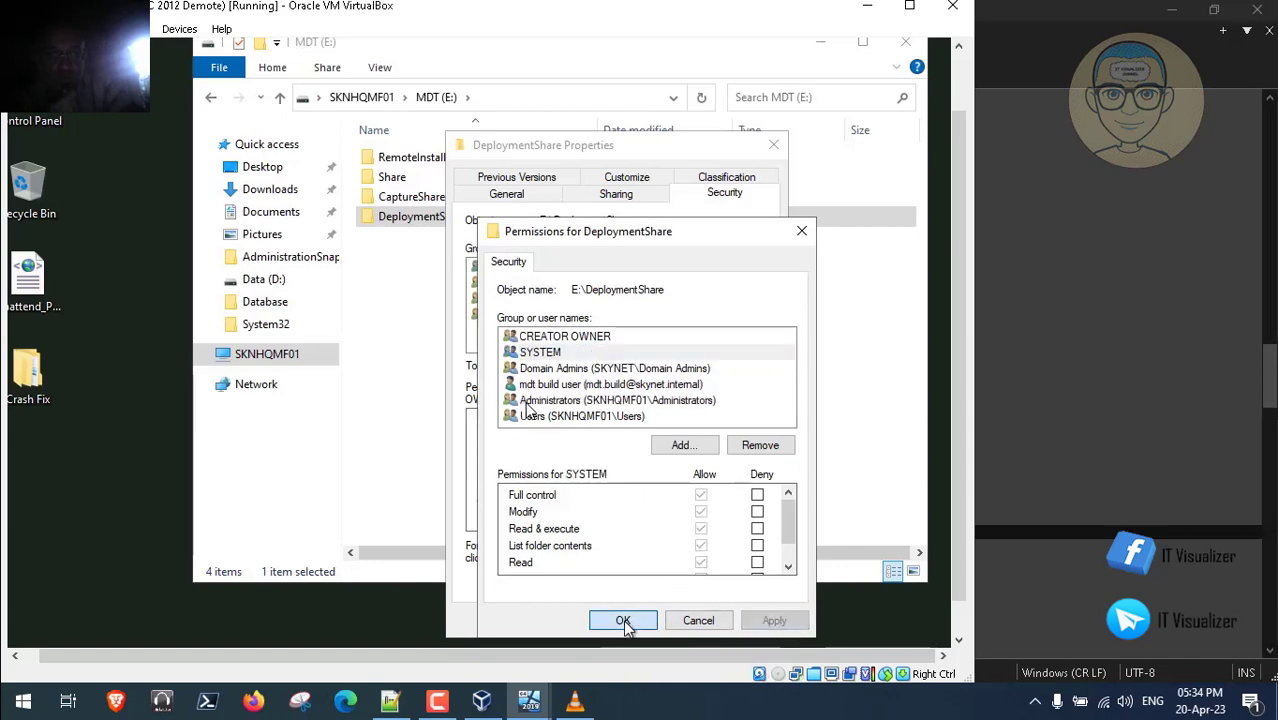
left_click(615, 620)
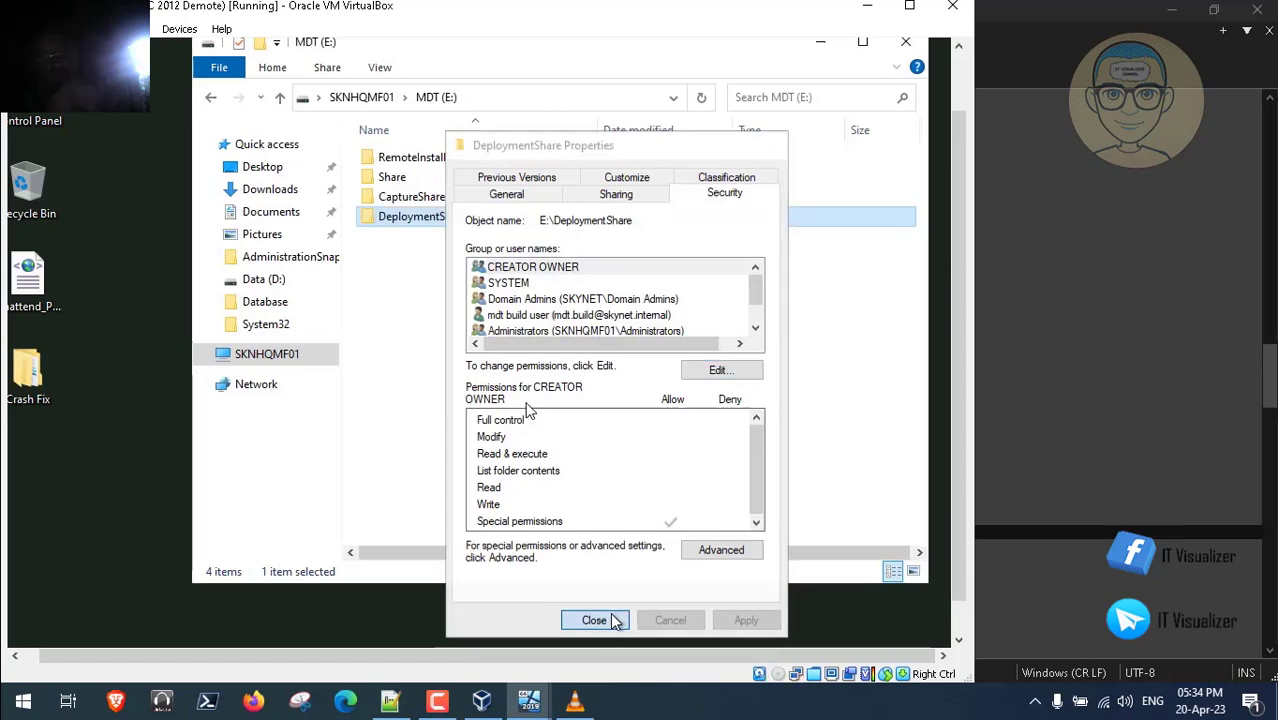
- Review the Steps.txt notes around the Configure GPO for WSUS line
left_click(391, 701)
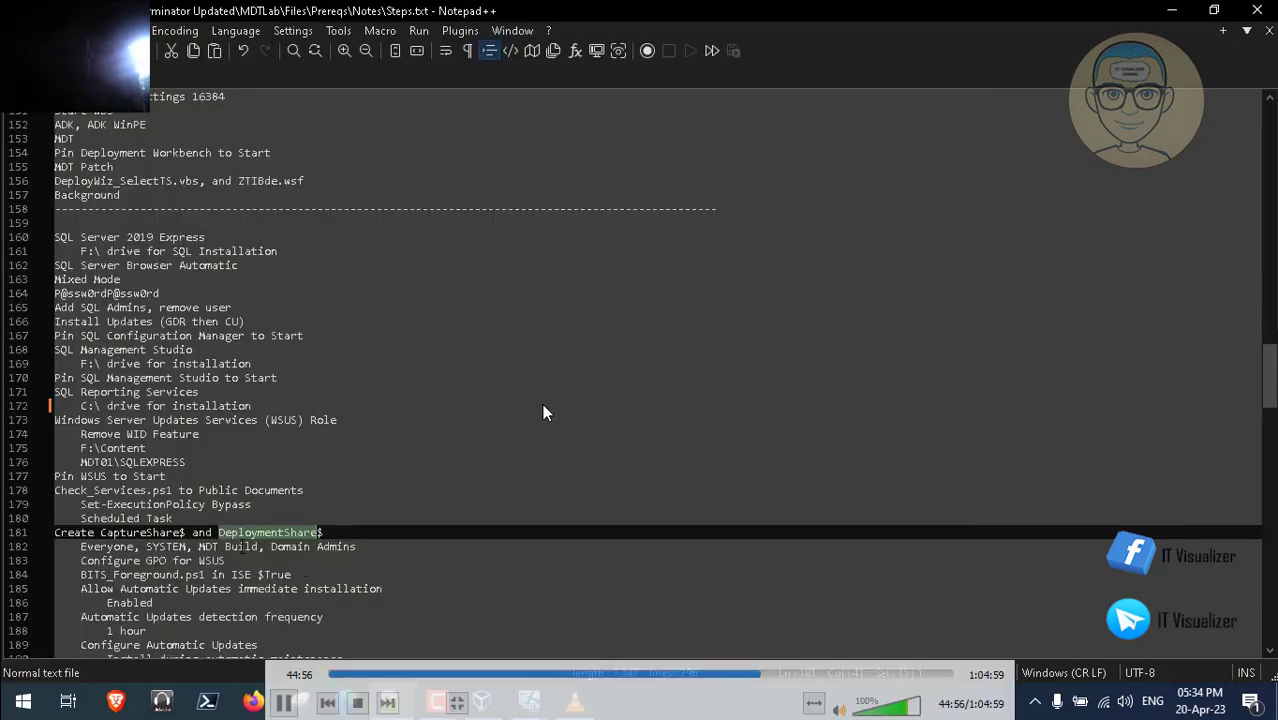
key("Down")
key("Down")
key("Down")
key("Down")
key("Down")
key("Down")
key("Down")
key("Down")
key("Down")
key("Down")
key("Down")
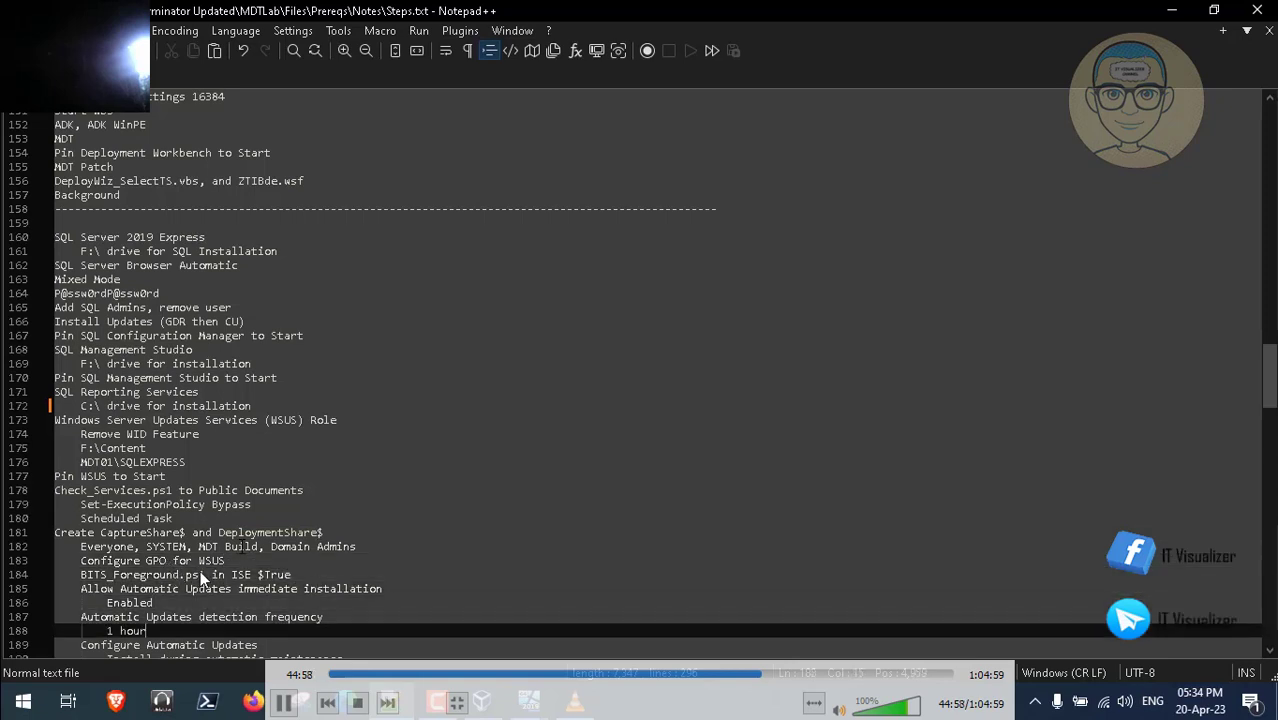
key("Up")
key("Up")
key("Up")
key("Up")
key("Up")
key("Up")
key("Up")
key("Up")
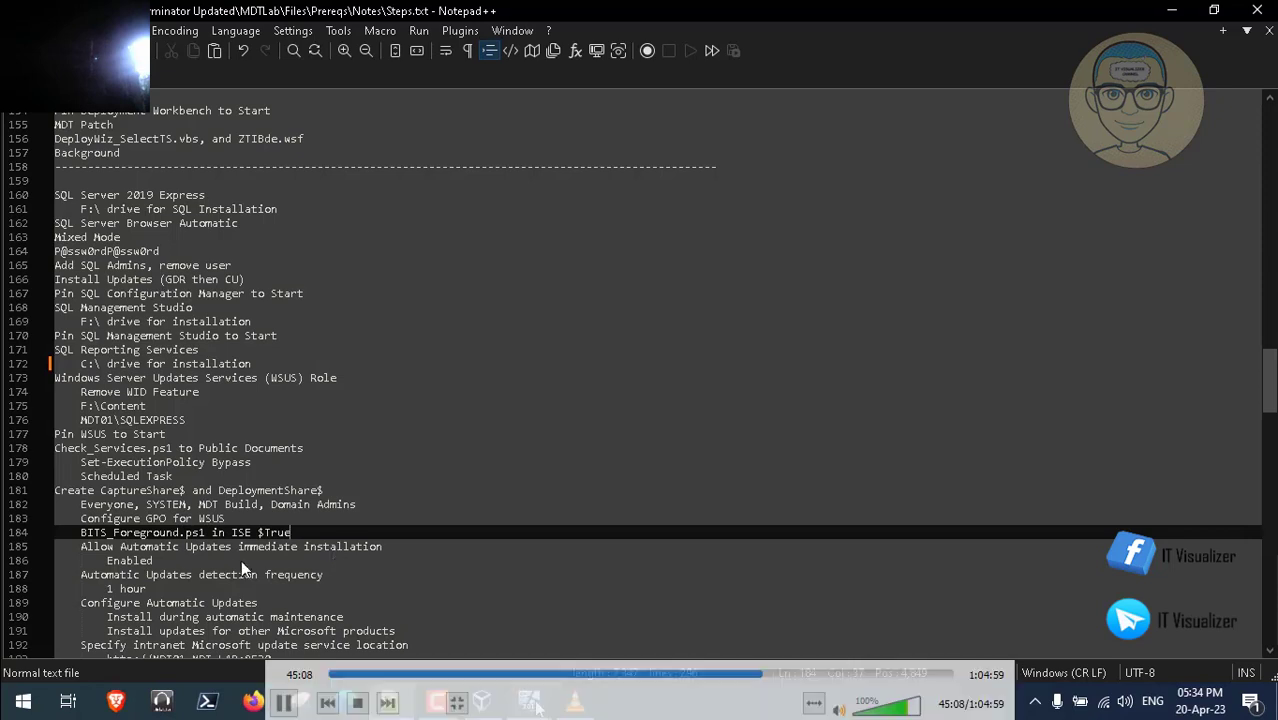
- Close the MDT (E:) folder window on the SKNHQMF01 VM and minimize VirtualBox
mouse_move(529, 702)
left_click(669, 593)
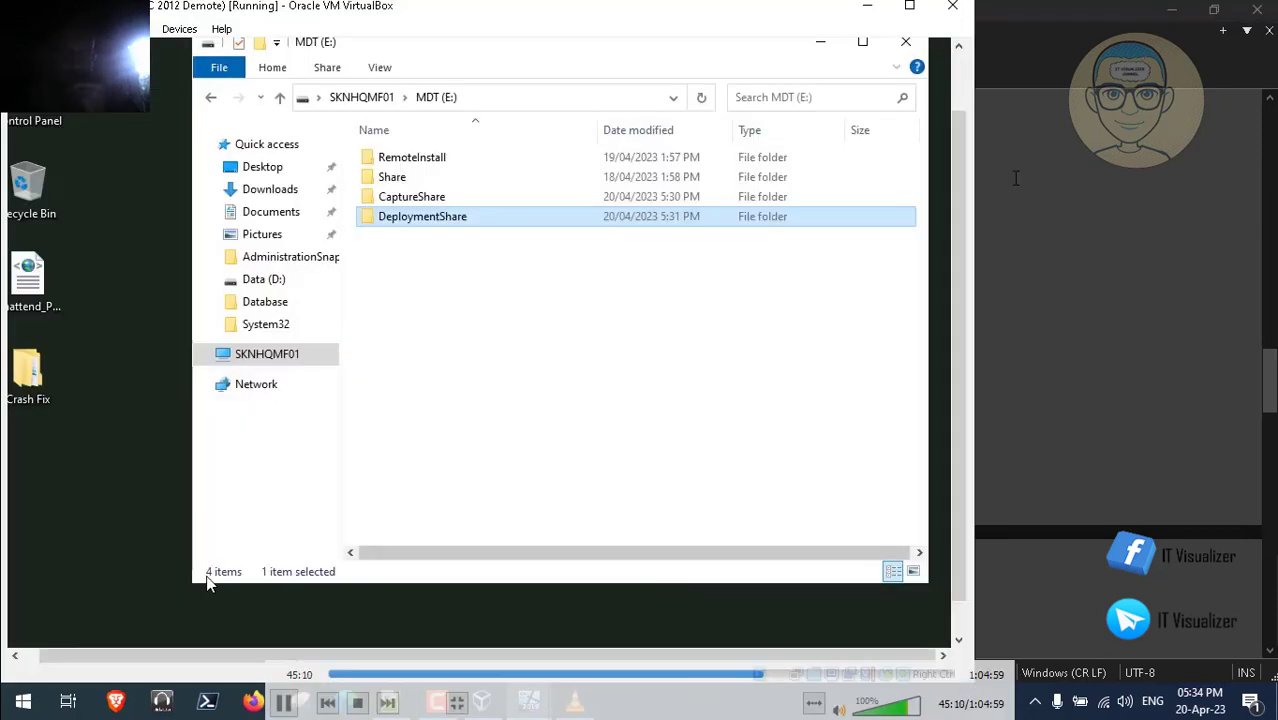
left_click_drag(959, 194, 956, 152)
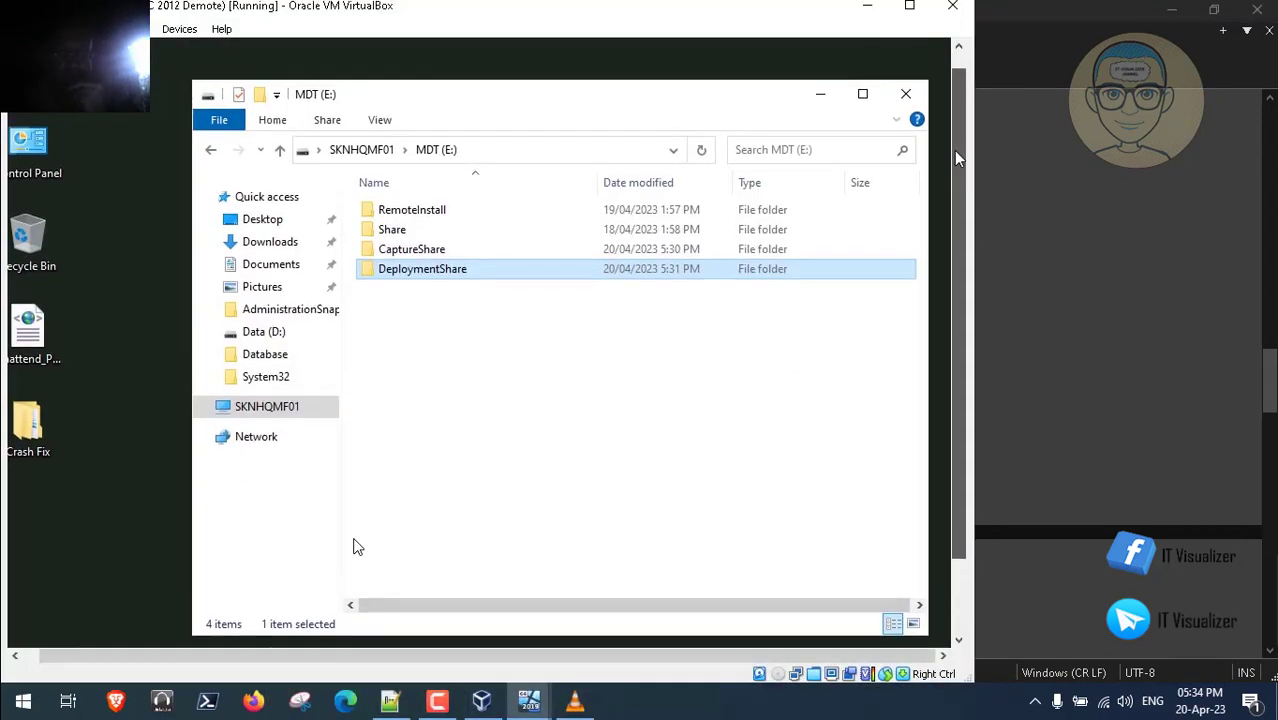
left_click(906, 94)
left_click(867, 12)
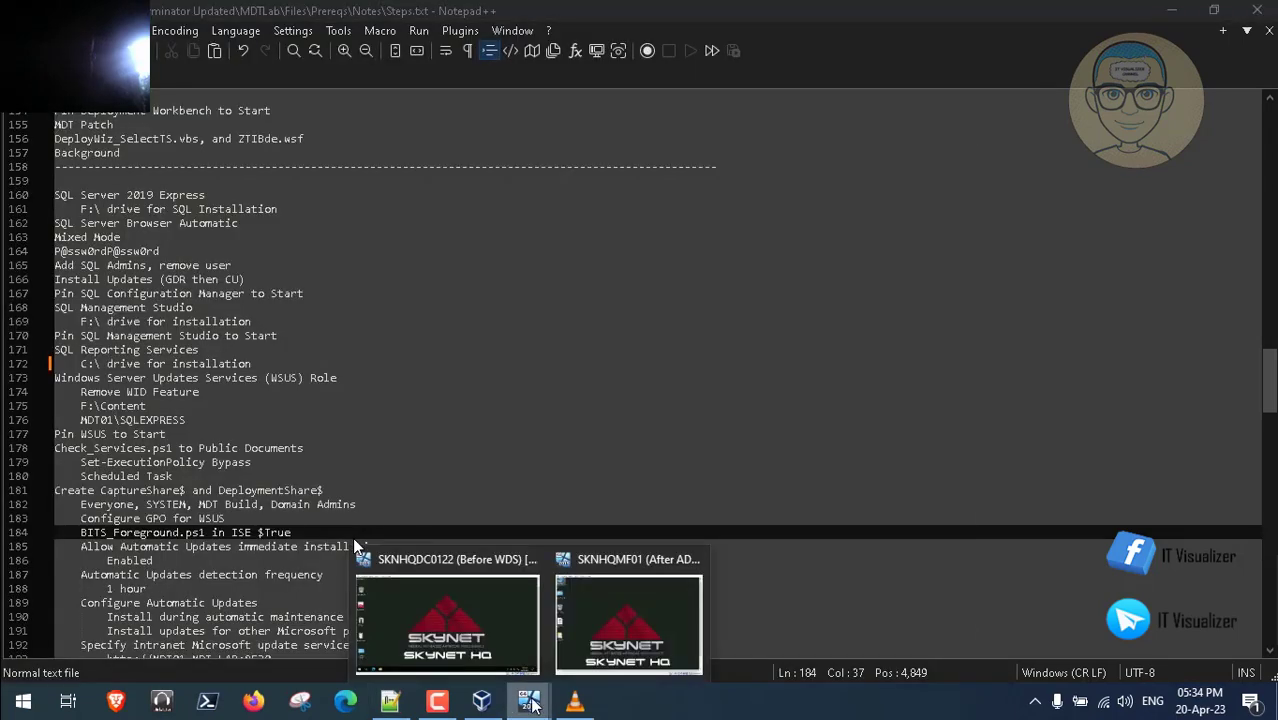
- On the SKNHQDC0122 VM, send Ctrl-Alt-Del and acknowledge the SkyNet Network access notice
key("alt+Tab")
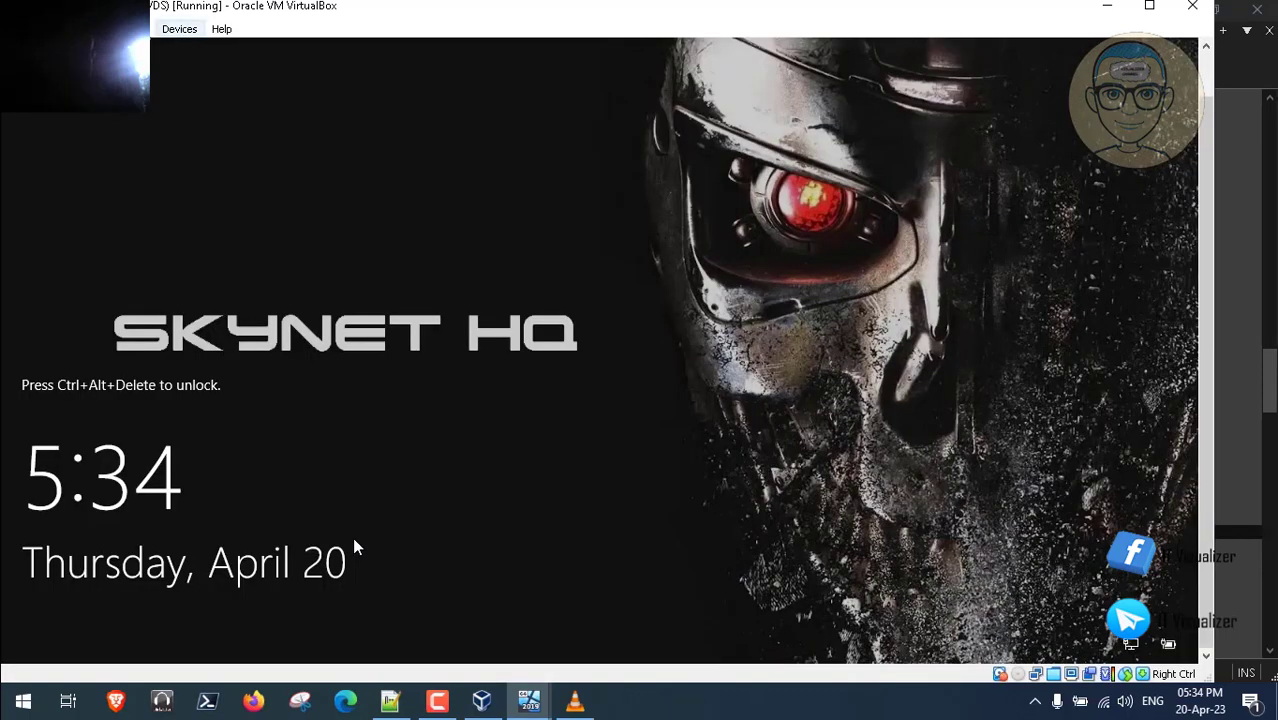
left_click(137, 29)
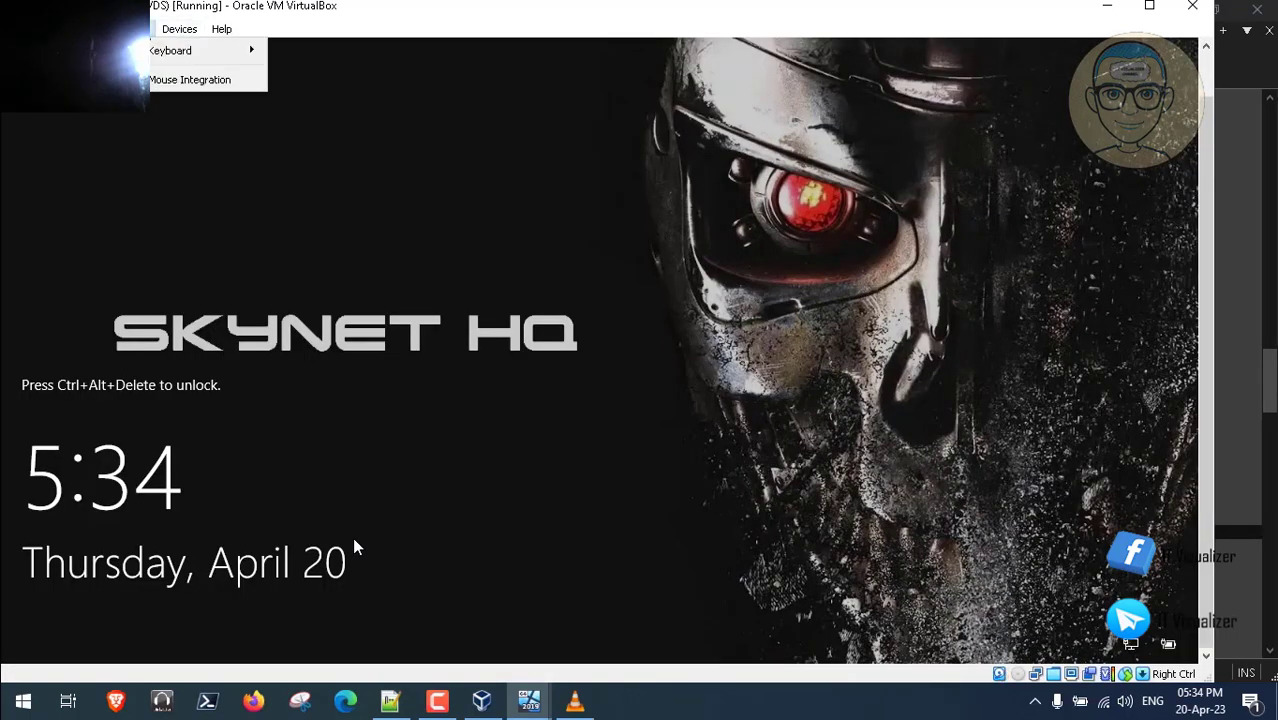
mouse_move(230, 50)
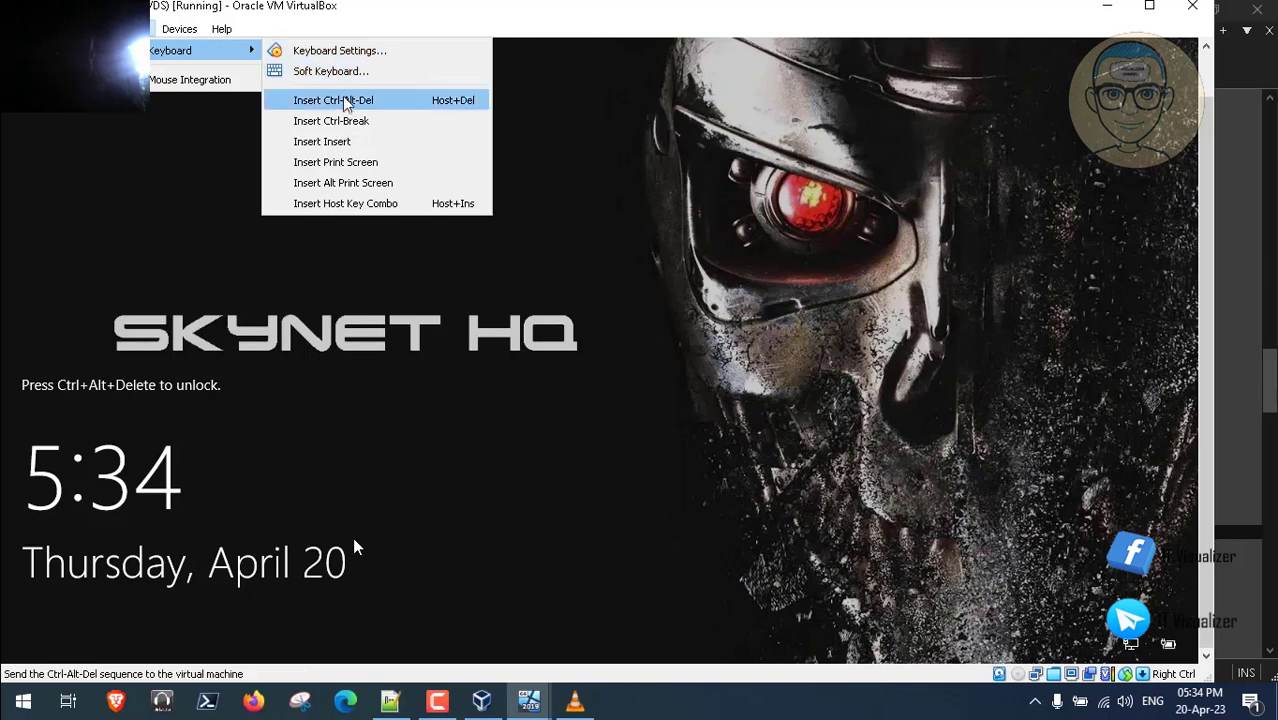
left_click(345, 97)
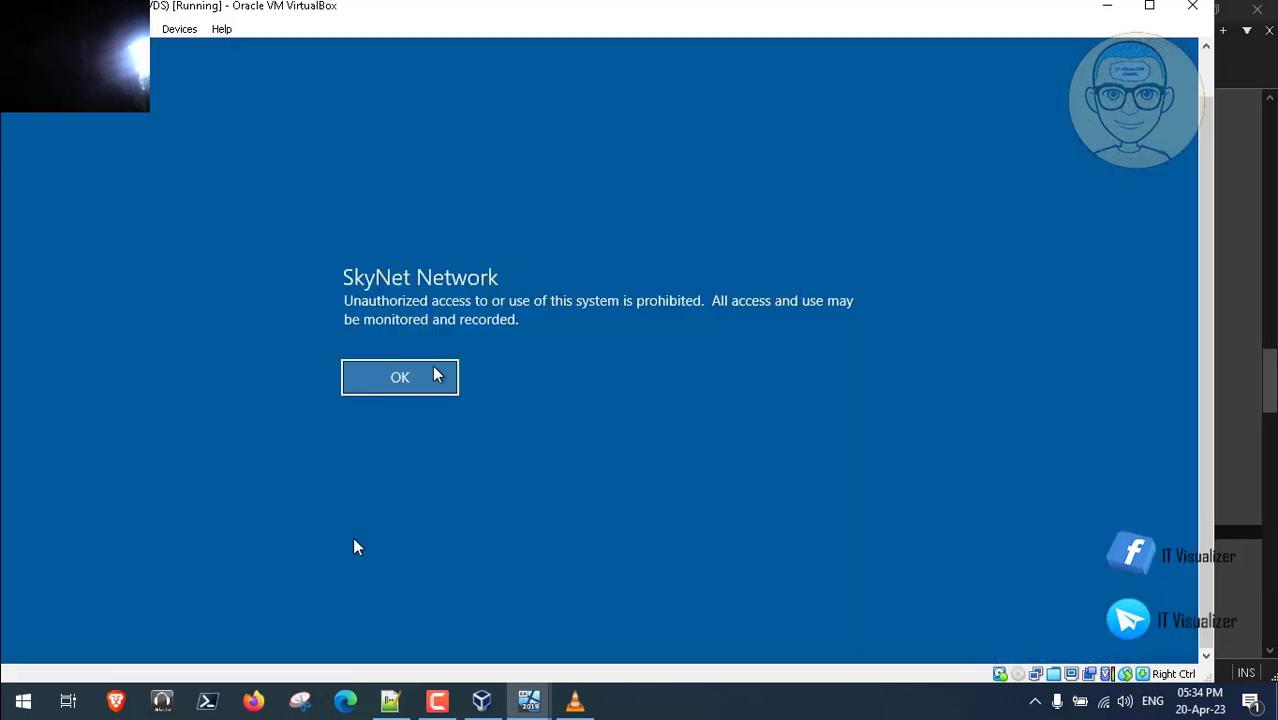
left_click(400, 378)
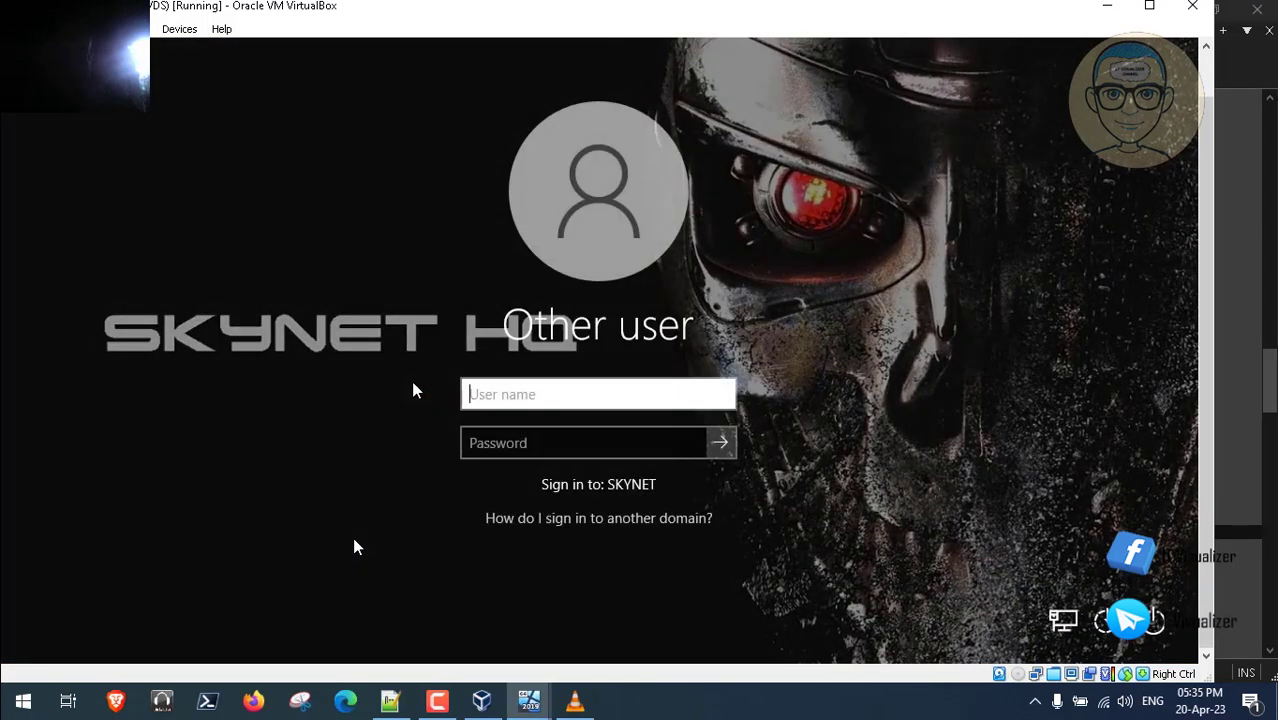
- Sign in to the SKYNET domain with the user name and password, fixing a typo in the name
type("krakouf")
key("Tab")
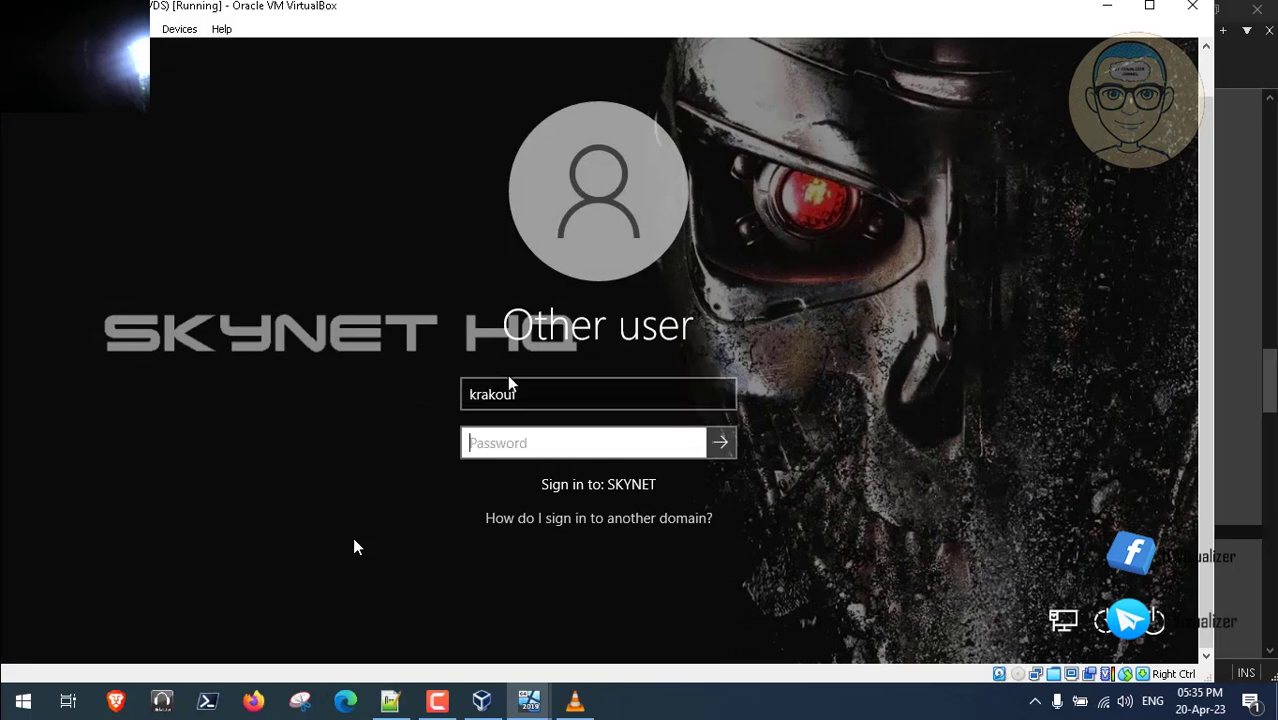
left_click(512, 393)
left_click(522, 394)
key("BackSpace")
key("BackSpace")
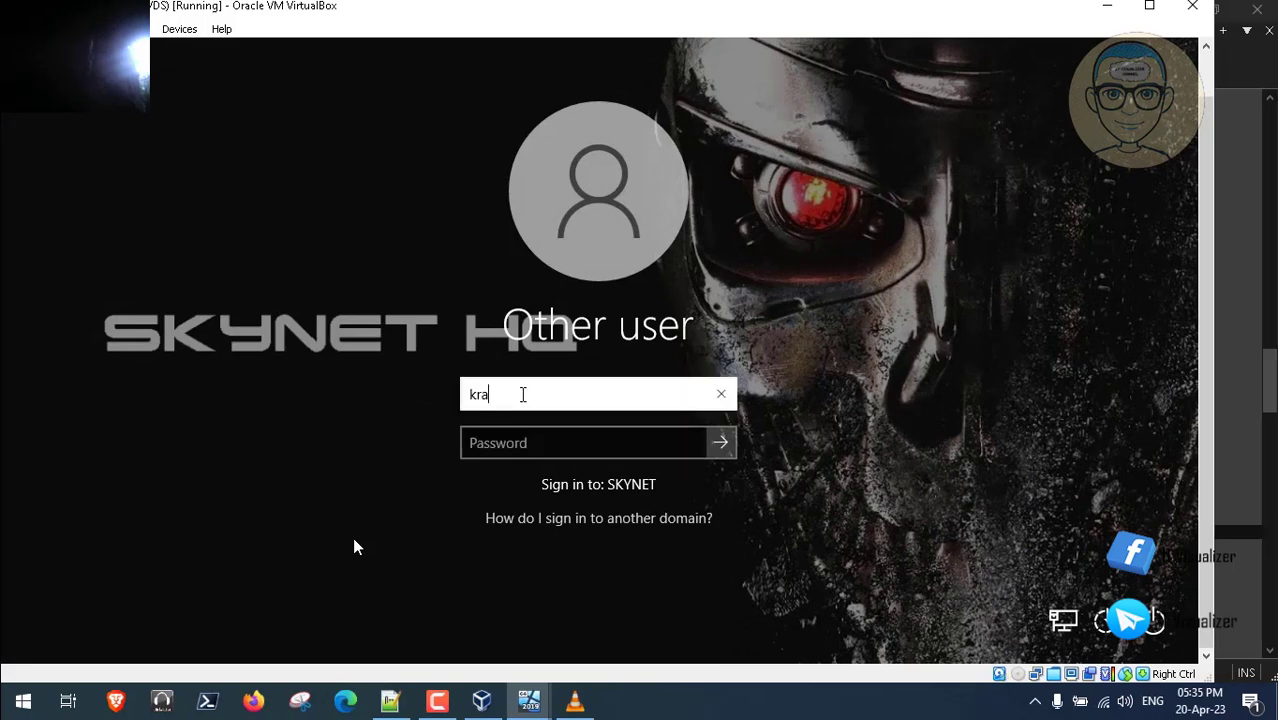
key("Tab")
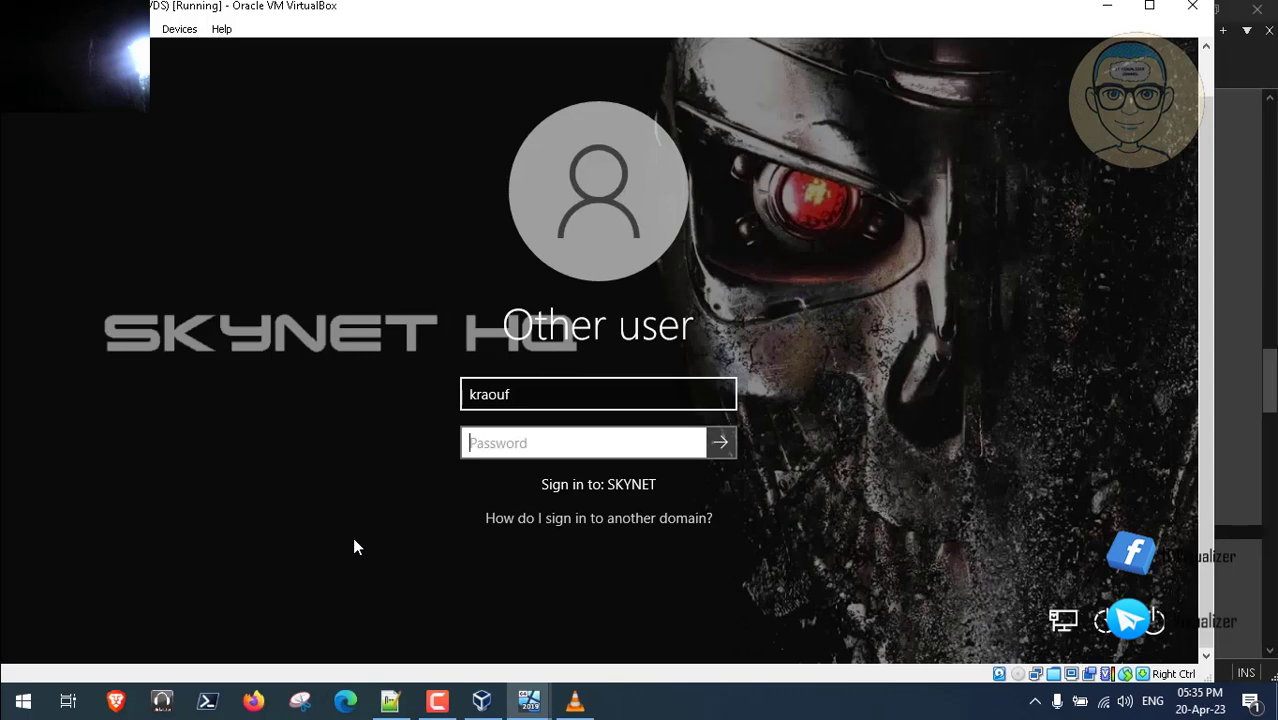
key("Return")
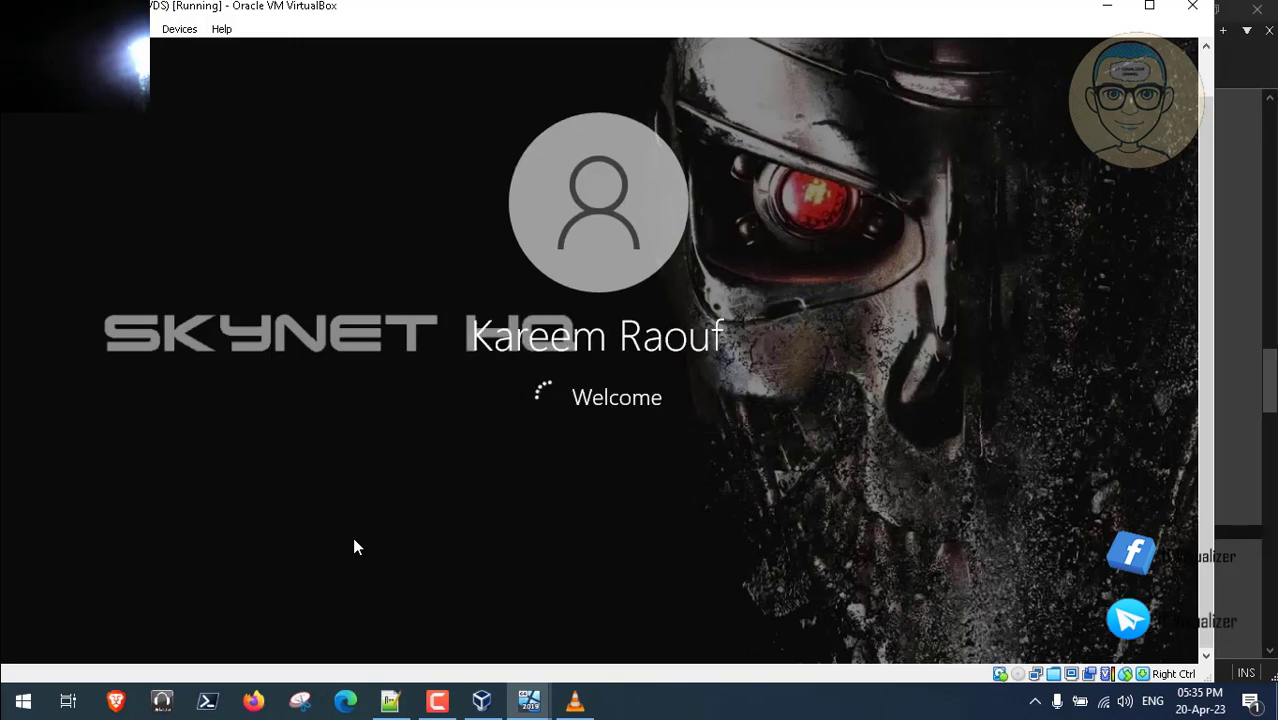
left_click(437, 702)
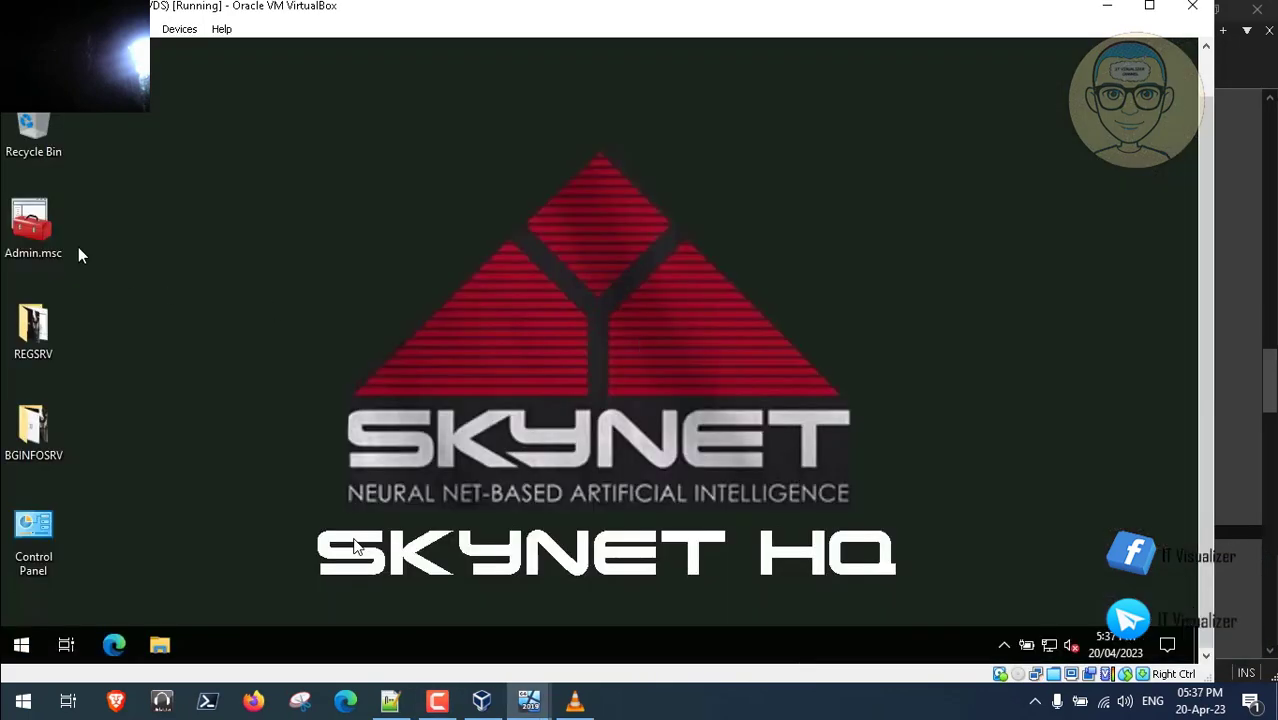
- Launch Admin.msc and expand Group Policy Management down to the skynet.internal domain
left_click(40, 236)
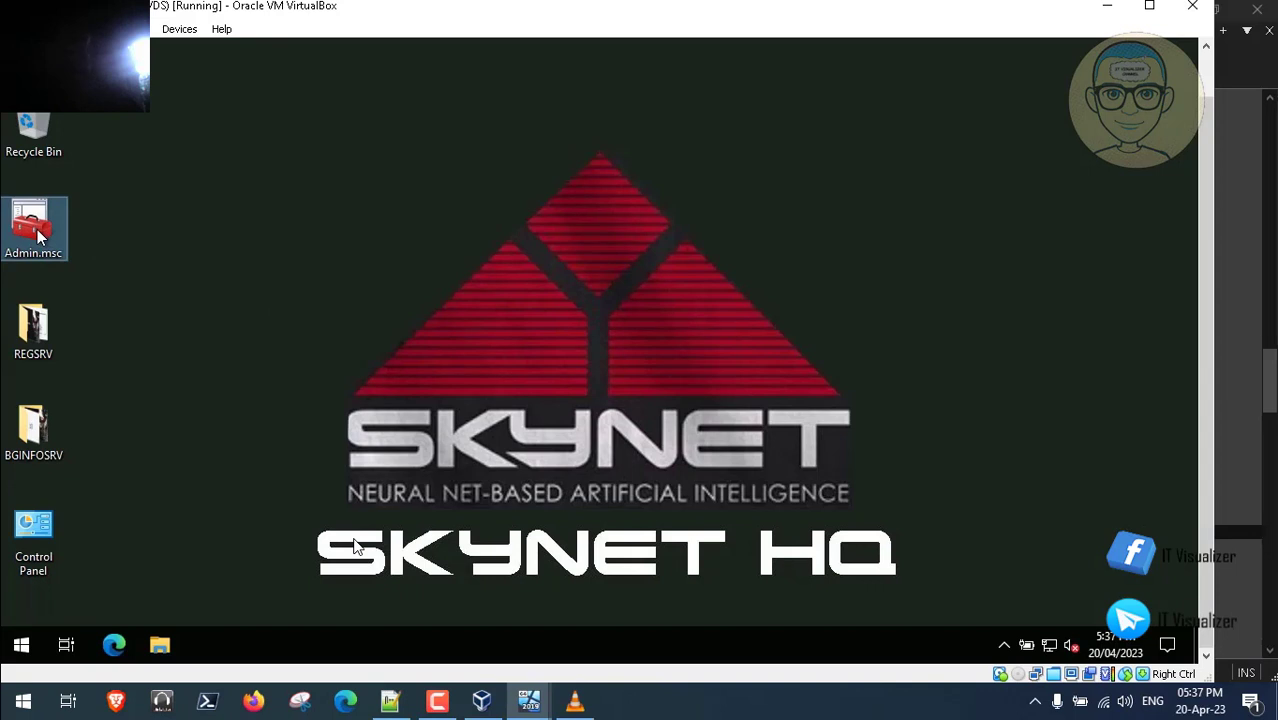
left_click(437, 700)
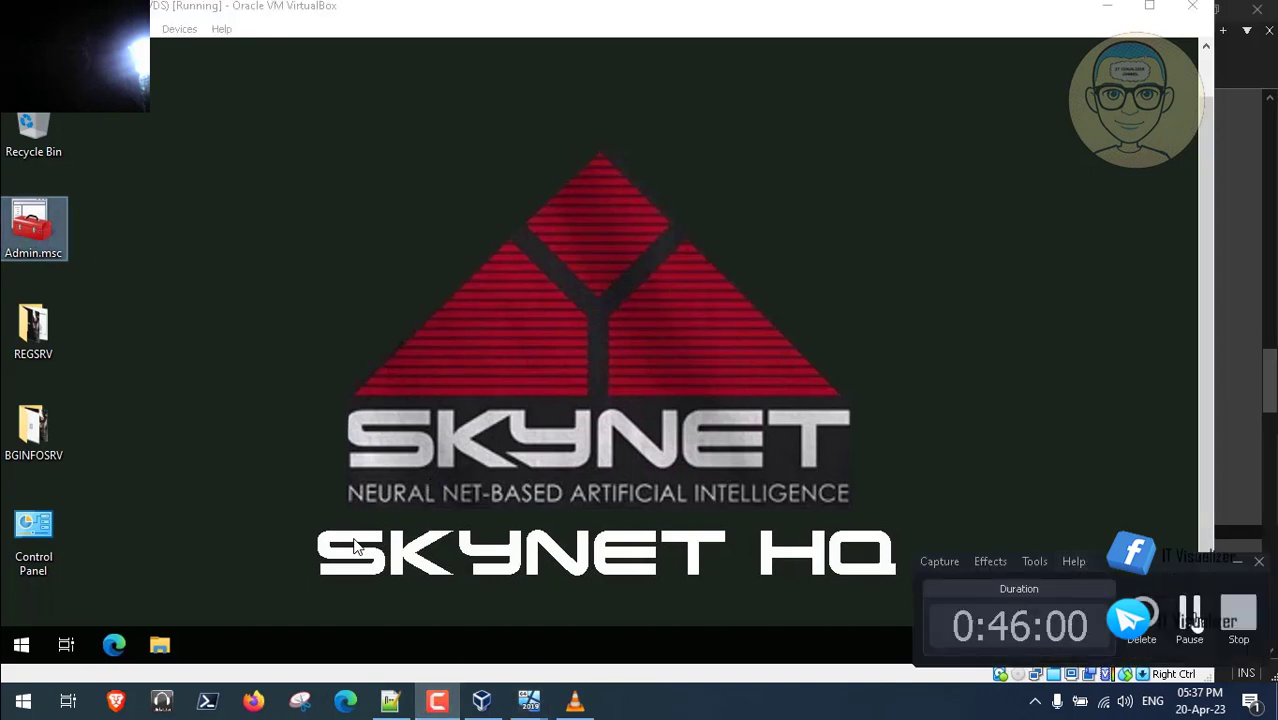
left_click(1189, 615)
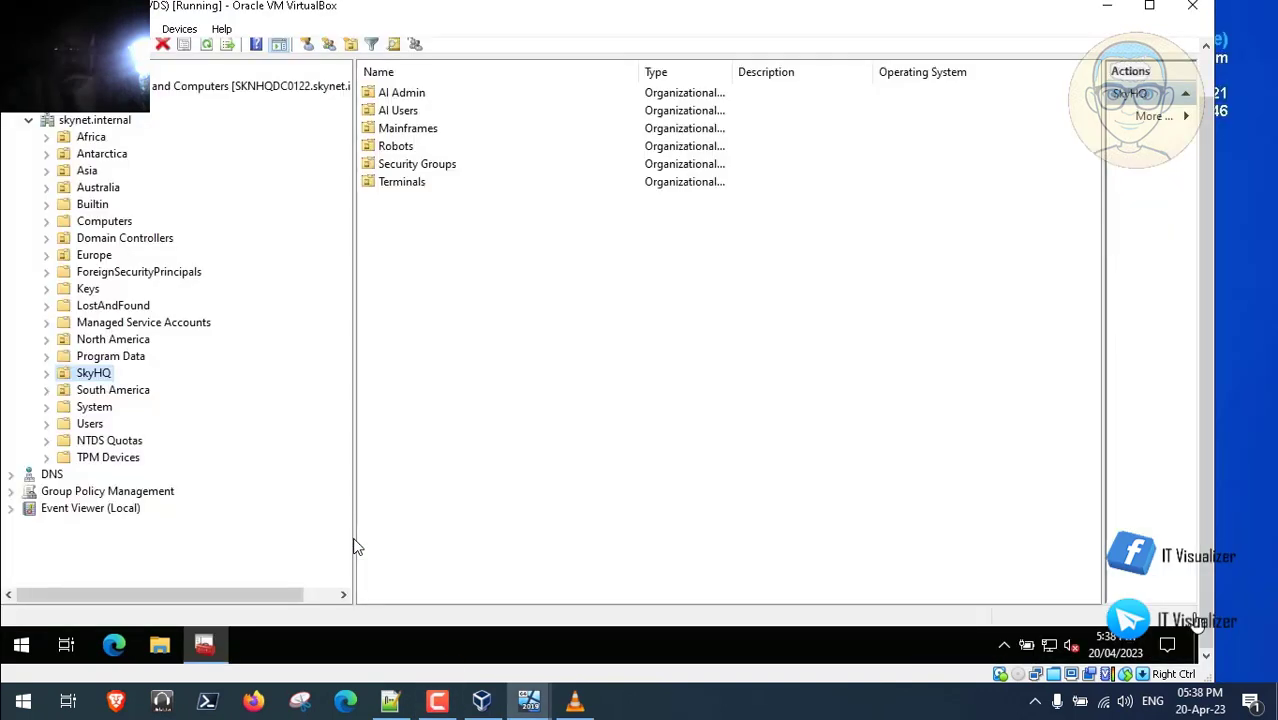
left_click(14, 492)
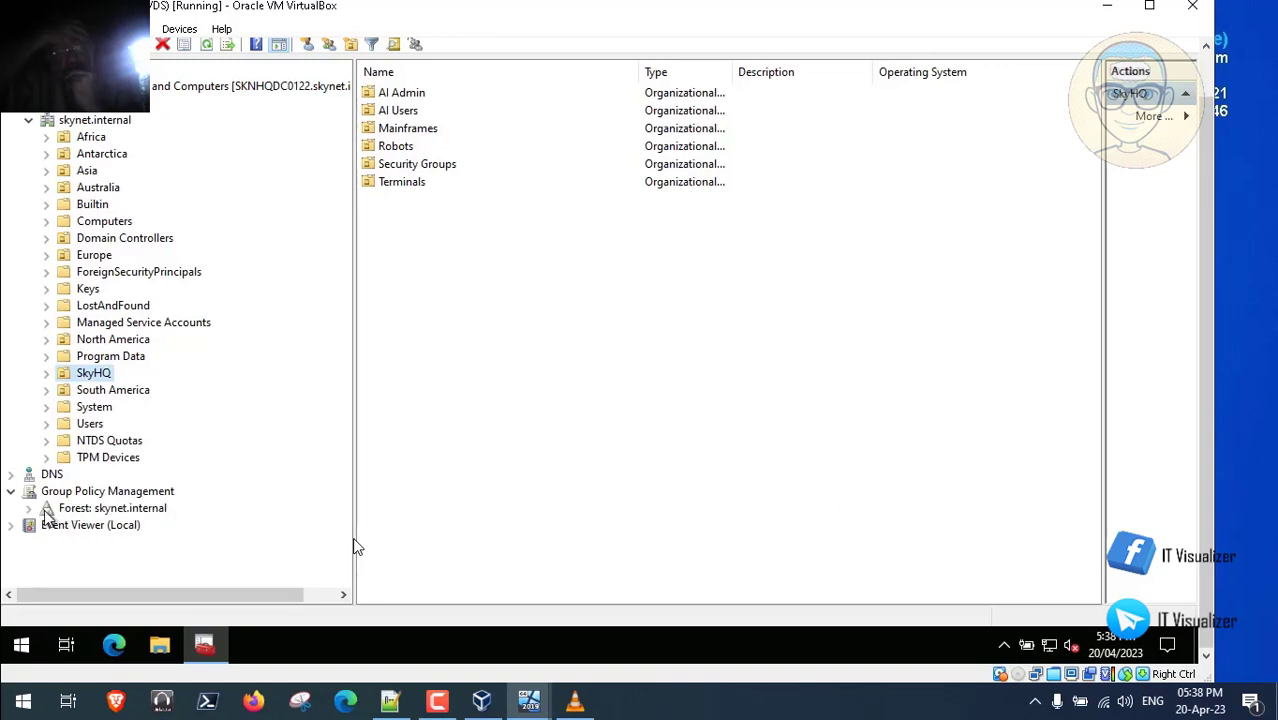
left_click(30, 509)
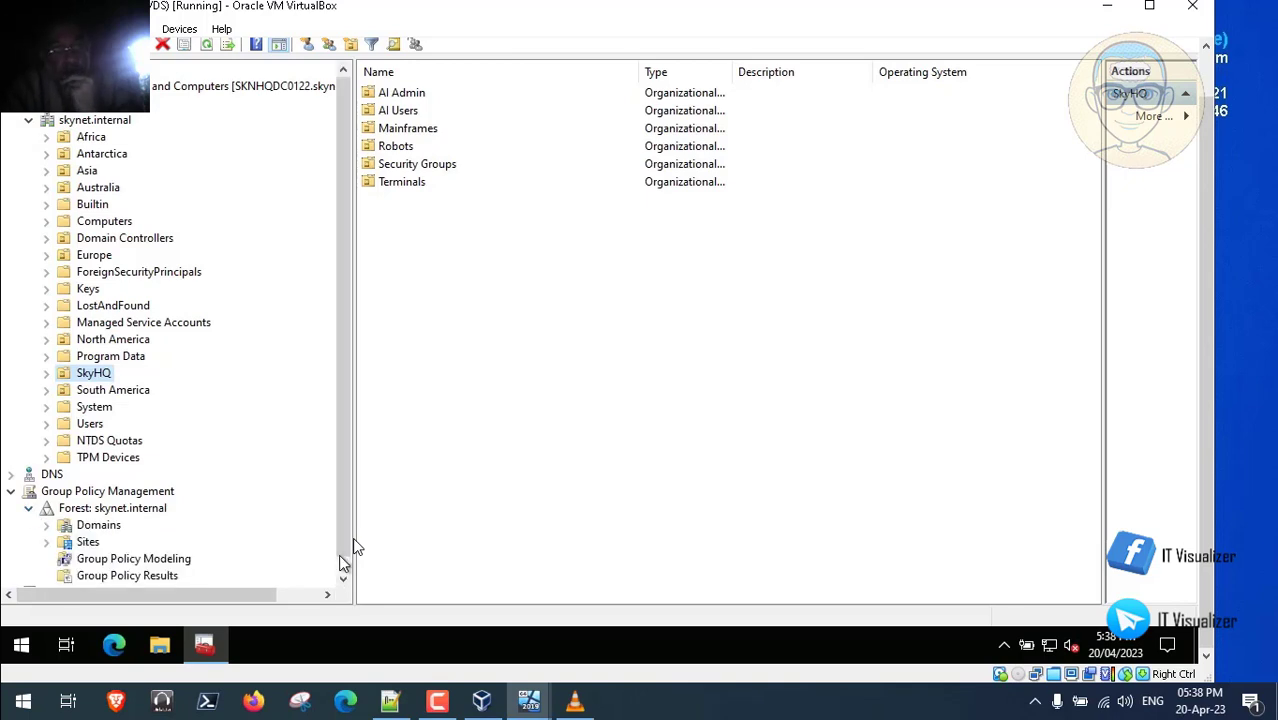
left_click(343, 577)
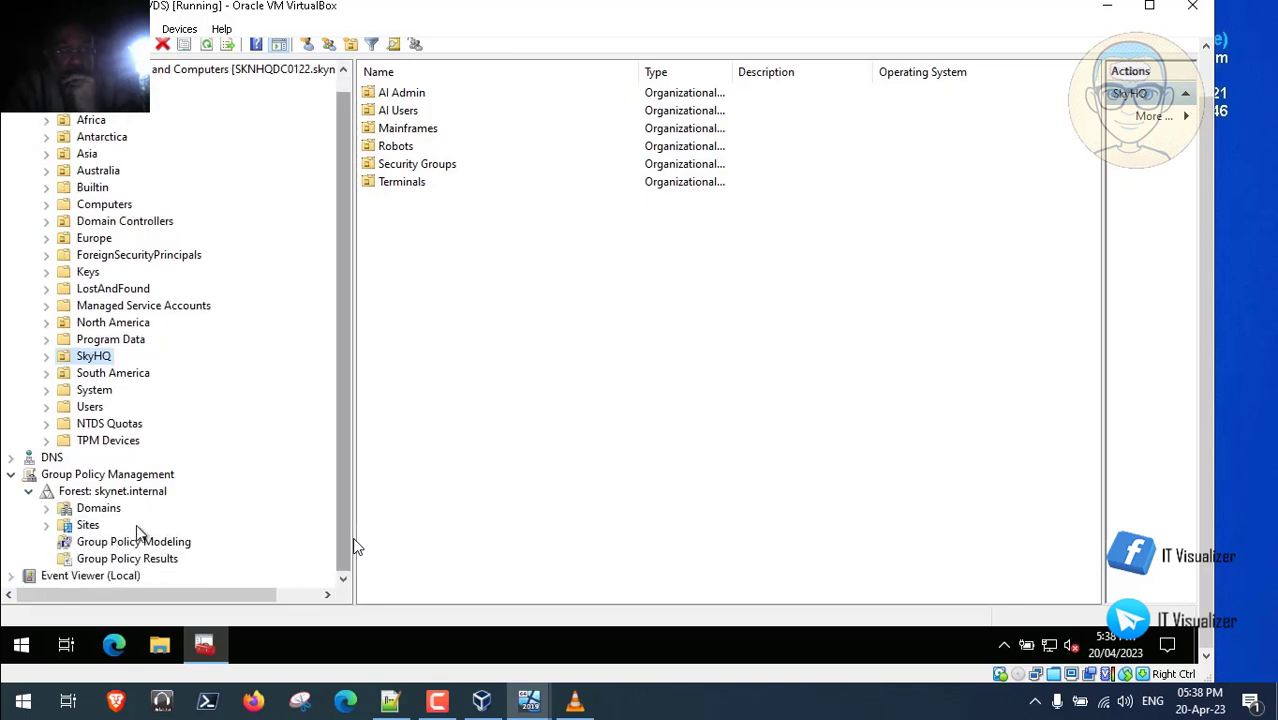
left_click(47, 508)
left_click(64, 525)
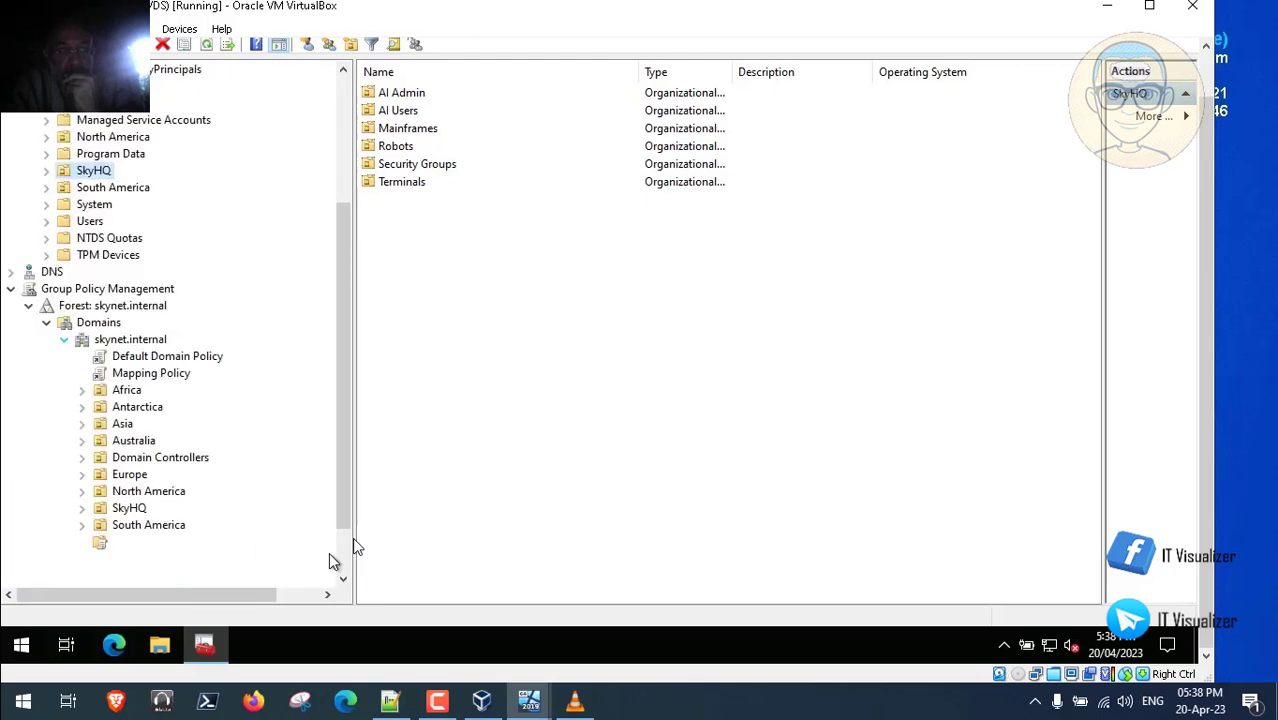
- Expand Group Policy Objects and start editing the WSUS Policy GPO
scroll(186, 500, "down", 2)
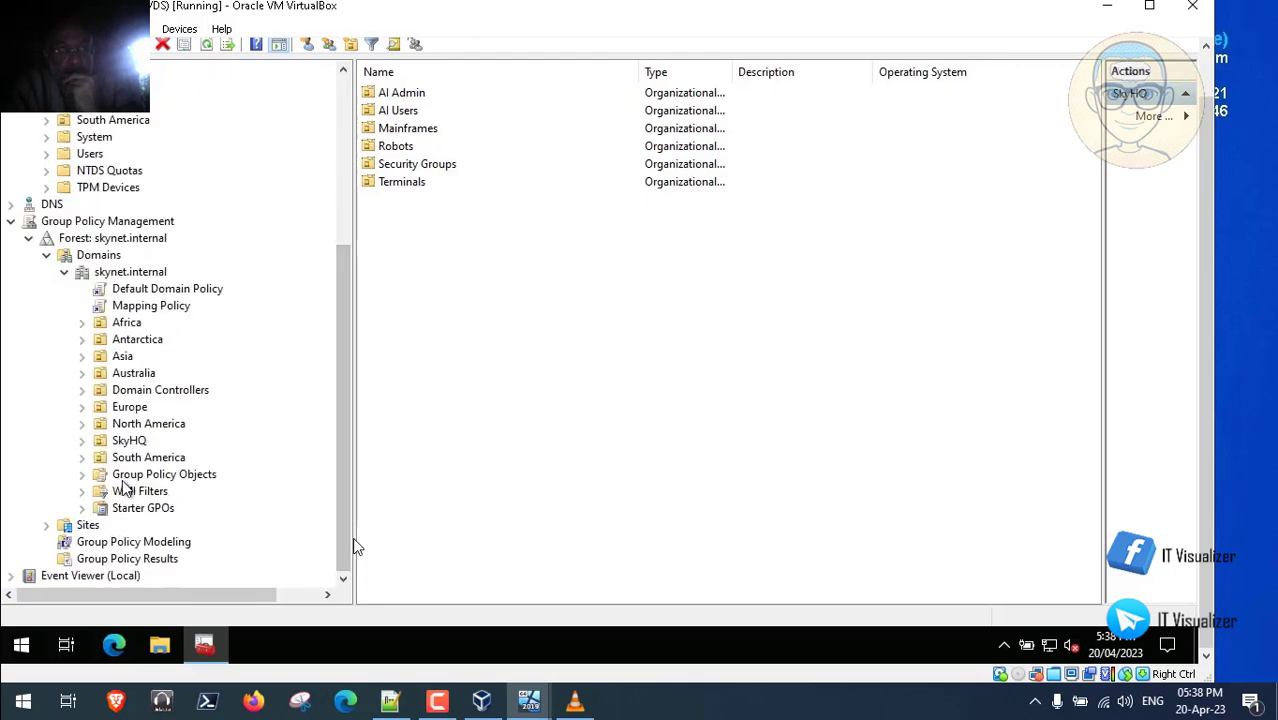
left_click(82, 475)
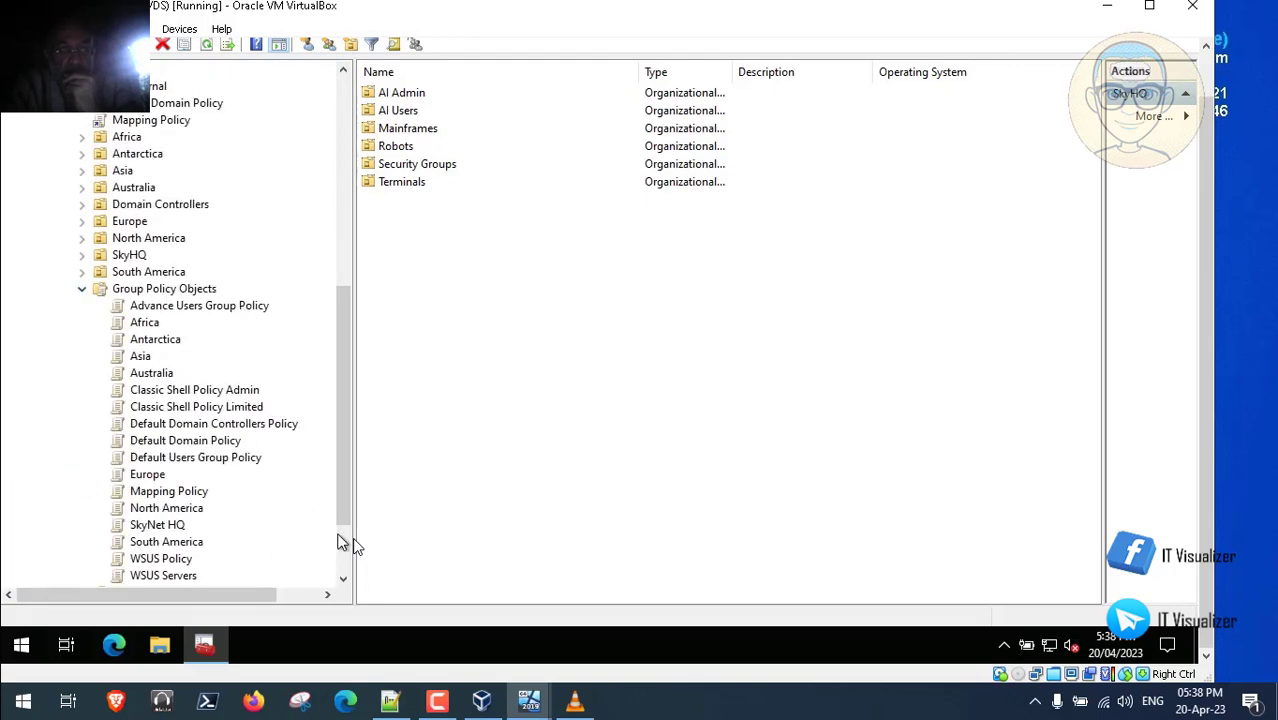
scroll(348, 560, "down", 2)
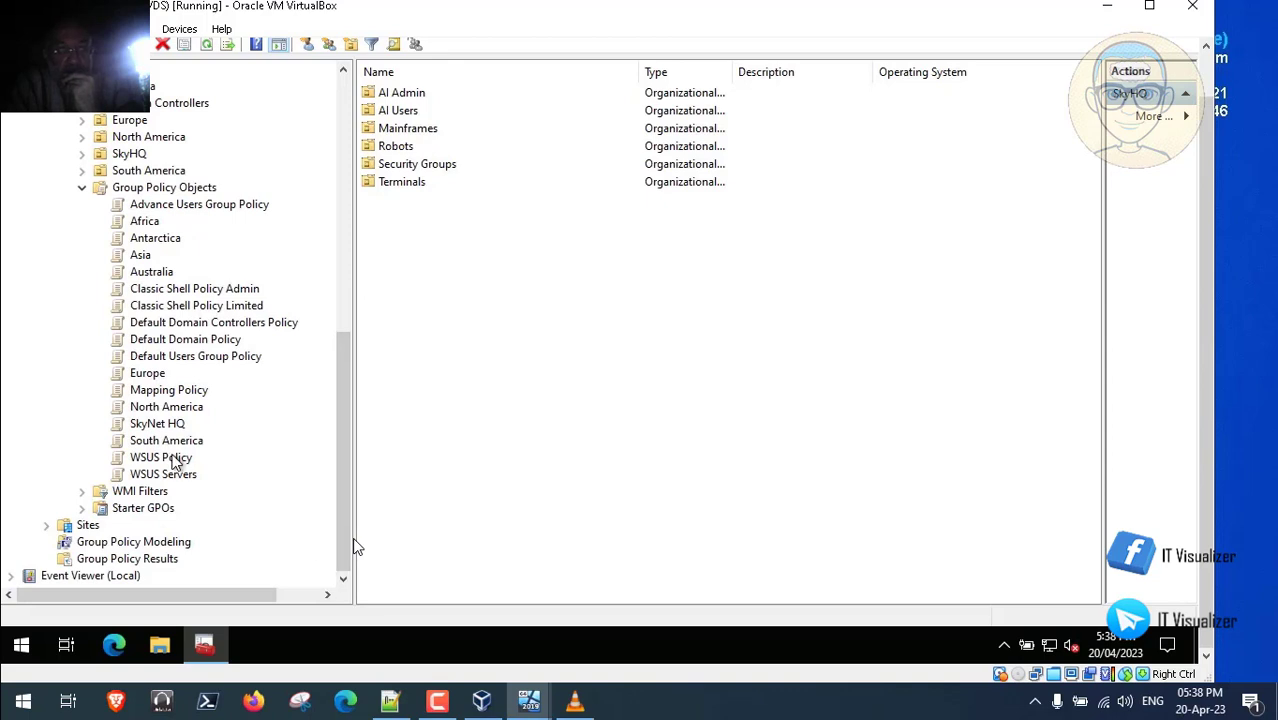
right_click(175, 462)
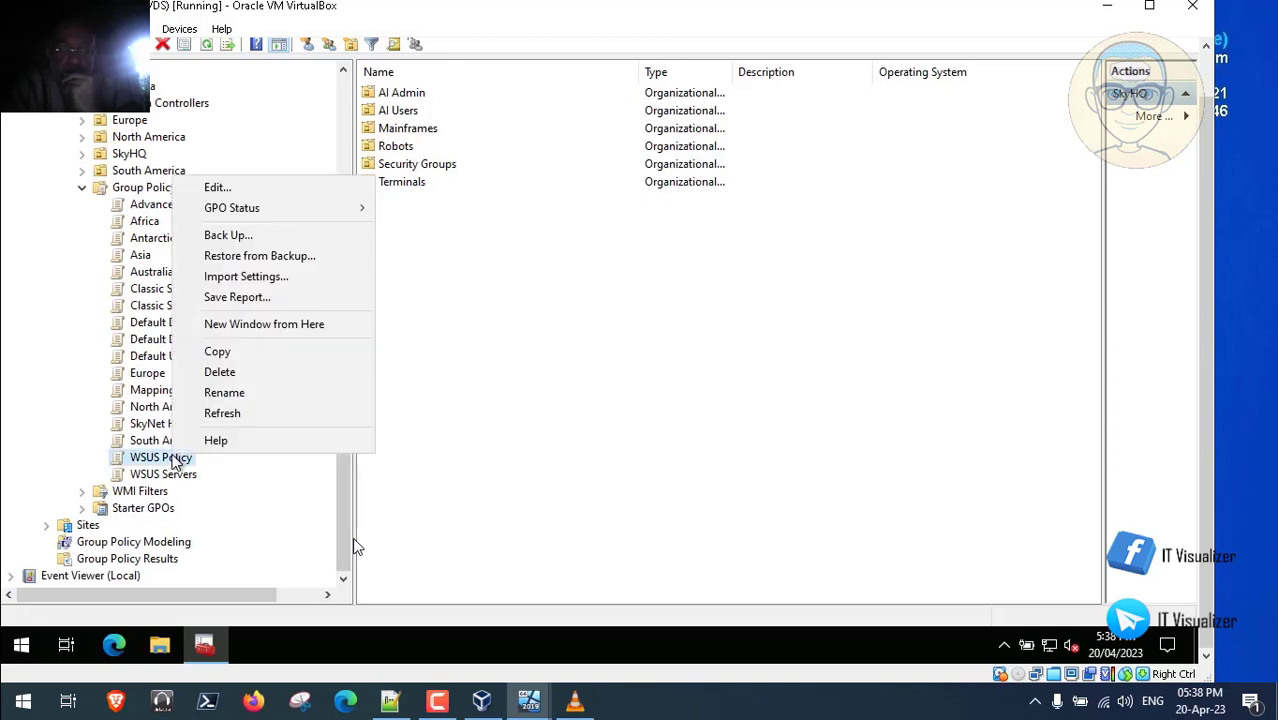
left_click(228, 195)
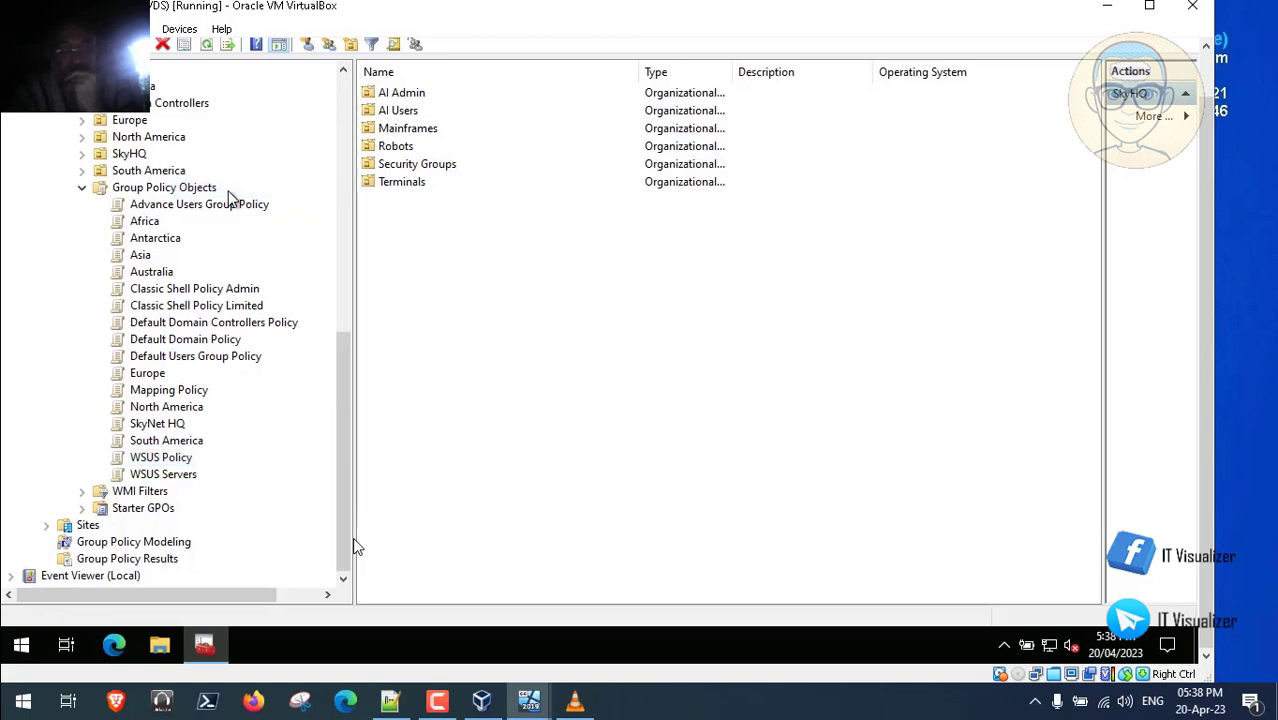
mouse_move(376, 561)
double_click(431, 526)
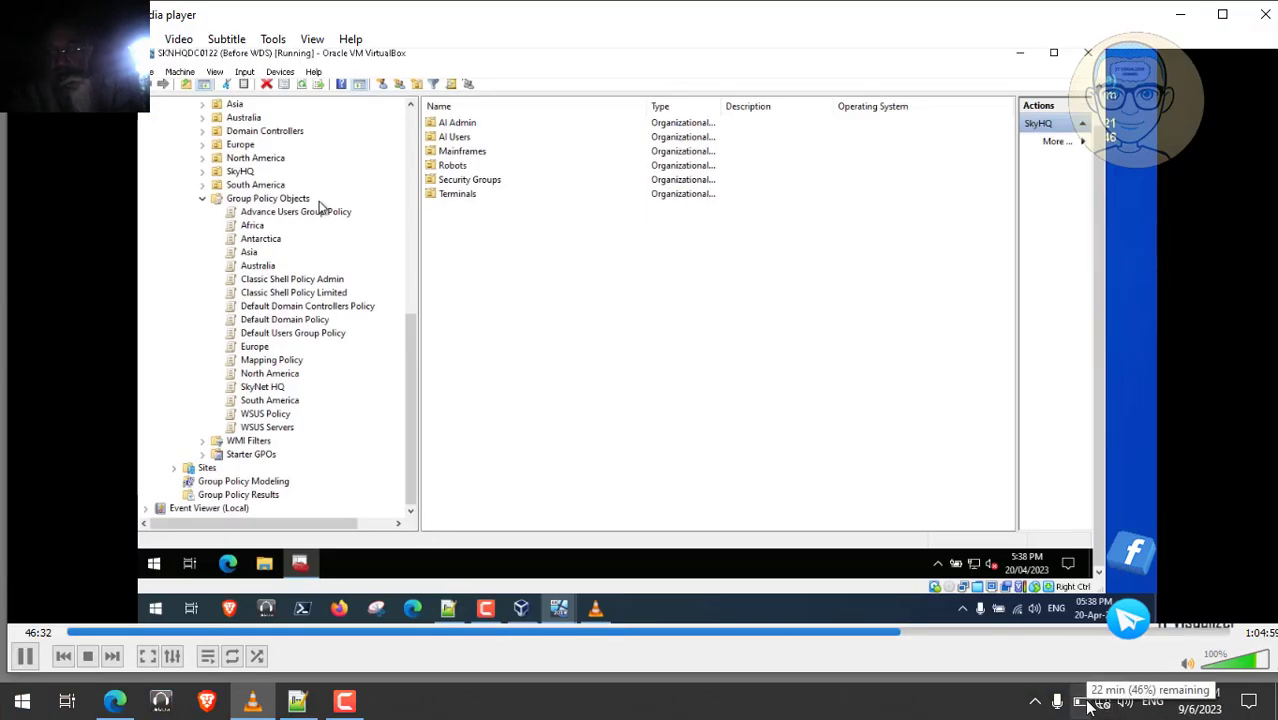
- Maximize the WSUS Policy editor and expand Computer Configuration > Policies > Administrative Templates
double_click(447, 342)
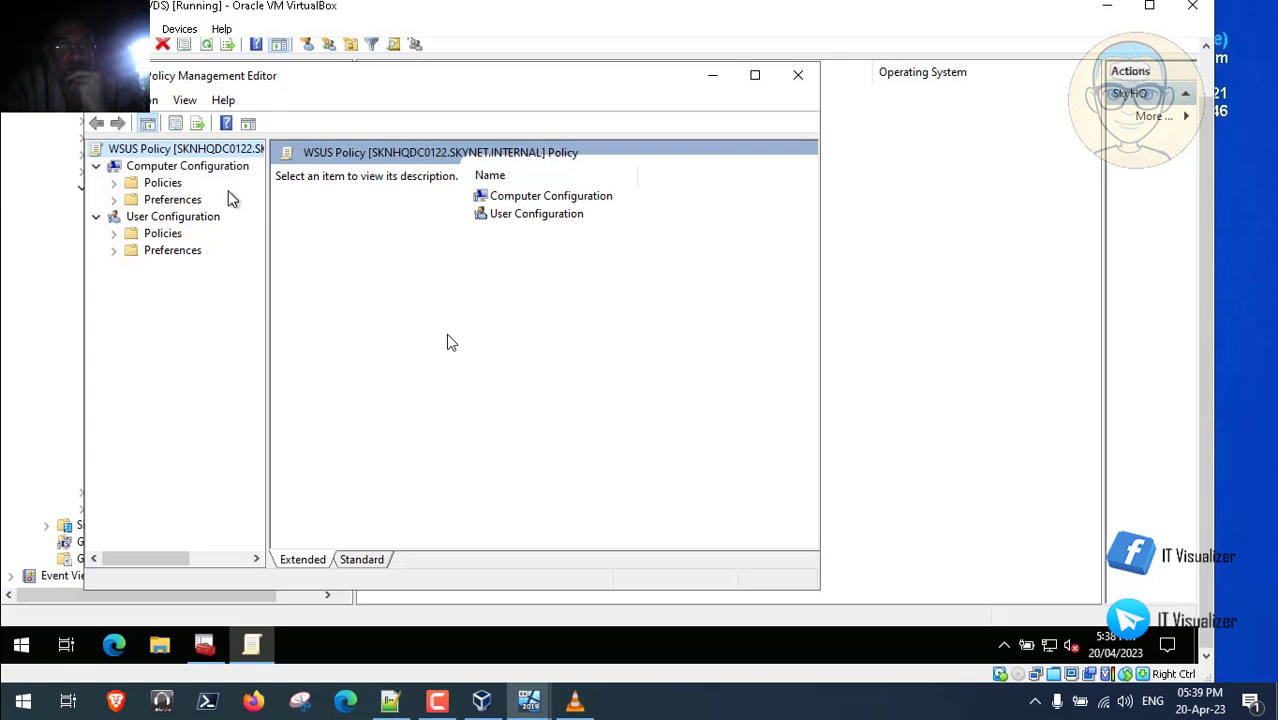
left_click(756, 77)
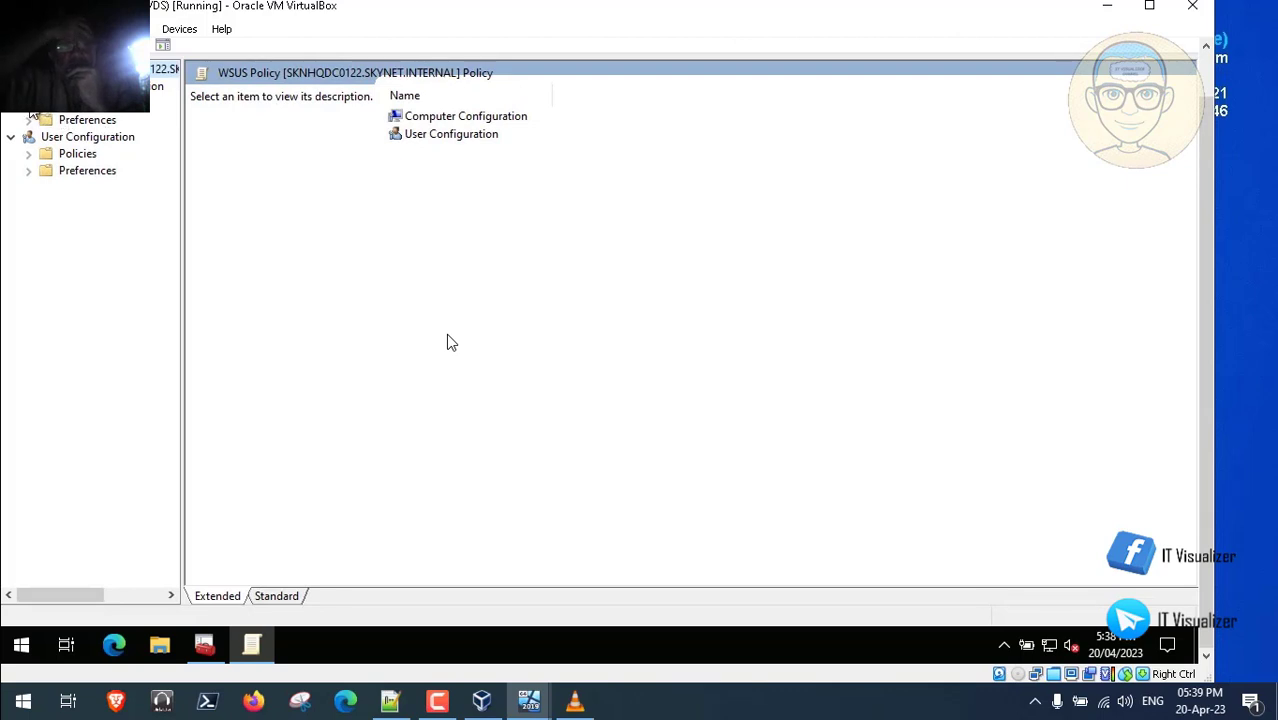
left_click(30, 106)
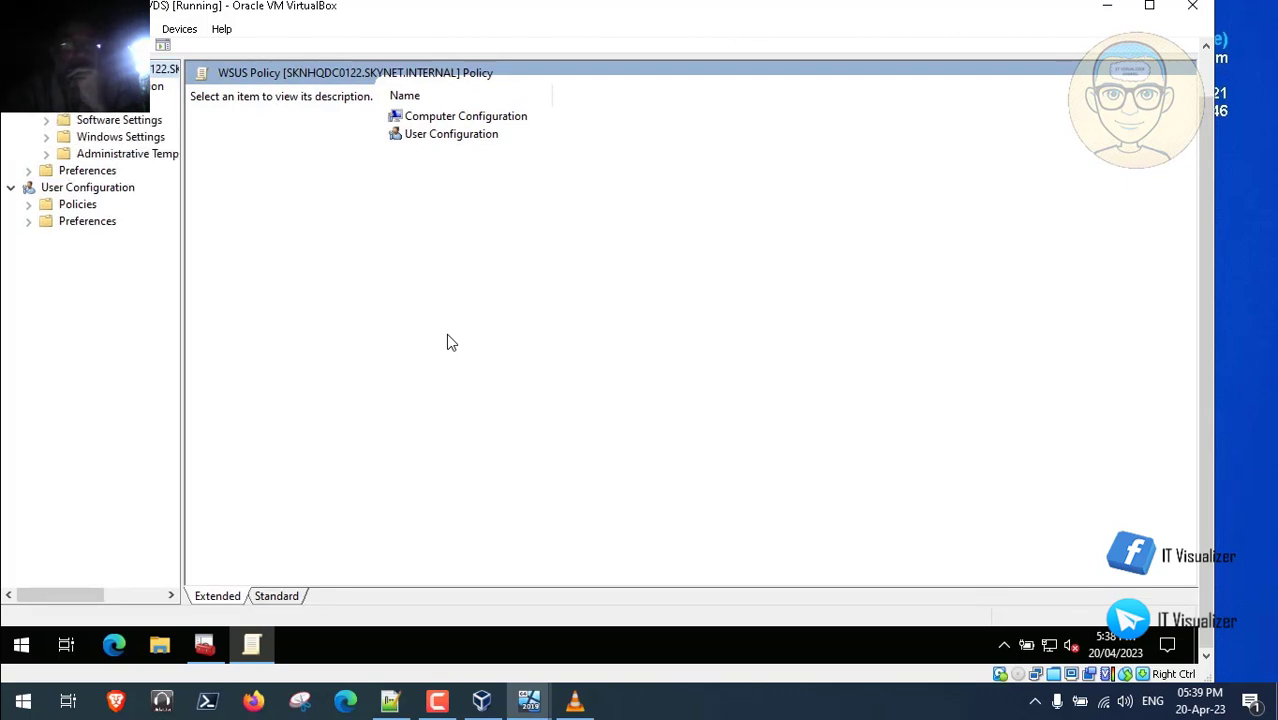
left_click(45, 155)
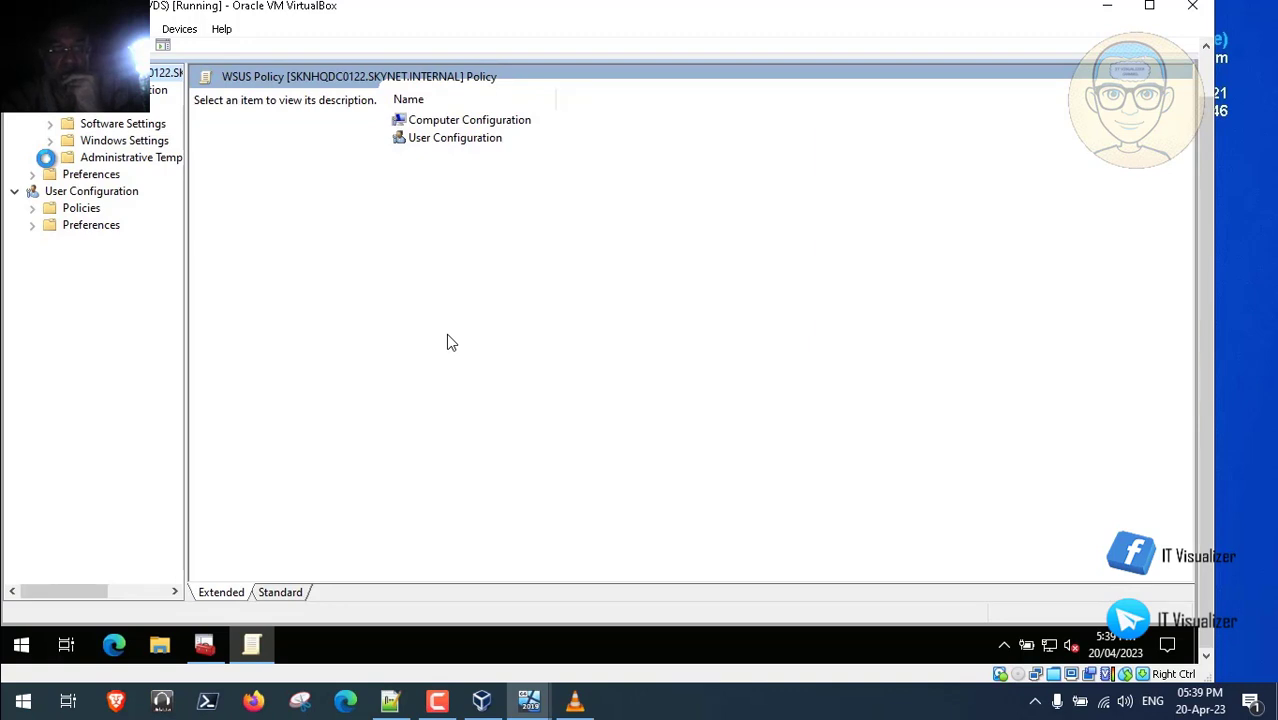
mouse_move(723, 576)
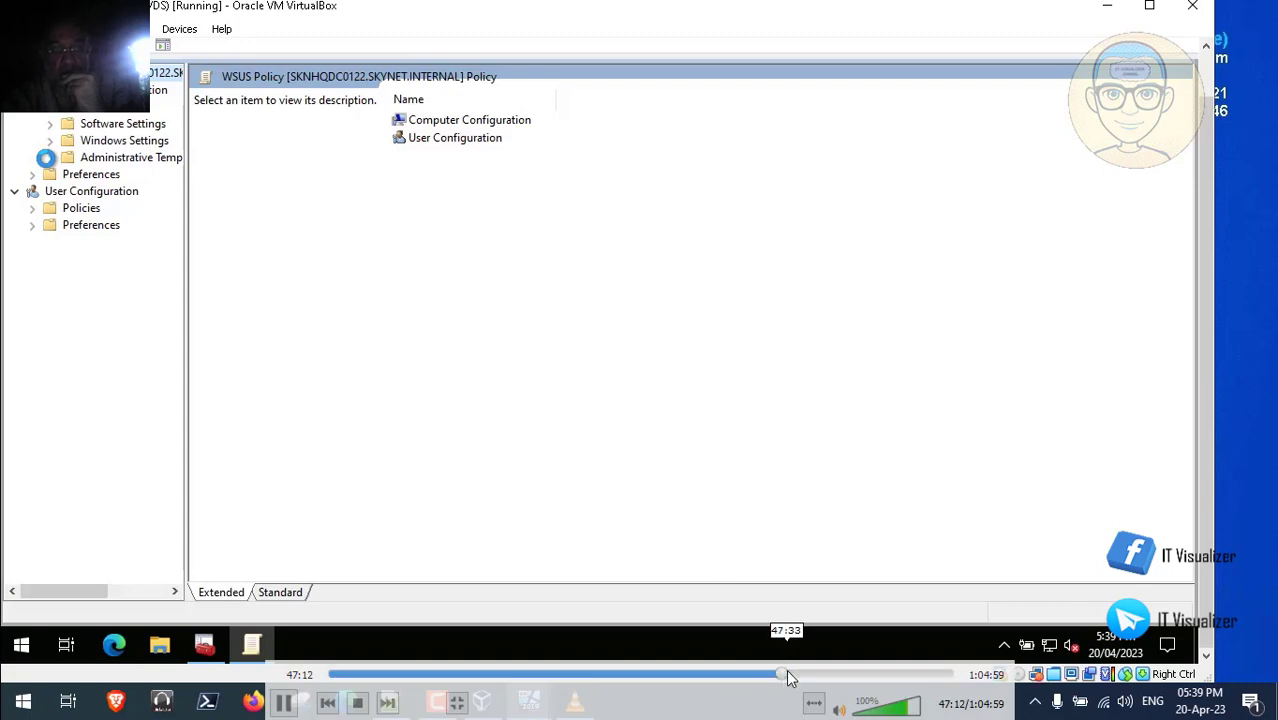
left_click(788, 675)
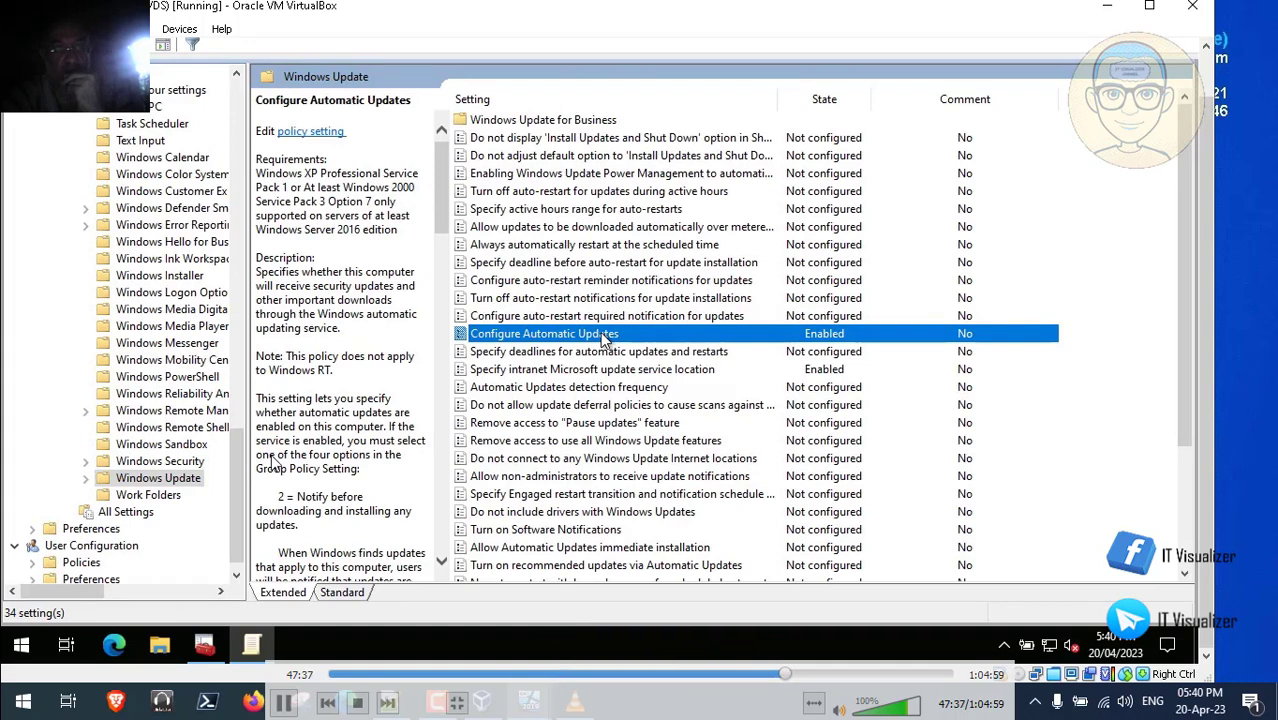
- Rewind the video playback to replay the policy step, toggling fullscreen off and back on
left_click(783, 678)
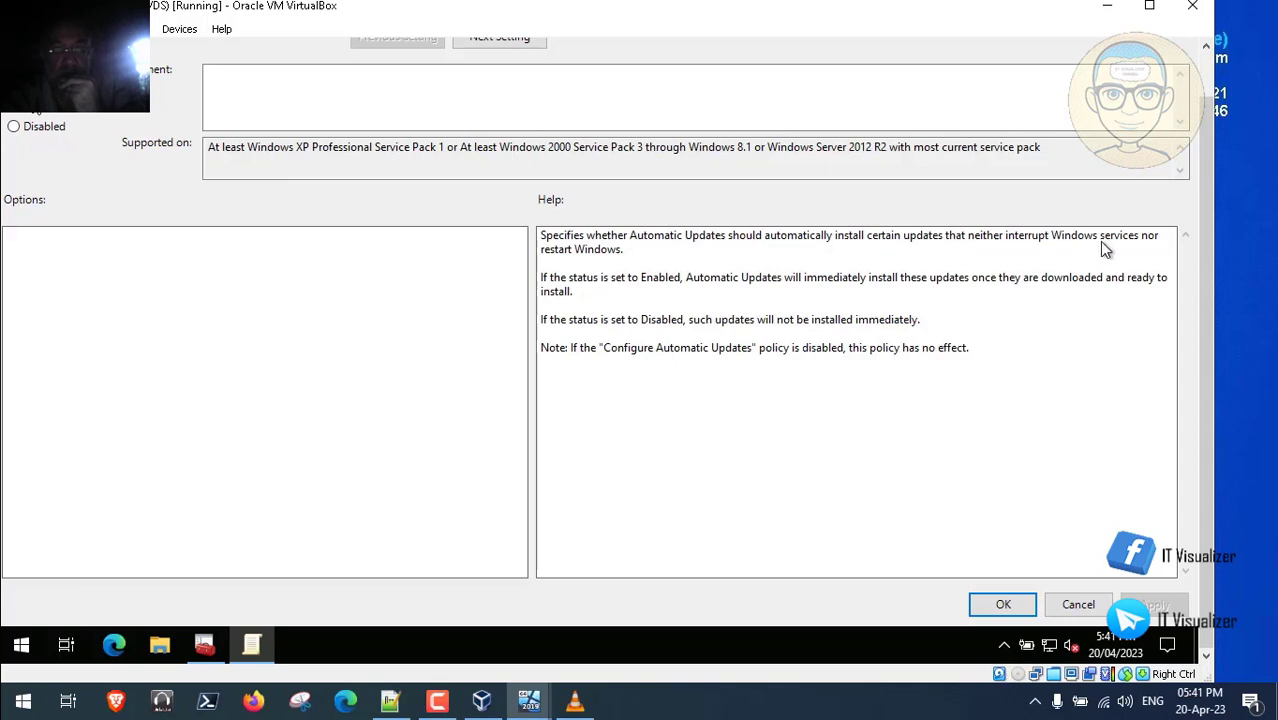
double_click(275, 321)
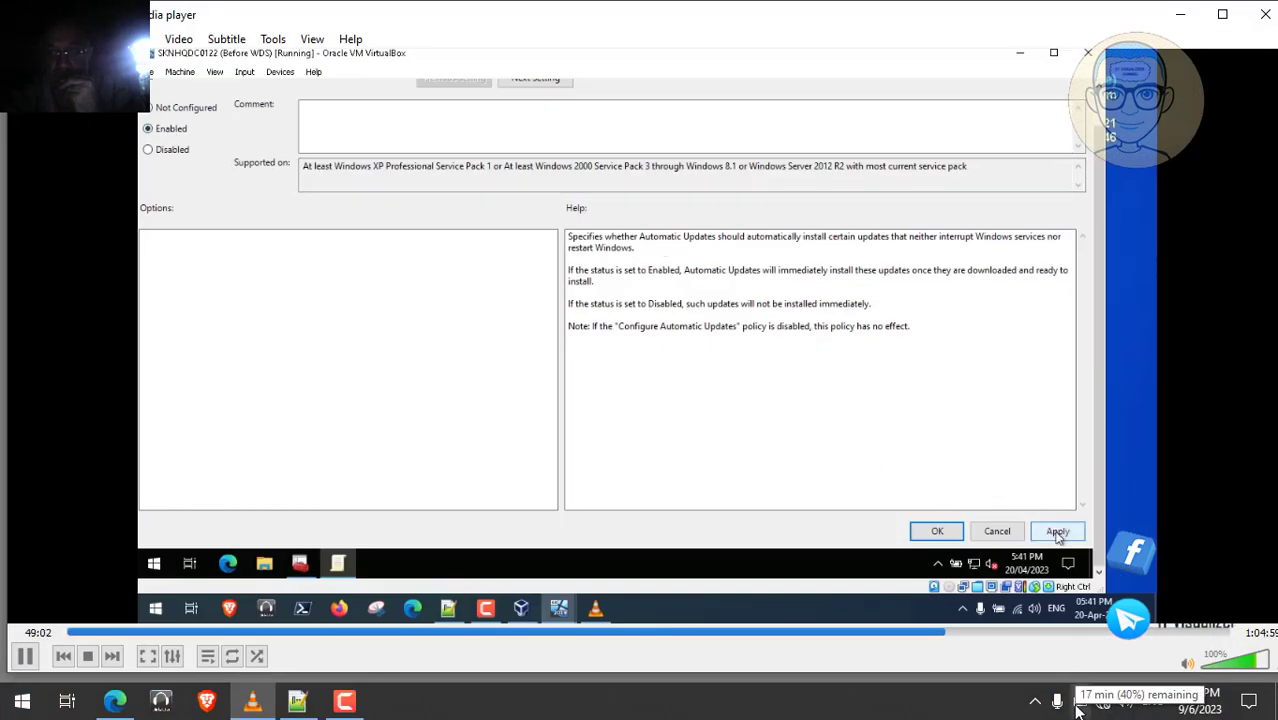
double_click(322, 328)
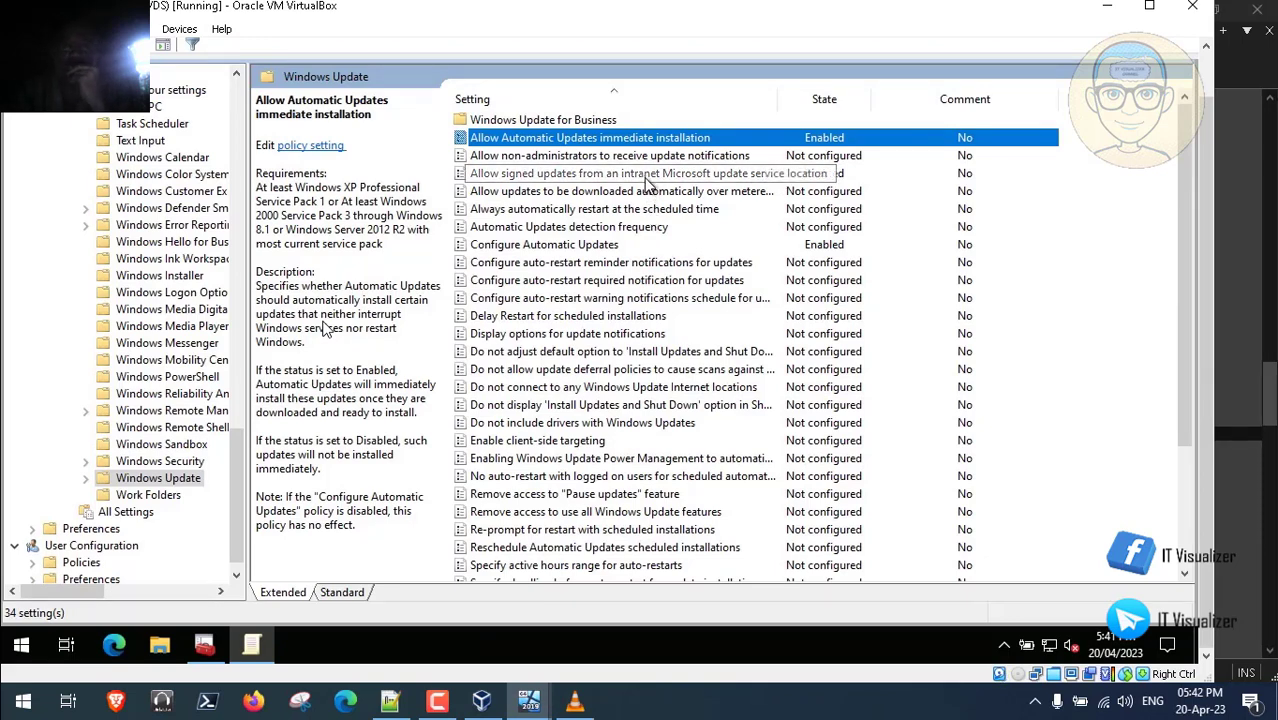
left_click(647, 233)
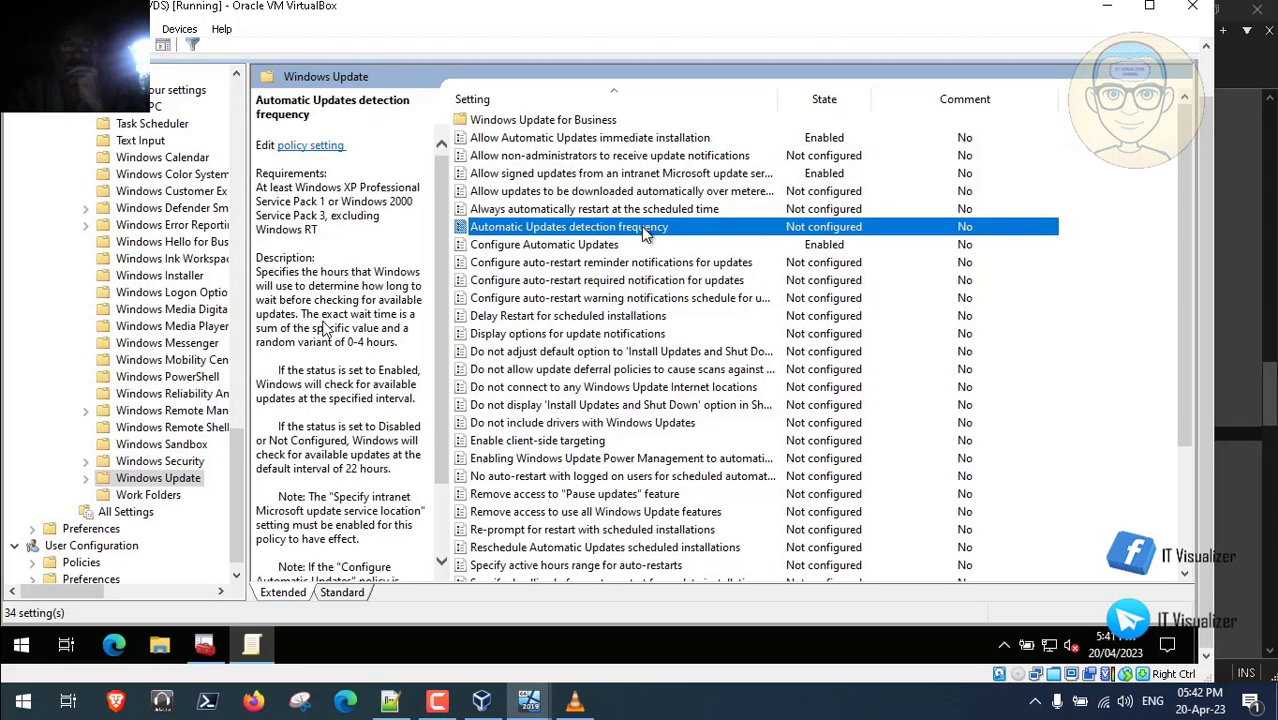
double_click(645, 228)
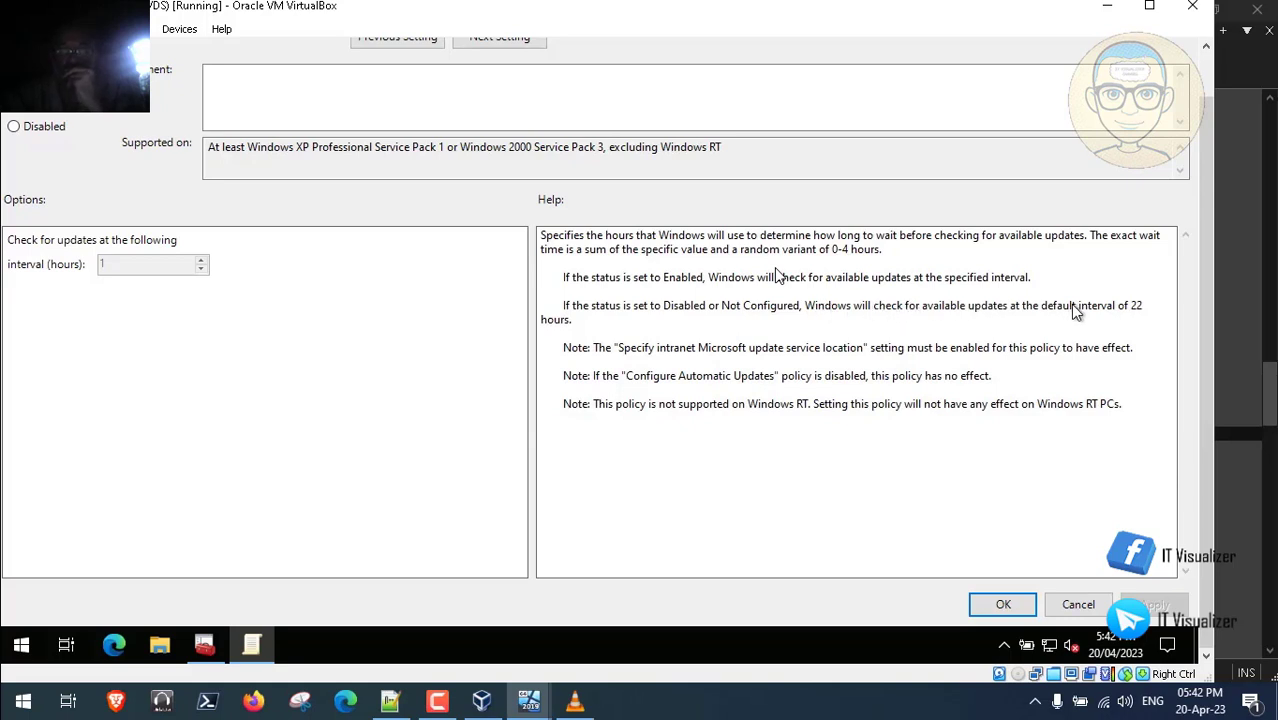
left_click_drag(1146, 313, 1146, 319)
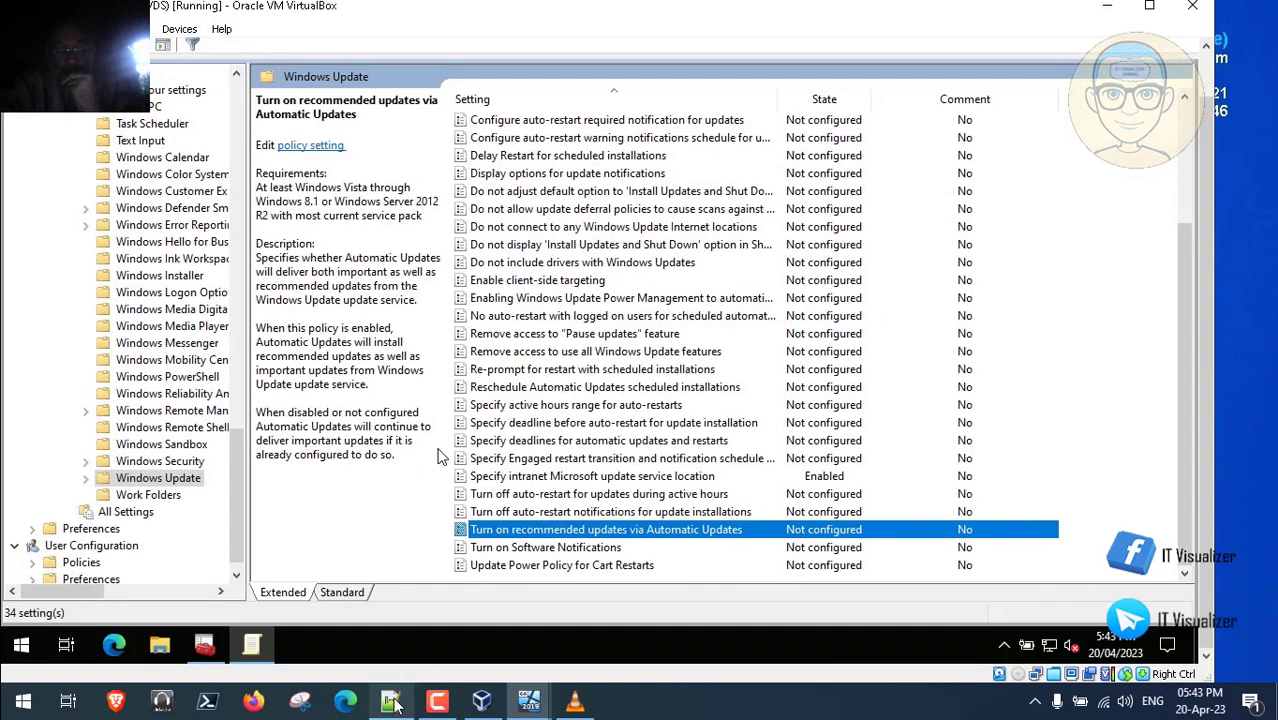
left_click(390, 700)
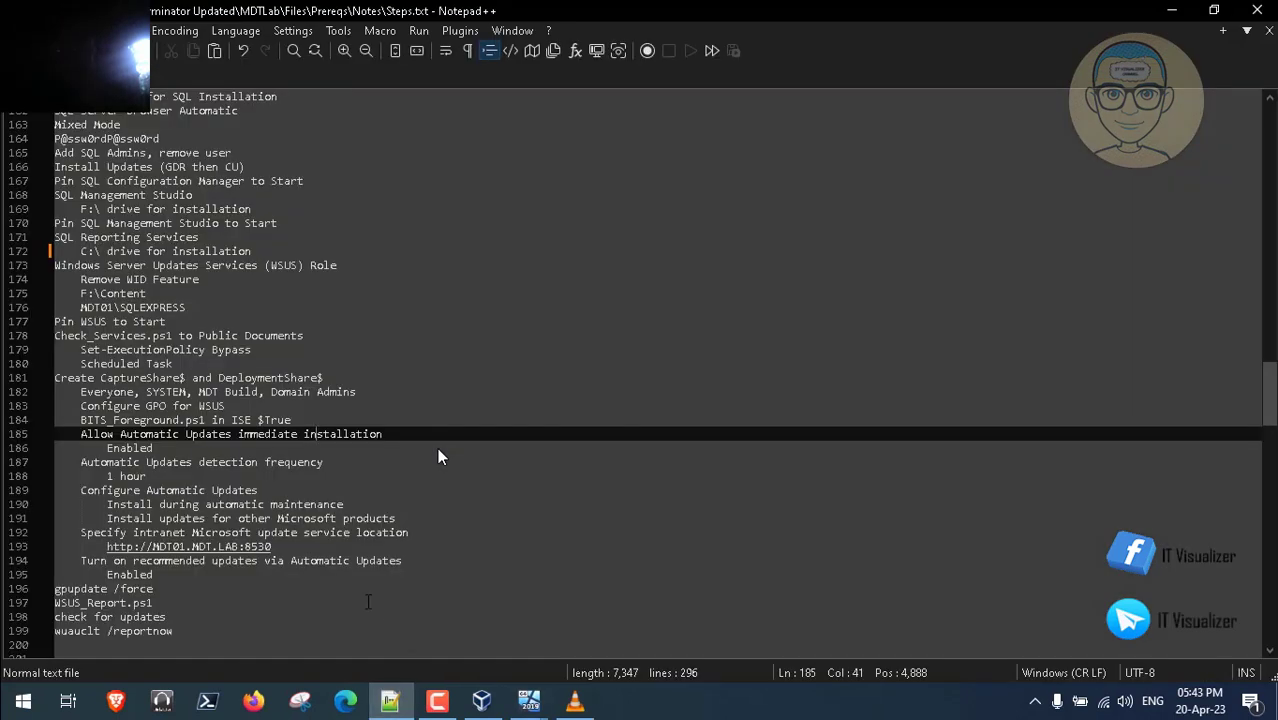
key("Down")
key("Down")
key("Down")
key("Down")
key("Down")
key("Down")
key("Down")
key("Down")
key("Down")
key("Down")
key("Down")
key("Down")
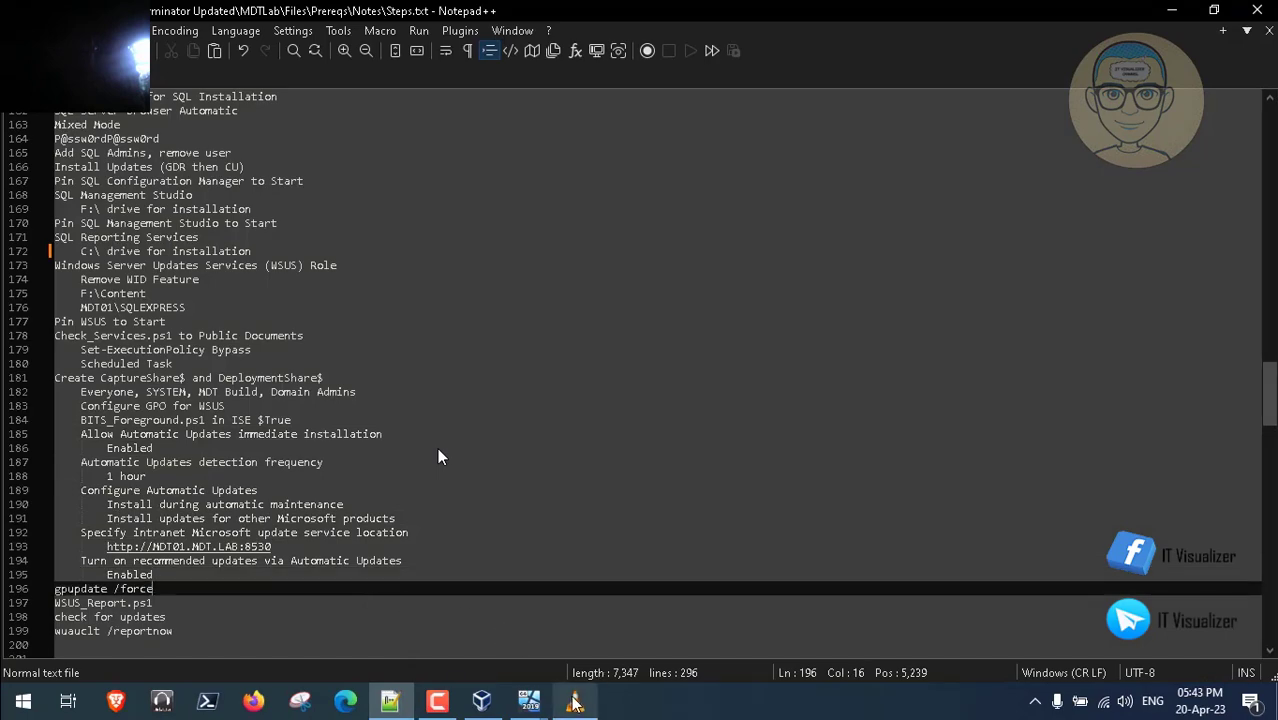
left_click(530, 700)
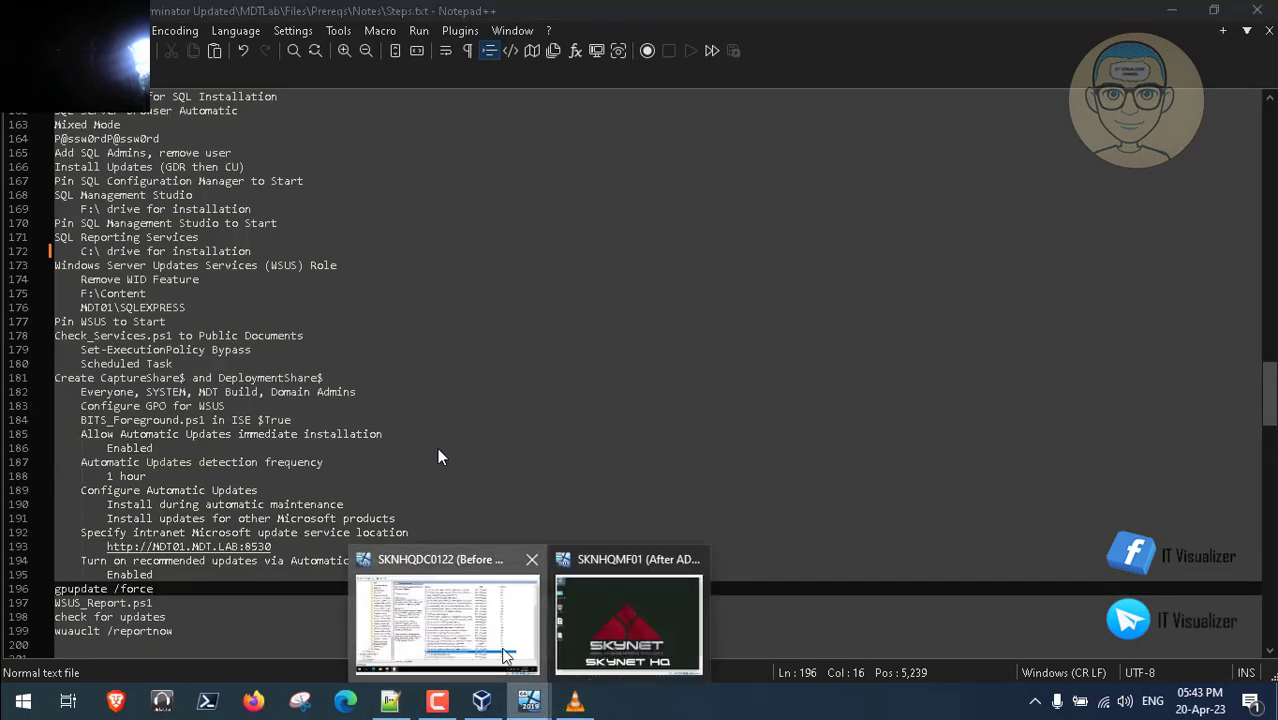
left_click(536, 662)
left_click_drag(1182, 456, 1198, 206)
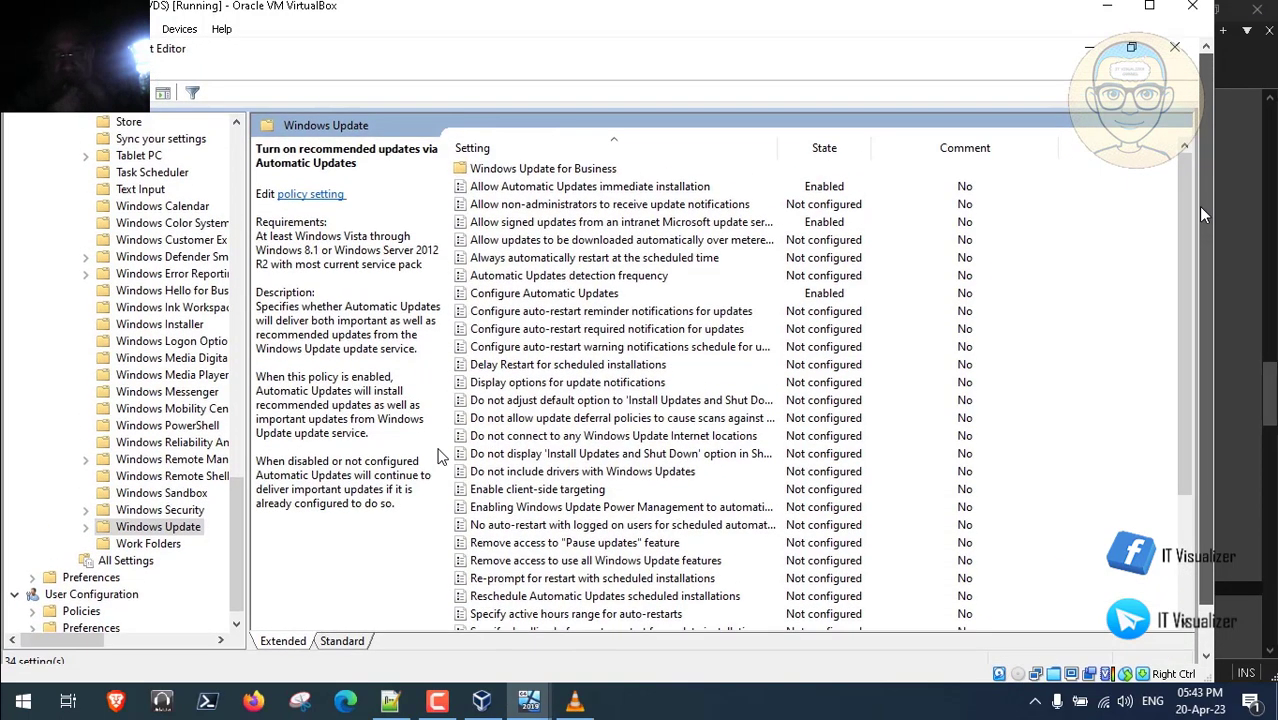
- Close the policy editor and bring up the actions menu for the WSUS Servers GPO
left_click(1176, 50)
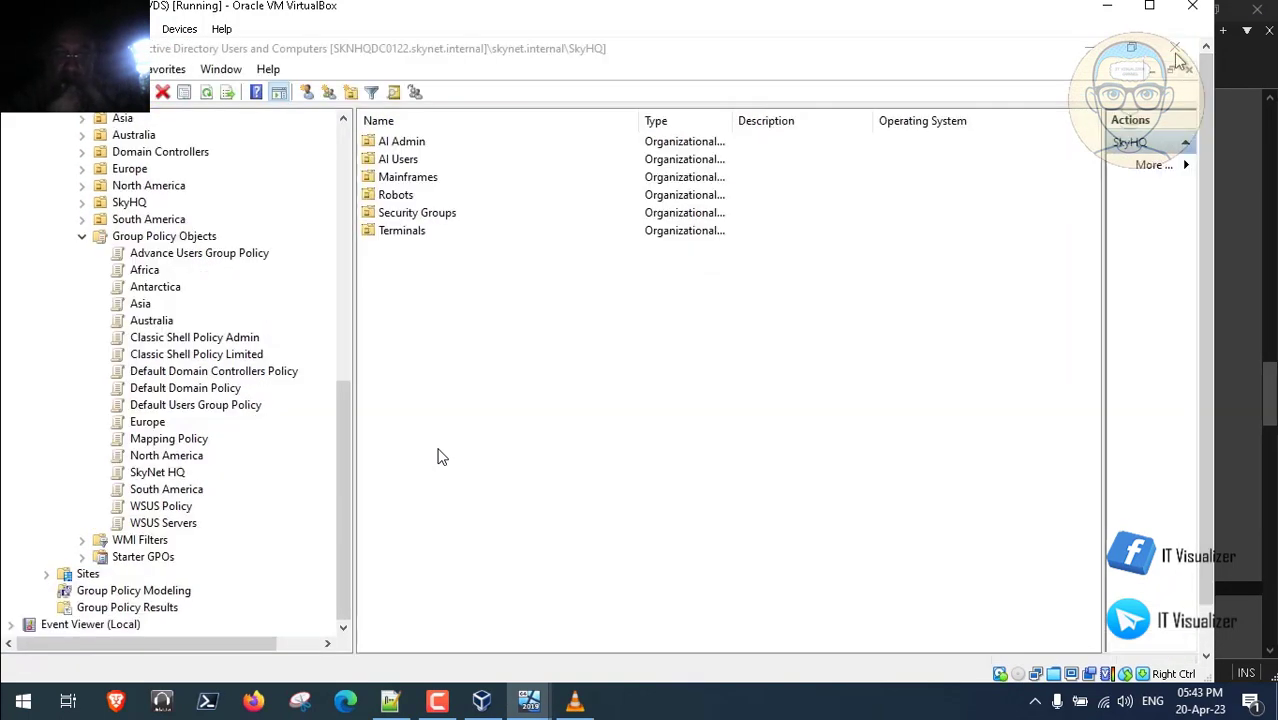
left_click(165, 523)
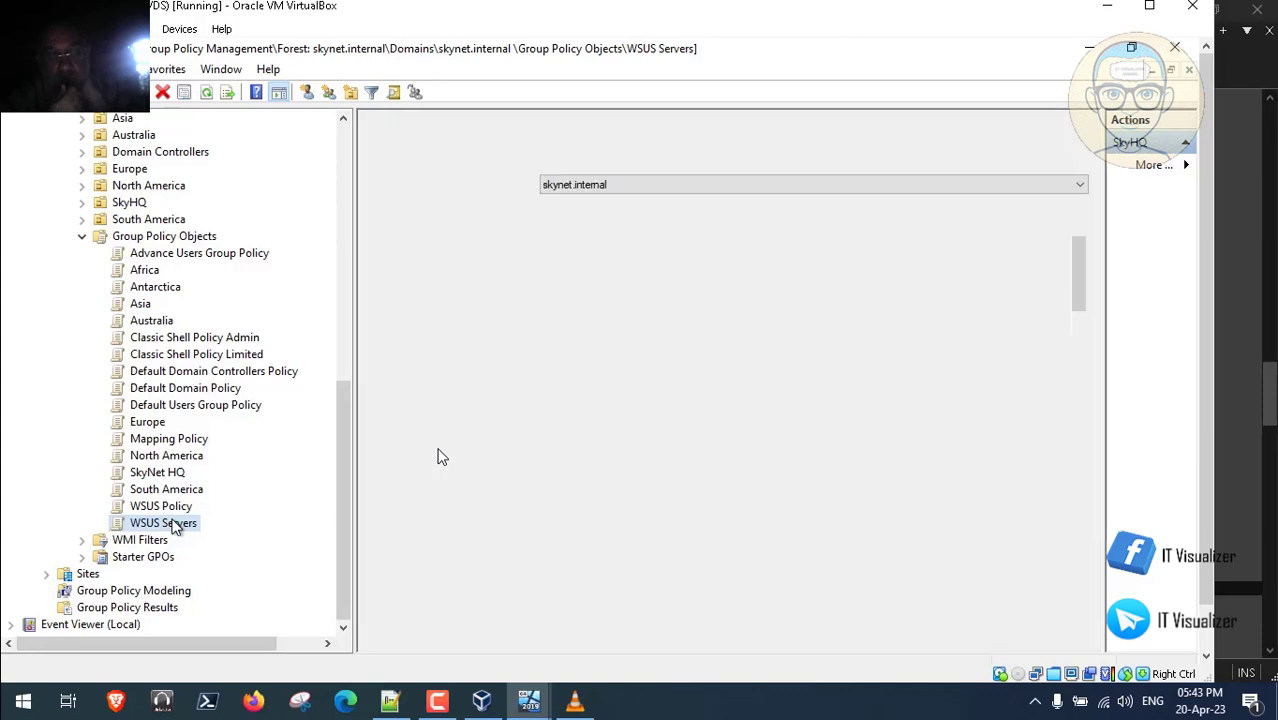
right_click(175, 524)
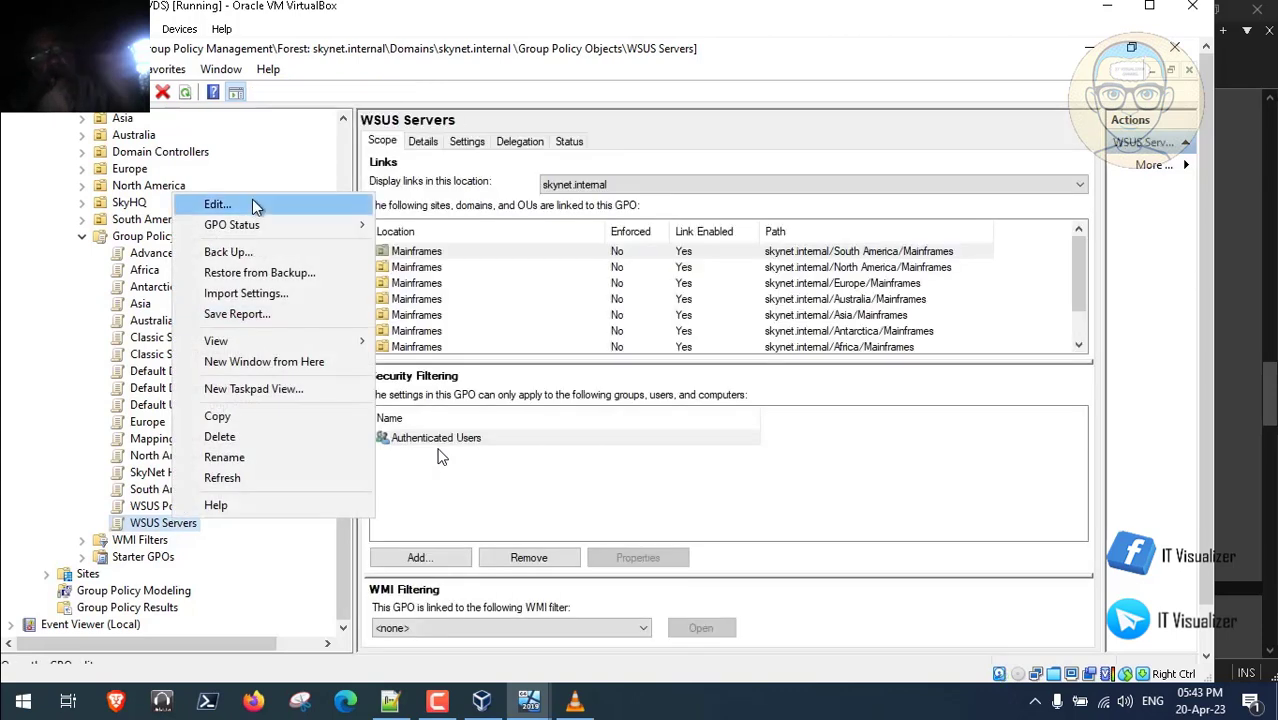
- Edit the WSUS Servers GPO maximized and show its Windows Components > Windows Update settings
left_click(252, 205)
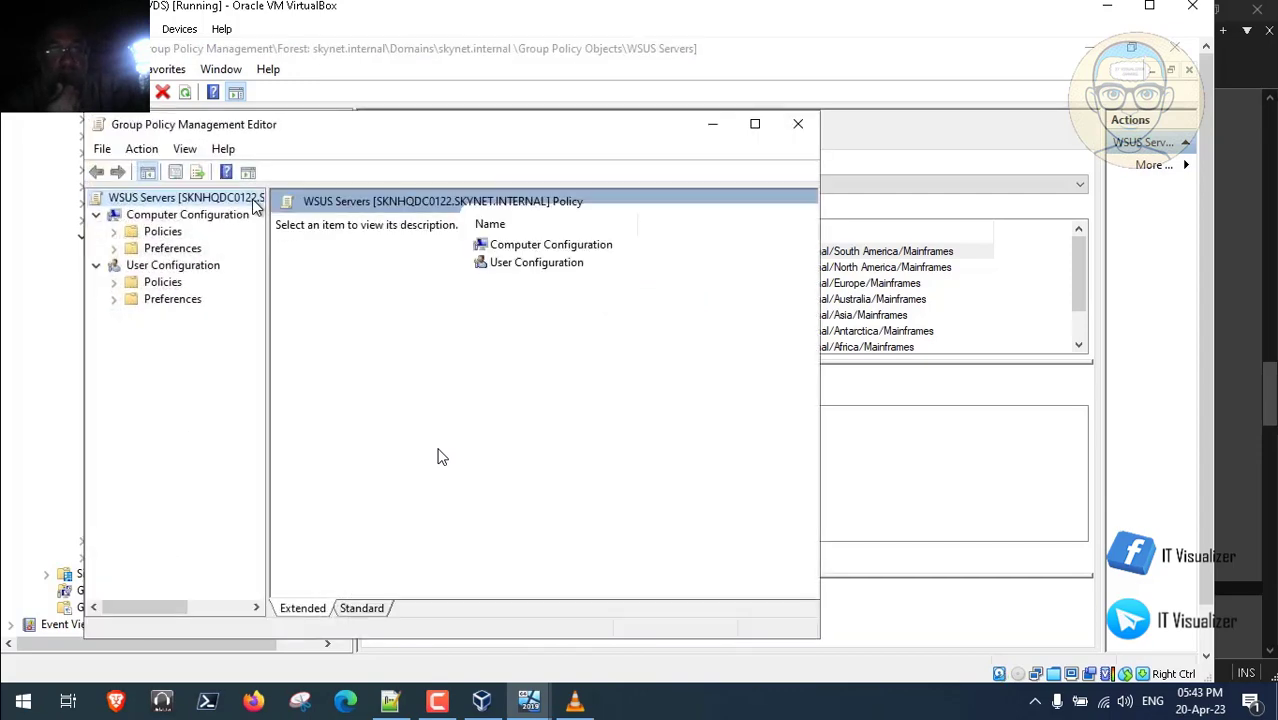
left_click(755, 123)
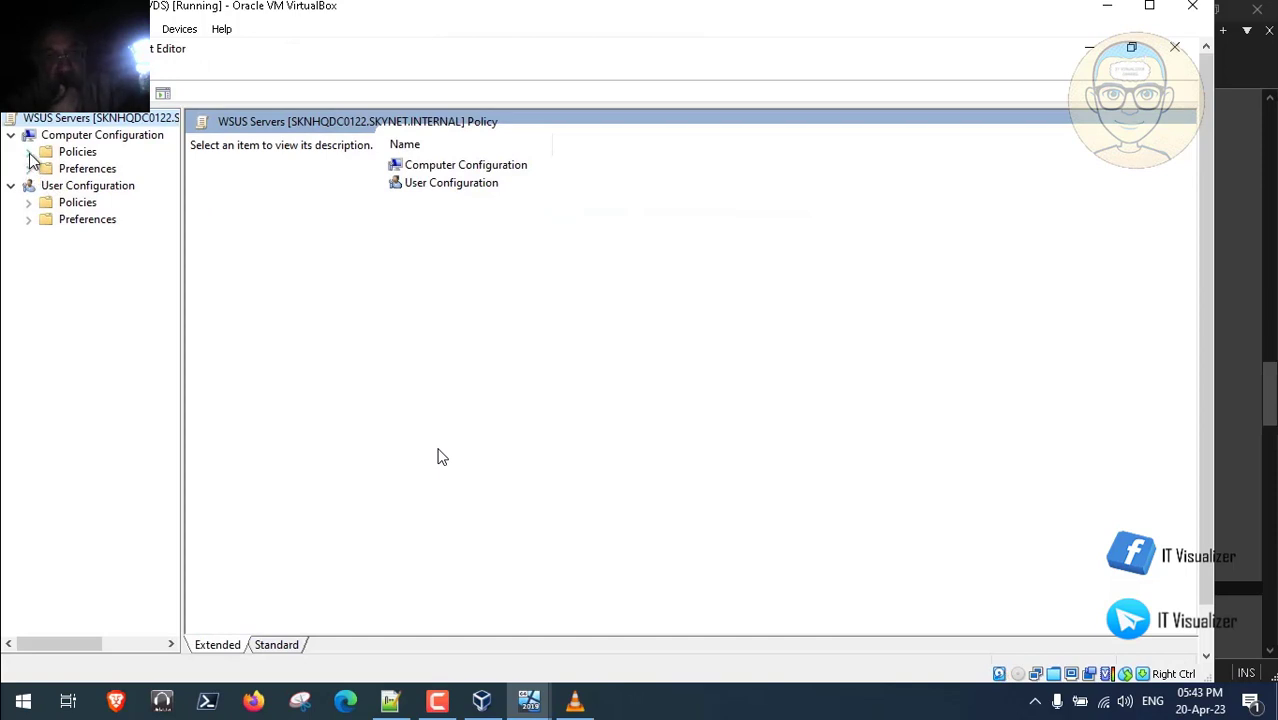
left_click(29, 152)
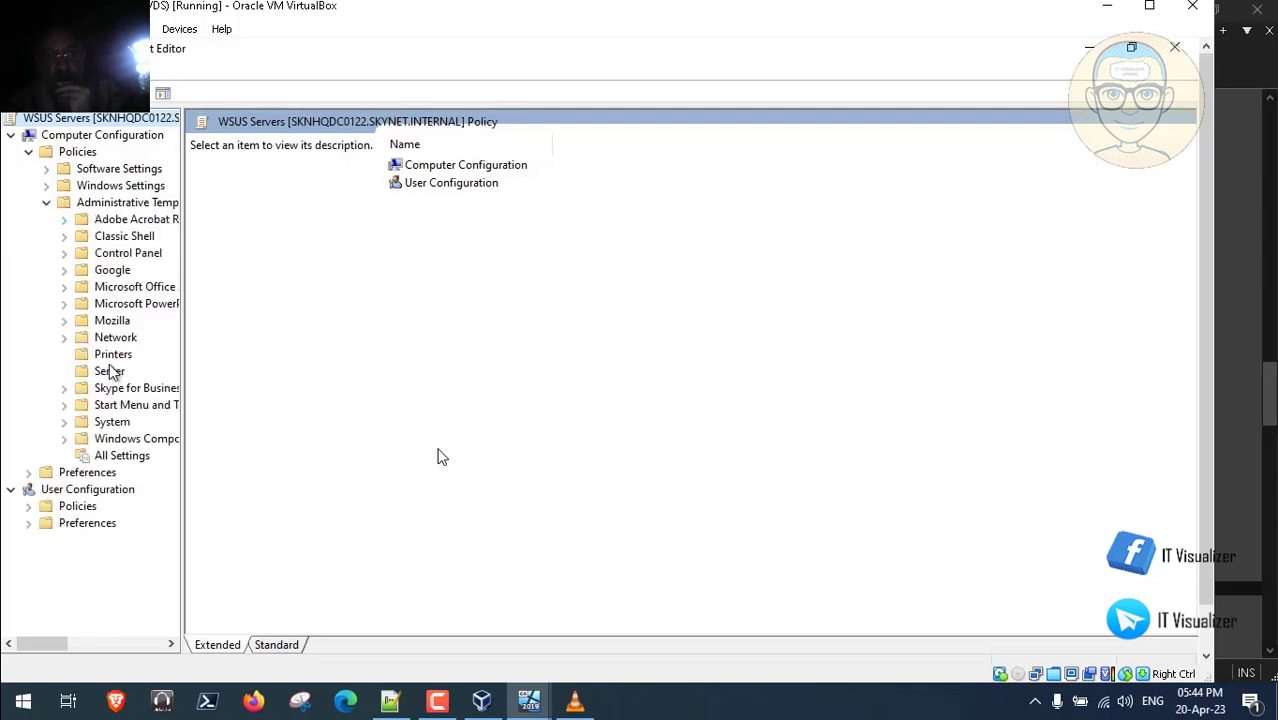
left_click(65, 438)
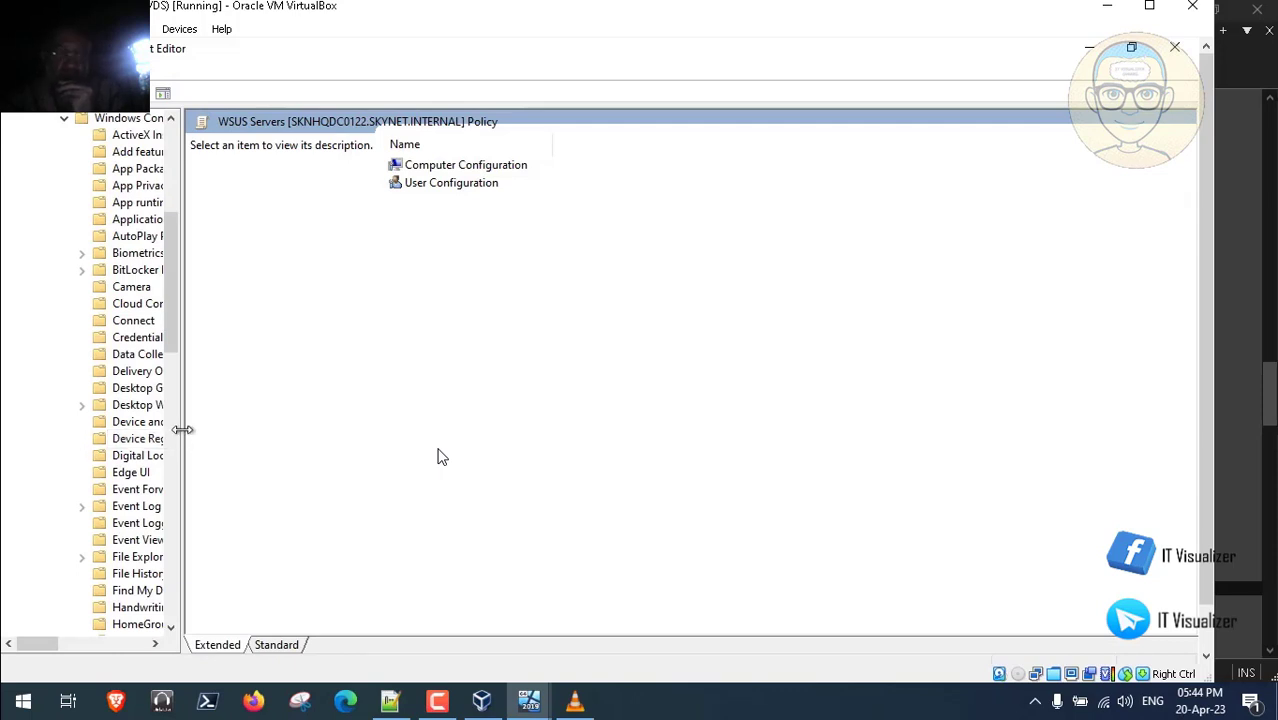
left_click_drag(180, 428, 340, 424)
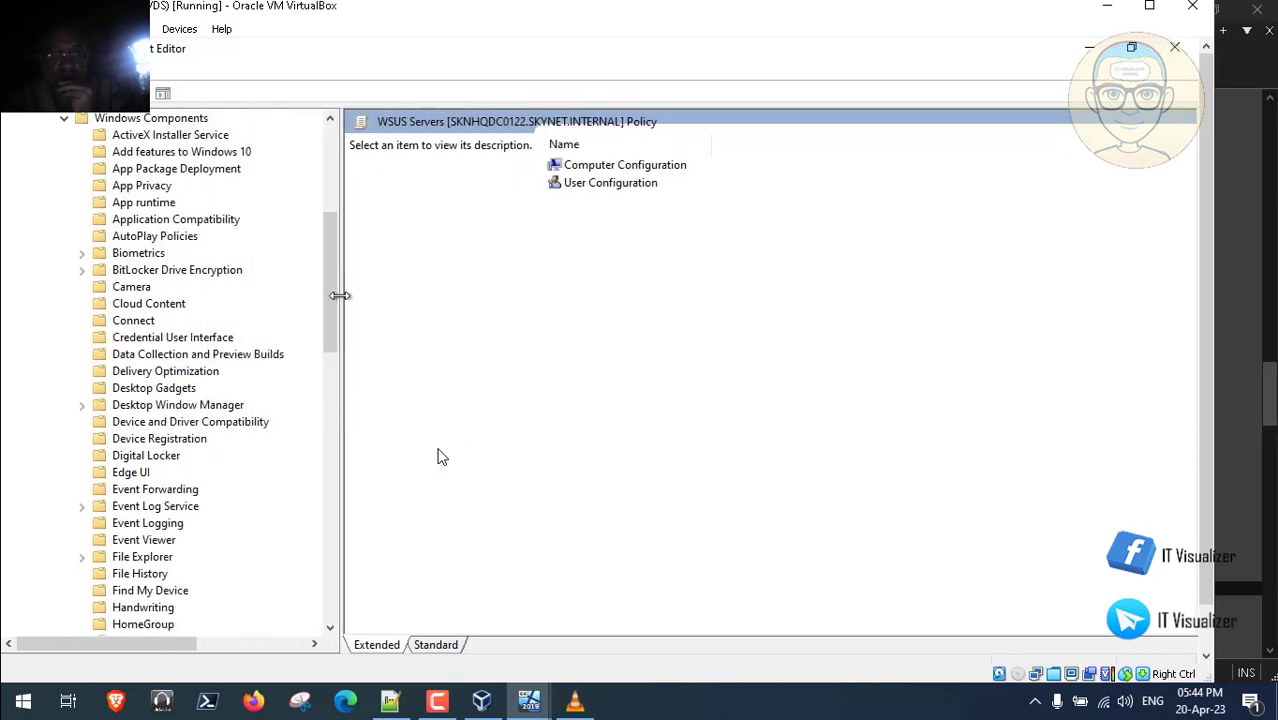
left_click_drag(324, 334, 323, 573)
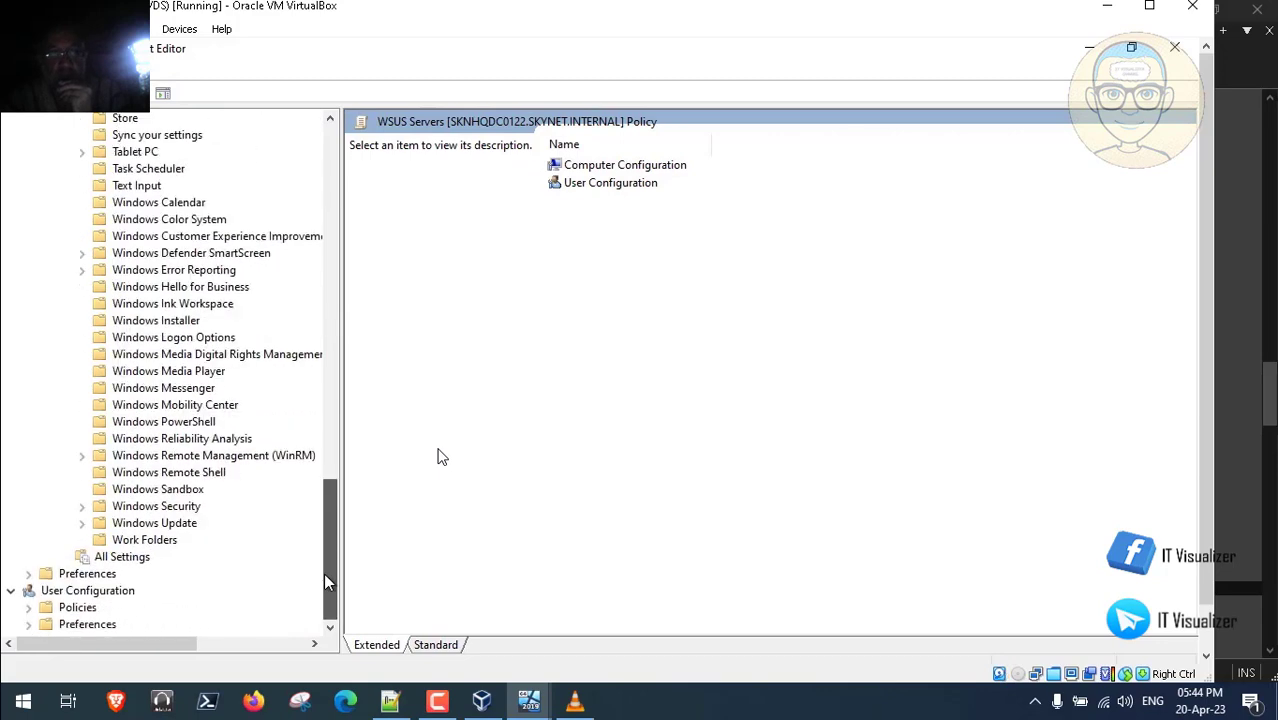
left_click(82, 524)
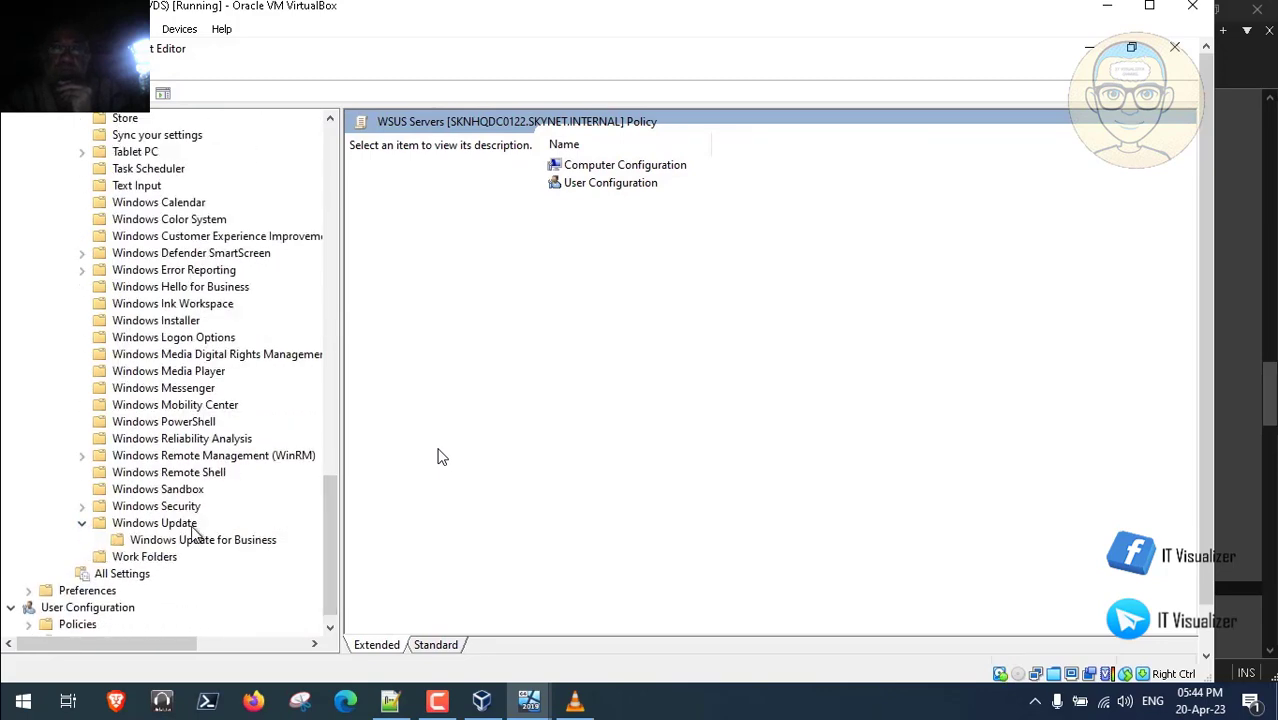
left_click(183, 530)
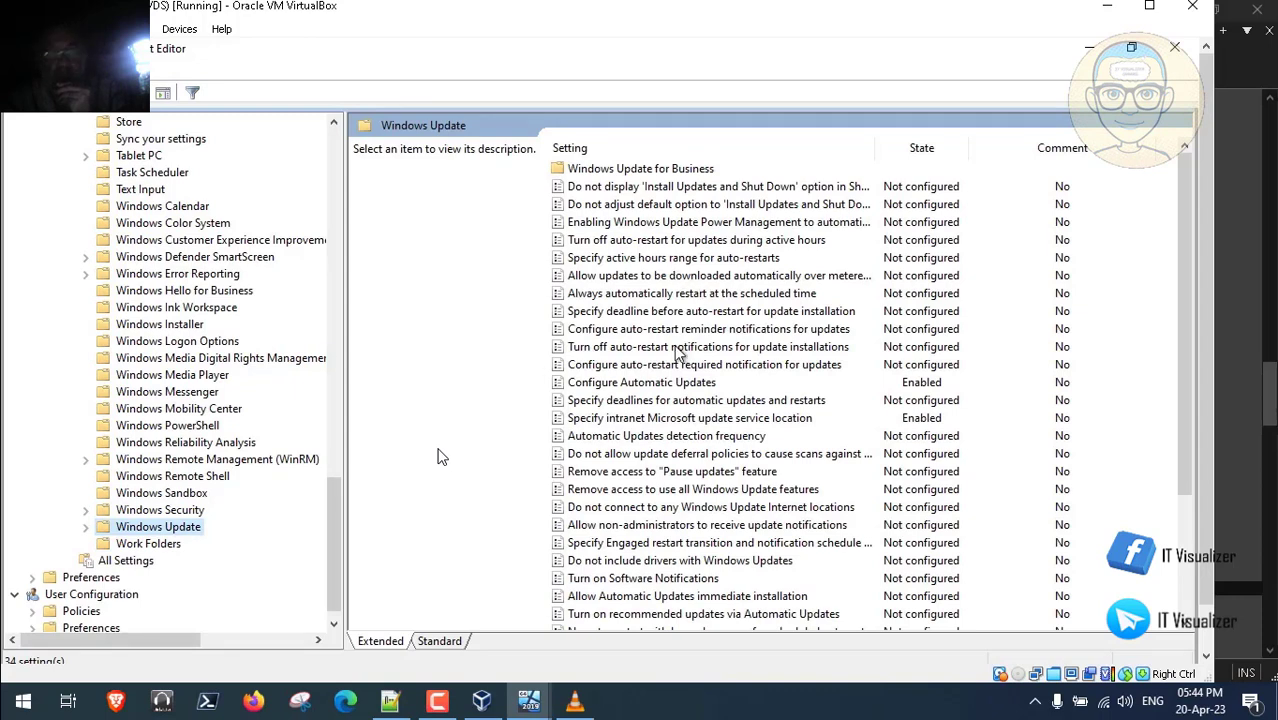
- Enable installing updates for other Microsoft products in Configure Automatic Updates
double_click(686, 384)
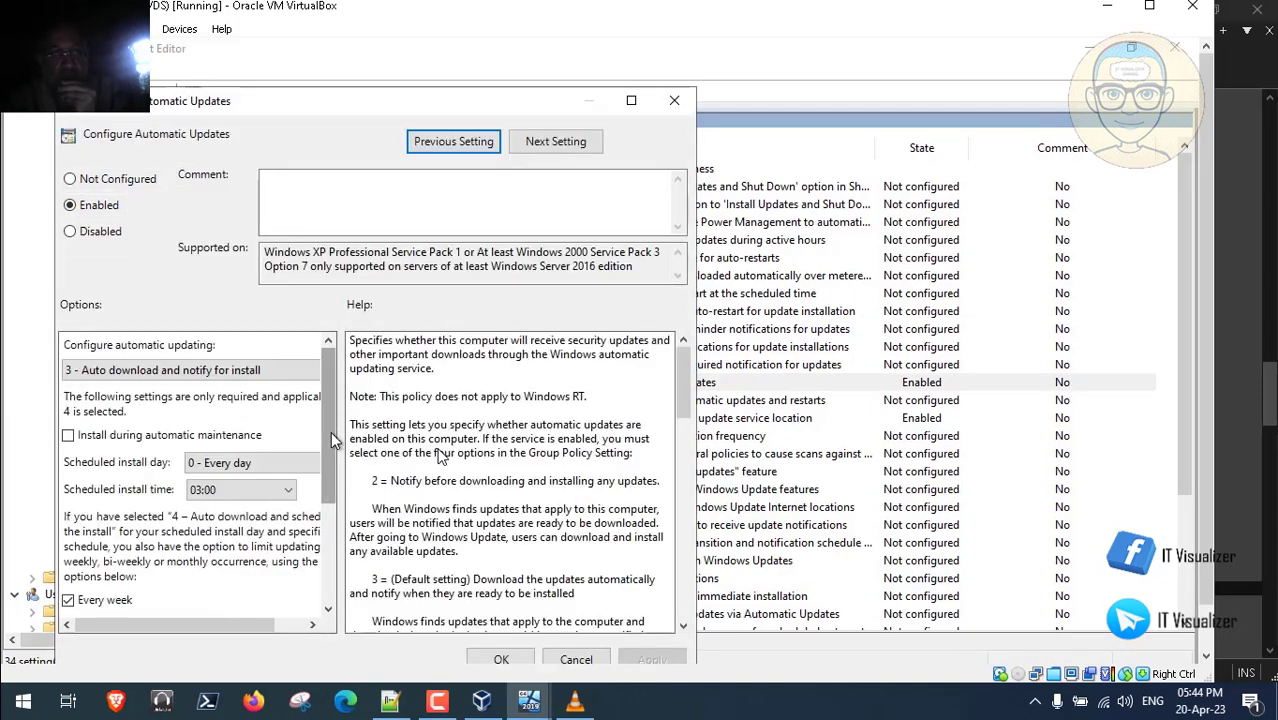
left_click_drag(330, 431, 326, 582)
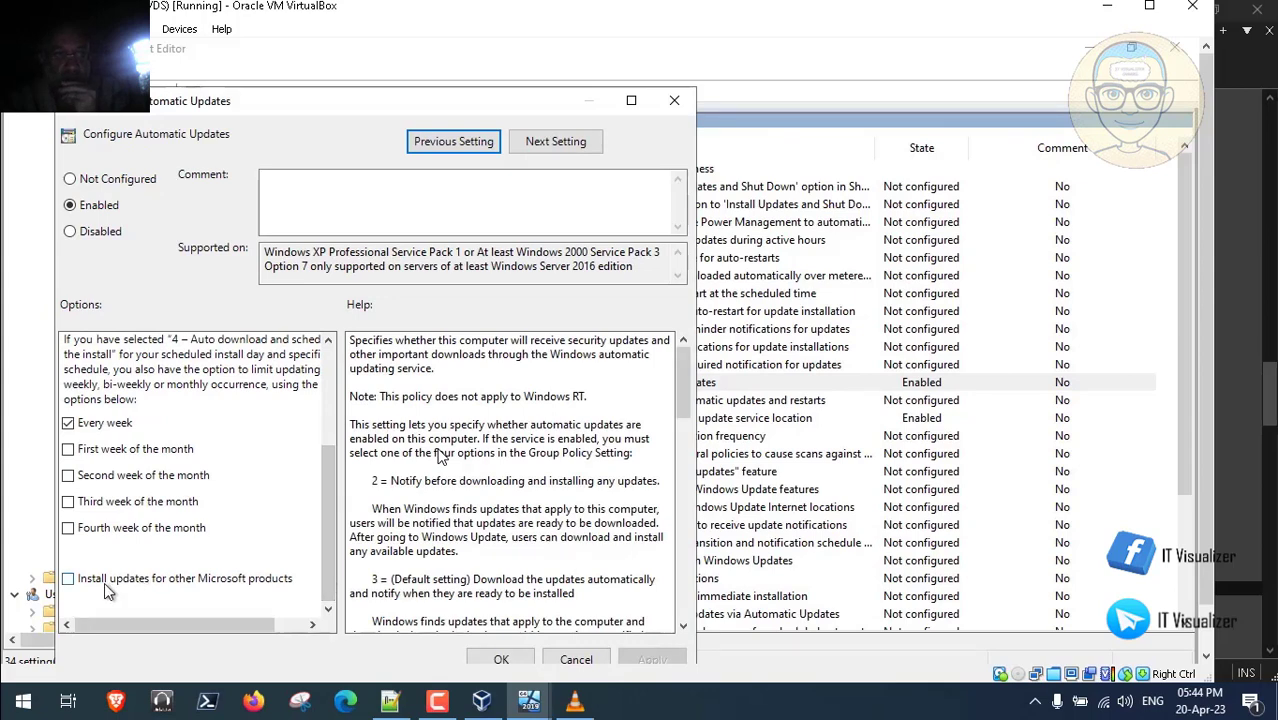
left_click(68, 580)
left_click(515, 663)
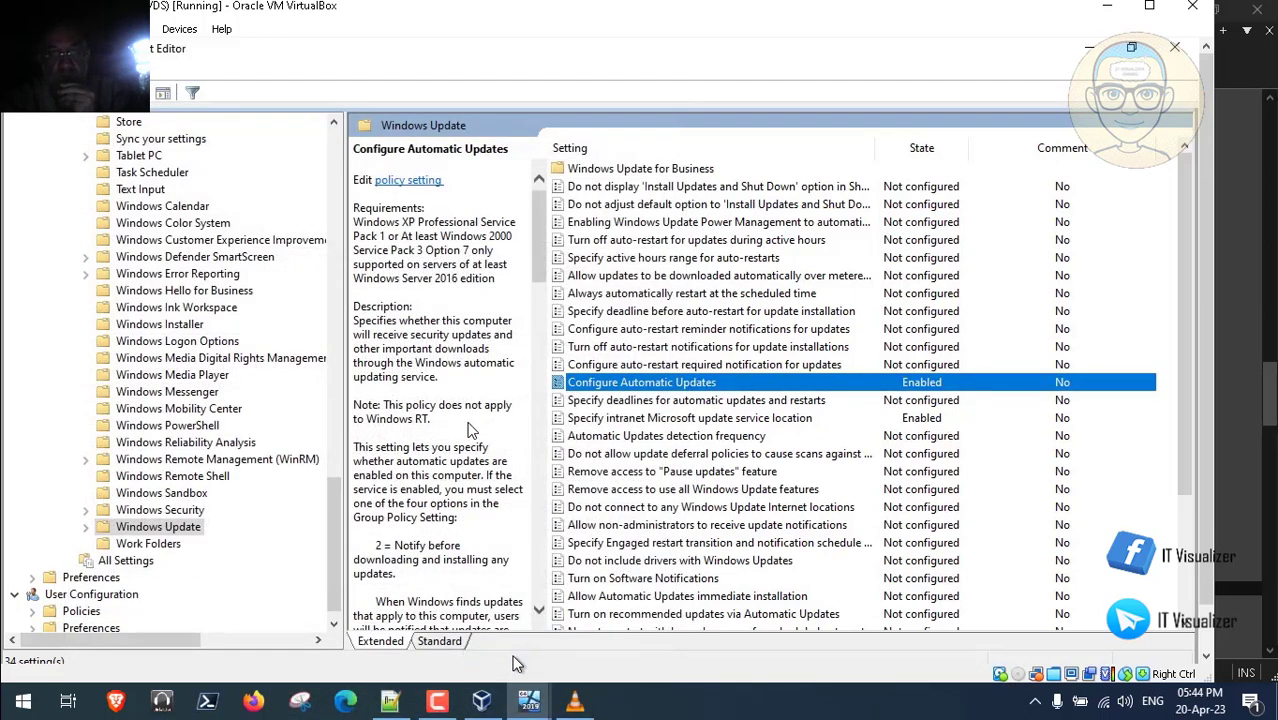
- Sort the Windows Update settings alphabetically by name, toggling playback fullscreen off and on
left_click(682, 148)
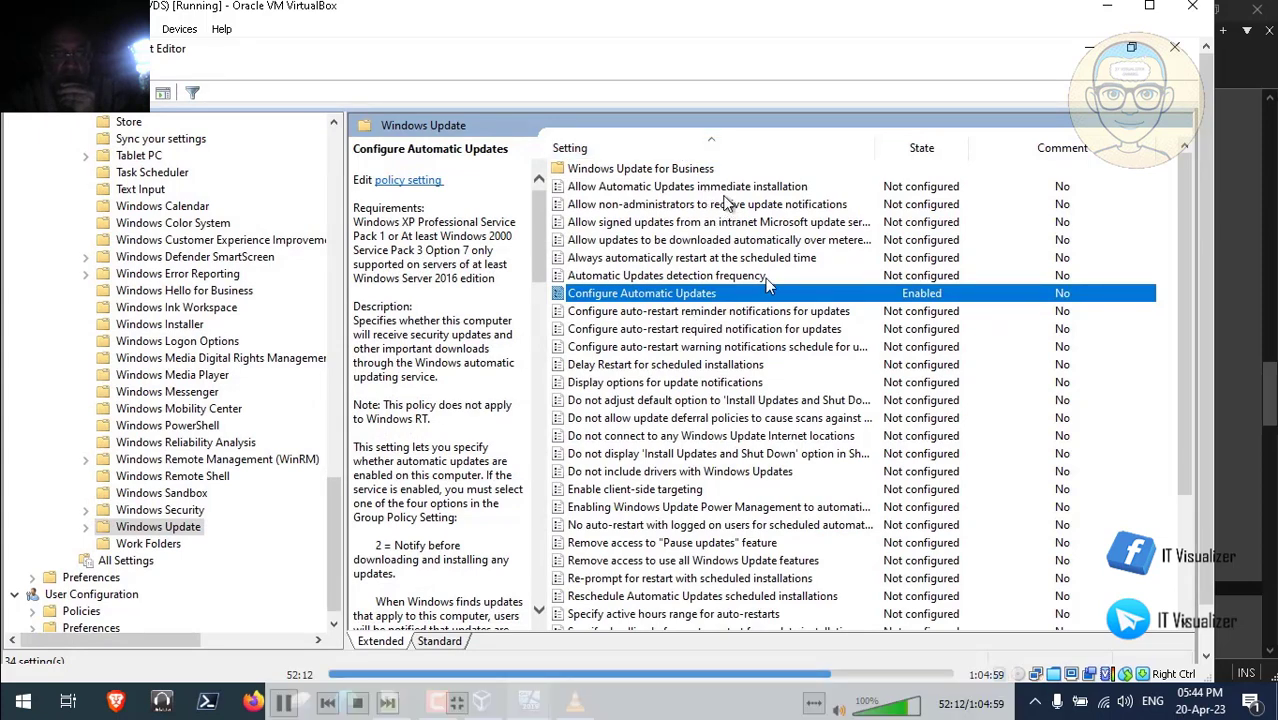
double_click(610, 298)
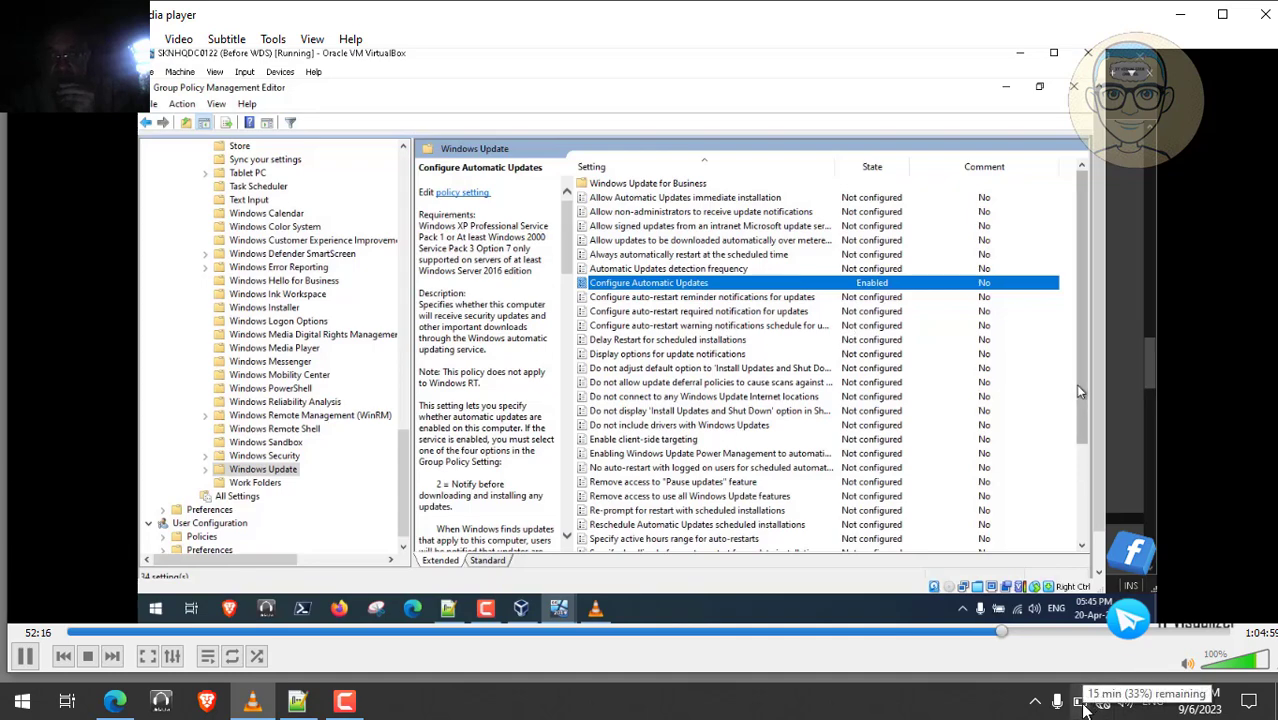
double_click(576, 407)
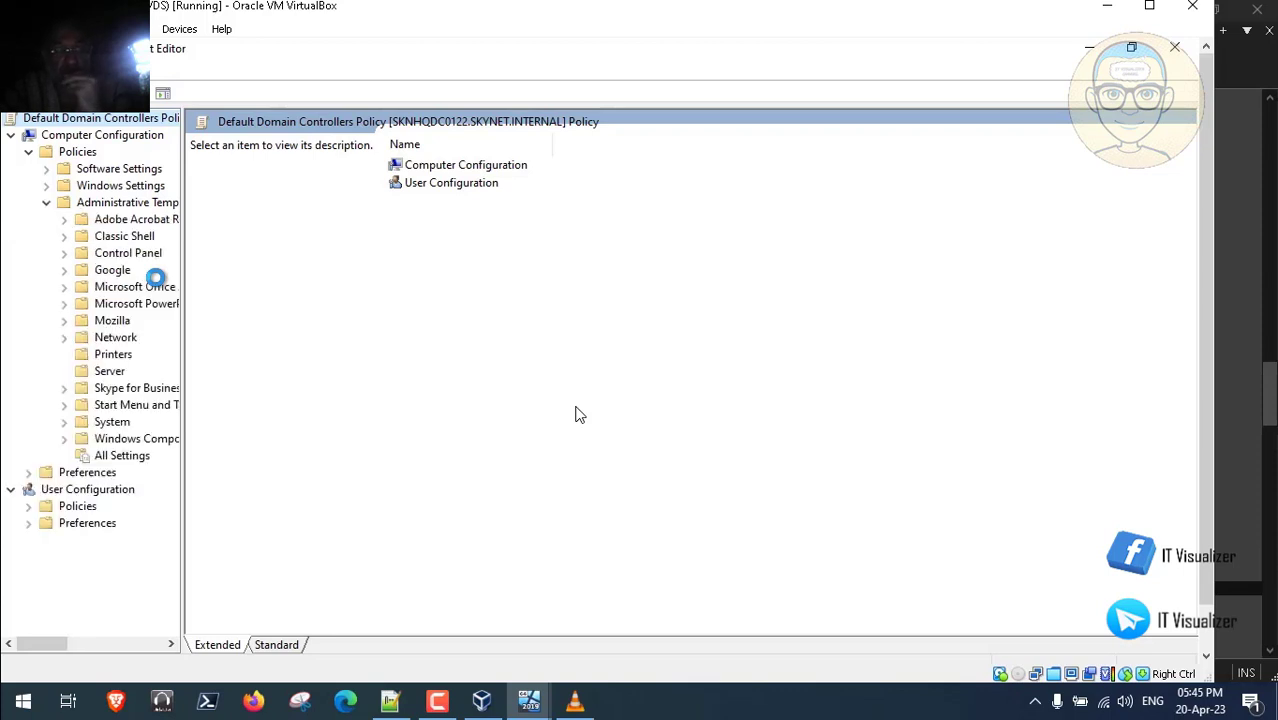
- Show the Default Domain Controllers Policy's Windows Update settings, scroll through them, and close the editor
left_click(66, 440)
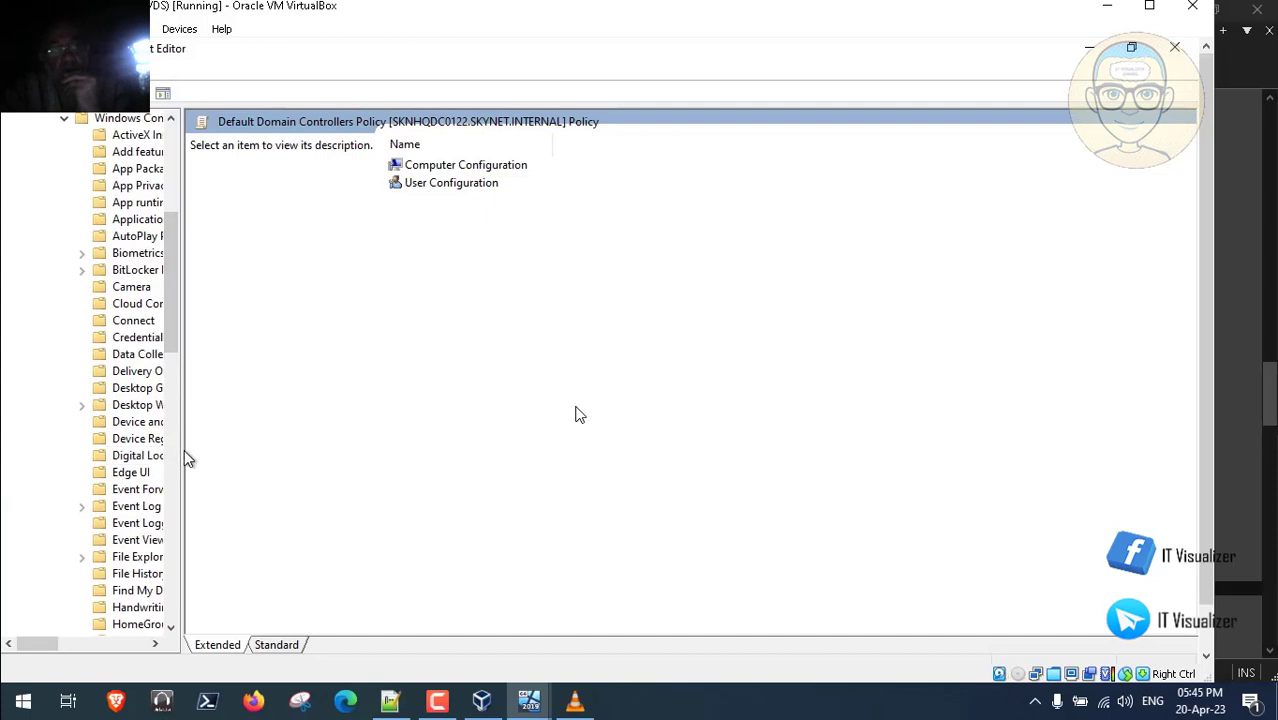
left_click_drag(183, 450, 332, 448)
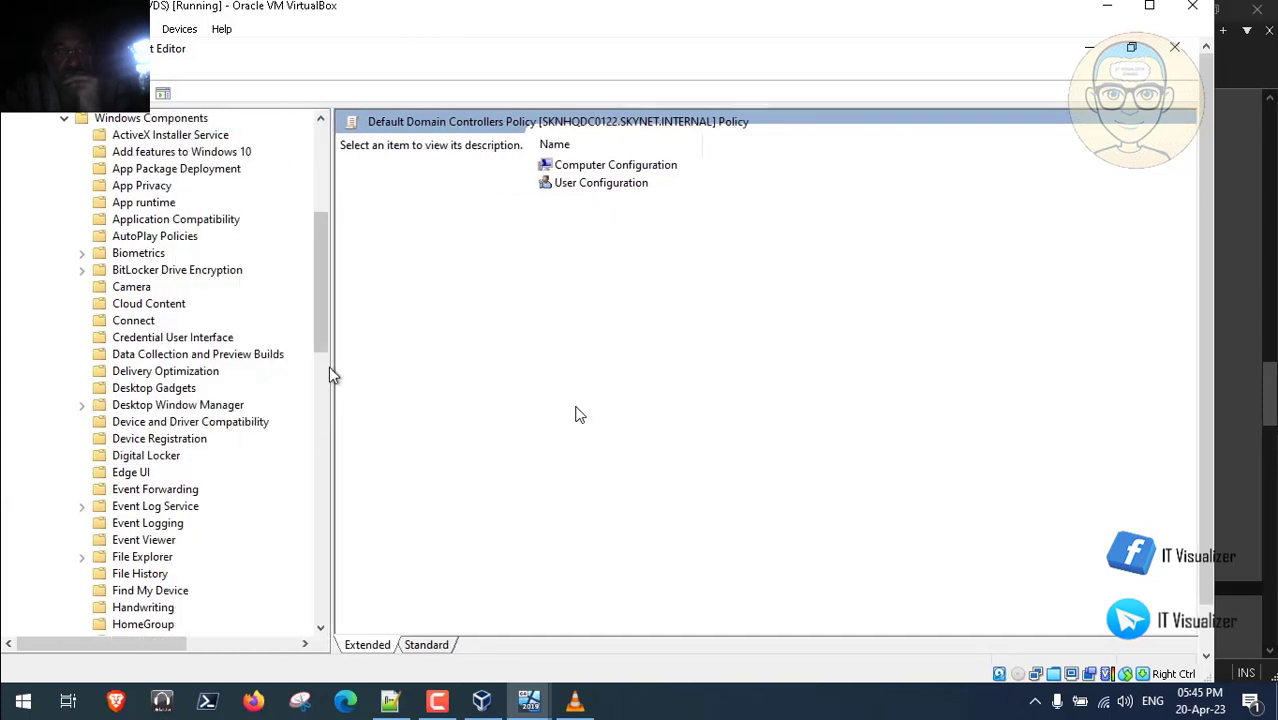
left_click_drag(320, 355, 315, 584)
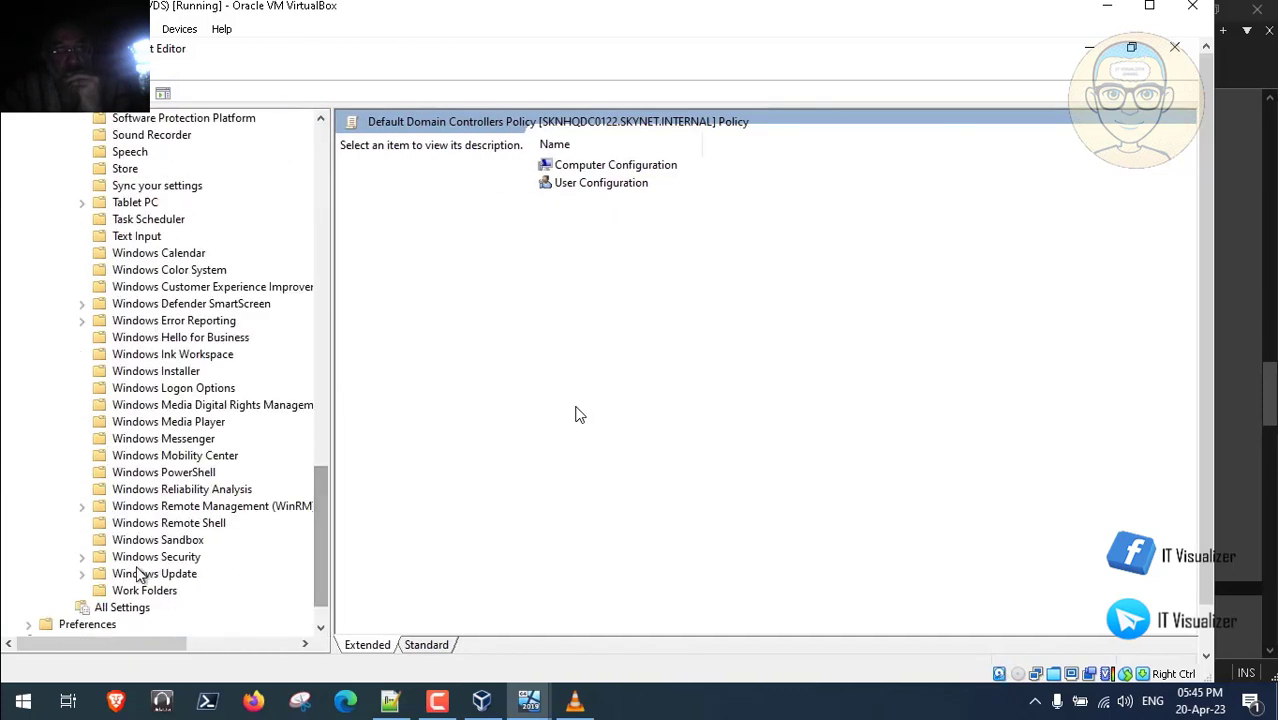
left_click(84, 575)
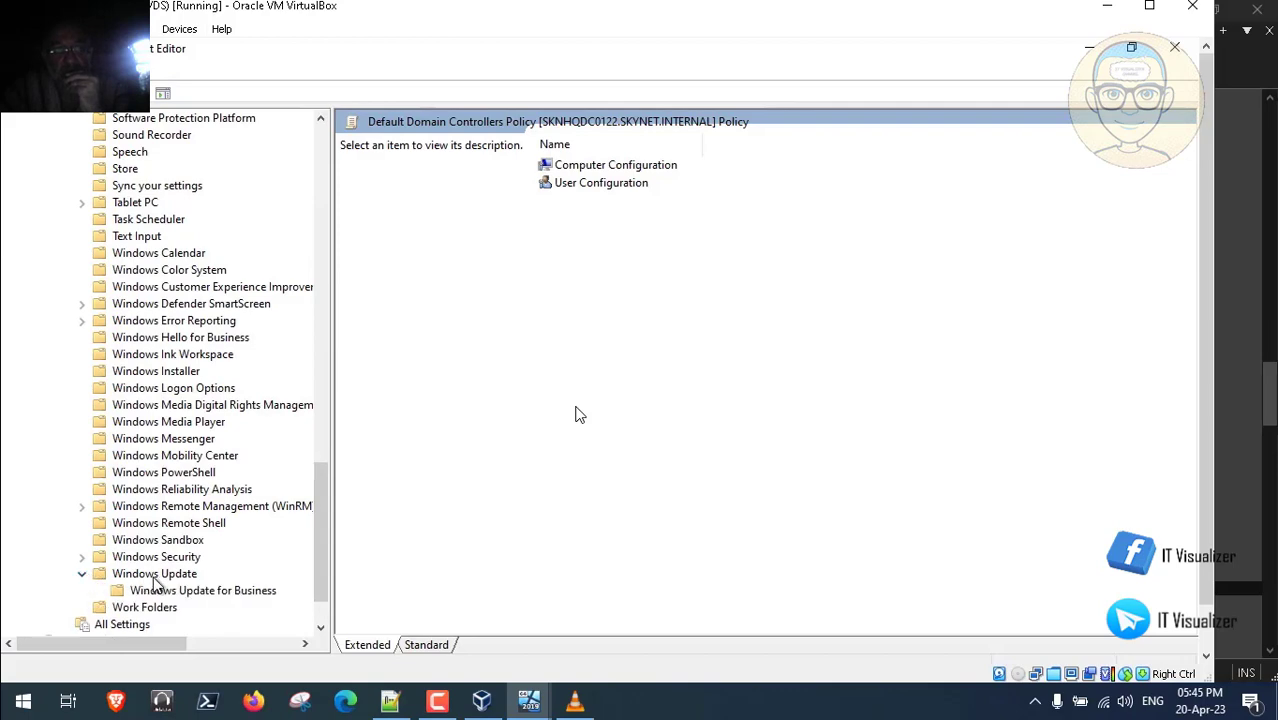
left_click(160, 575)
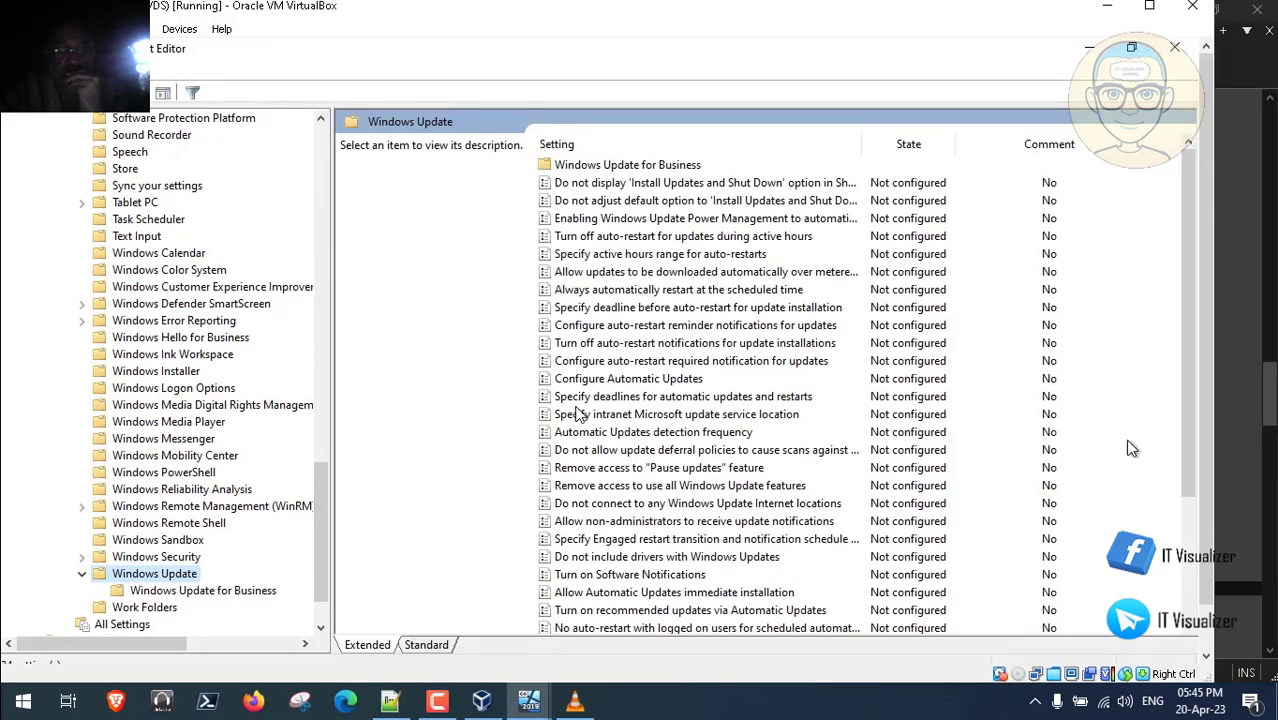
left_click_drag(1189, 445, 1174, 220)
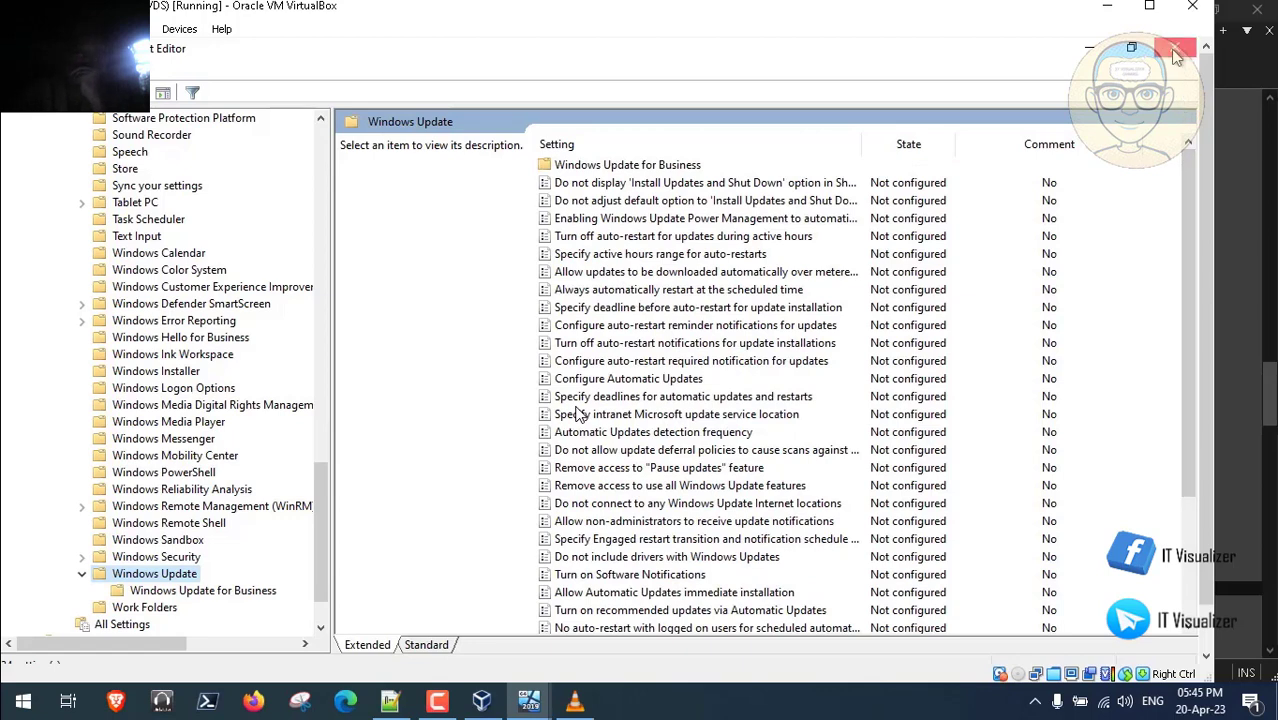
left_click(1174, 48)
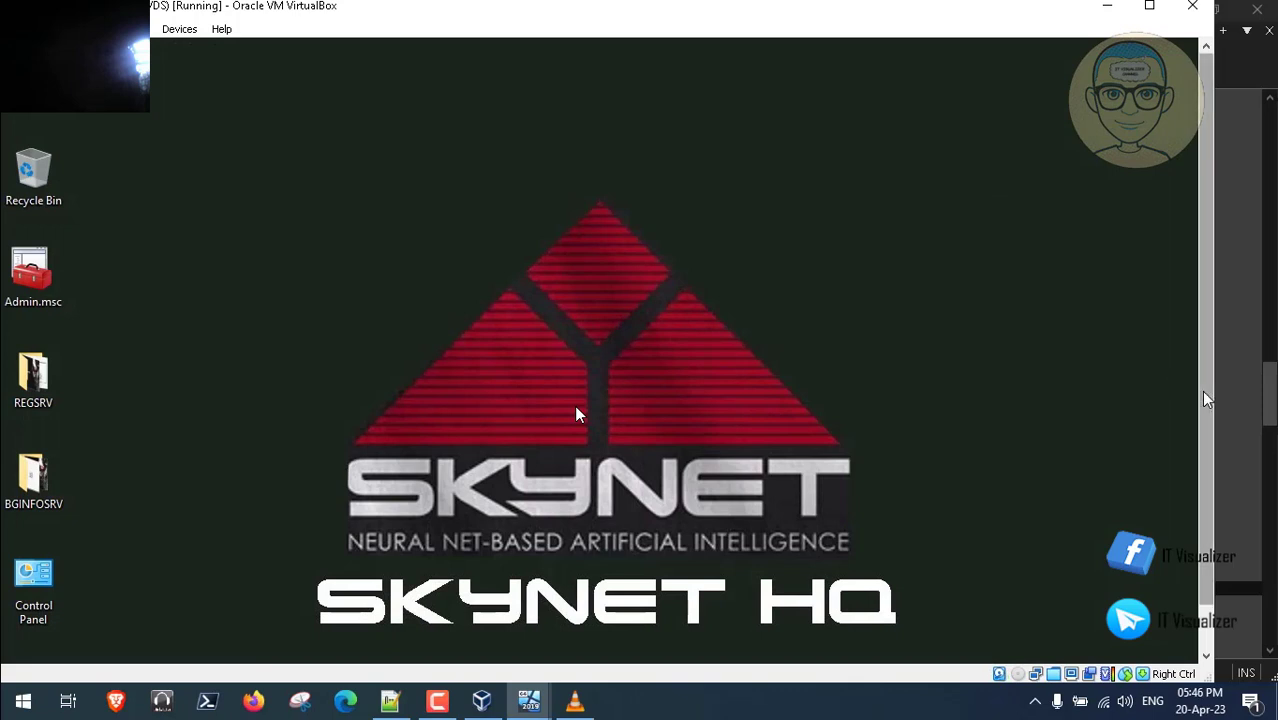
left_click_drag(1204, 395, 1203, 529)
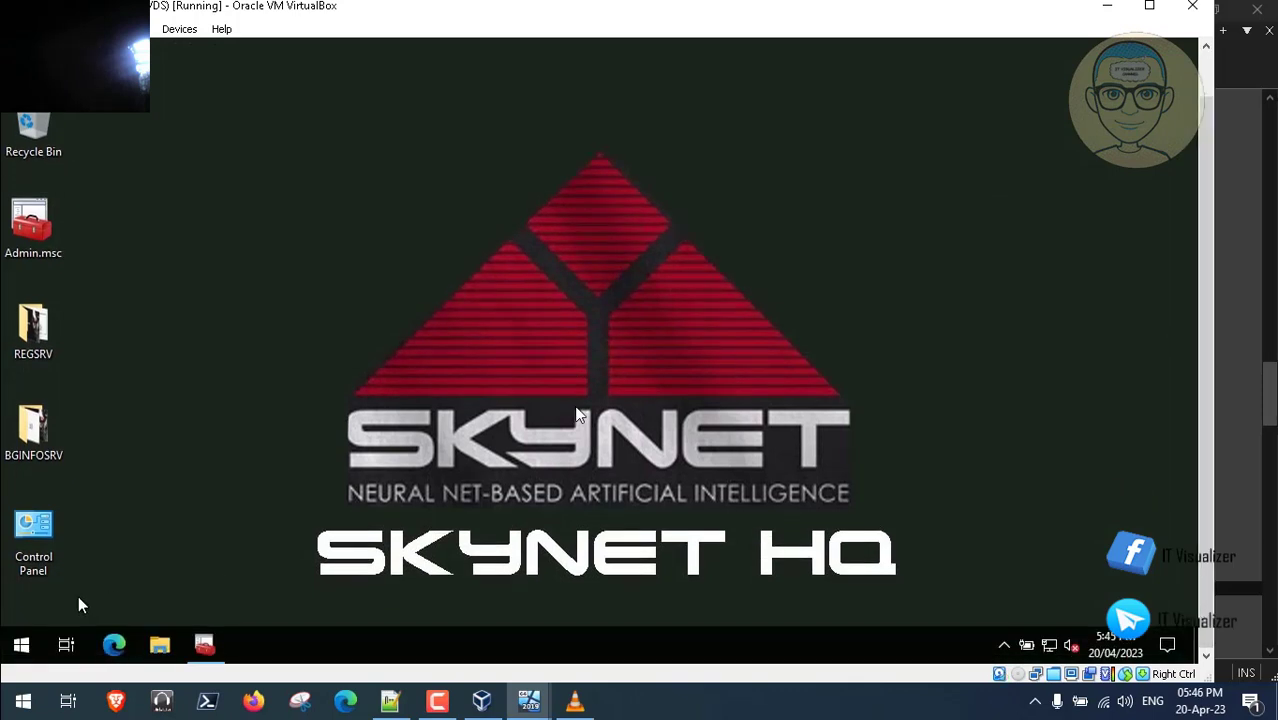
right_click(17, 645)
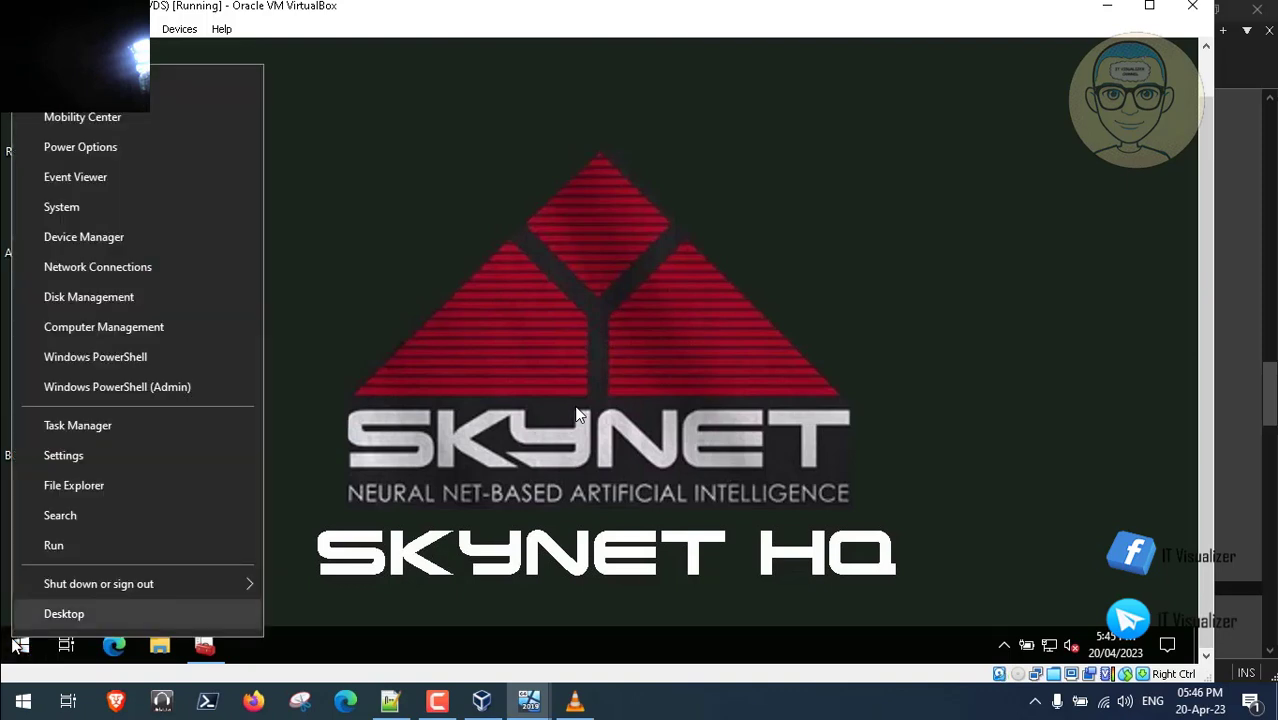
left_click(86, 545)
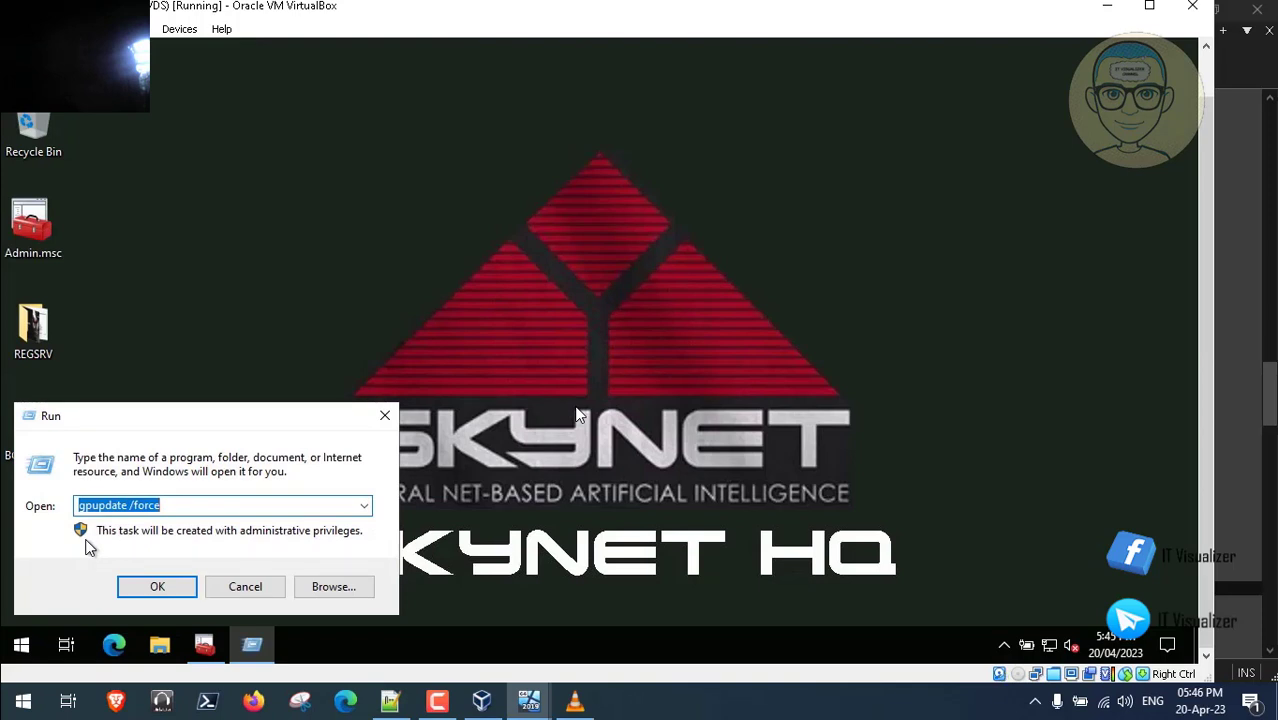
key("BackSpace")
type("gp")
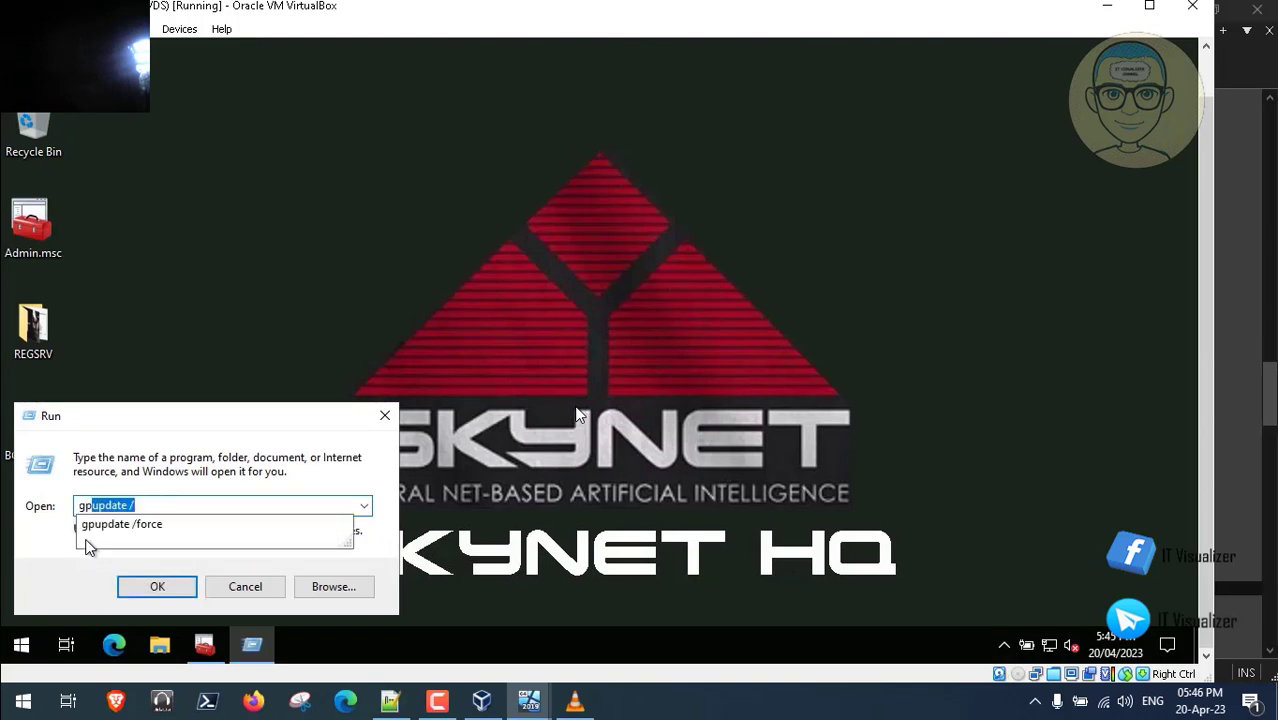
type("edit.msc")
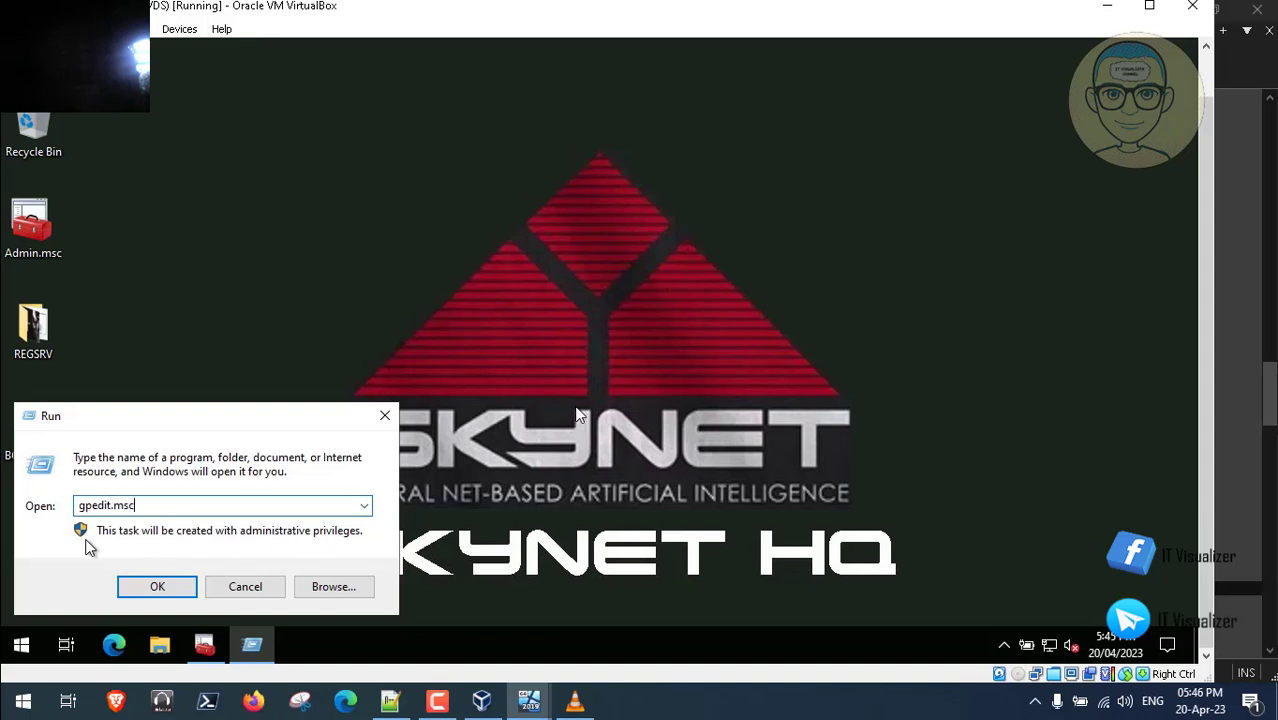
key("Return")
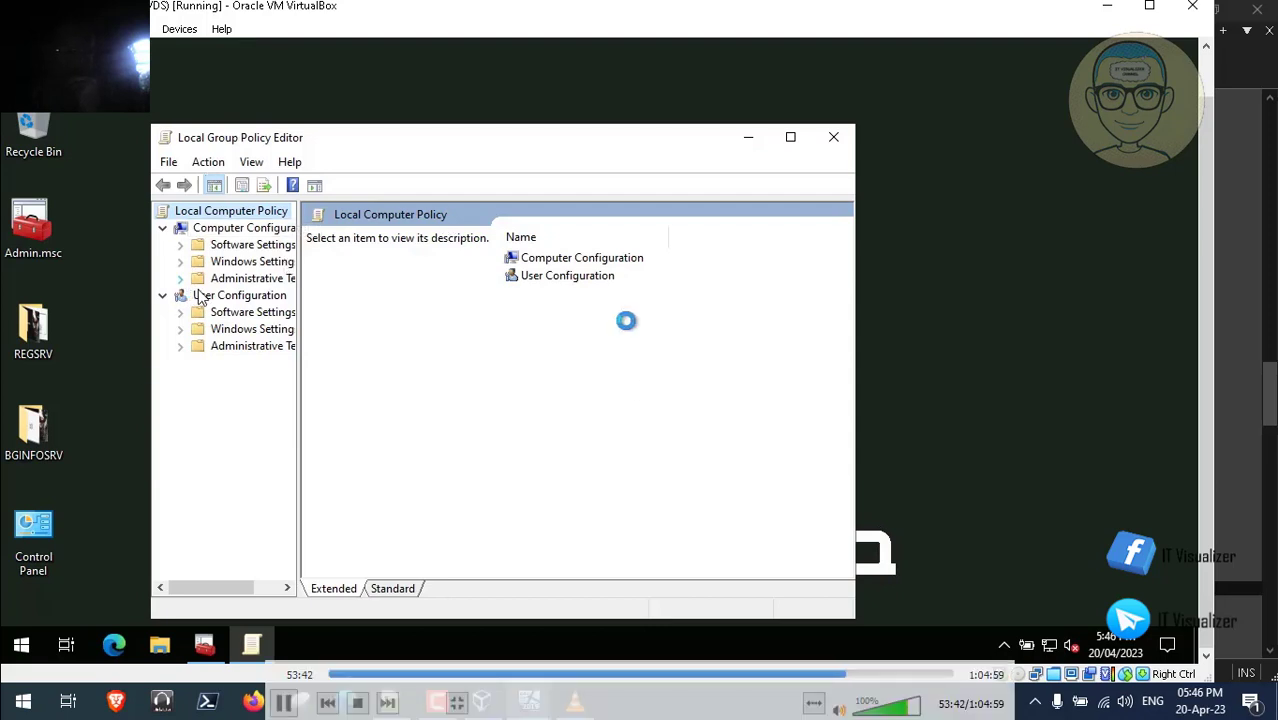
left_click(789, 137)
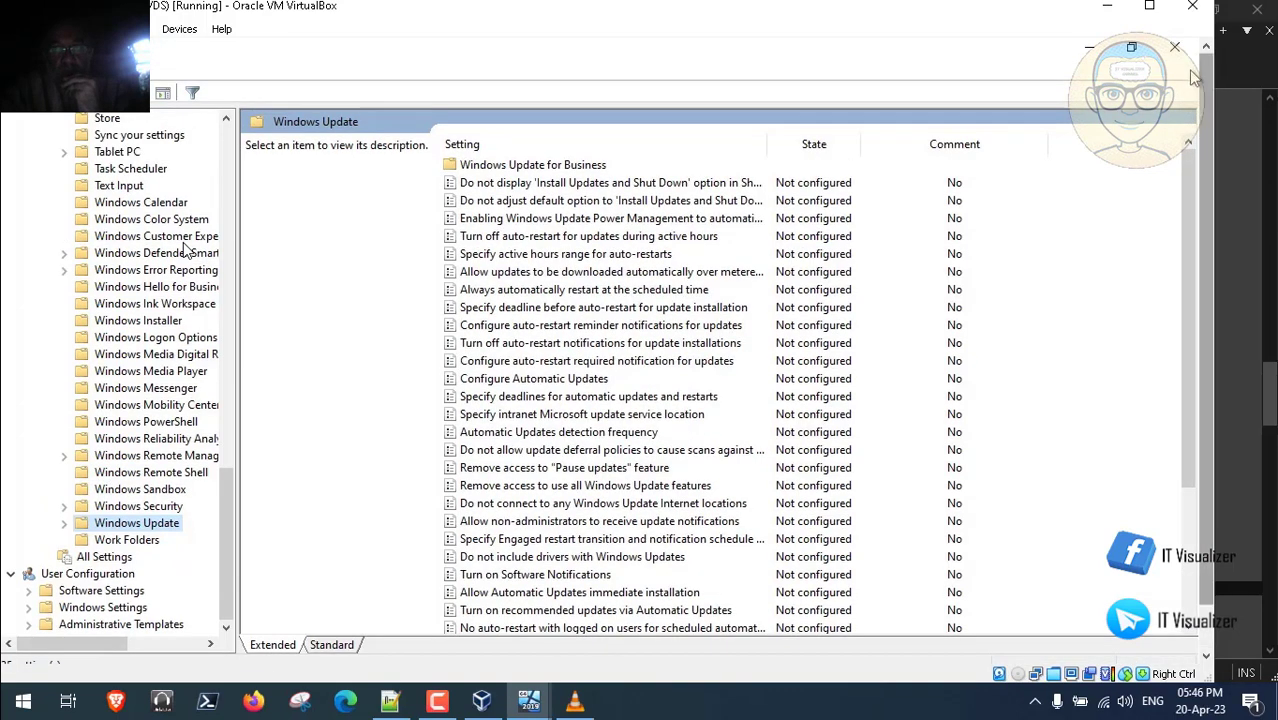
left_click(1175, 47)
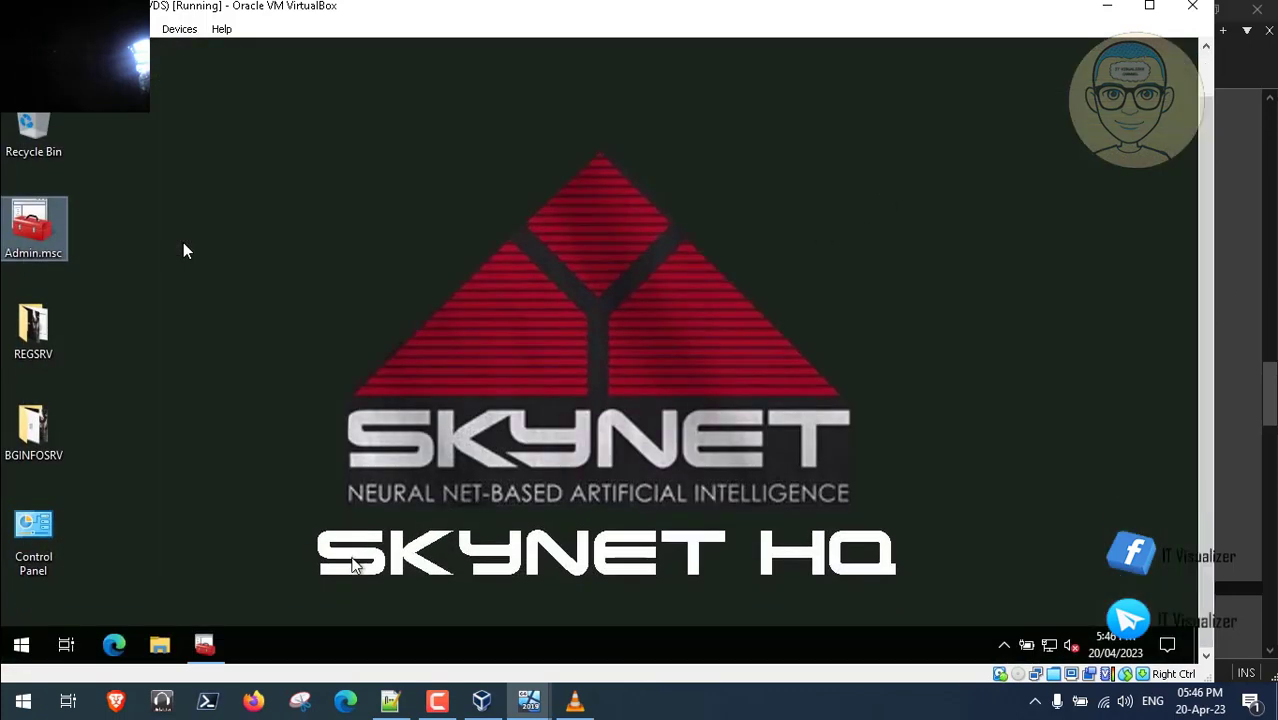
- Open the Default Domain Policy from Group Policy Management in a maximized policy editor
left_click(204, 646)
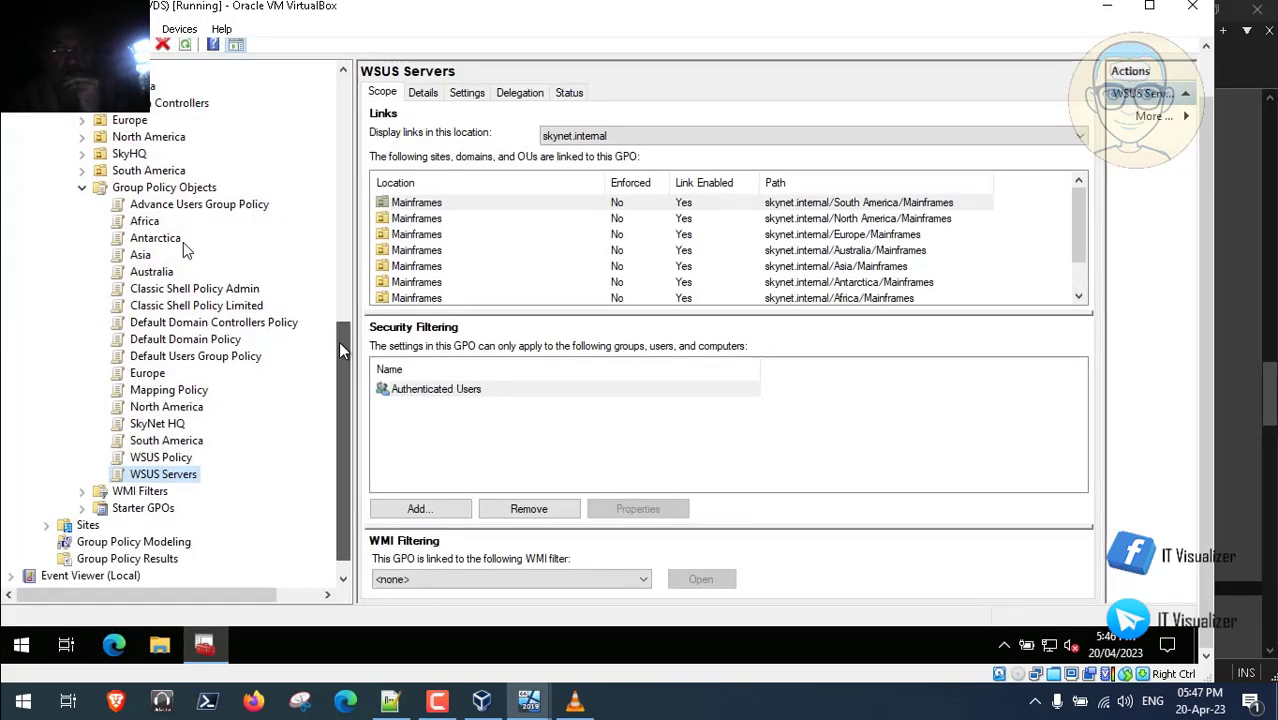
left_click_drag(338, 344, 340, 325)
right_click(222, 460)
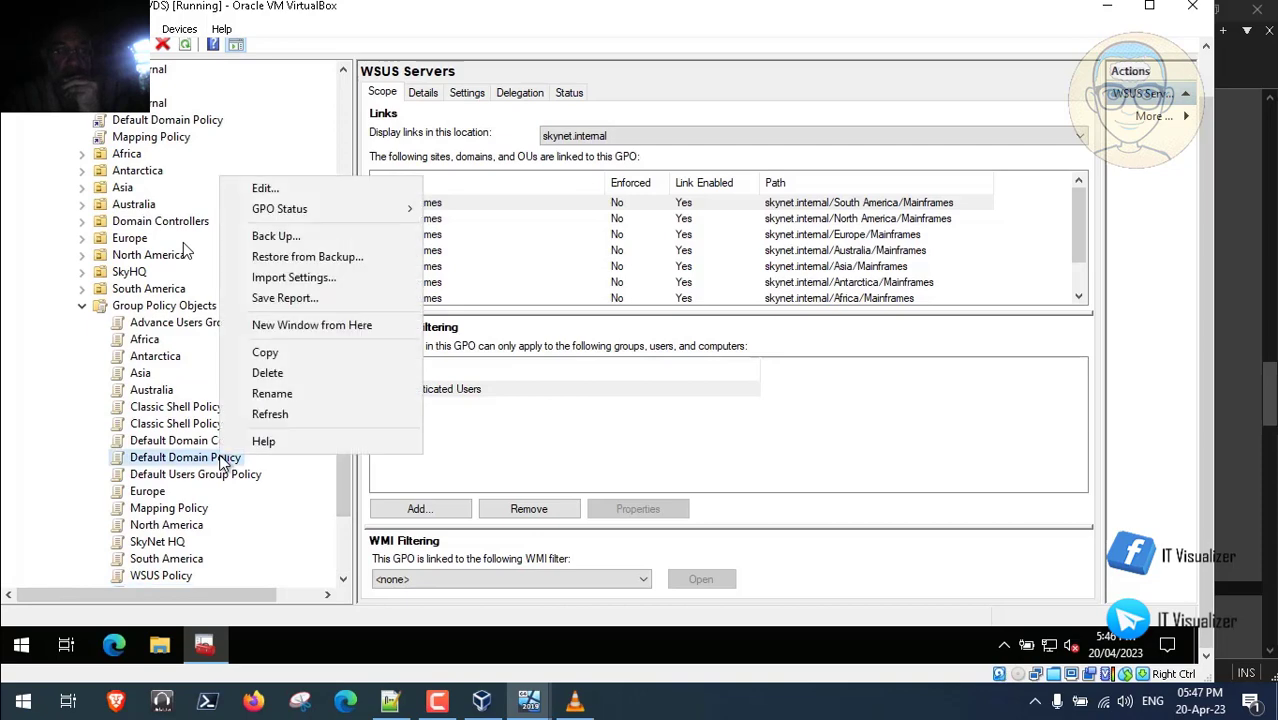
left_click(294, 191)
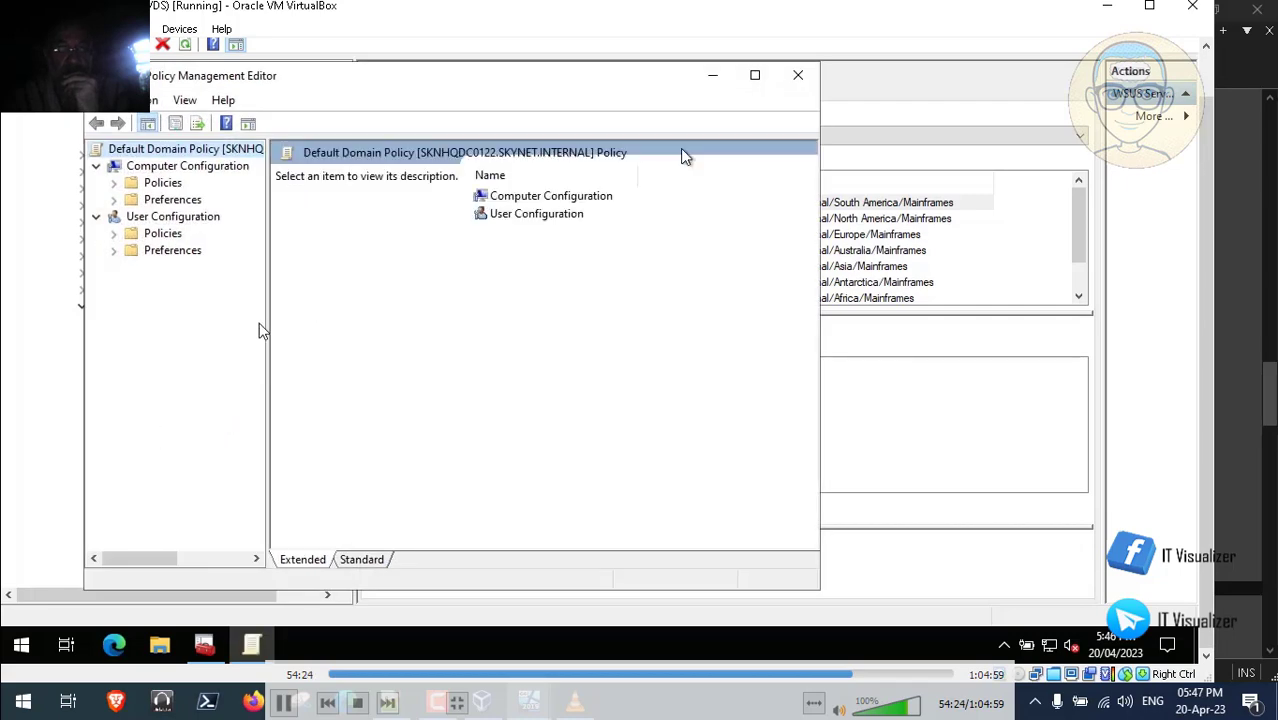
left_click(755, 77)
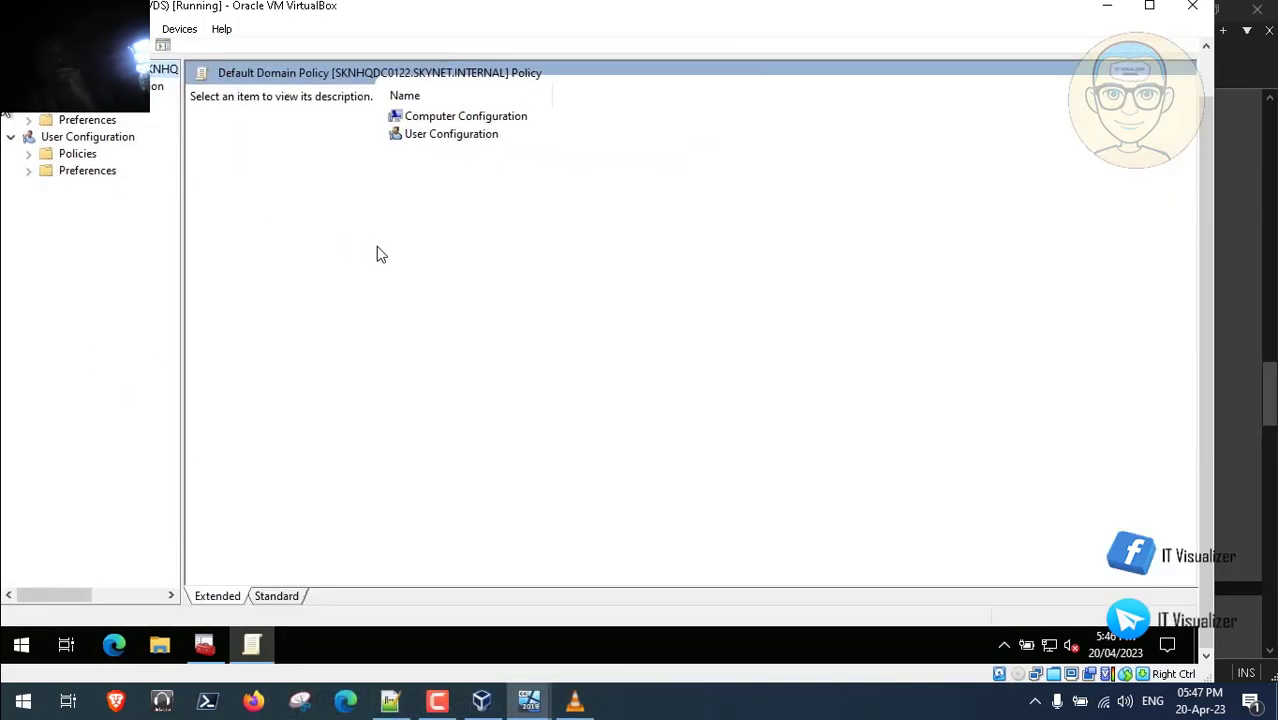
left_click(30, 105)
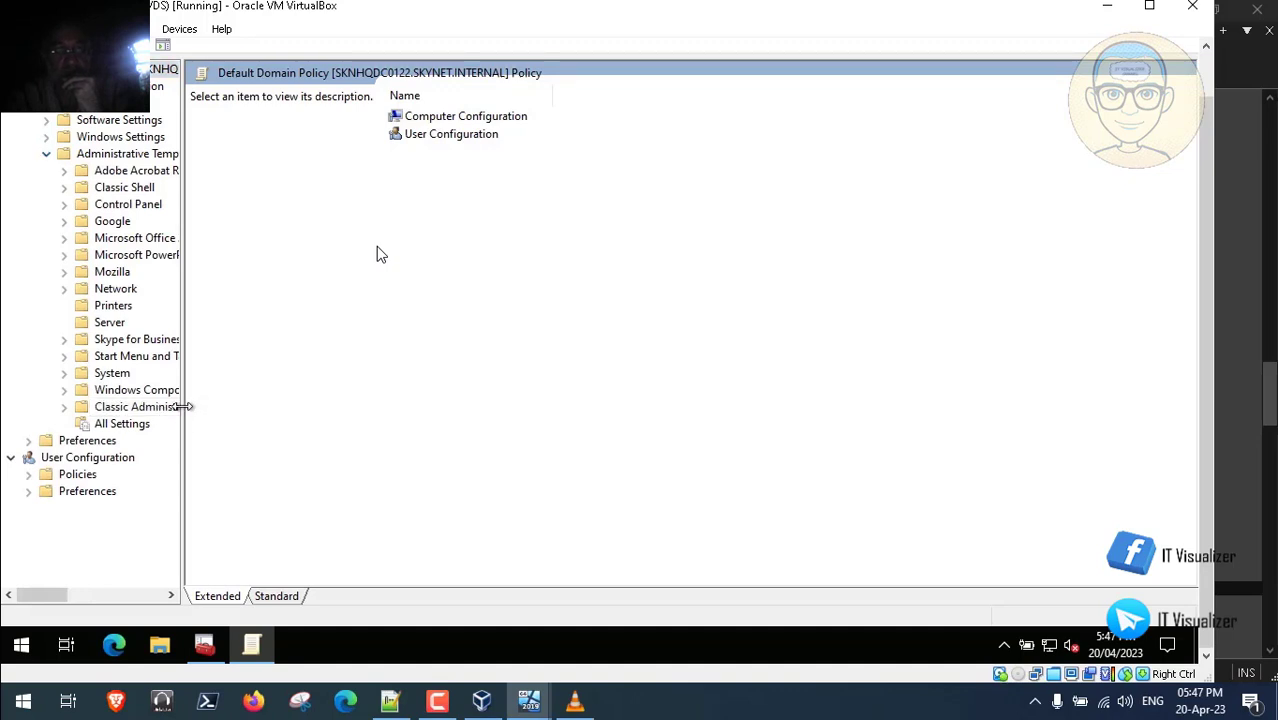
left_click_drag(184, 414, 296, 404)
left_click(65, 391)
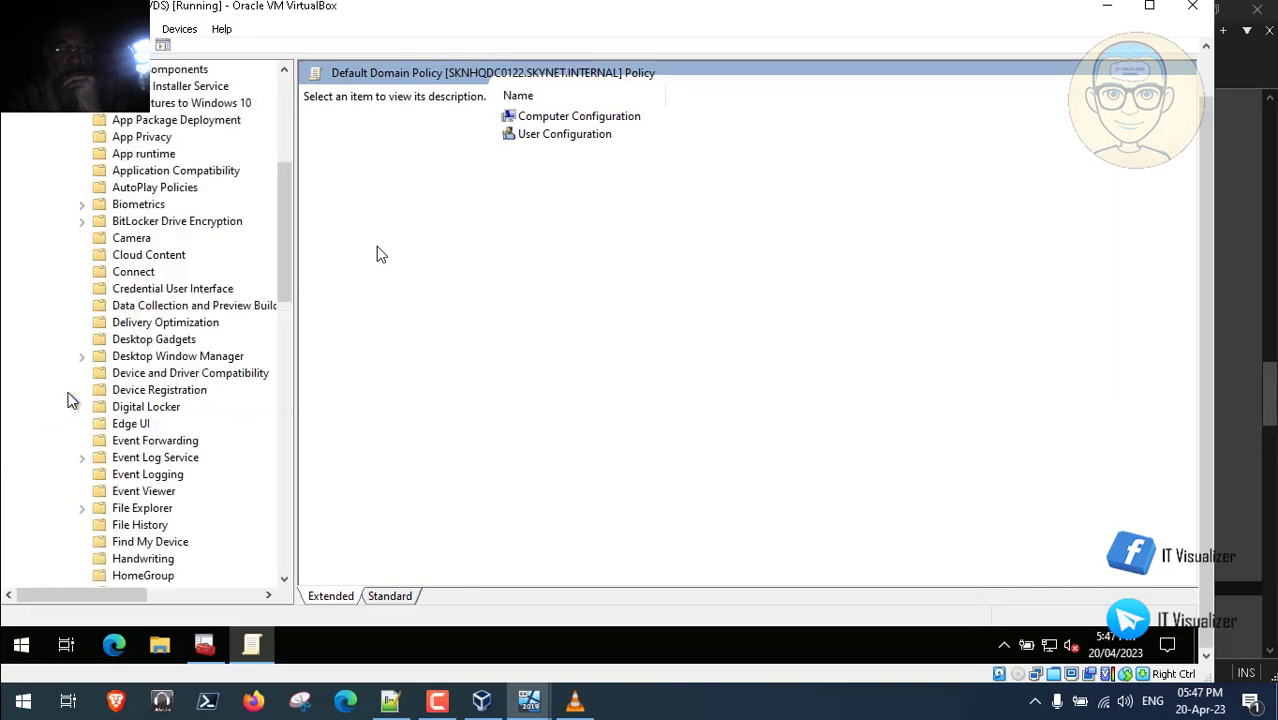
left_click_drag(286, 290, 297, 557)
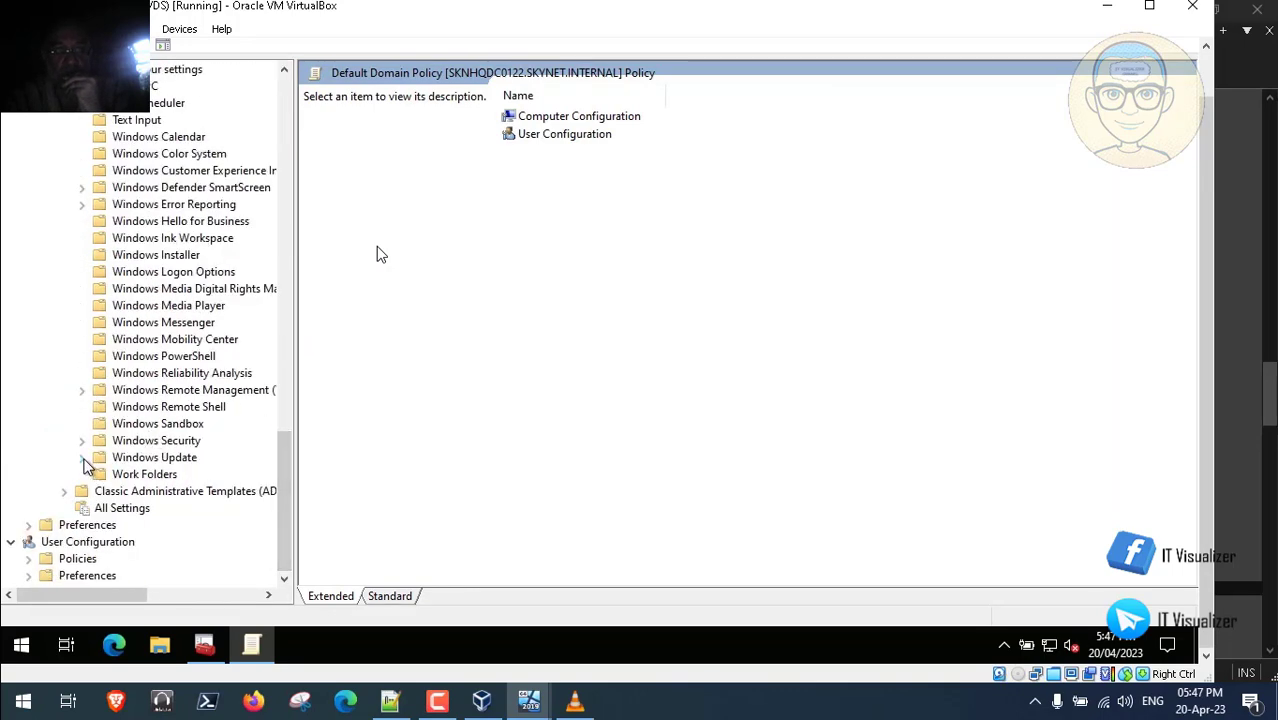
left_click(128, 460)
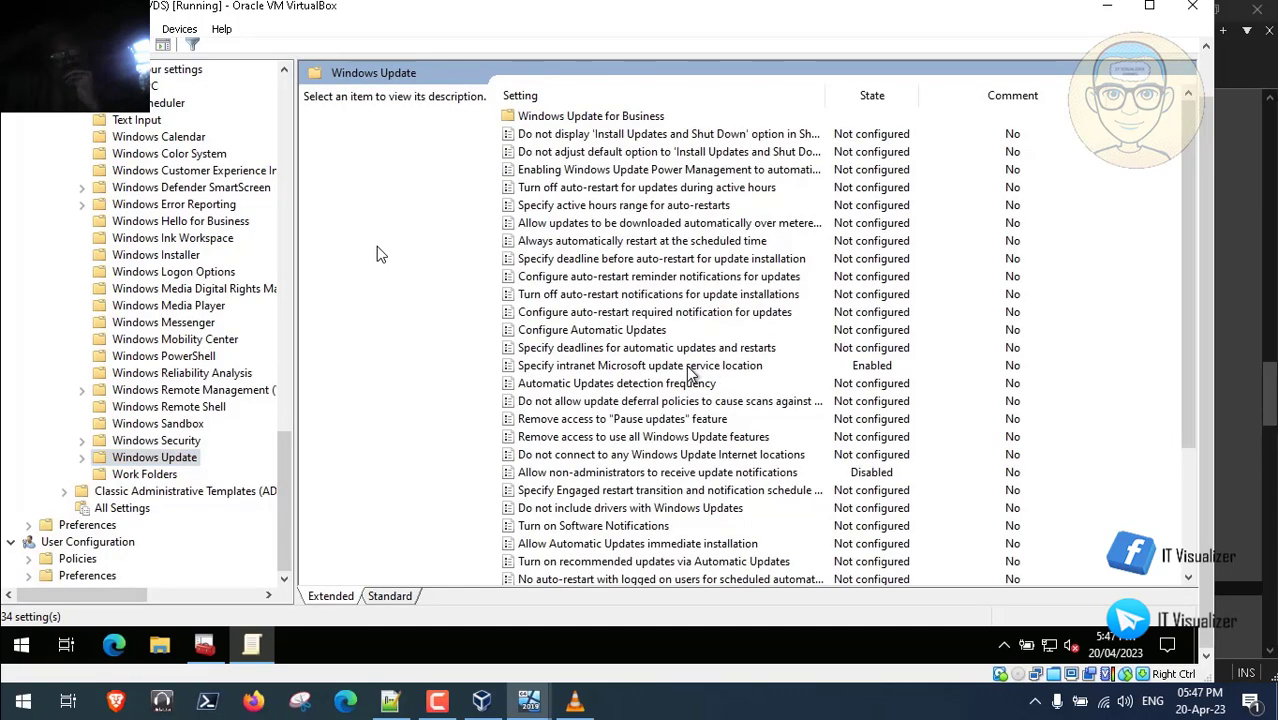
double_click(697, 366)
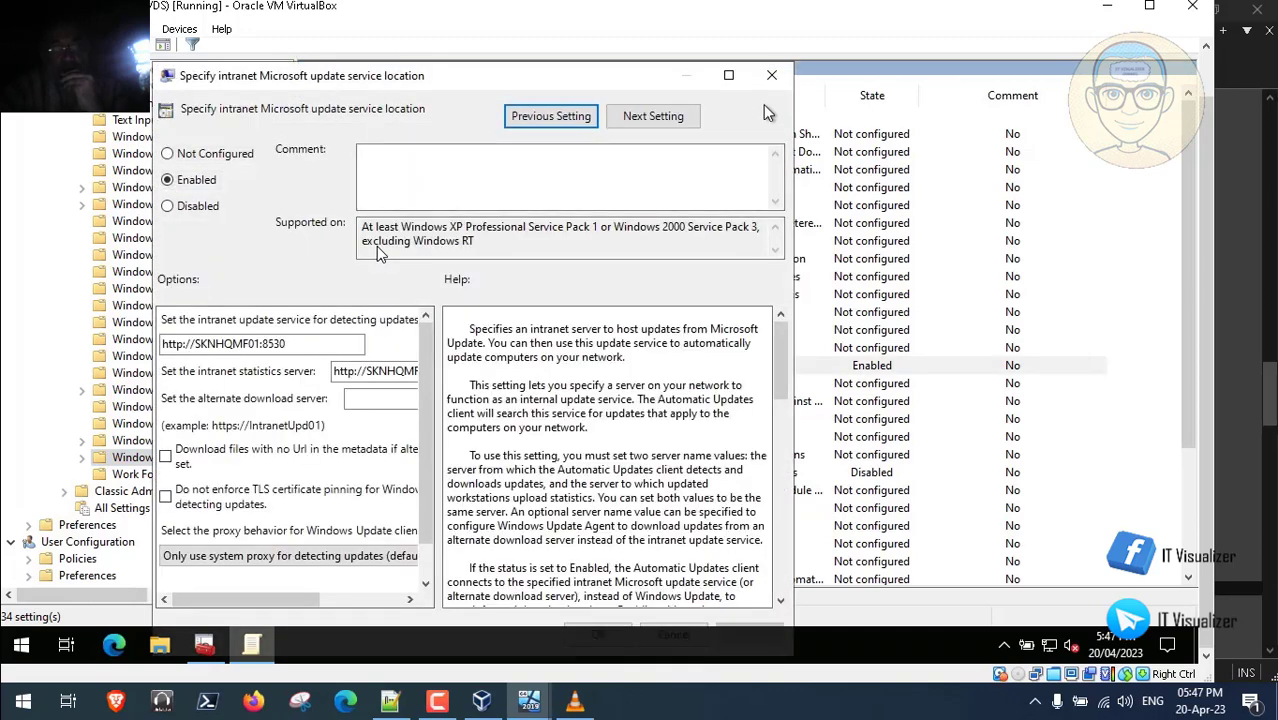
left_click(772, 78)
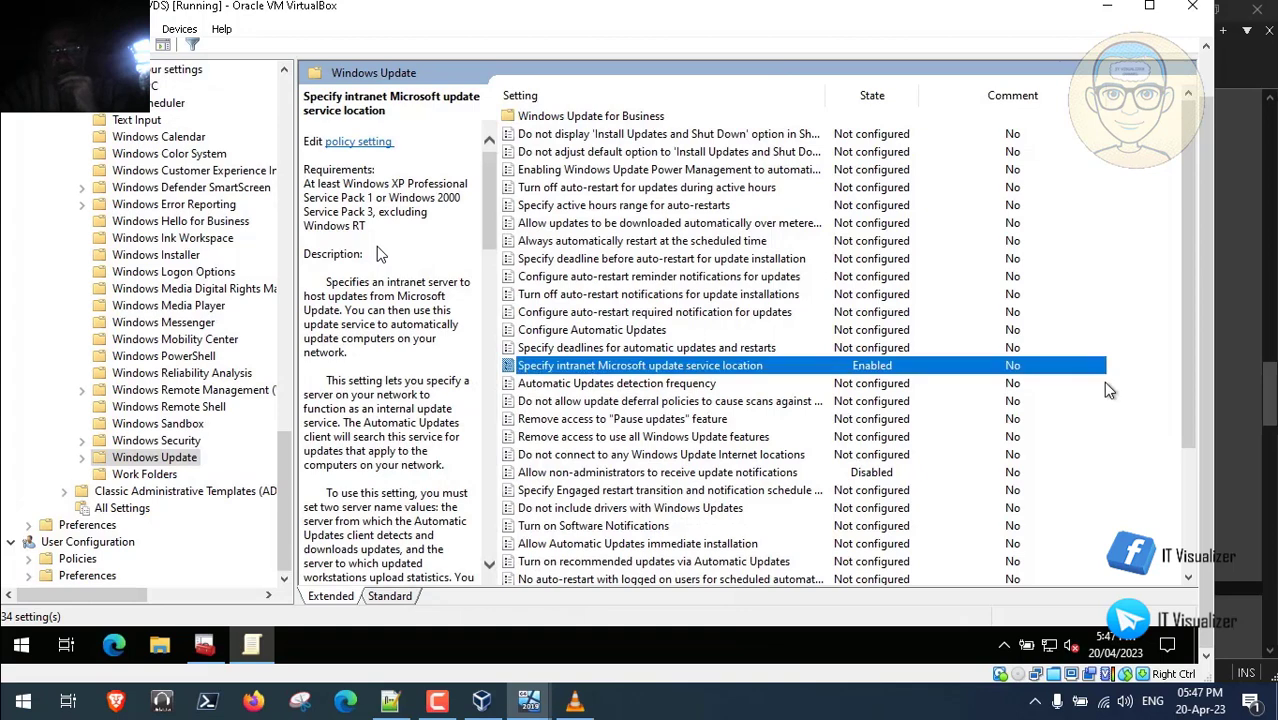
left_click_drag(1185, 399, 1185, 434)
- Close the policy editor and console, saving console settings to Admin.msc, then open This PC
left_click(1204, 79)
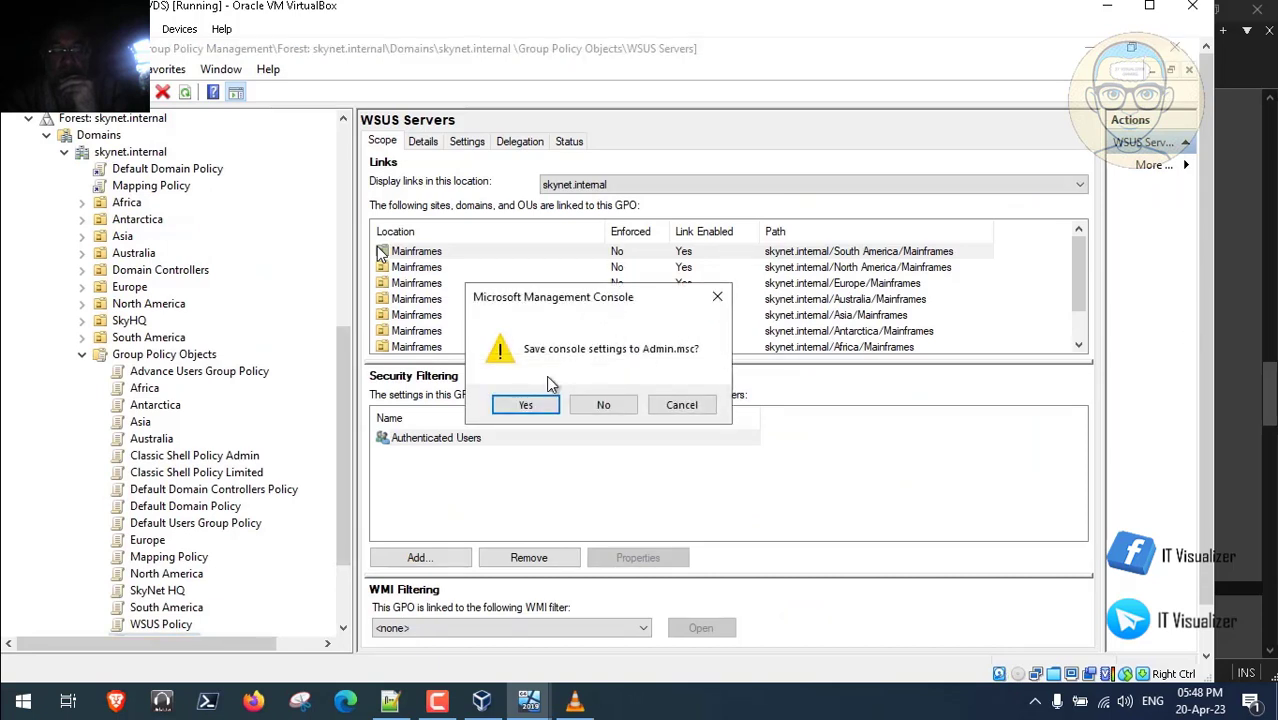
left_click(526, 405)
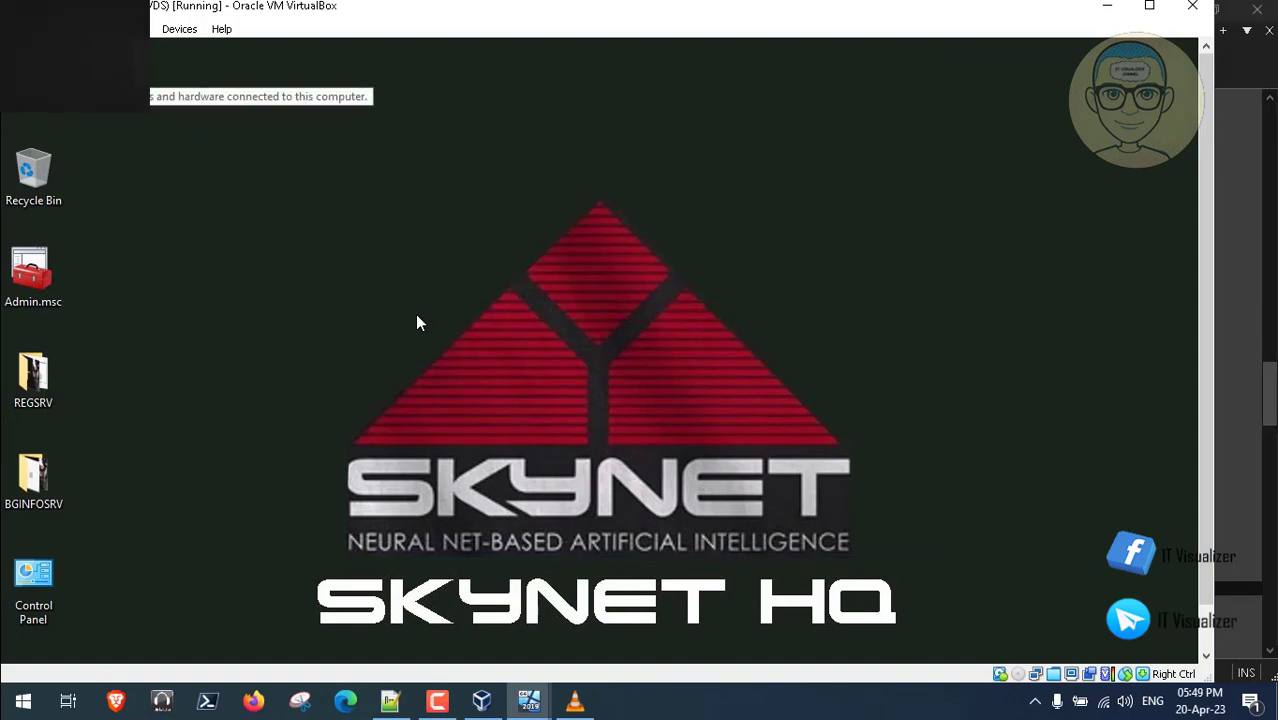
double_click(42, 76)
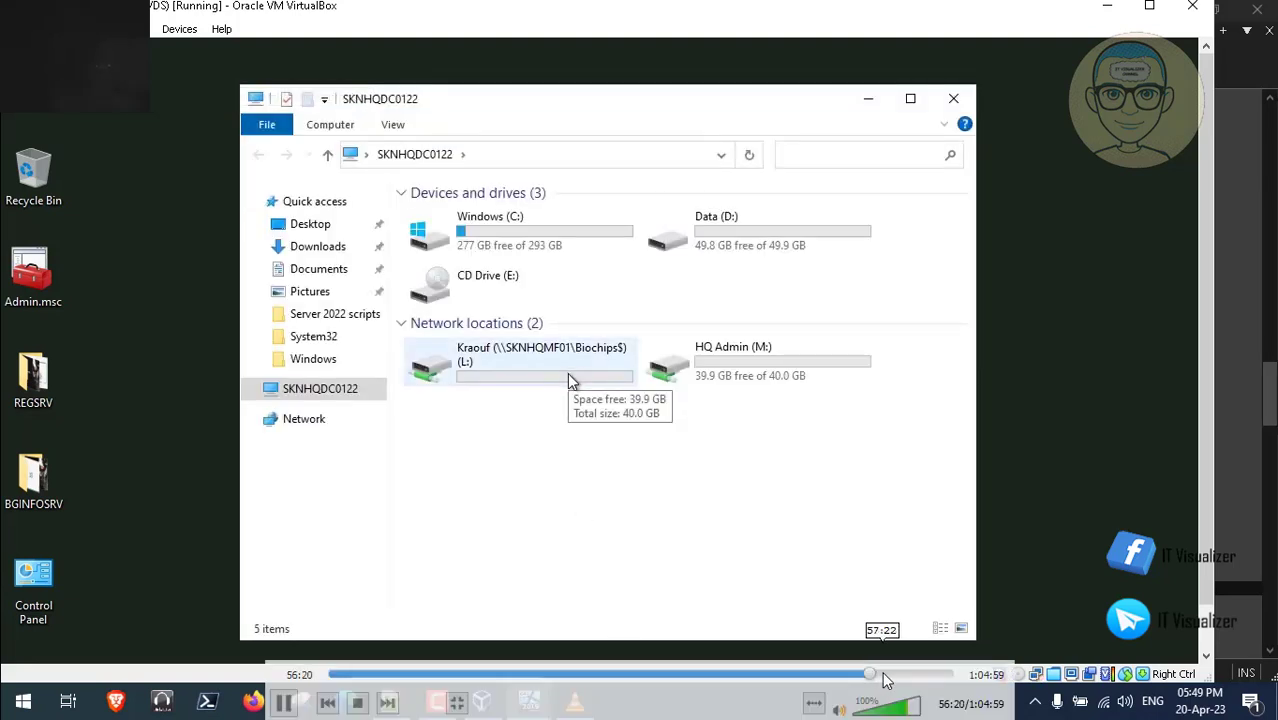
- Skip the recording ahead to the WSUS_Report.ps1 run and pause playback there
left_click(878, 676)
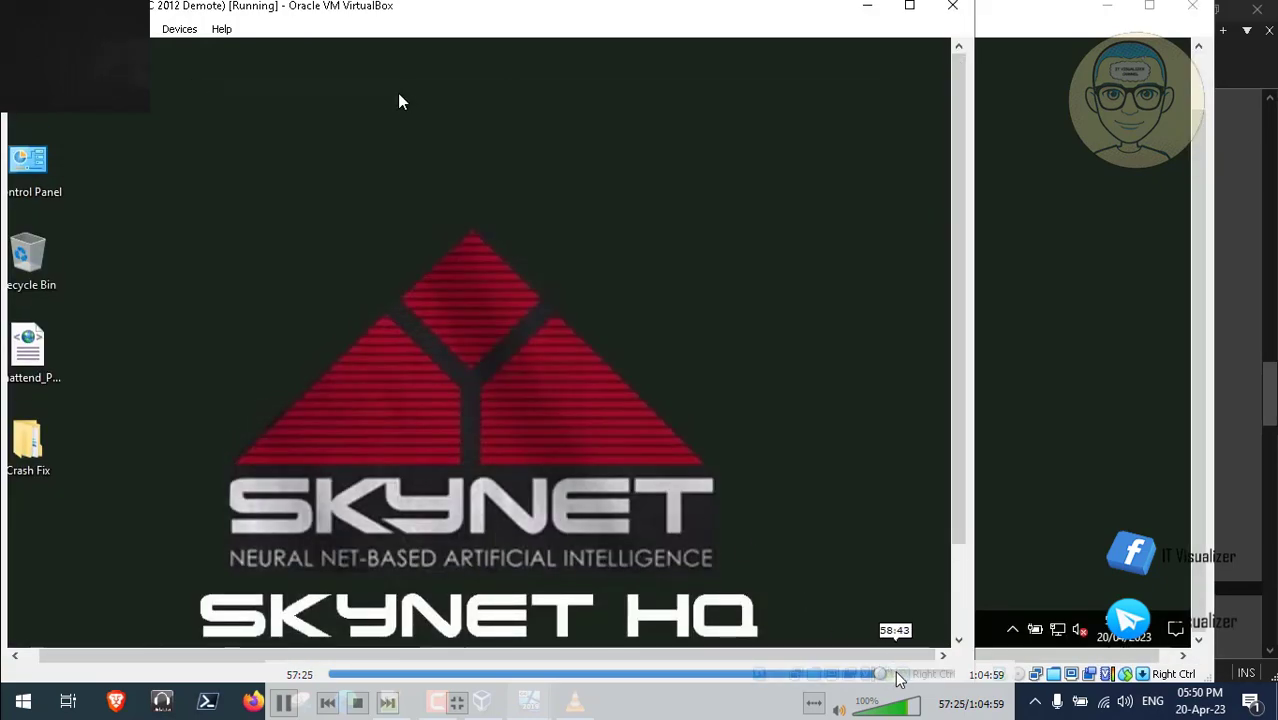
left_click(894, 676)
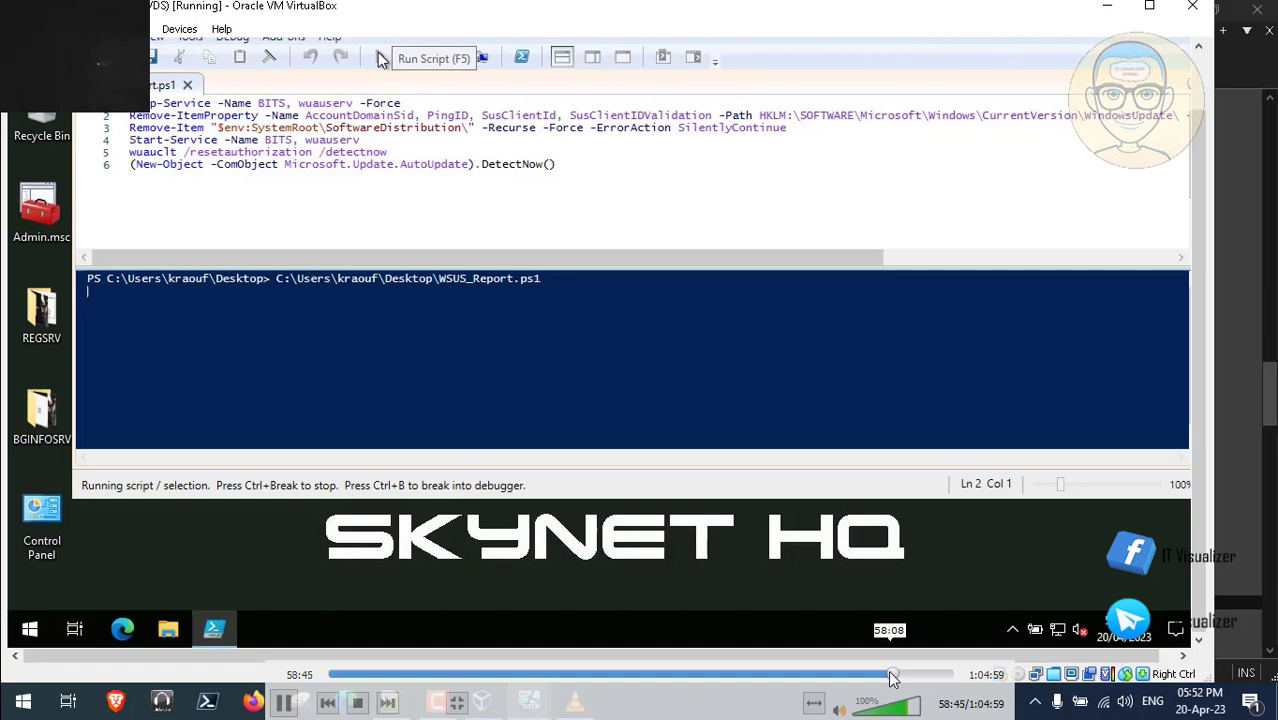
left_click(284, 703)
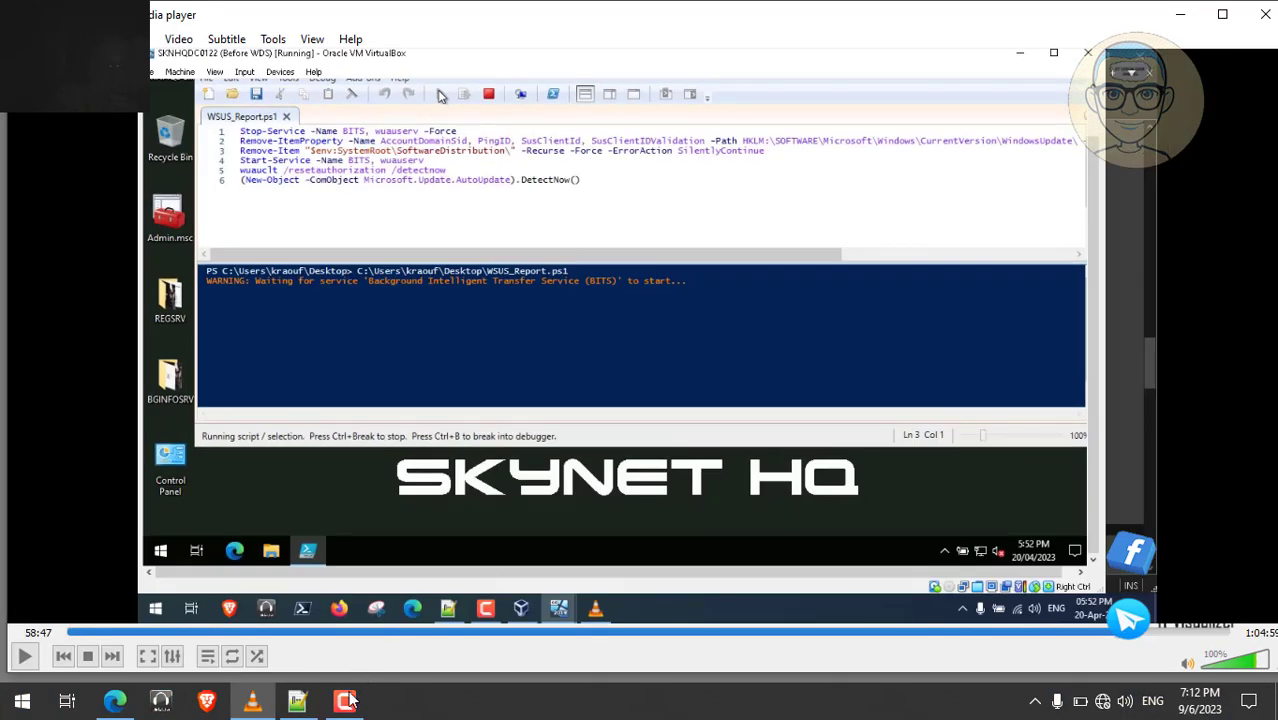
left_click(345, 701)
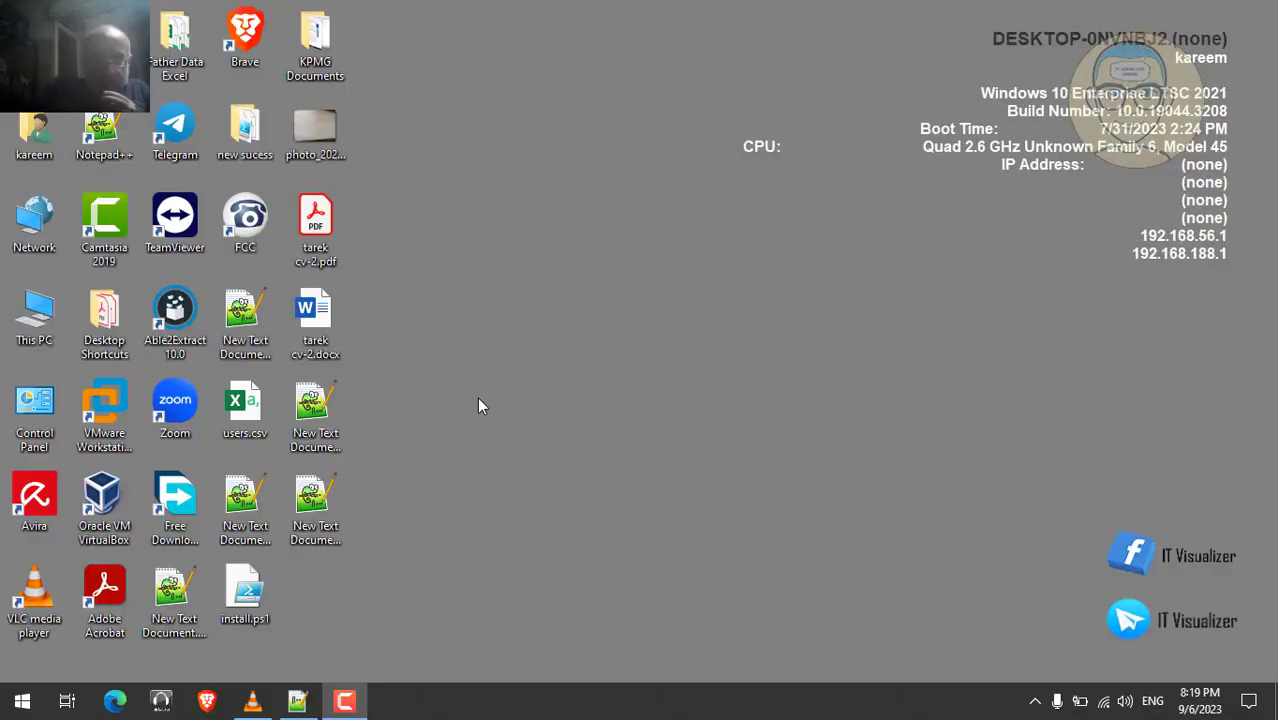
- Exit fullscreen and minimize the VLC video, then restore Steps.txt in Notepad++
left_click(252, 701)
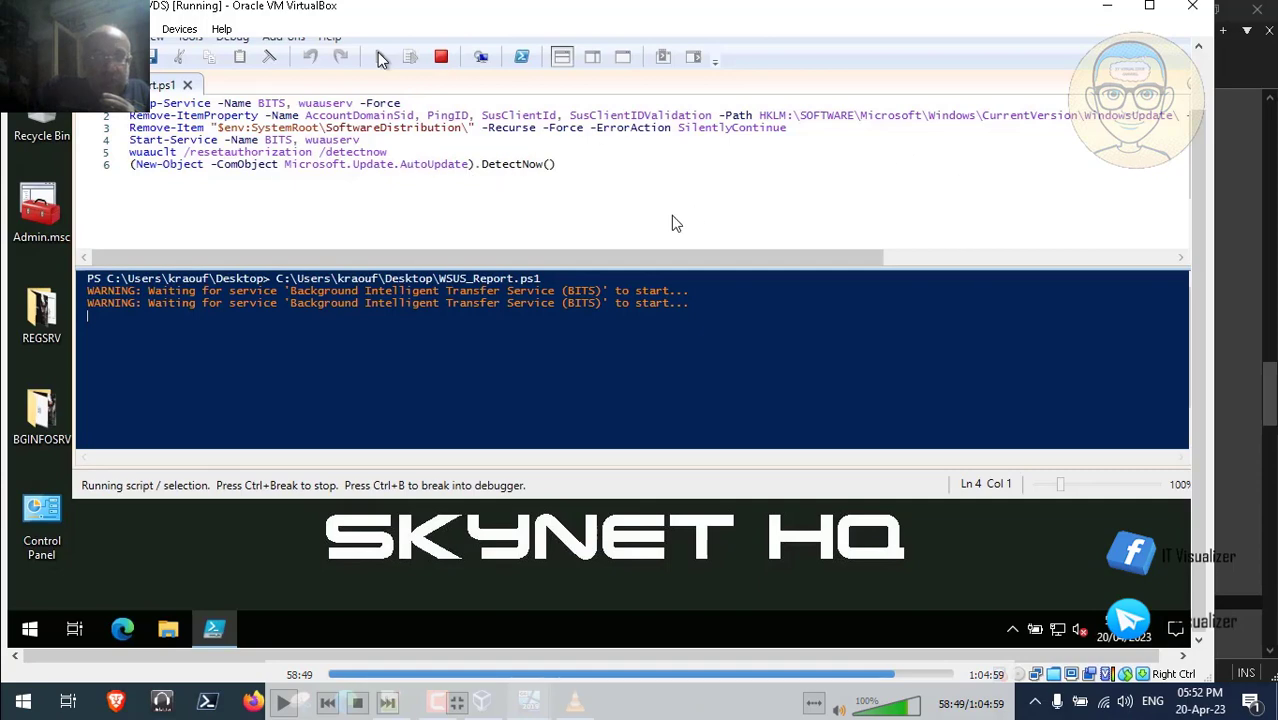
double_click(594, 214)
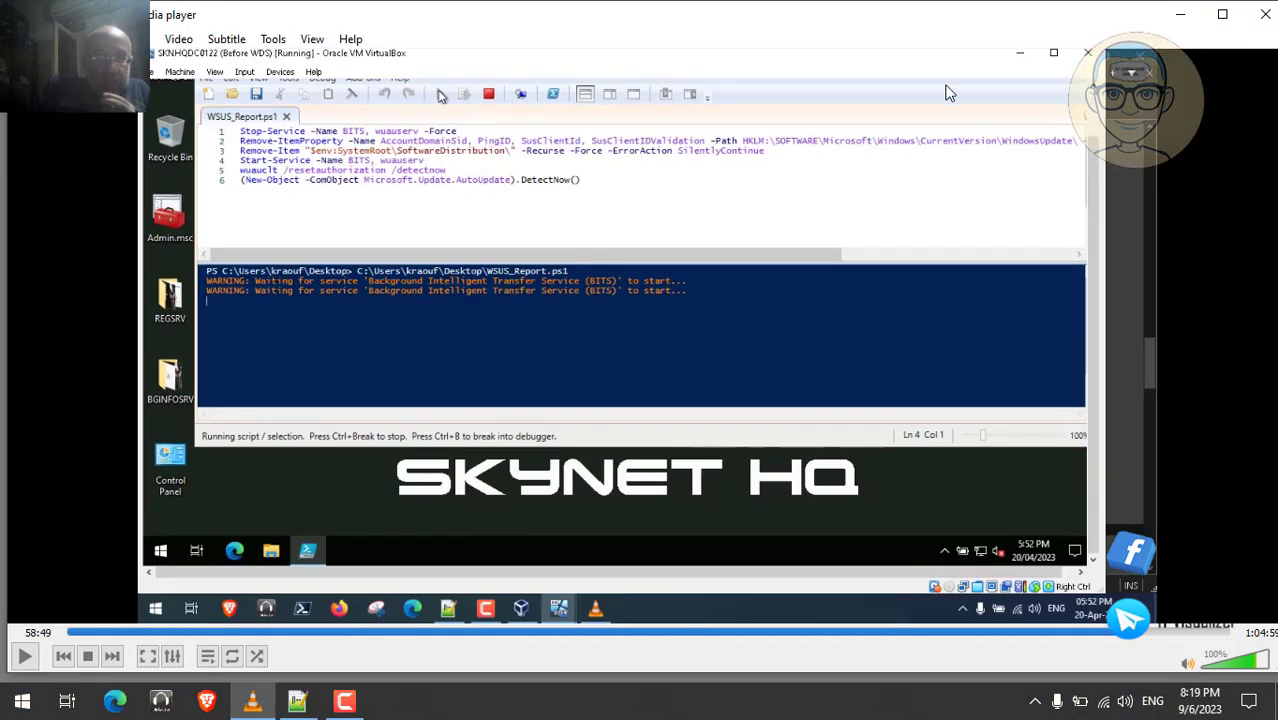
left_click(1180, 15)
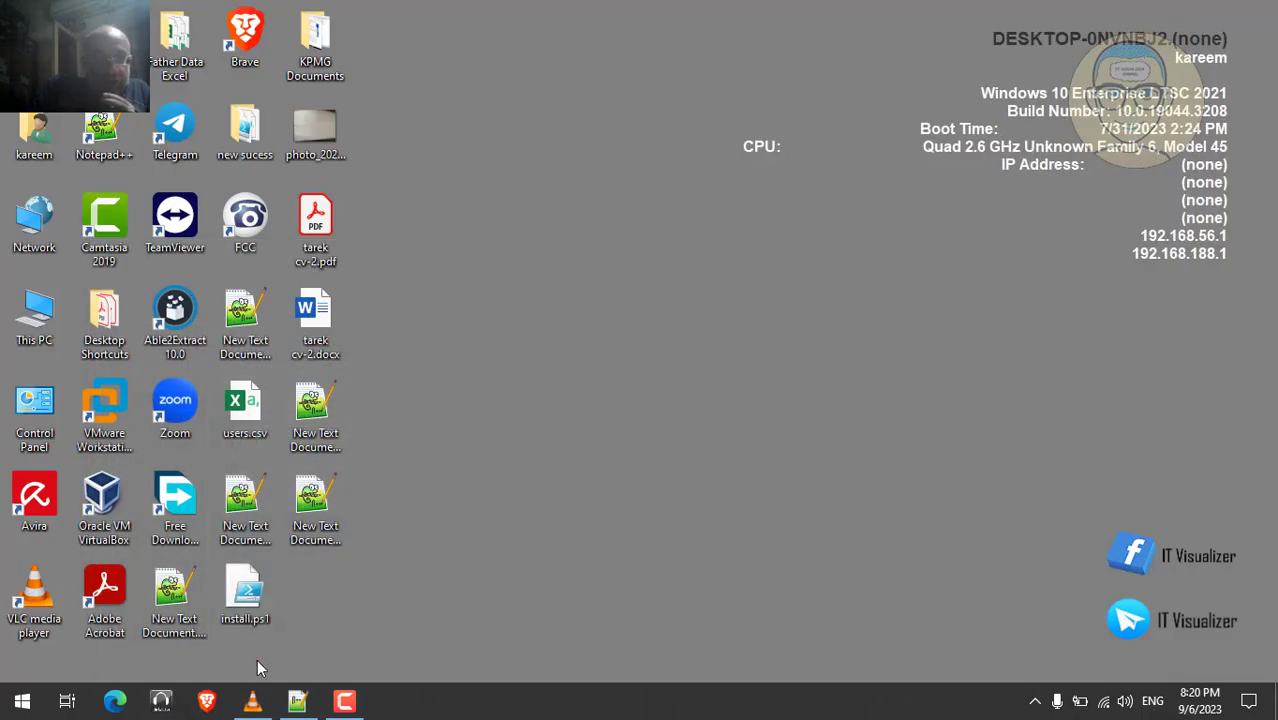
left_click(297, 701)
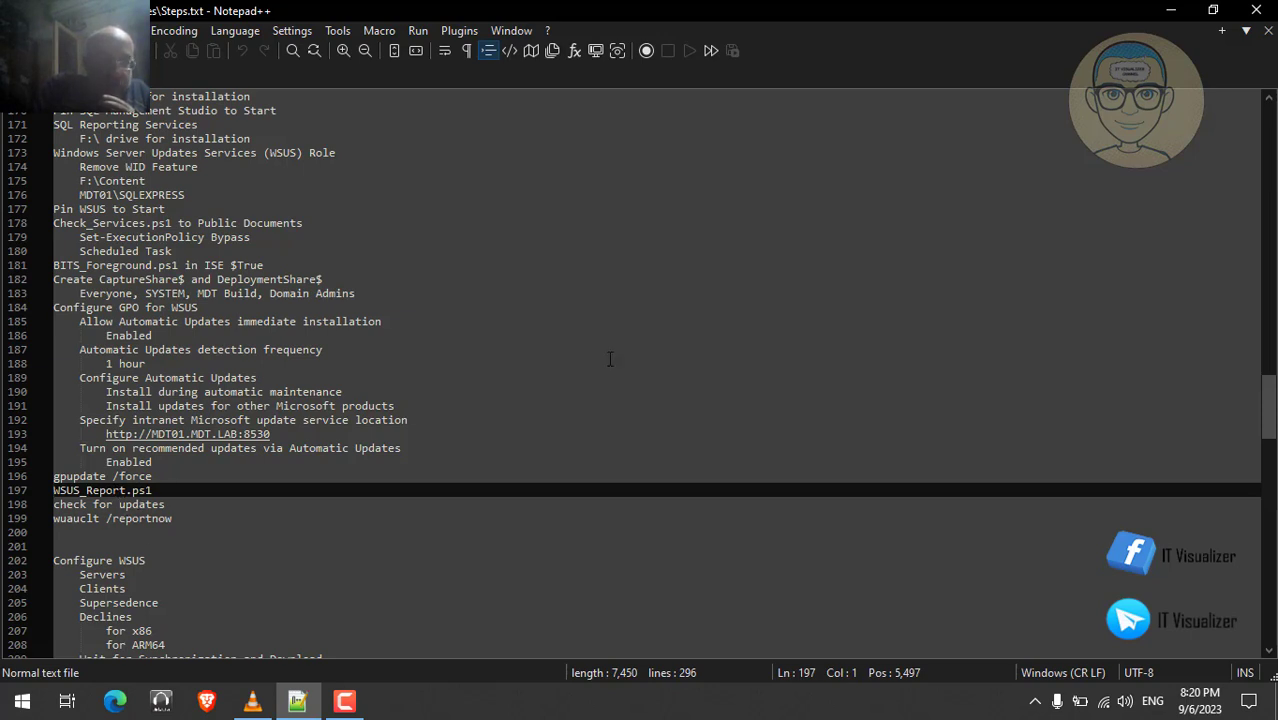
- Replay the WSUS_Report.ps1 run full screen in VLC, pause at 59:16, then minimize the player
left_click(1171, 9)
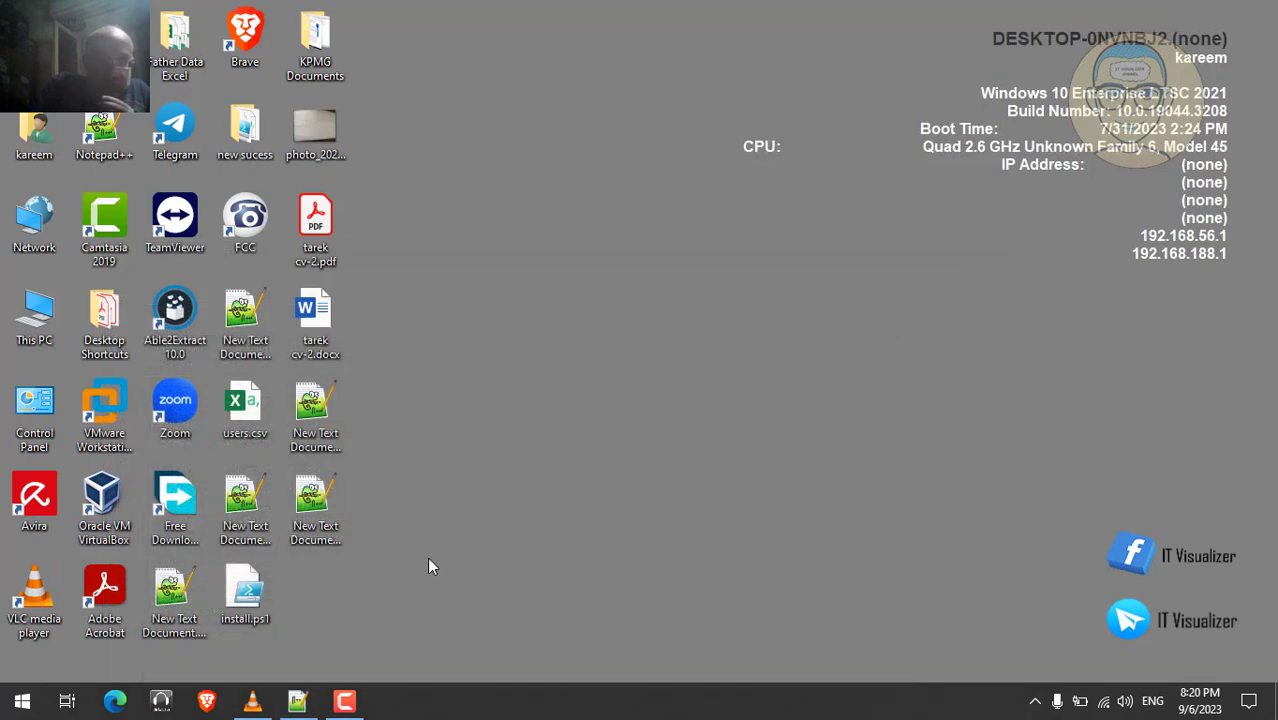
left_click(253, 703)
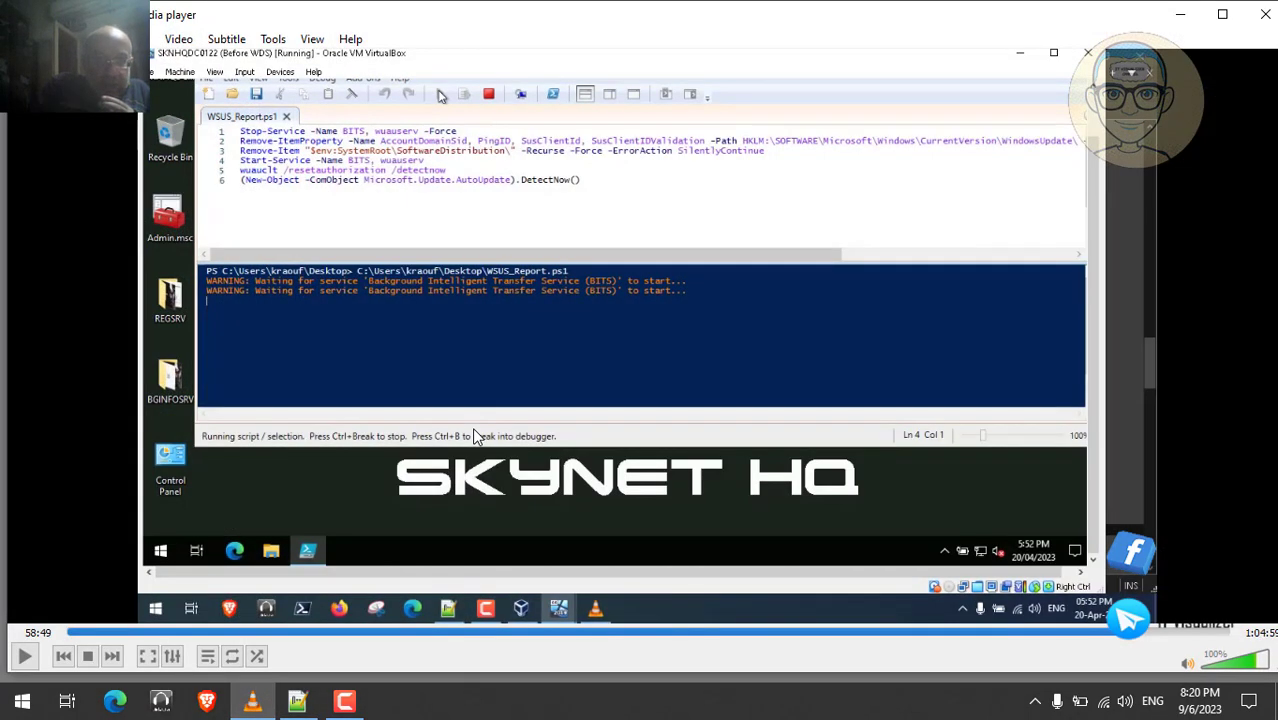
double_click(474, 434)
left_click(283, 703)
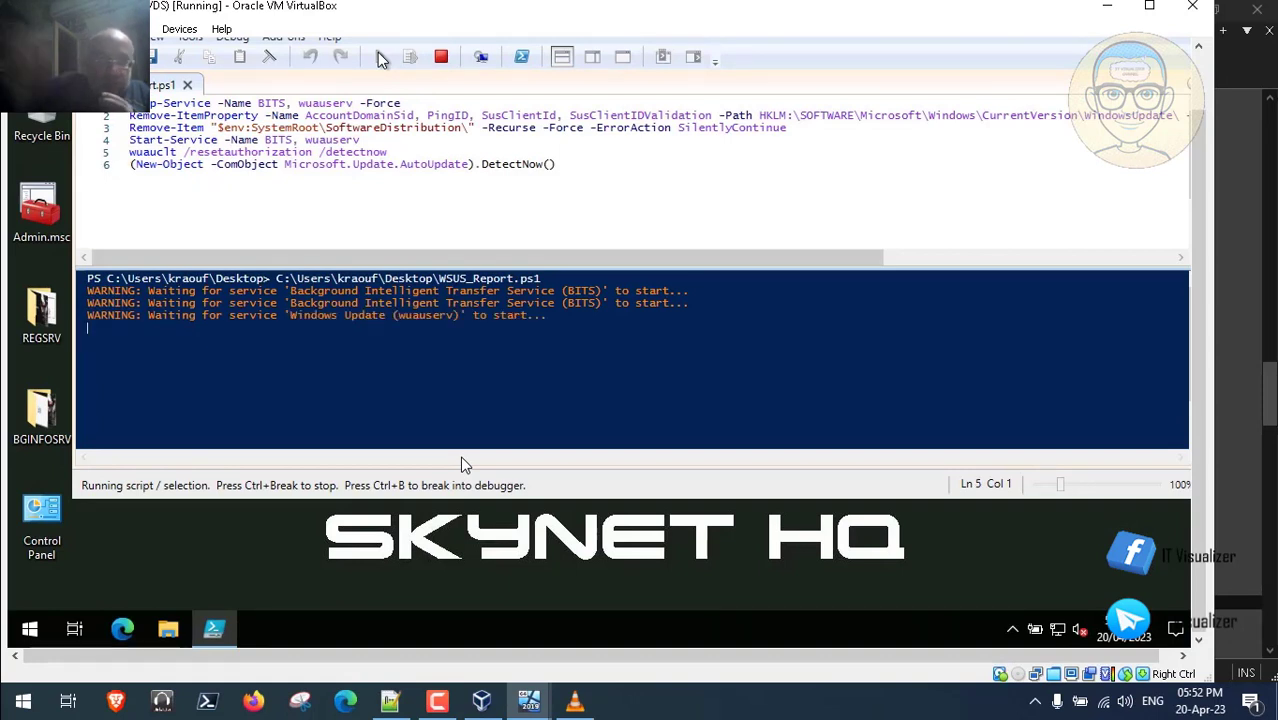
mouse_move(517, 470)
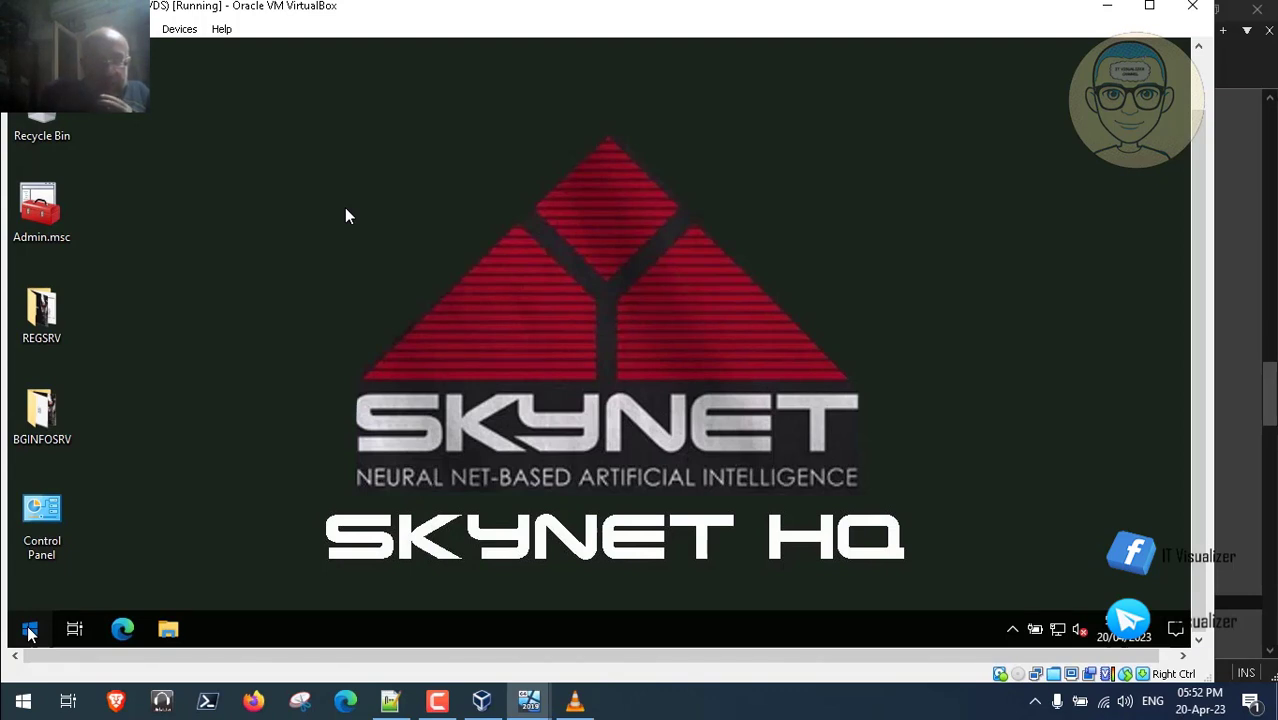
mouse_move(557, 445)
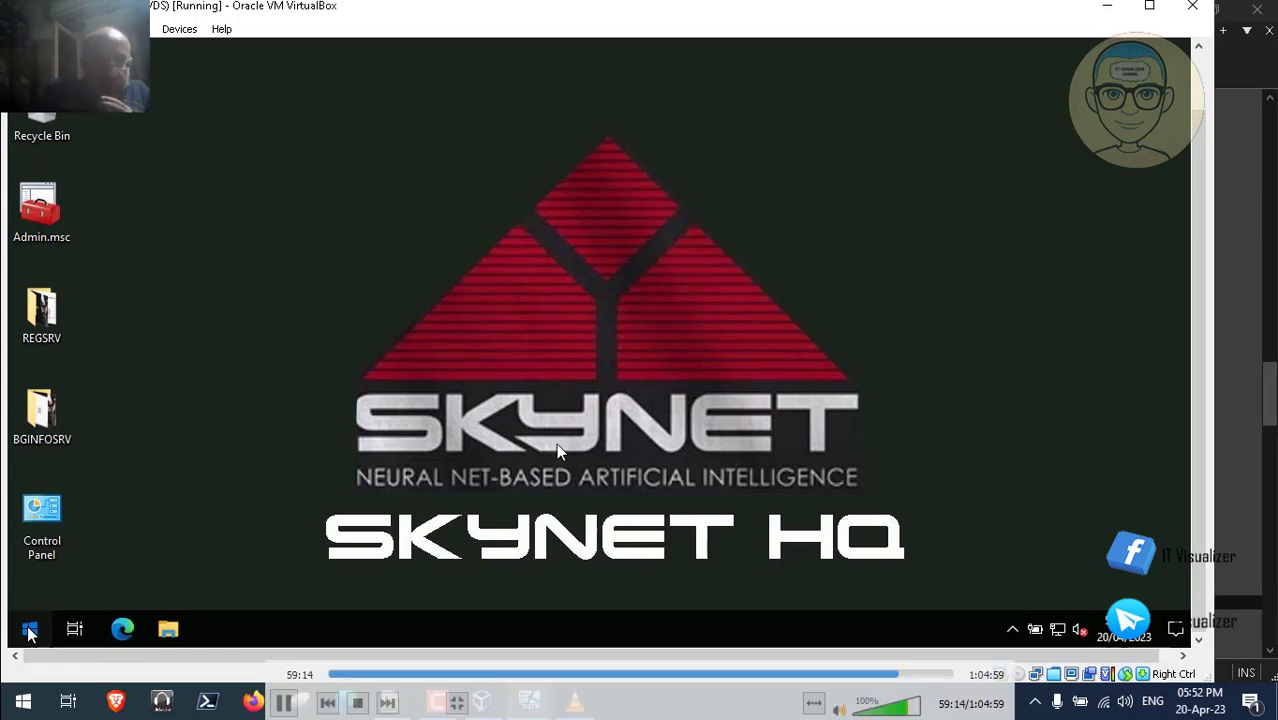
left_click(287, 705)
double_click(344, 449)
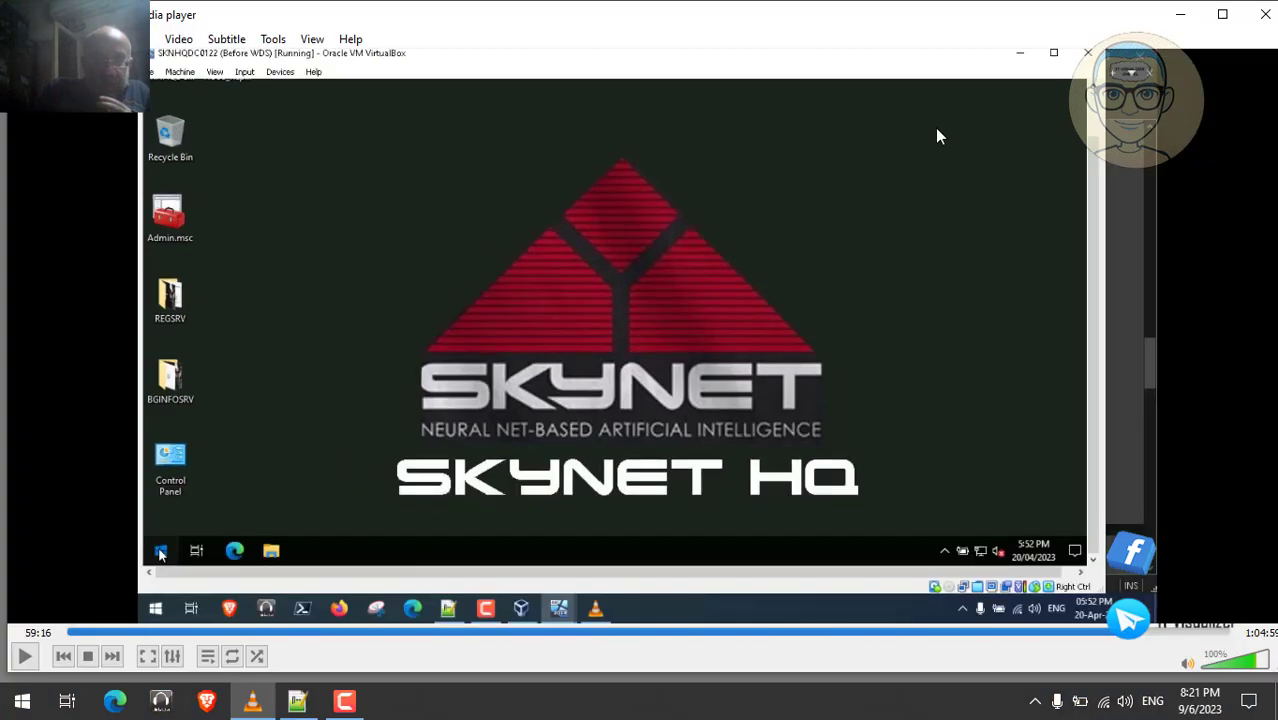
left_click(1180, 14)
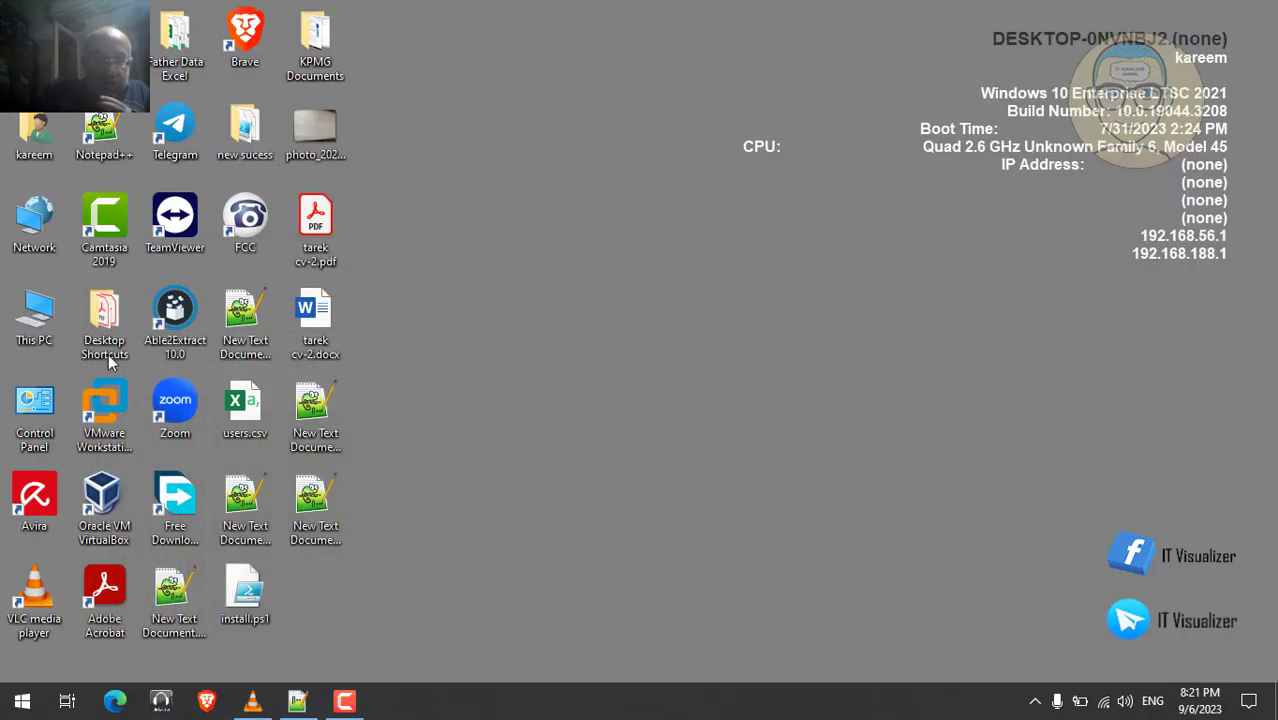
- Browse in File Explorer to D:\MDT_Lab\Prereqs\Scripts
double_click(36, 325)
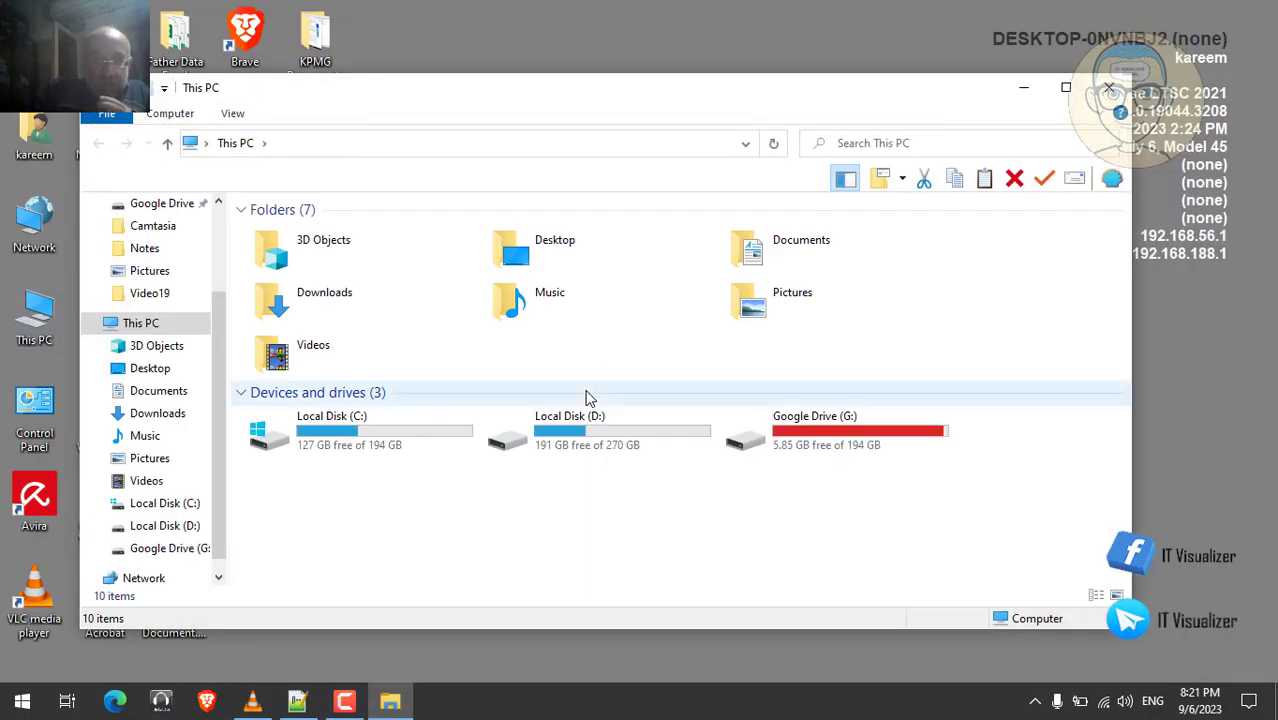
double_click(575, 440)
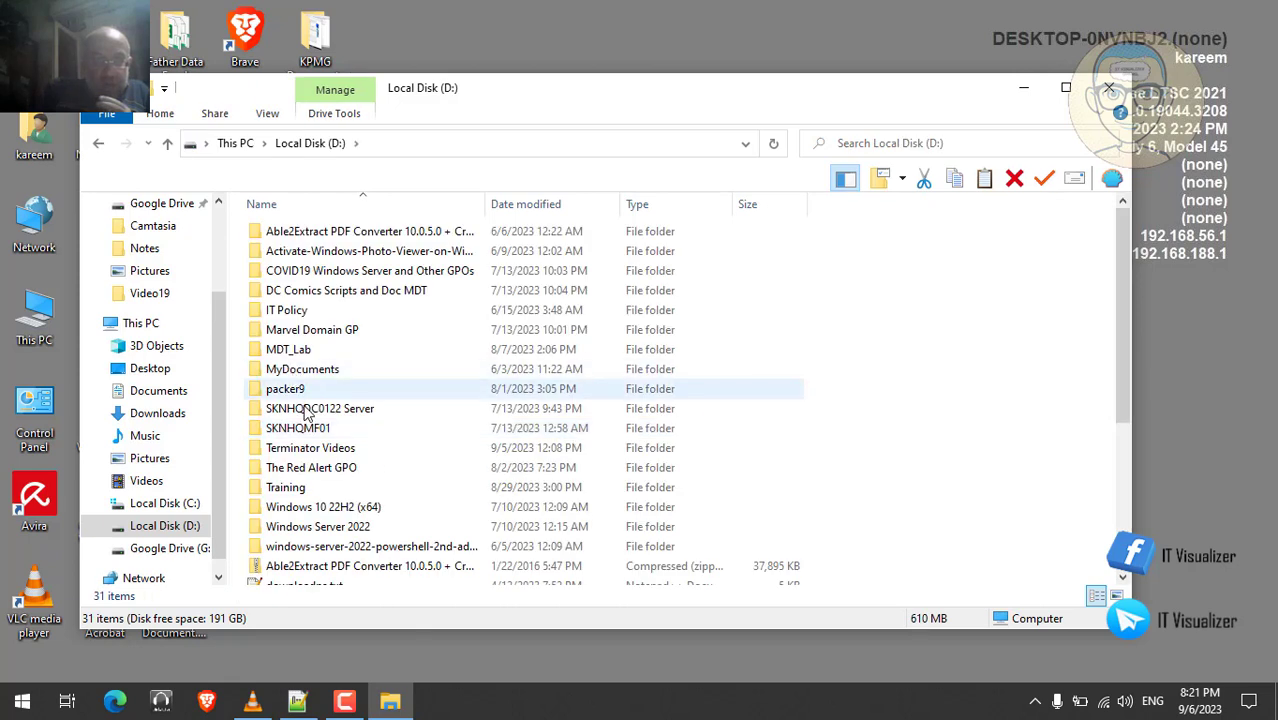
left_click(295, 352)
double_click(295, 352)
double_click(292, 234)
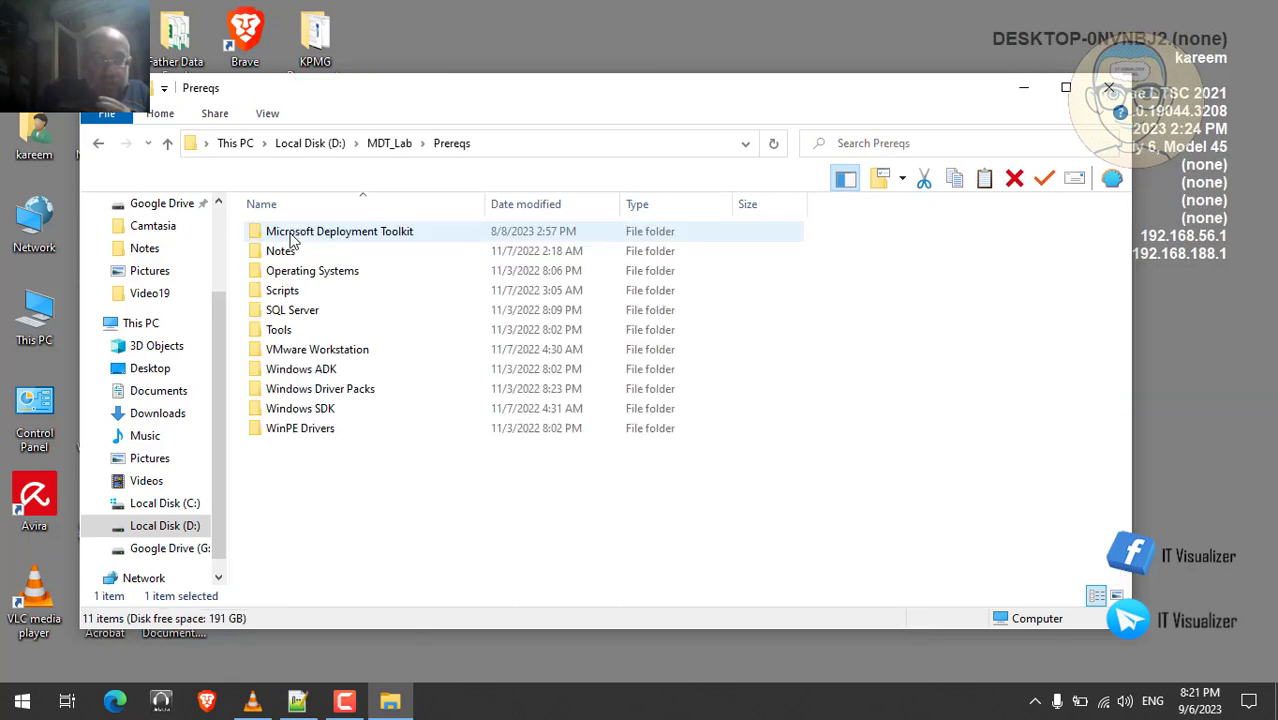
double_click(300, 290)
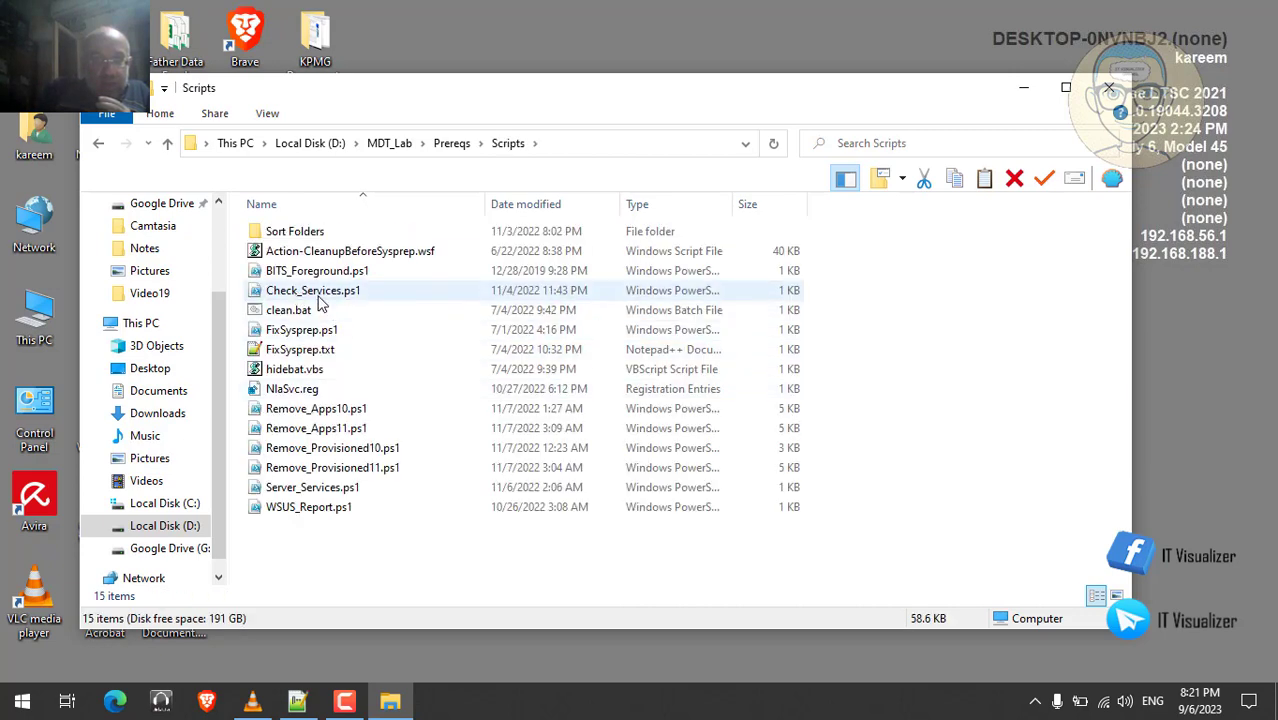
- Open Check_Services.ps1 in Notepad++ and close it again
left_click(319, 294)
right_click(319, 300)
left_click(400, 372)
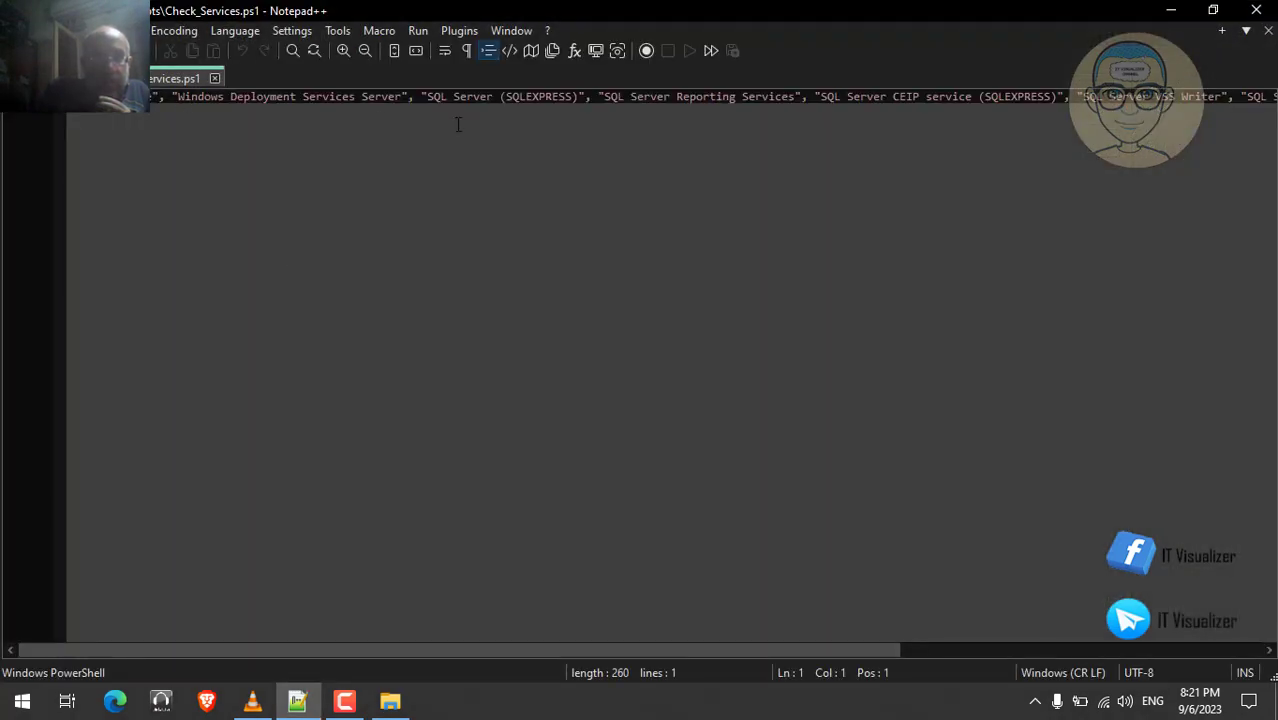
left_click(1256, 9)
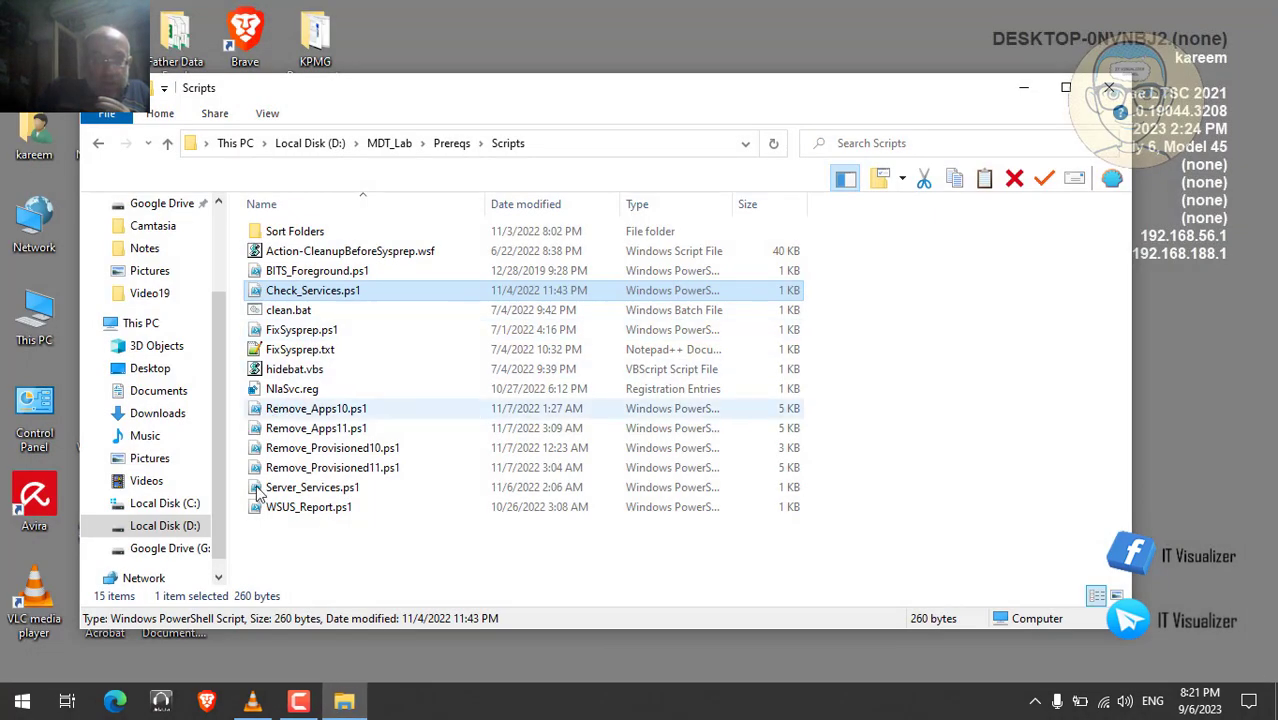
- Open WSUS_Report.ps1 in Notepad++, select all six lines, and minimize the editor
left_click(287, 509)
right_click(287, 510)
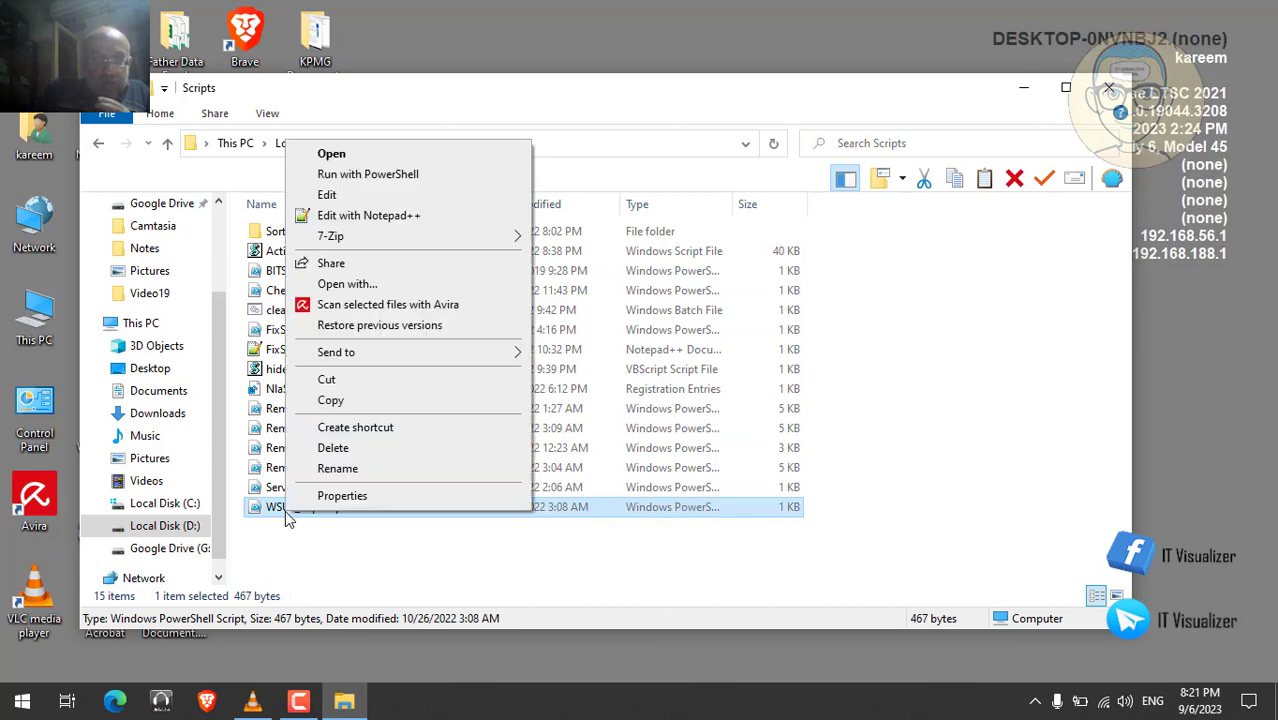
left_click(418, 218)
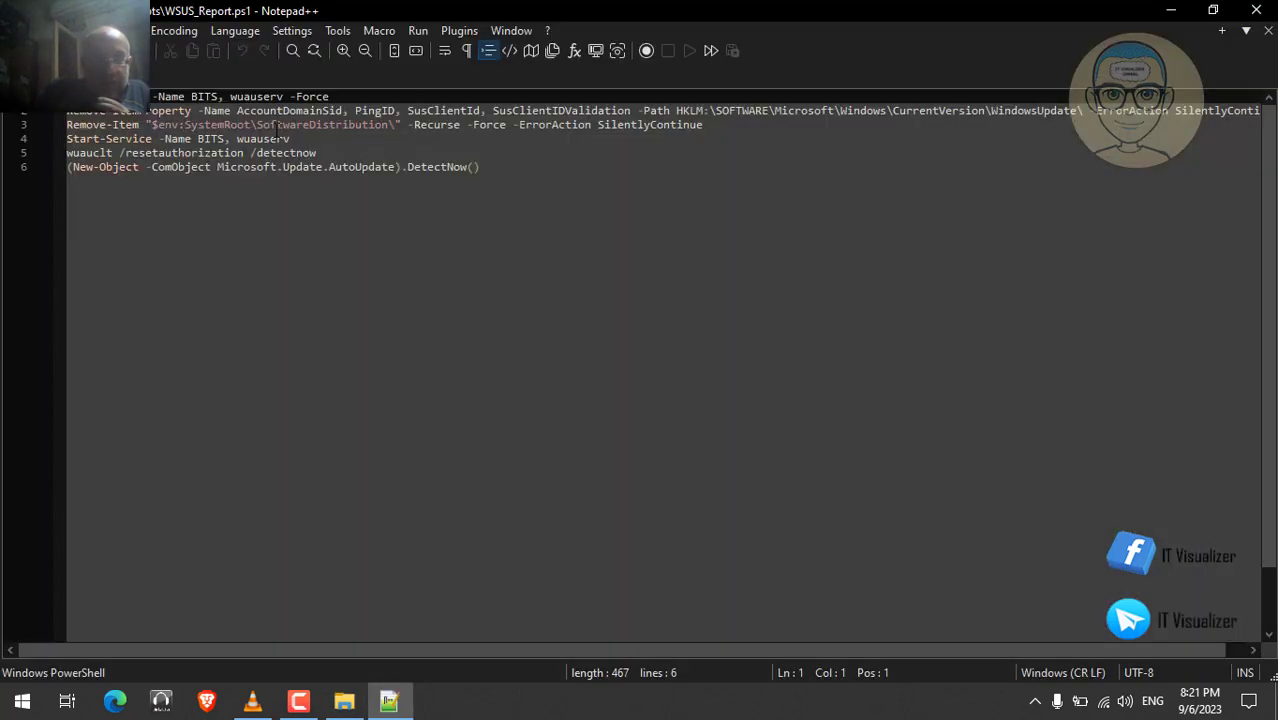
key("ctrl+a")
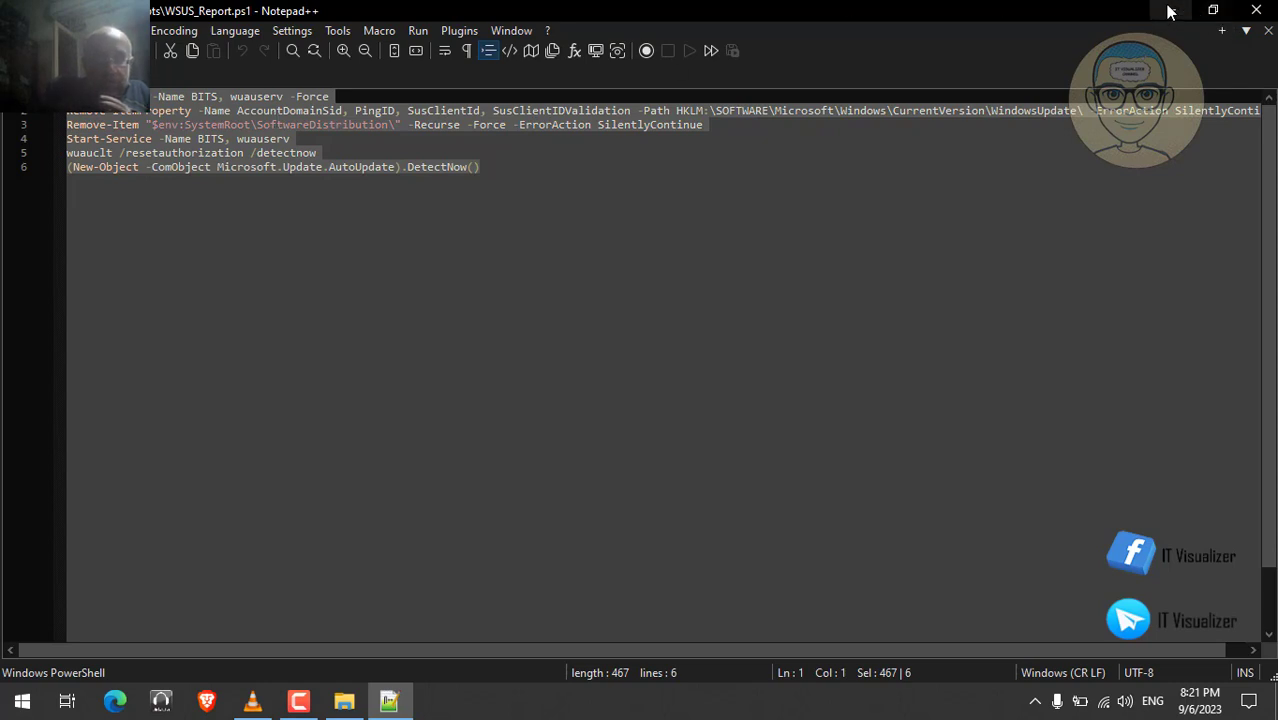
left_click(1168, 11)
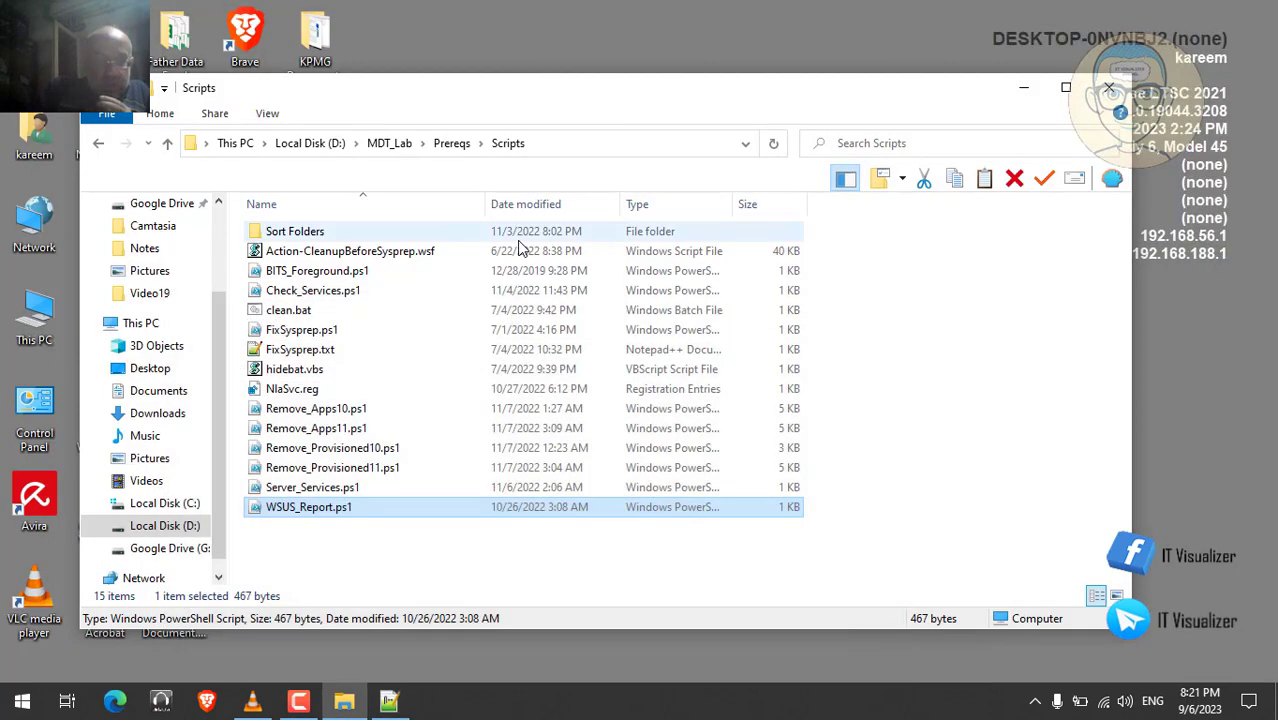
- In Edge, ask Bard to 'analyze this script and explain it in simple terms' with the pasted script
left_click(115, 705)
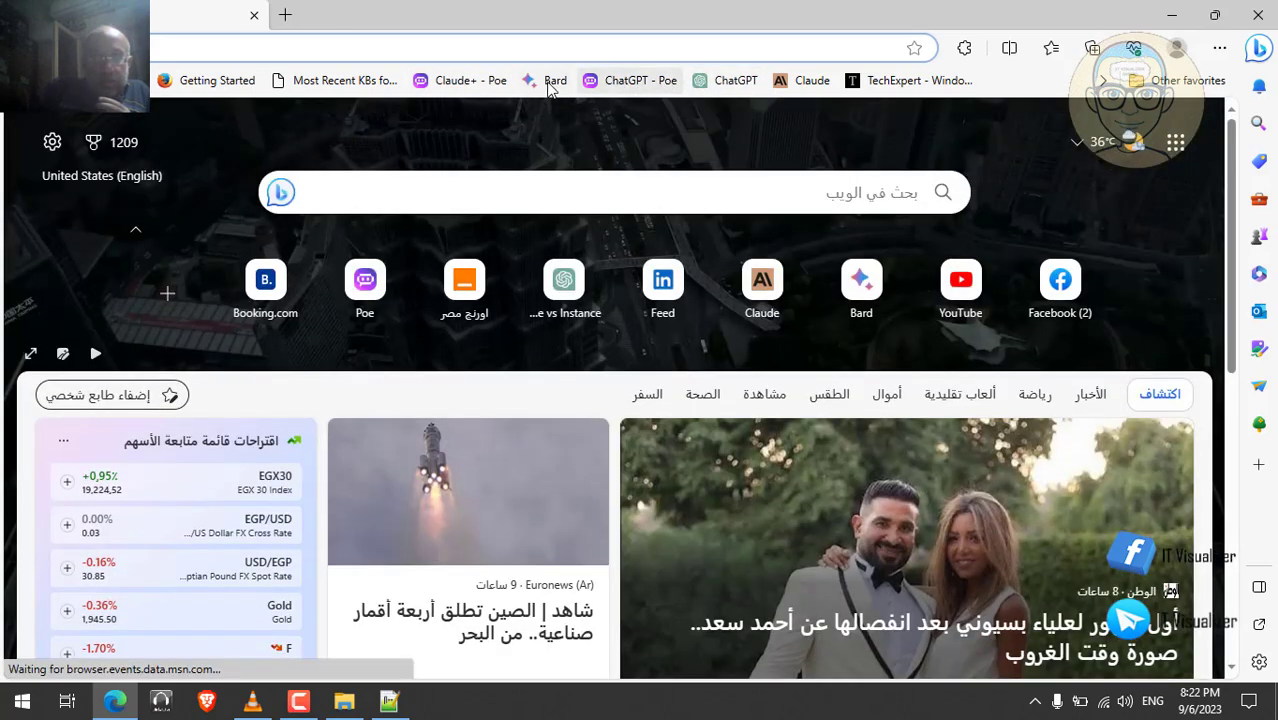
left_click(551, 81)
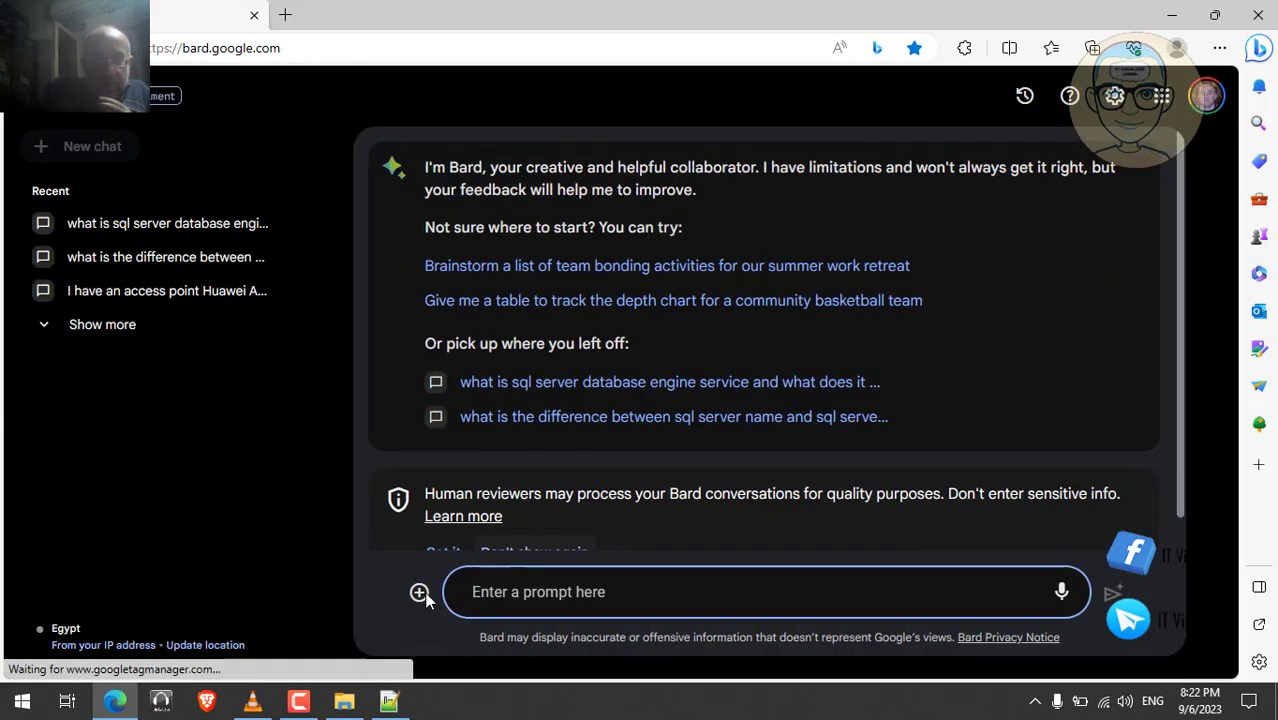
type("an")
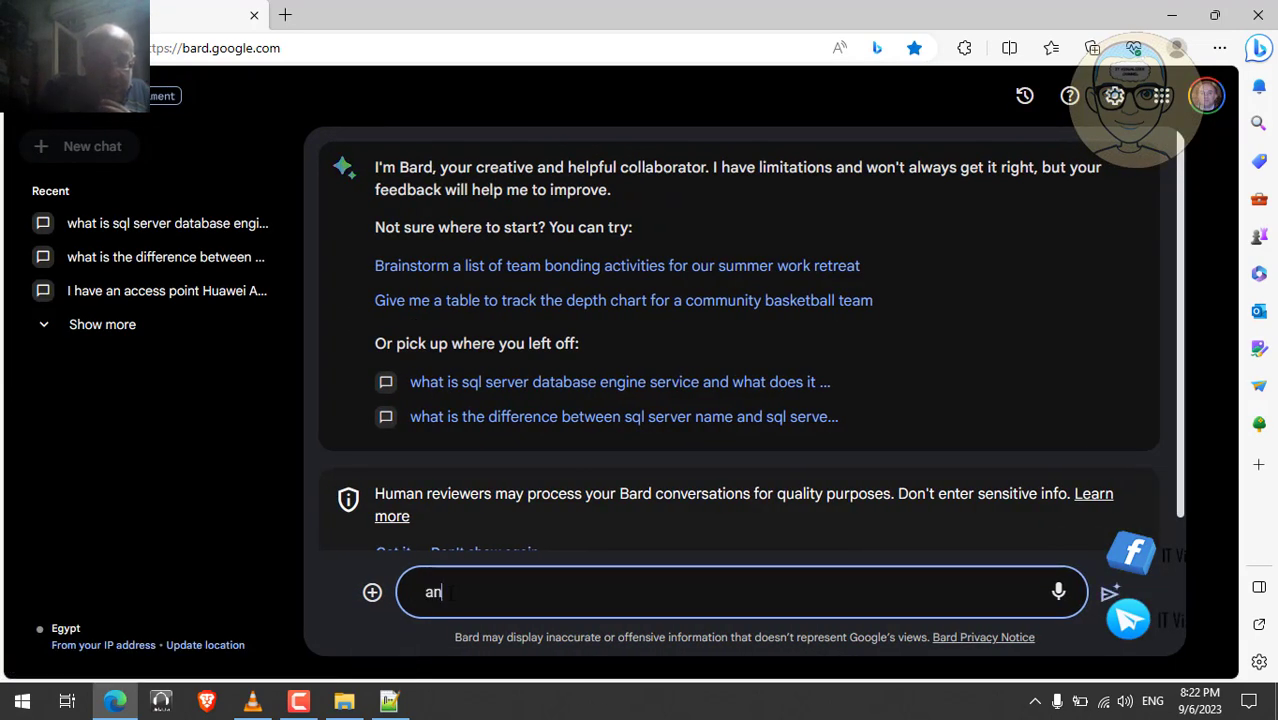
type("alyze this ")
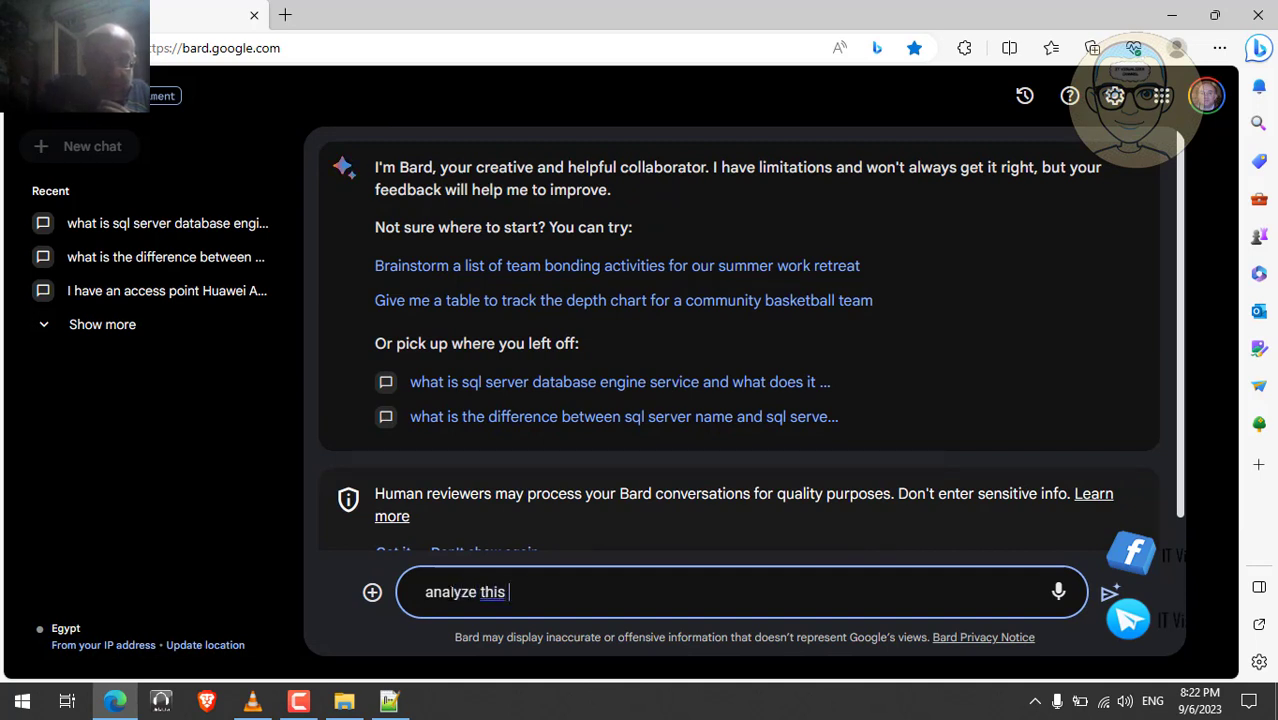
type("script and ")
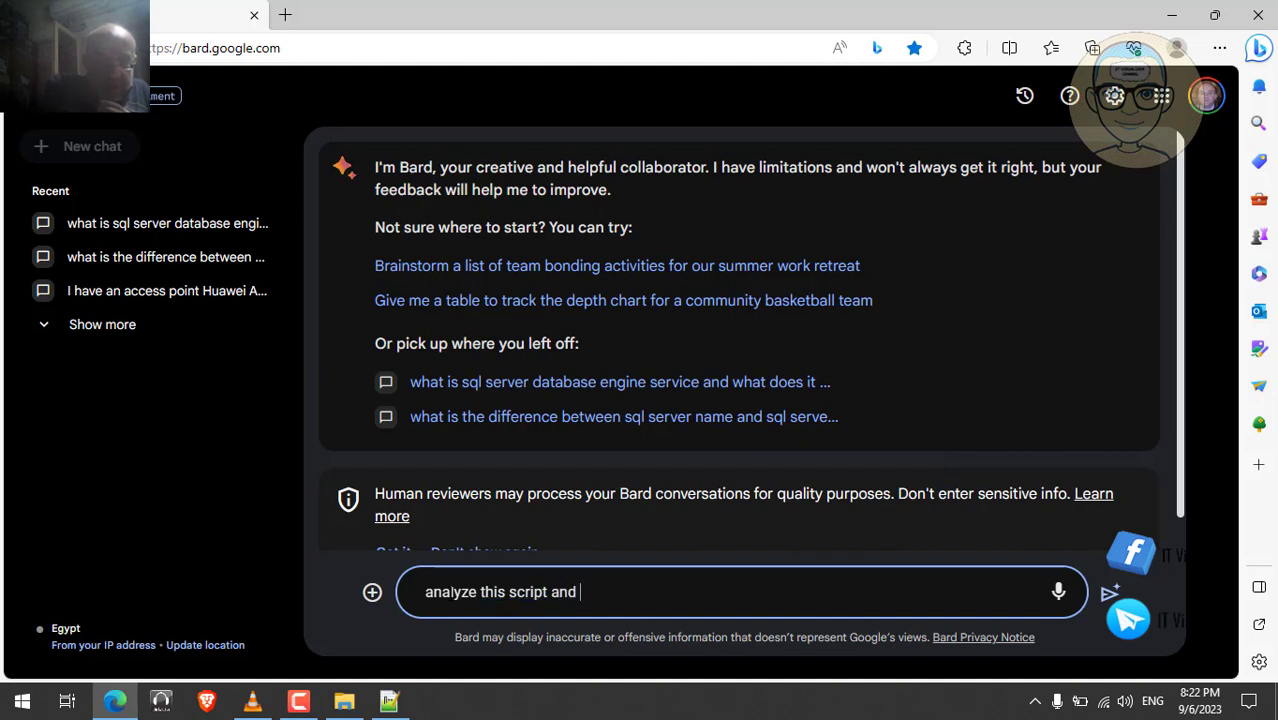
type("explai")
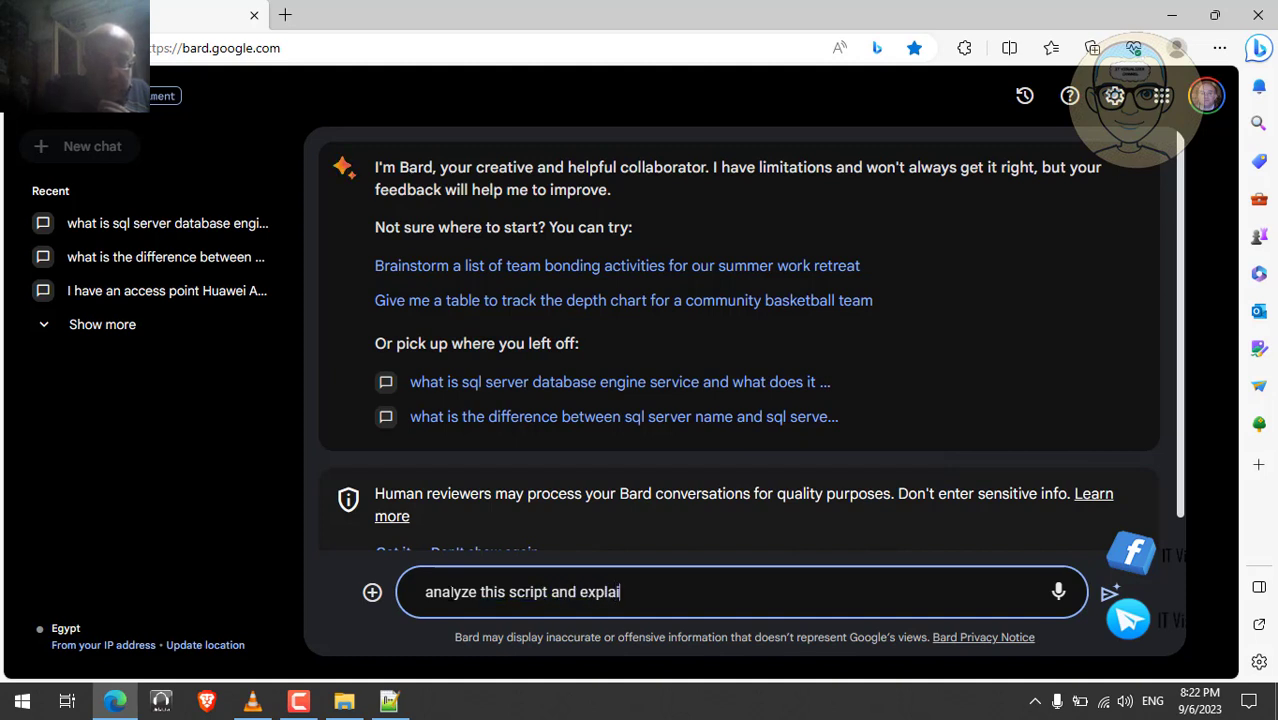
type("n it in simple")
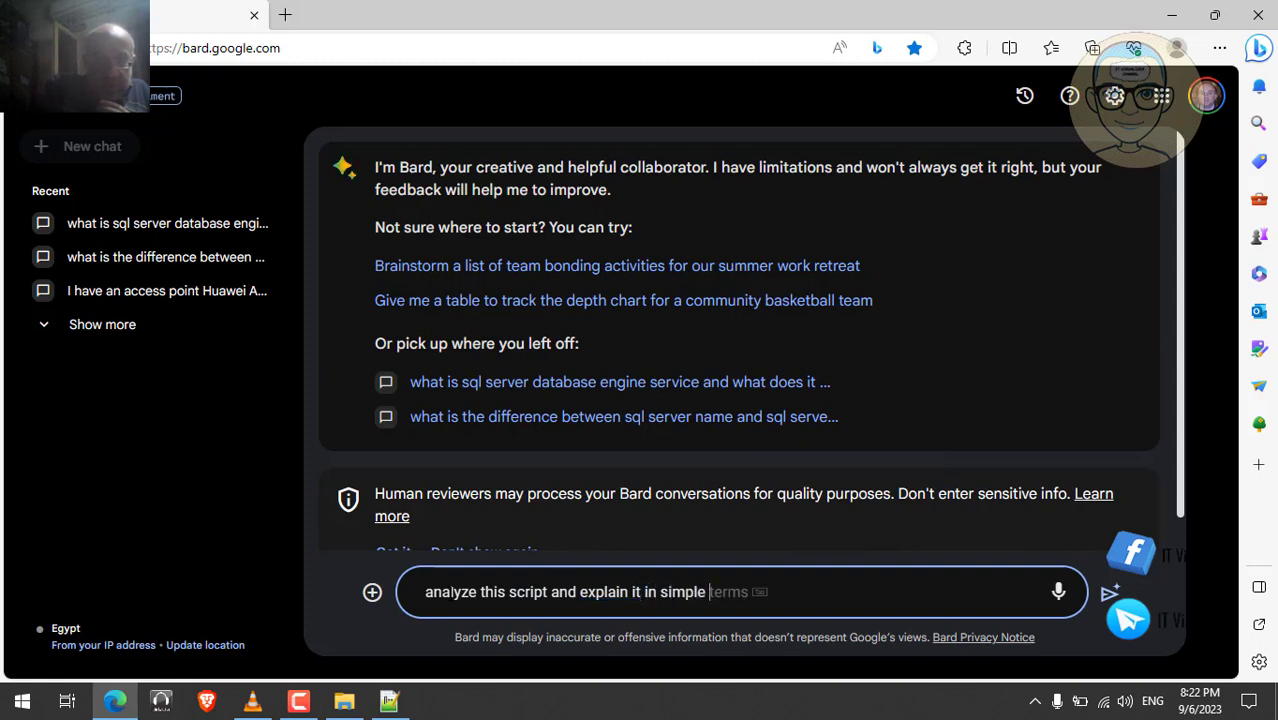
type(" t")
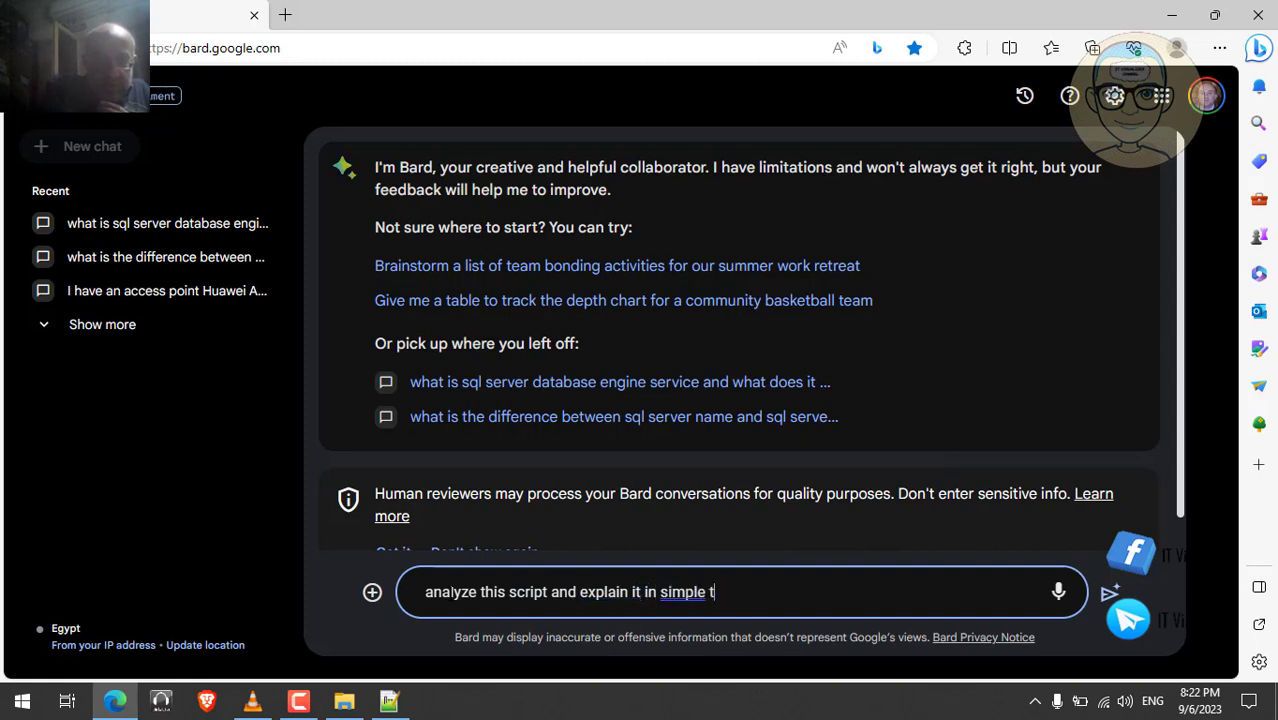
type("erms \"")
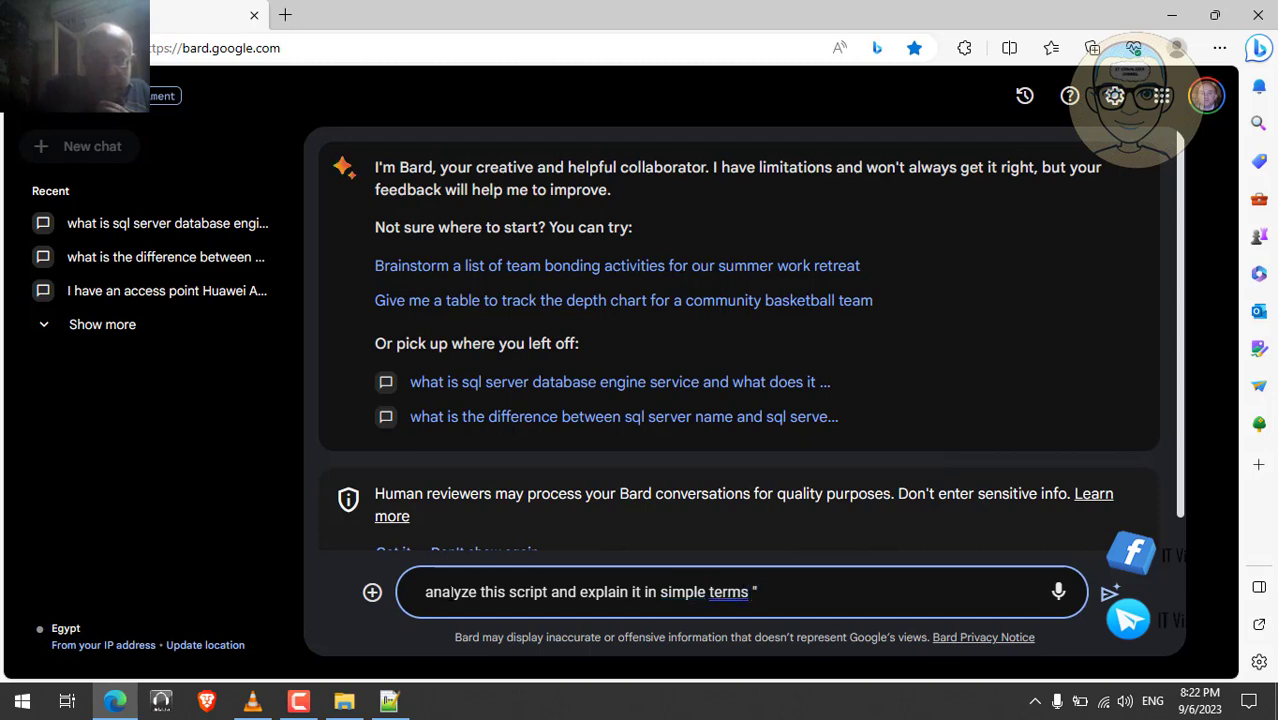
key("ctrl+v")
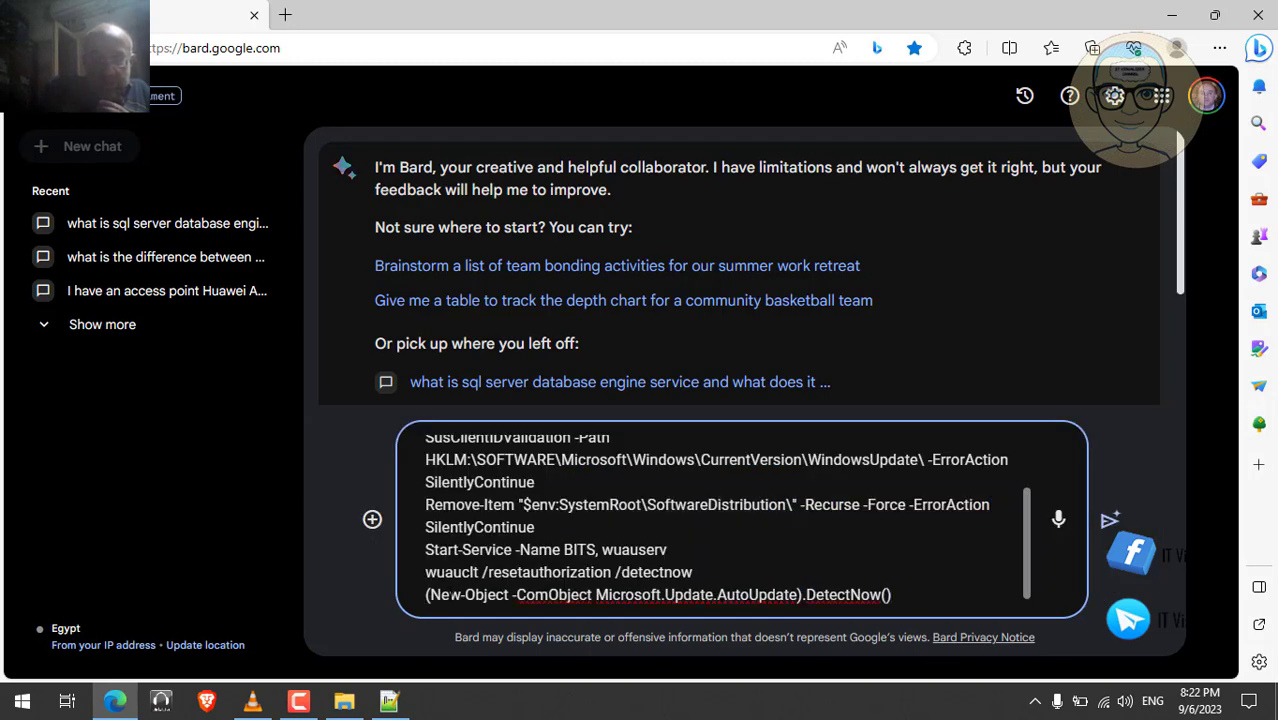
key("Return")
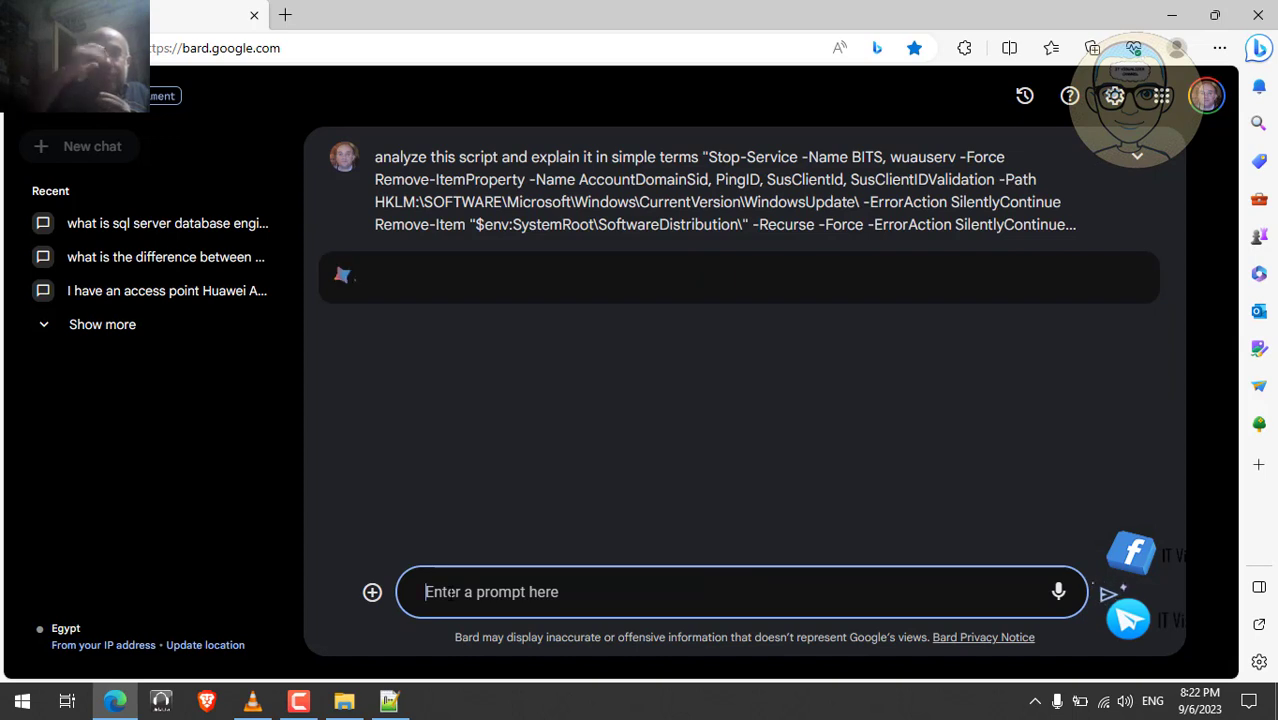
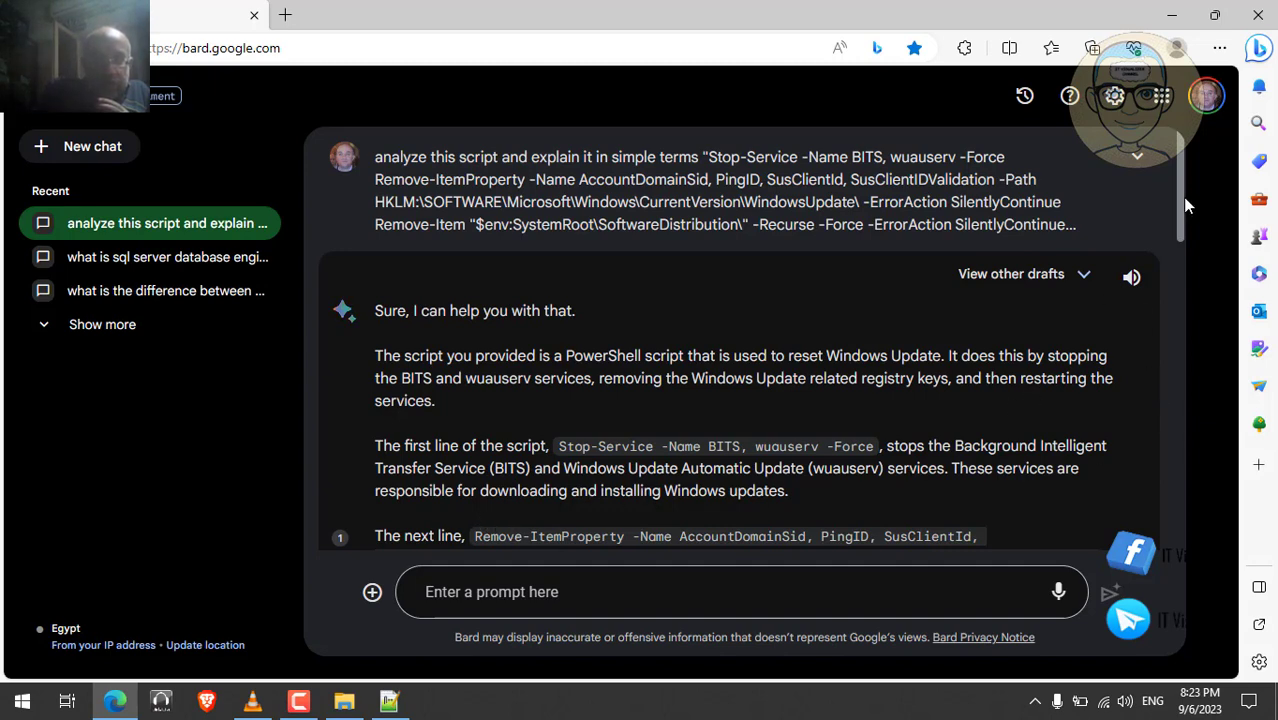
- Scroll down through Bard's explanation of the script
left_click_drag(1182, 197, 1175, 244)
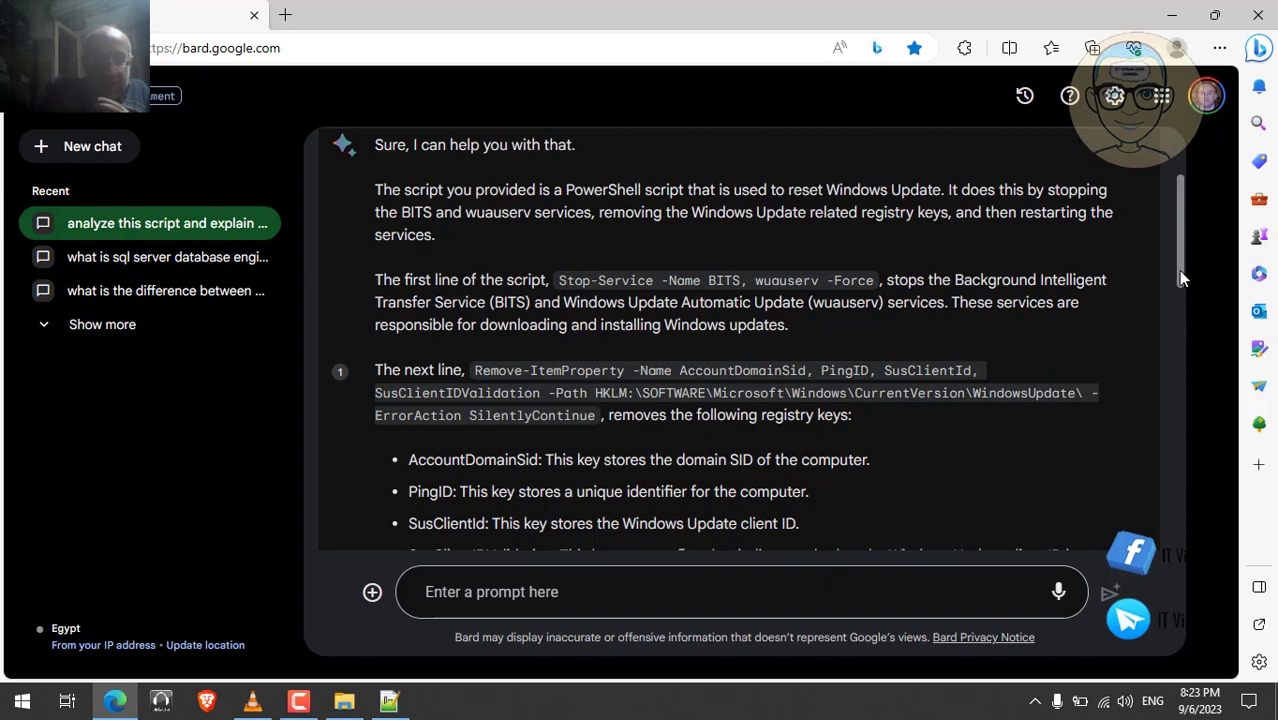
left_click_drag(1178, 270, 1178, 302)
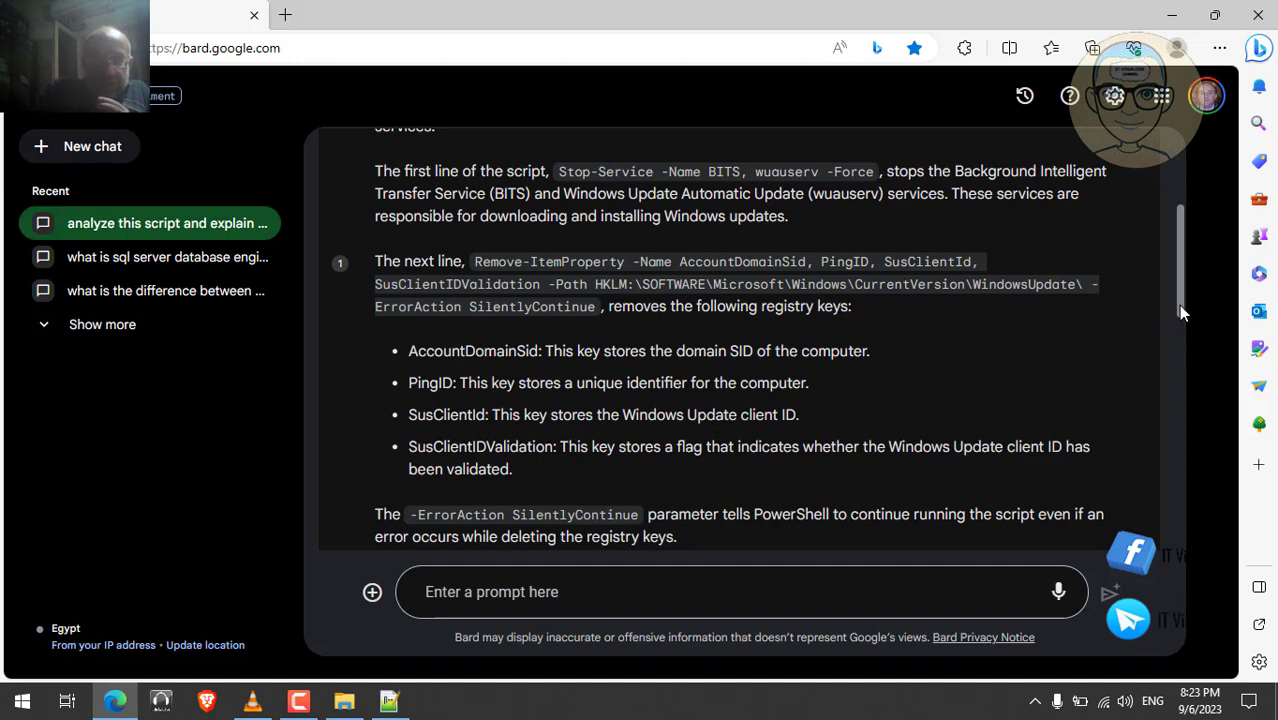
left_click_drag(1178, 305, 1177, 350)
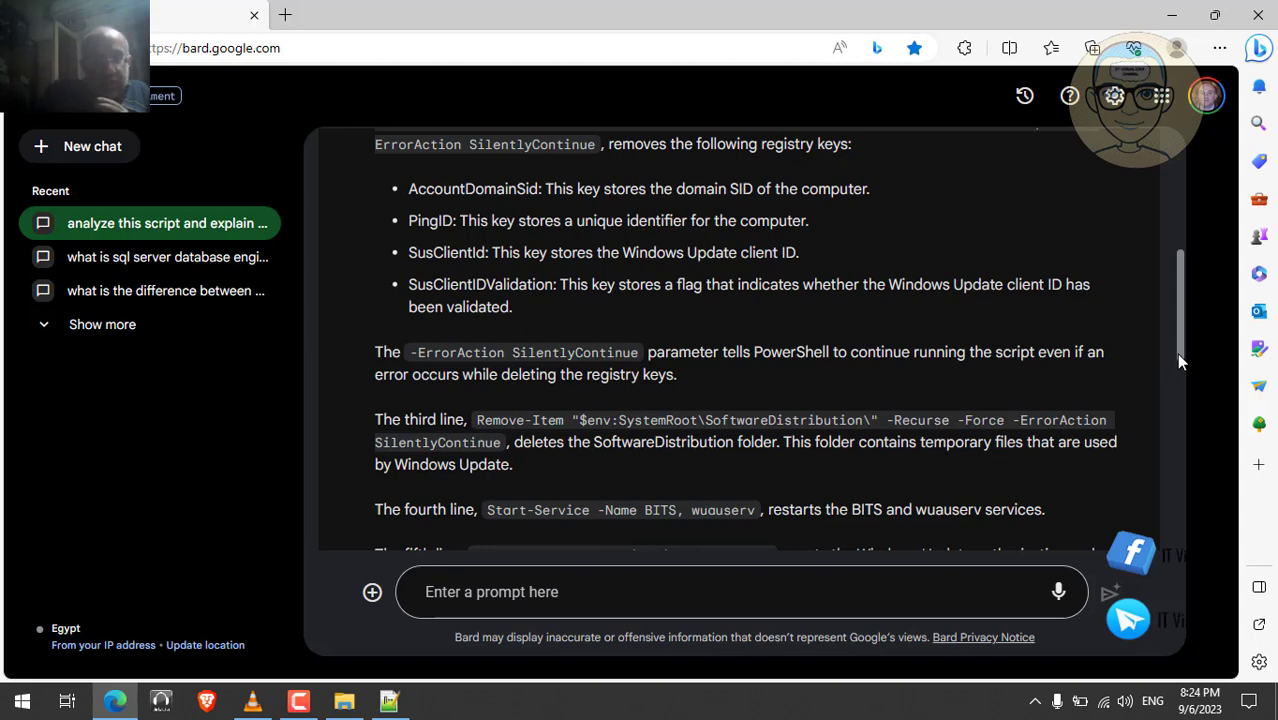
left_click_drag(1178, 353, 1180, 408)
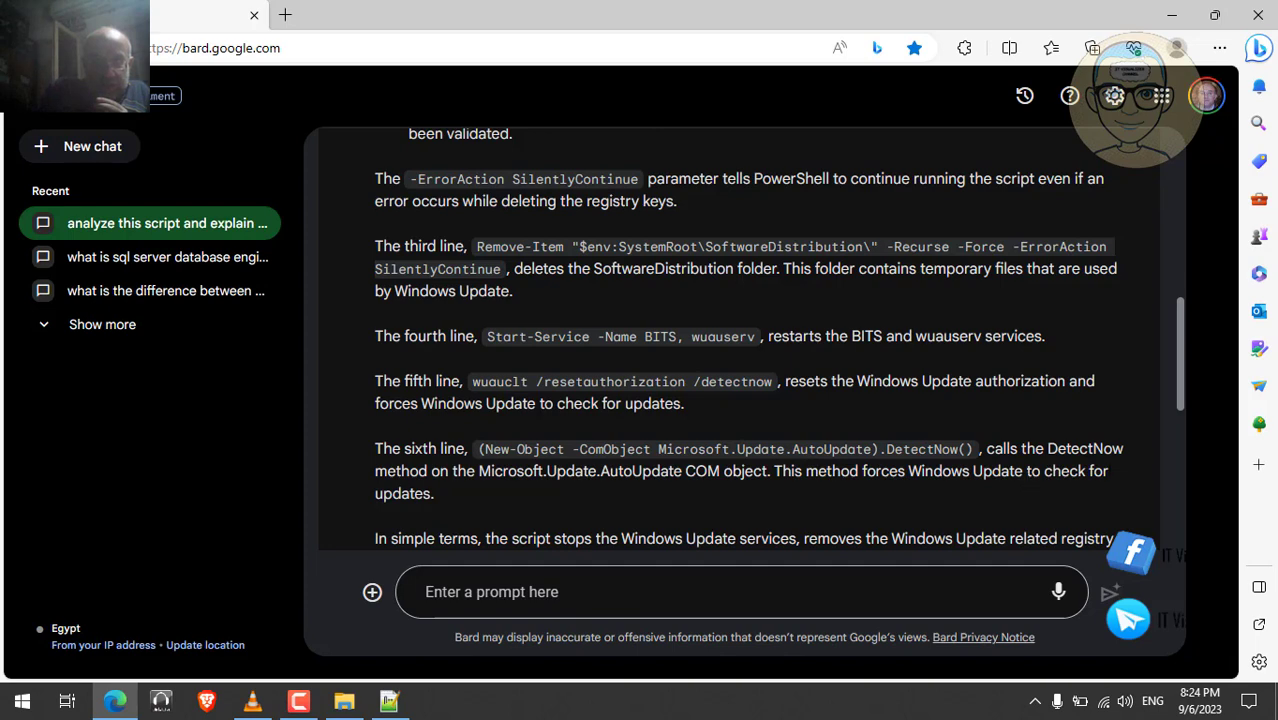
scroll(1180, 424, "down", 2)
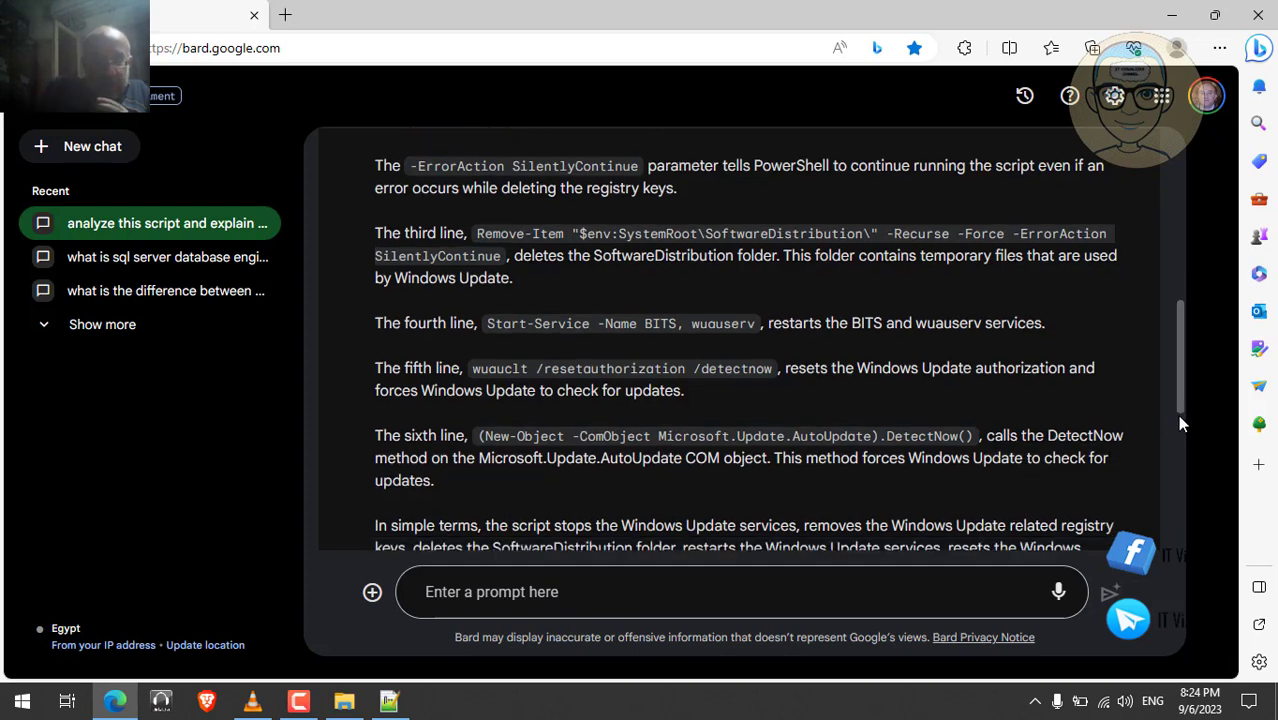
scroll(1177, 430, "down", 3)
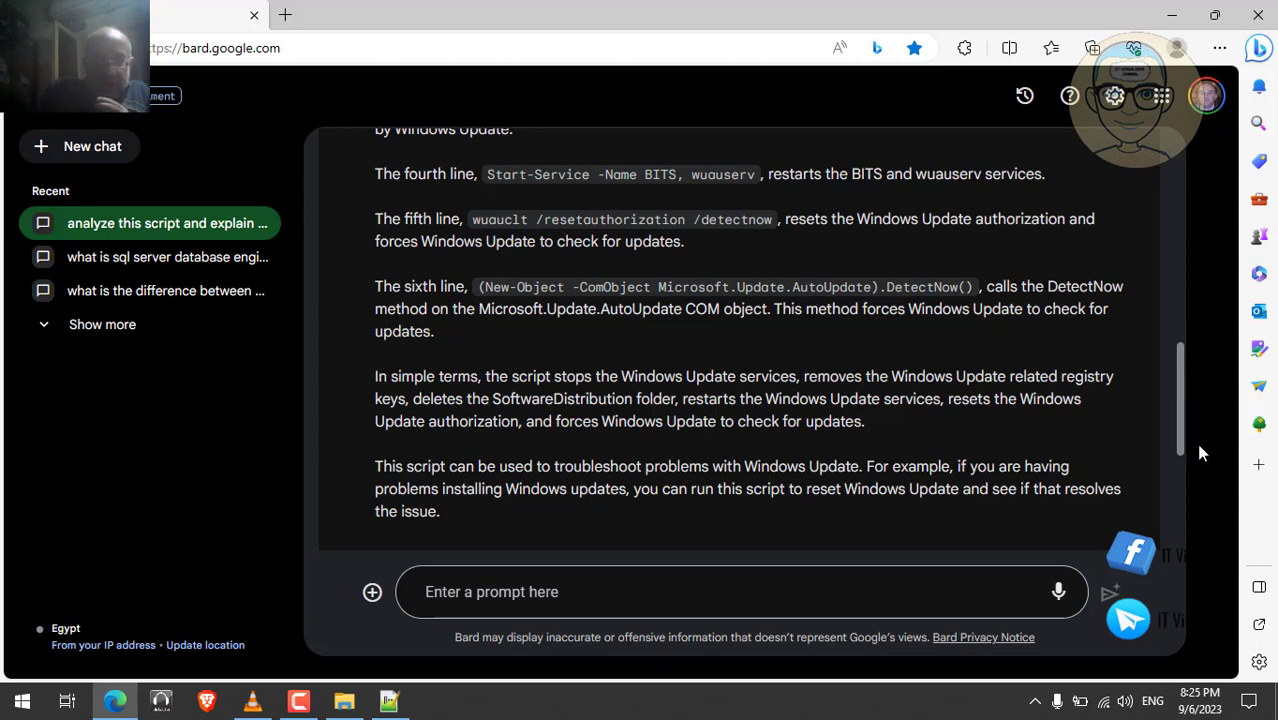
left_click_drag(1180, 439, 1178, 527)
- Ask Bard 'what could be the realtion of this script to wsus'
left_click(616, 592)
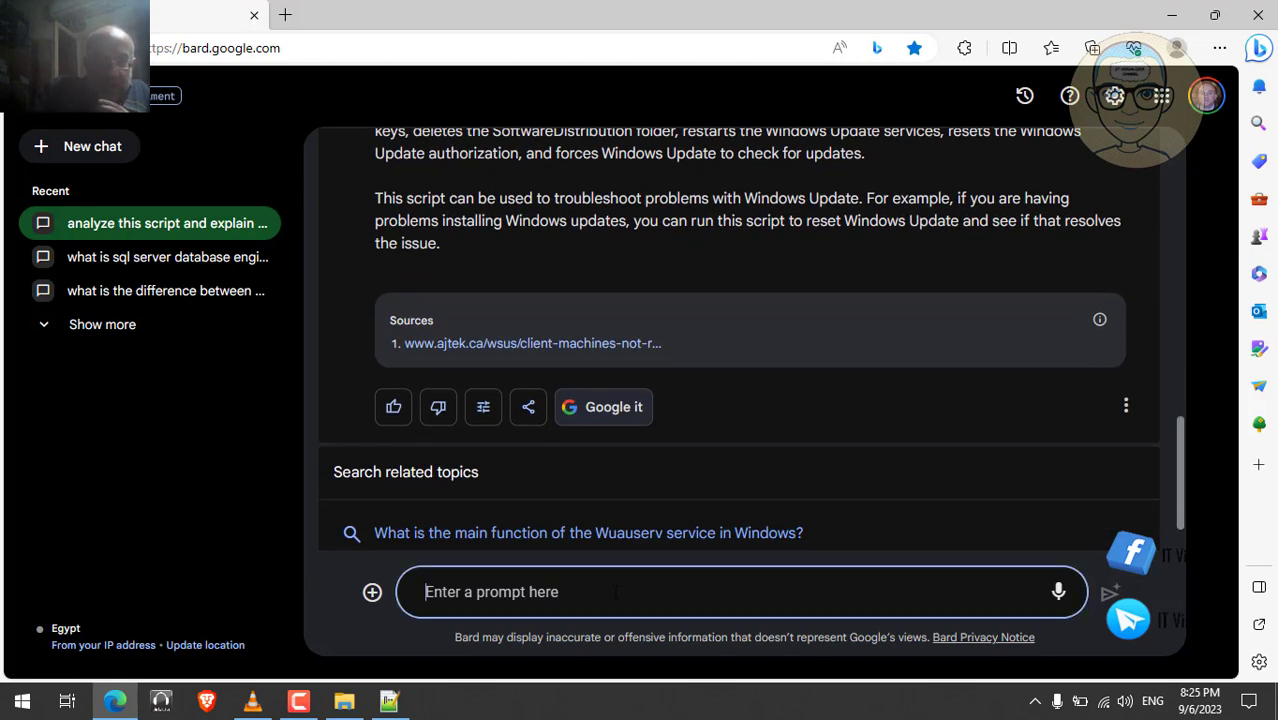
type("w")
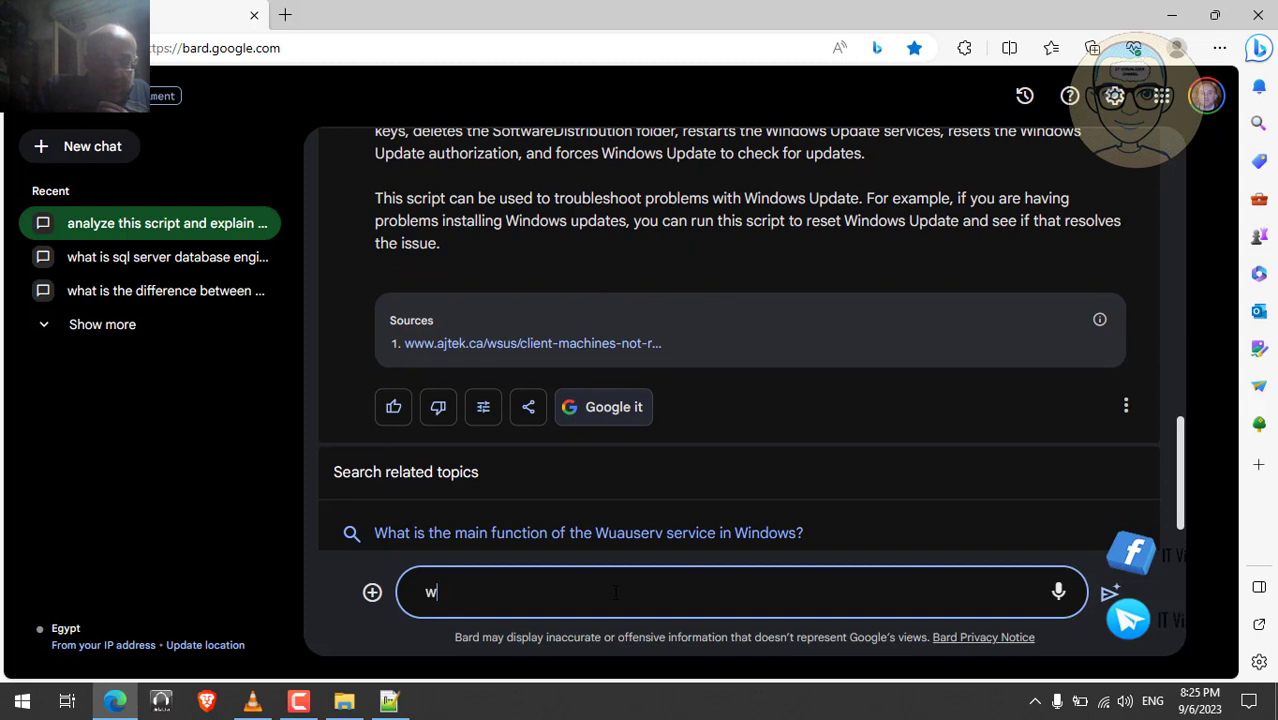
type("hat c")
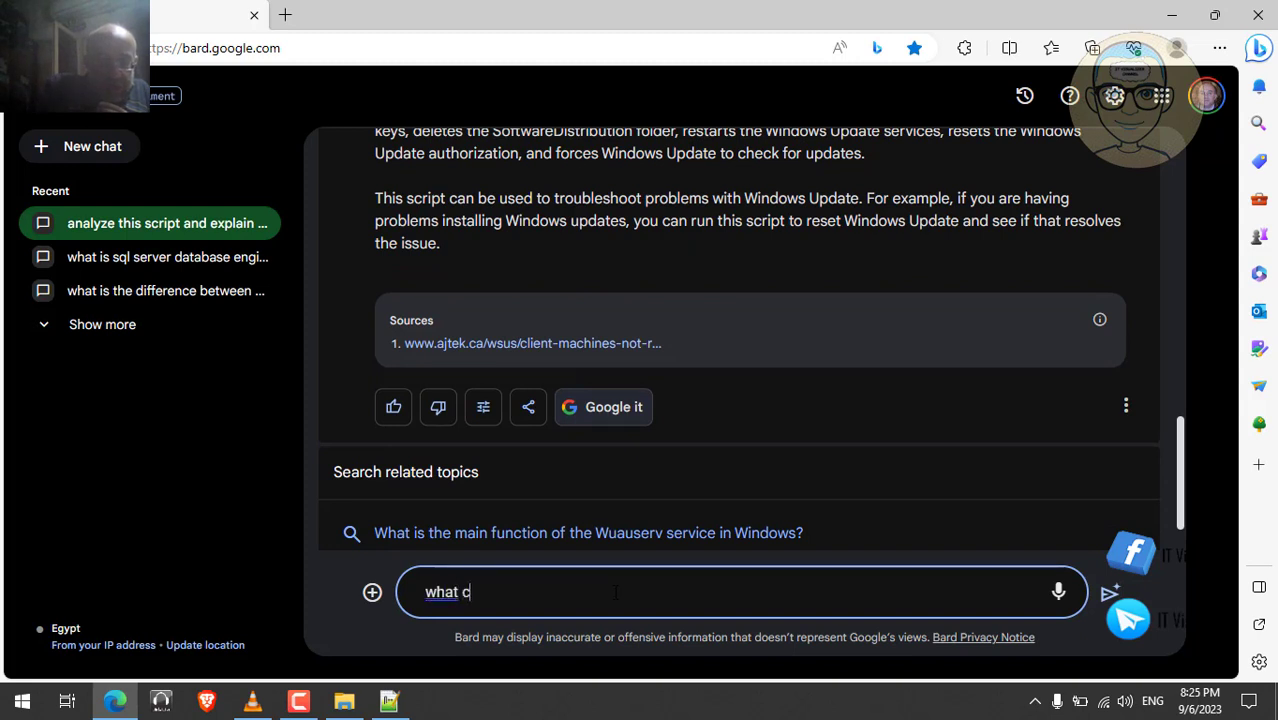
type("ould be the r")
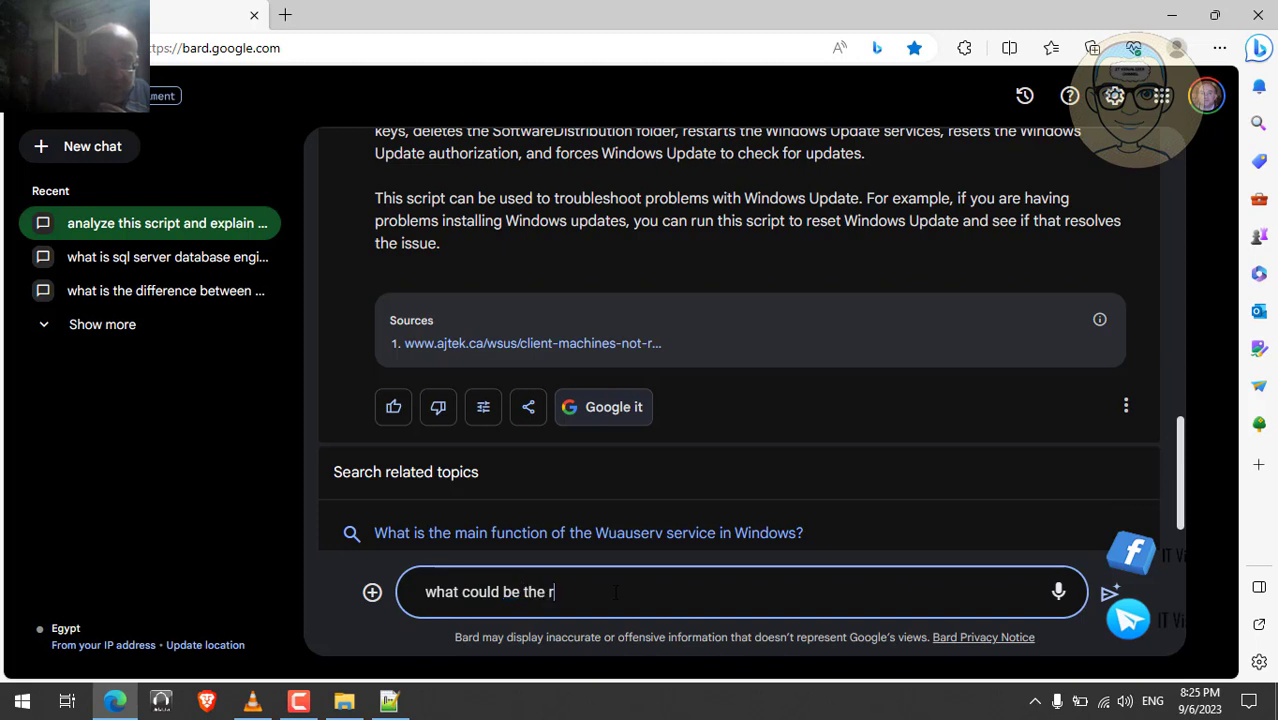
type("ealti")
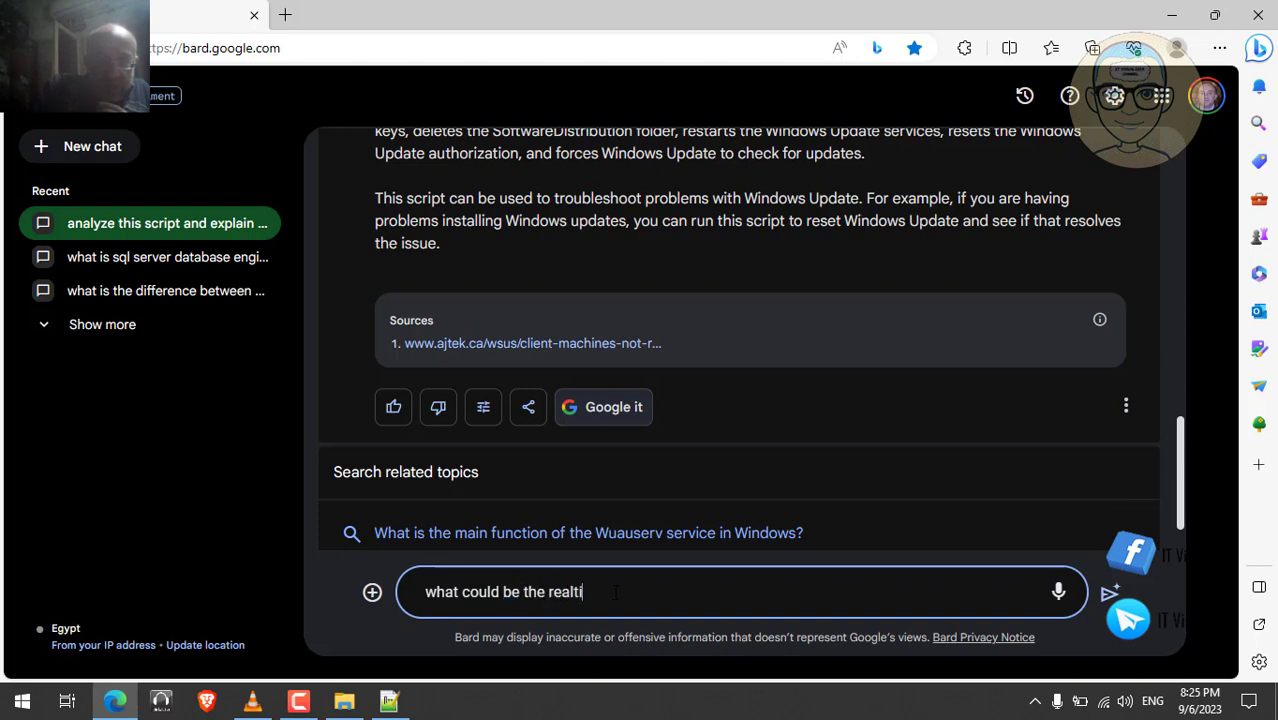
type("on of this sc")
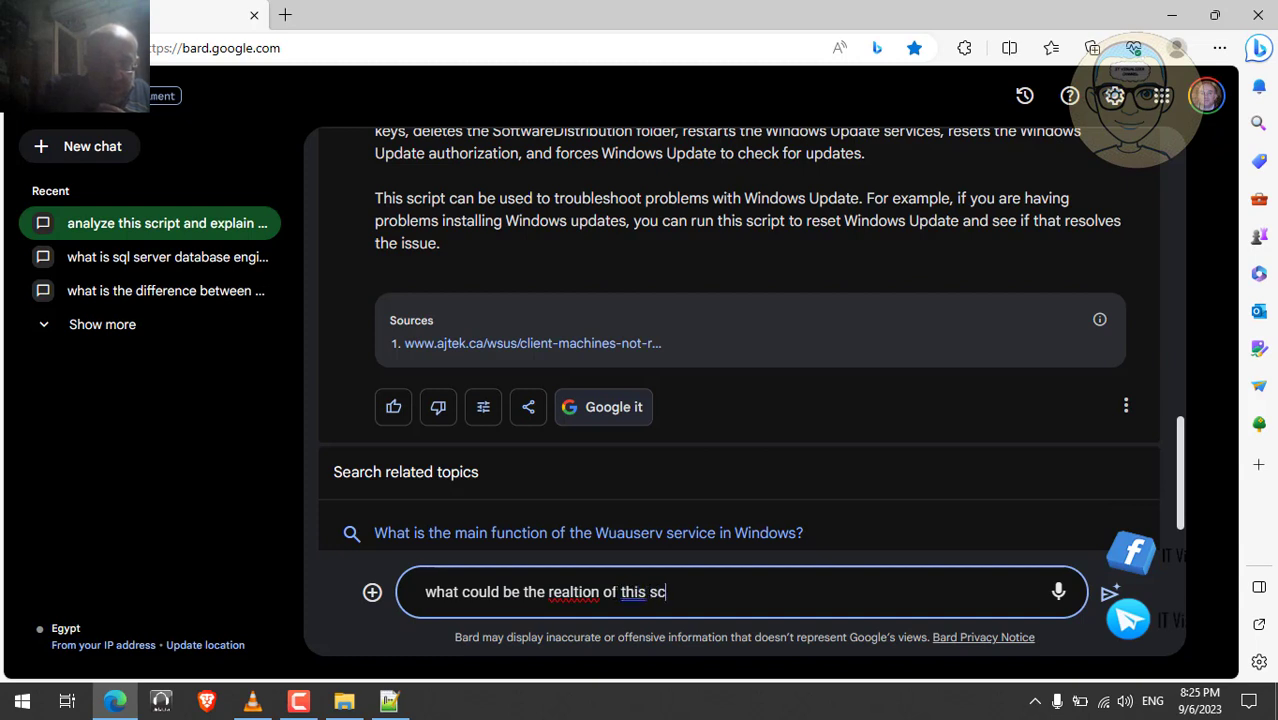
type("ript to")
type("ws")
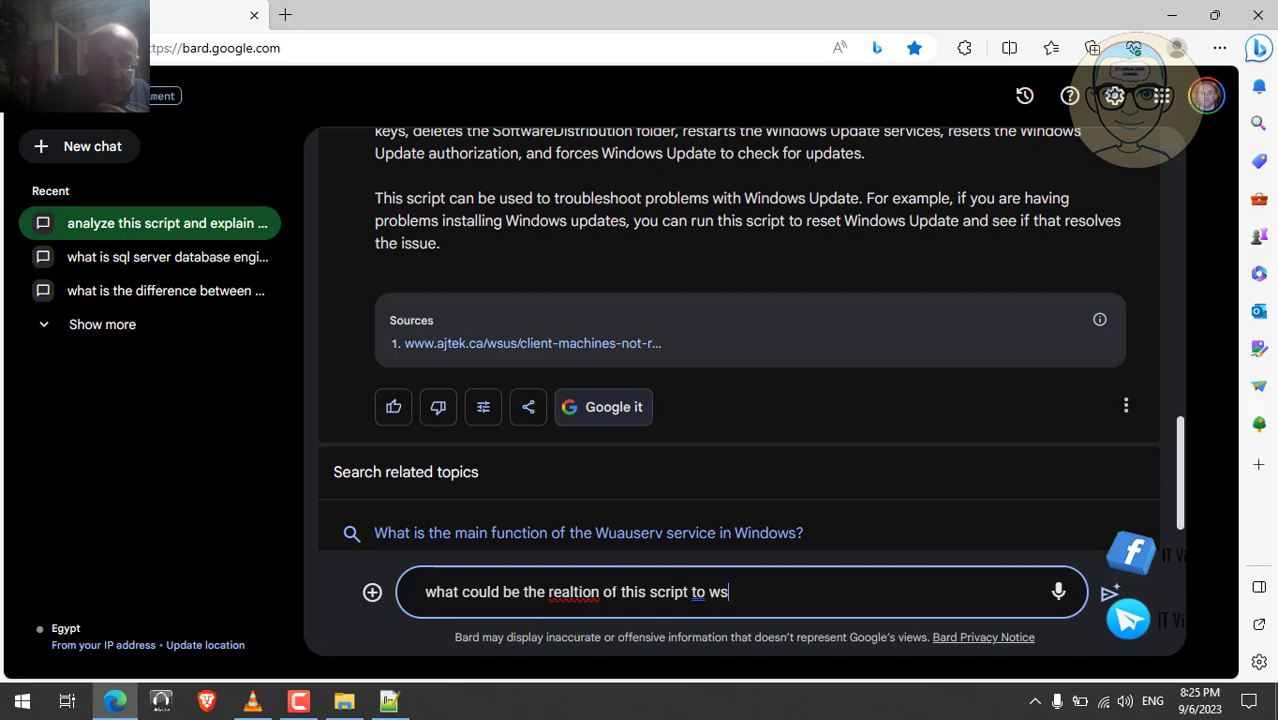
type("us")
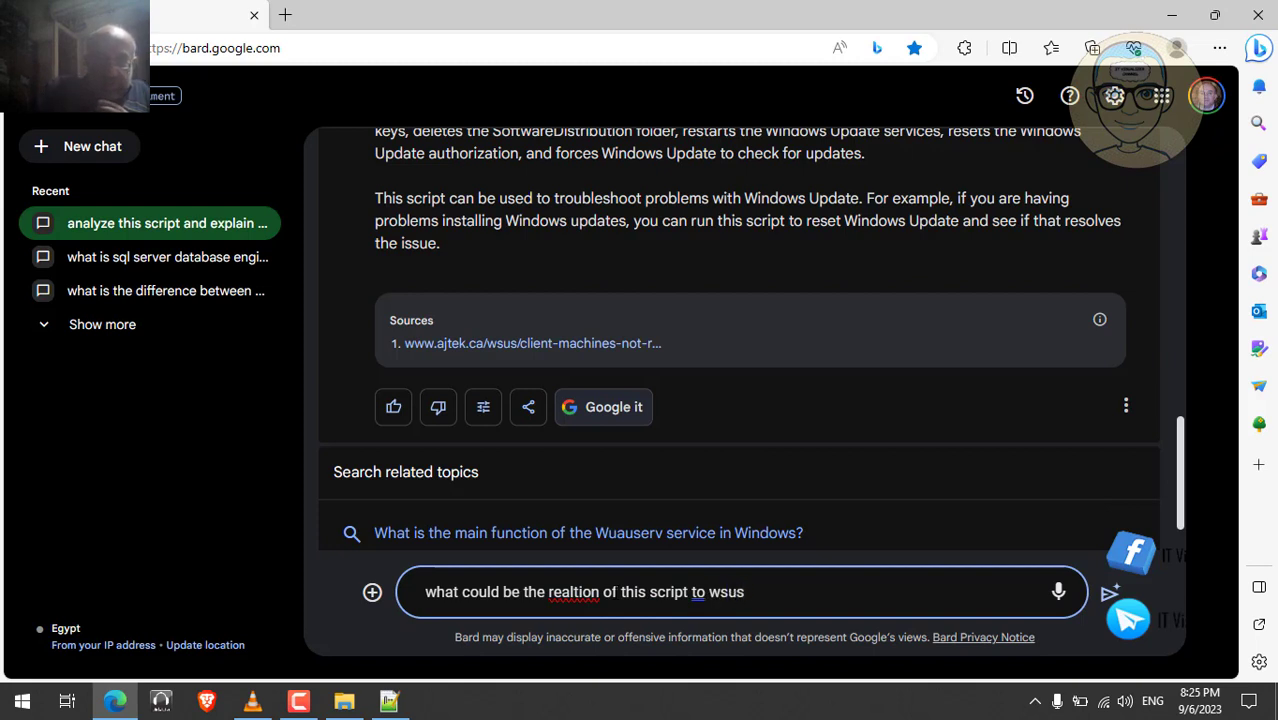
key("Return")
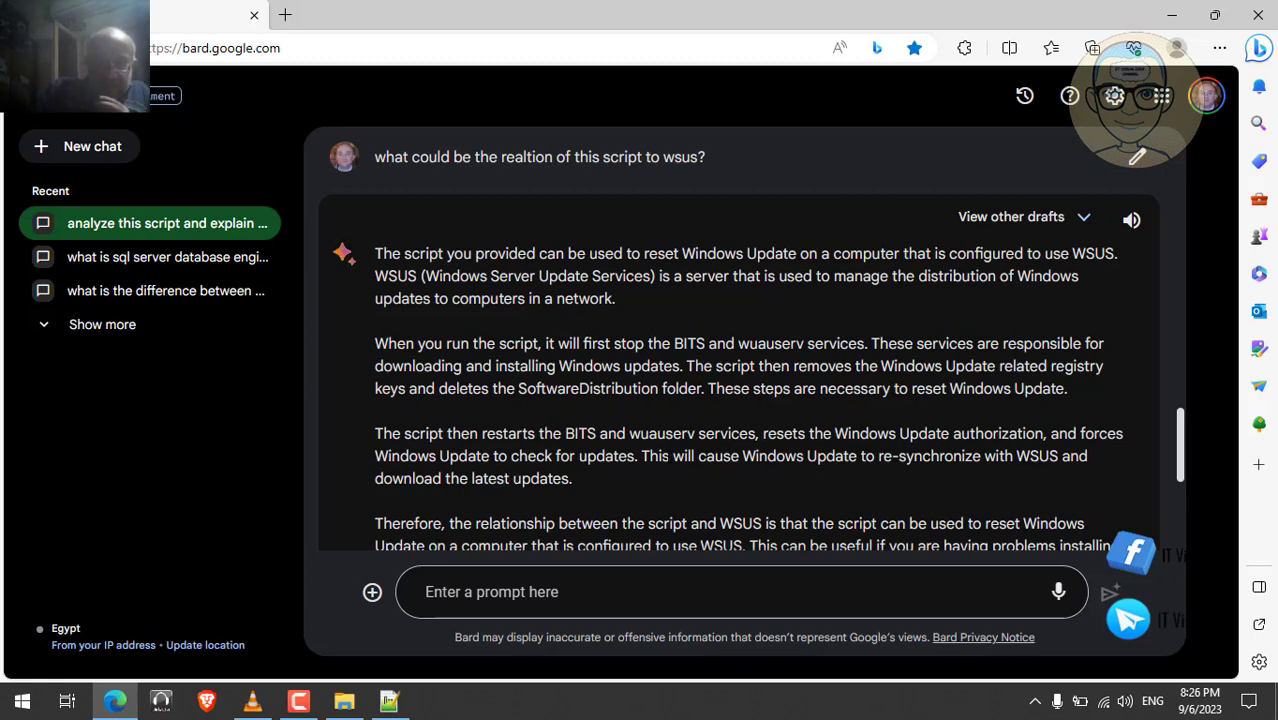
double_click(655, 456)
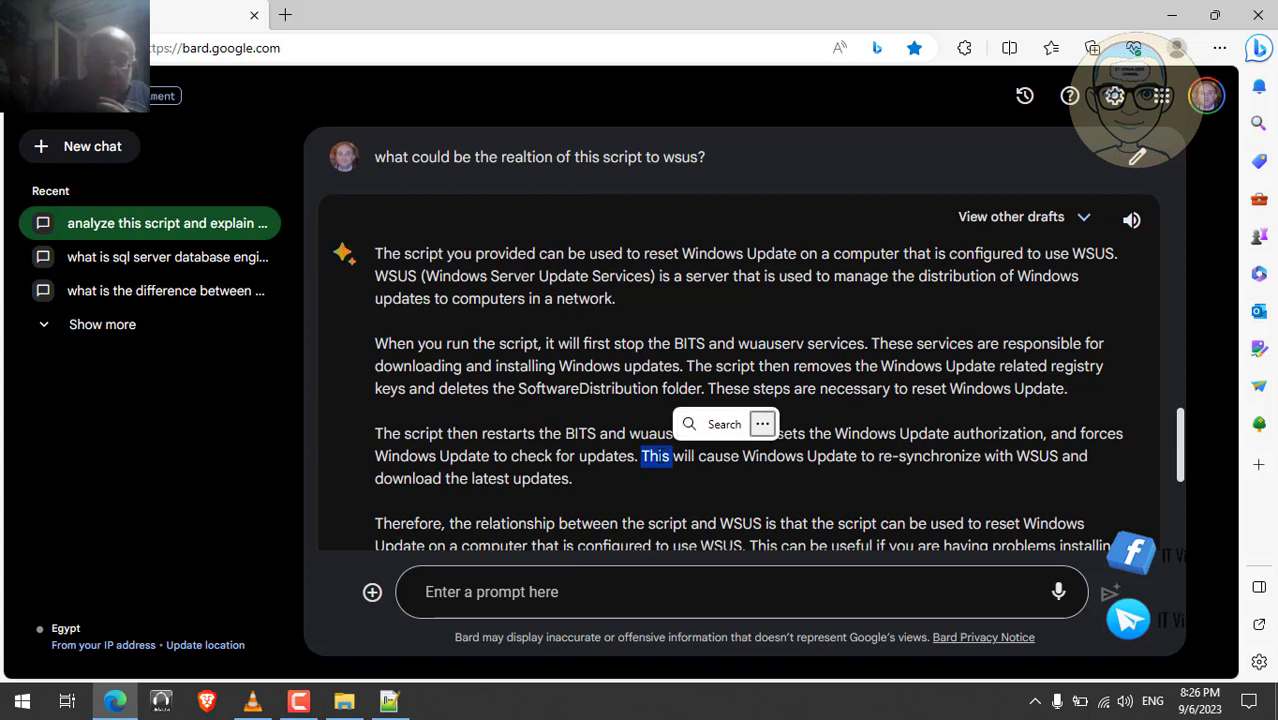
left_click(940, 479)
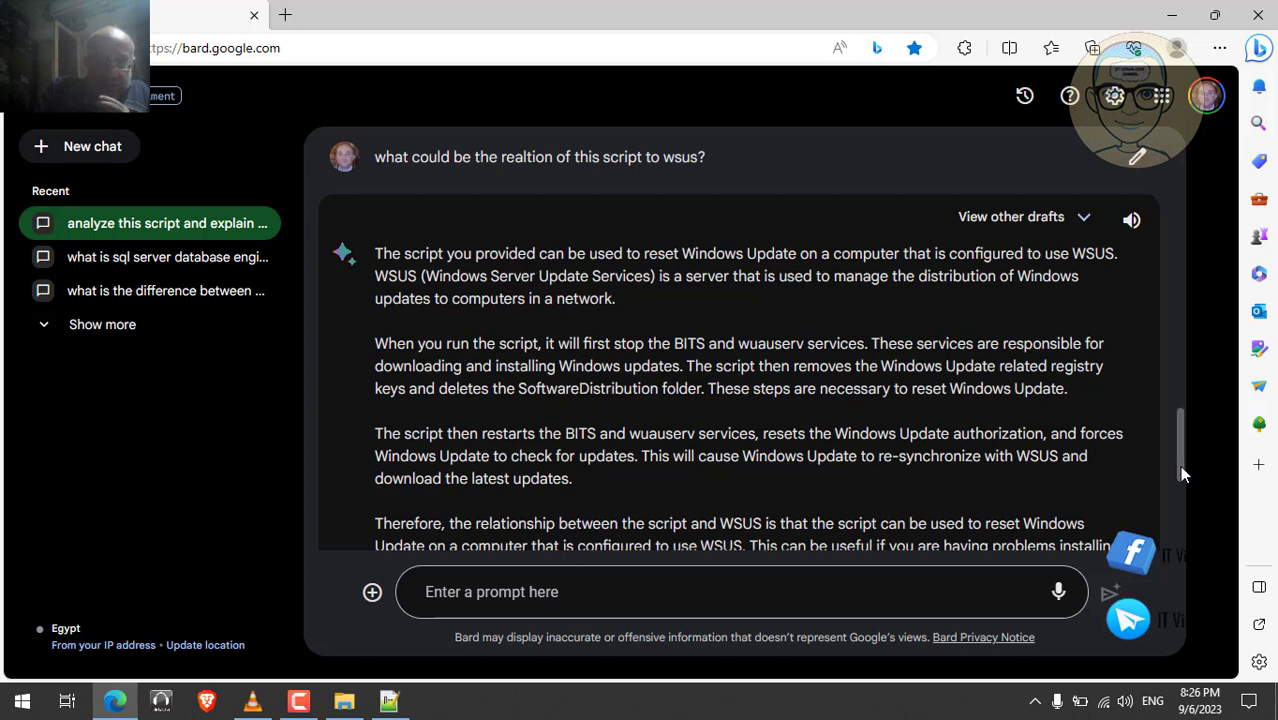
left_click_drag(1180, 467, 1180, 494)
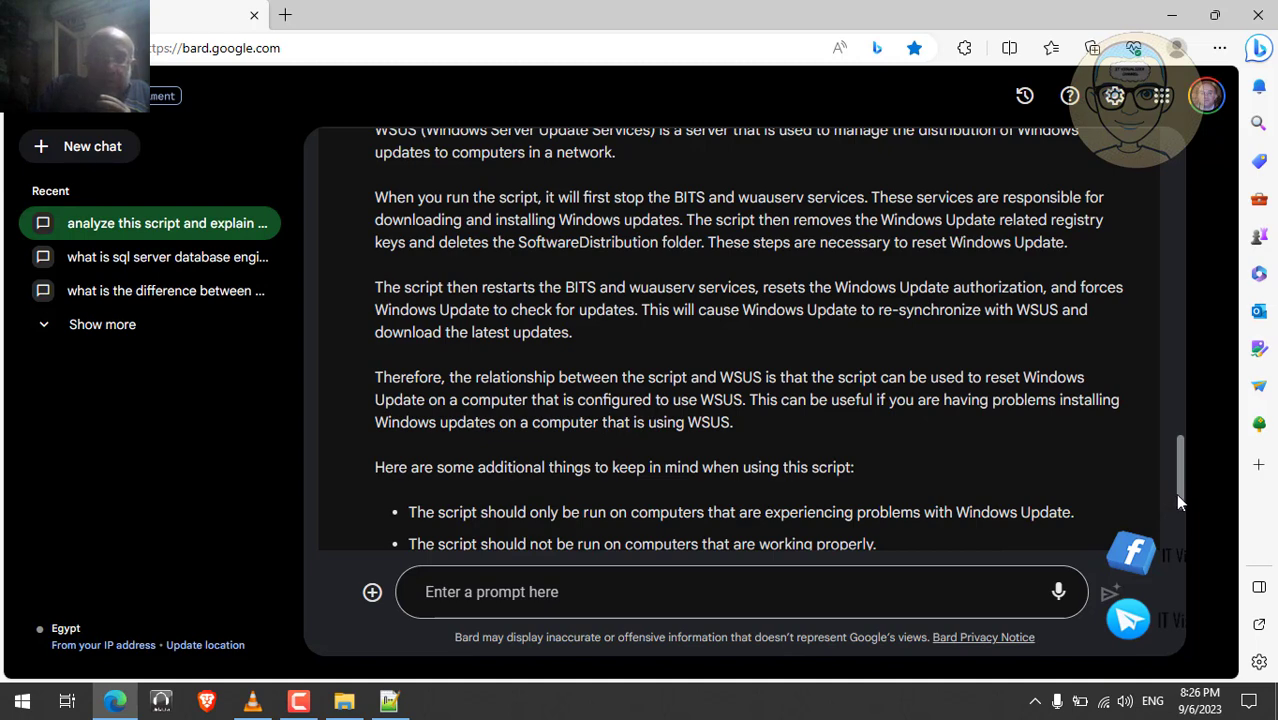
left_click_drag(1176, 494, 1176, 516)
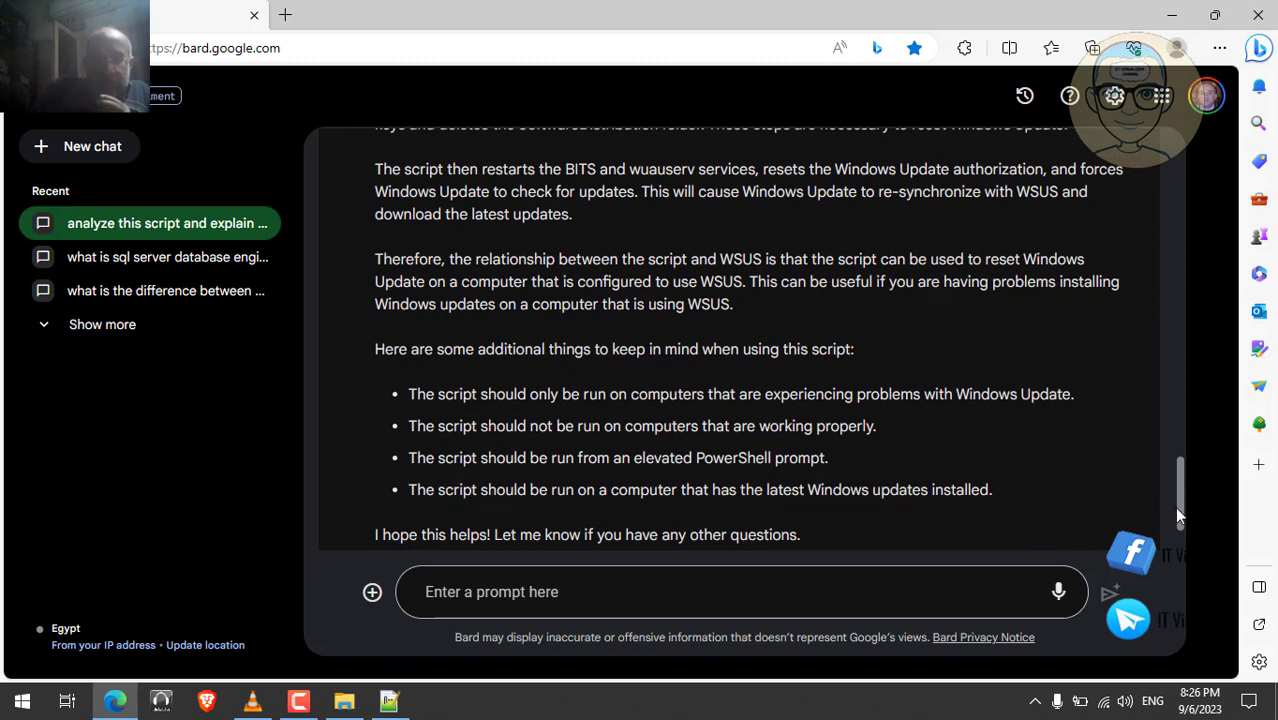
left_click_drag(1175, 508, 1212, 182)
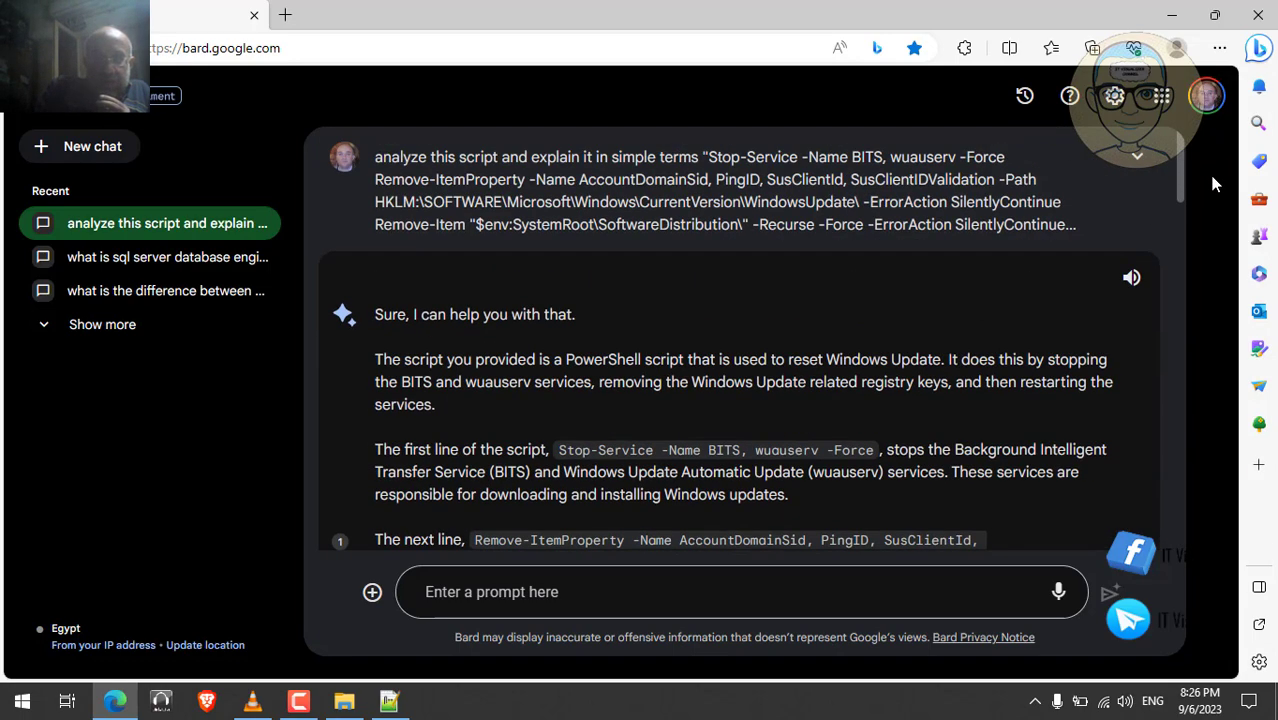
- Expand the original script-analysis prompt and try selecting its lines
left_click(1137, 157)
triple_click(709, 200)
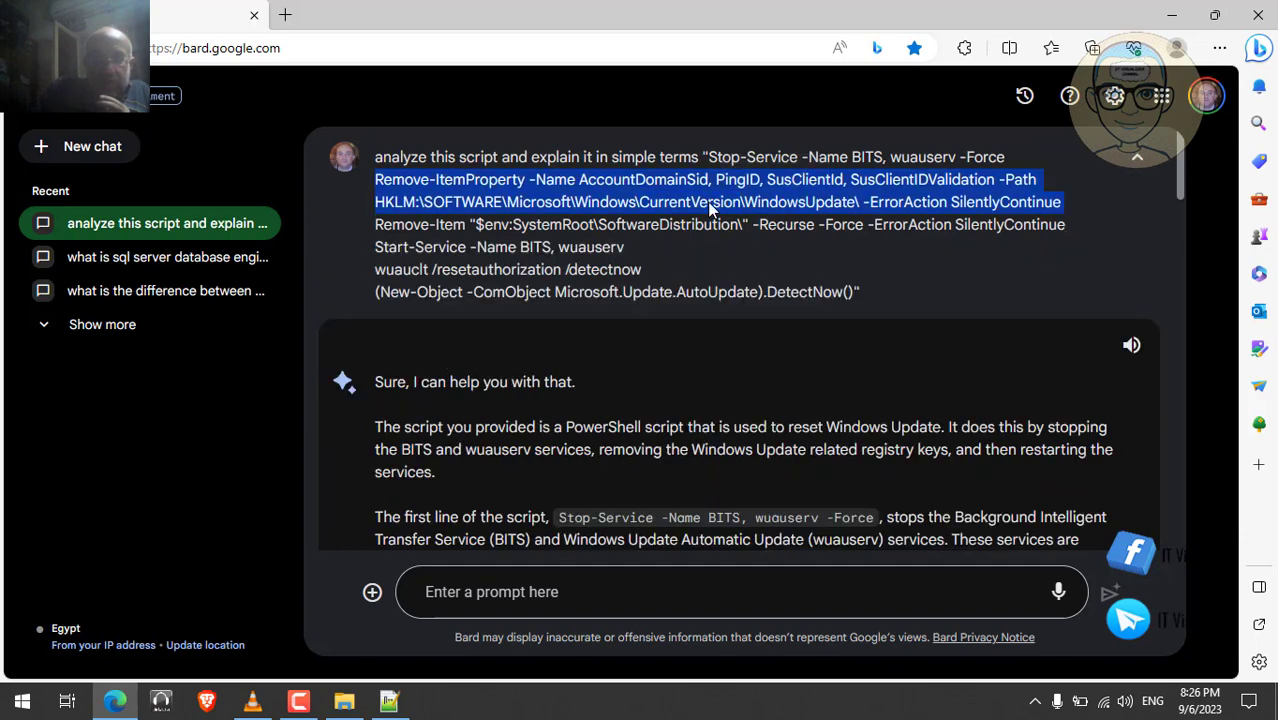
key("ctrl+a")
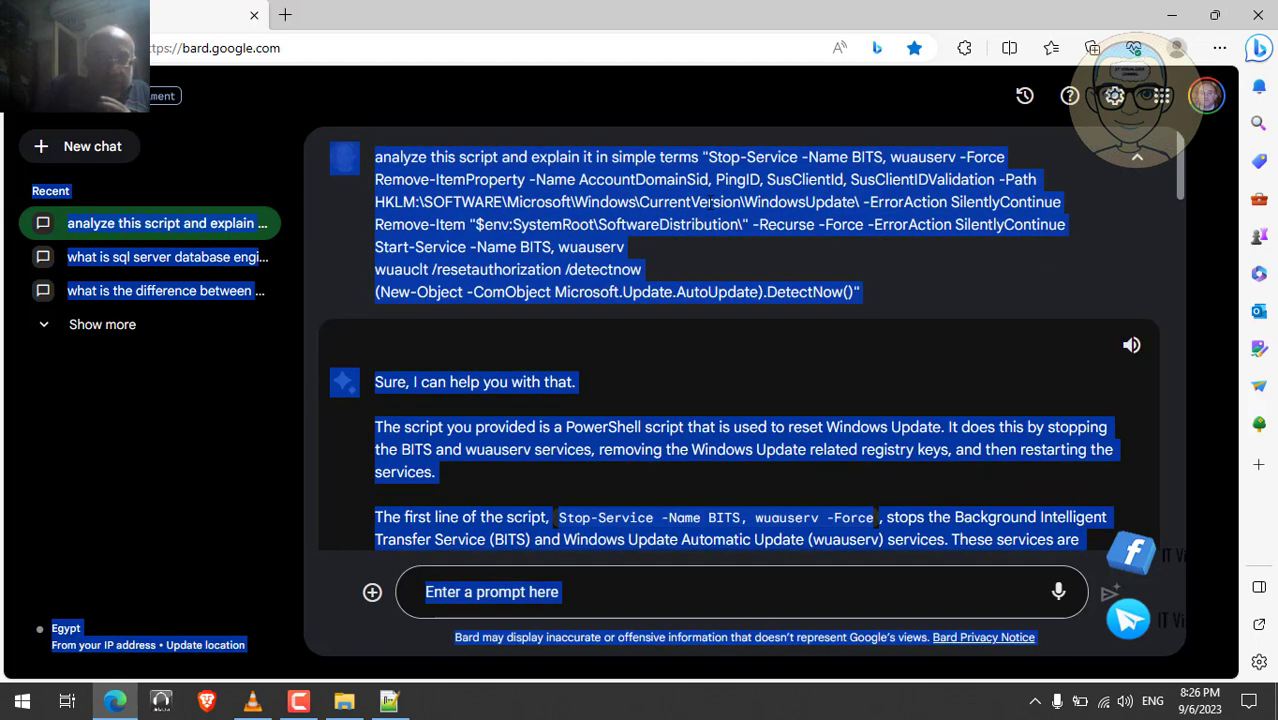
triple_click(688, 209)
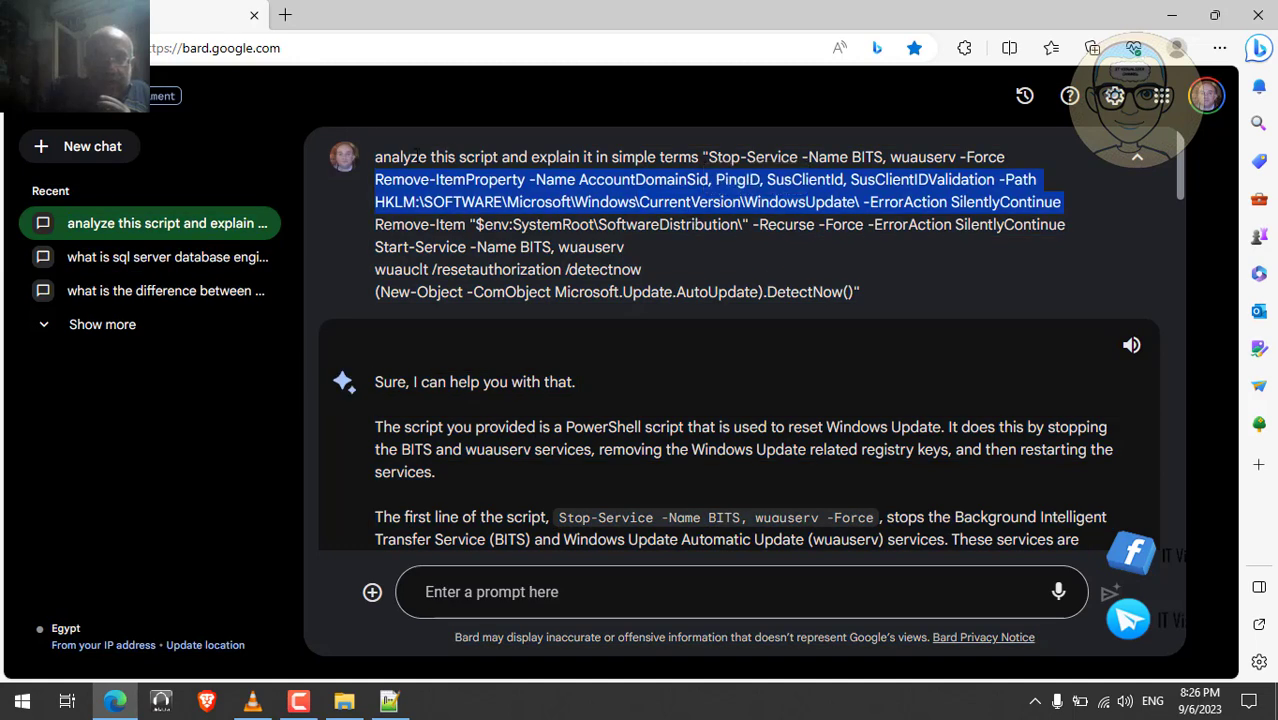
triple_click(386, 157)
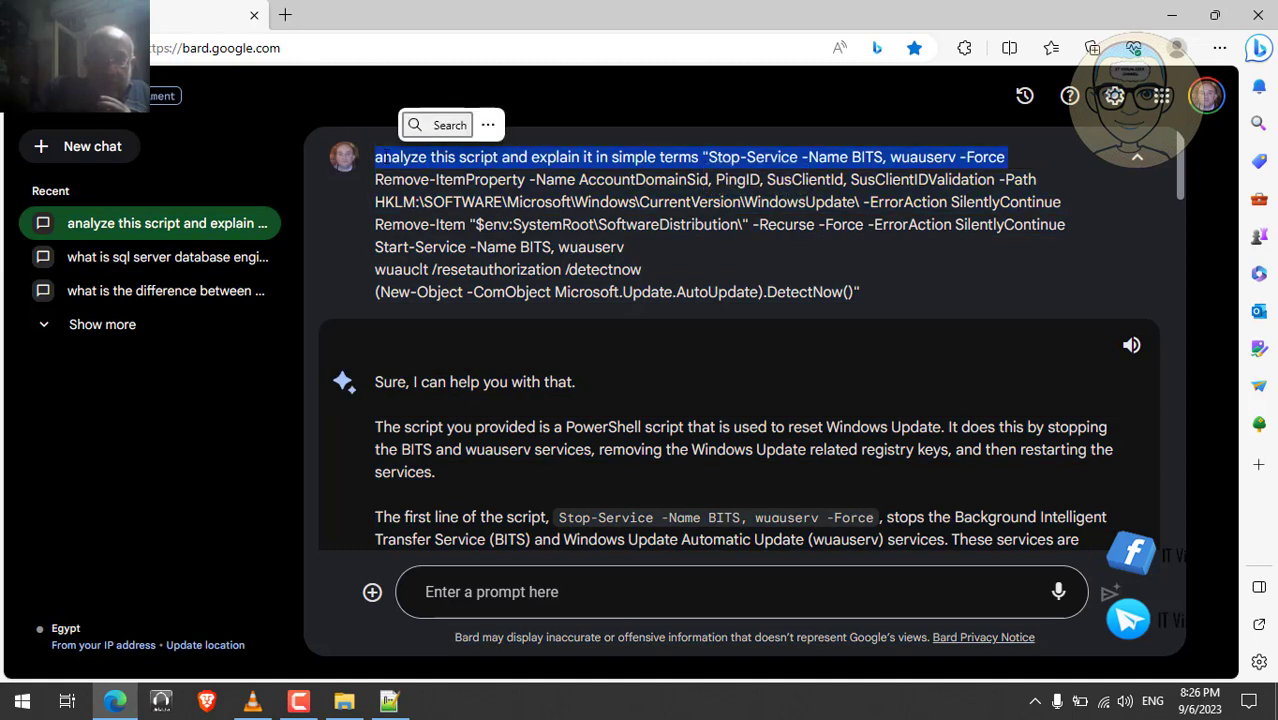
- Select the full script-analysis prompt text and copy it
left_click(858, 293)
left_click_drag(858, 293, 378, 157)
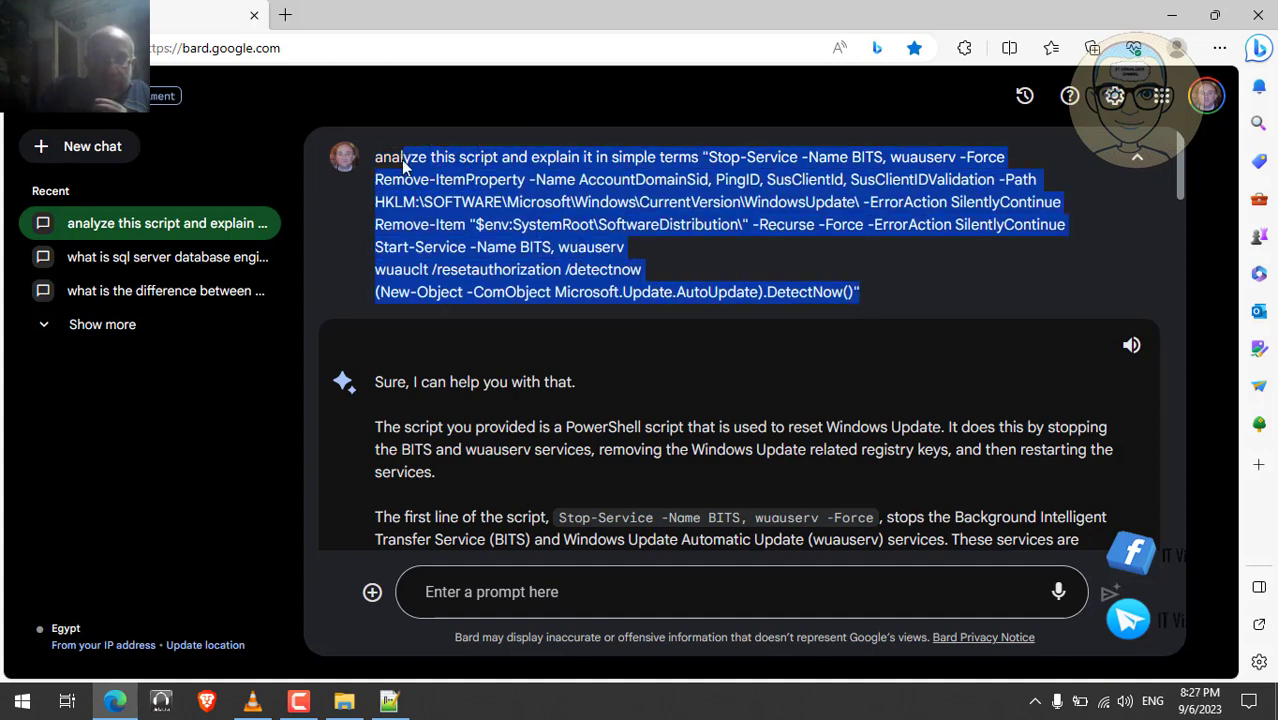
left_click(386, 158)
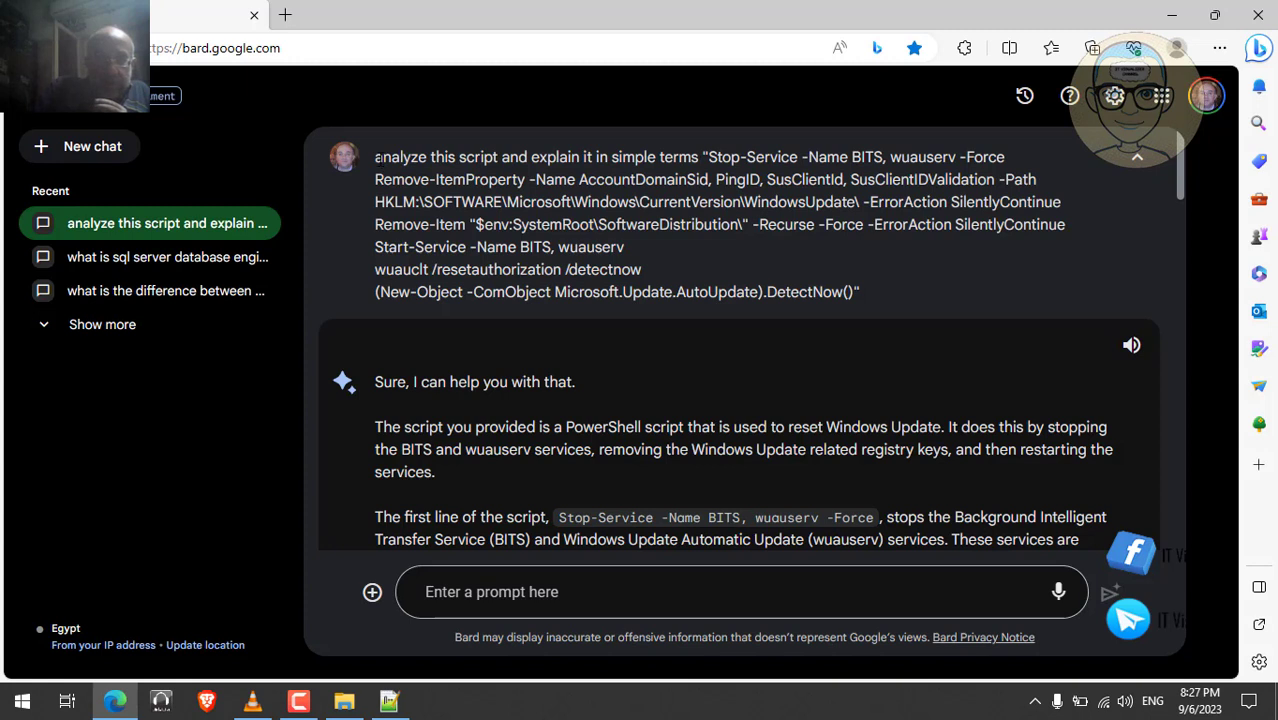
left_click_drag(378, 157, 474, 203)
left_click(474, 203)
left_click_drag(860, 291, 378, 160)
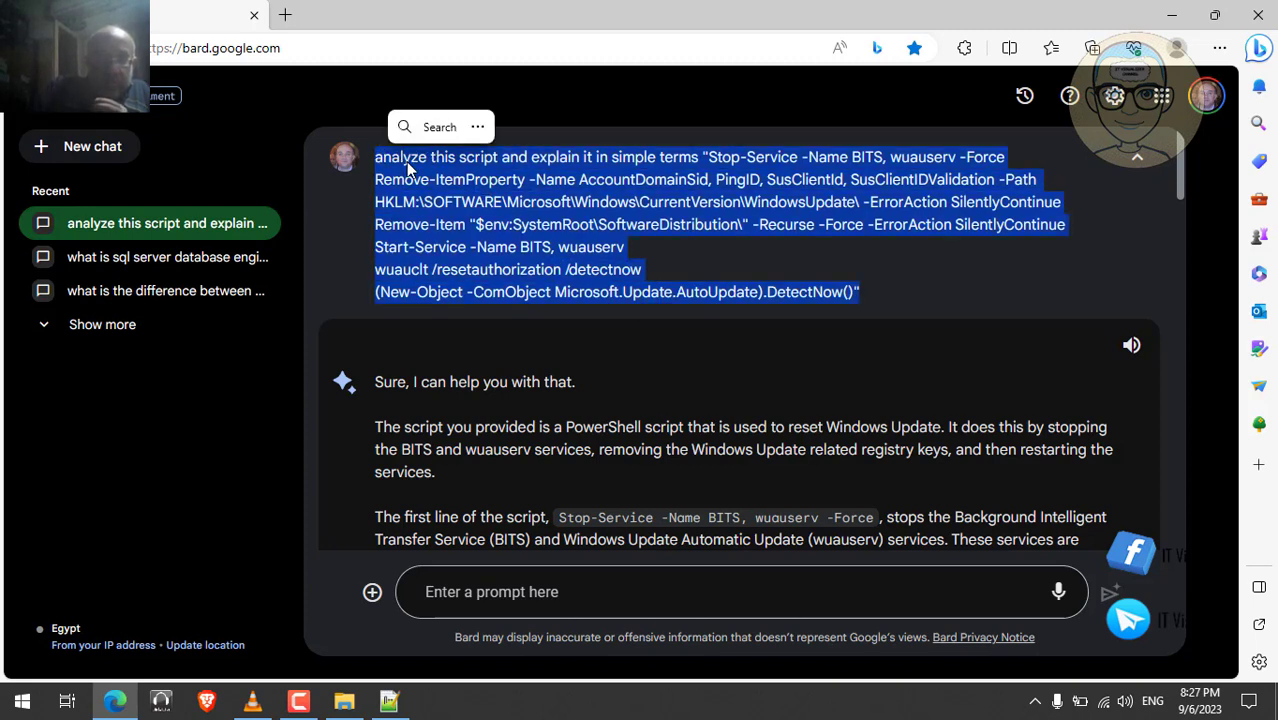
right_click(407, 163)
left_click(446, 179)
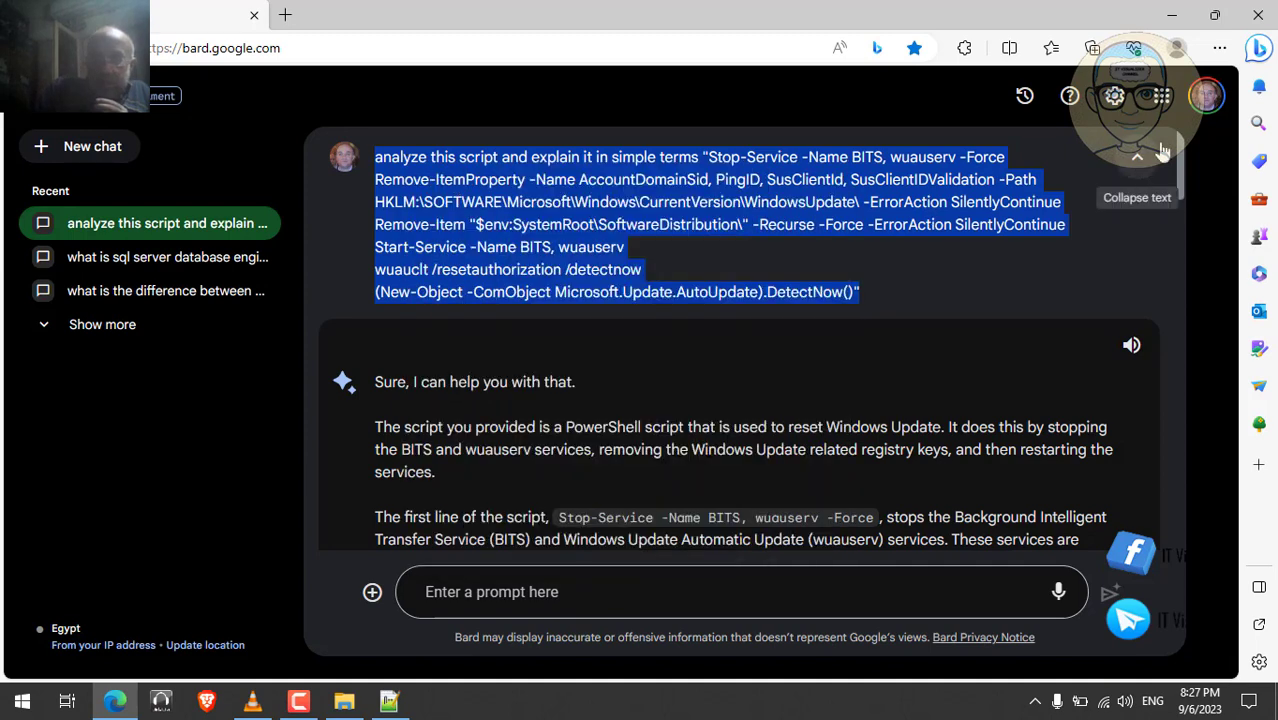
- Paste the copied script prompt into the Bing Chat sidebar and send it for explanation
left_click(1260, 52)
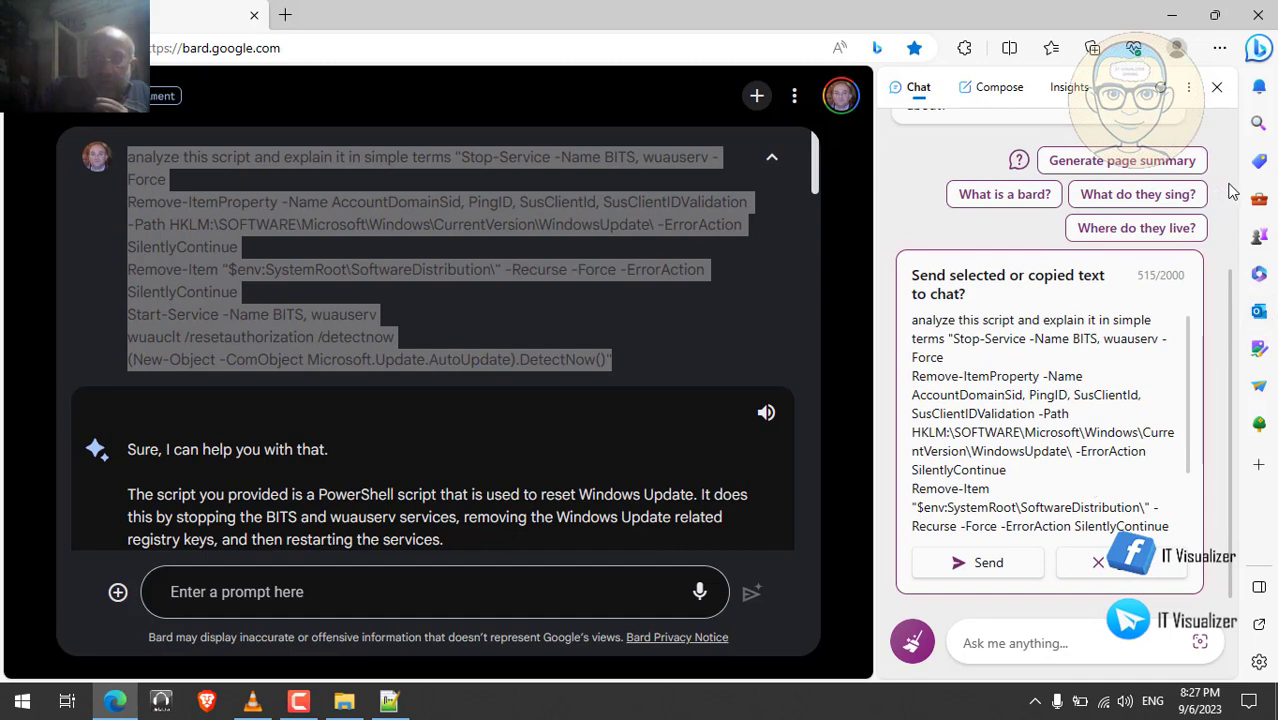
scroll(1232, 190, "up", 3)
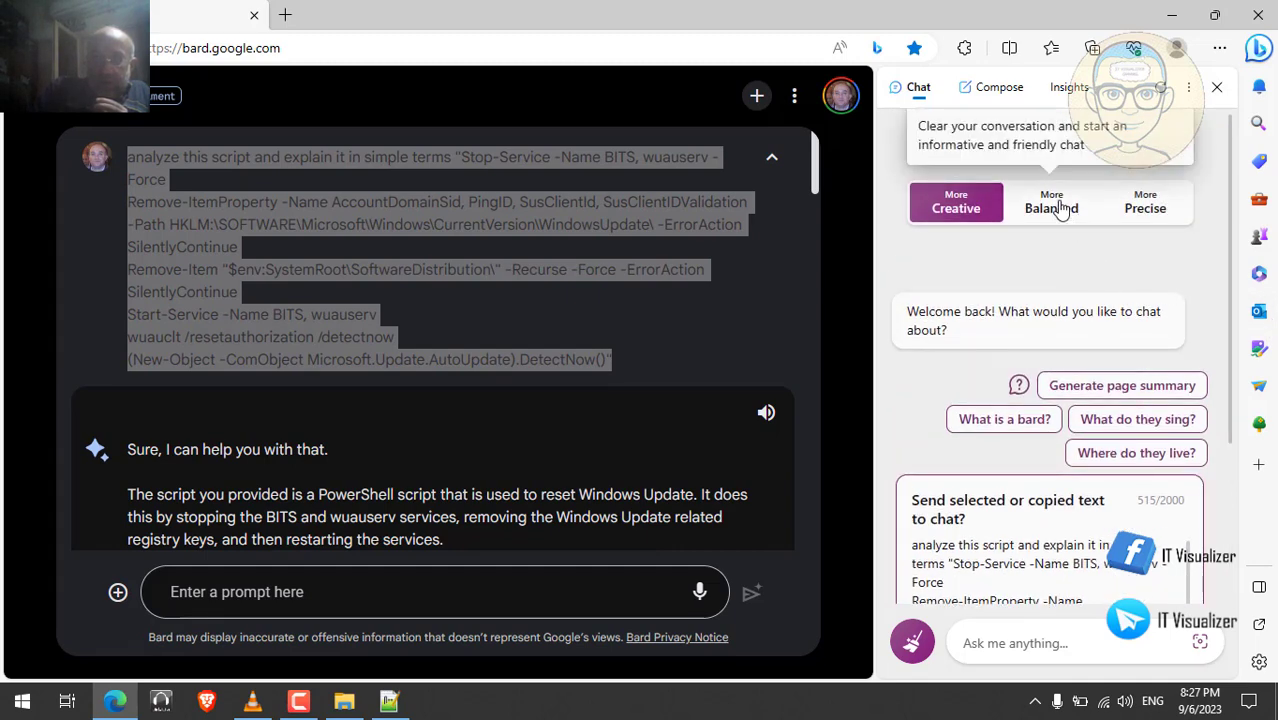
left_click(1150, 208)
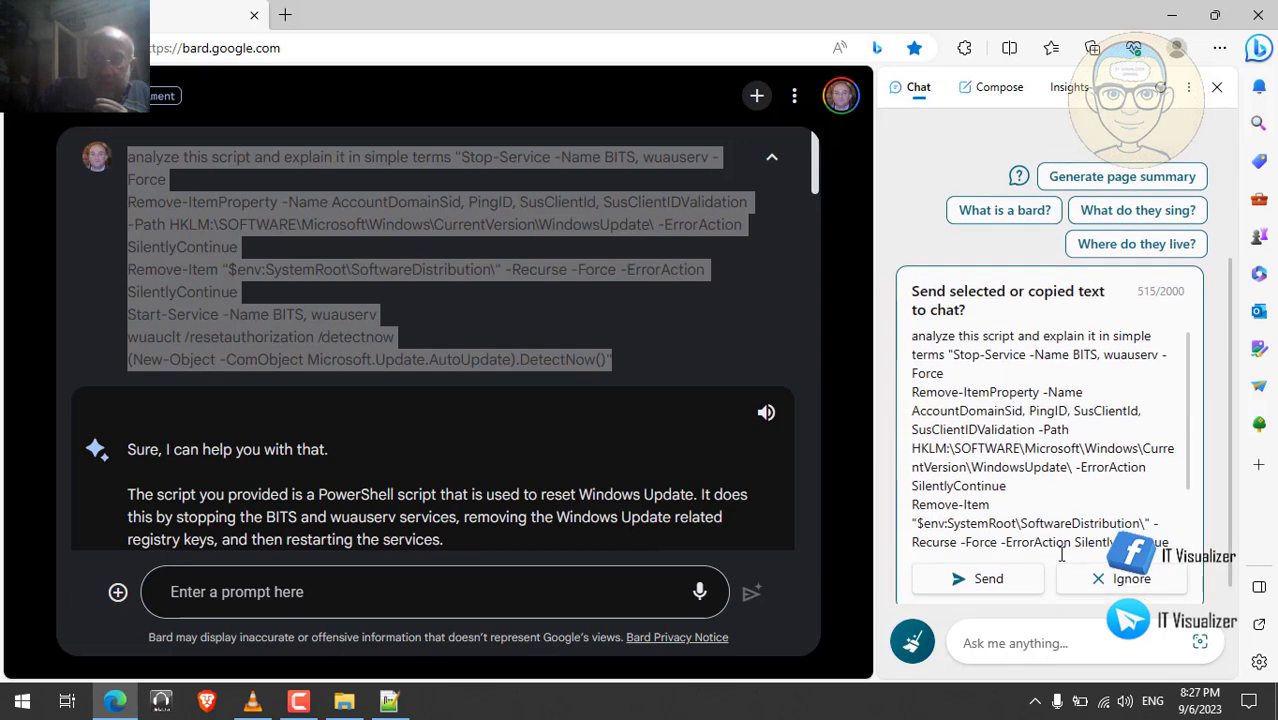
left_click(1000, 643)
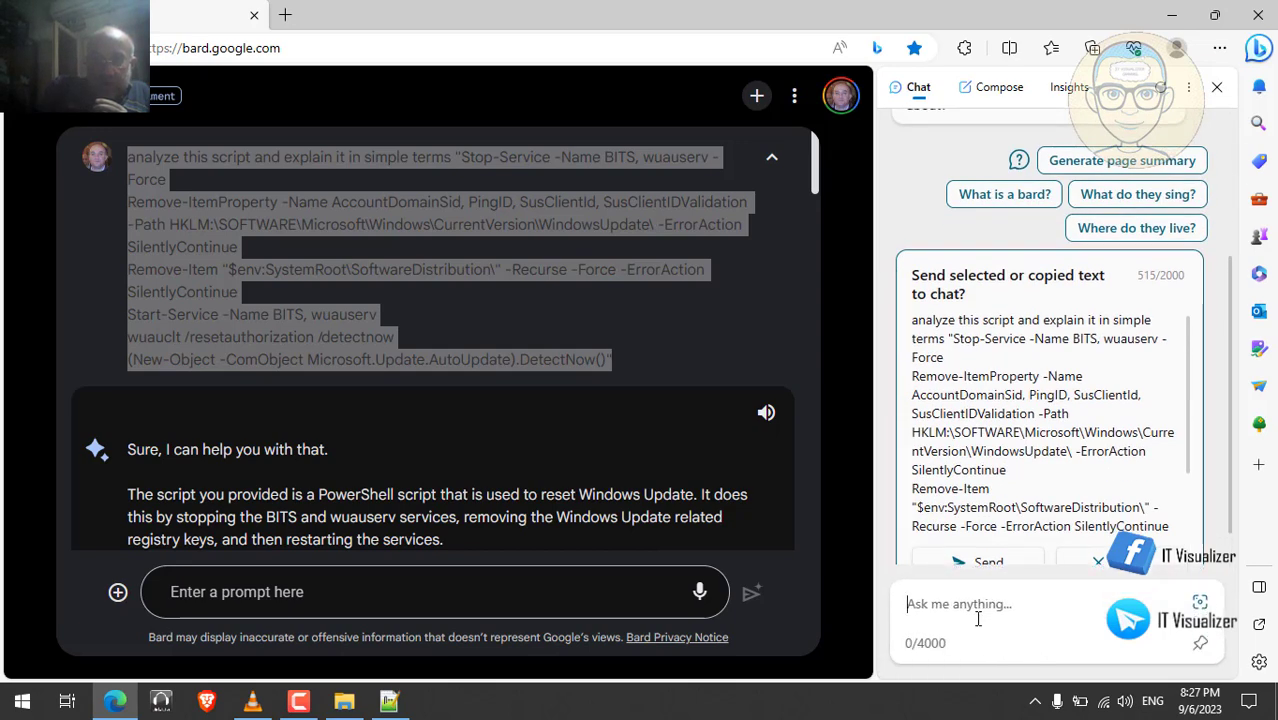
key("ctrl+v")
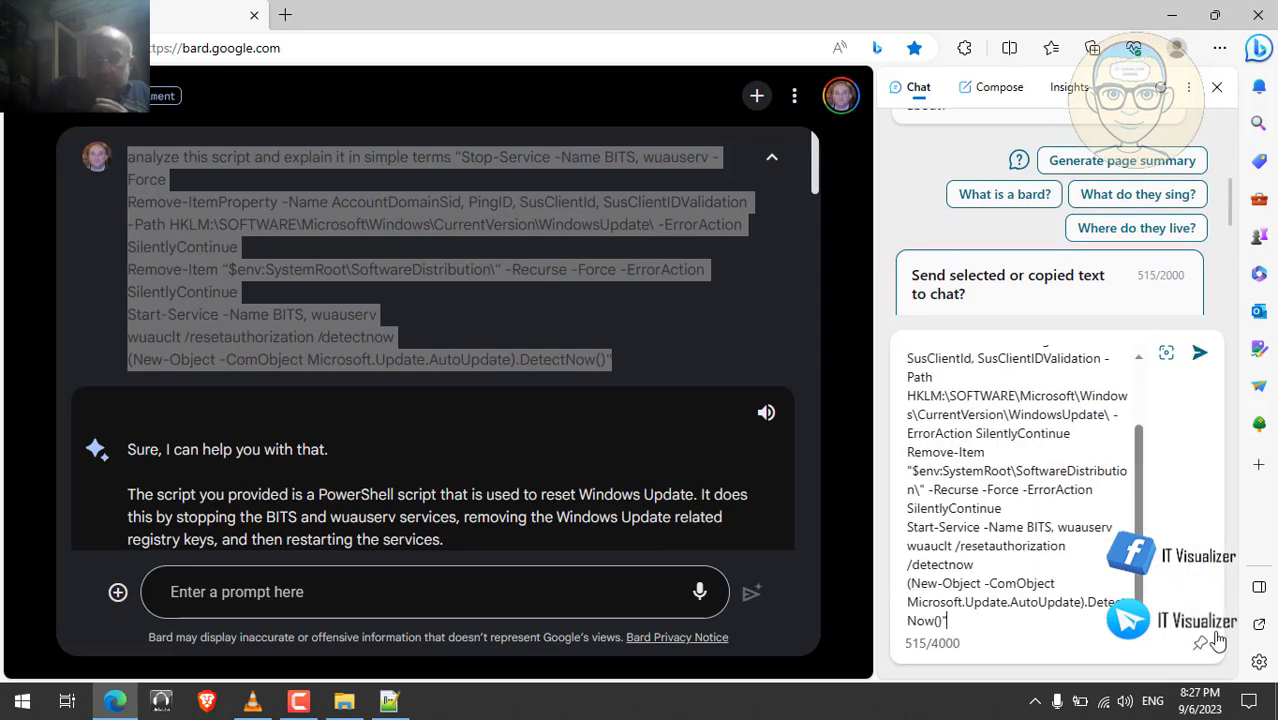
left_click(1199, 355)
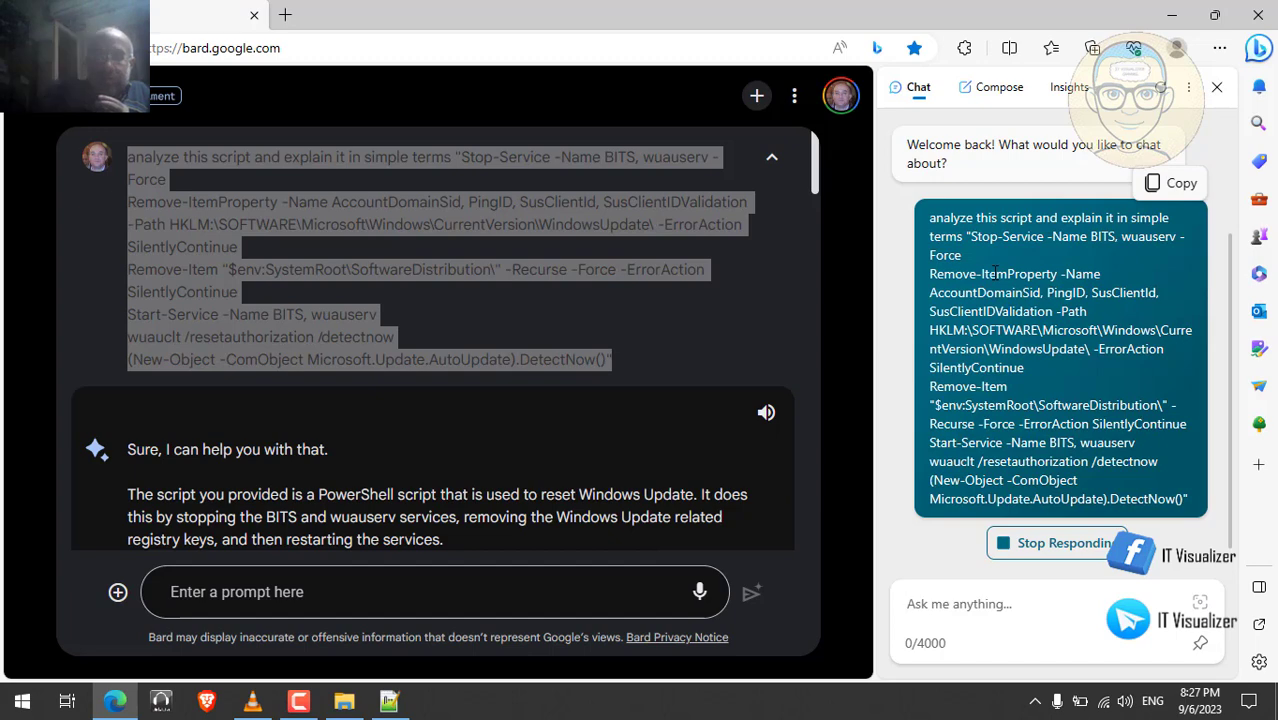
left_click(286, 15)
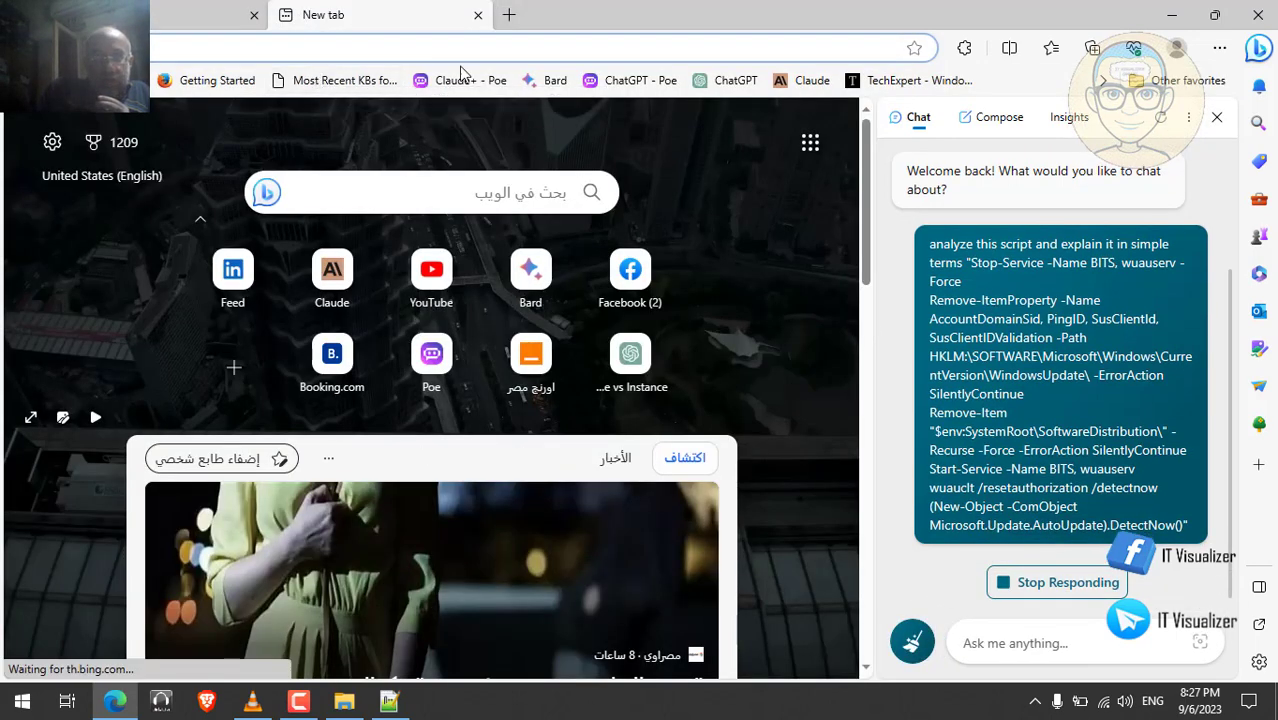
- Send Claude-2-100k on Poe the pasted script plus 'and its realtion with wsus?'
left_click(479, 85)
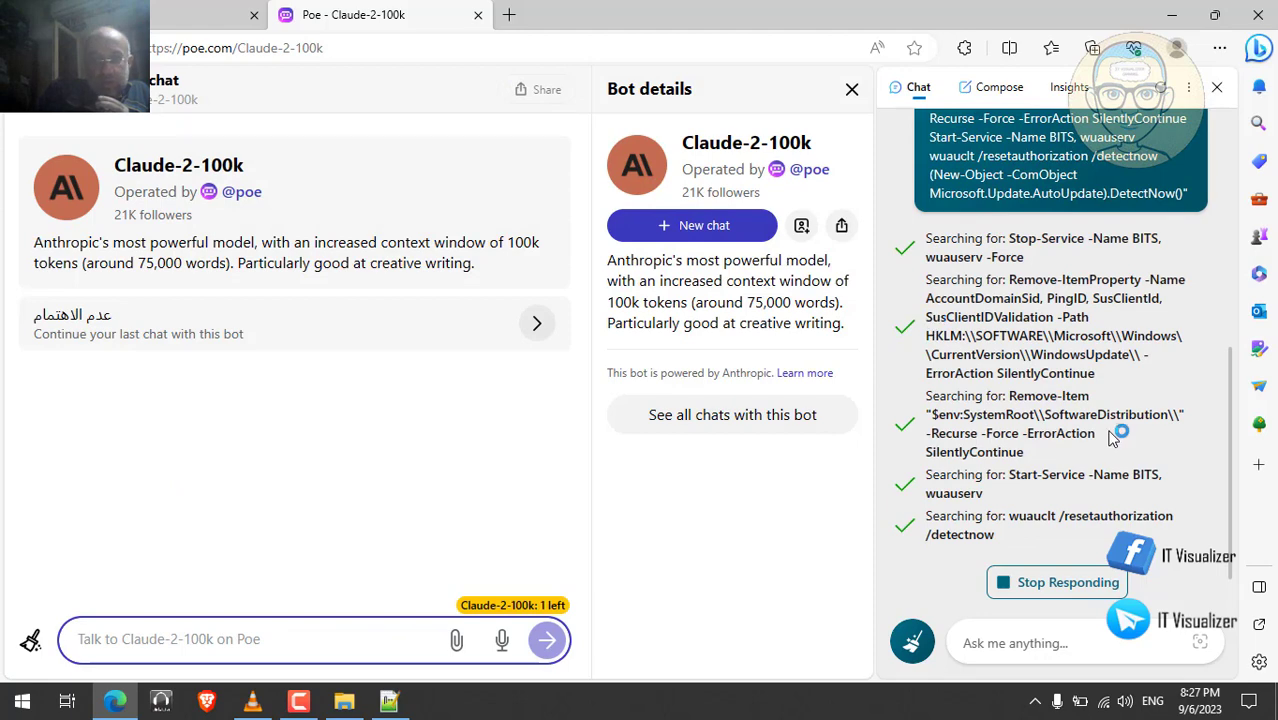
left_click(231, 631)
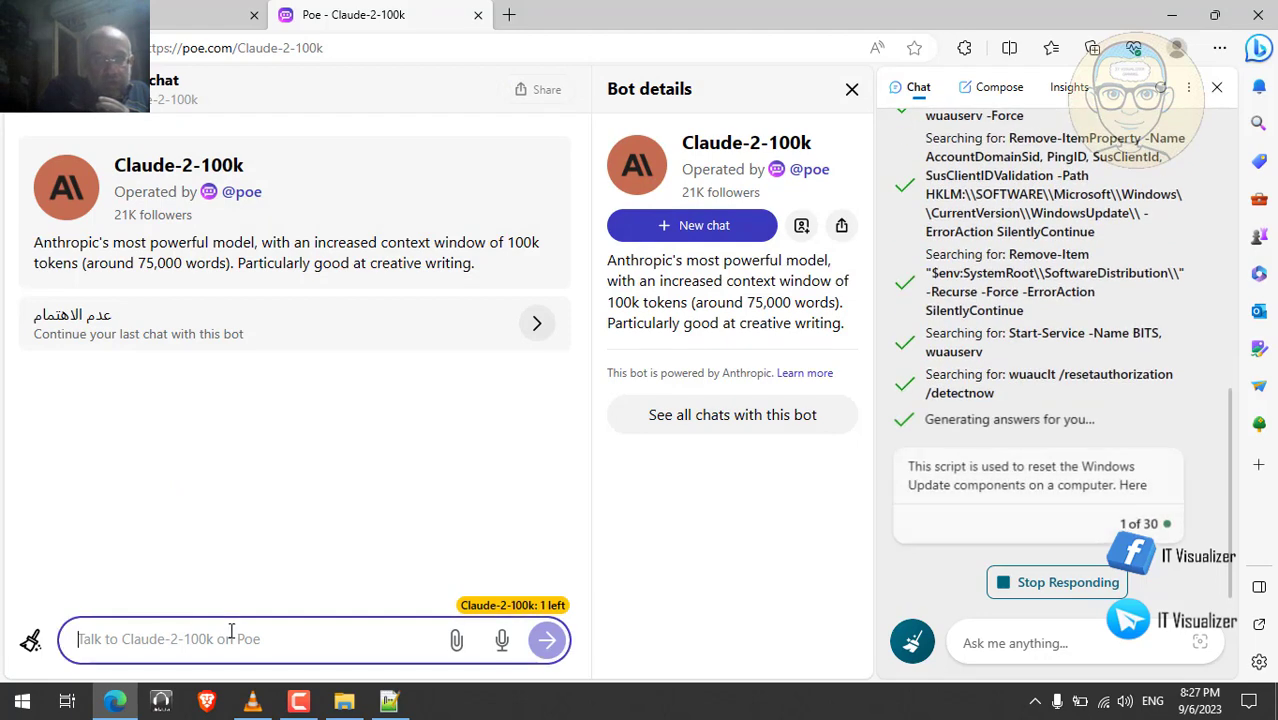
key("ctrl+v")
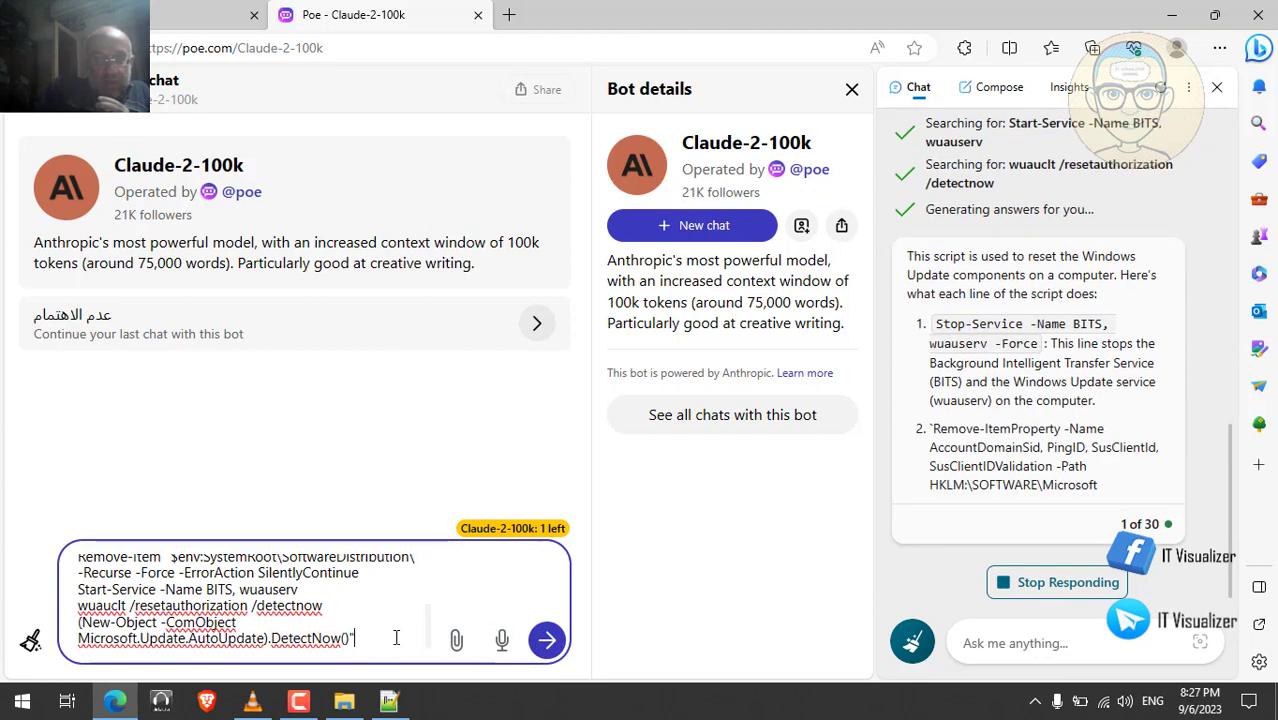
type("and its")
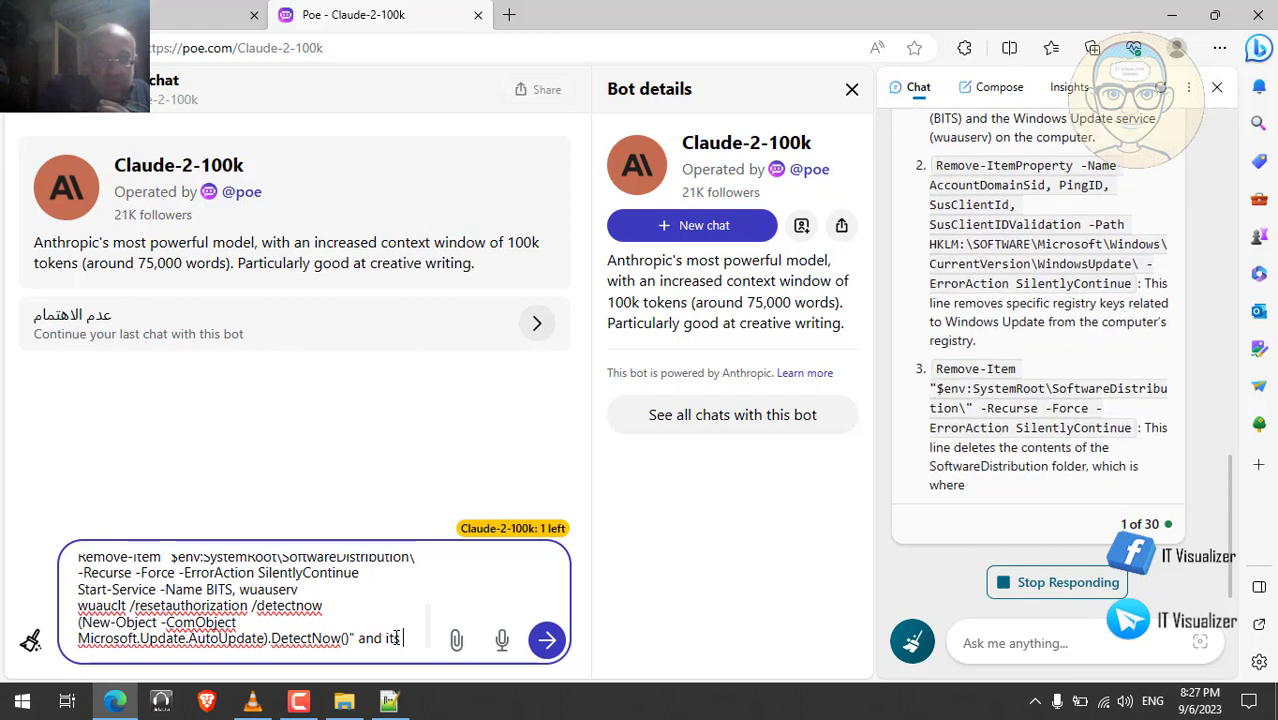
type(" realtion ")
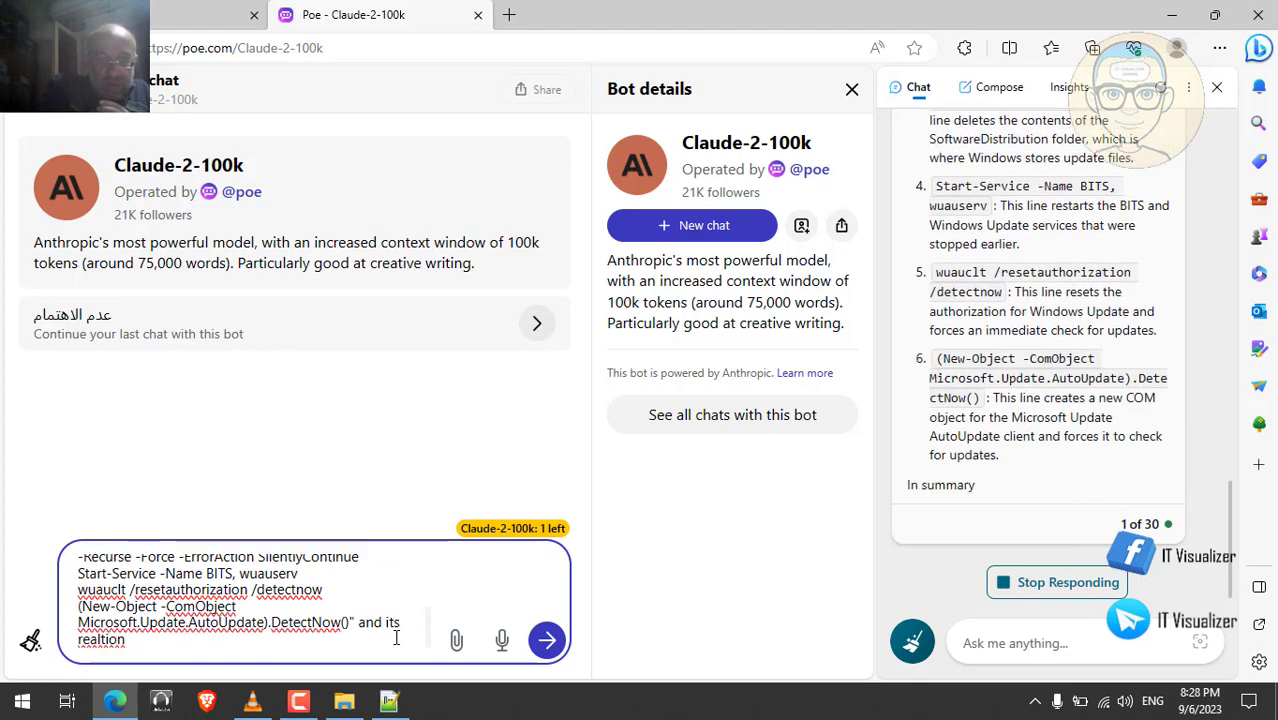
type("with")
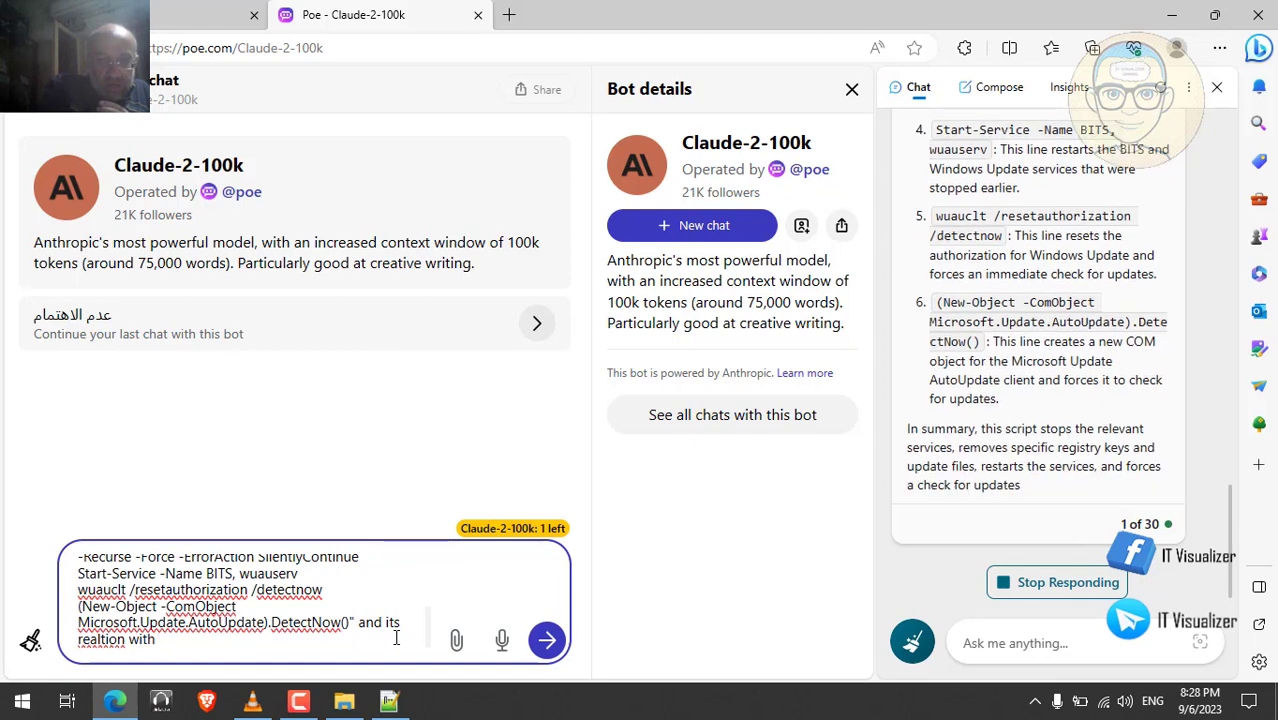
type(" wsus")
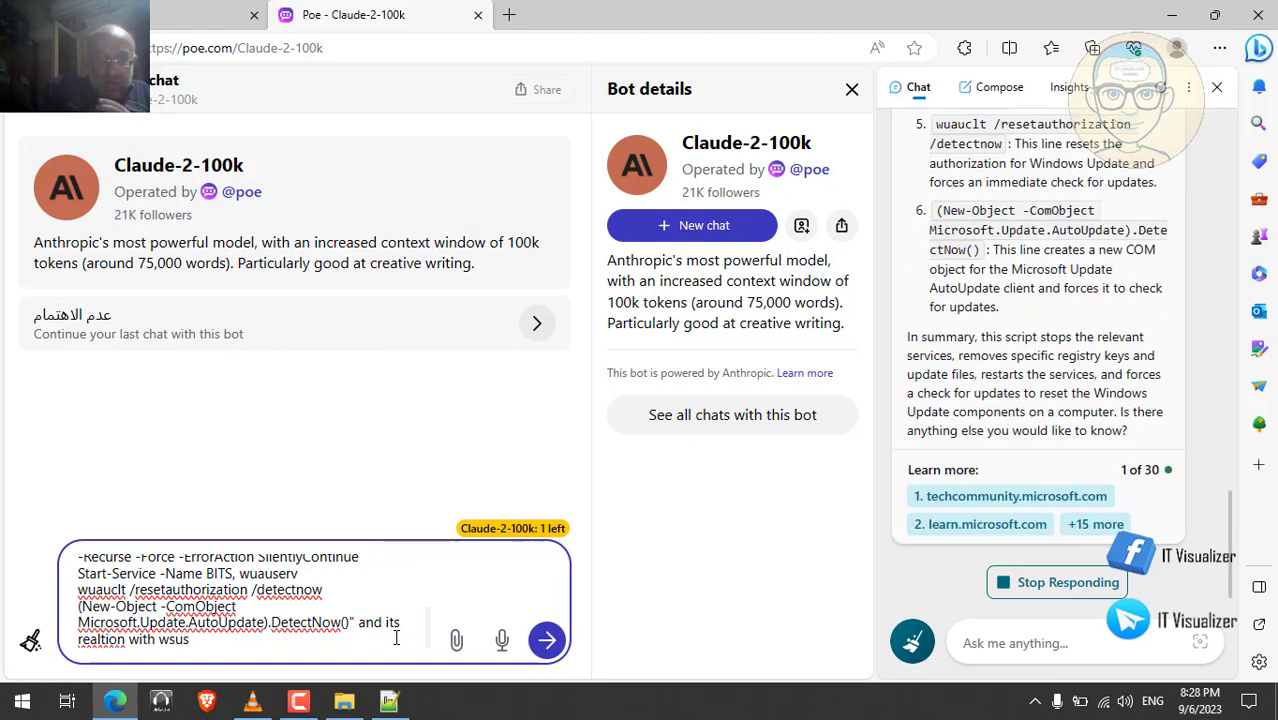
type("?")
key("Return")
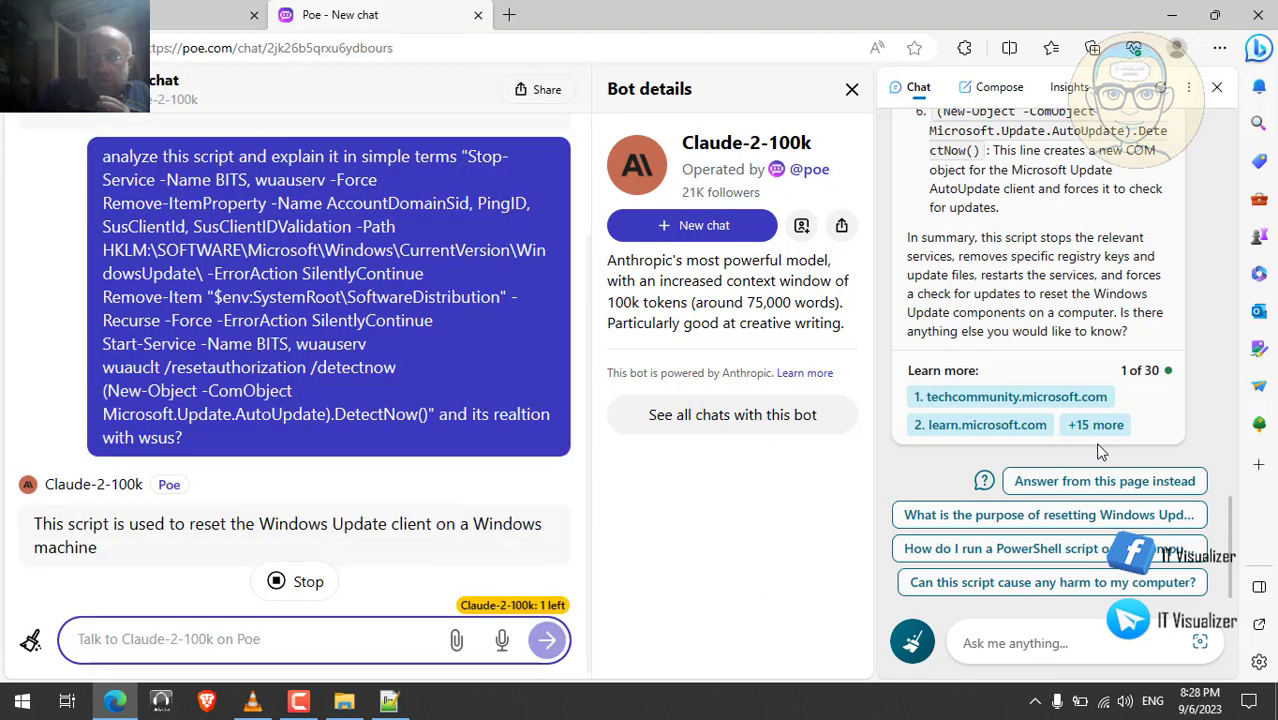
- Scroll through Bing Chat's finished reply with its summary and sources
left_click(1232, 543)
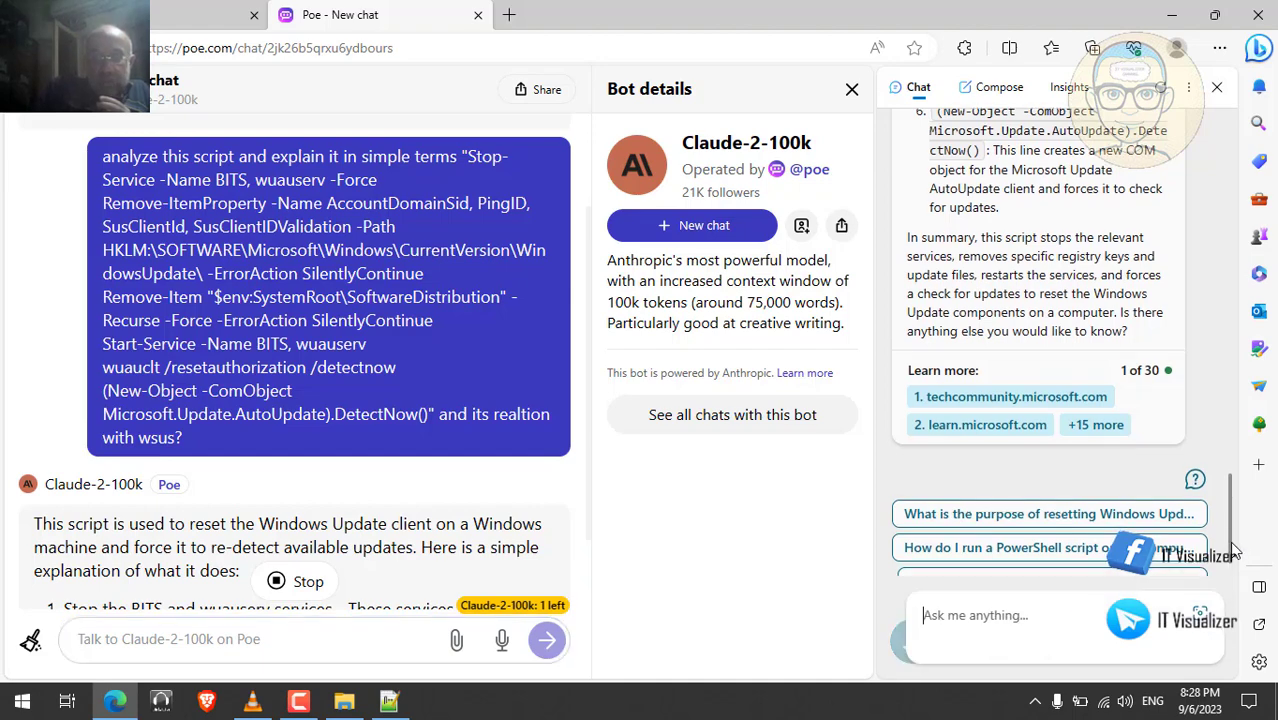
left_click_drag(1234, 550, 1243, 372)
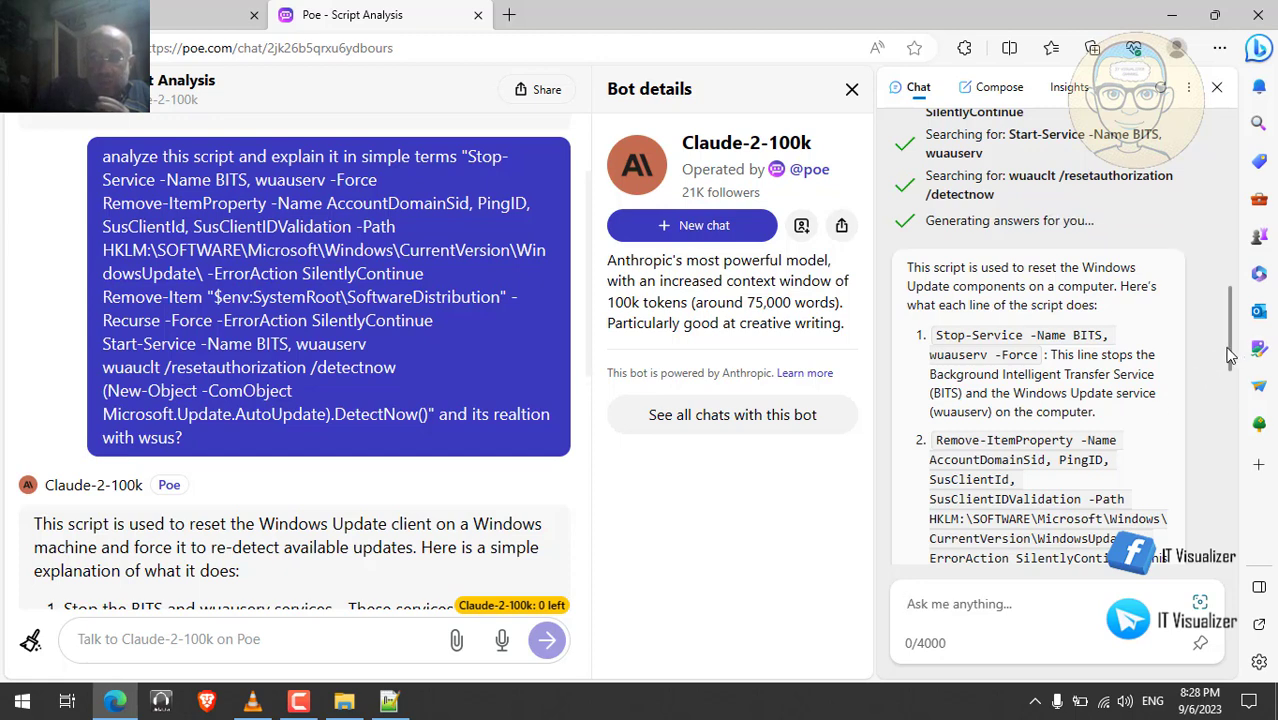
left_click_drag(1230, 360, 1212, 494)
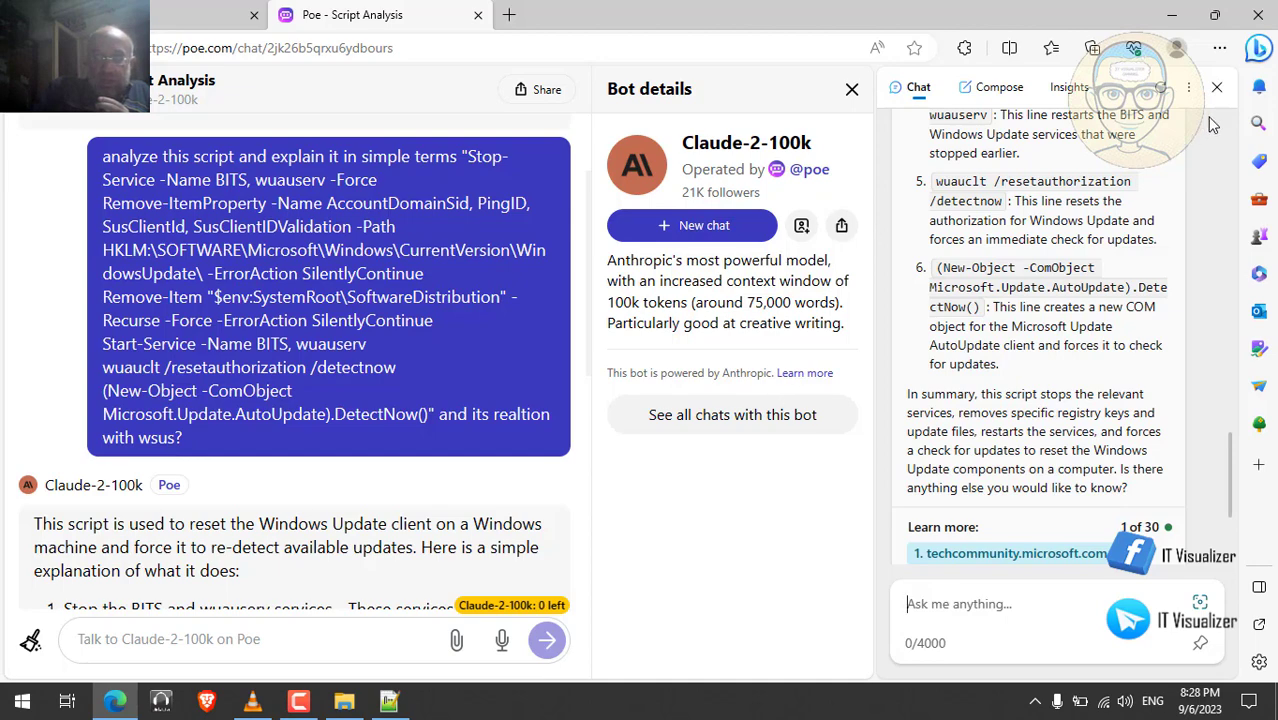
- Close the Bing sidebar, the Subscribe to Poe offer and the bot details panel
left_click(1260, 50)
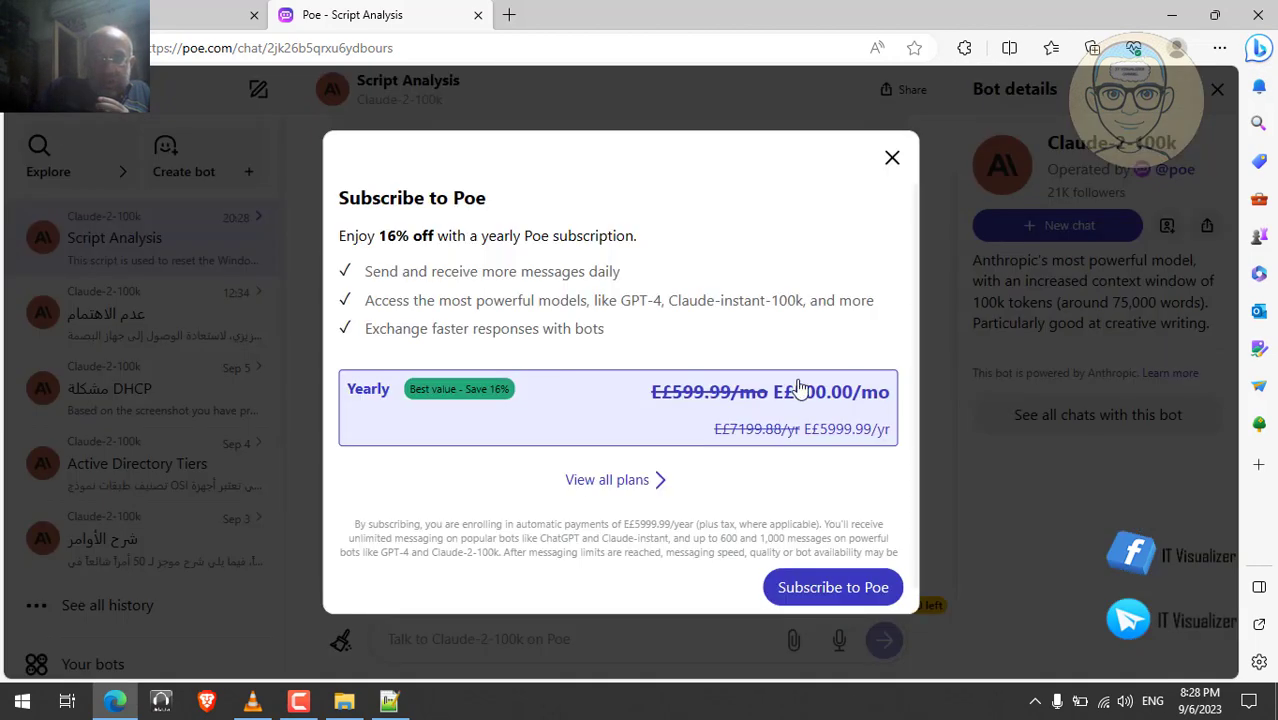
left_click(892, 160)
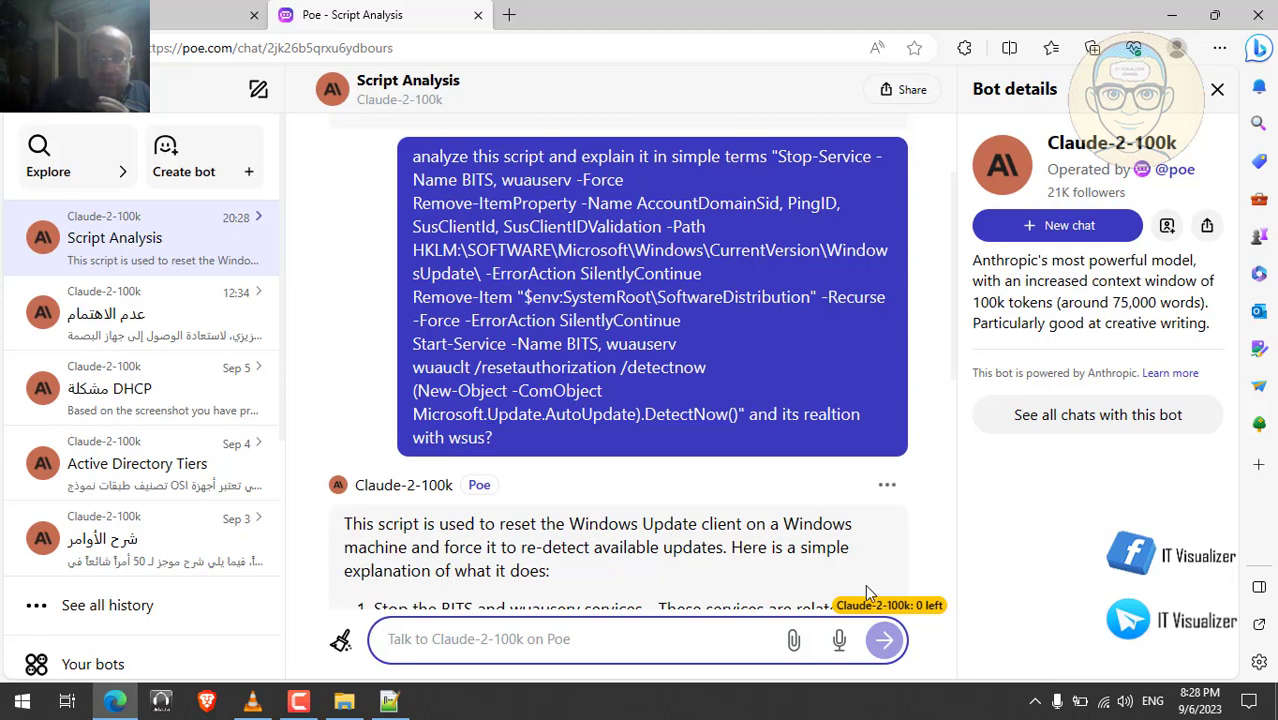
left_click(1217, 89)
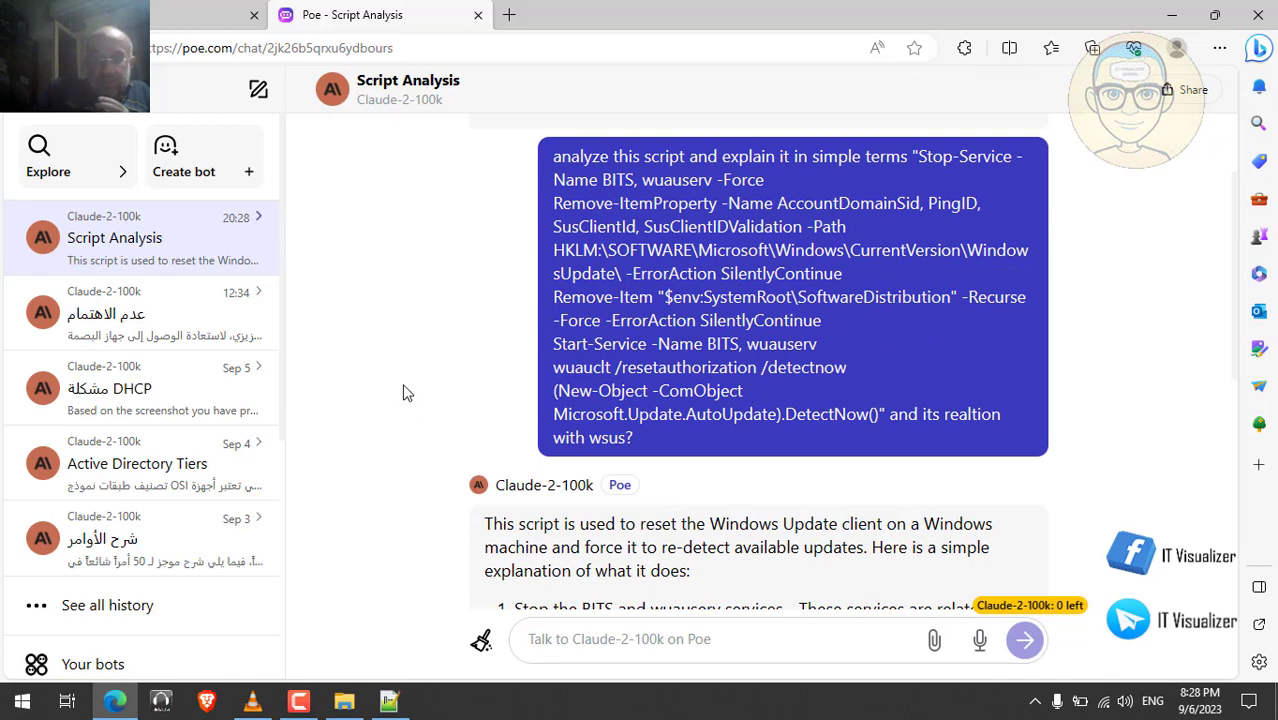
scroll(405, 392, "down", 1)
scroll(405, 392, "down", 1)
scroll(405, 392, "down", 1)
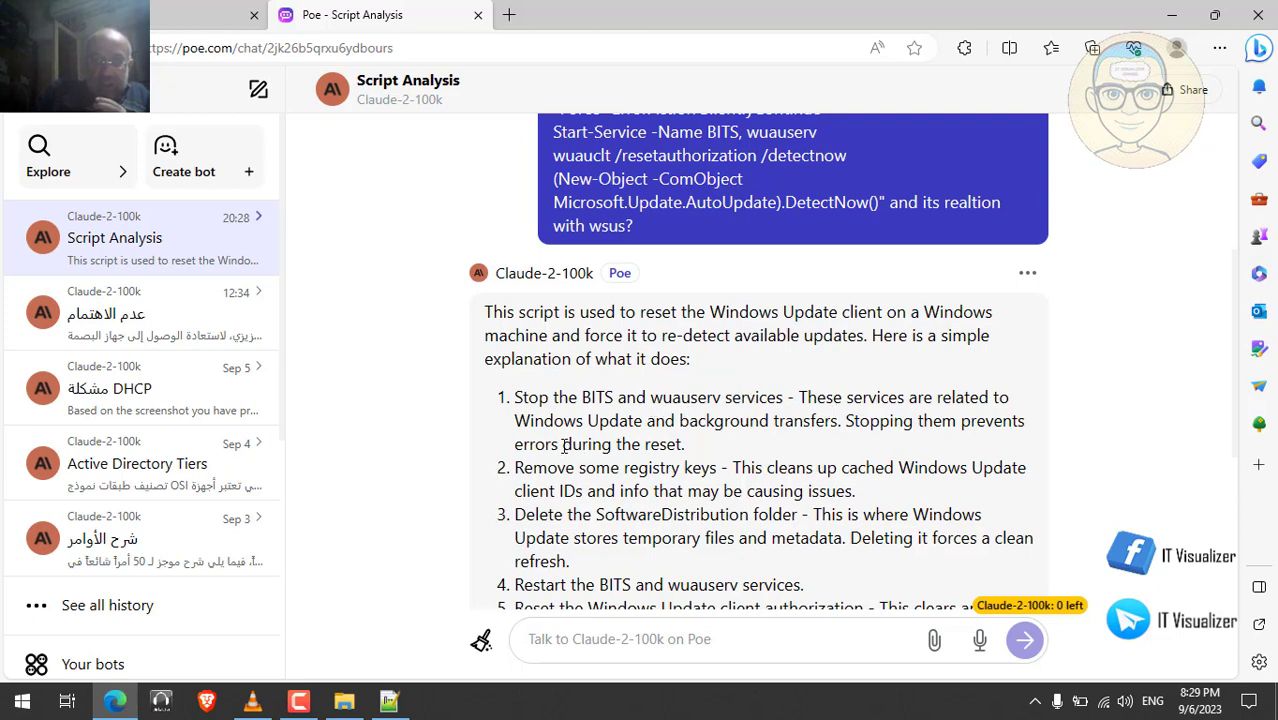
scroll(565, 447, "down", 1)
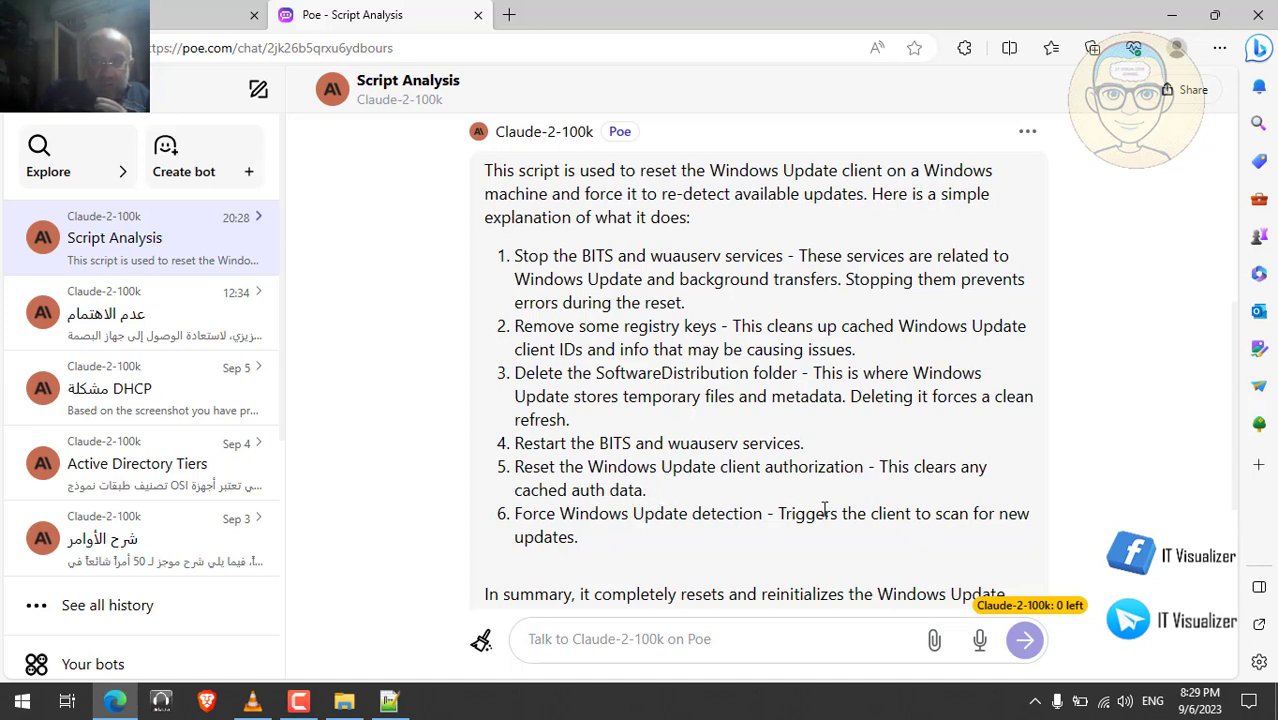
scroll(824, 510, "down", 2)
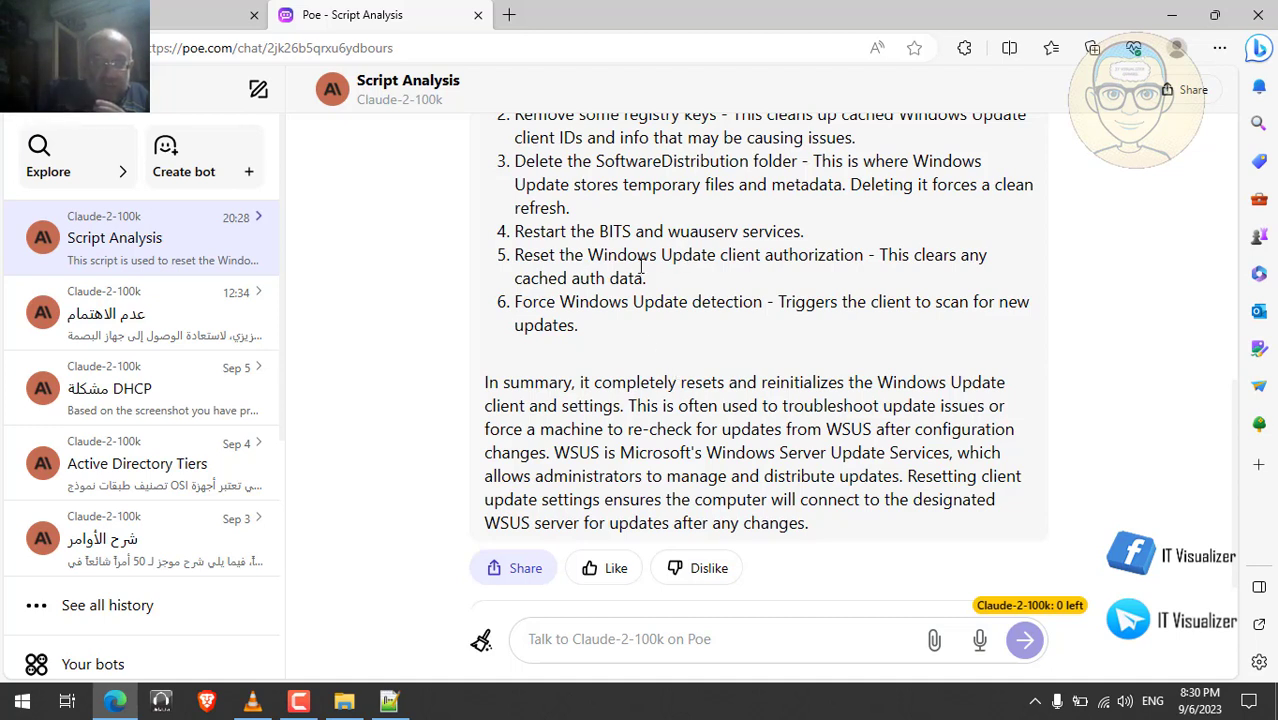
- Close the Poe tab and resume the VM recording full screen in VLC
left_click(477, 17)
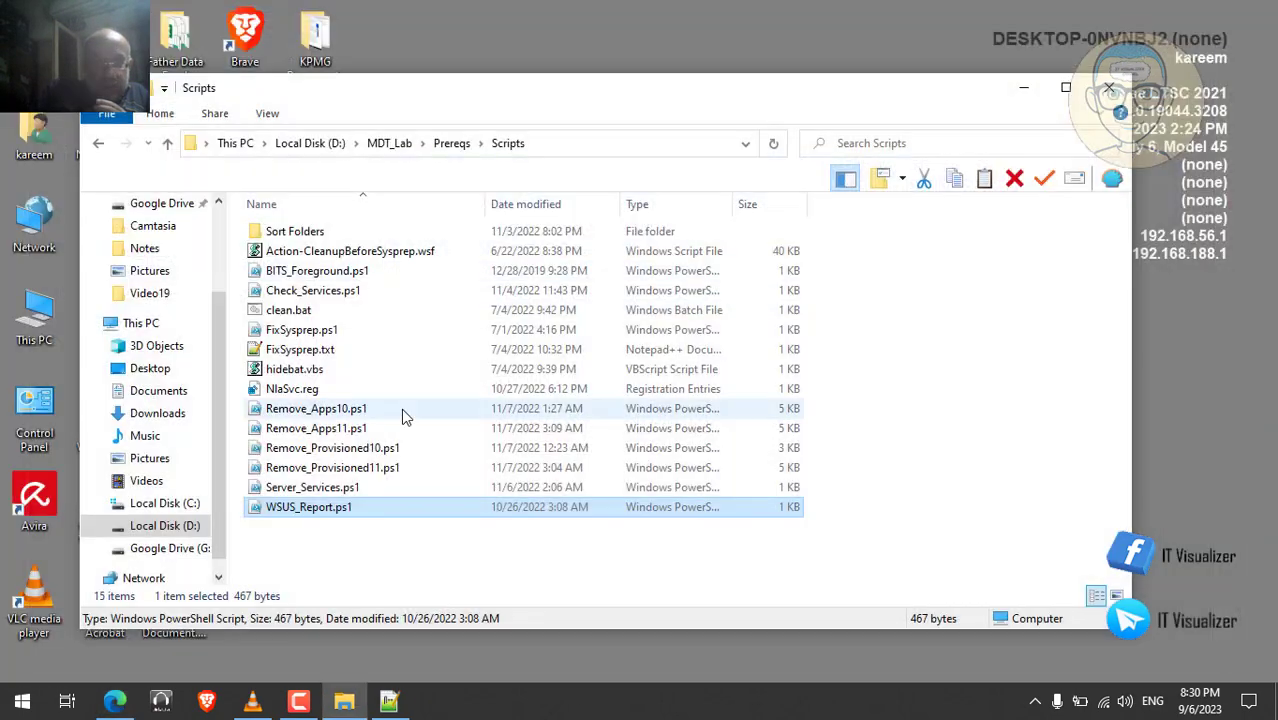
left_click(252, 700)
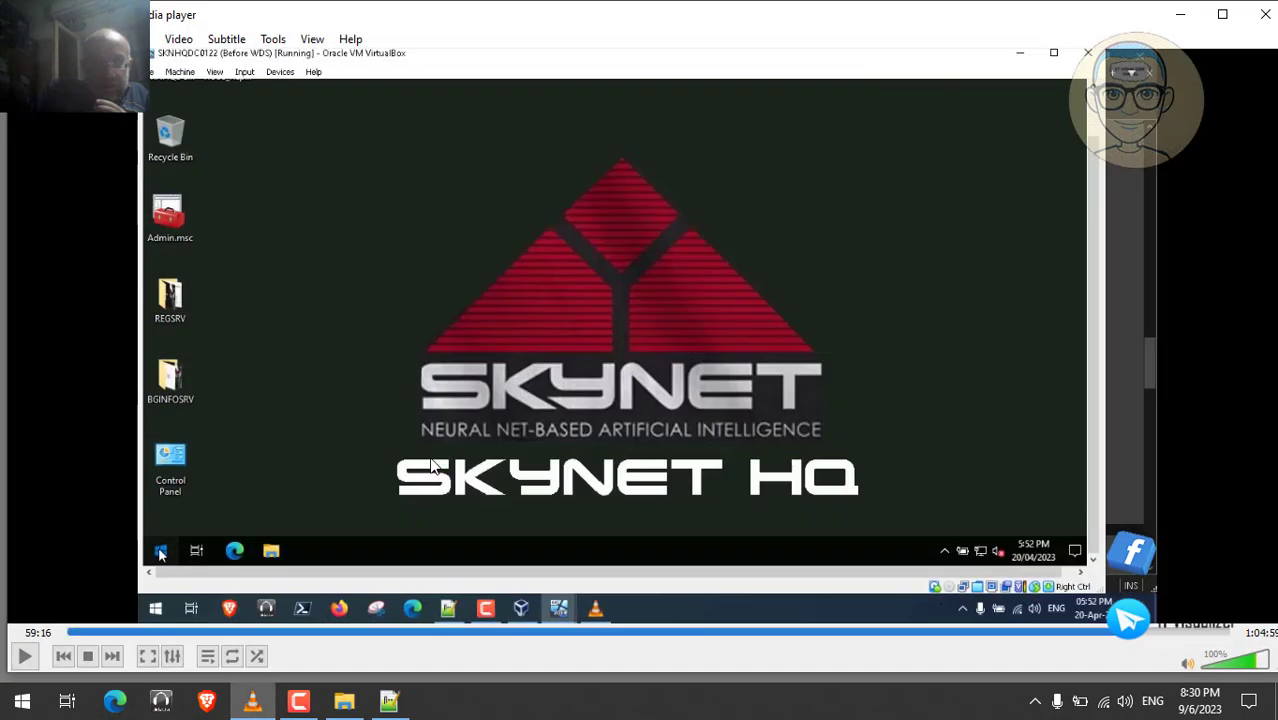
double_click(432, 466)
key("space")
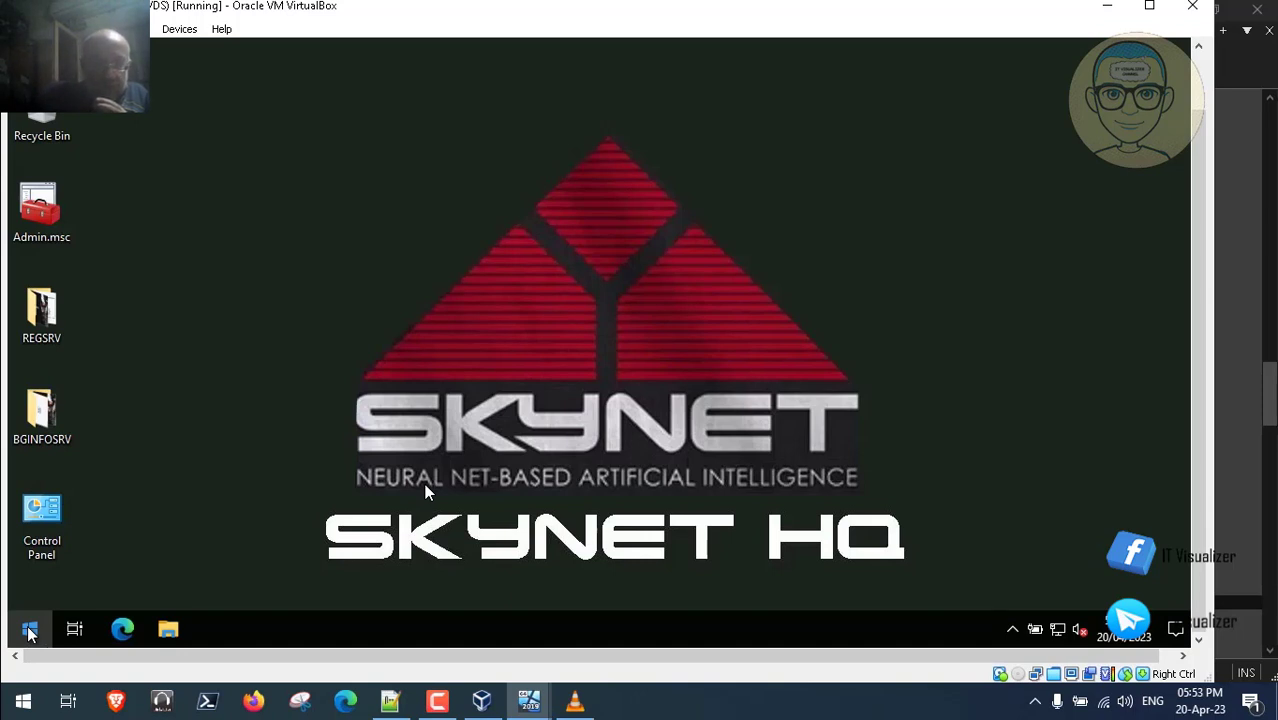
left_click(28, 628)
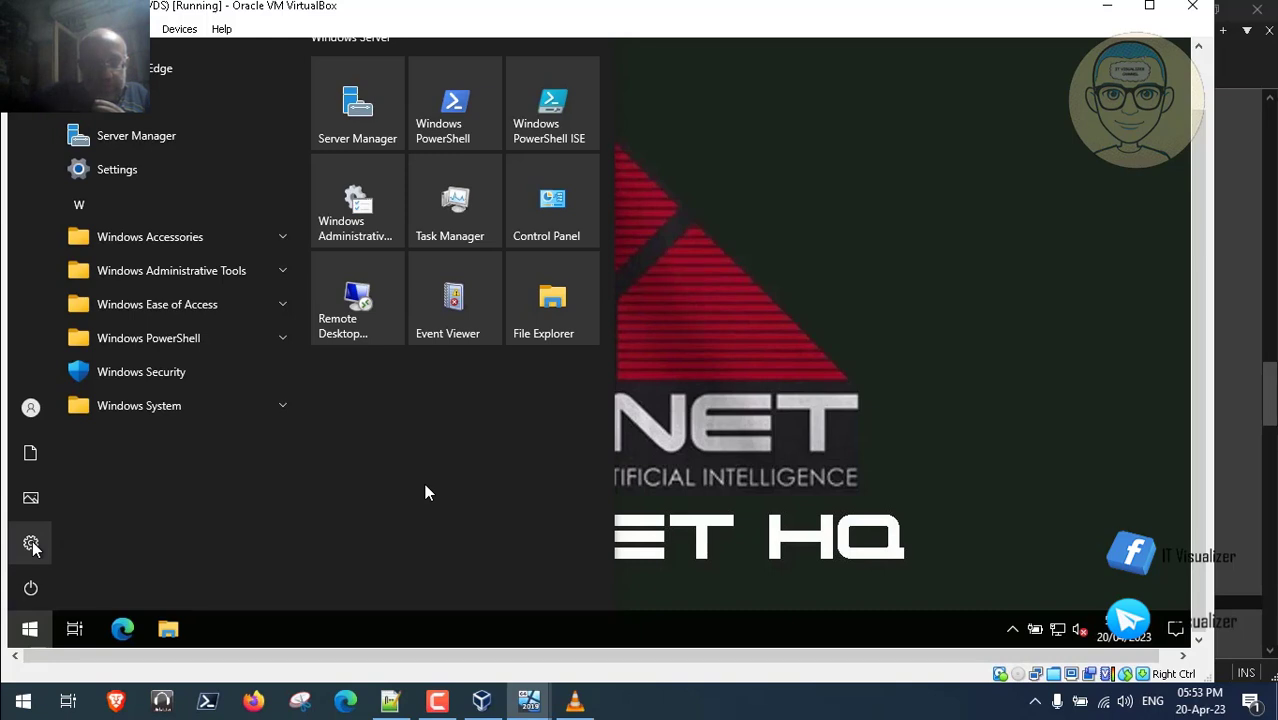
mouse_move(31, 545)
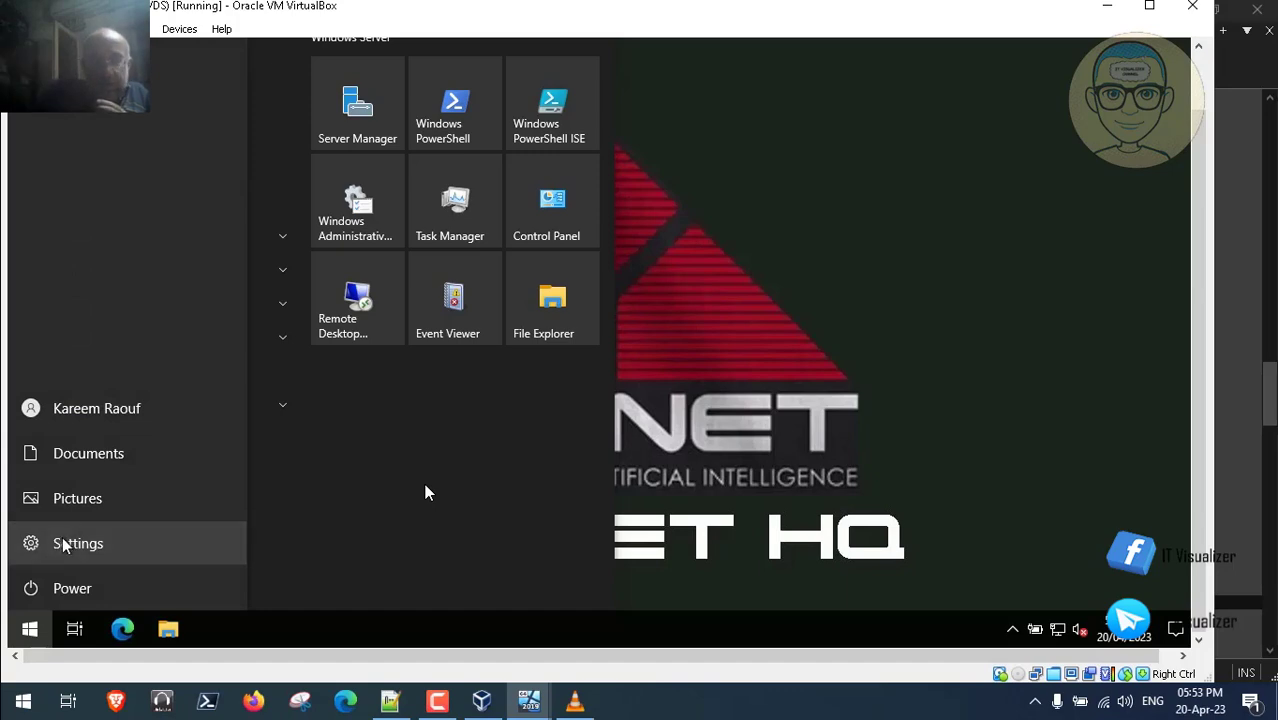
- Skip the VM recording ahead until the server's Windows Update check reports up to date
left_click(903, 677)
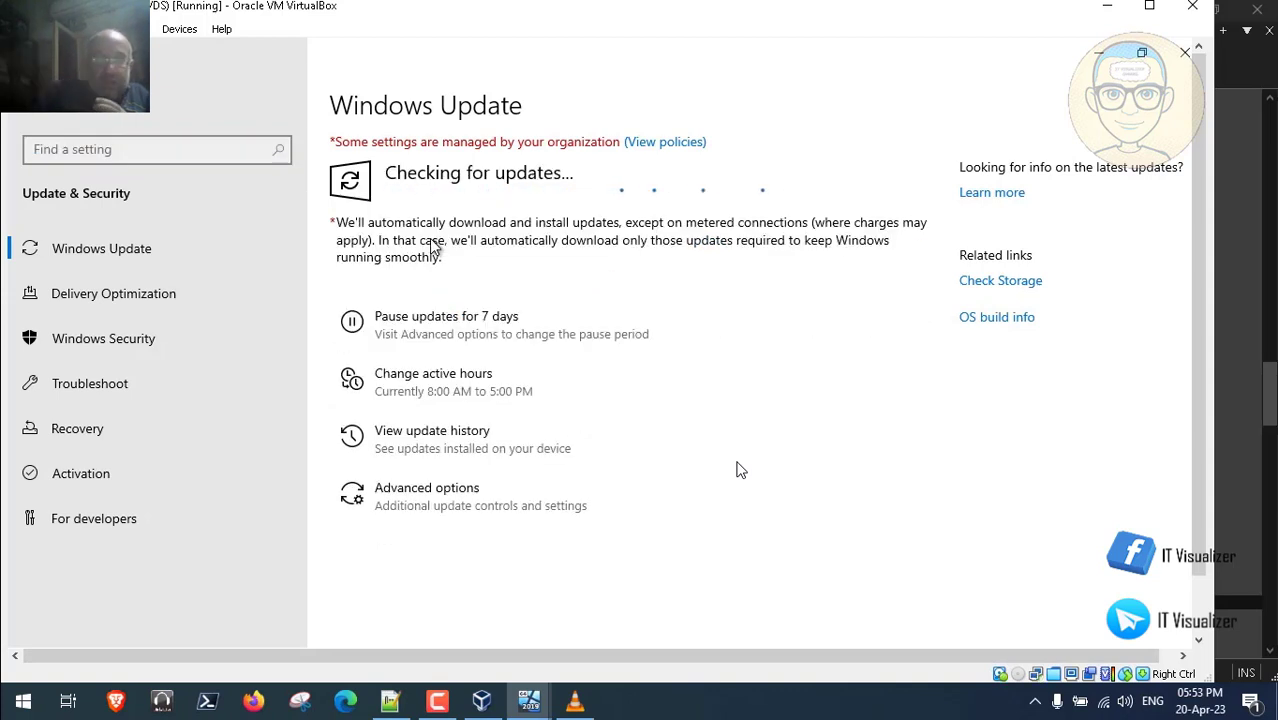
double_click(570, 436)
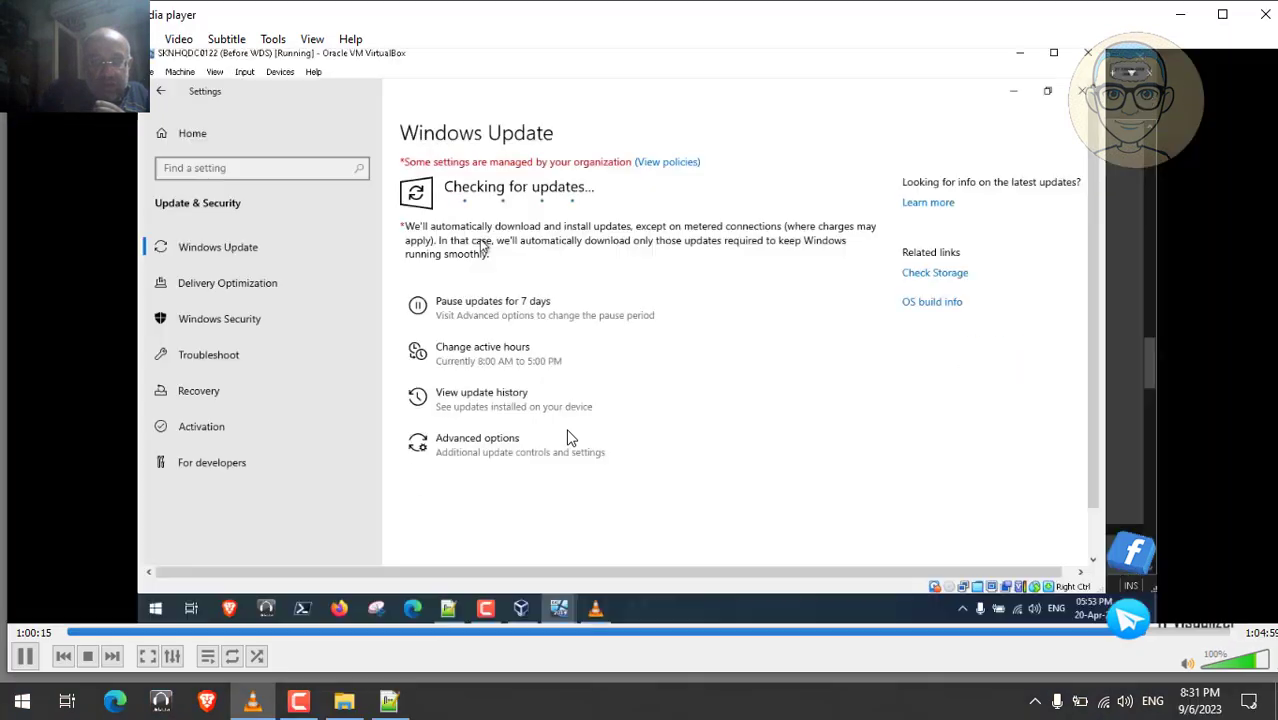
left_click(26, 656)
left_click(298, 700)
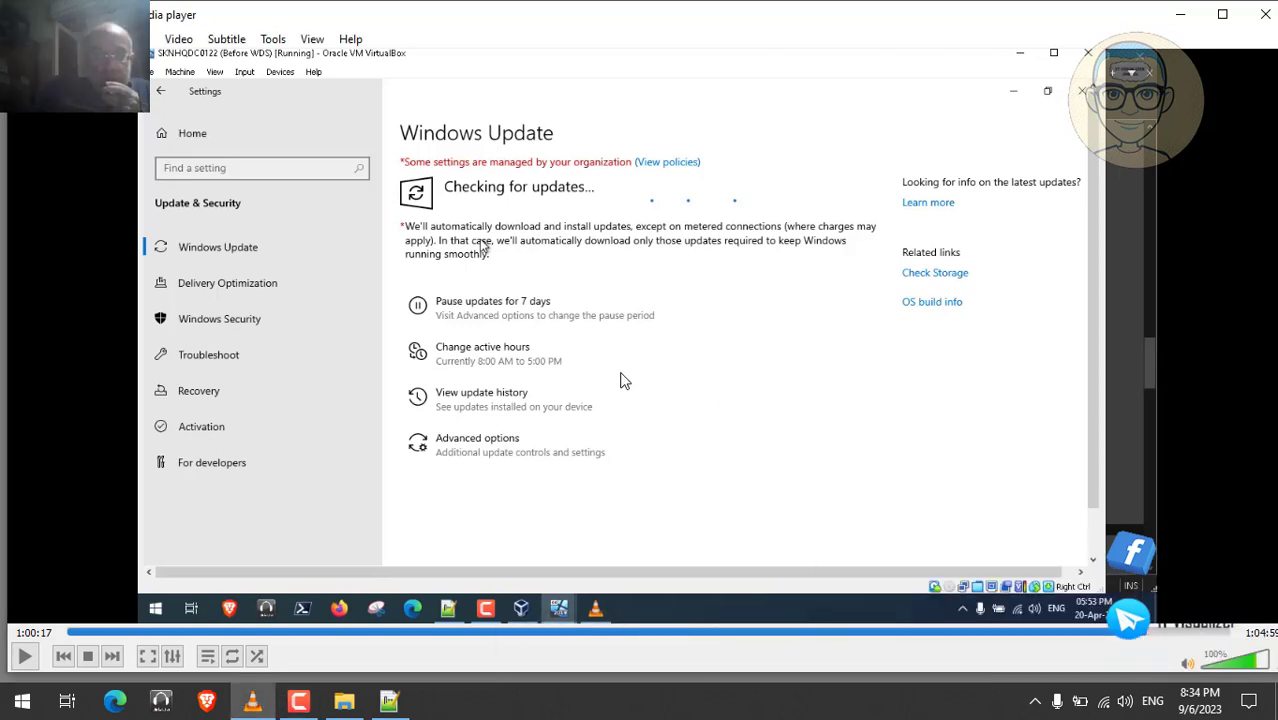
double_click(621, 373)
left_click(284, 703)
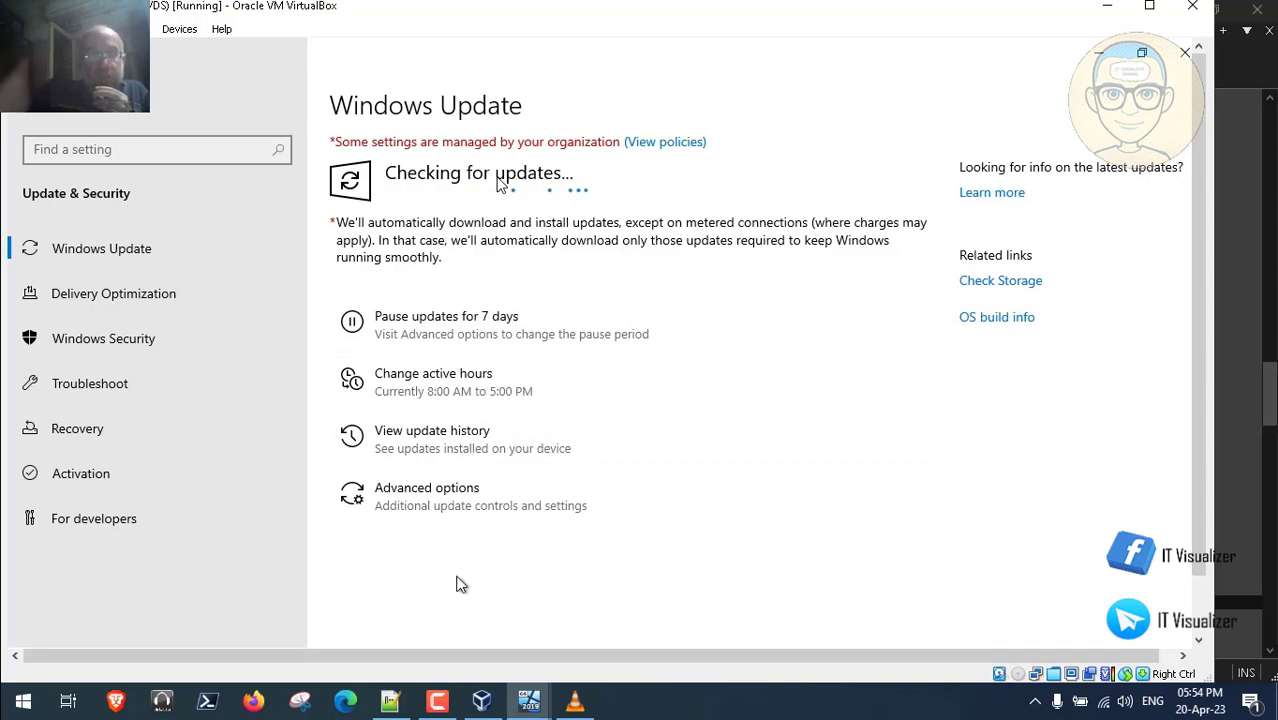
left_click(440, 698)
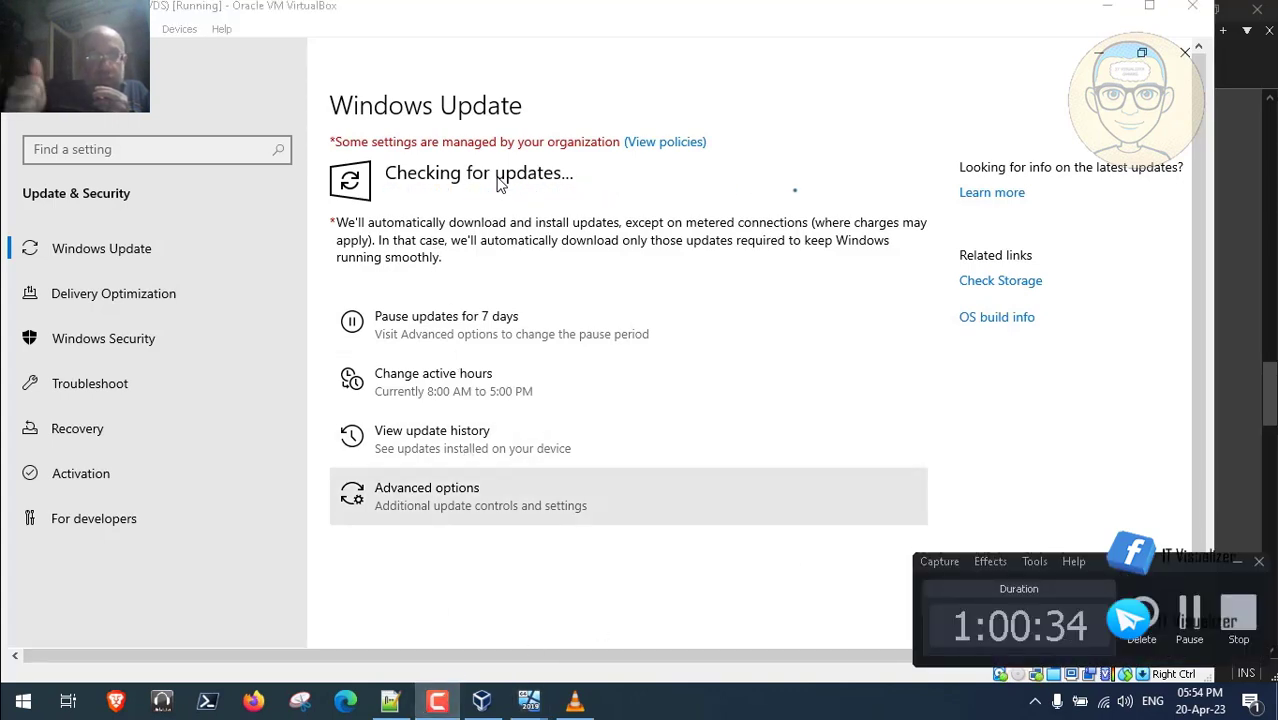
left_click(1188, 608)
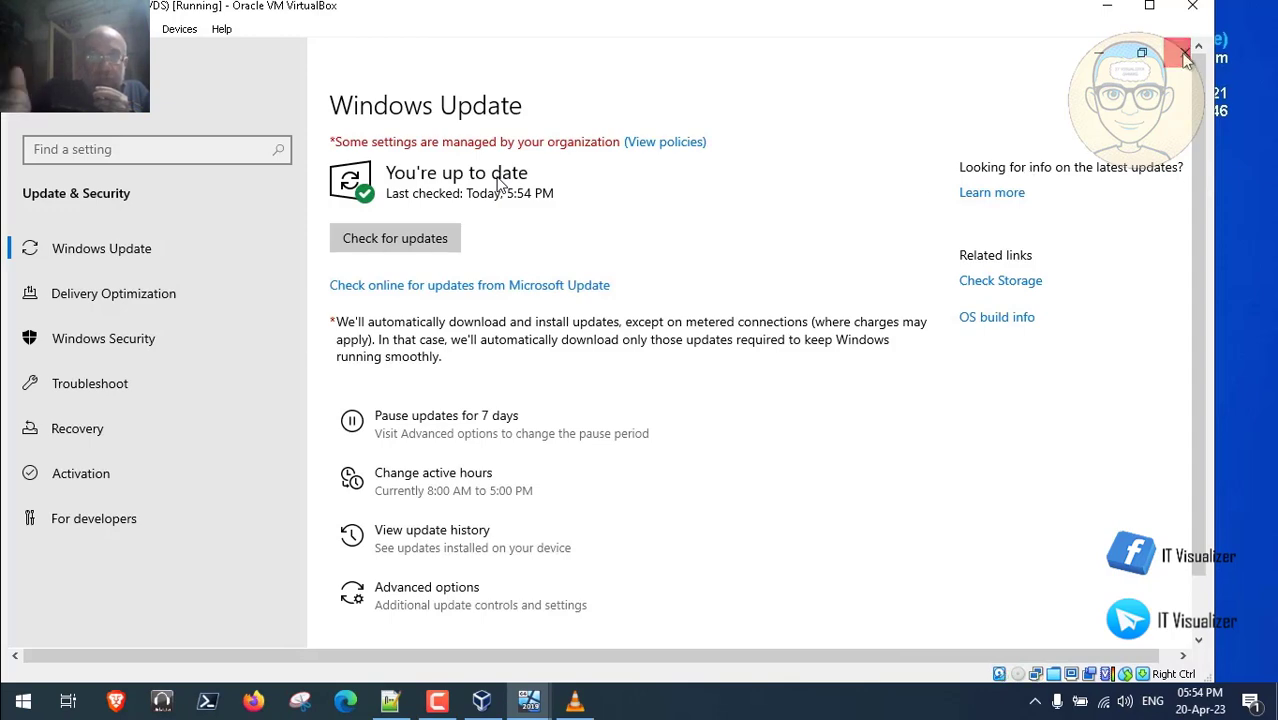
left_click(1183, 58)
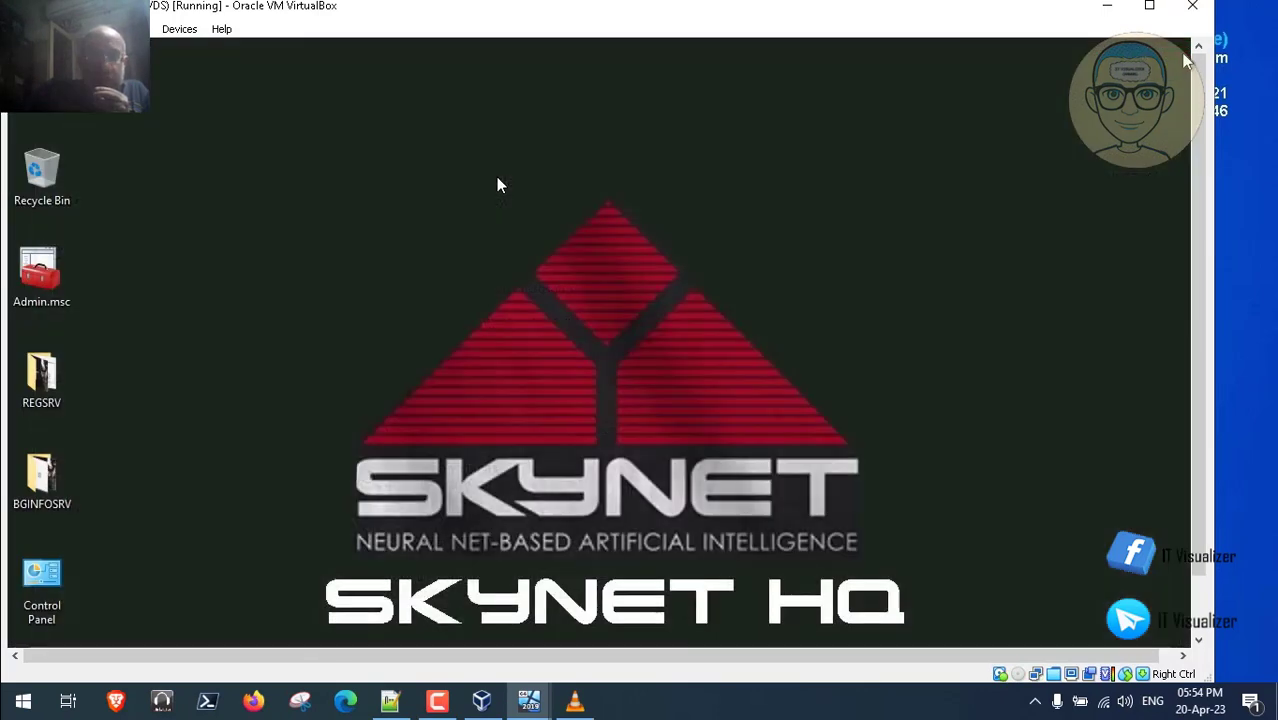
- Watch PowerShell launch as administrator in the VM, then jump the recording to about 1:02:00
right_click(465, 237)
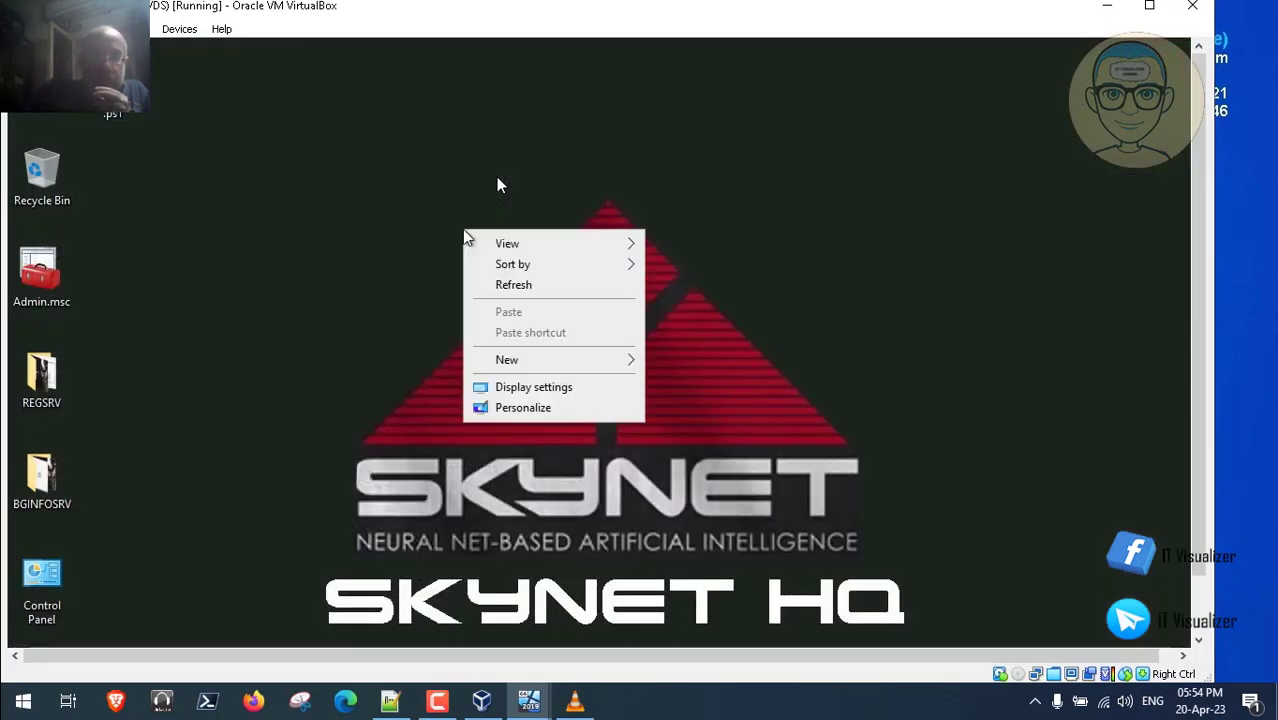
left_click(305, 254)
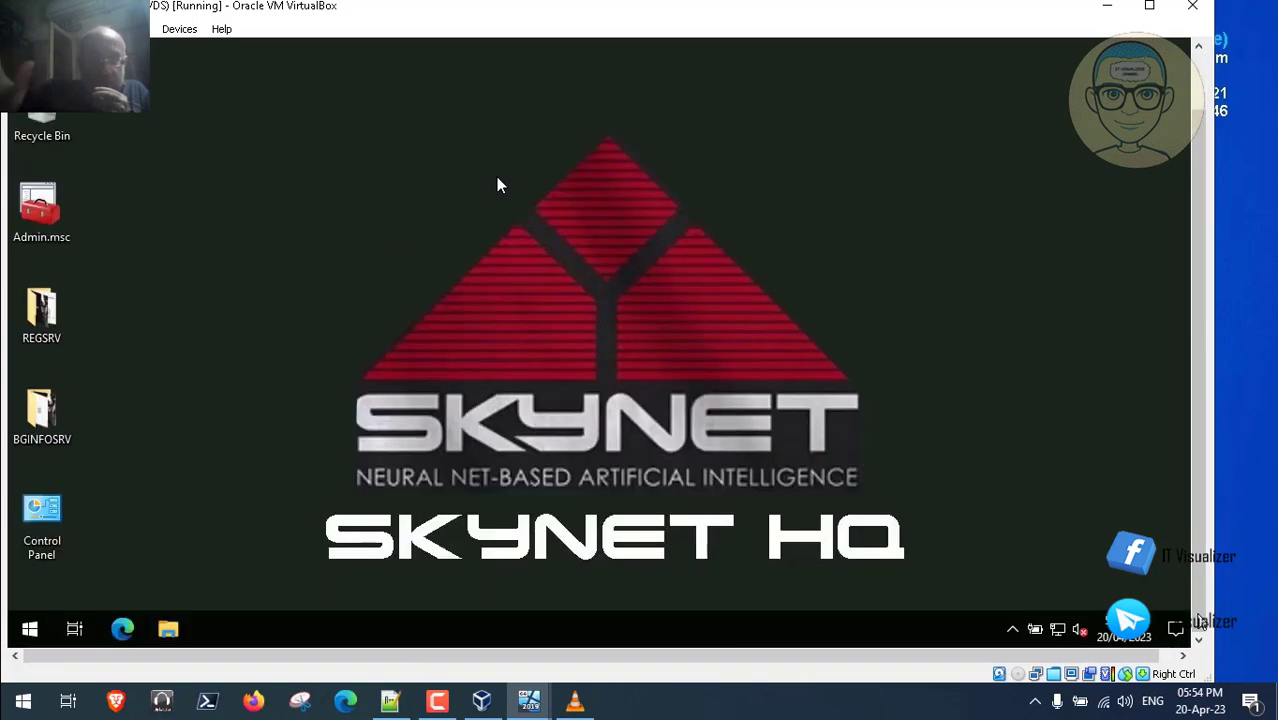
left_click(30, 628)
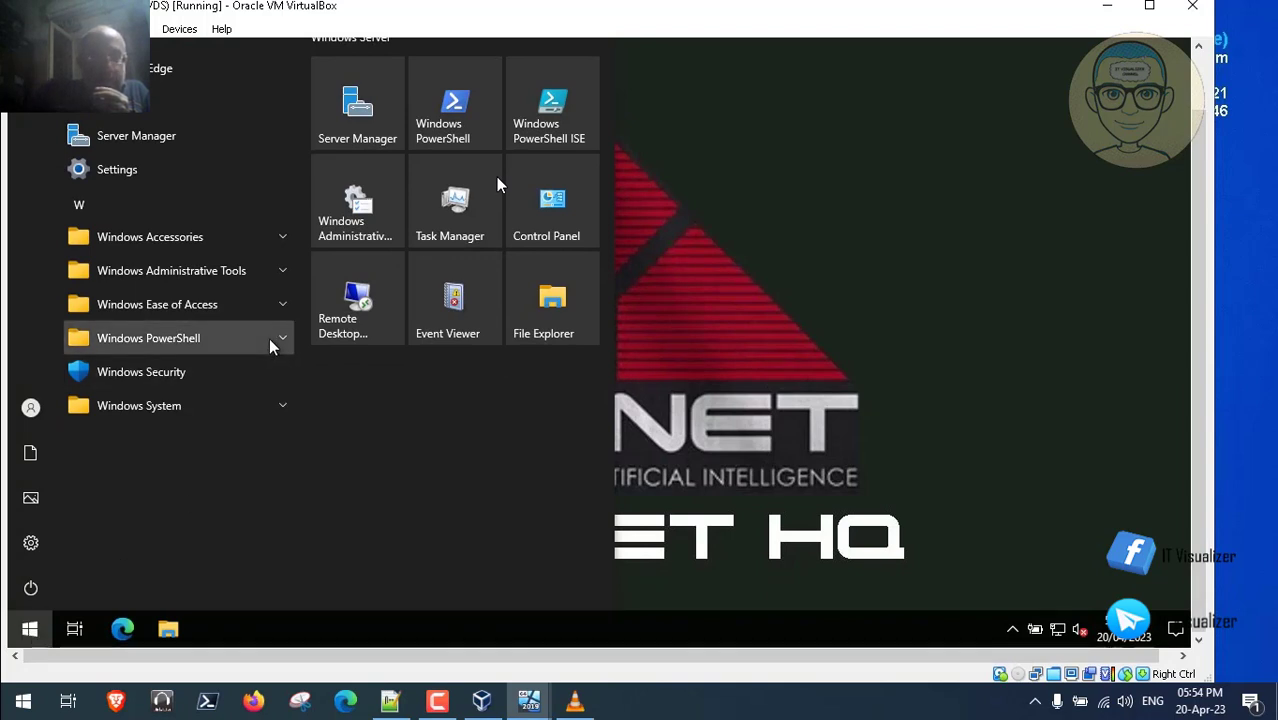
left_click(270, 341)
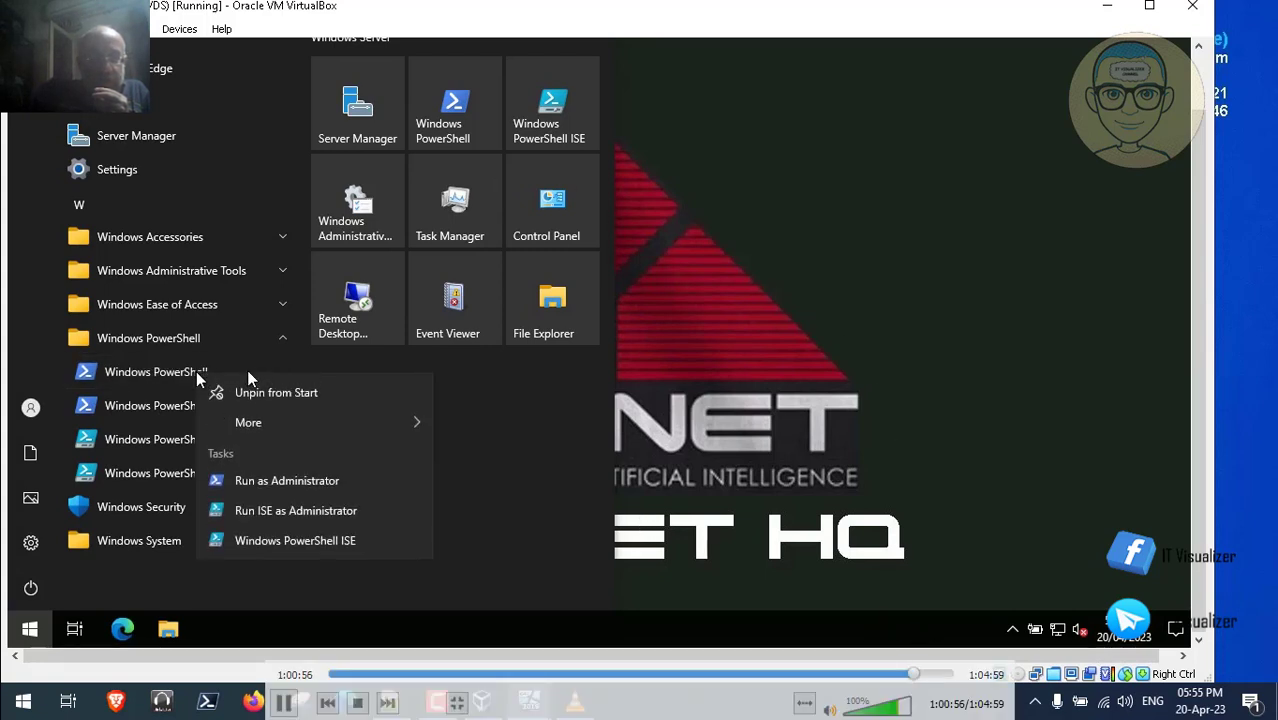
left_click(342, 480)
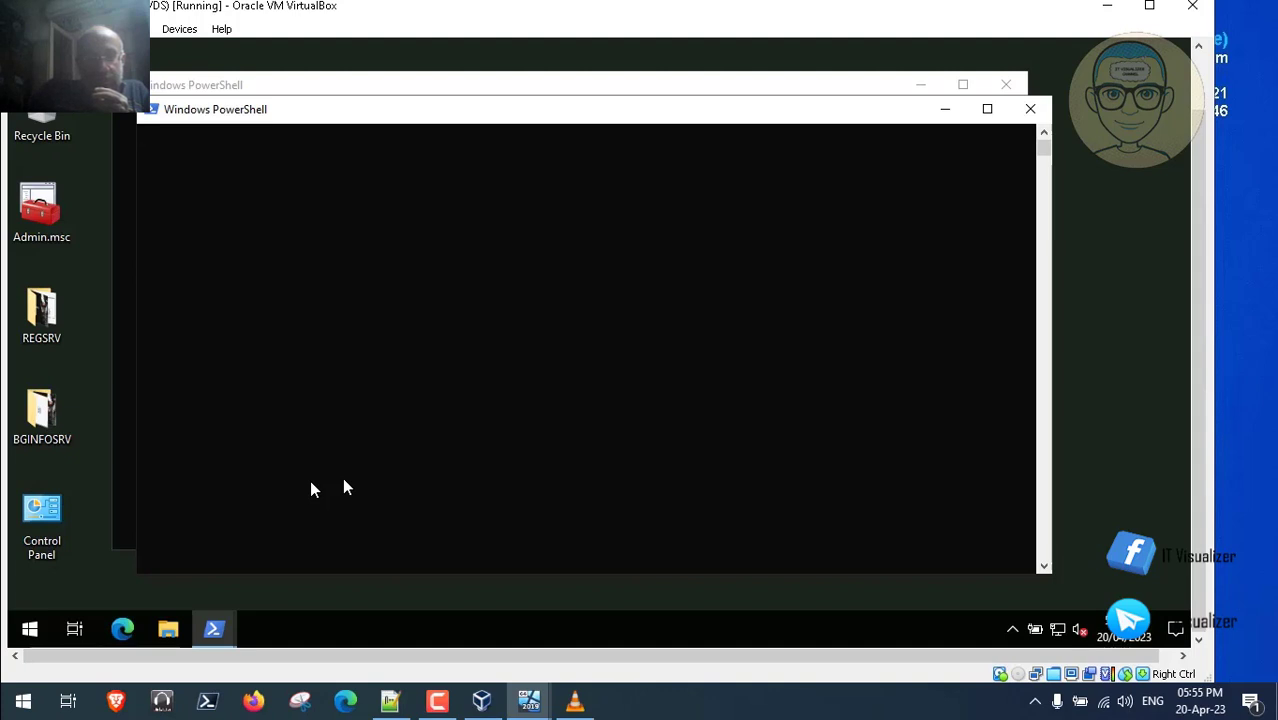
mouse_move(731, 640)
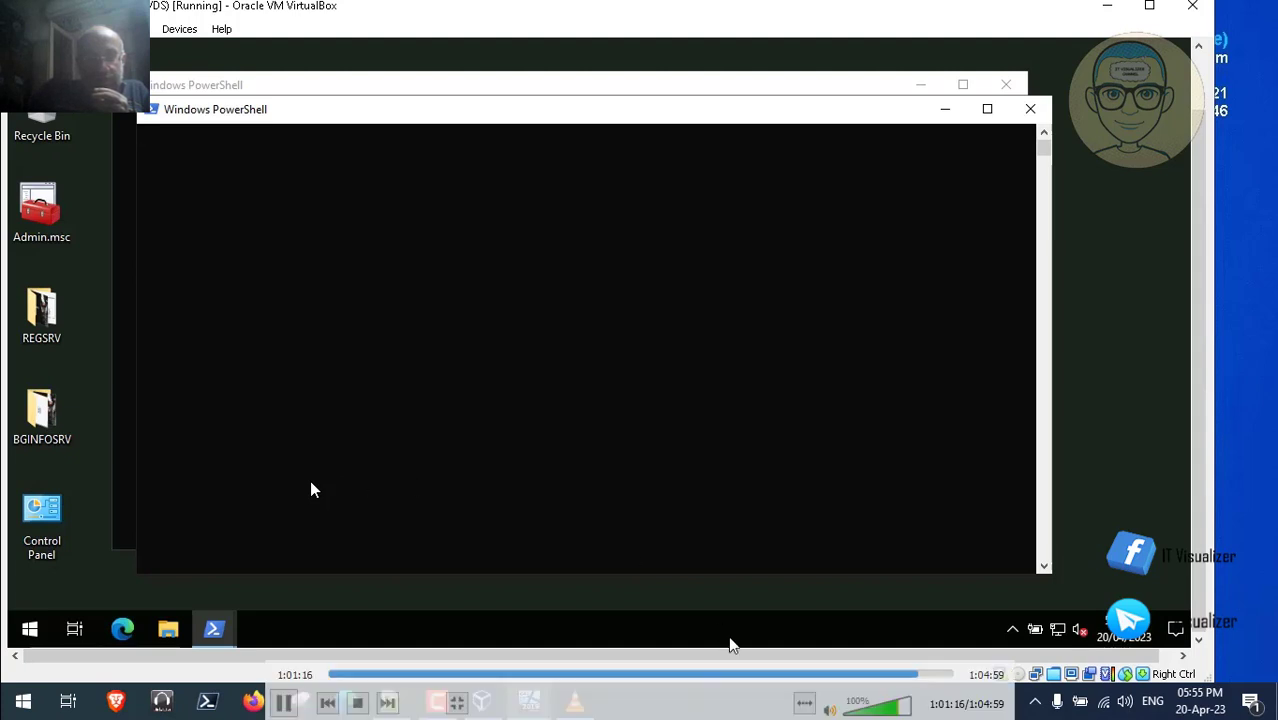
left_click(928, 676)
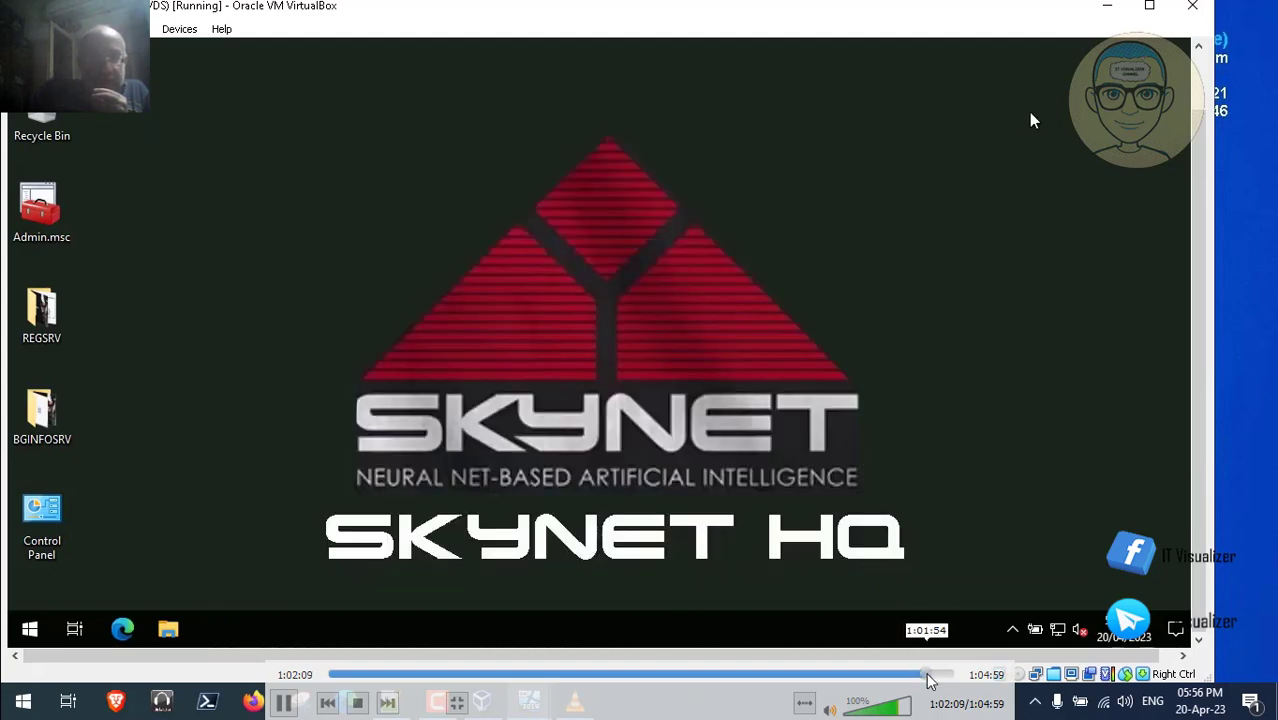
- Skip the recording to its 1:04:59 end showing the VM shutdown, then exit full screen
left_click(930, 676)
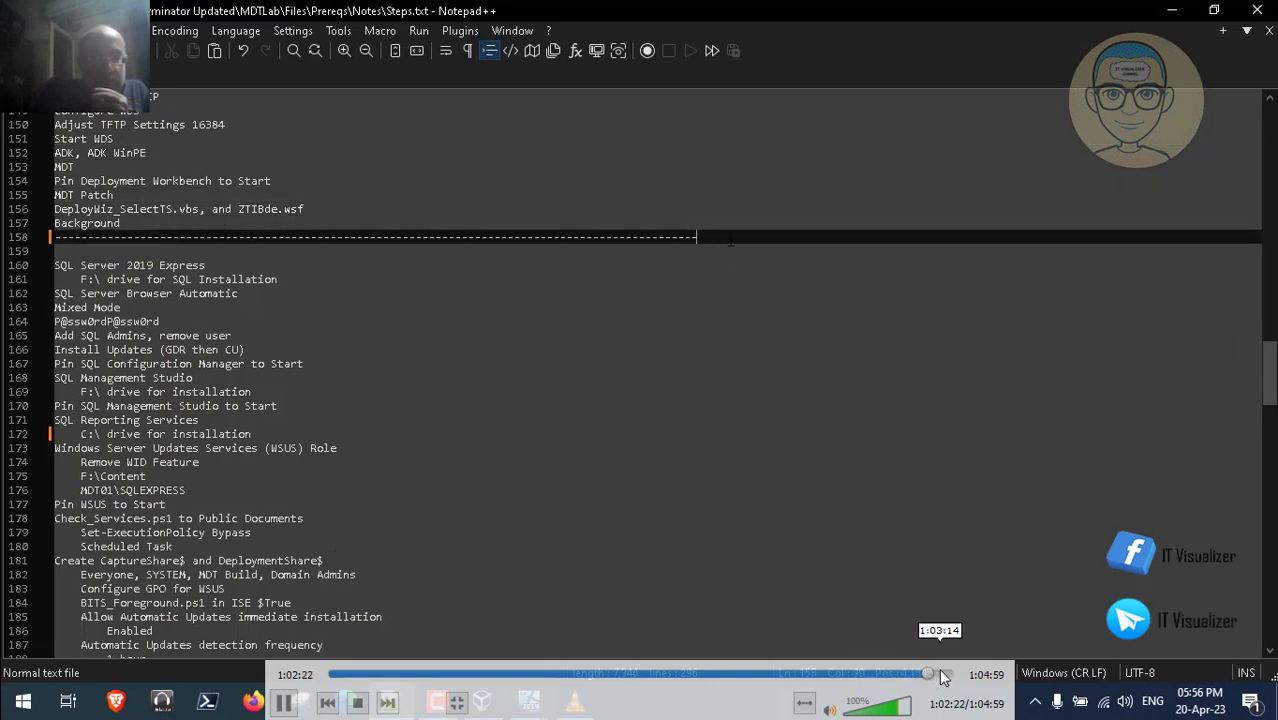
left_click(940, 676)
left_click(950, 676)
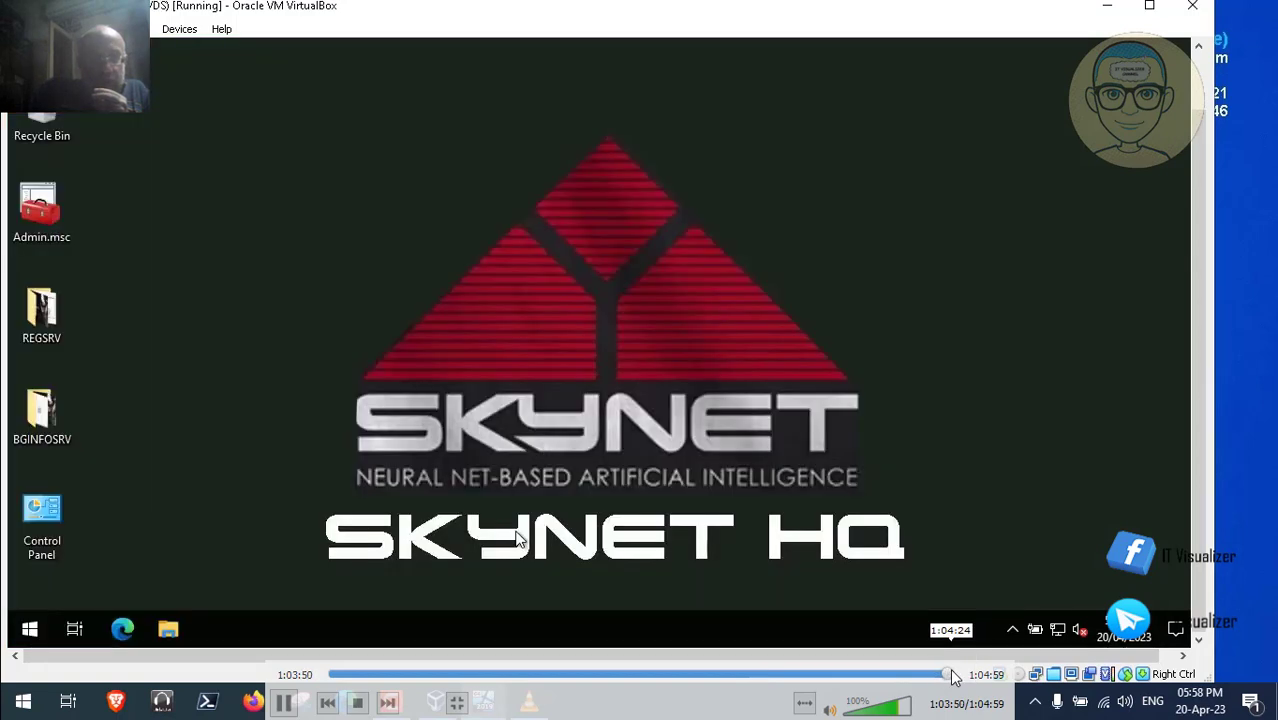
left_click(954, 676)
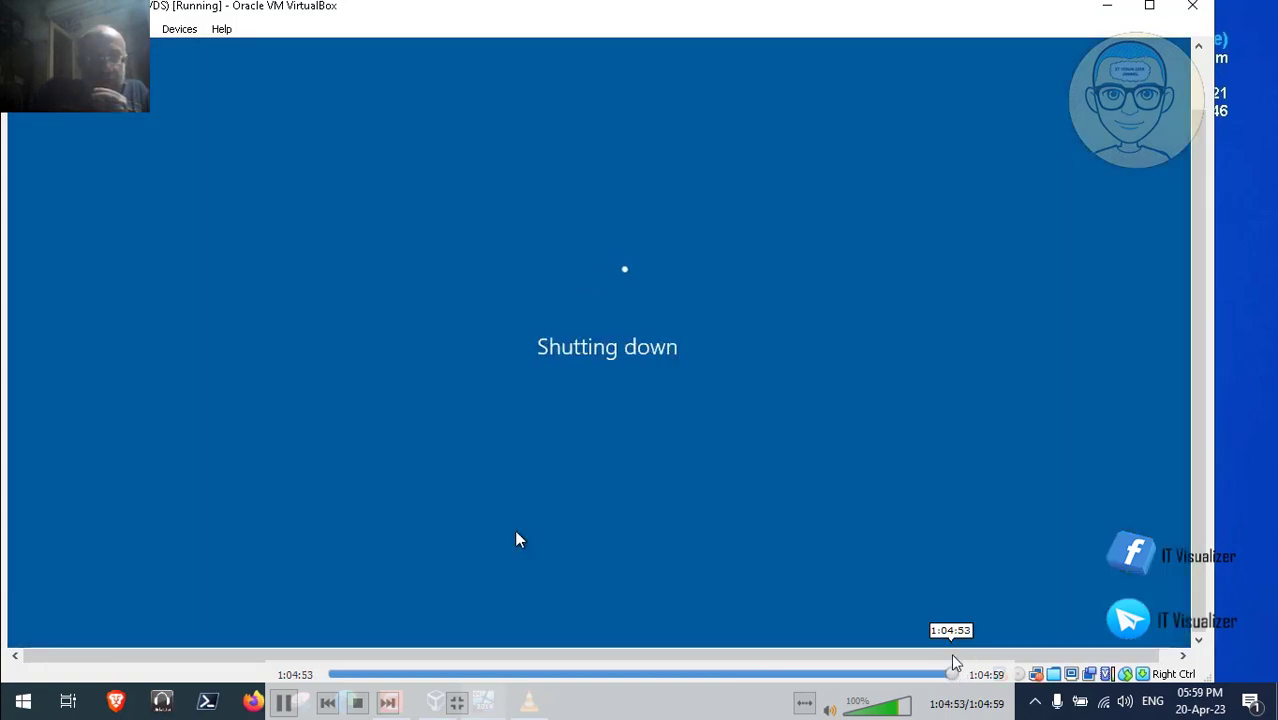
double_click(718, 325)
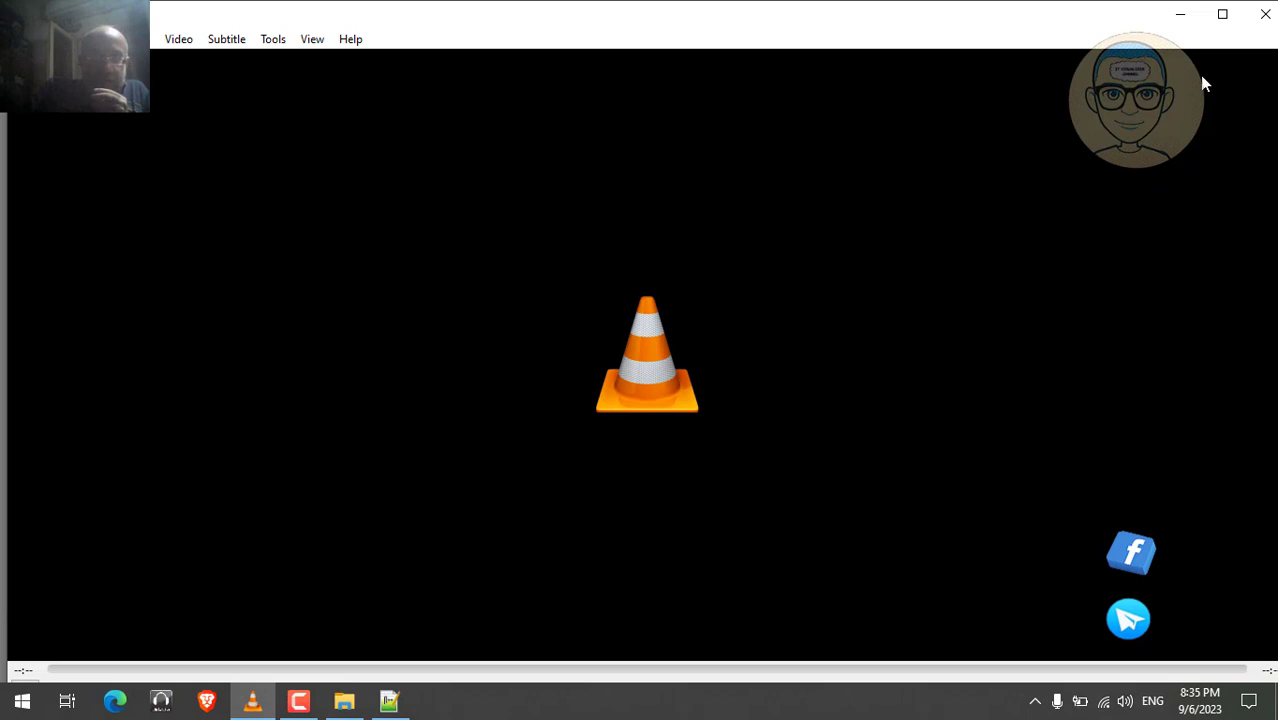
- Close VLC and the Scripts folder, then restore and close WSUS_Report.ps1 in Notepad++
left_click(1265, 14)
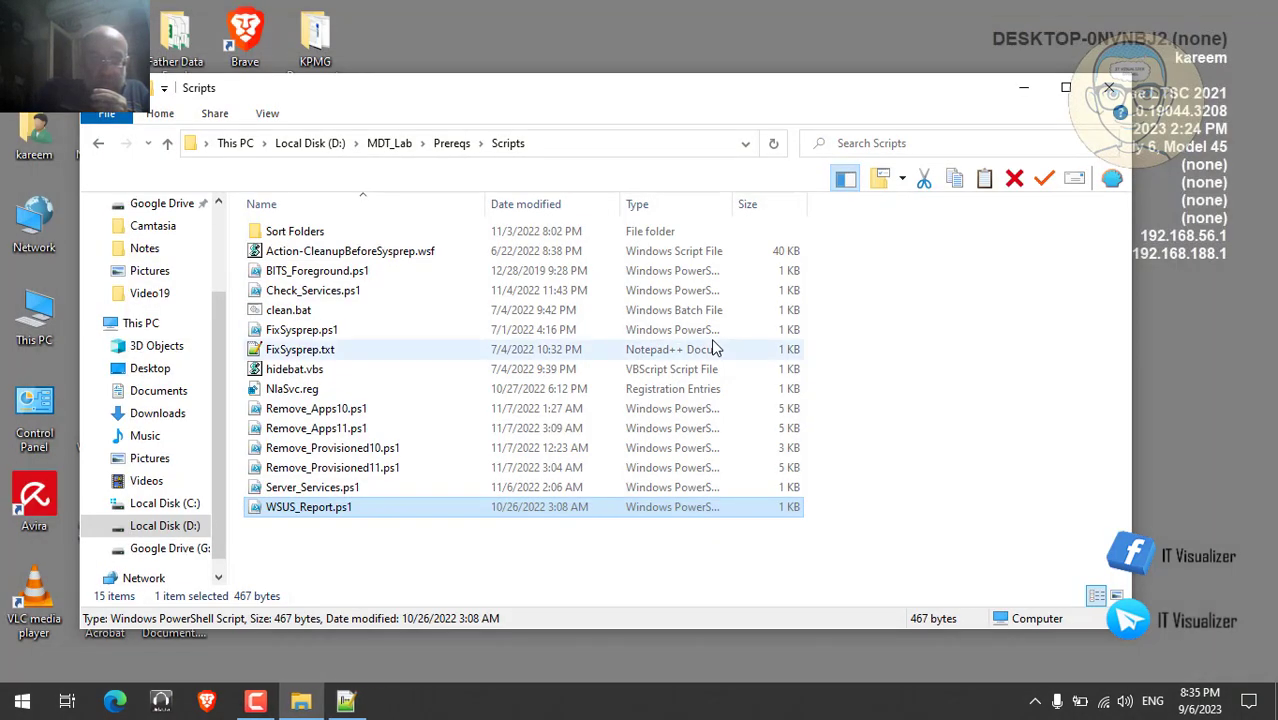
left_click(1109, 88)
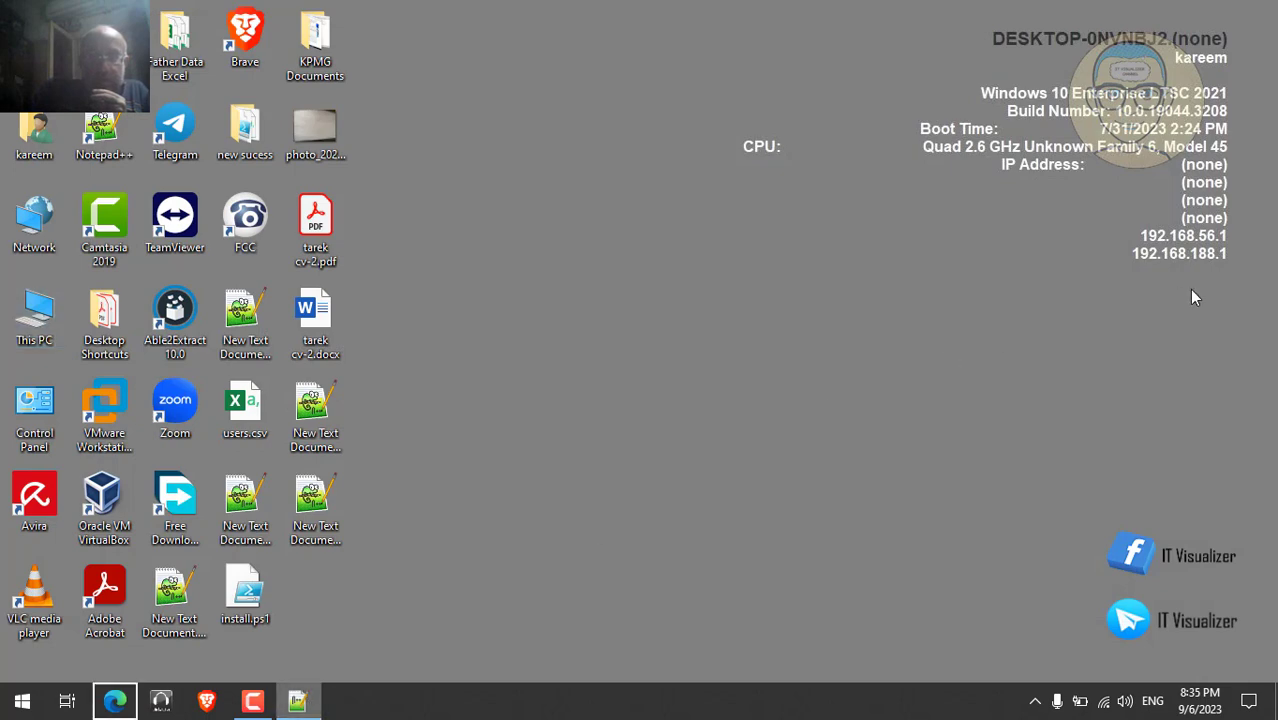
key("Menu")
left_click(675, 427)
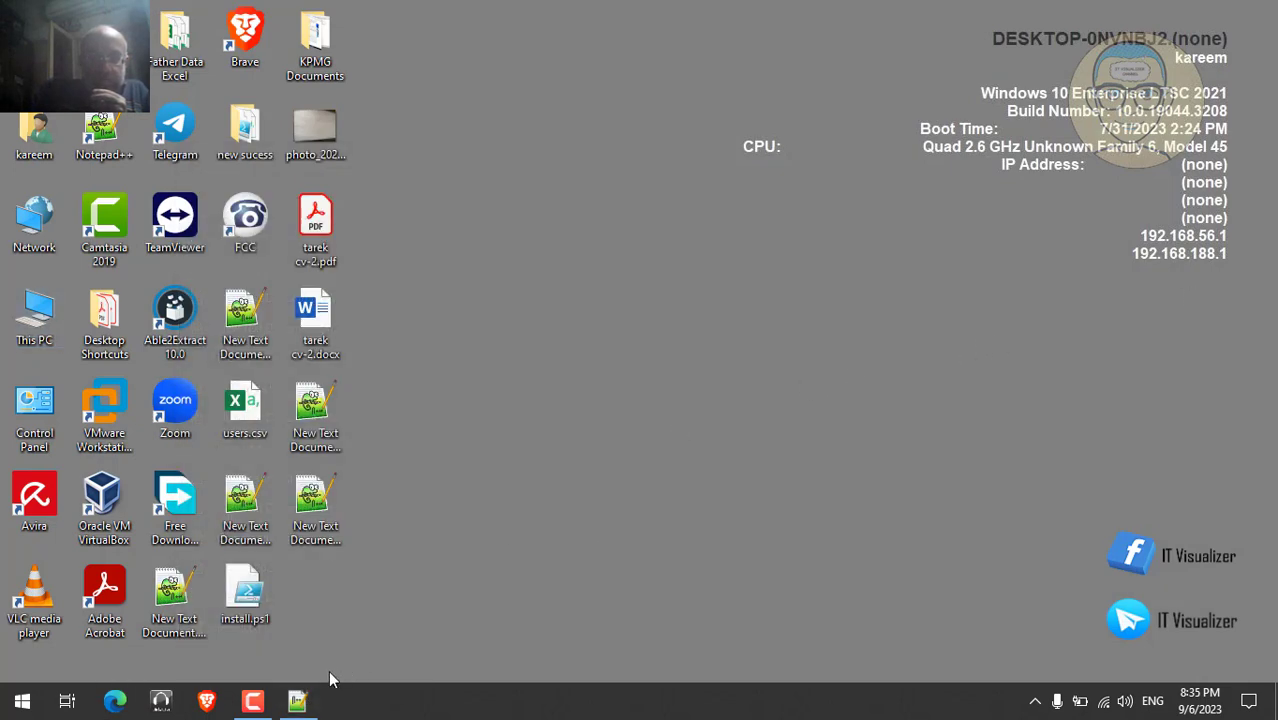
left_click(297, 701)
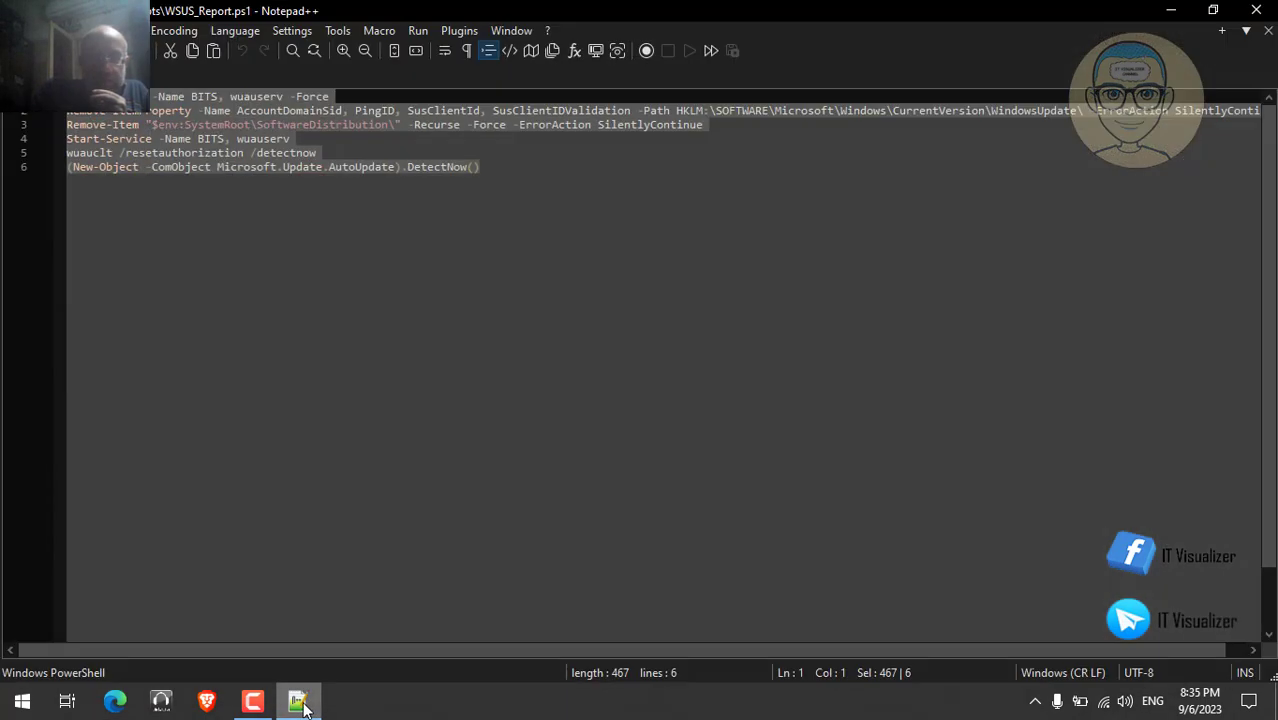
left_click(1258, 12)
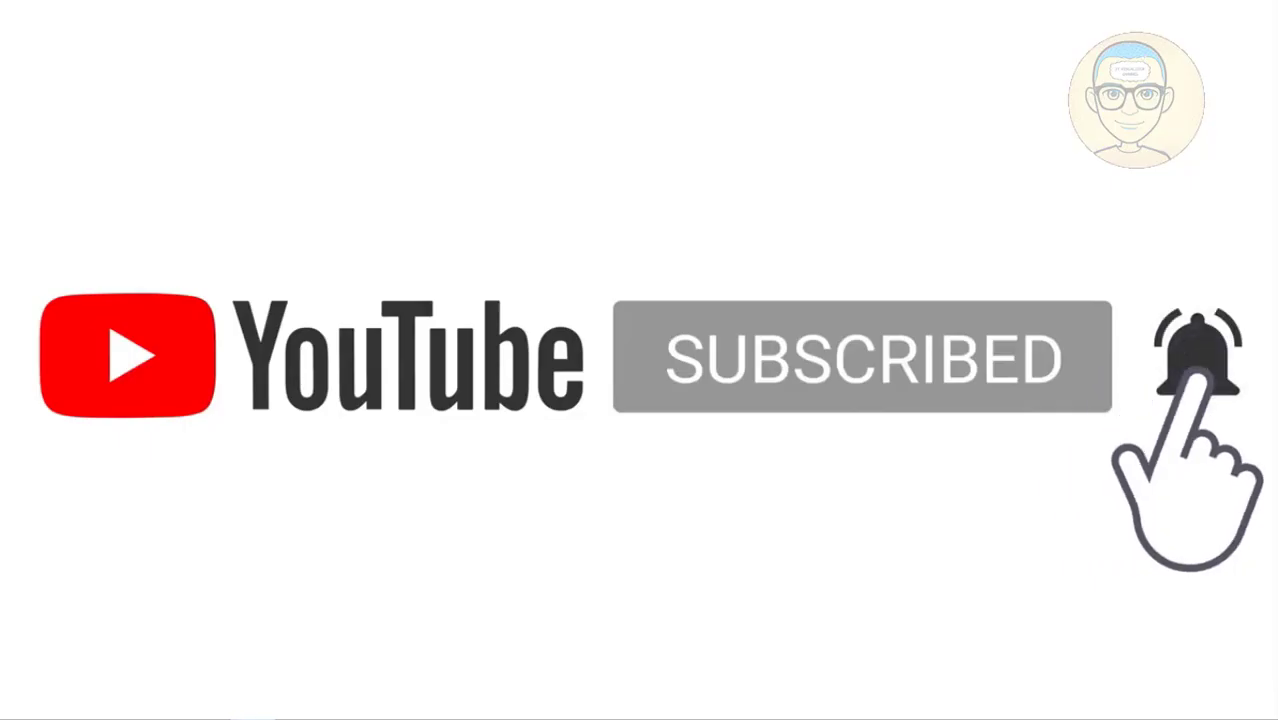